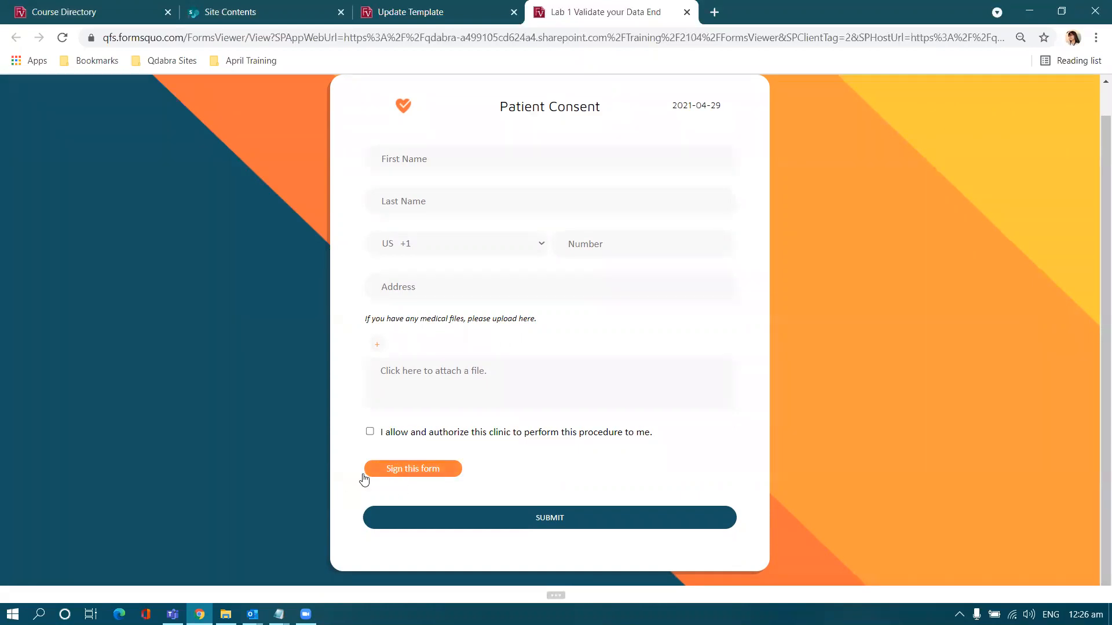
- Submit the blank Patient Consent form in FormsQuo and highlight the reported error count
click(436, 525)
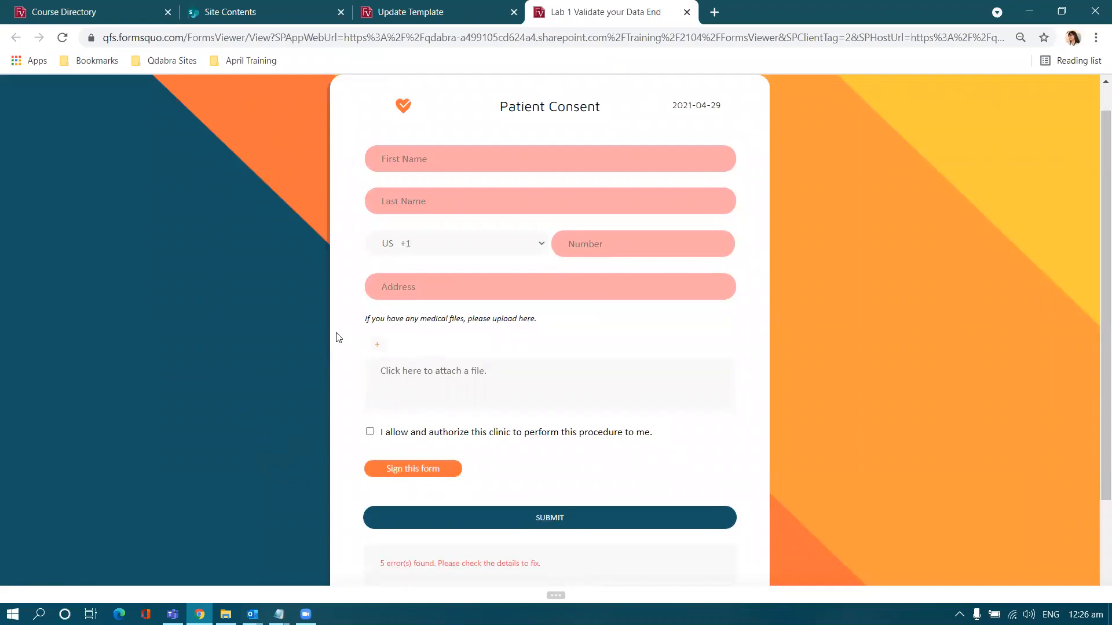
scroll(309, 356, down, 2)
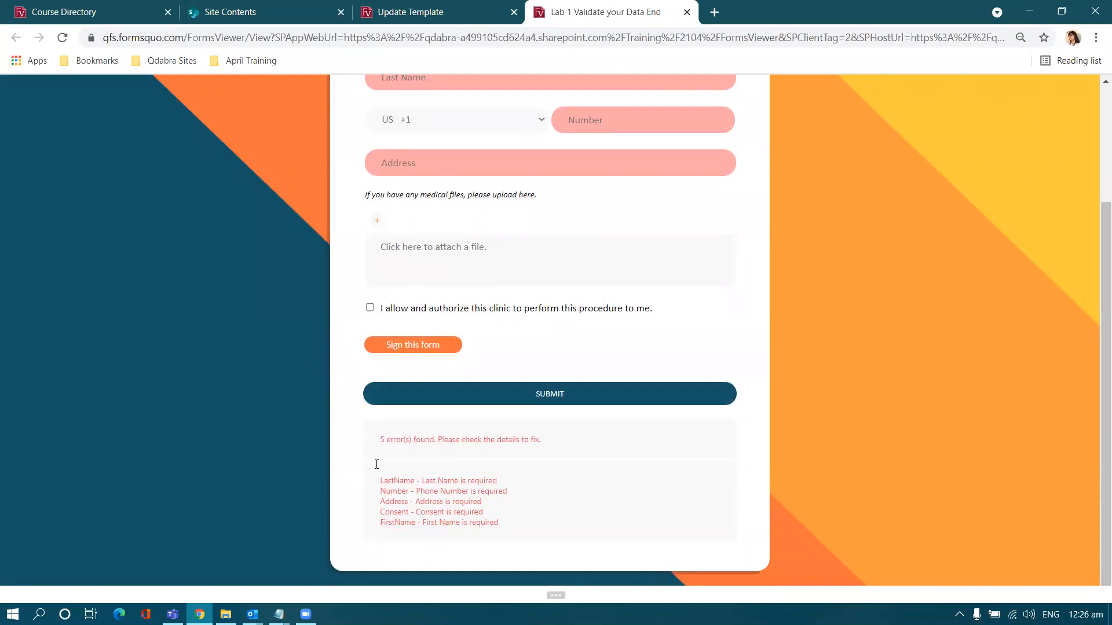
triple_click(389, 440)
click(385, 440)
drag(385, 440, 378, 438)
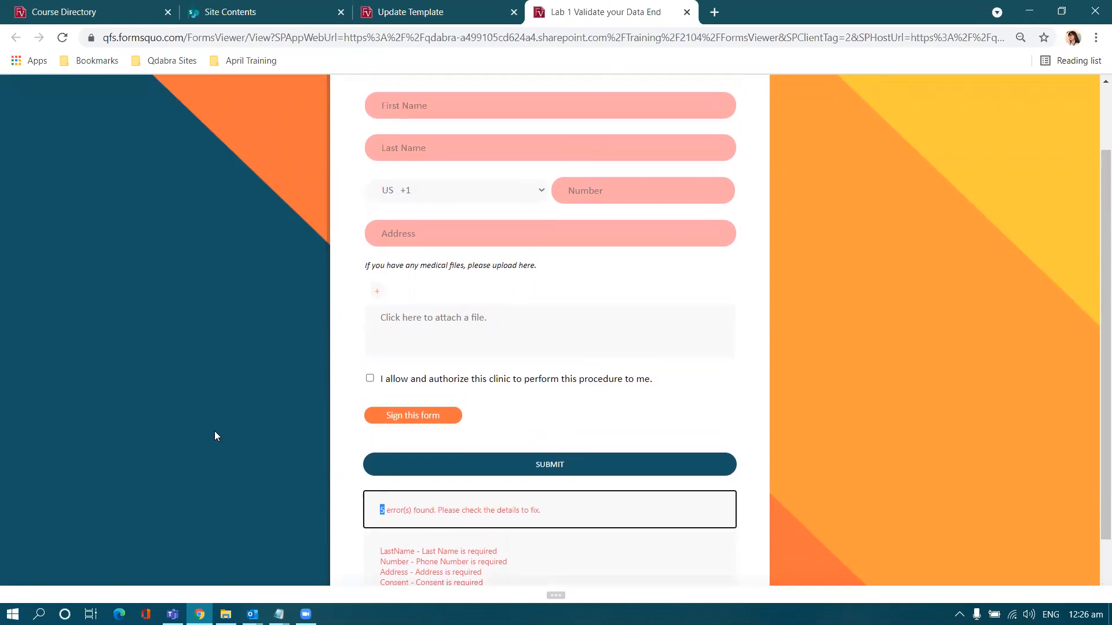
- Highlight the five required-field error lines, including 'Last Name is required'
click(466, 511)
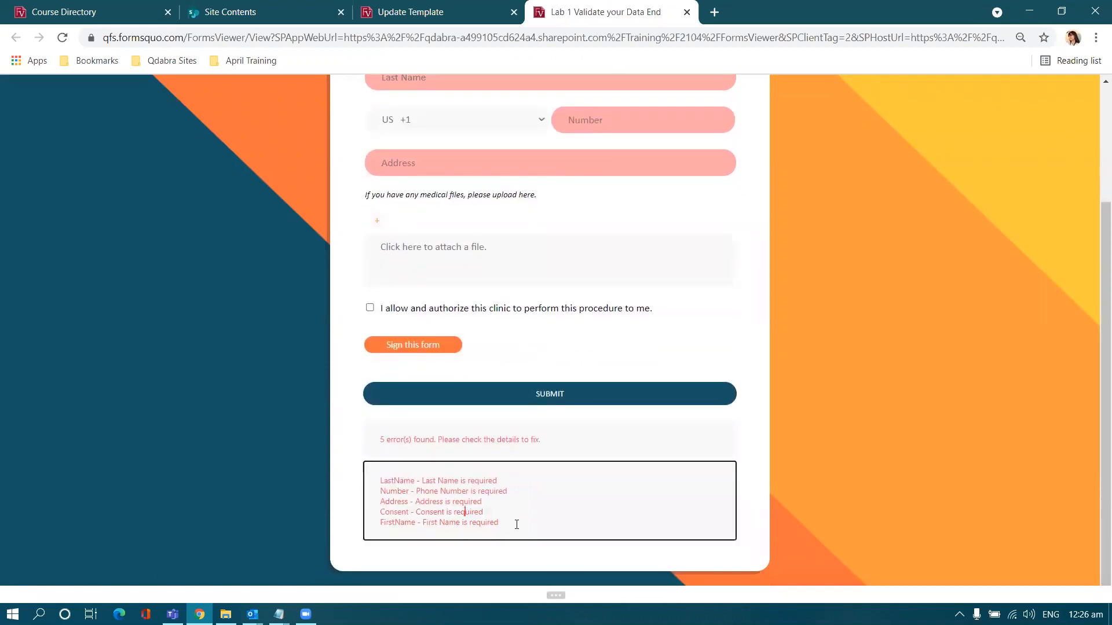
drag(516, 523, 215, 452)
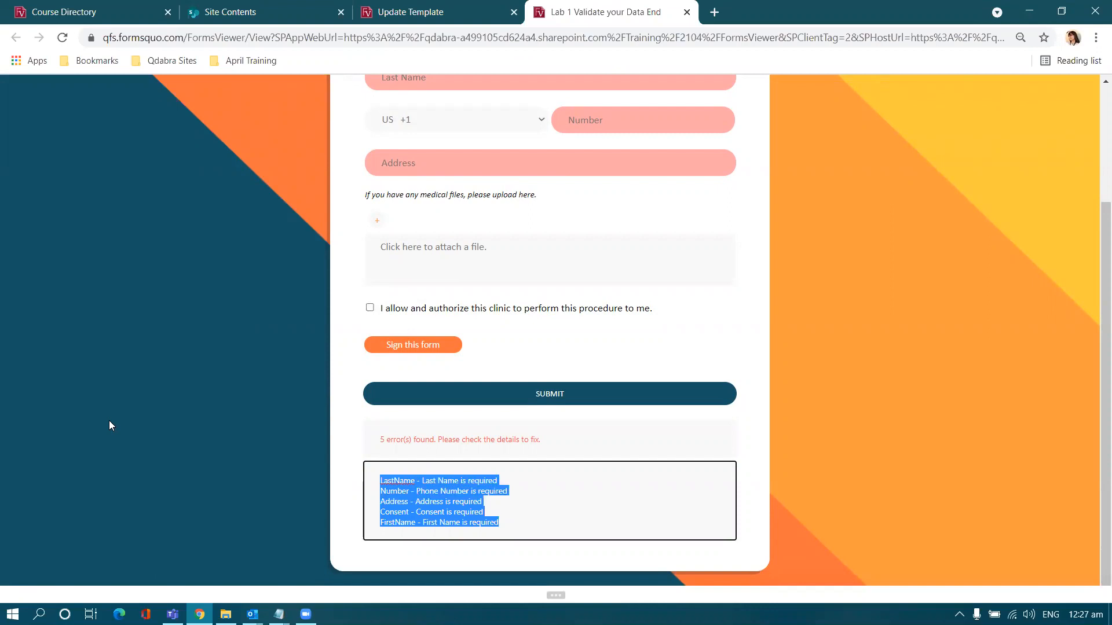
click(436, 512)
drag(421, 481, 499, 481)
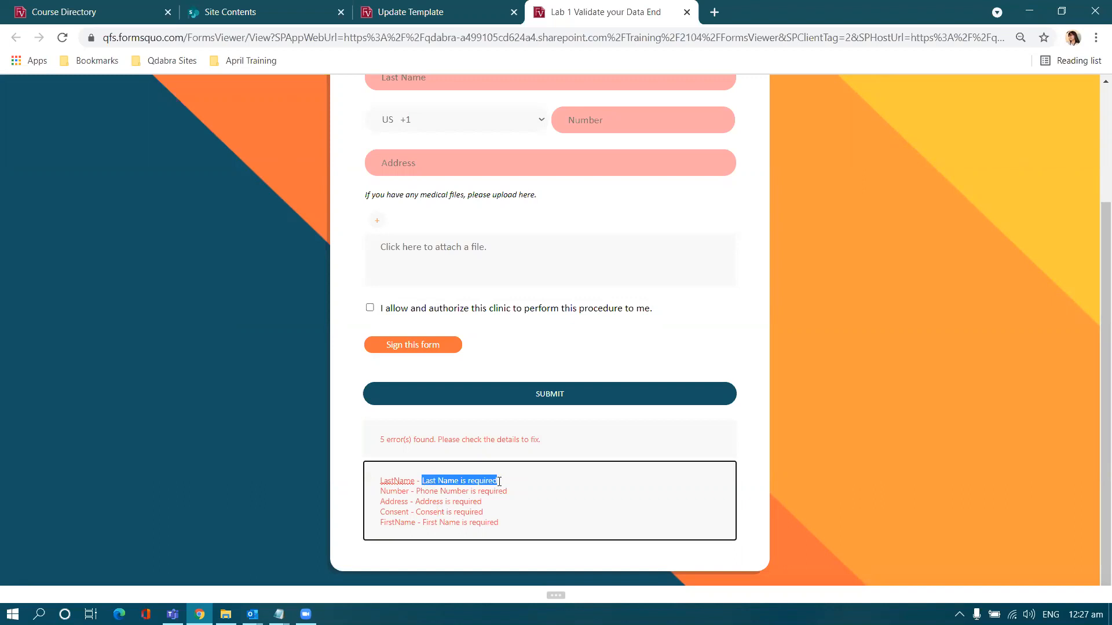
scroll(621, 497, up, 3)
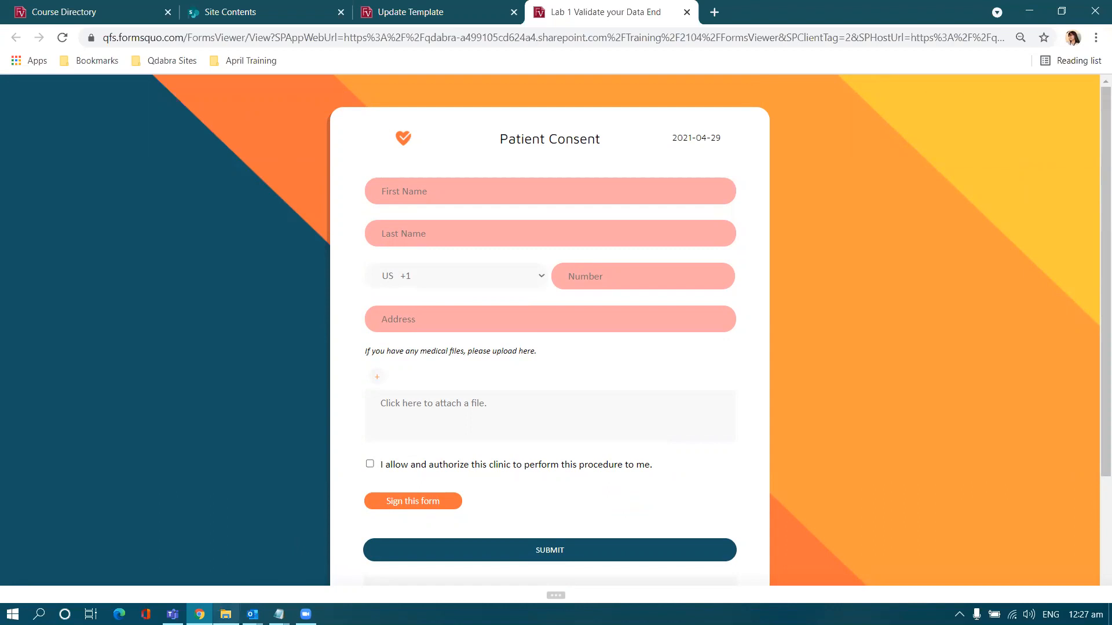
- Open 'Lab 1 Validate your Data Start' from File Explorer in Design mode
mouse_move(226, 614)
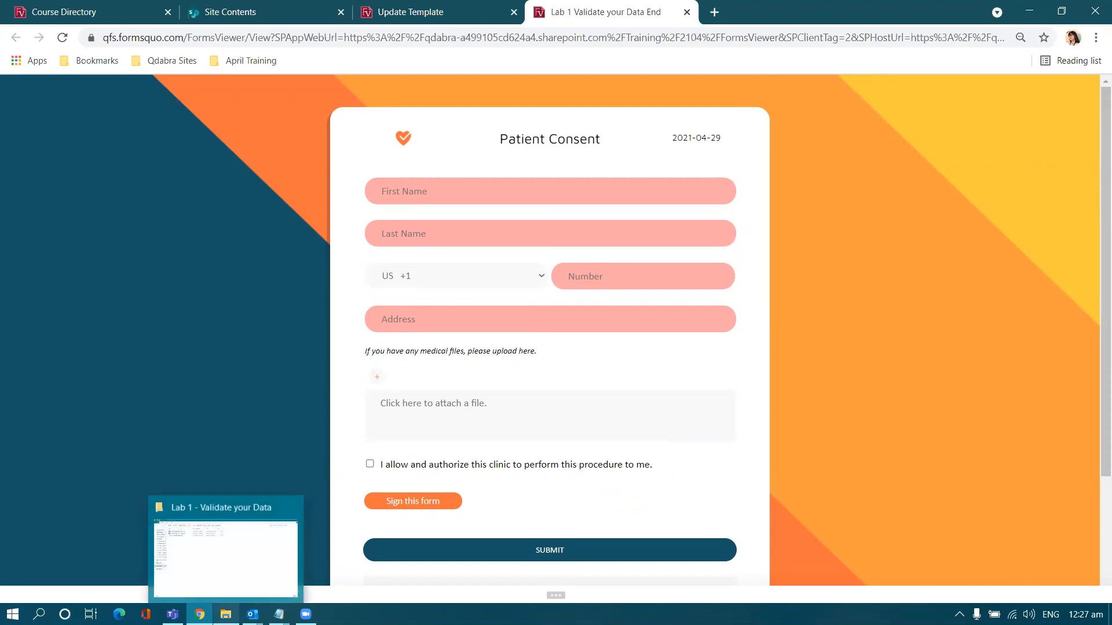
click(234, 572)
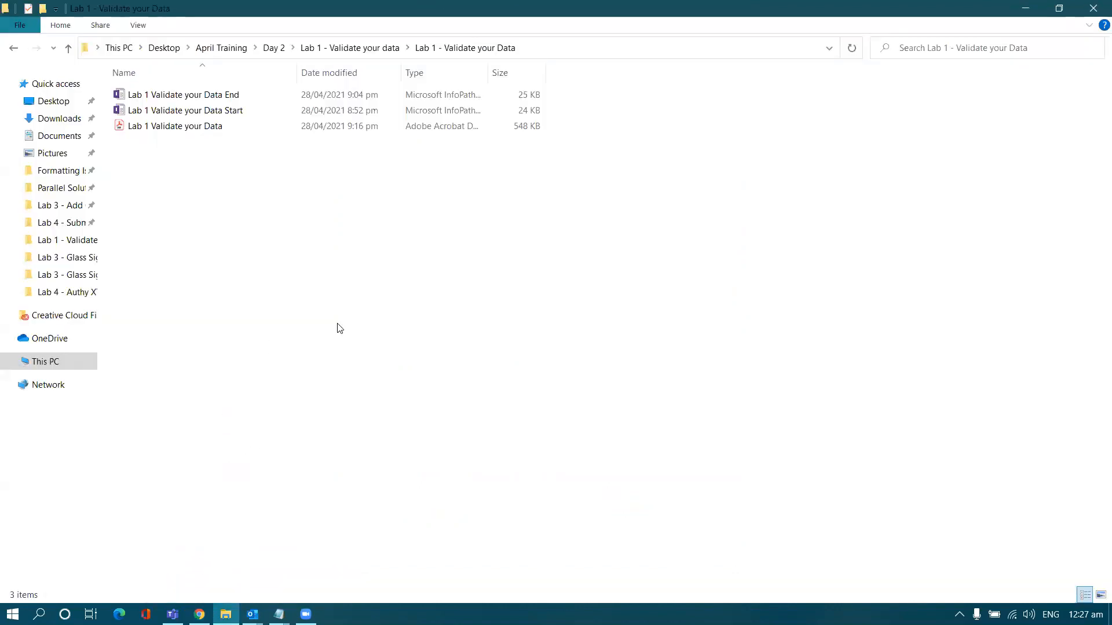
right_click(265, 114)
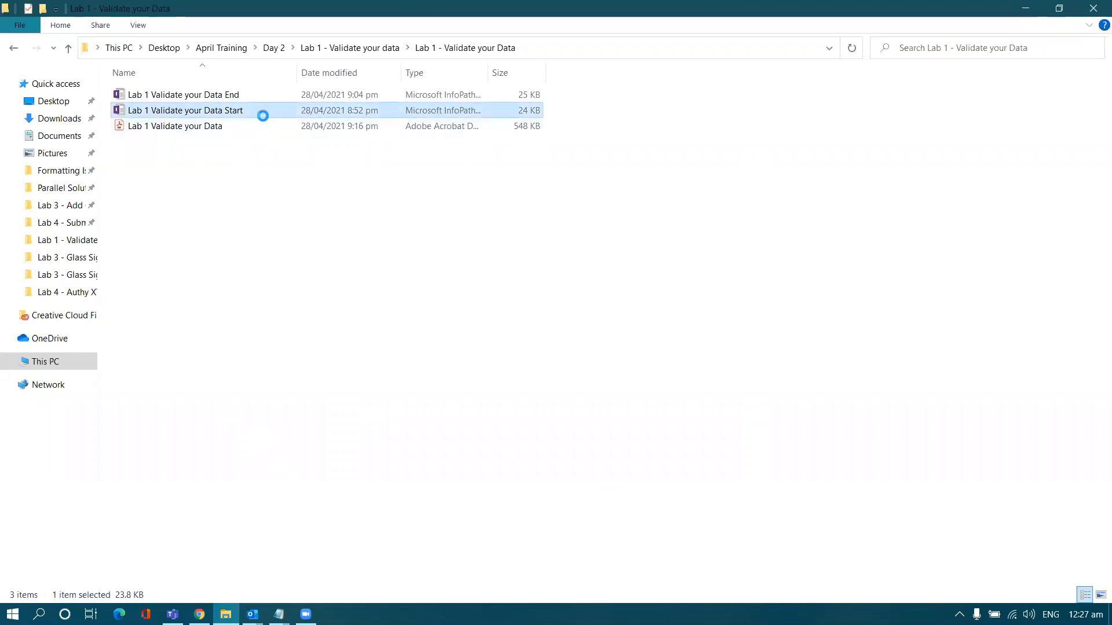
click(294, 146)
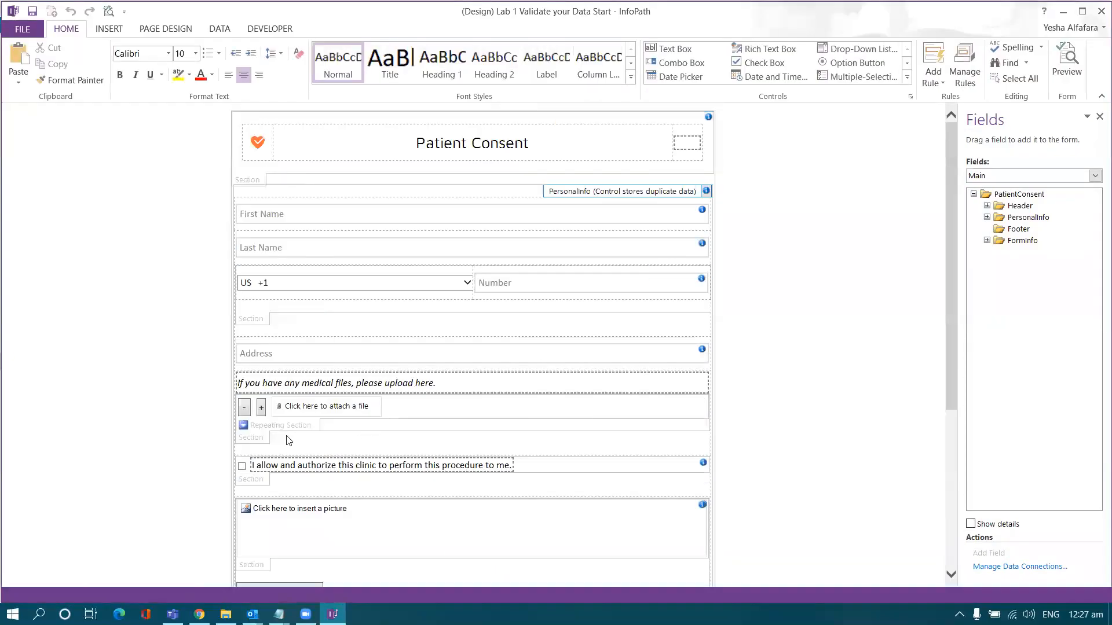
- Show the empty Rules pane for the First Name text box, widened for editing
scroll(330, 427, down, 3)
scroll(296, 309, up, 3)
click(397, 214)
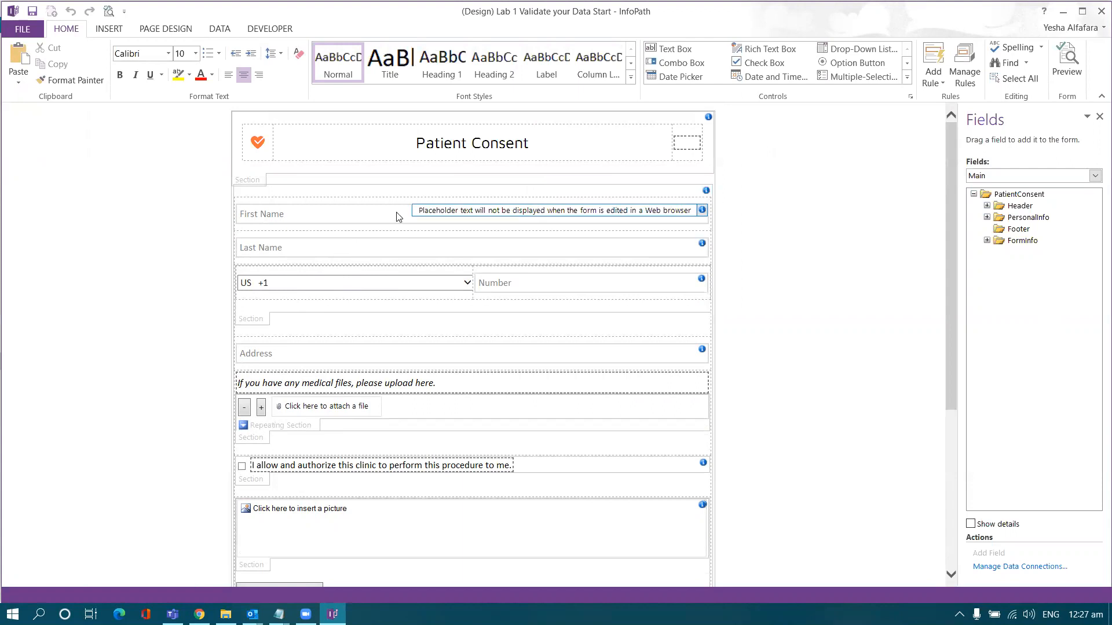
click(965, 67)
drag(958, 162, 672, 188)
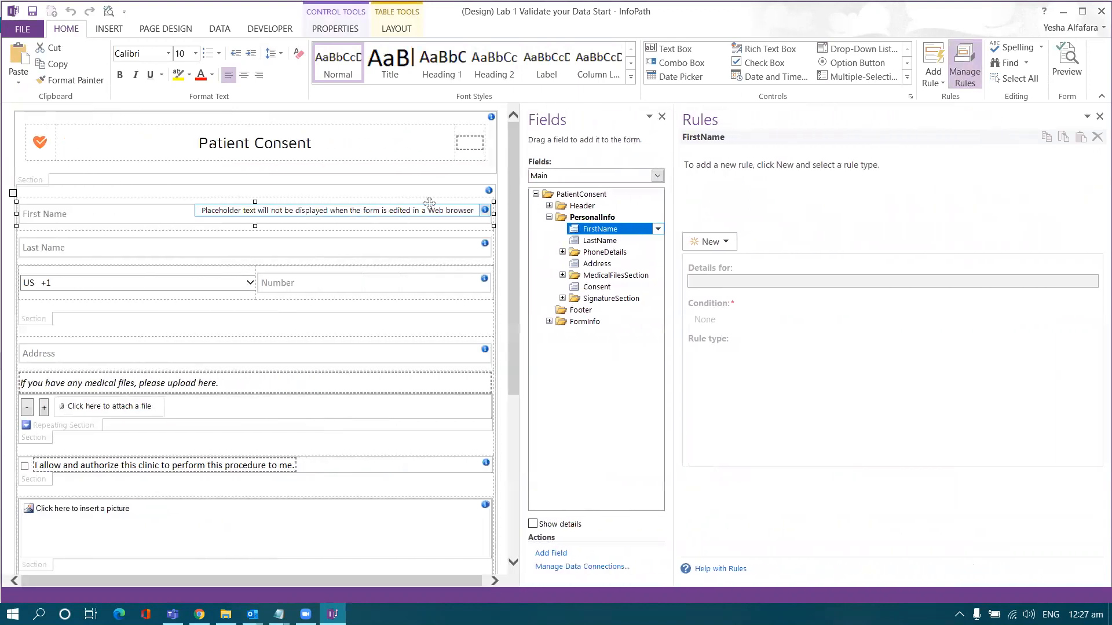
- Add a validation rule named 'Validation' with the condition FirstName is blank
click(710, 242)
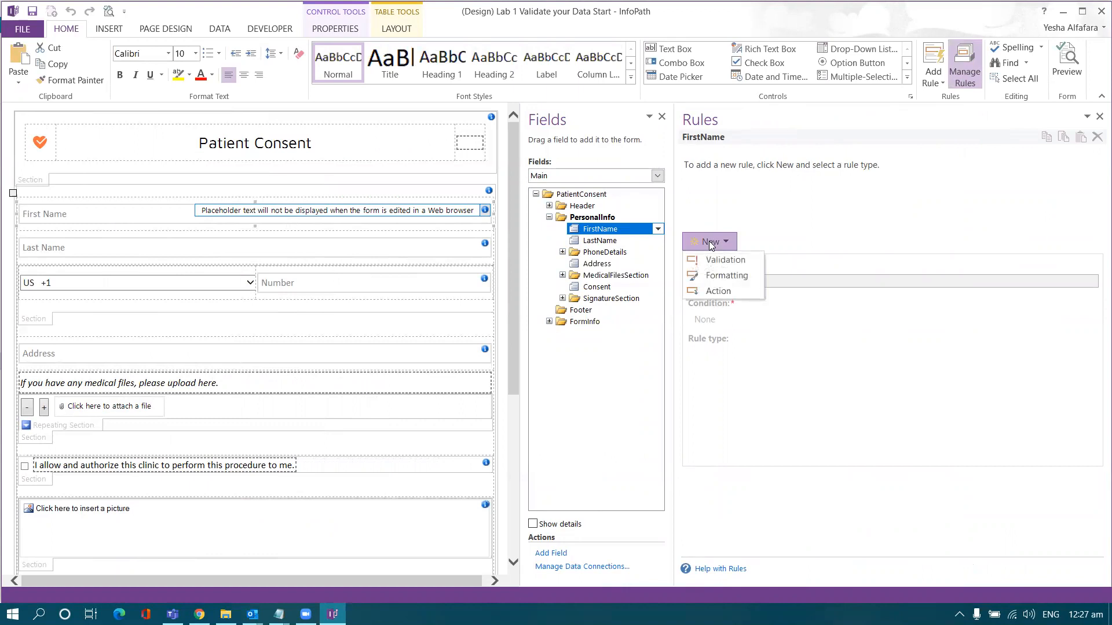
click(731, 259)
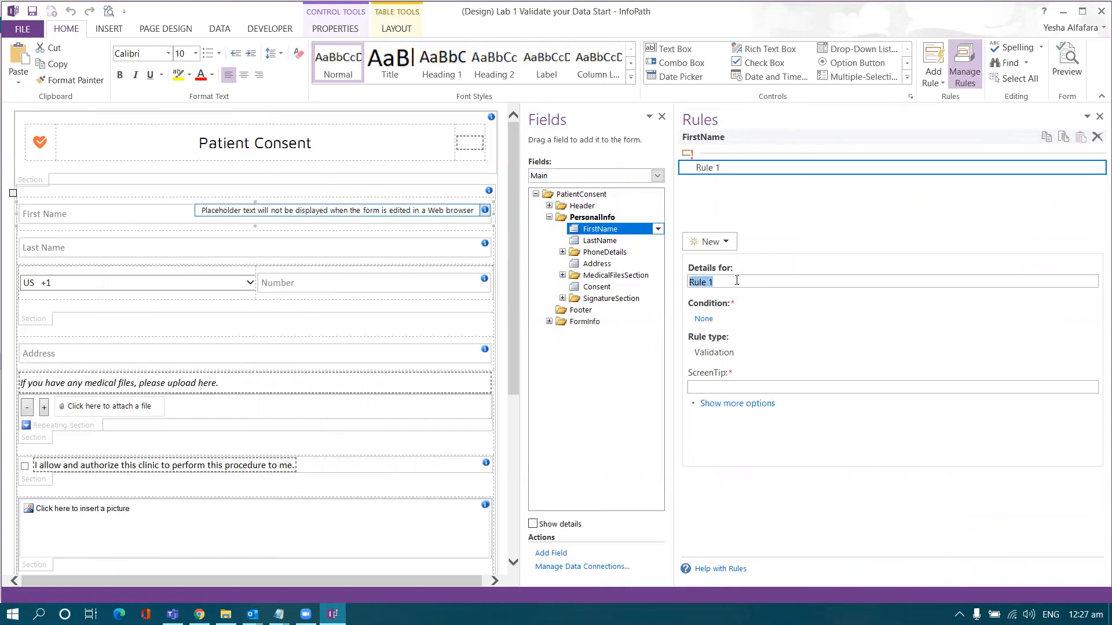
text(Valida)
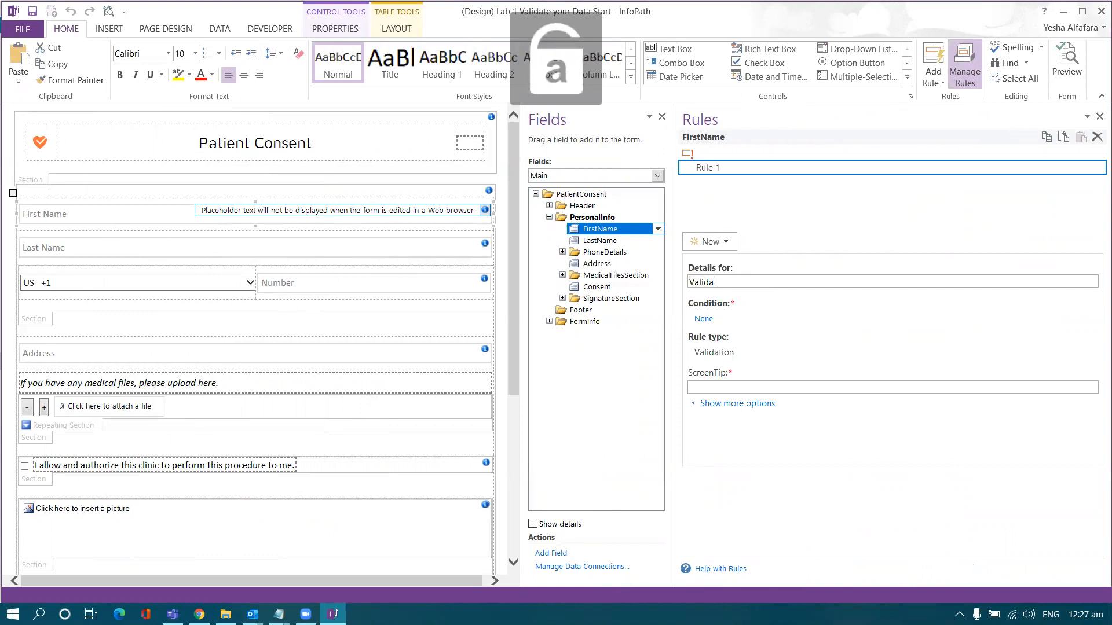
text(tion)
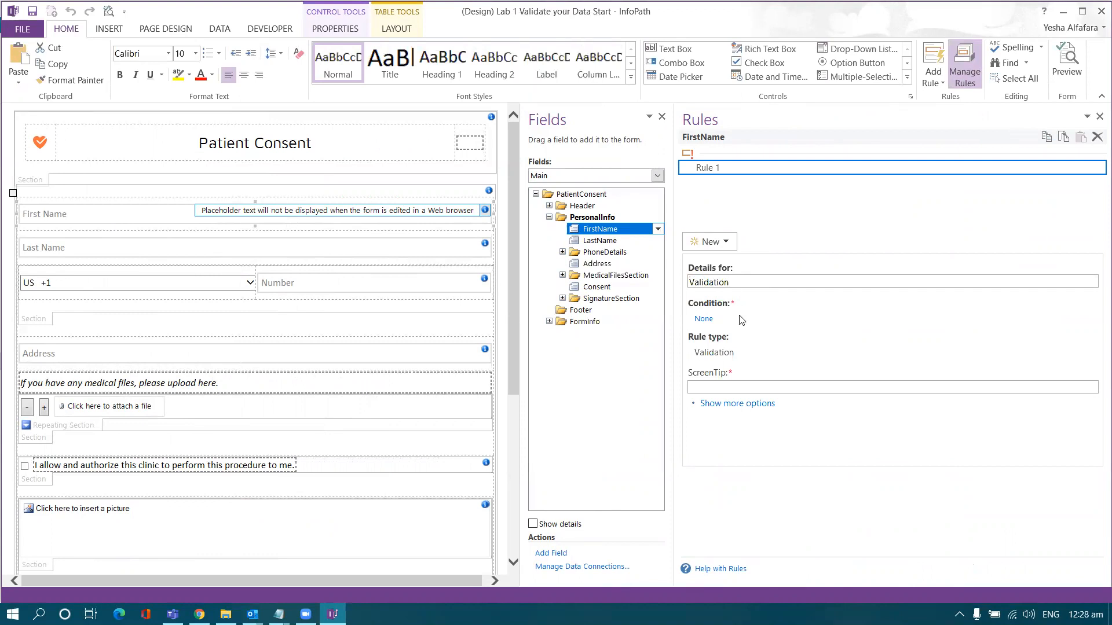
click(708, 321)
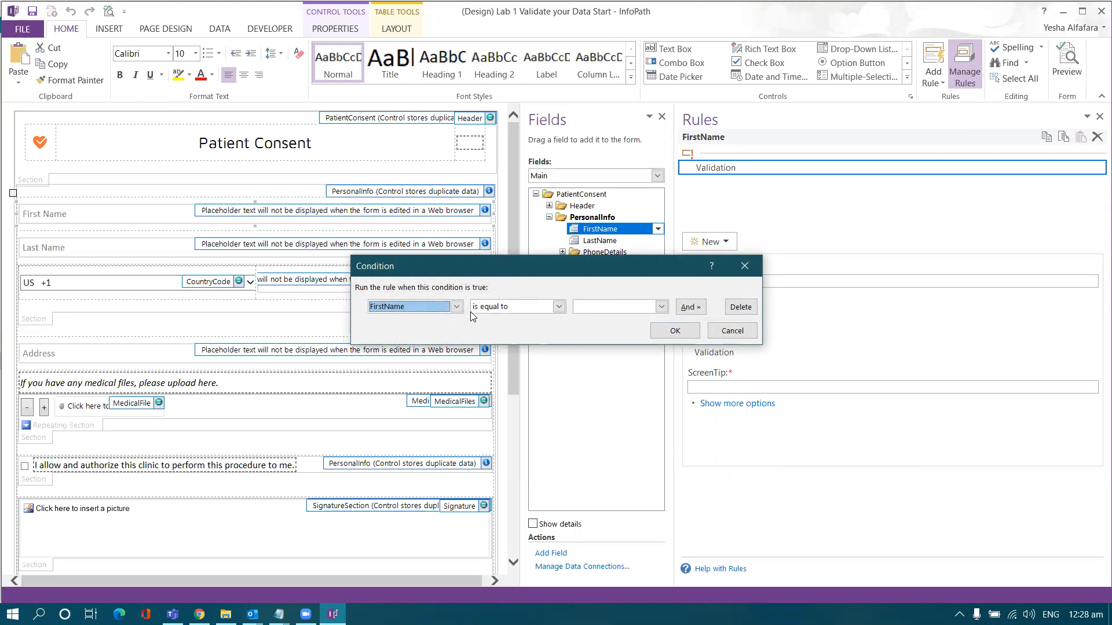
click(559, 306)
click(500, 399)
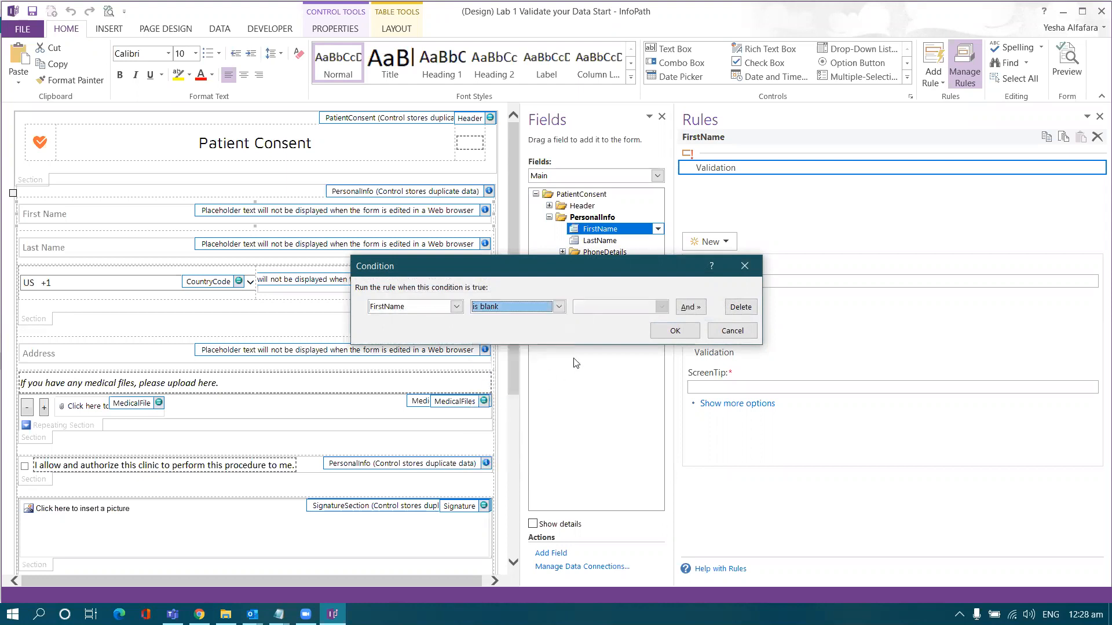
click(663, 332)
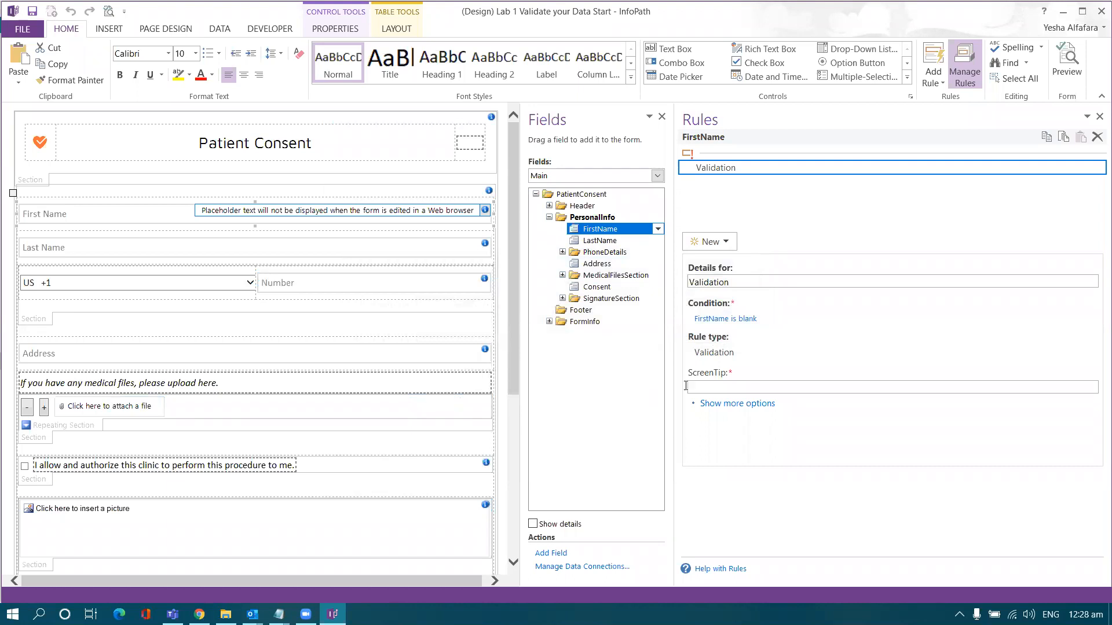
- Set the rule's ScreenTip to 'First Name is Required'
click(722, 389)
text(First Name is R)
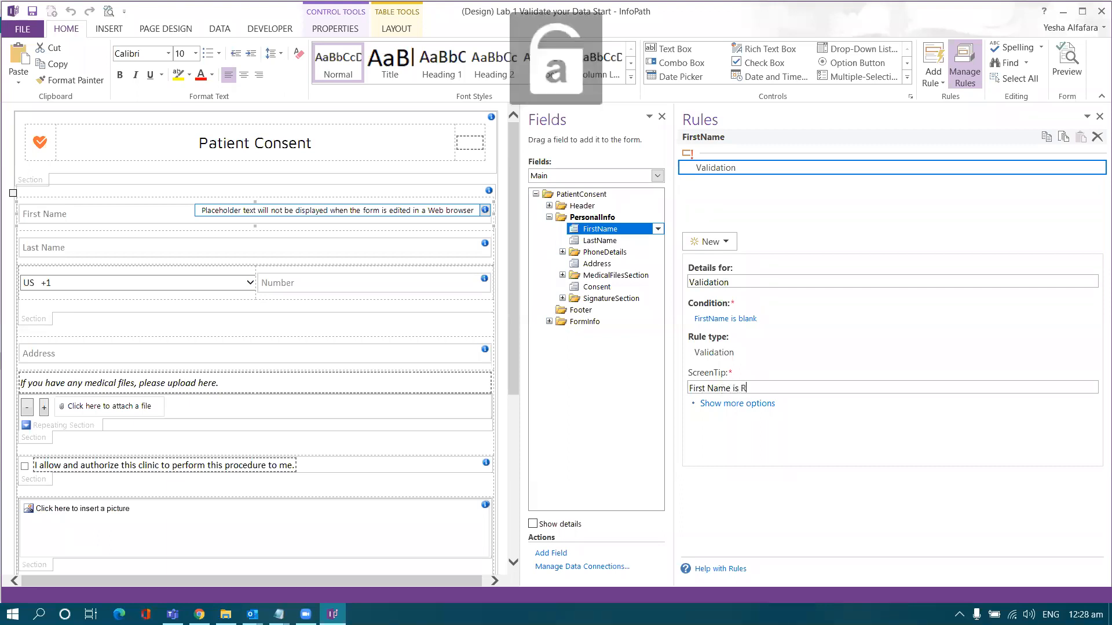
text(equired)
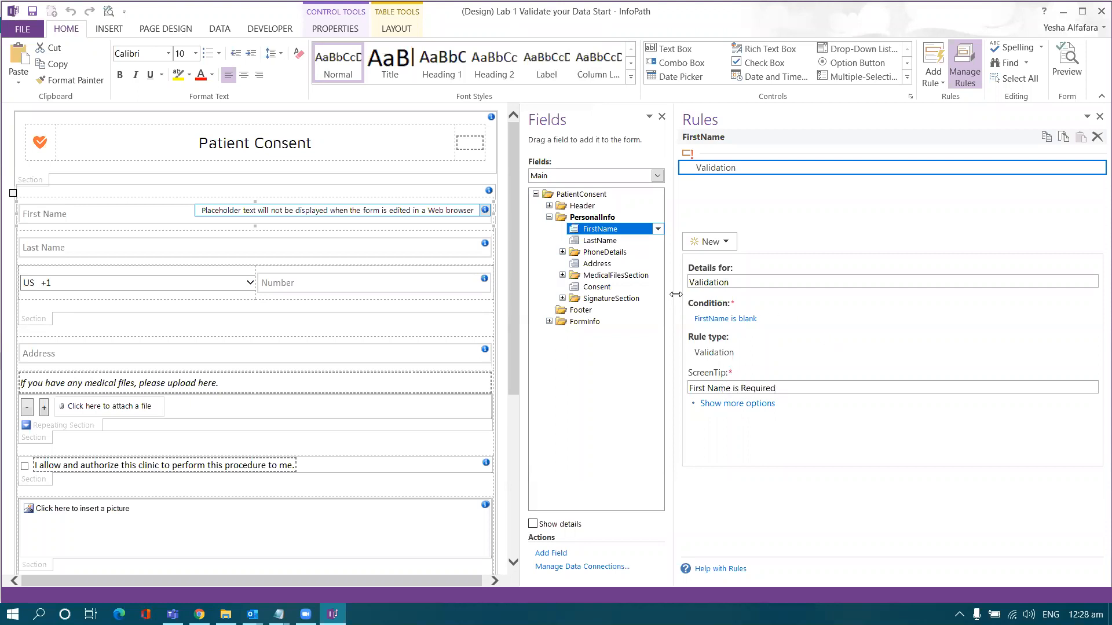
drag(675, 298, 749, 289)
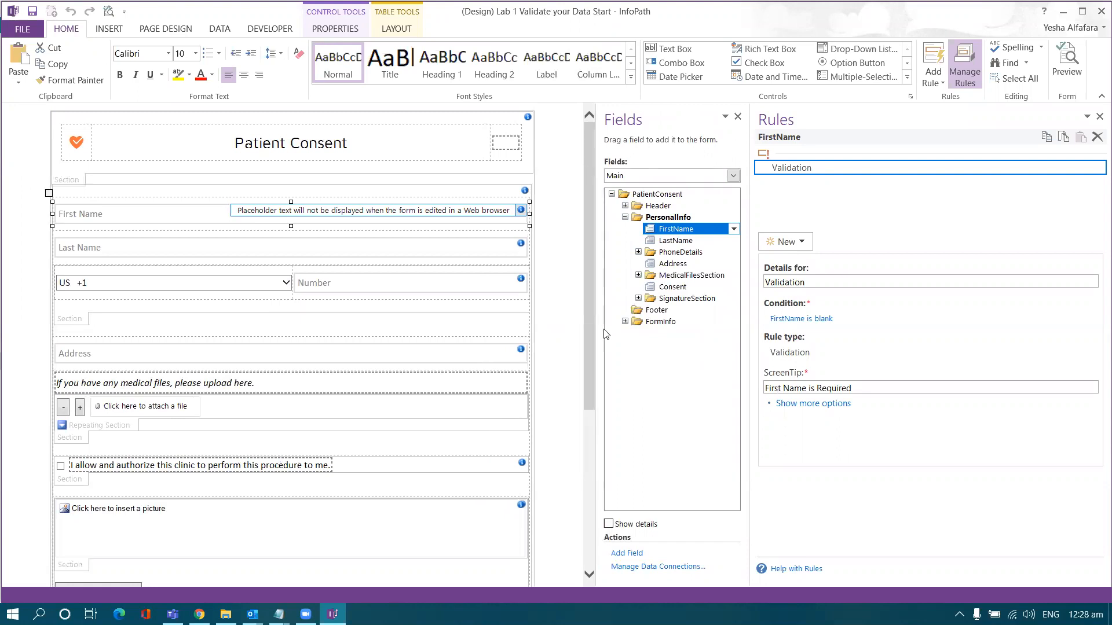
- Copy the First Name rule to LastName with the ScreenTip 'Last Name is Required'
click(480, 246)
click(440, 216)
click(1047, 137)
click(414, 253)
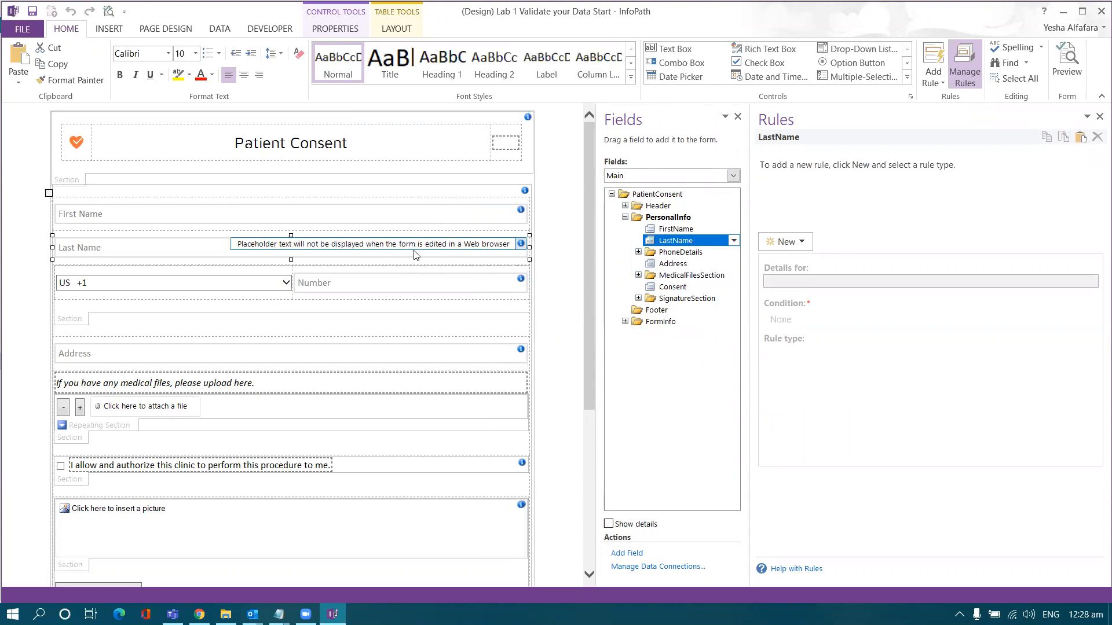
click(415, 217)
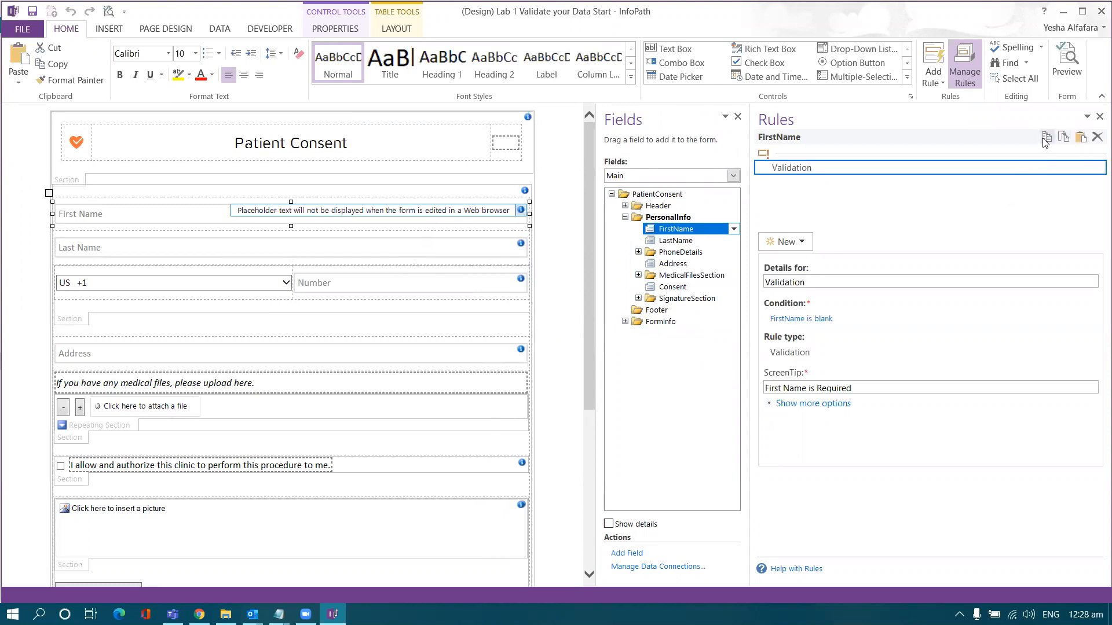
click(412, 248)
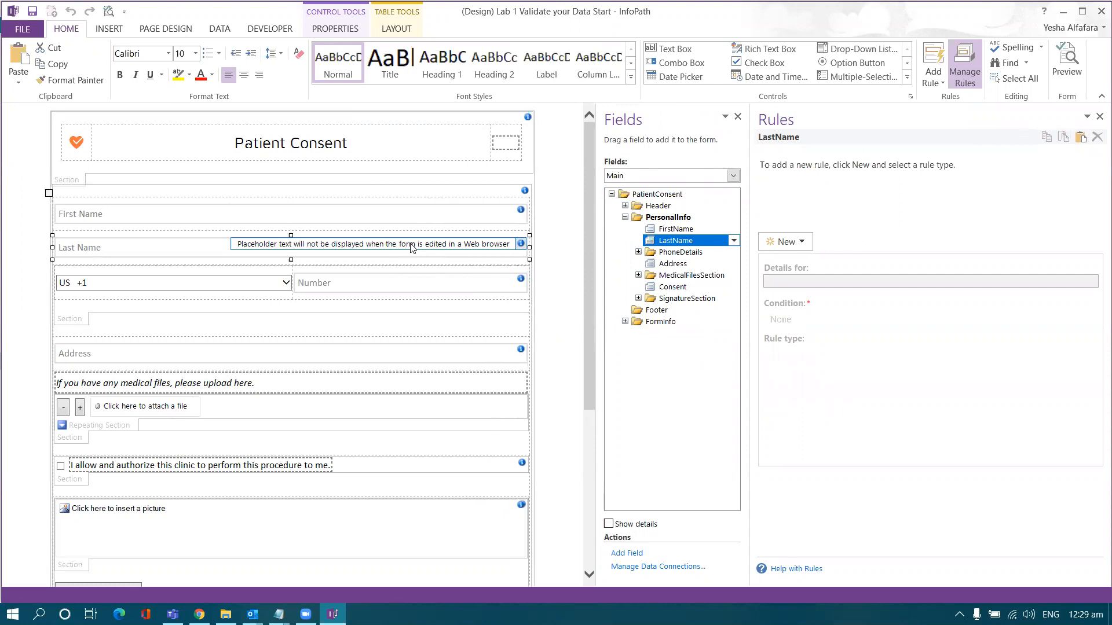
click(1081, 138)
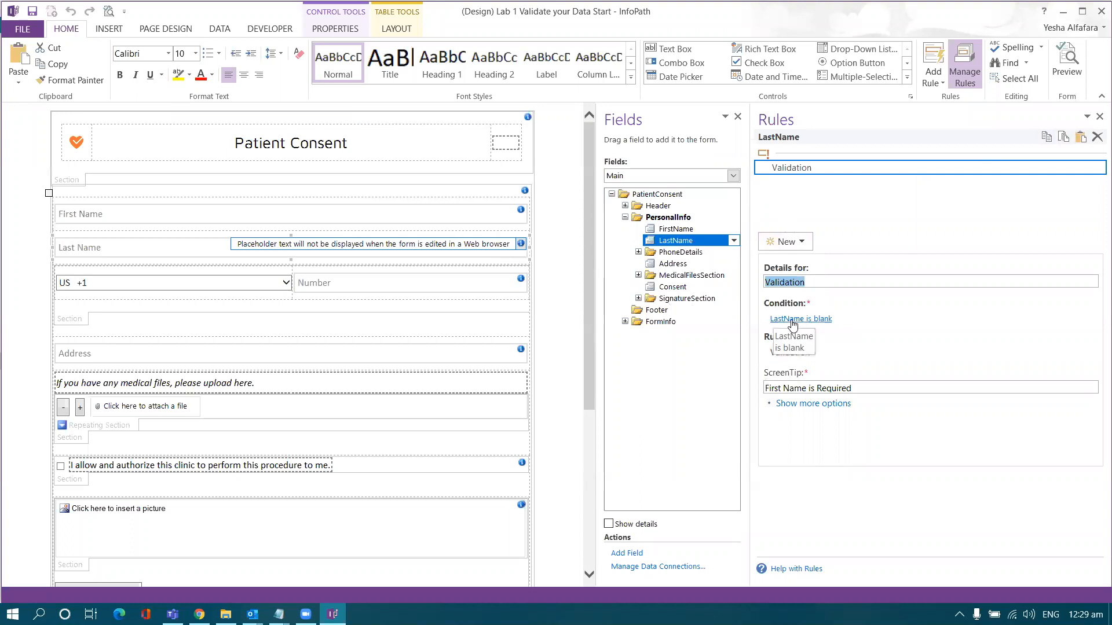
click(811, 388)
double_click(776, 388)
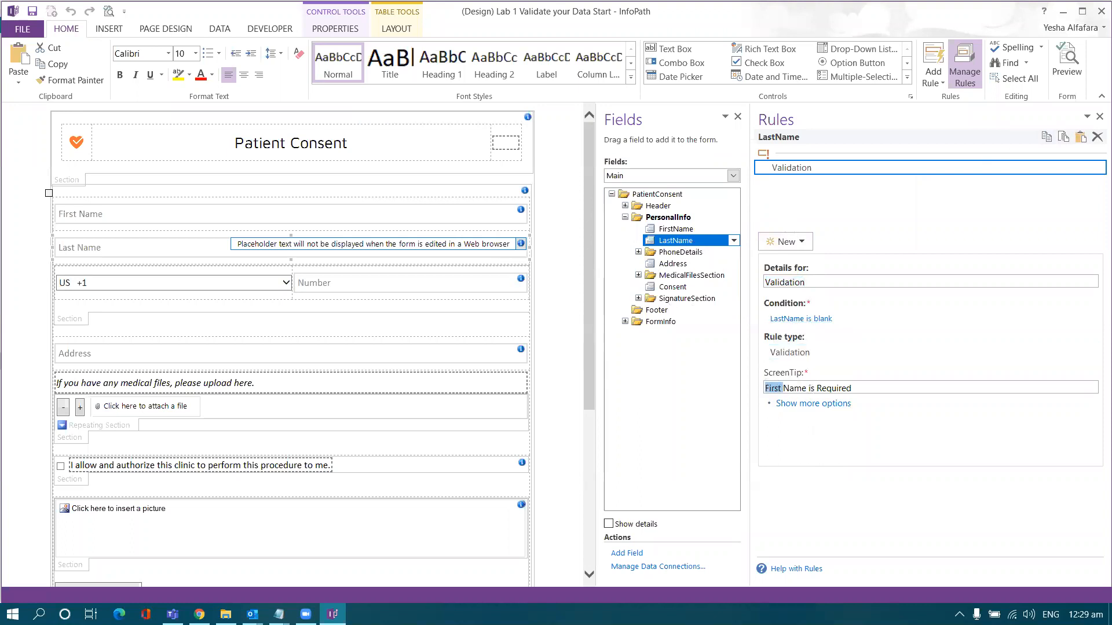
text(Las)
- Copy the Last Name rule to Number with the ScreenTip 'Phone Number is Required'
click(482, 217)
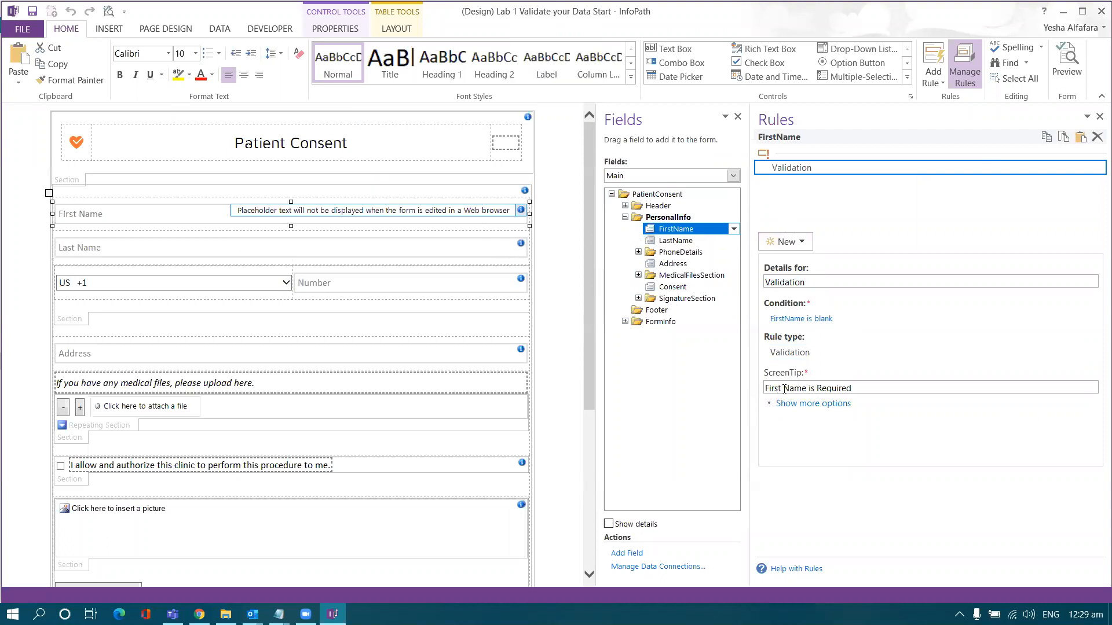
click(423, 249)
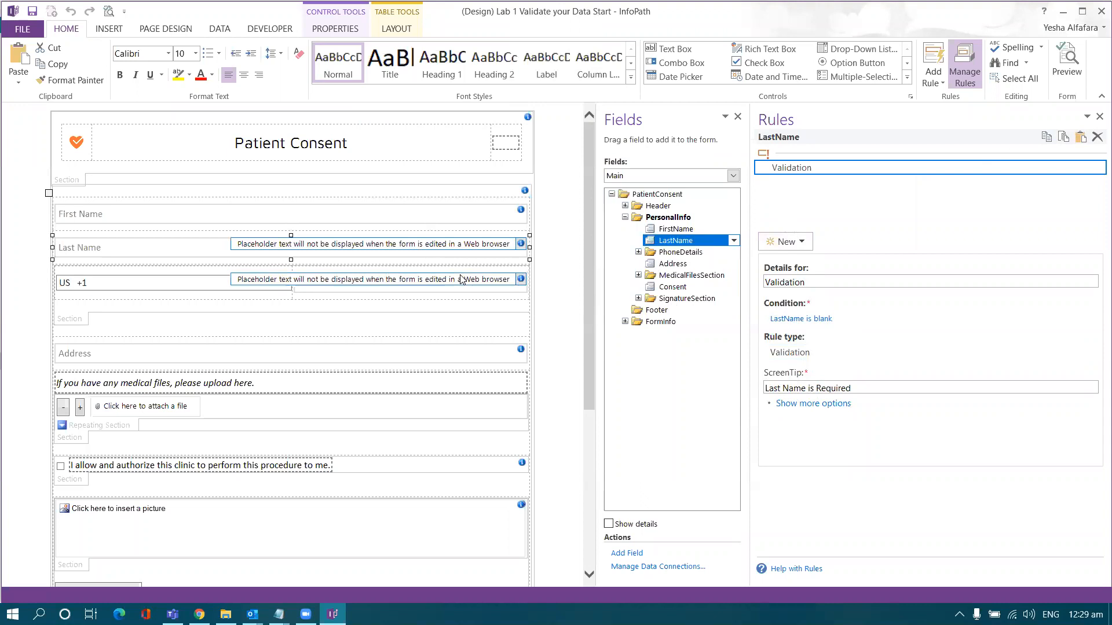
click(1046, 138)
click(426, 286)
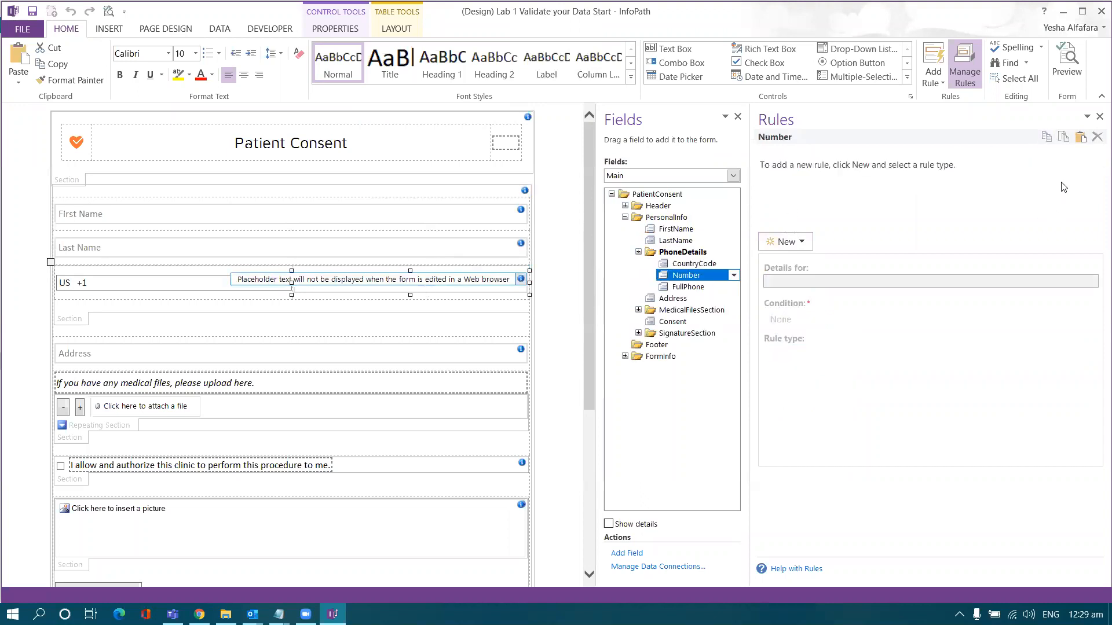
click(248, 287)
click(349, 286)
click(1080, 138)
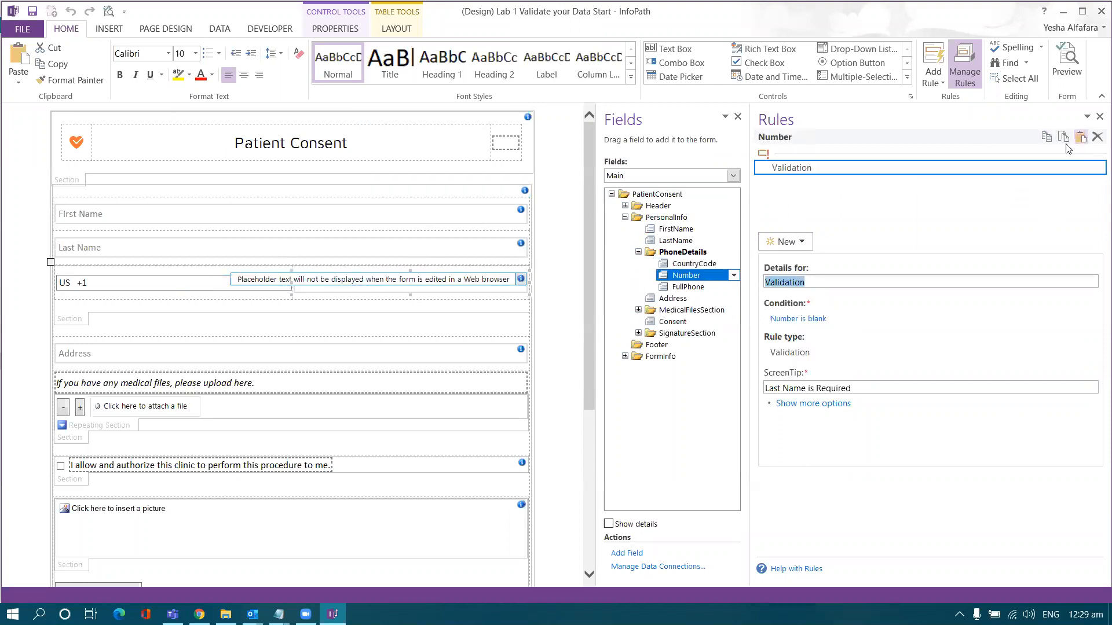
drag(806, 388, 765, 387)
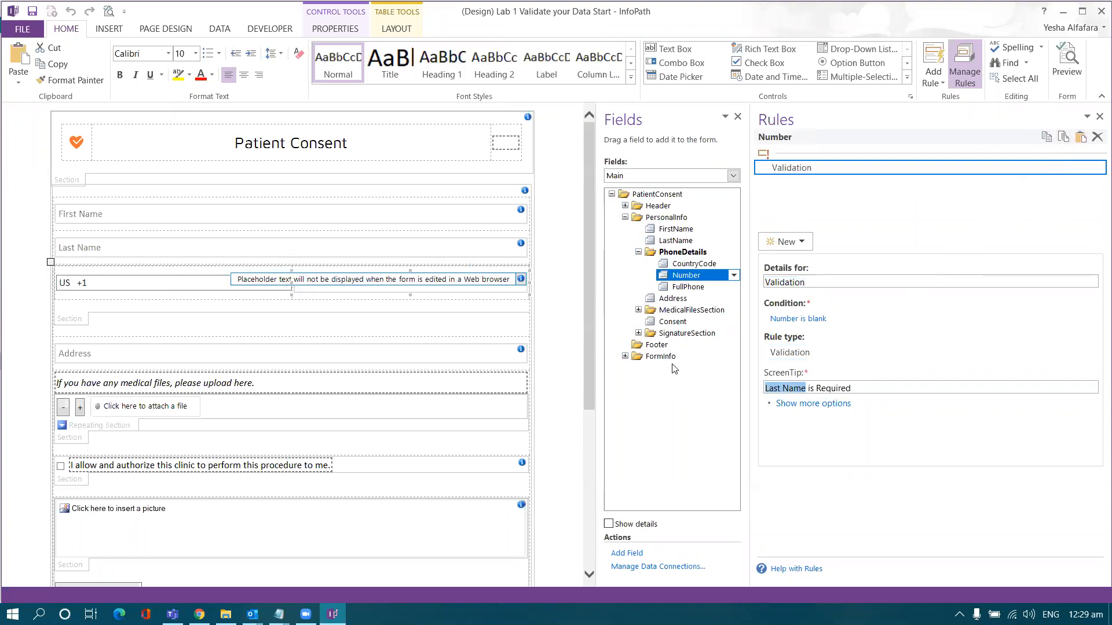
text(Phone Num)
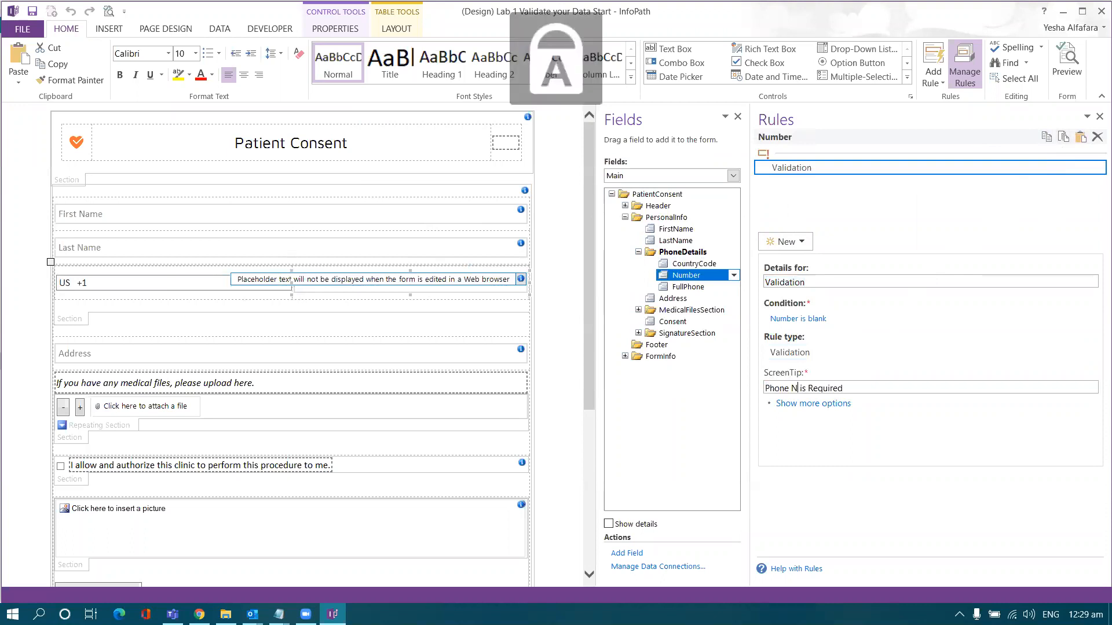
text(ber)
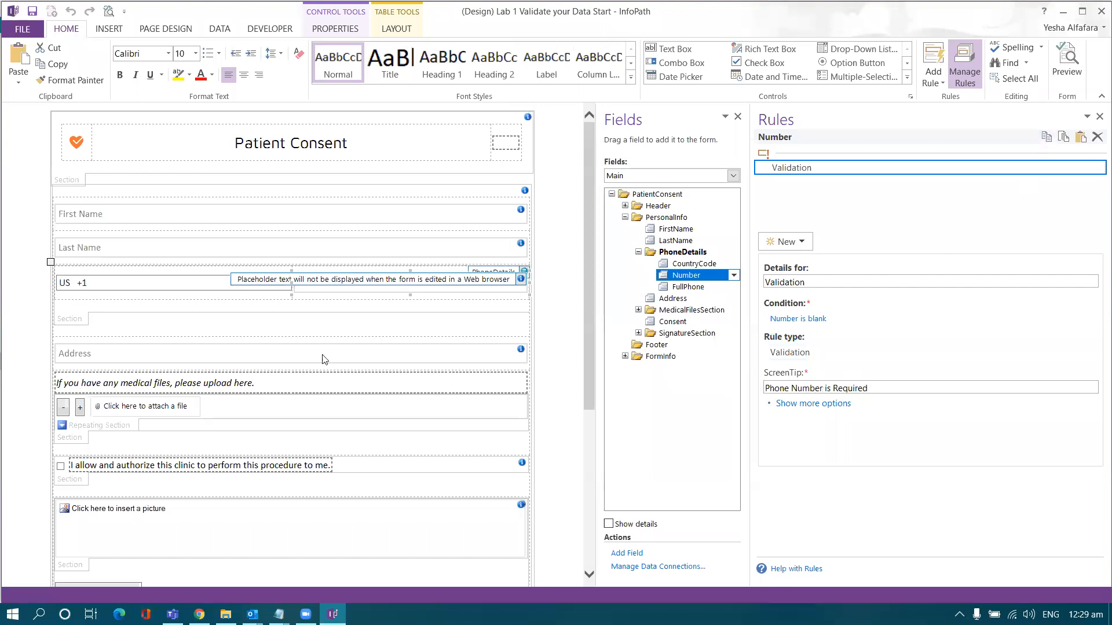
- Paste the rule onto Address with the ScreenTip 'Address is Required'
click(292, 361)
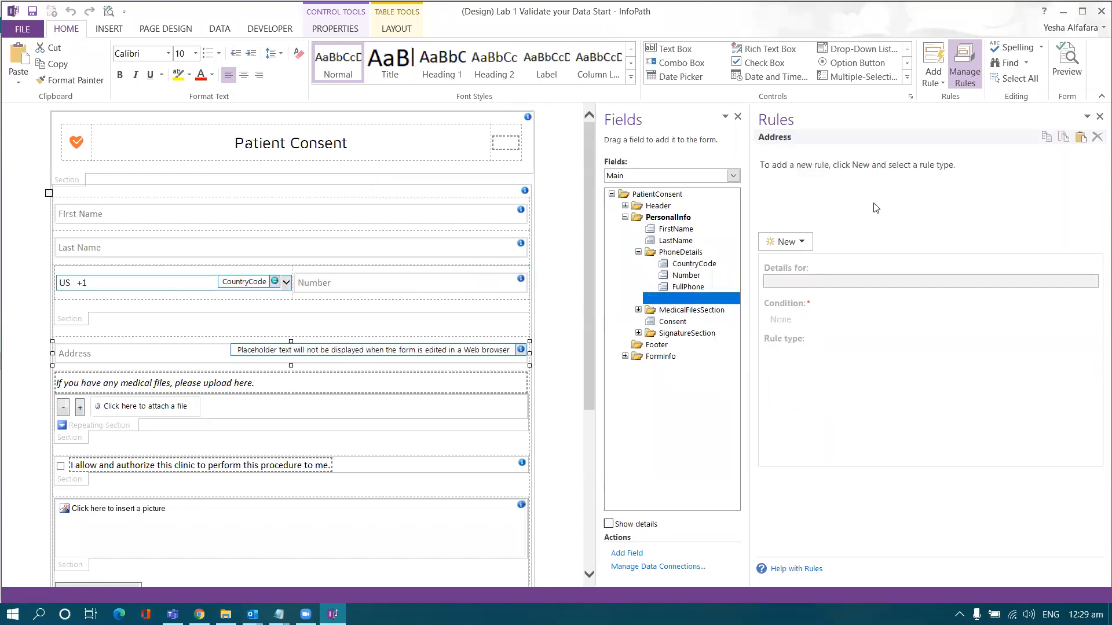
click(1081, 138)
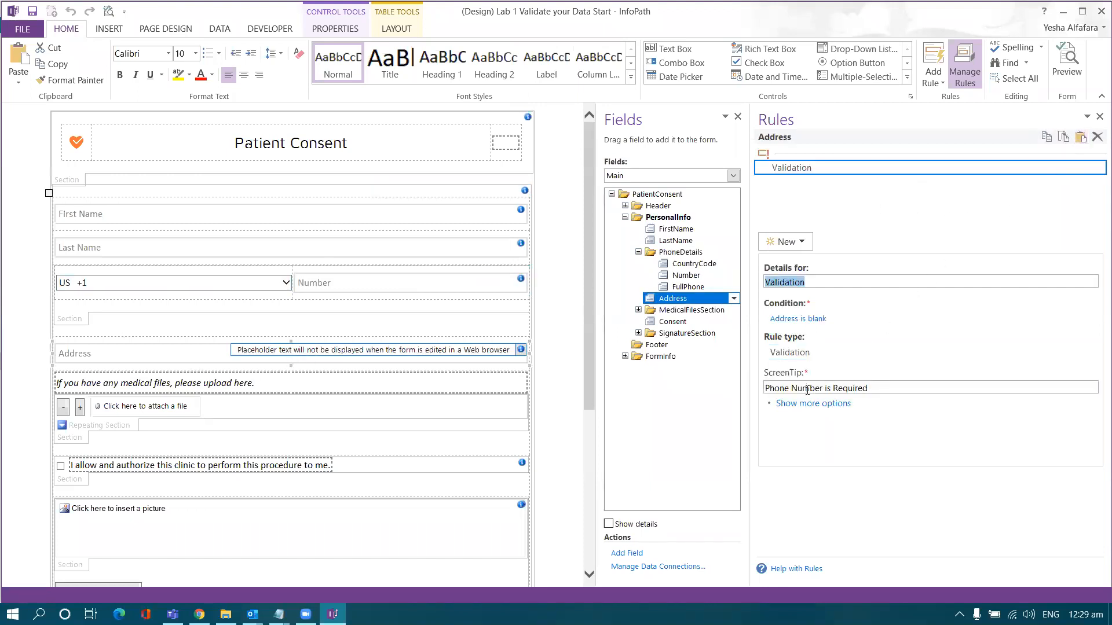
drag(821, 386, 741, 388)
text(A)
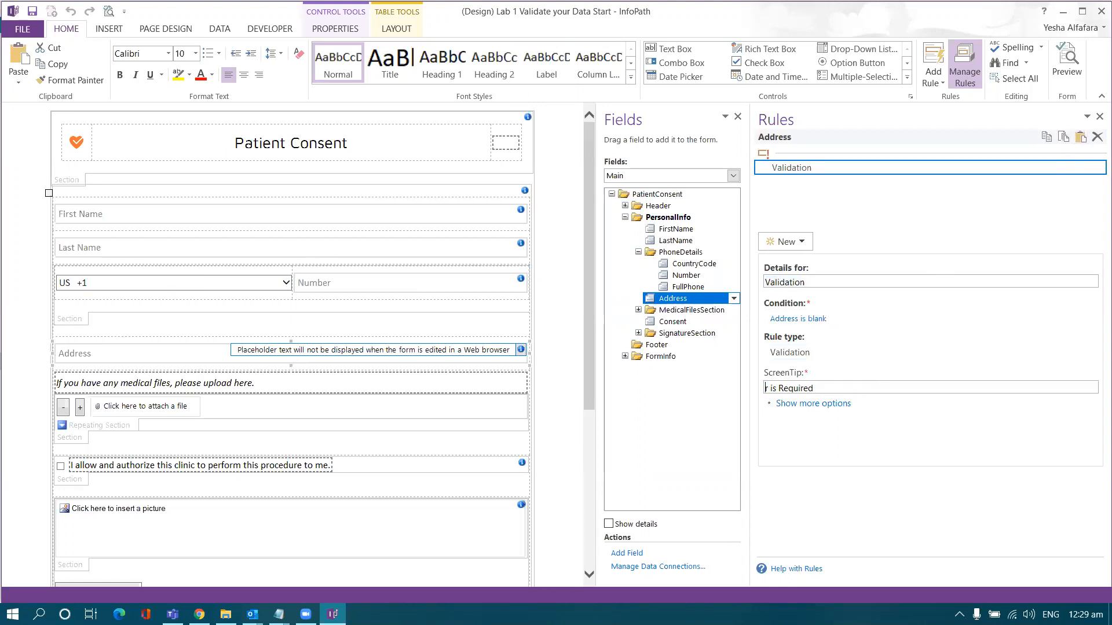
key(Caps_Lock)
text(ddress)
click(62, 467)
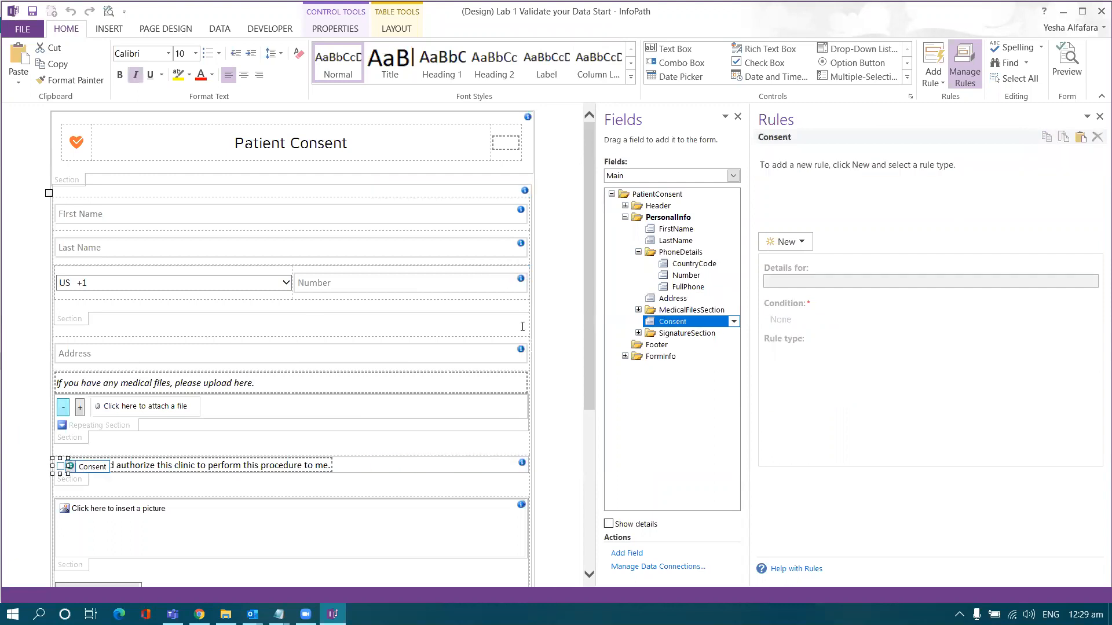
- Paste the blank-check rule onto Consent with ScreenTip 'Consent is Required', then collapse PersonalInfo
click(1081, 136)
drag(798, 387, 695, 381)
text(Consent is Required)
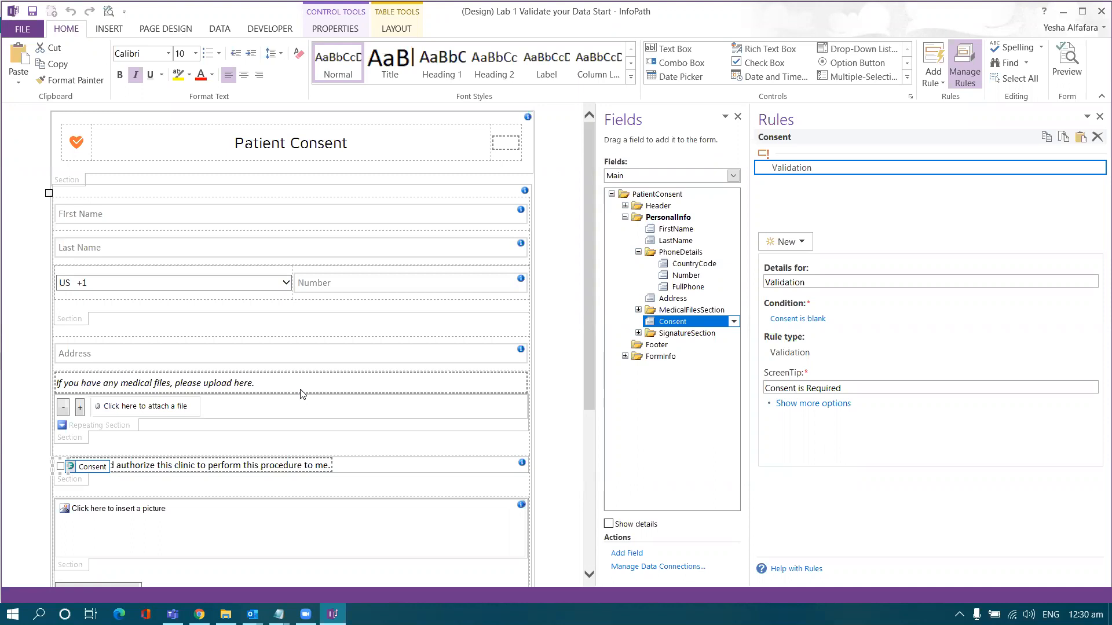
click(625, 218)
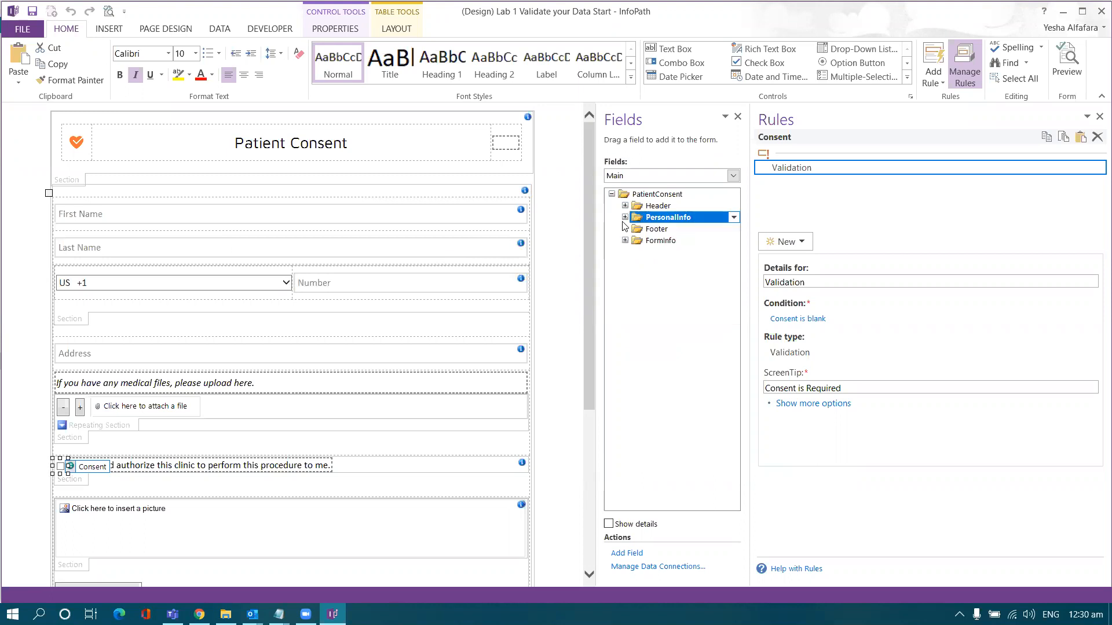
click(656, 229)
- Add an ErrorMessage field to the Footer group
right_click(654, 231)
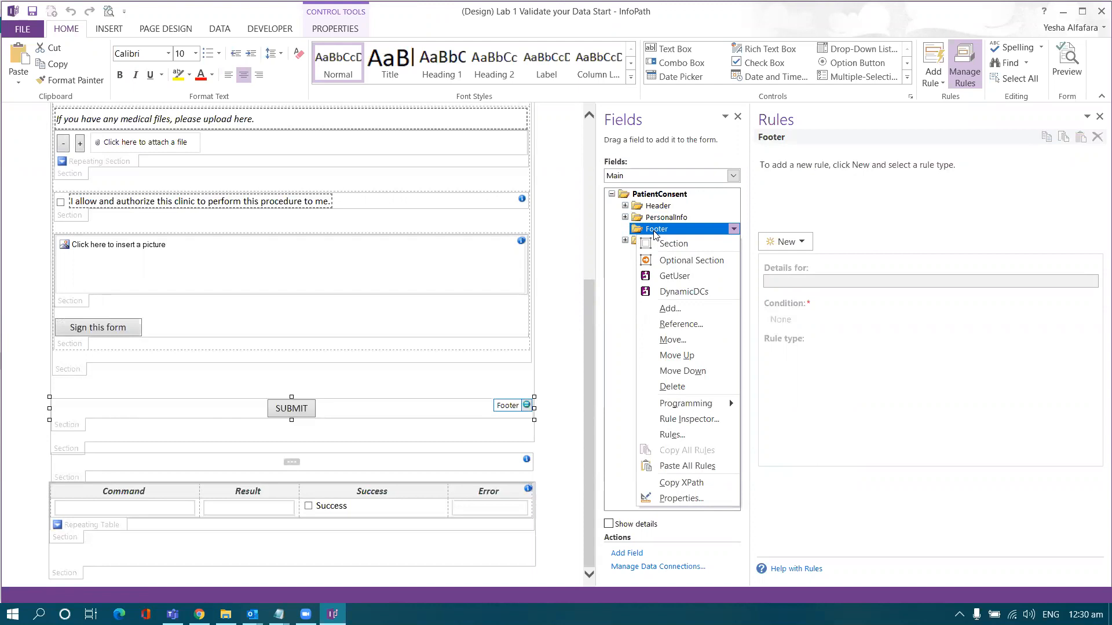
click(655, 230)
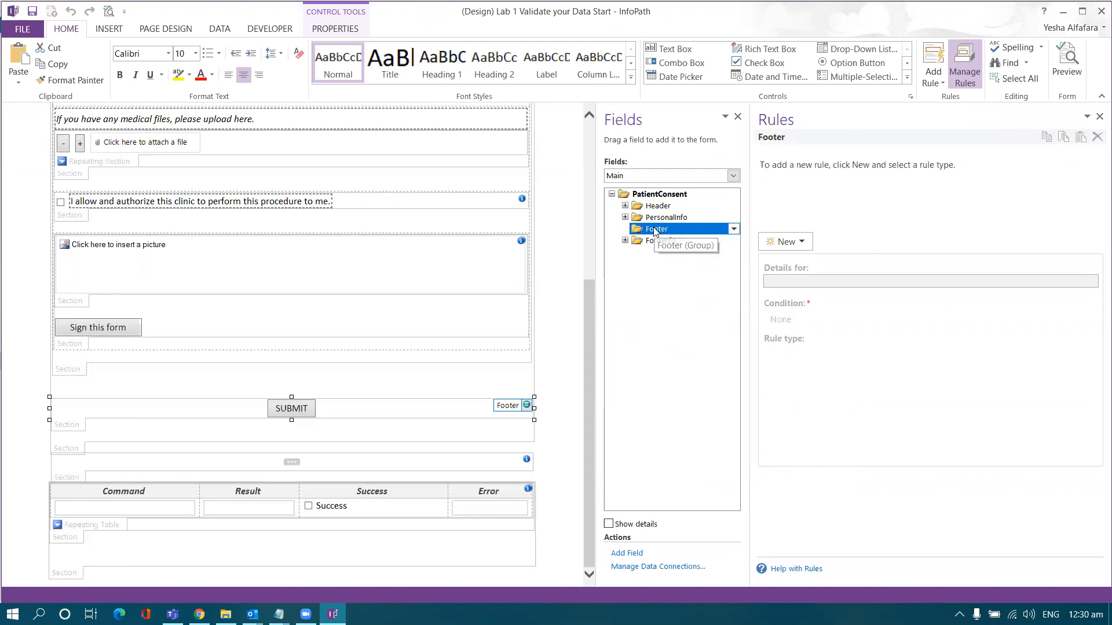
right_click(656, 231)
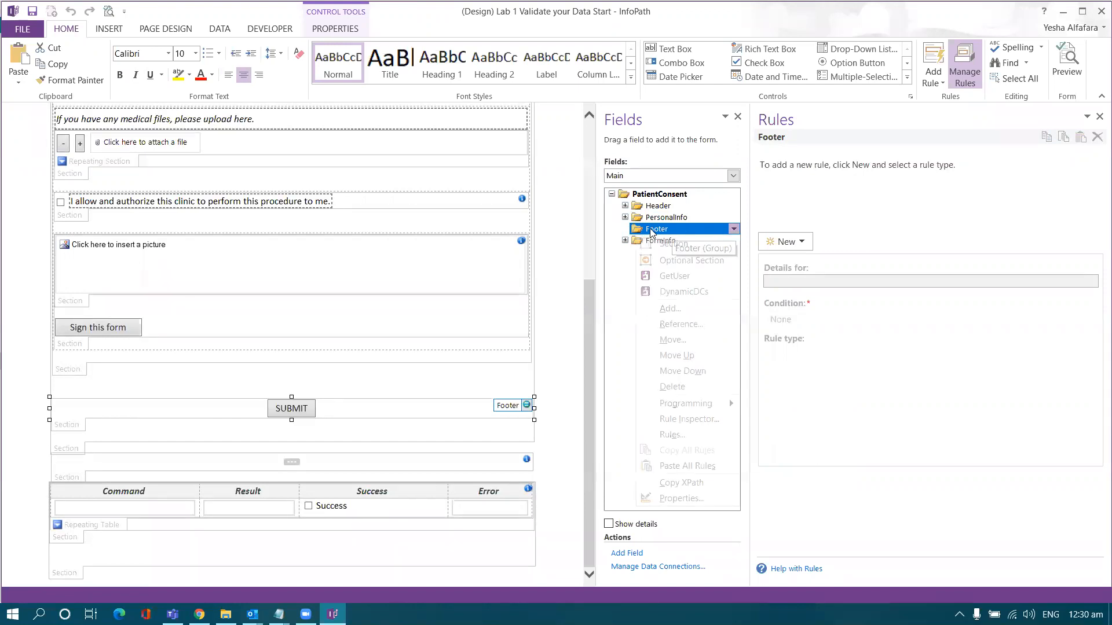
click(670, 309)
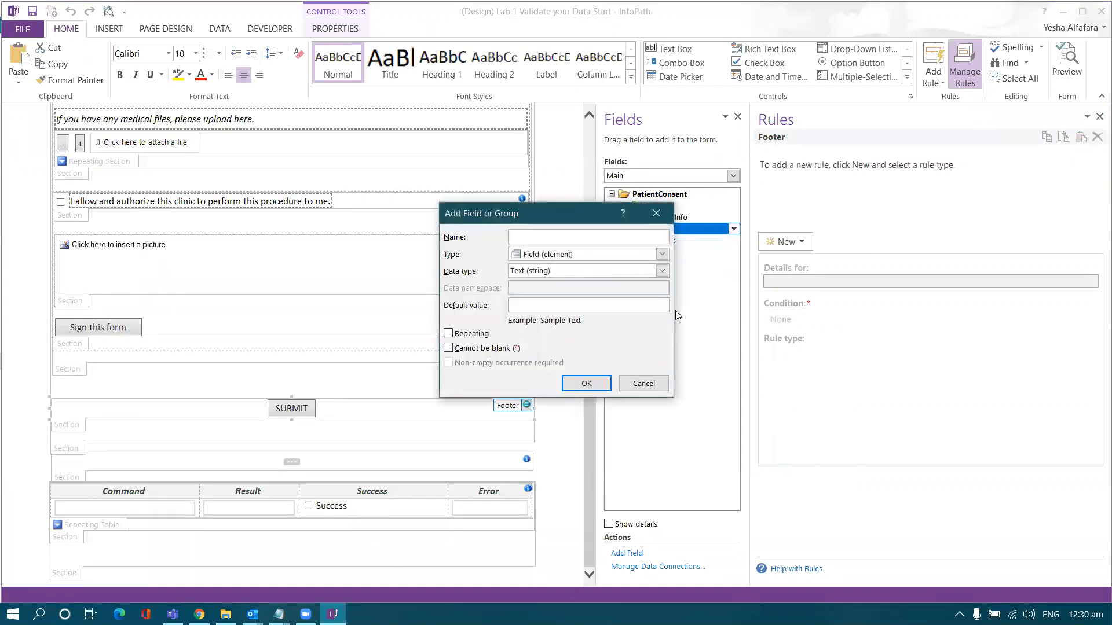
key(Caps_Lock)
text(E)
key(Caps_Lock)
text(rror)
key(Caps_Lock)
text(M)
key(Caps_Lock)
text(es)
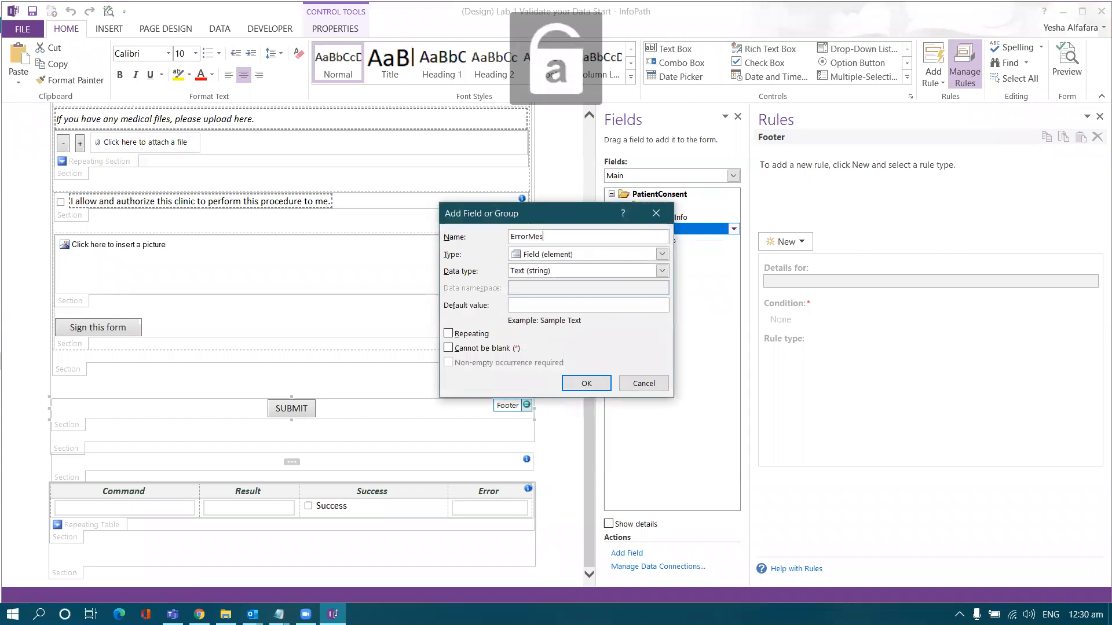
text(sage)
key(Return)
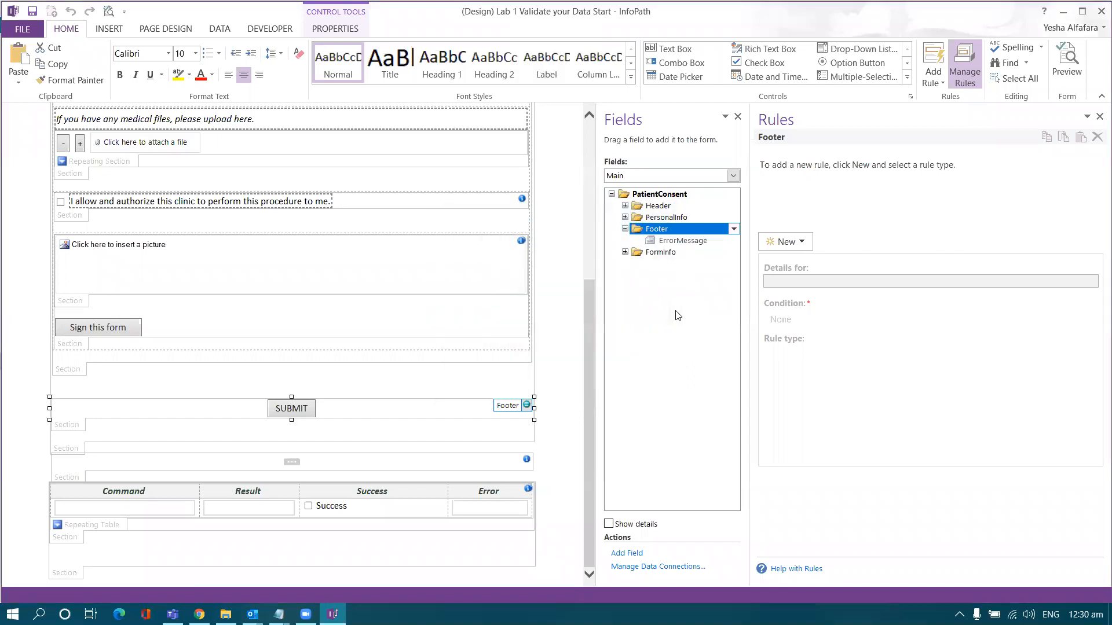
- Add an ErrorCount field to the Footer group
click(655, 230)
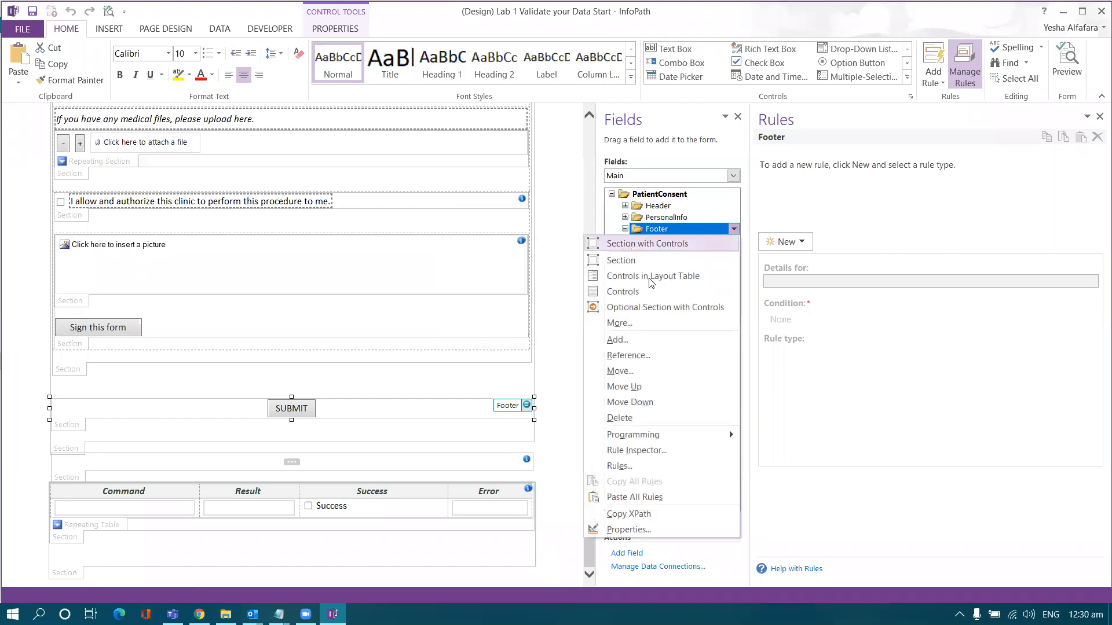
click(617, 340)
text(E)
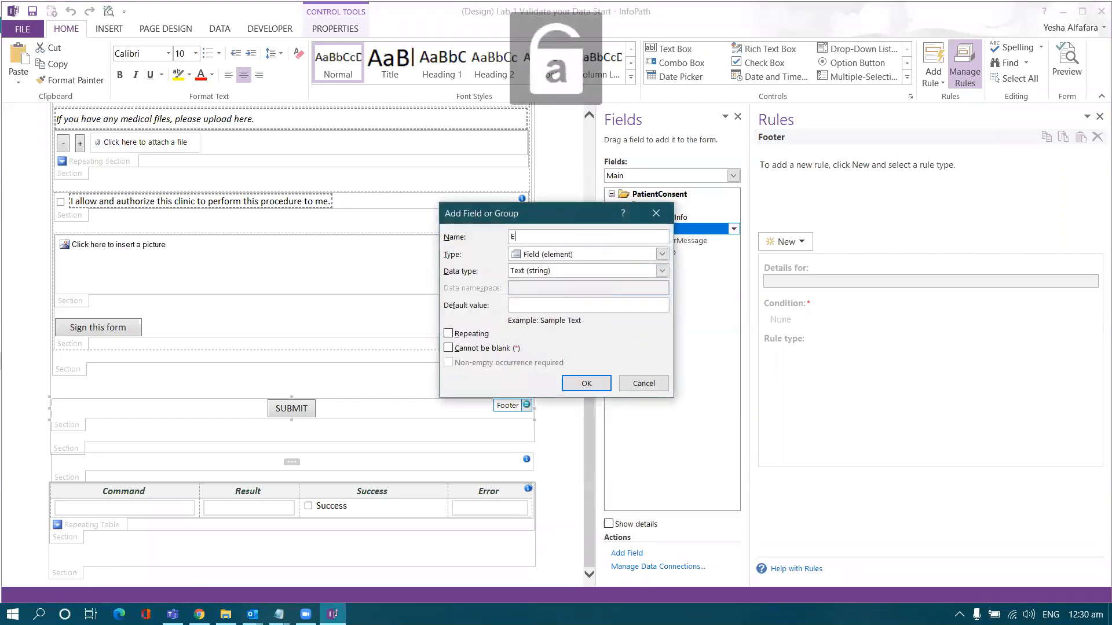
text(rrorCount)
key(Return)
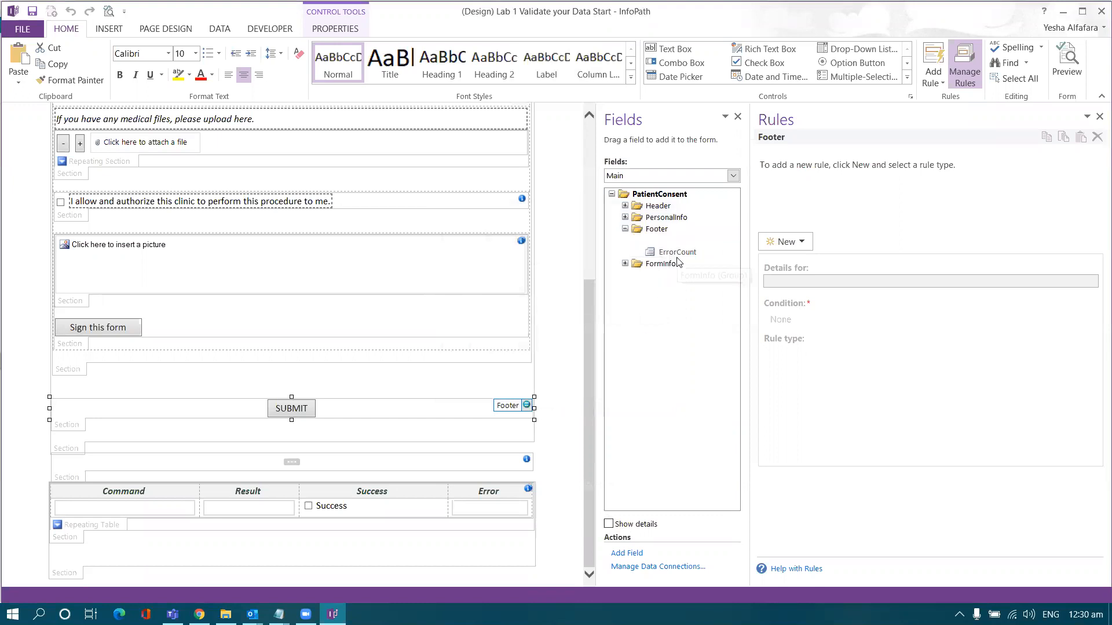
- Add a 'message' attribute under the ErrorCount field
click(678, 253)
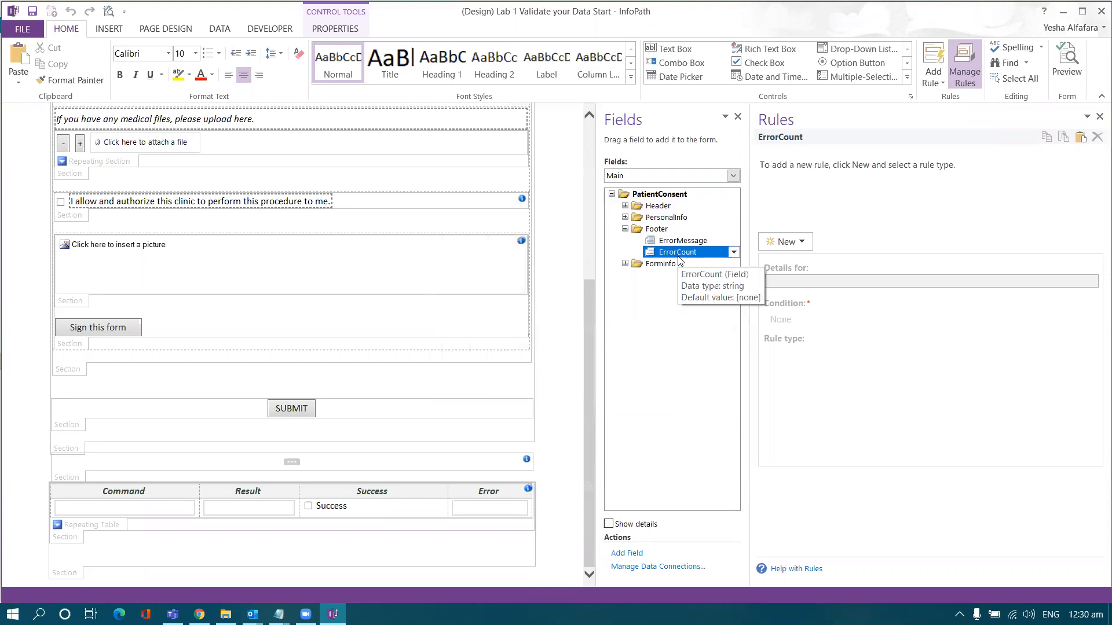
right_click(679, 255)
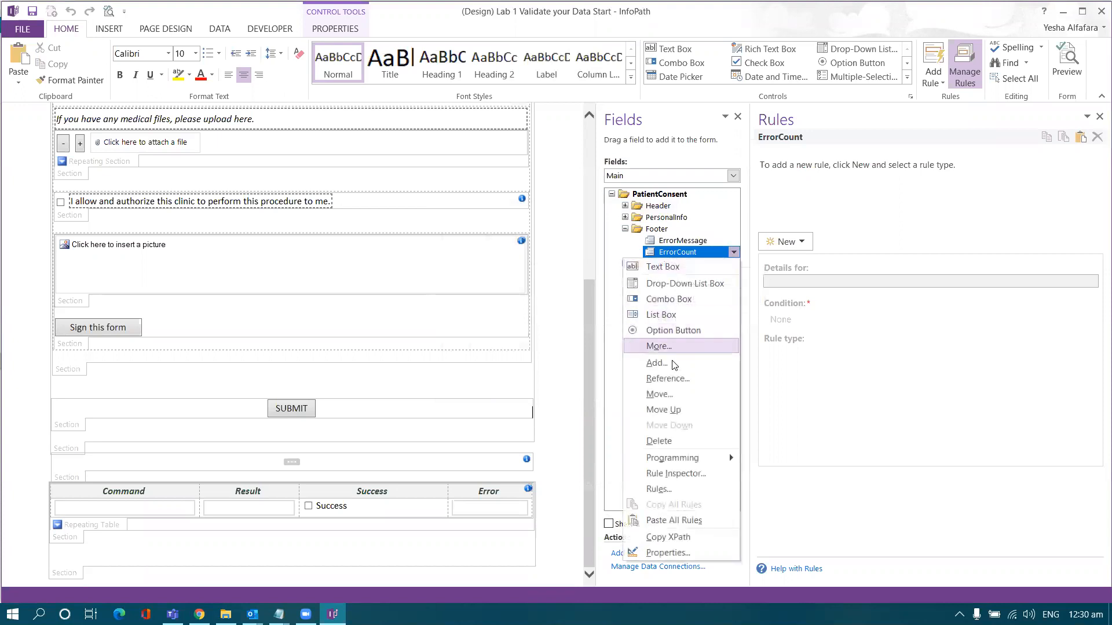
click(649, 363)
text(message)
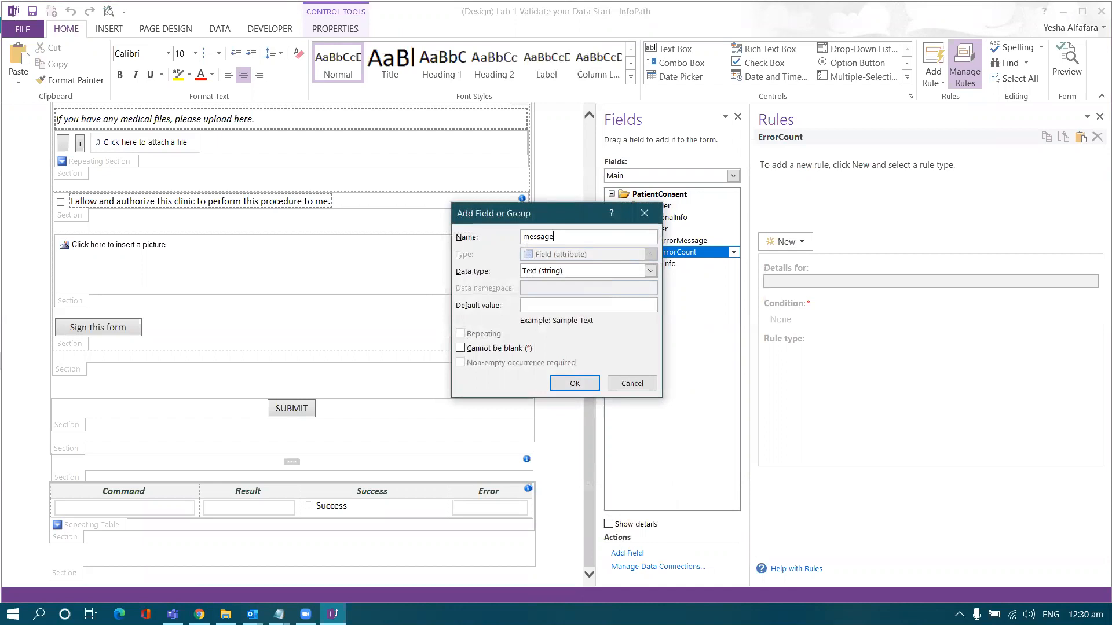
key(Return)
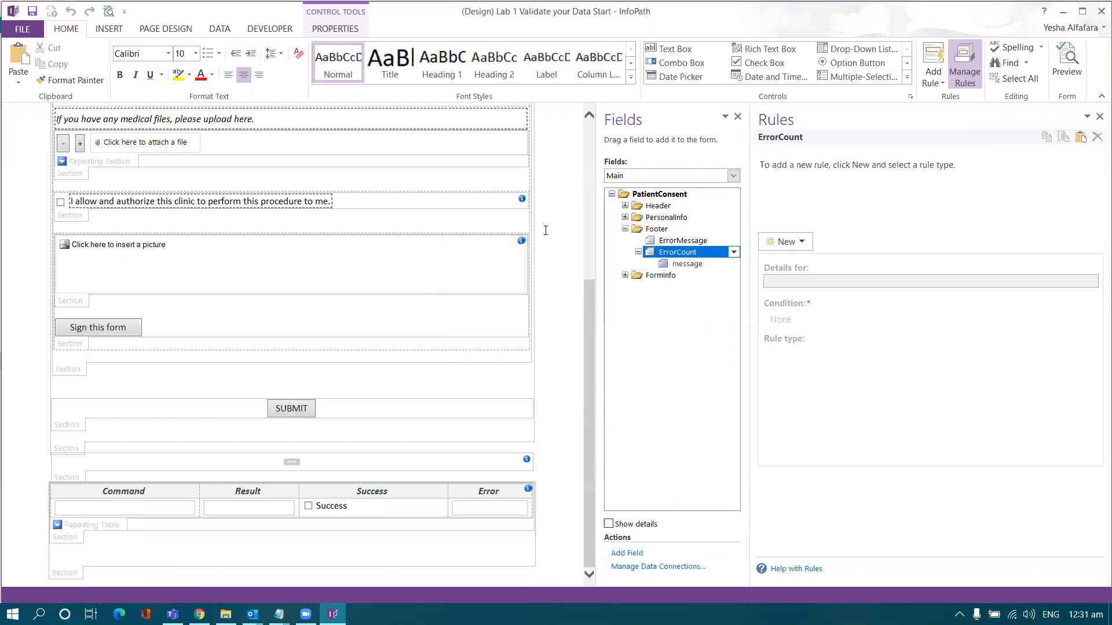
click(412, 405)
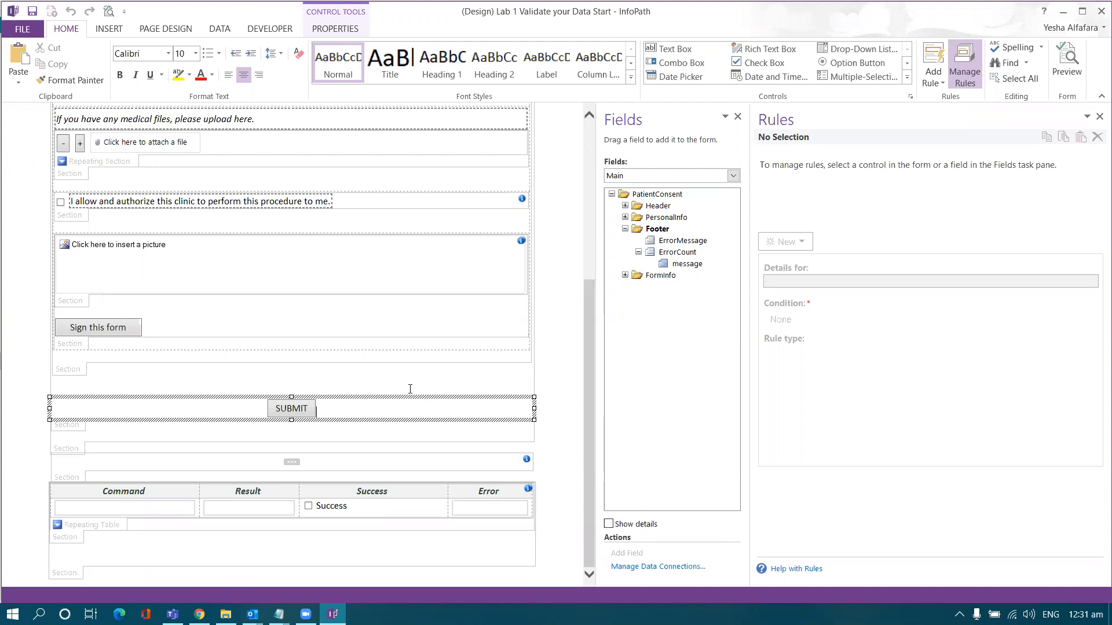
- Place the message box below SUBMIT and delete its Message label
key(Return)
key(Return)
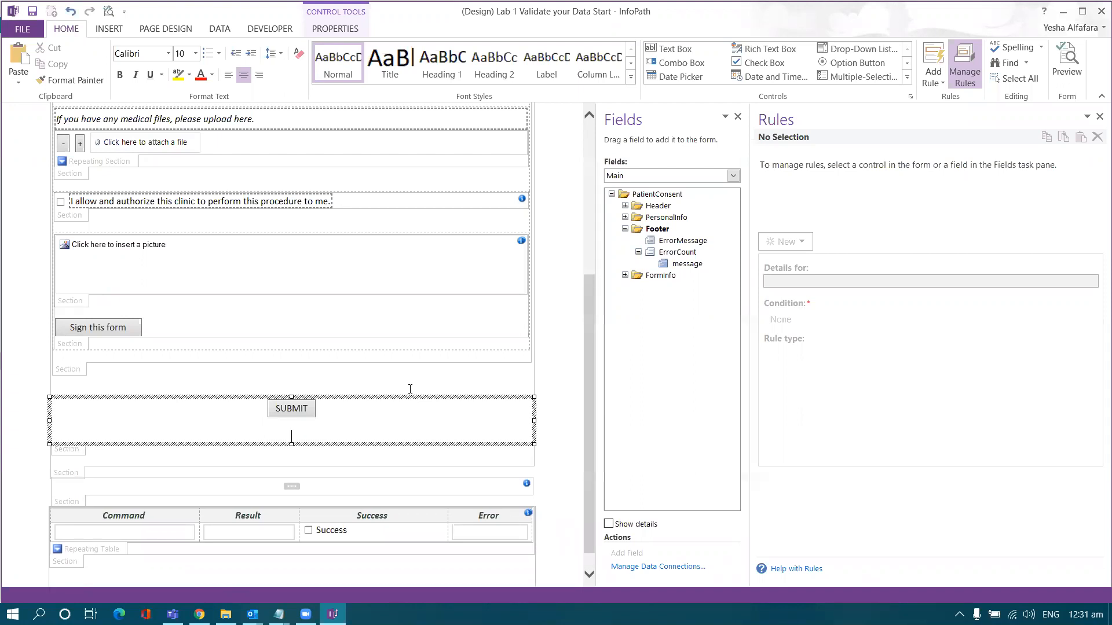
key(Return)
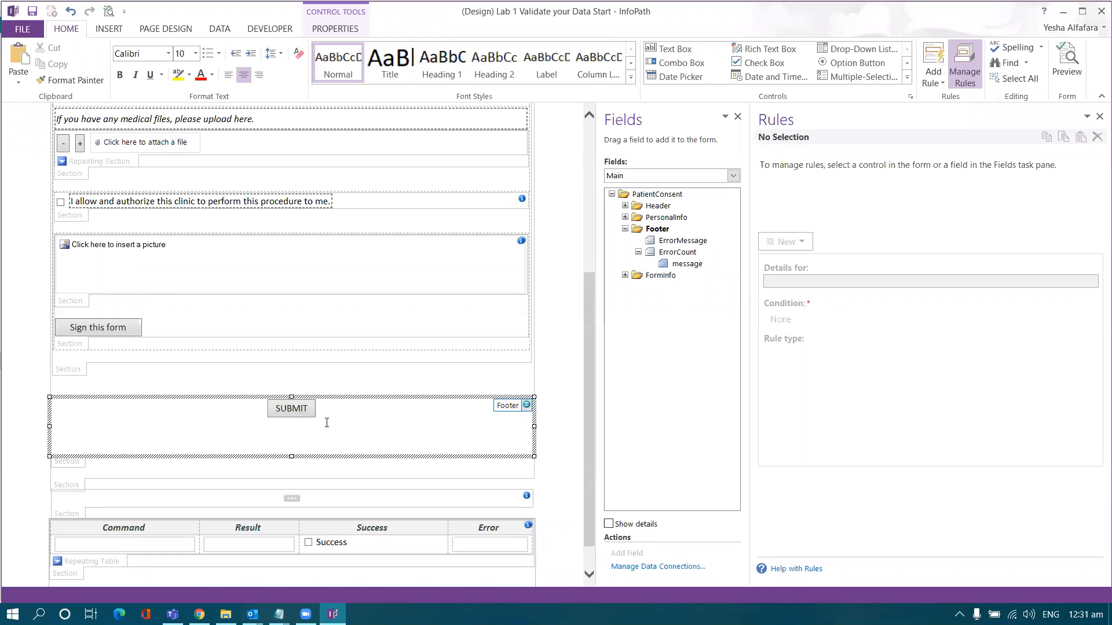
click(692, 265)
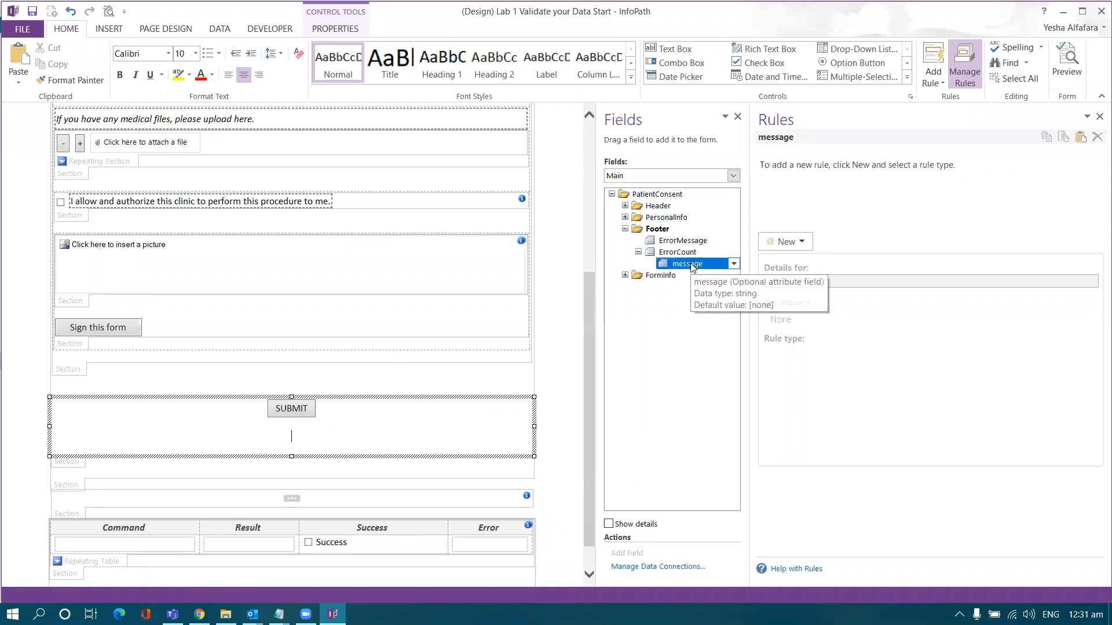
click(426, 383)
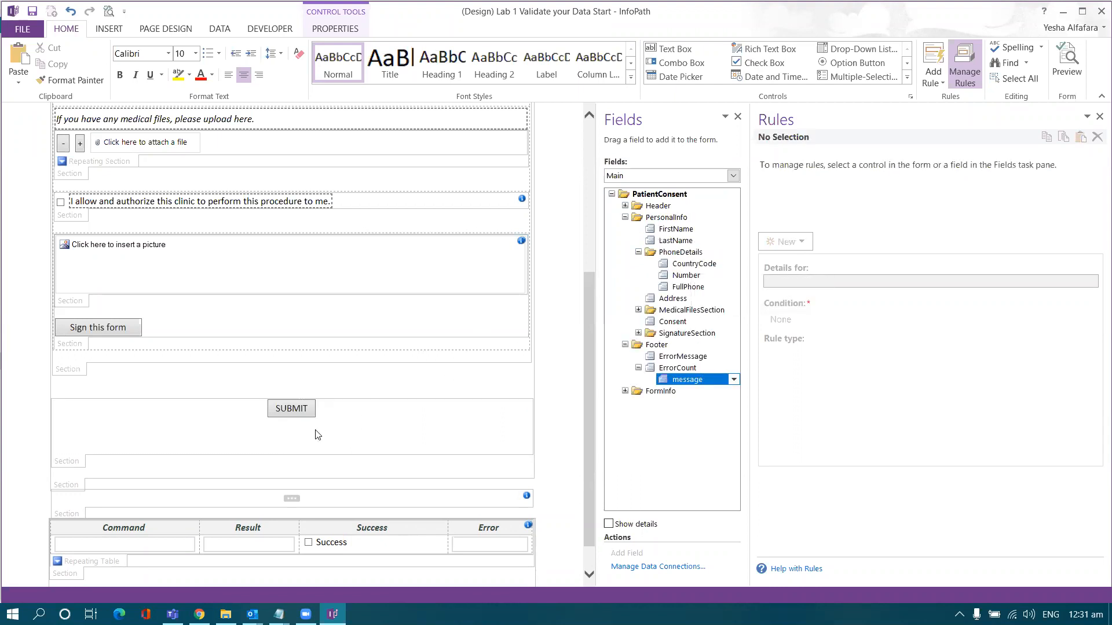
scroll(324, 409, down, 3)
click(270, 392)
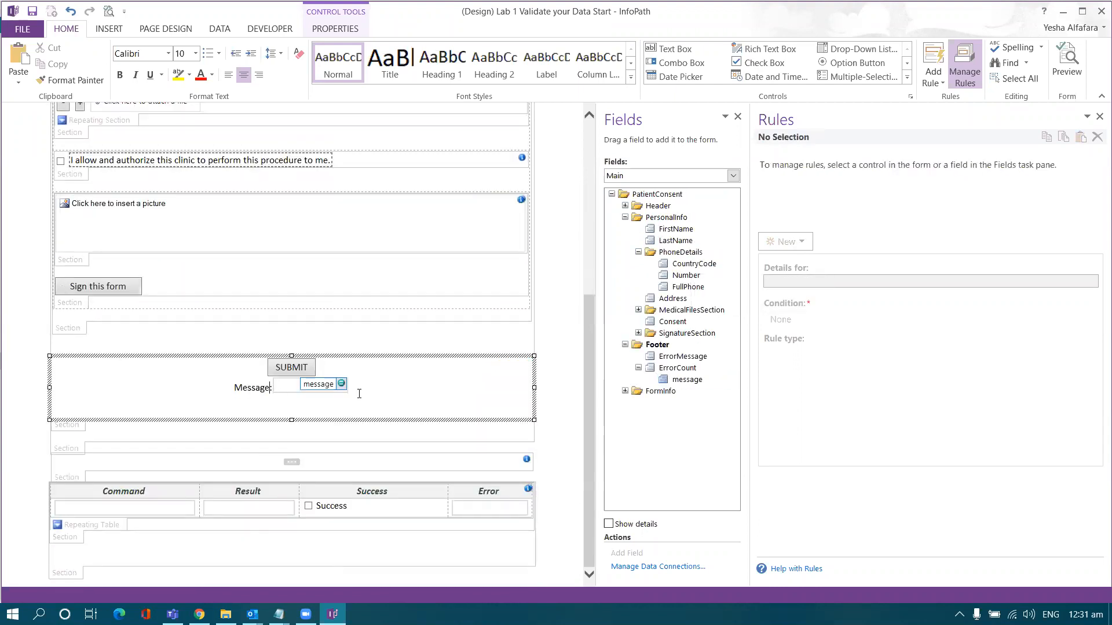
key(BackSpace)
key(BackSpace)
key(BackSpace)
key(BackSpace)
key(BackSpace)
key(BackSpace)
key(BackSpace)
key(BackSpace)
key(Return)
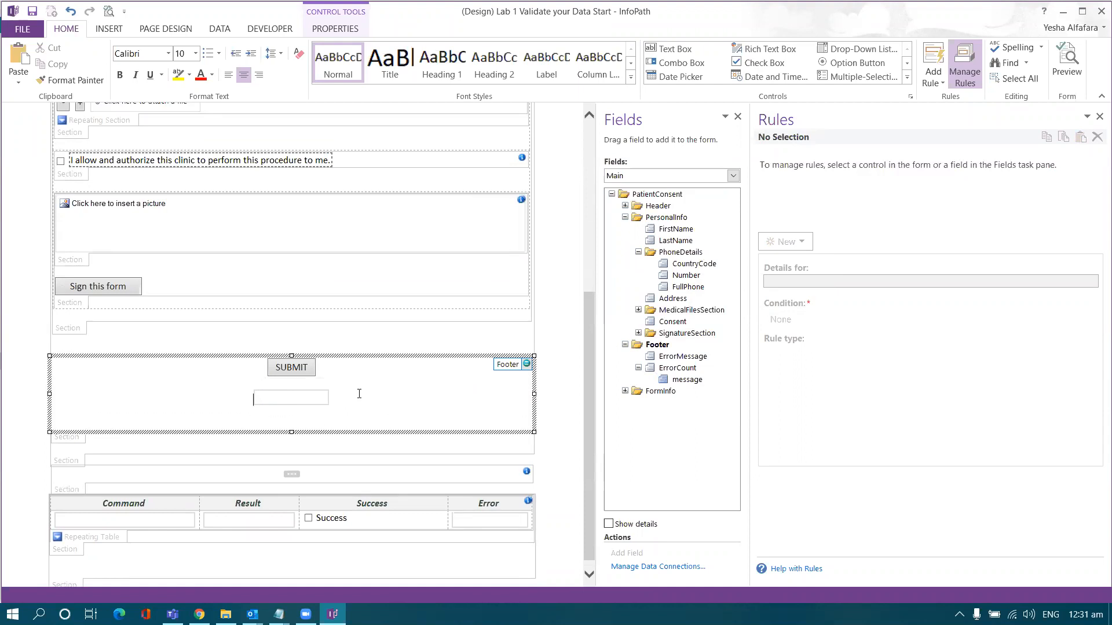
- Make the message box multi-line at 100% width, with an empty line below it
click(316, 402)
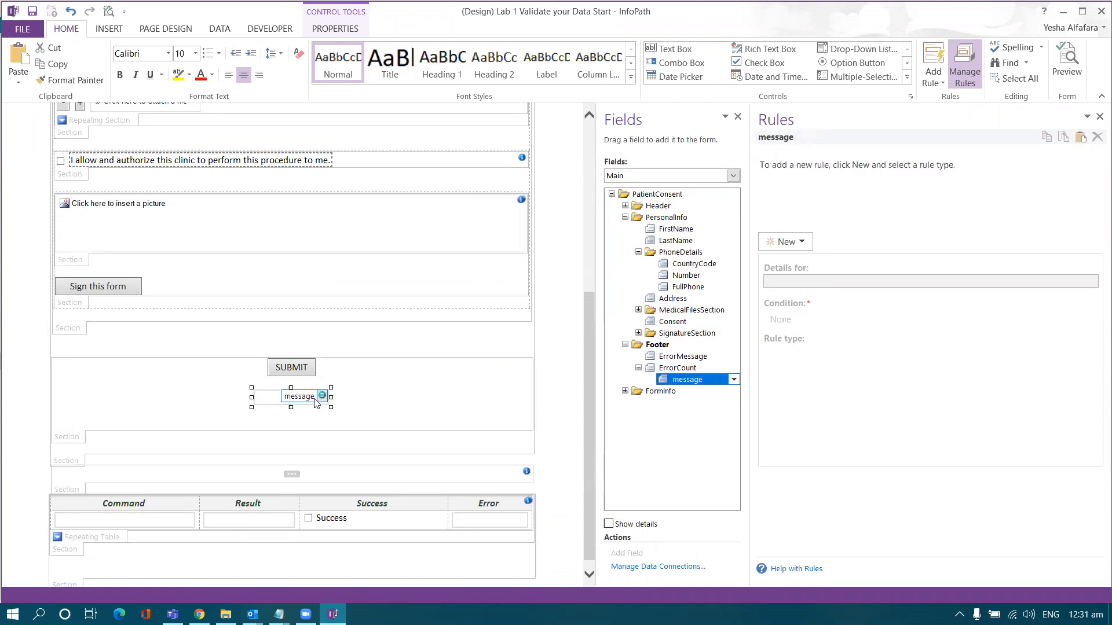
right_click(316, 401)
click(370, 587)
drag(514, 154, 547, 163)
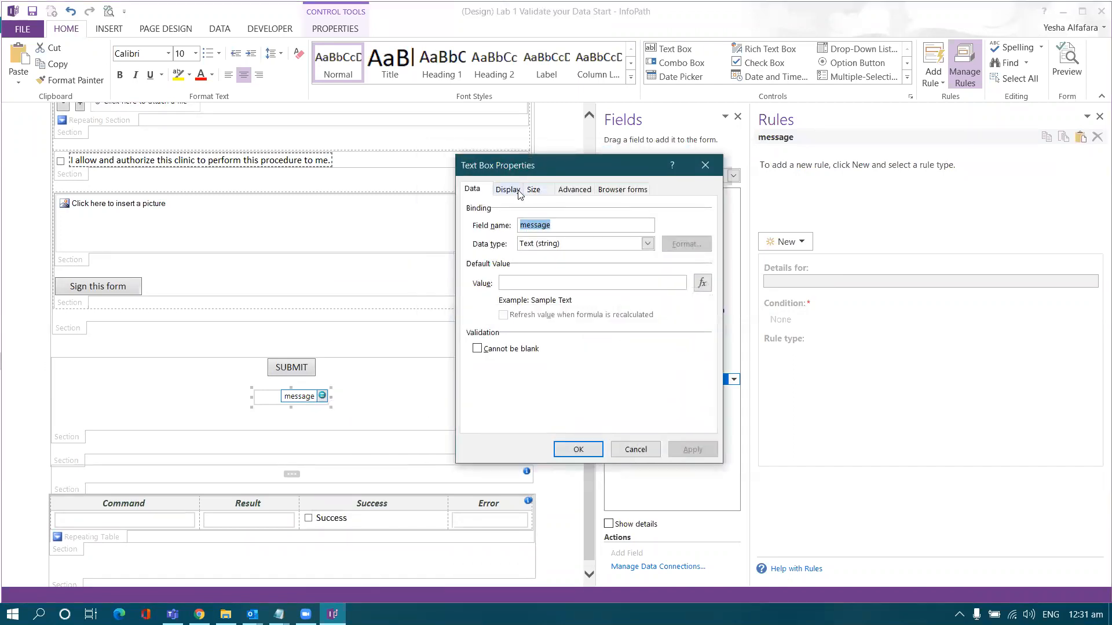
click(518, 192)
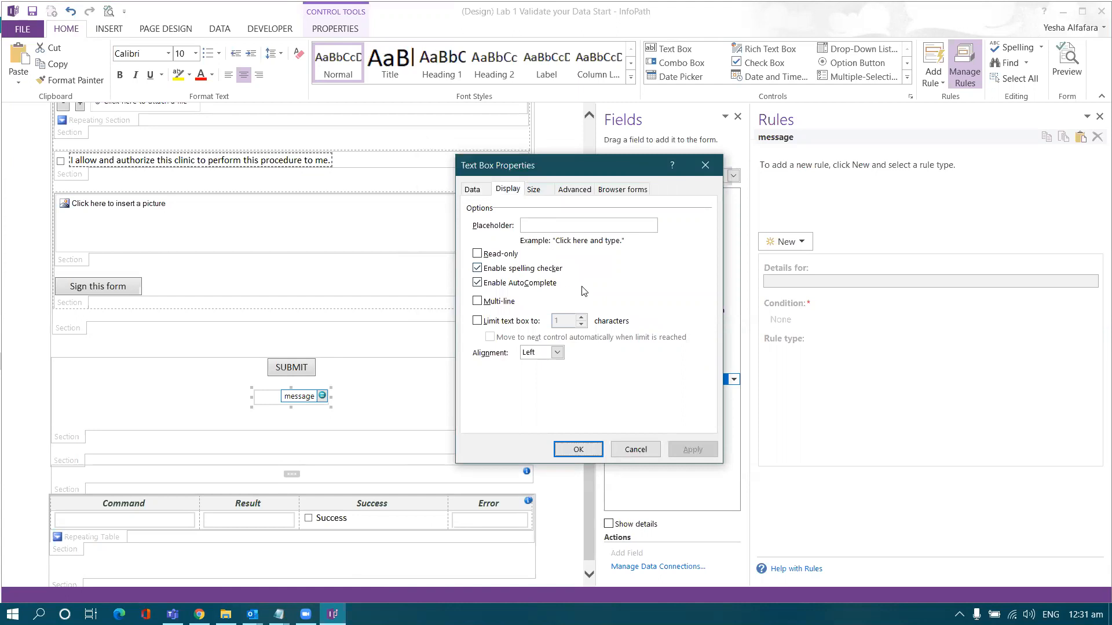
click(480, 301)
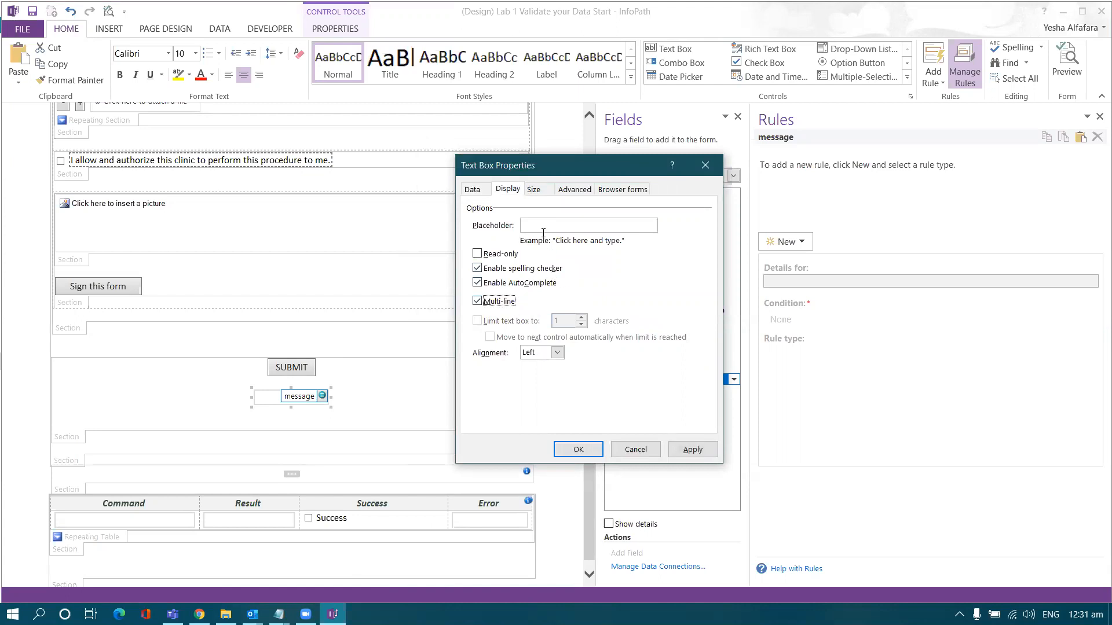
click(534, 195)
double_click(621, 225)
text(100)
click(670, 226)
click(657, 243)
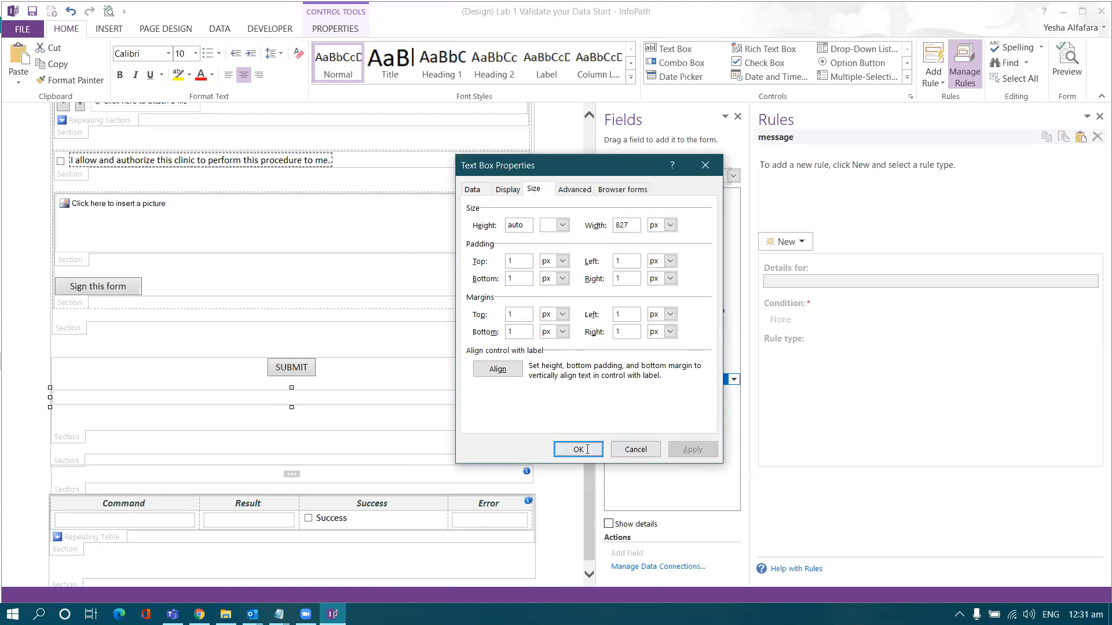
click(643, 451)
click(525, 422)
key(Return)
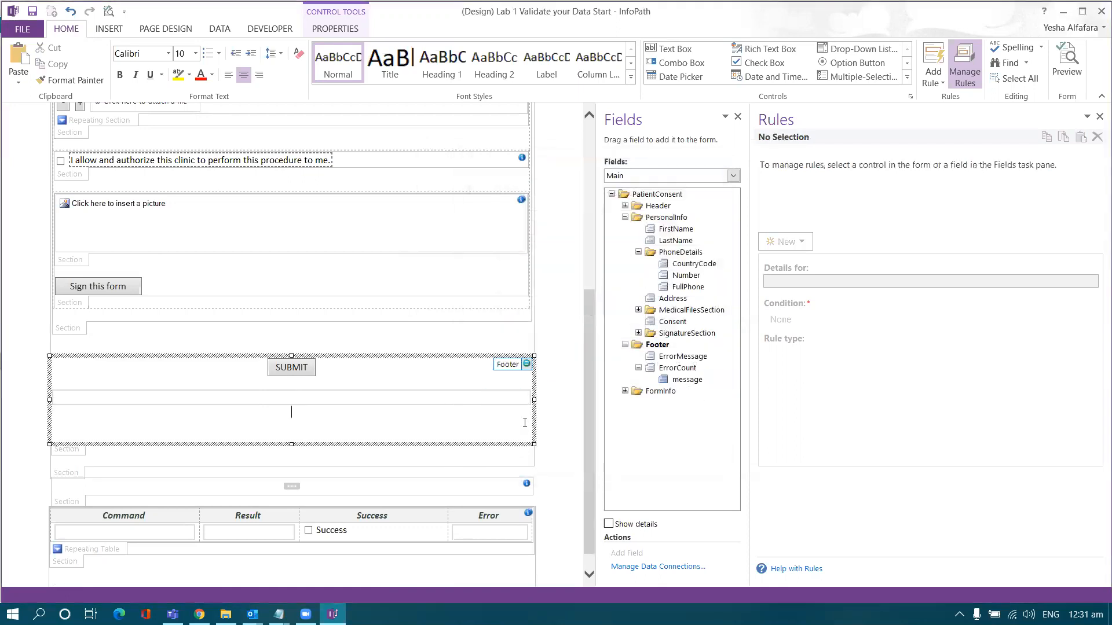
- Place the ErrorMessage field in the footer and delete its Error Message label
scroll(482, 372, down, 1)
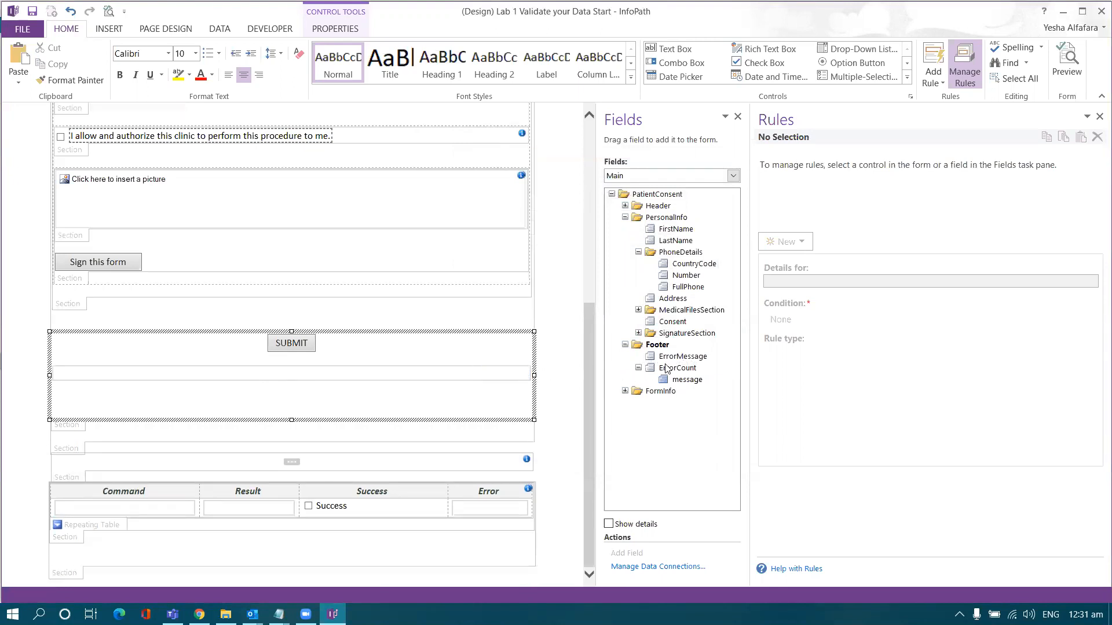
drag(678, 361, 325, 399)
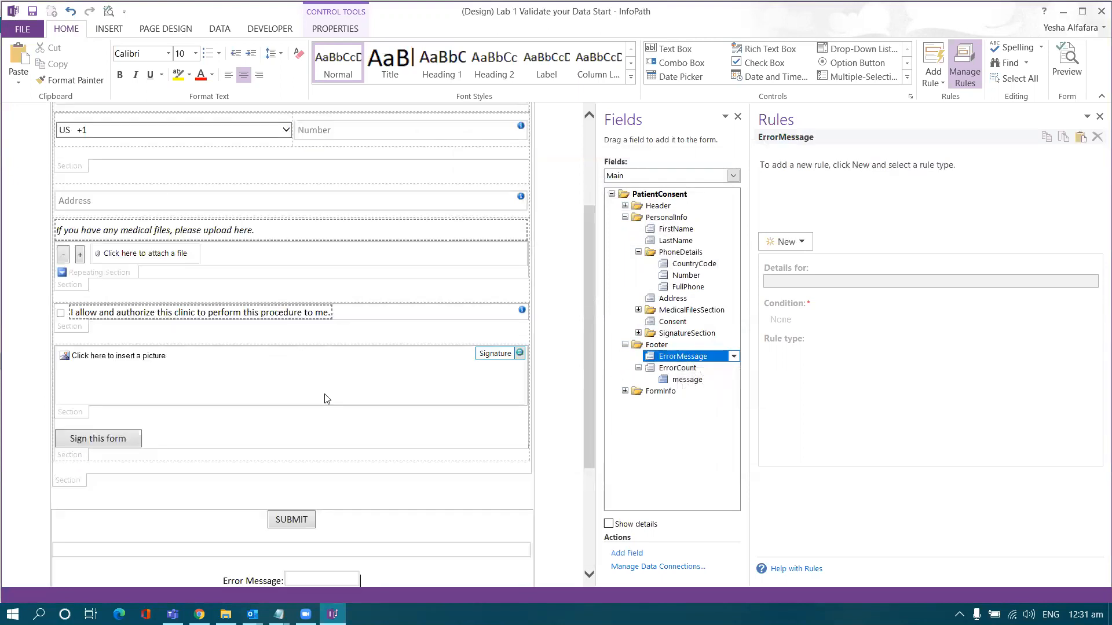
scroll(325, 399, down, 3)
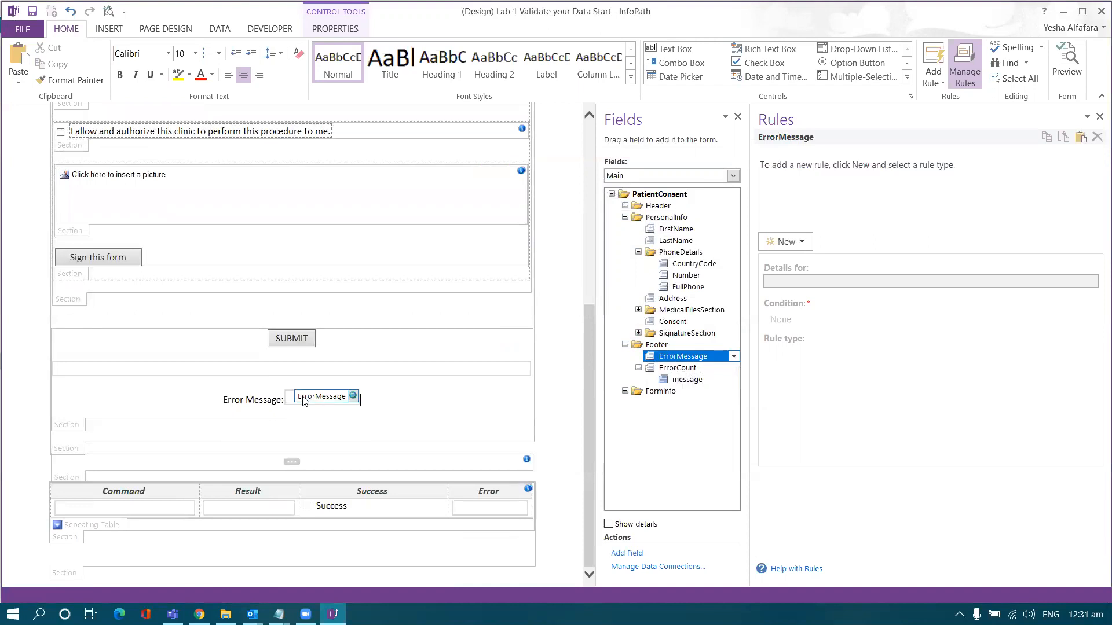
click(284, 400)
key(BackSpace)
key(BackSpace)
key(BackSpace)
key(BackSpace)
key(BackSpace)
key(BackSpace)
key(BackSpace)
key(BackSpace)
key(BackSpace)
key(BackSpace)
key(BackSpace)
key(BackSpace)
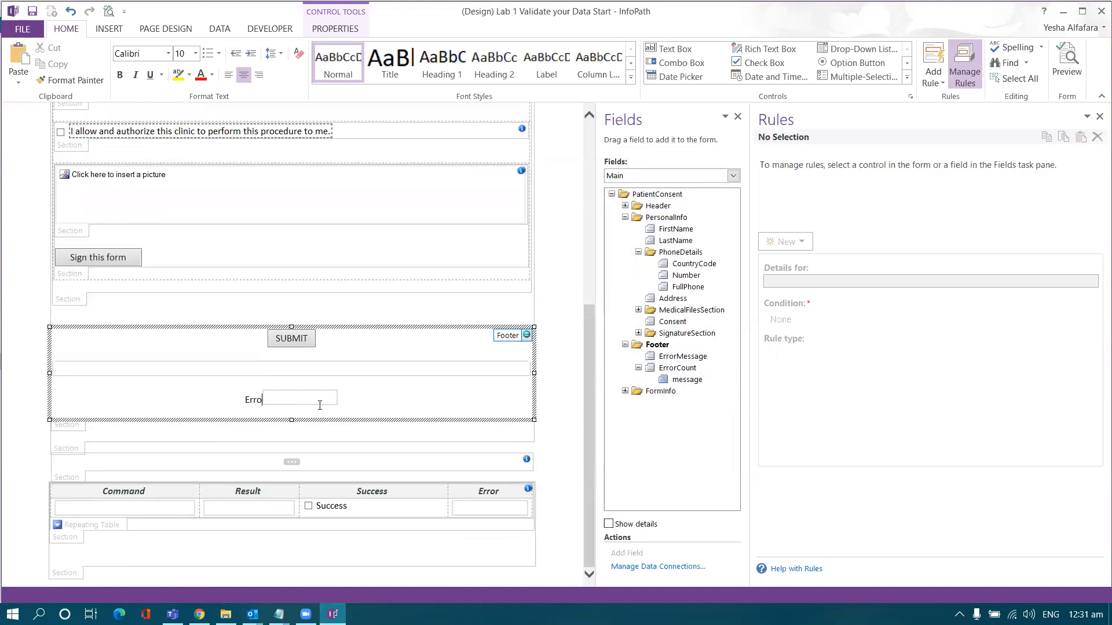
key(BackSpace)
key(BackSpace)
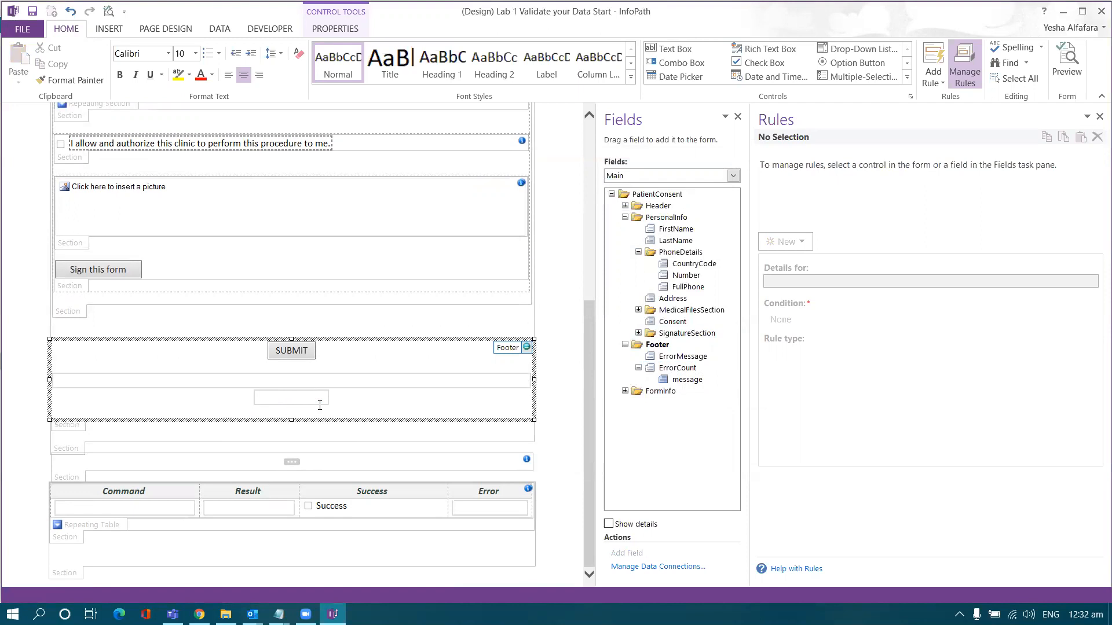
- Make the ErrorMessage box multi-line with a width of 100%
click(324, 405)
right_click(324, 398)
click(380, 588)
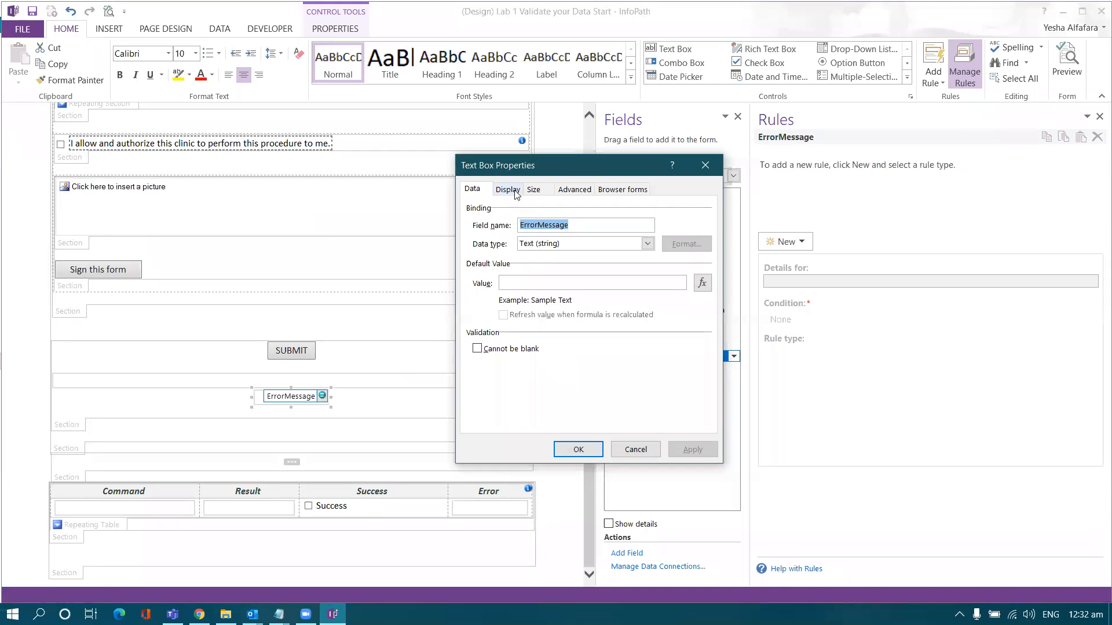
click(513, 190)
click(477, 301)
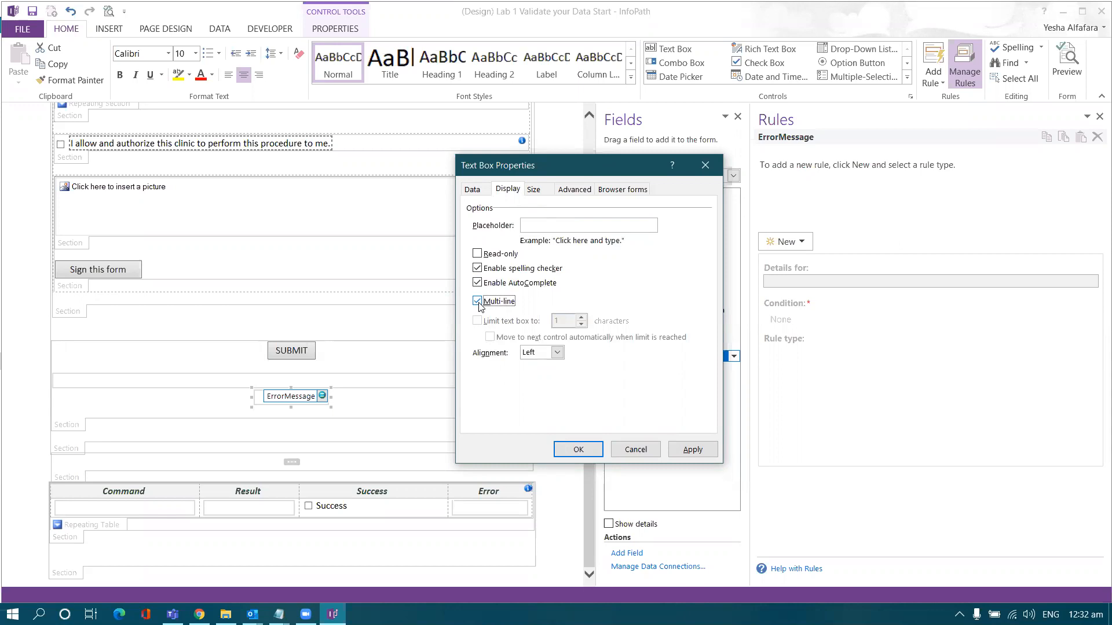
click(534, 190)
text(100)
click(670, 225)
click(668, 247)
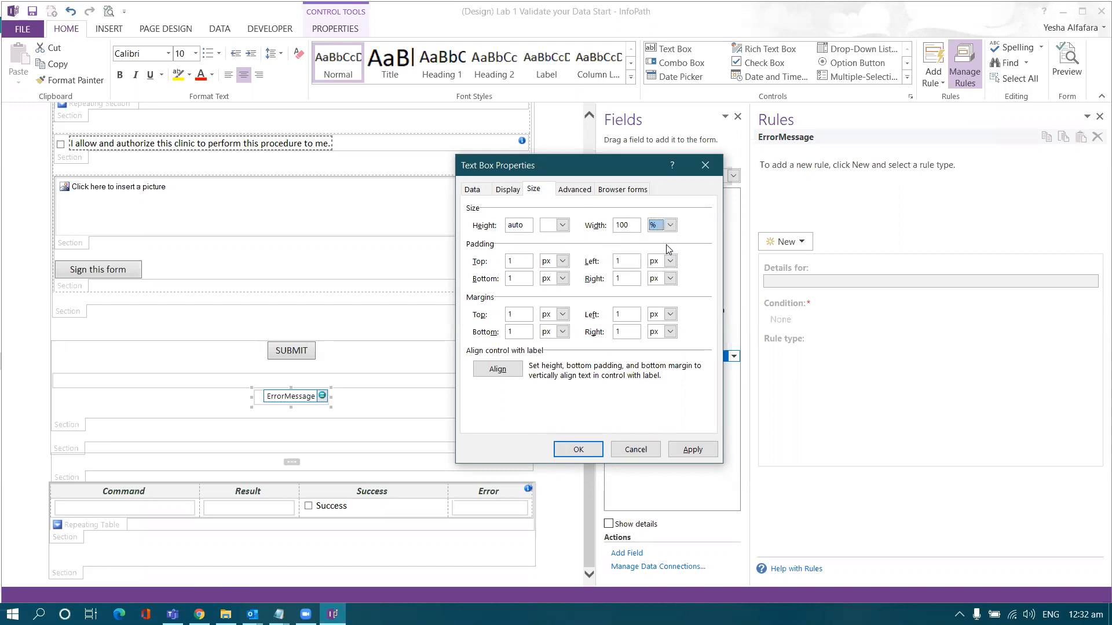
click(690, 448)
click(578, 449)
click(474, 392)
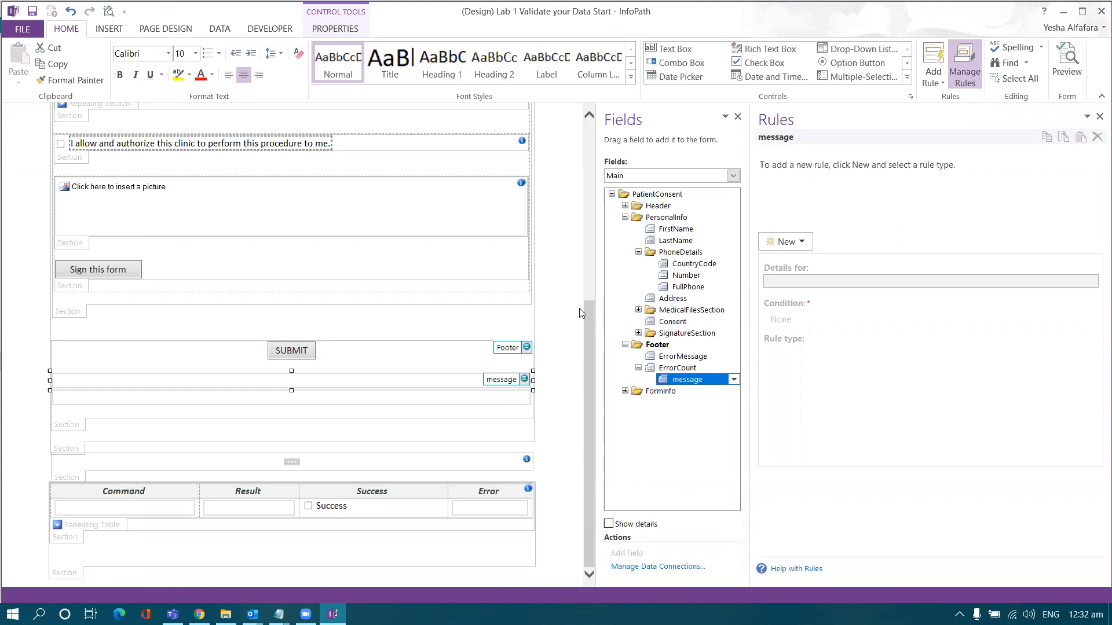
- Create a formatting rule named Hide with the condition ErrorCount is blank
click(770, 242)
click(801, 276)
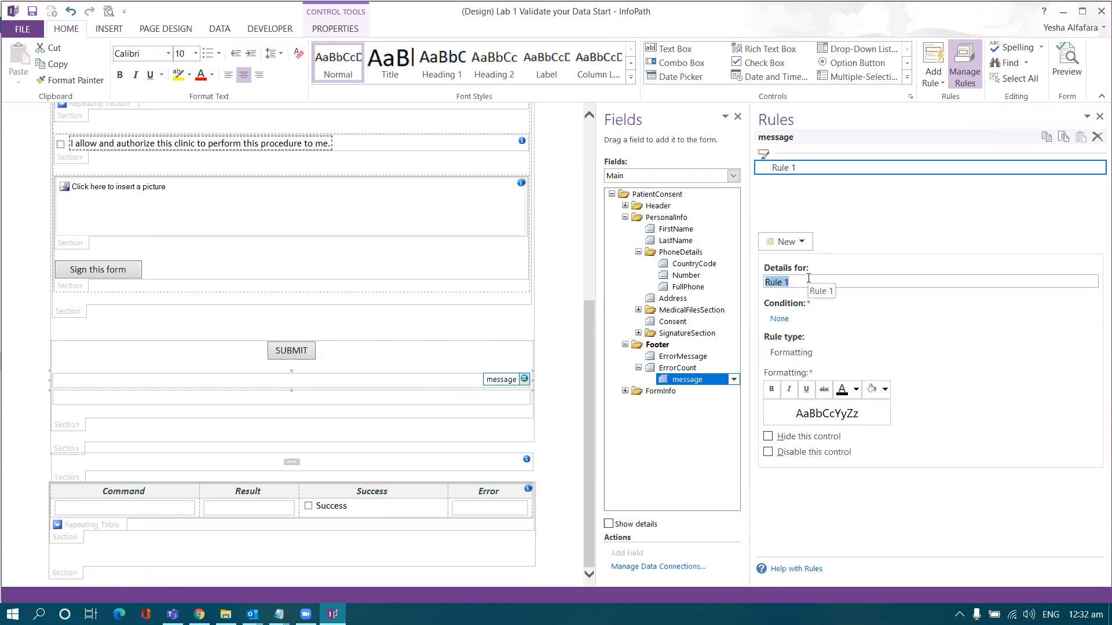
text(Hide)
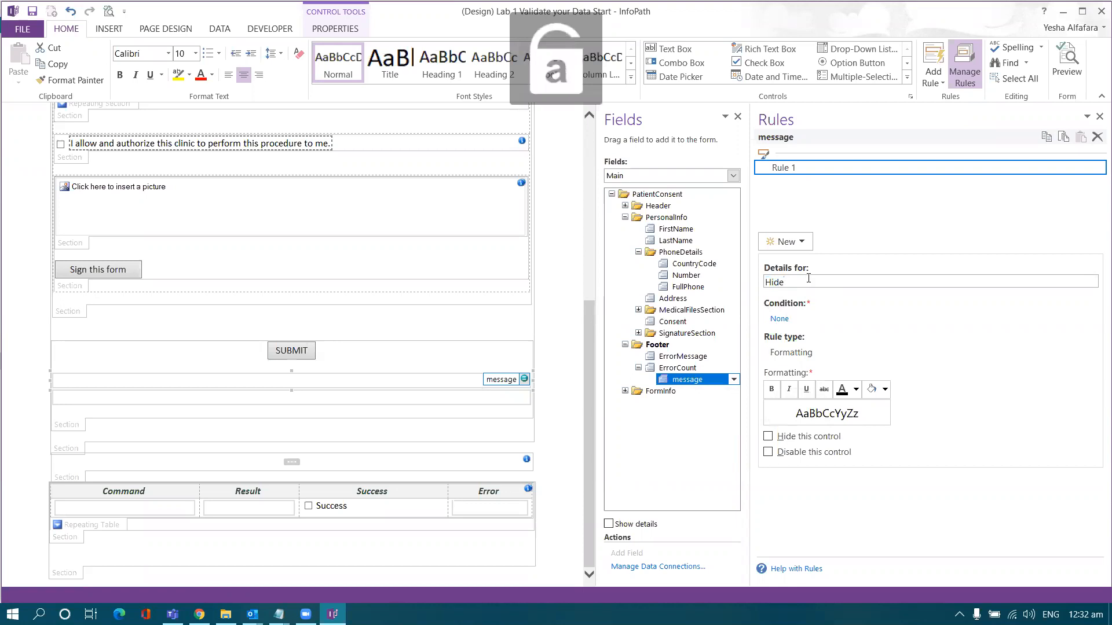
click(780, 319)
click(489, 315)
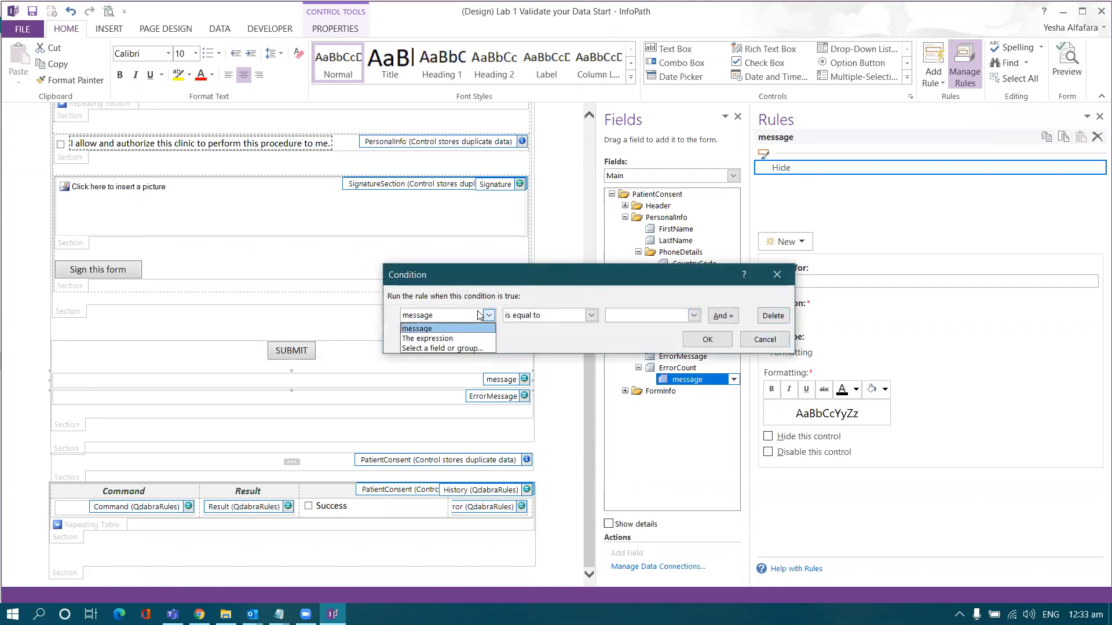
click(472, 348)
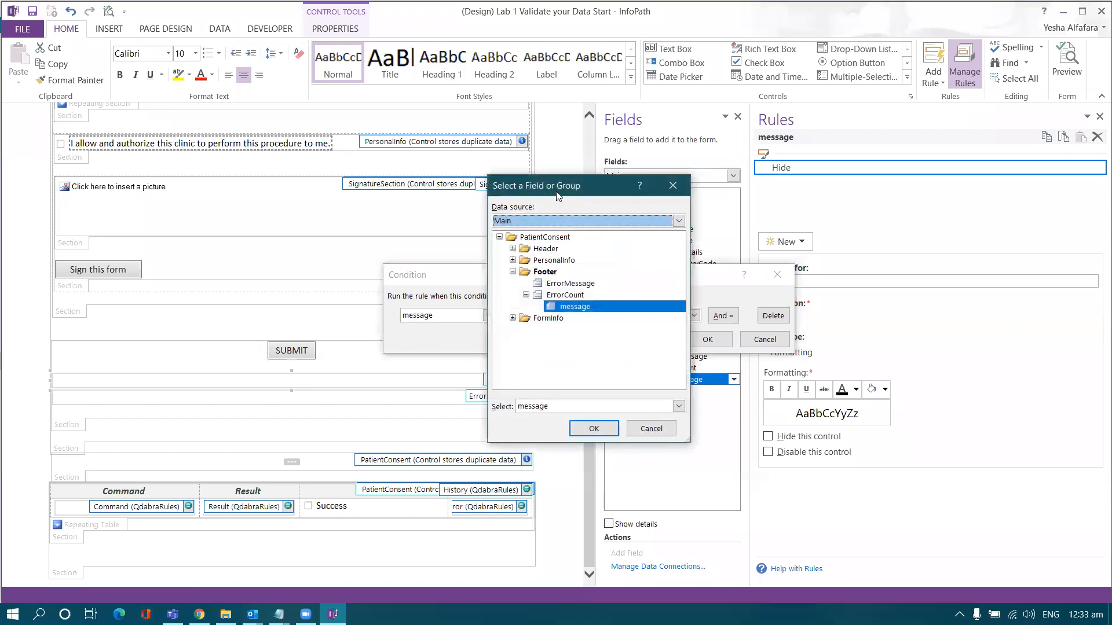
drag(556, 192, 590, 265)
double_click(589, 369)
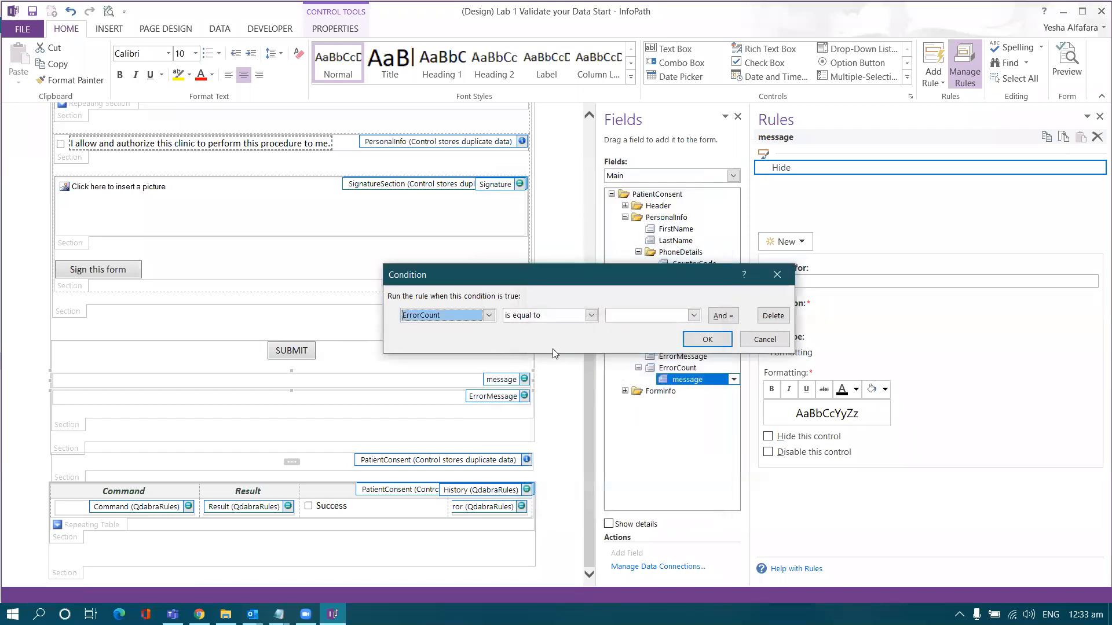
click(544, 316)
click(549, 408)
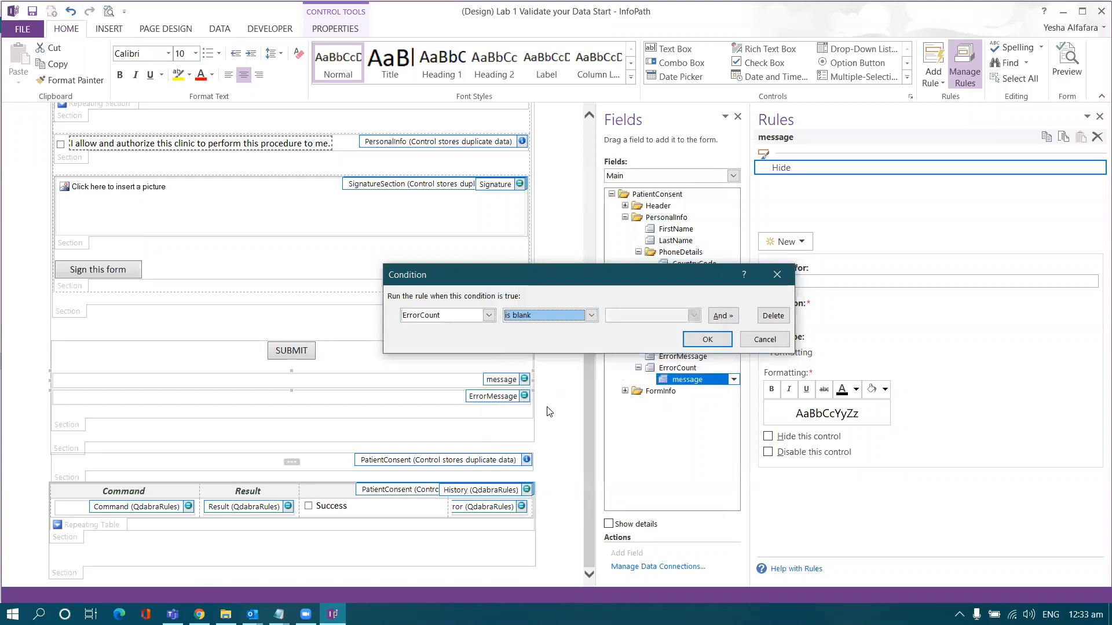
- Add 'or ErrorCount = 0' to the condition and make the rule hide the control
click(723, 317)
click(724, 316)
click(720, 336)
click(489, 335)
click(474, 368)
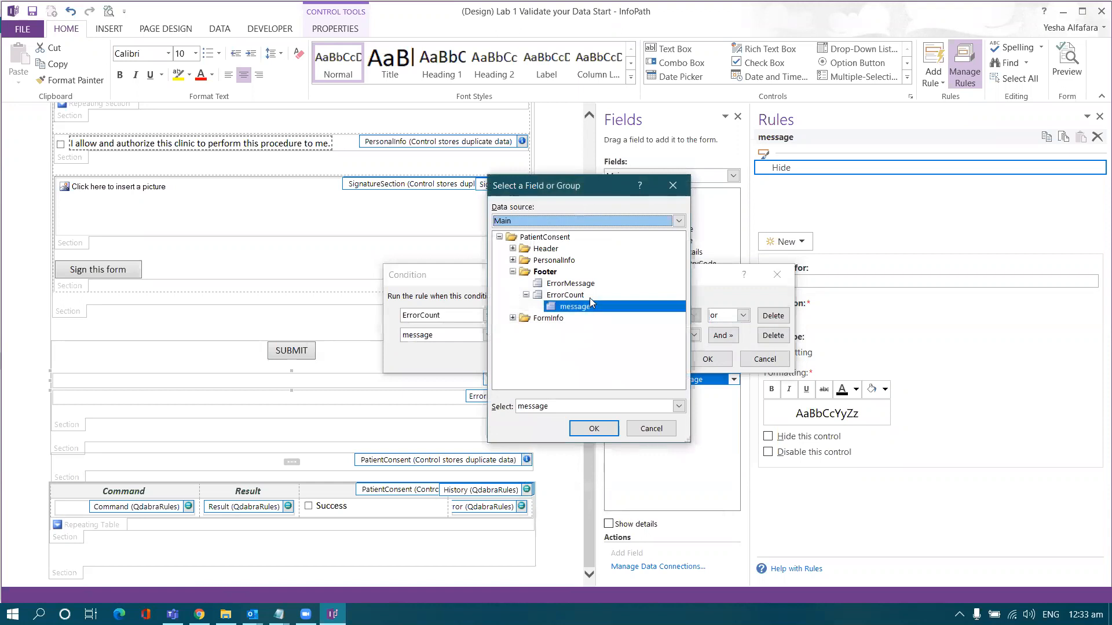
double_click(566, 295)
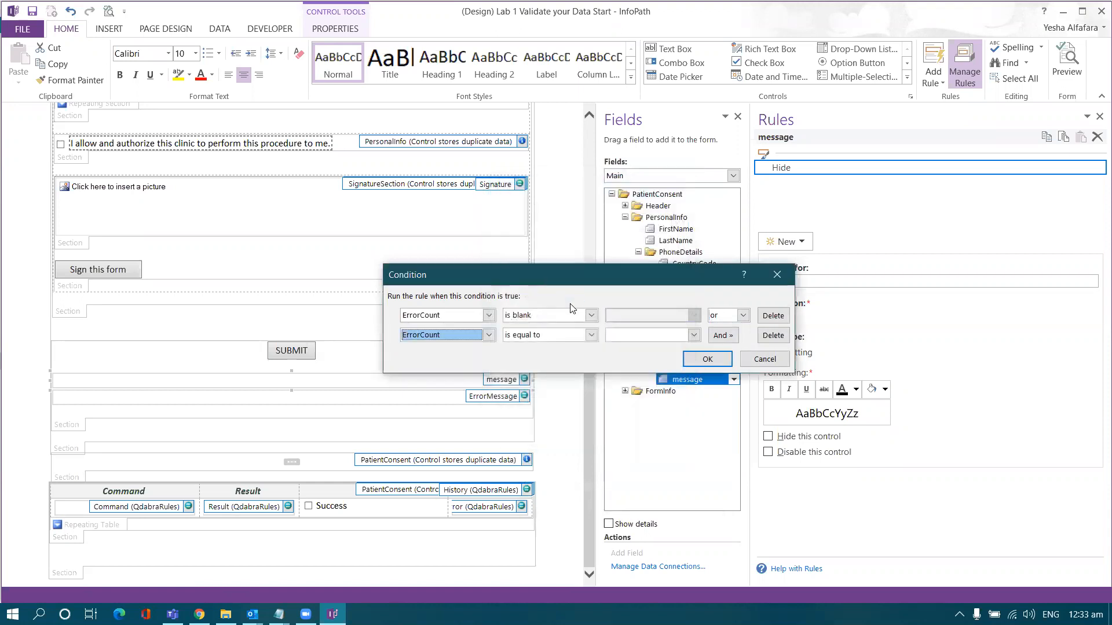
click(693, 334)
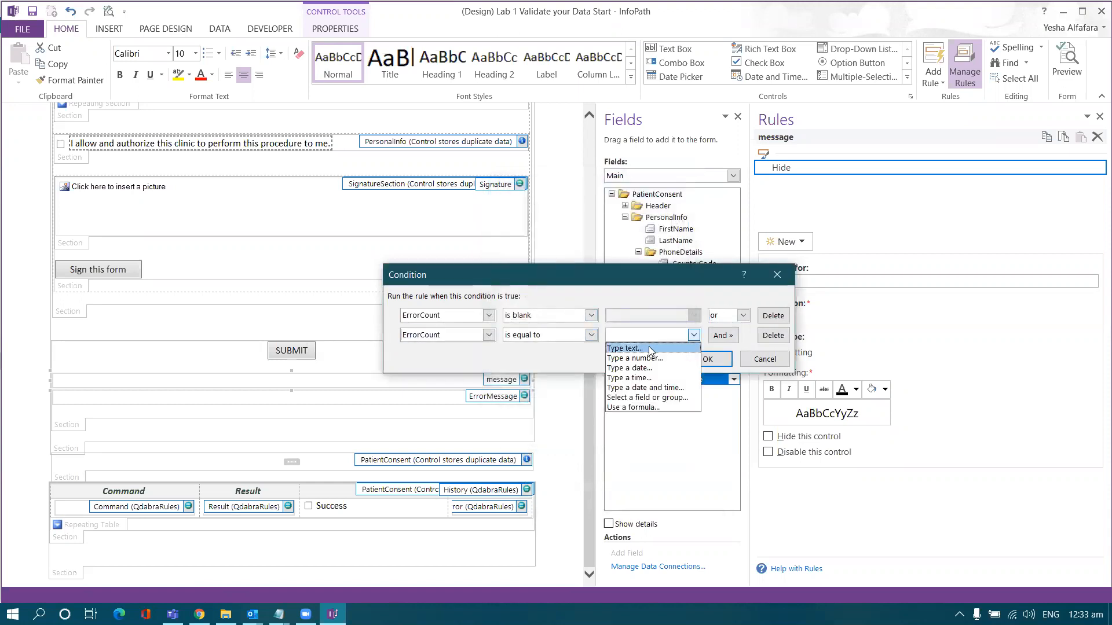
click(650, 349)
text(0)
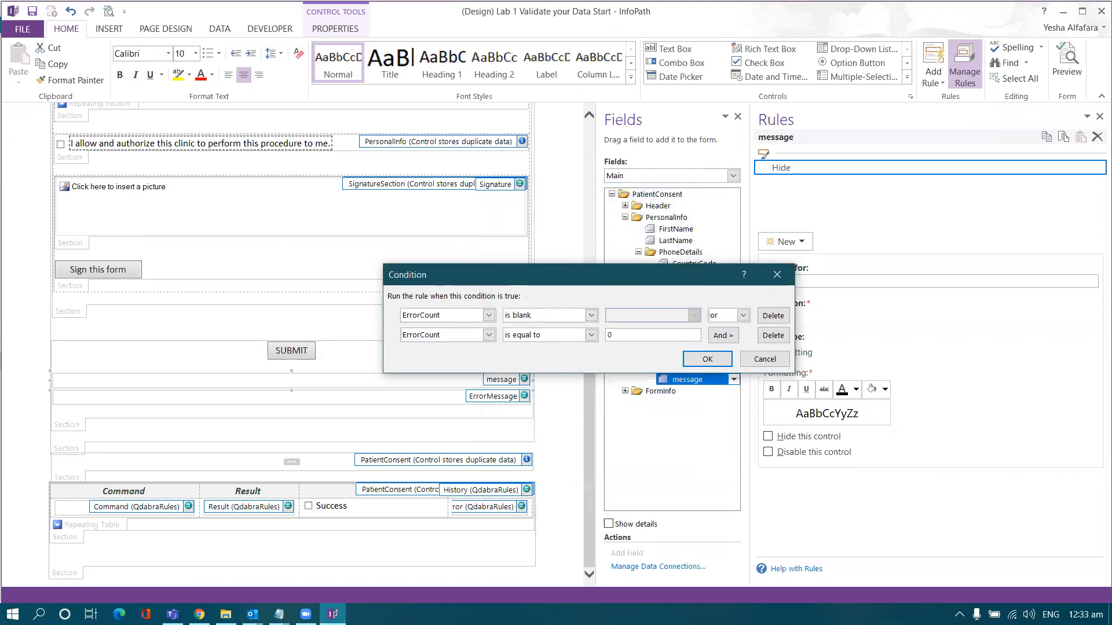
click(695, 359)
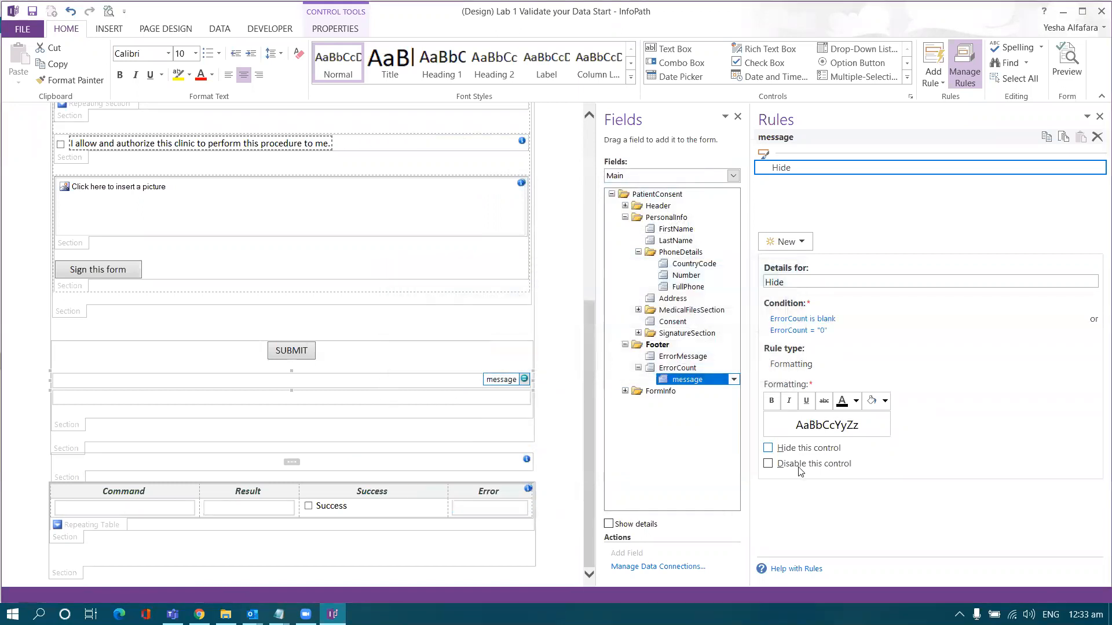
click(767, 448)
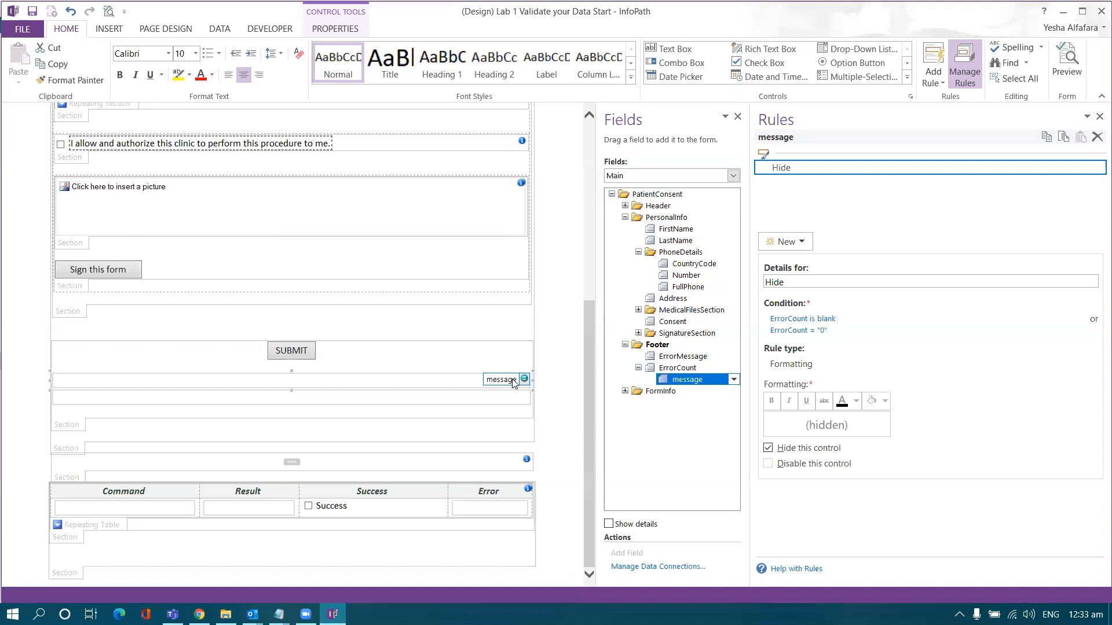
click(513, 400)
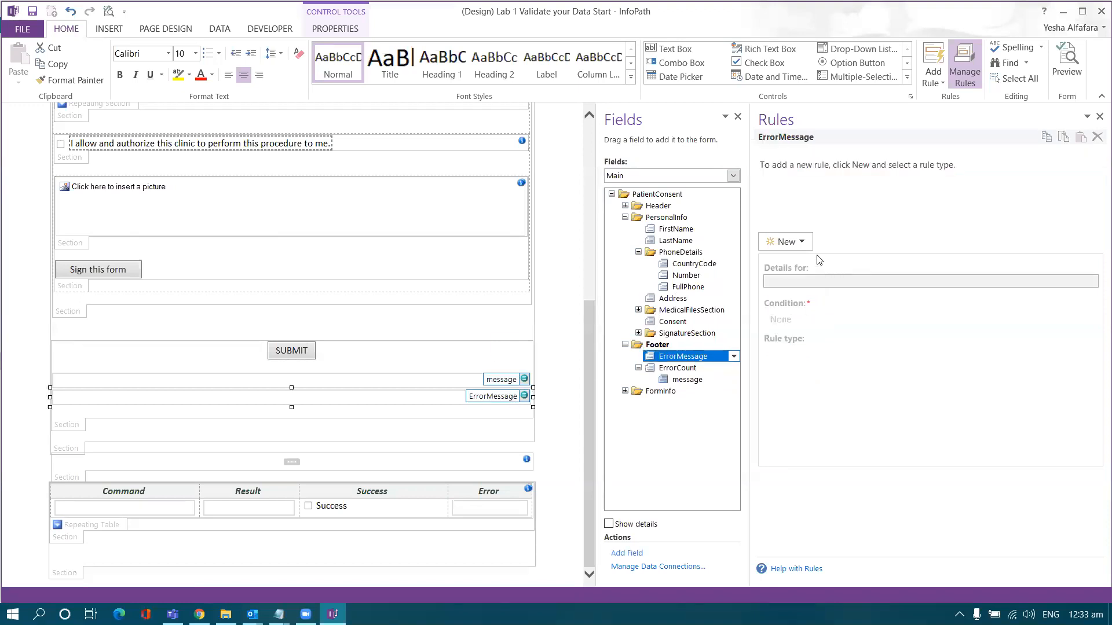
- Give ErrorMessage a formatting rule named Hide that hides it when ErrorMessage is blank
click(801, 247)
click(807, 275)
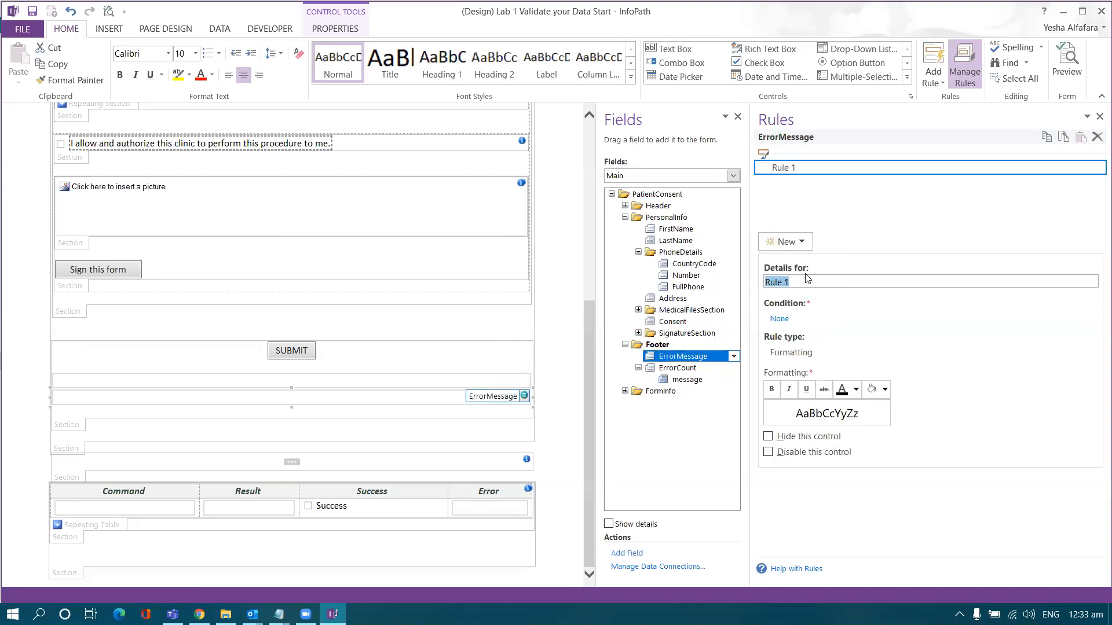
key(Caps_Lock)
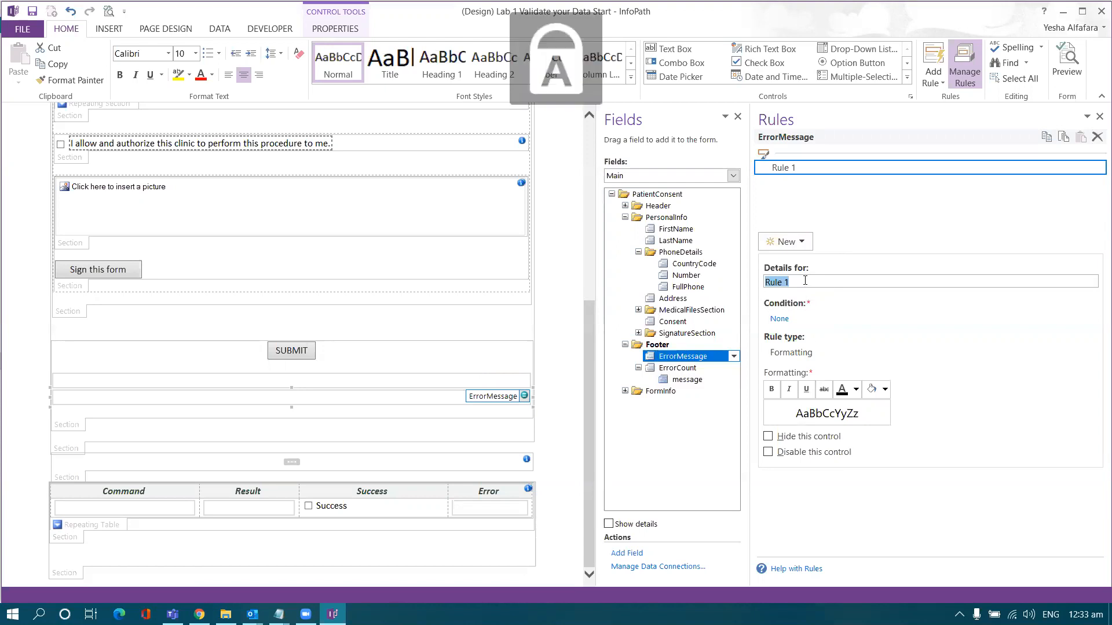
text(Hide)
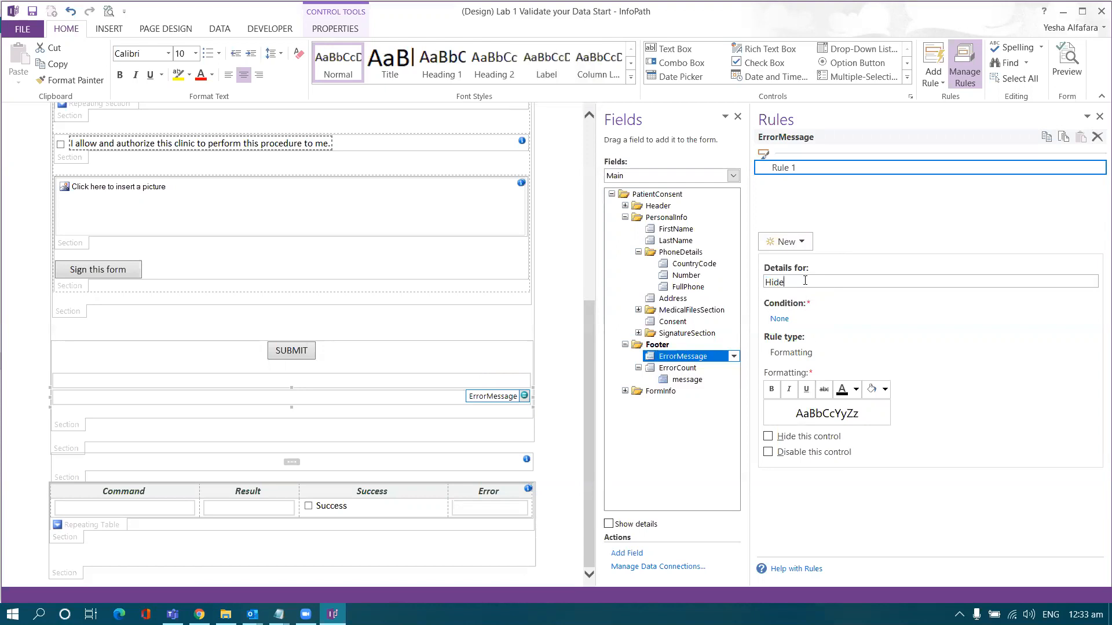
click(780, 319)
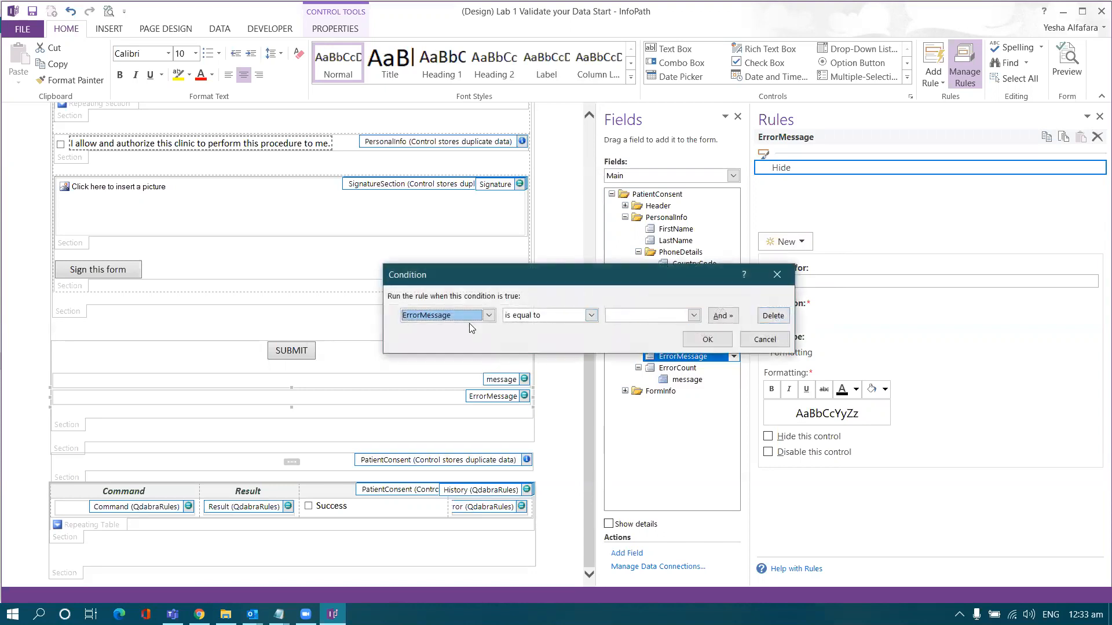
click(523, 320)
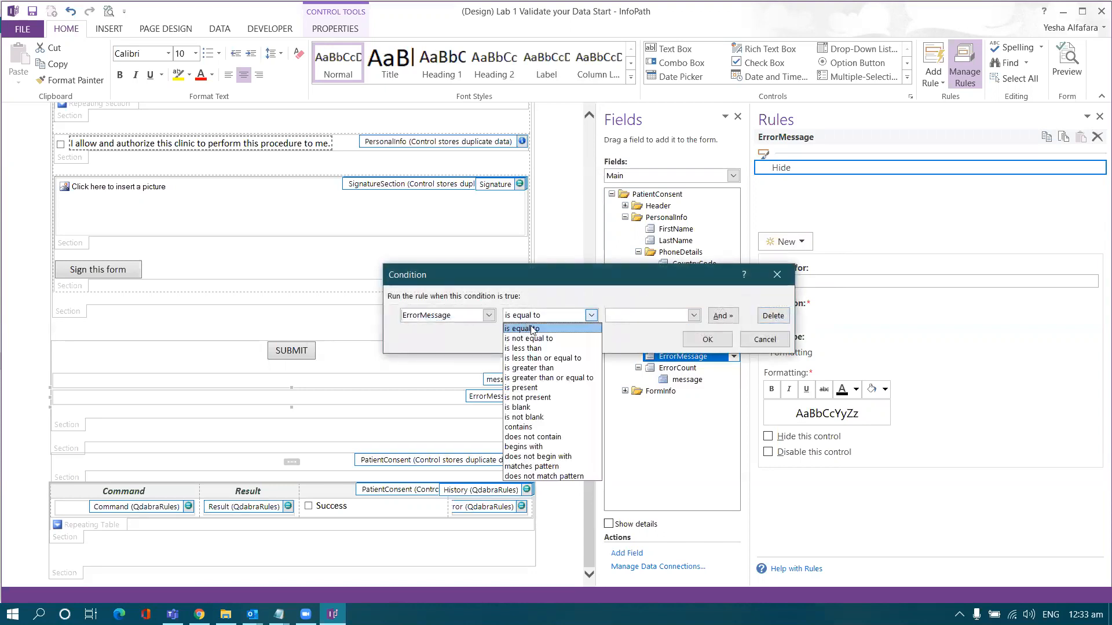
click(591, 382)
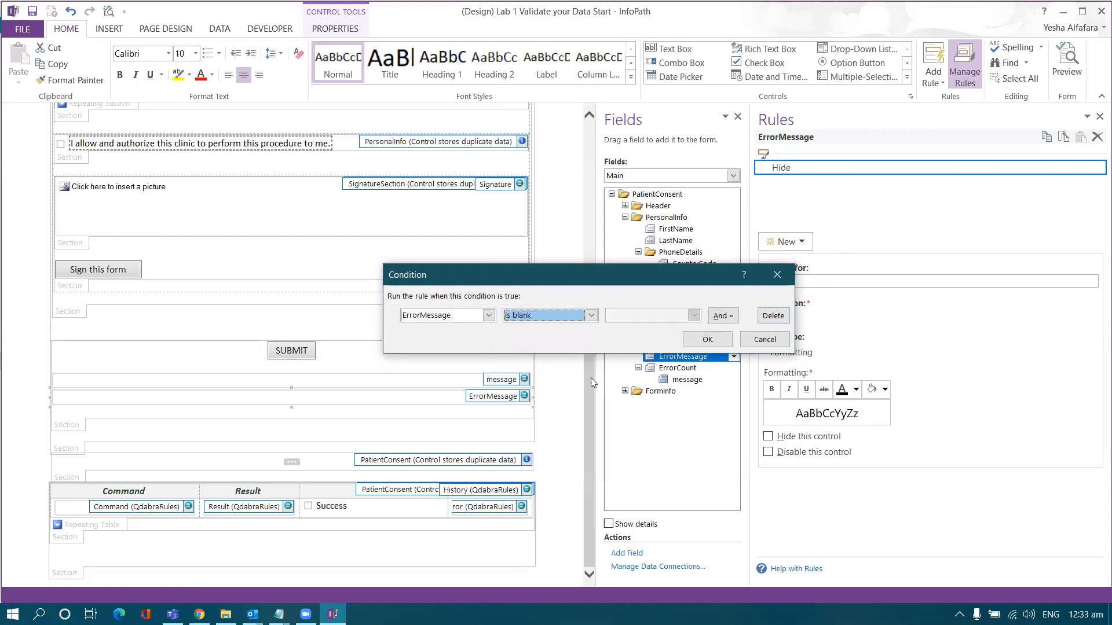
click(707, 341)
click(768, 436)
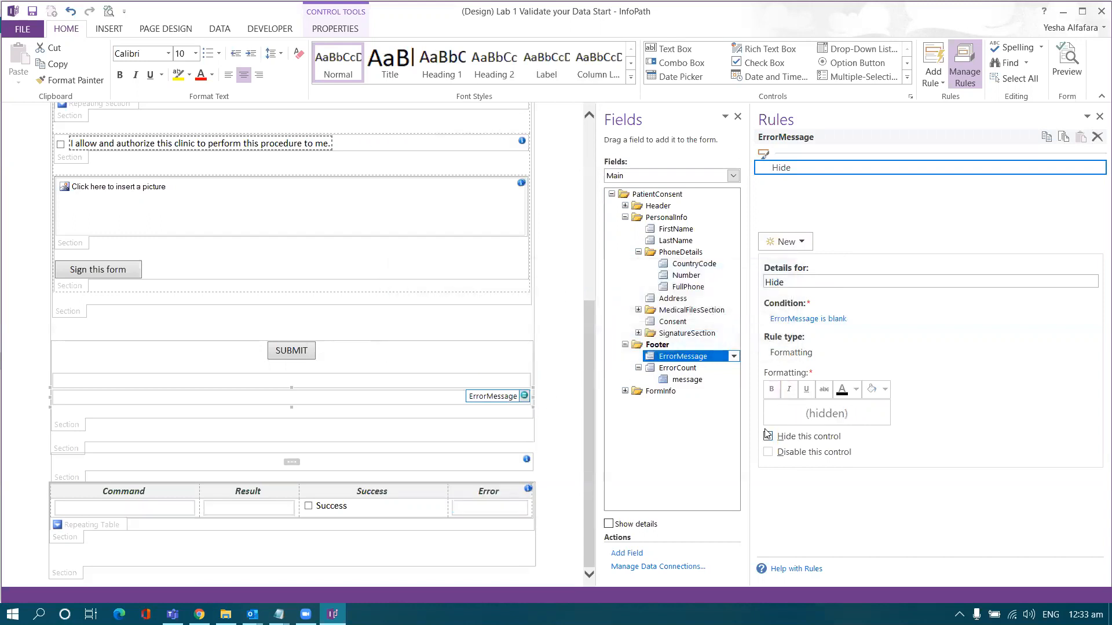
click(362, 383)
click(358, 403)
- Show the FormLogic data source and select the GetErrors field in the Validation group
click(625, 218)
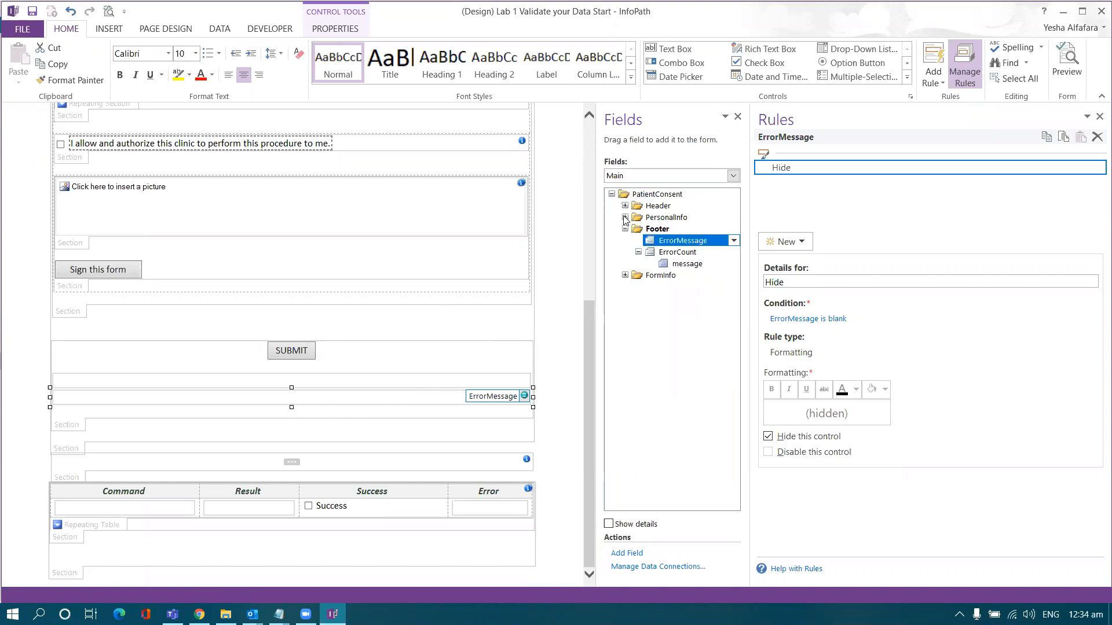
click(625, 228)
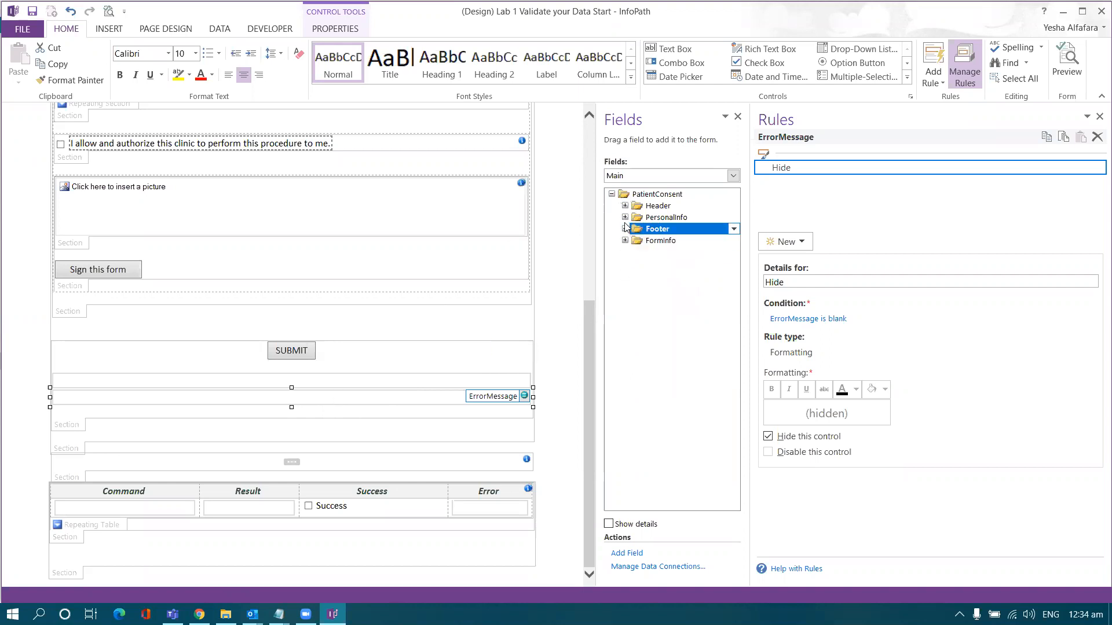
click(639, 177)
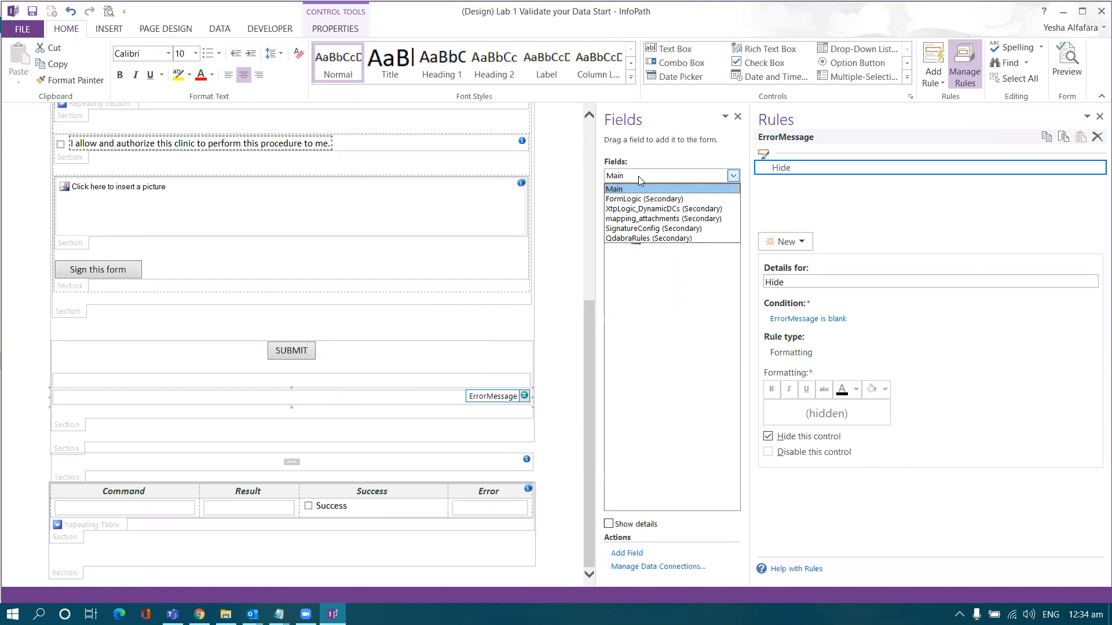
click(640, 200)
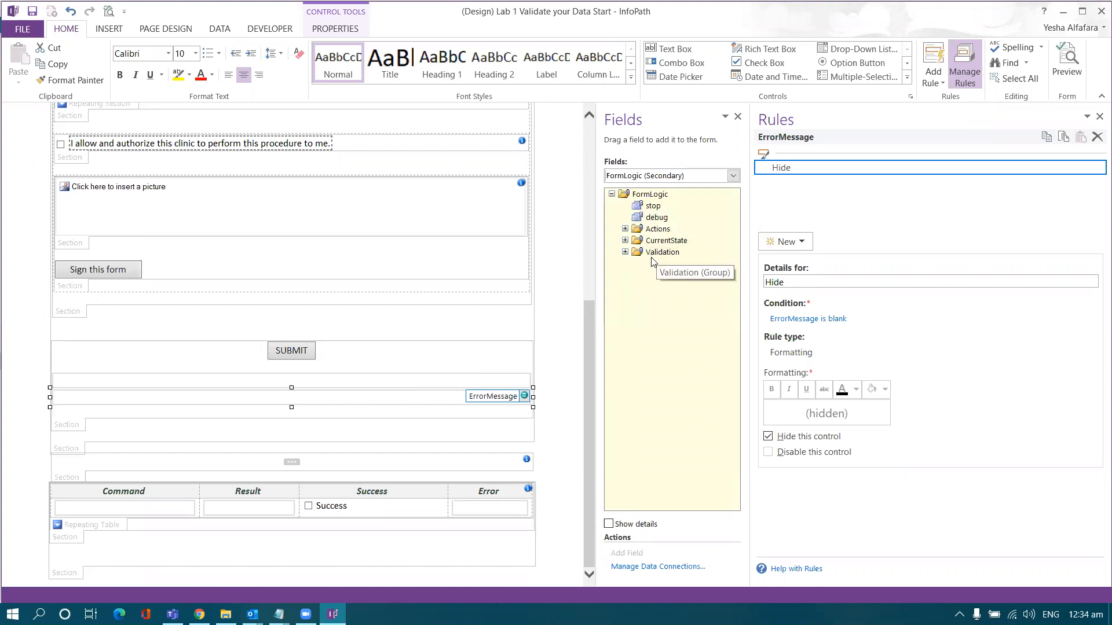
click(624, 252)
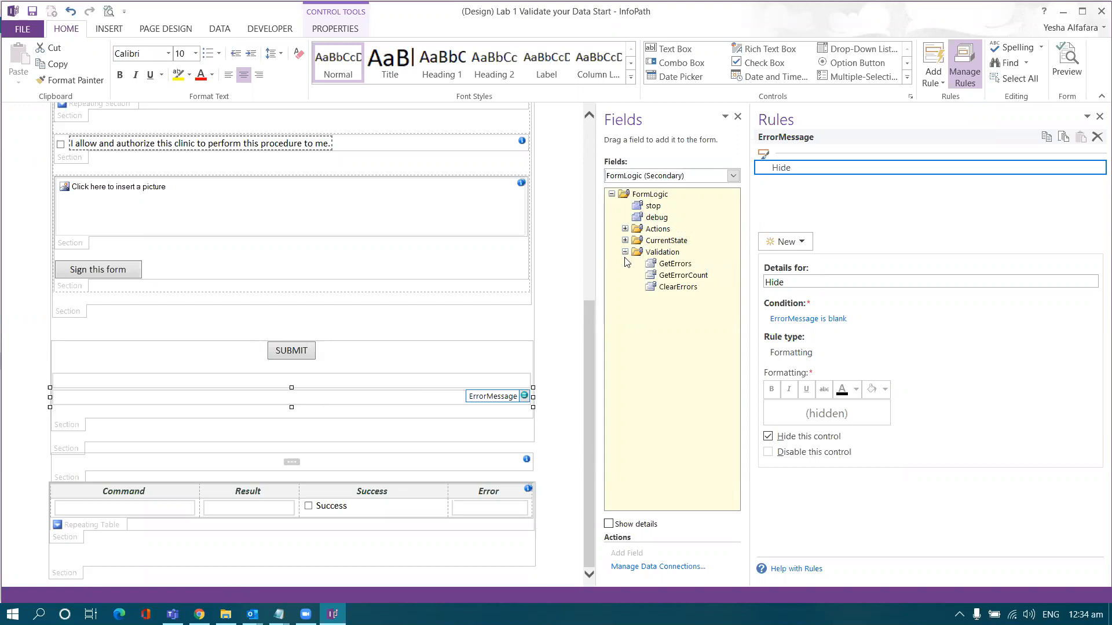
click(652, 266)
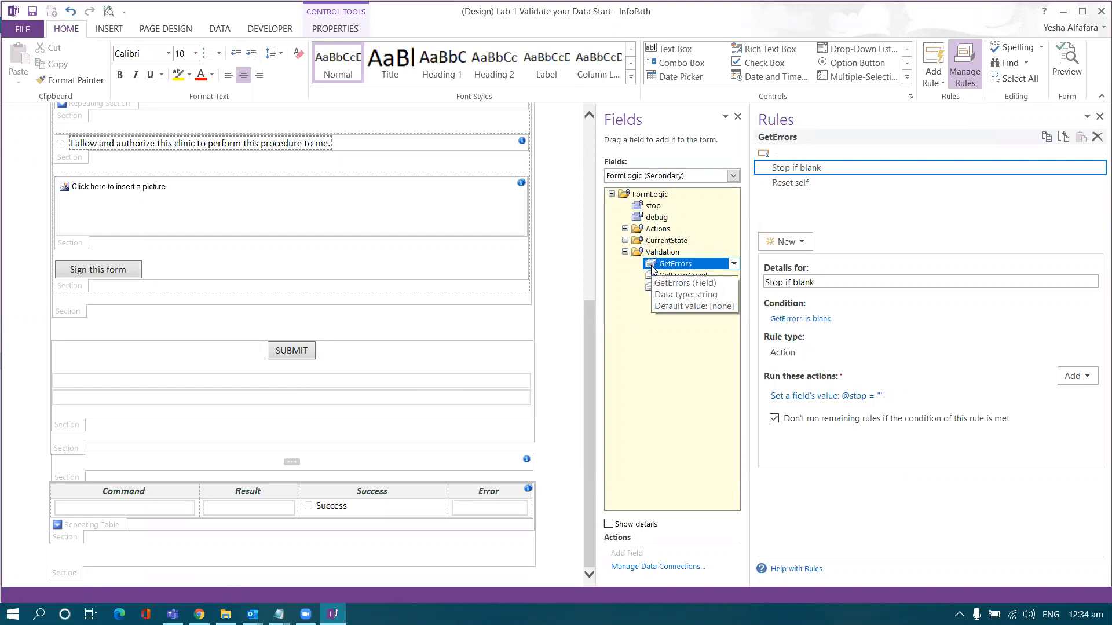
- Add a new action rule named GetErrors to the GetErrors field
click(804, 184)
click(797, 243)
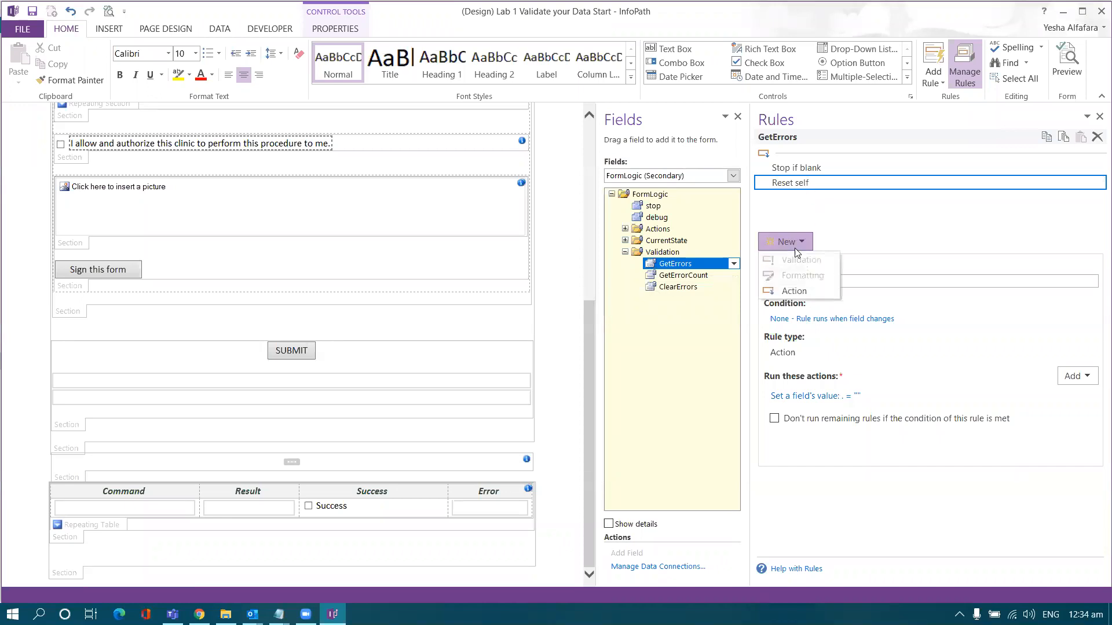
click(794, 291)
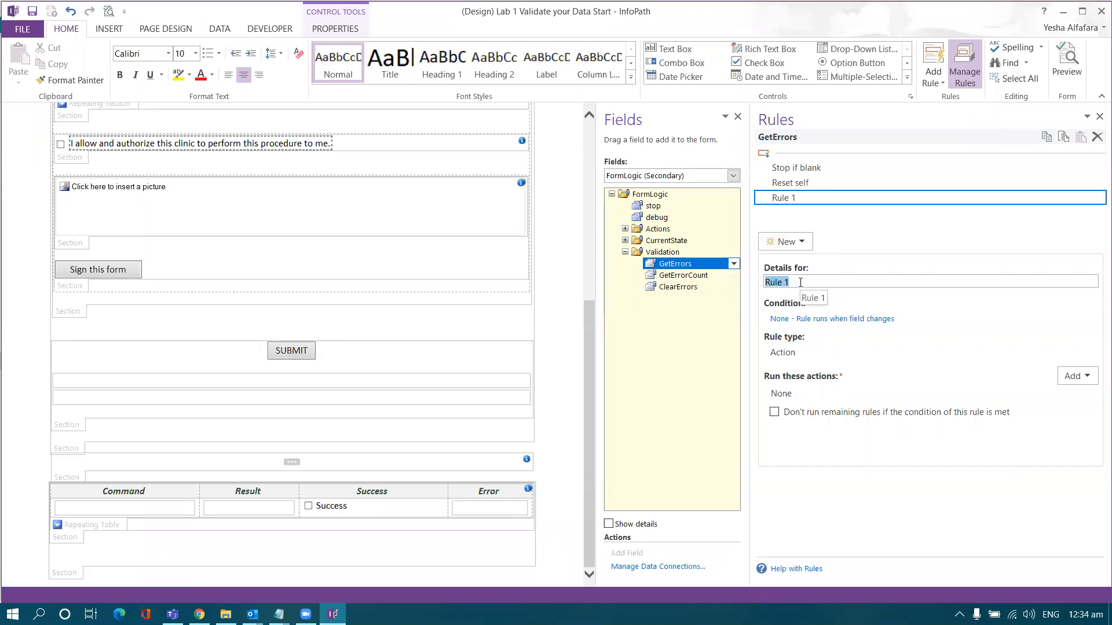
key(Caps_Lock)
text(GetError)
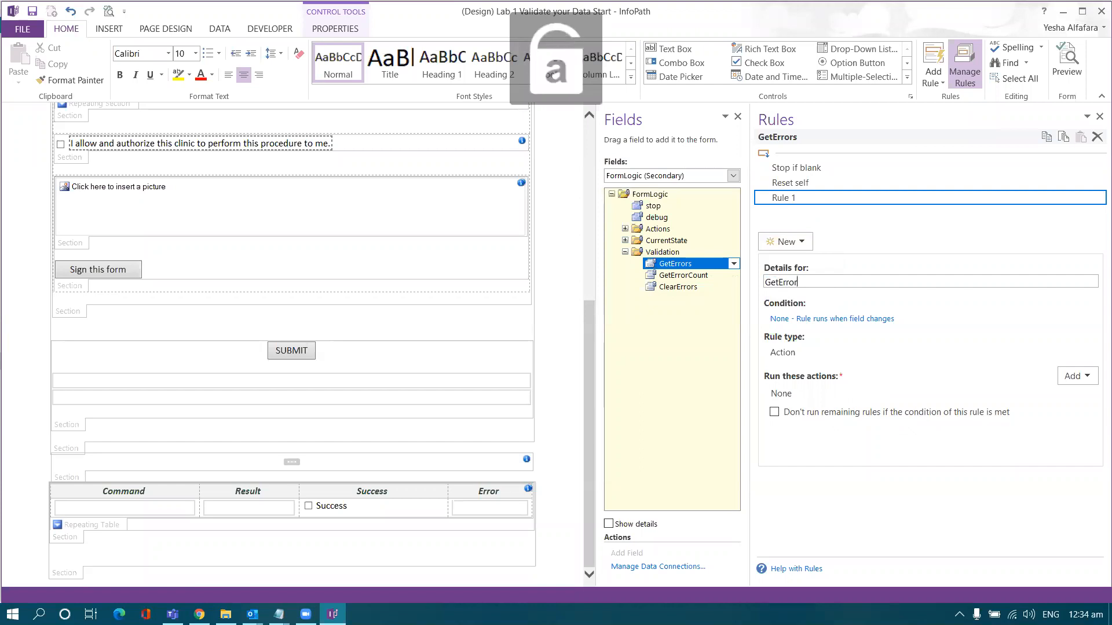
text(s)
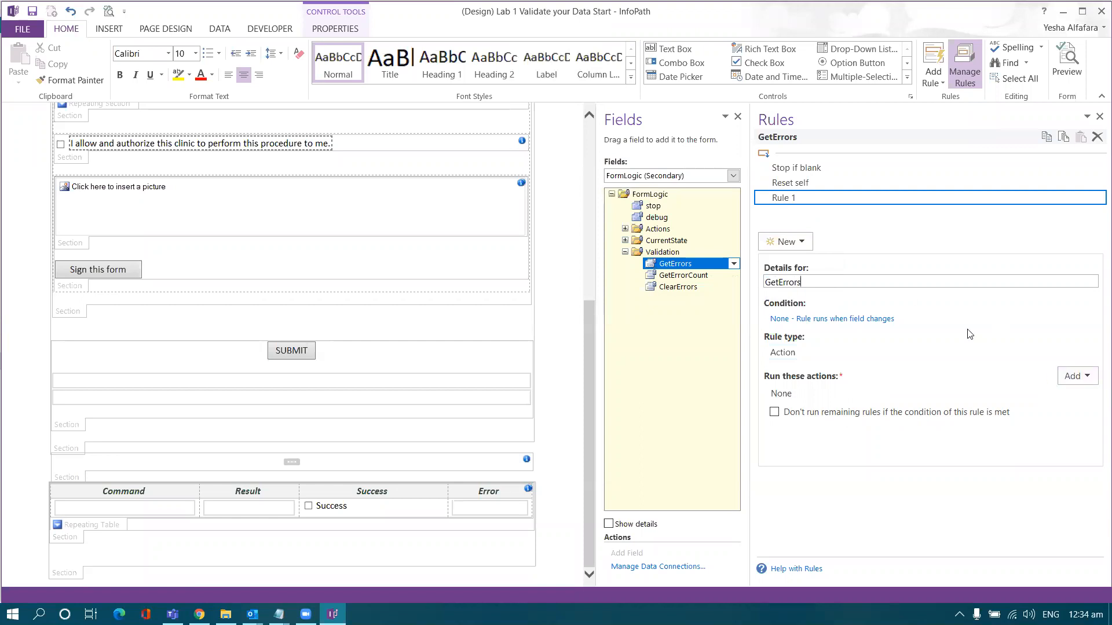
- Add a Set a field's value action targeting the QdabraRules Command field
click(1085, 384)
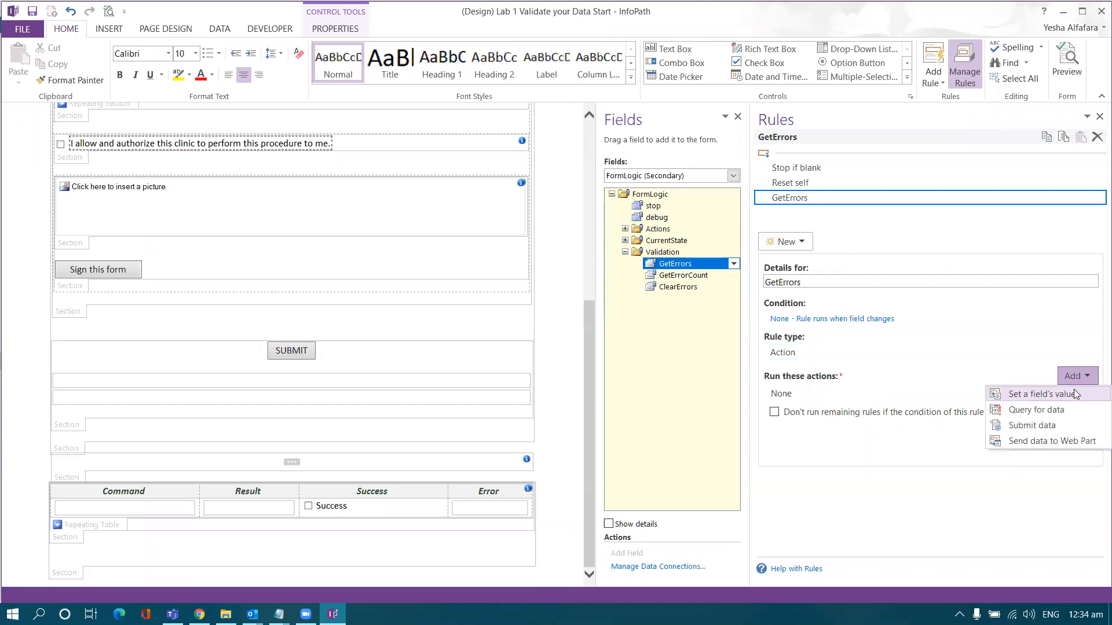
click(1073, 393)
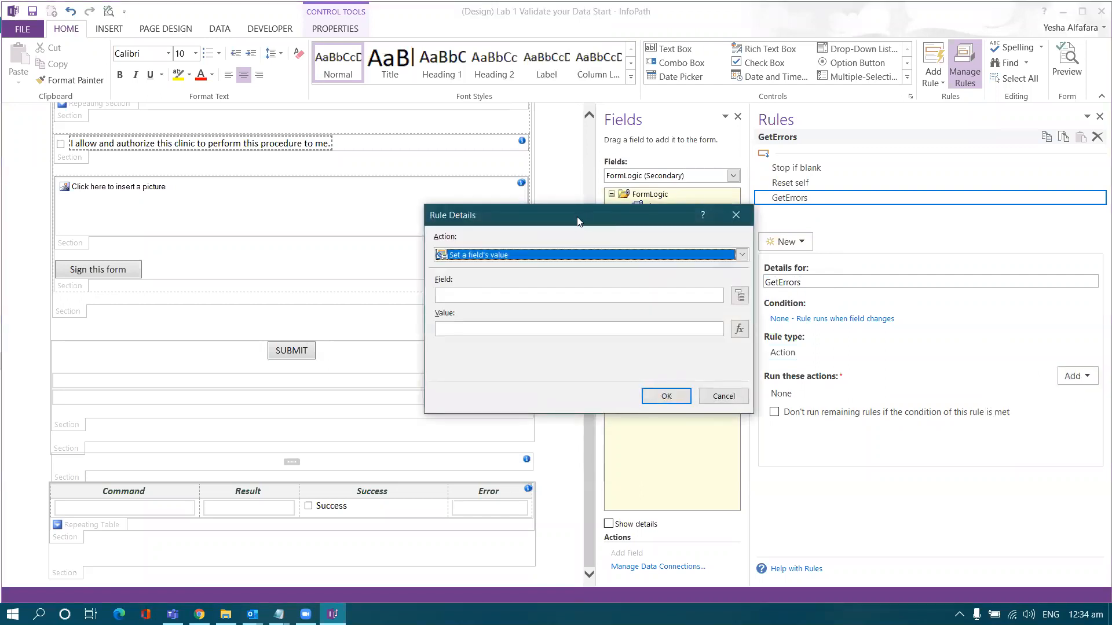
drag(578, 218, 527, 213)
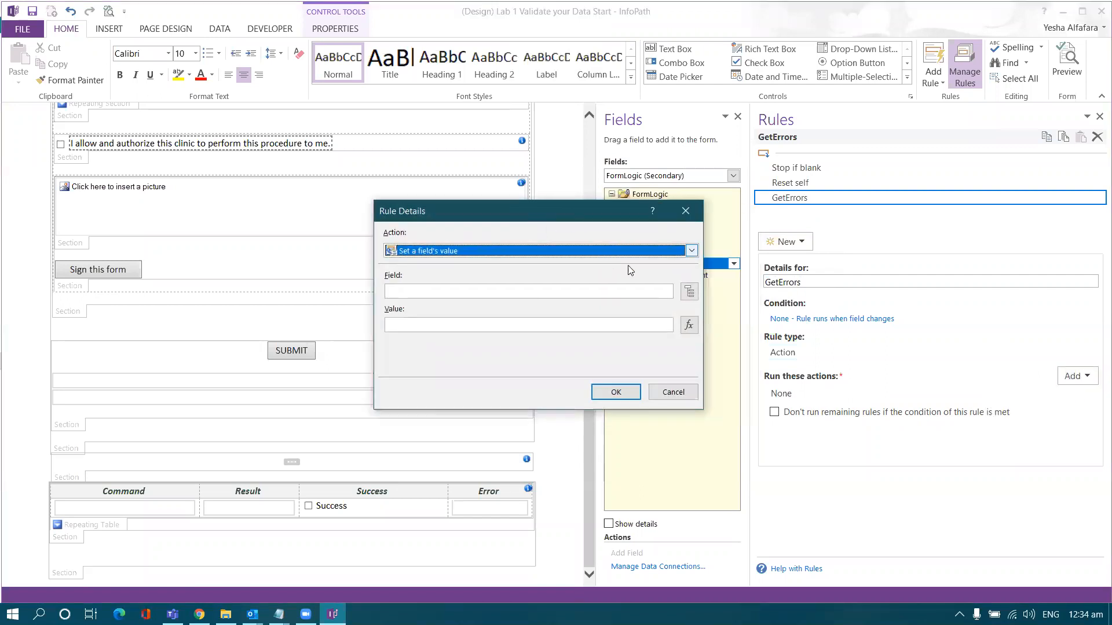
click(687, 295)
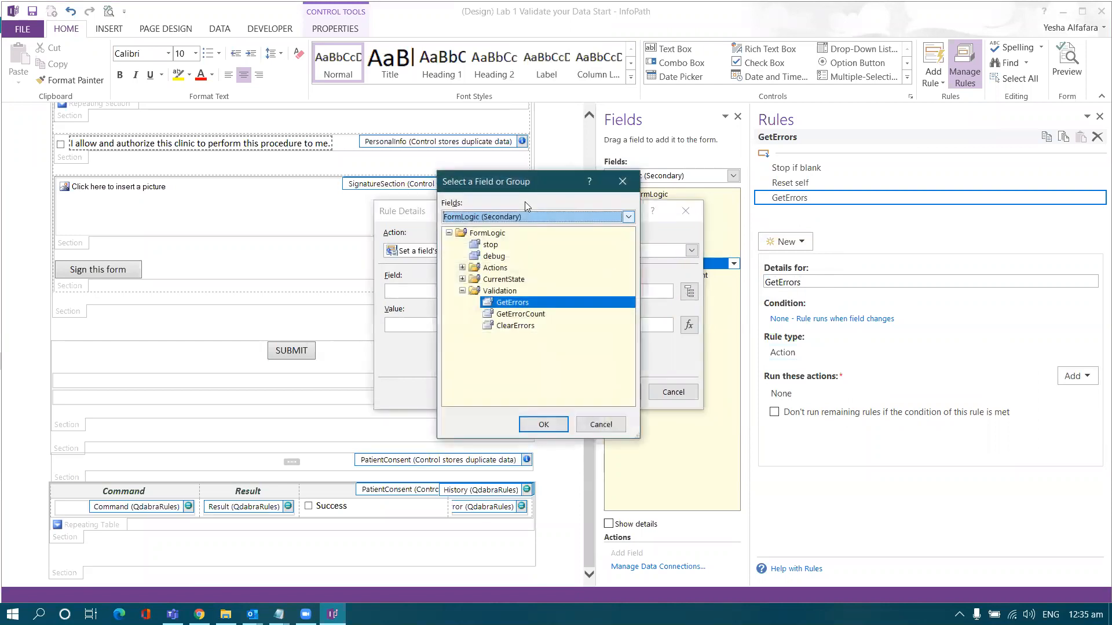
drag(524, 182, 593, 210)
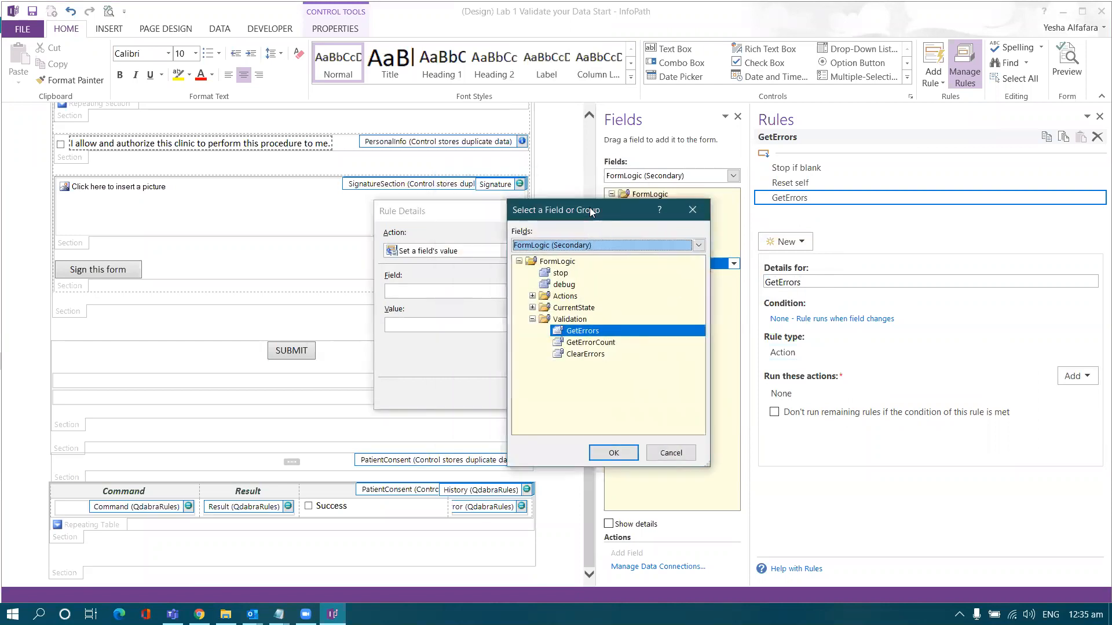
click(593, 245)
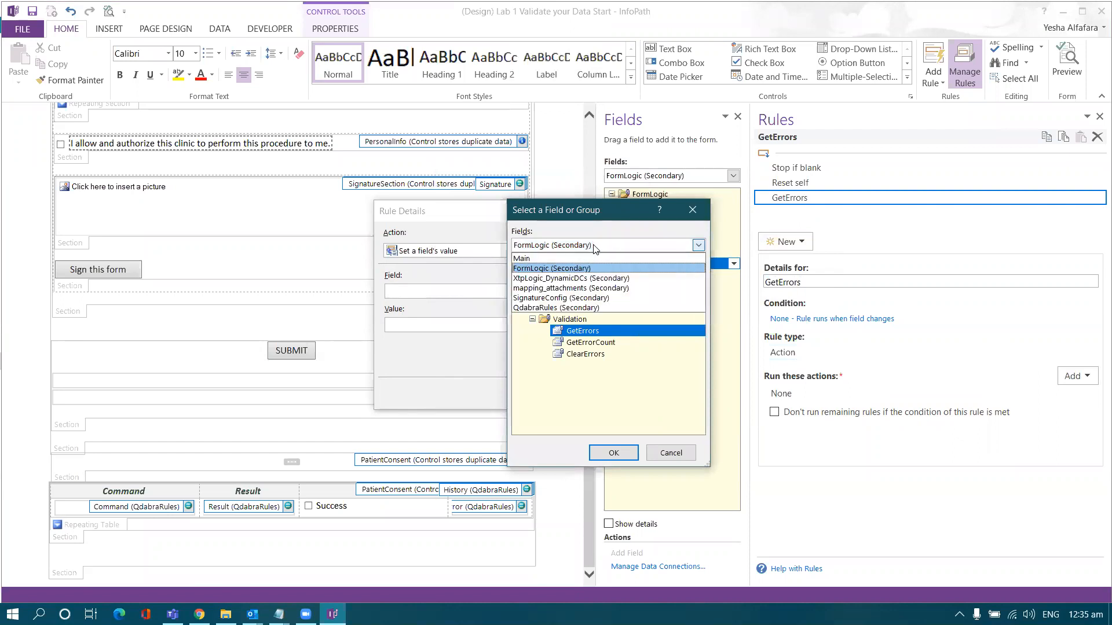
click(585, 308)
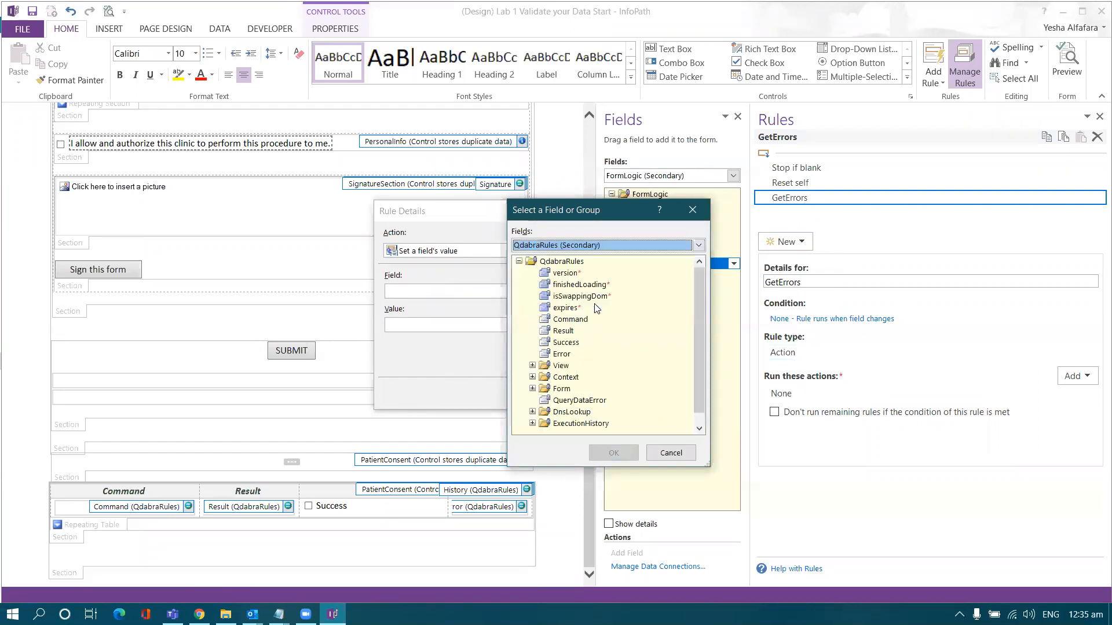
double_click(571, 320)
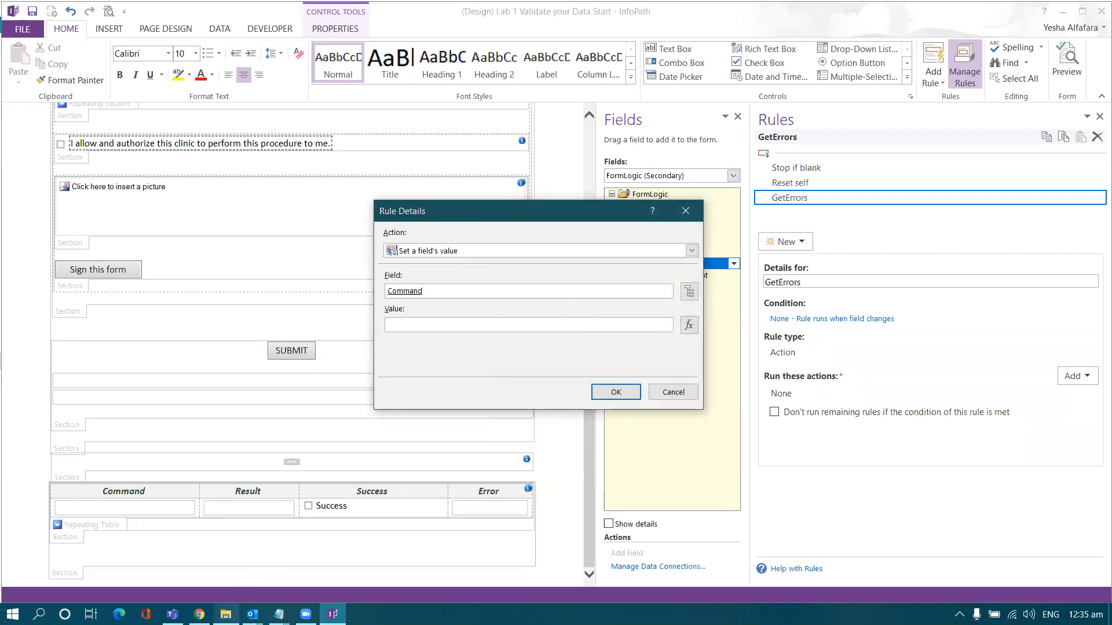
- Open the Lab 1 Validate your Data PDF from the lab folder
mouse_move(225, 613)
click(244, 547)
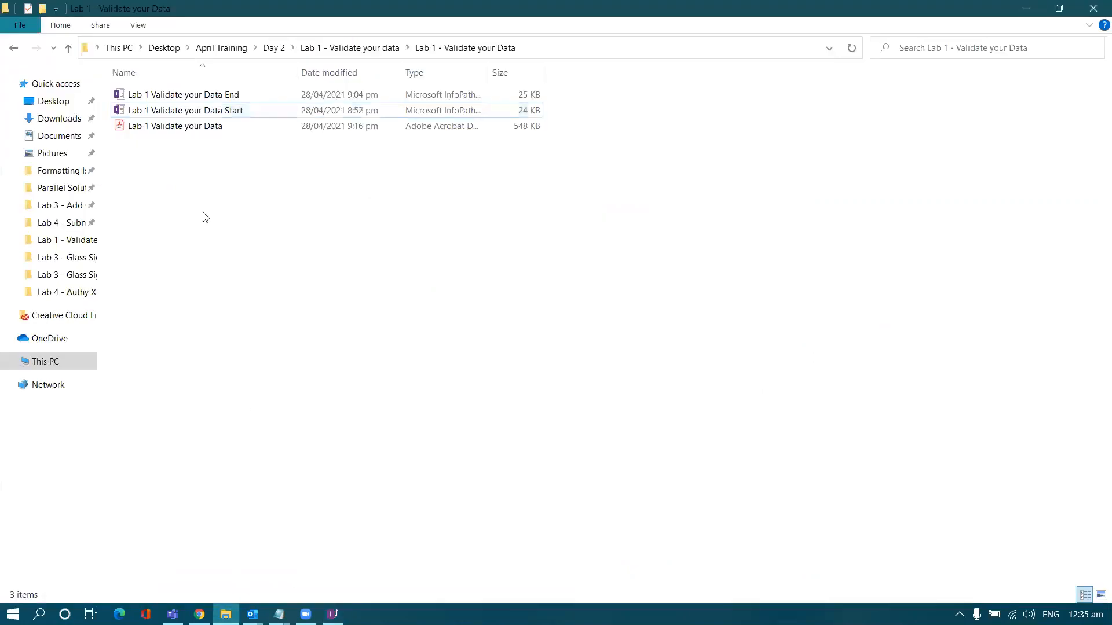
double_click(221, 133)
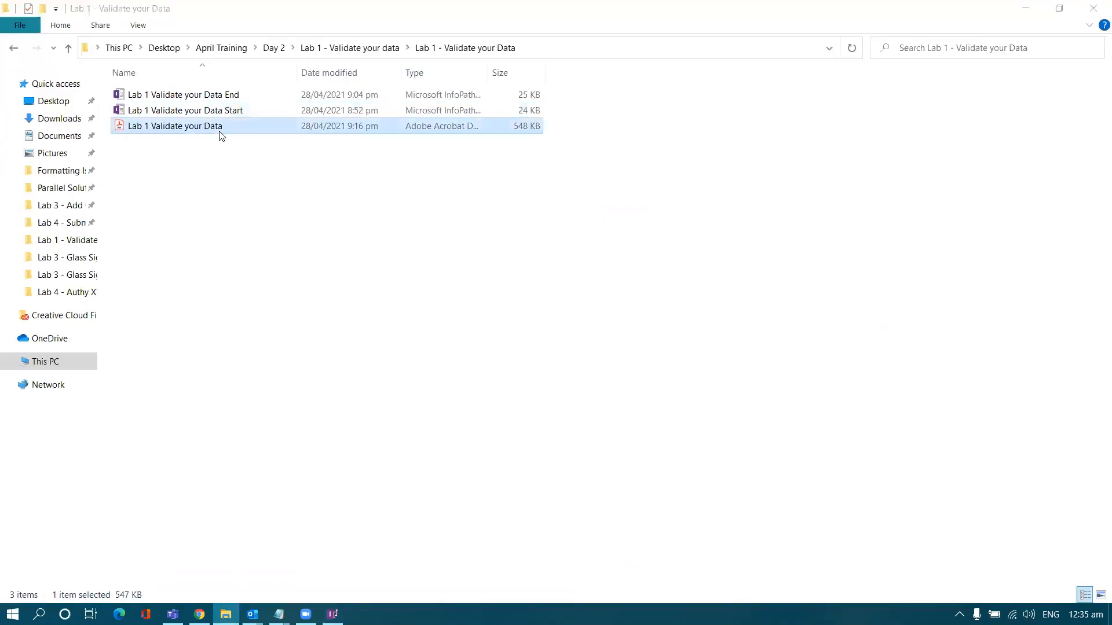
scroll(243, 314, down, 4)
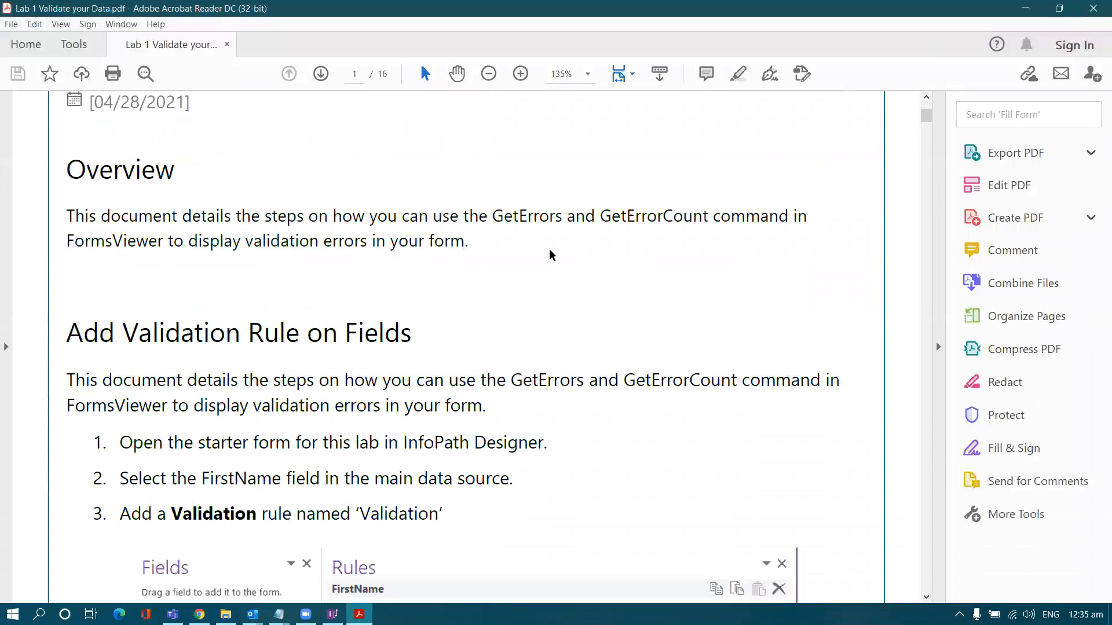
- Copy the step 6 command 'GetErrors /format=fieldAndMessage /novalidate=false' from the guide and return to InfoPath
drag(926, 116, 898, 337)
scroll(873, 217, down, 3)
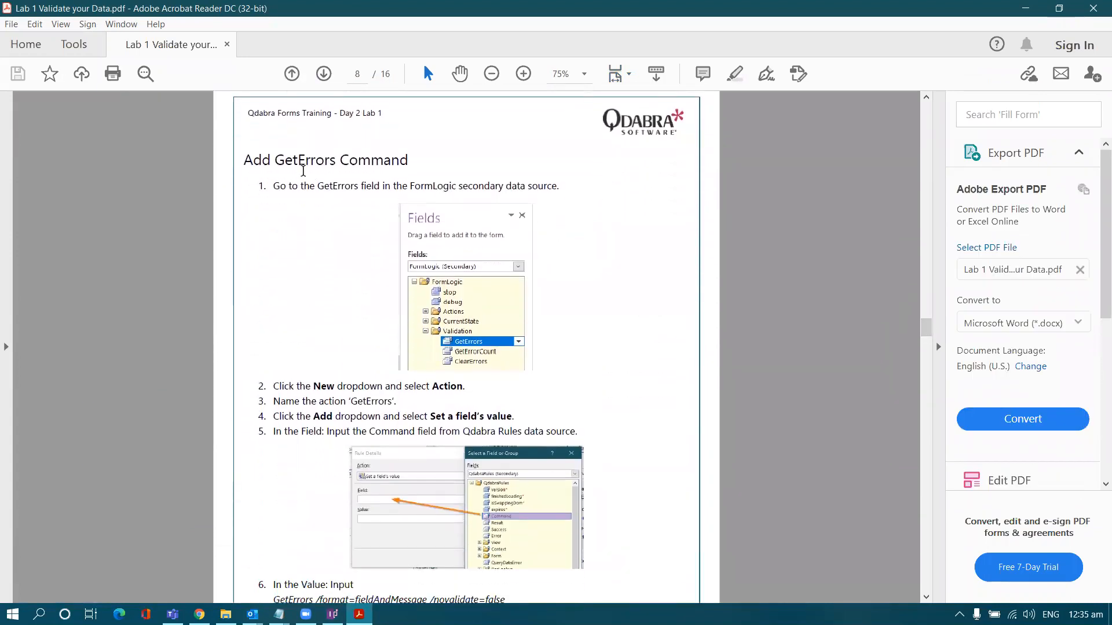
scroll(303, 171, up, 2)
scroll(214, 170, down, 2)
scroll(213, 171, up, 1)
scroll(217, 180, down, 5)
scroll(224, 193, down, 6)
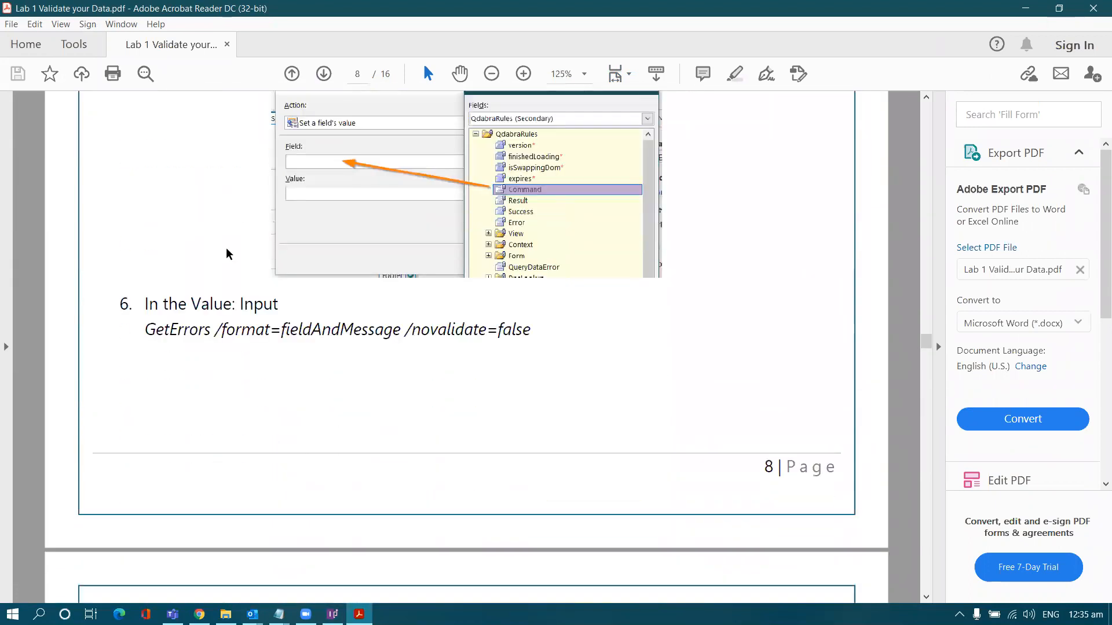
drag(144, 330, 520, 330)
key(ctrl+c)
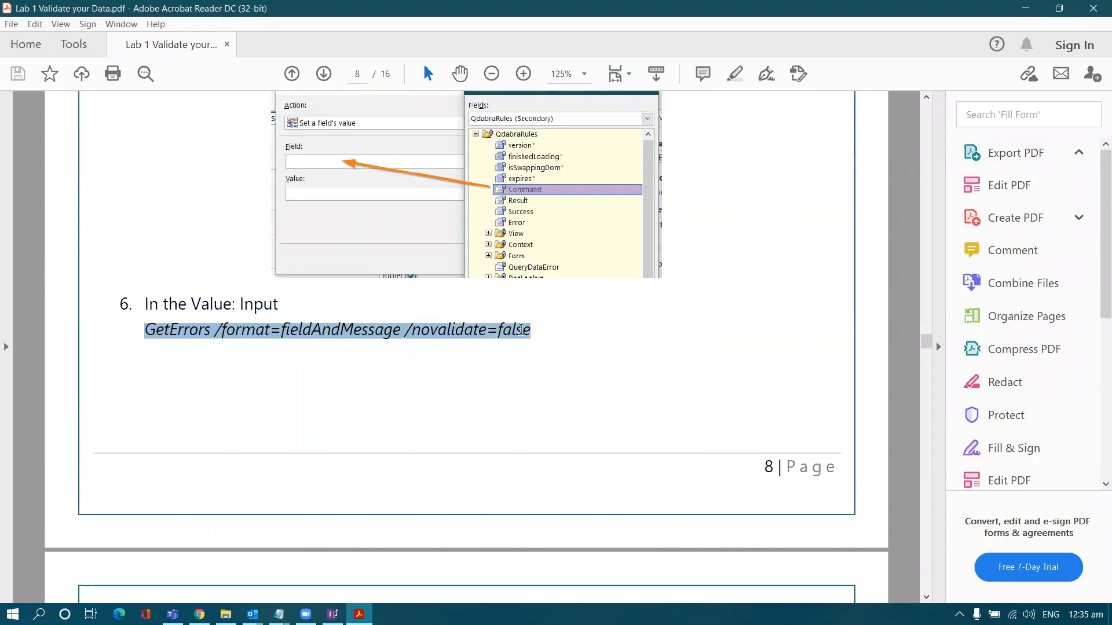
click(516, 350)
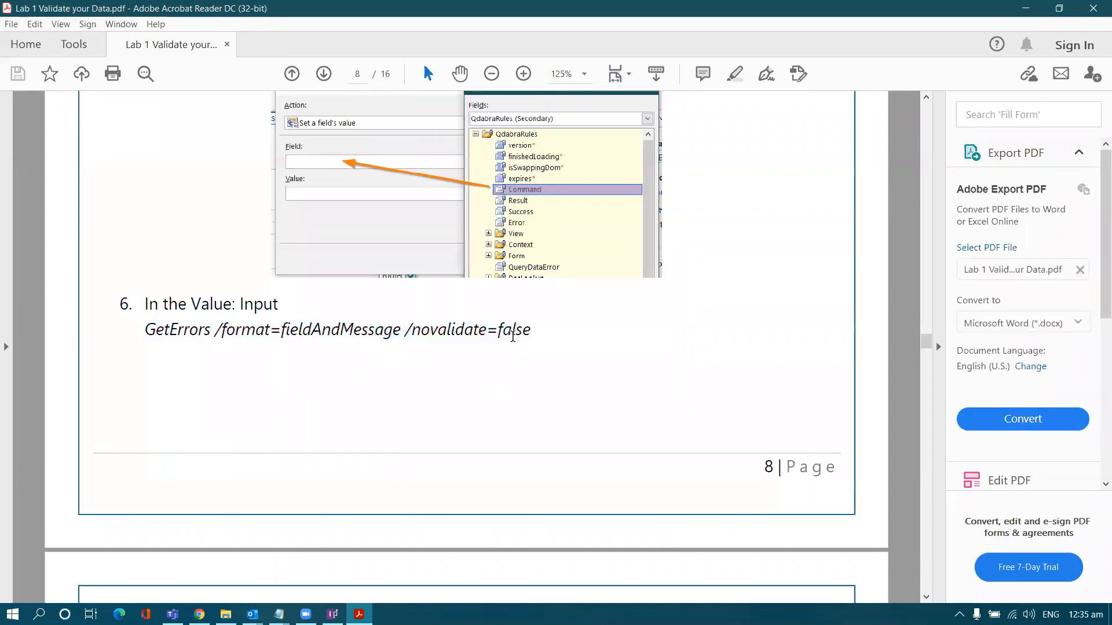
key(alt+Tab)
key(alt+Tab)
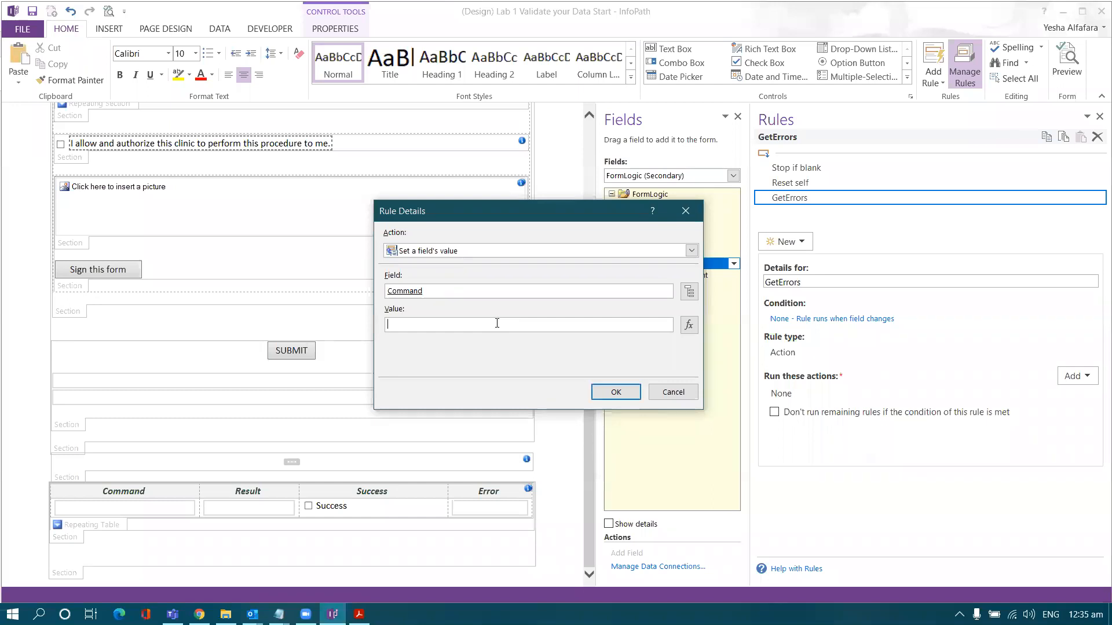
- Paste 'GetErrors /format=fieldAndMessage /novalidate=false' as the Command value, review it, and confirm
key(ctrl+v)
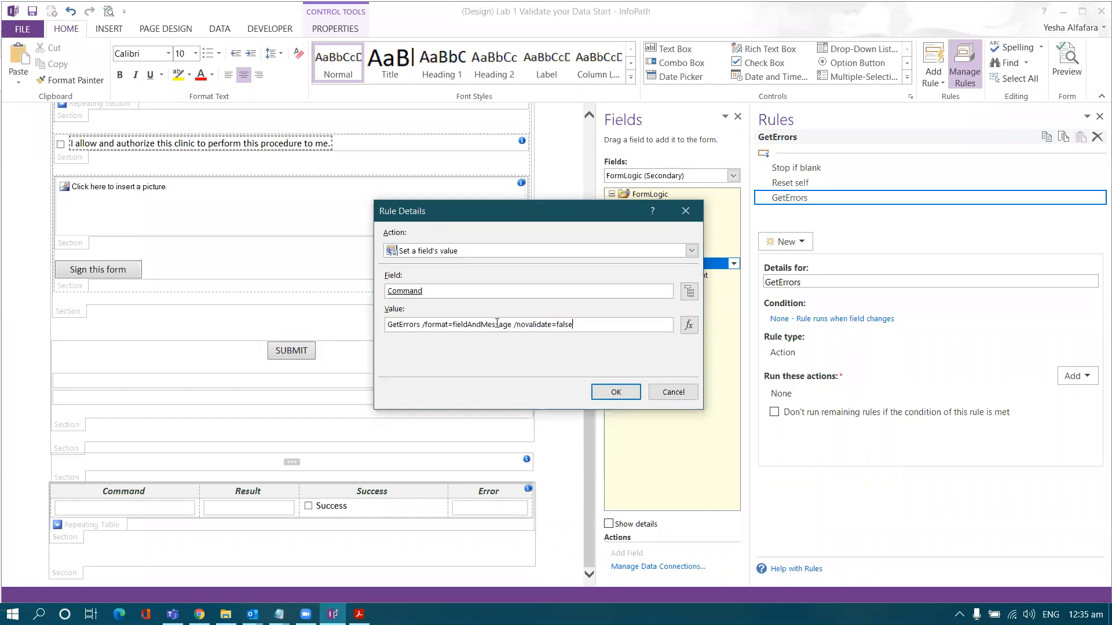
drag(421, 324, 376, 323)
double_click(437, 324)
double_click(481, 324)
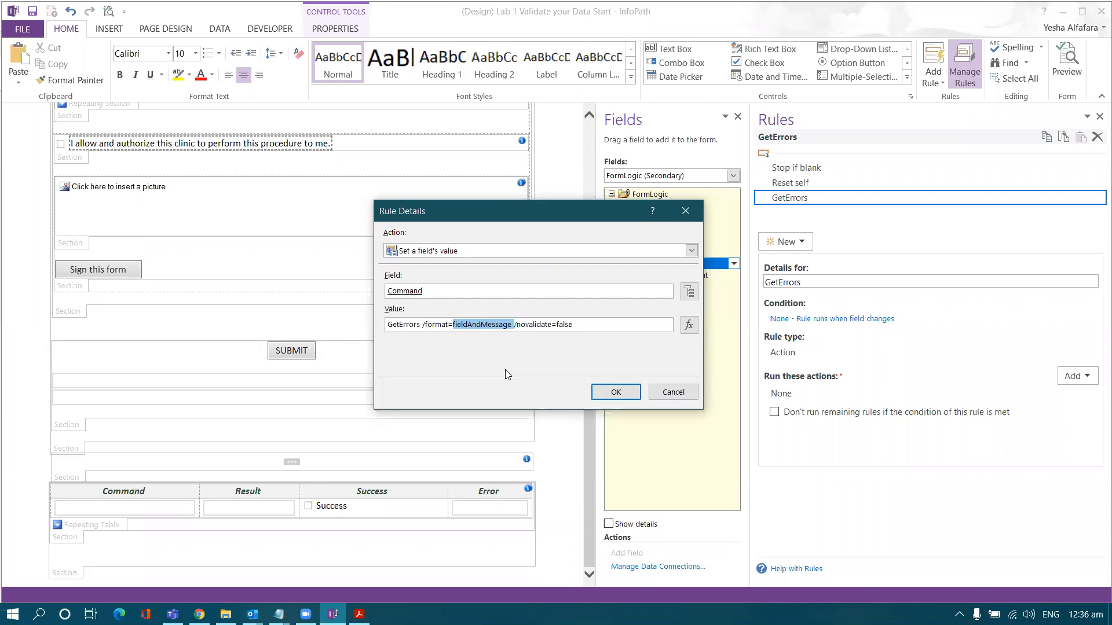
double_click(531, 324)
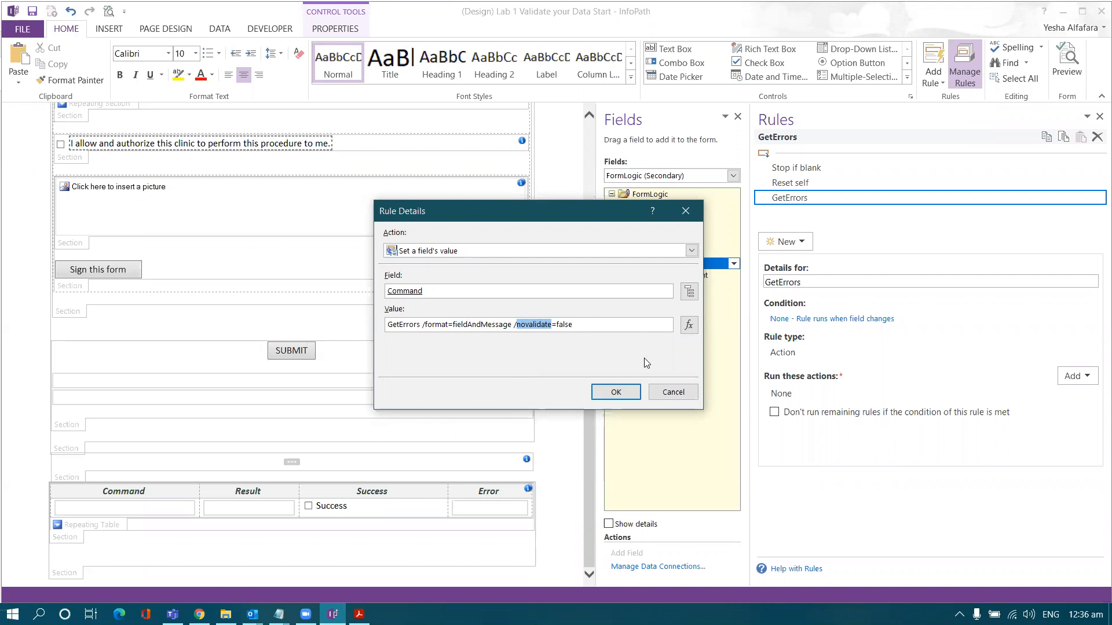
click(616, 392)
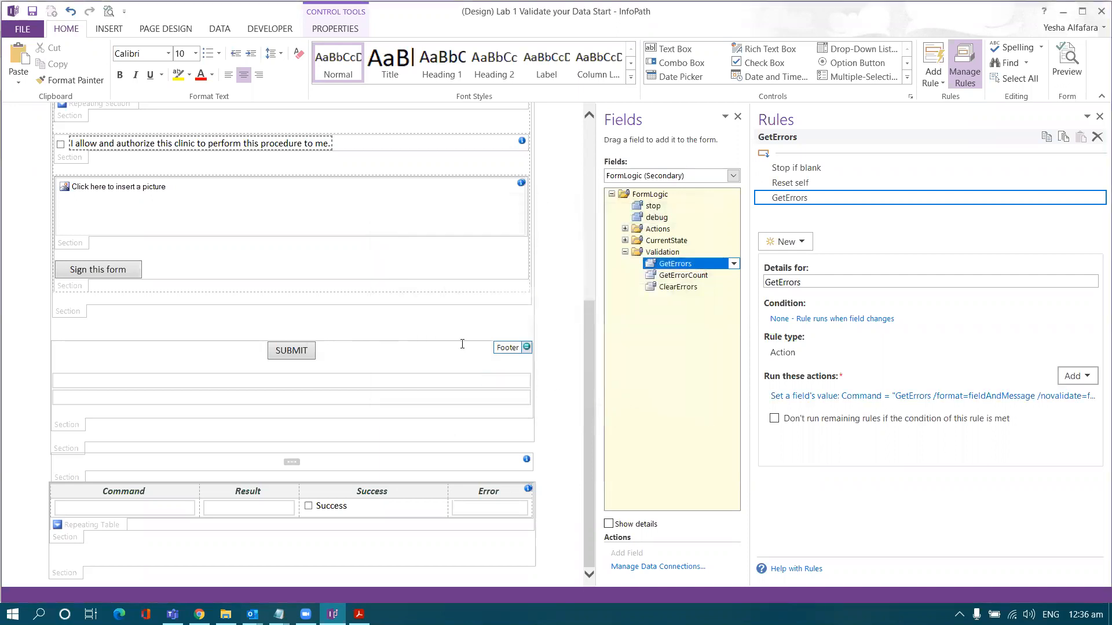
- Add a Set a field's value action targeting Main > Footer > ErrorMessage
click(1066, 378)
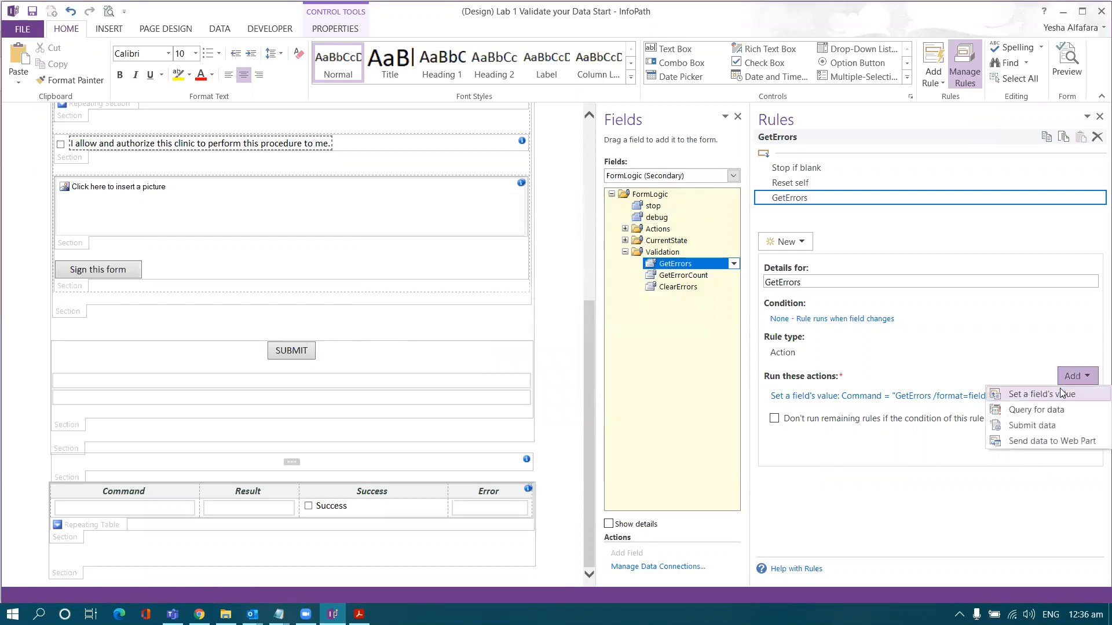
click(1060, 395)
drag(600, 223, 575, 221)
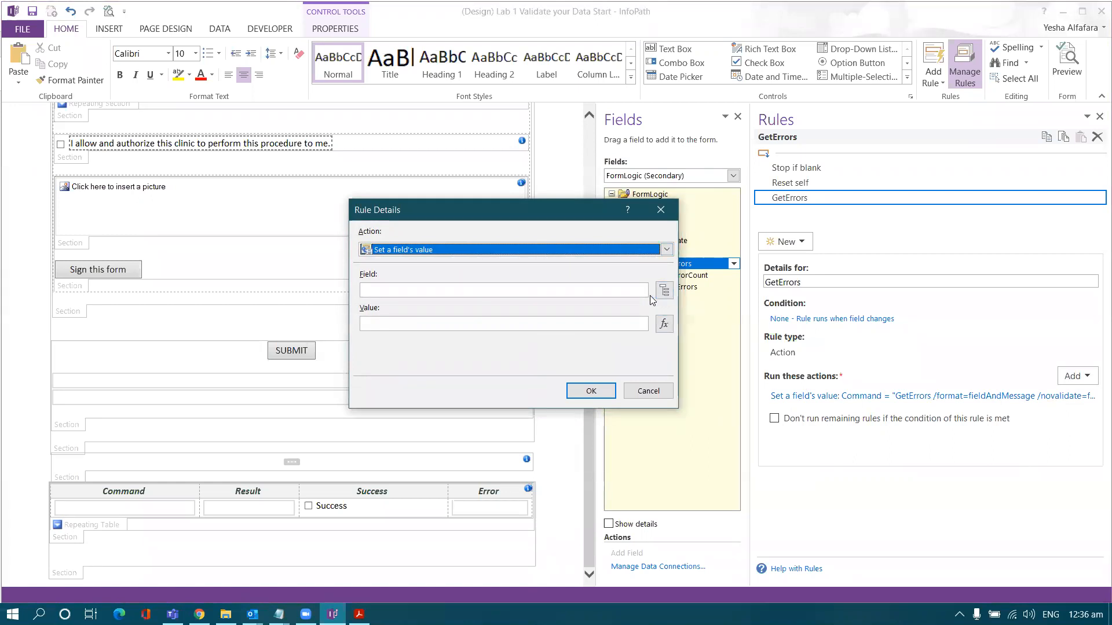
click(664, 293)
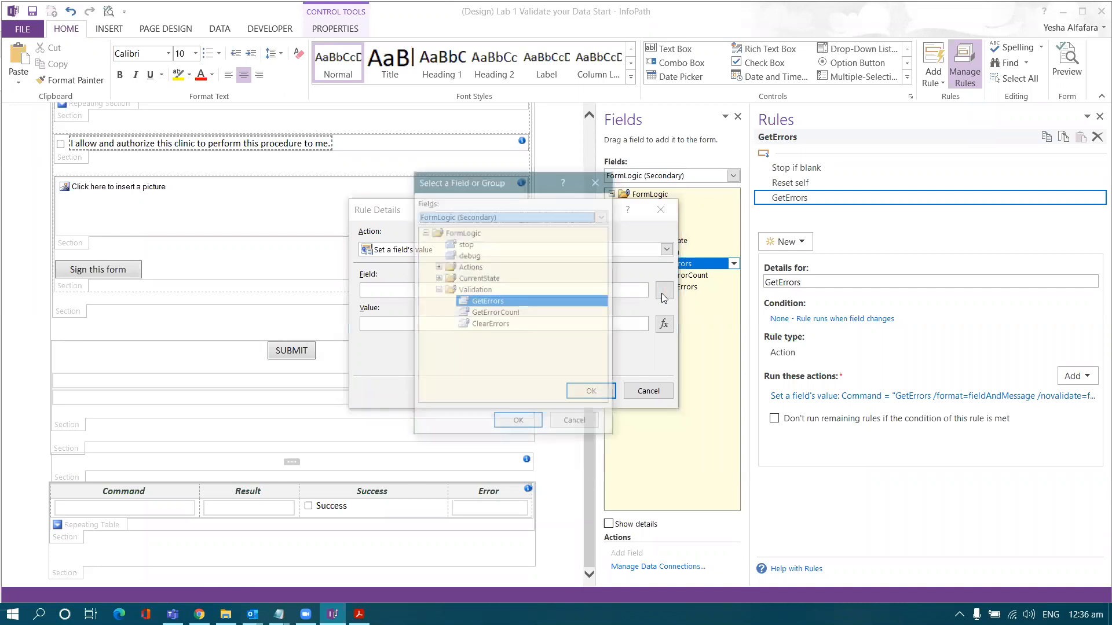
drag(523, 179, 586, 206)
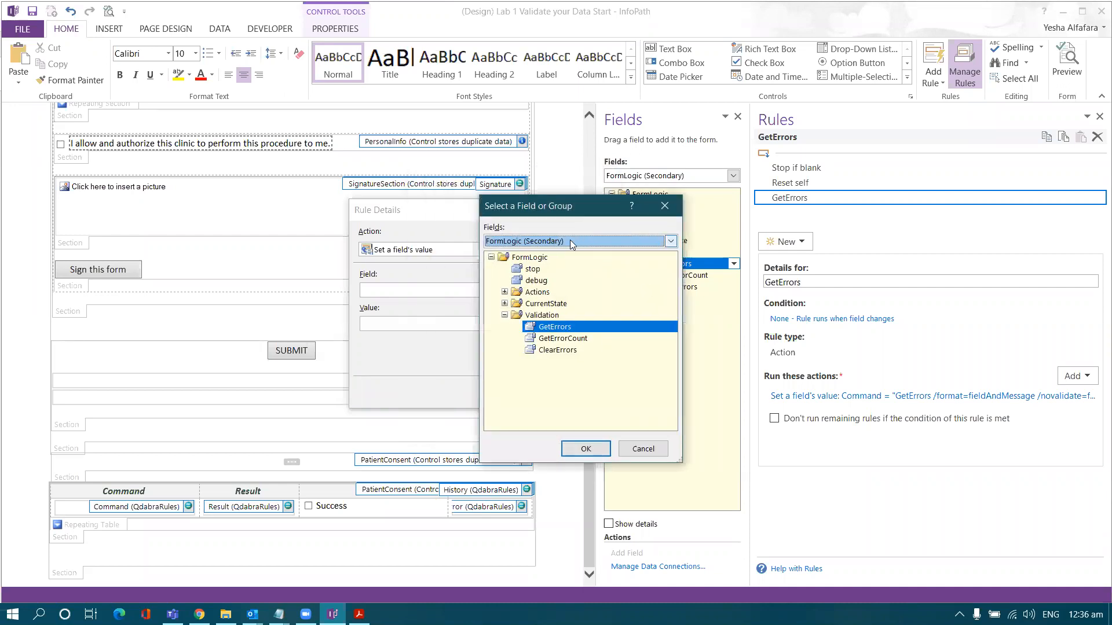
click(570, 240)
click(555, 255)
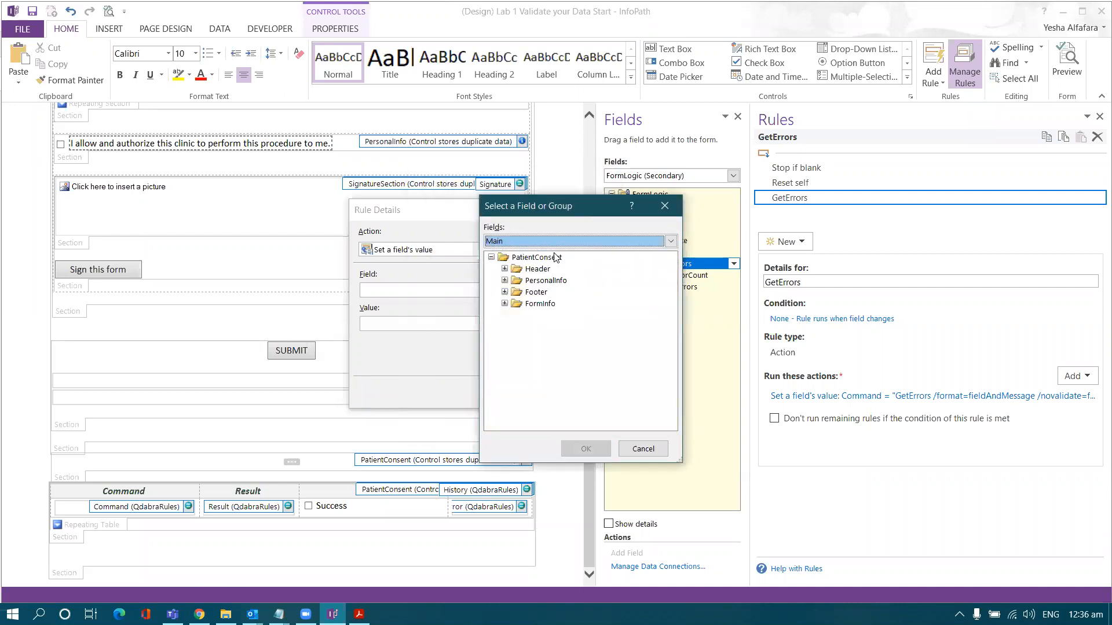
click(504, 292)
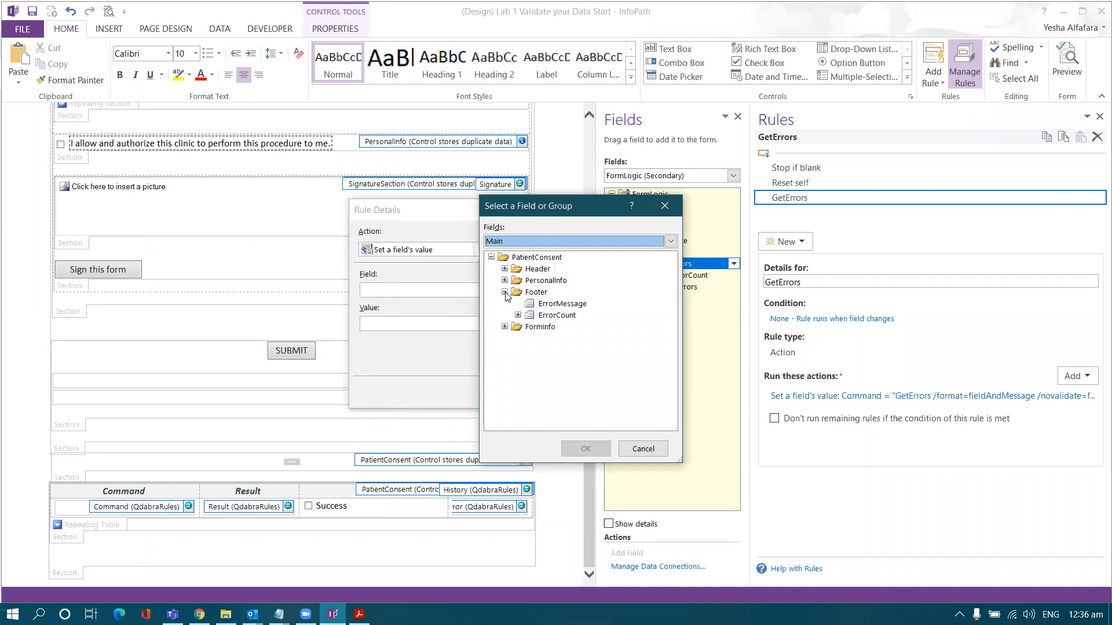
double_click(552, 307)
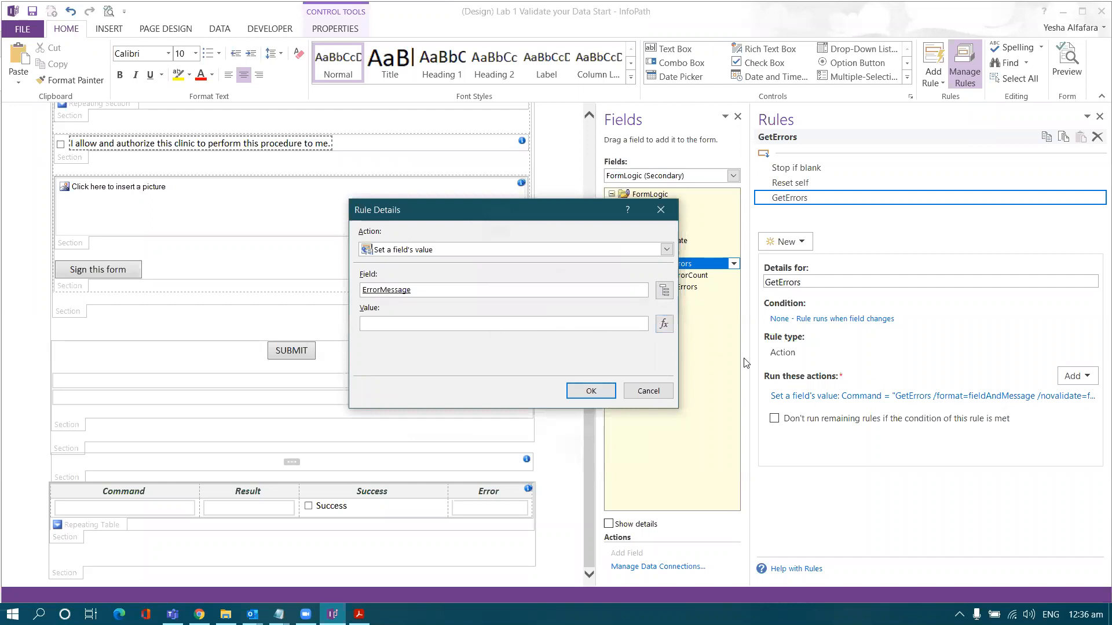
- Set the action's value to the QdabraRules Result field and confirm it
click(664, 324)
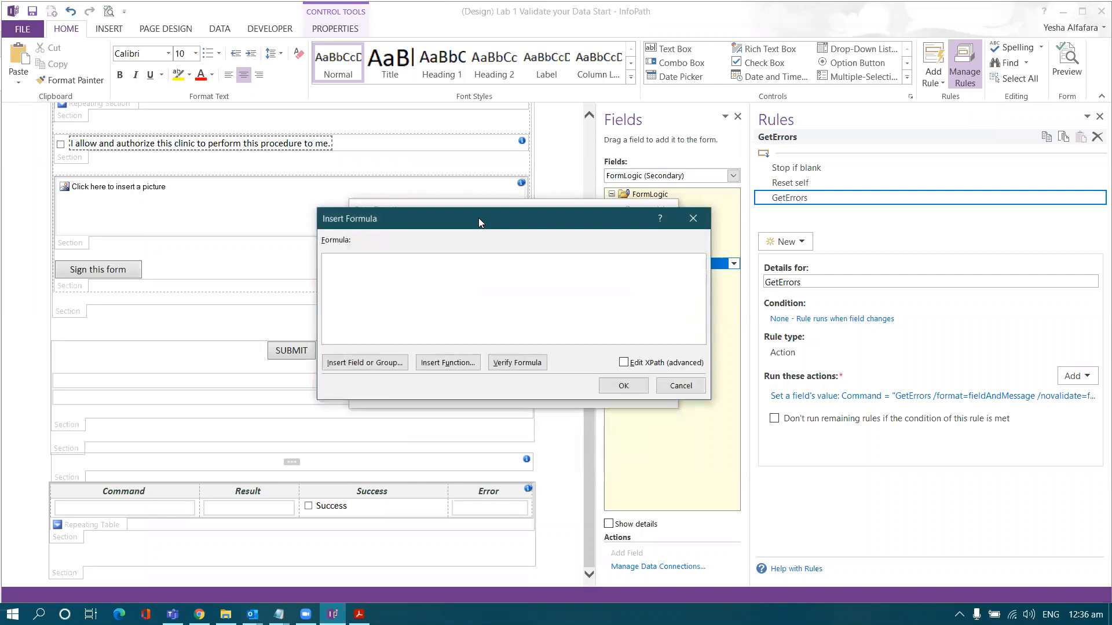
drag(478, 217, 615, 216)
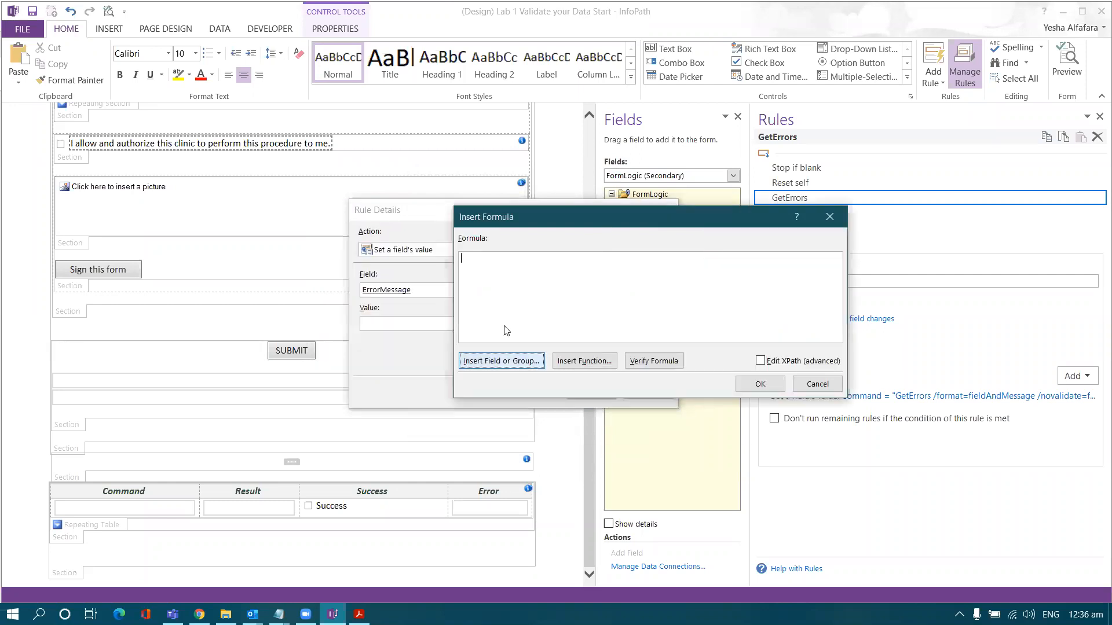
click(501, 360)
drag(640, 184, 666, 195)
click(643, 227)
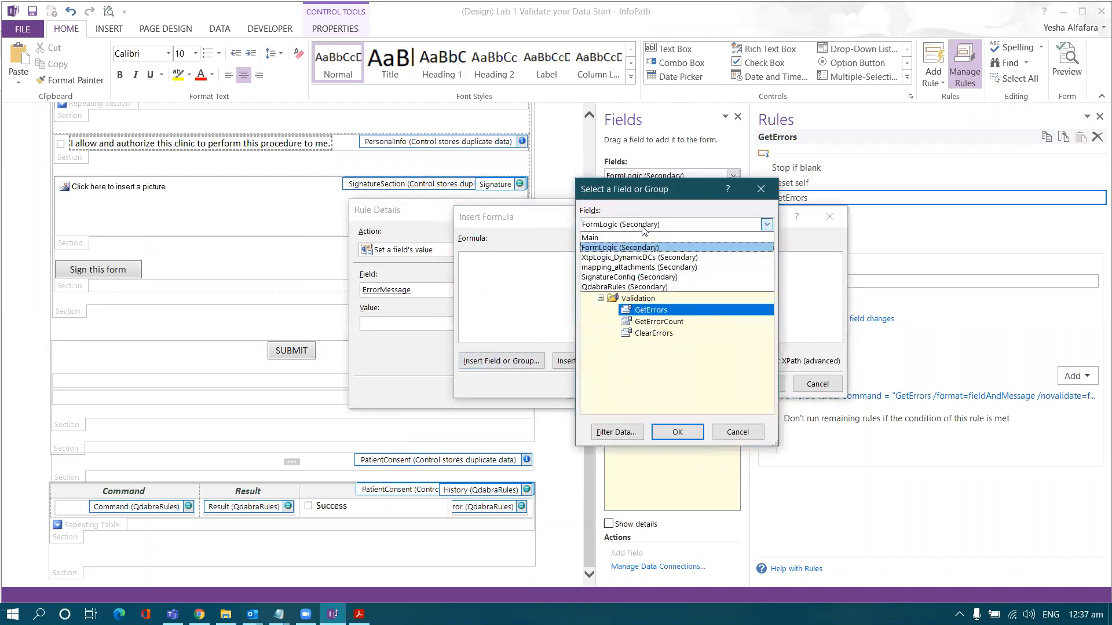
click(637, 287)
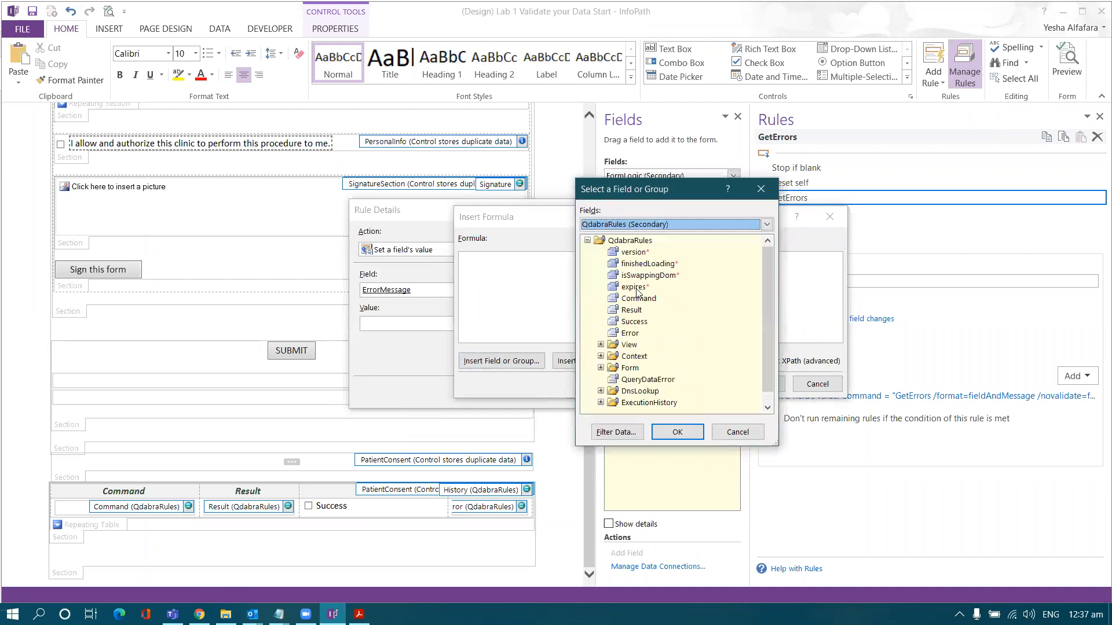
click(703, 309)
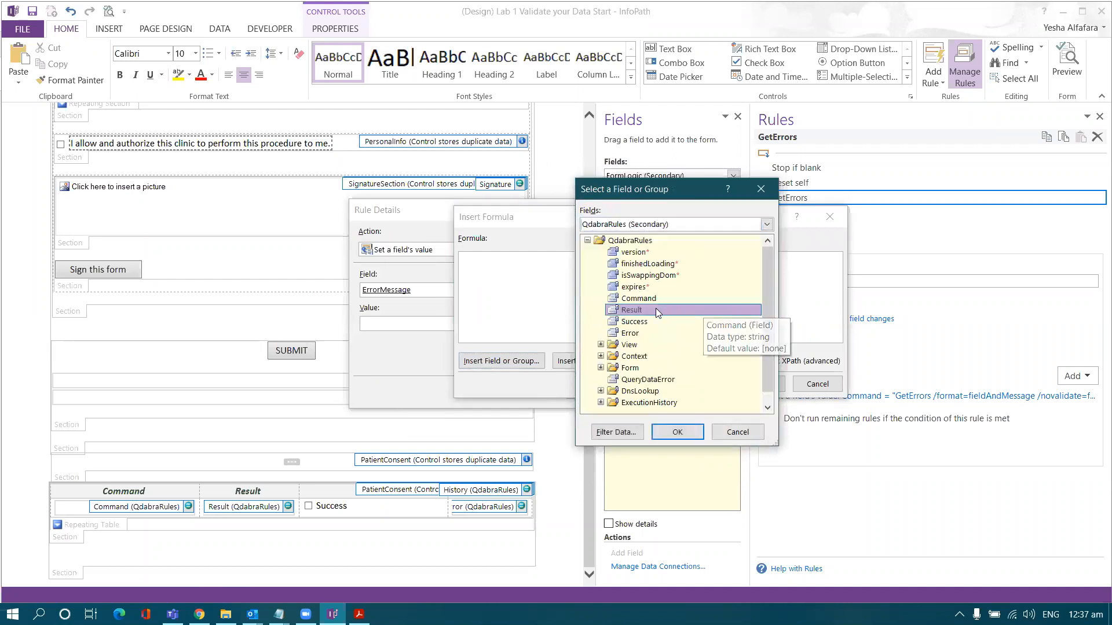
double_click(656, 311)
click(759, 385)
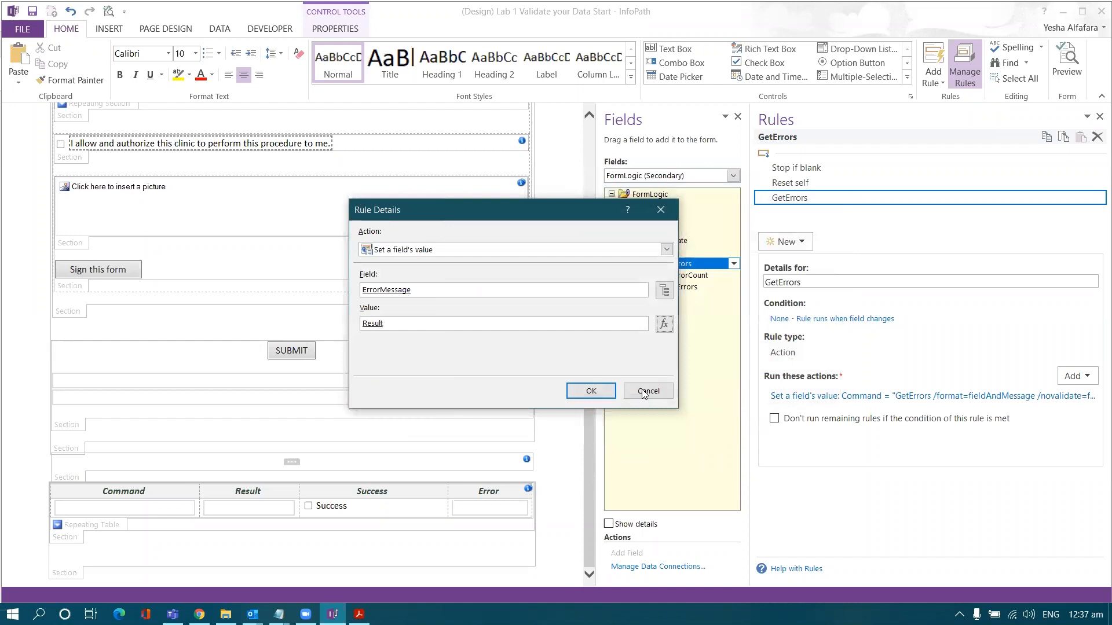
click(591, 391)
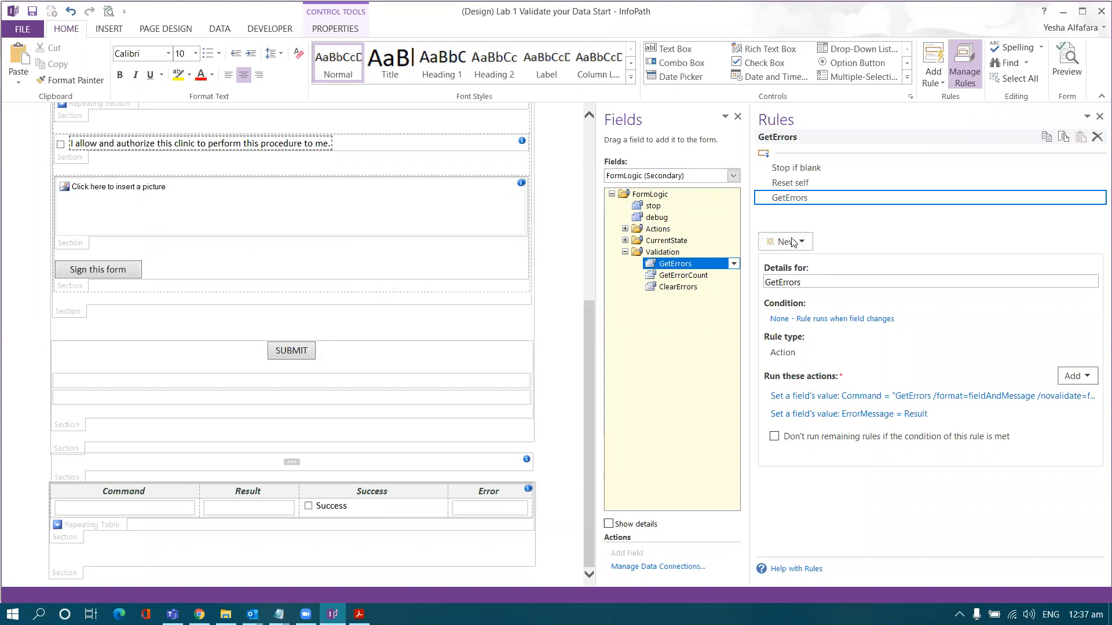
click(711, 279)
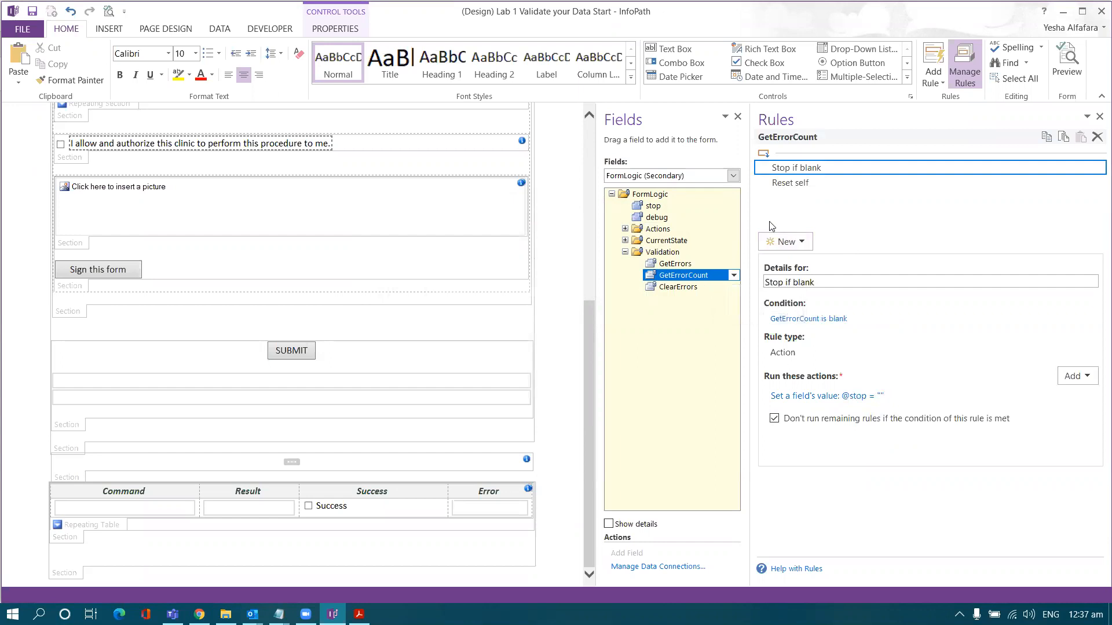
- Add a new action rule named GetErrorCount
click(817, 188)
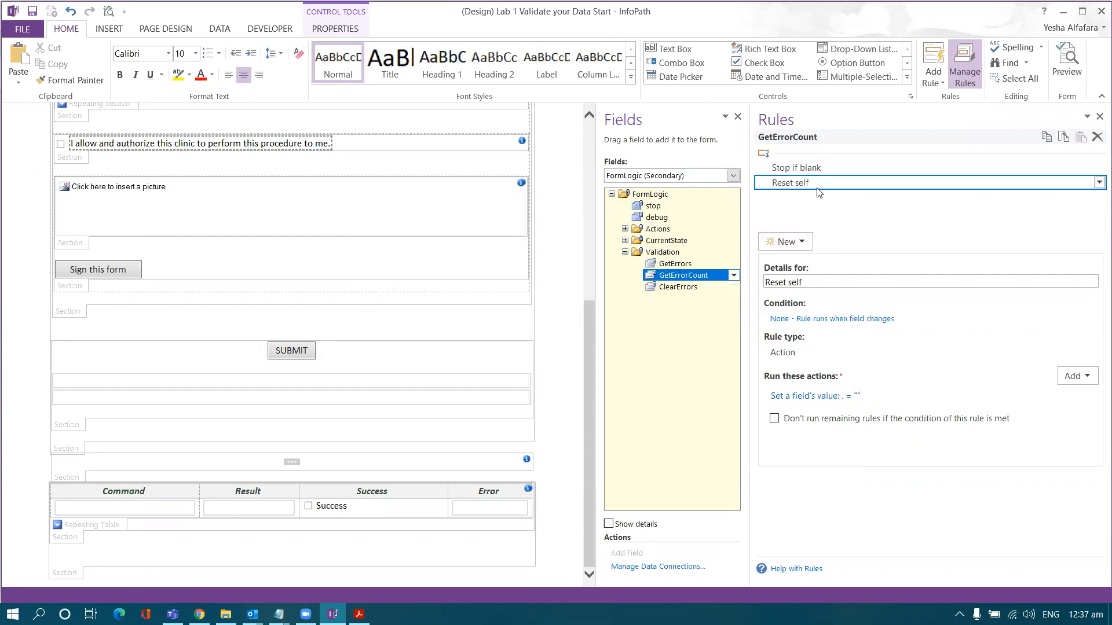
click(801, 245)
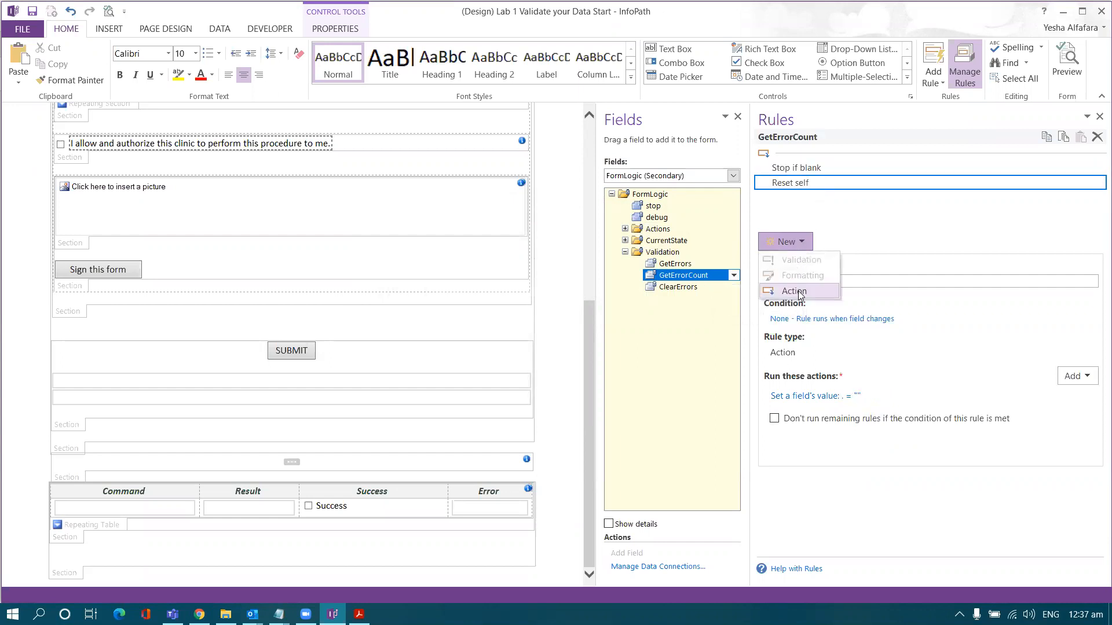
click(799, 292)
text(G)
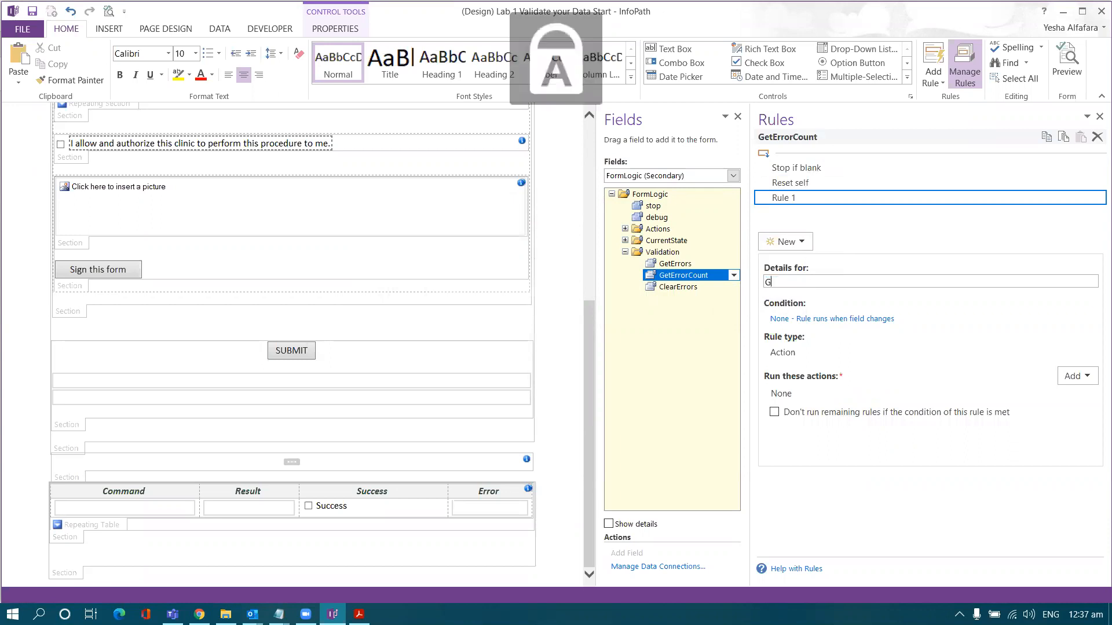
text(etErrorCount)
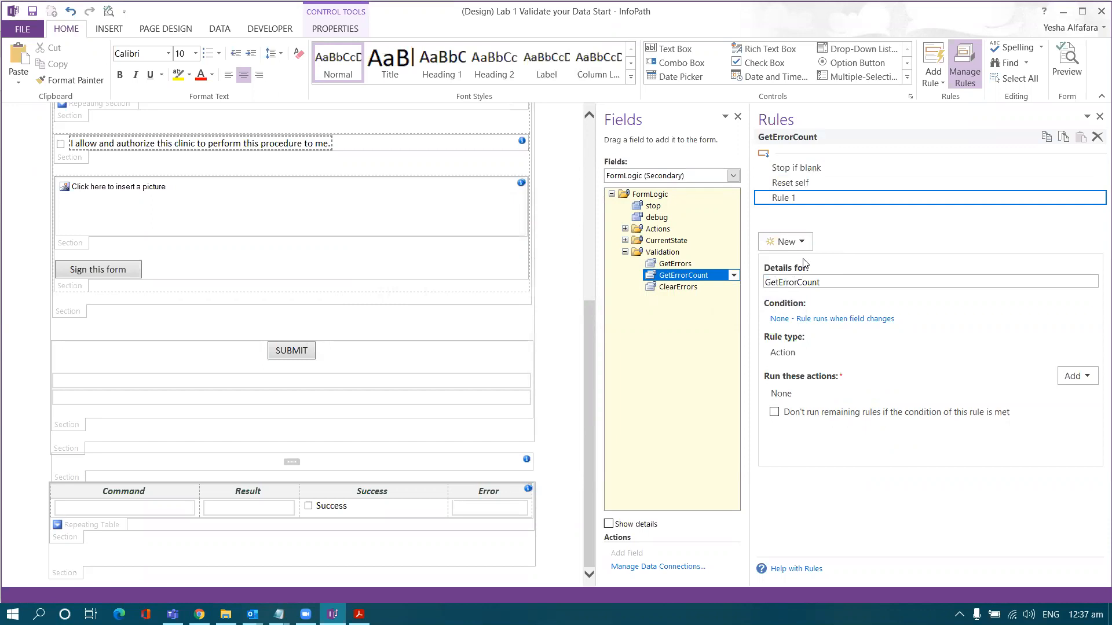
click(767, 186)
click(835, 198)
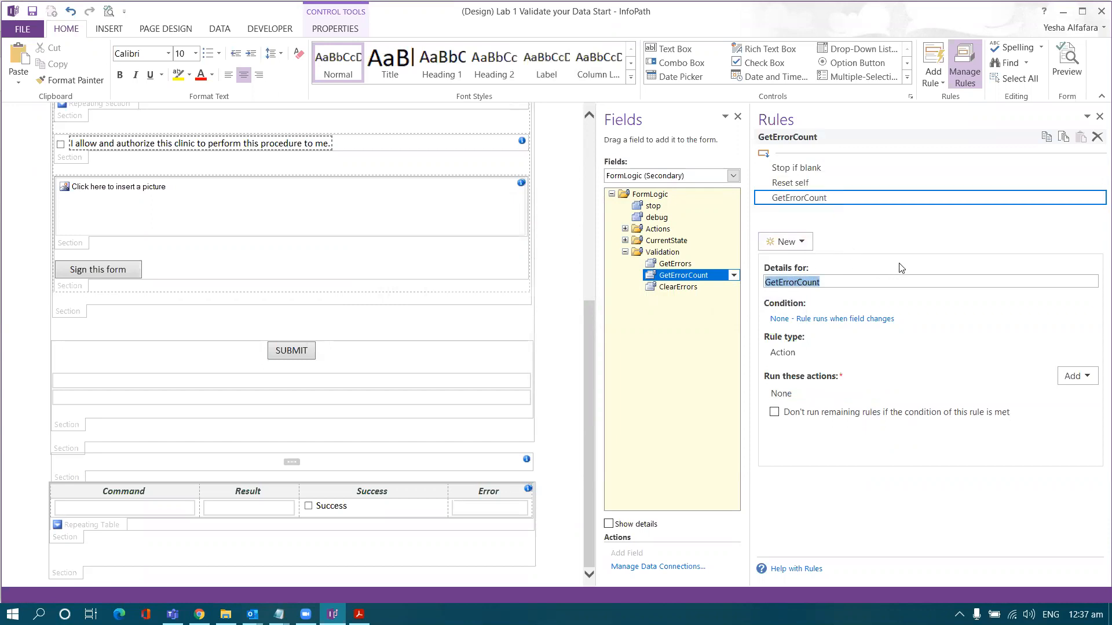
- Add a Set a field's value action on QdabraRules Command, then bring up the lab PDF
click(1072, 377)
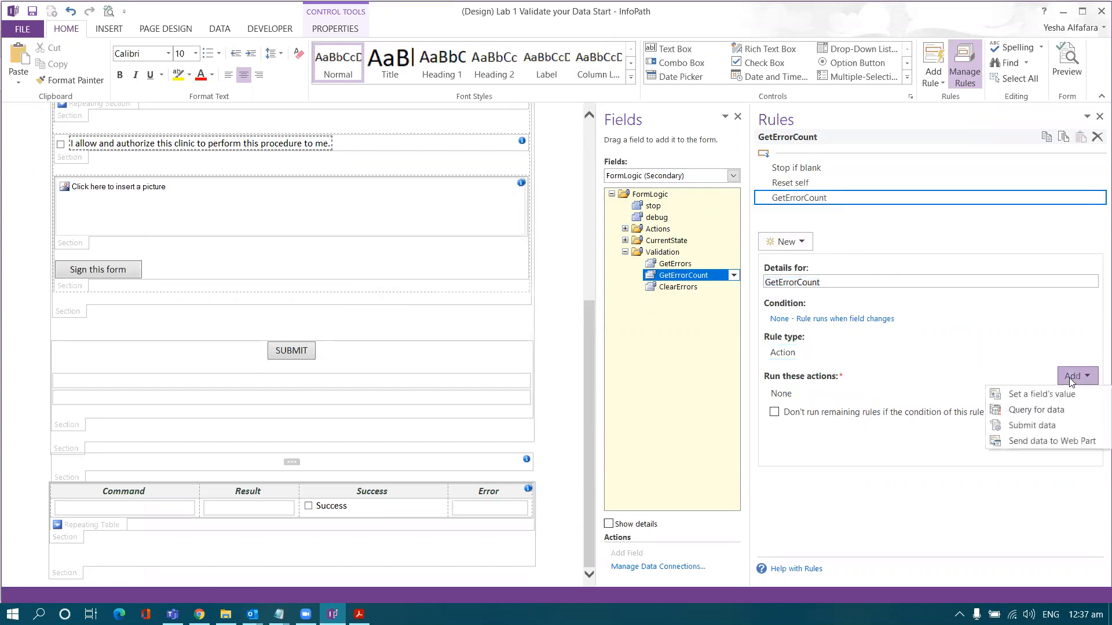
click(1049, 393)
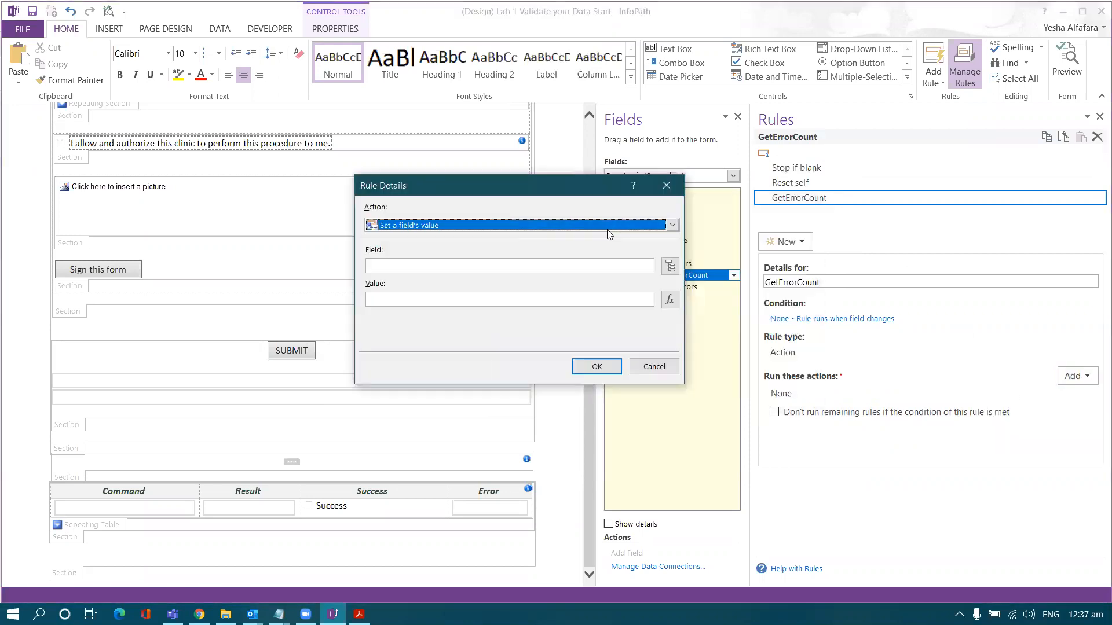
click(669, 266)
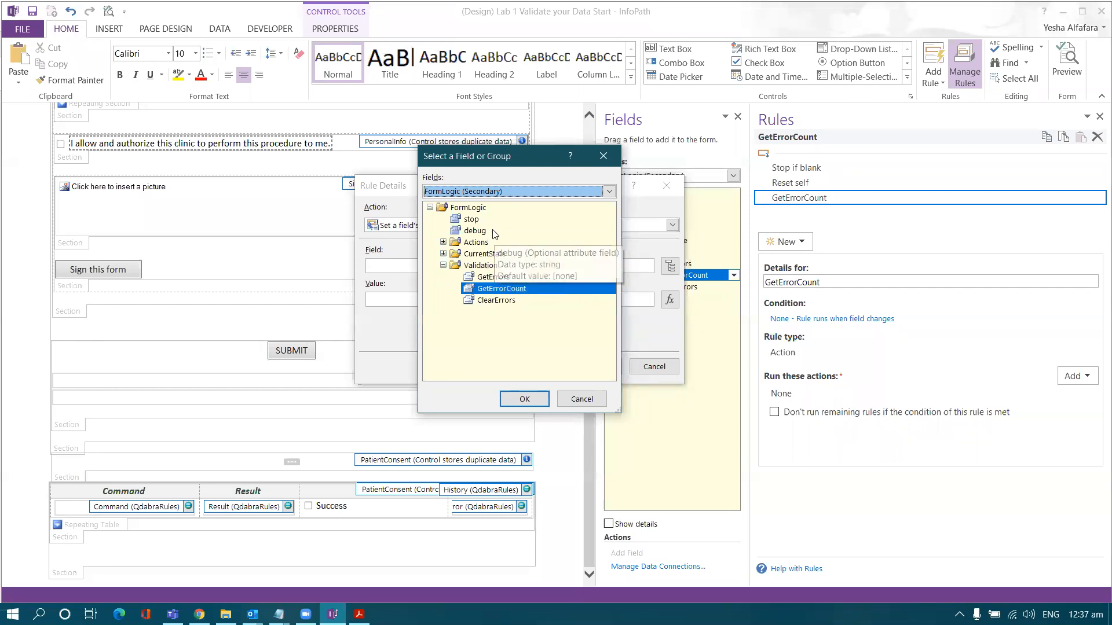
click(505, 193)
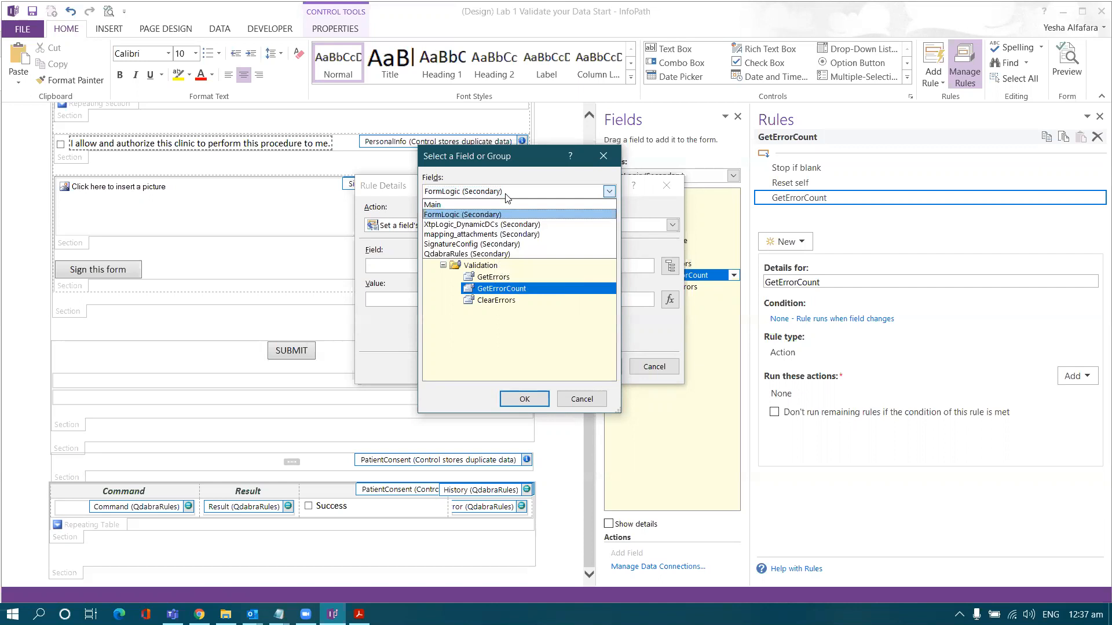
click(504, 255)
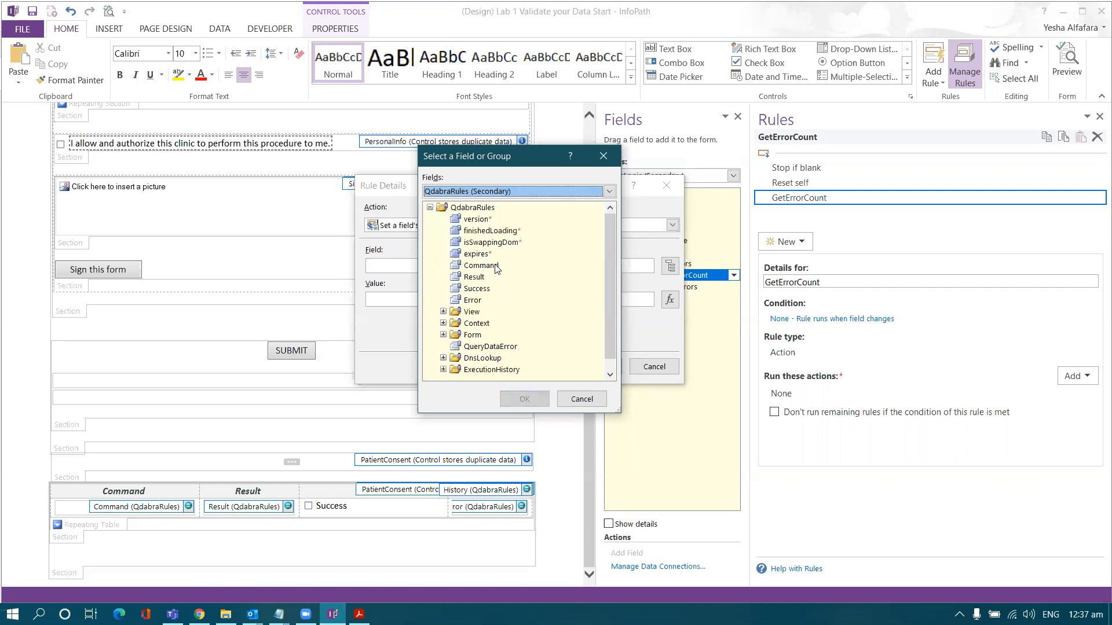
double_click(495, 267)
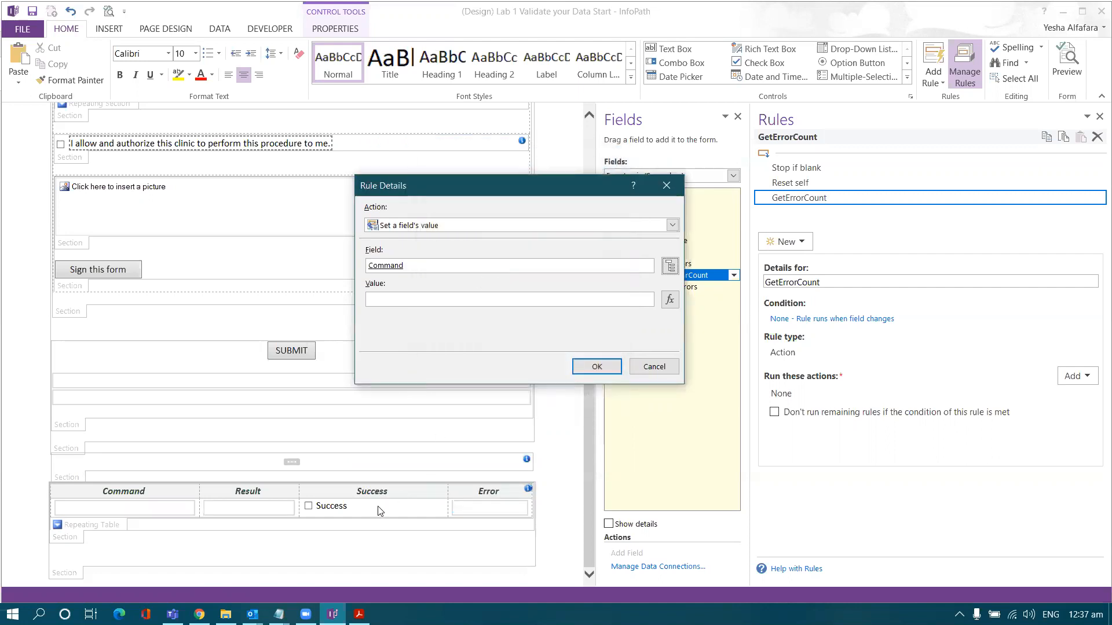
click(359, 614)
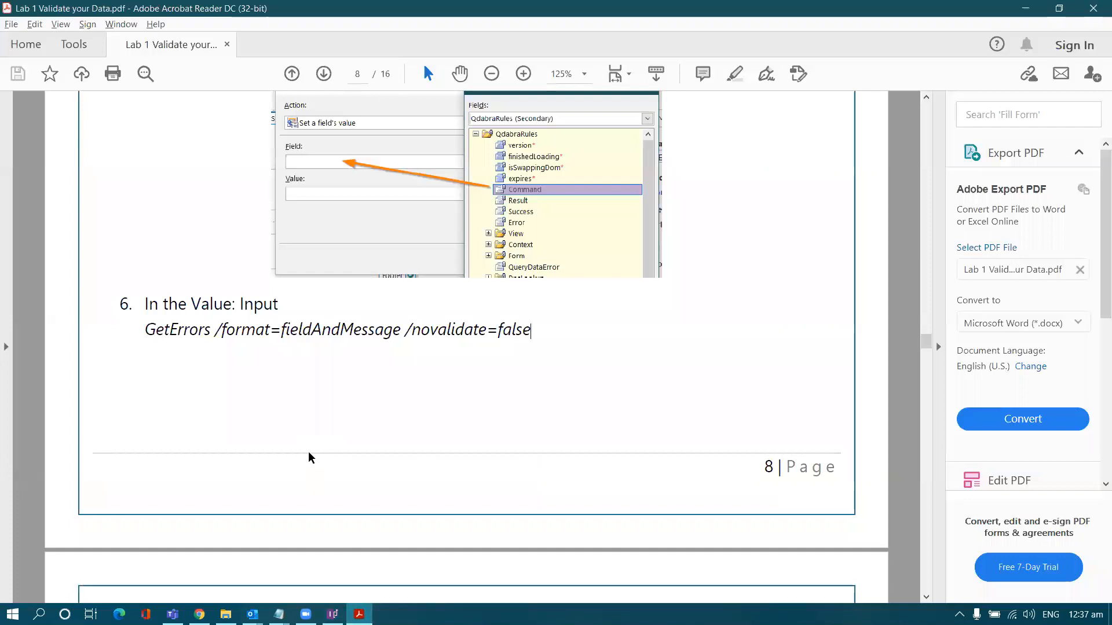
scroll(311, 460, down, 5)
- Copy 'GetErrorCount /novalidate=false' from the guide's step 6 and paste it as Command's value
drag(925, 350, 925, 398)
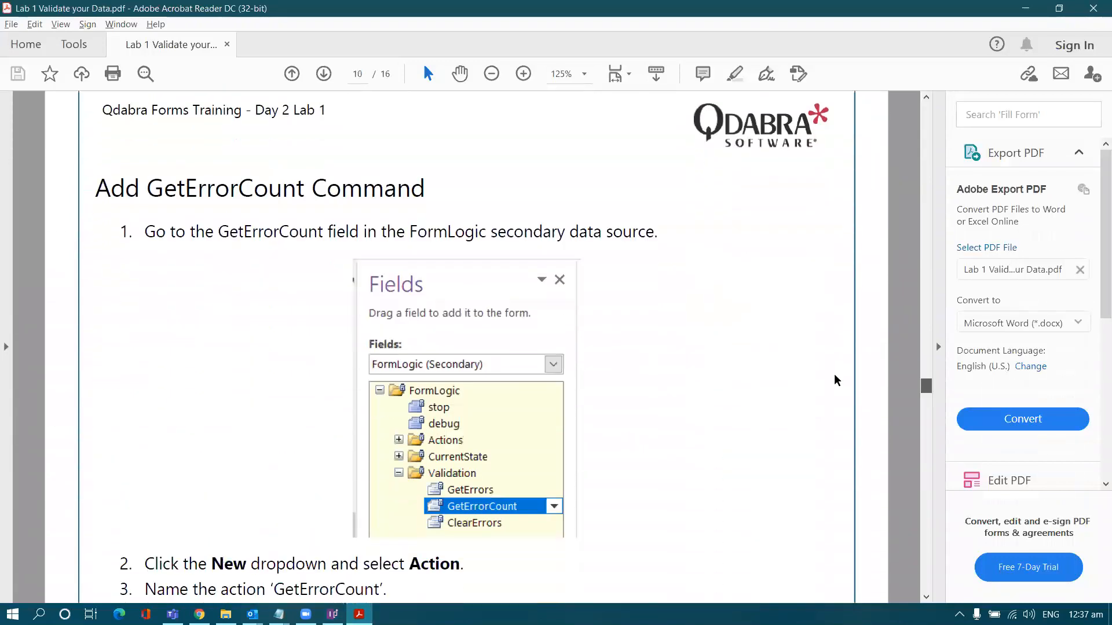
double_click(243, 191)
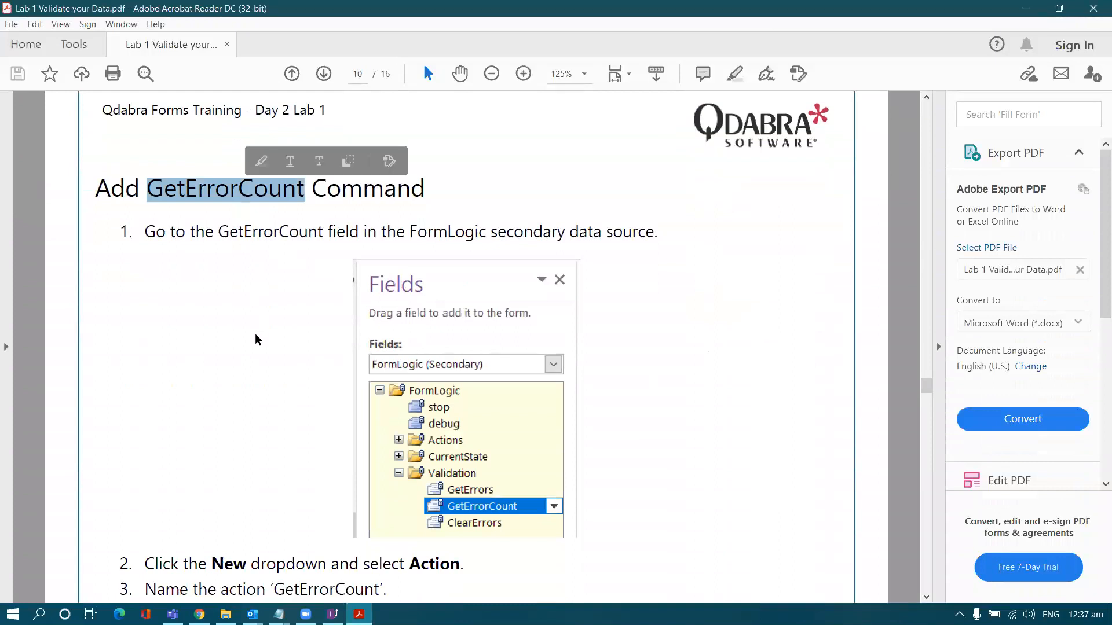
scroll(257, 338, down, 2)
scroll(258, 353, down, 10)
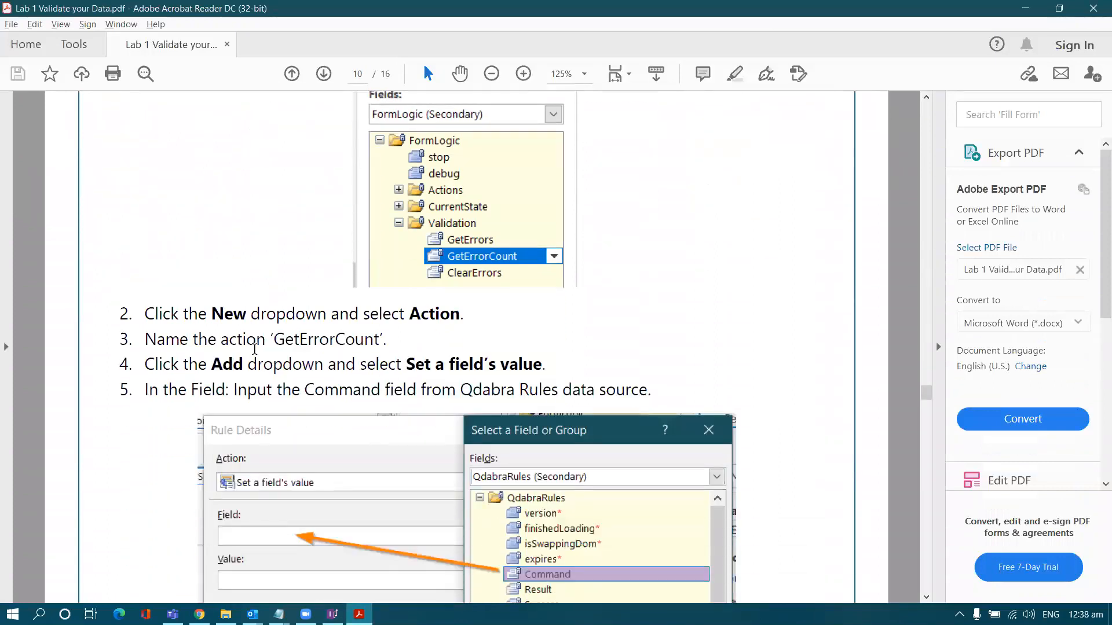
scroll(255, 356, down, 4)
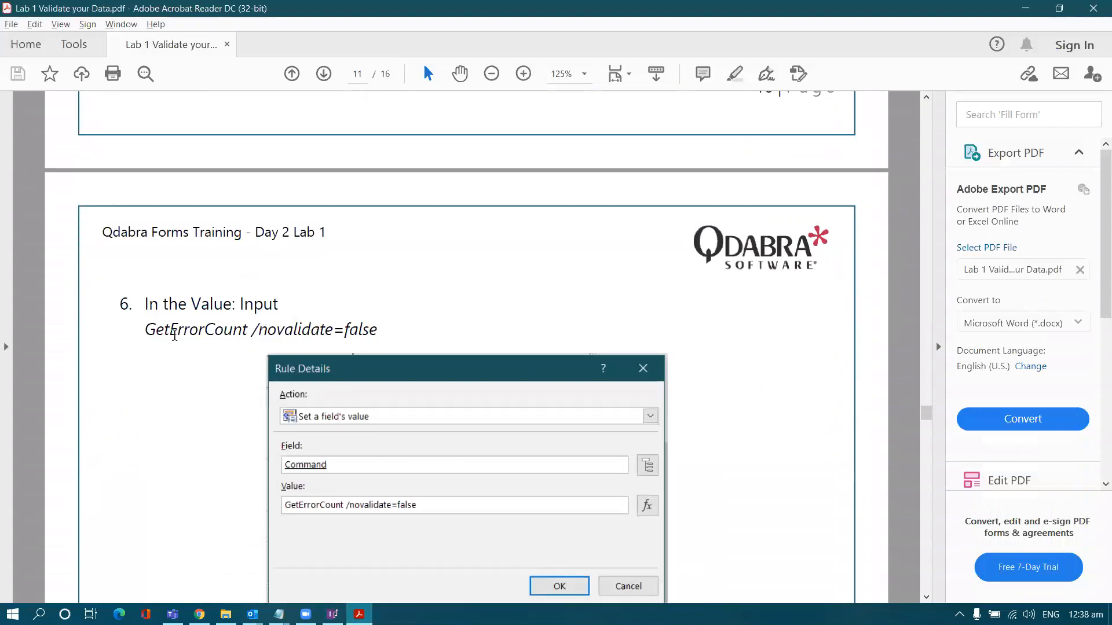
drag(145, 335, 371, 337)
key(ctrl+c)
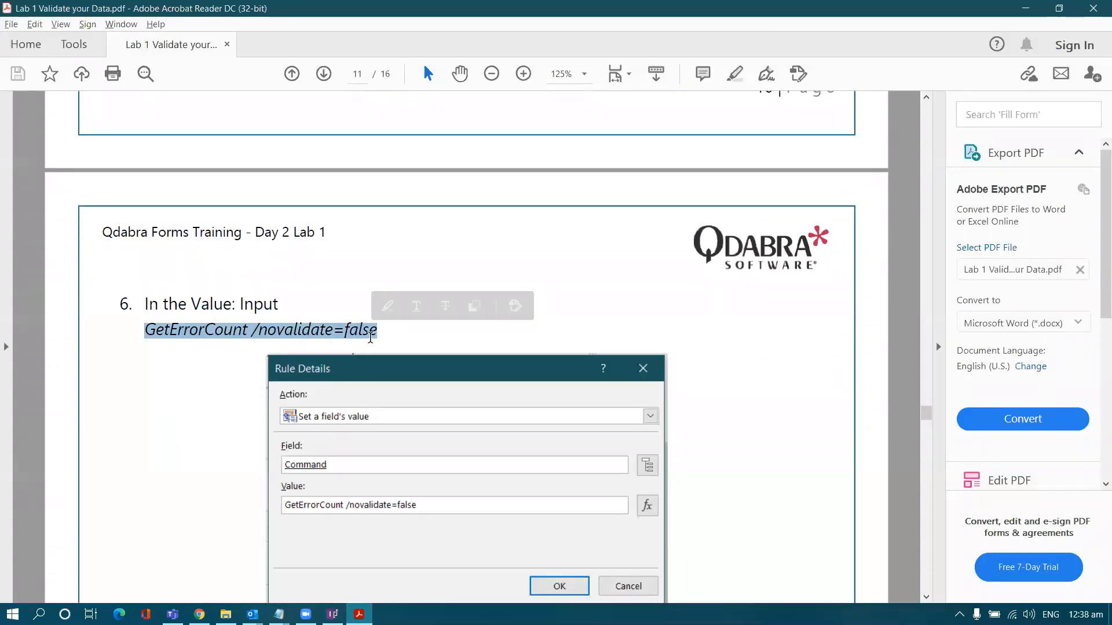
key(alt+Tab)
key(ctrl+v)
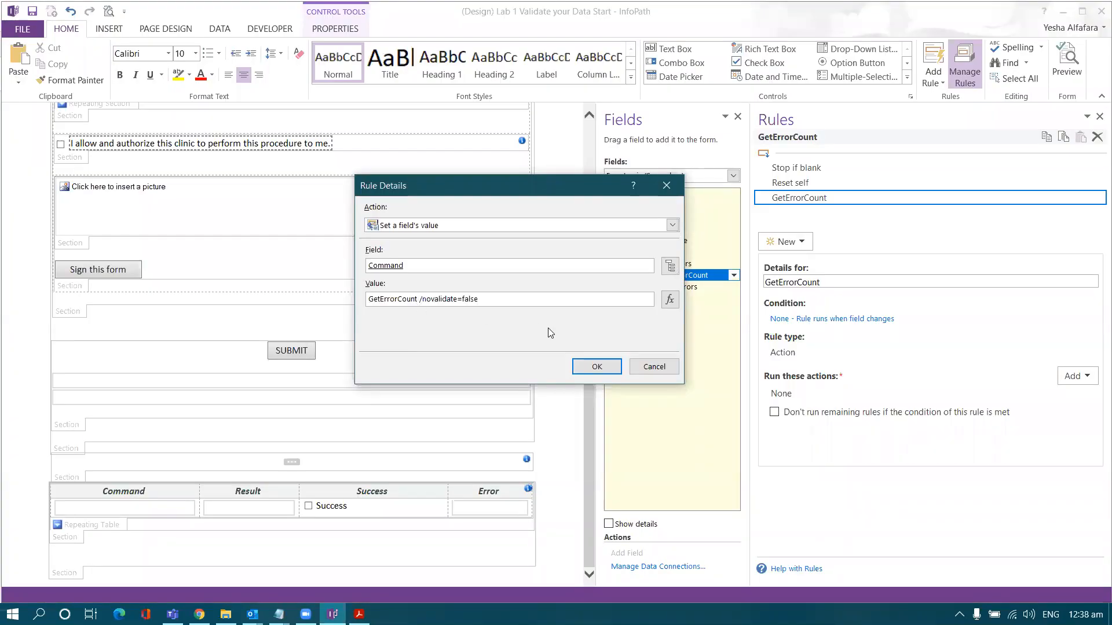
- Check the pasted GetErrorCount /novalidate=false value and confirm the Command action
double_click(407, 299)
double_click(441, 299)
drag(509, 300, 423, 299)
click(596, 367)
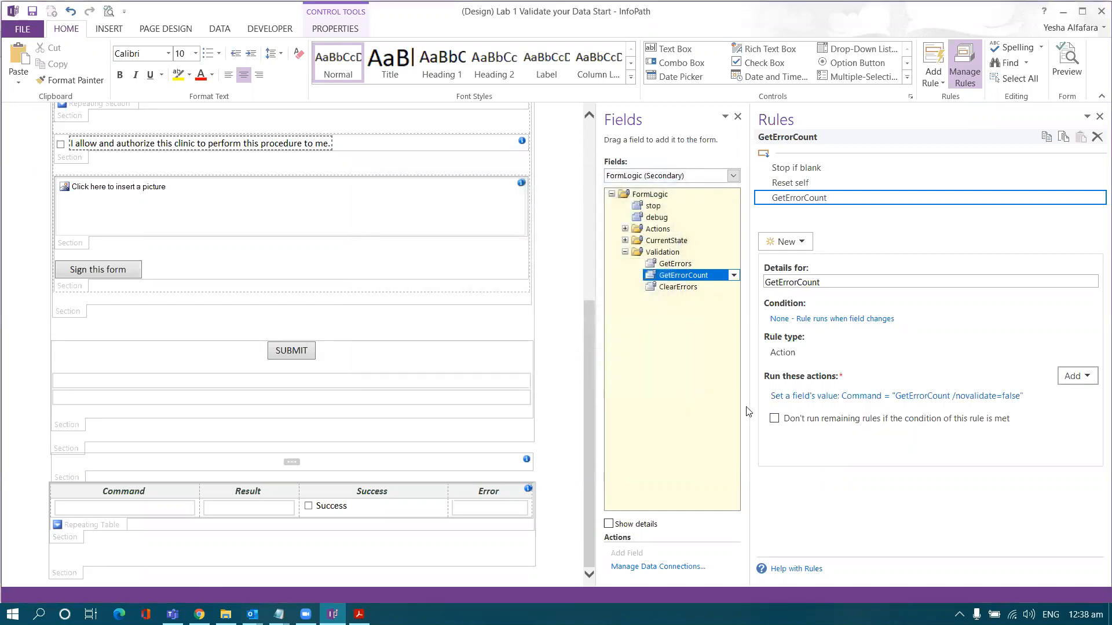
- Add a second Set a field's value action targeting Main > Footer > ErrorCount
click(1078, 378)
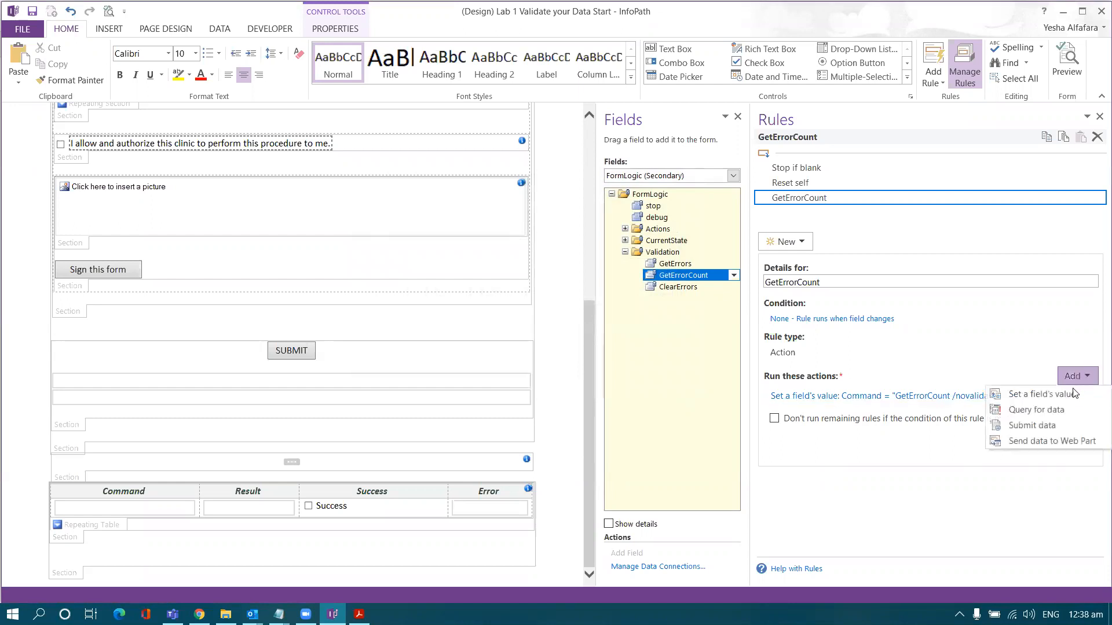
click(1073, 393)
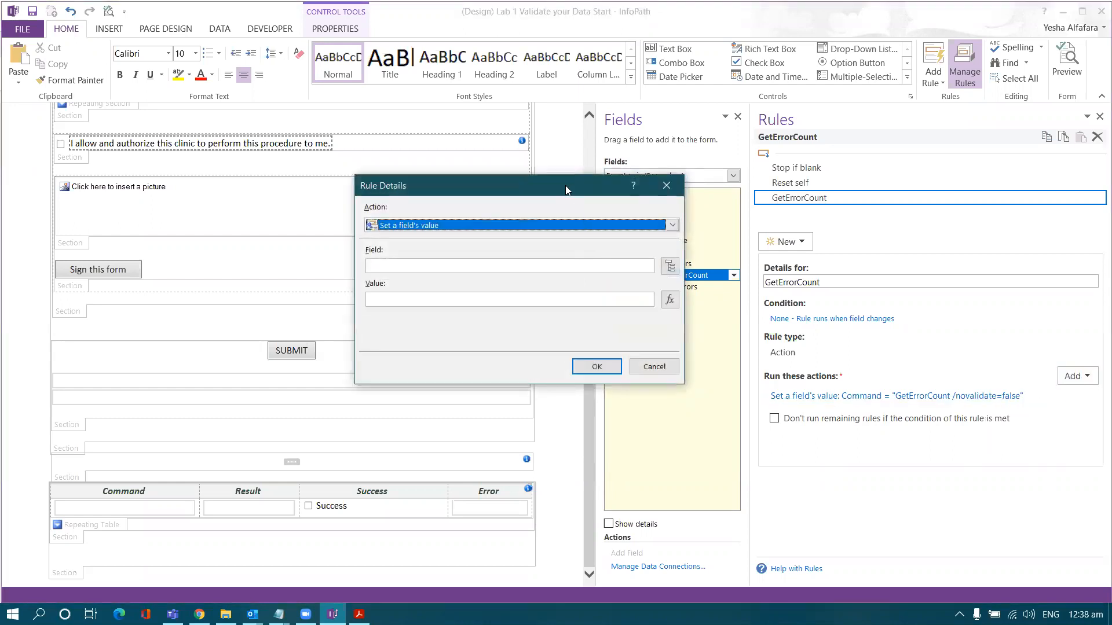
drag(565, 185, 530, 193)
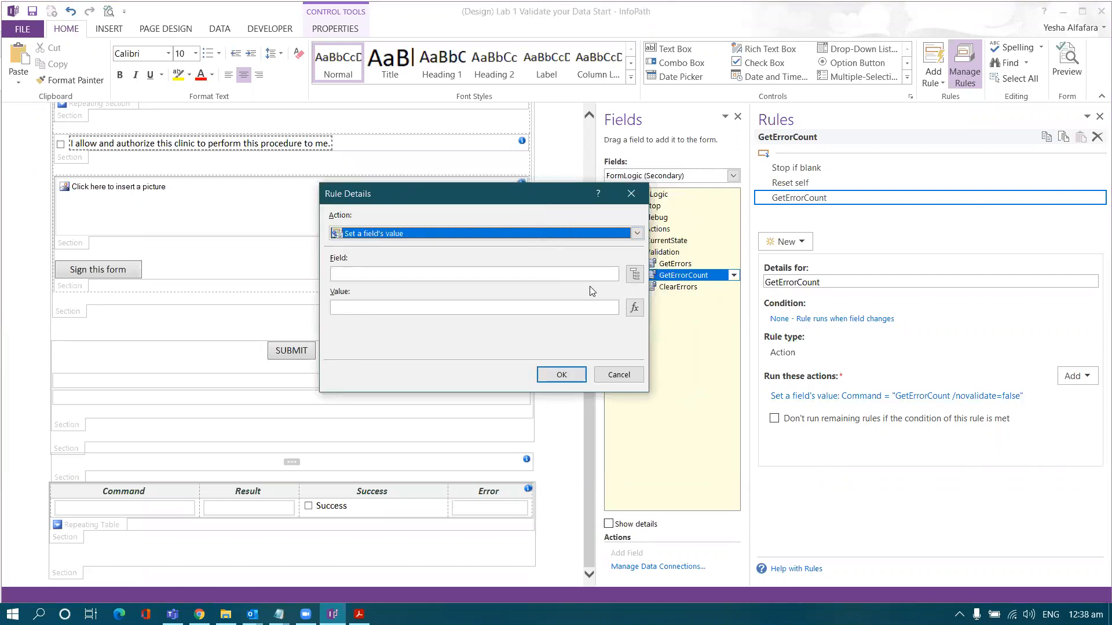
click(634, 274)
drag(460, 170, 542, 193)
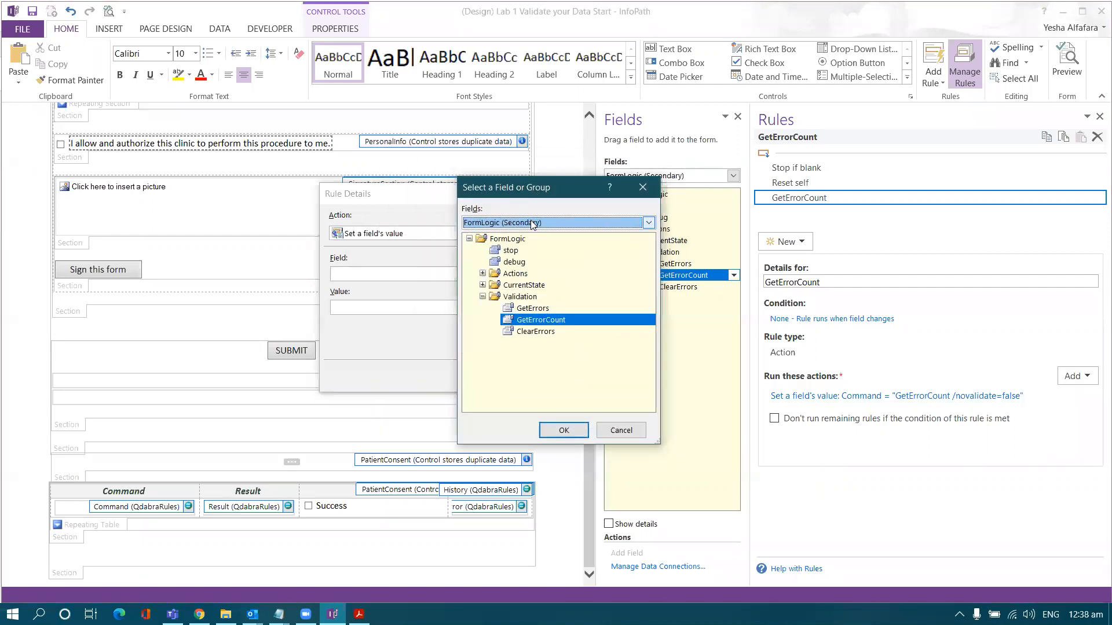
click(530, 220)
click(530, 235)
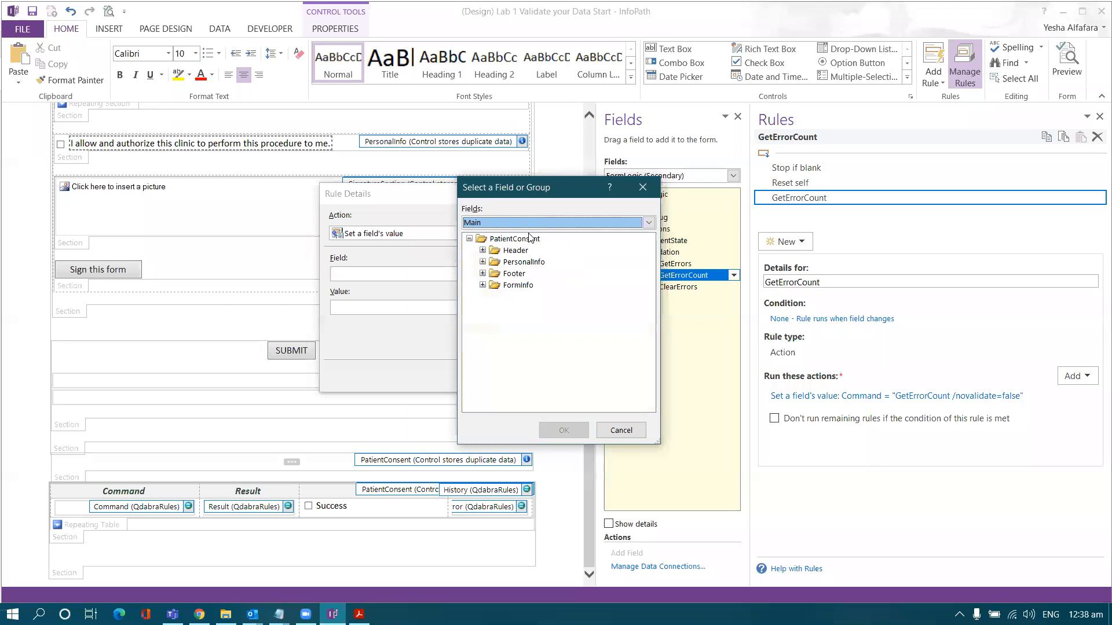
click(499, 276)
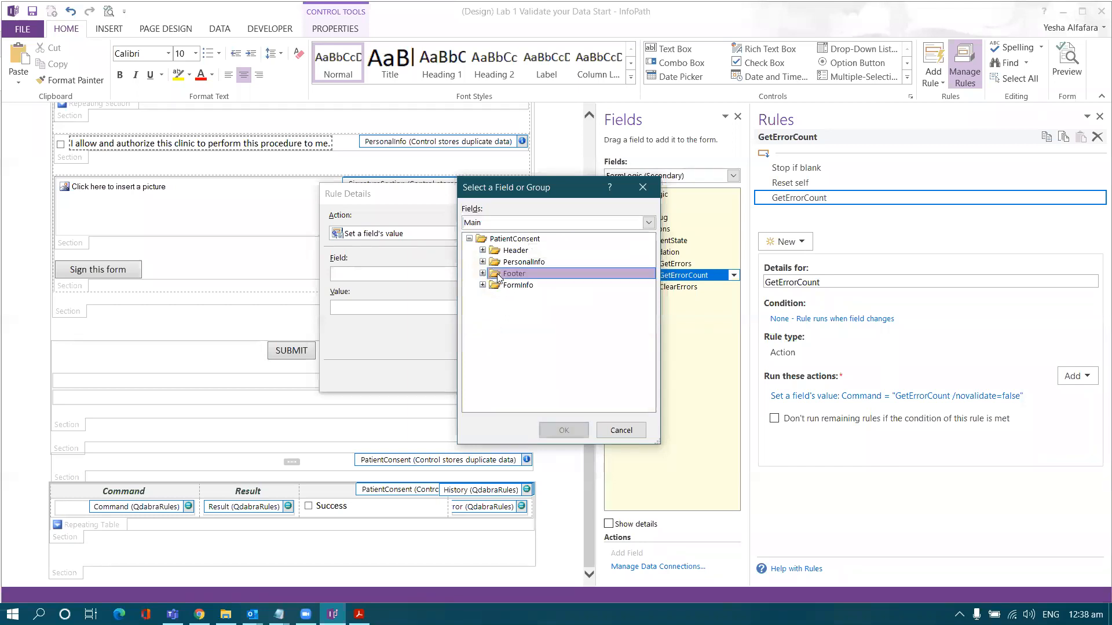
click(482, 273)
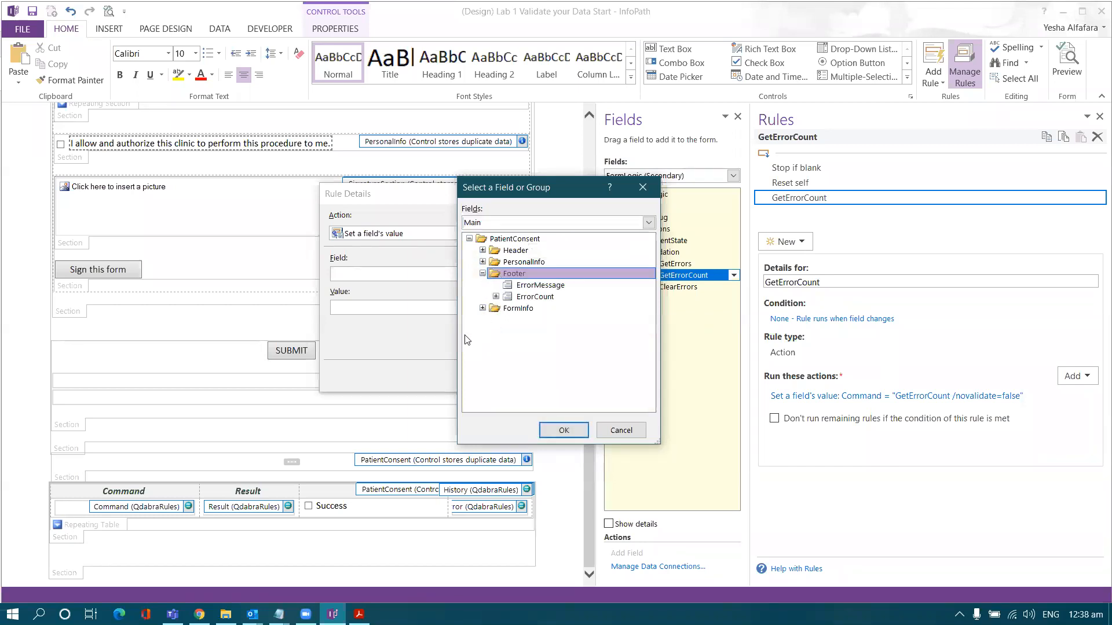
double_click(525, 297)
- Set ErrorCount's value to the QdabraRules Result field and confirm the action
click(515, 313)
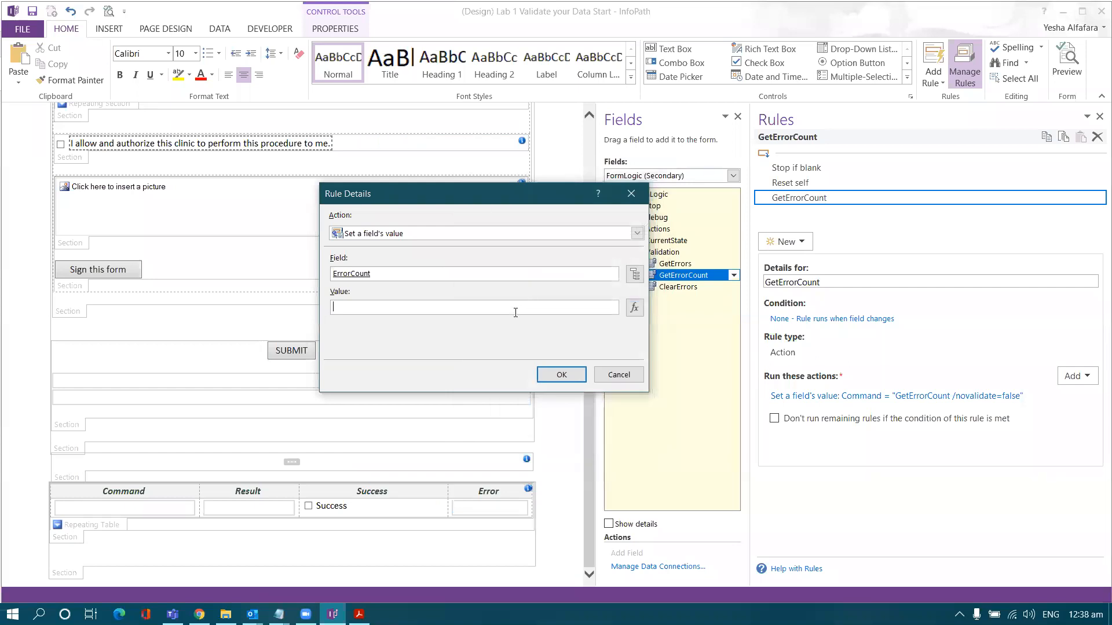
click(634, 309)
click(335, 347)
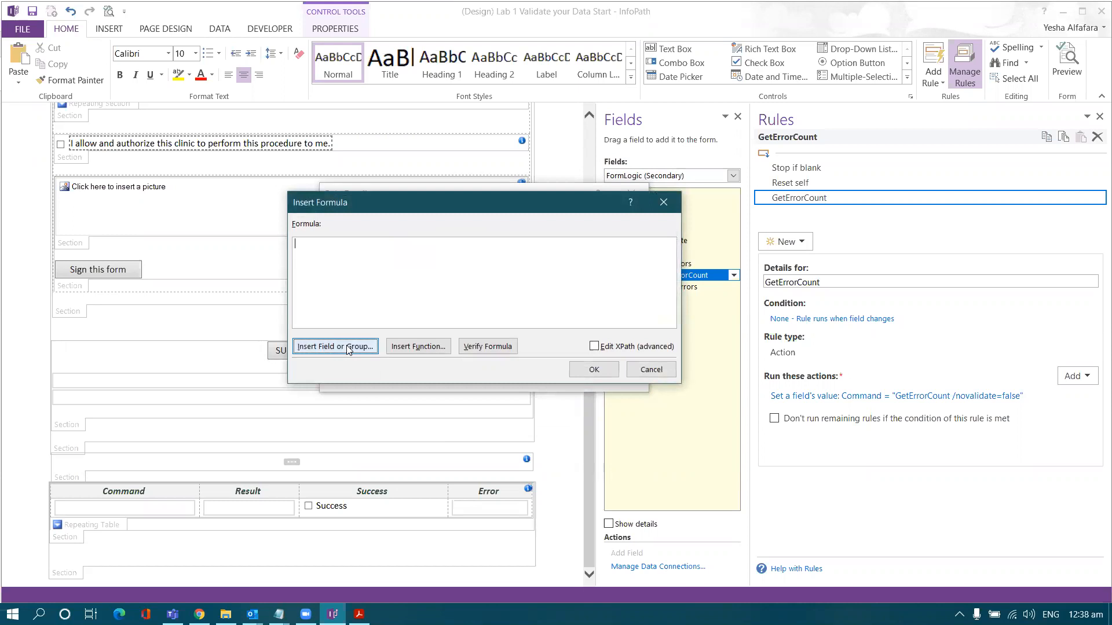
drag(455, 166, 516, 193)
click(634, 226)
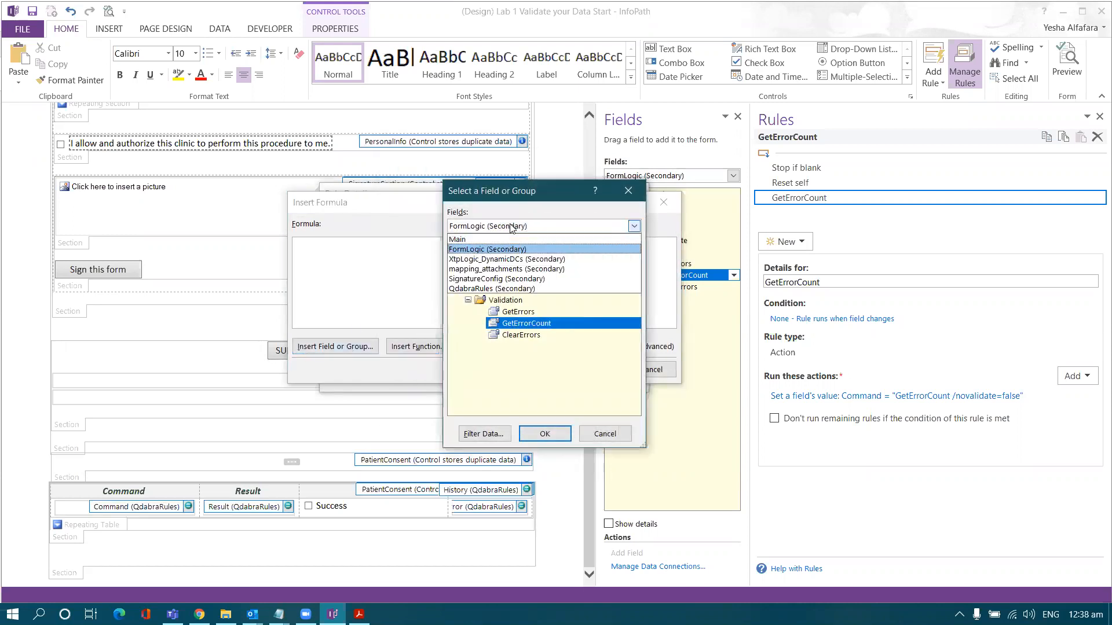
click(494, 293)
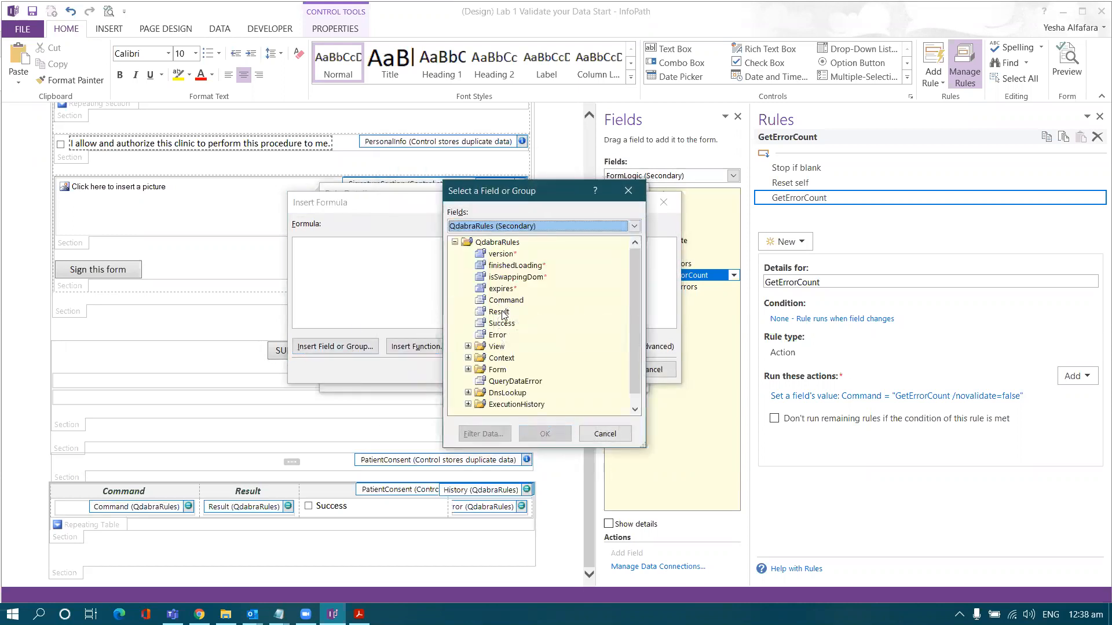
double_click(499, 313)
click(576, 369)
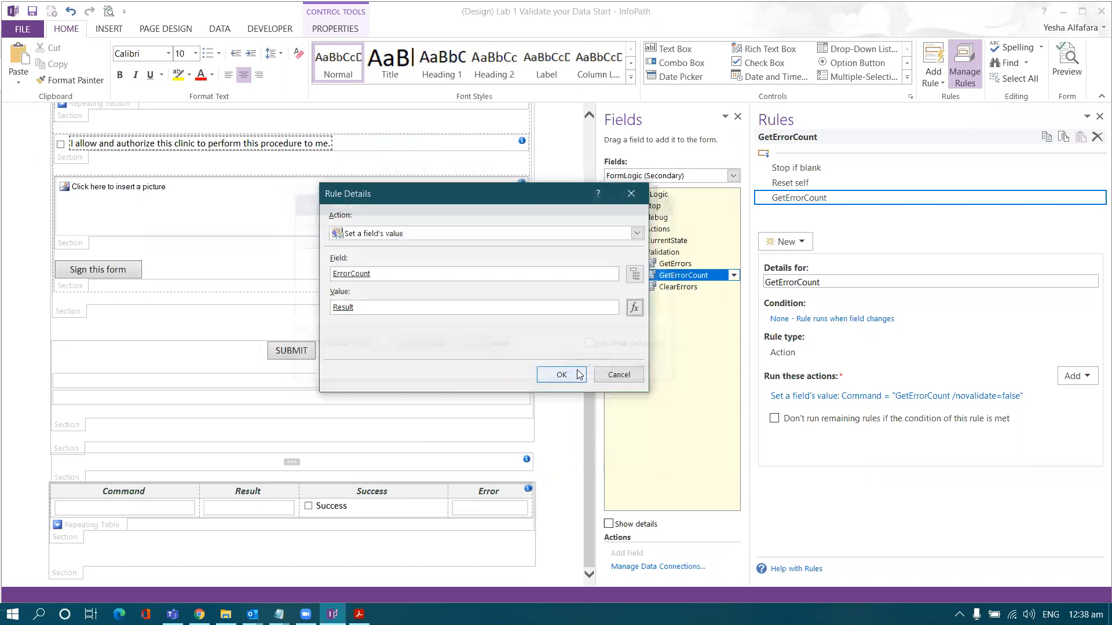
click(572, 374)
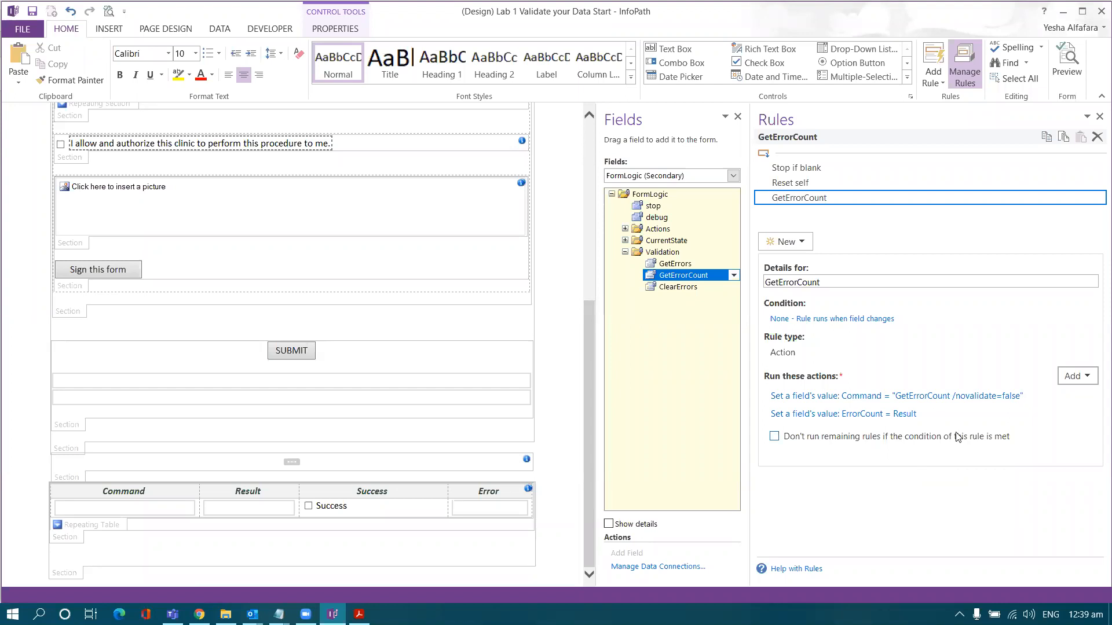
- Add another set-field action targeting Main > Footer > ErrorCount's message attribute, then switch to the lab PDF
click(1076, 376)
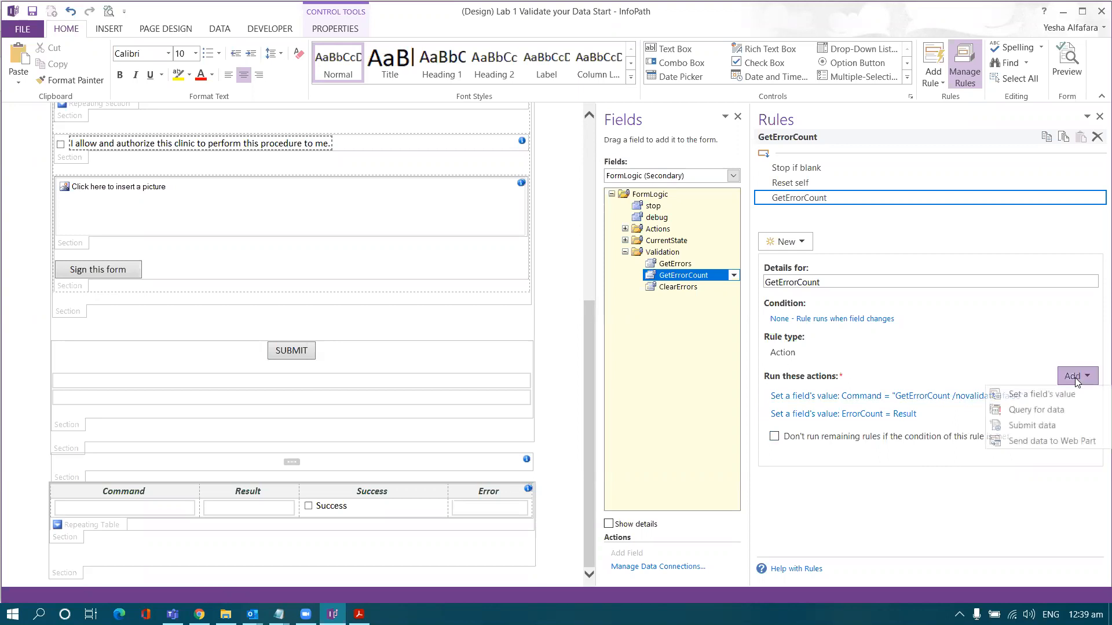
click(1036, 394)
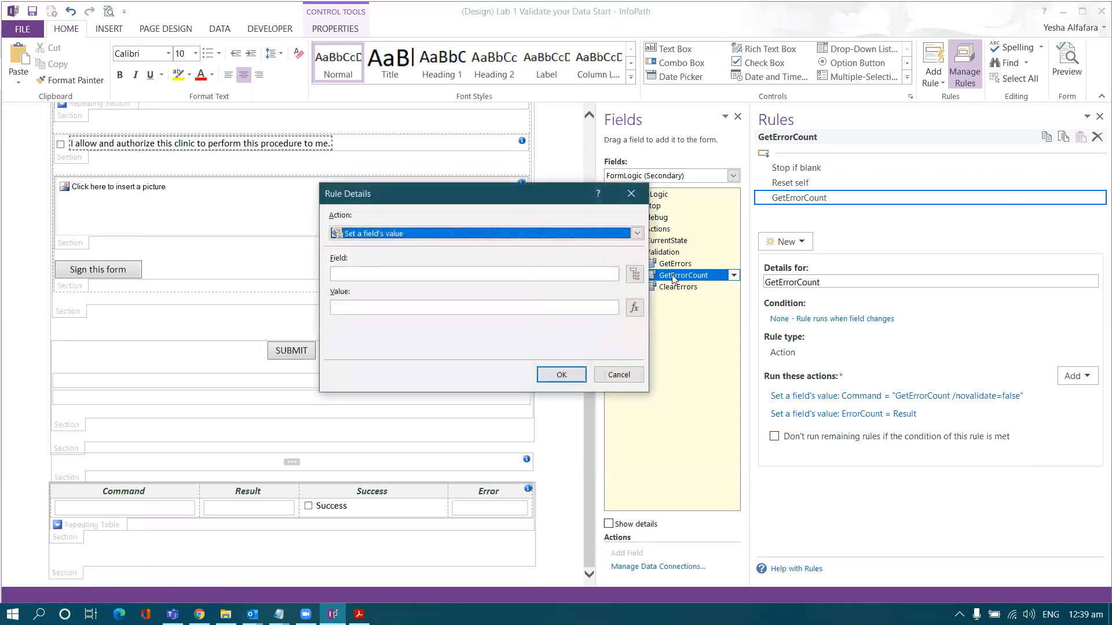
click(636, 275)
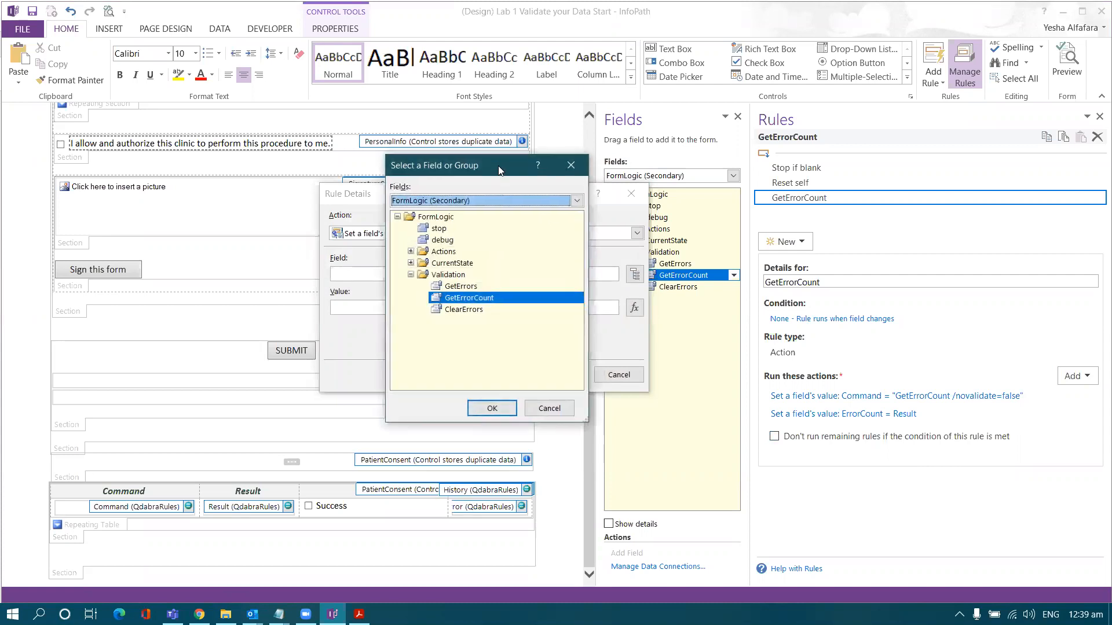
drag(498, 166, 605, 188)
click(604, 219)
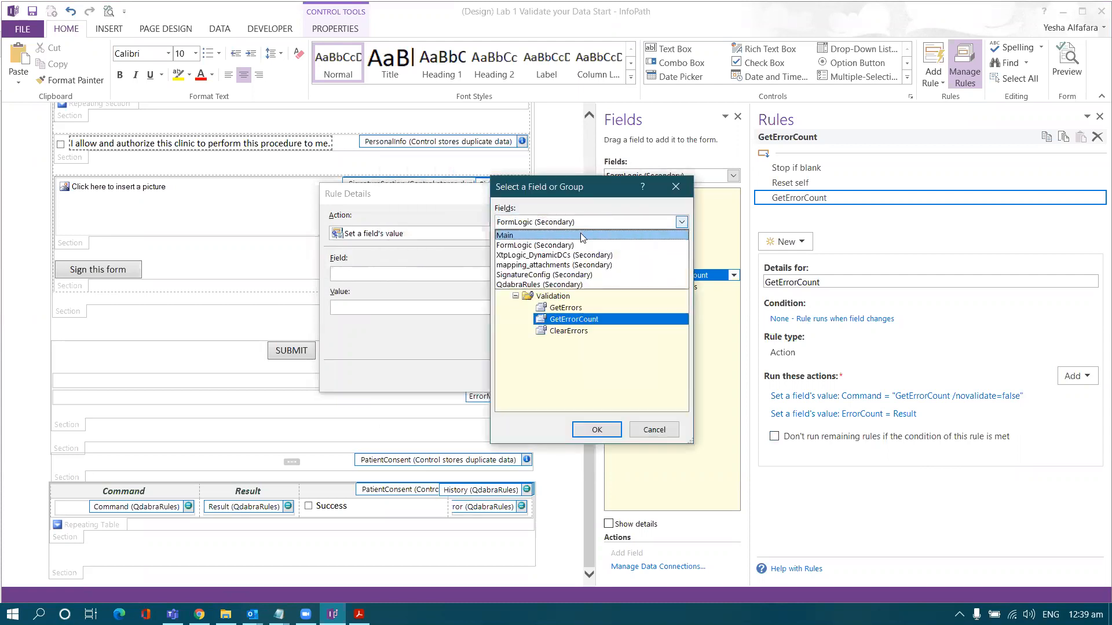
click(585, 235)
click(516, 272)
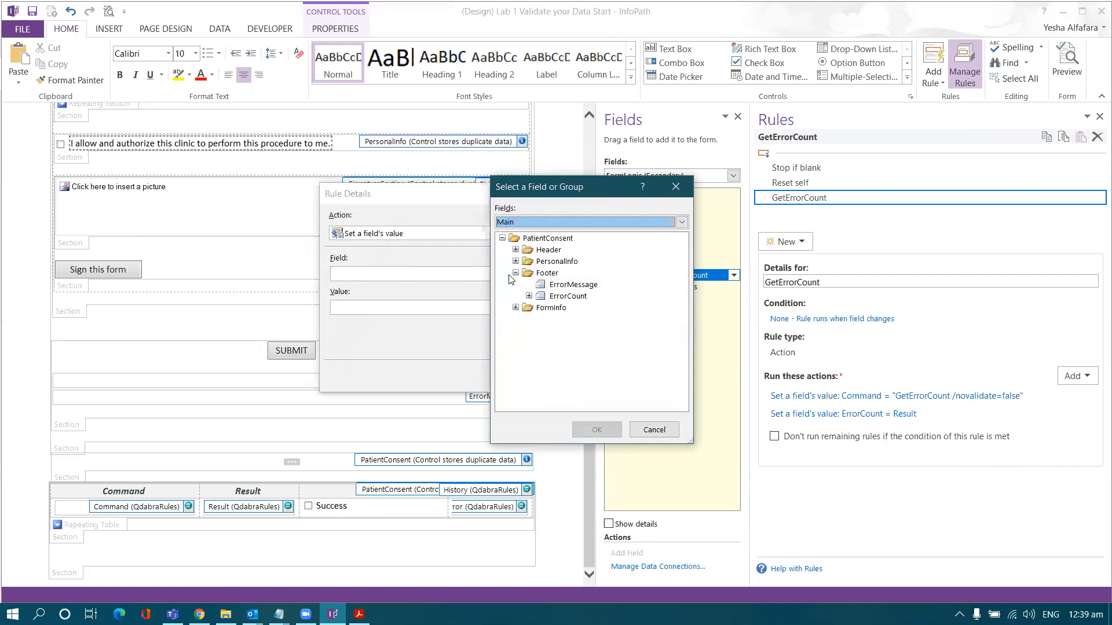
click(528, 297)
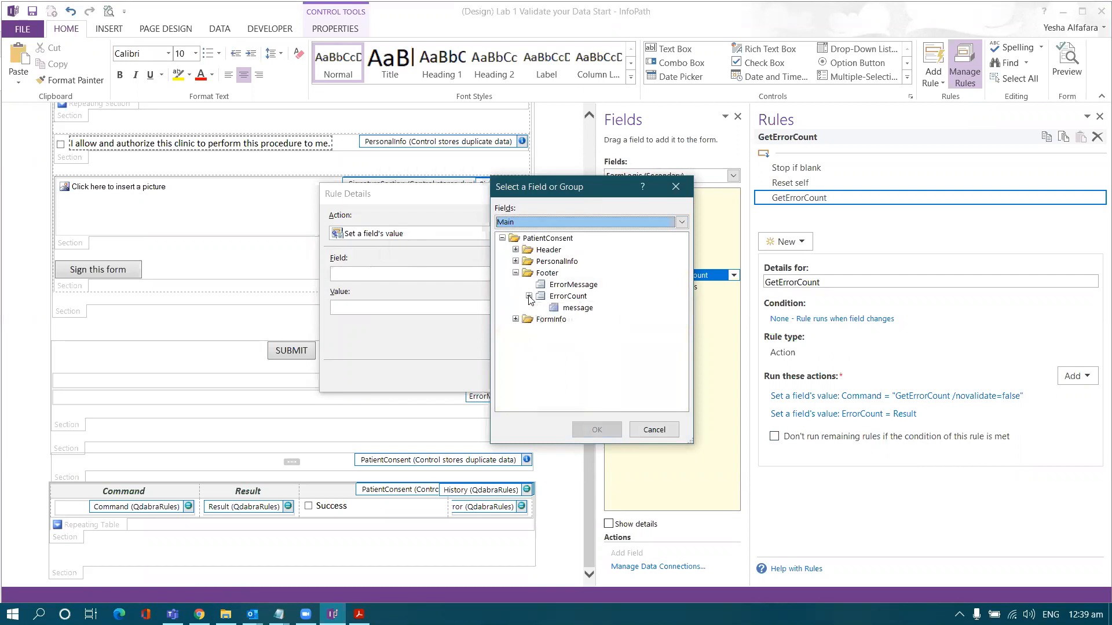
double_click(579, 308)
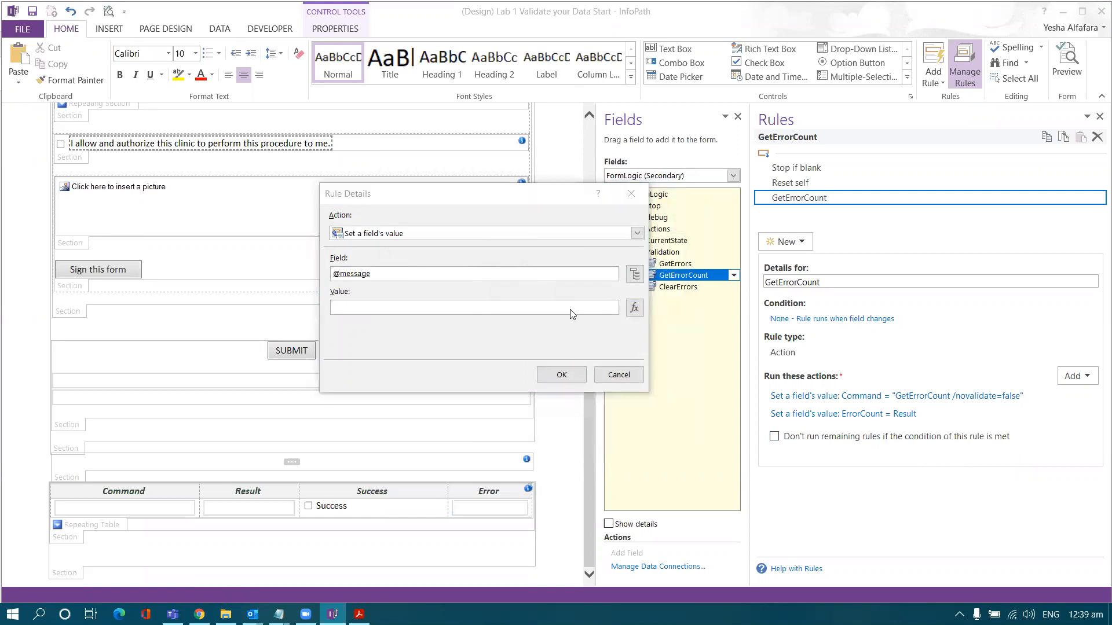
key(alt+Tab)
scroll(568, 311, down, 10)
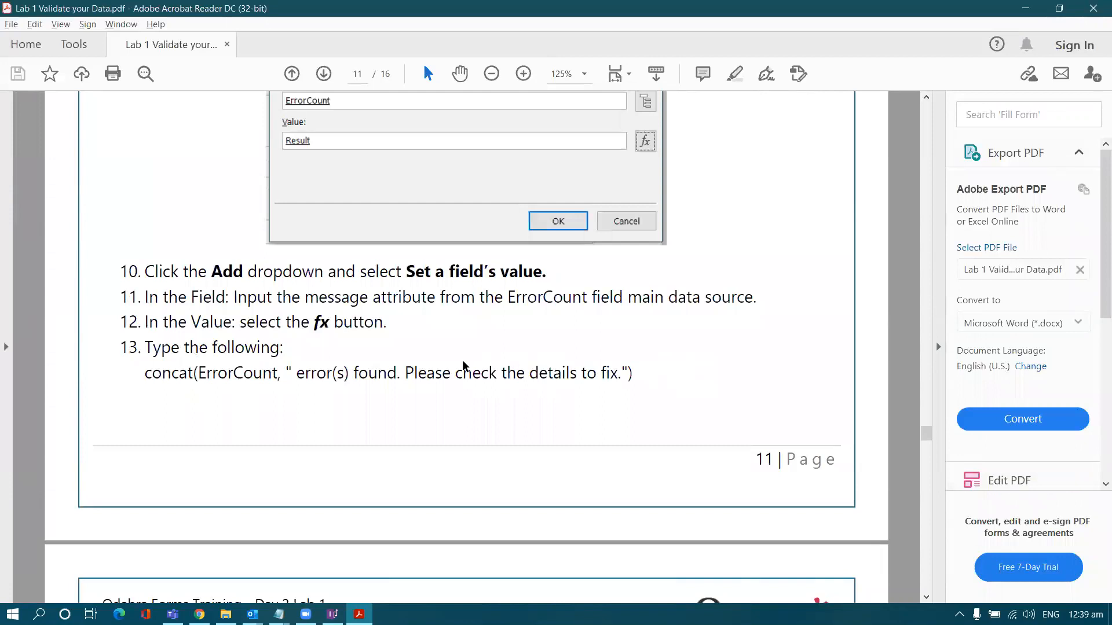
- Copy the concat(...) error-count formula from step 13 and return to InfoPath
drag(640, 376, 143, 374)
key(ctrl+c)
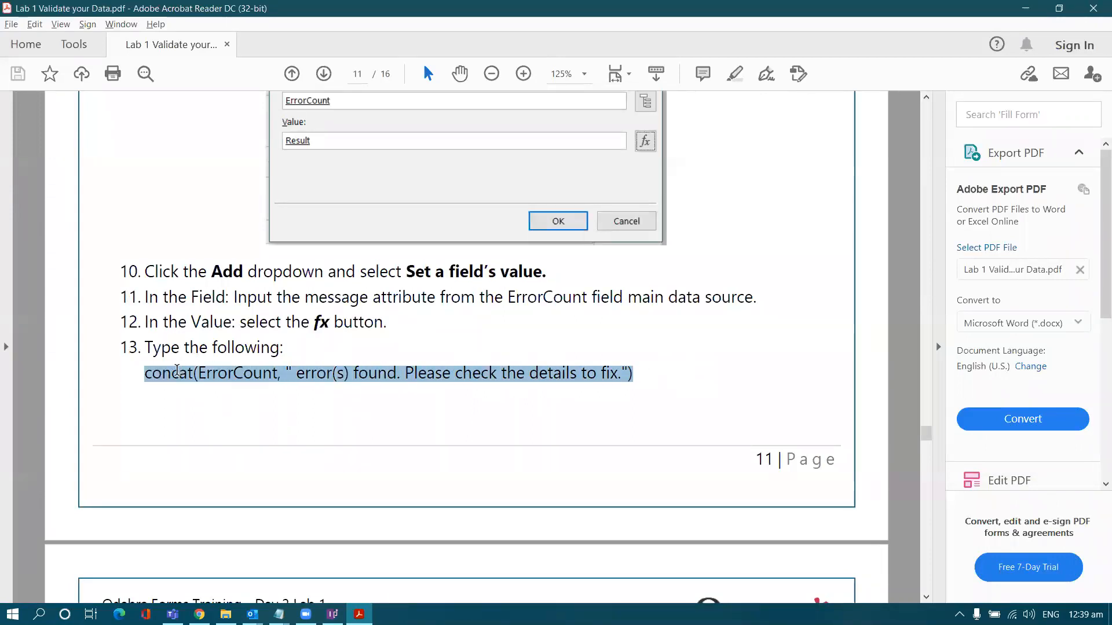
click(356, 379)
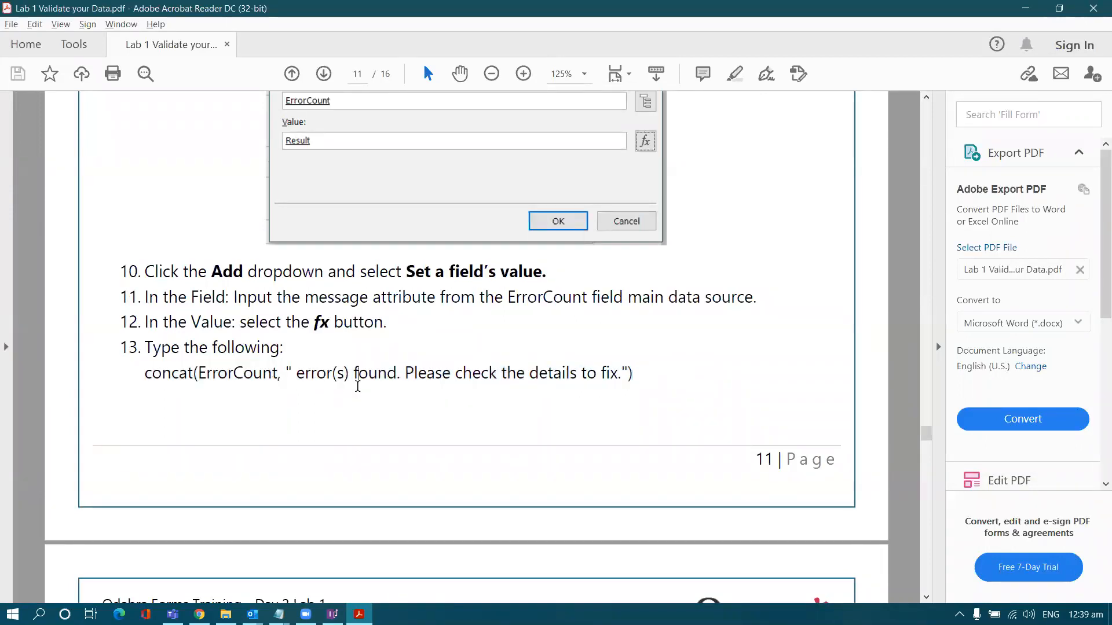
key(alt+Tab)
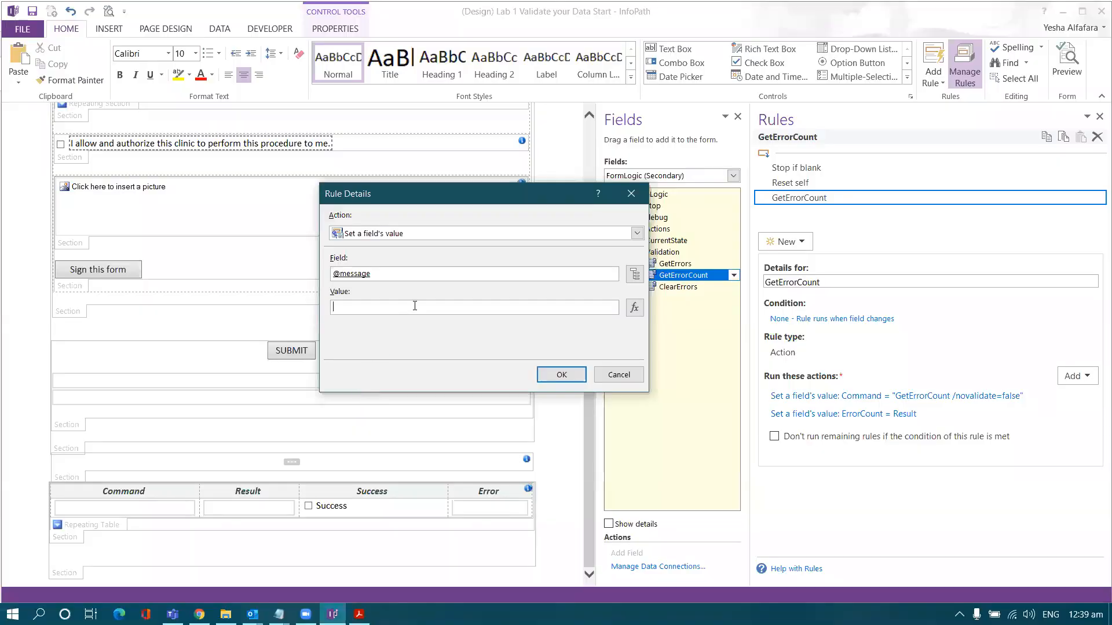
- Paste the concat formula into the value's formula editor and select its ErrorCount name
click(635, 309)
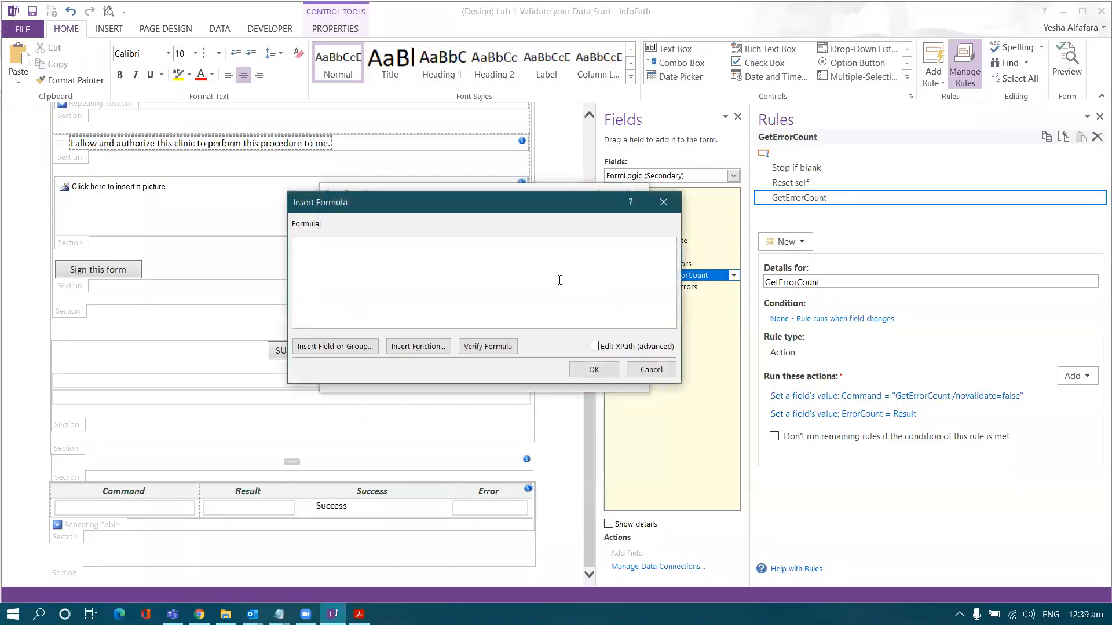
key(ctrl+v)
key(ctrl+a)
click(446, 278)
double_click(331, 243)
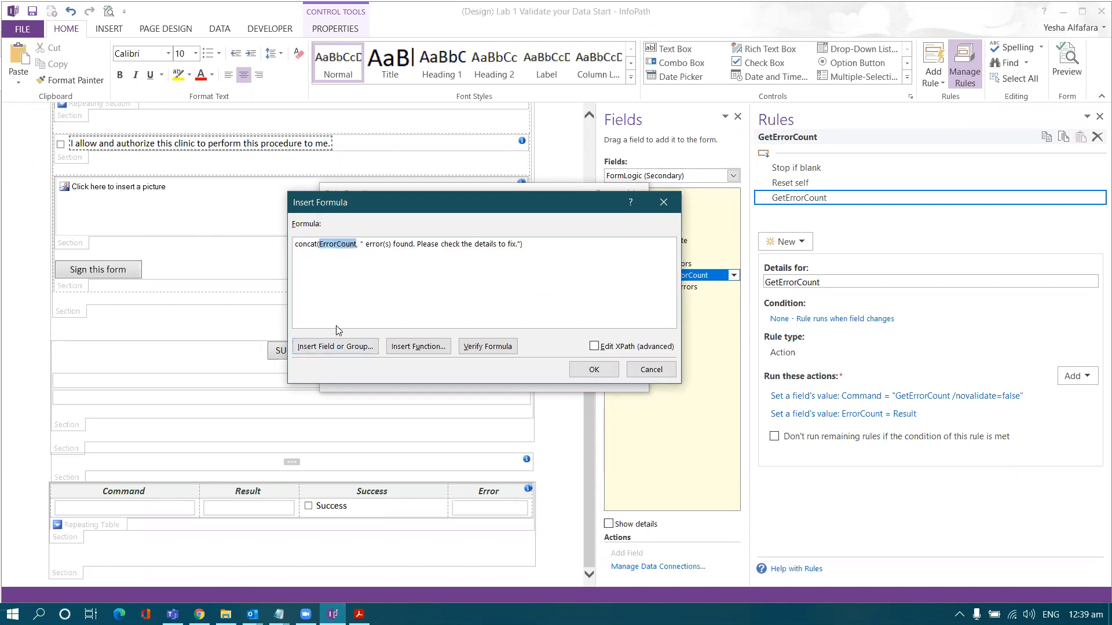
click(333, 346)
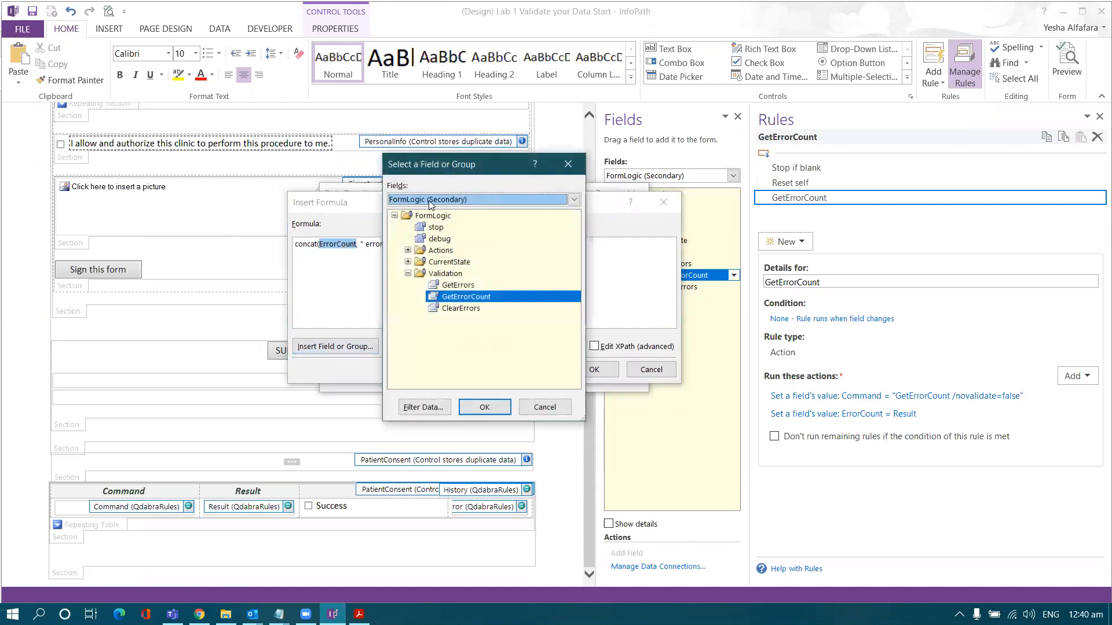
drag(462, 169, 591, 196)
click(582, 227)
click(577, 244)
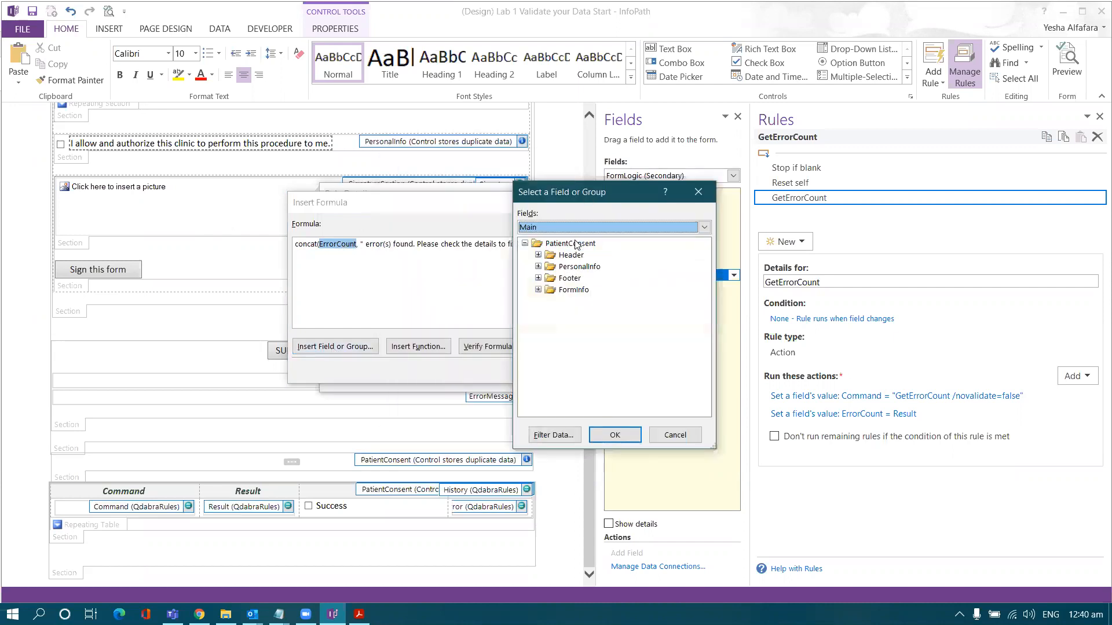
click(538, 278)
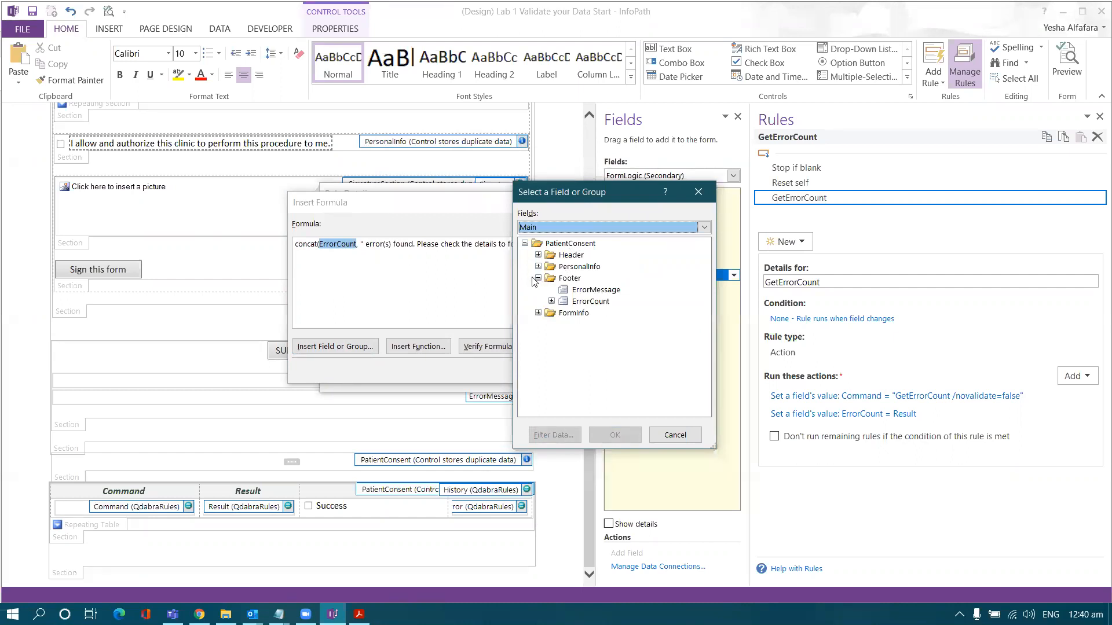
double_click(574, 302)
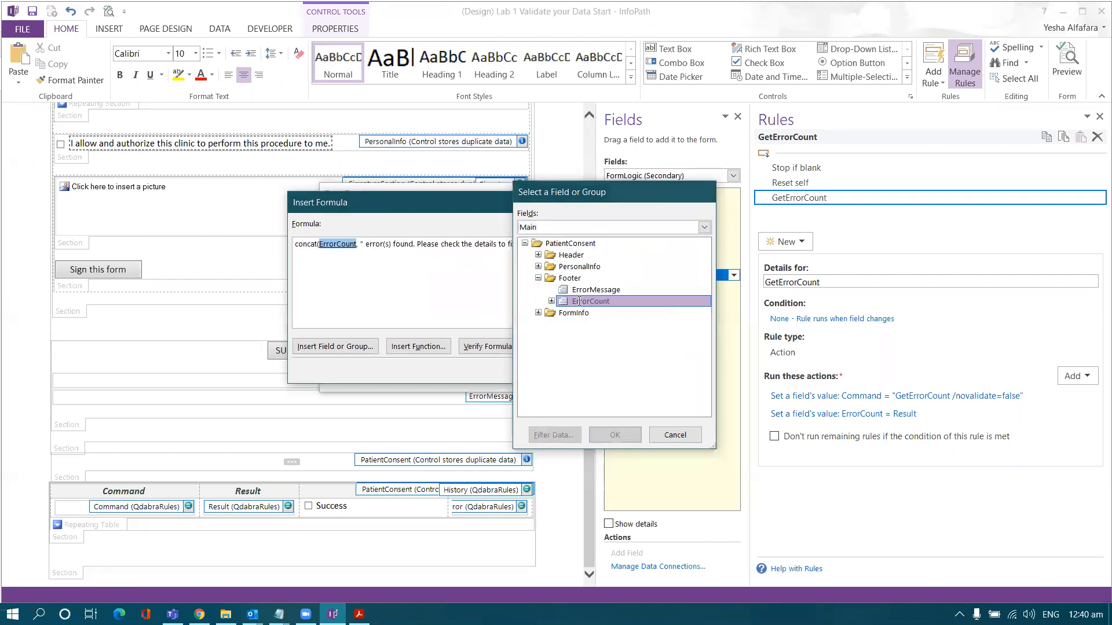
click(422, 246)
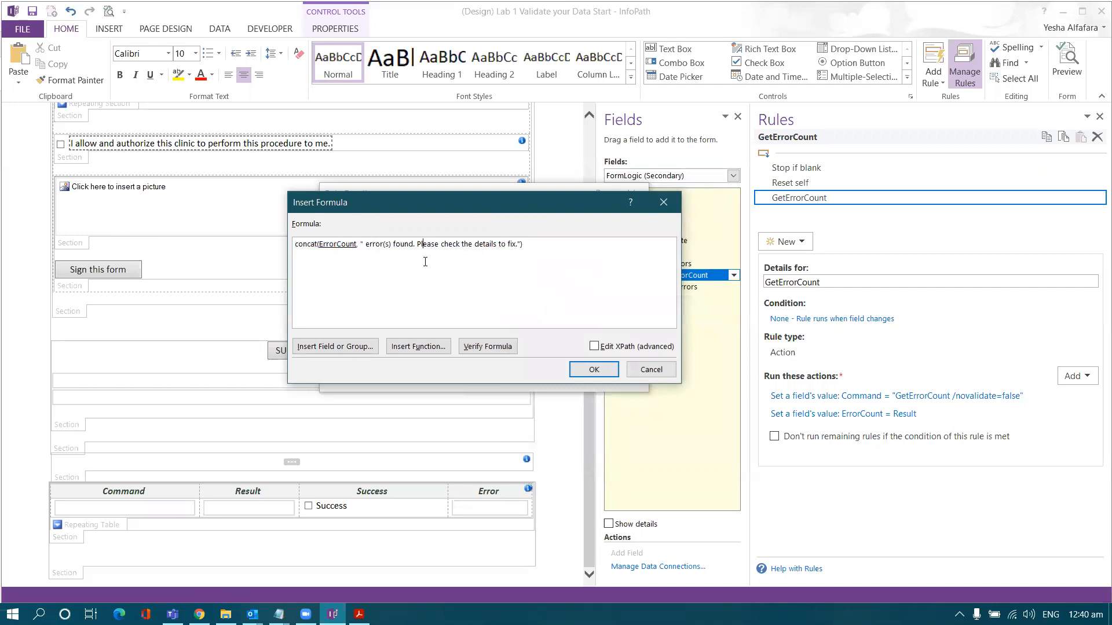
click(347, 244)
click(421, 272)
drag(563, 273, 169, 243)
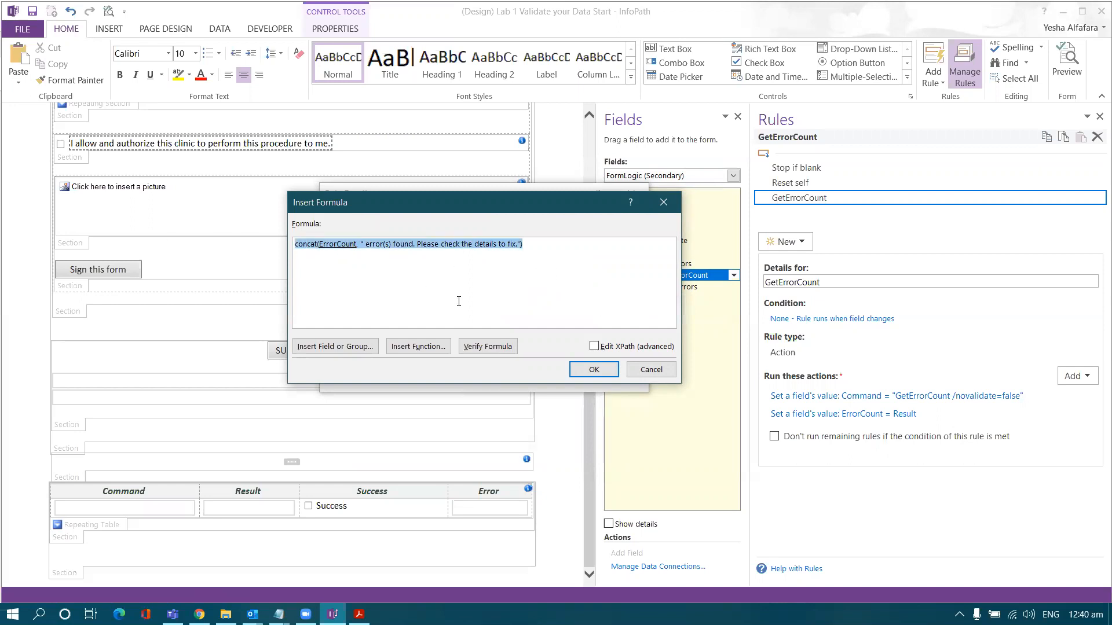
click(575, 374)
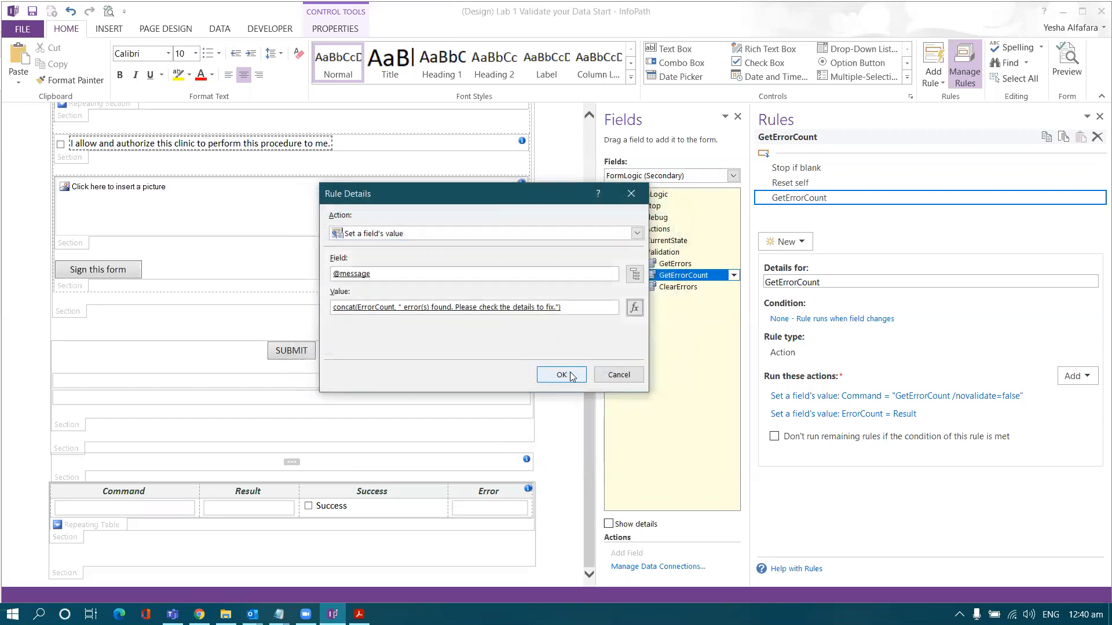
click(571, 376)
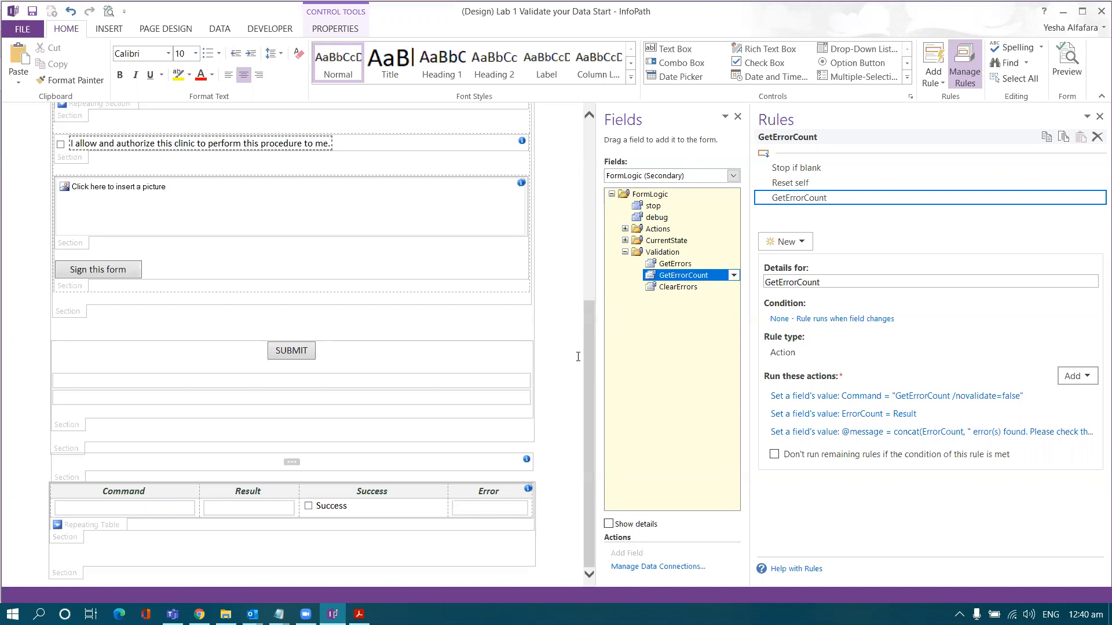
- Select the SUBMIT button to list its five rules and start a new rule
click(295, 358)
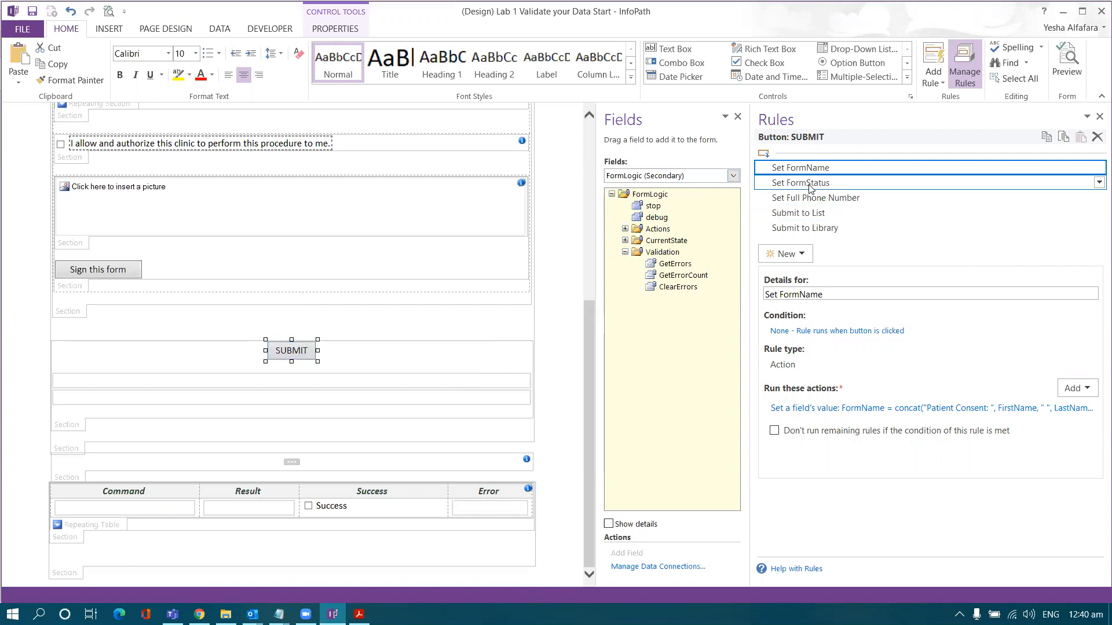
click(803, 253)
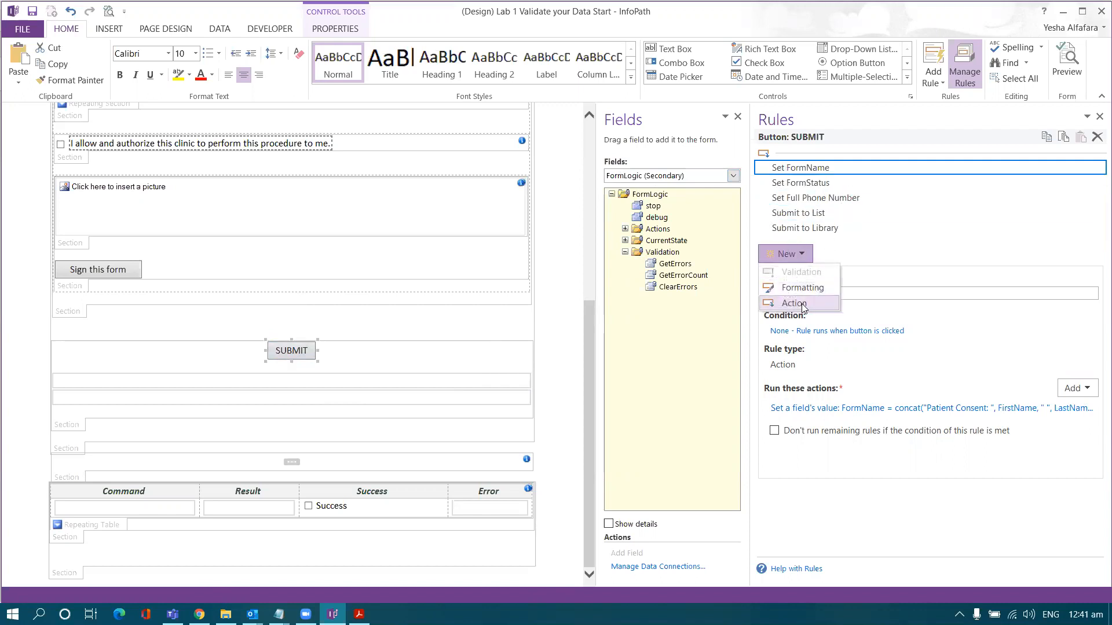
- Add an action rule, move it above Set FormName, and rename it 'Run Validation'
click(802, 305)
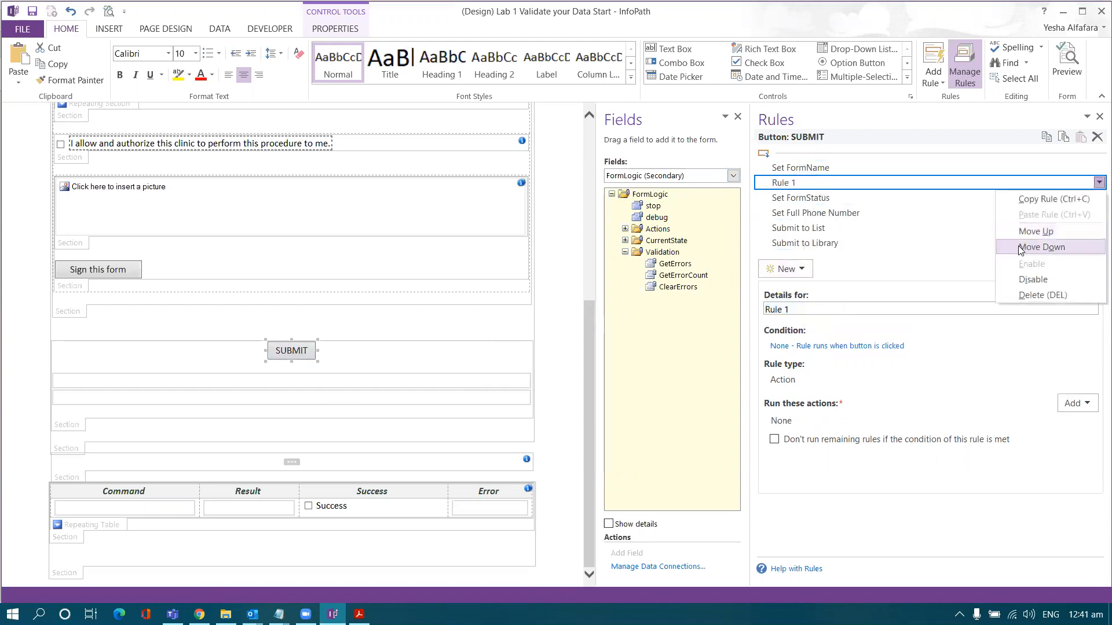
click(1036, 231)
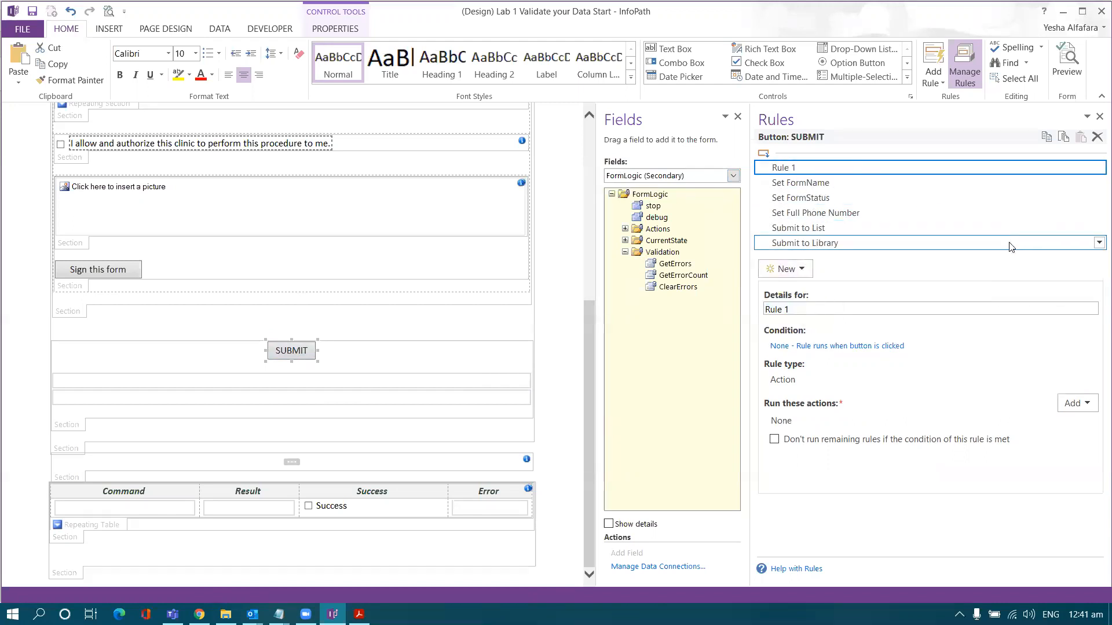
drag(904, 310, 642, 284)
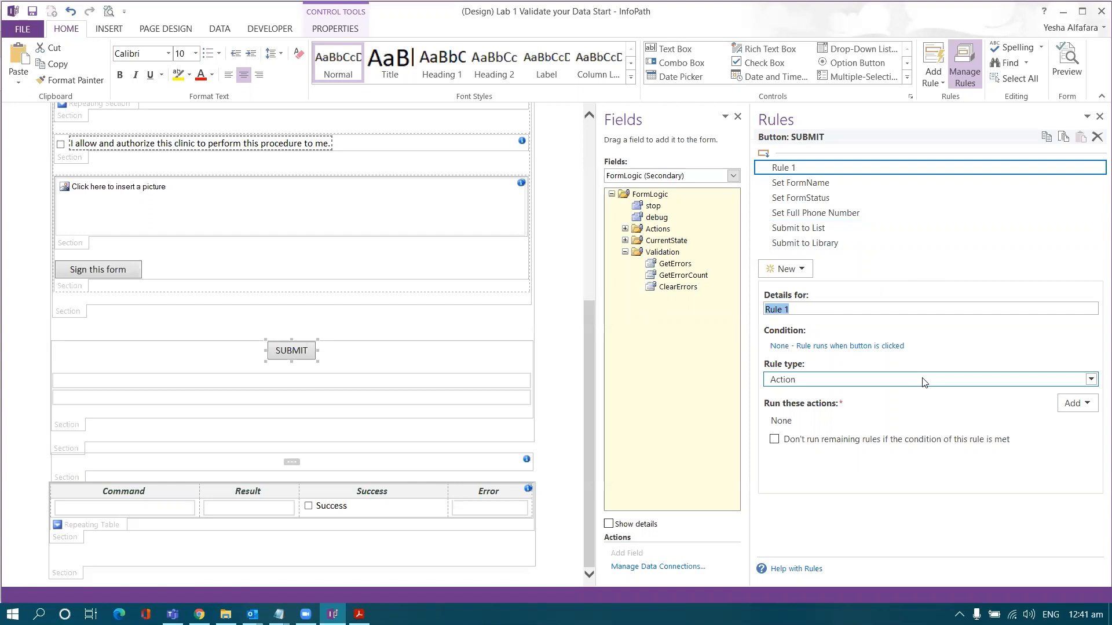
text(Run)
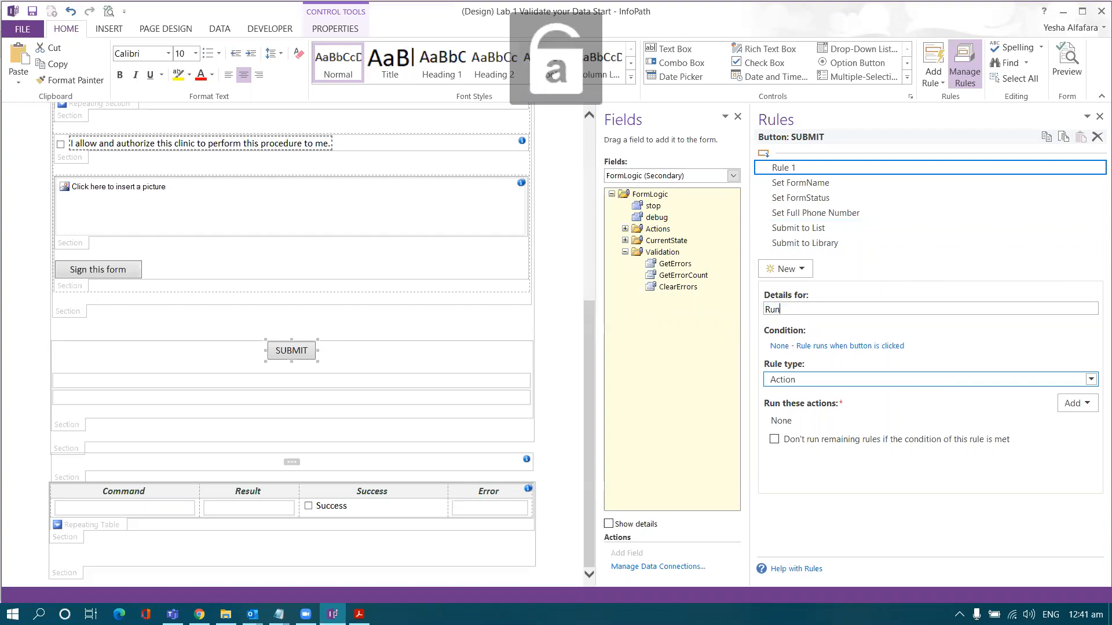
text( Validation)
click(901, 197)
click(905, 167)
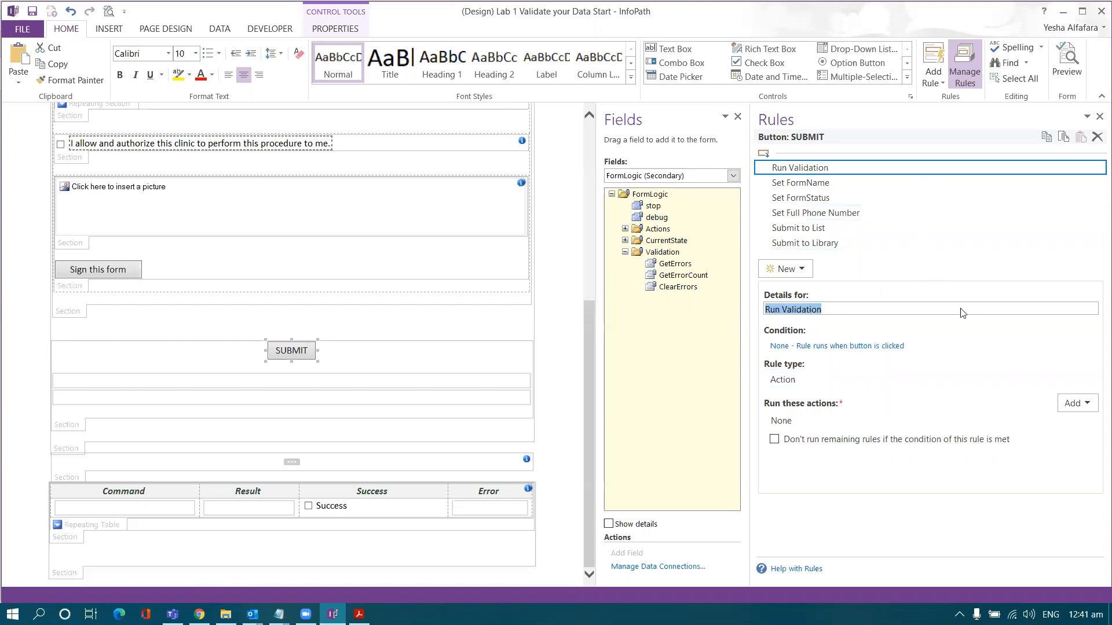
click(1070, 405)
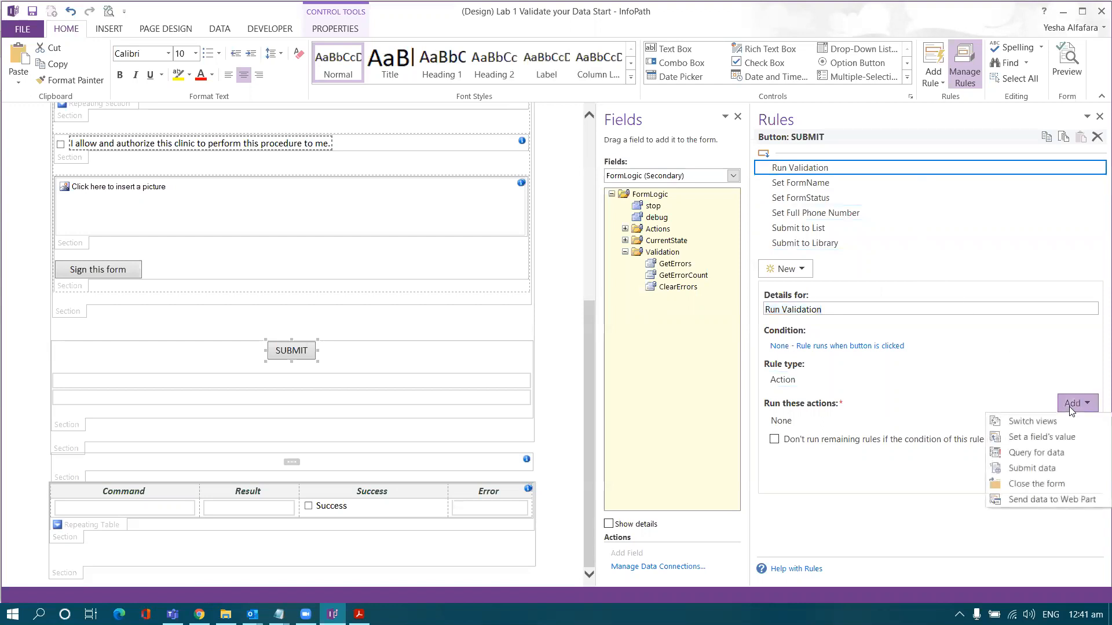
- Add an action setting FormLogic > Validation > GetErrors to 'go'
click(1042, 437)
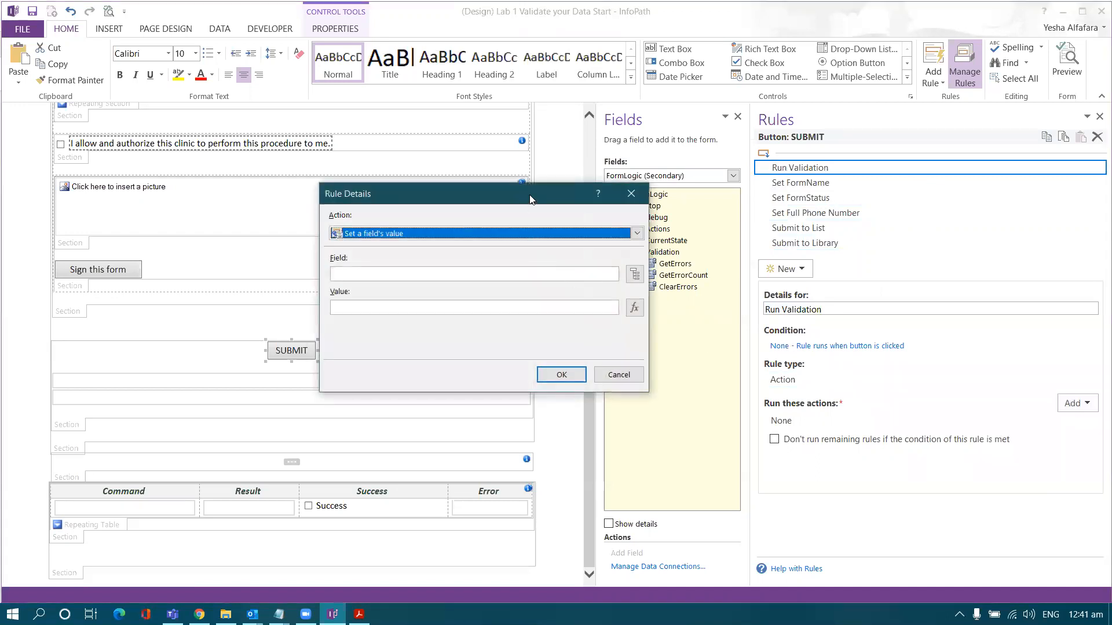
drag(526, 199, 501, 200)
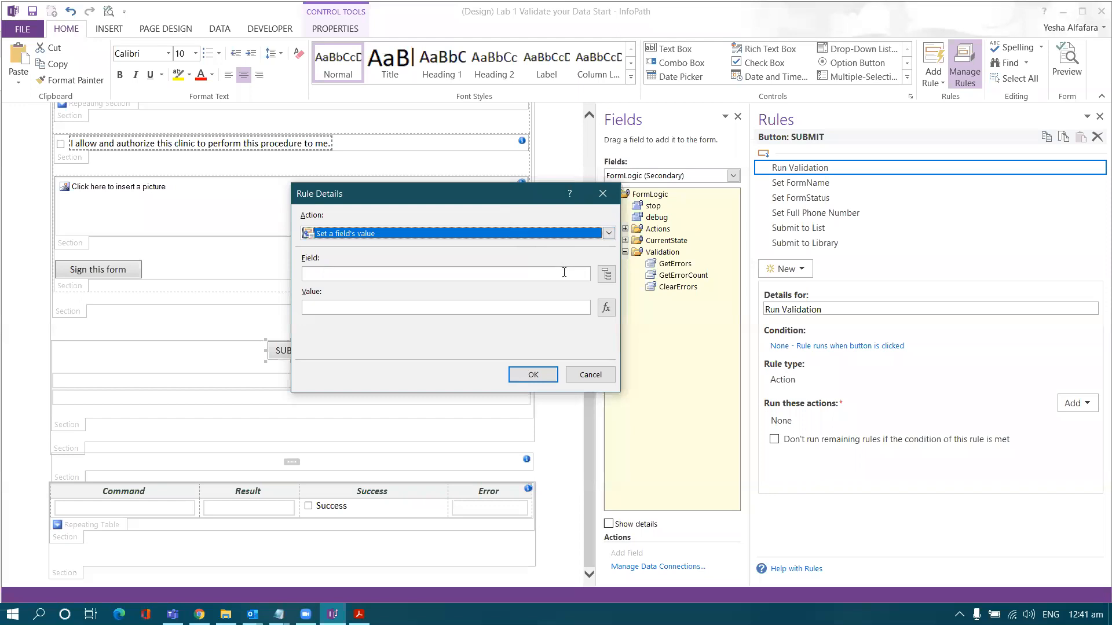
click(605, 276)
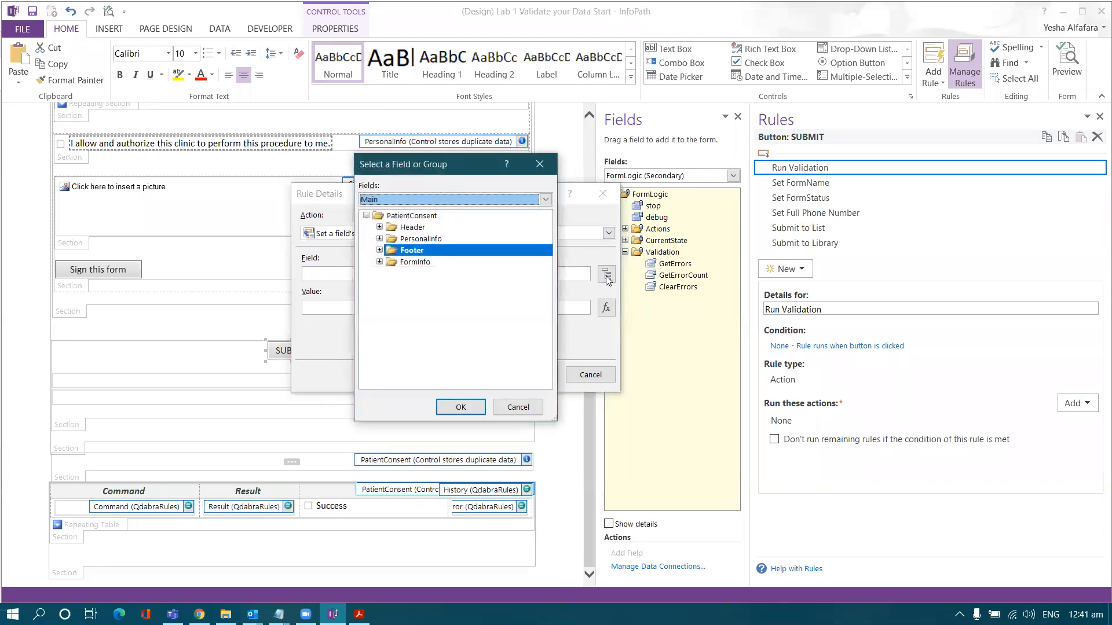
drag(445, 164, 530, 184)
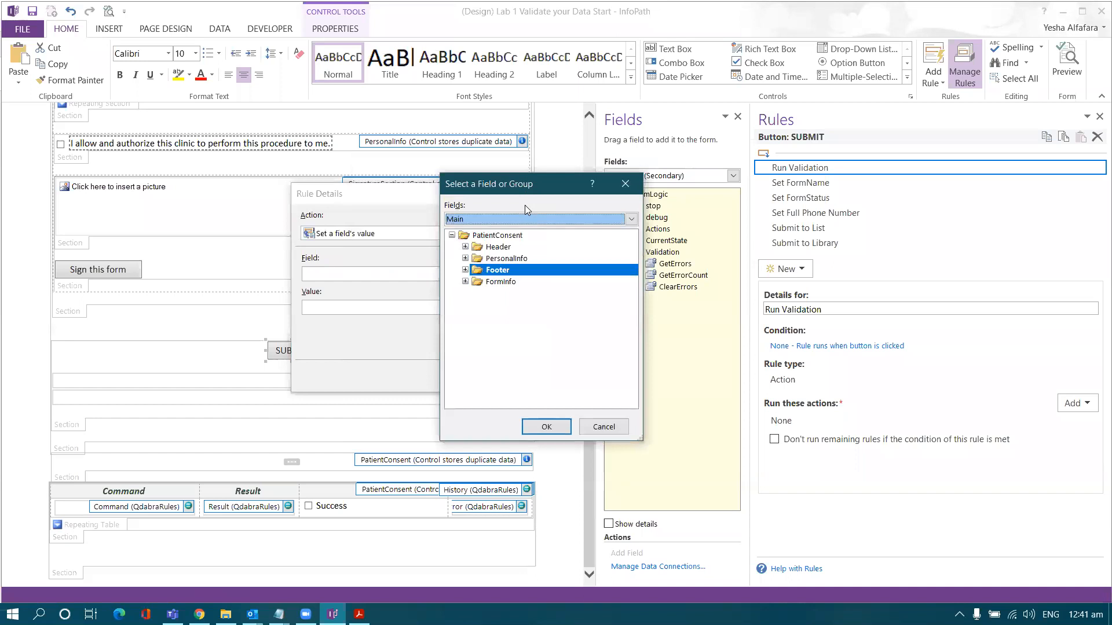
click(525, 218)
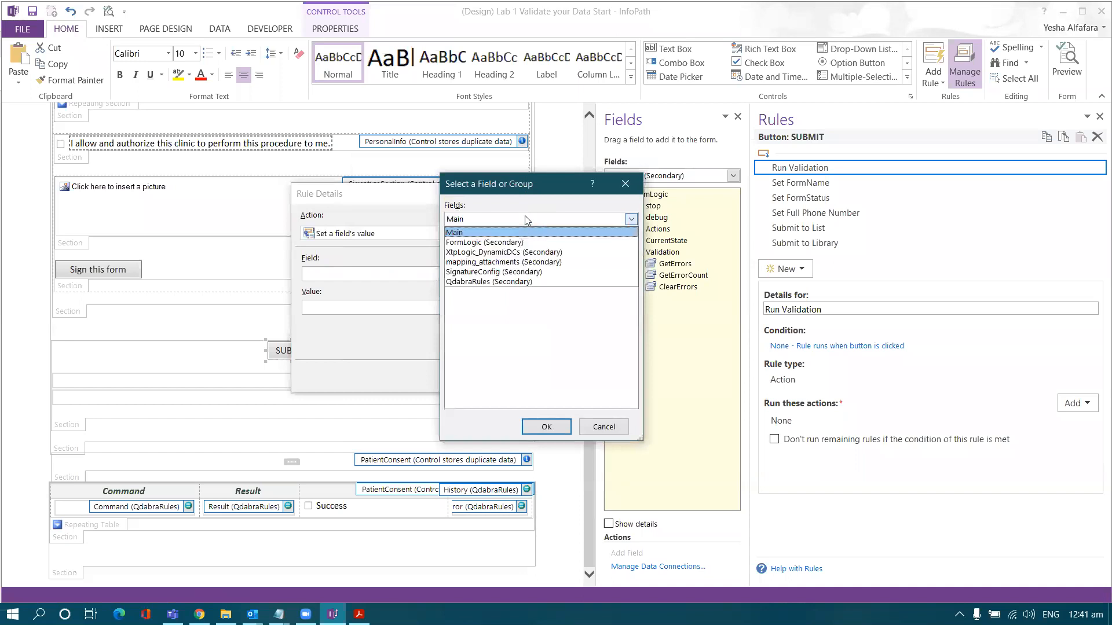
click(543, 245)
click(466, 294)
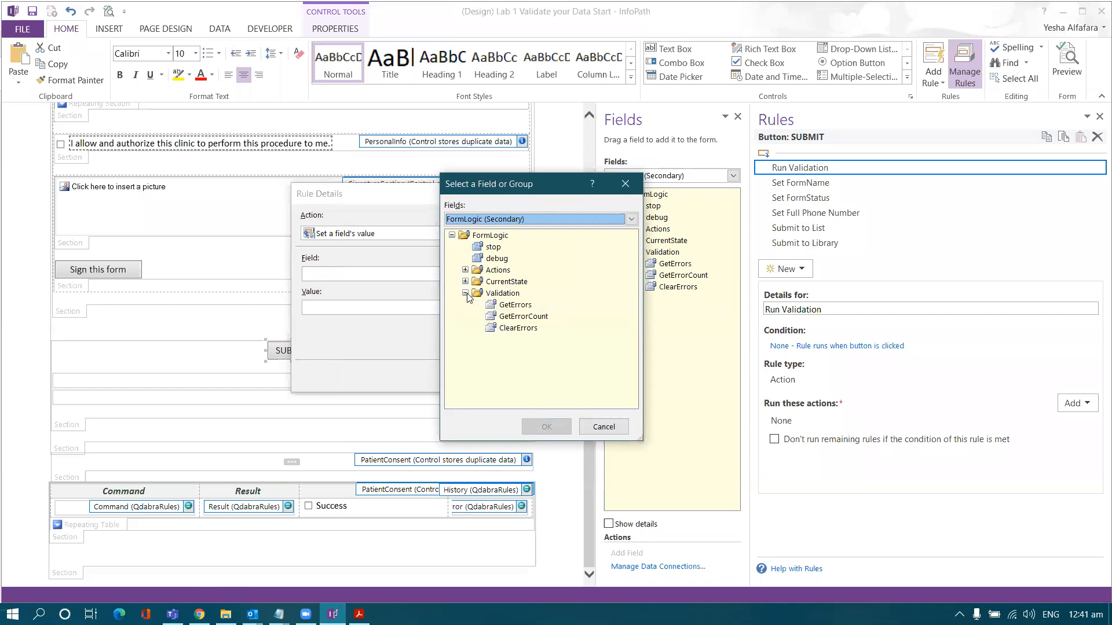
double_click(514, 305)
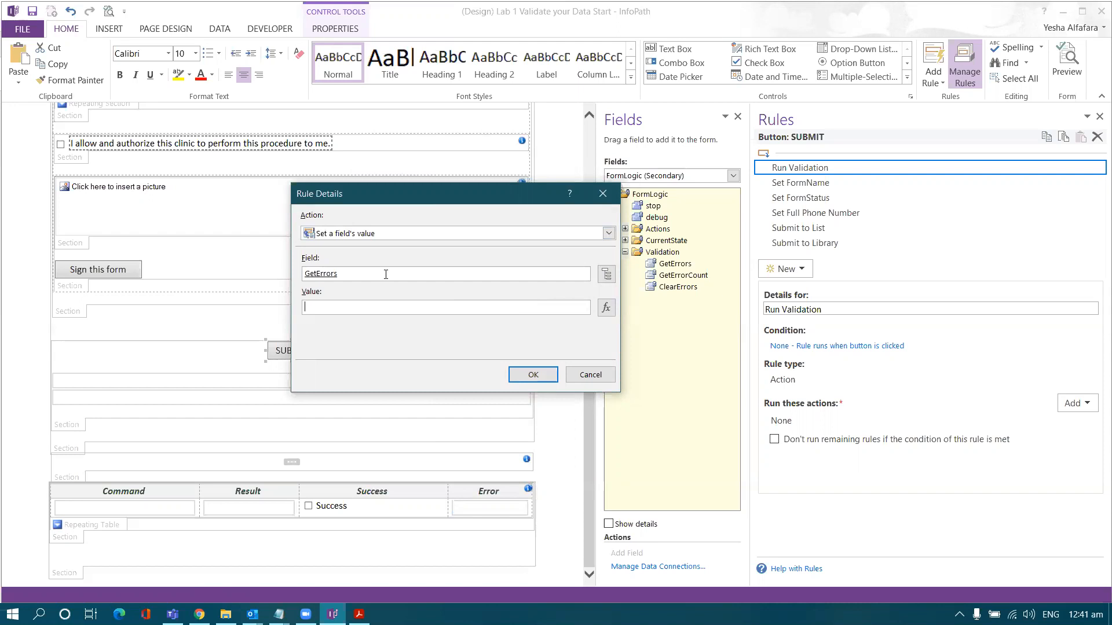
text(go)
key(Return)
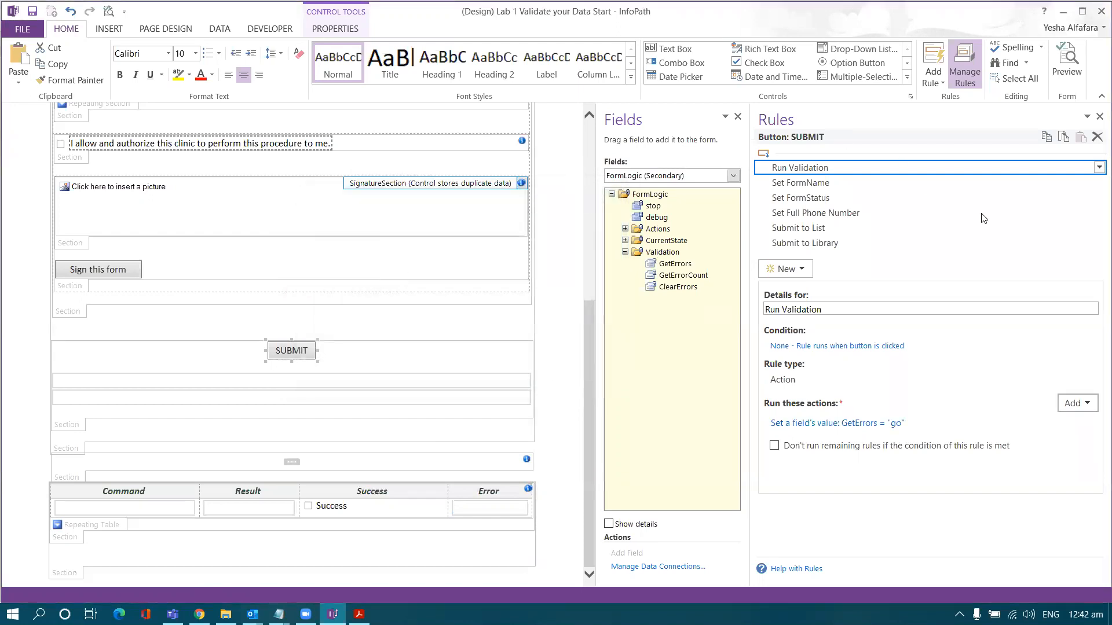
click(1063, 404)
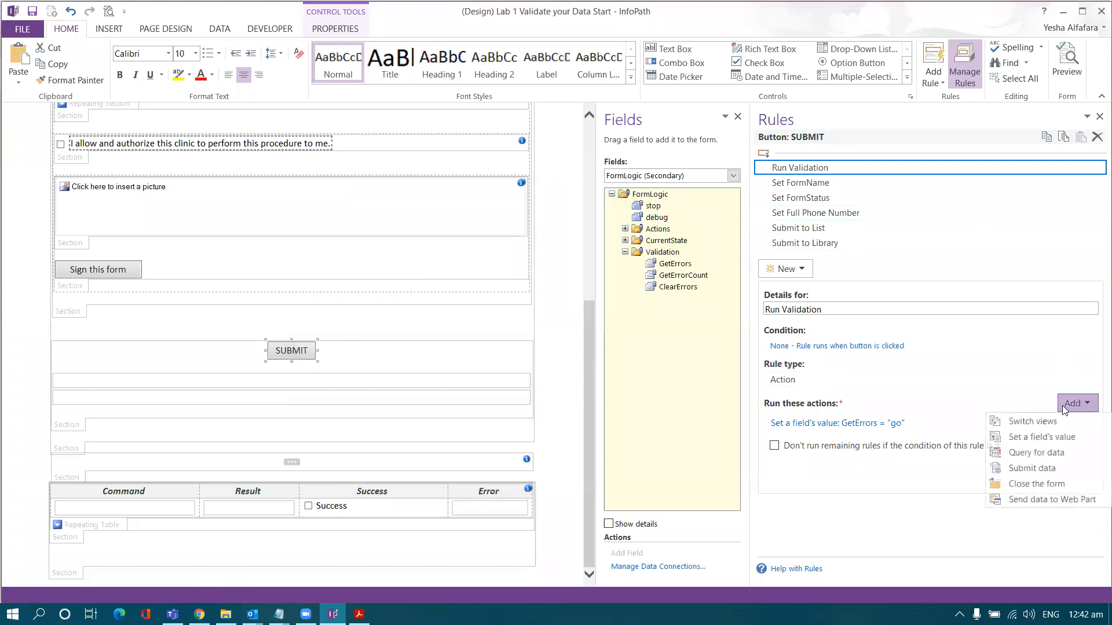
- Add an action setting FormLogic > Validation > GetErrorCount to 'go'
click(1037, 436)
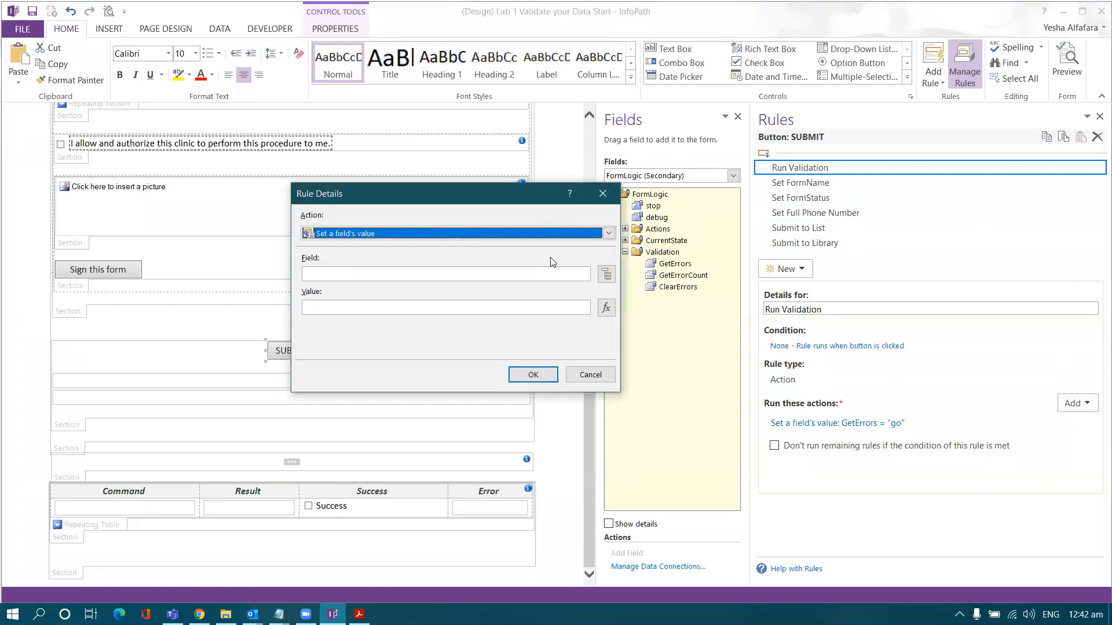
click(603, 277)
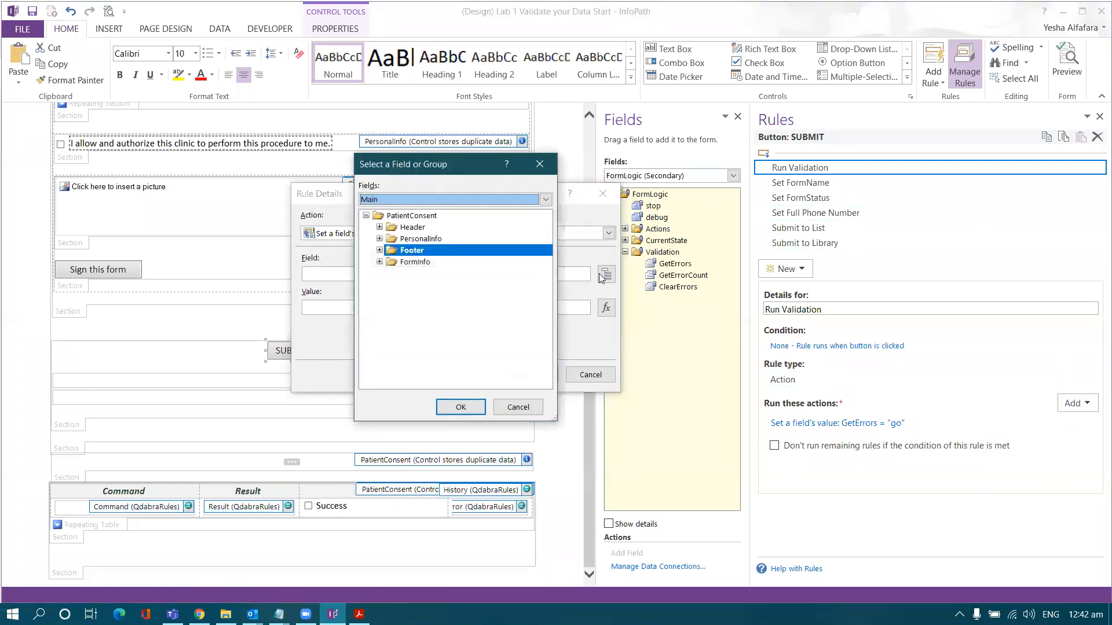
click(472, 198)
click(464, 224)
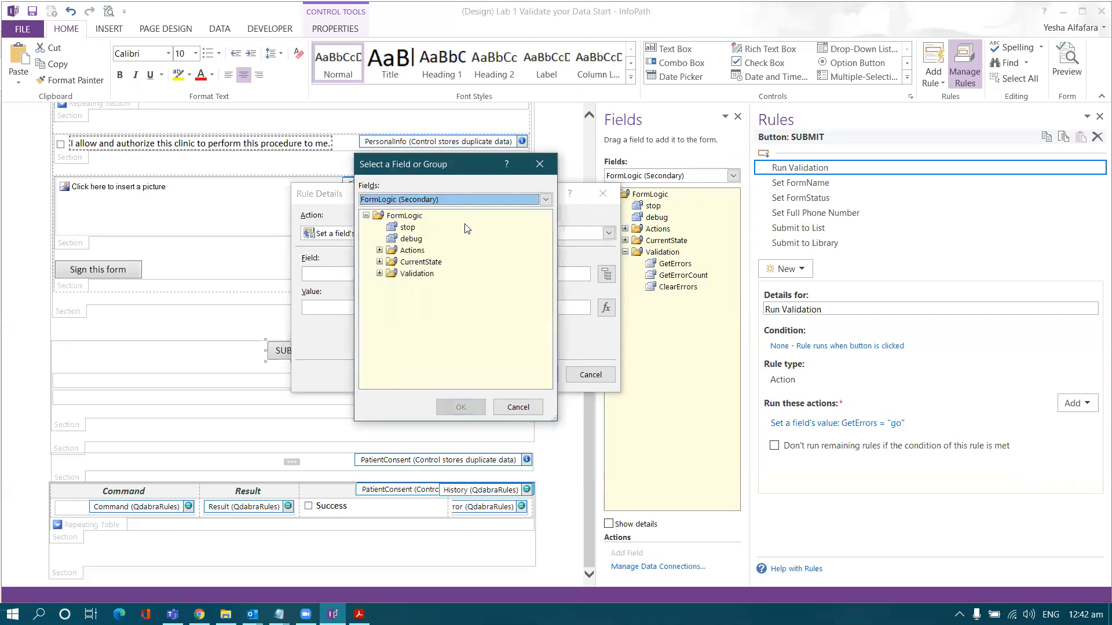
click(380, 274)
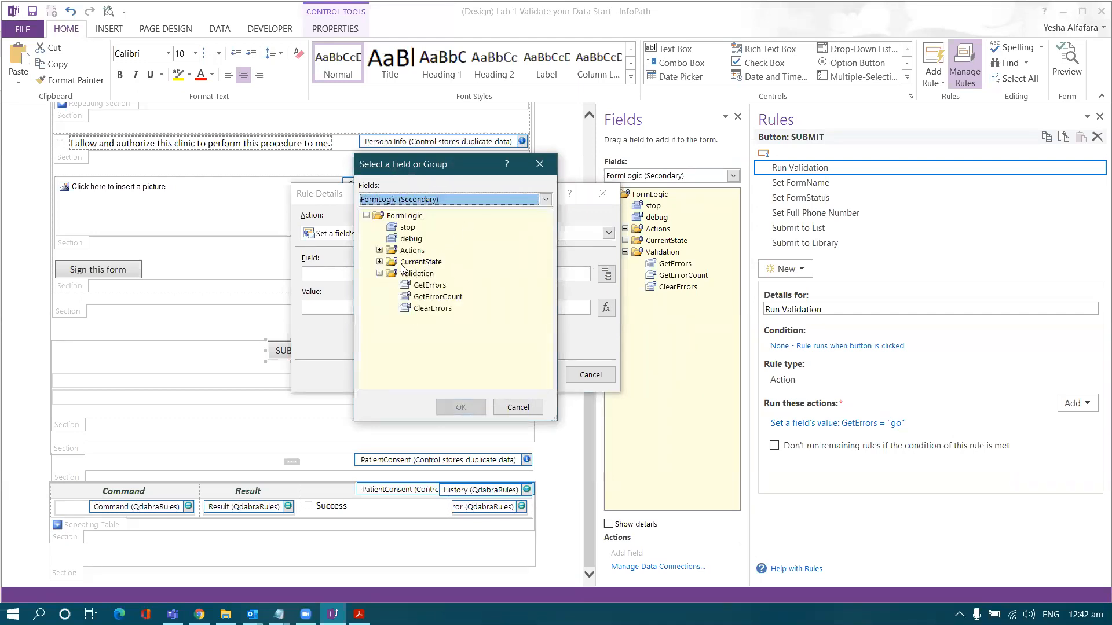
double_click(438, 298)
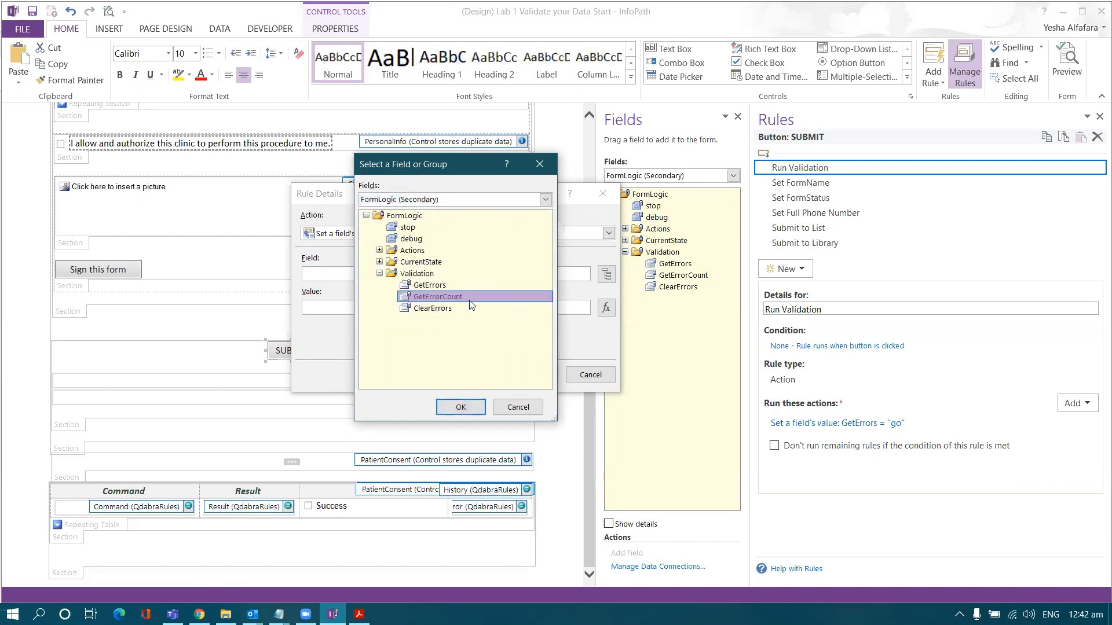
click(562, 307)
text(go)
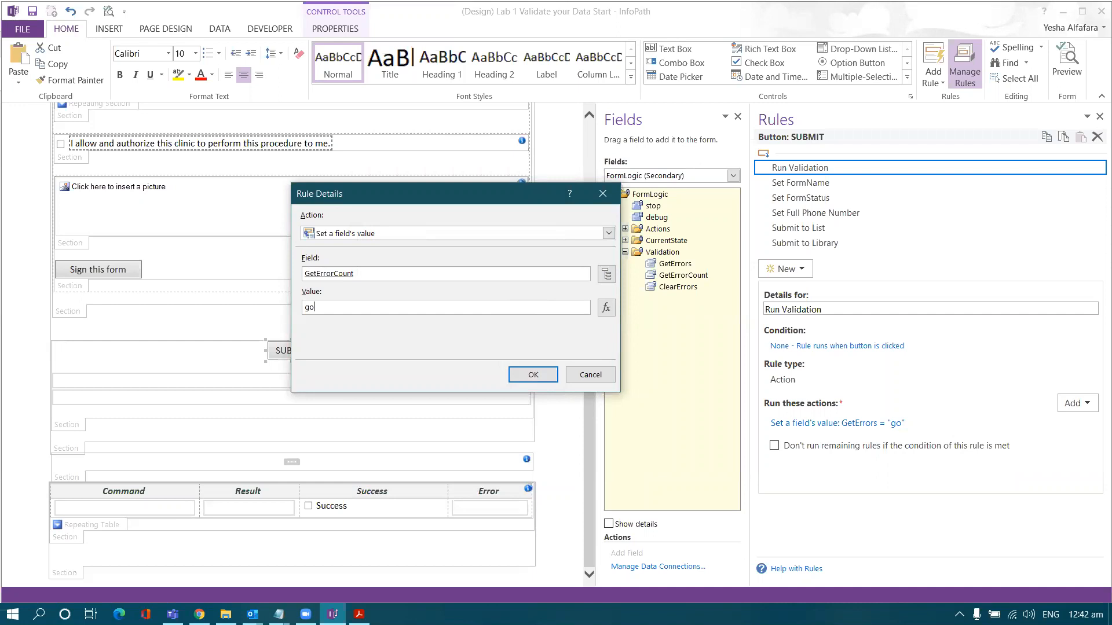
key(Return)
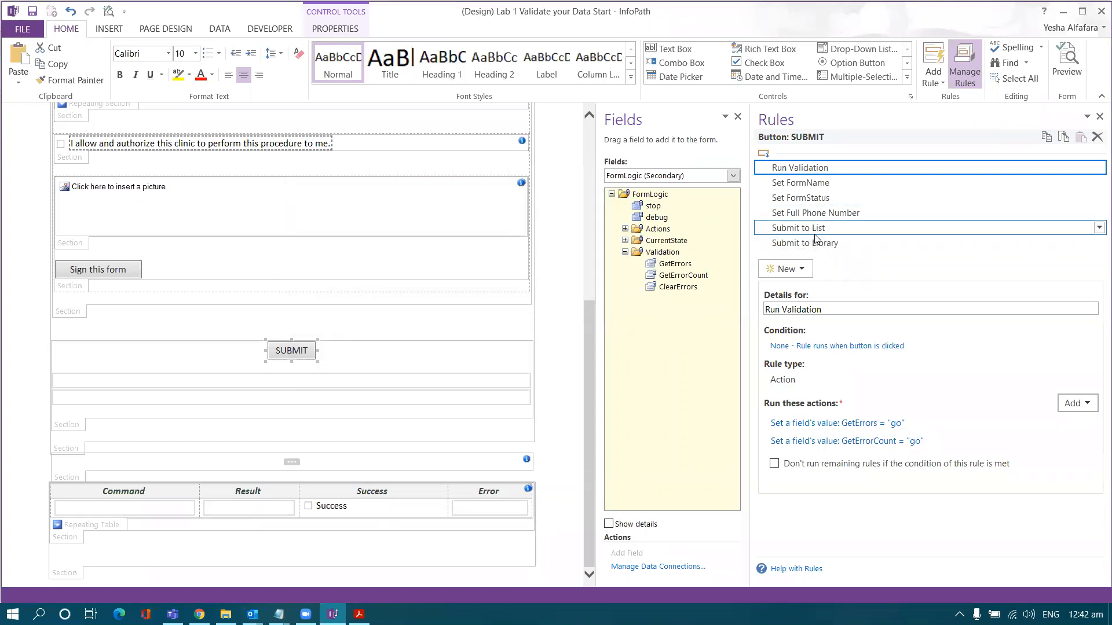
- Create a new action rule named 'Stop if Error Exists'
click(809, 273)
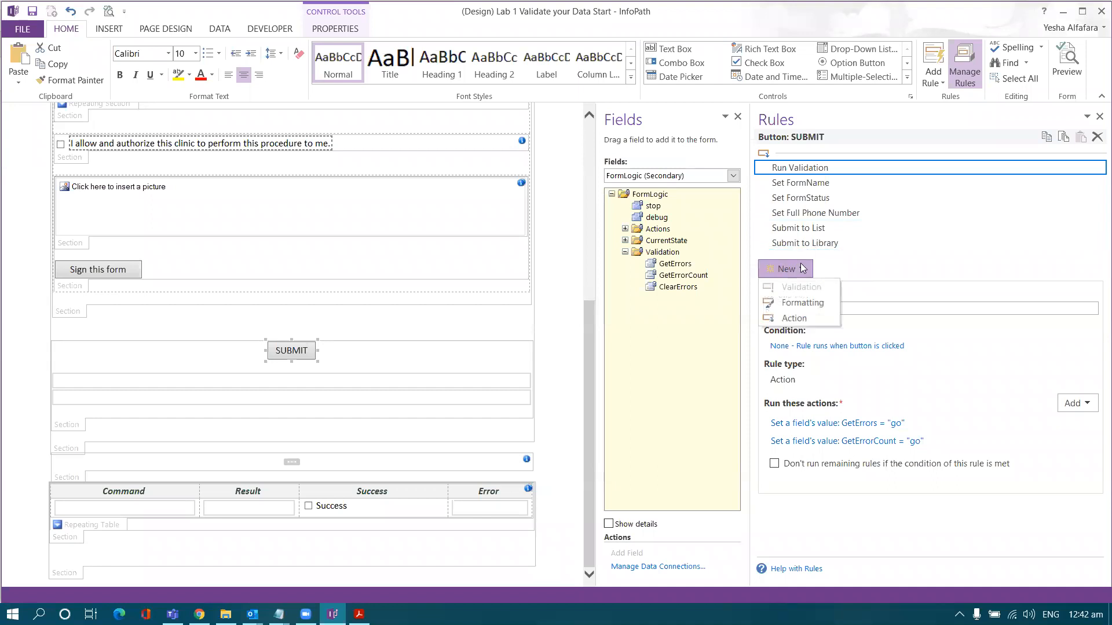
click(806, 316)
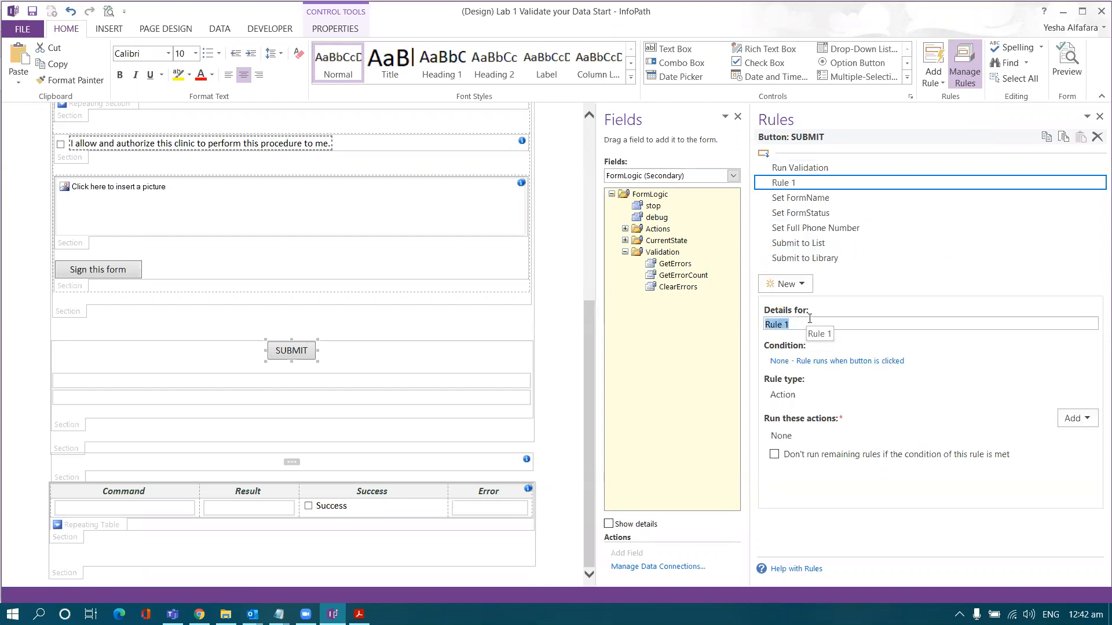
text(Stop if E)
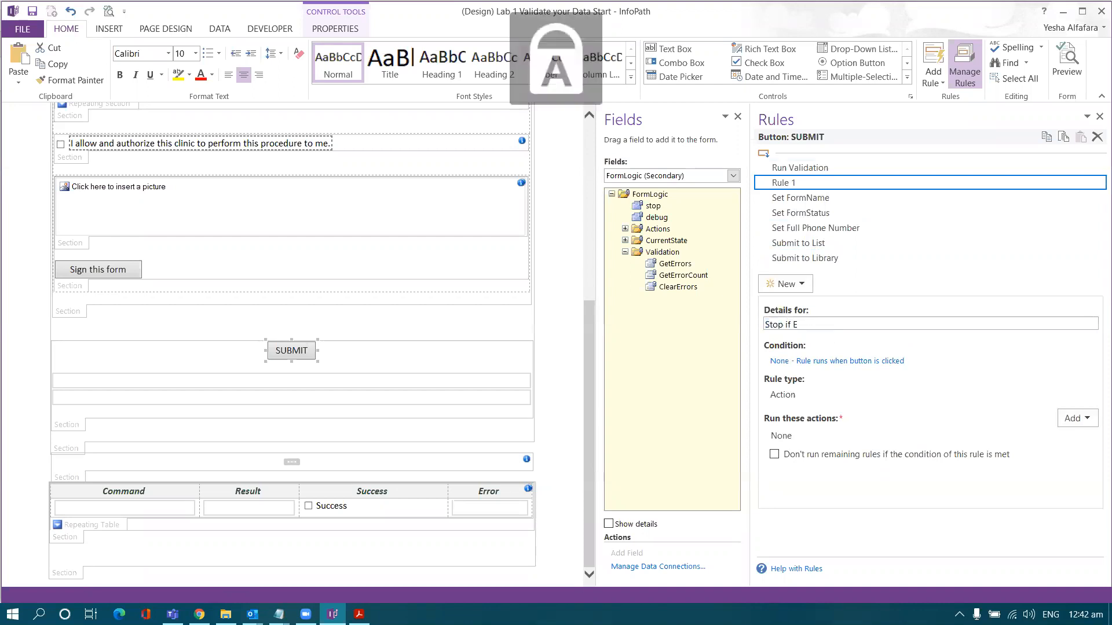
text(rror Exists)
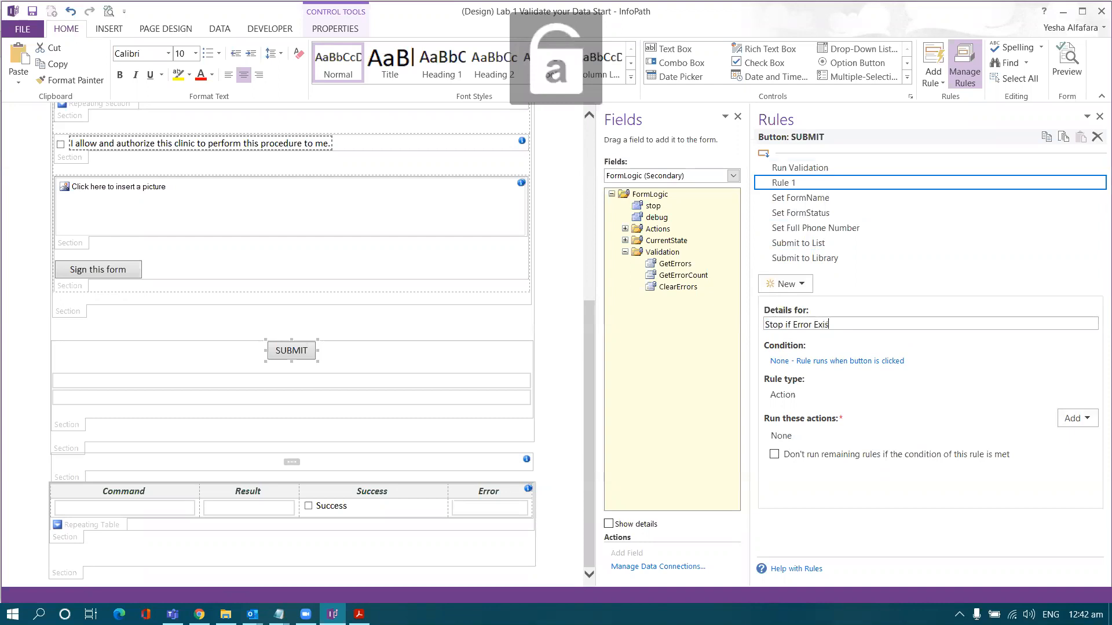
click(881, 197)
click(875, 184)
- Condition the rule on ErrorMessage not blank and ErrorCount not blank
click(829, 362)
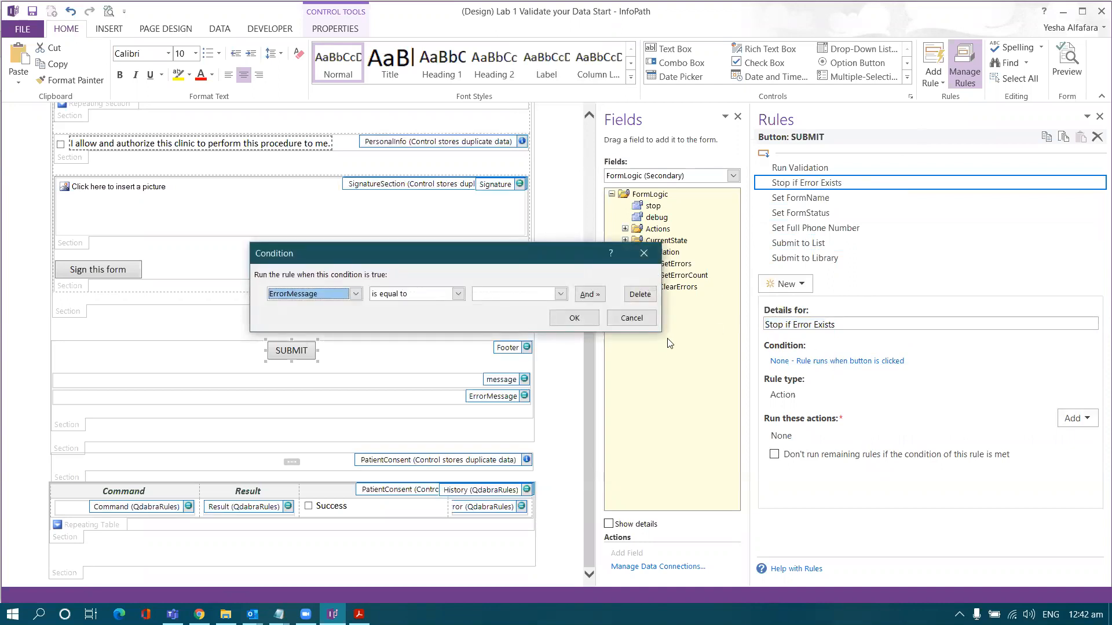
click(346, 296)
click(334, 308)
click(426, 295)
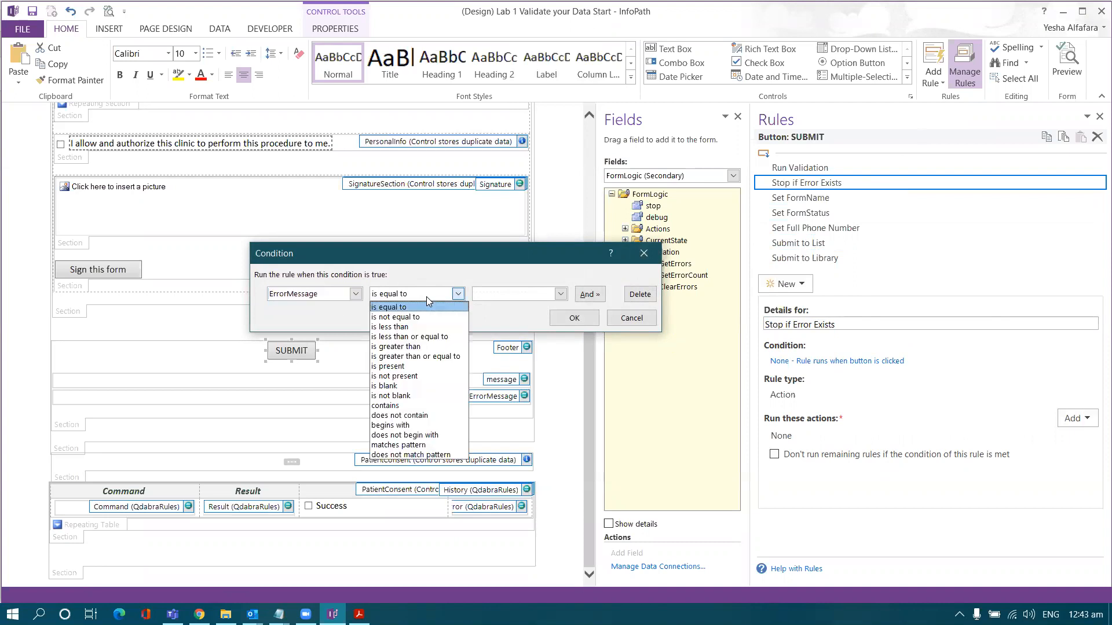
click(423, 395)
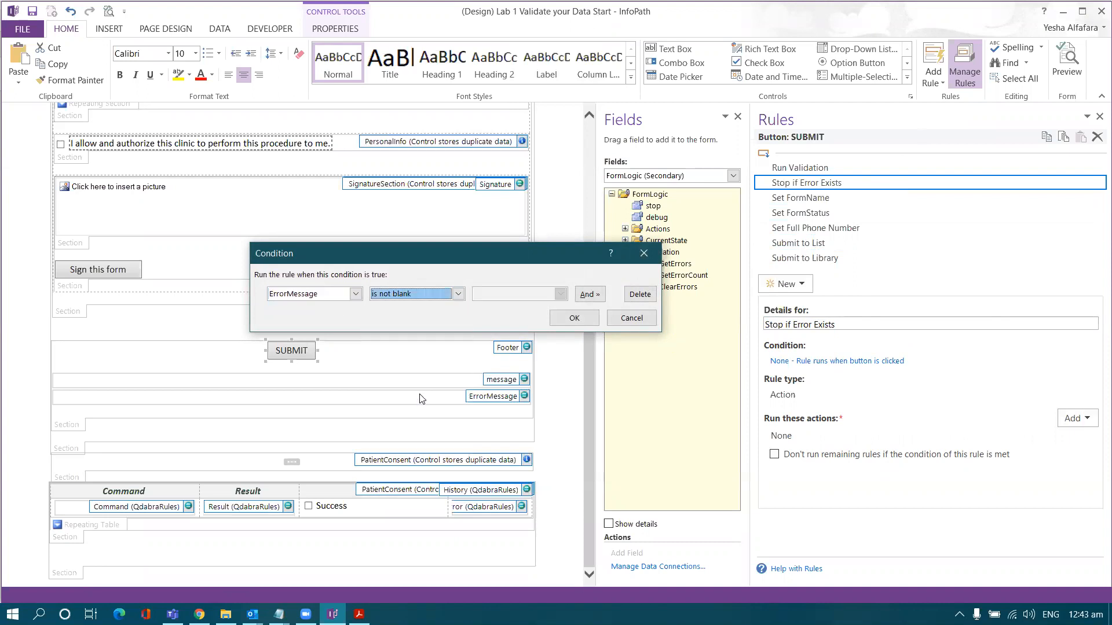
click(588, 295)
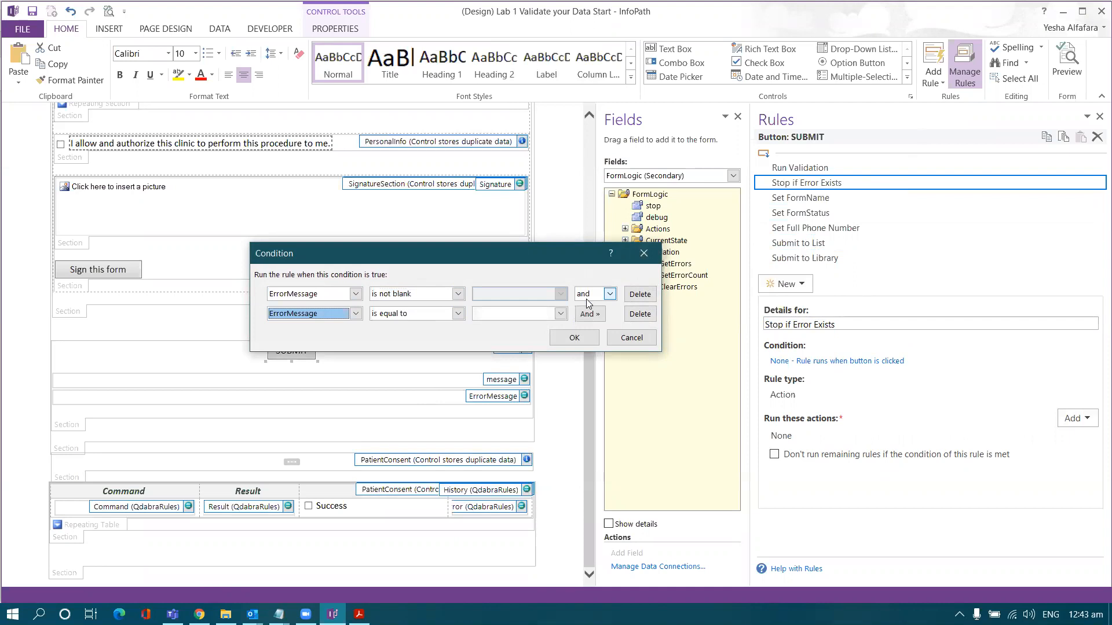
click(355, 313)
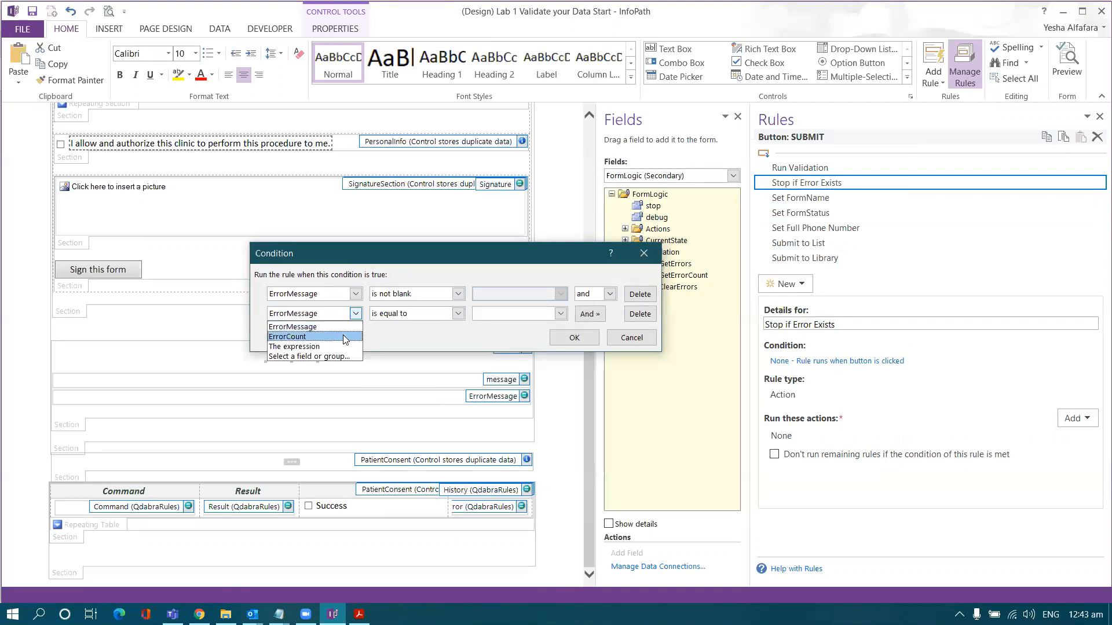
click(345, 337)
click(403, 315)
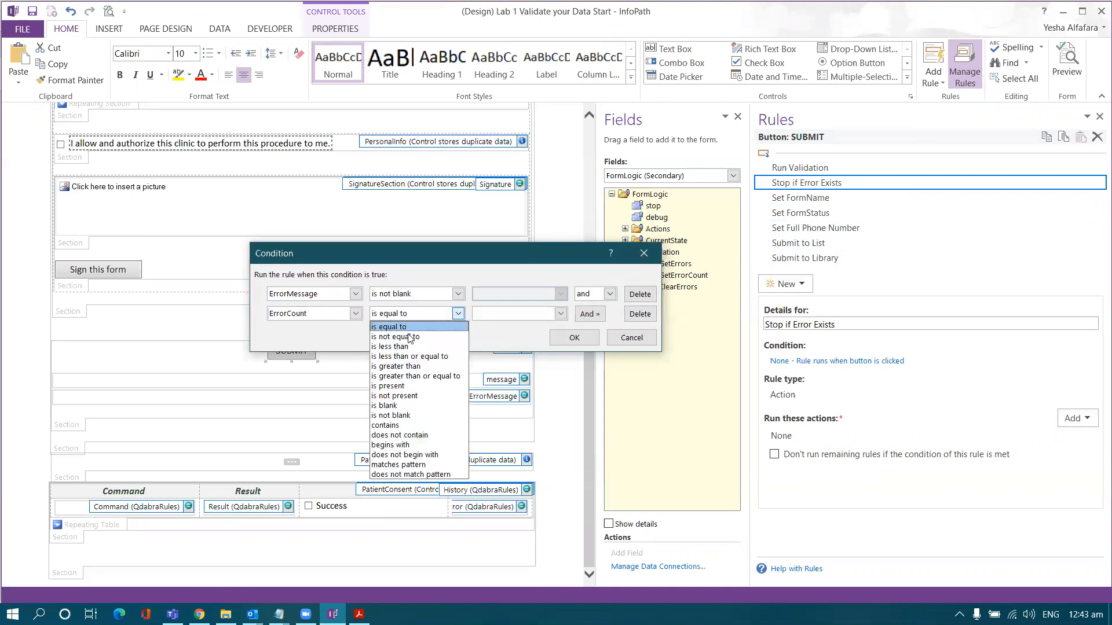
click(403, 416)
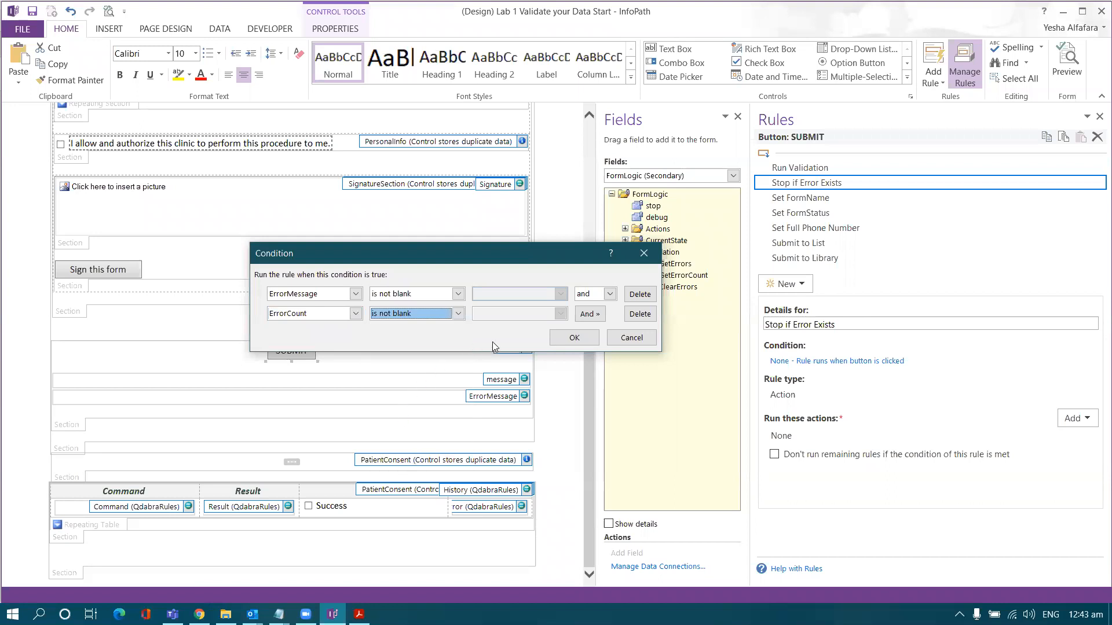
- Add an 'or ErrorCount is not equal to 0' condition and confirm the conditions
click(590, 314)
click(598, 315)
click(593, 337)
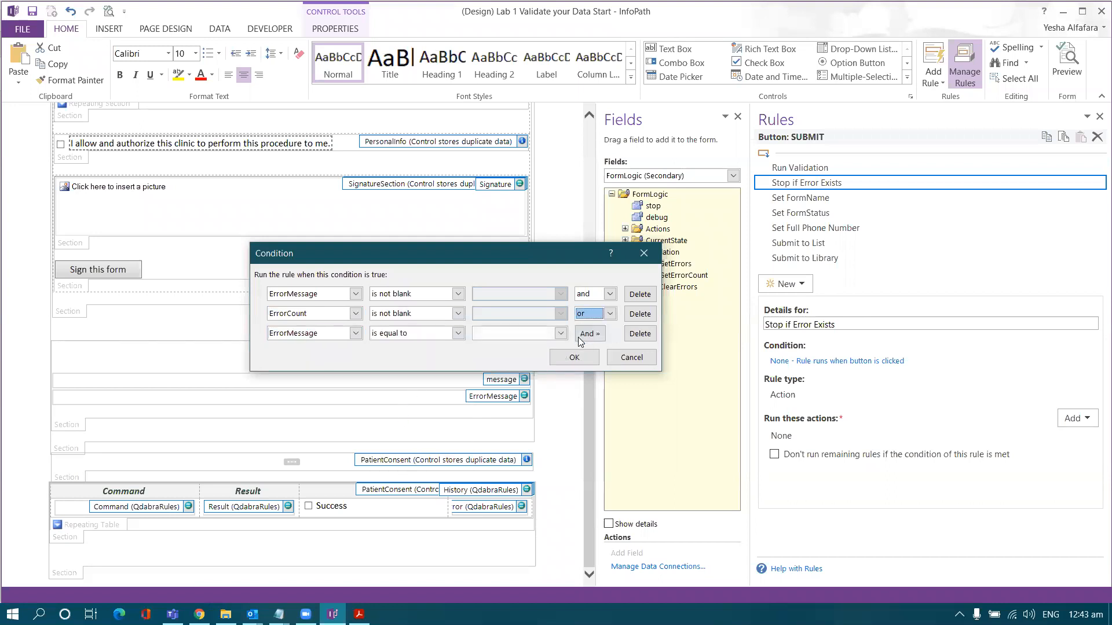
click(355, 333)
click(324, 356)
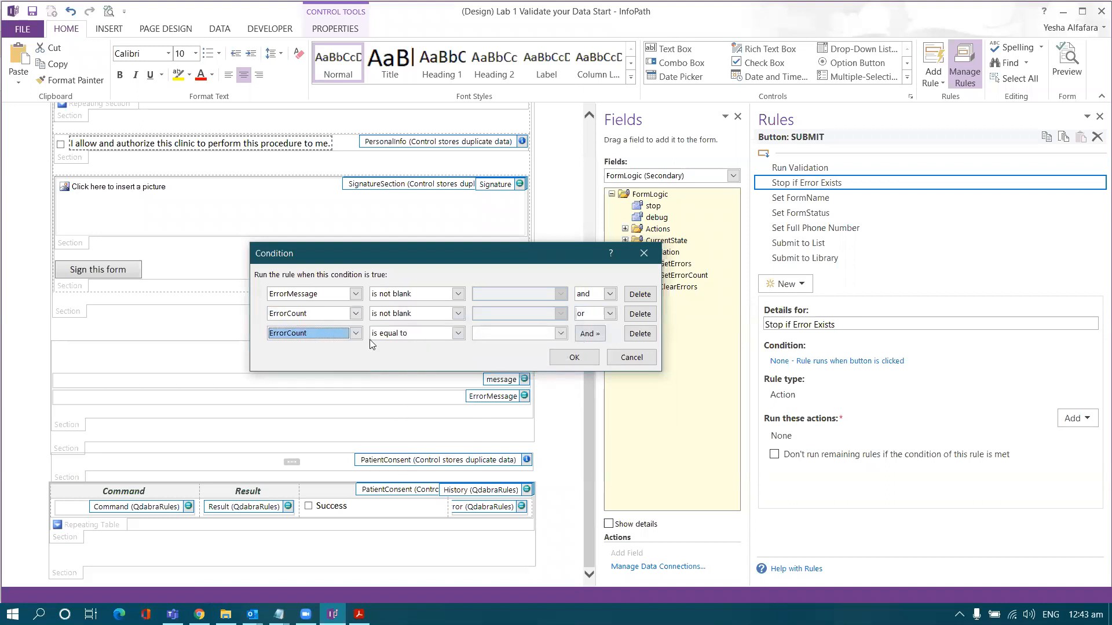
click(458, 333)
click(387, 357)
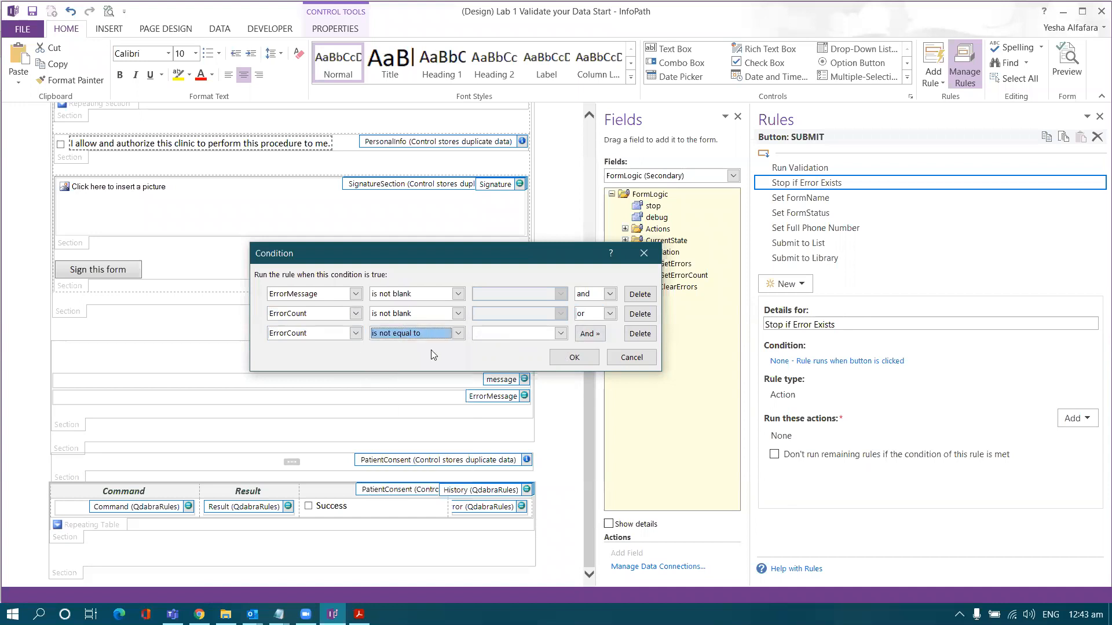
click(560, 333)
click(493, 353)
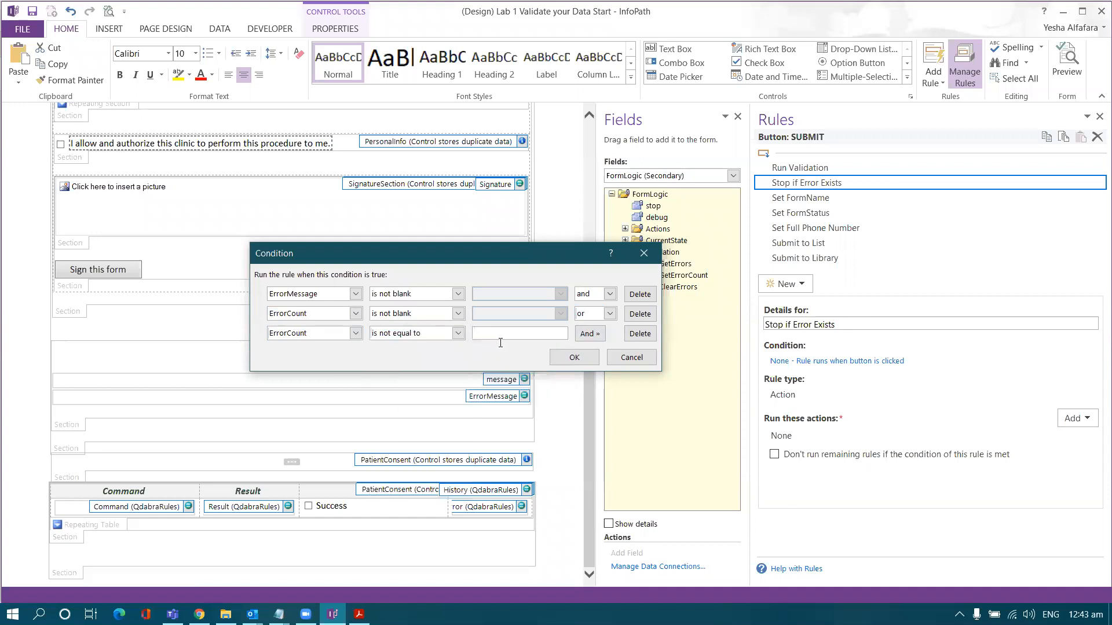
text(0)
click(573, 357)
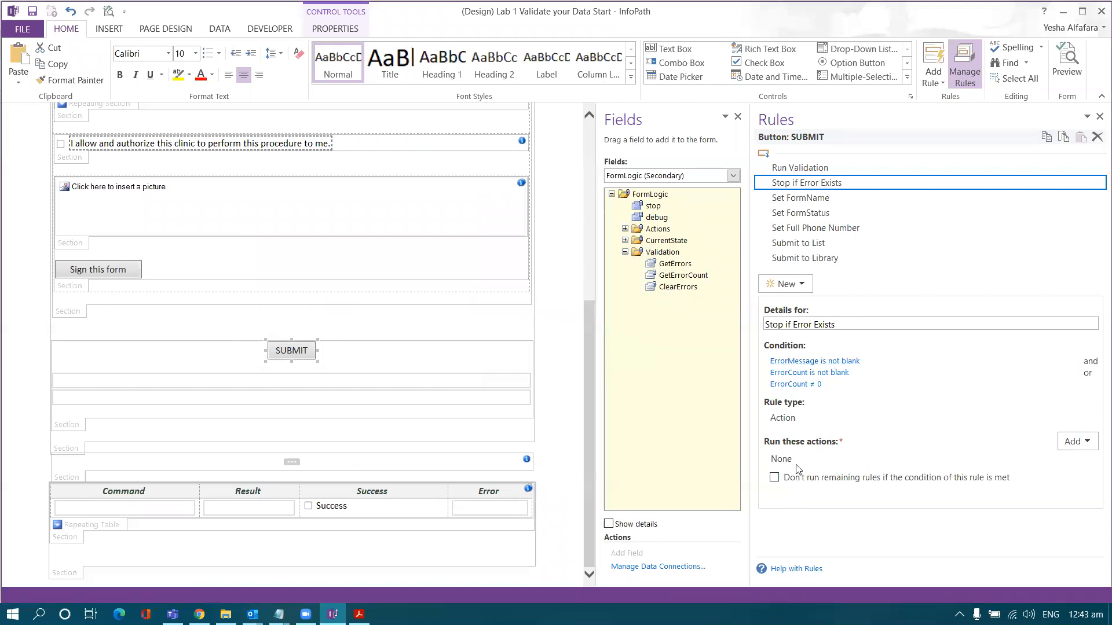
- Make the rule stop remaining rules and add an action setting FormLogic's stop field to blank
click(775, 482)
click(1074, 447)
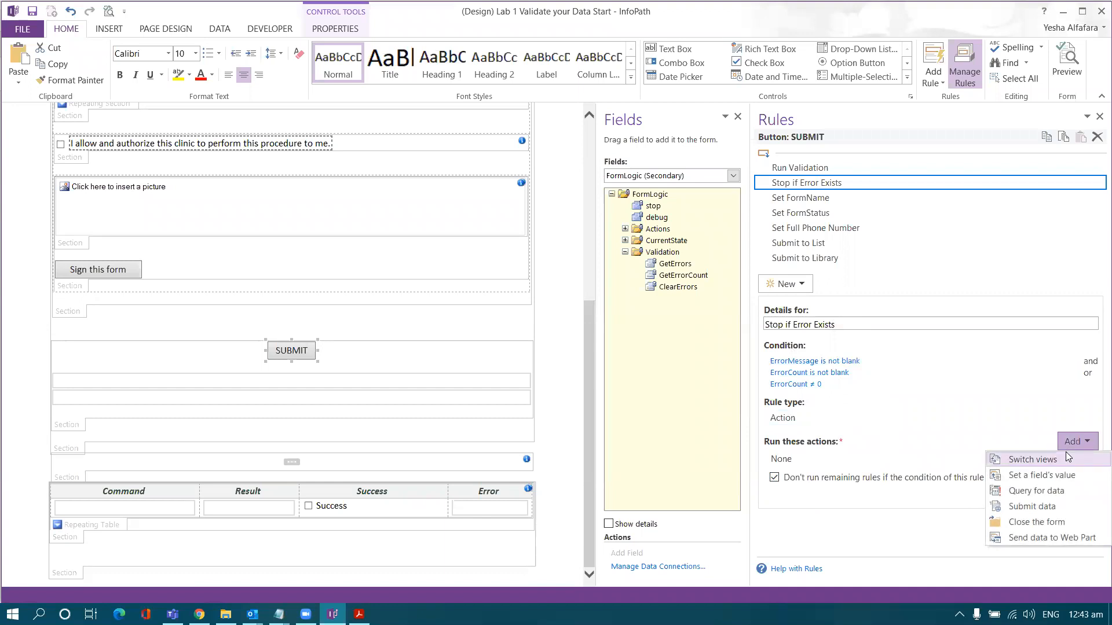
click(1058, 476)
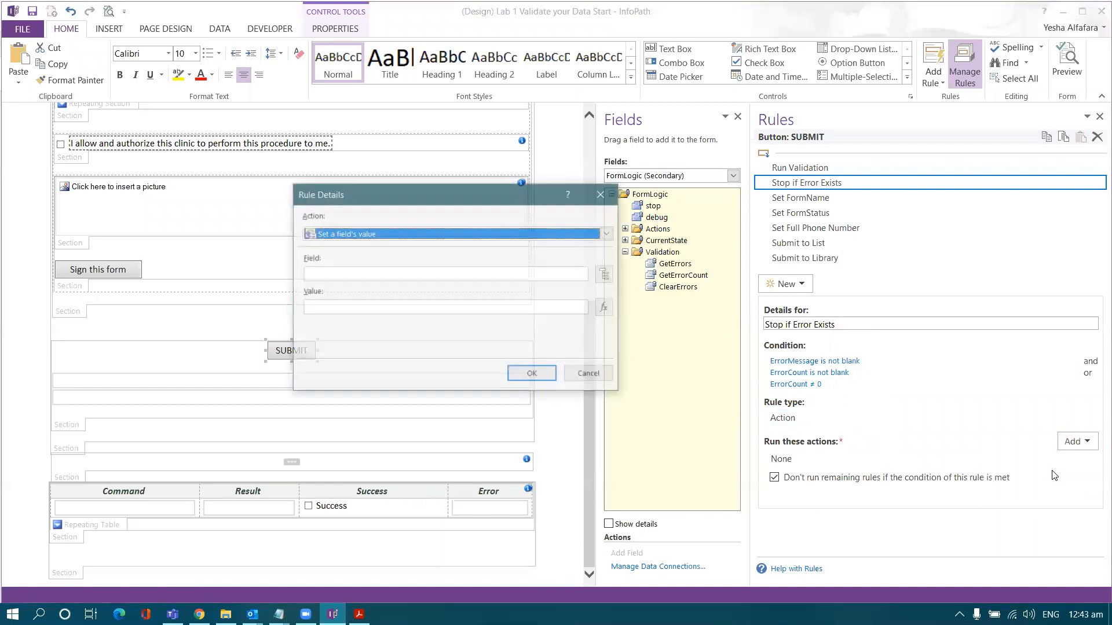
click(606, 275)
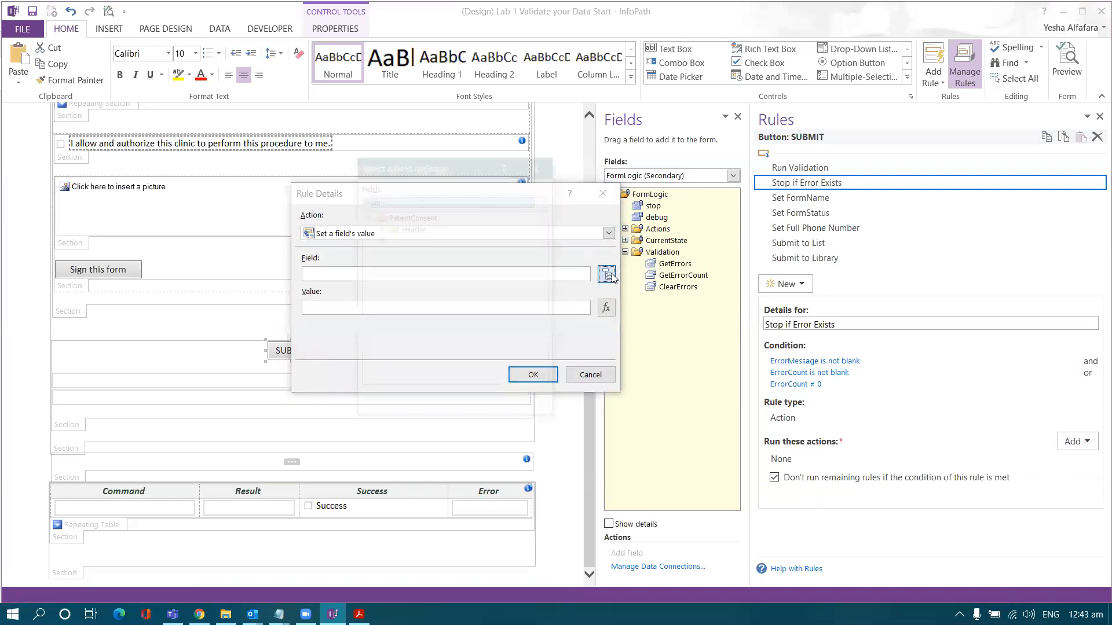
click(513, 210)
click(504, 232)
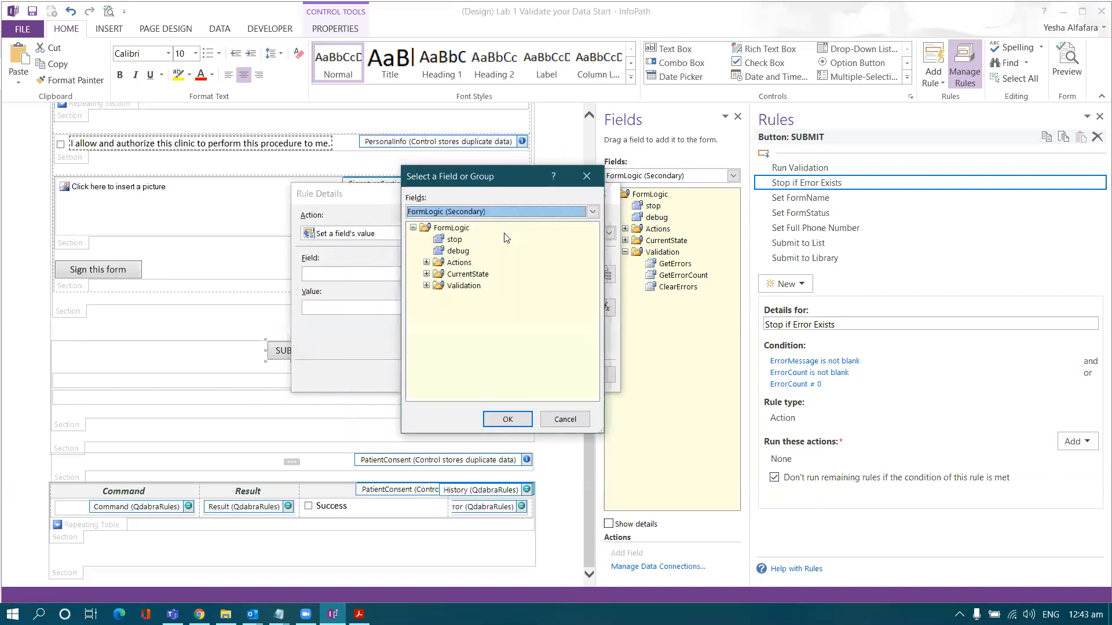
double_click(455, 240)
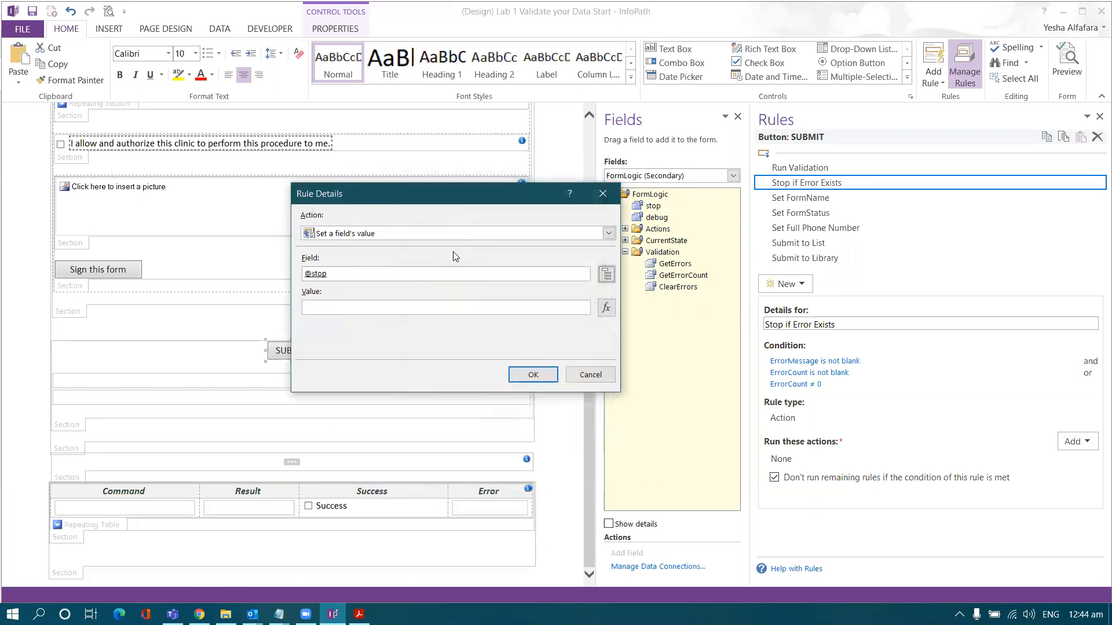
click(532, 376)
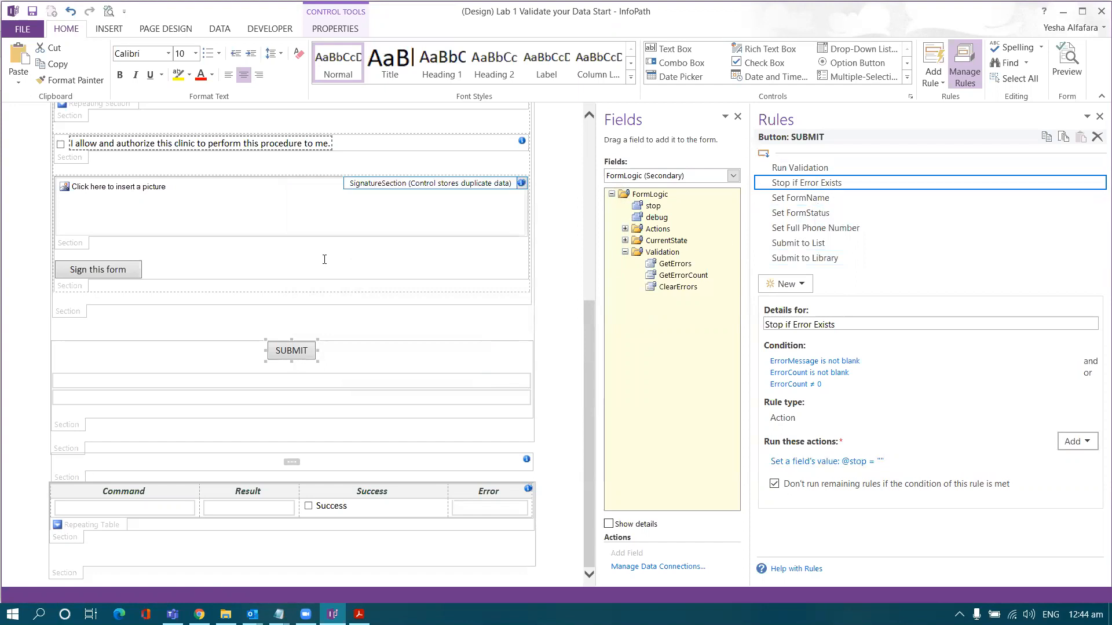
- Save the form template and switch to the browser showing the Patient Consent form
click(29, 31)
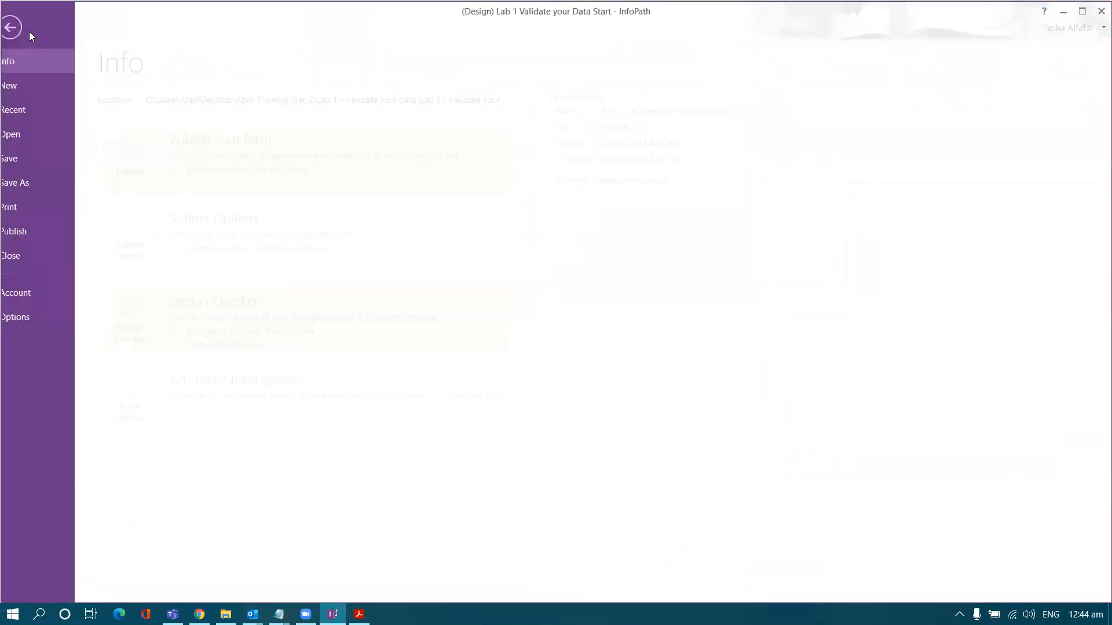
click(40, 157)
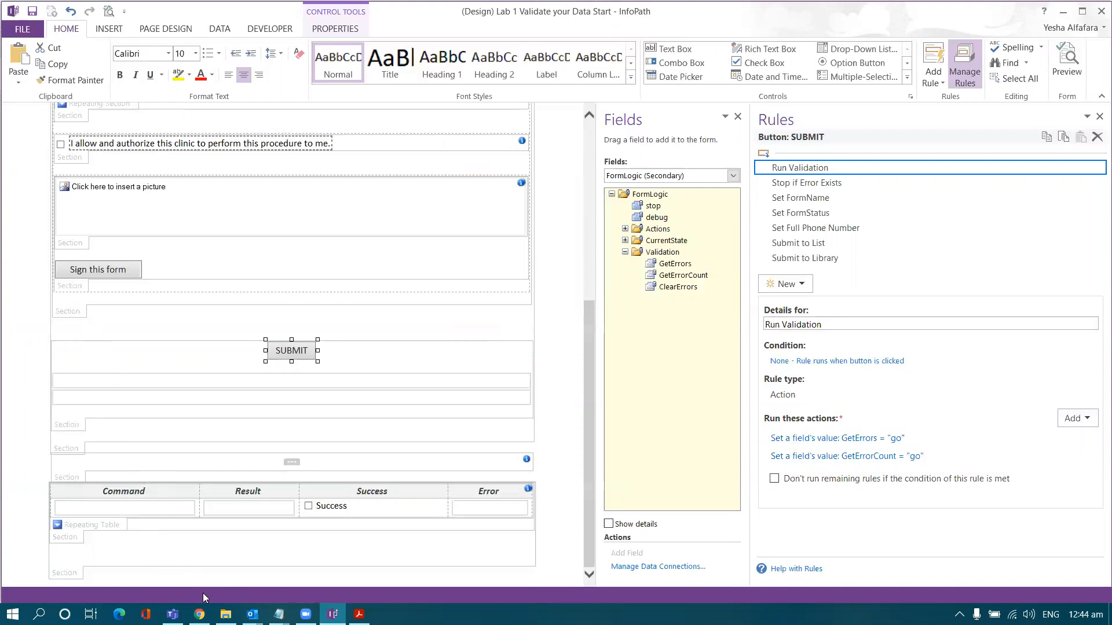
click(225, 550)
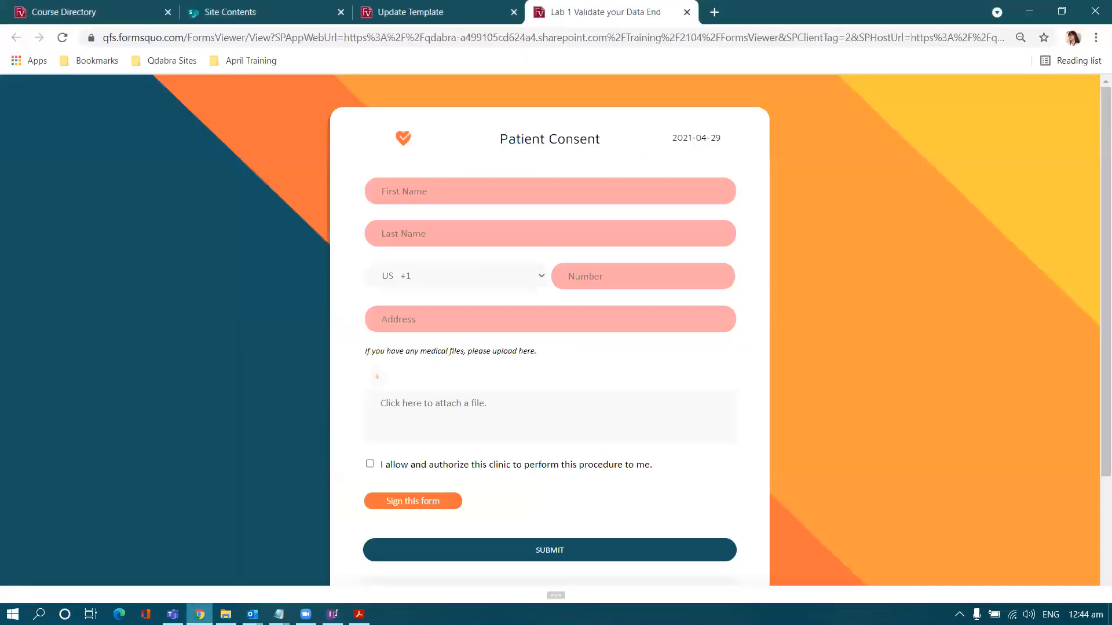
- Return to the FormsViewer template list and start uploading a new template
click(434, 15)
click(64, 179)
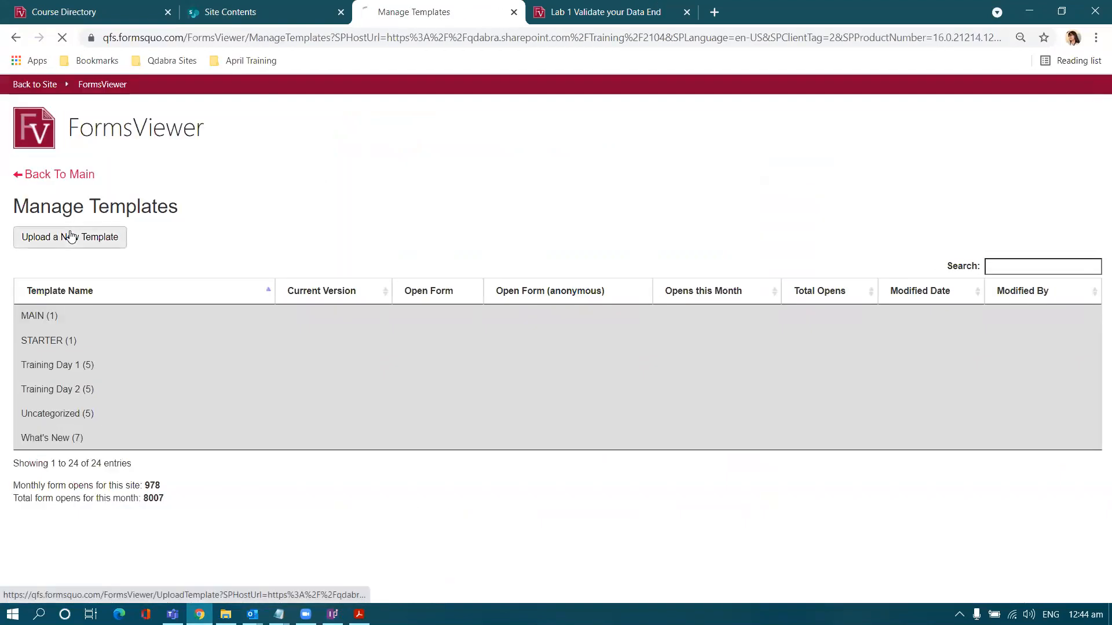
click(70, 237)
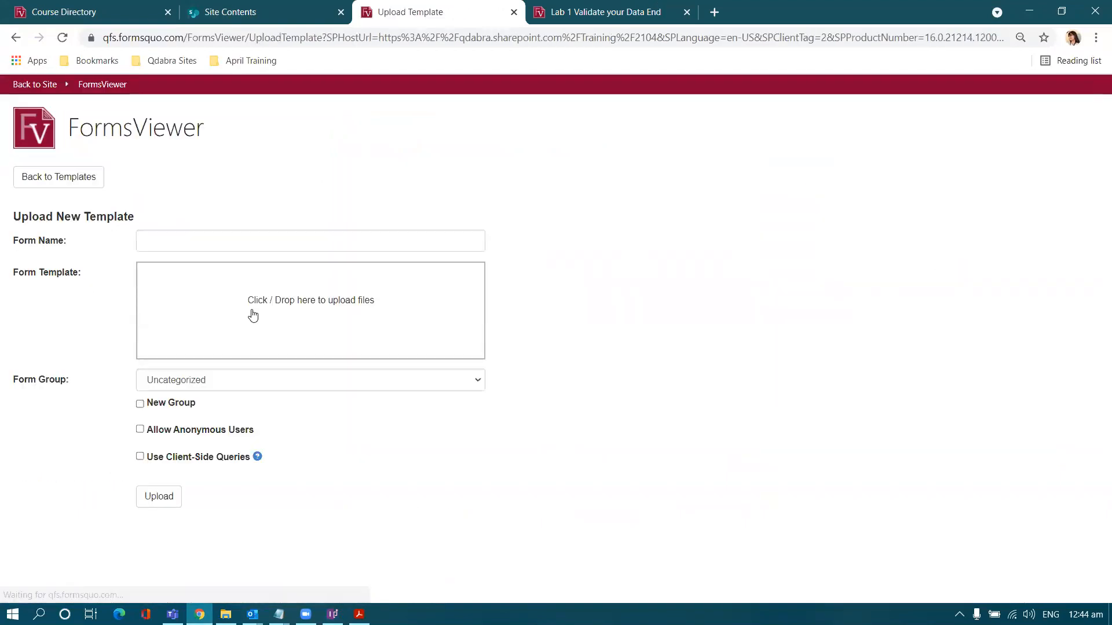
click(278, 316)
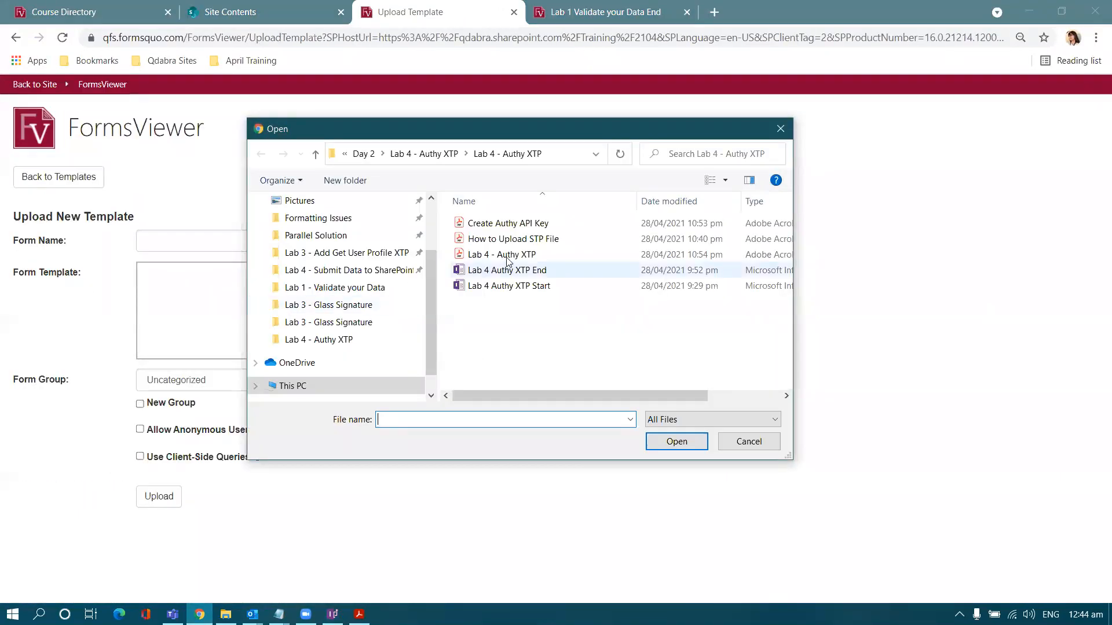
- Upload the Lab 1 Validate your Data Start template and open it as a live form
click(438, 154)
click(427, 154)
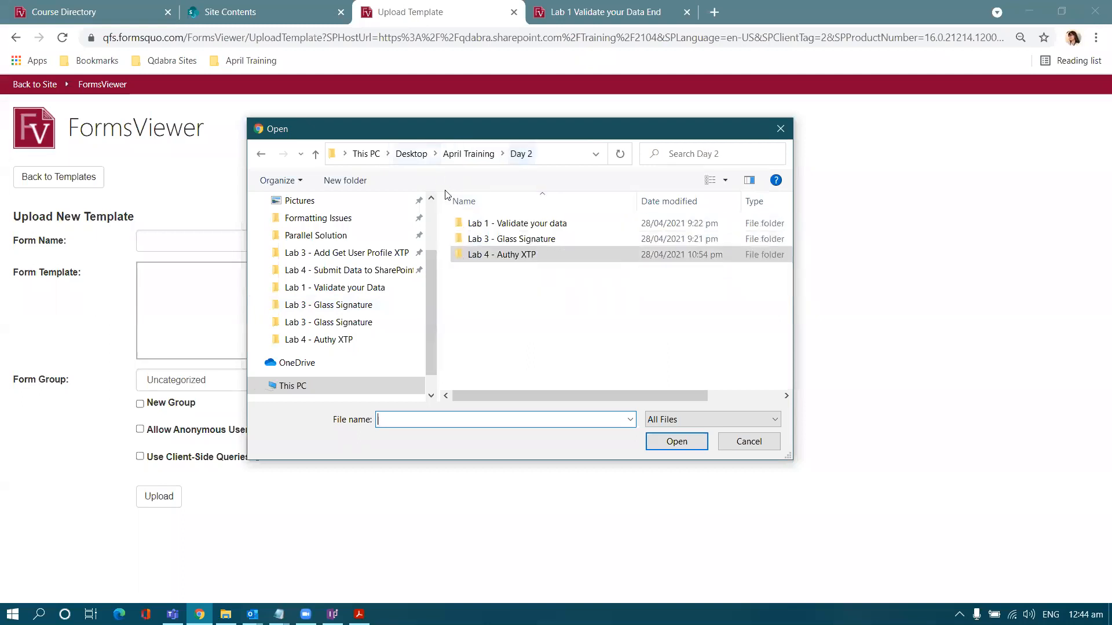
double_click(488, 226)
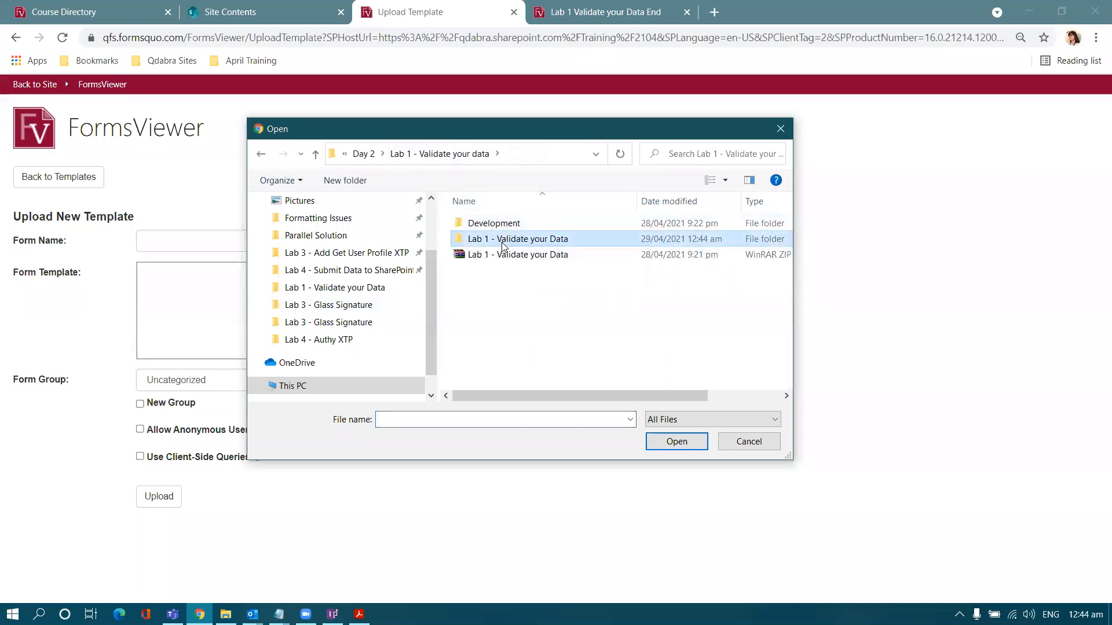
double_click(496, 239)
click(503, 243)
double_click(502, 243)
click(158, 538)
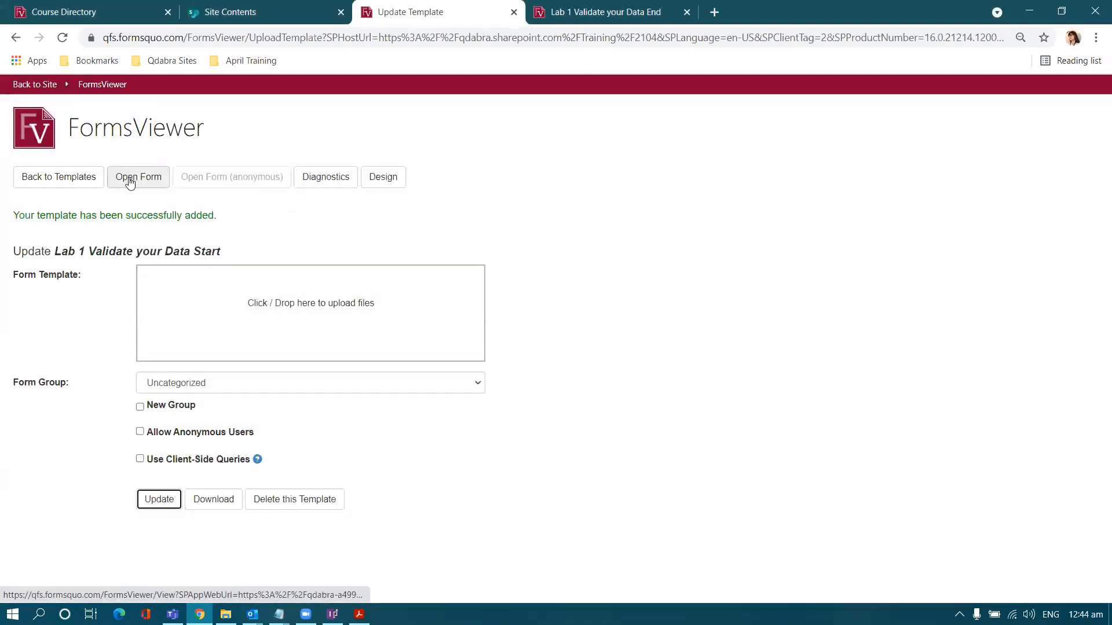
click(130, 179)
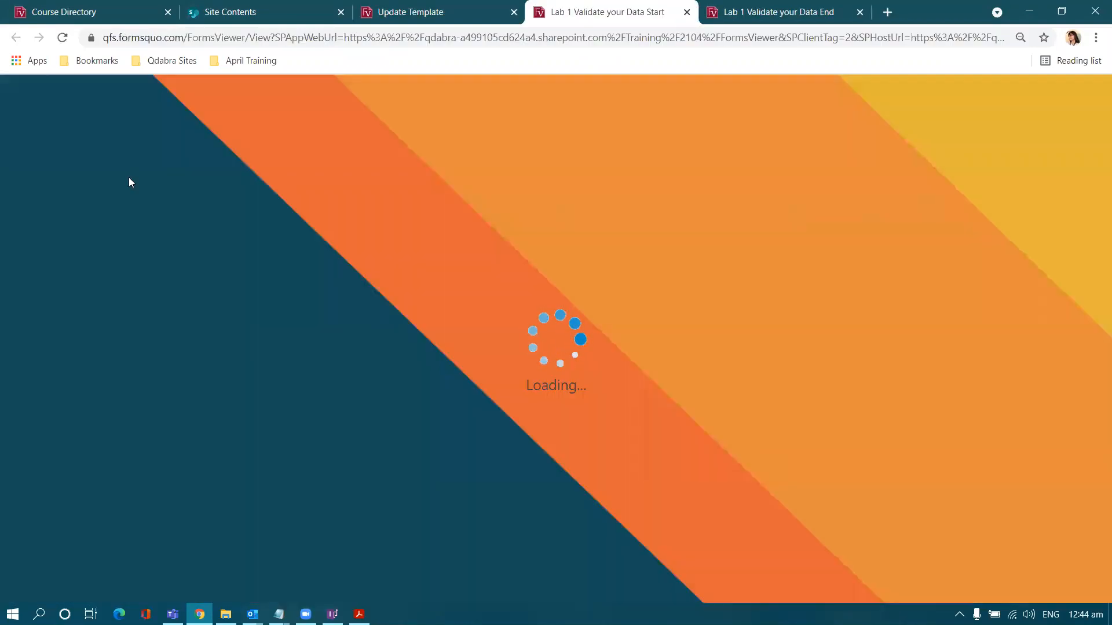
- Submit the empty Patient Consent form and review the 4 reported validation errors
scroll(494, 479, down, 1)
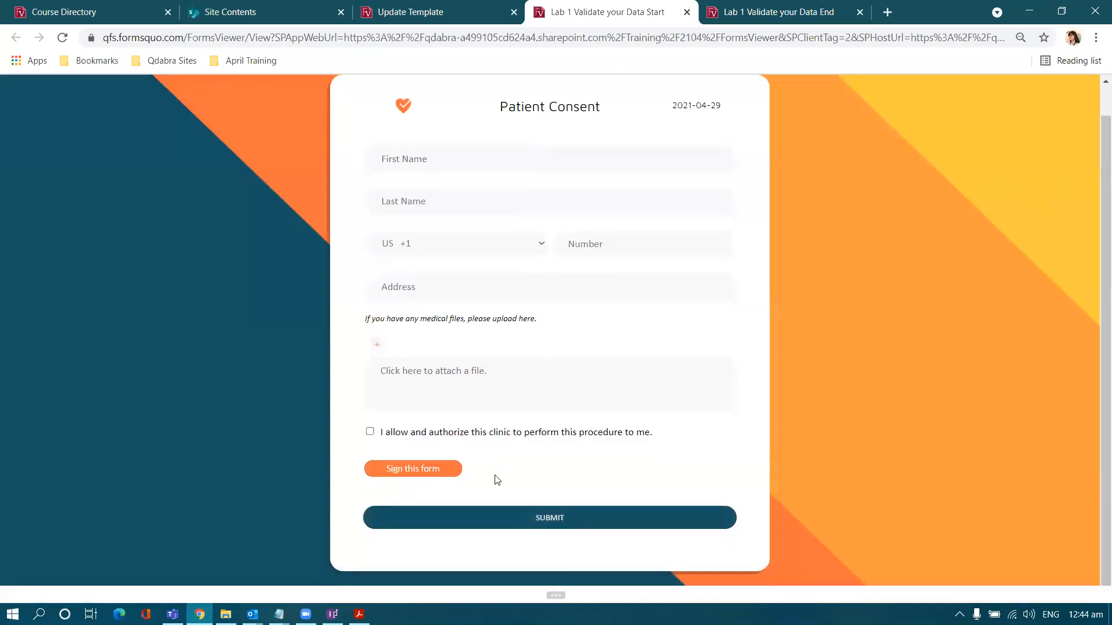
click(482, 512)
scroll(296, 425, down, 2)
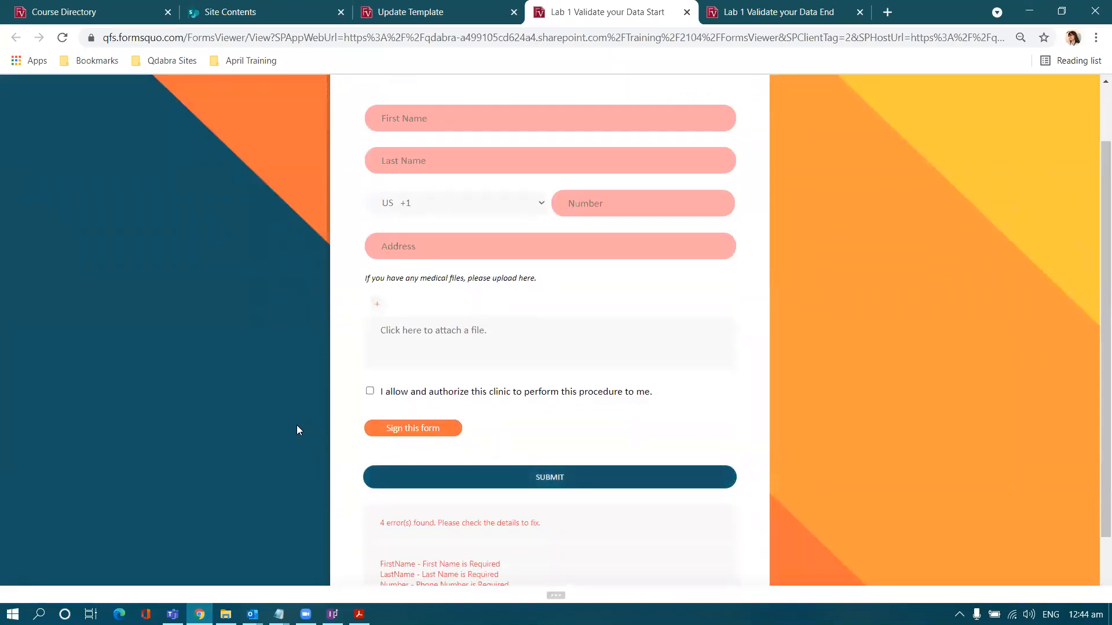
scroll(302, 416, up, 3)
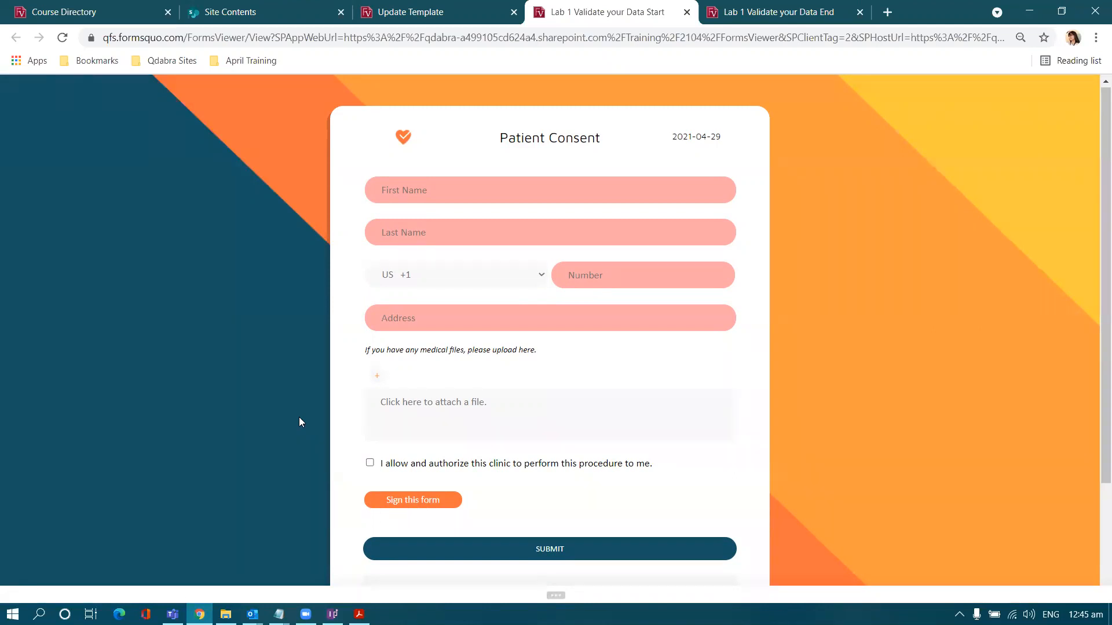
scroll(299, 423, down, 2)
drag(469, 533, 256, 461)
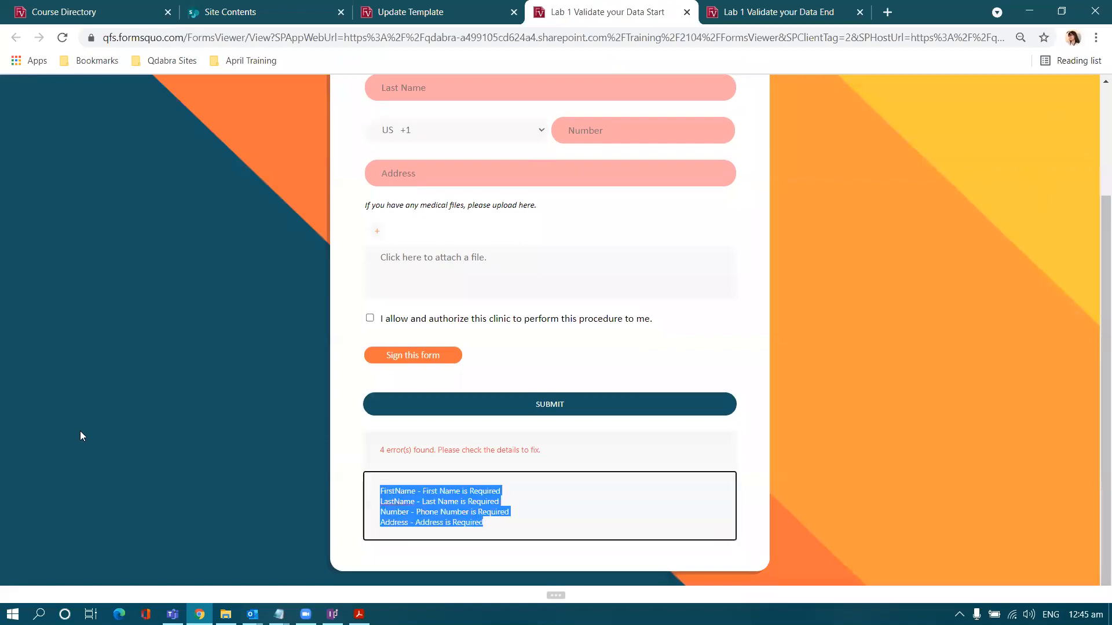
double_click(408, 493)
drag(426, 492, 531, 497)
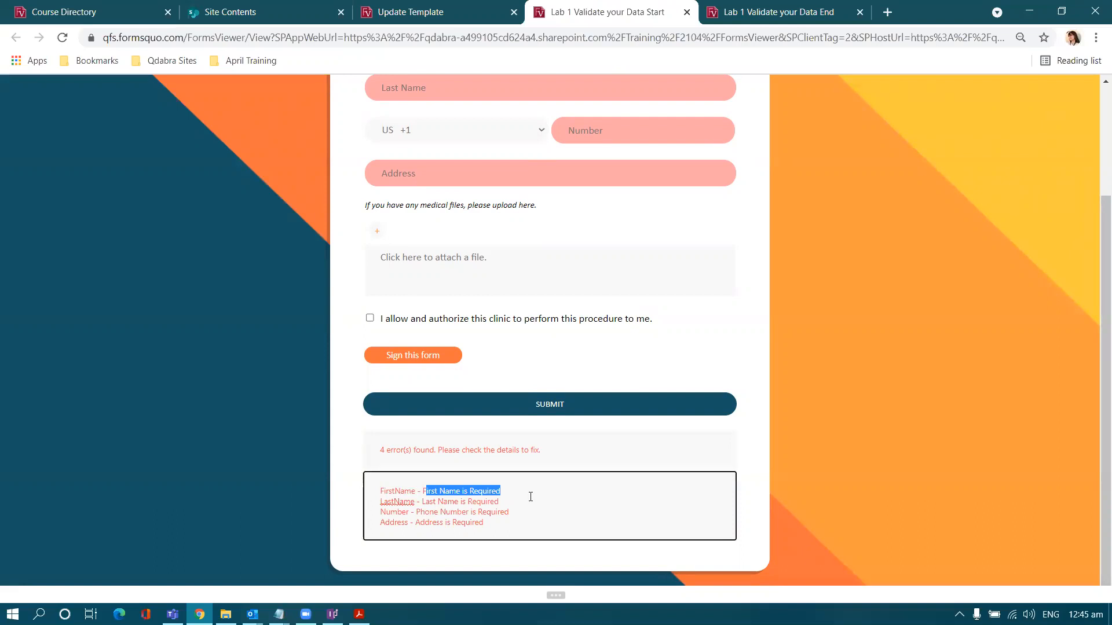
click(520, 498)
click(391, 452)
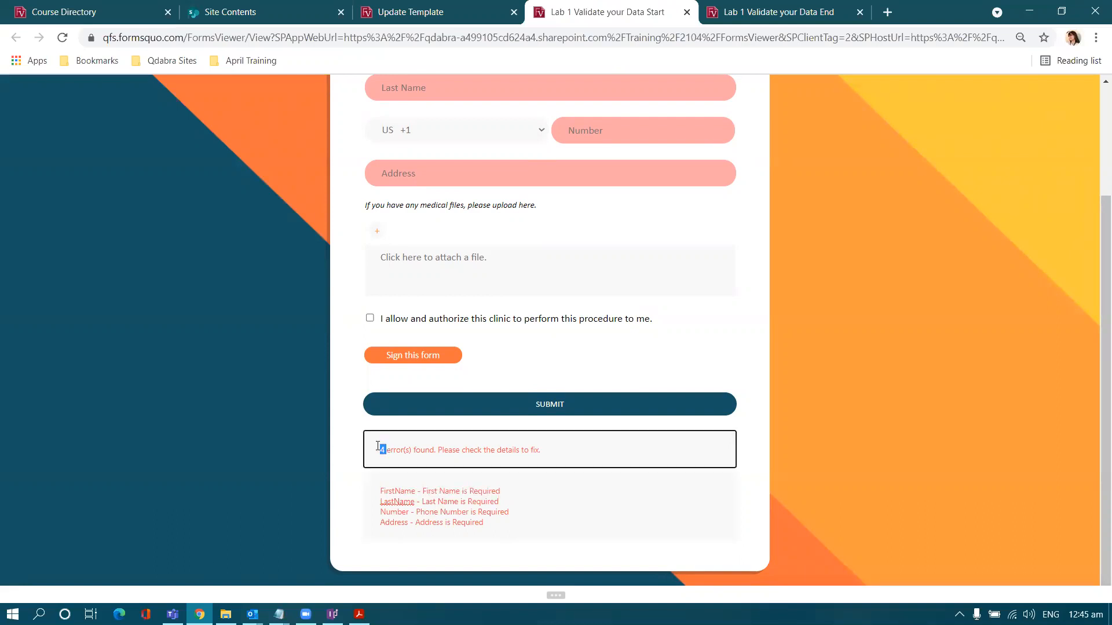
scroll(388, 440, up, 3)
- Enter the patient's first name and resubmit to check the reduced error list
click(484, 198)
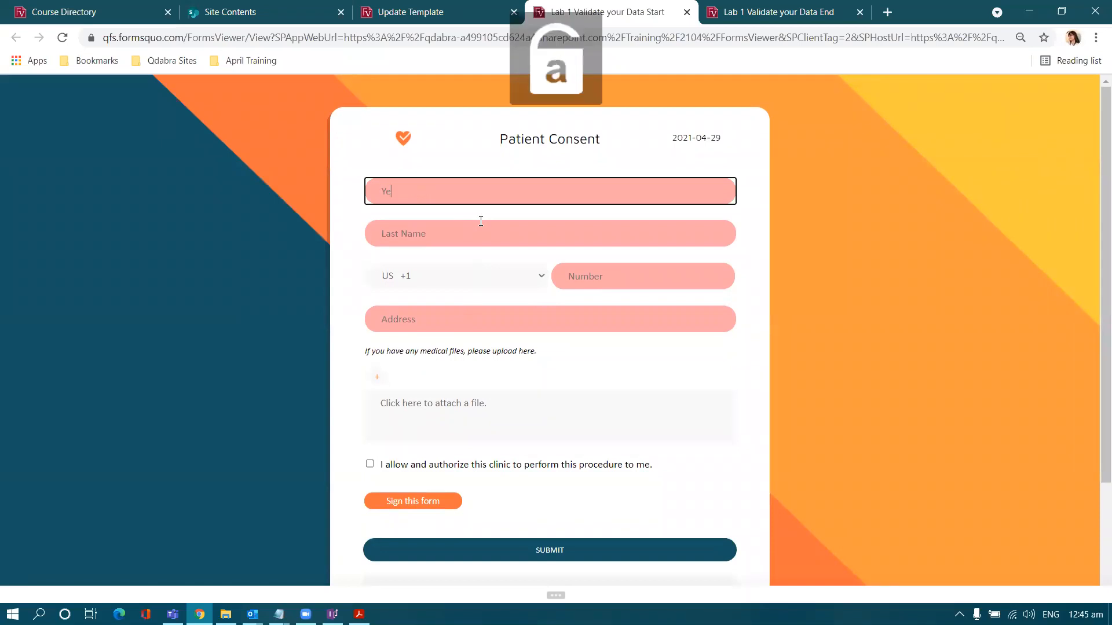
scroll(566, 477, down, 1)
click(576, 479)
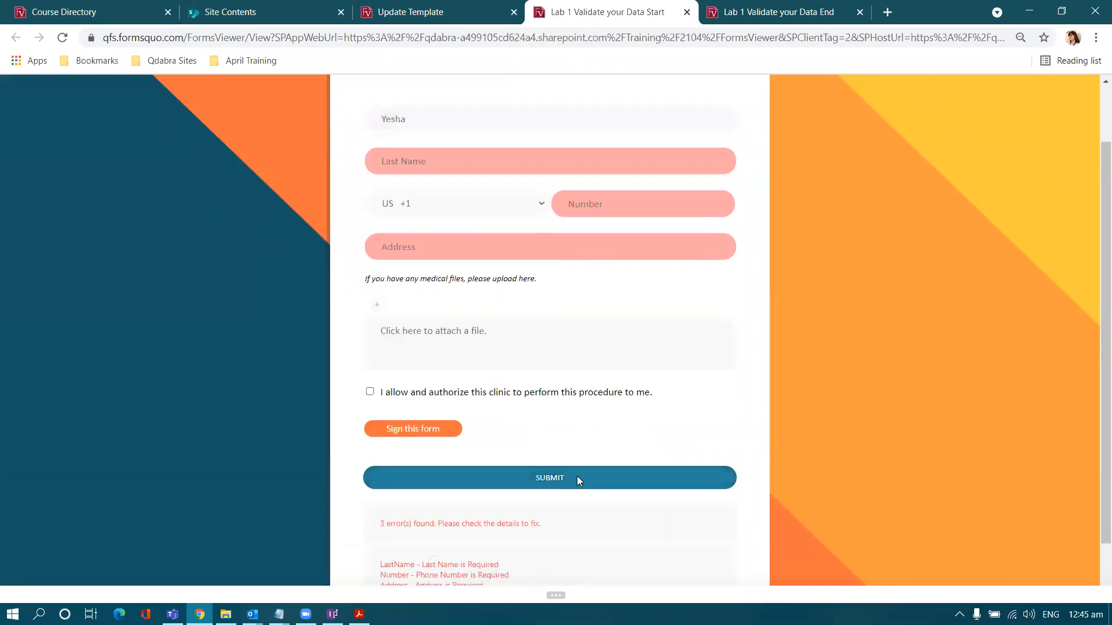
scroll(600, 474, down, 1)
drag(571, 517, 254, 458)
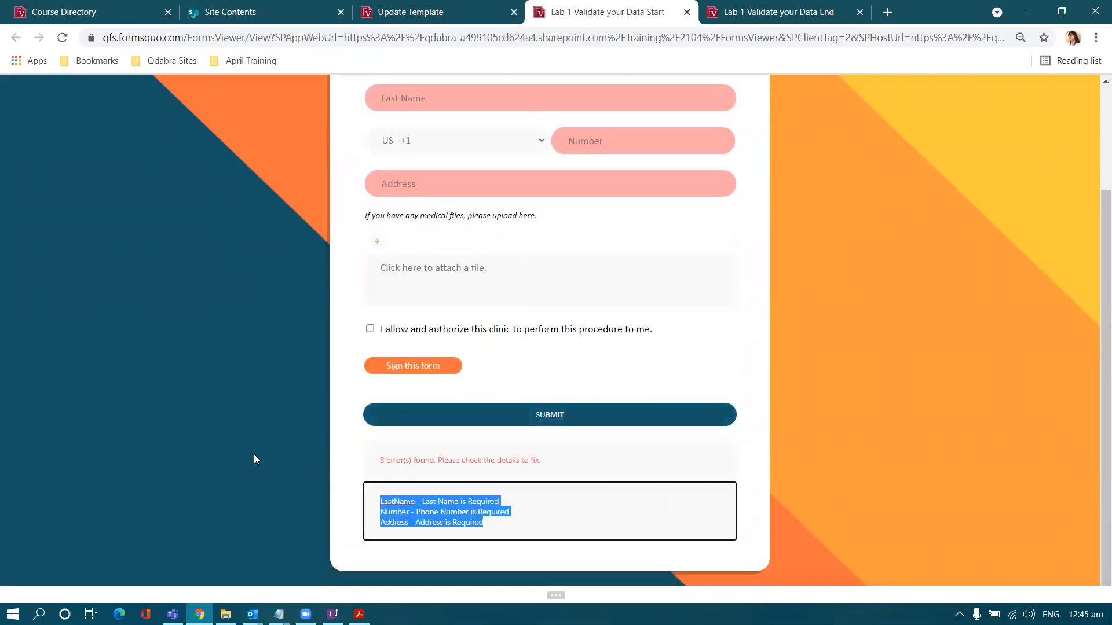
click(559, 517)
scroll(558, 516, up, 2)
- Enter the patient's last name and resubmit, leaving 2 errors: Phone Number and Address
click(480, 228)
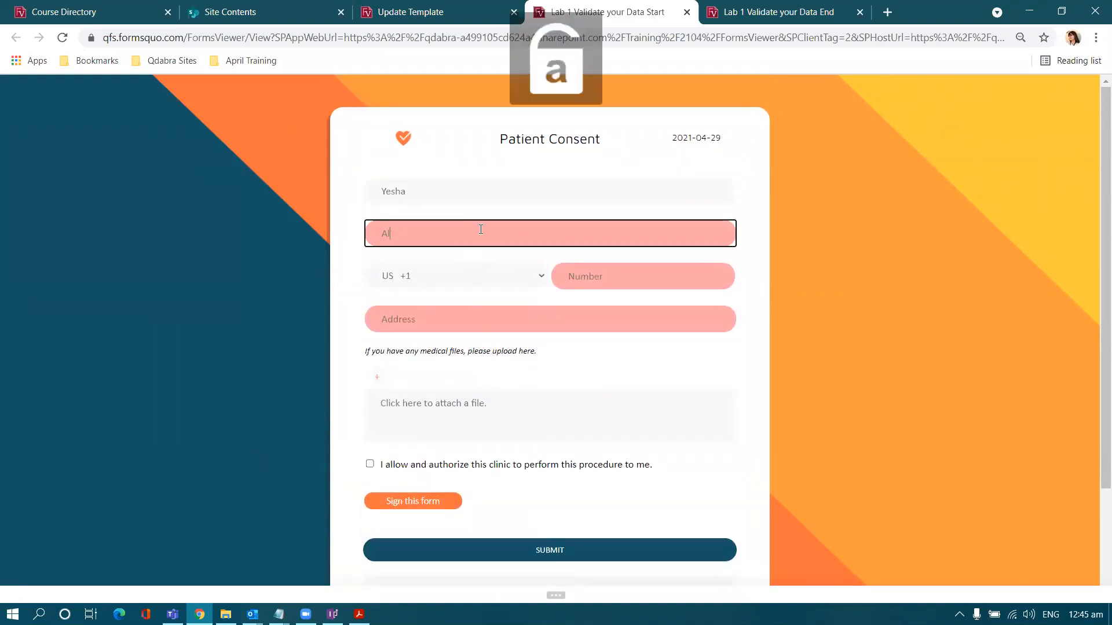
scroll(516, 335, down, 2)
click(566, 418)
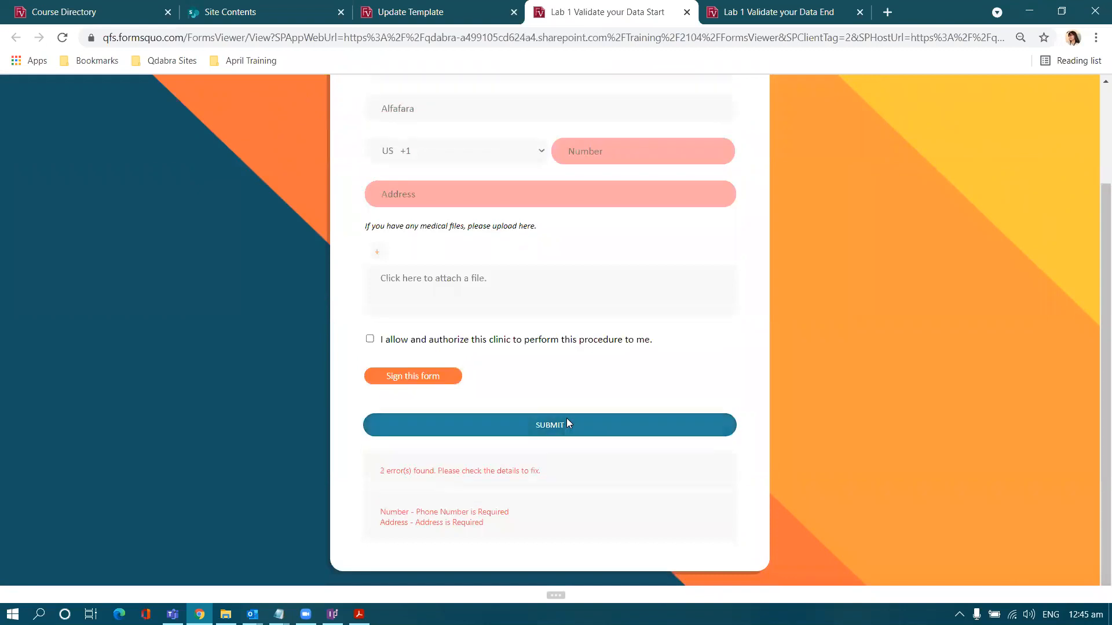
scroll(567, 420, up, 2)
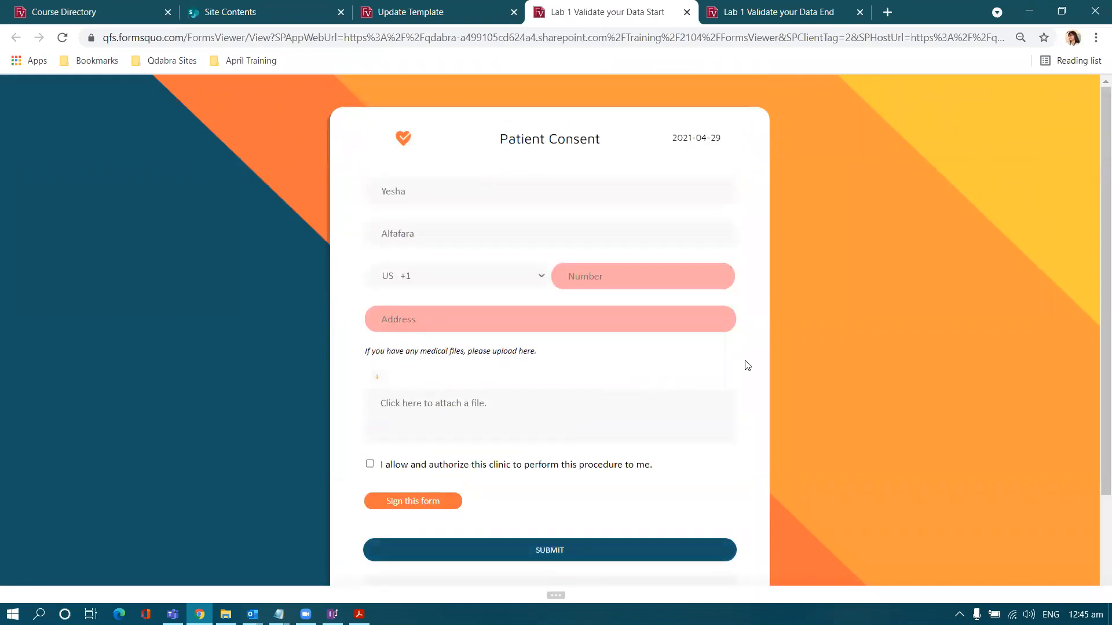
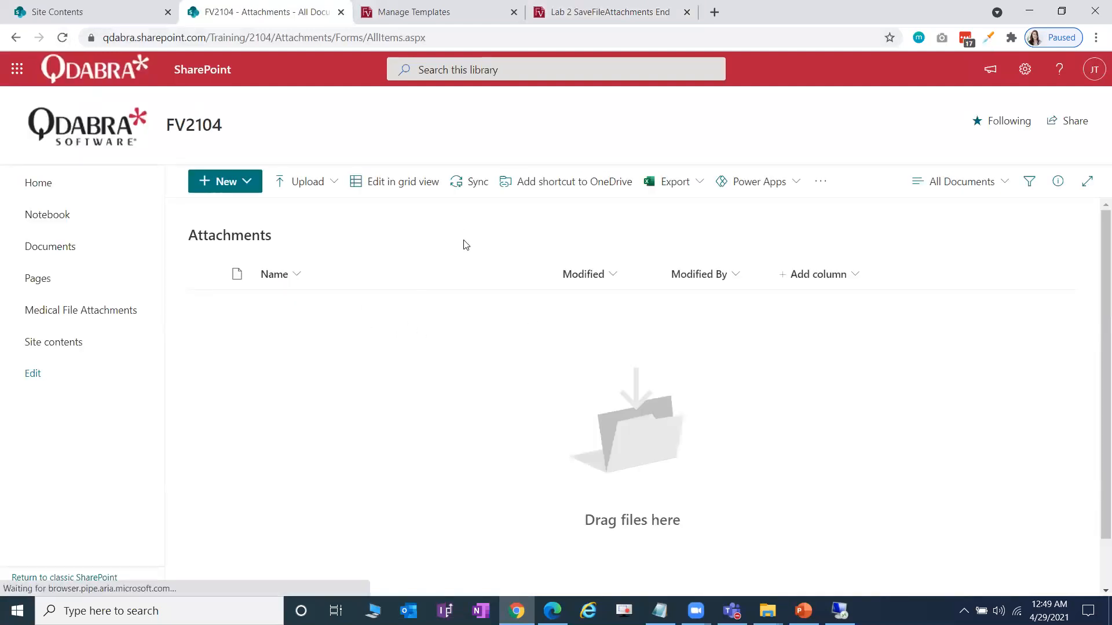
- Drag Medical File 1, 2 and 3.pdf from Explorer onto the form's attachment box in one drop
click(648, 10)
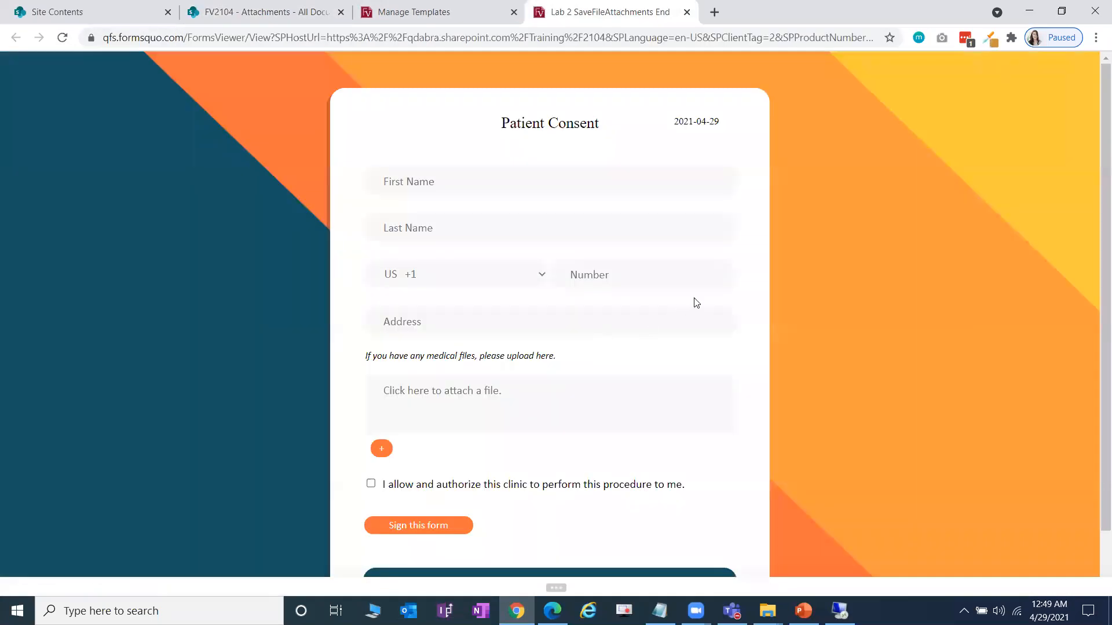
scroll(708, 354, down, 1)
scroll(732, 355, up, 1)
key(alt+Tab)
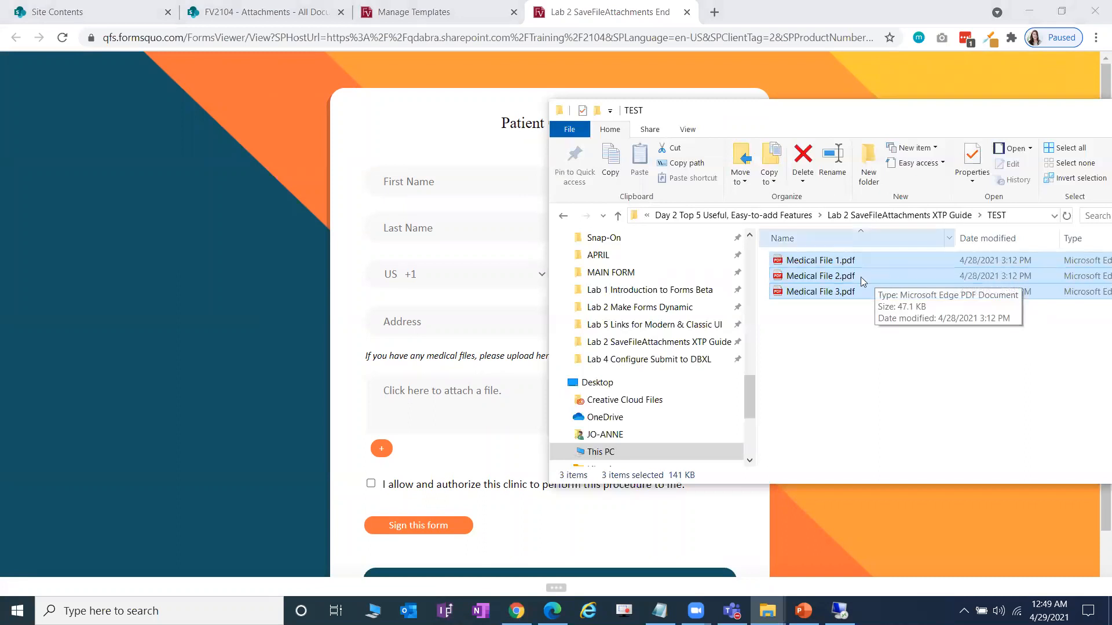
click(859, 328)
click(834, 260)
shift+click(834, 292)
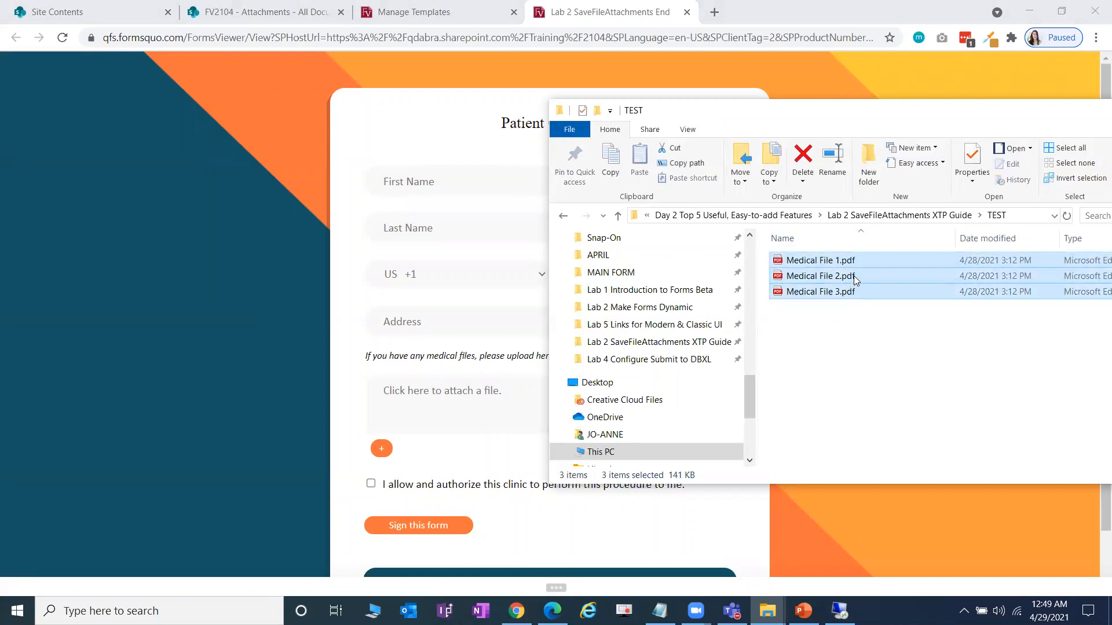
click(241, 419)
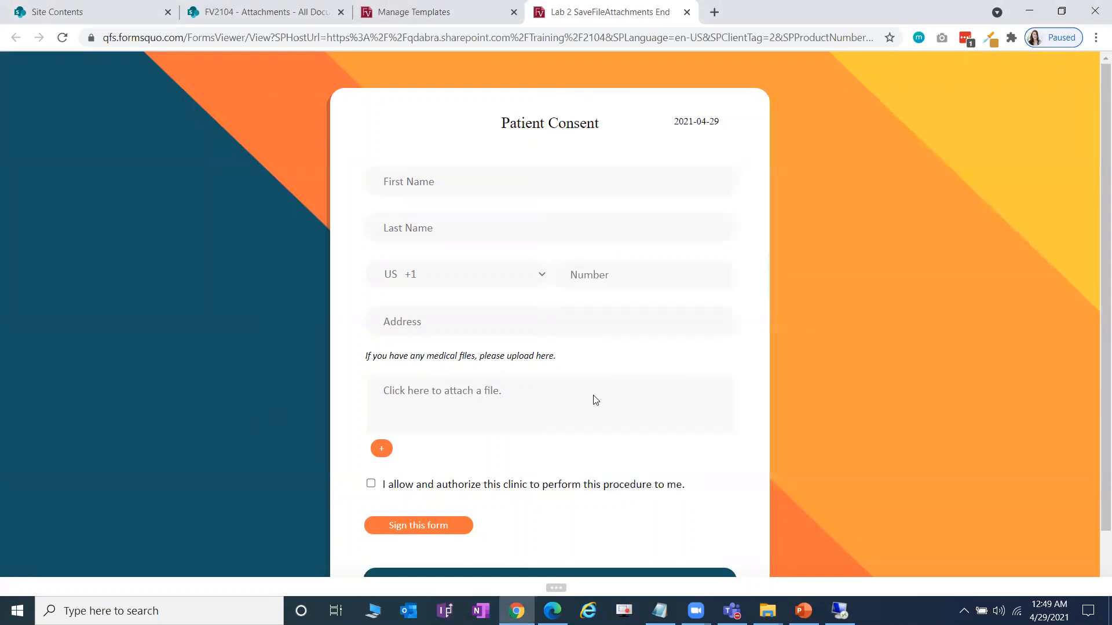
key(alt+Tab)
drag(863, 277, 458, 394)
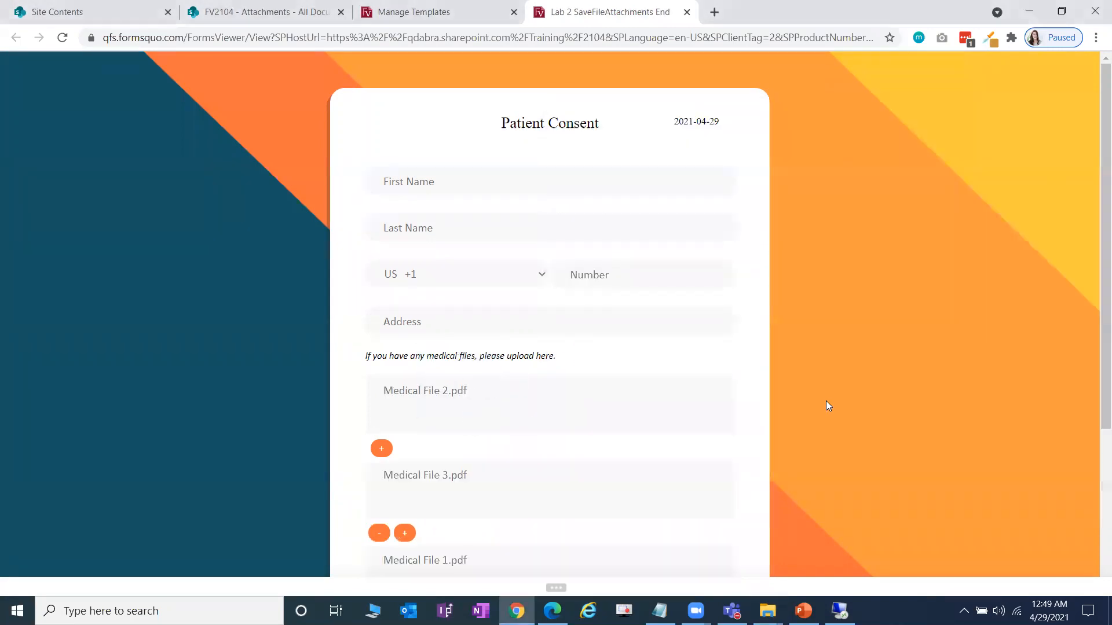
scroll(825, 401, down, 4)
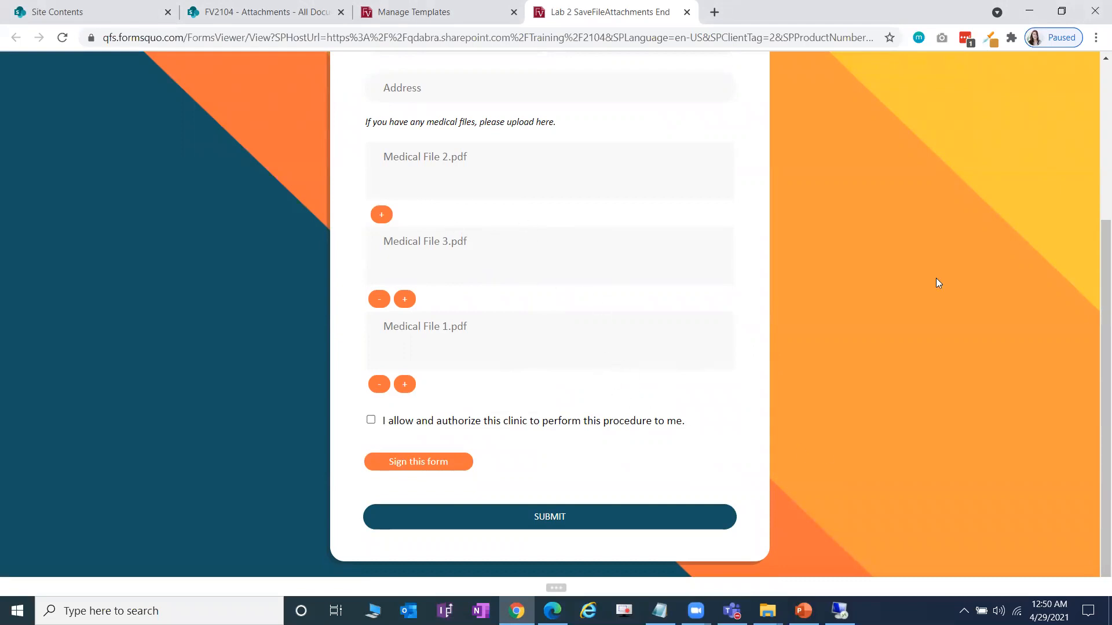
- Open the debug command log below the Patient Consent form
key(alt+Tab)
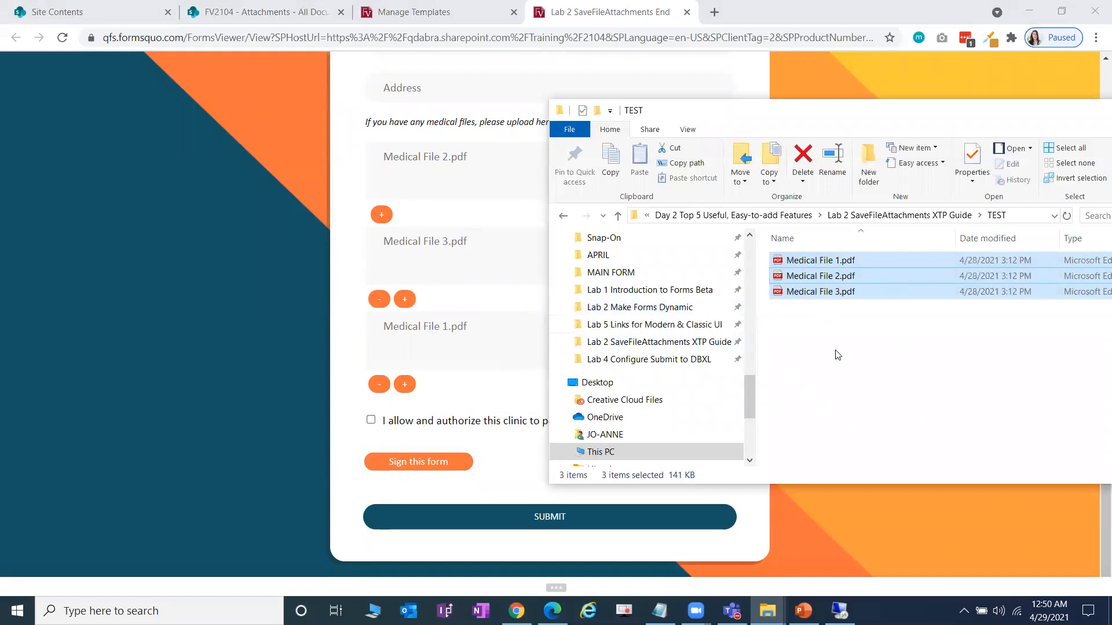
key(alt+Tab)
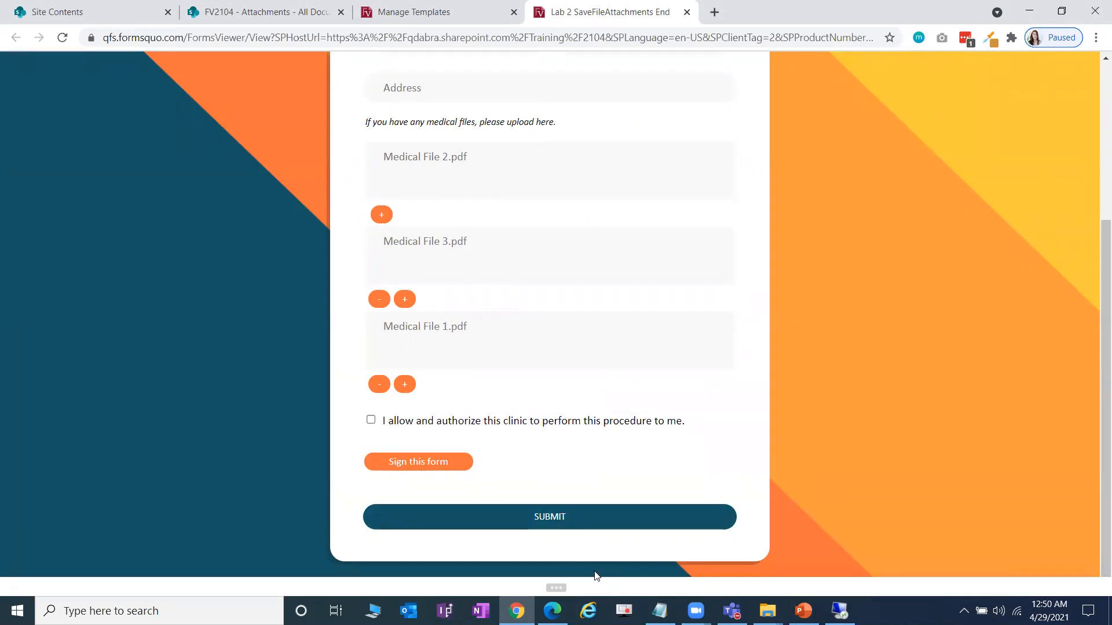
click(557, 587)
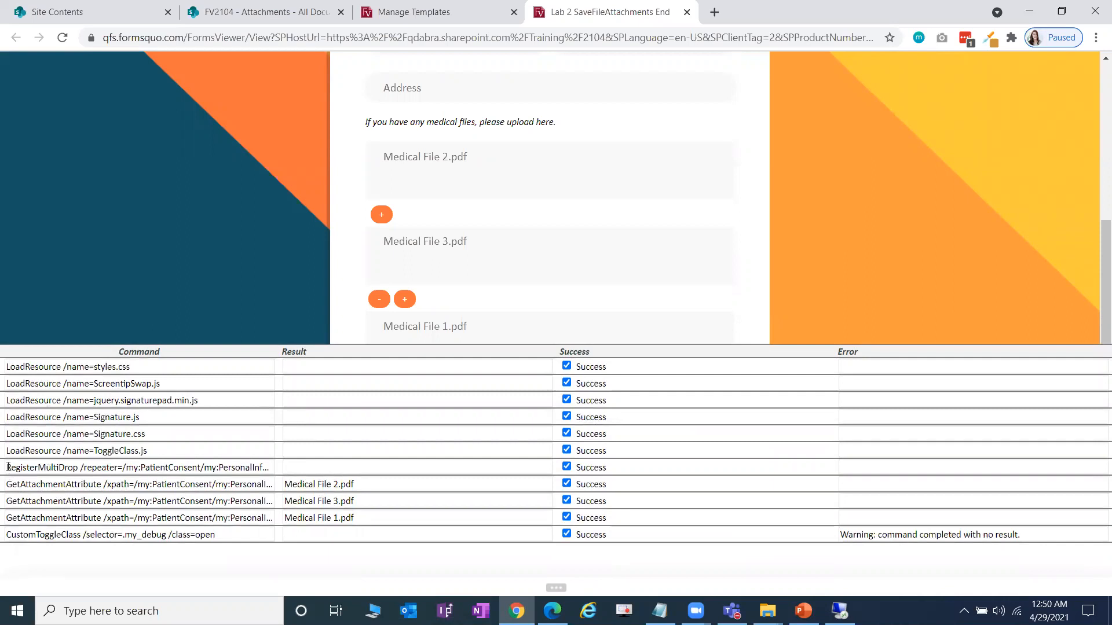
- Inspect the RegisterMultiDrop entry and the Medical File 2.pdf GetAttachmentAttribute result in the debug log
drag(9, 467, 85, 468)
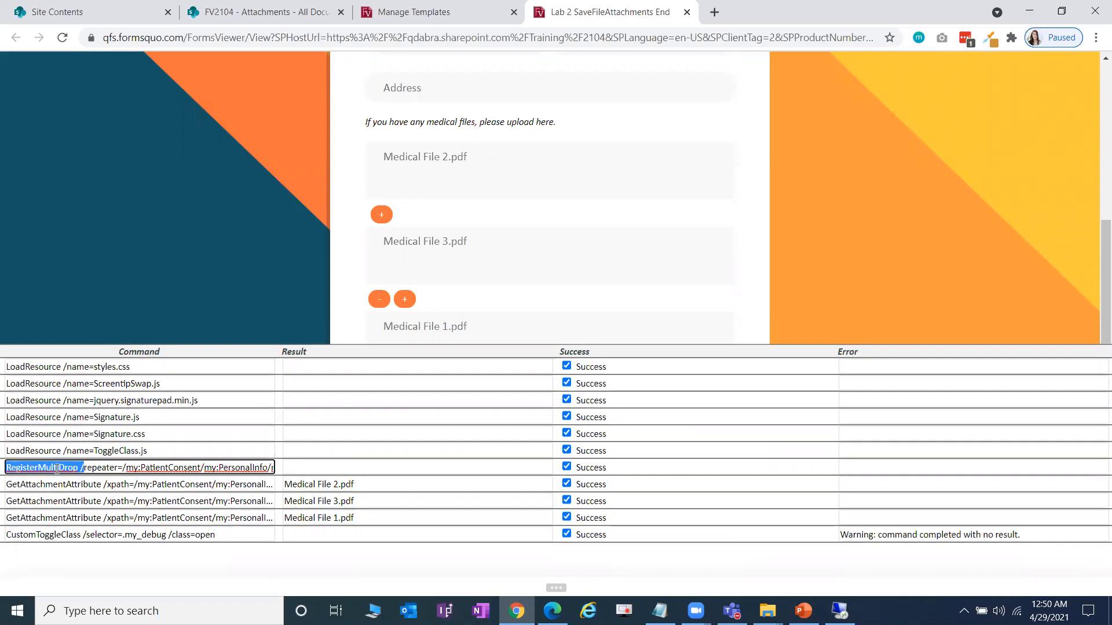
click(57, 468)
double_click(30, 468)
drag(7, 484, 103, 484)
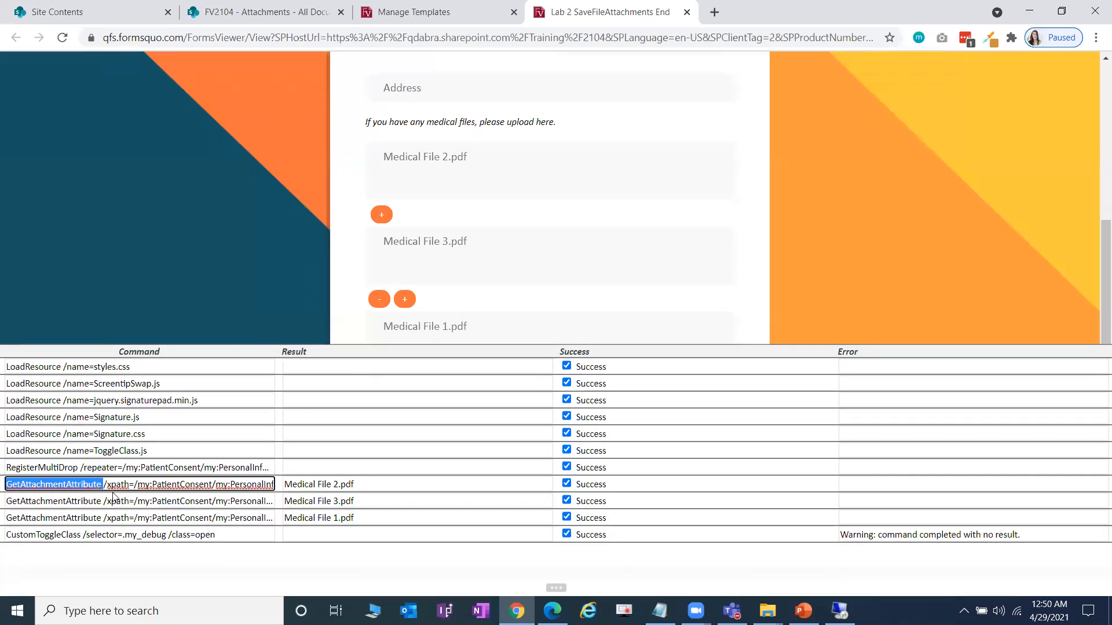
click(379, 488)
drag(380, 484, 261, 487)
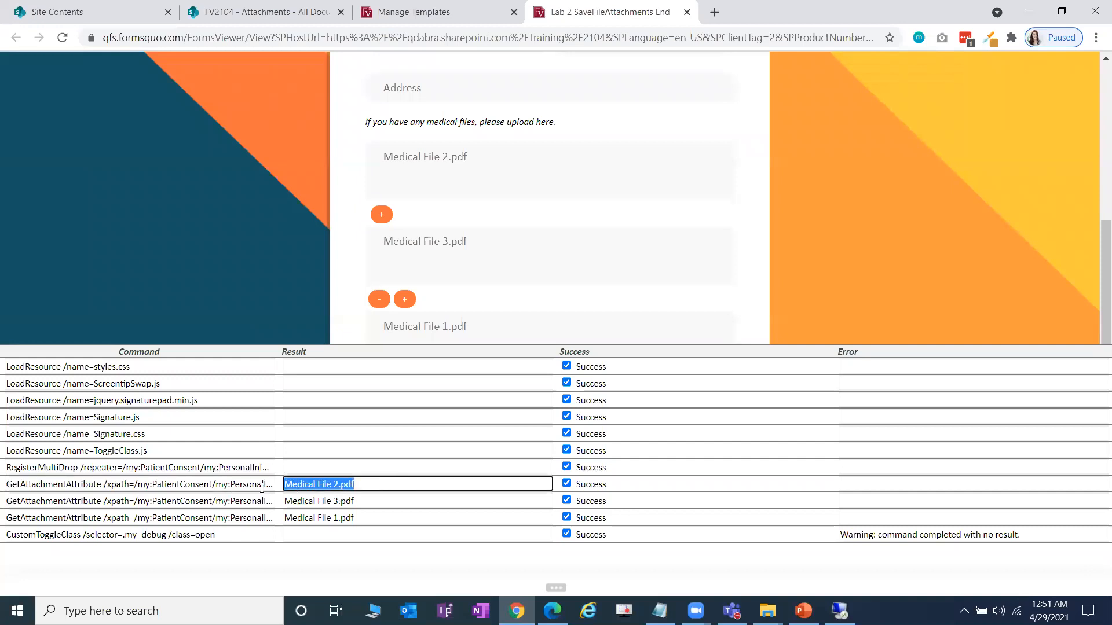
- Copy the first GetAttachmentAttribute command and paste it under the RegisterMultiDrop rule in Notepad
click(219, 484)
triple_click(179, 489)
click(177, 490)
triple_click(181, 488)
key(ctrl+c)
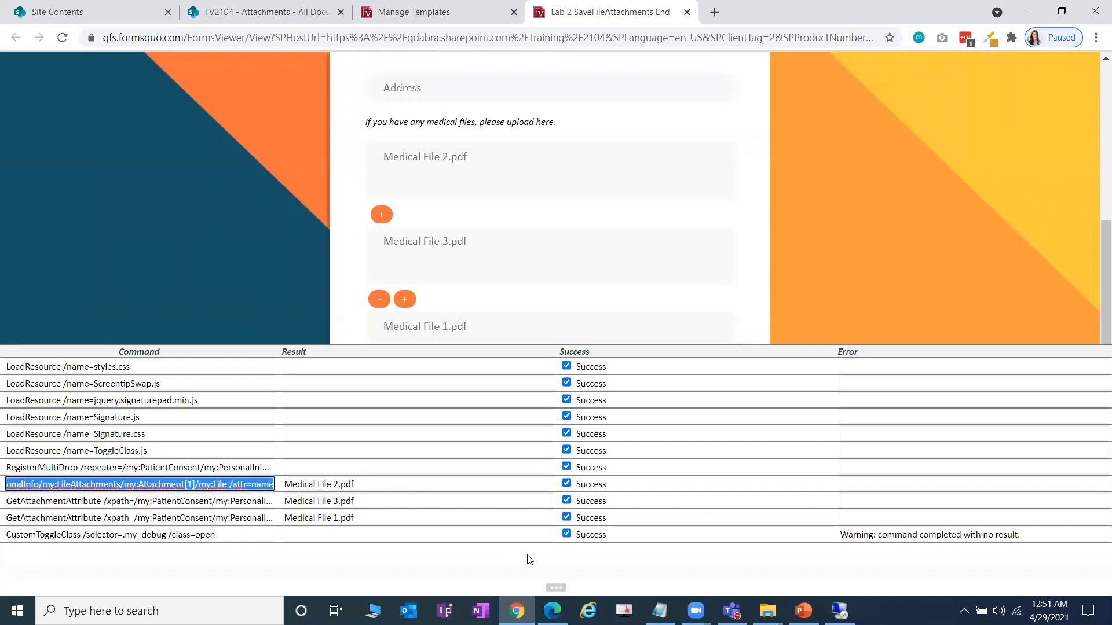
key(alt+Tab)
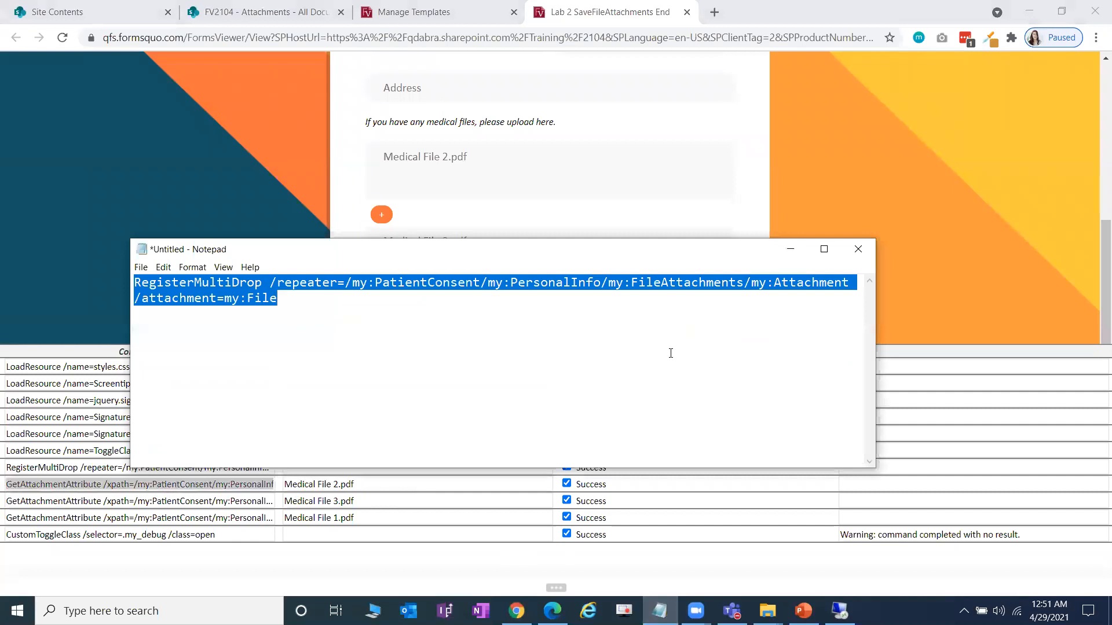
click(532, 352)
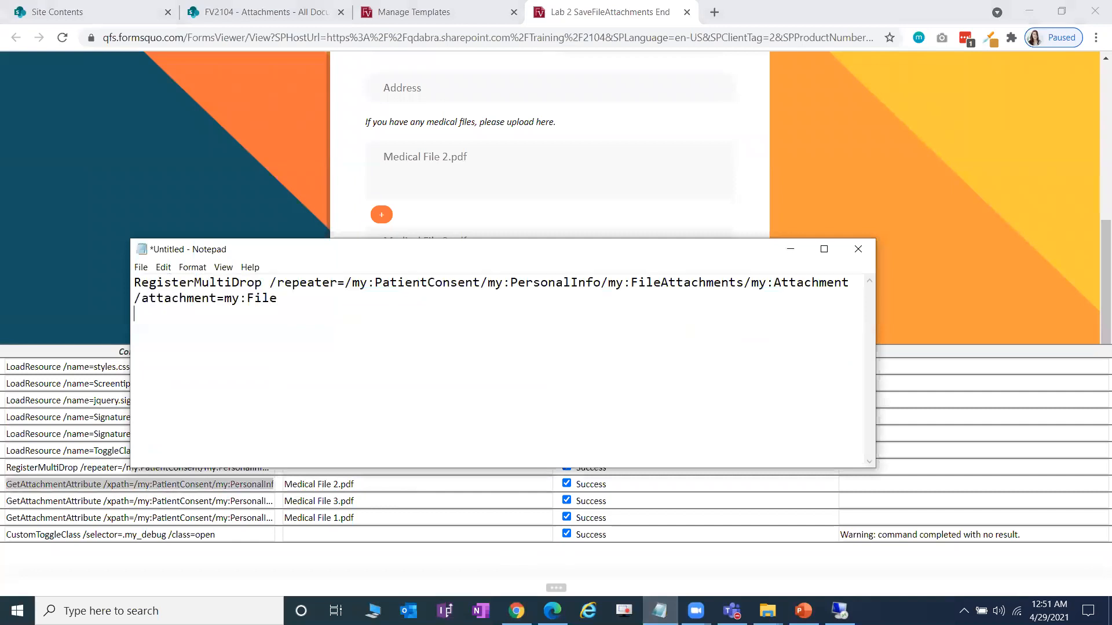
key(Return)
key(Return)
key(Return)
key(ctrl+v)
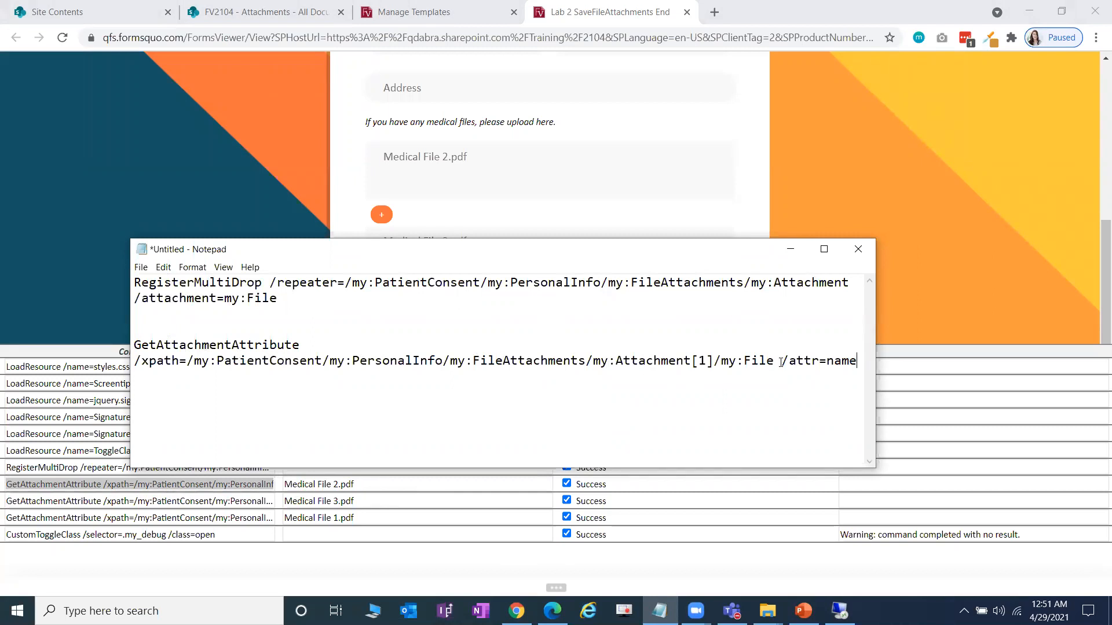
drag(783, 360, 823, 361)
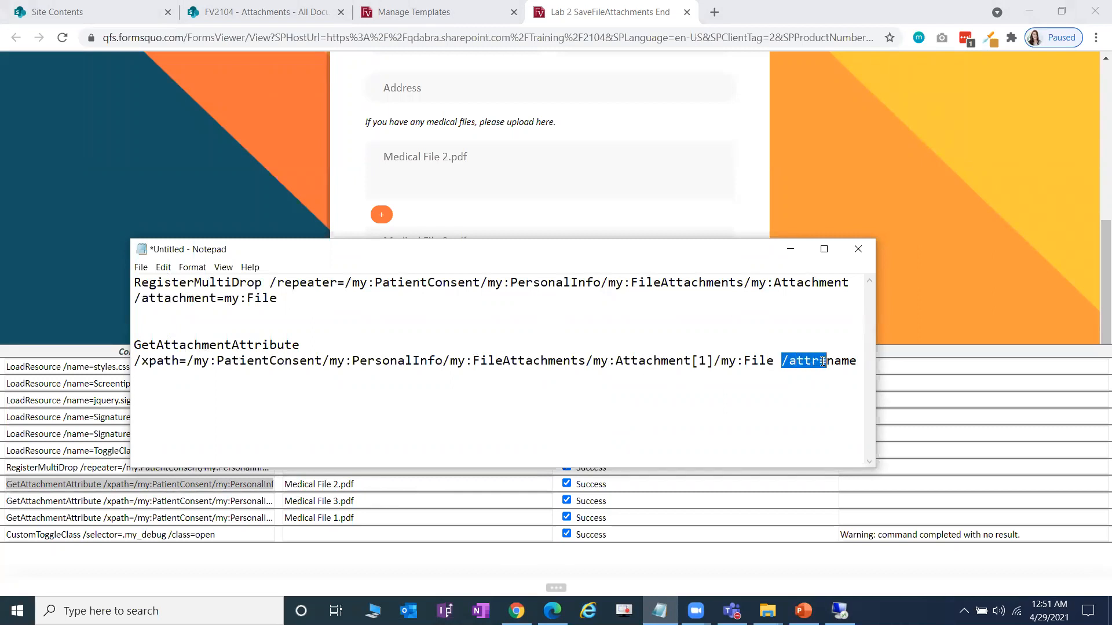
drag(860, 362, 825, 361)
- Close the debug log to view the whole form again
click(921, 294)
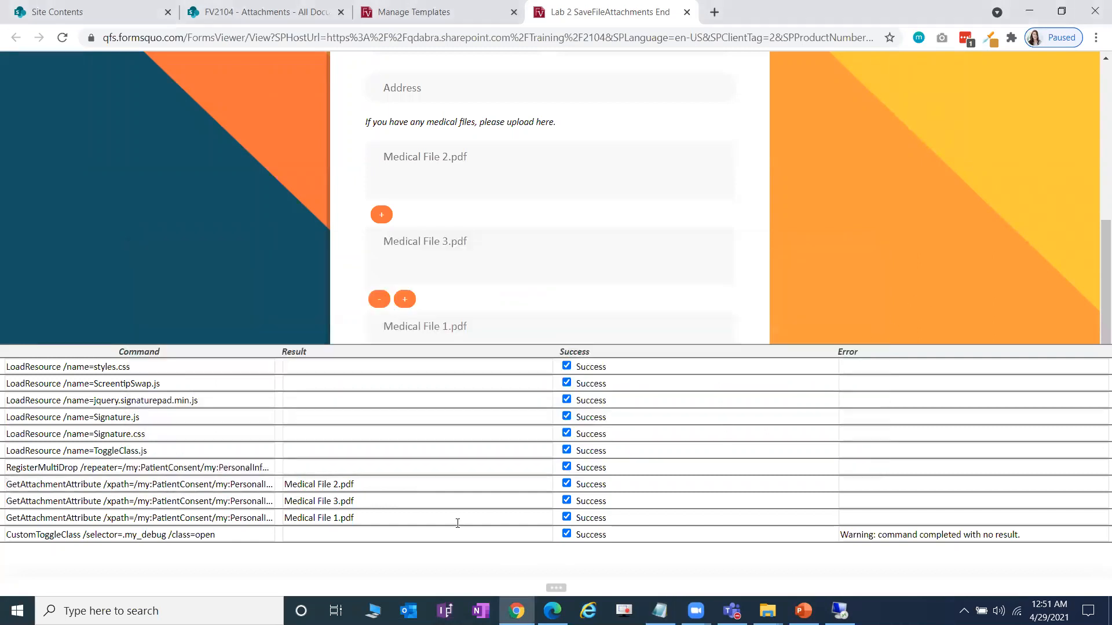
click(365, 484)
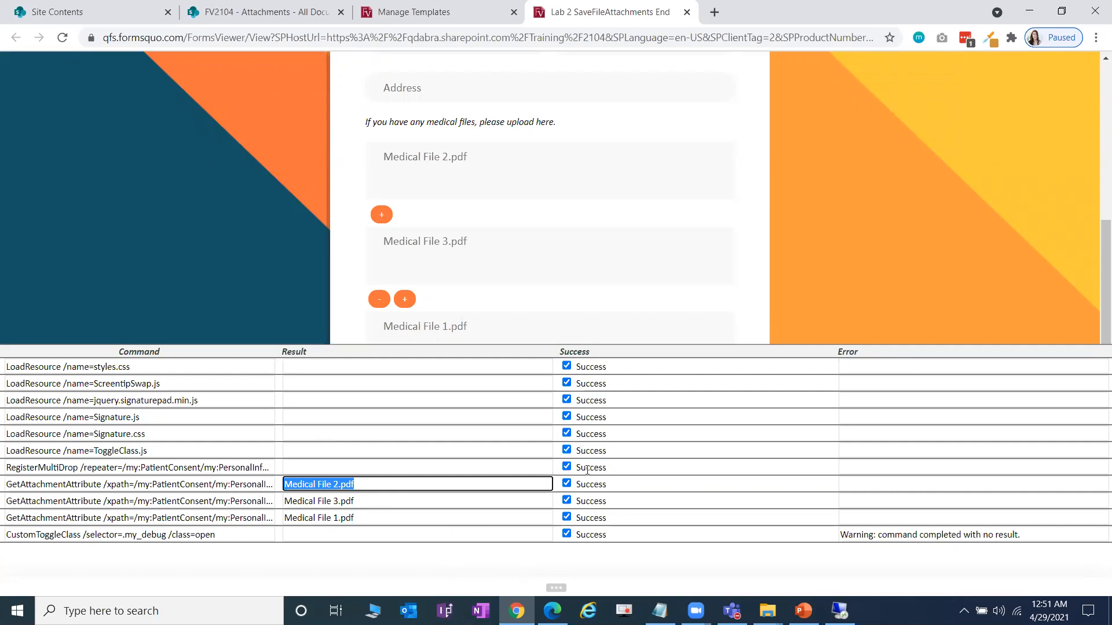
click(575, 572)
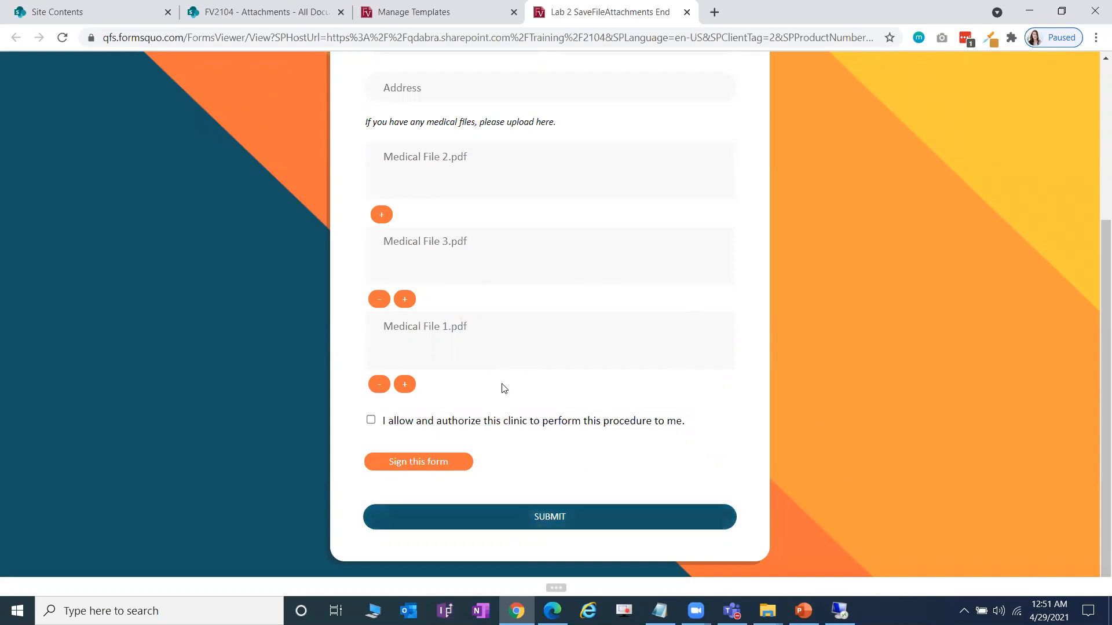
- Submit the Patient Consent form and inspect the SaveToSharePoint rows in the debug log
click(689, 513)
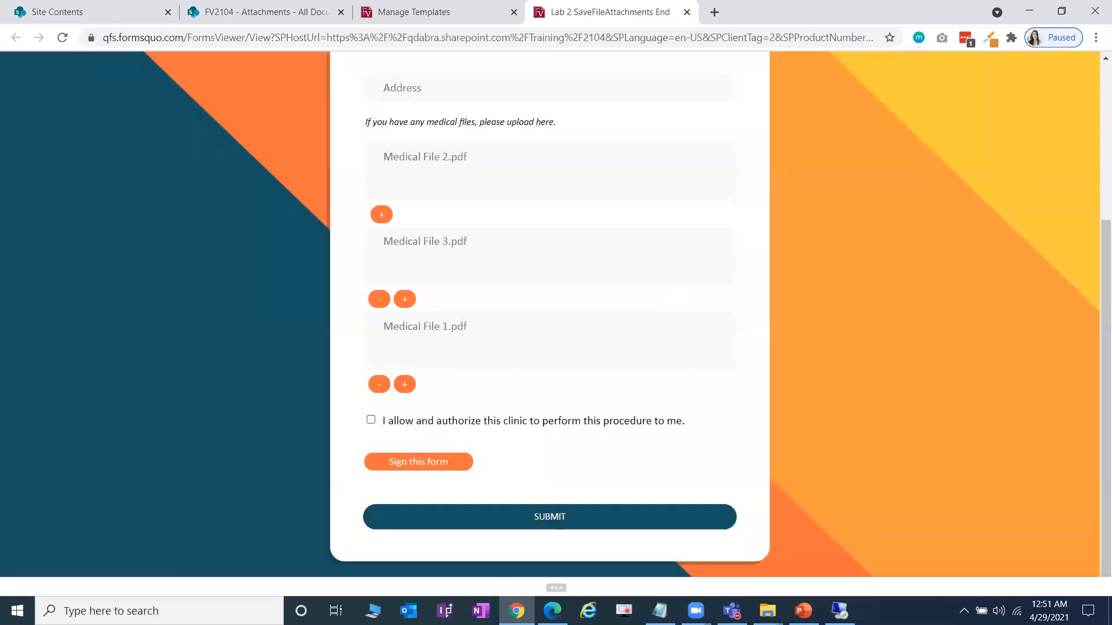
click(556, 588)
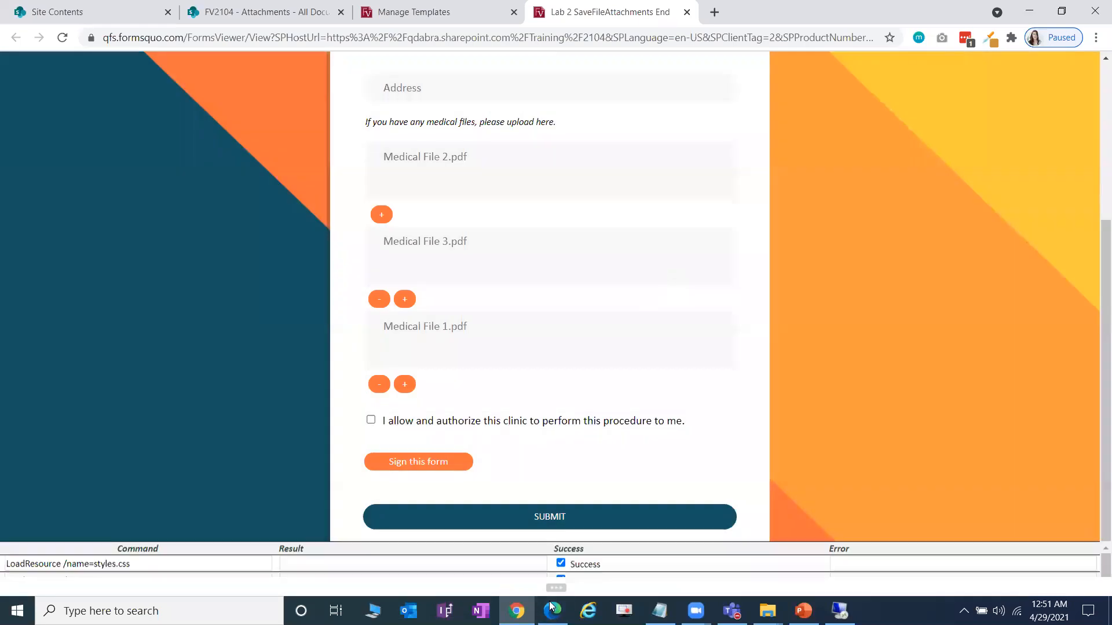
scroll(230, 458, down, 2)
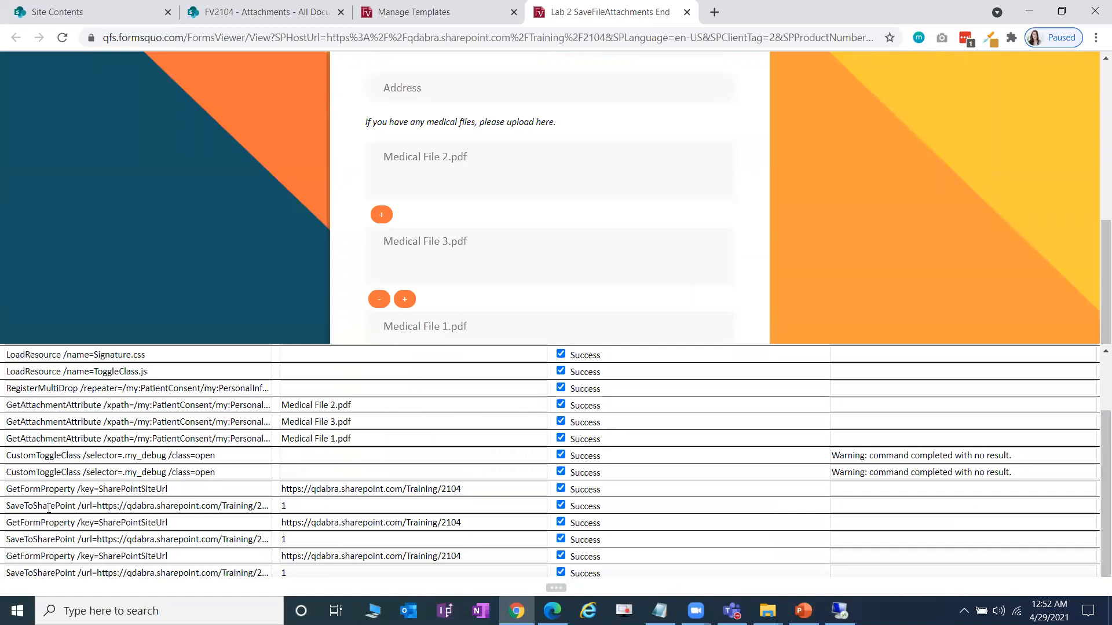
click(8, 505)
drag(8, 505, 313, 504)
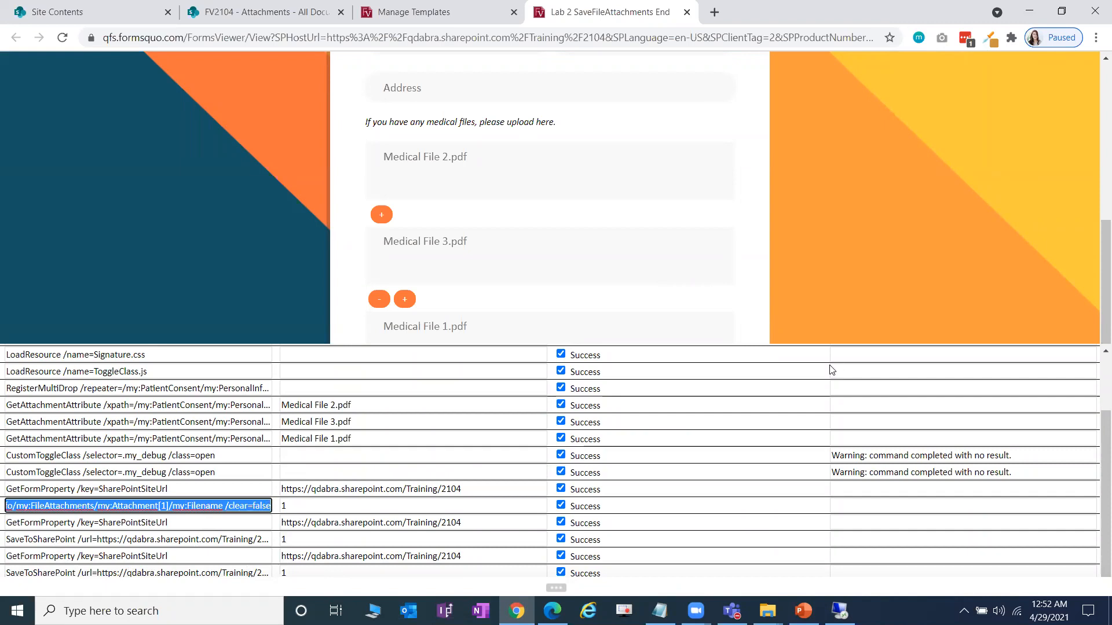
- Close the debug log and view the FV2104 - Attachments library
click(628, 574)
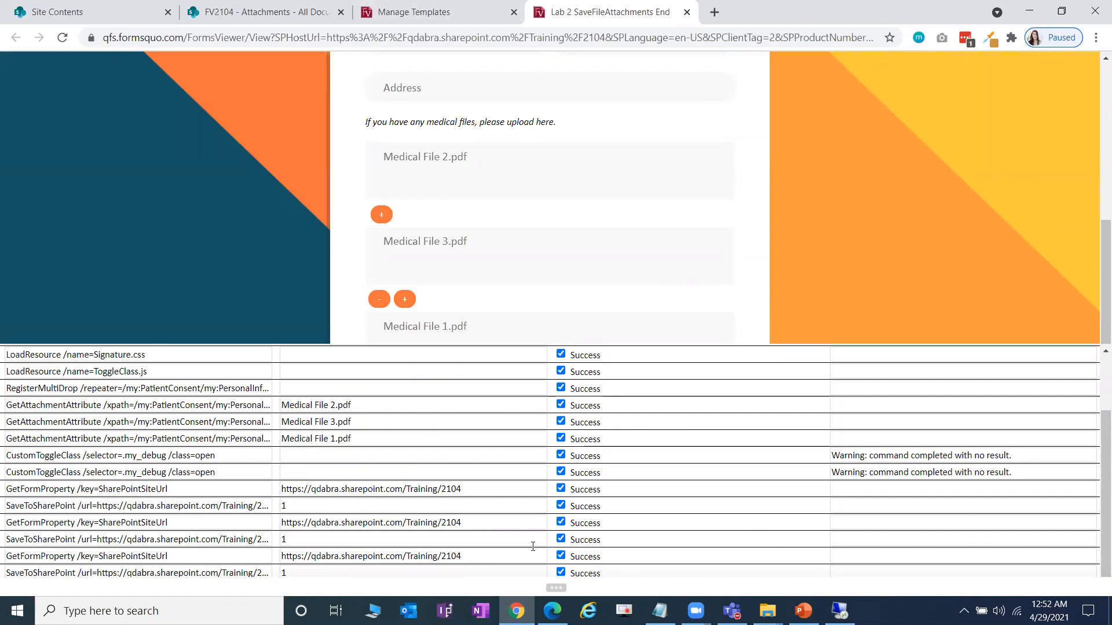
click(555, 588)
click(268, 8)
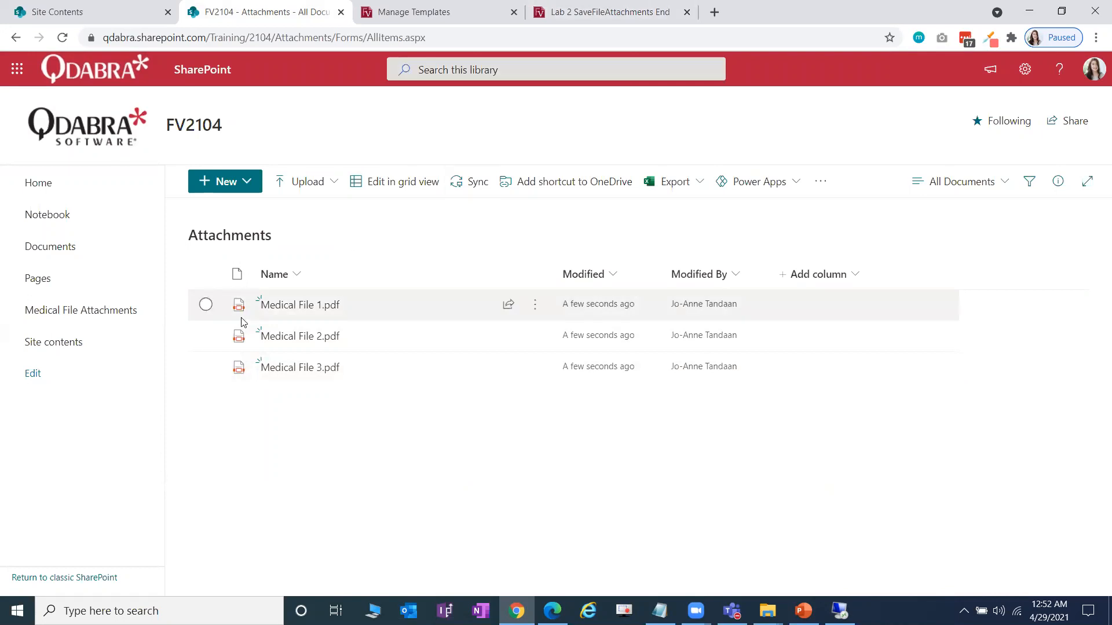
- Delete the three uploaded medical files from the library and close the Patient Consent form
click(206, 274)
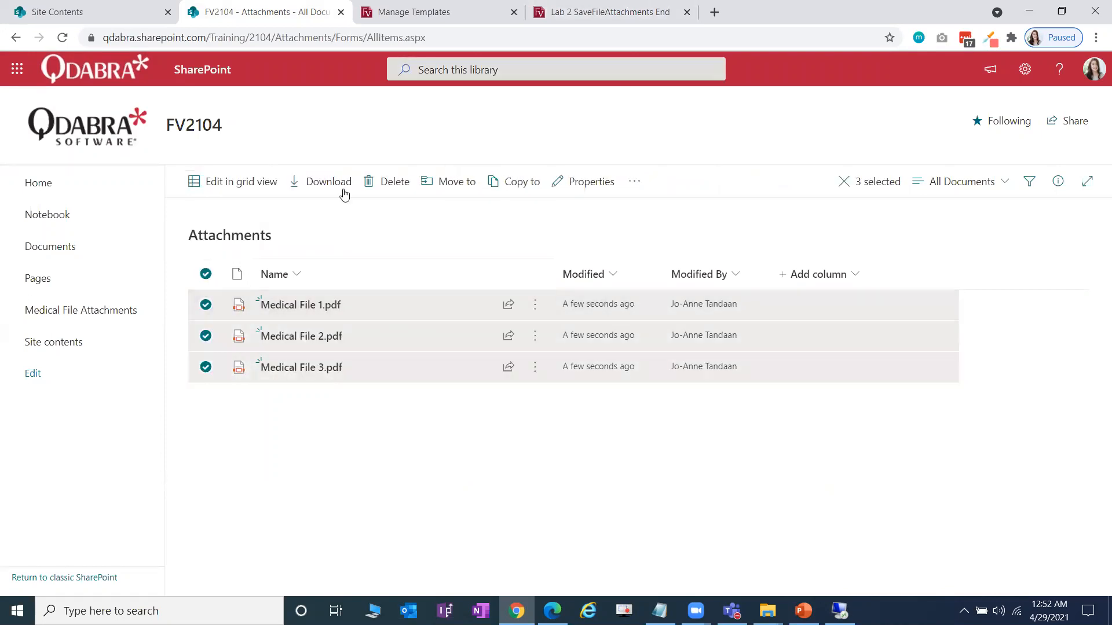
click(395, 182)
click(575, 366)
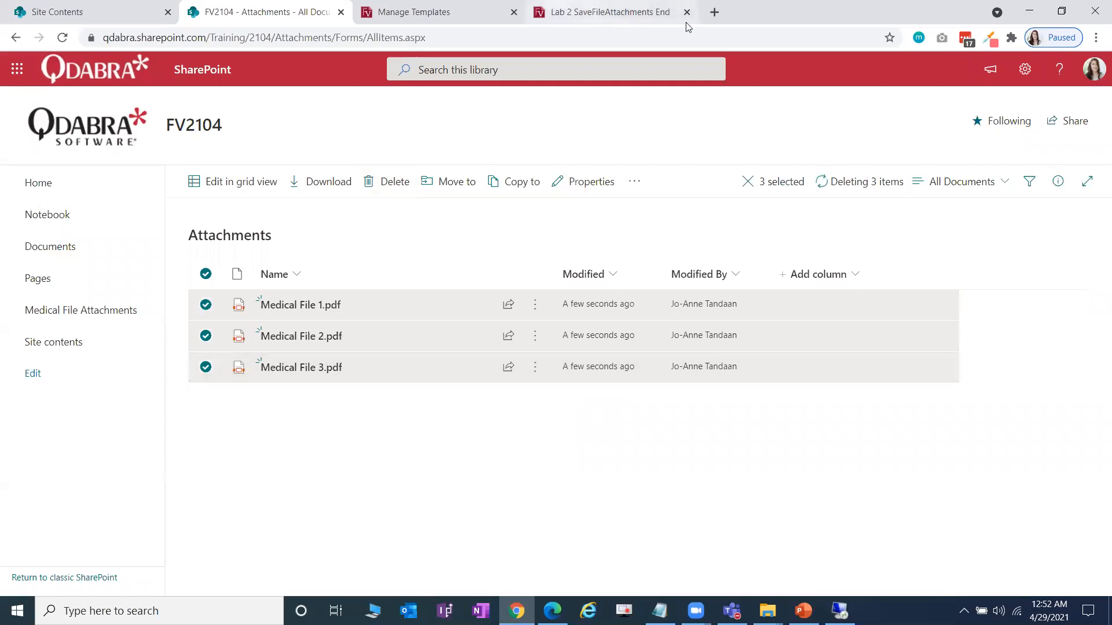
click(678, 18)
click(687, 11)
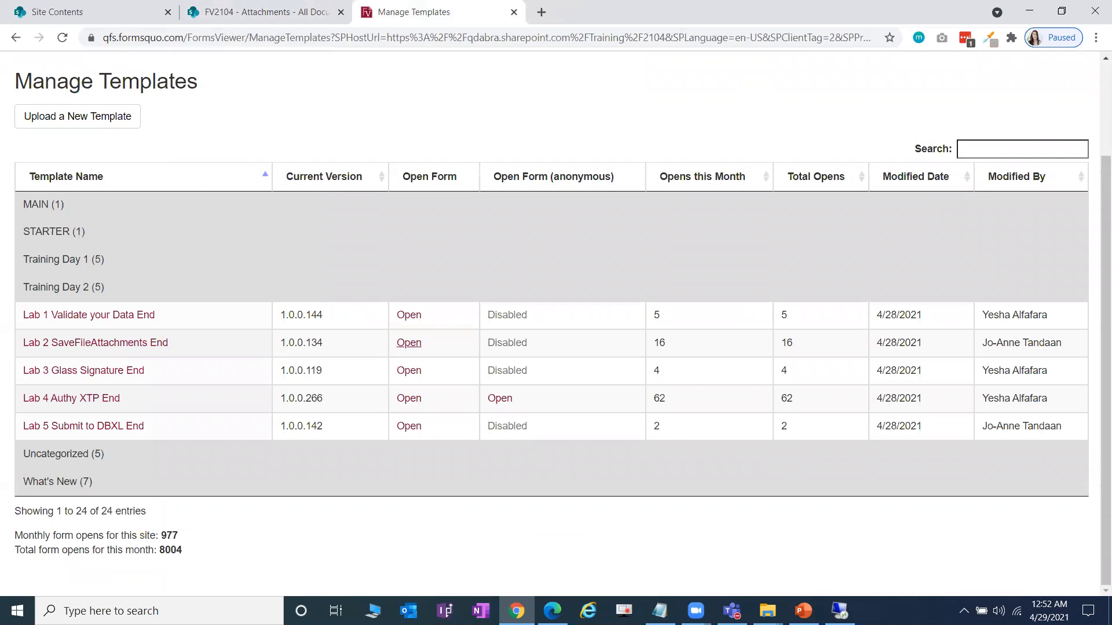
- Open Lab 2 - SaveFileAttachments XTP Guide.pdf from the guide's PKG folder
mouse_move(768, 611)
click(741, 528)
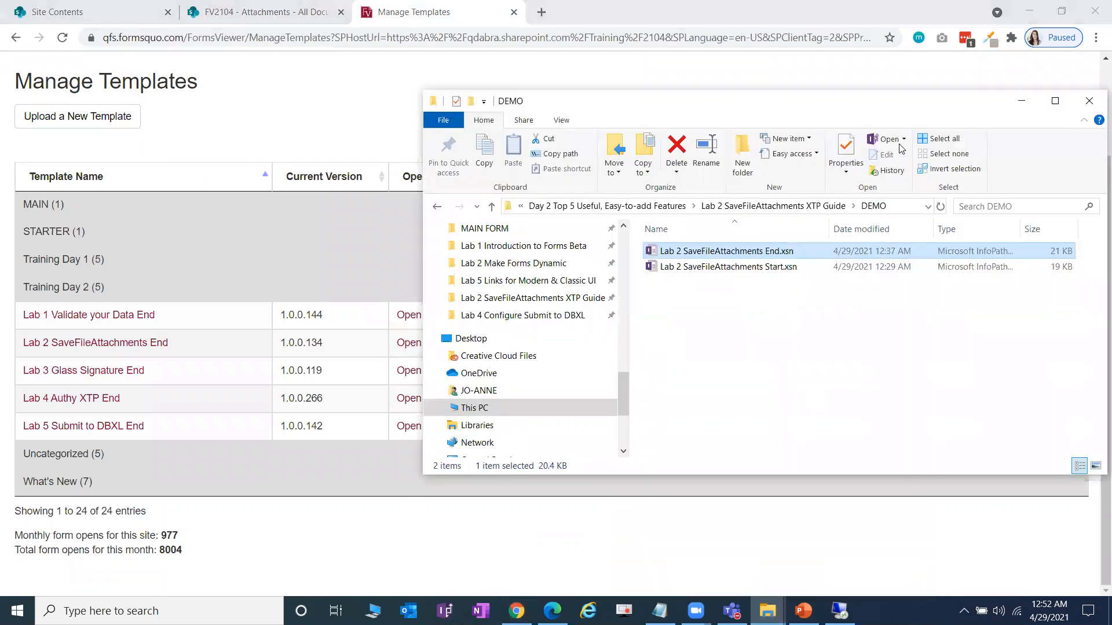
drag(737, 106, 586, 112)
click(403, 308)
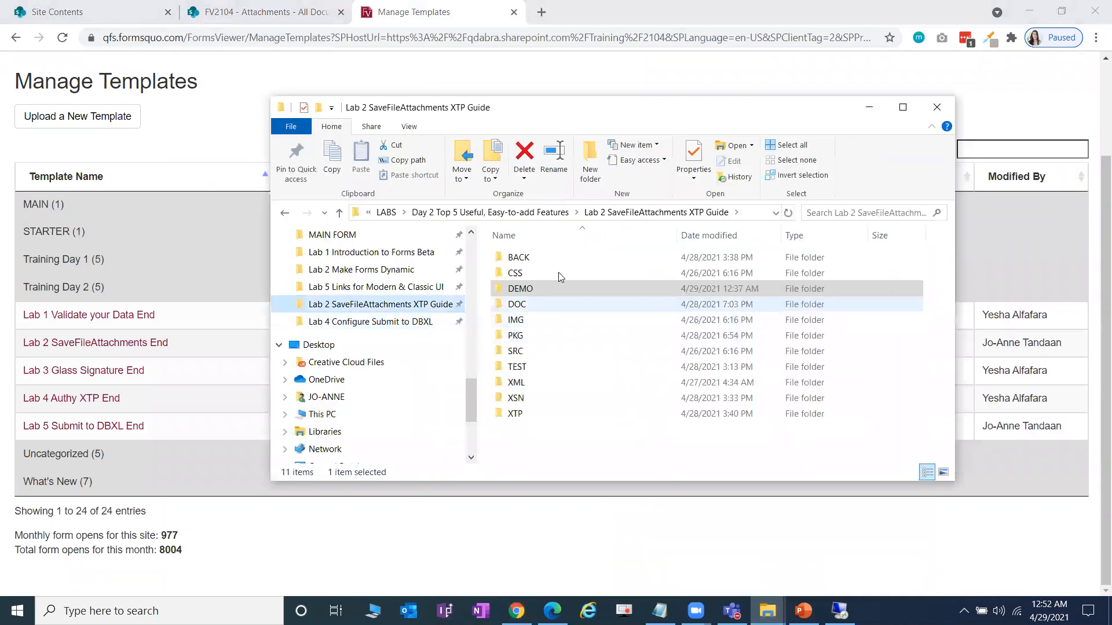
double_click(541, 336)
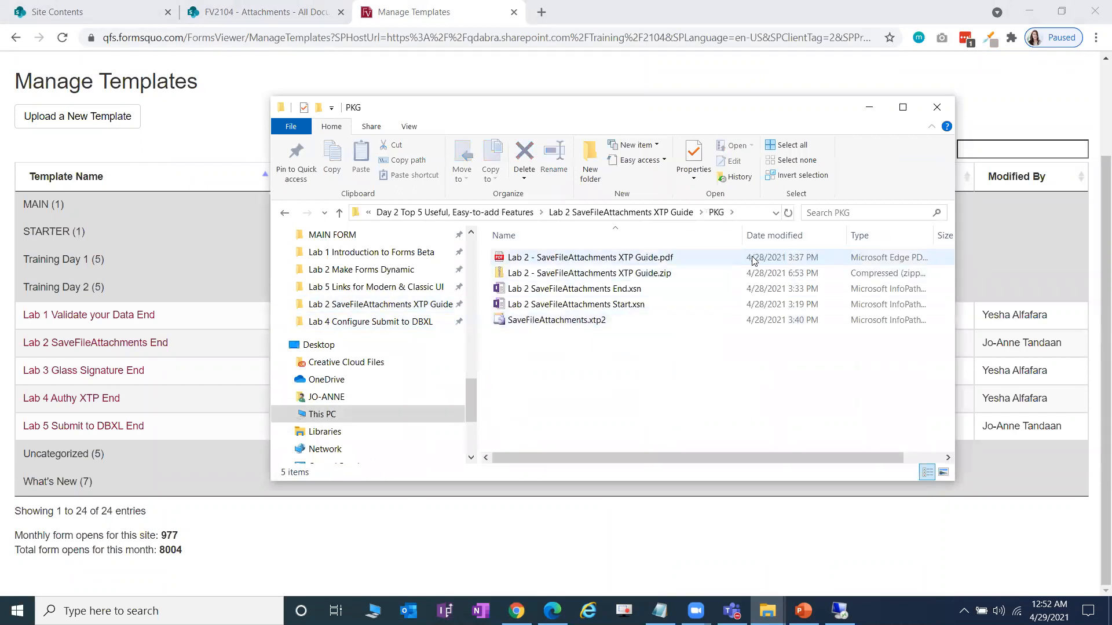
click(660, 263)
key(Return)
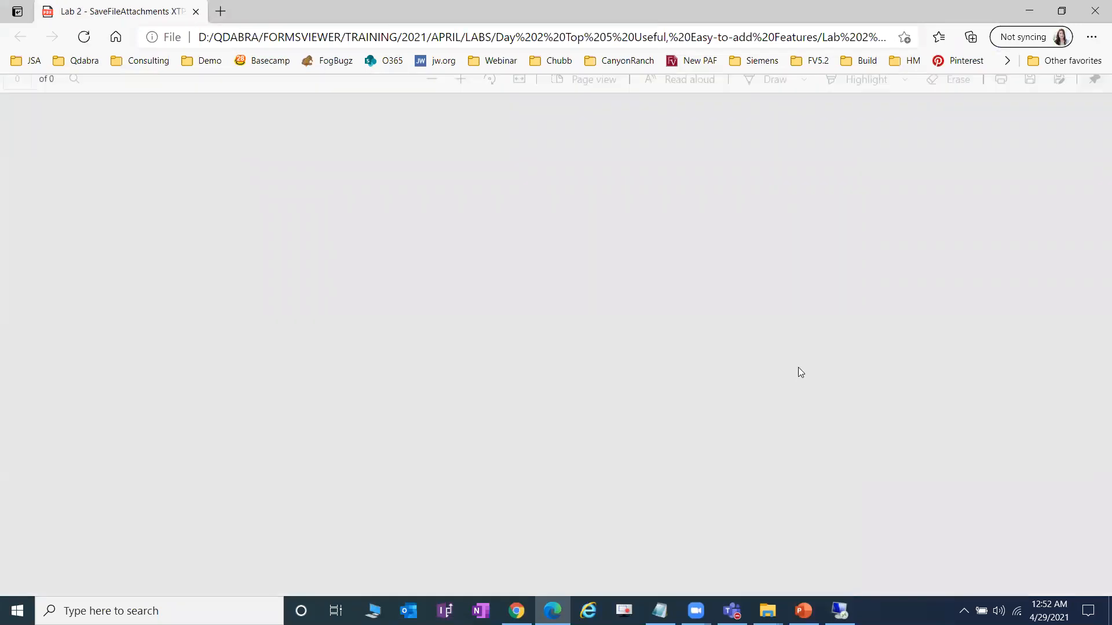
- Read the guide's Before you start section, highlighting the Attachments library name
scroll(692, 374, down, 4)
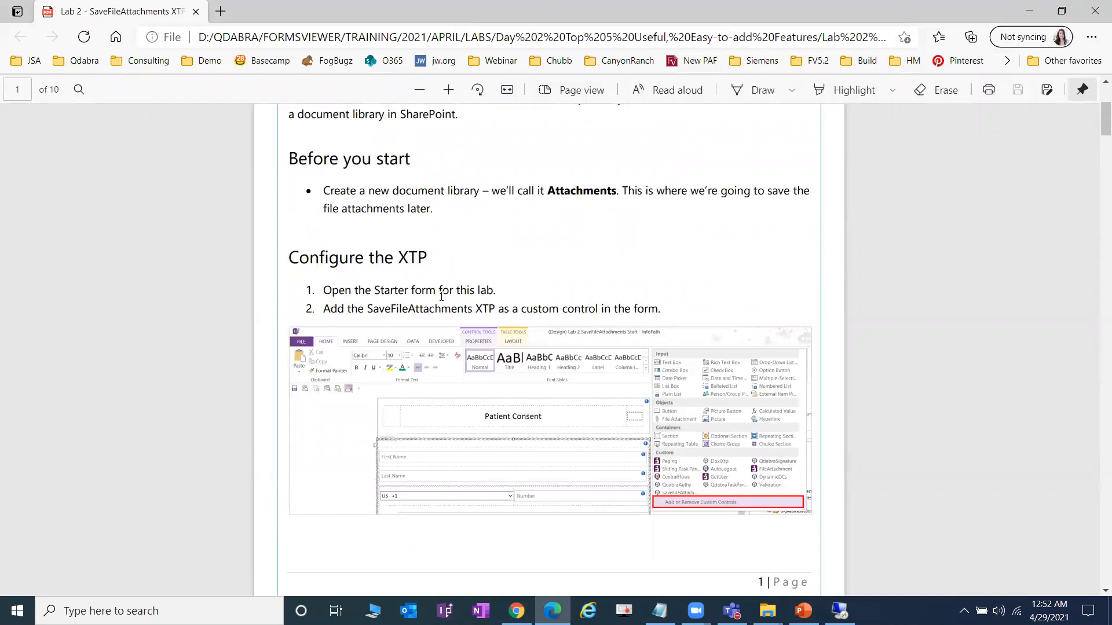
scroll(337, 281, up, 1)
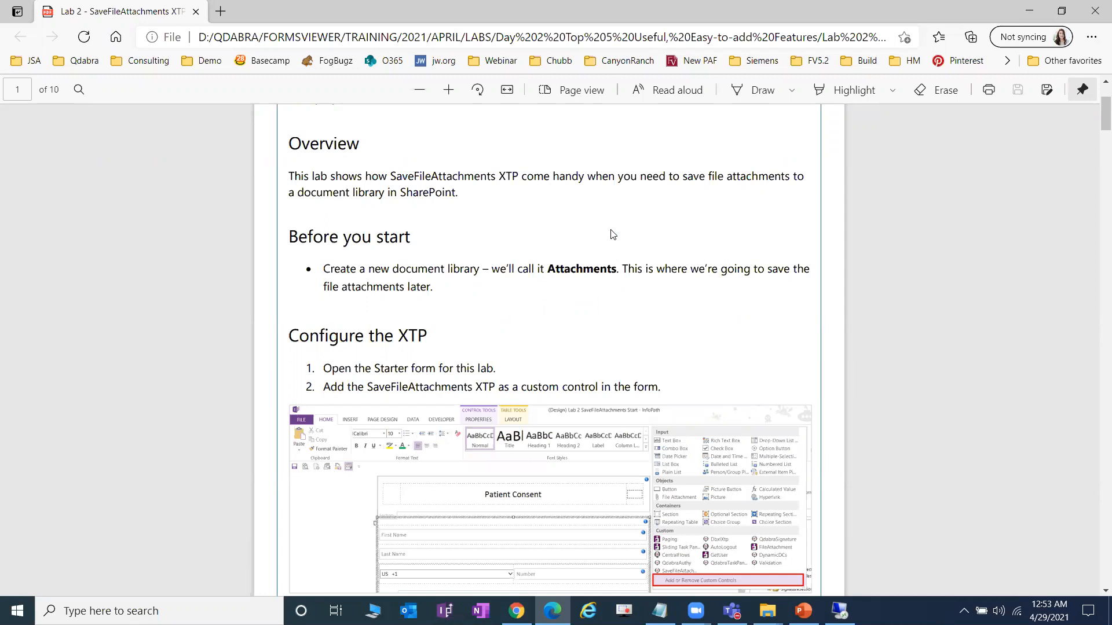
triple_click(429, 272)
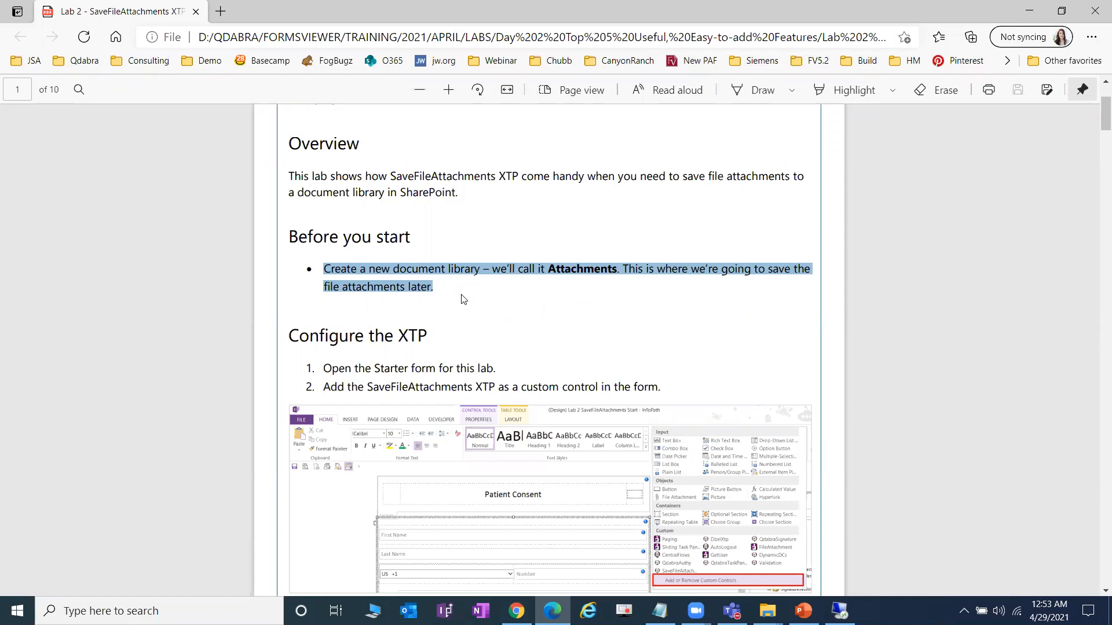
click(451, 294)
scroll(449, 295, down, 1)
scroll(450, 295, up, 3)
scroll(449, 307, down, 3)
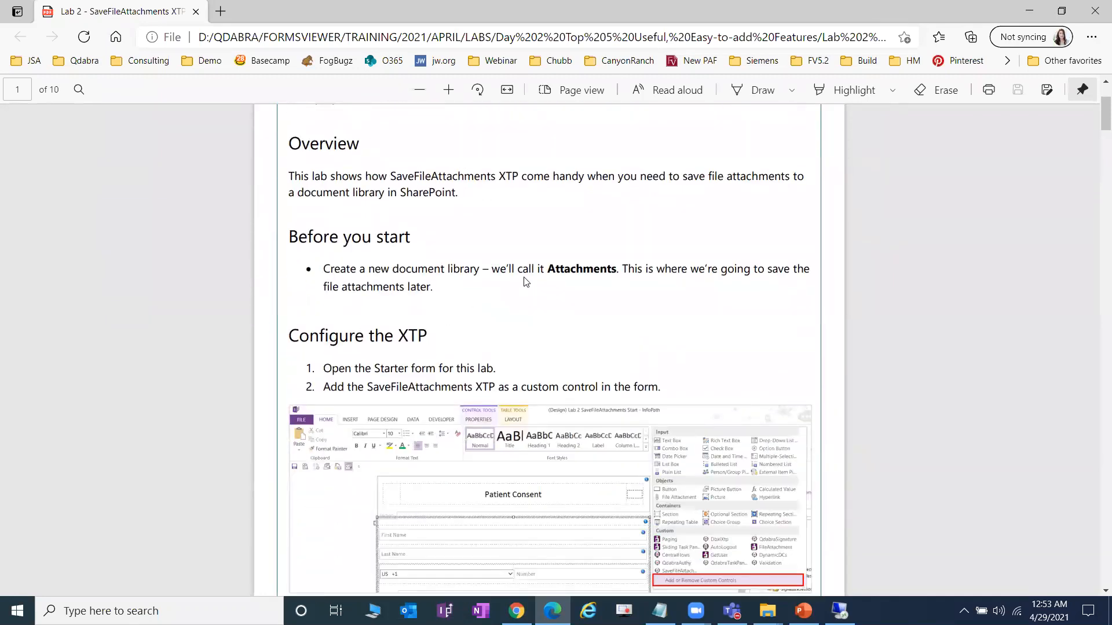
double_click(597, 271)
scroll(568, 297, down, 1)
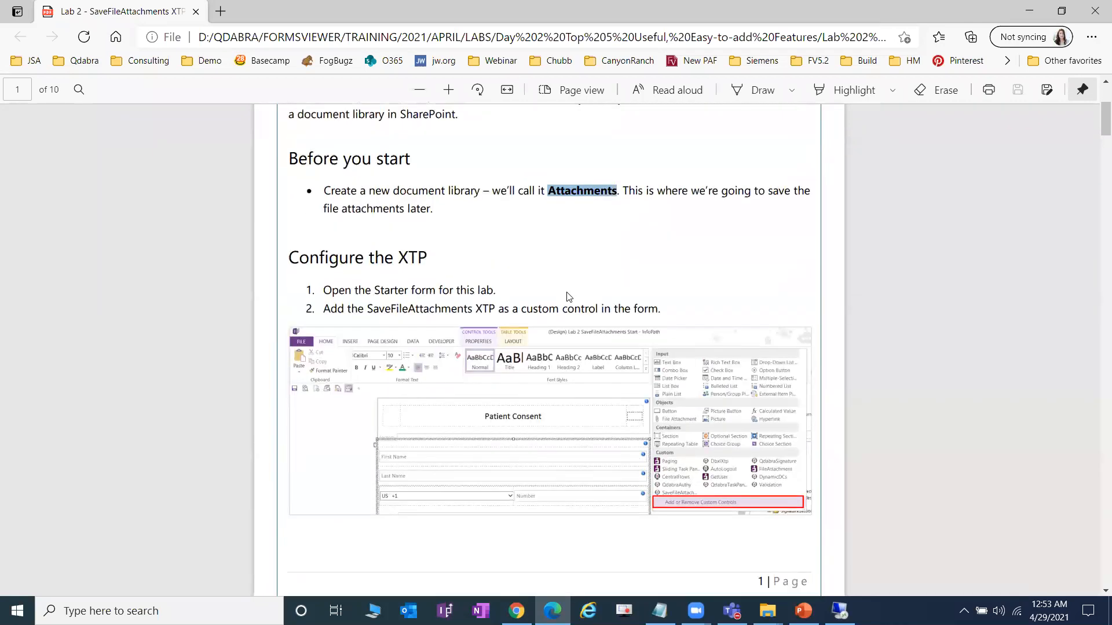
scroll(540, 290, down, 1)
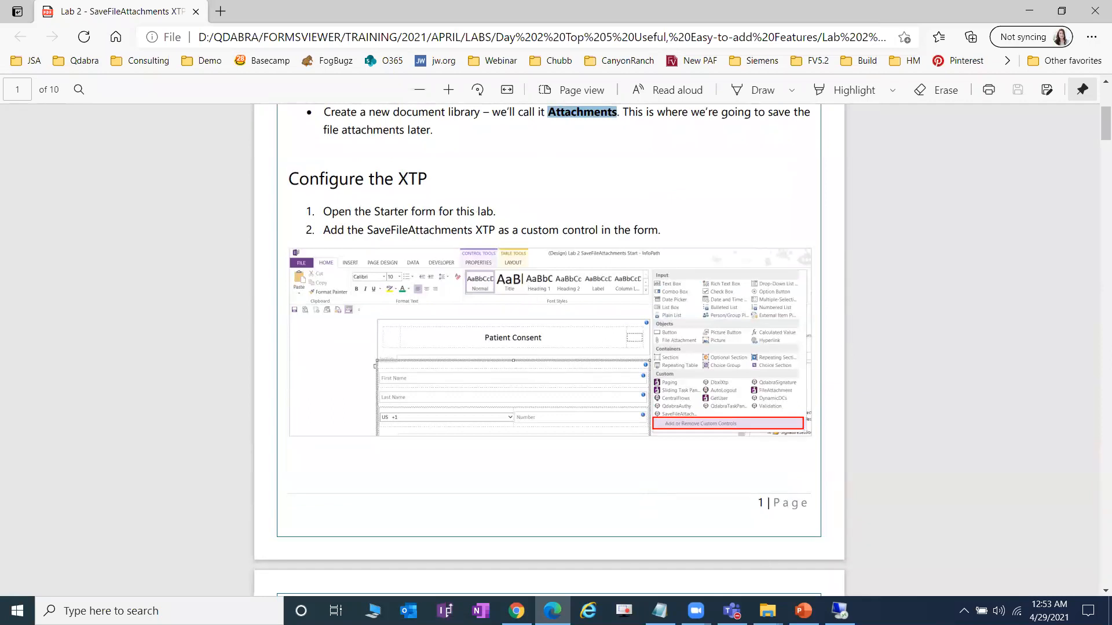
- Return to the PKG folder and right-click Lab 2 SaveFileAttachments Start.xsn
click(767, 611)
click(828, 576)
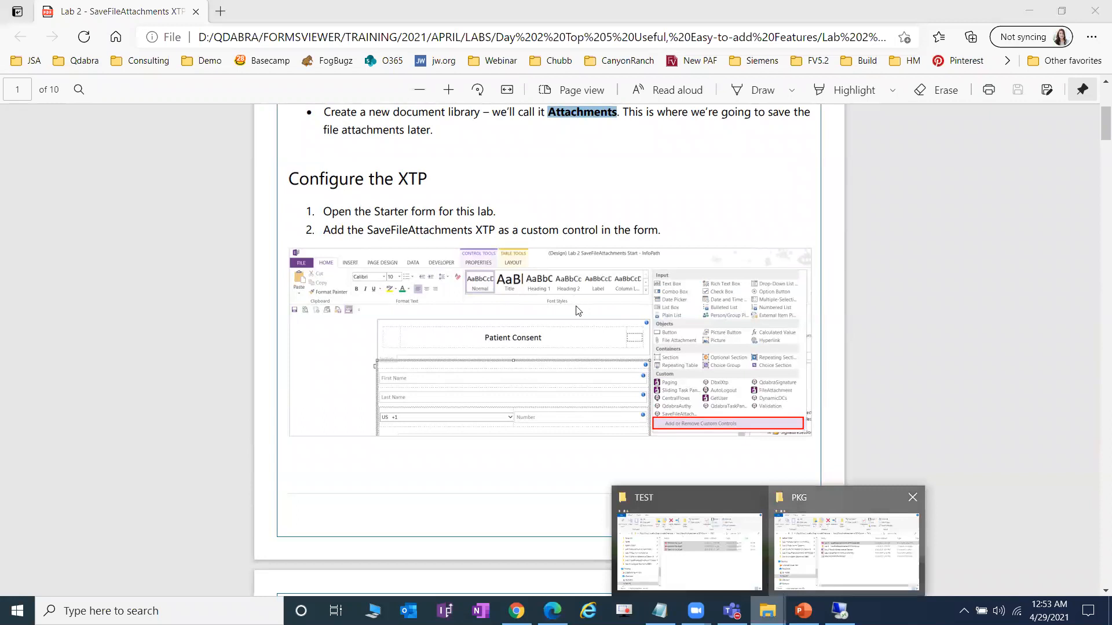
right_click(627, 308)
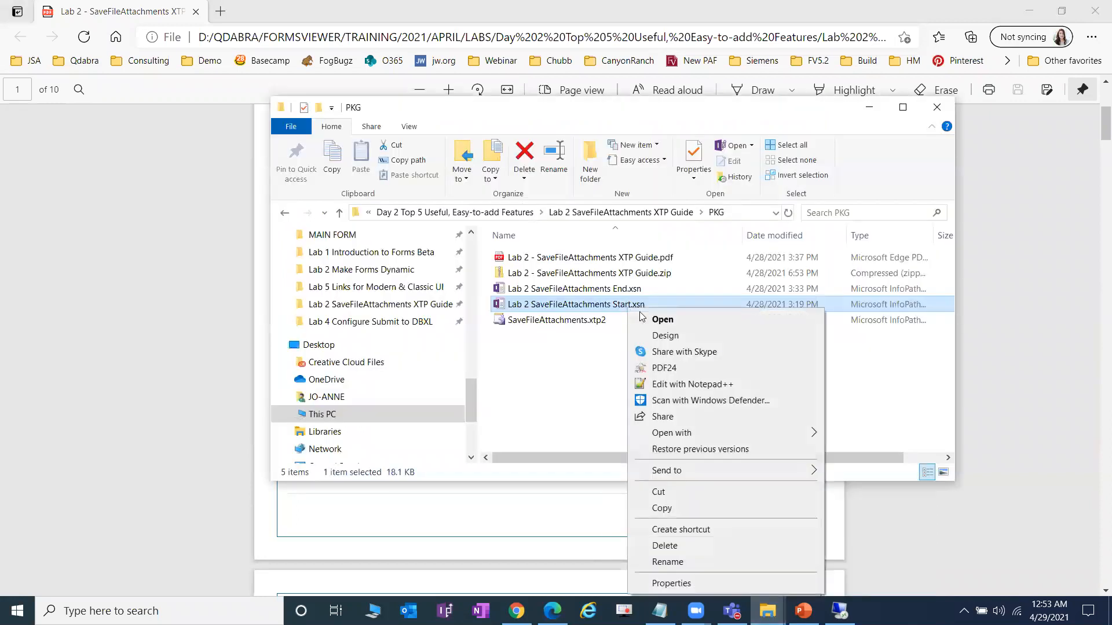
- Open Start.xsn in design mode, check page 2 of the guide, then return to InfoPath
click(695, 338)
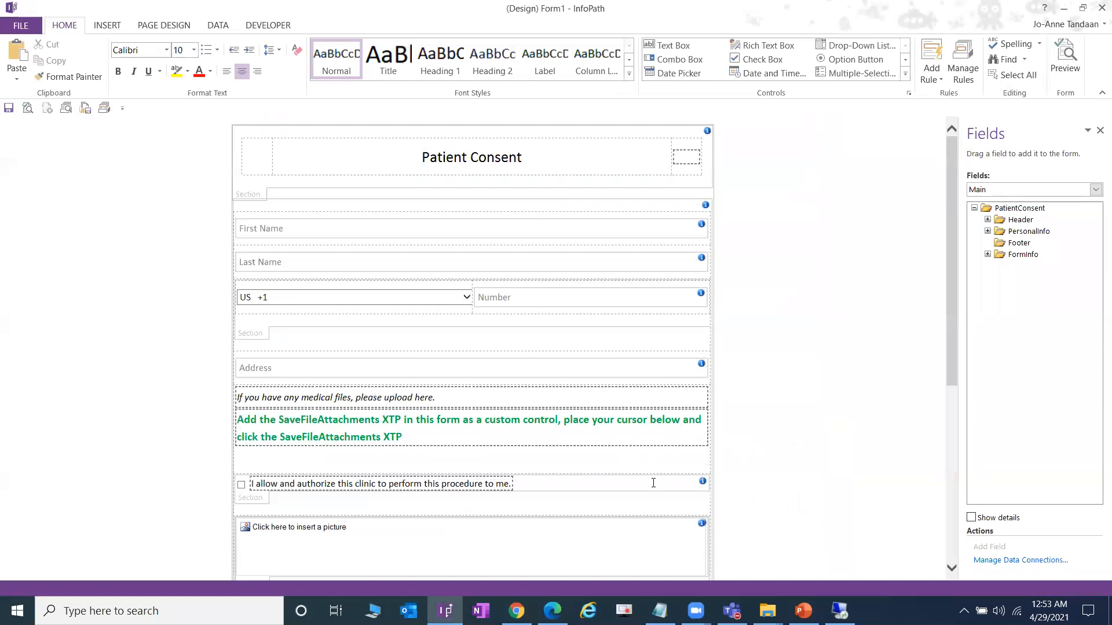
click(553, 611)
scroll(392, 412, down, 5)
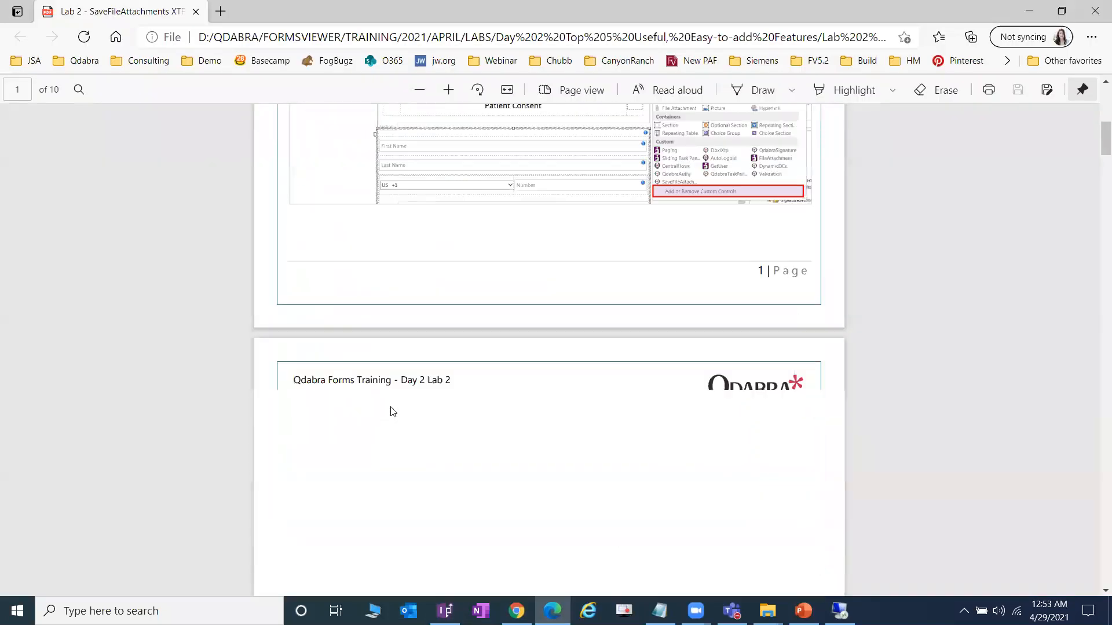
scroll(392, 412, down, 10)
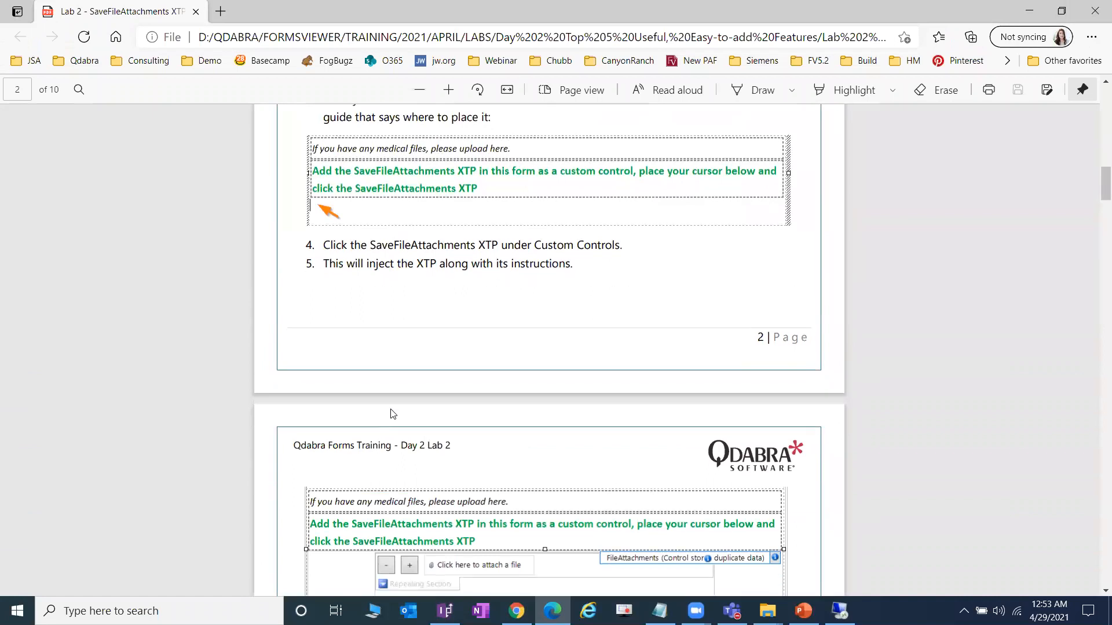
click(445, 611)
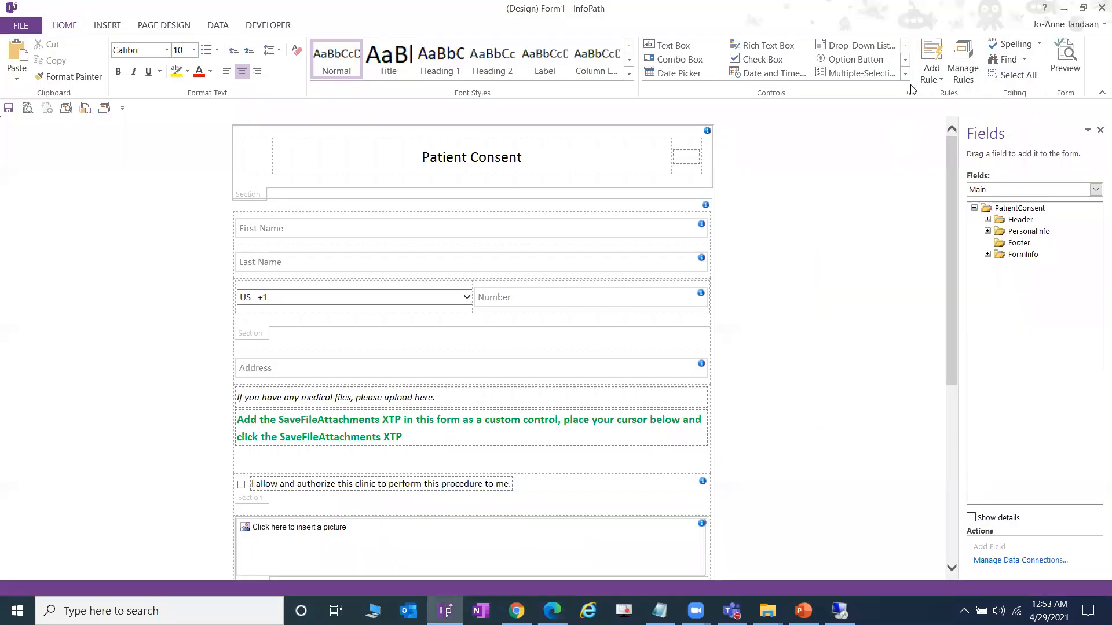
click(905, 74)
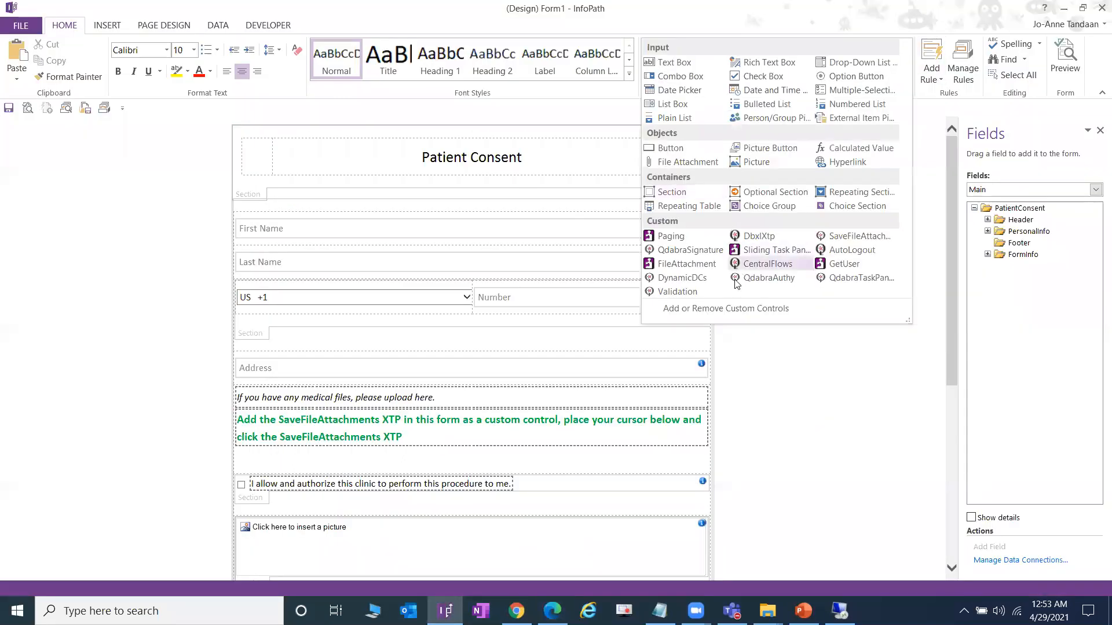
- Add PKG\SaveFileAttachments.xtp2 as a Template Part custom control
click(864, 235)
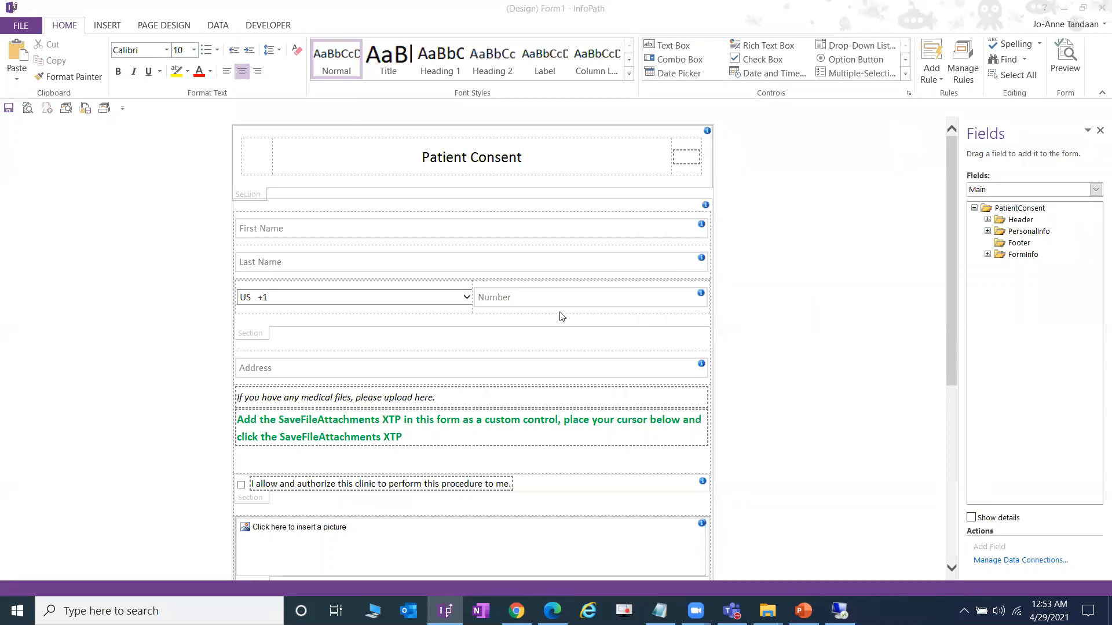
click(645, 263)
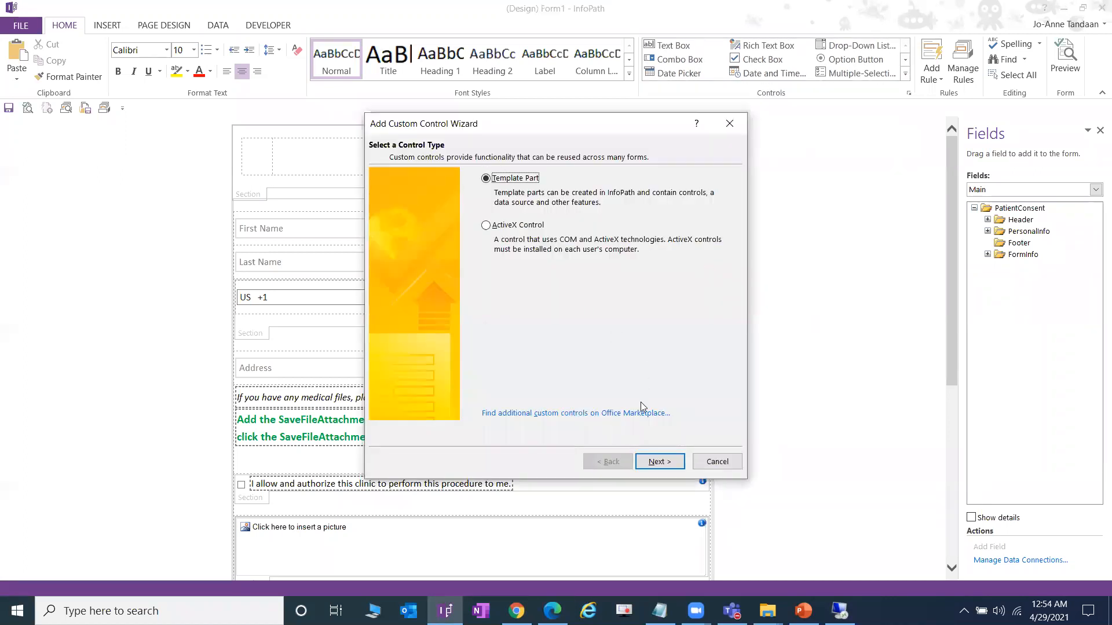
click(654, 462)
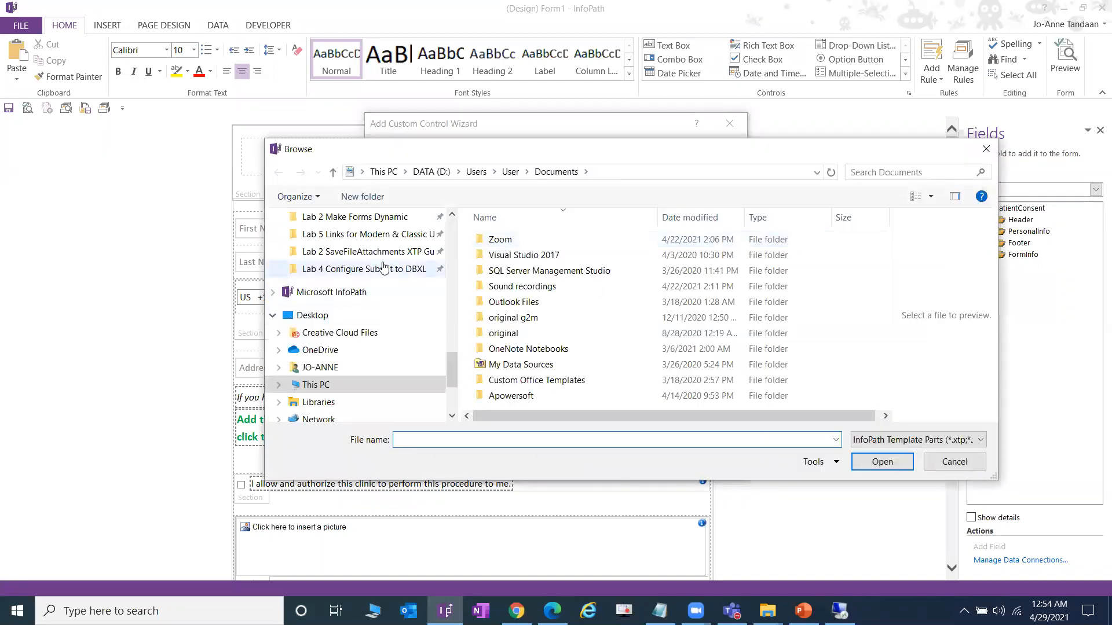
click(371, 252)
double_click(541, 323)
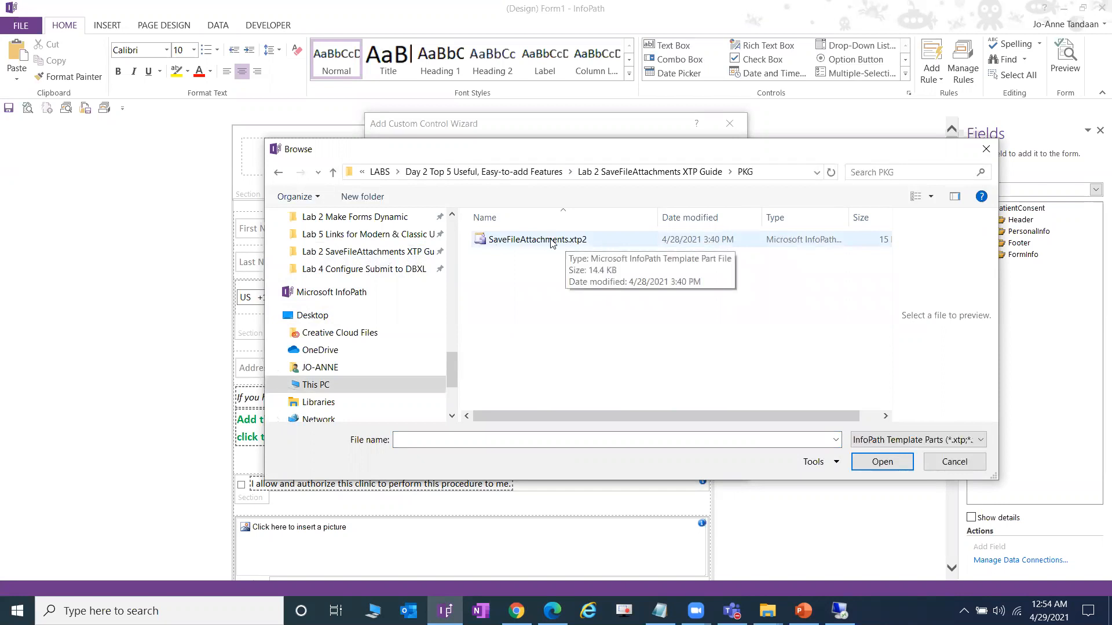
click(580, 243)
click(881, 461)
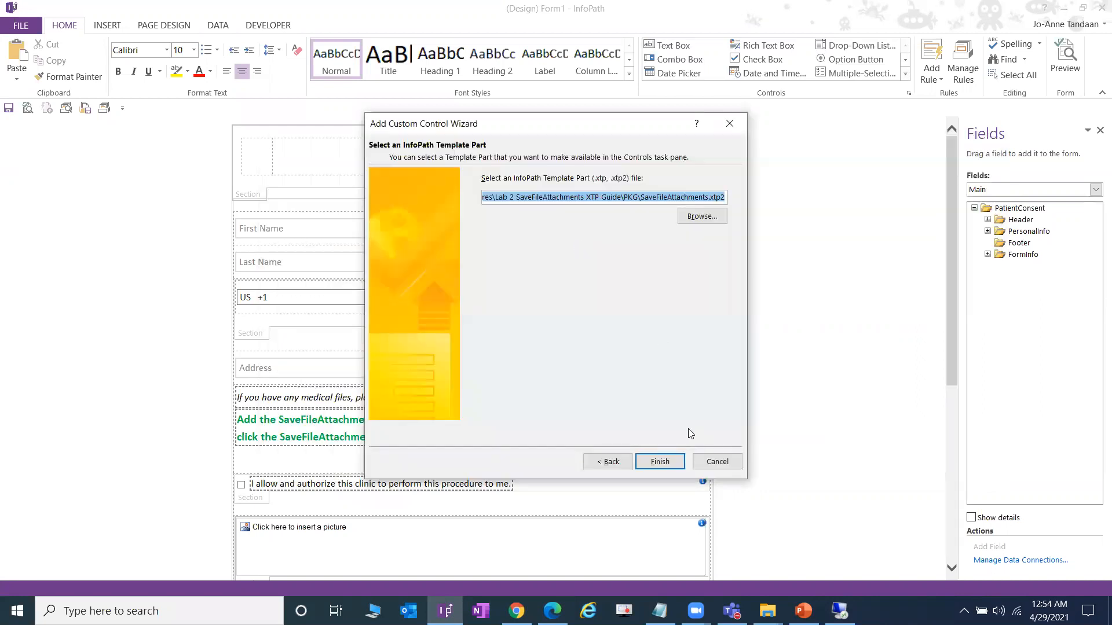
click(673, 461)
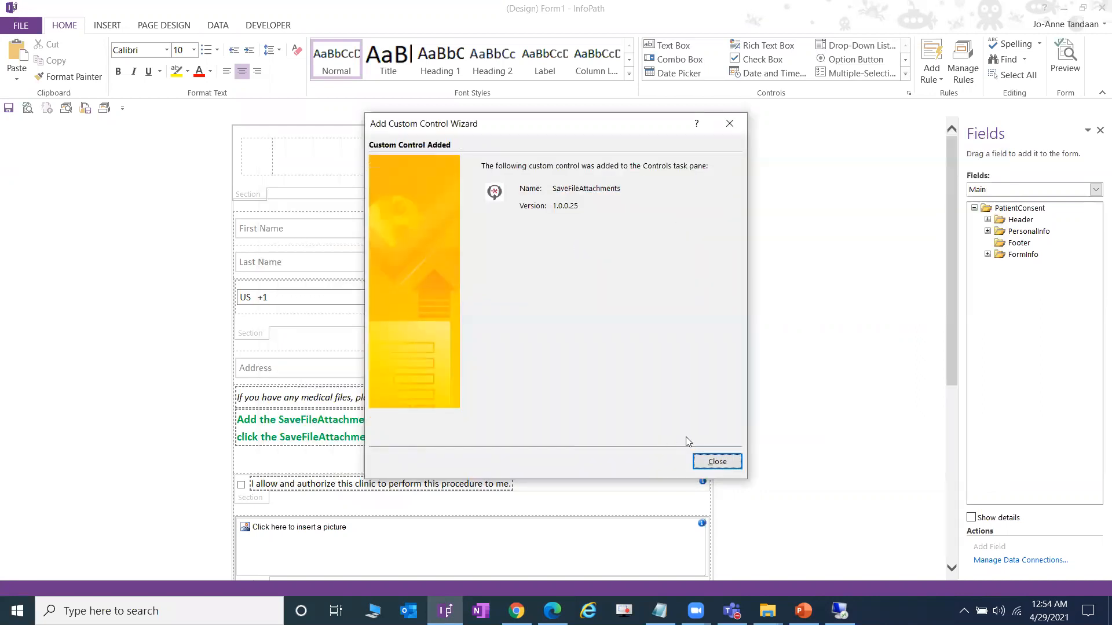
click(717, 462)
click(665, 386)
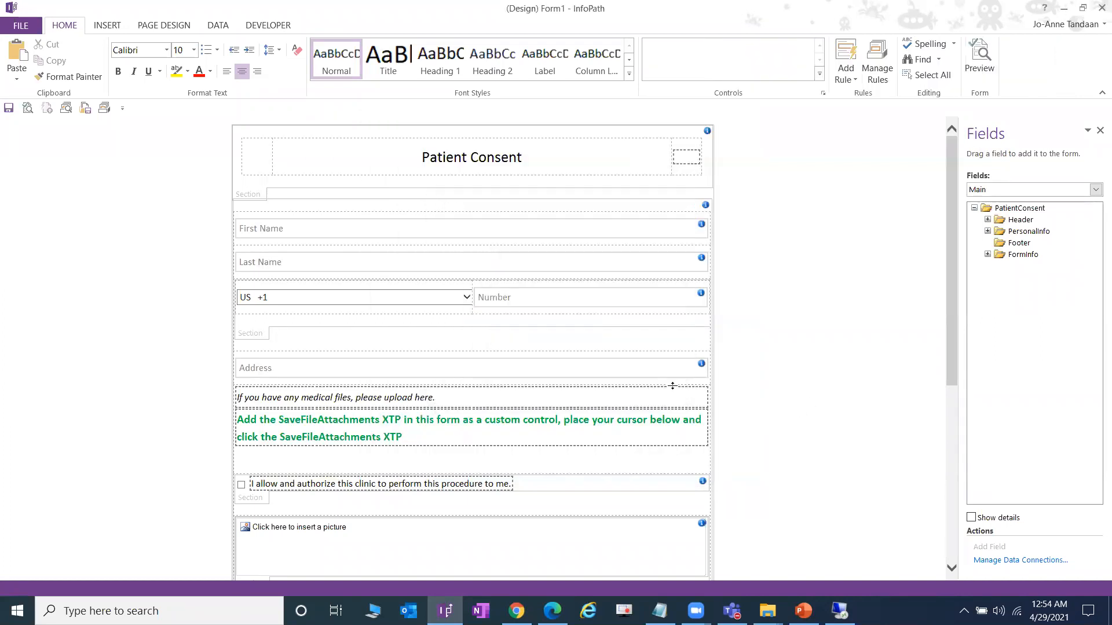
- Remove the existing SaveFileAttachments entry from Add or Remove Custom Controls
click(905, 75)
click(745, 309)
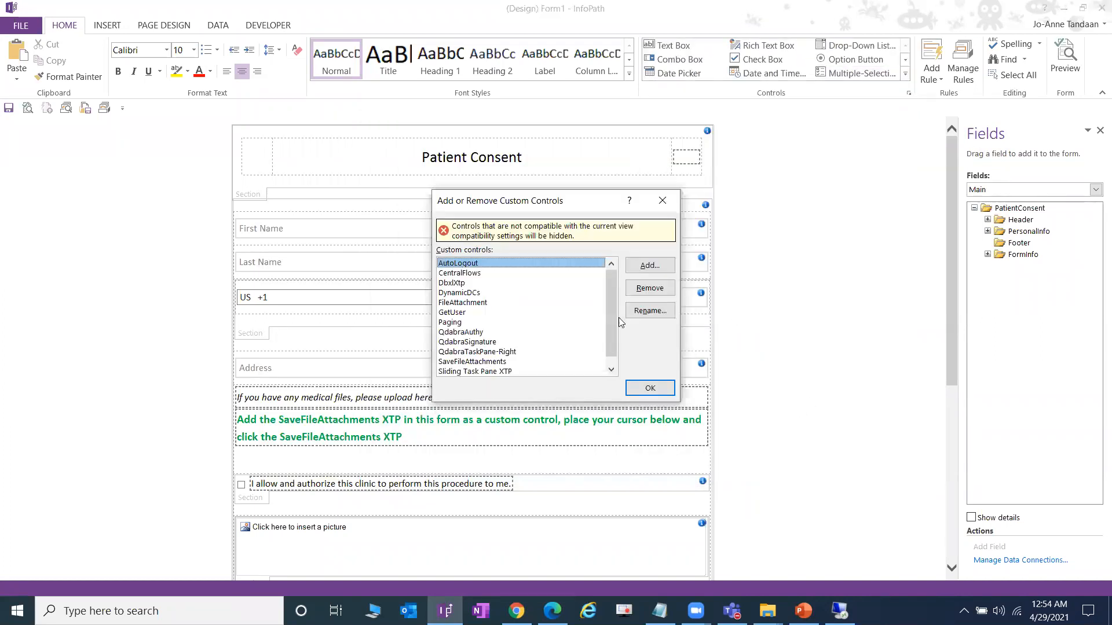
click(649, 267)
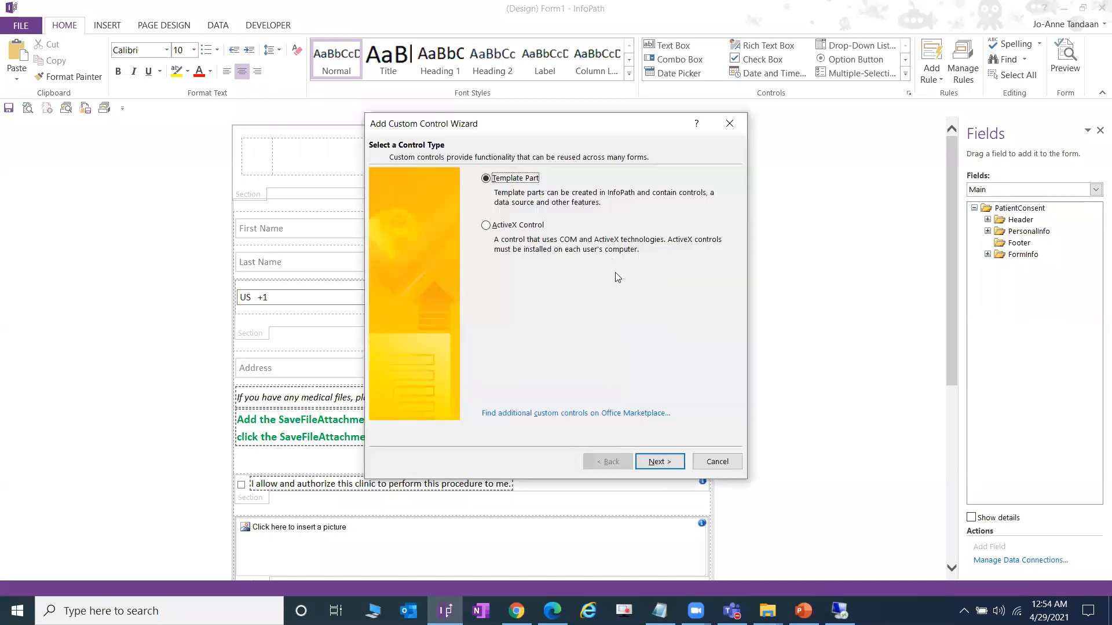
click(717, 461)
scroll(501, 302, down, 1)
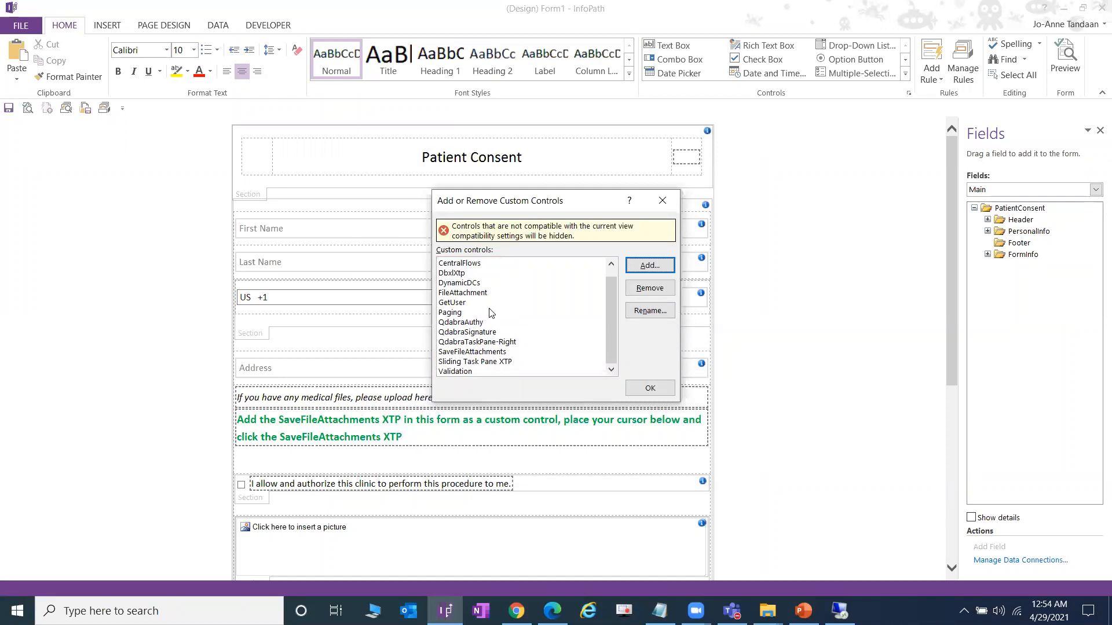
scroll(489, 304, up, 1)
scroll(489, 312, down, 1)
scroll(486, 328, up, 1)
scroll(485, 333, down, 1)
click(483, 352)
click(650, 288)
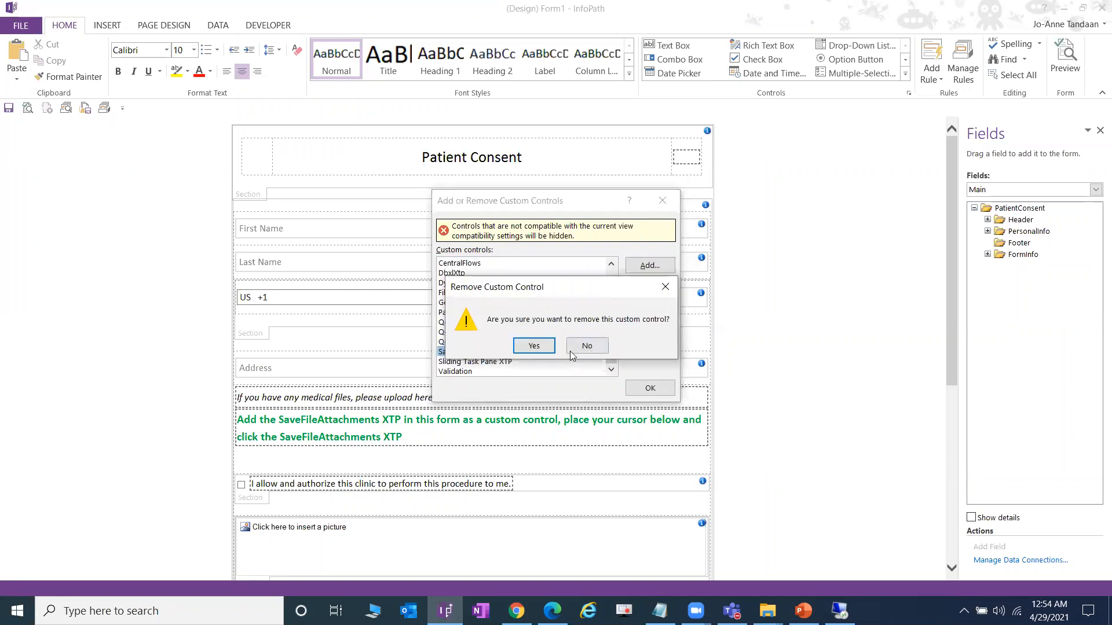
click(531, 345)
- Re-add SaveFileAttachments.xtp2 as a Template Part custom control and confirm with OK
click(649, 266)
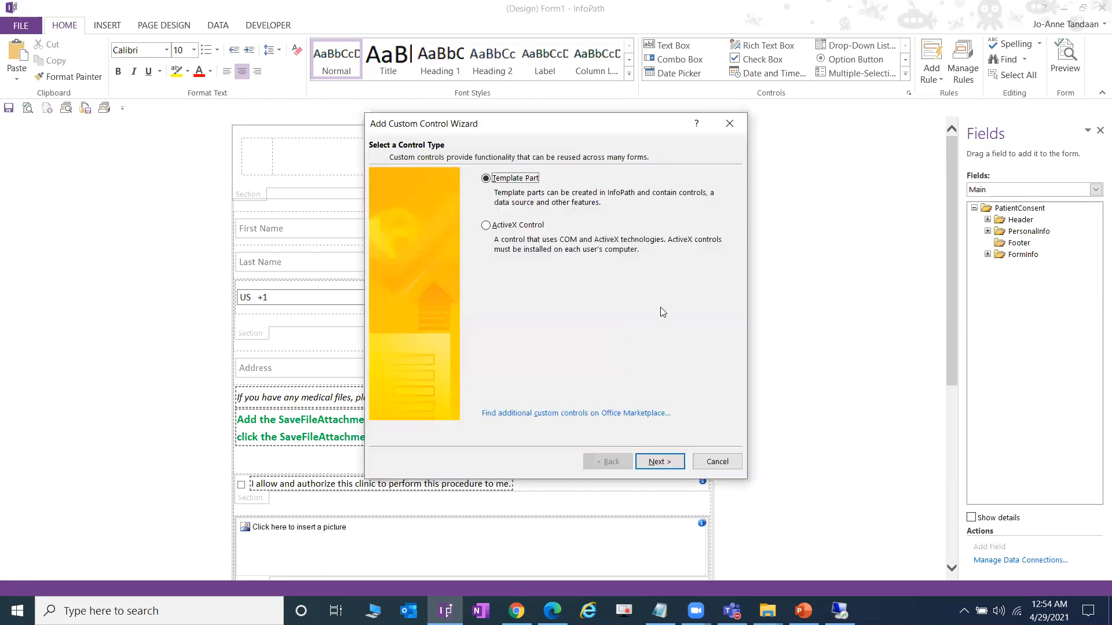
click(659, 462)
click(706, 216)
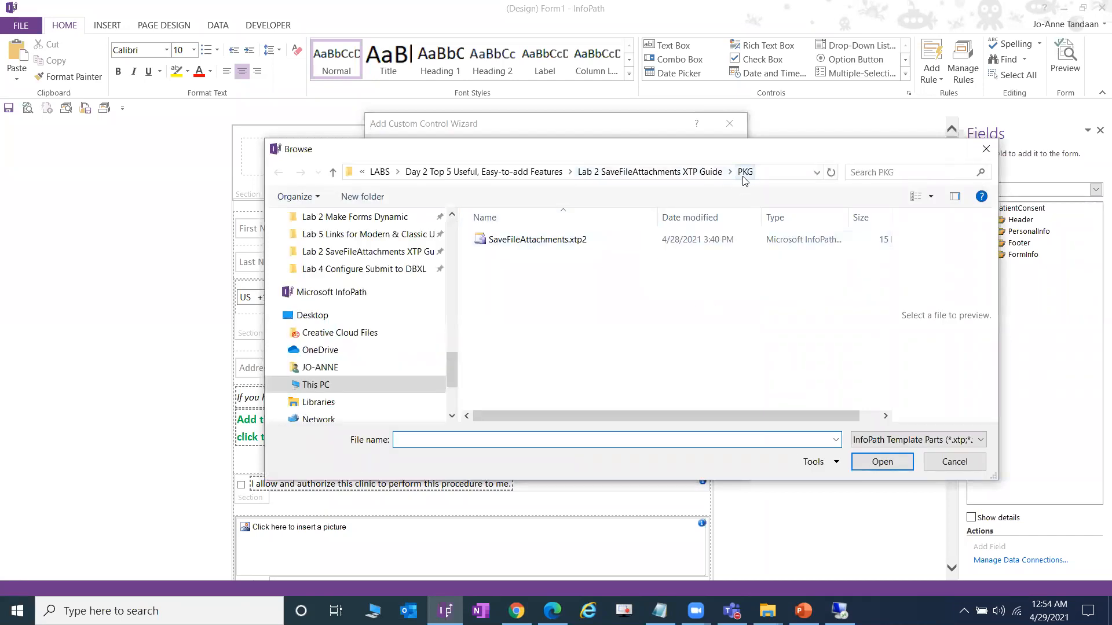
click(584, 243)
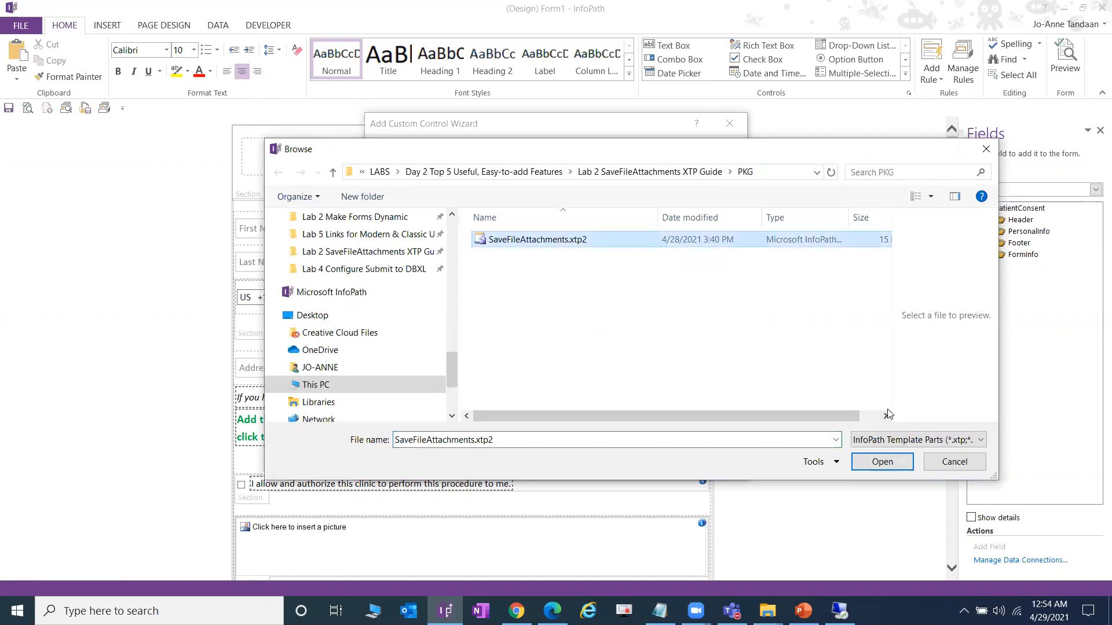
click(878, 465)
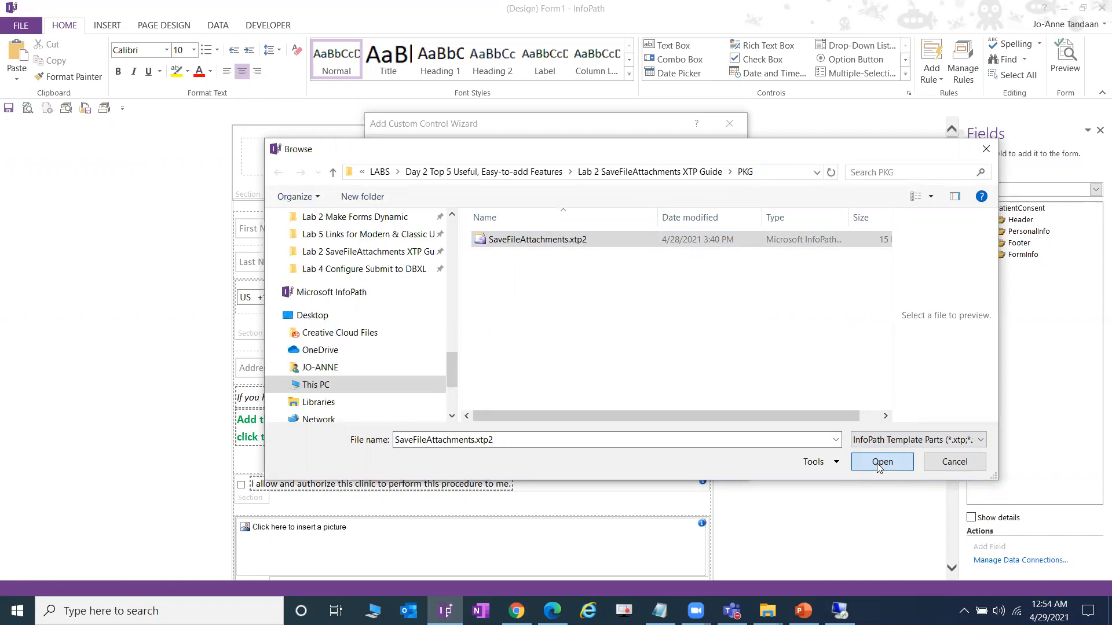
click(661, 462)
key(Return)
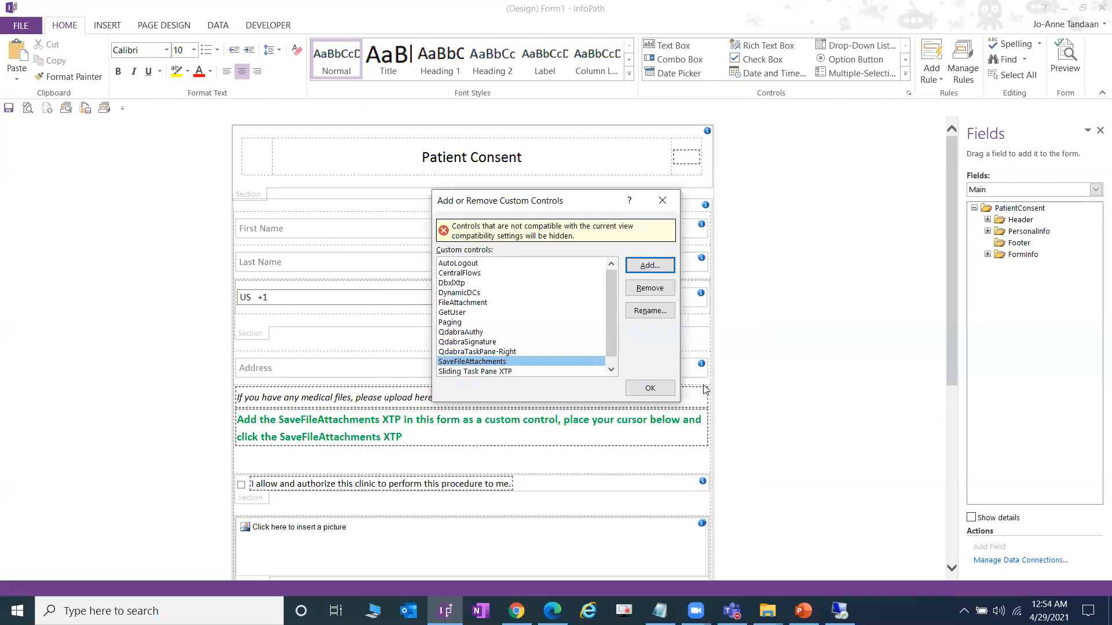
click(667, 393)
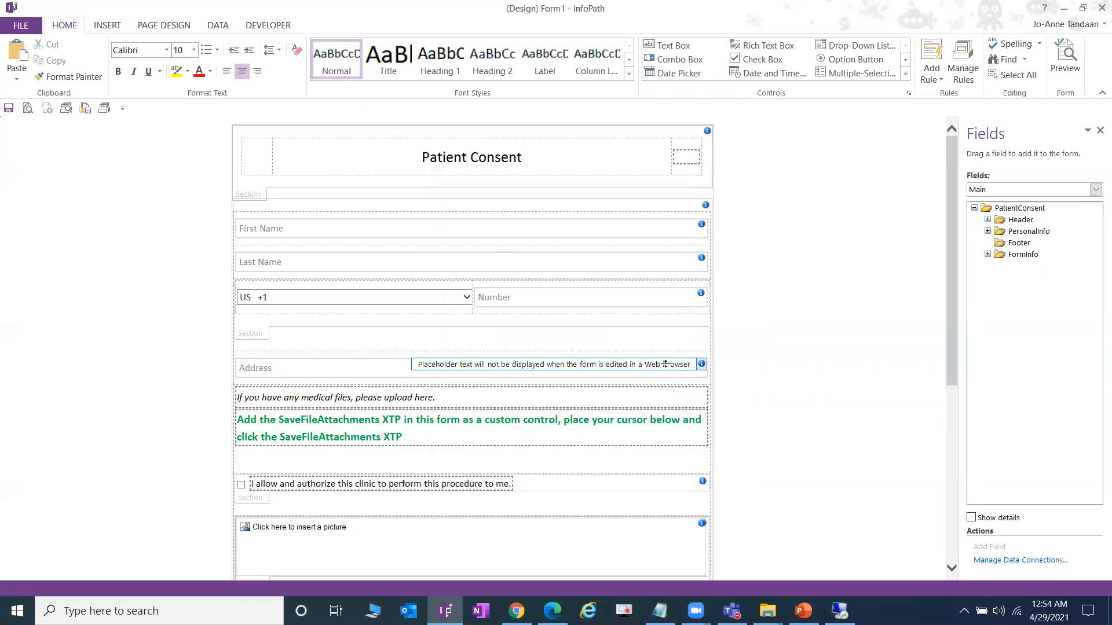
- Place the cursor on the empty line below the green note and expand the Controls gallery
click(905, 74)
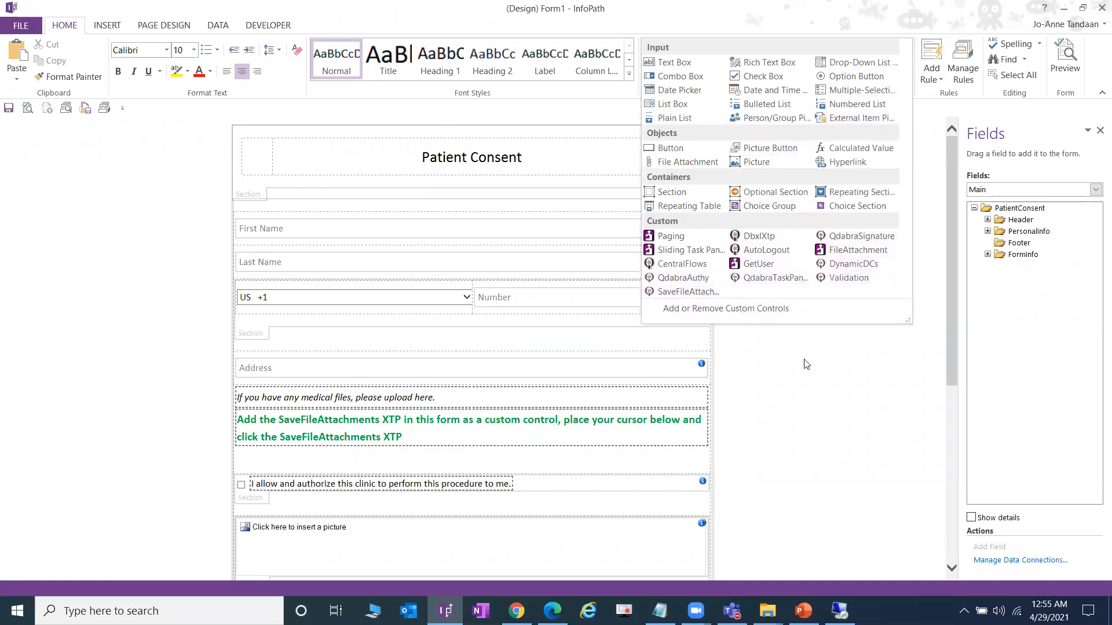
click(410, 433)
scroll(453, 404, down, 3)
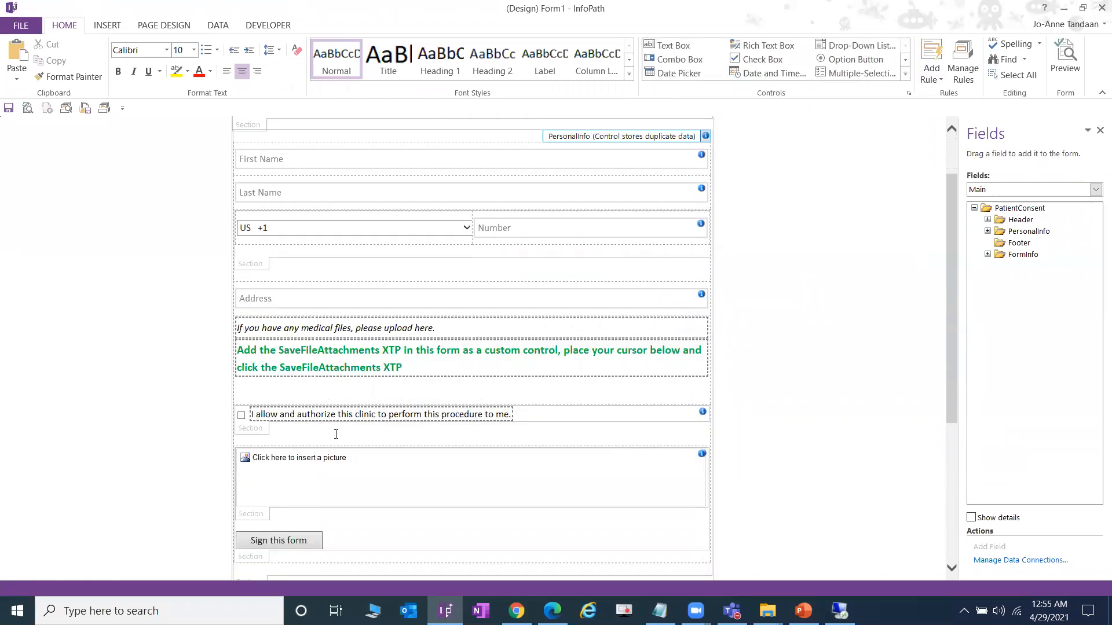
click(345, 369)
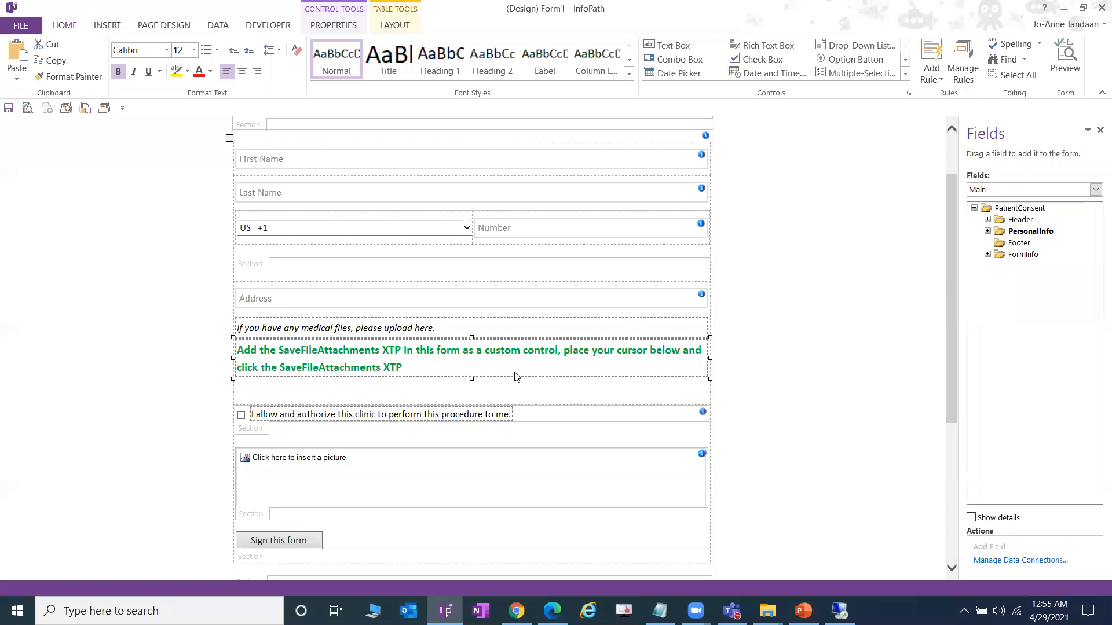
click(390, 384)
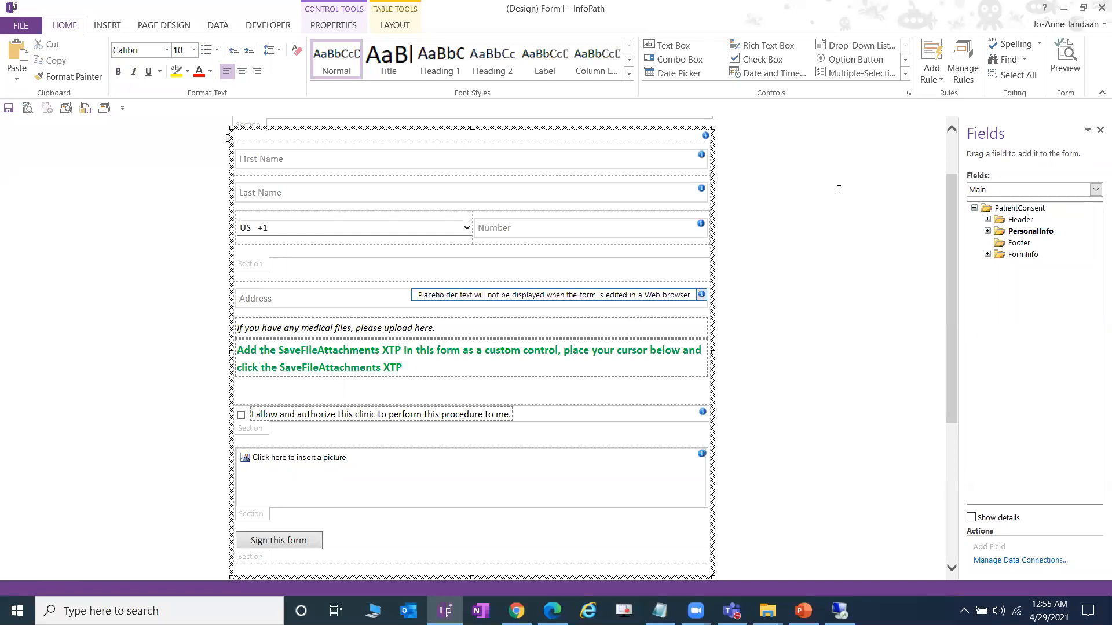
click(905, 73)
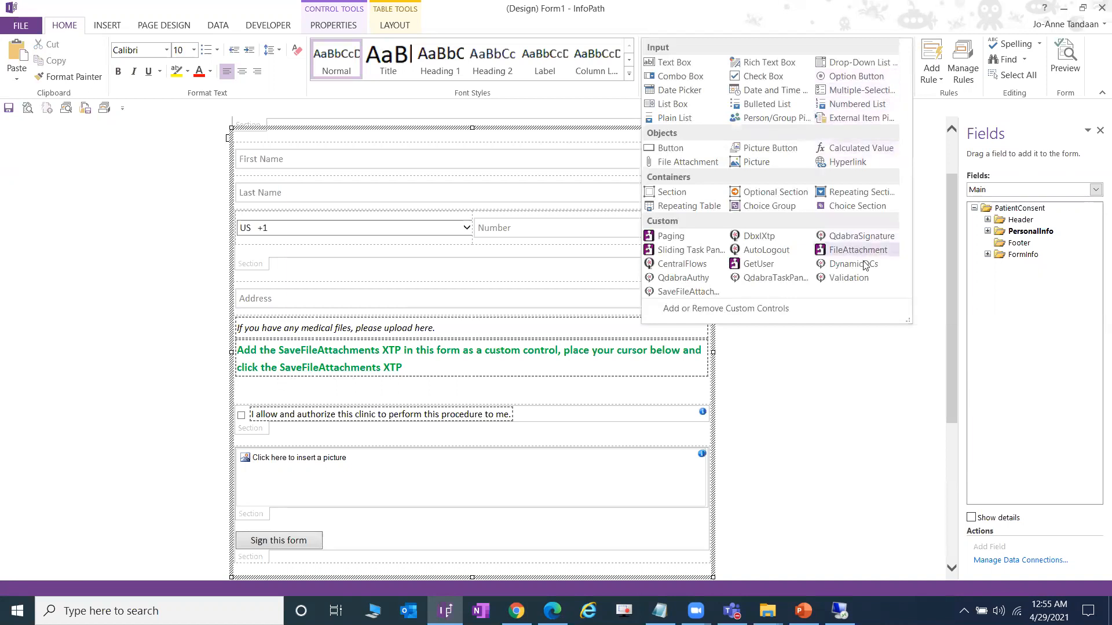
- Insert SaveFileAttachments from Custom controls and review its Attachment repeating section and instructions
click(715, 291)
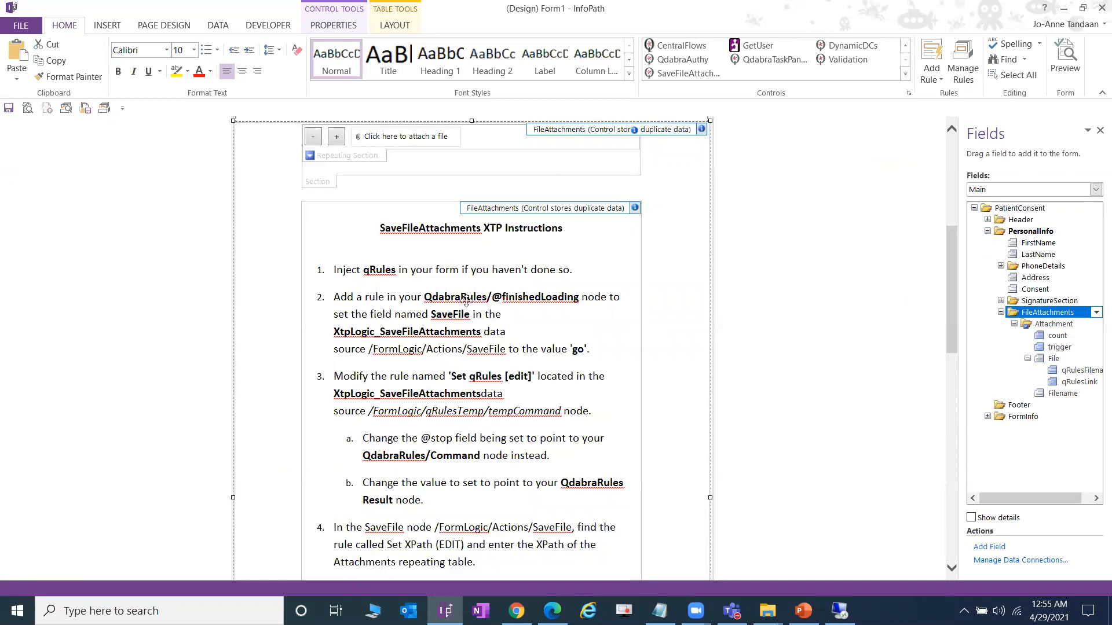
scroll(447, 297, up, 1)
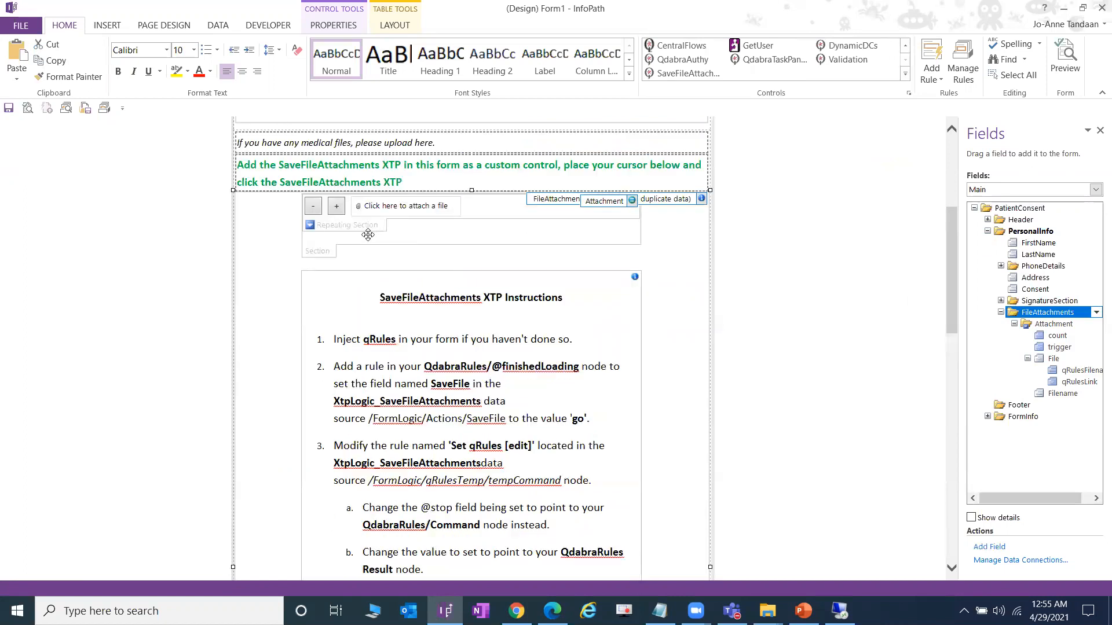
click(328, 250)
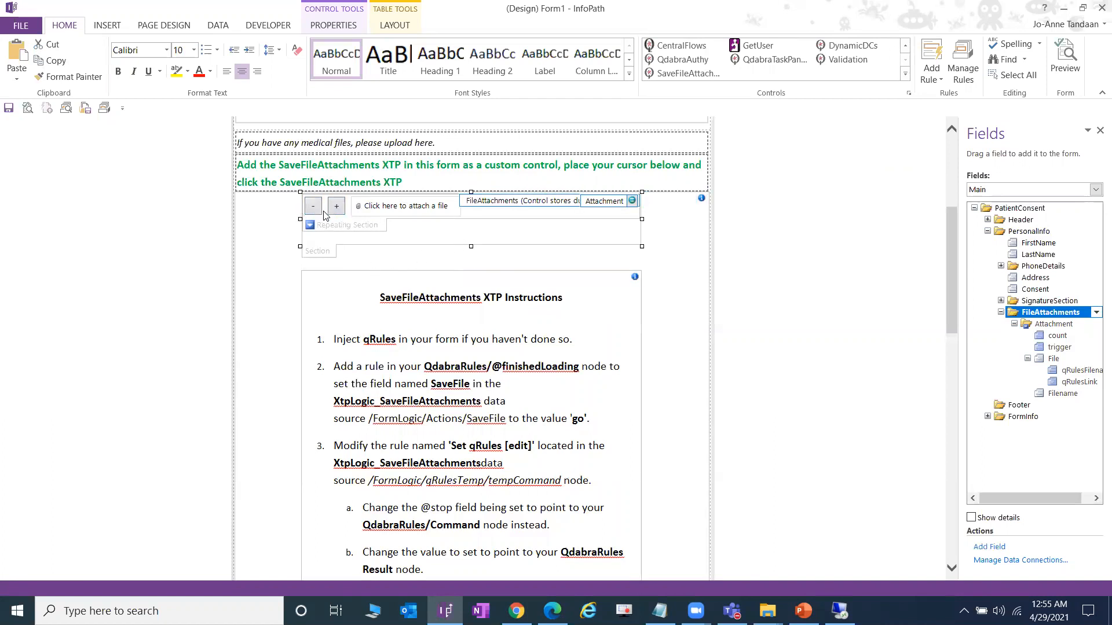
click(374, 226)
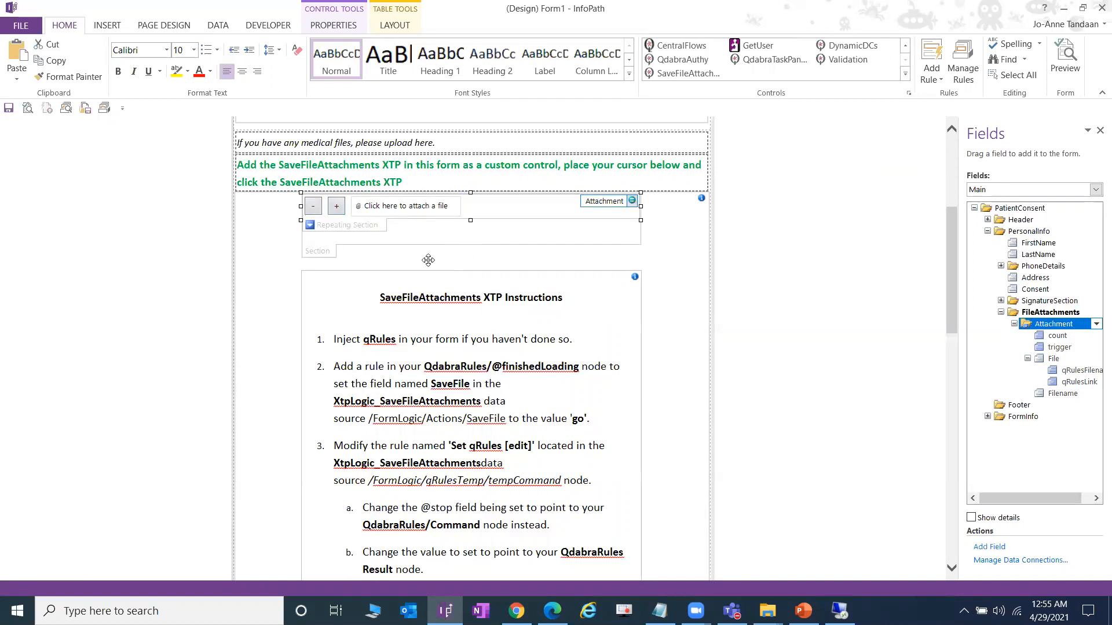
scroll(520, 379, down, 5)
scroll(507, 367, down, 2)
scroll(507, 370, up, 3)
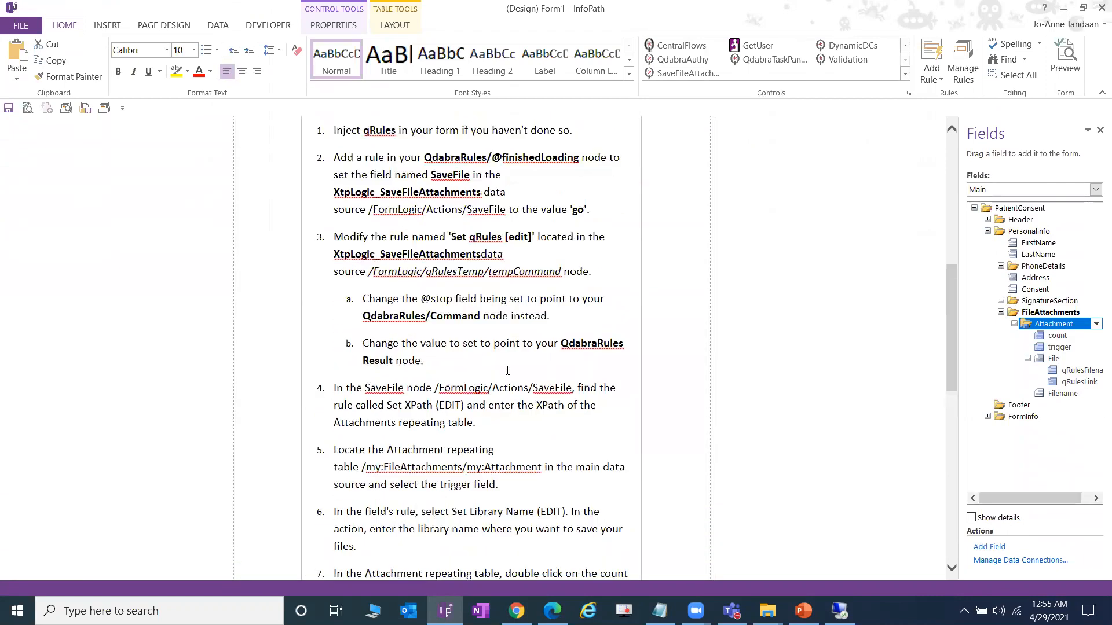
scroll(480, 310, up, 2)
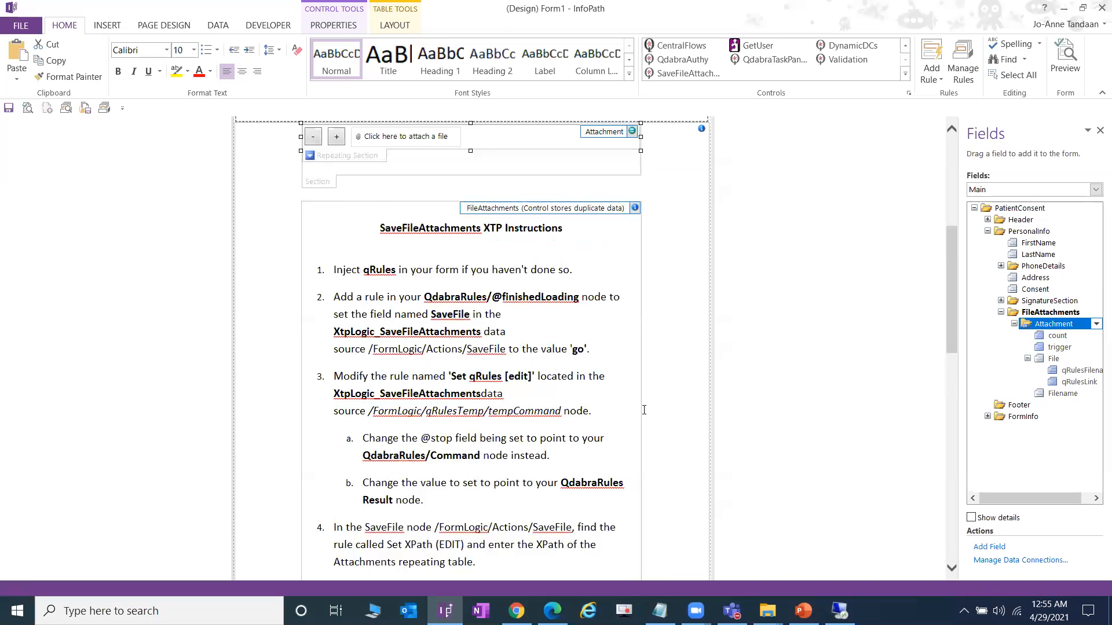
scroll(517, 398, down, 5)
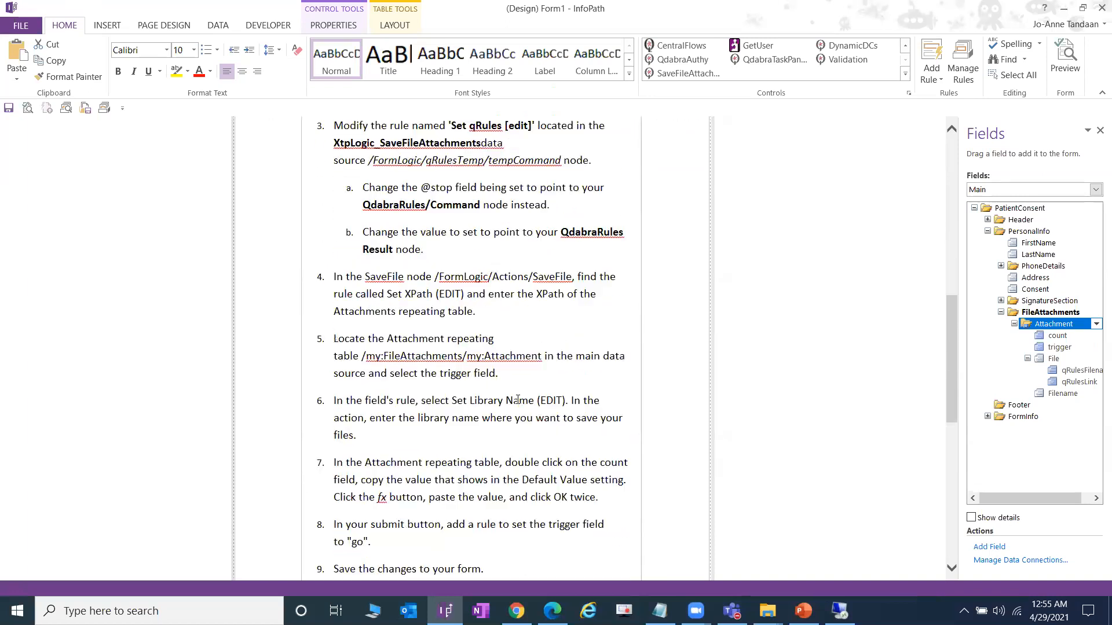
scroll(628, 386, up, 3)
scroll(604, 388, up, 2)
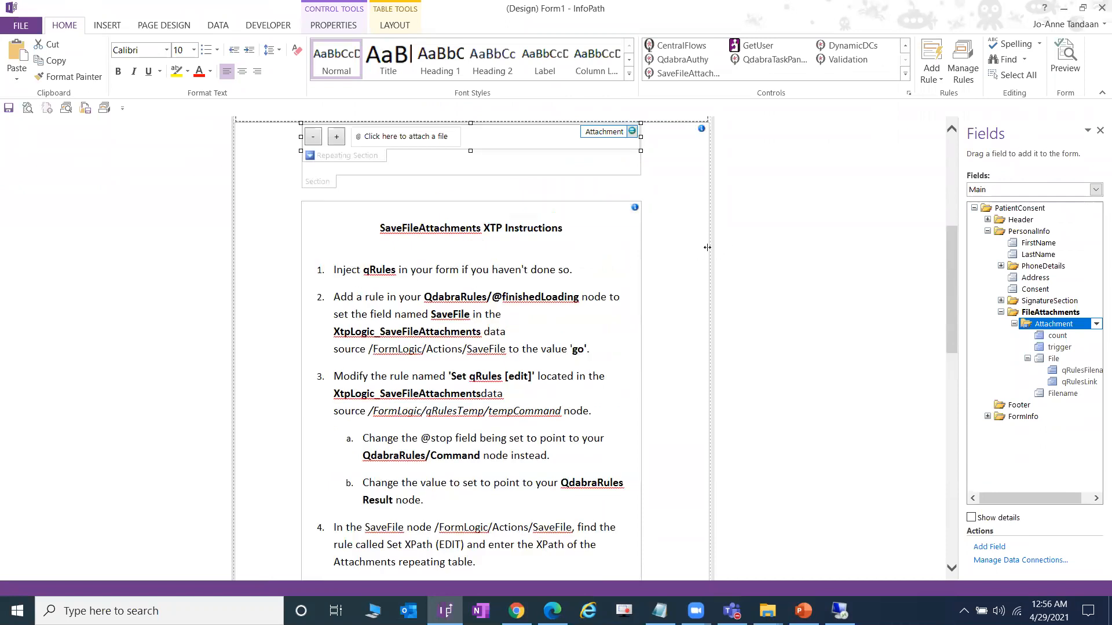
- Select the finishedLoading field in the QdabraRules data source and open its rules
click(1008, 191)
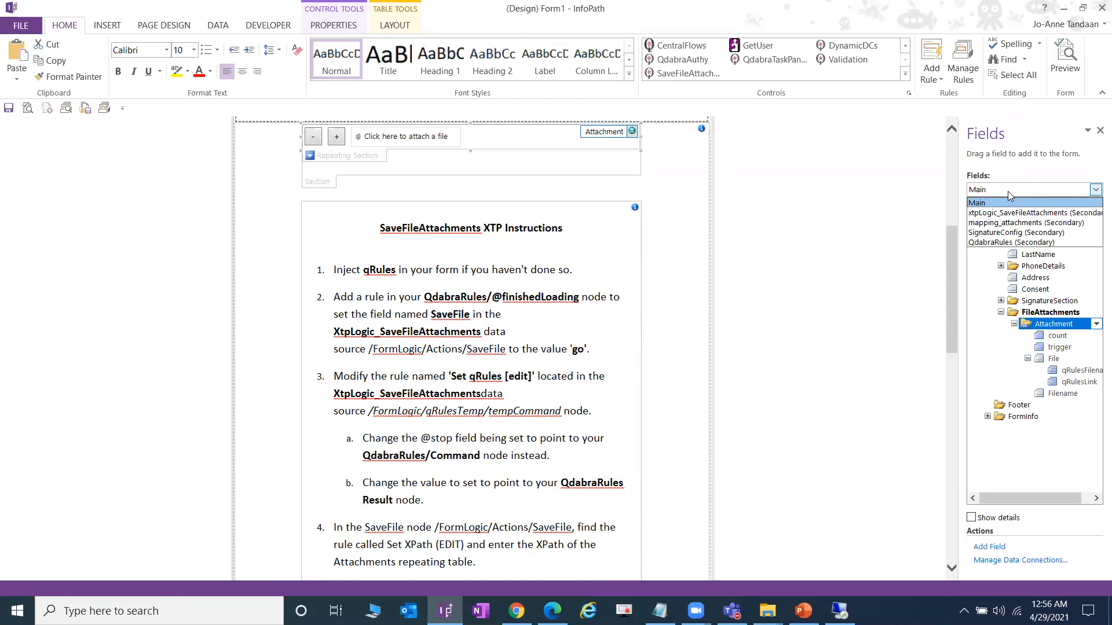
click(1008, 242)
click(1041, 231)
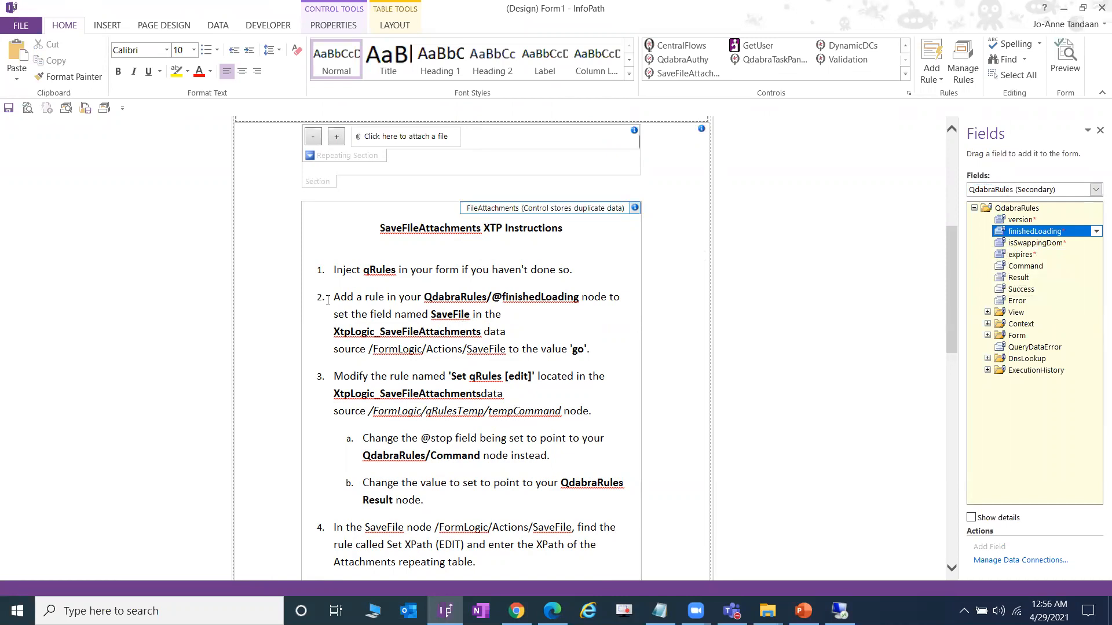
click(963, 63)
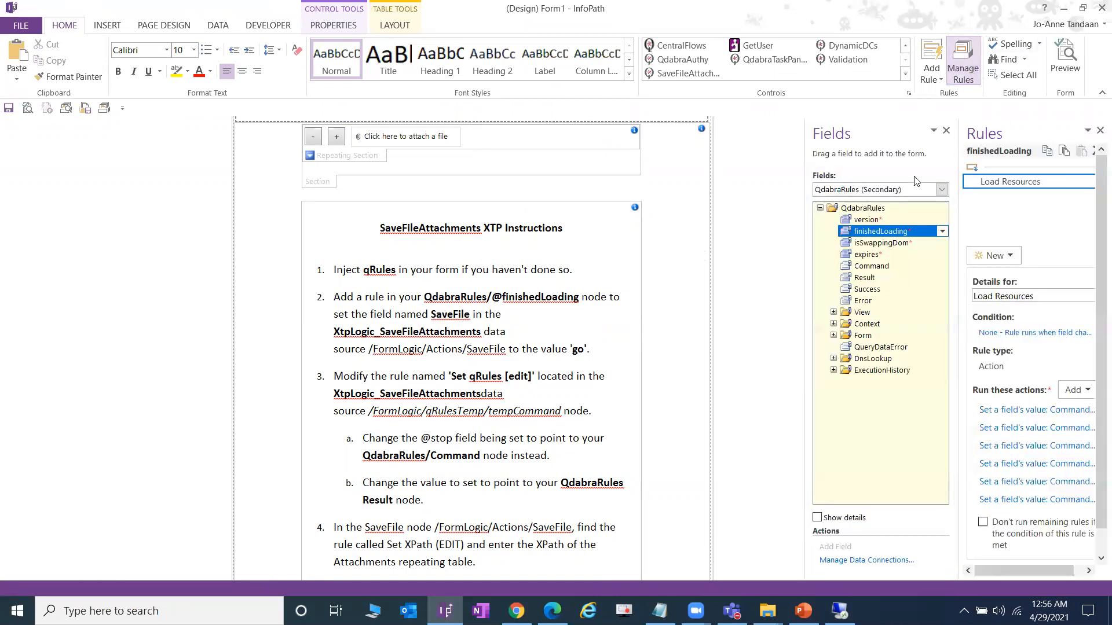
click(900, 195)
click(893, 237)
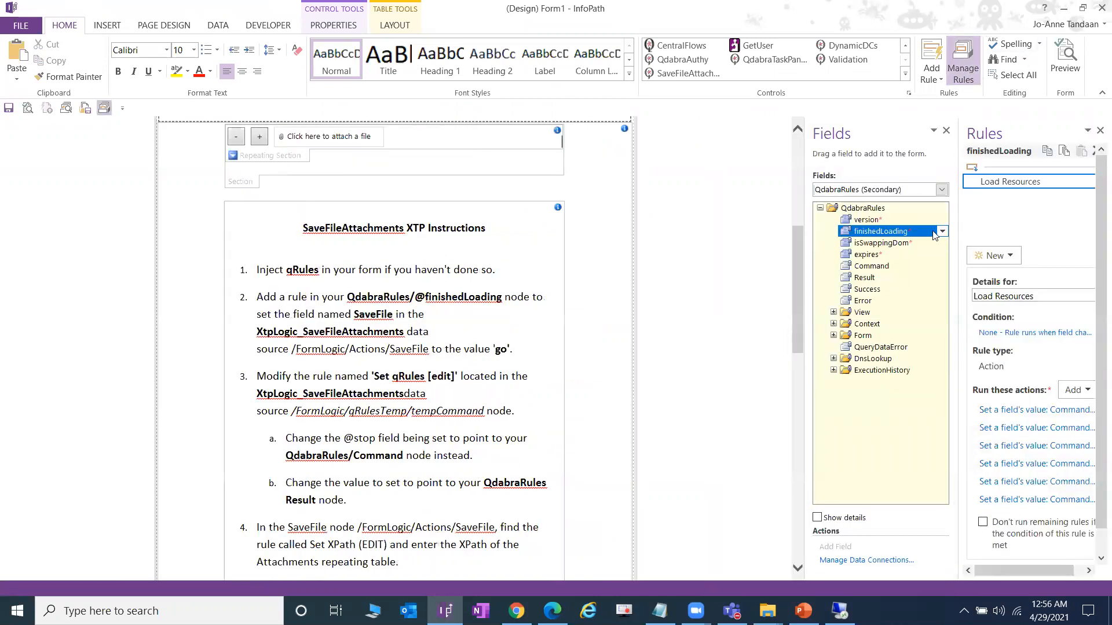
- Create a new action rule named 'Run SaveFileAttachments XTP'
drag(963, 235, 810, 235)
click(851, 256)
click(850, 305)
text(Run SaveFileAtta)
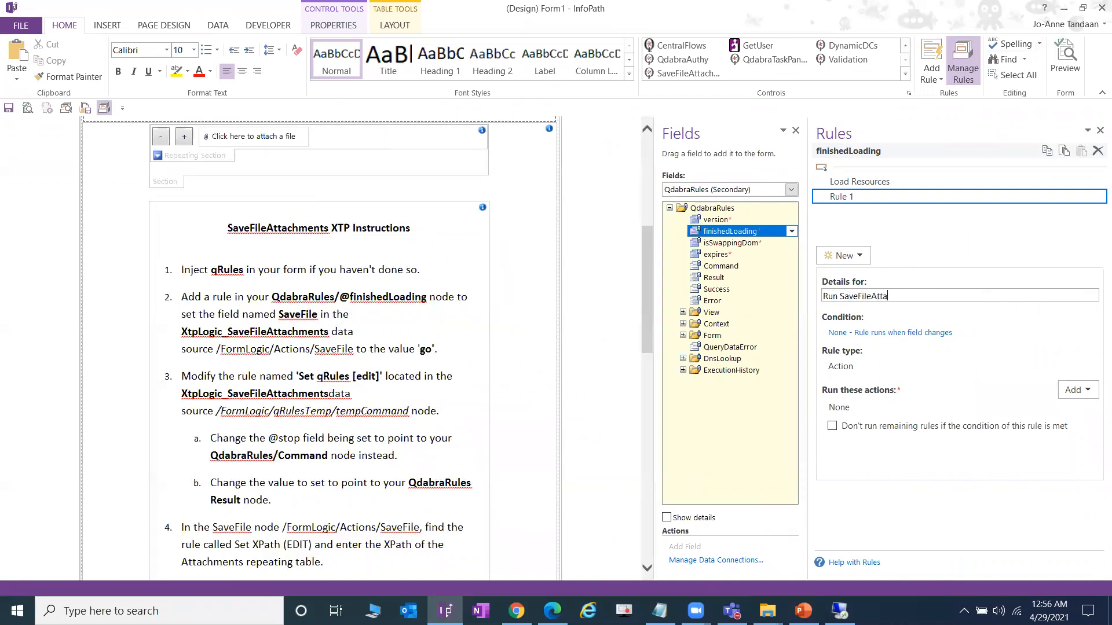
text(P)
key(Tab)
- Add a Set a field's value action targeting xtpLogic_SaveFileAttachments/Actions/SaveFile
click(1077, 390)
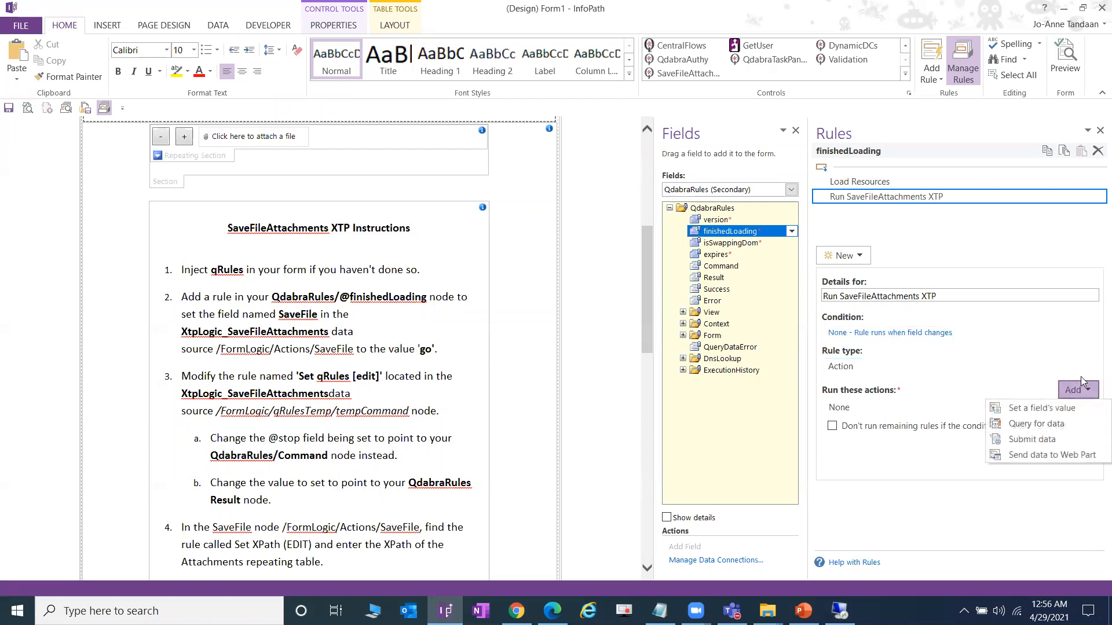
click(1058, 409)
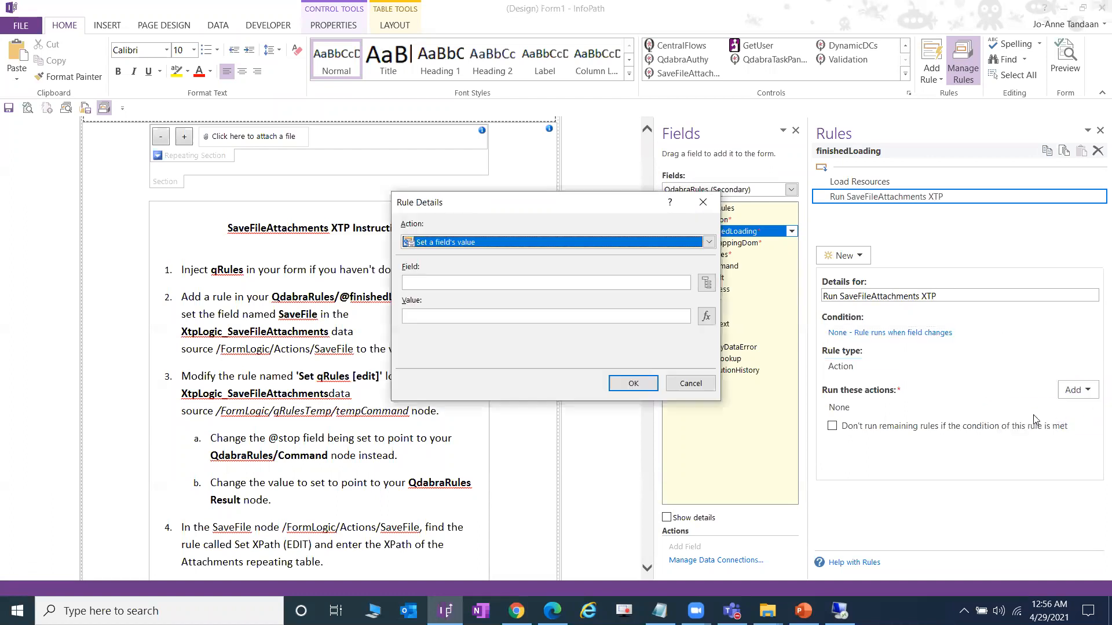
click(704, 283)
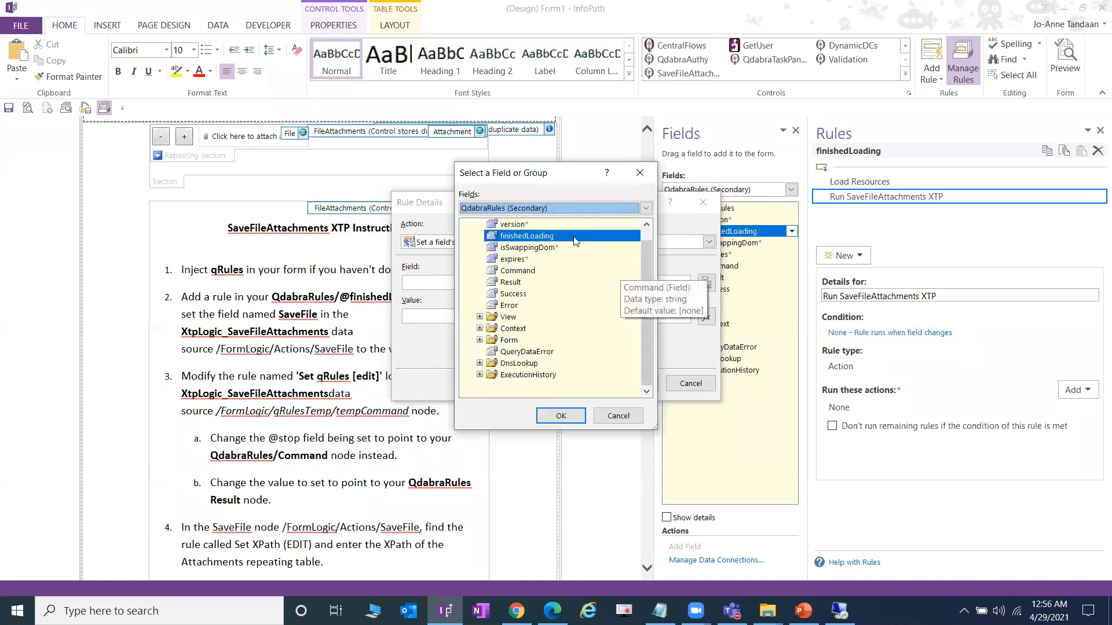
click(568, 210)
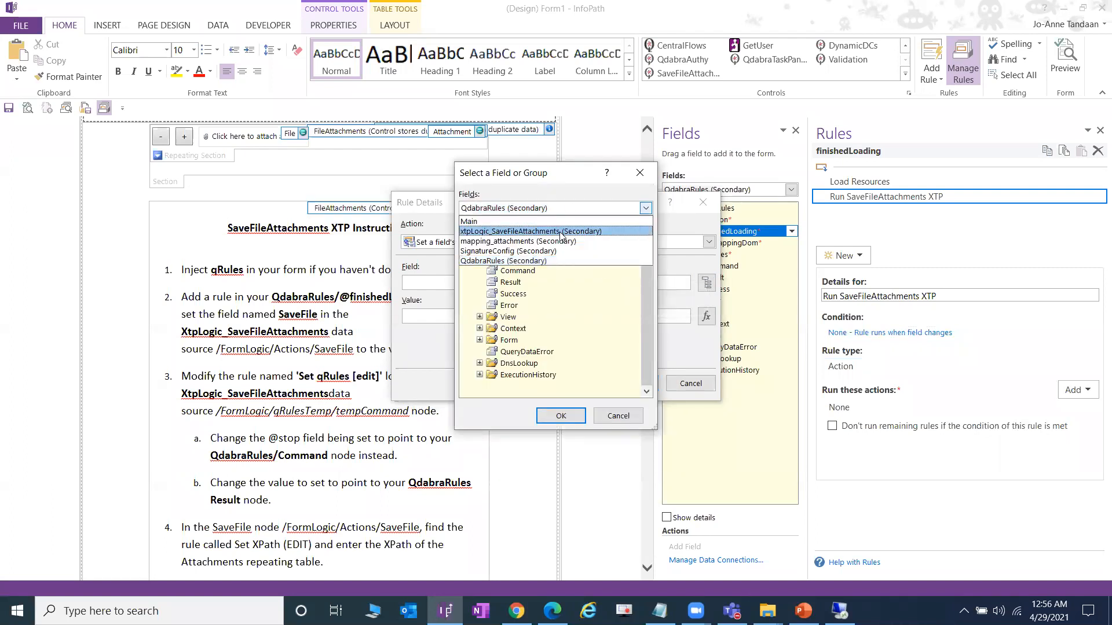
click(570, 231)
click(480, 282)
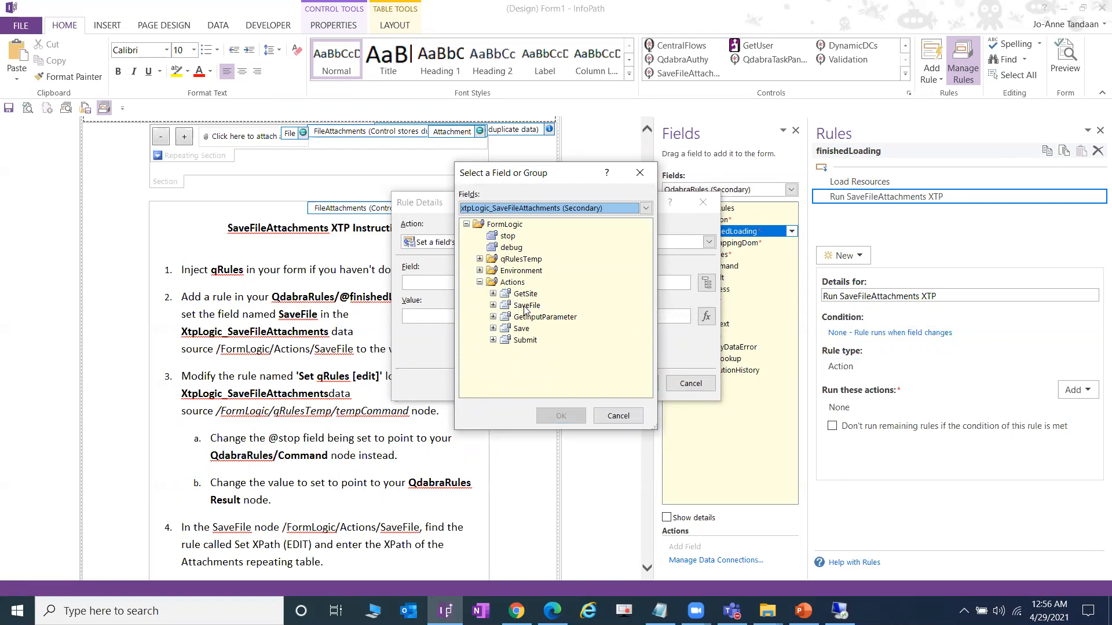
double_click(532, 308)
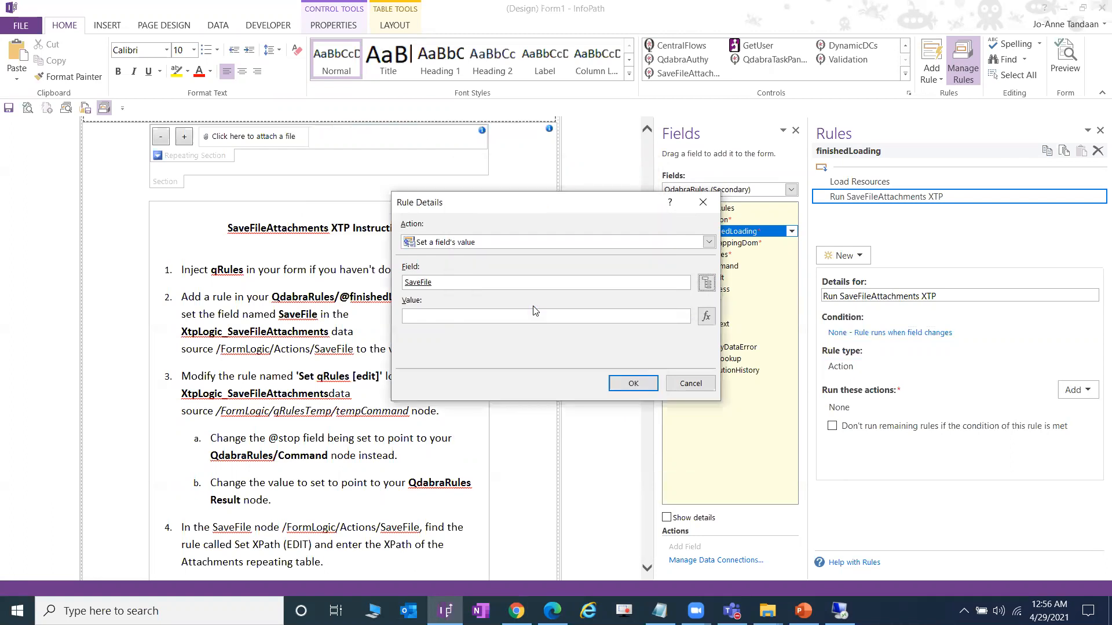
- Give the SaveFile action the value 'go' and show the xtpLogic_SaveFileAttachments fields
click(706, 283)
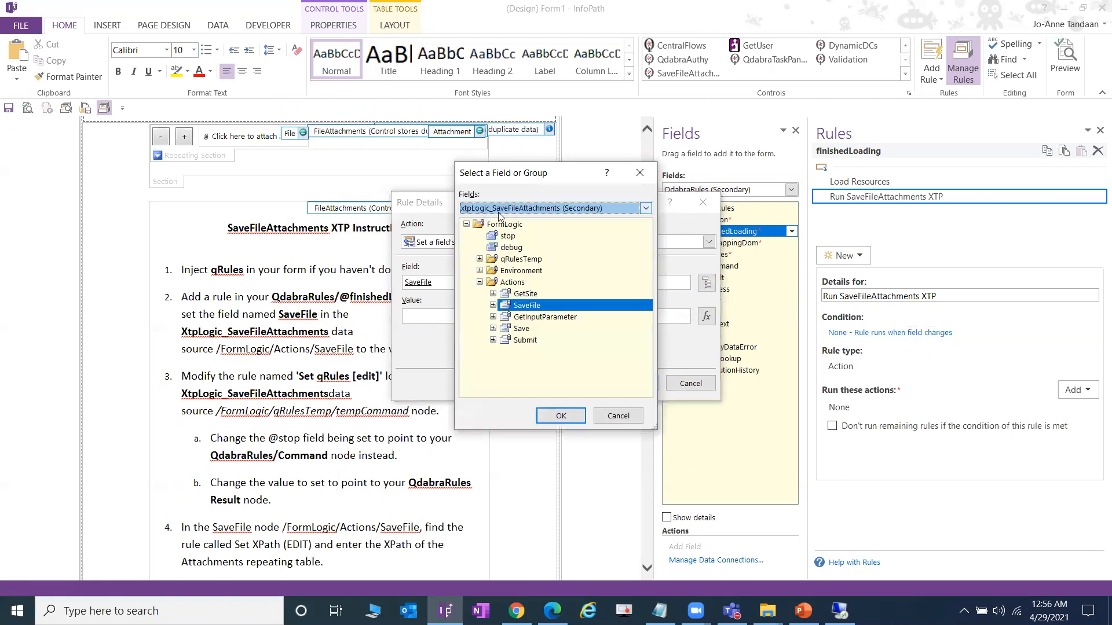
double_click(538, 308)
text(go)
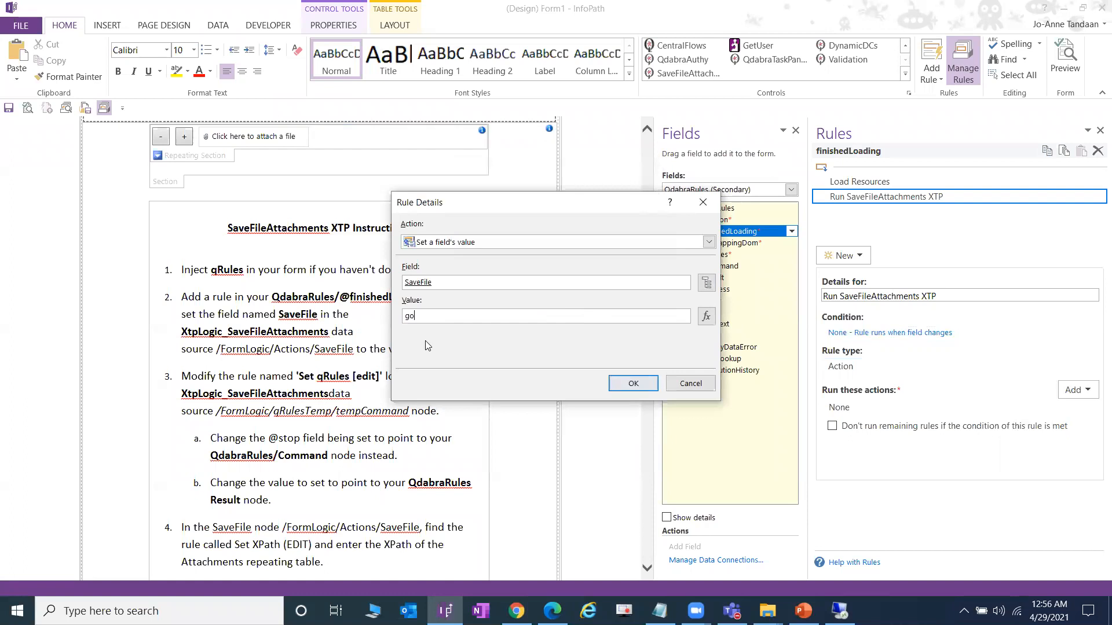
double_click(463, 316)
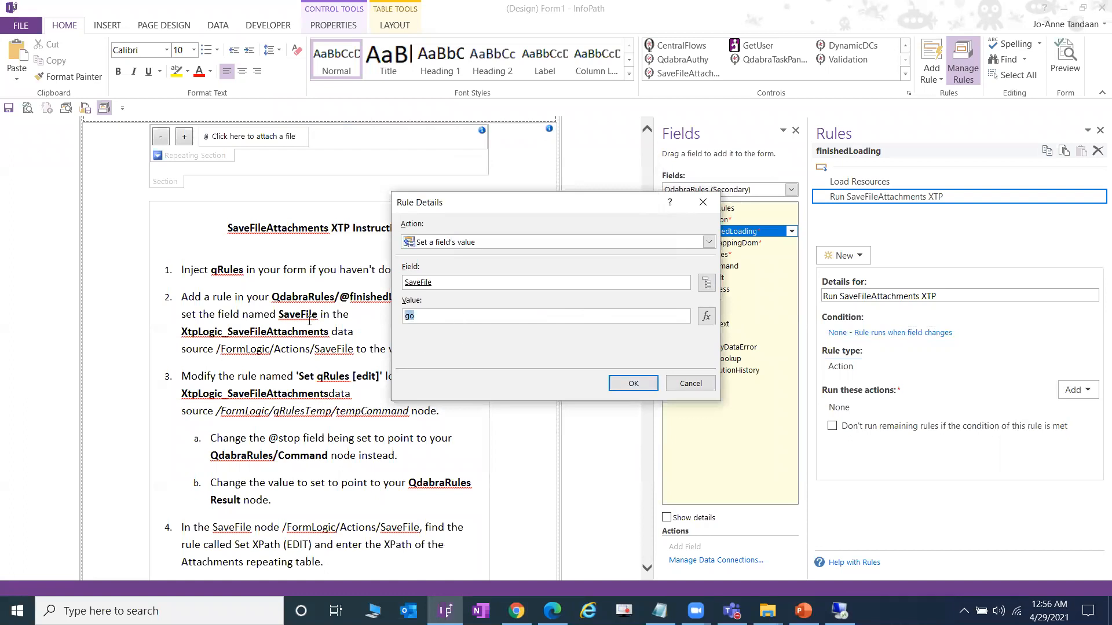
click(633, 384)
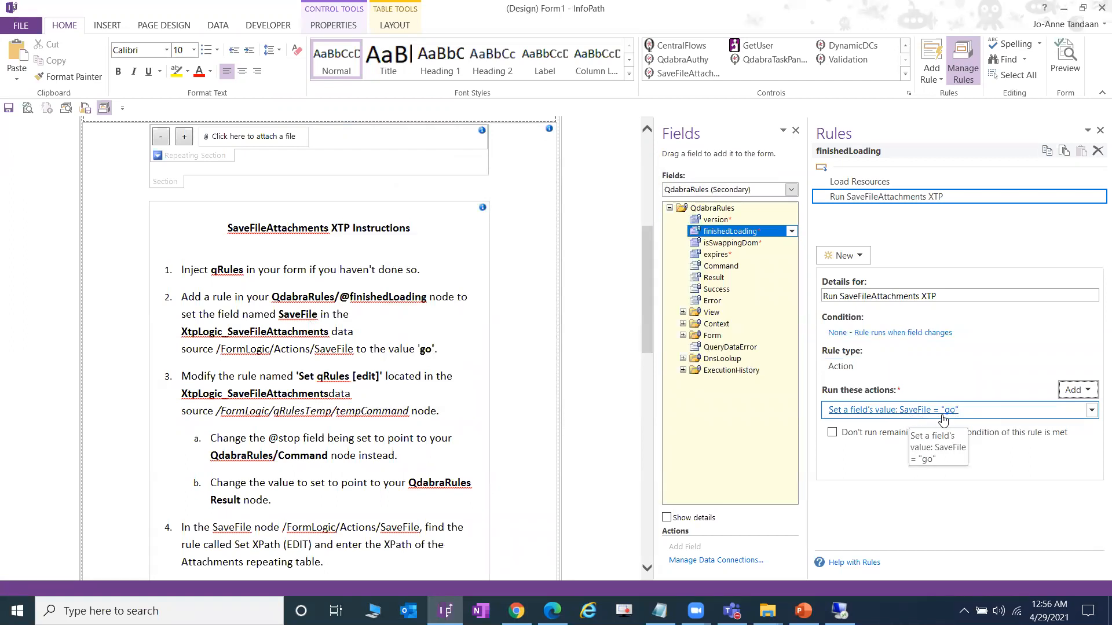
click(743, 191)
click(718, 213)
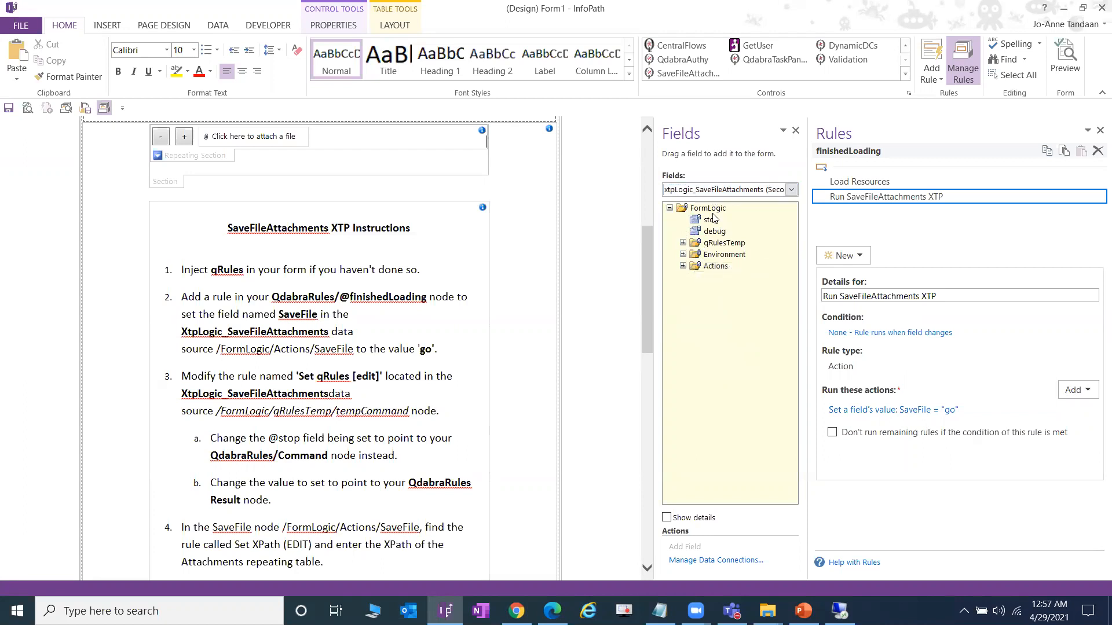
- Review the Reset and Set XPath (EDIT) rules on the SaveFile field
click(683, 268)
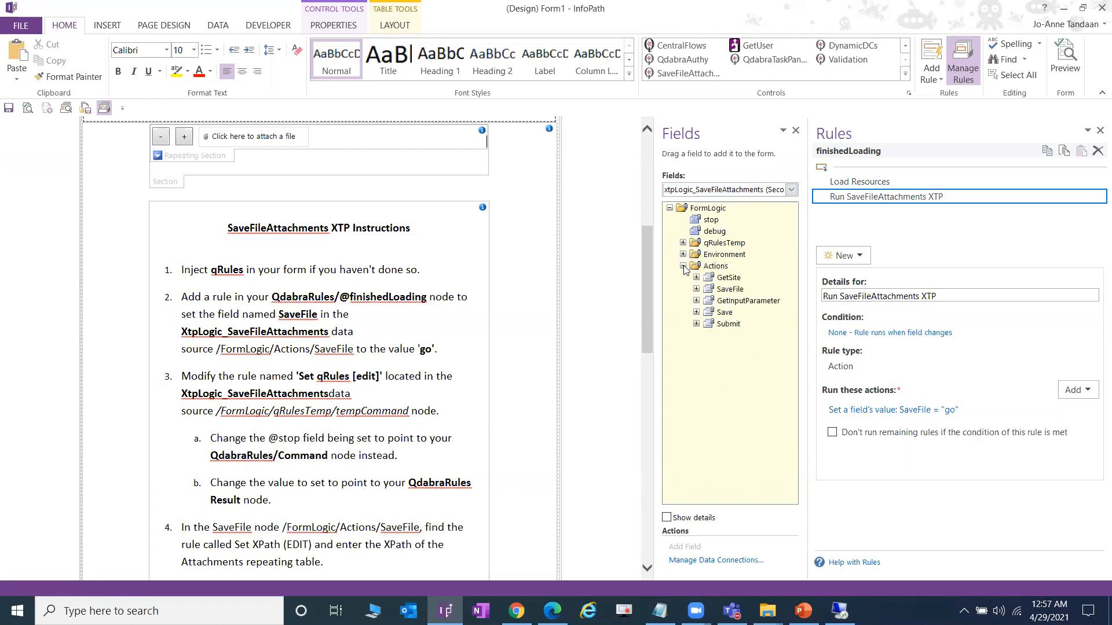
click(727, 290)
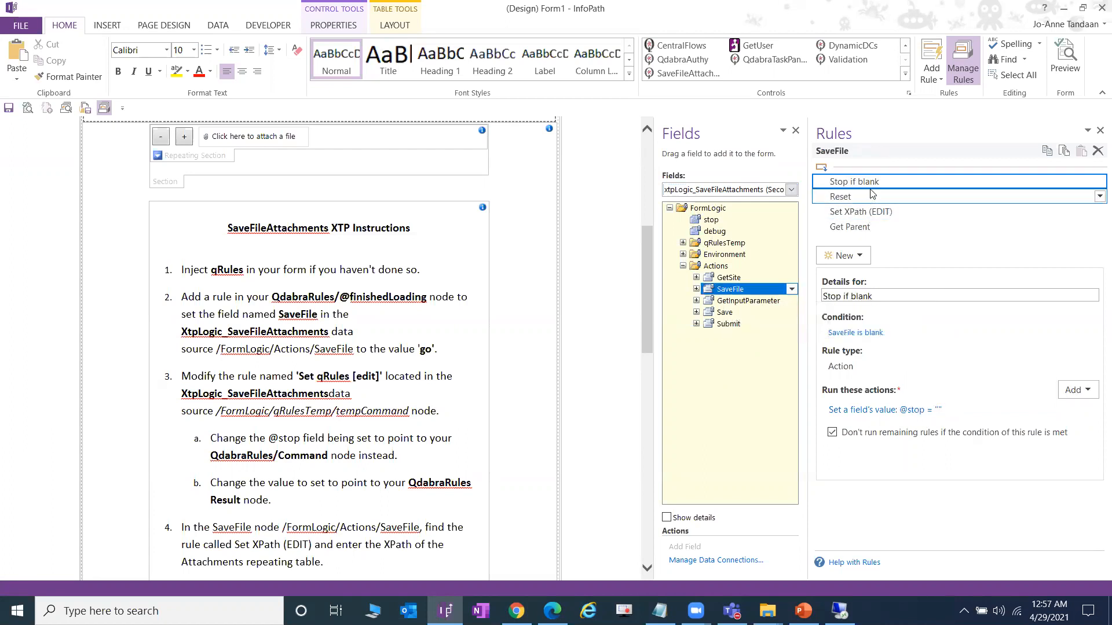
click(871, 197)
click(889, 213)
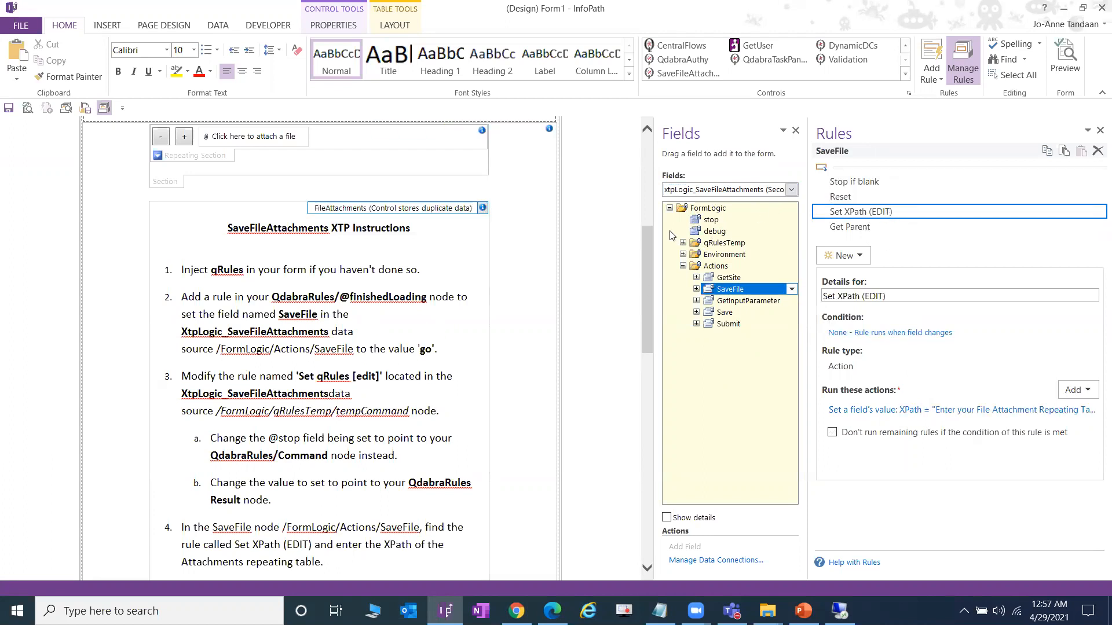
- Show the Set qRules [edit] rule on qRulesTemp's tempCommand field
click(747, 194)
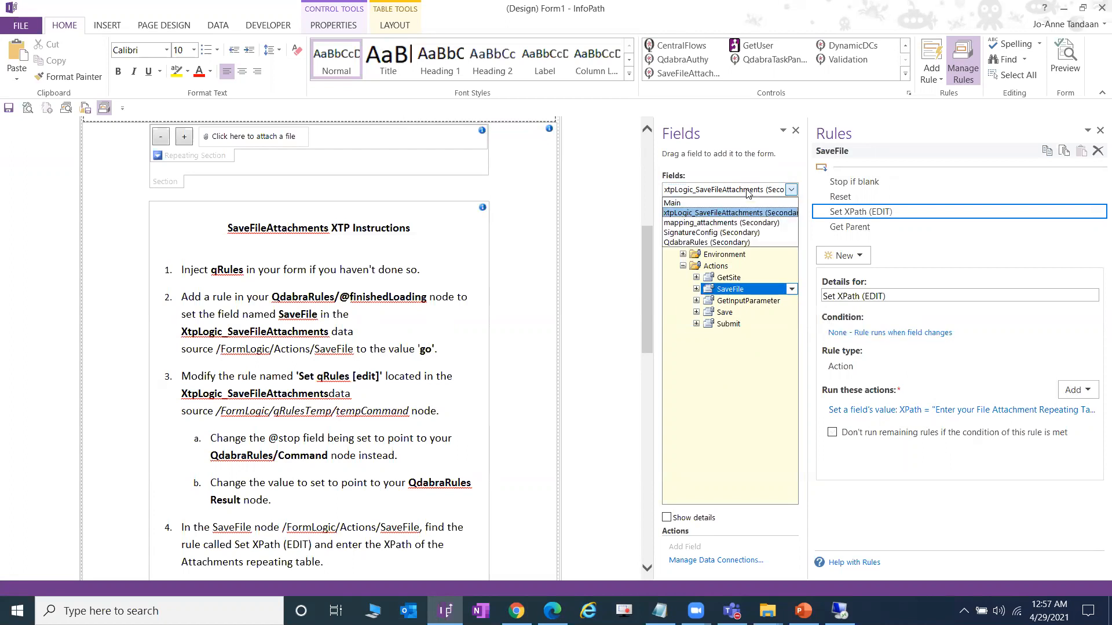
click(736, 214)
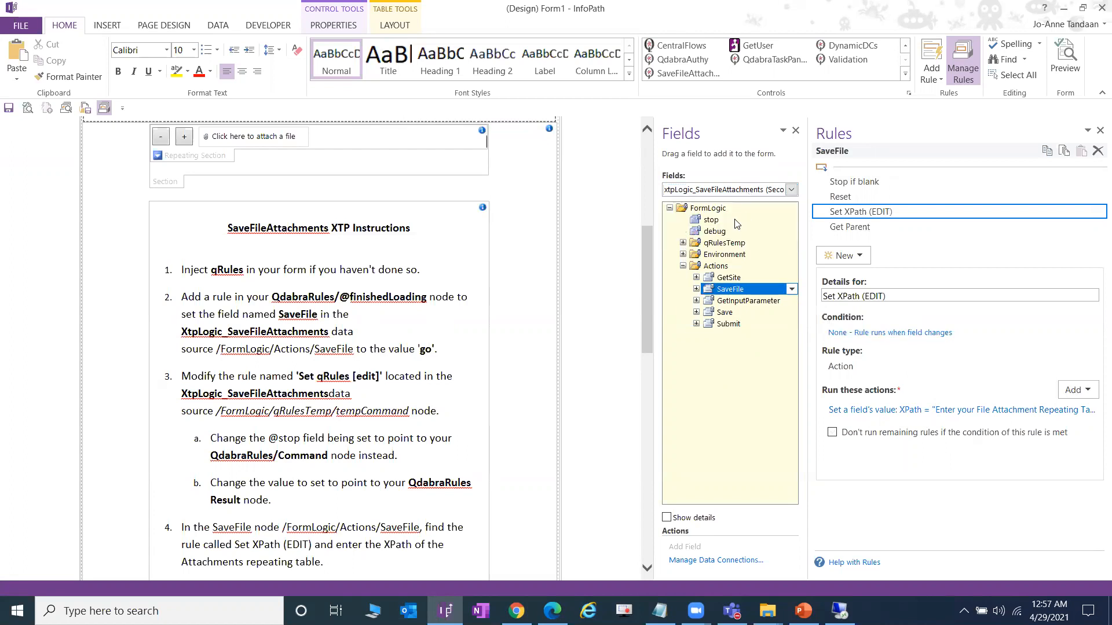
click(683, 243)
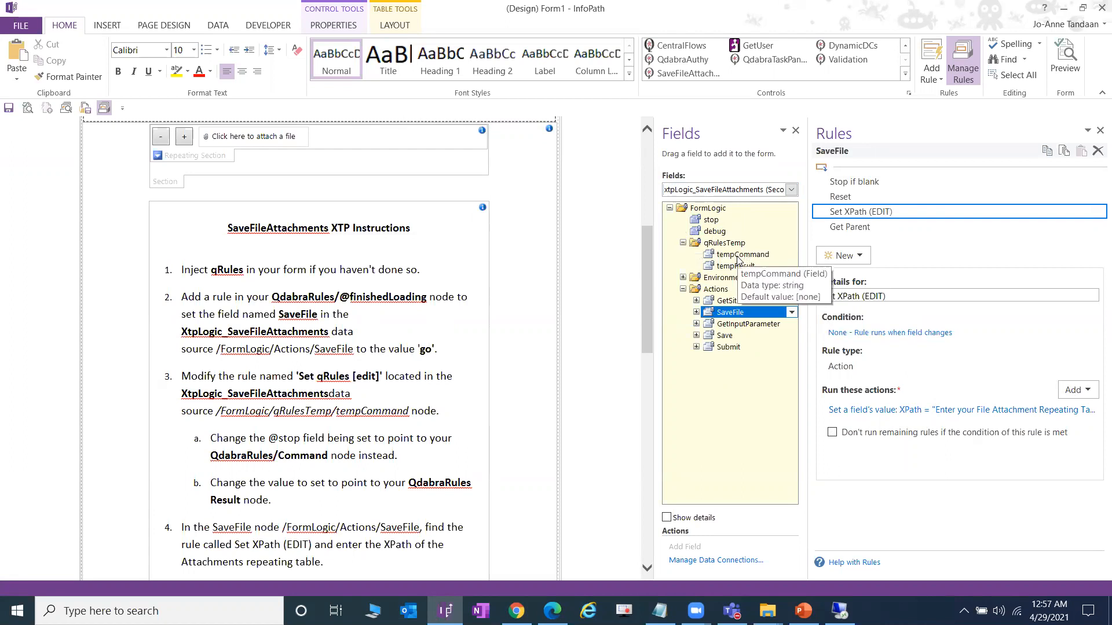
click(735, 254)
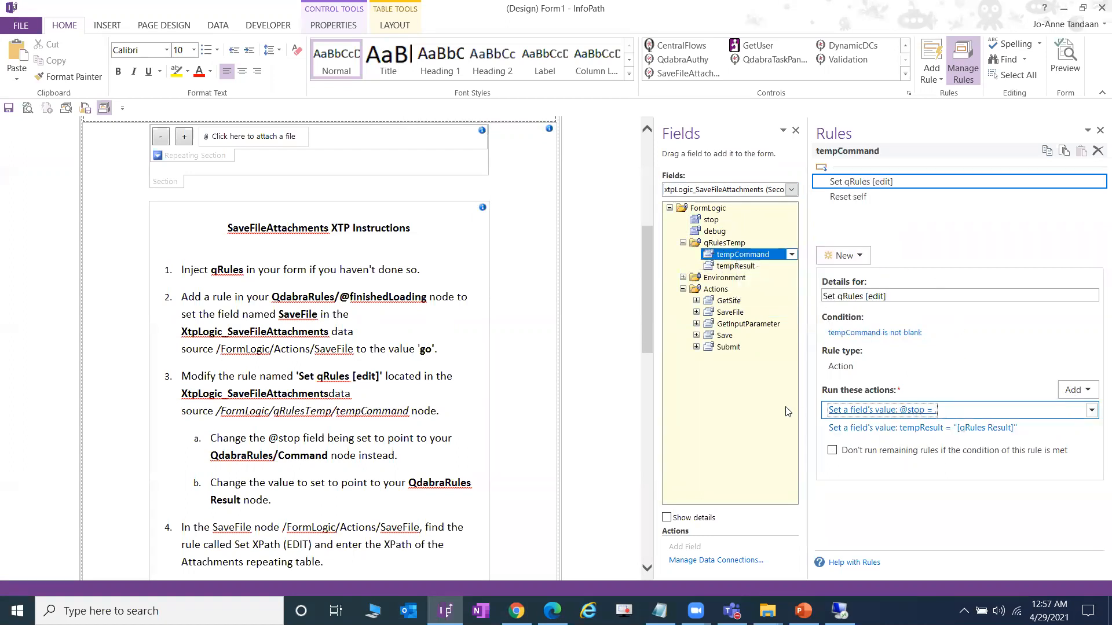
click(833, 409)
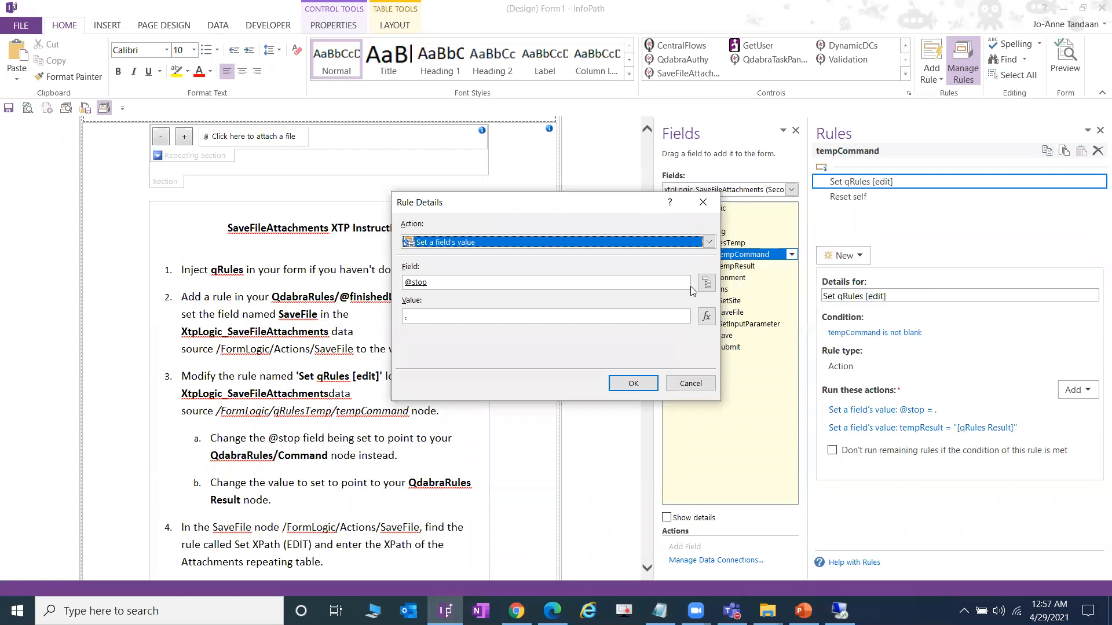
click(706, 283)
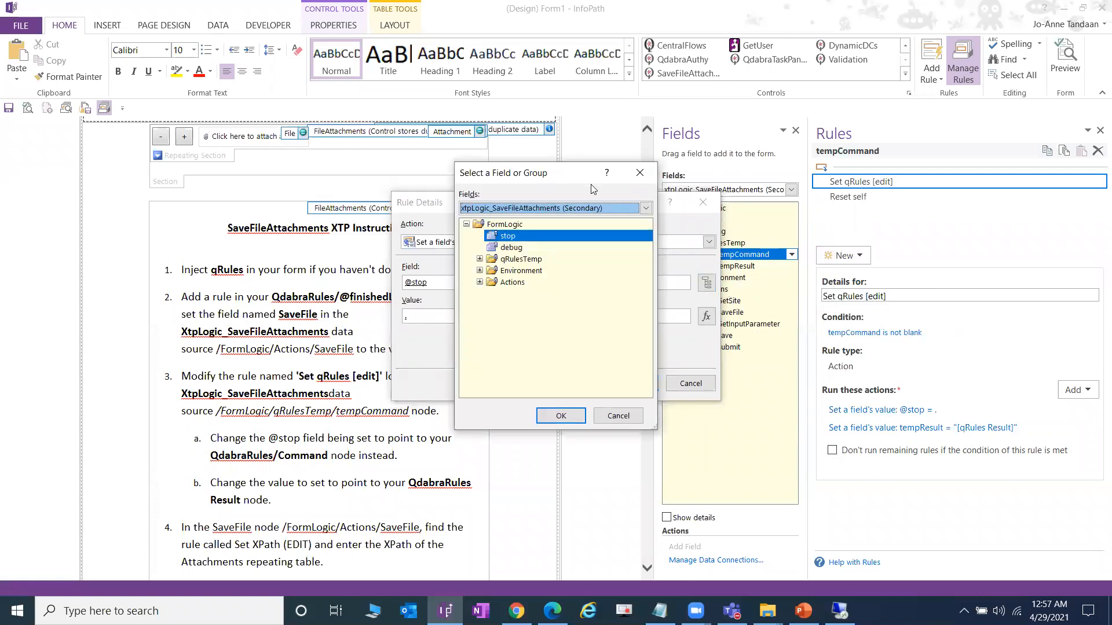
drag(616, 169, 676, 176)
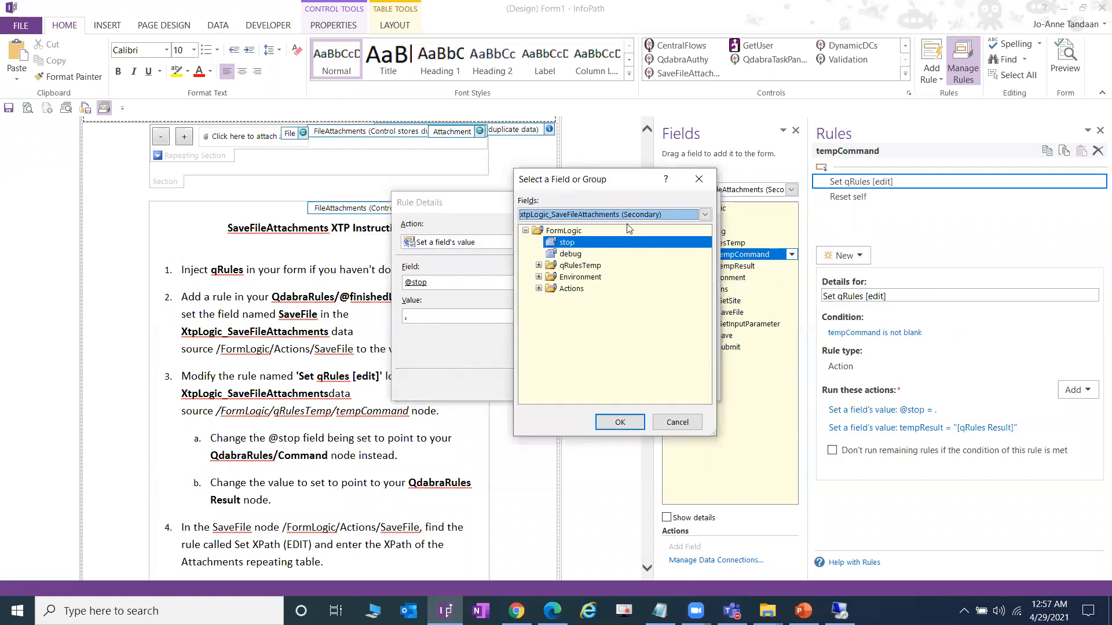
click(675, 216)
click(641, 266)
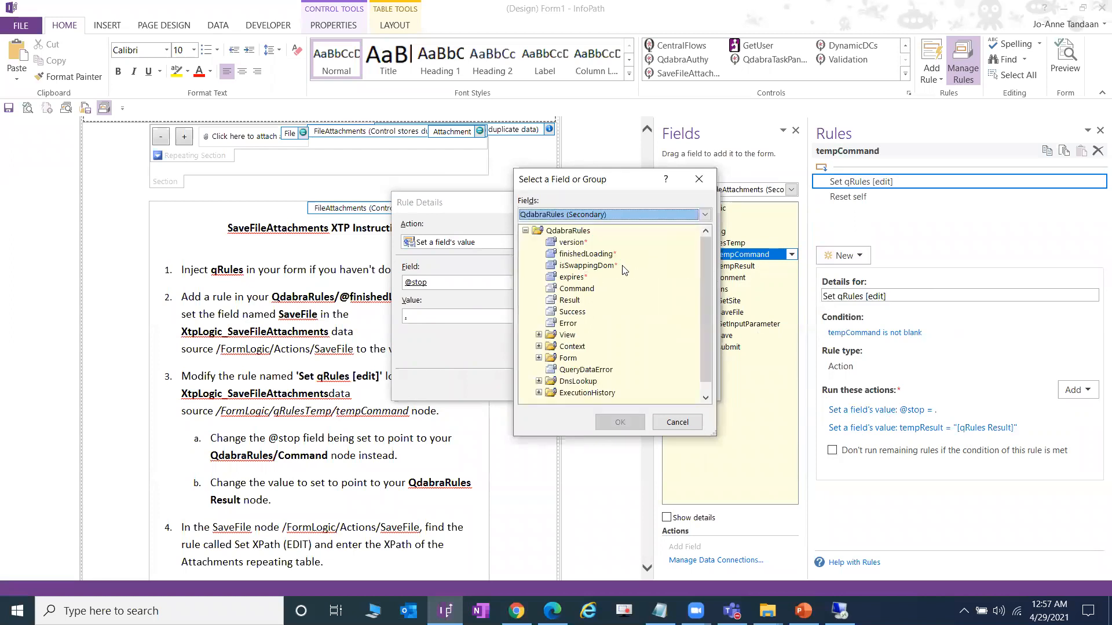
double_click(587, 291)
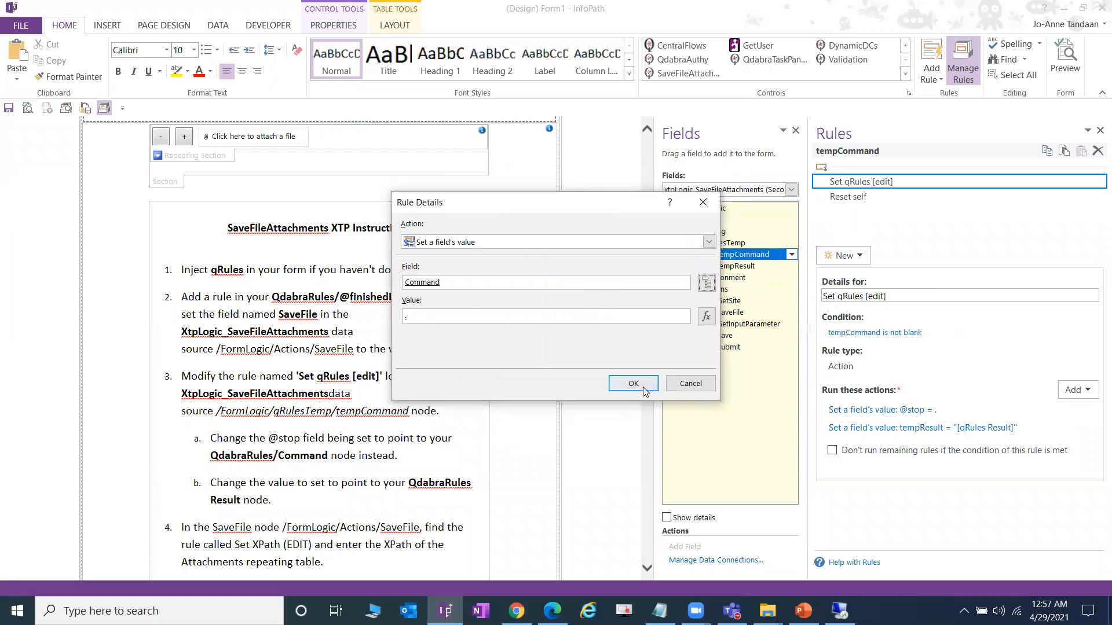
click(633, 384)
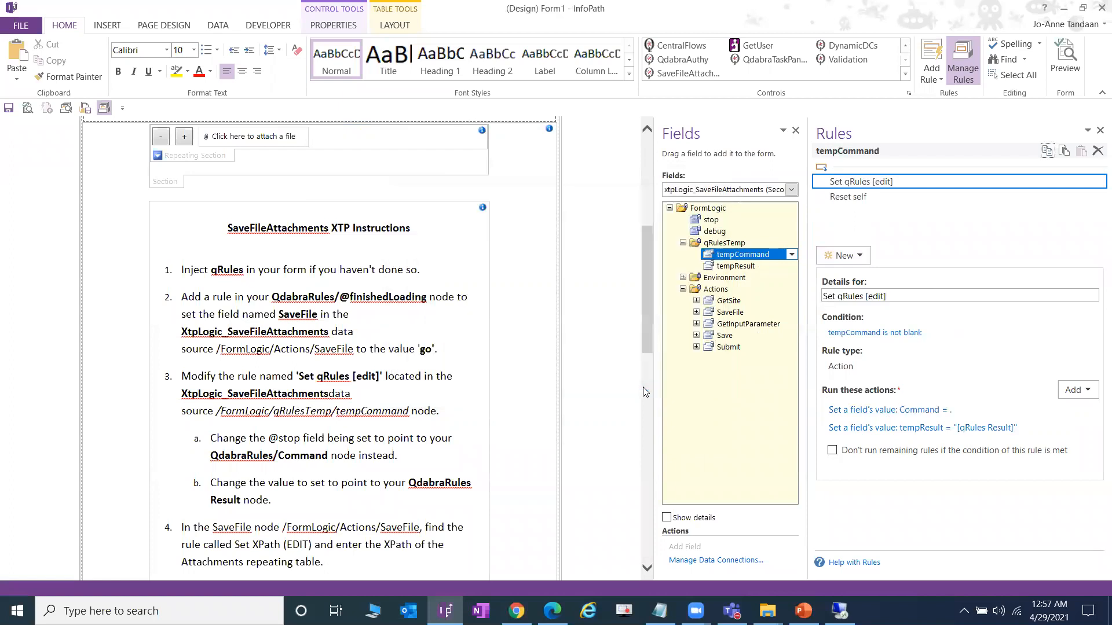
- Replace the tempResult value '[qRules Result]' with the QdabraRules Result field via a formula
click(946, 431)
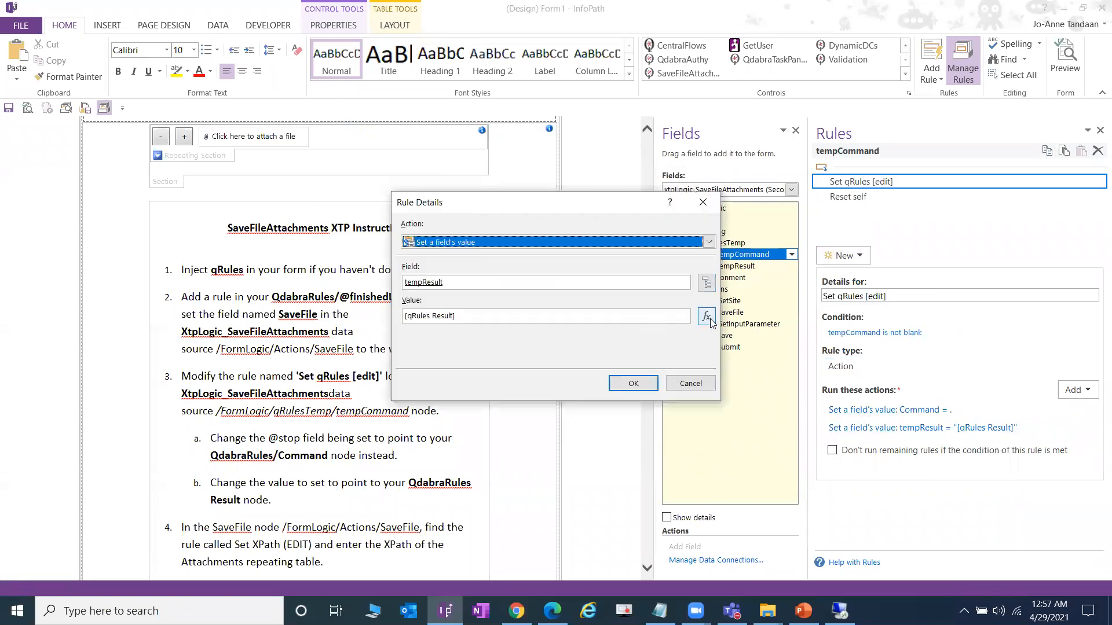
drag(486, 321, 360, 318)
click(705, 317)
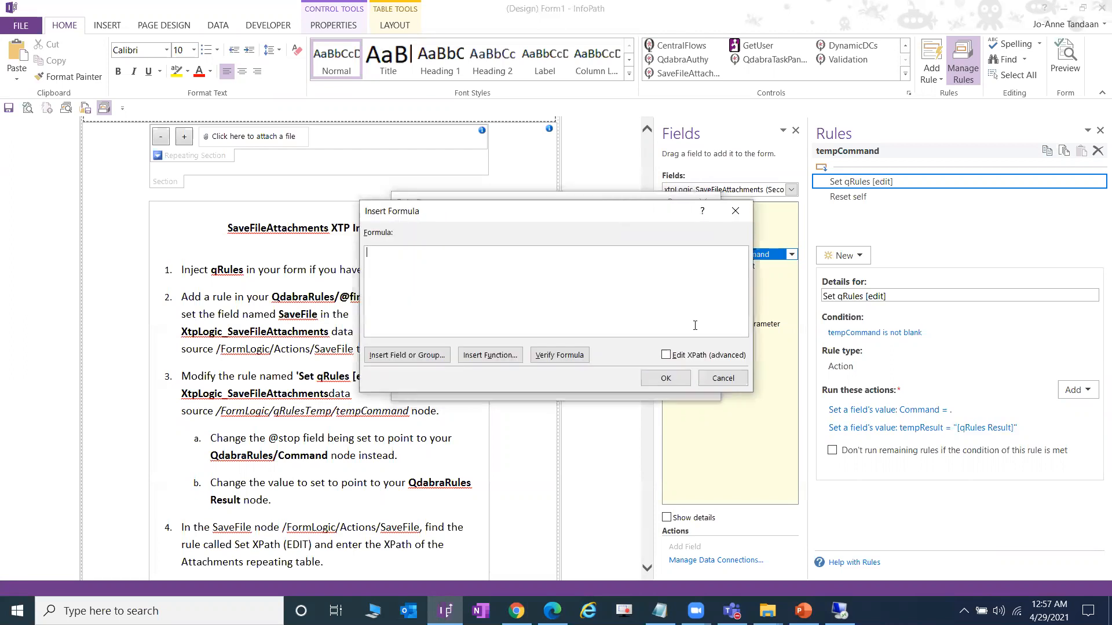
click(439, 359)
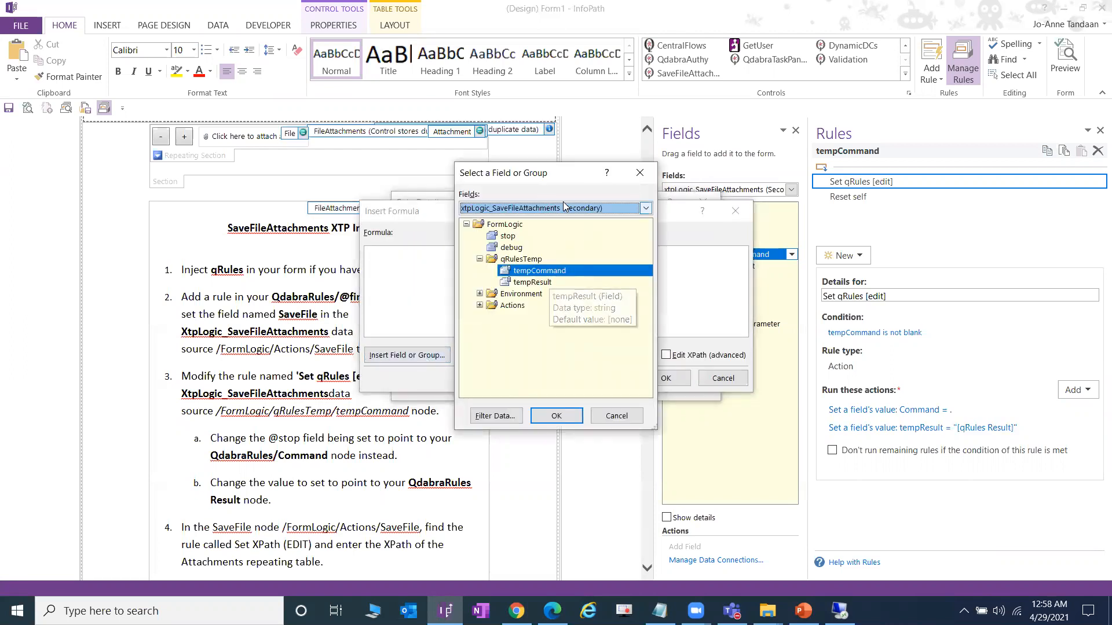
click(564, 207)
click(524, 260)
double_click(517, 295)
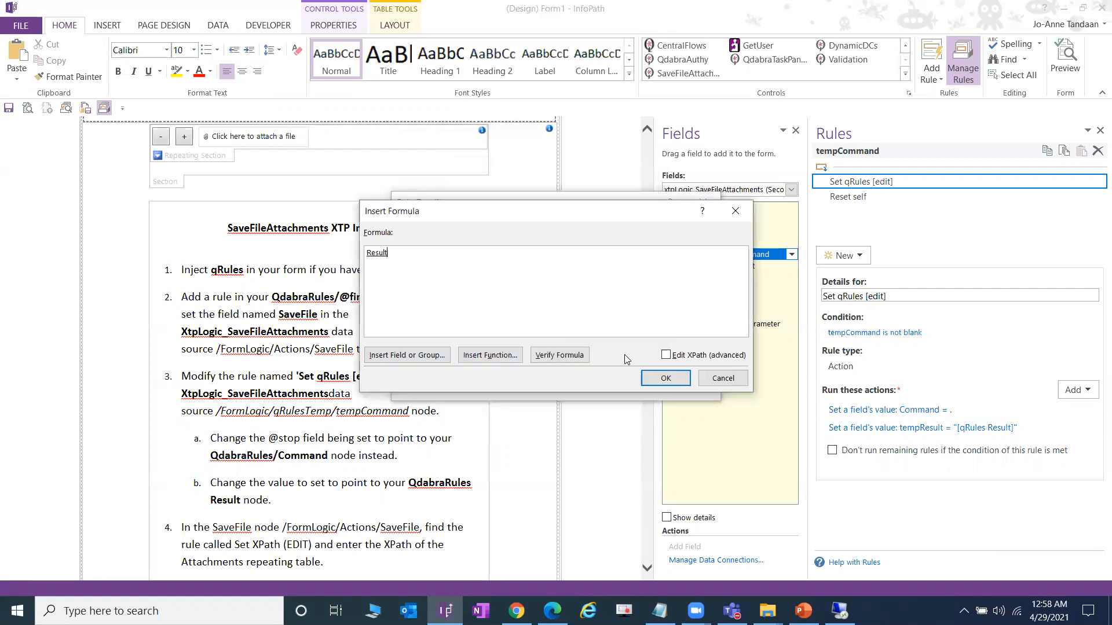
click(654, 378)
click(630, 382)
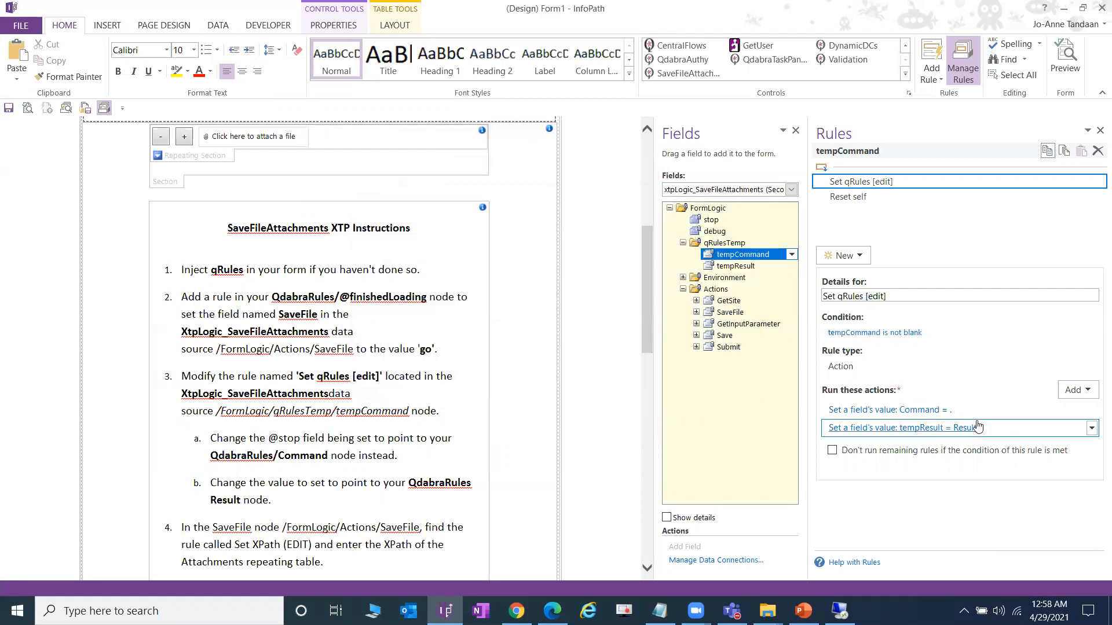
- Inspect the SaveFile field's Set XPath (EDIT) rule and its placeholder XPath action
scroll(403, 432, down, 1)
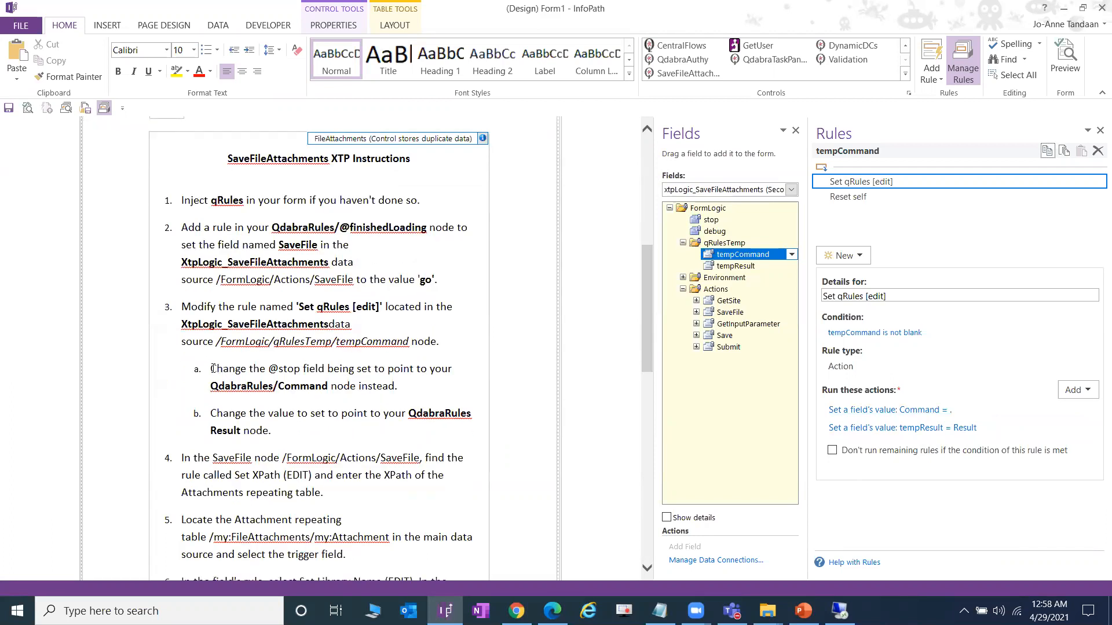
scroll(301, 425, down, 1)
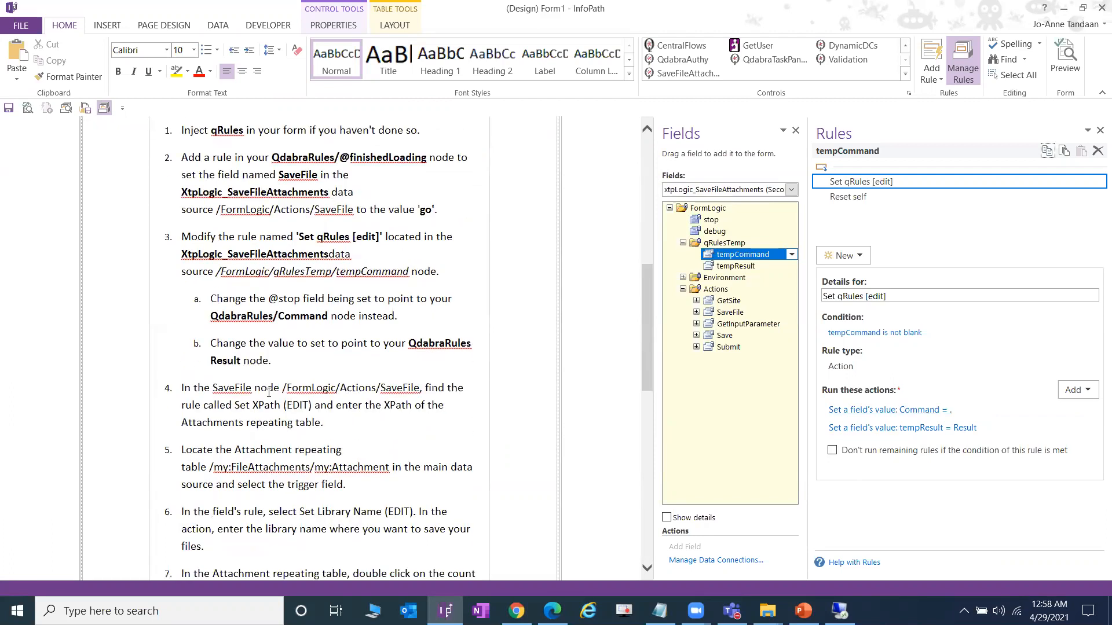
scroll(288, 357, down, 1)
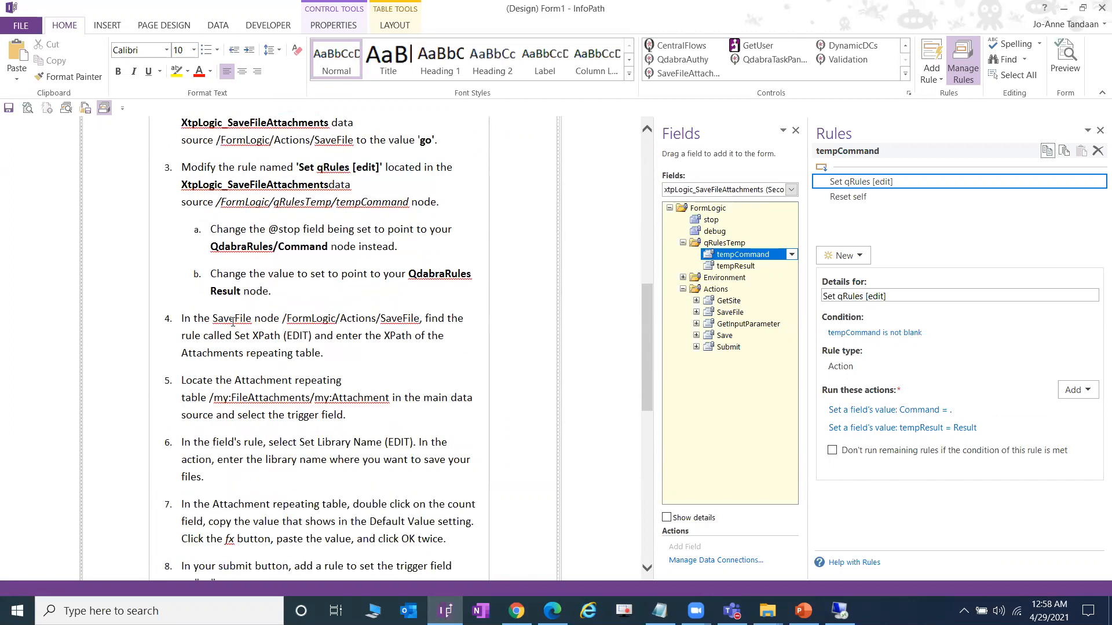
click(730, 312)
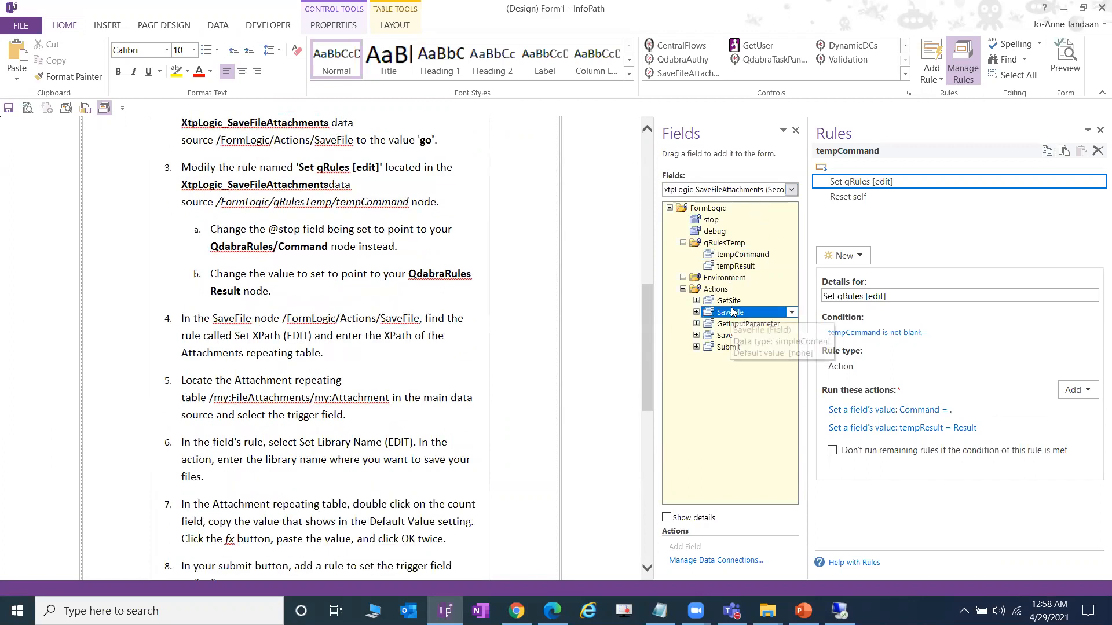
click(925, 213)
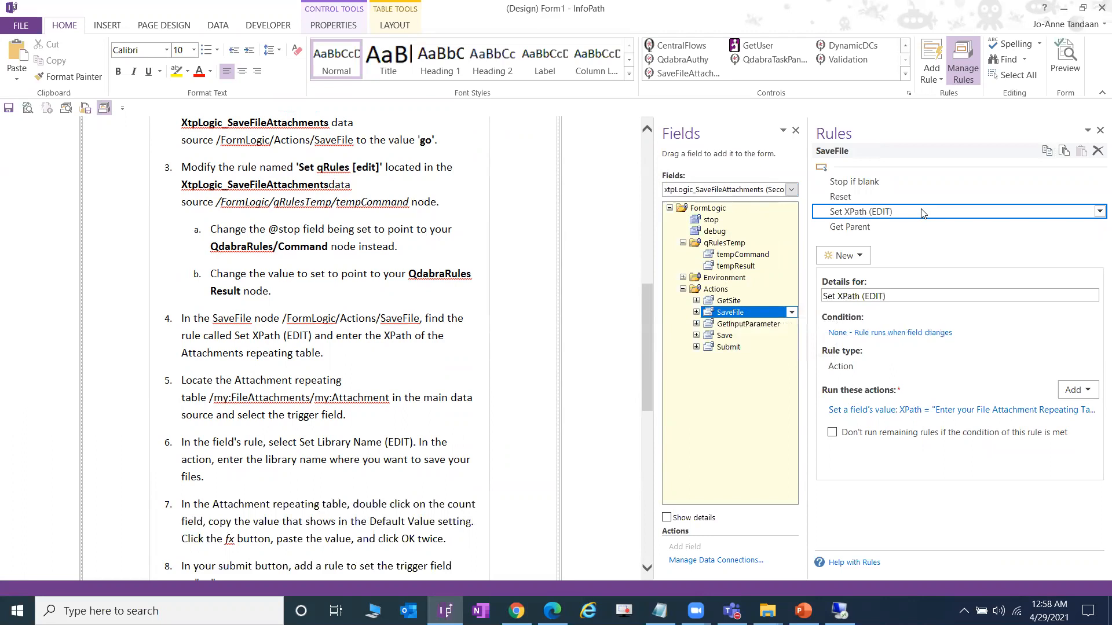
drag(809, 337, 705, 340)
click(932, 414)
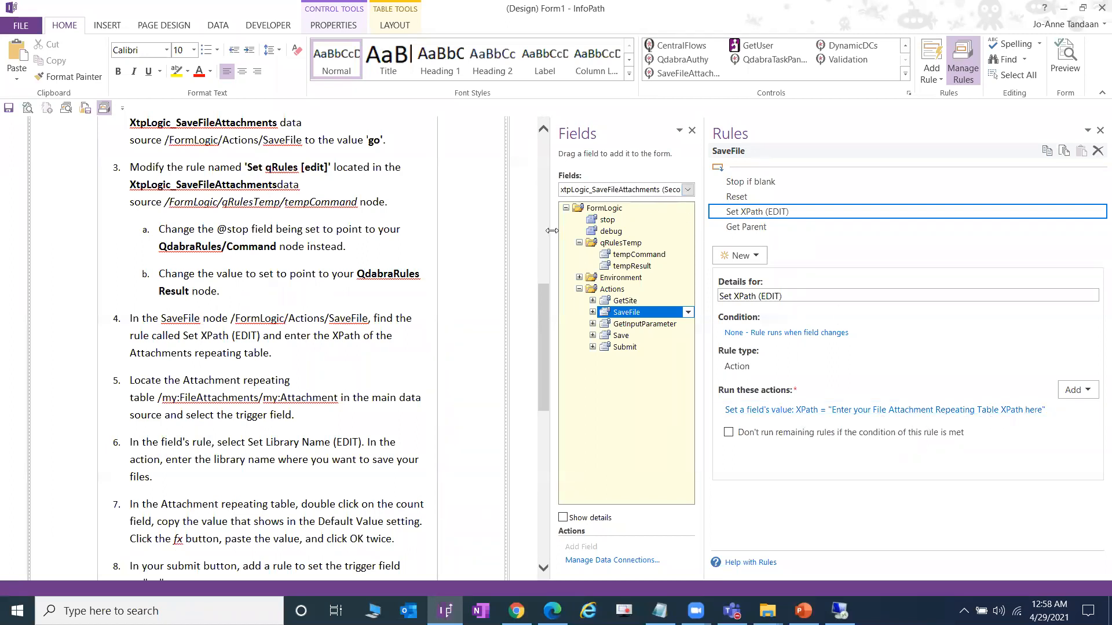
- Copy the XPath of the Attachment repeating group from the Main data source
drag(554, 231, 494, 241)
click(625, 190)
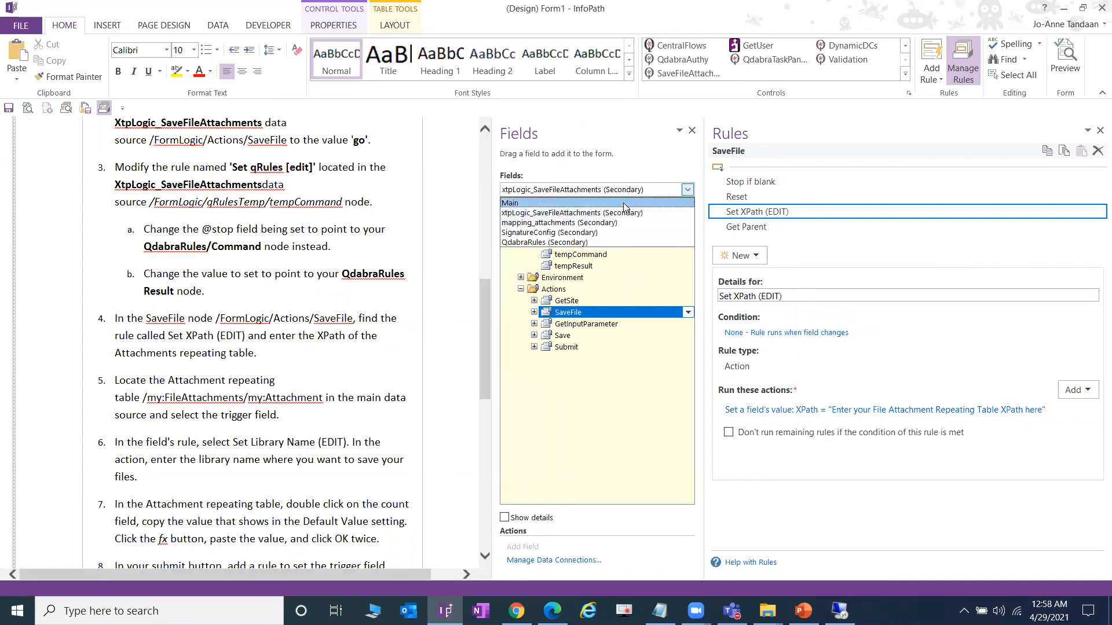
click(624, 210)
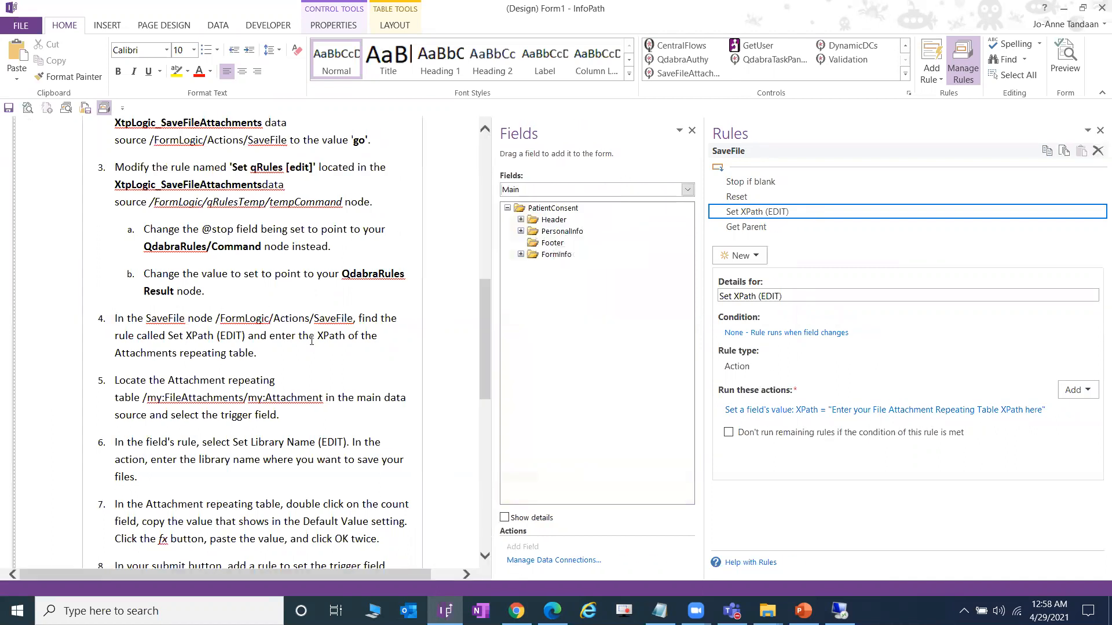
scroll(310, 342, down, 6)
scroll(310, 342, up, 5)
scroll(310, 342, up, 8)
click(189, 336)
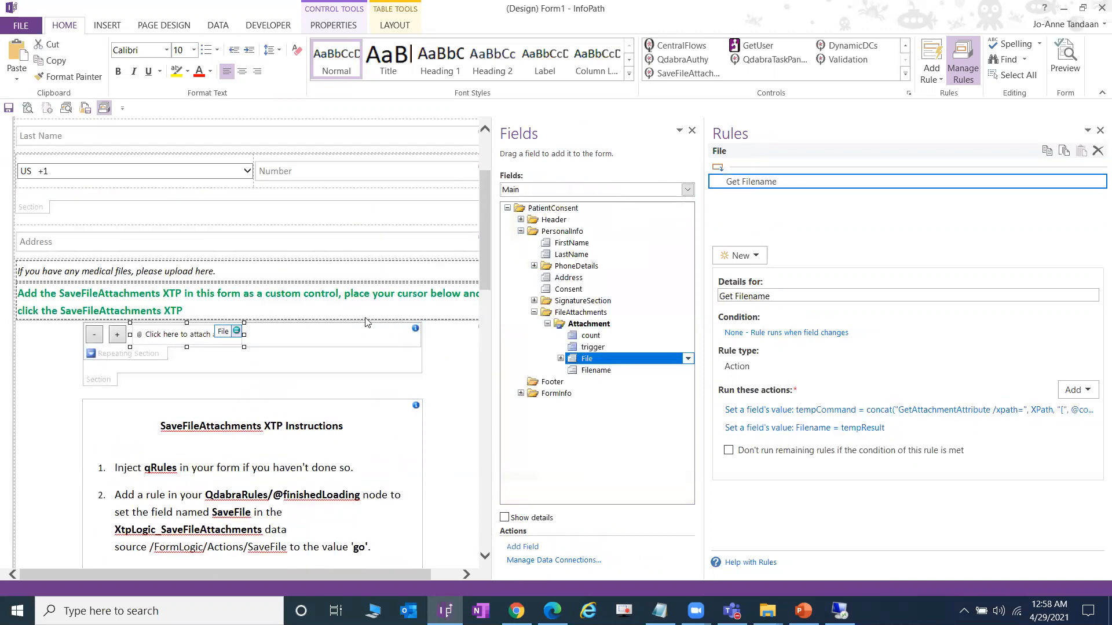
click(582, 324)
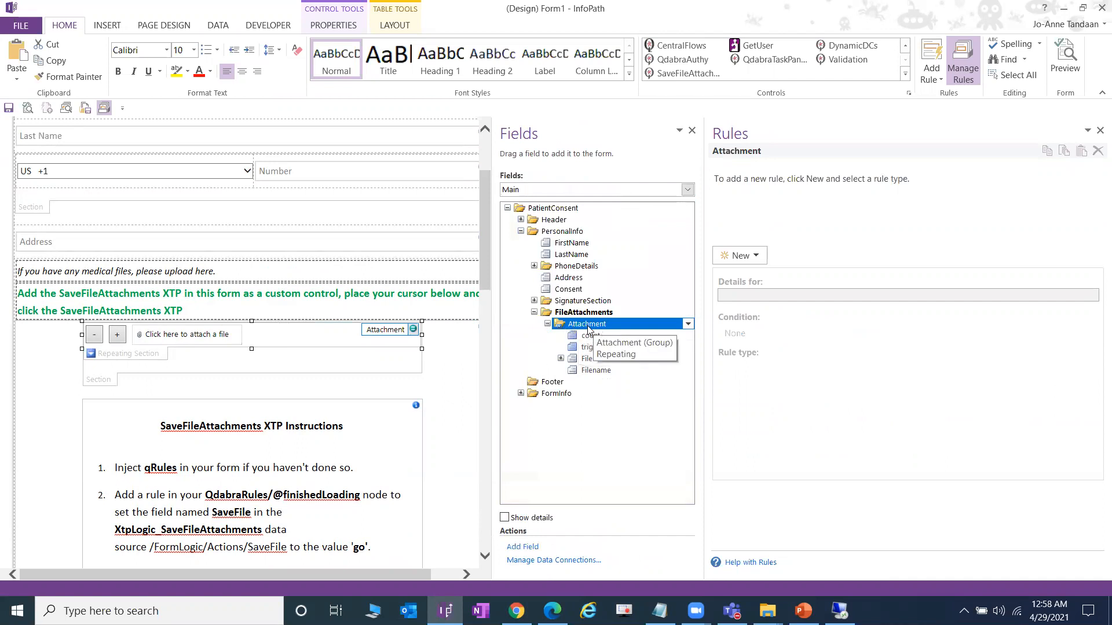
right_click(588, 328)
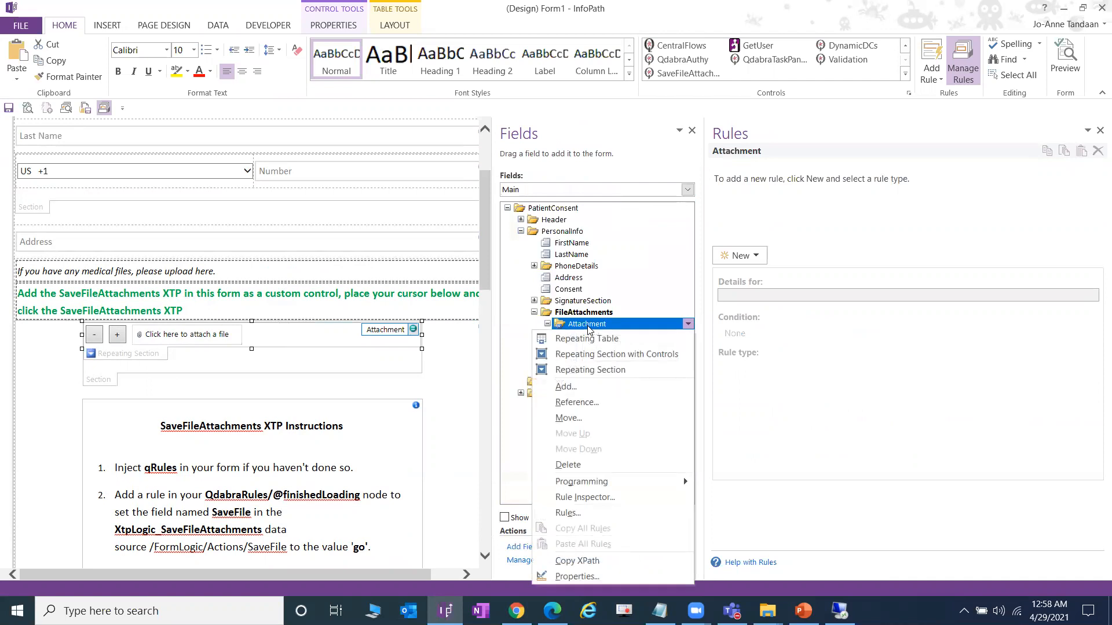
click(596, 561)
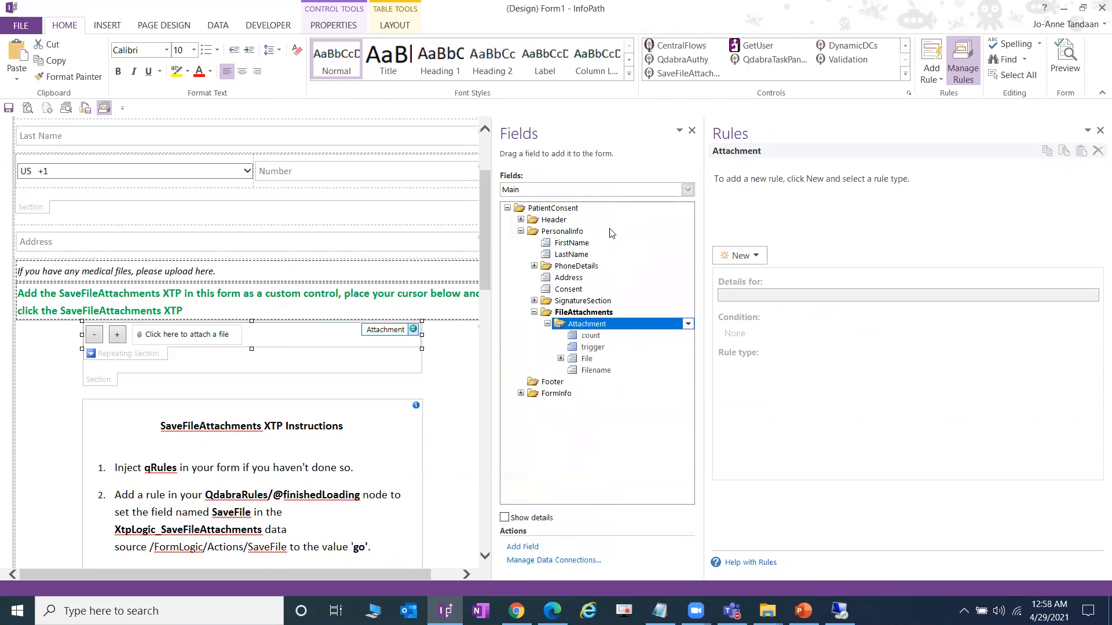
- Paste the Attachment XPath as the value of SaveFile's Set XPath (EDIT) action
click(619, 191)
click(618, 213)
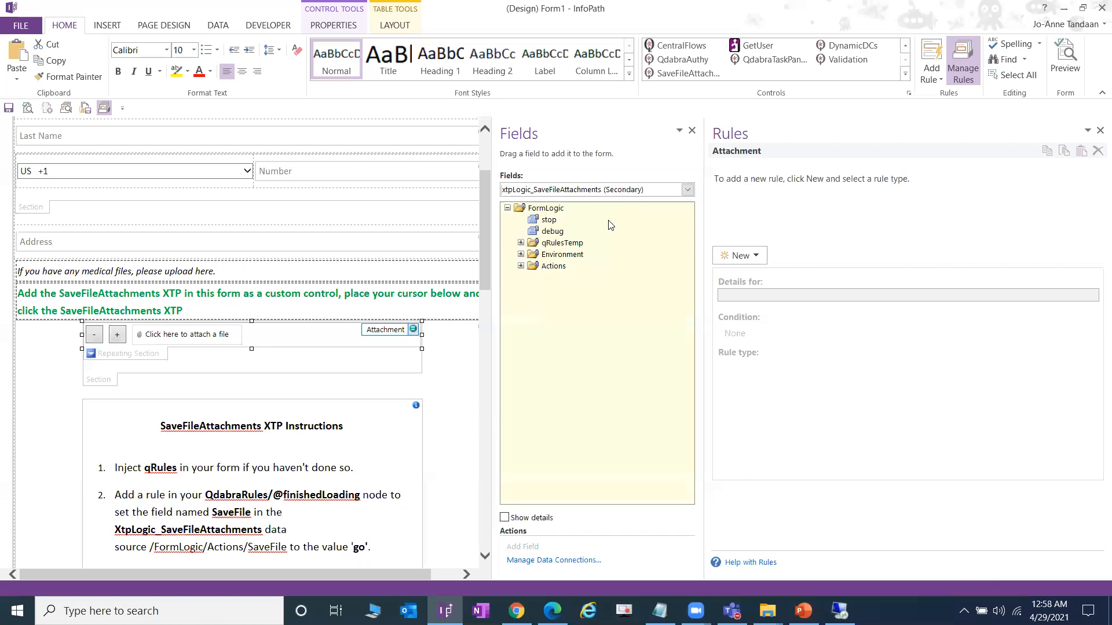
click(521, 266)
click(568, 289)
click(846, 212)
click(888, 410)
drag(594, 317, 288, 327)
key(ctrl+v)
click(644, 381)
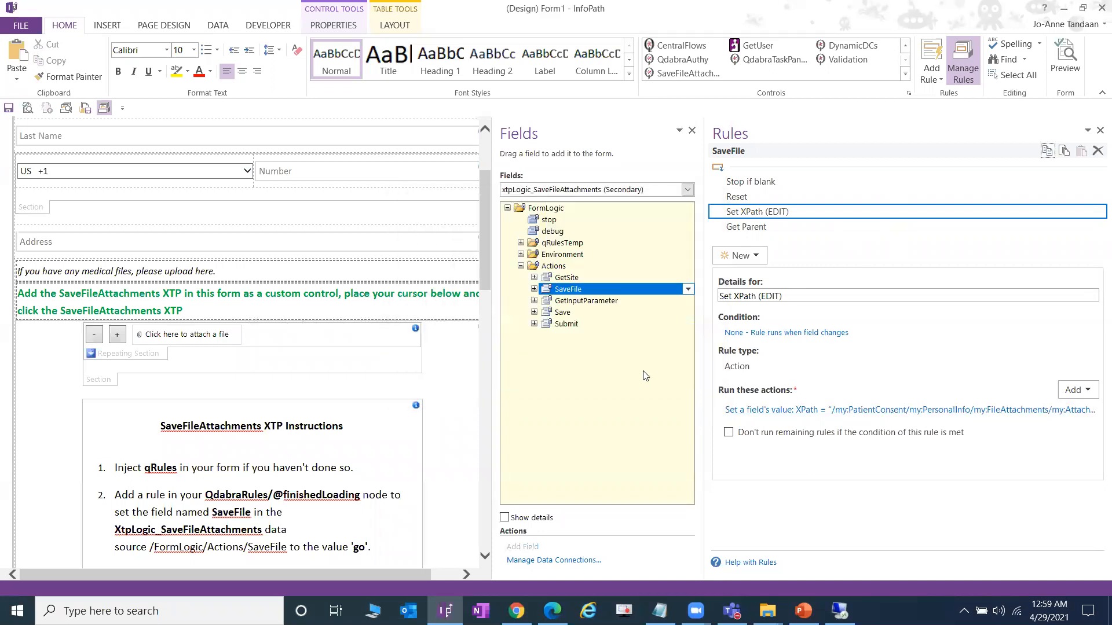
- Read the remaining setup steps in the form, then bring up the lab guide PDF
scroll(304, 388, down, 5)
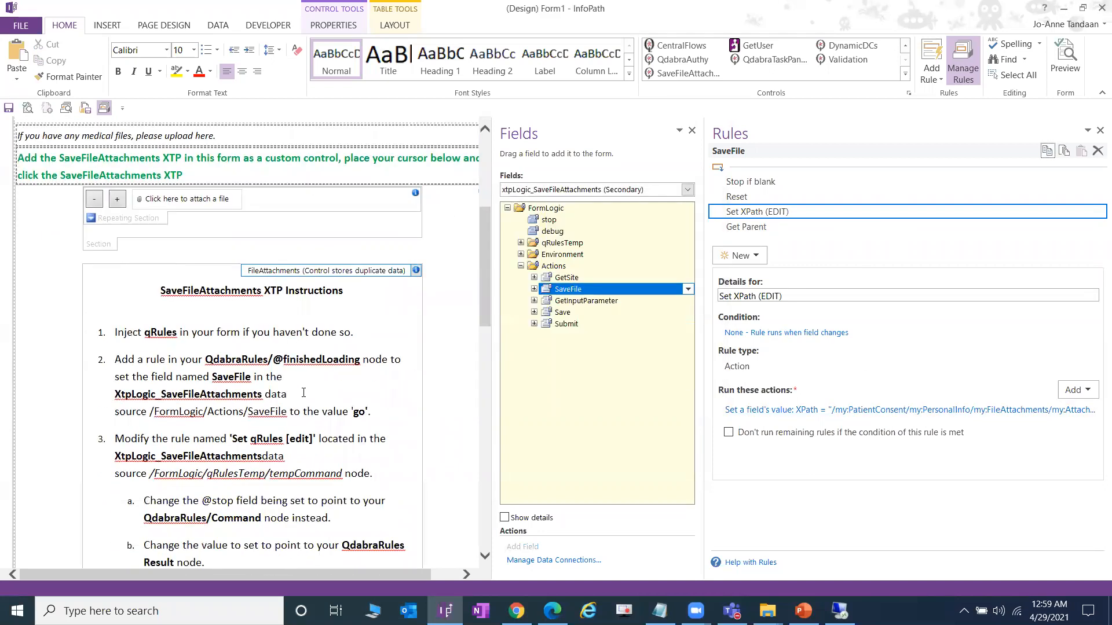
scroll(303, 394, down, 2)
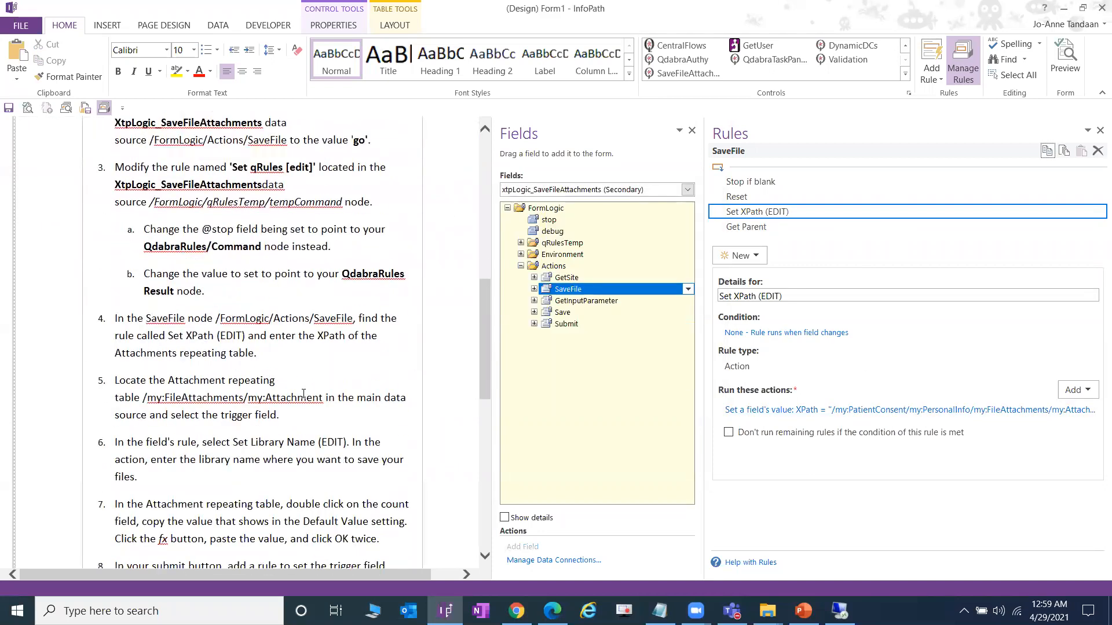
scroll(304, 393, down, 1)
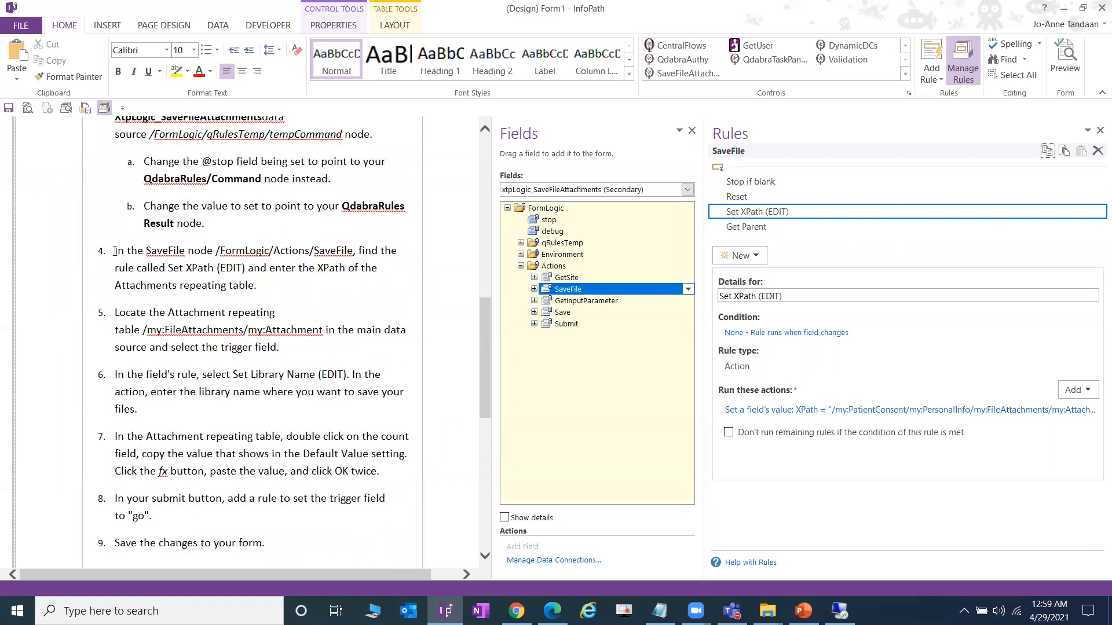
click(552, 611)
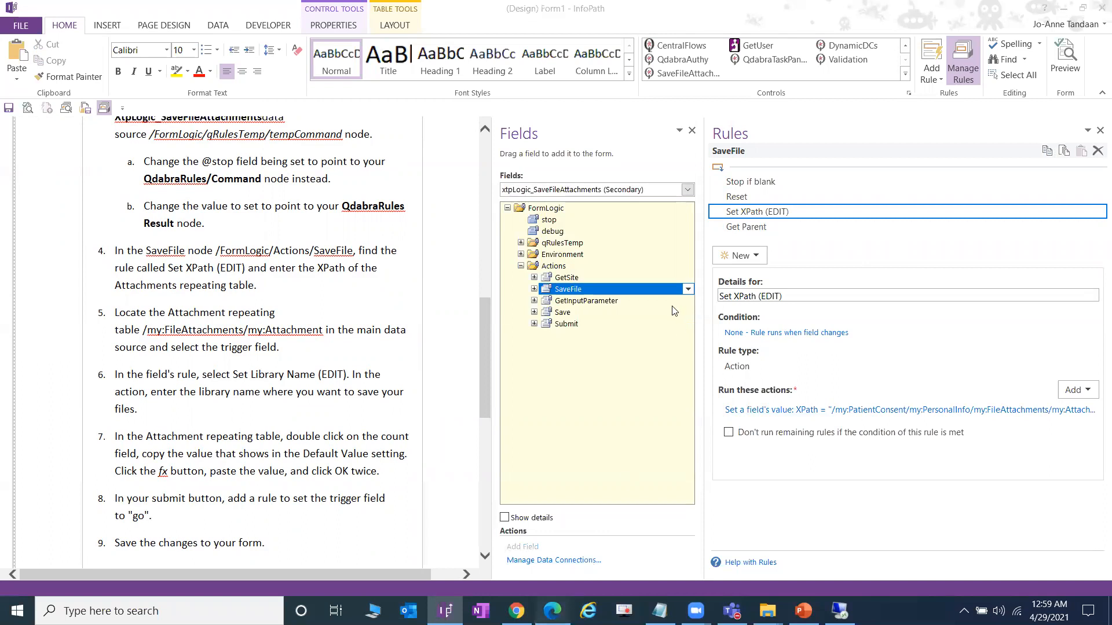
scroll(515, 313, down, 10)
scroll(516, 314, down, 11)
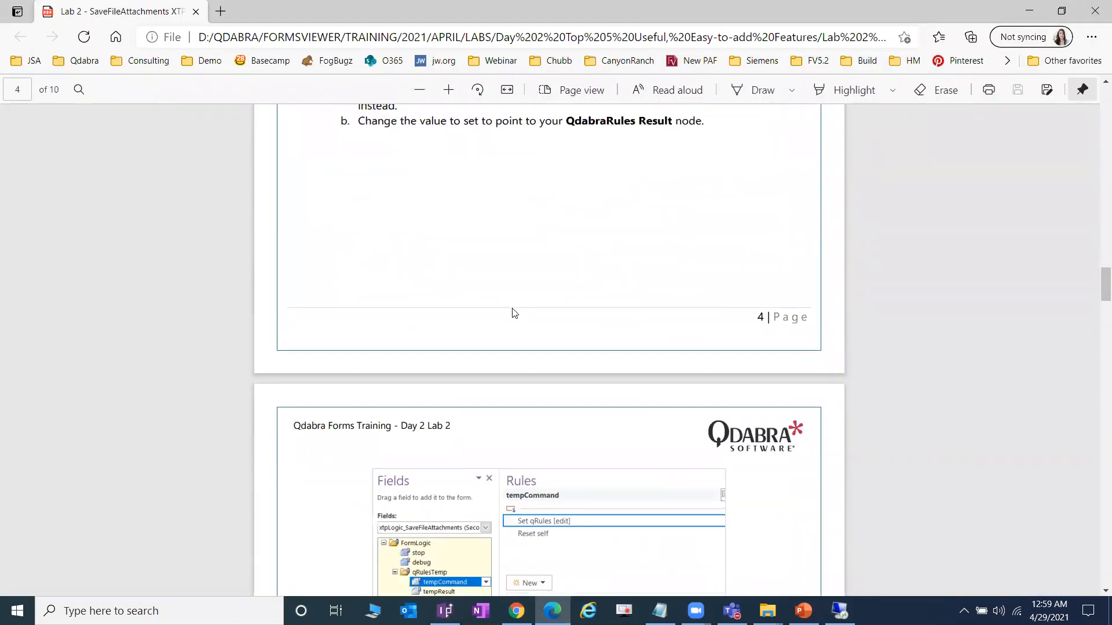
- Scroll the lab guide to steps 9–11 on page 6, then return to InfoPath
scroll(516, 314, up, 4)
scroll(628, 335, down, 12)
scroll(614, 348, down, 10)
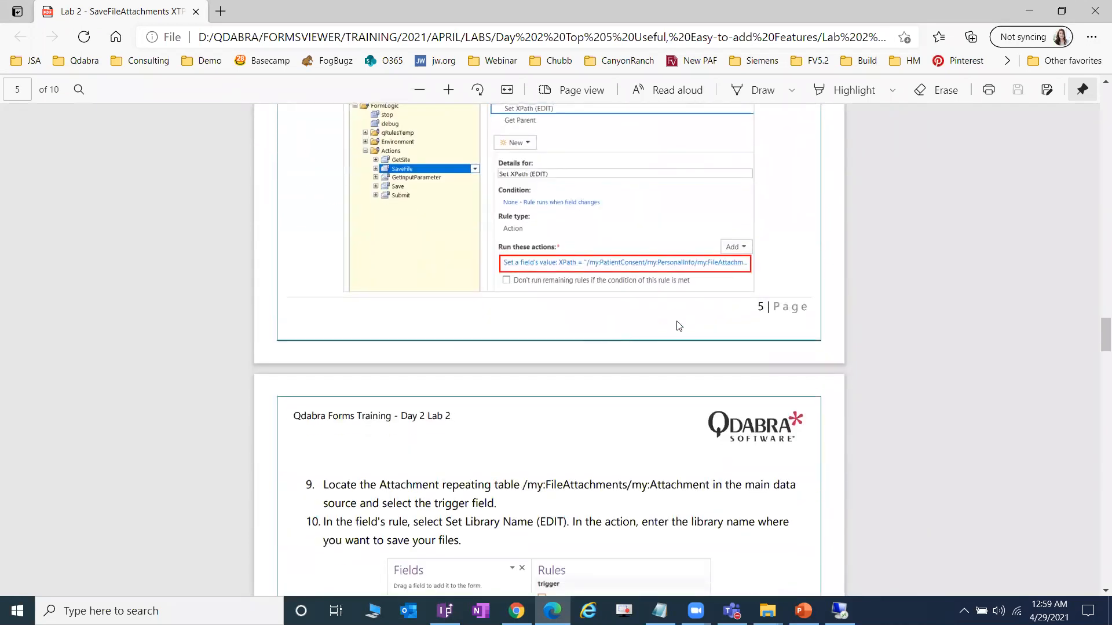
scroll(632, 344, down, 5)
scroll(632, 344, down, 3)
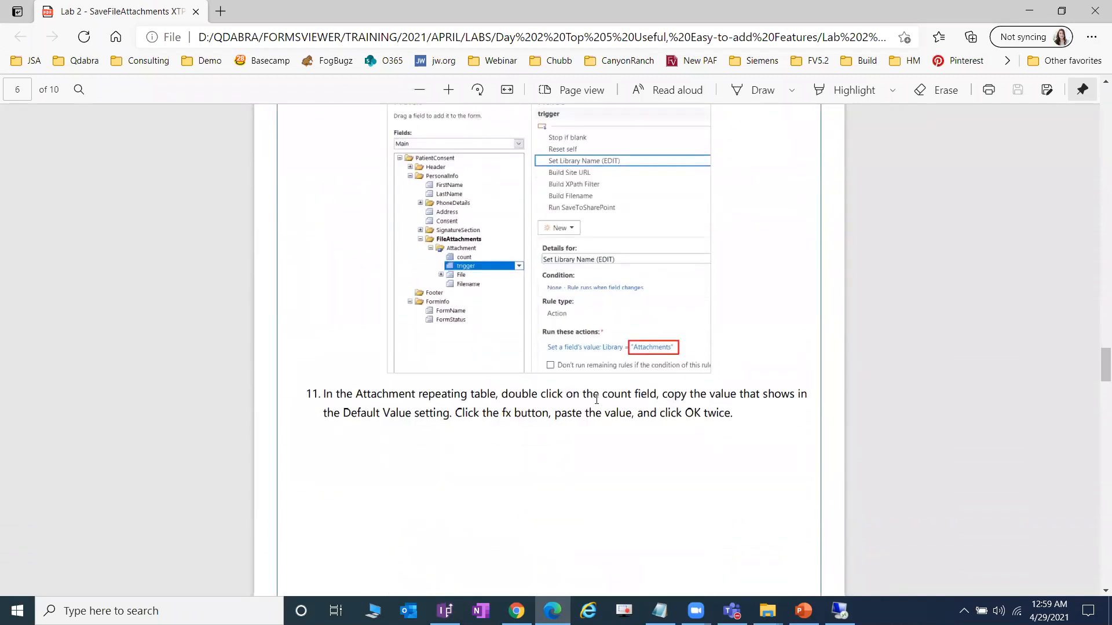
scroll(596, 399, up, 5)
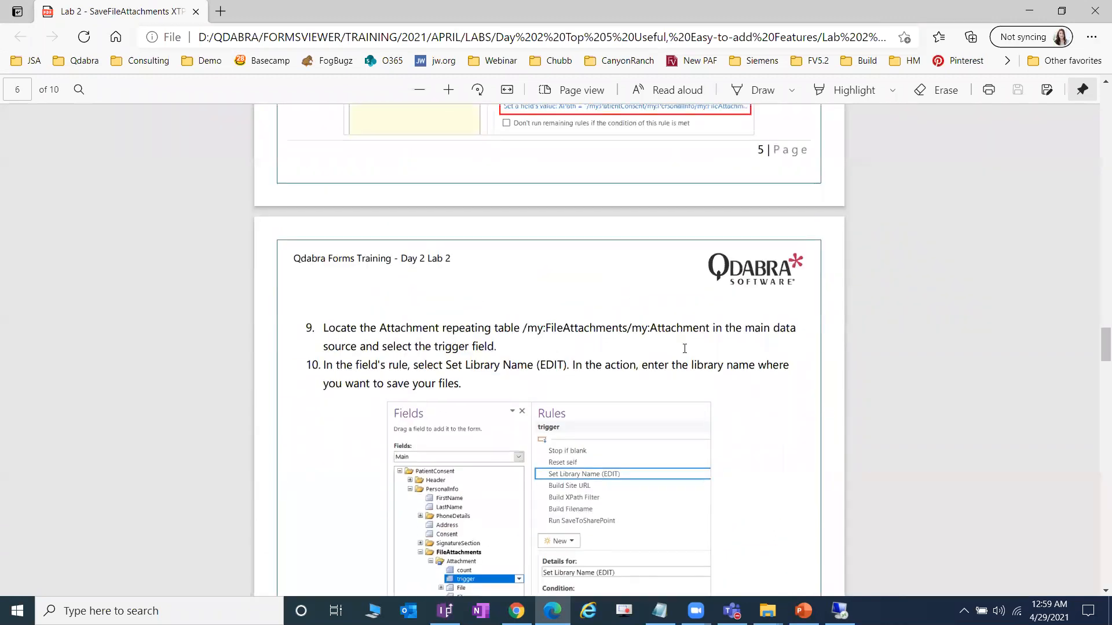
scroll(472, 370, up, 5)
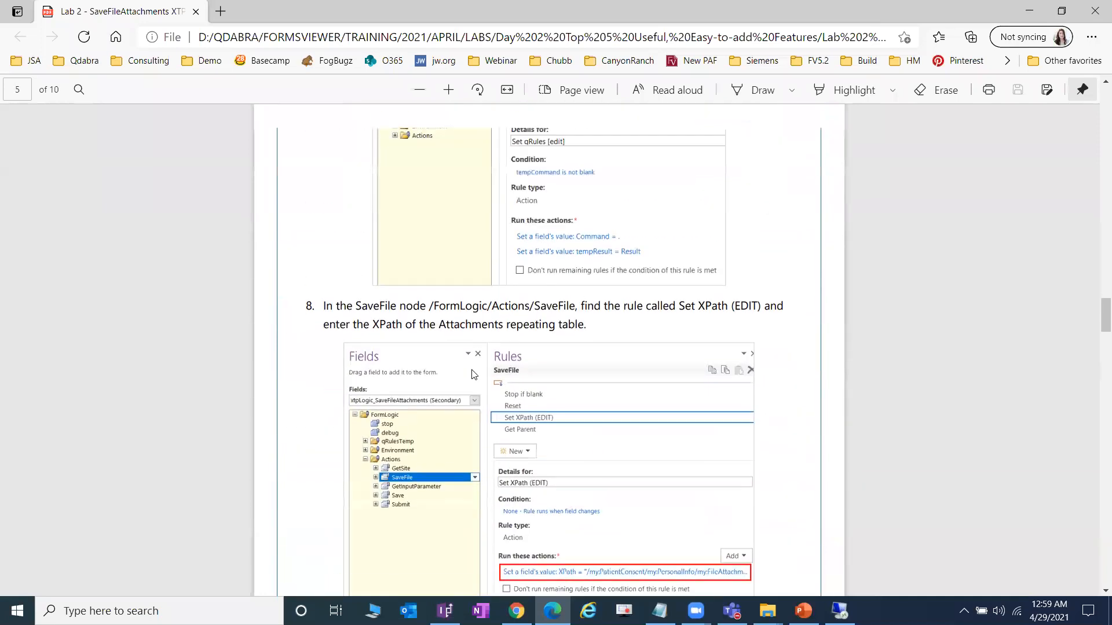
scroll(495, 288, down, 3)
scroll(619, 251, up, 3)
scroll(658, 267, down, 6)
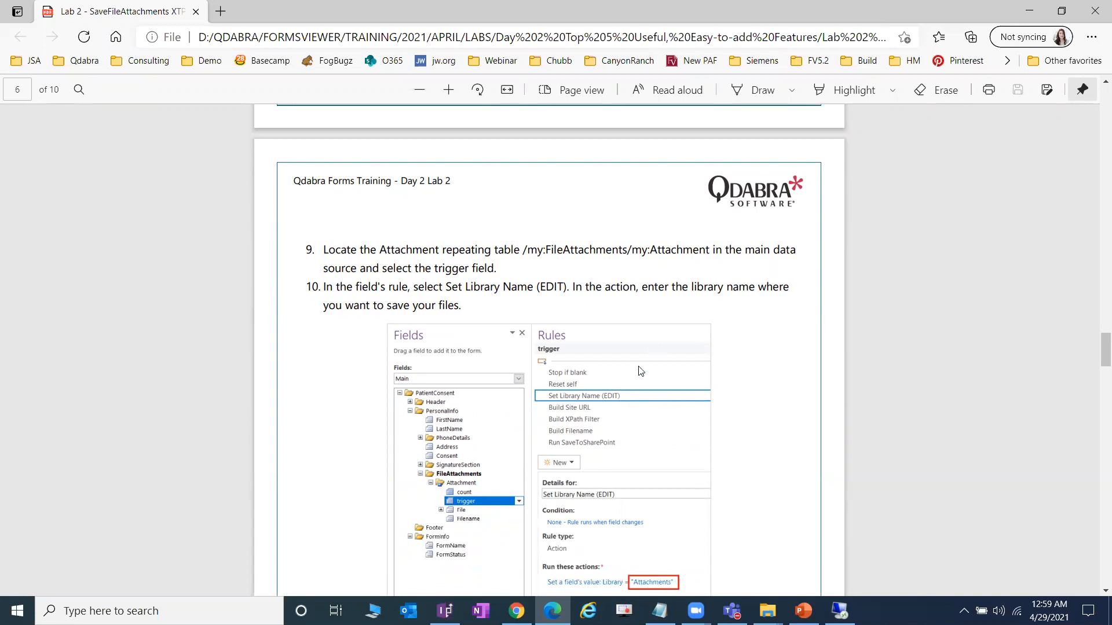
scroll(640, 371, down, 2)
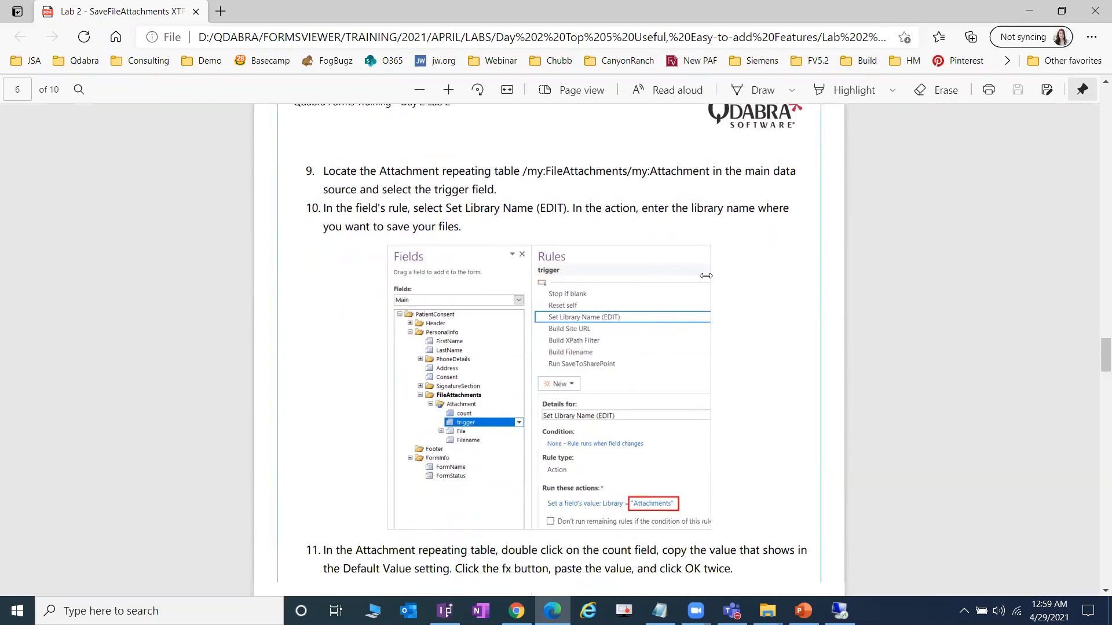
key(alt+Tab)
- Open the Set Library Name (EDIT) rule on the Main source's trigger field
click(592, 190)
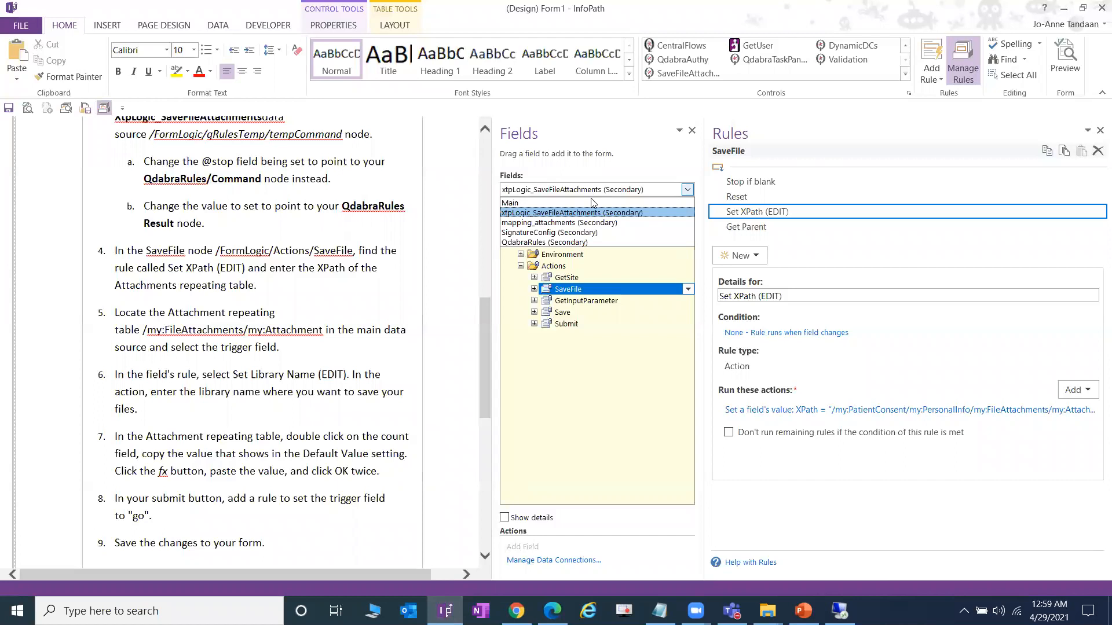
click(591, 200)
scroll(414, 277, up, 7)
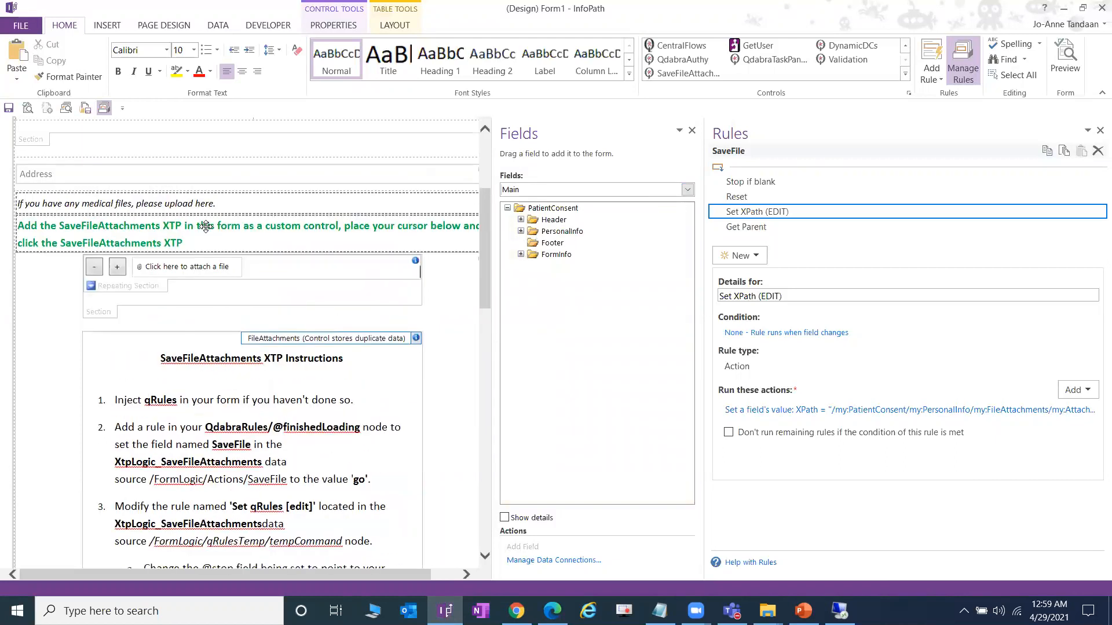
click(223, 264)
click(590, 347)
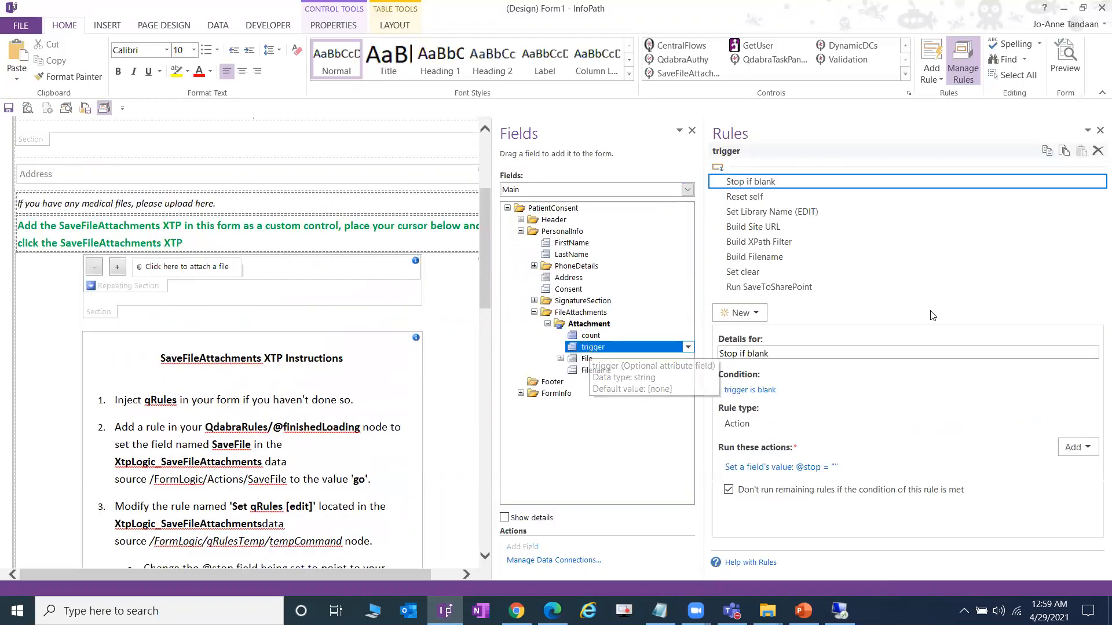
click(860, 221)
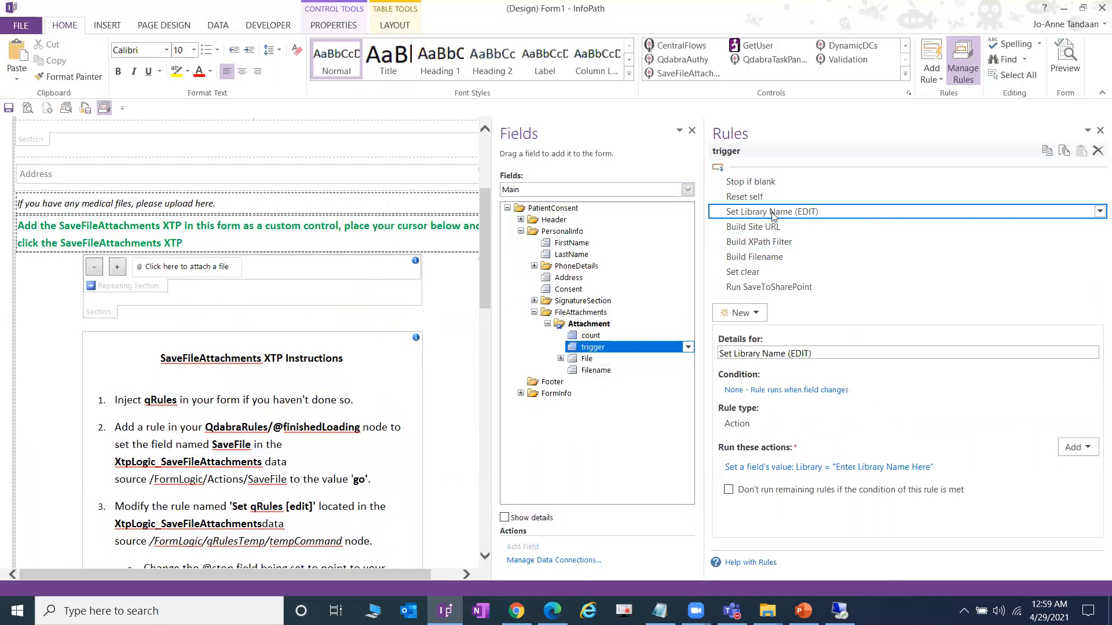
drag(811, 355, 789, 355)
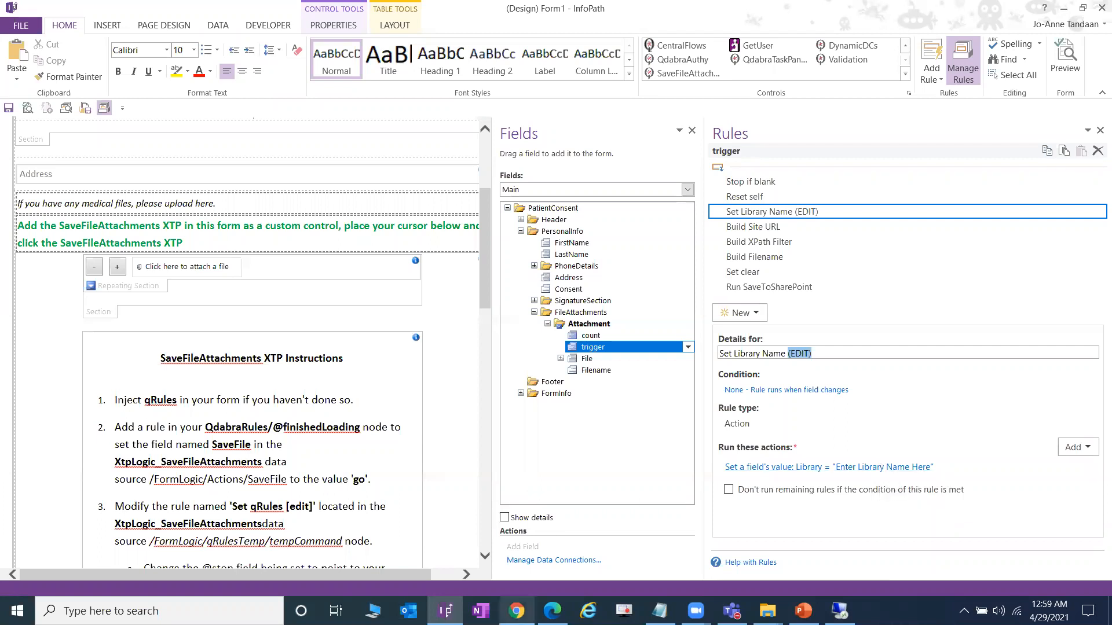
- Check the FV2104 Attachments library, then set the rule's Library value to 'Attachments'
click(516, 611)
click(282, 7)
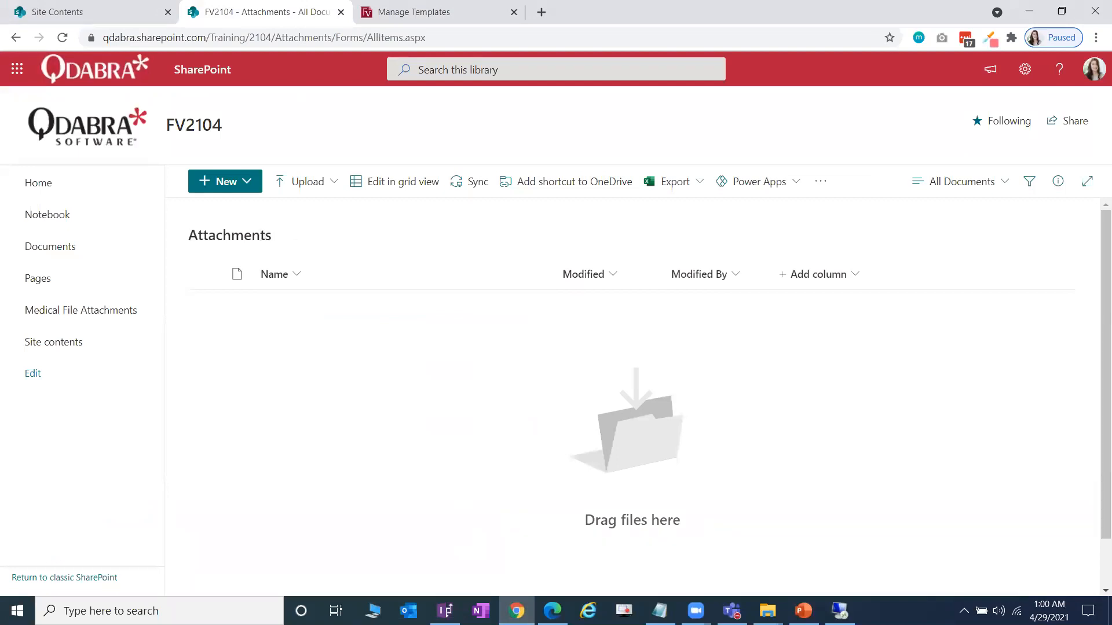
key(alt+Tab)
triple_click(504, 317)
text(Attachments)
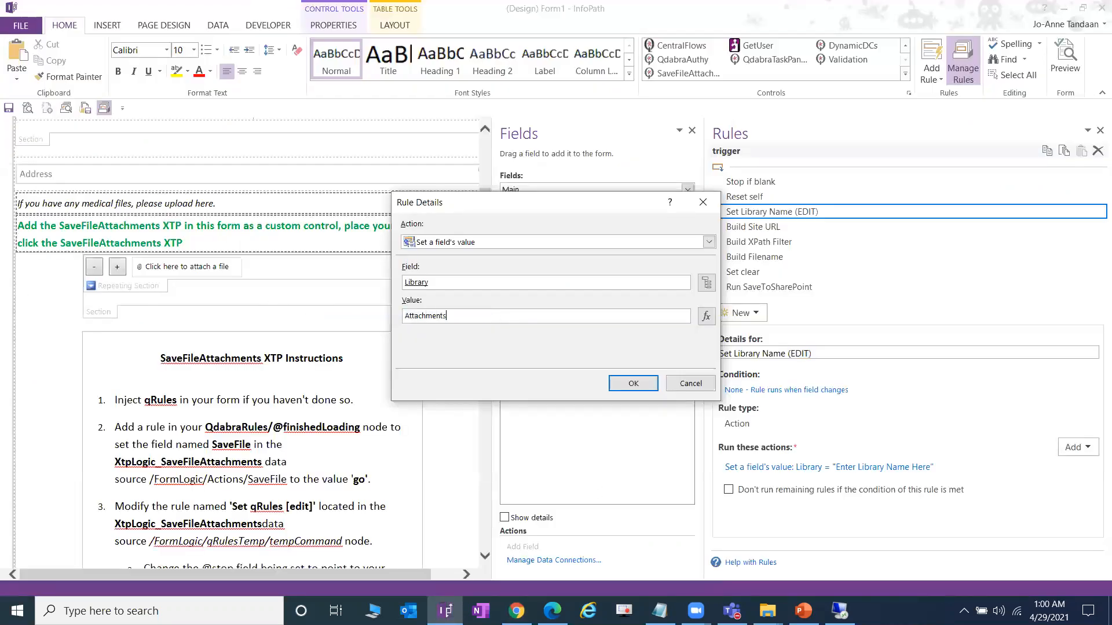
click(633, 383)
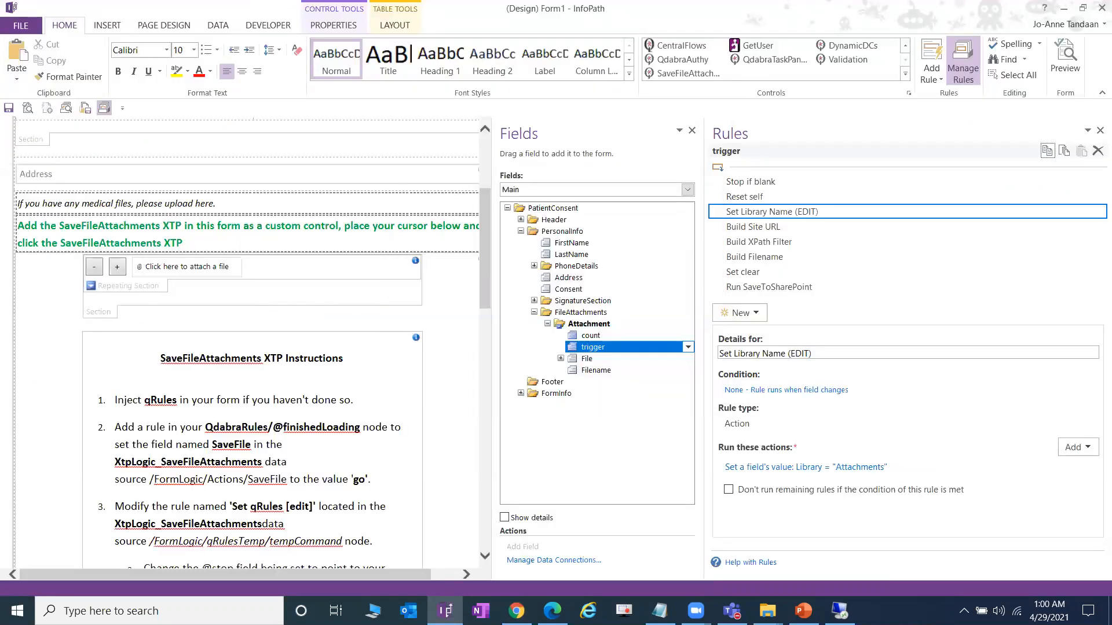
- Scroll the lab guide on to step 11, then return to the designer
key(alt+Tab)
scroll(479, 447, down, 4)
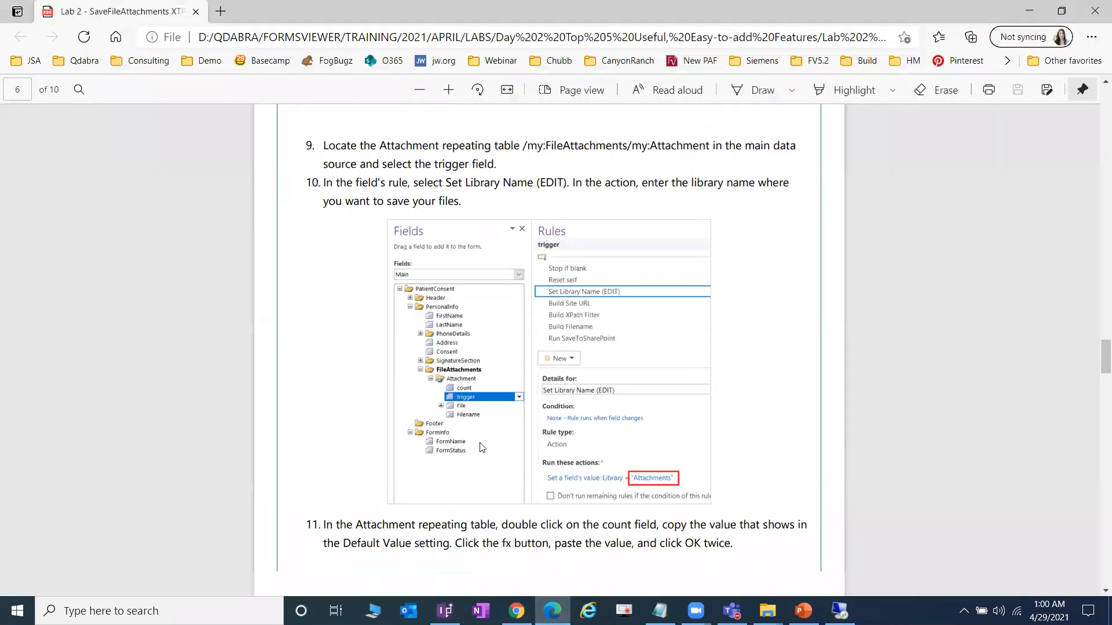
scroll(479, 448, down, 2)
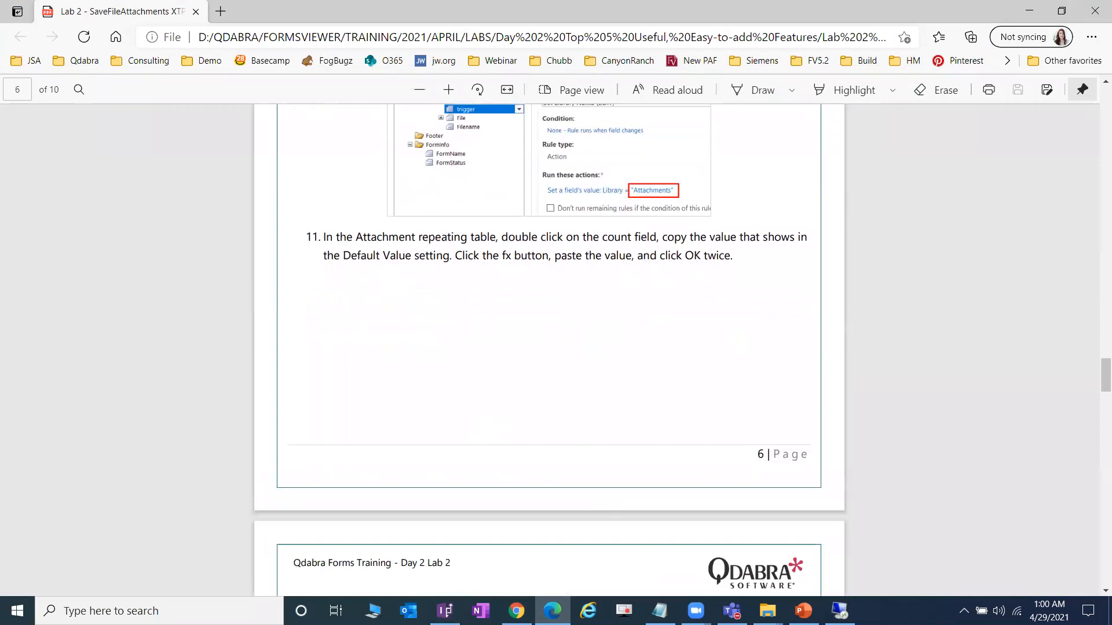
key(alt+Tab)
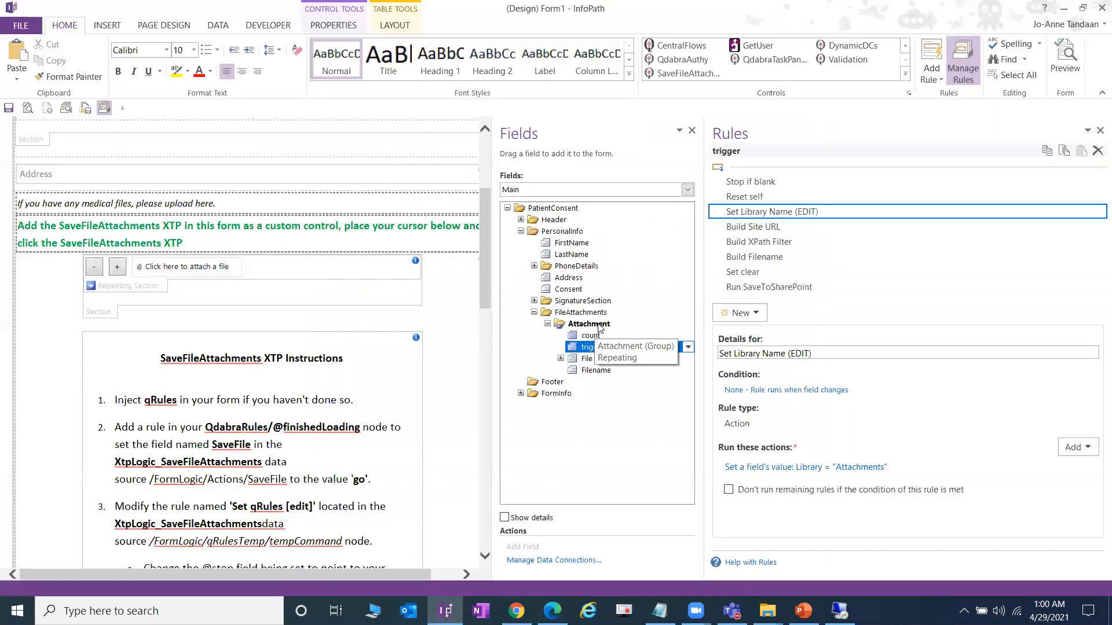
- Replace count's default value with the verified formula count(preceding-sibling::Attachment) + 1
double_click(586, 334)
click(606, 353)
key(ctrl+a)
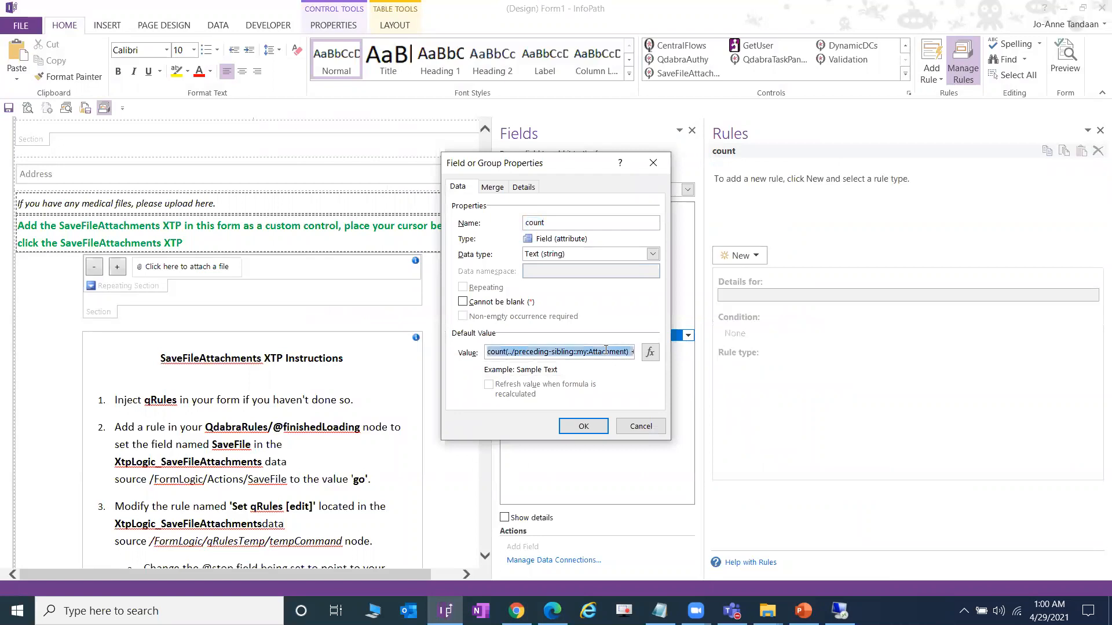
key(Delete)
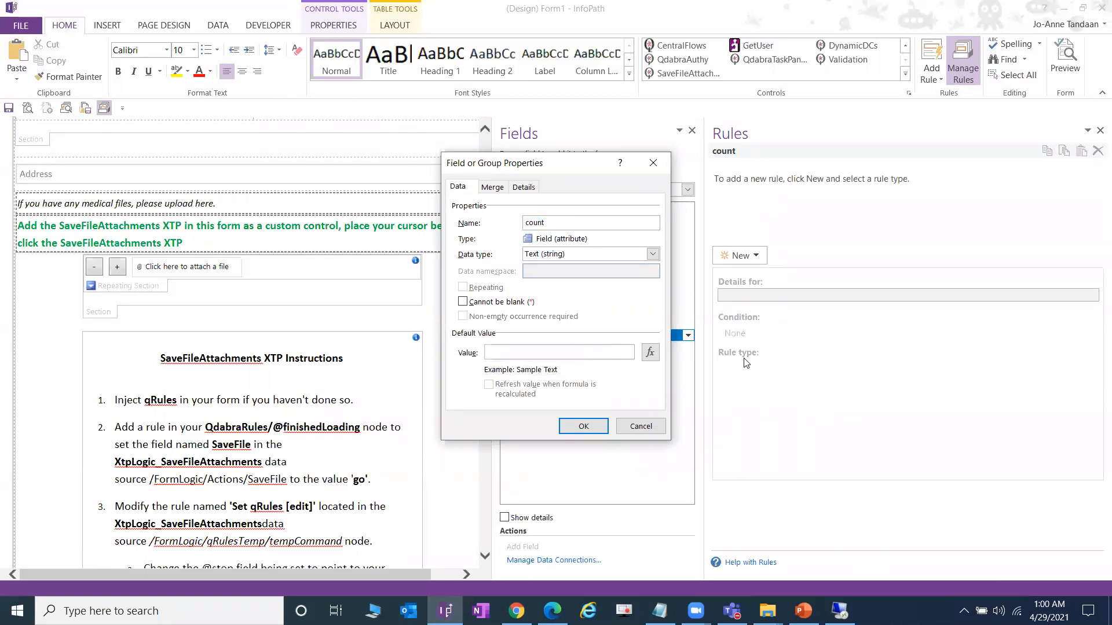
click(650, 352)
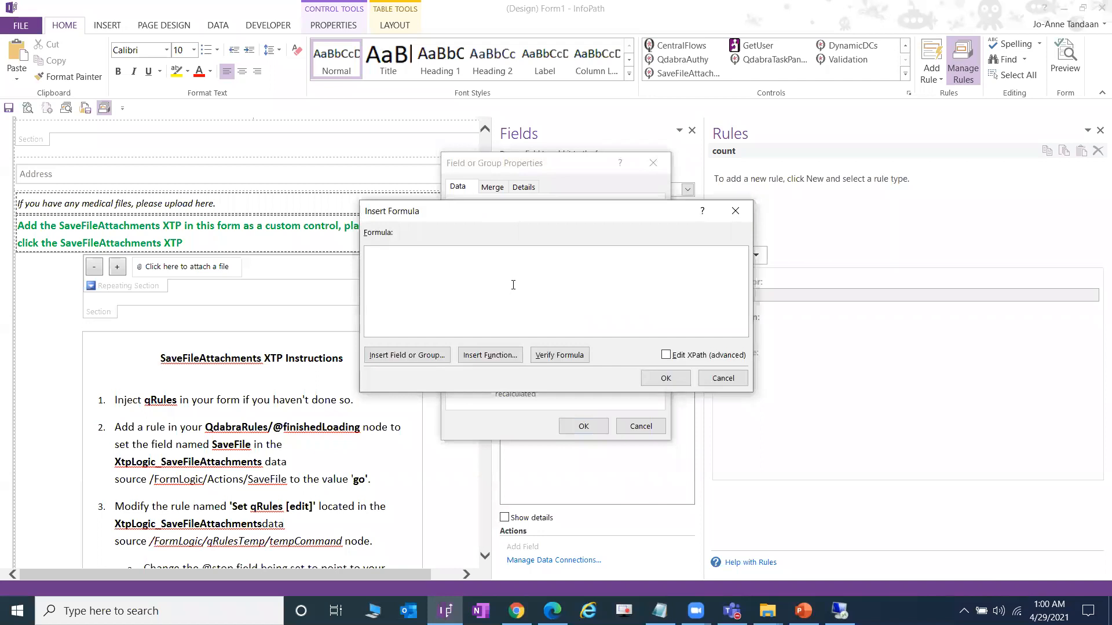
text(count(../preceding-sibling::my:Attachment) + 1)
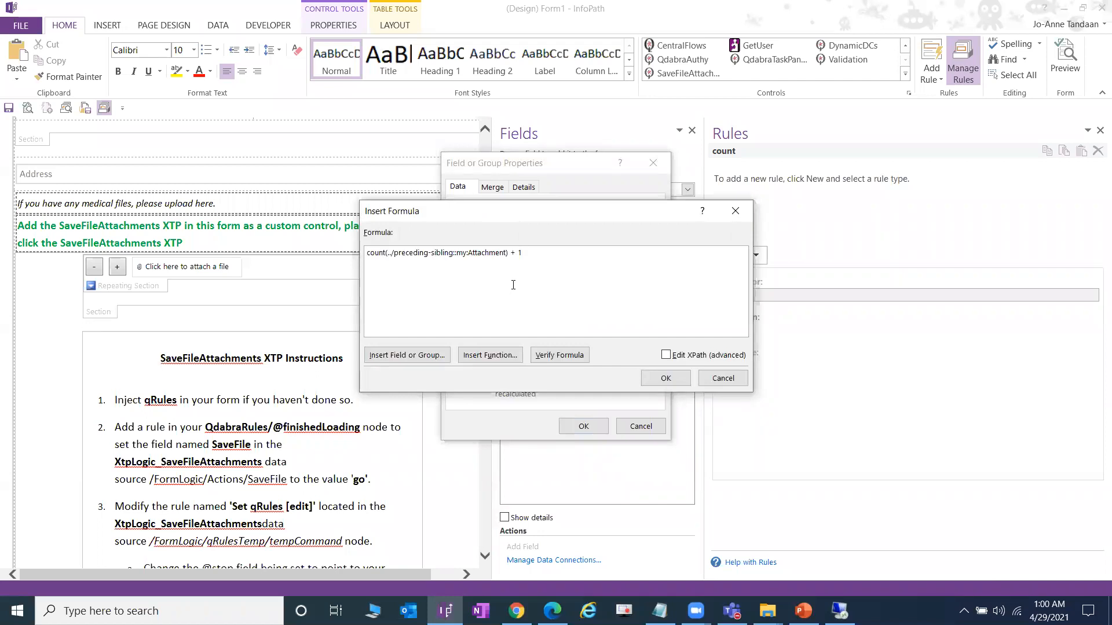
click(573, 355)
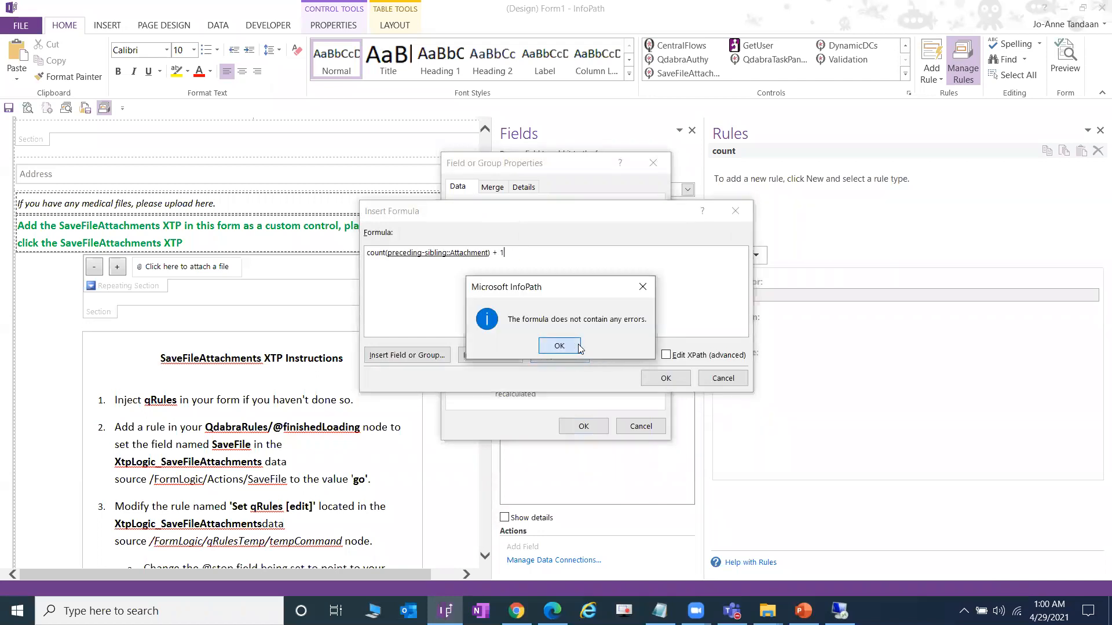
click(571, 347)
click(666, 378)
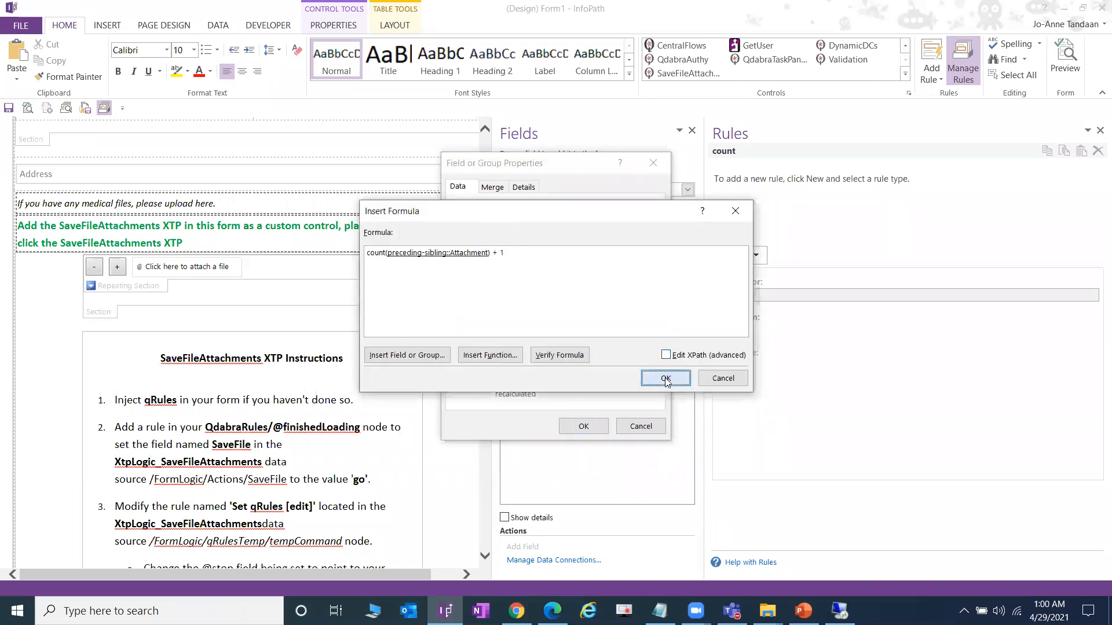
click(582, 426)
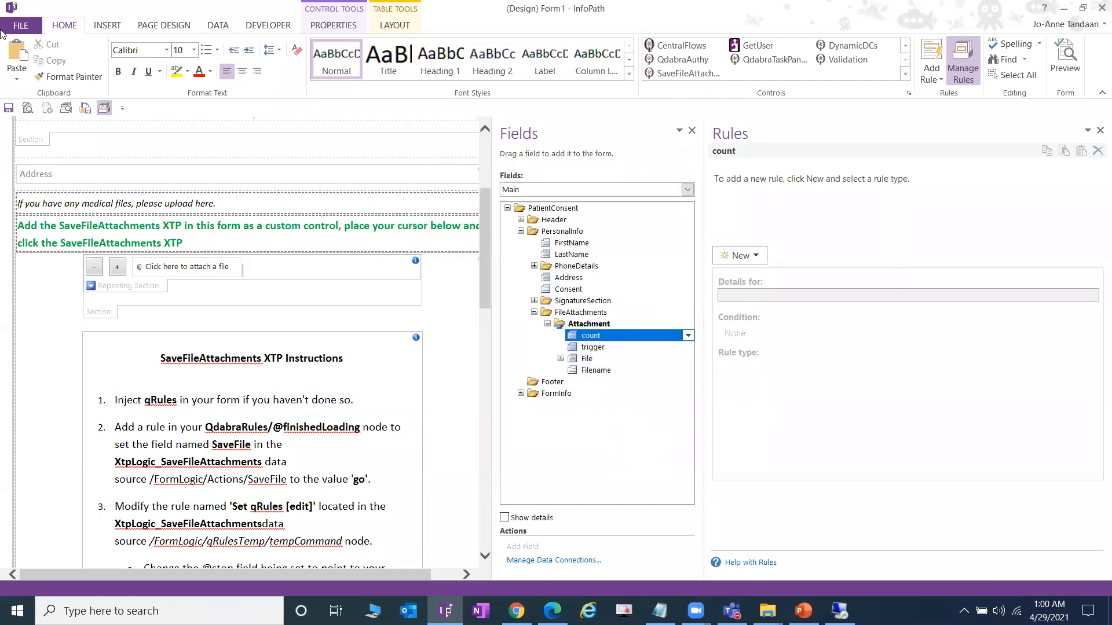
click(21, 25)
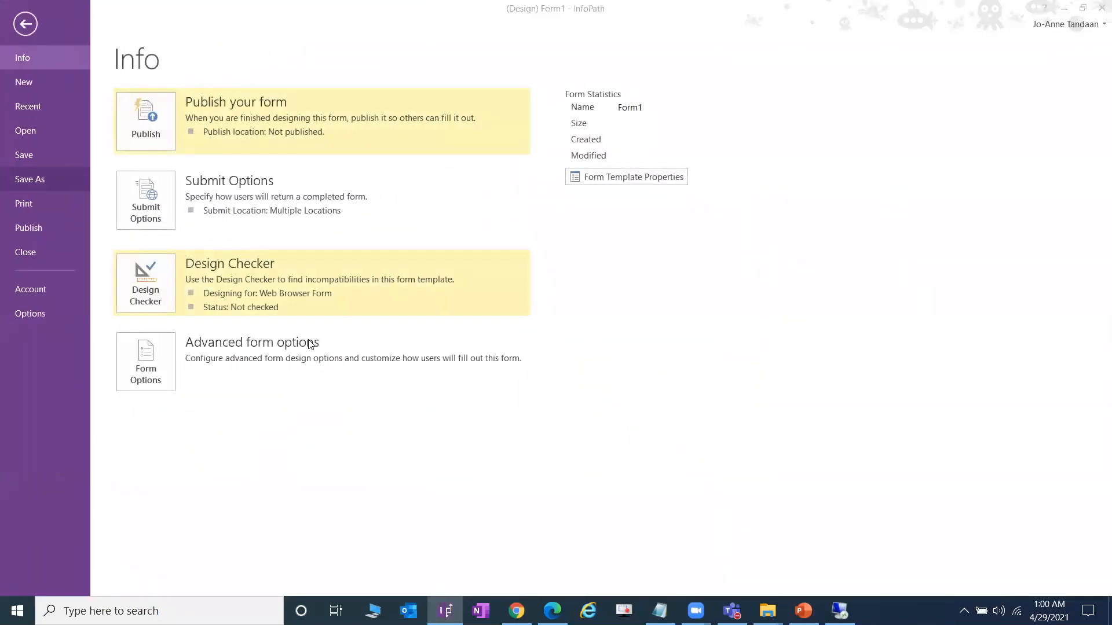
- Save the template to DEMO, replacing the existing Lab 2 SaveFileAttachments End.xsn
click(726, 125)
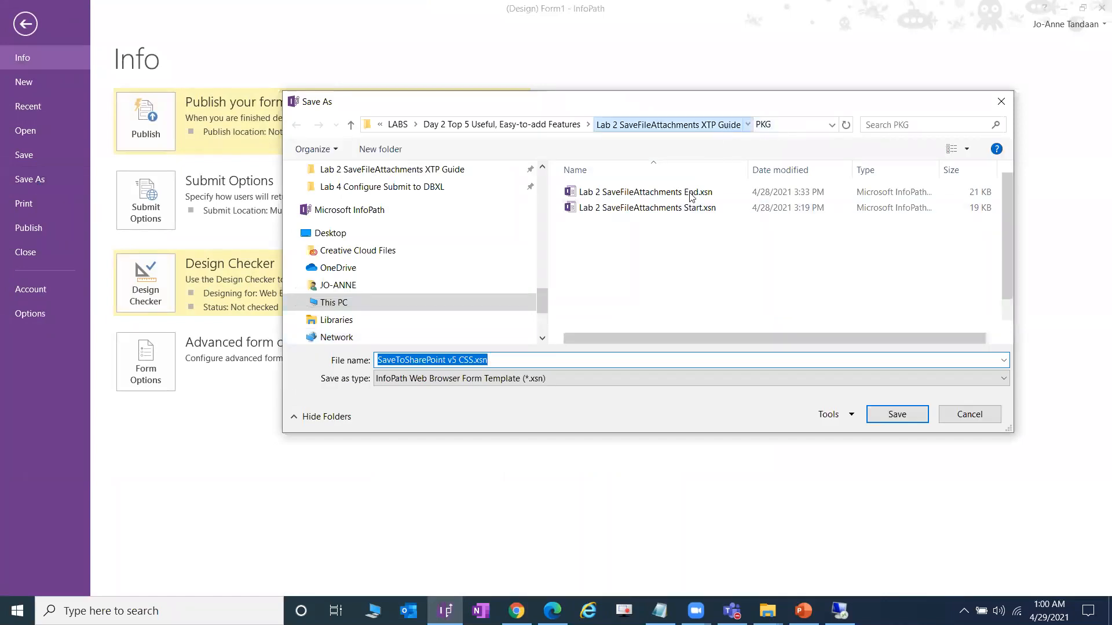
double_click(643, 223)
click(698, 193)
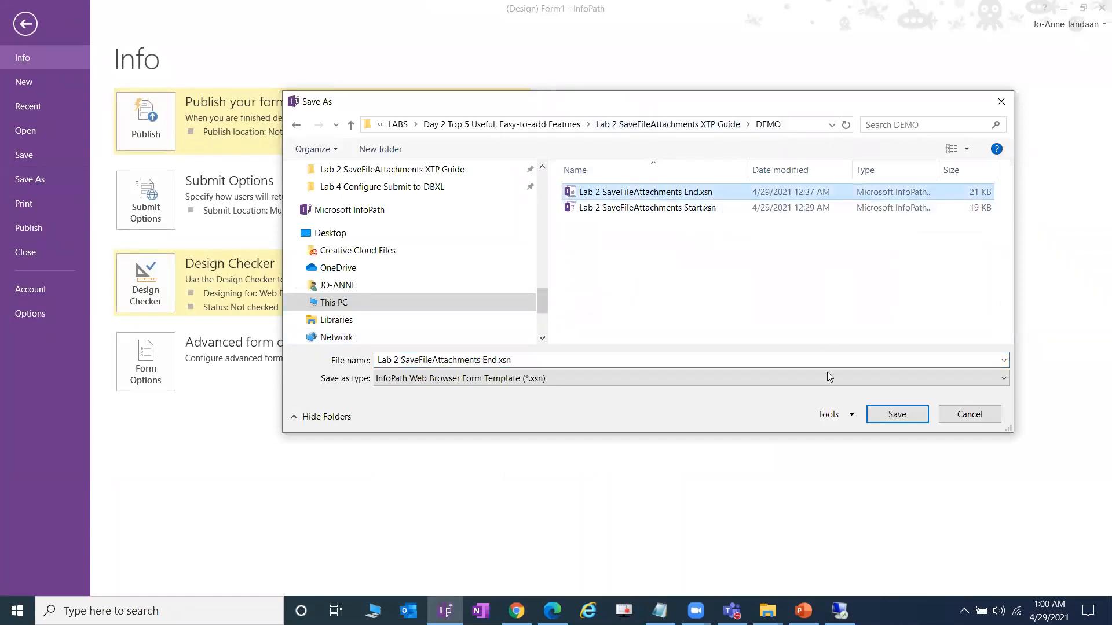
click(885, 417)
key(Return)
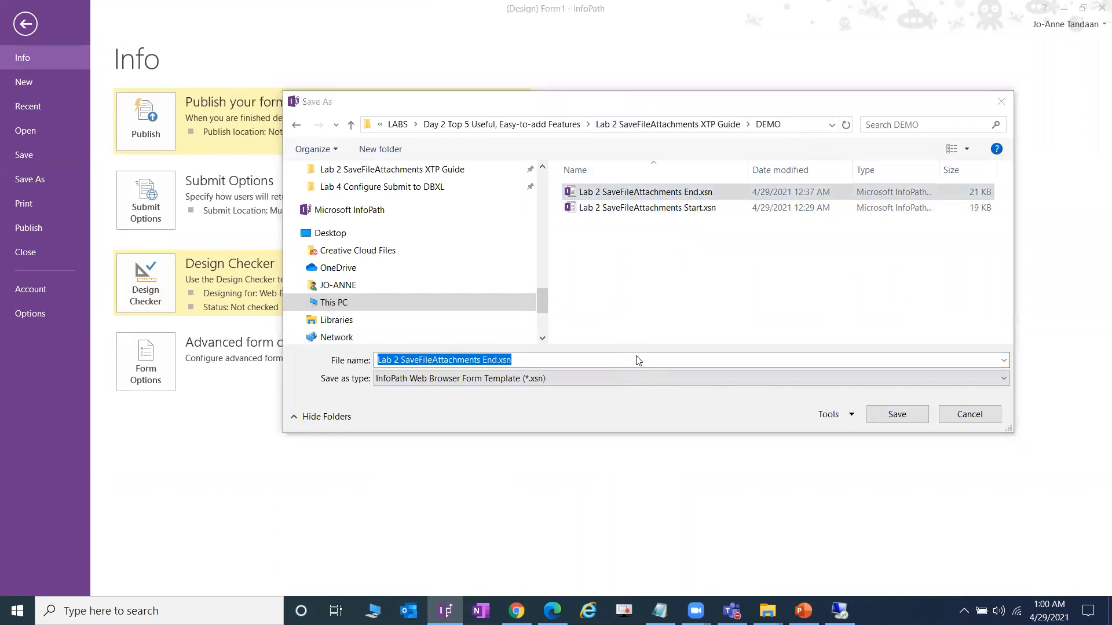
click(544, 348)
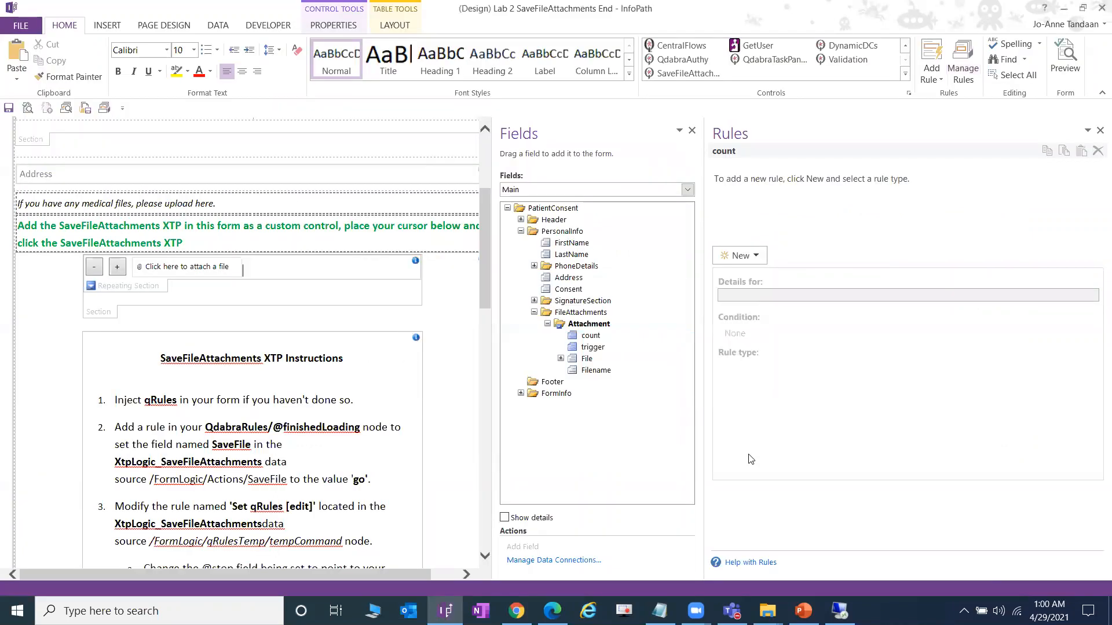
click(553, 611)
- Scroll the lab guide to step 12 on page 7, then switch back to InfoPath
scroll(566, 378, down, 10)
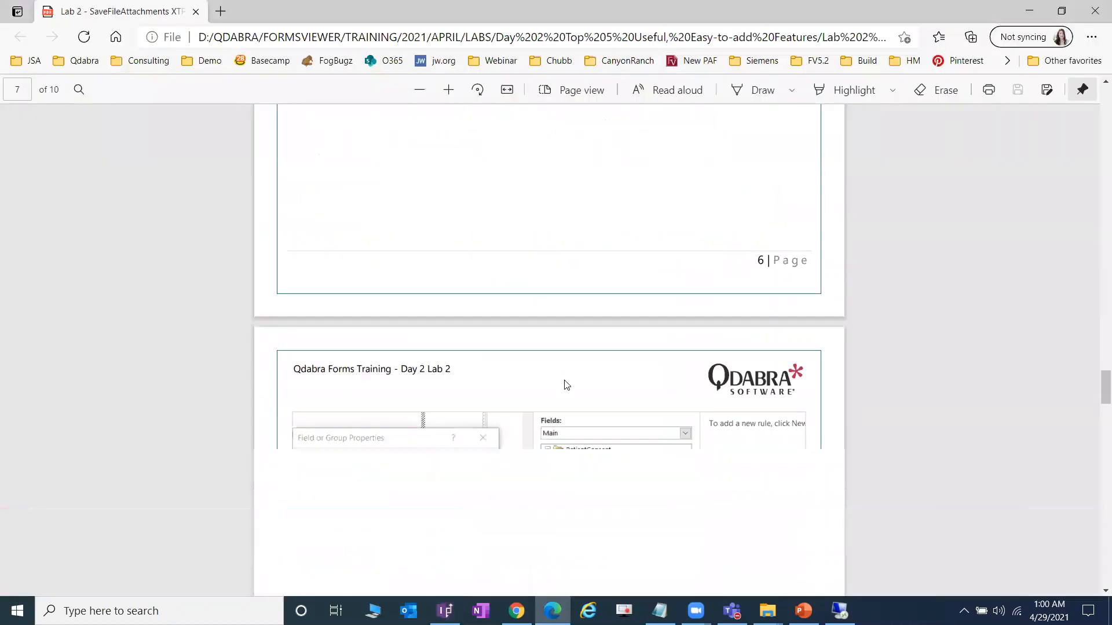
scroll(564, 385, up, 1)
scroll(546, 393, down, 2)
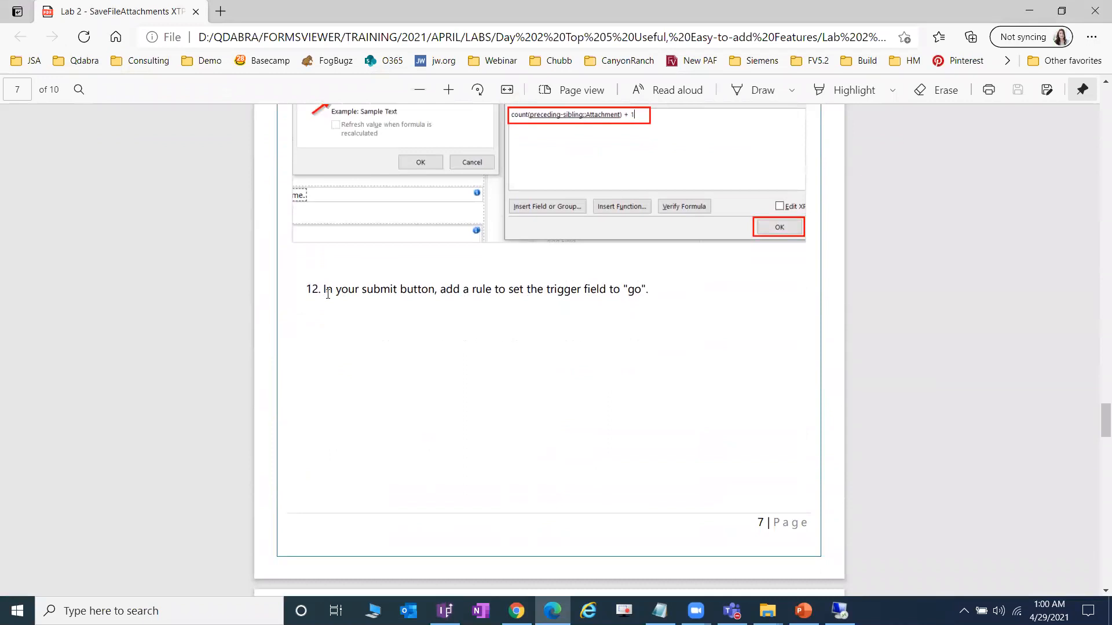
scroll(429, 305, up, 2)
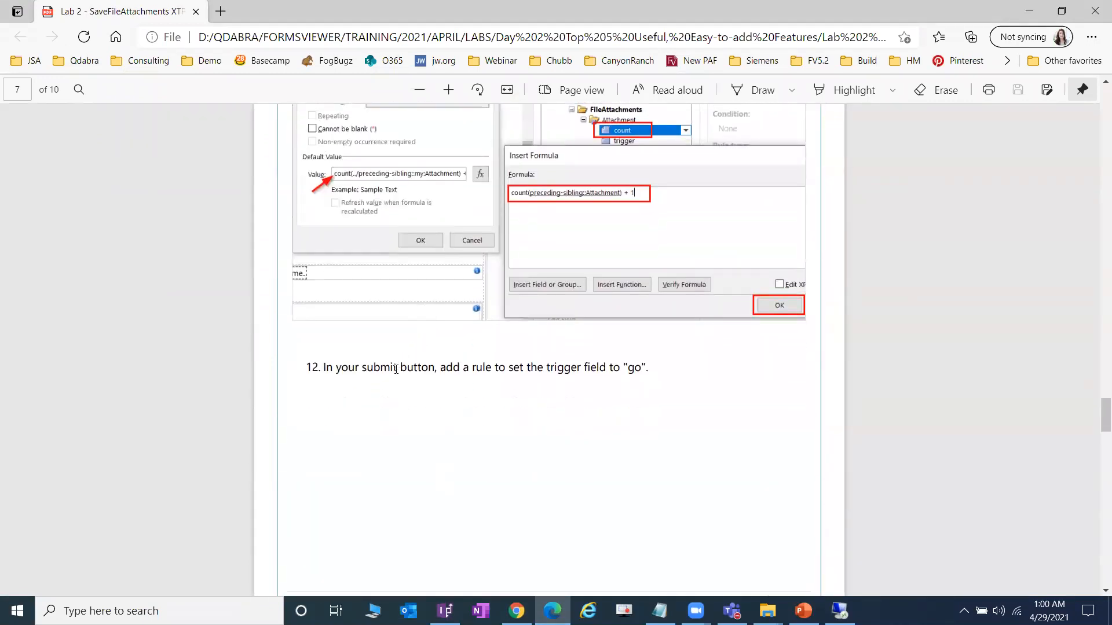
scroll(396, 369, down, 2)
click(446, 610)
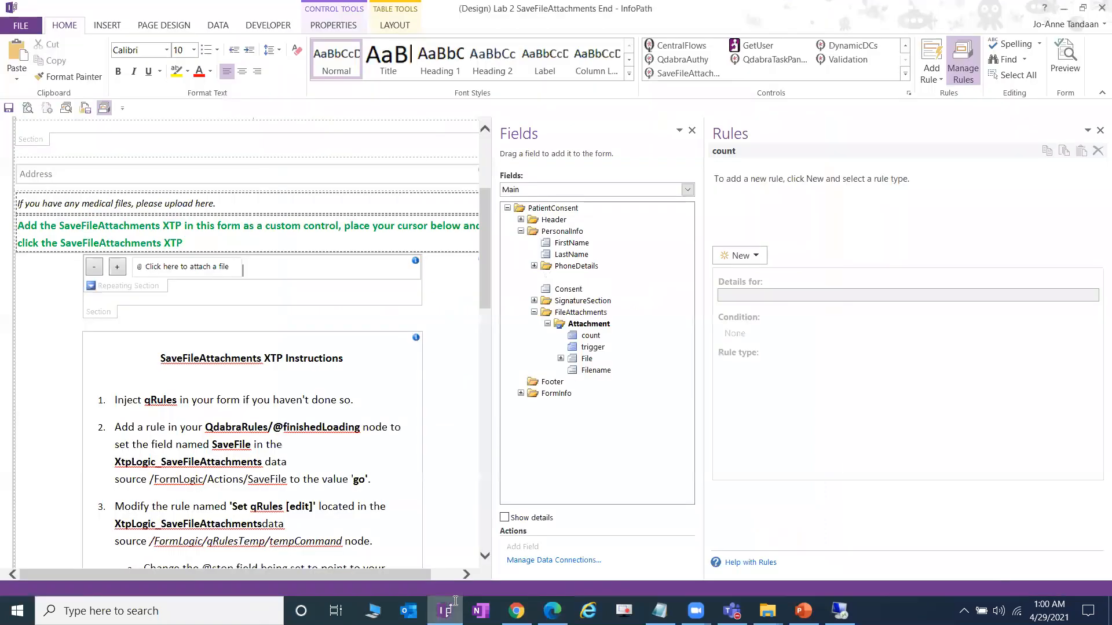
- Add a new action rule named Save Files to the SUBMIT button
scroll(306, 440, down, 3)
scroll(306, 435, down, 8)
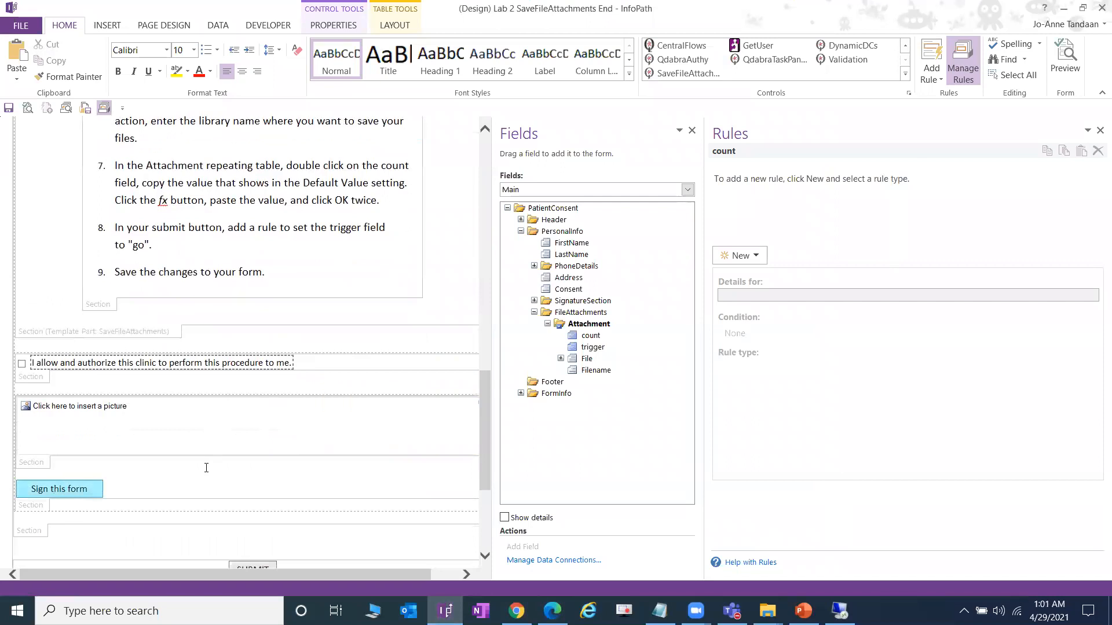
scroll(290, 471, down, 1)
click(249, 501)
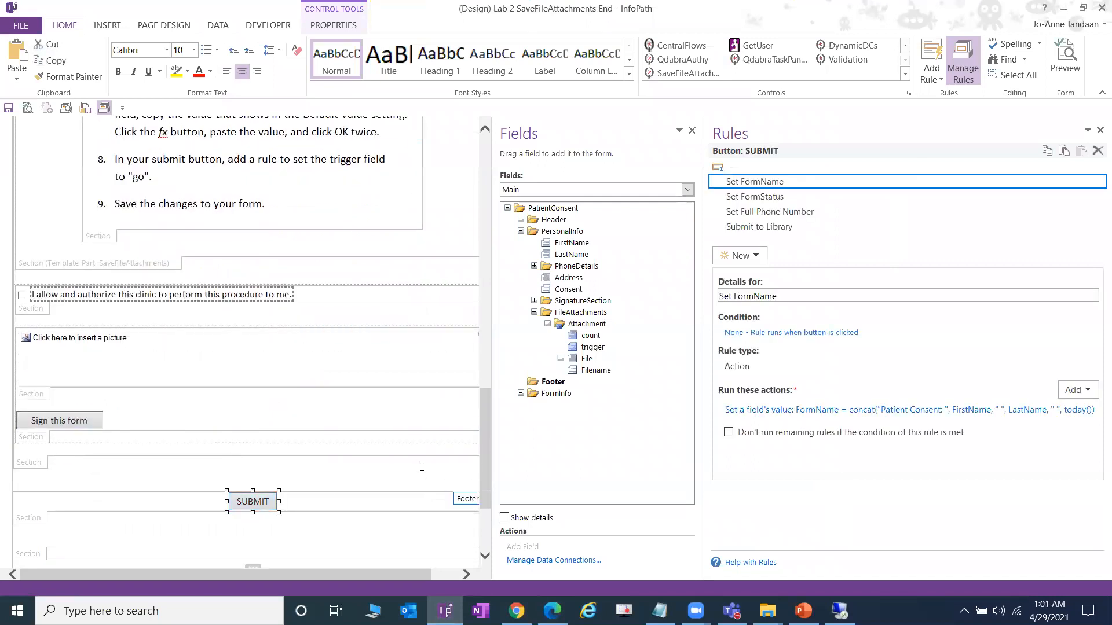
click(858, 215)
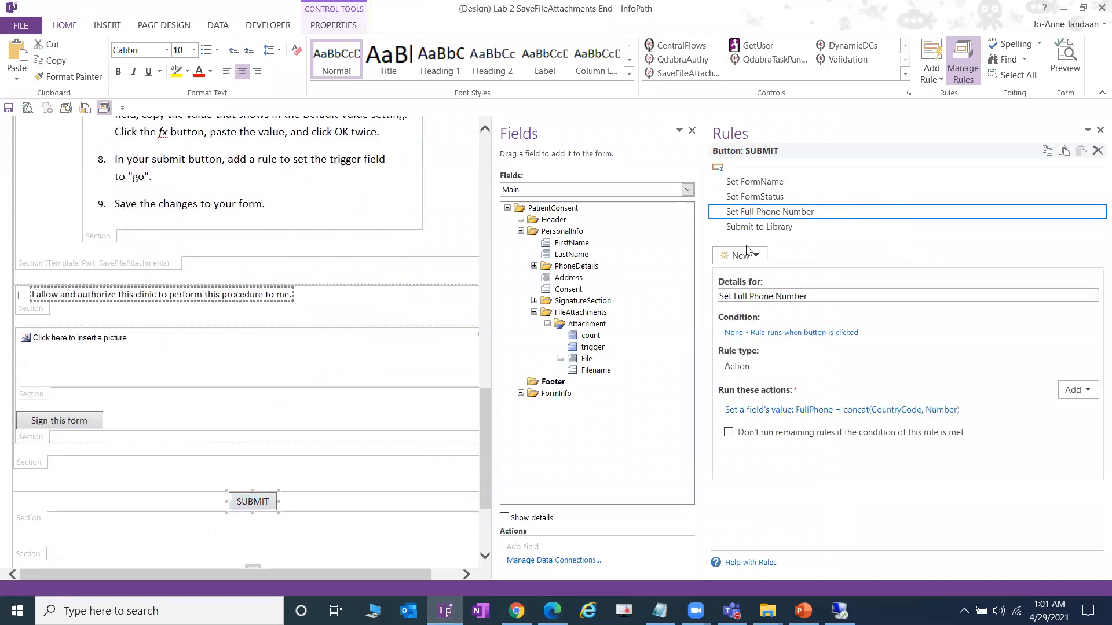
click(740, 255)
click(765, 305)
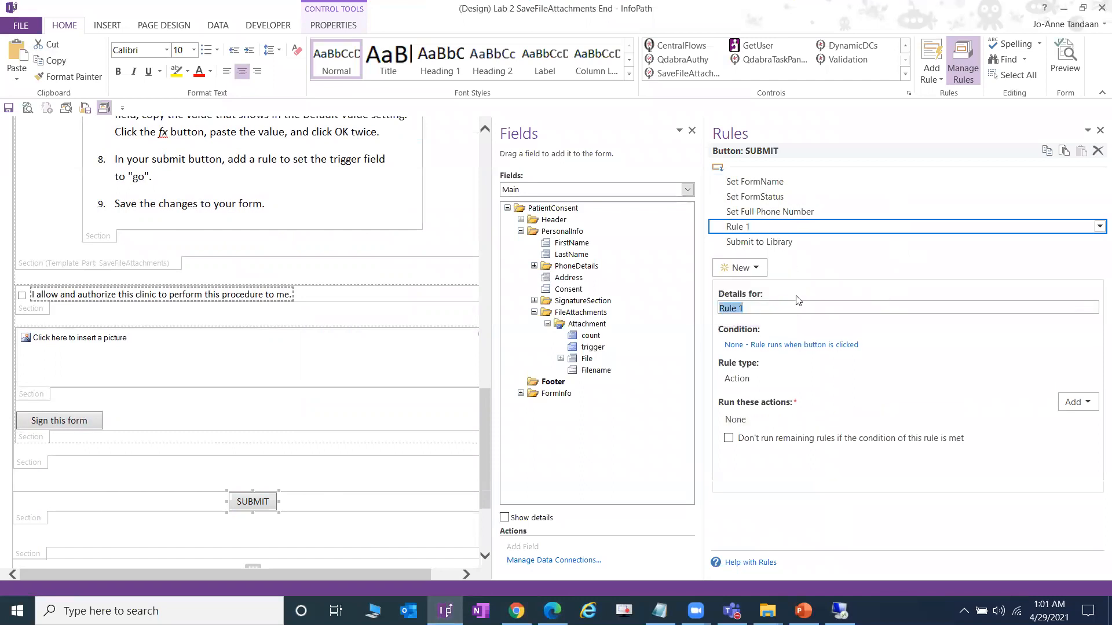
text(S)
key(Tab)
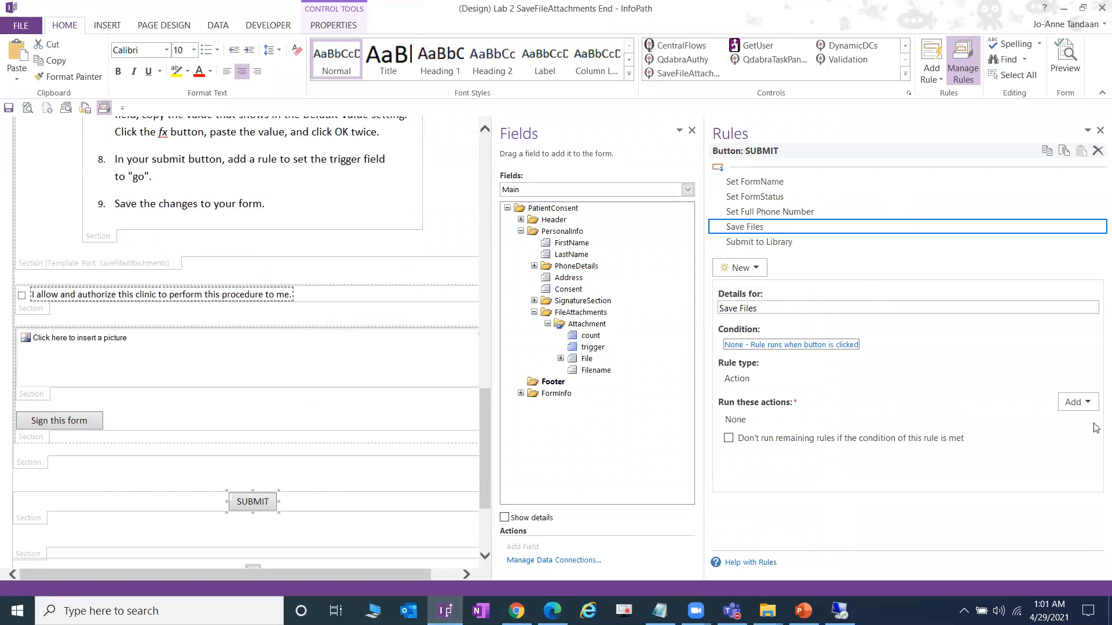
click(1077, 402)
click(1019, 435)
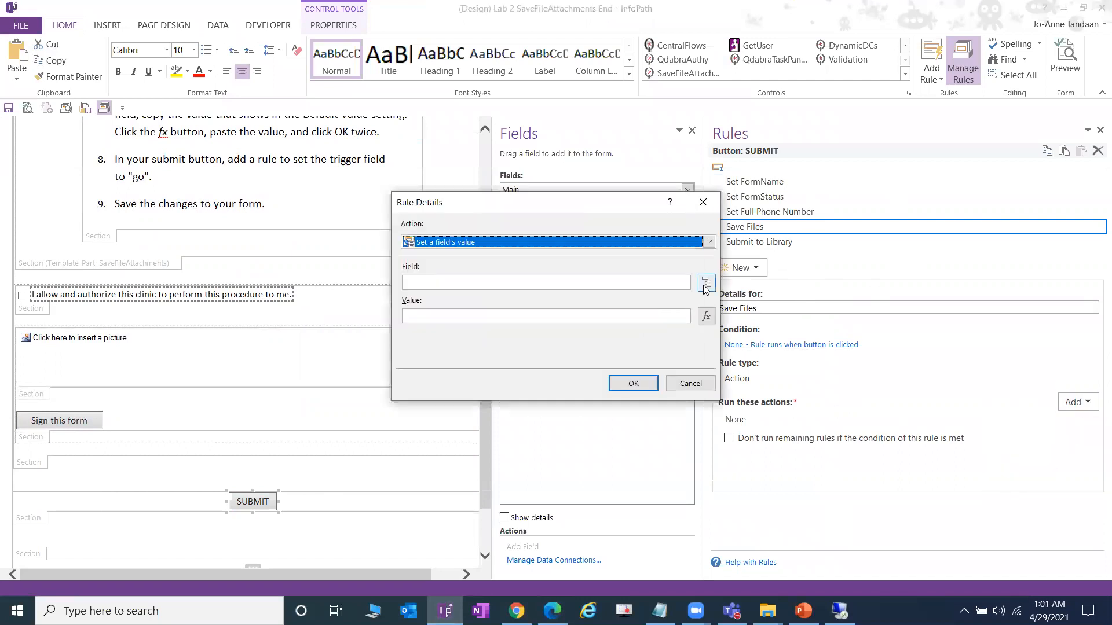
click(706, 283)
click(479, 248)
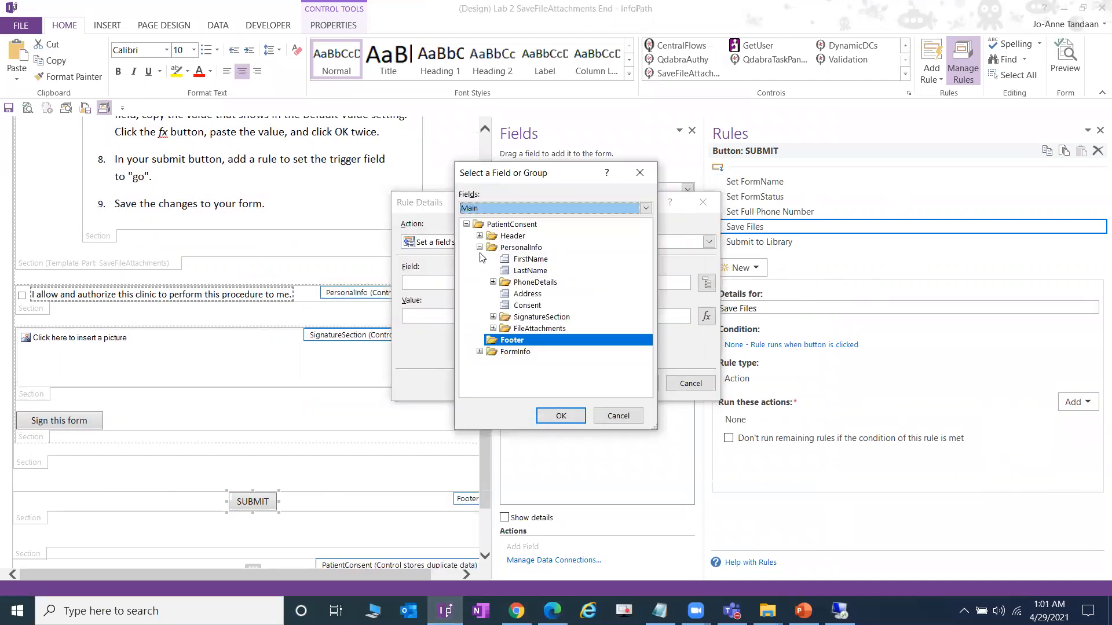
click(492, 328)
click(507, 340)
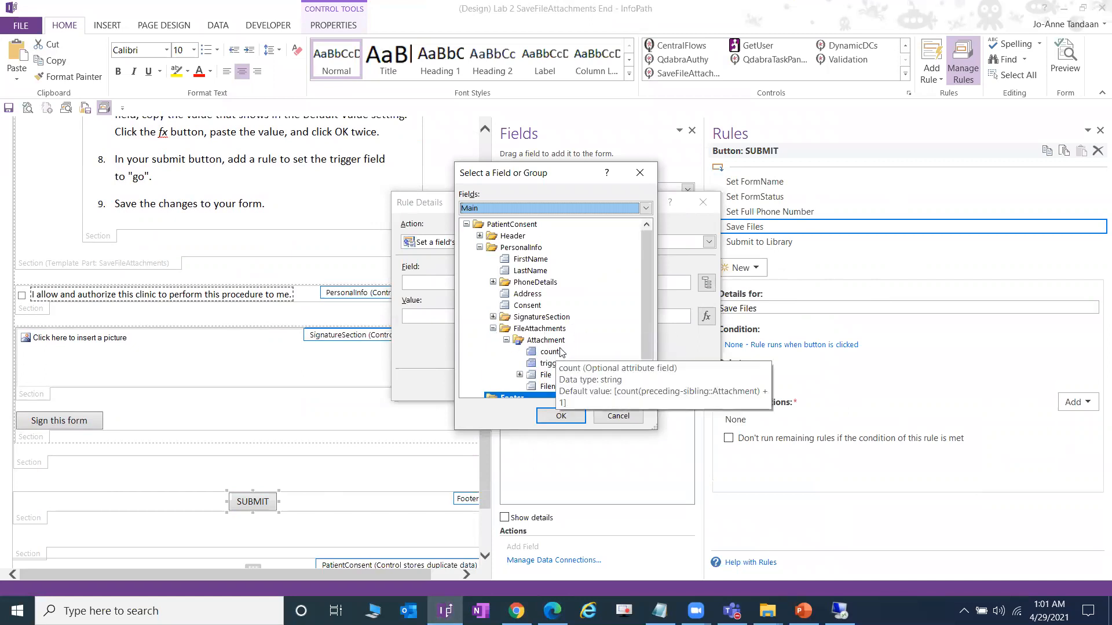
scroll(572, 375, down, 1)
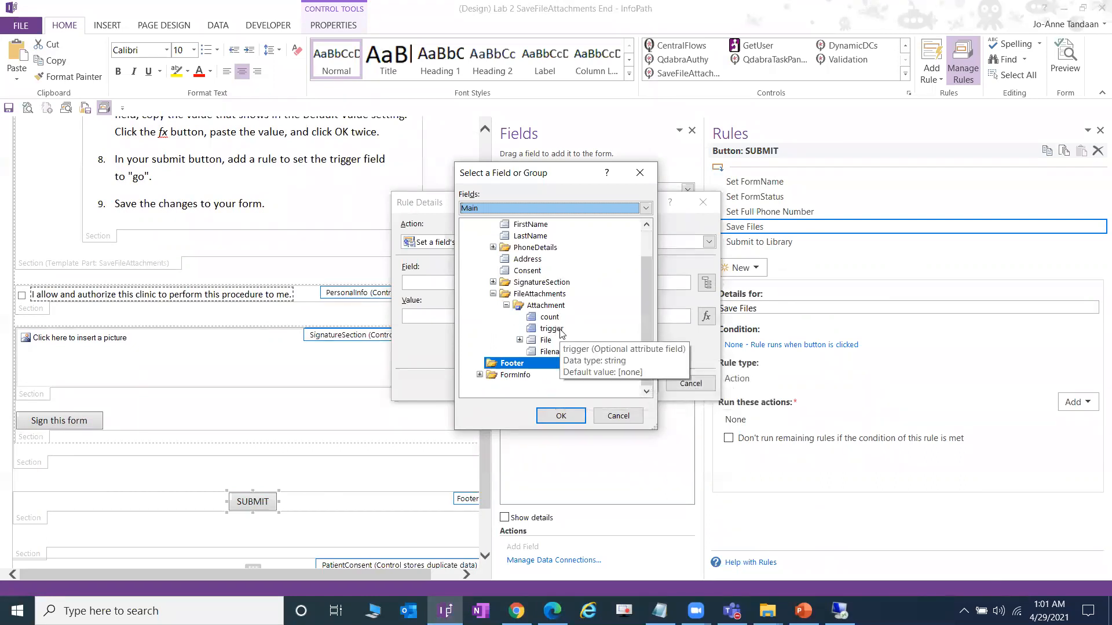
double_click(557, 329)
text(go)
click(625, 385)
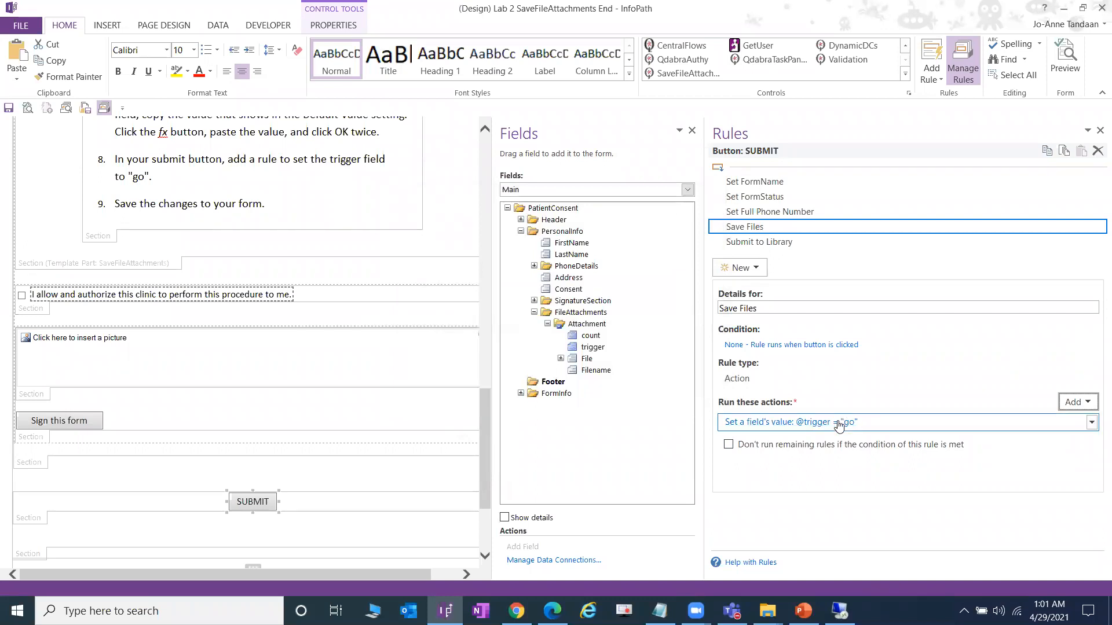
click(592, 346)
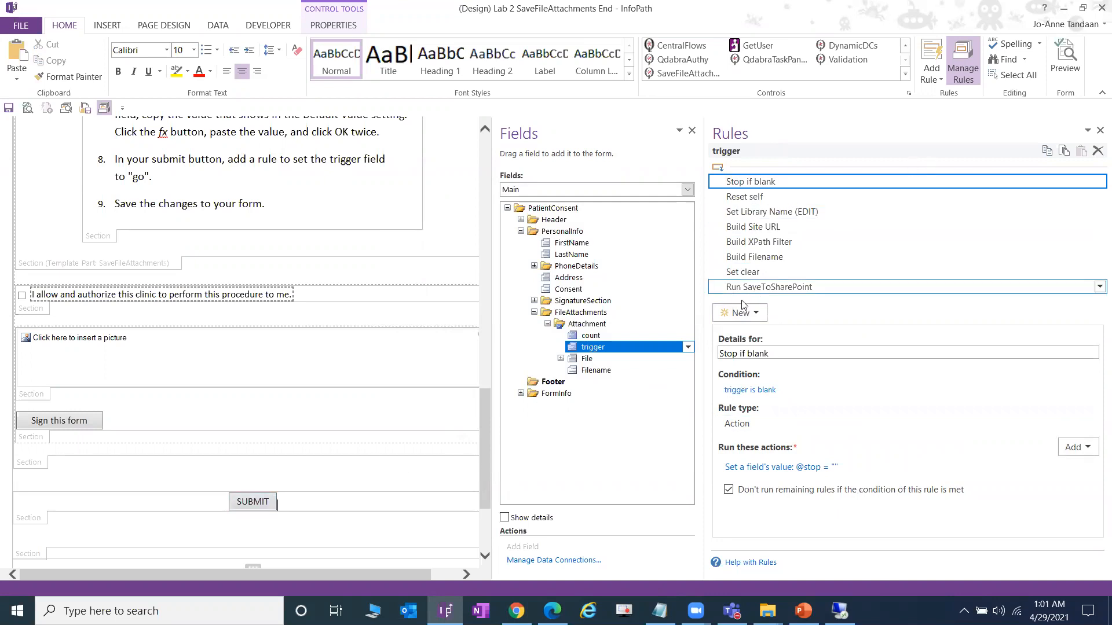
- Review the trigger field's rules, from Set Library Name (EDIT) through Run SaveToSharePoint
click(266, 503)
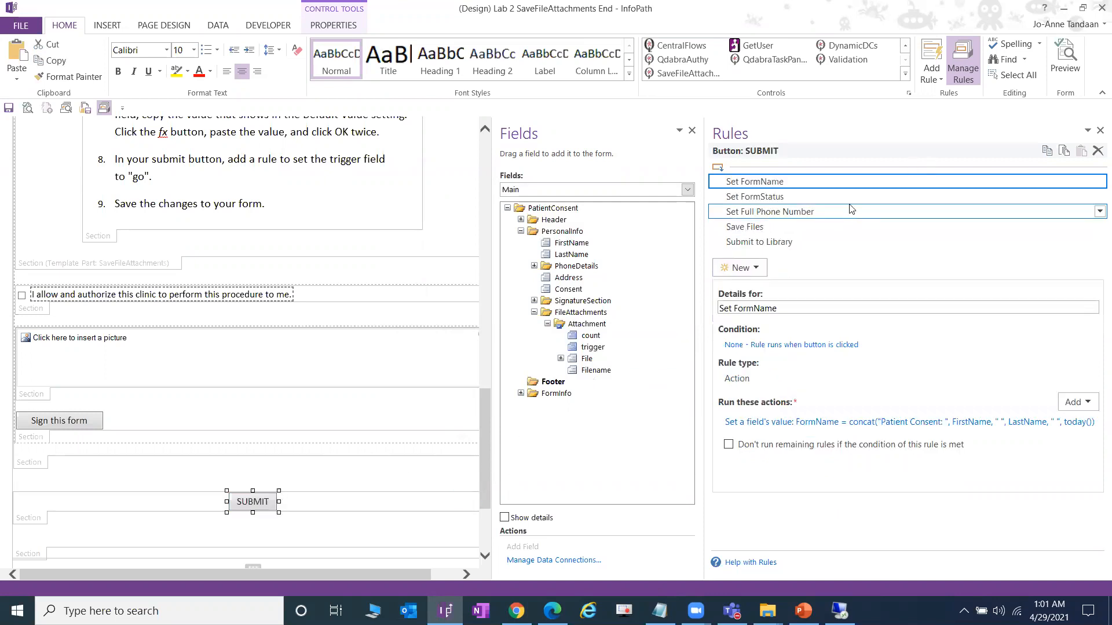
click(806, 229)
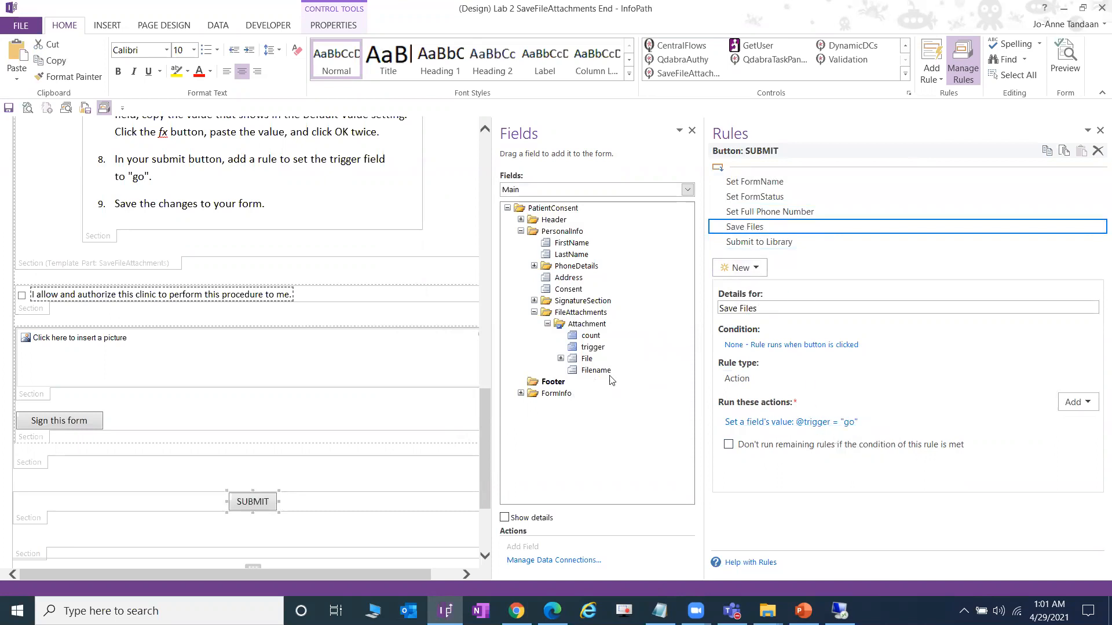
click(594, 347)
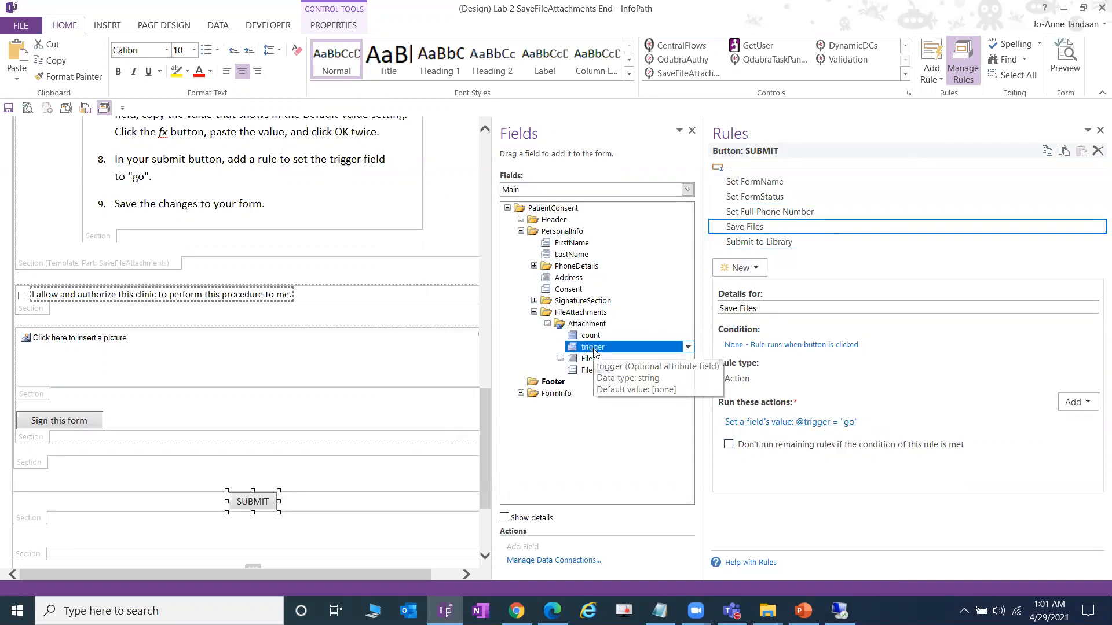
click(829, 212)
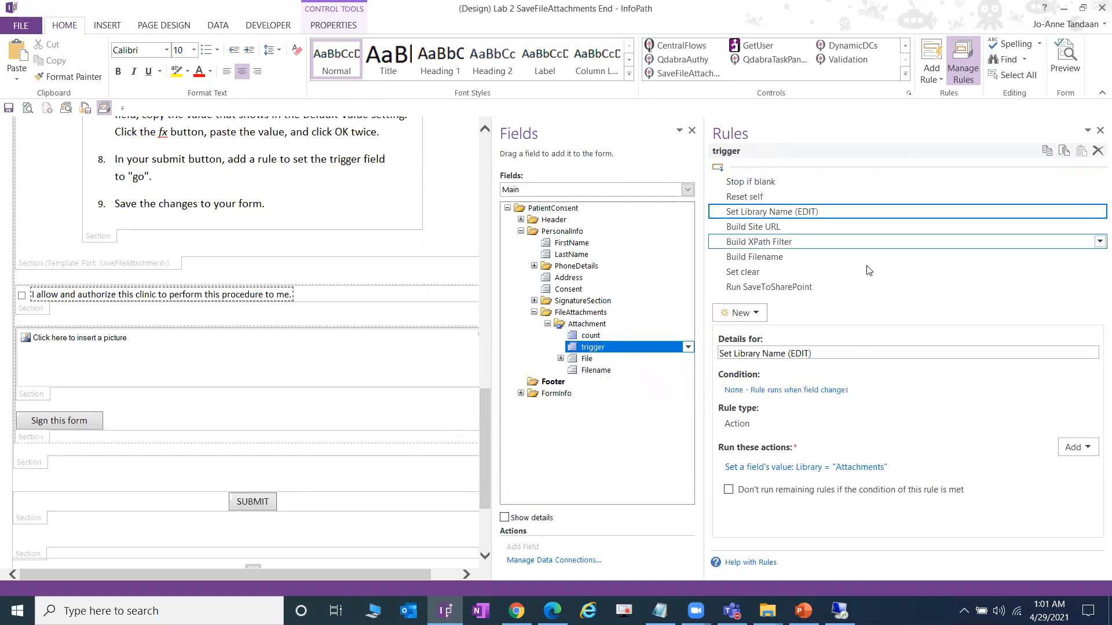
click(825, 229)
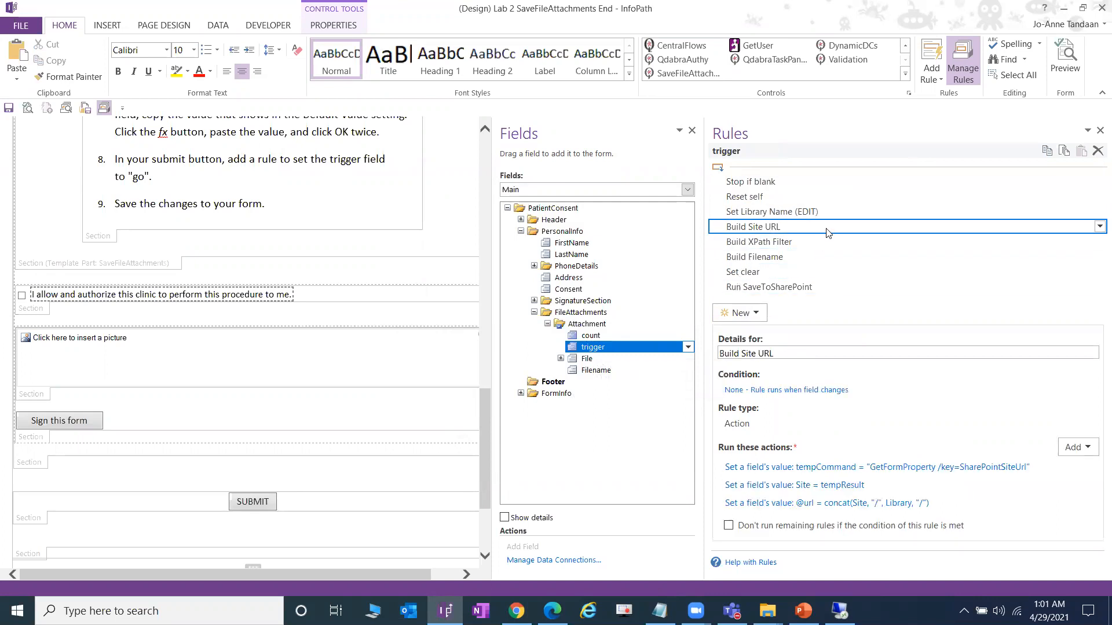
click(799, 242)
click(799, 256)
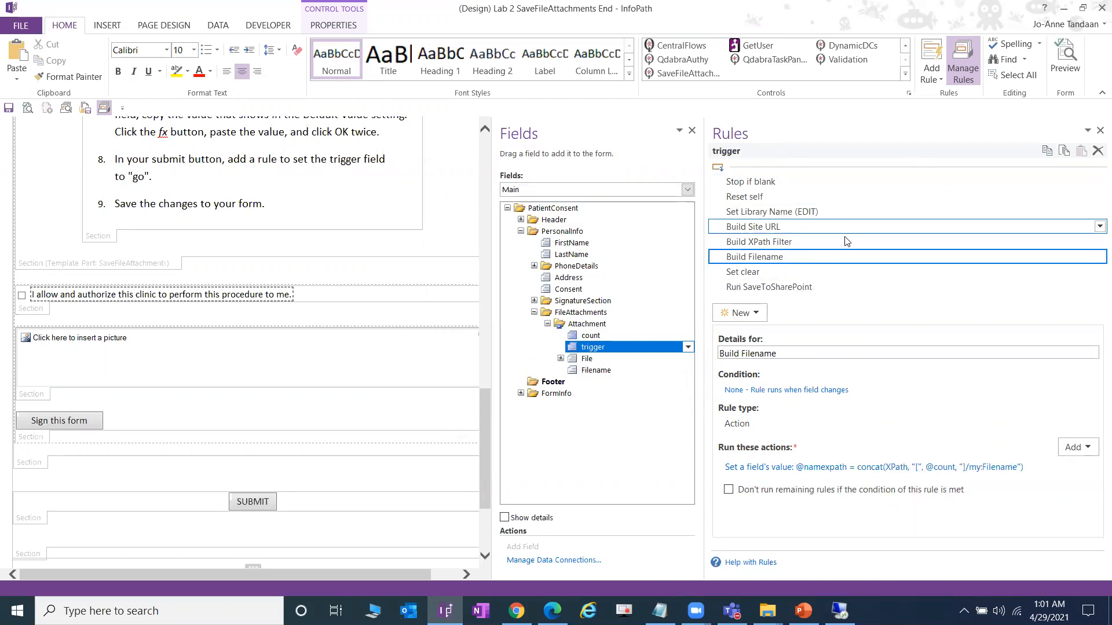
click(799, 272)
click(793, 293)
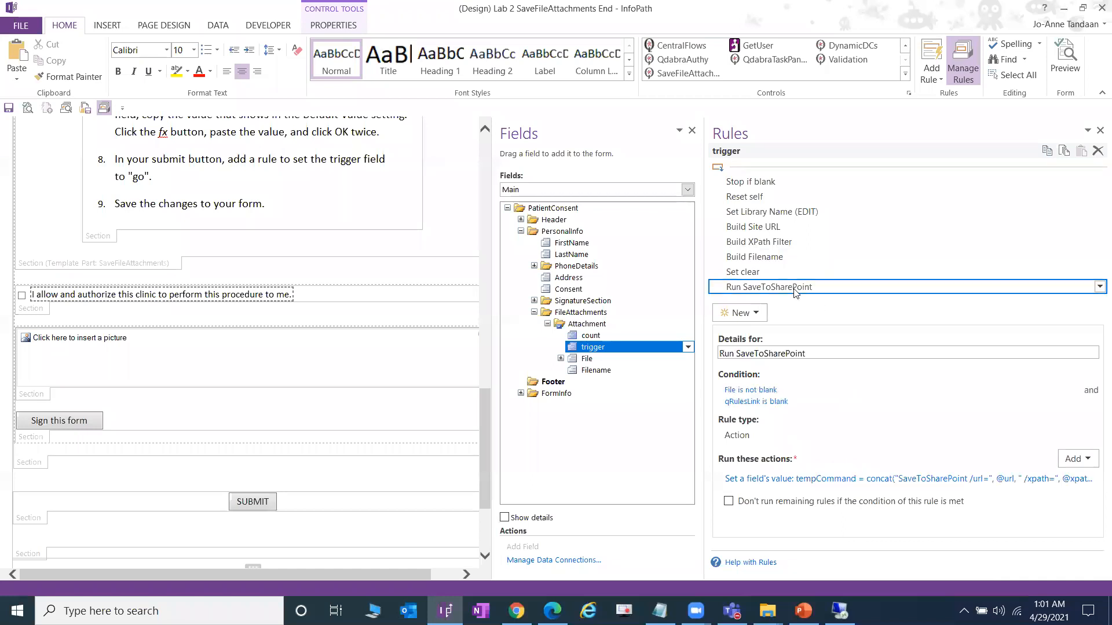
- Inspect the Run SaveToSharePoint action's full formula, then cancel without changes
drag(702, 322, 588, 322)
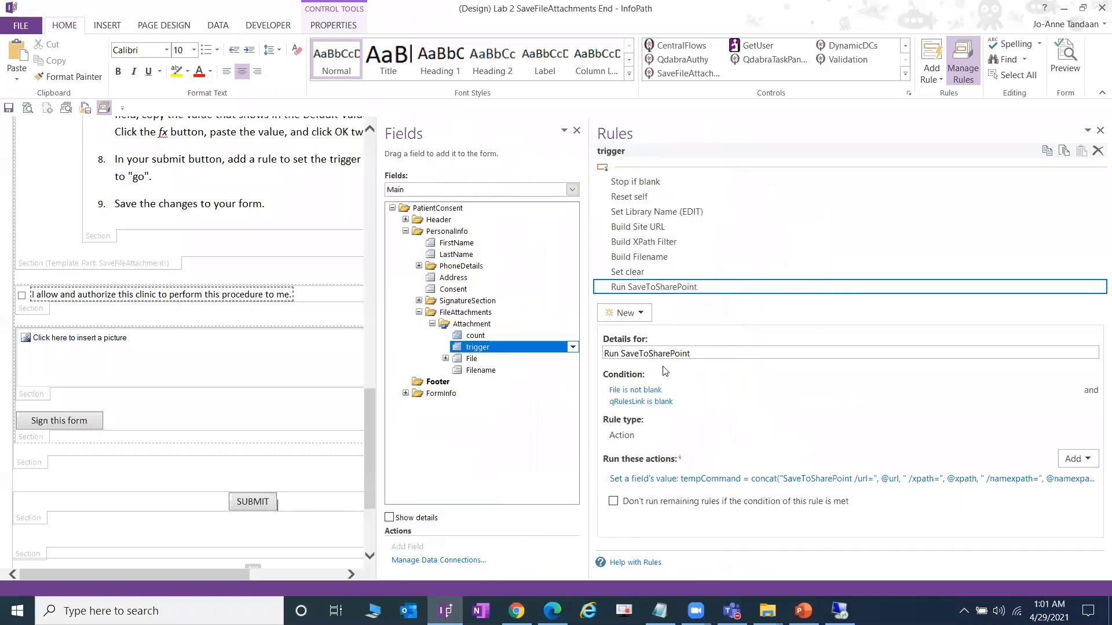
click(926, 480)
click(706, 318)
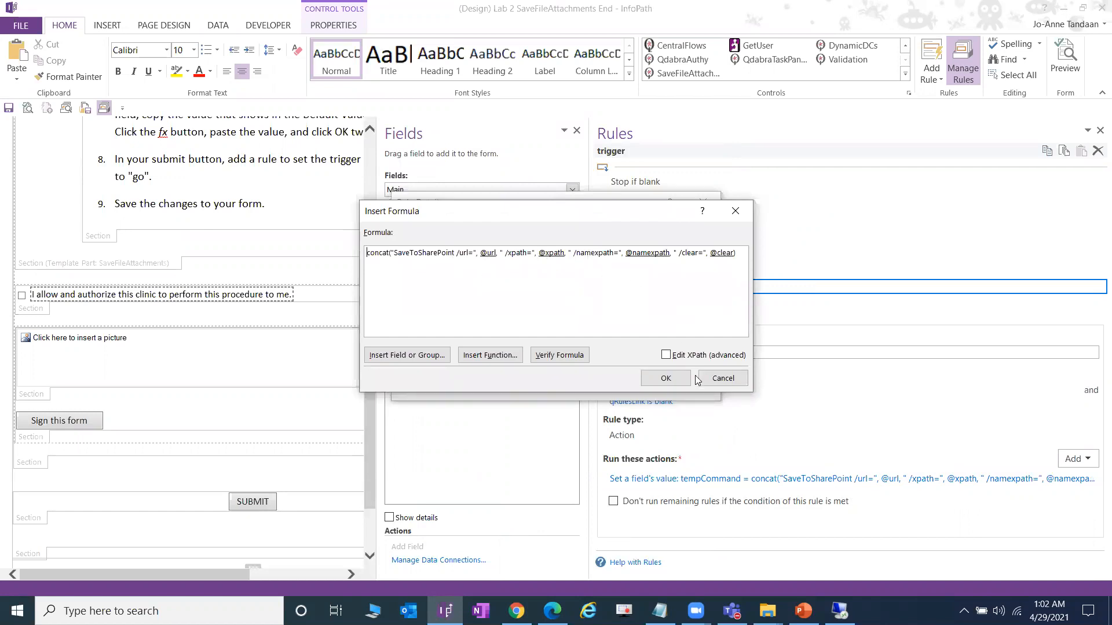
click(720, 380)
click(689, 382)
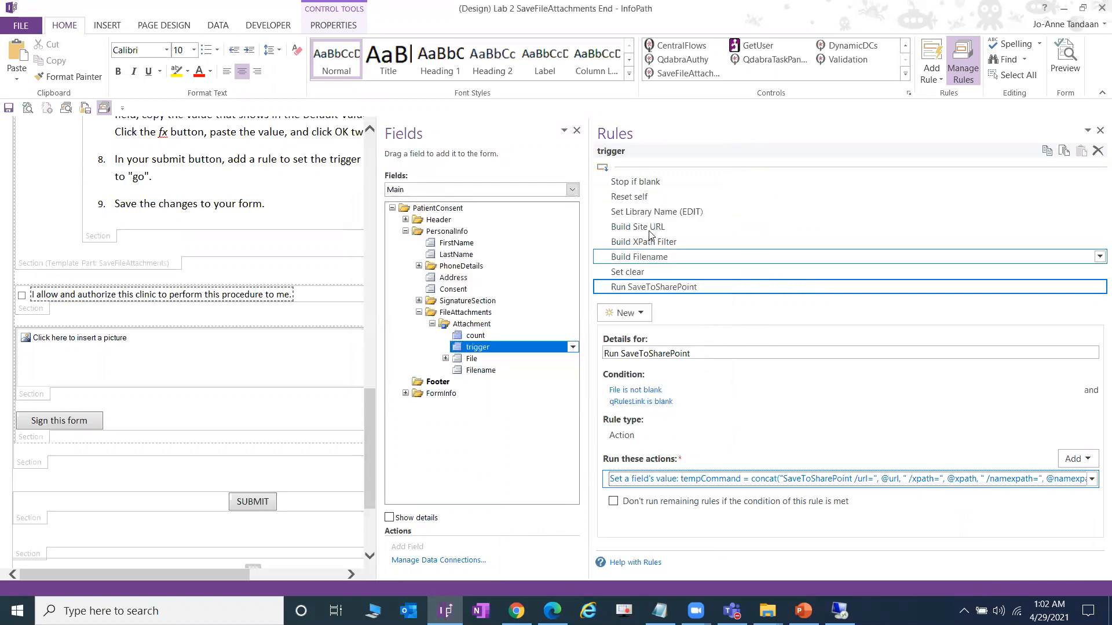
- Recheck the Build Site URL, Build XPath Filter and Build Filename rules, then restore the pane width
click(672, 228)
click(673, 243)
click(681, 259)
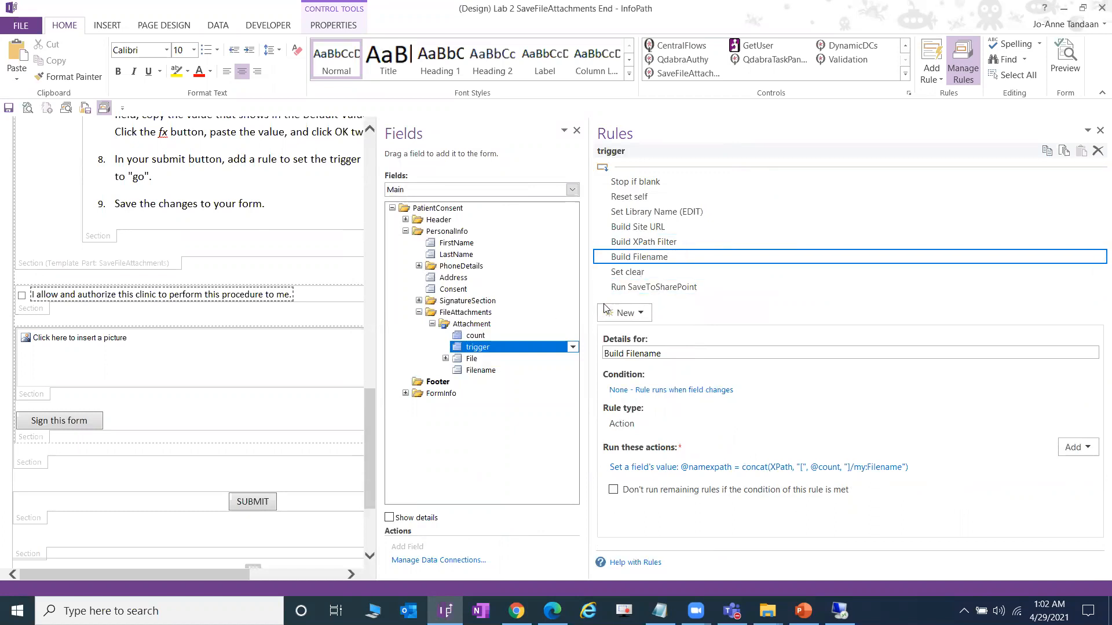
drag(591, 301, 737, 300)
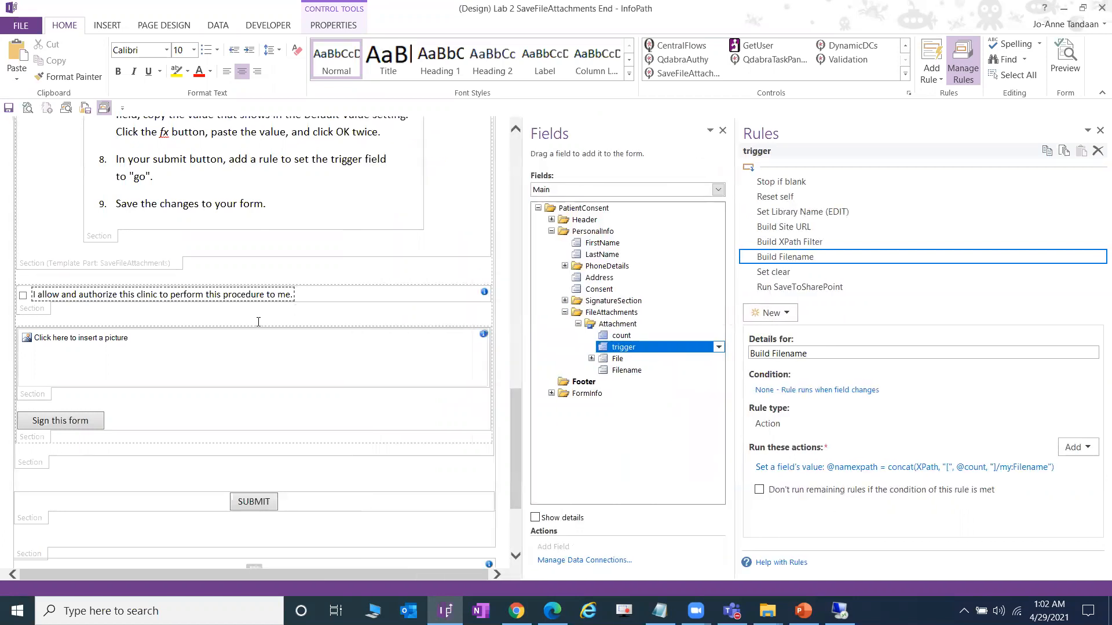
scroll(258, 321, up, 9)
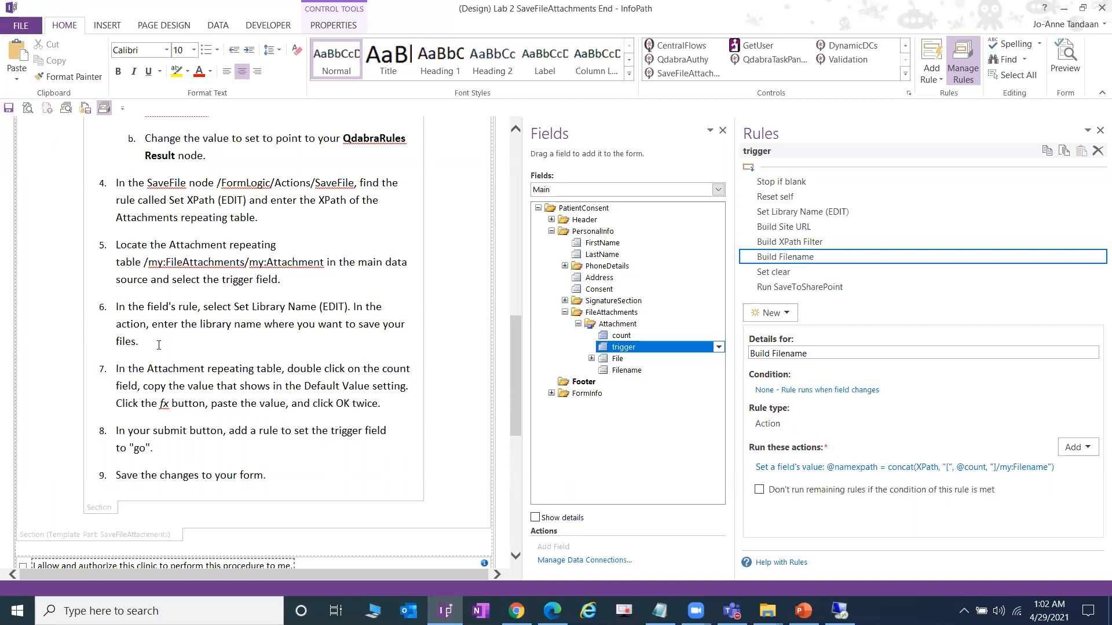
scroll(119, 432, down, 2)
- Delete the setup instructions section from the form
click(112, 434)
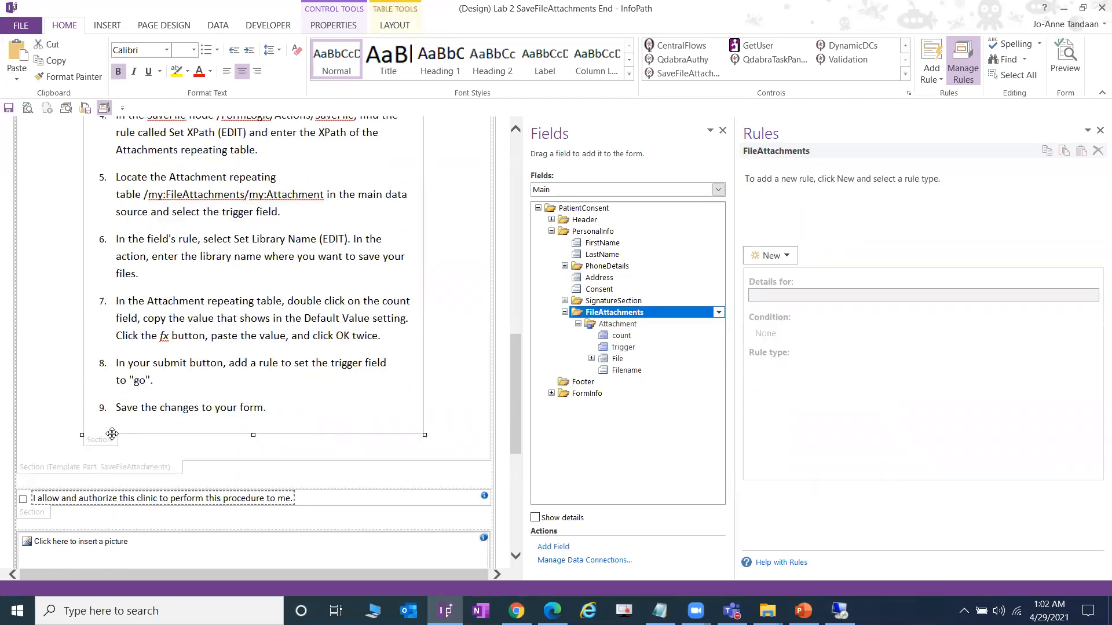
key(Delete)
scroll(93, 264, up, 4)
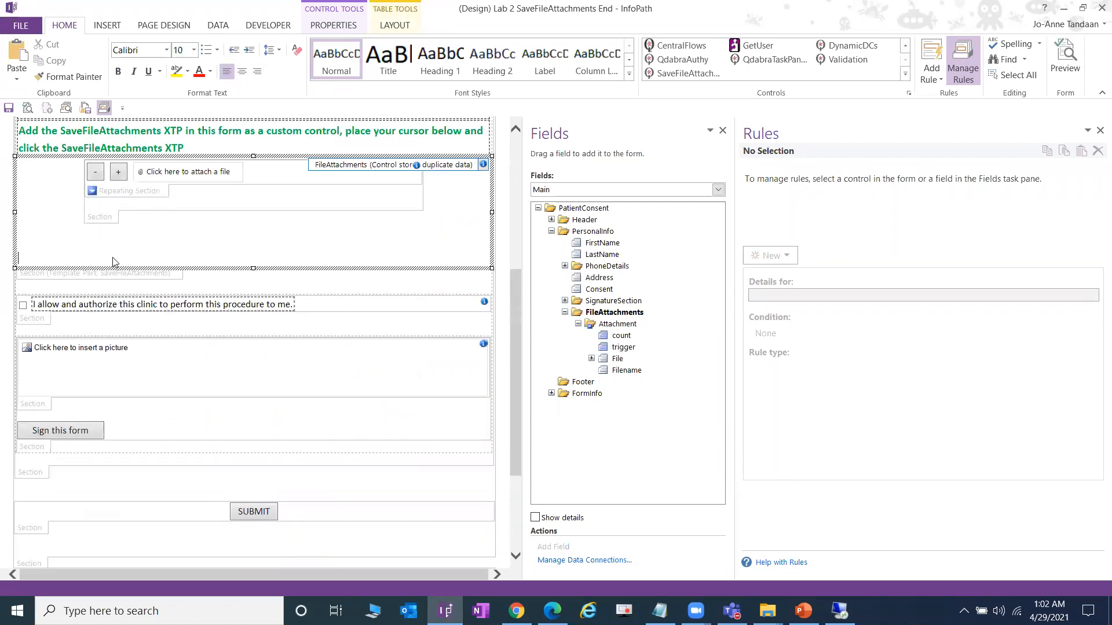
scroll(112, 262, up, 2)
- Move the FileAttachments control out of the template part, remove the empty part and blank line, and save
click(108, 285)
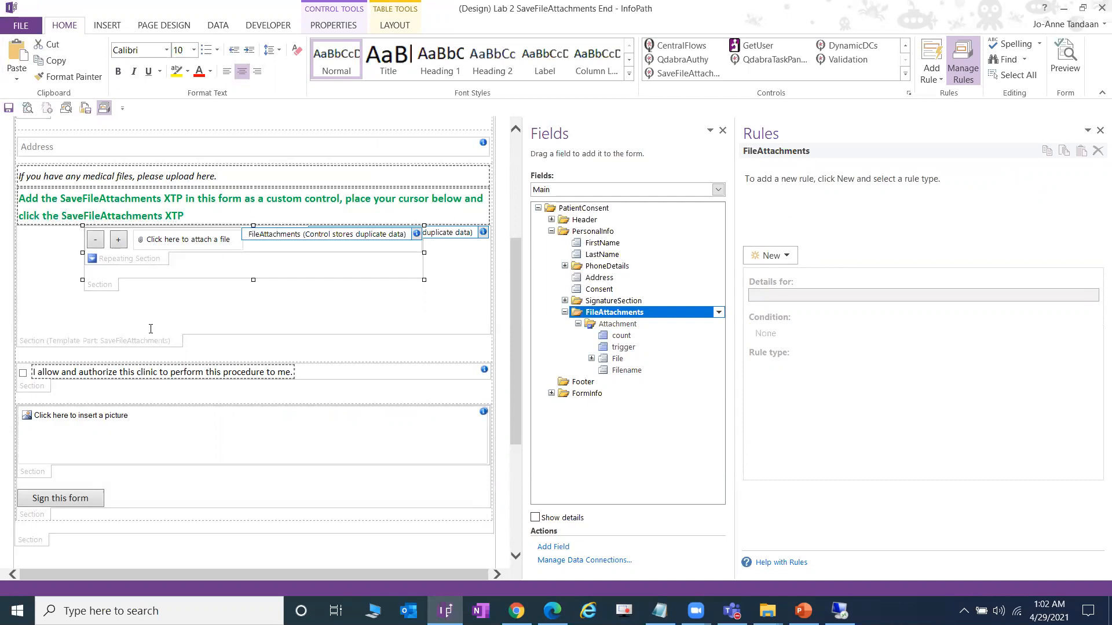
key(Delete)
click(194, 301)
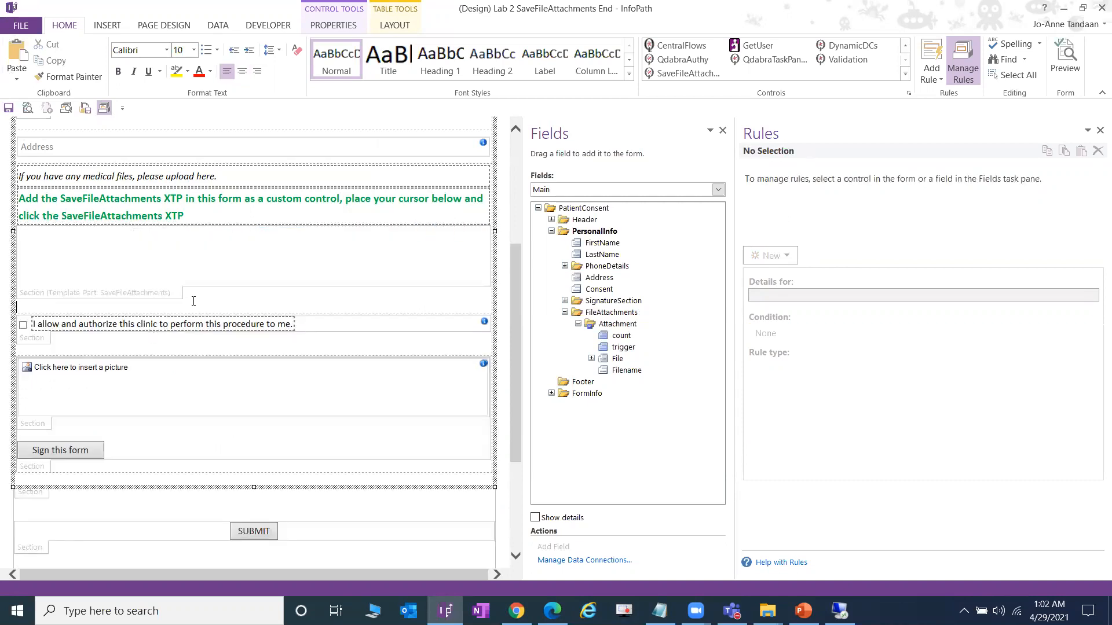
key(ctrl+z)
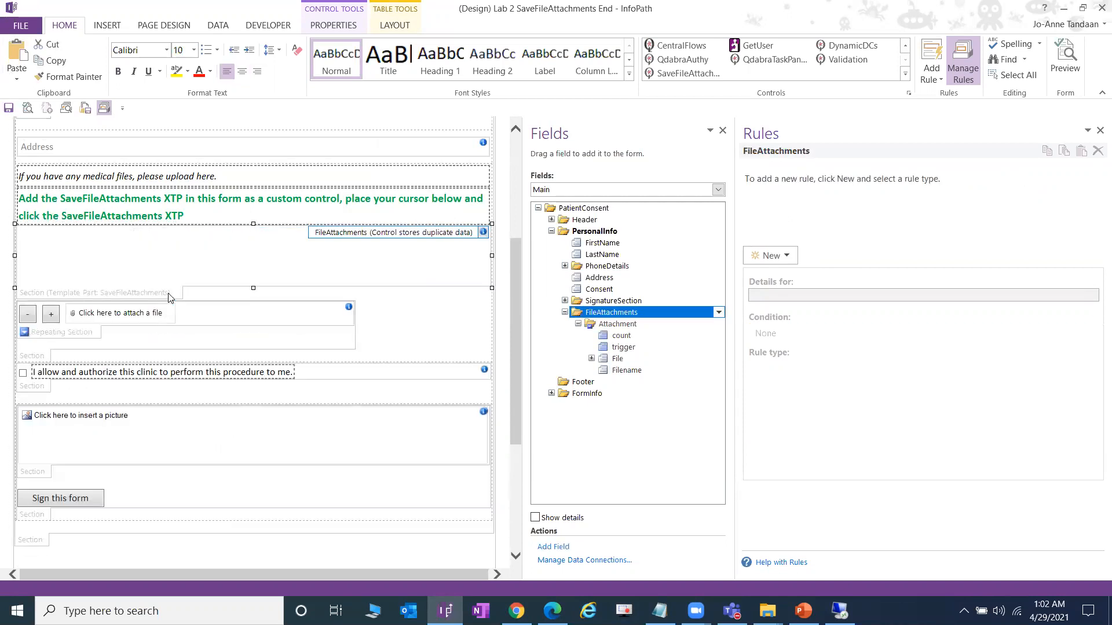
key(Delete)
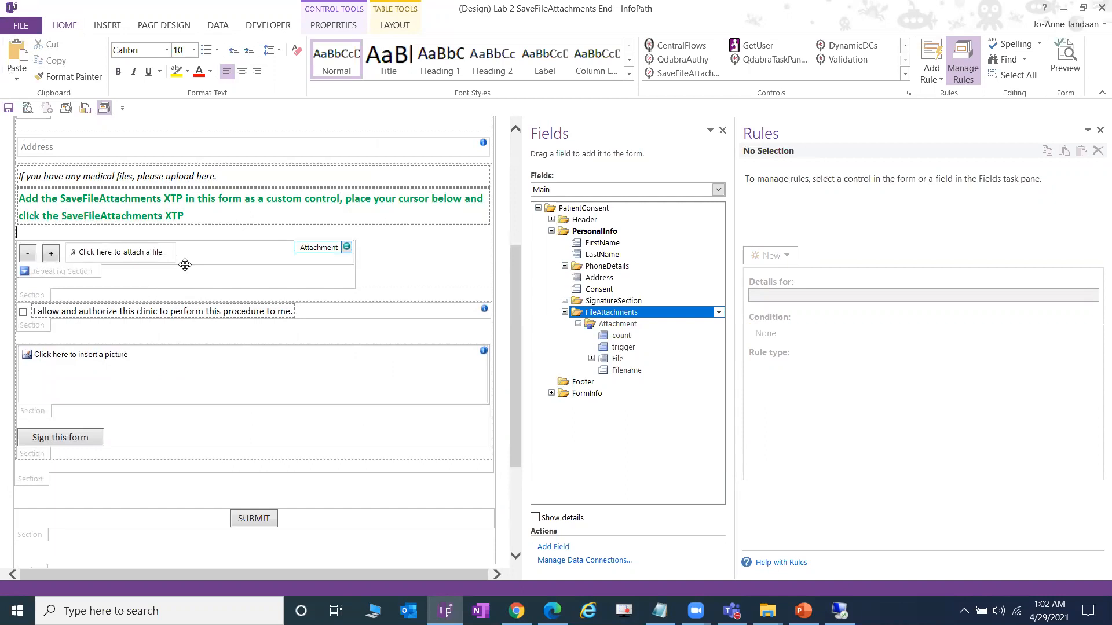
key(Delete)
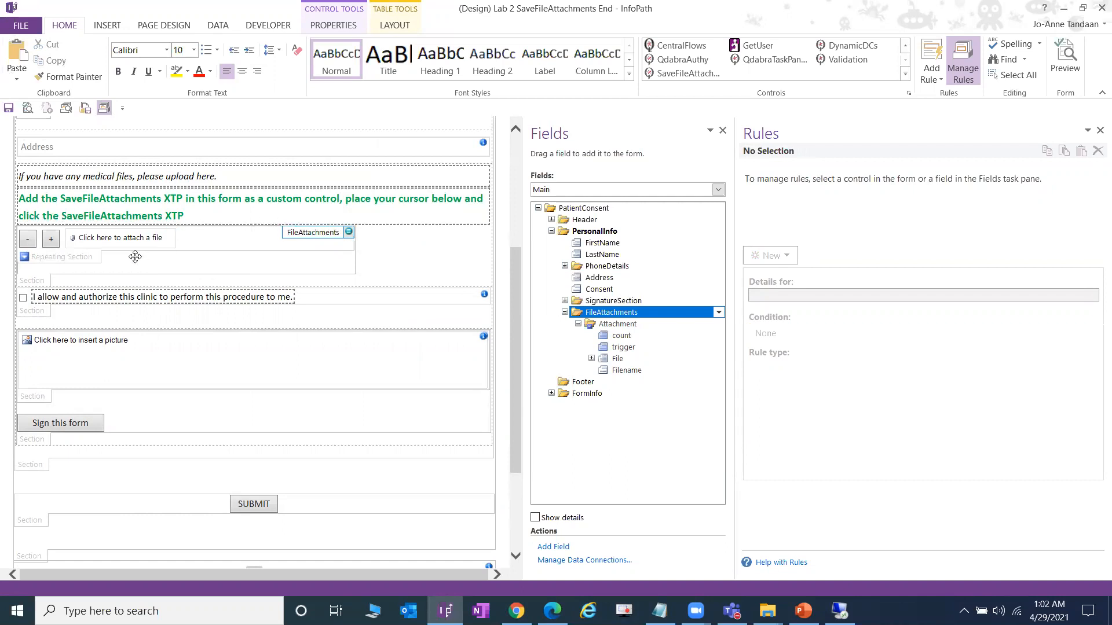
click(9, 109)
- Open the Lab 2 SaveFileAttachments End_demo template under Uncategorized in Manage Templates
key(alt+Tab)
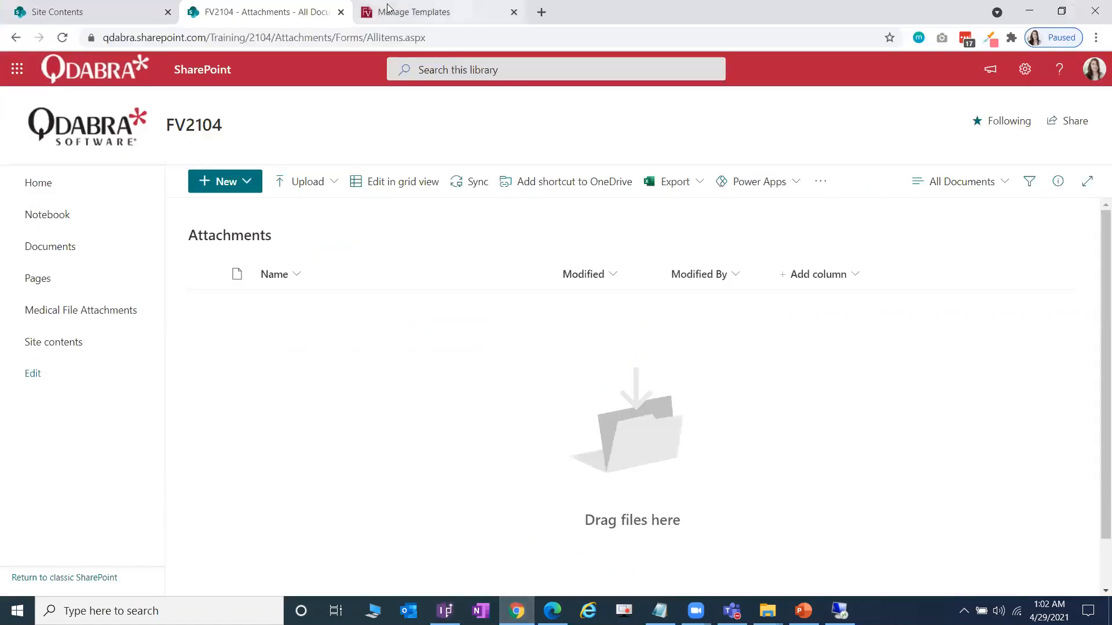
click(451, 9)
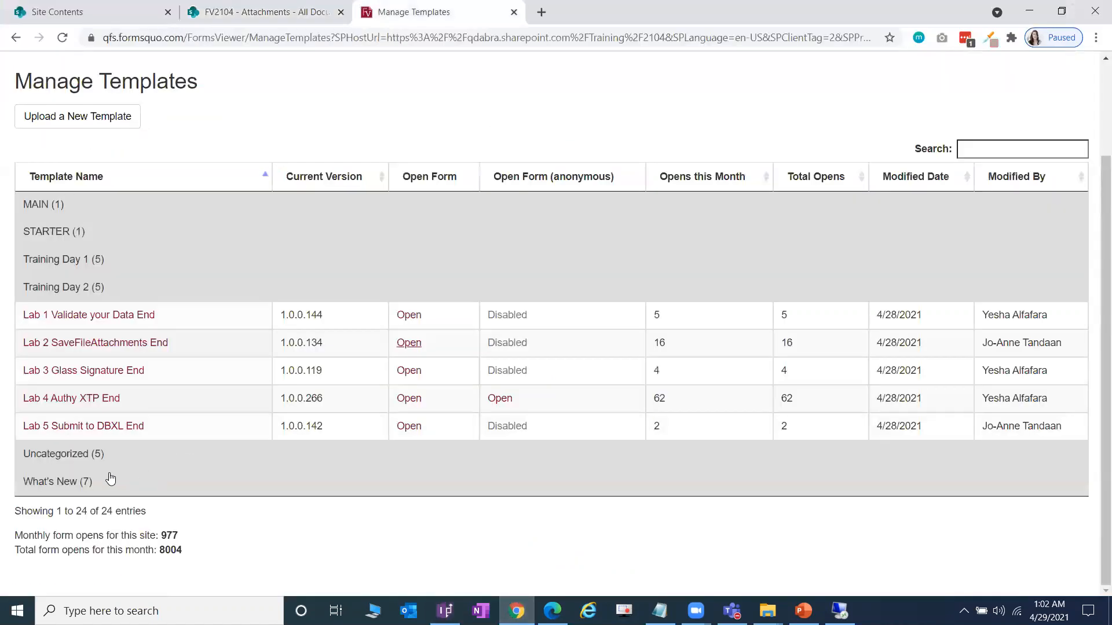
click(145, 451)
scroll(154, 448, down, 3)
click(184, 375)
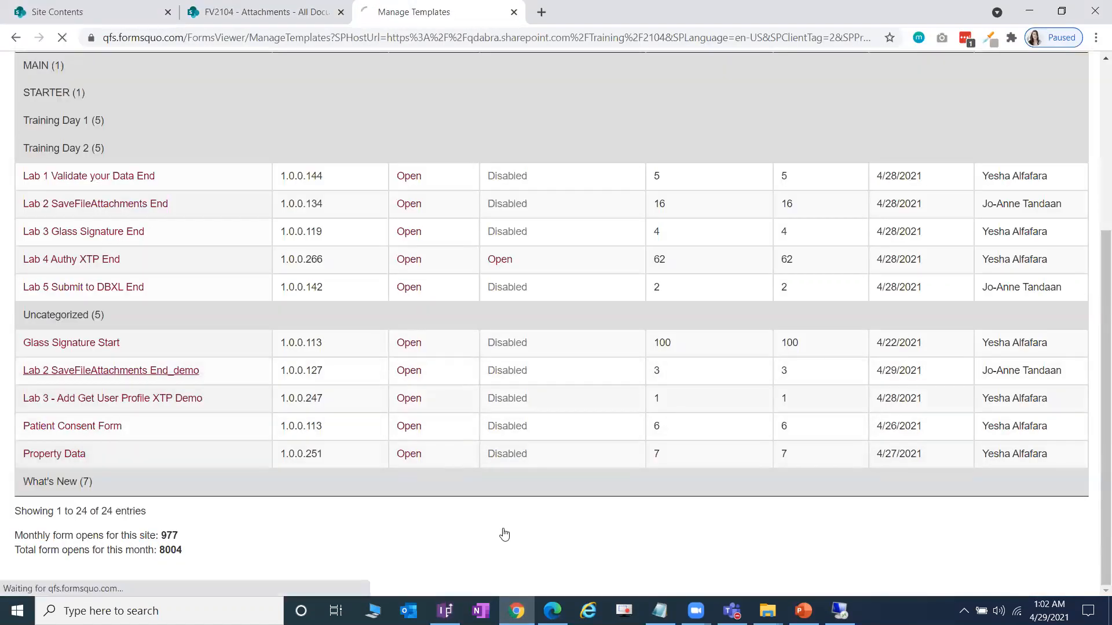
- Upload End.xsn from the DEMO folder as the new template version and open a new form
mouse_move(767, 611)
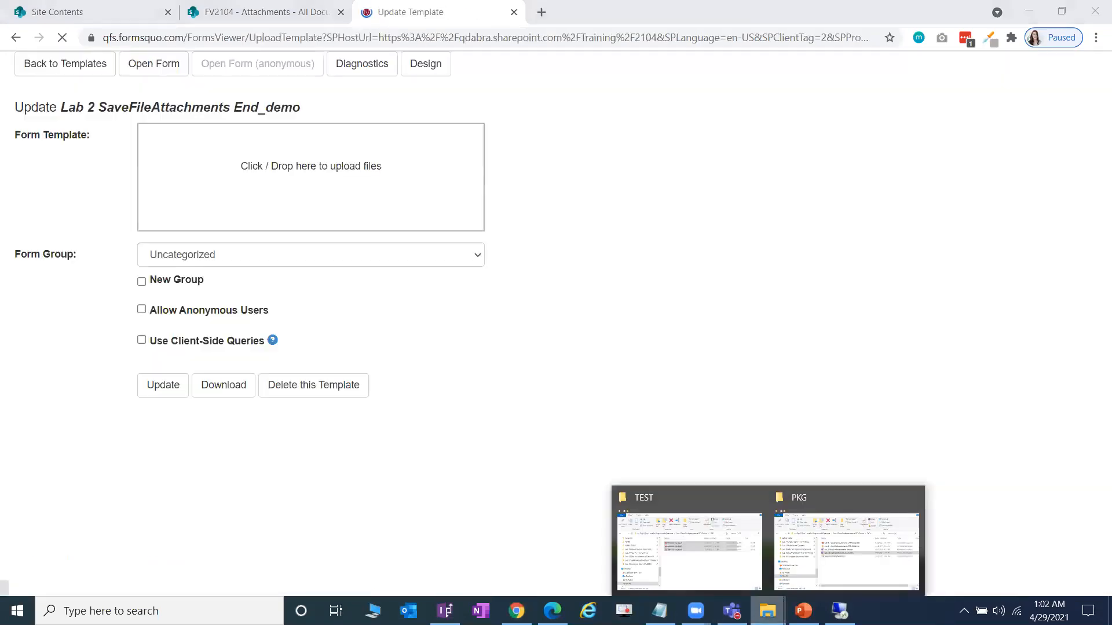
click(730, 573)
click(676, 343)
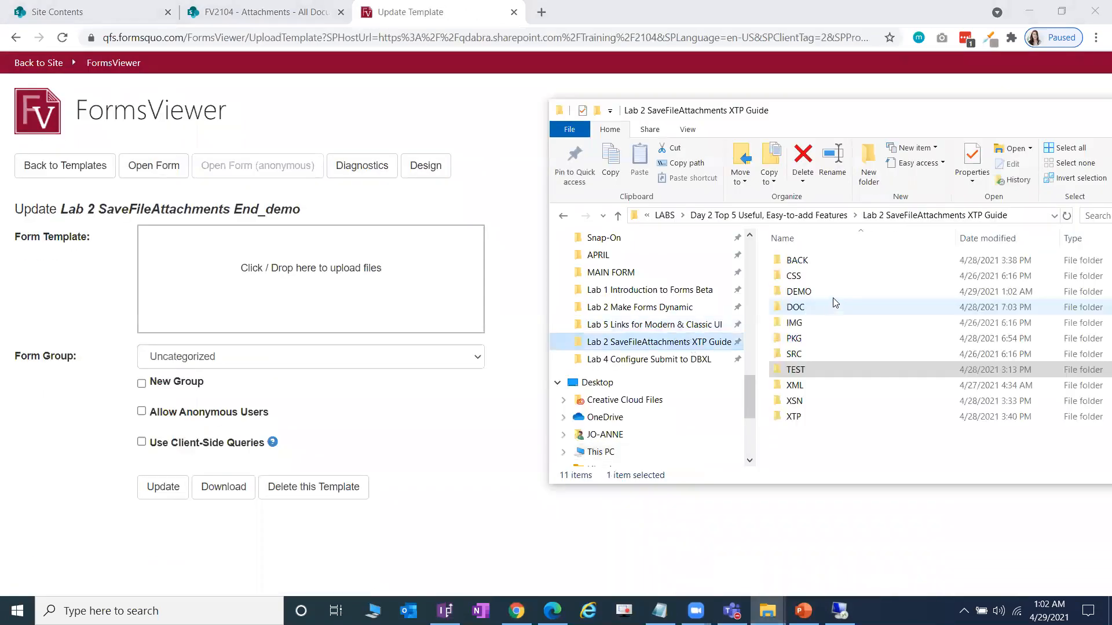
double_click(833, 292)
click(928, 266)
drag(922, 267, 304, 292)
click(184, 531)
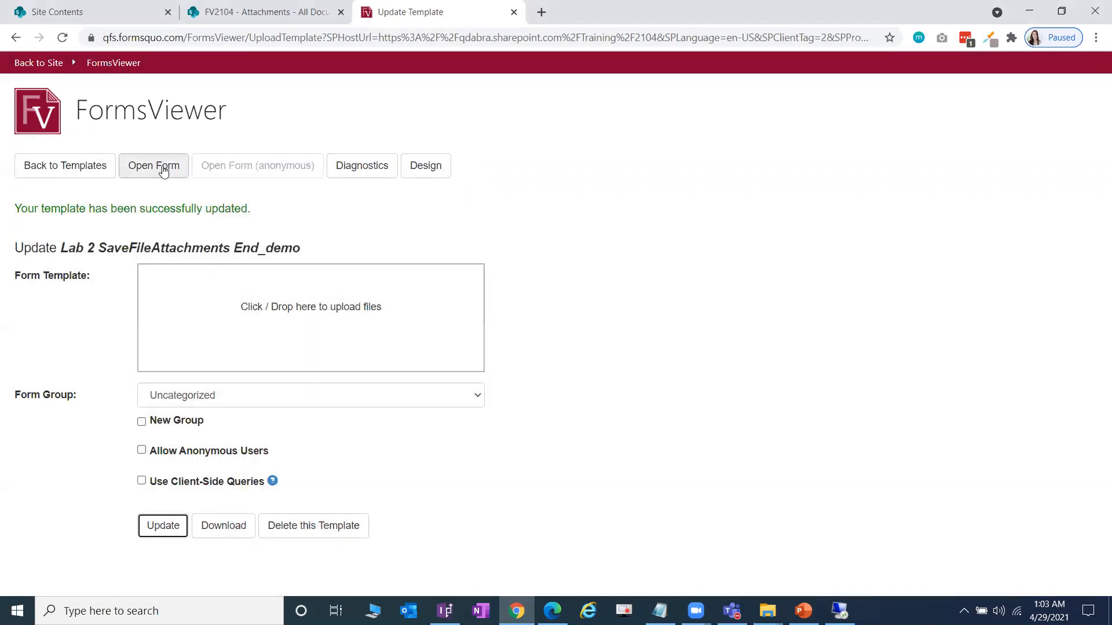
click(154, 165)
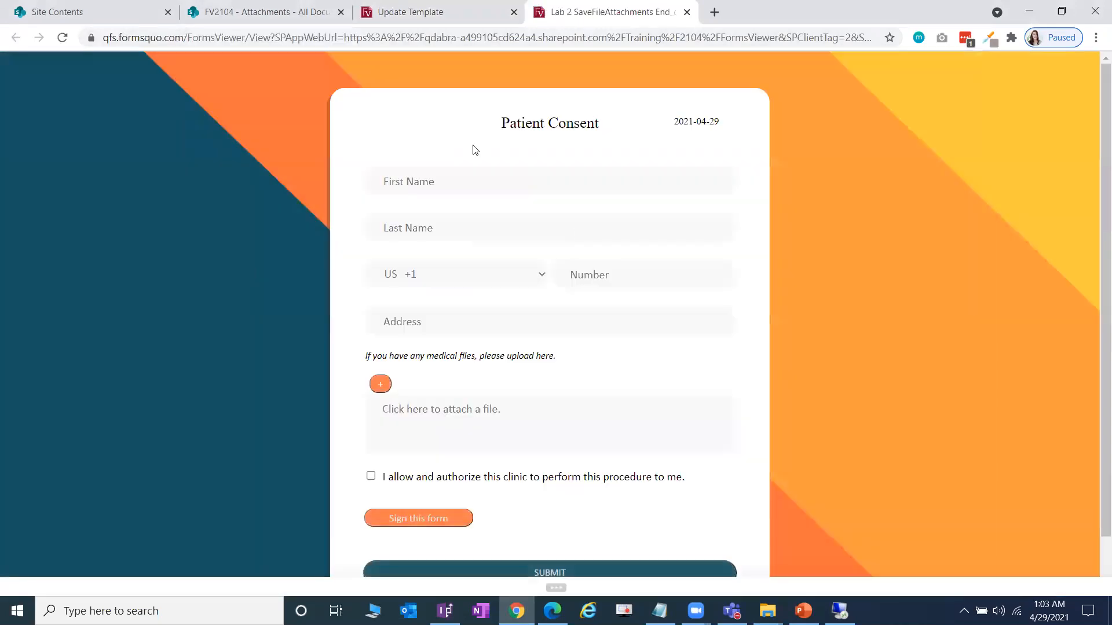
- Reload the SharePoint Attachments library, then return to the Patient Consent form
click(262, 11)
click(63, 38)
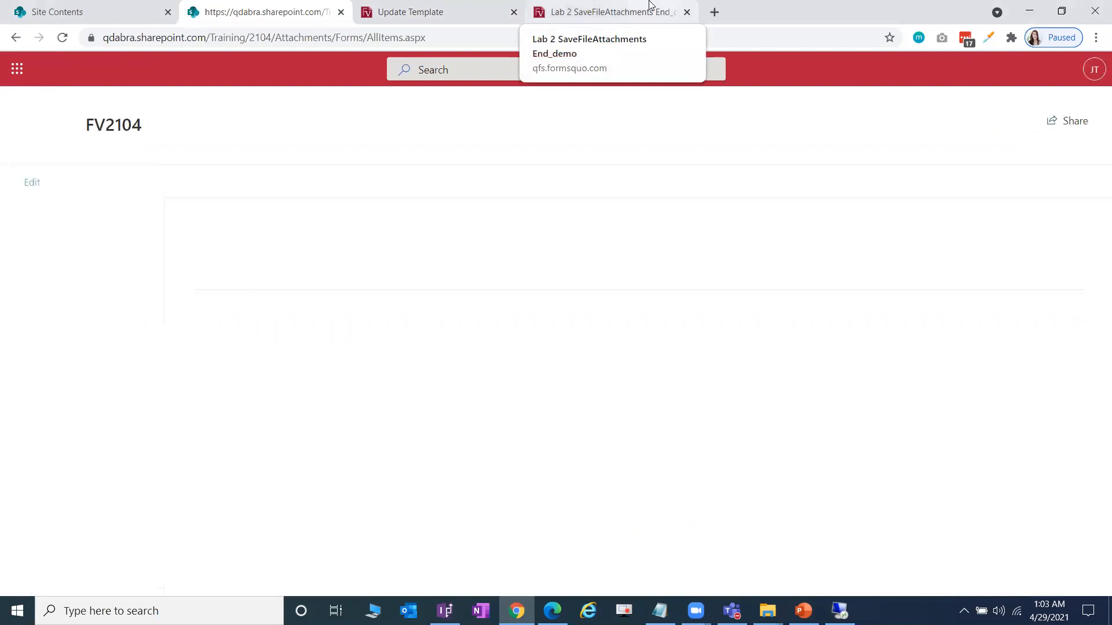
click(650, 7)
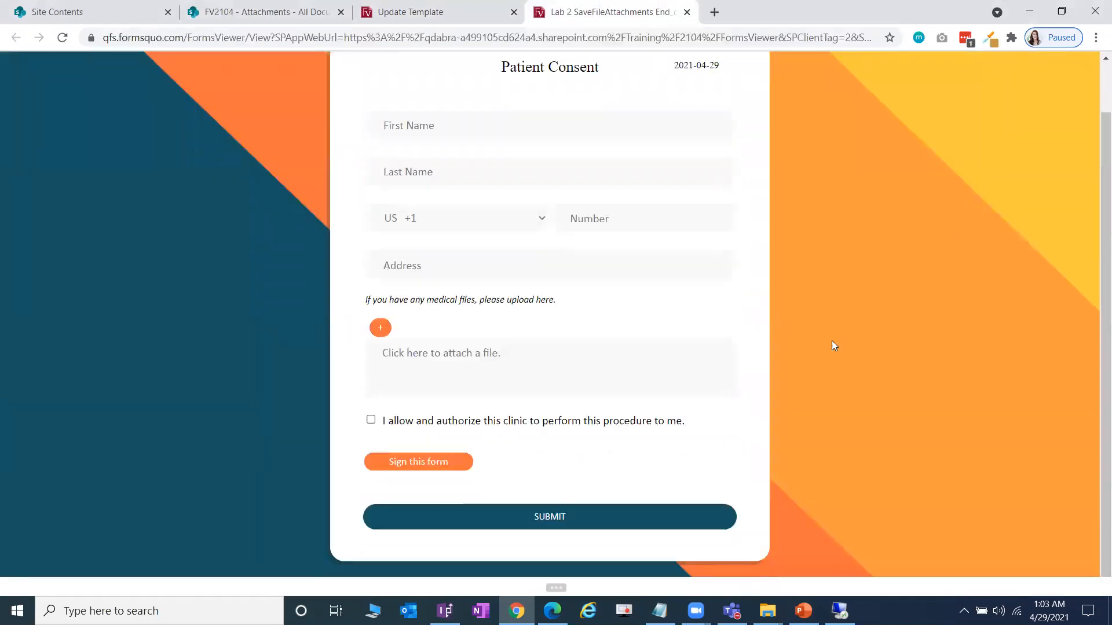
- Fill in the patient's first name, last name and phone number
click(609, 187)
key(Tab)
key(Tab)
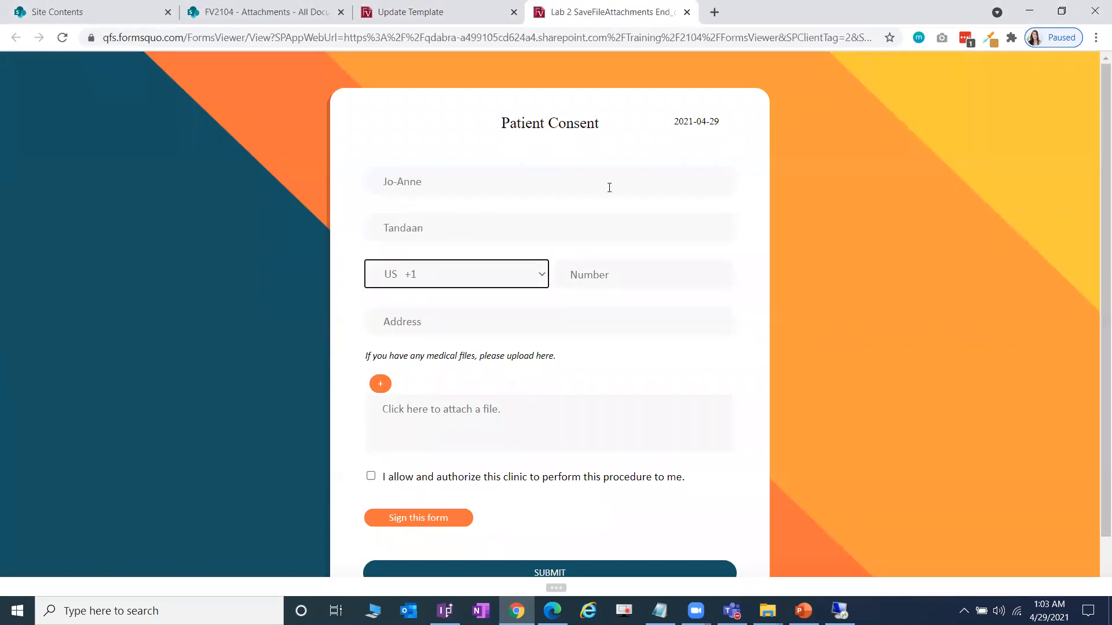
key(Tab)
text(12143567)
- Enter the patient's address and correct its spelling
click(519, 331)
text(test adress)
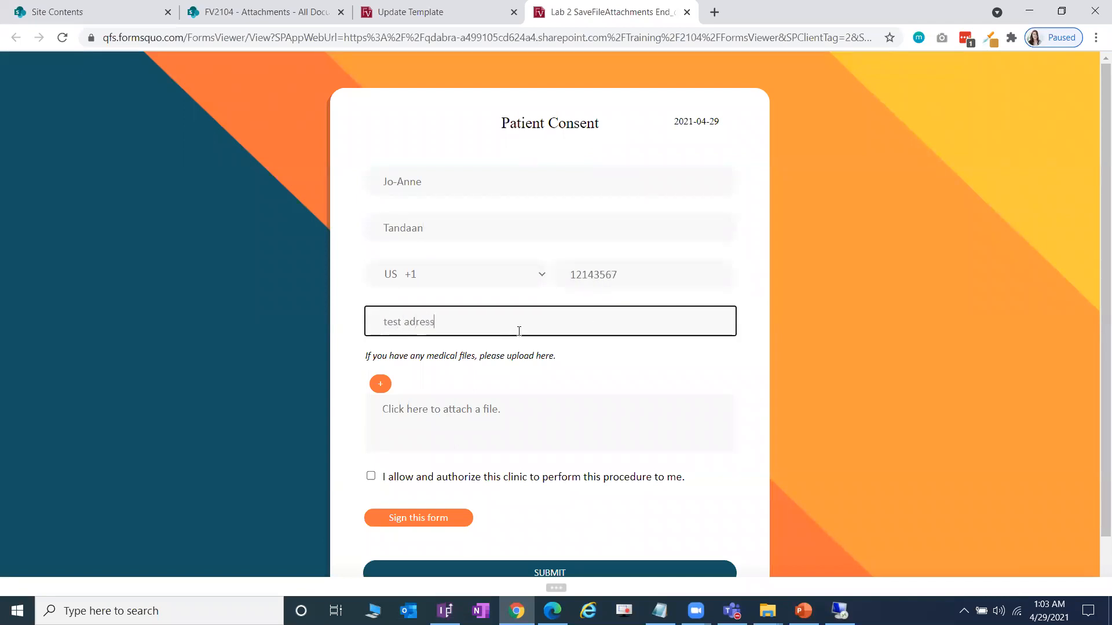
scroll(544, 381, down, 1)
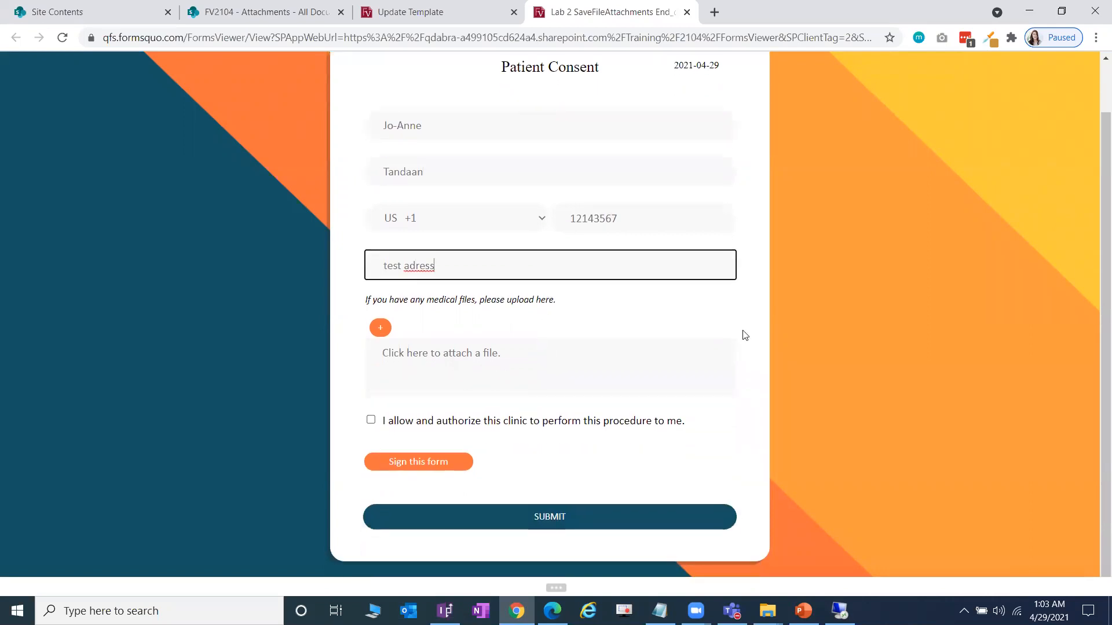
click(416, 267)
text(d)
click(886, 309)
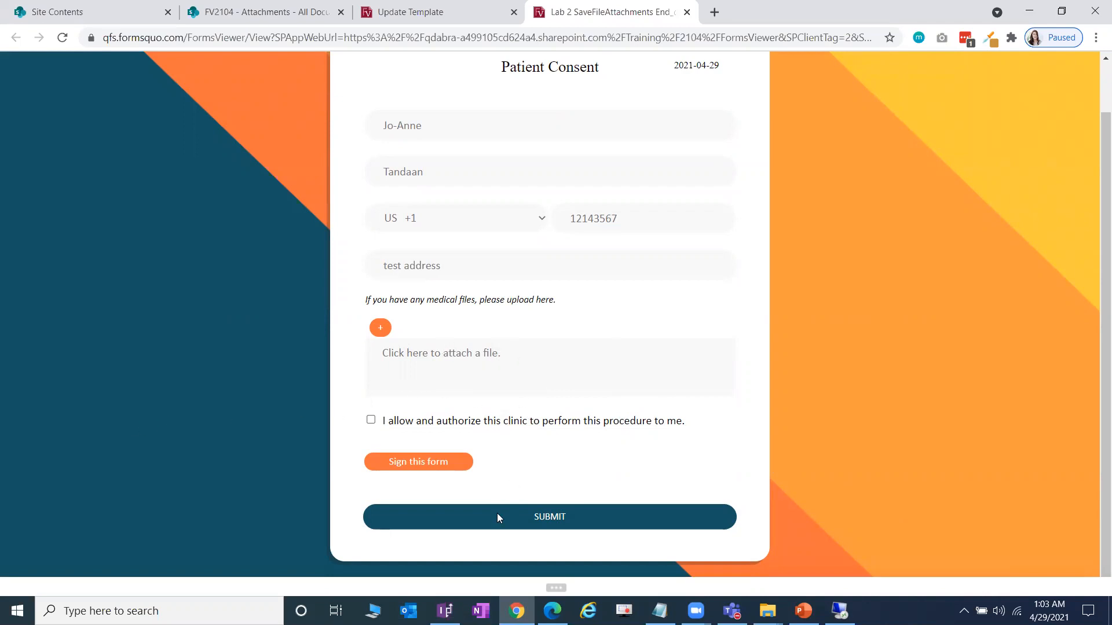
- Attach Medical File 1.pdf and Medical File 2.pdf in two attachment rows
click(559, 399)
click(459, 290)
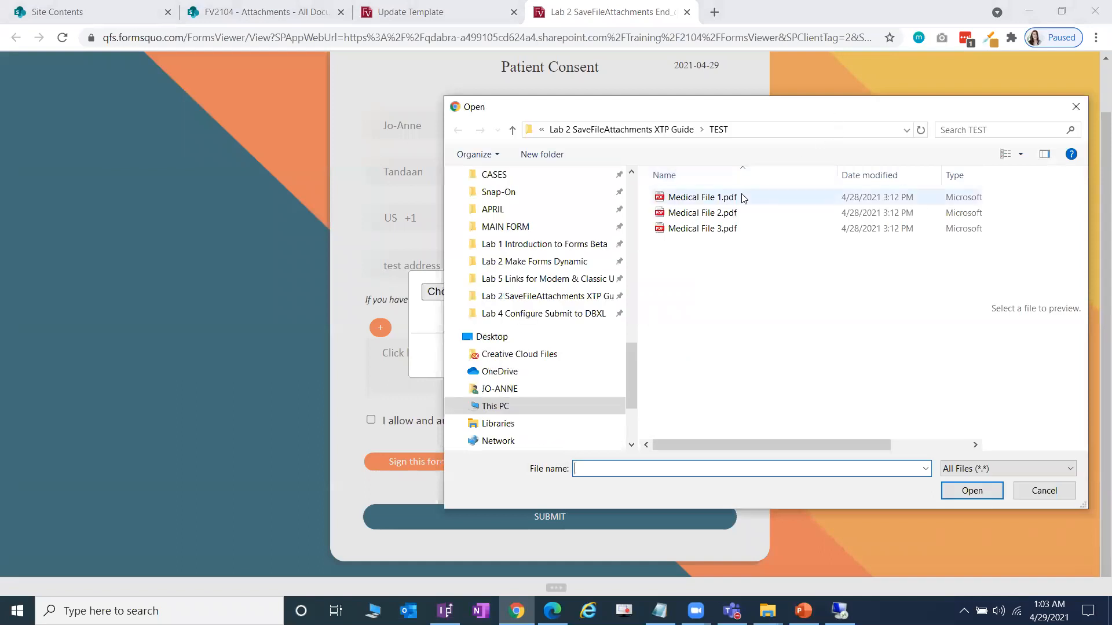
double_click(701, 198)
click(609, 355)
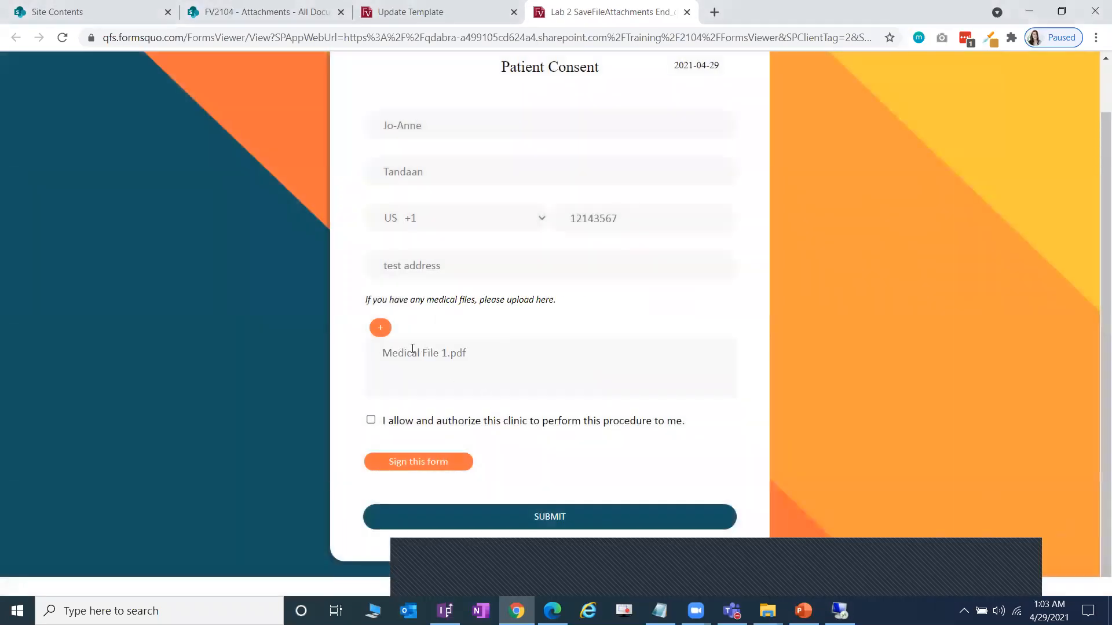
click(380, 328)
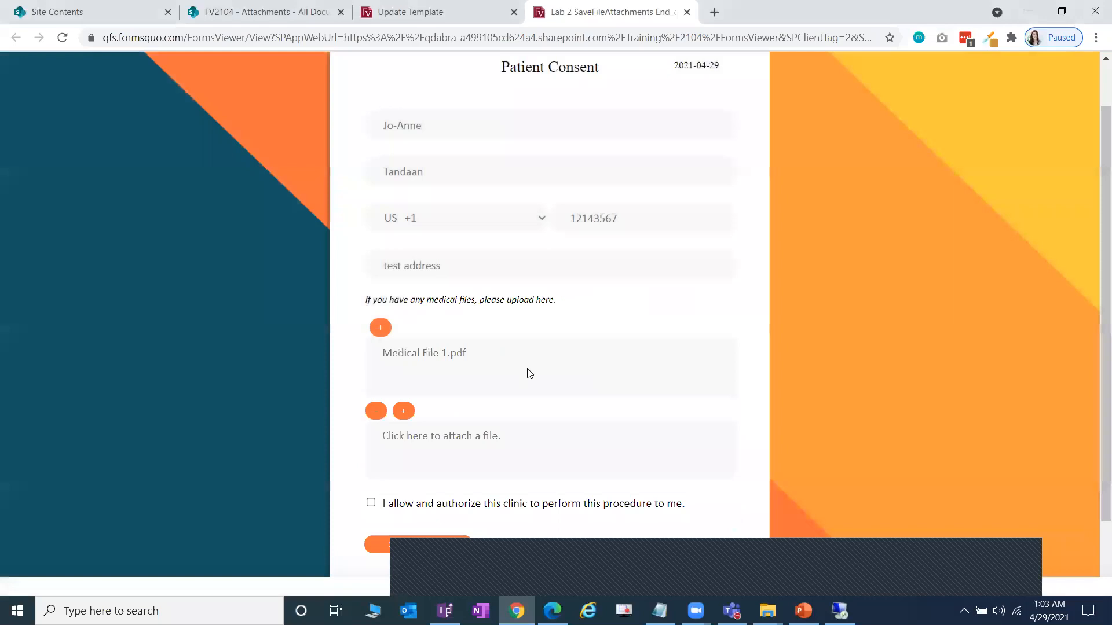
scroll(504, 374, down, 1)
click(553, 371)
click(471, 295)
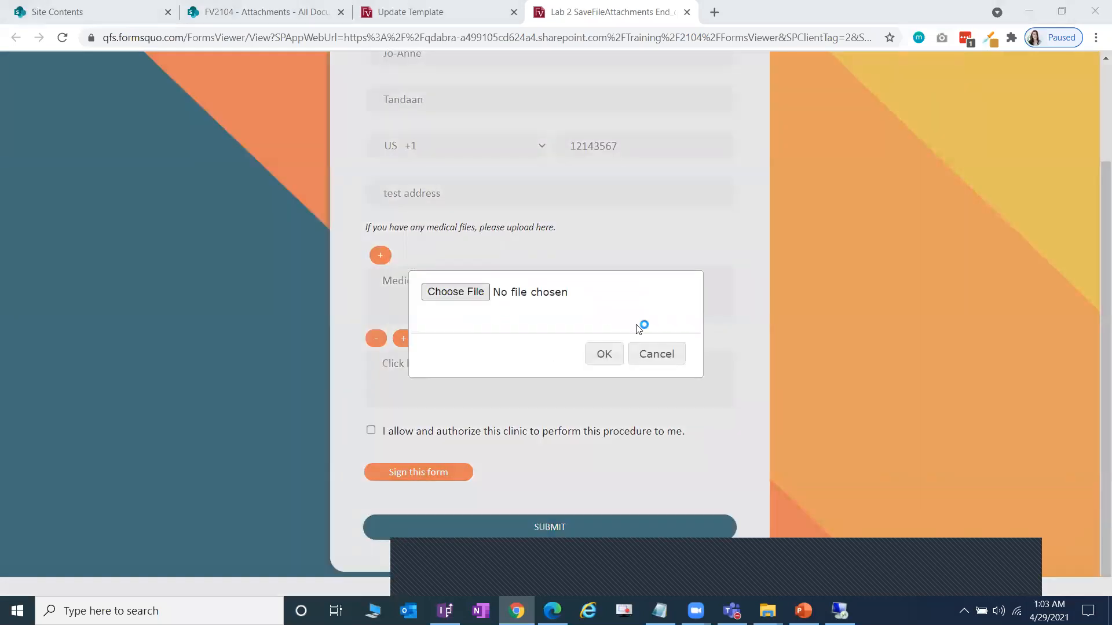
double_click(734, 213)
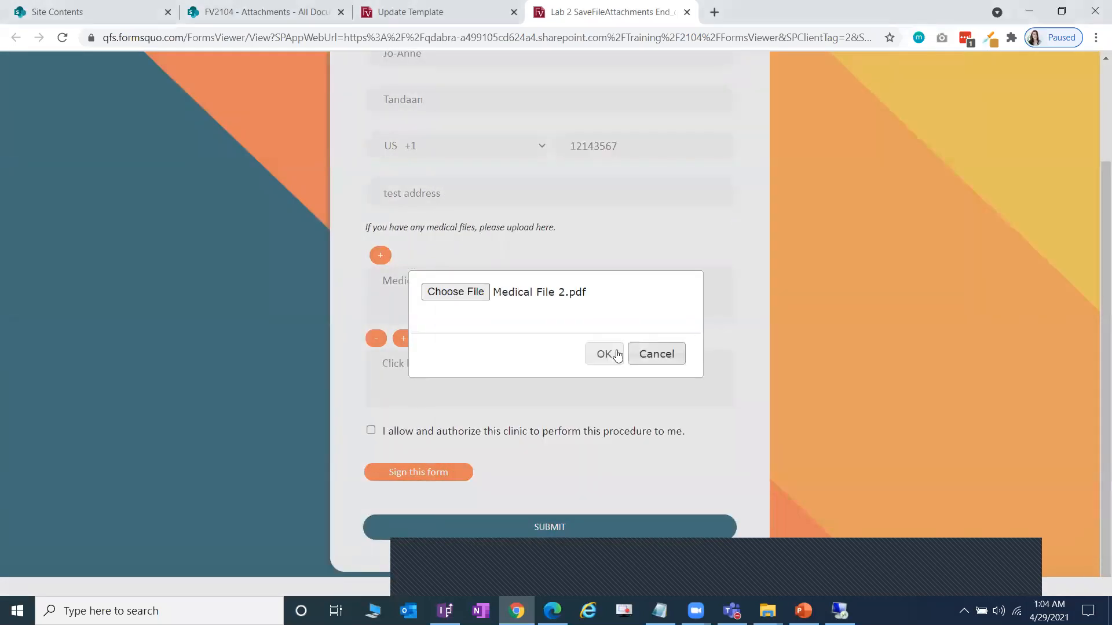
click(604, 354)
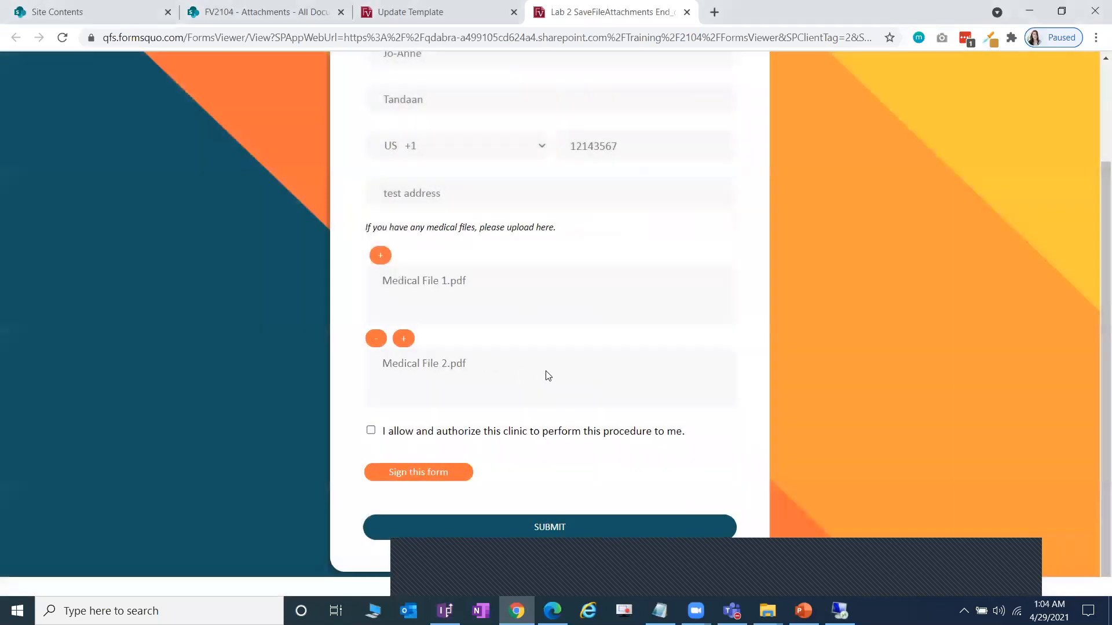
- Add a third attachment row and attach Medical File 3.pdf
click(394, 350)
click(613, 397)
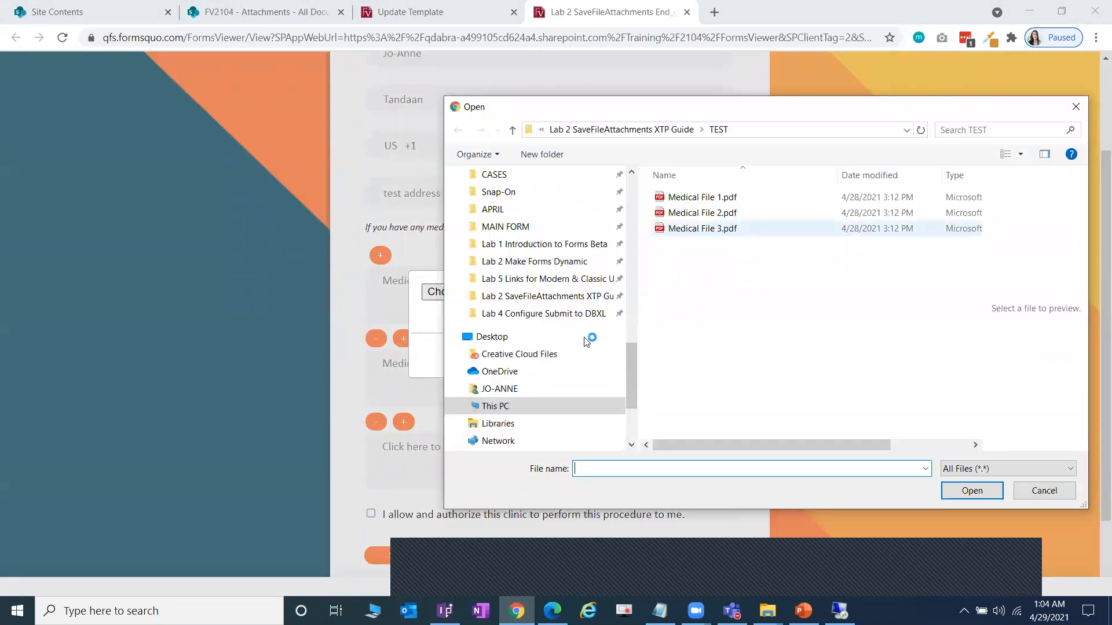
click(715, 230)
click(747, 279)
double_click(722, 233)
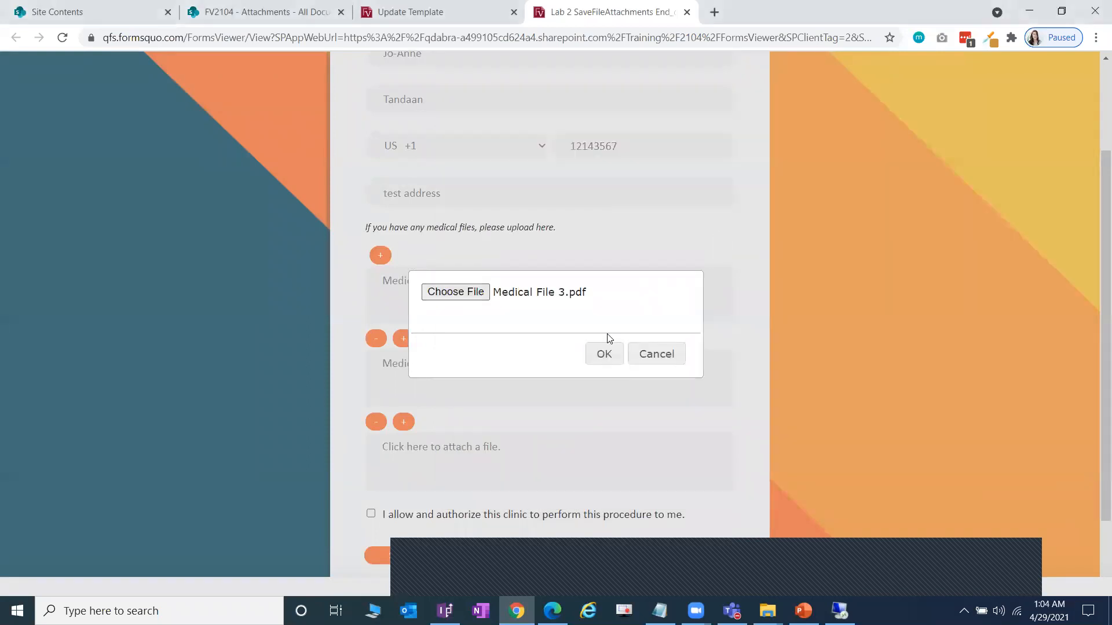
click(604, 353)
- Agree to the clinic authorization, sign the signature pad, and submit the consent form
scroll(611, 353, down, 2)
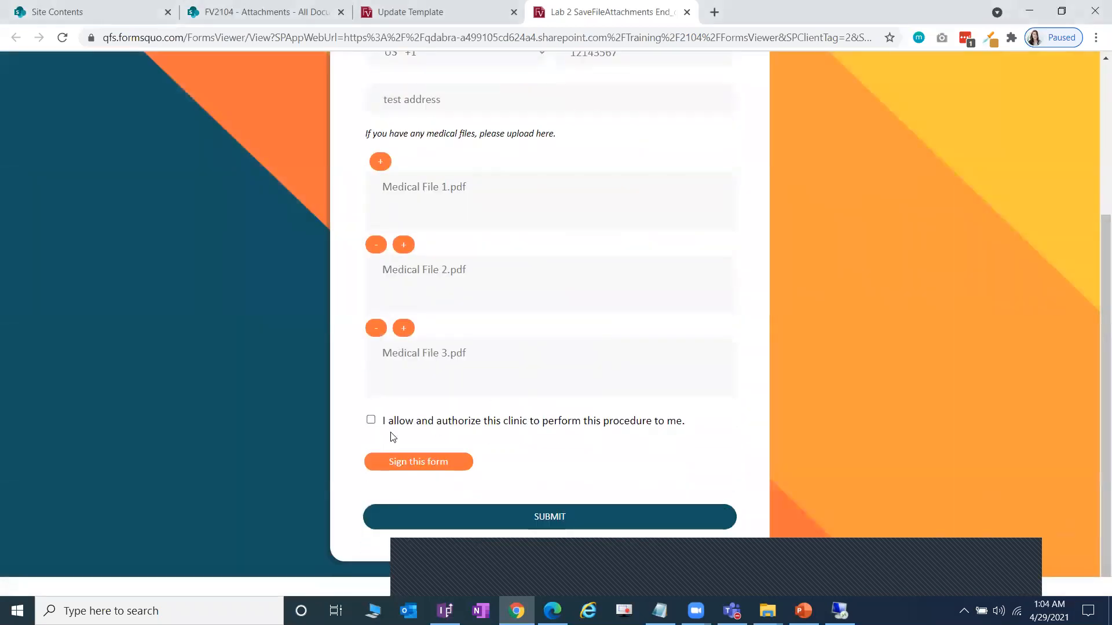
click(375, 420)
click(411, 461)
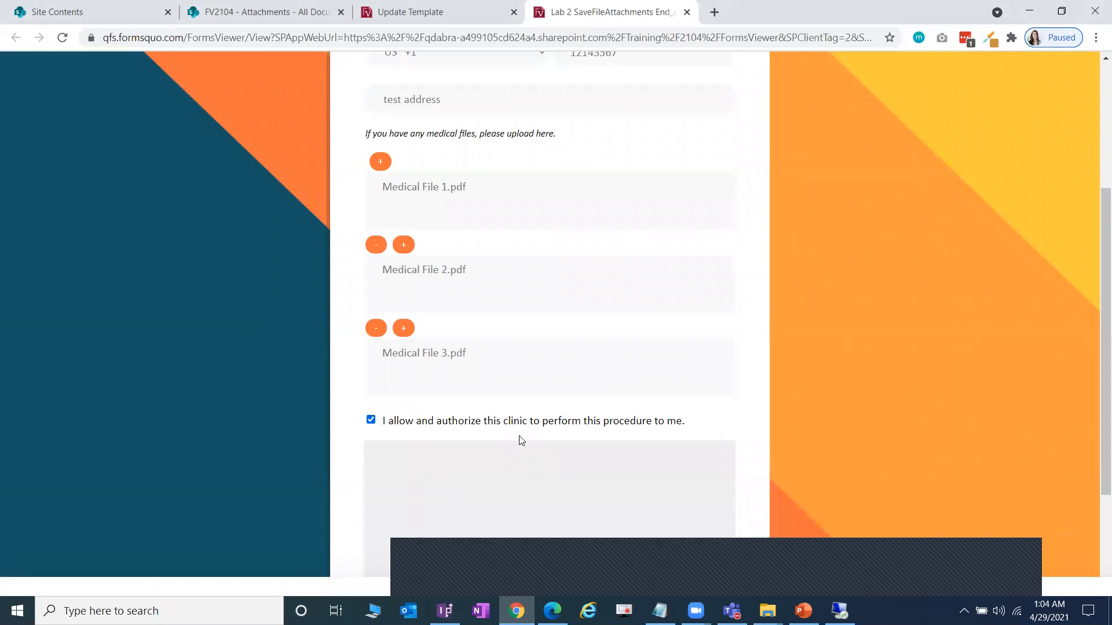
scroll(528, 396, down, 3)
drag(634, 385, 646, 383)
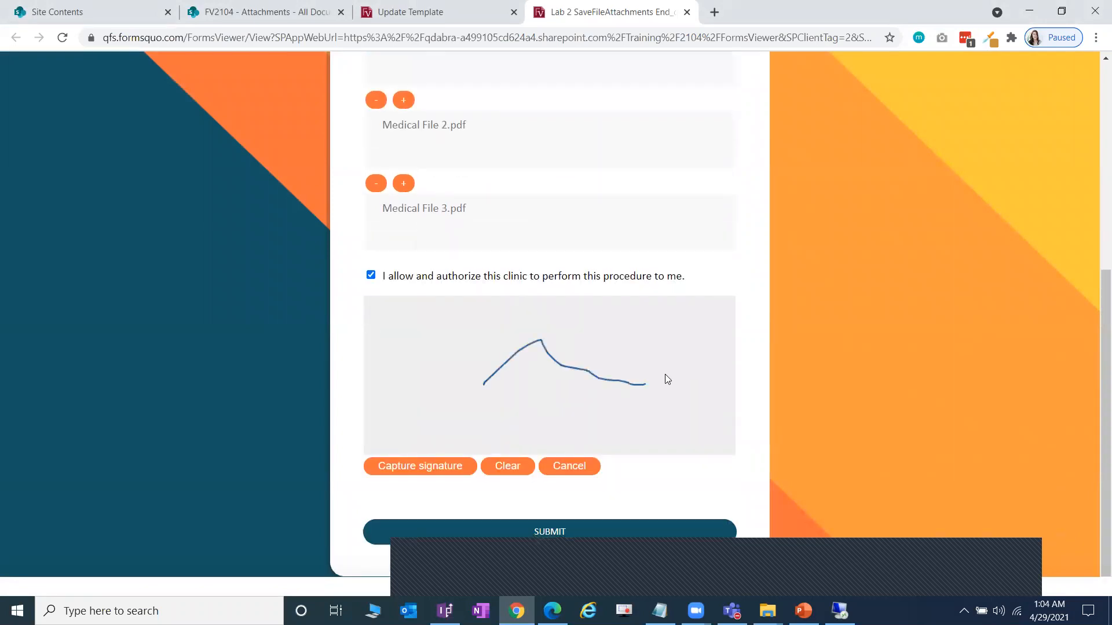
scroll(663, 405, down, 1)
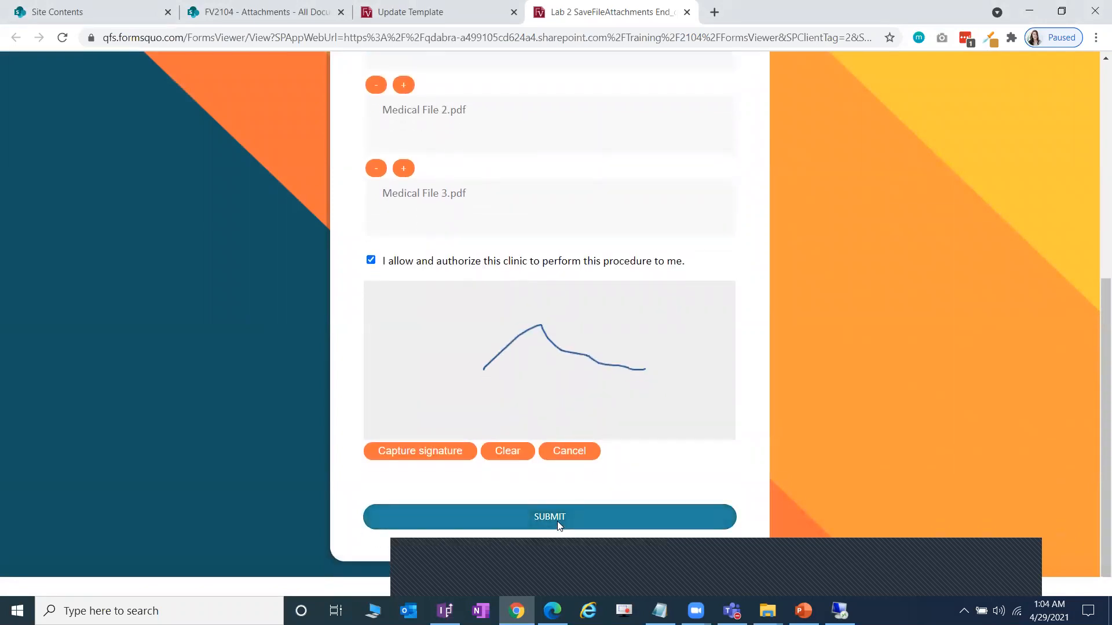
click(560, 524)
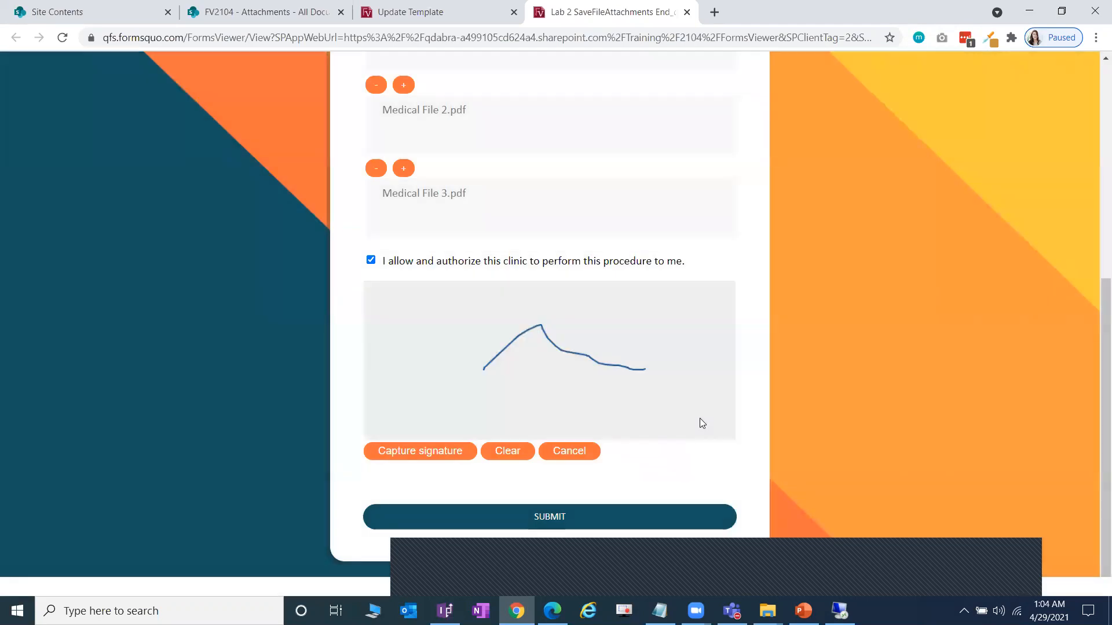
click(244, 7)
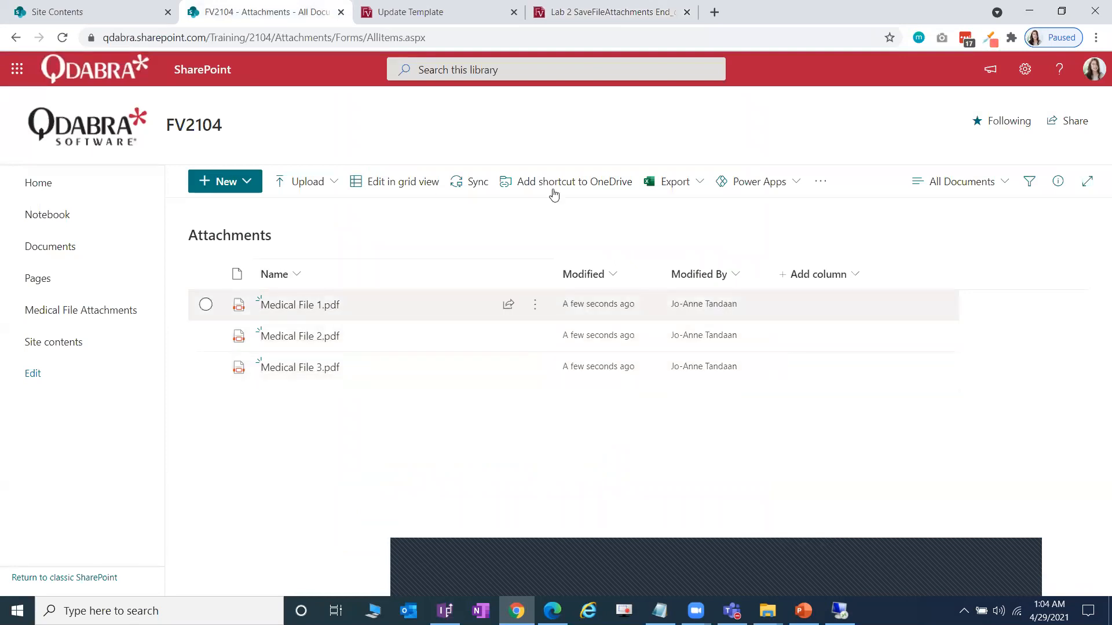
- Go back to the Lab 2 SaveFileAttachments form tab to see its SaveToSharePoint log entries
click(588, 12)
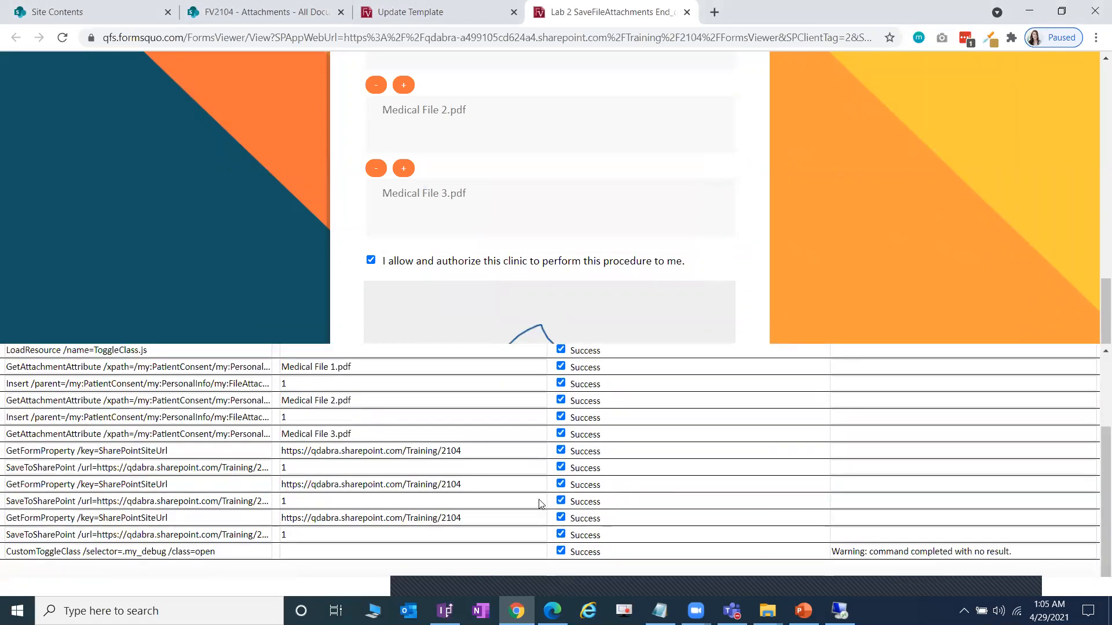
- Hide the debug log and scroll through the form's three attached medical files
scroll(348, 499, up, 1)
scroll(369, 495, down, 1)
click(556, 582)
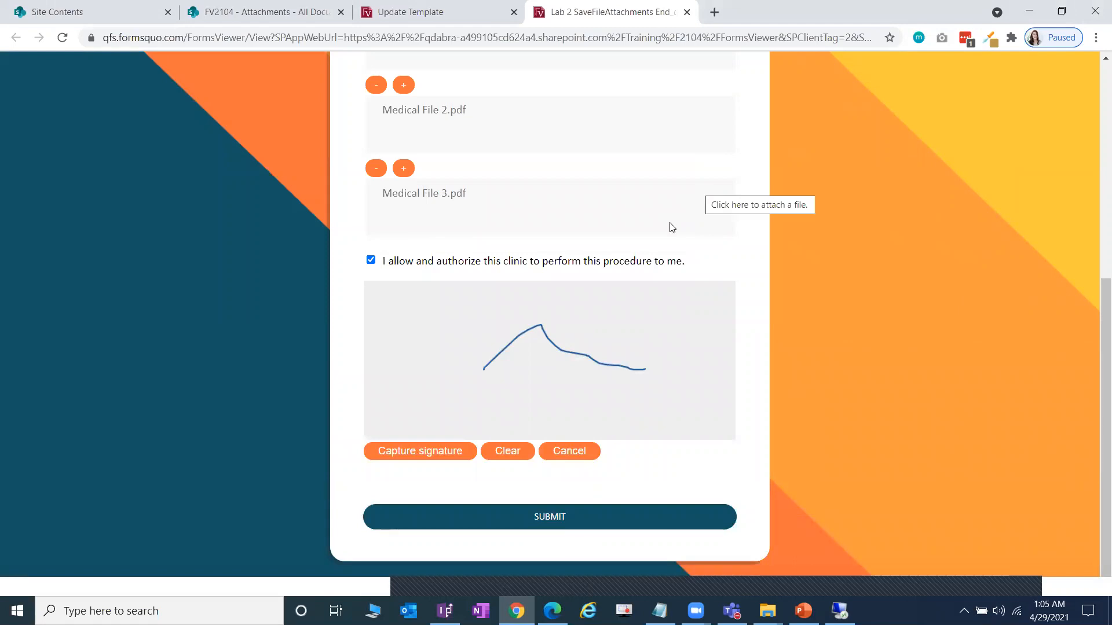
scroll(668, 226, up, 4)
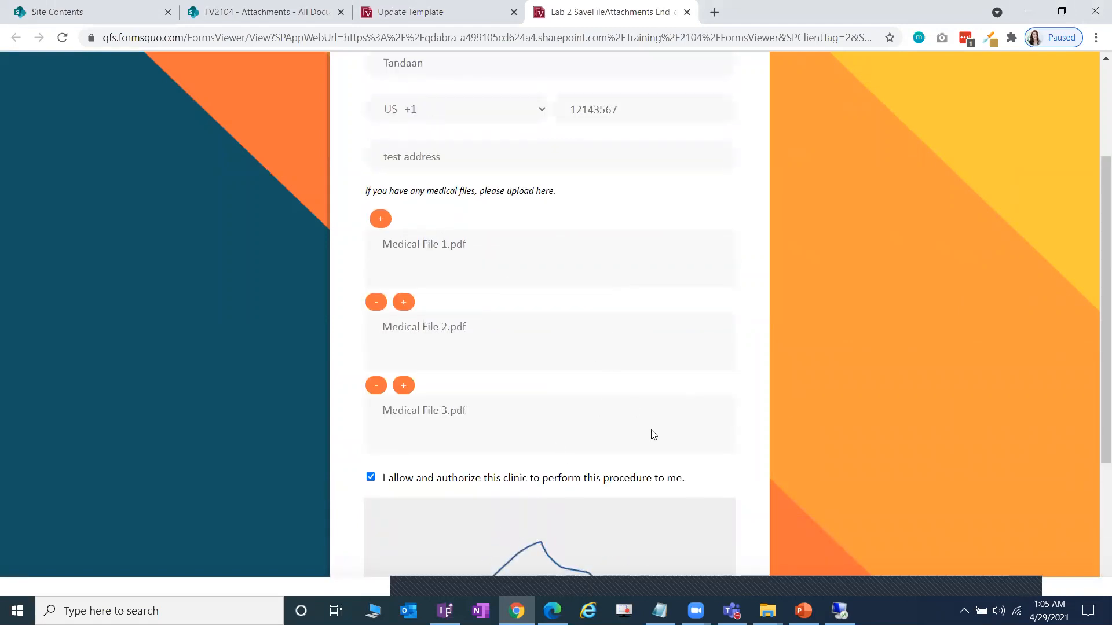
scroll(553, 498, down, 3)
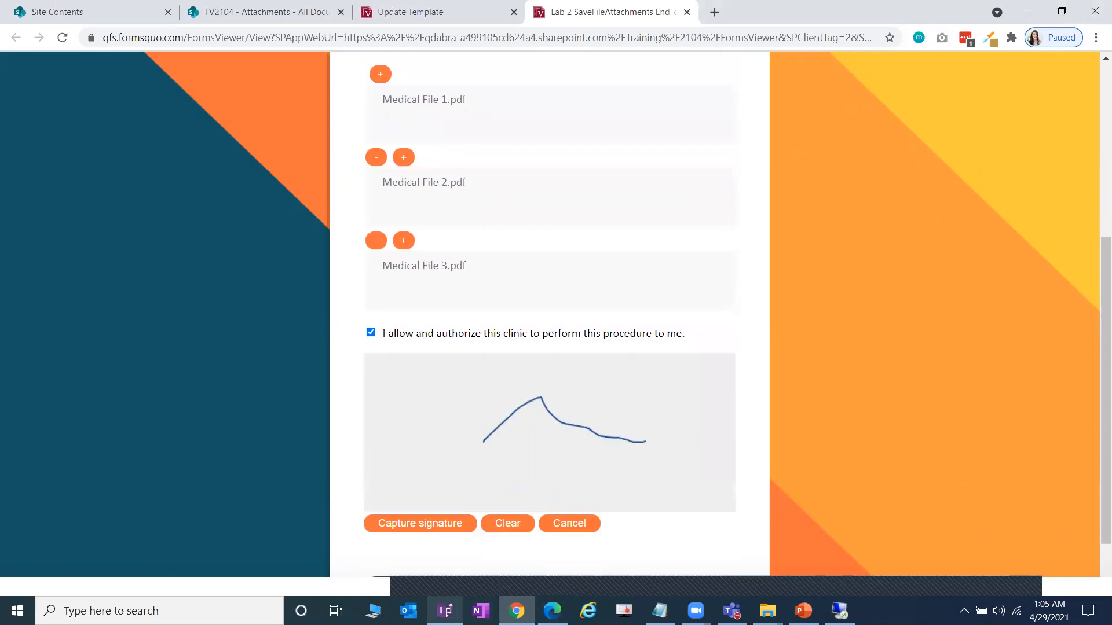
key(alt+Tab)
- Add a new Enable Multidrop for attachments action rule to QdabraRules finishedLoading
click(606, 192)
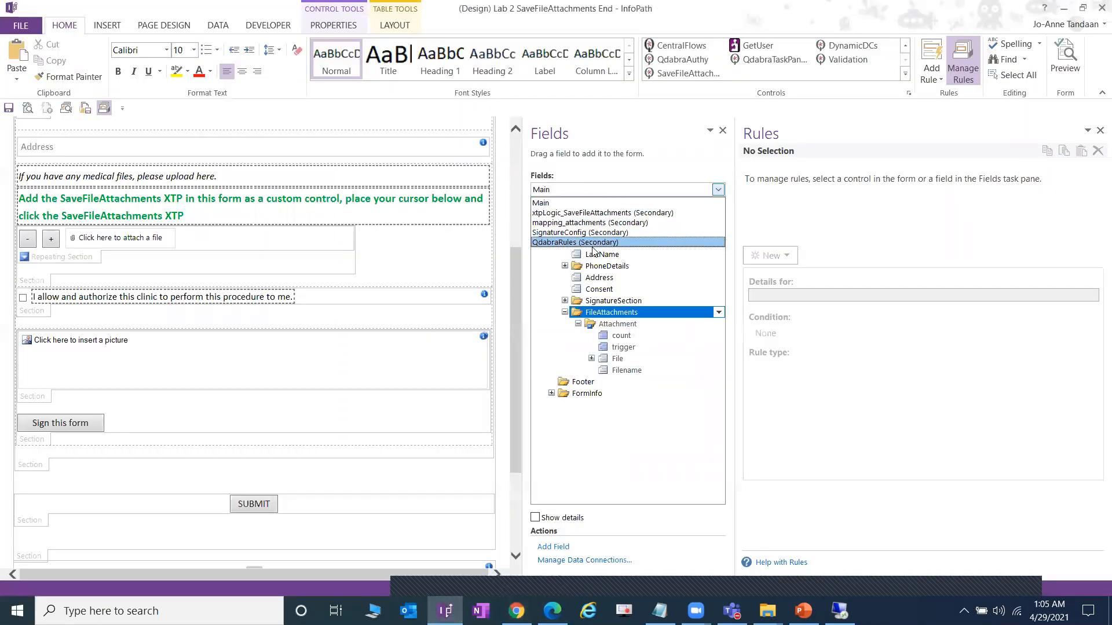
click(593, 242)
click(613, 231)
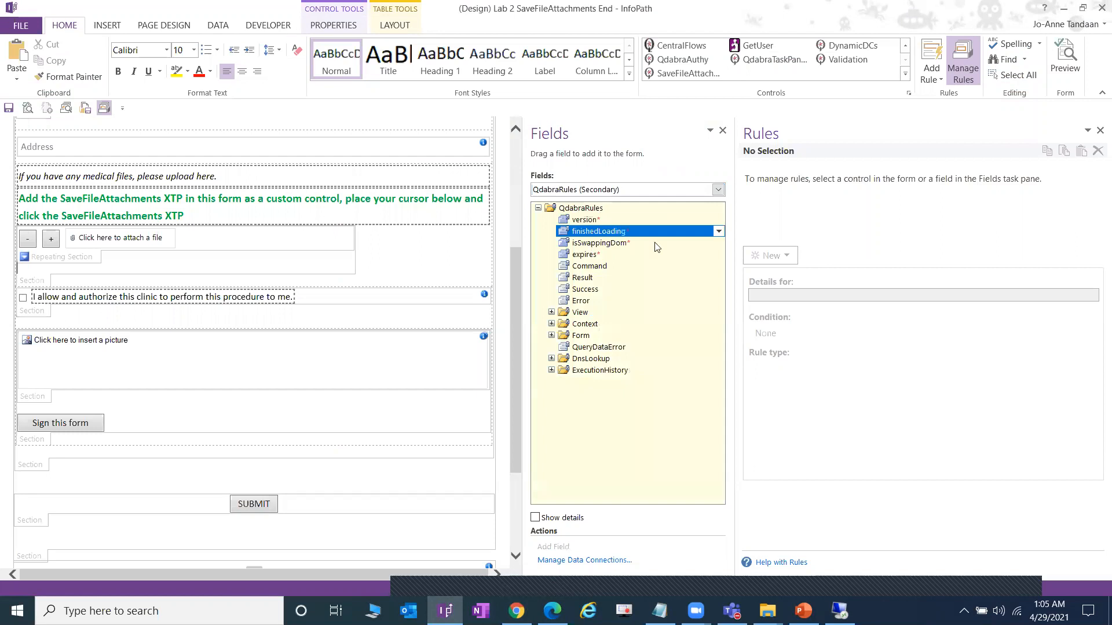
click(811, 197)
click(775, 255)
click(778, 305)
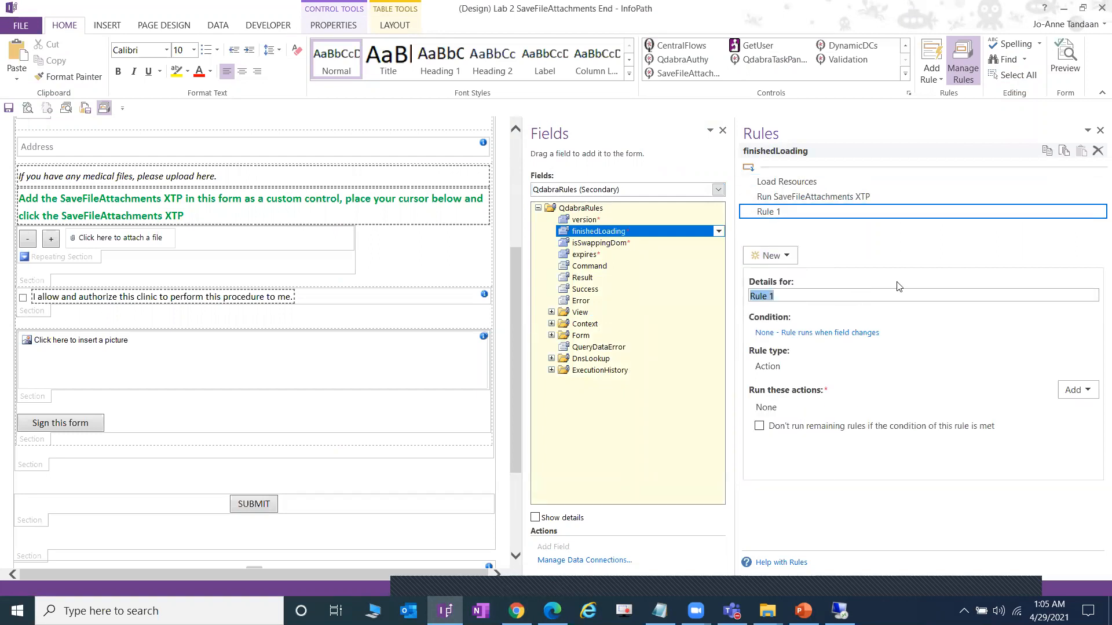
text(Enable)
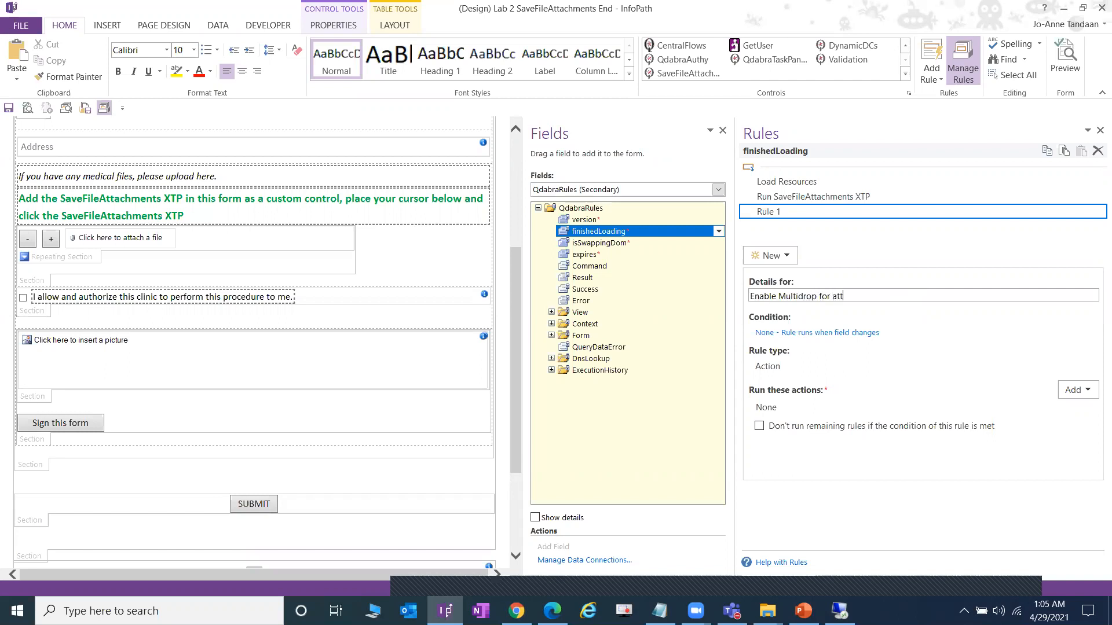
key(Tab)
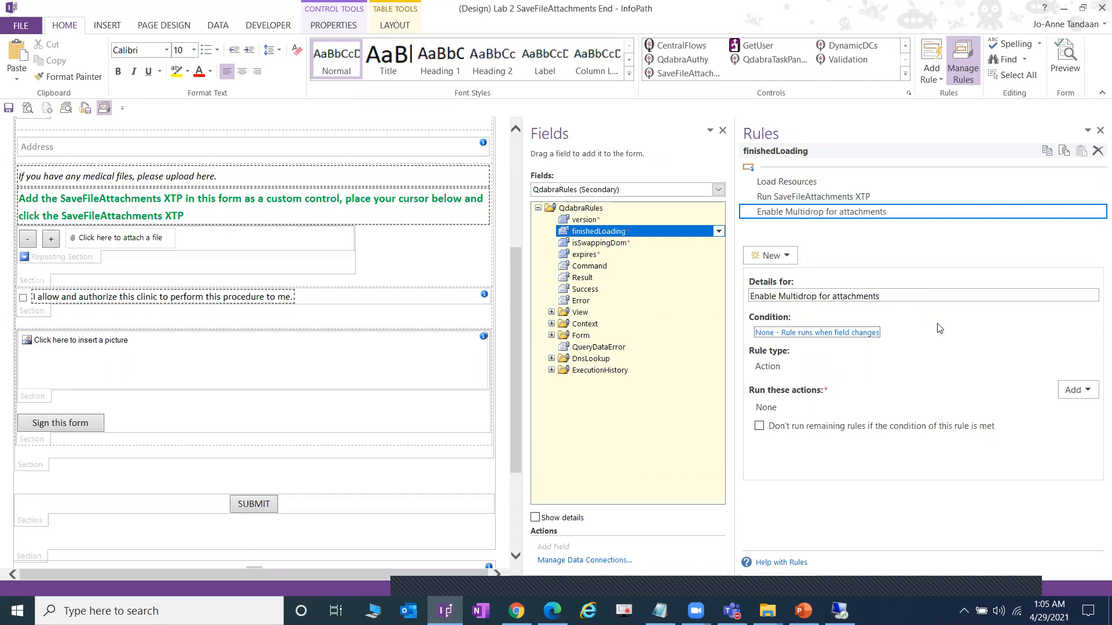
- Add an action setting QdabraRules Command to the copied RegisterMultiDrop command
click(1074, 390)
click(1067, 409)
click(708, 283)
click(590, 209)
click(545, 273)
double_click(540, 268)
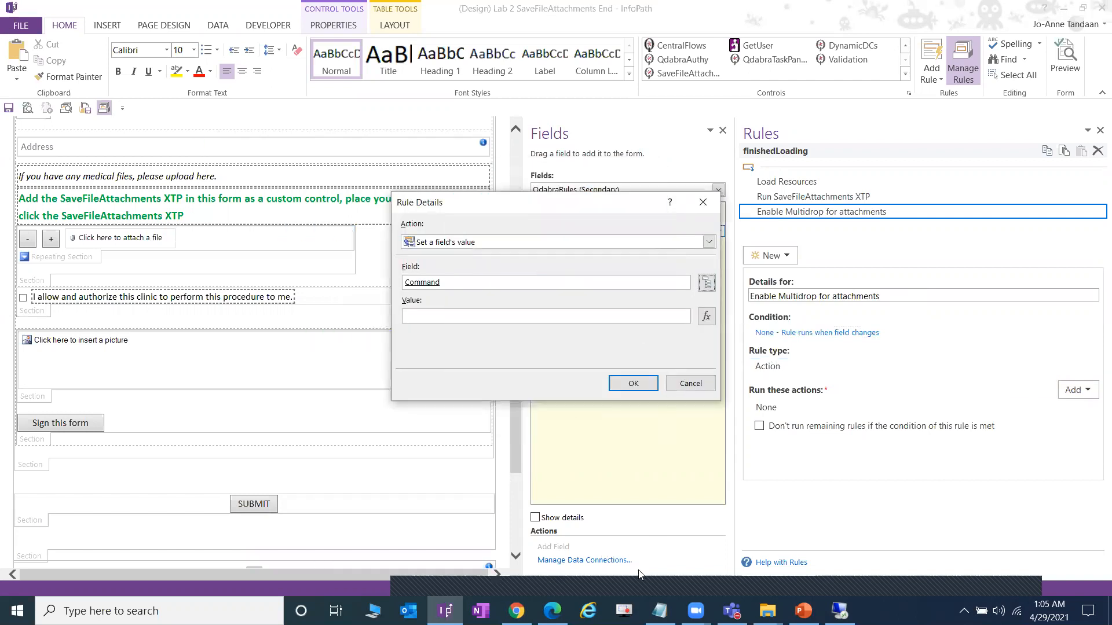
click(660, 611)
drag(278, 298, 114, 281)
key(ctrl+c)
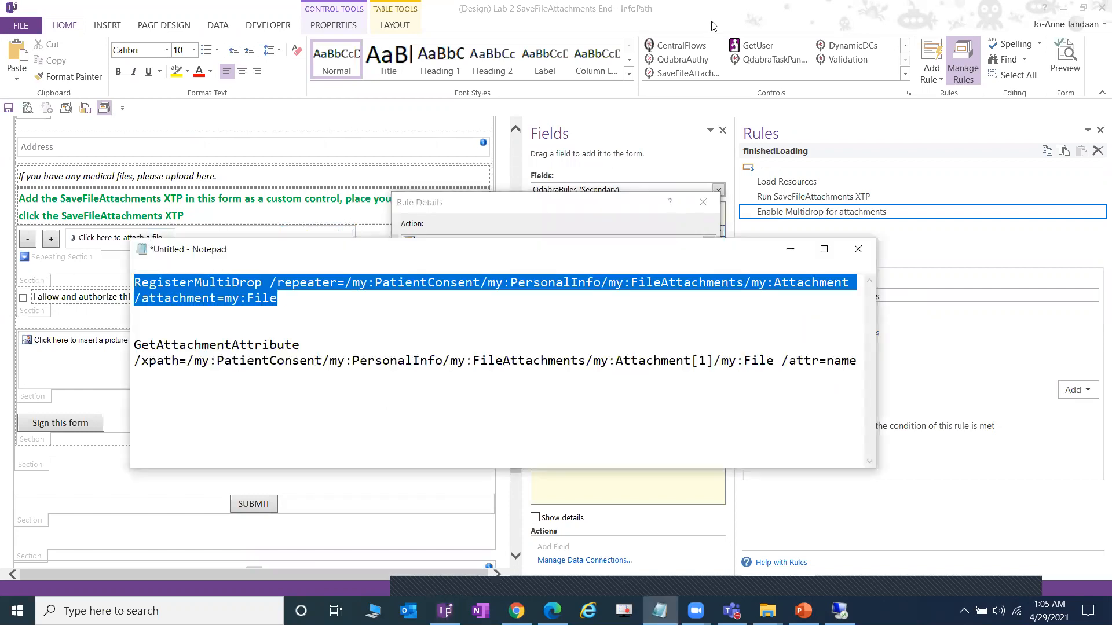
key(alt+Tab)
click(538, 315)
key(ctrl+v)
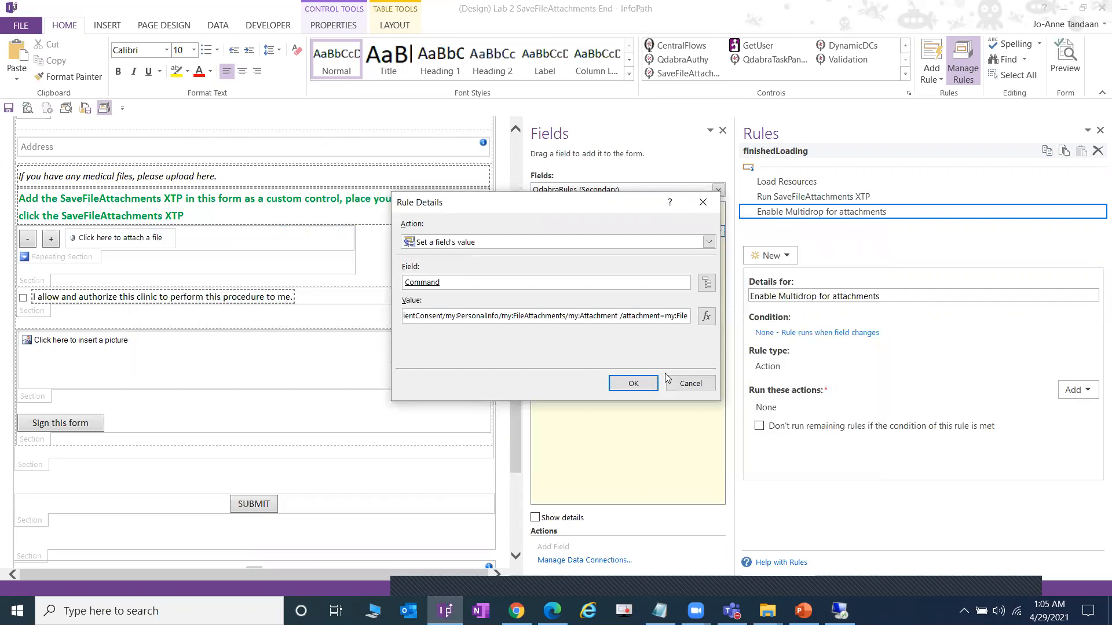
click(642, 385)
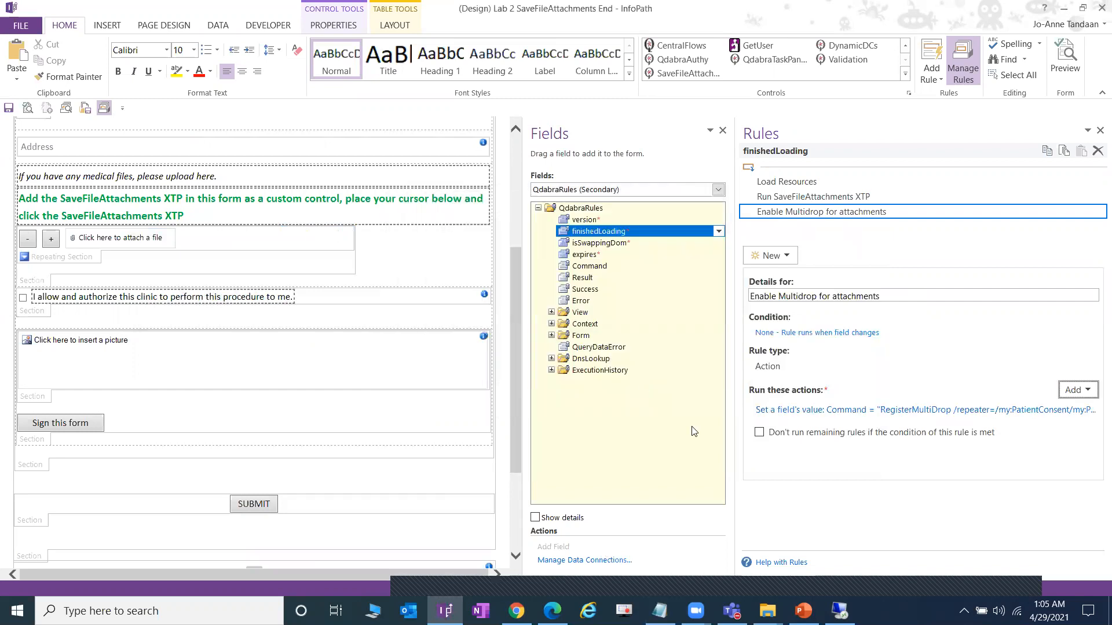
- Recheck the pasted RegisterMultiDrop command's FileAttachments path and accept the action unchanged
click(981, 409)
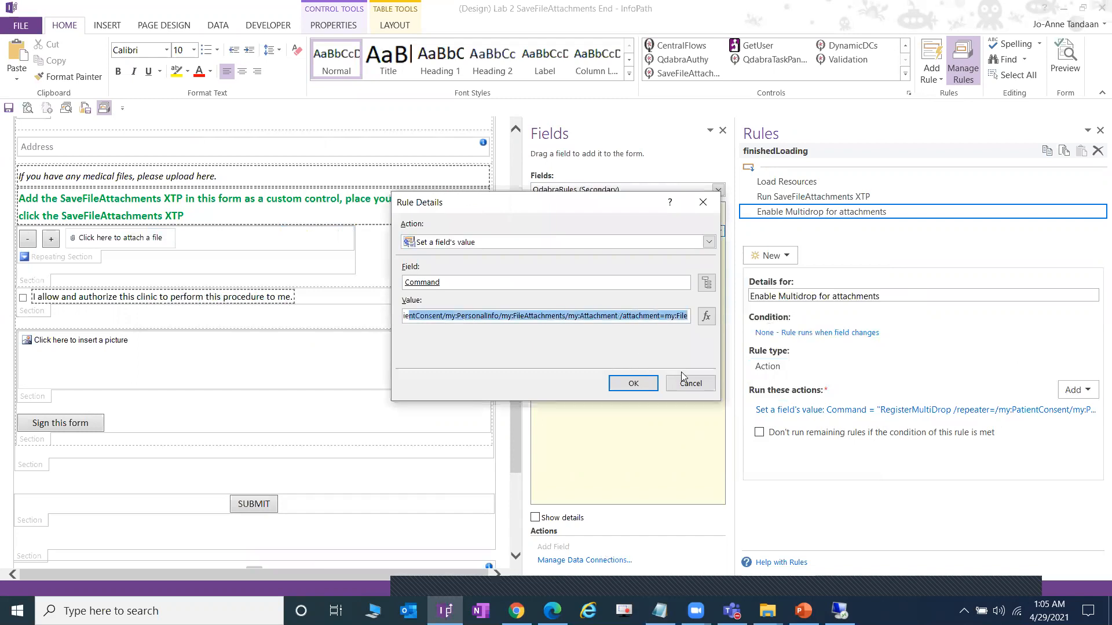
click(613, 316)
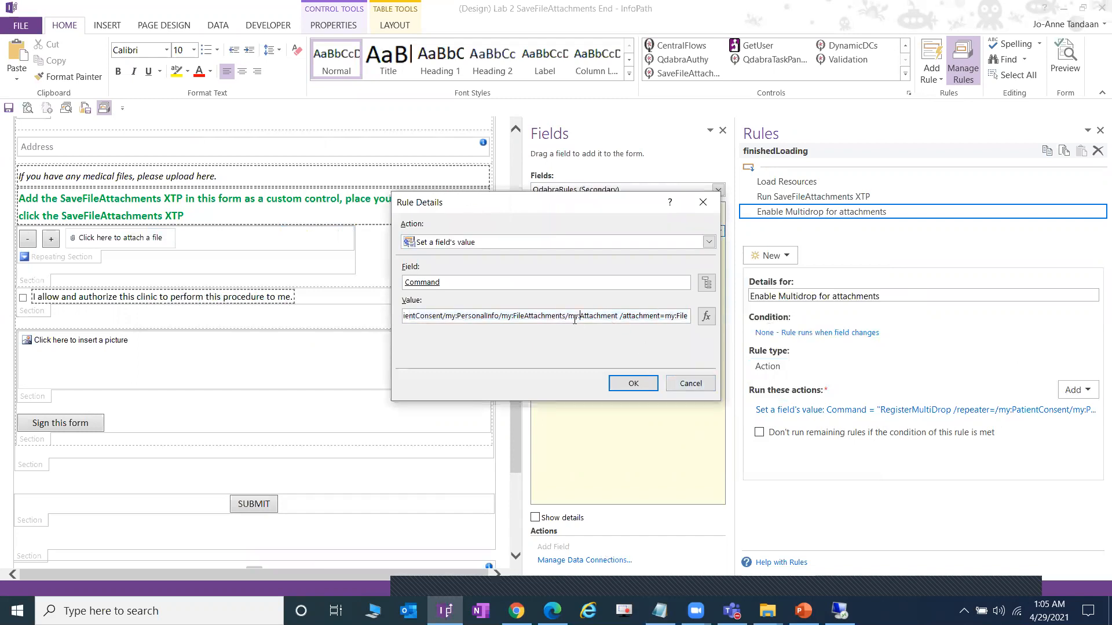
drag(552, 316, 400, 319)
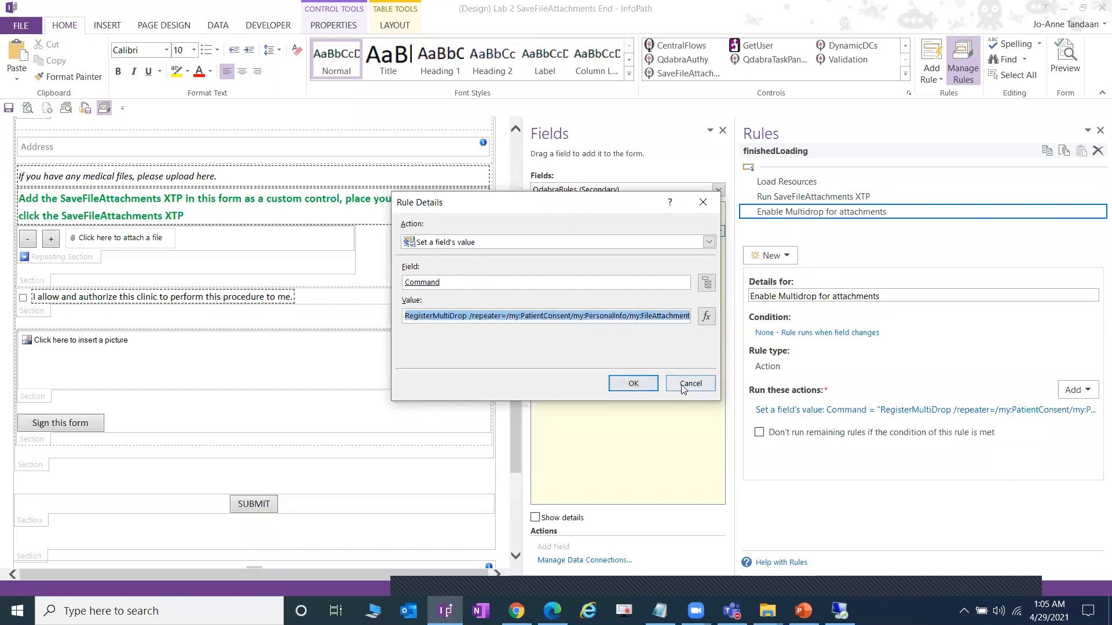
click(634, 384)
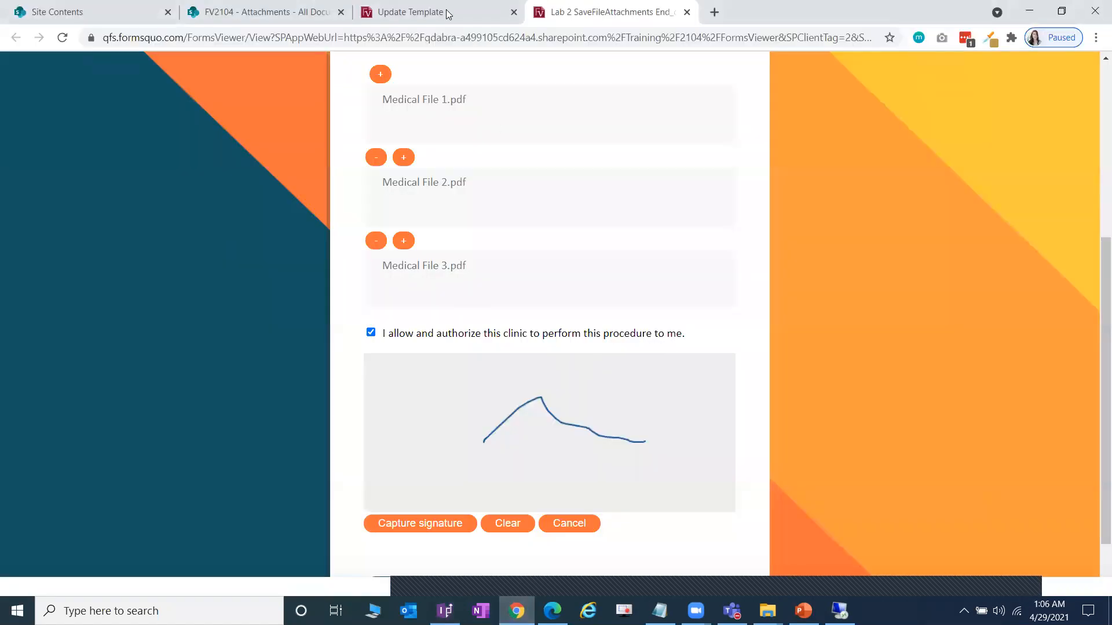
click(447, 13)
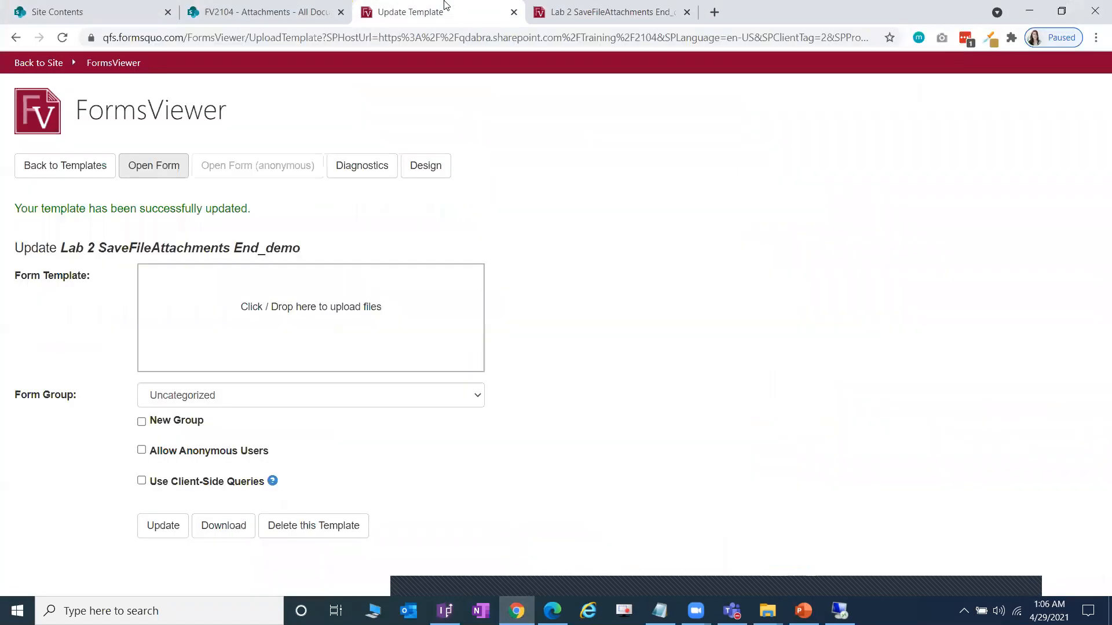
- In the Forms Designer's Command Builder, choose the RegisterMultiDrop command
click(443, 169)
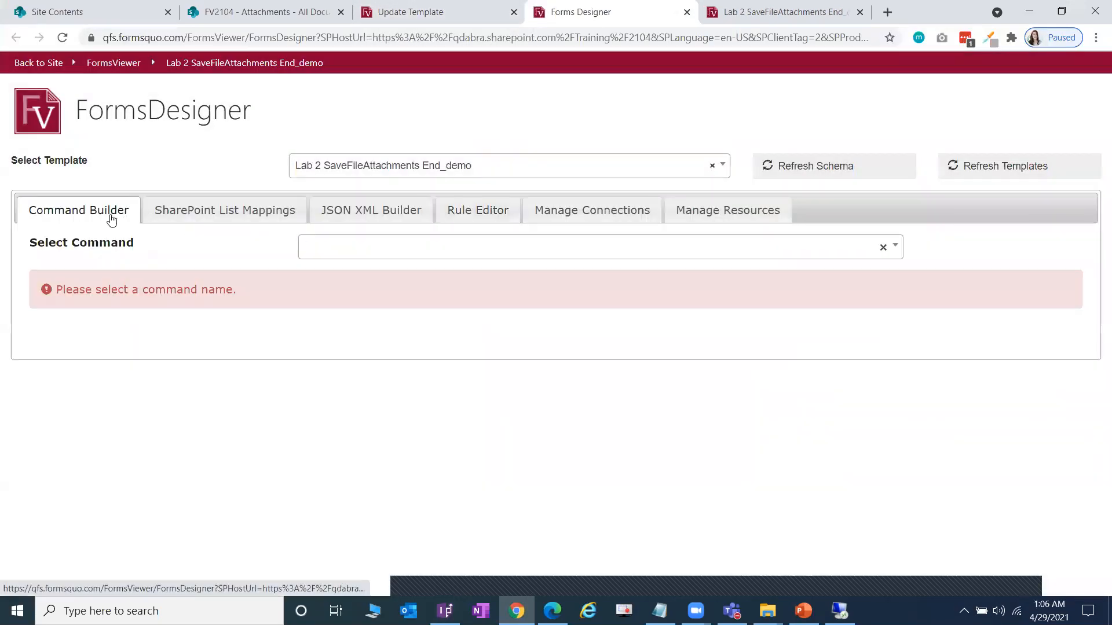
click(415, 253)
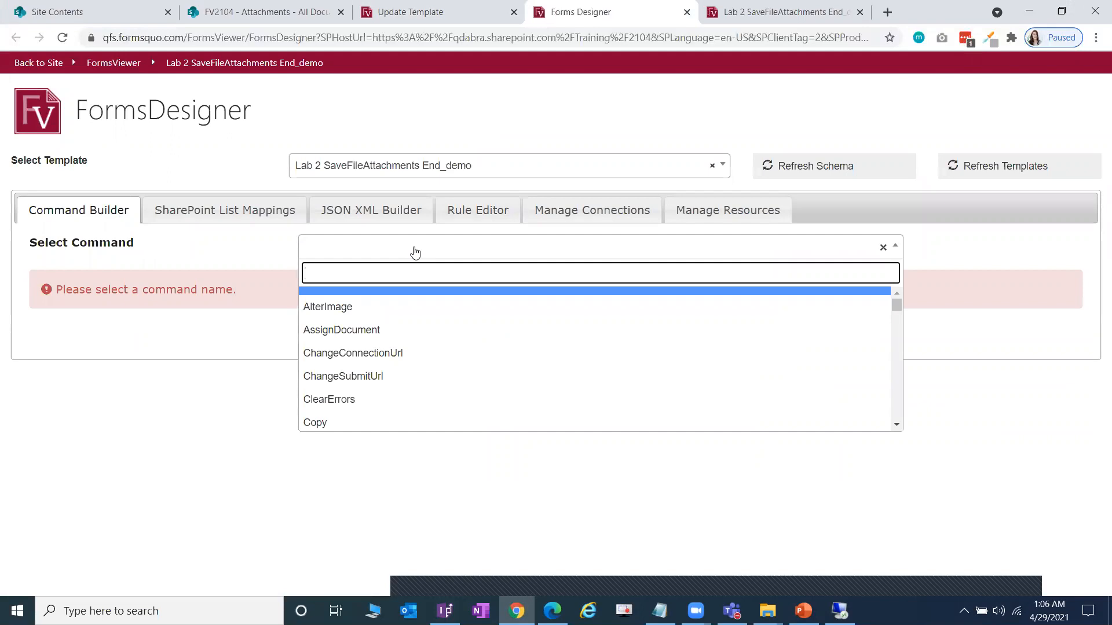
text(Regi)
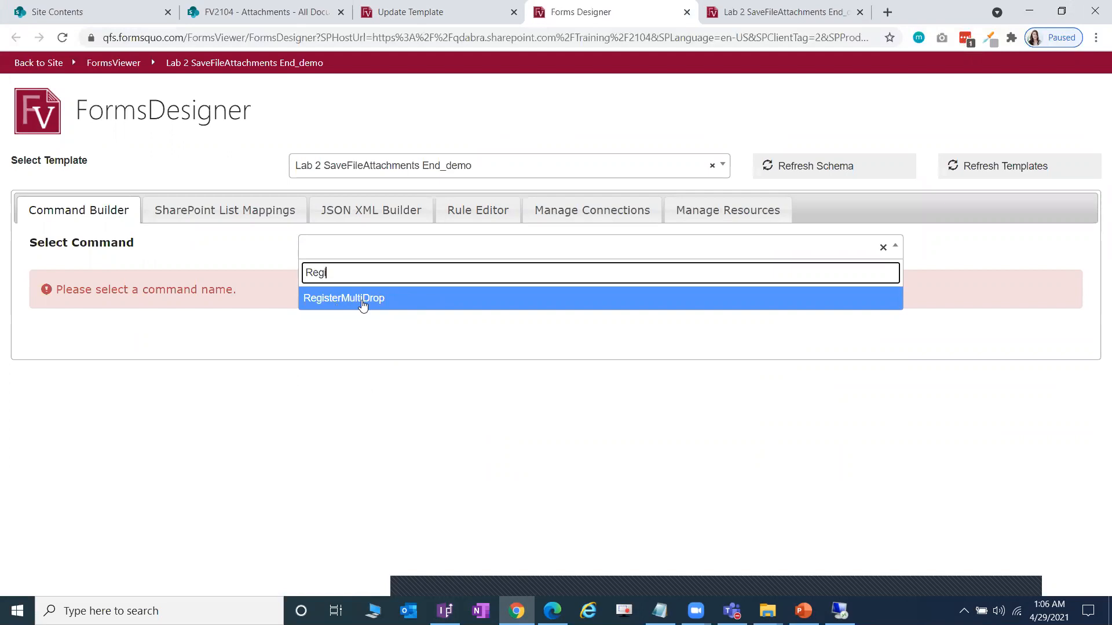
click(428, 301)
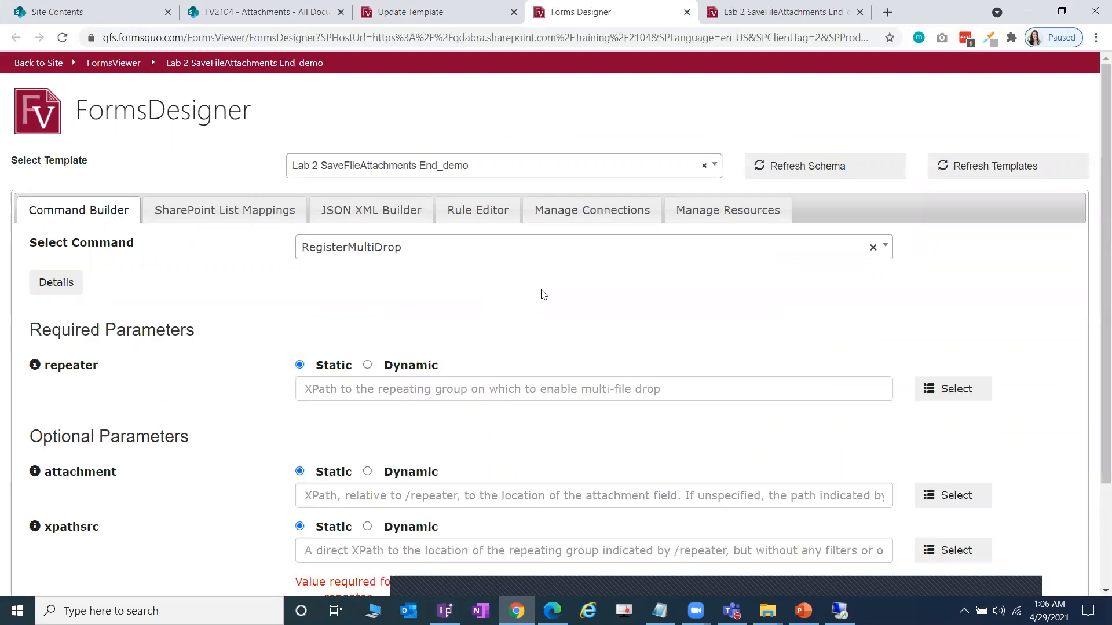
scroll(490, 298, down, 1)
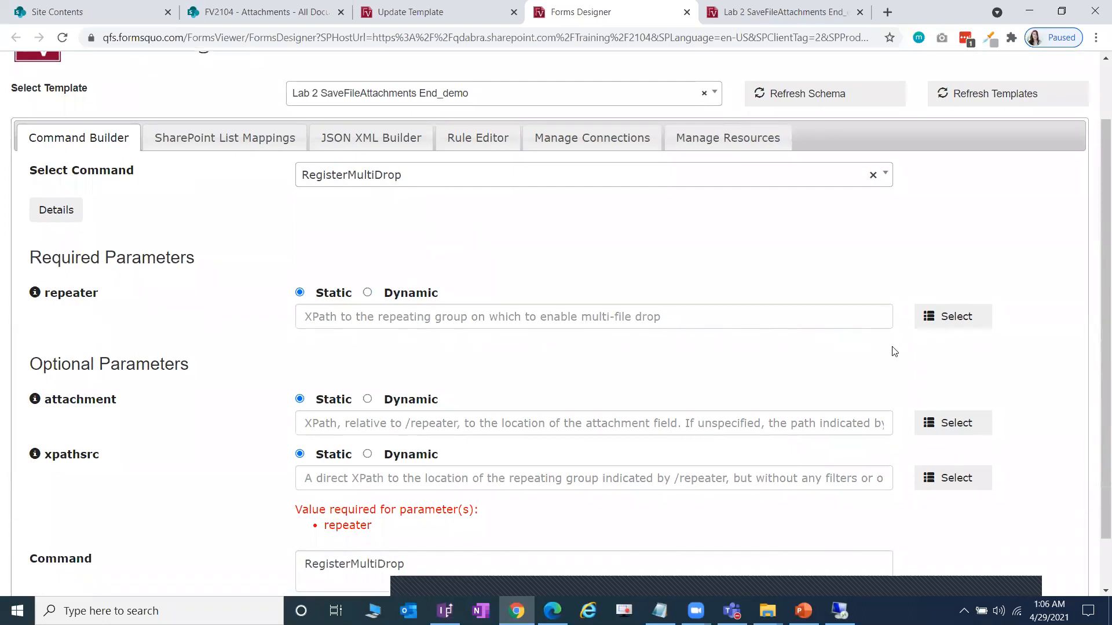
scroll(502, 219, up, 1)
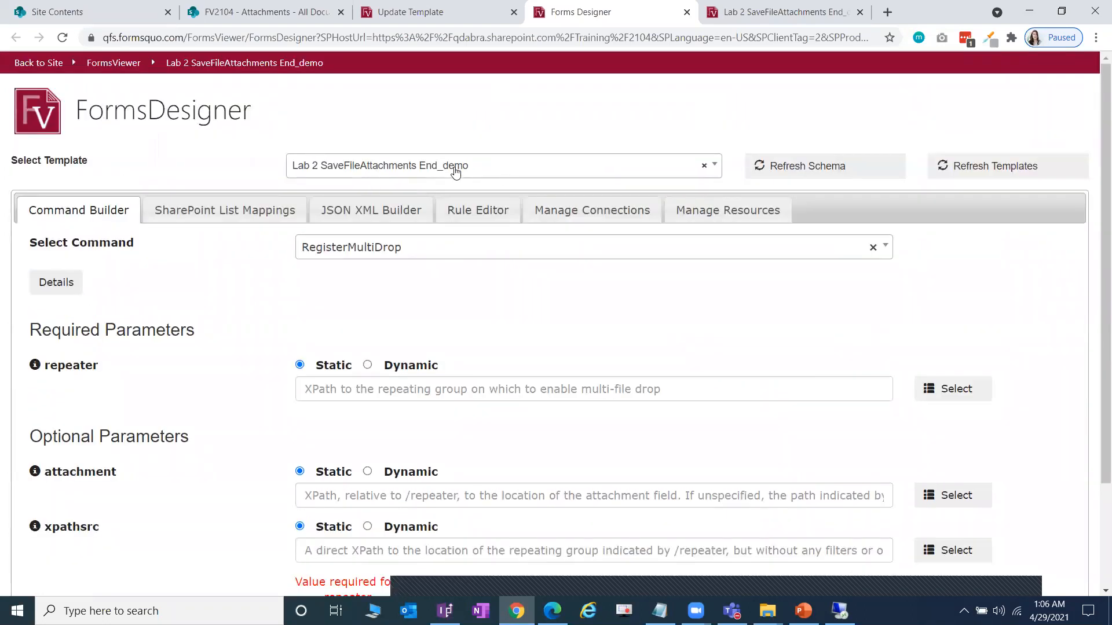
scroll(632, 304, down, 1)
- Set the repeater to /my:PatientConsent/my:PersonalInfo/my:FileAttachments/my:Attachment
click(952, 316)
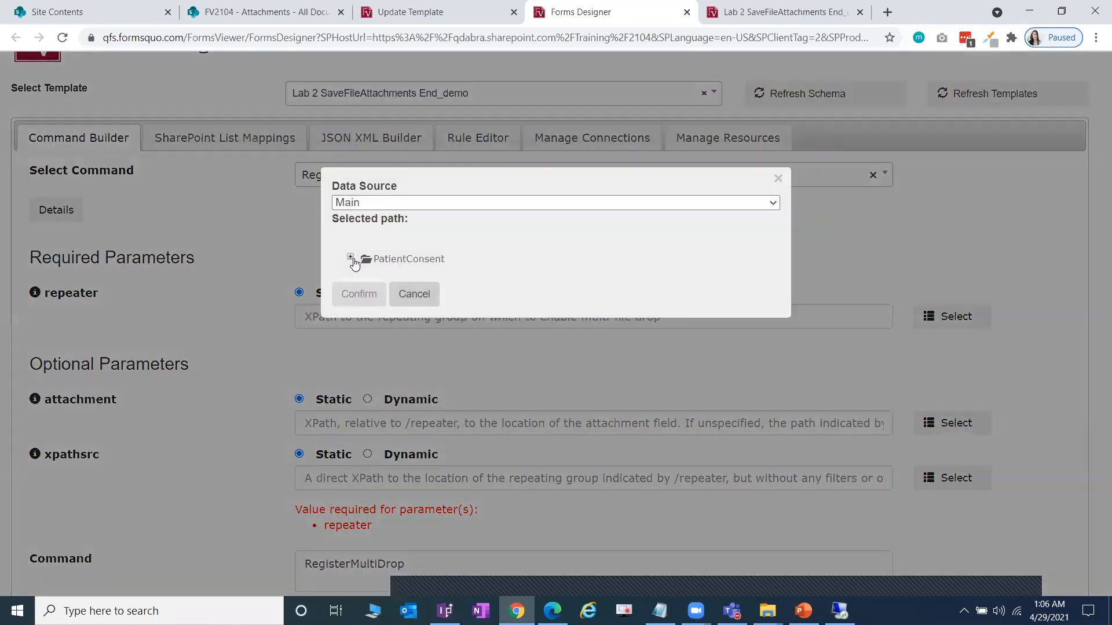
click(350, 258)
click(365, 287)
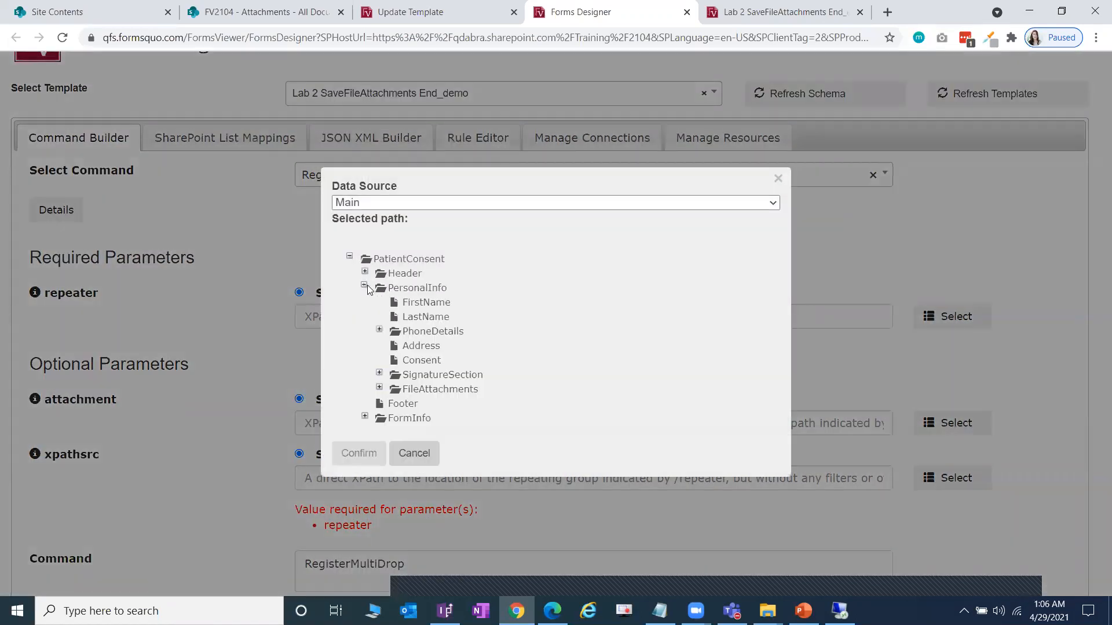
click(380, 389)
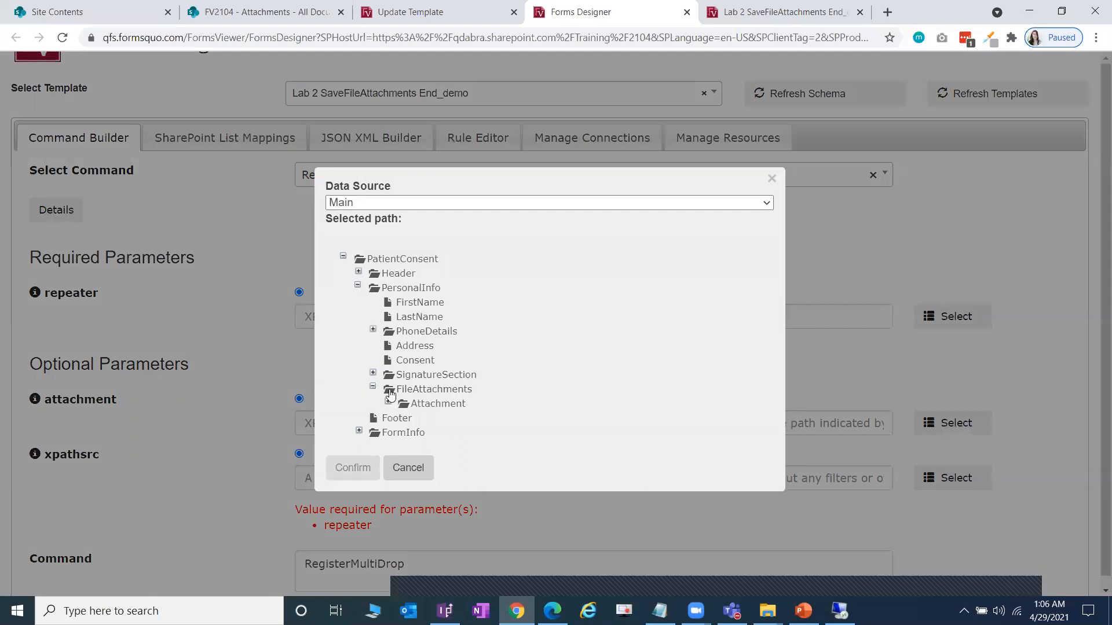
click(454, 403)
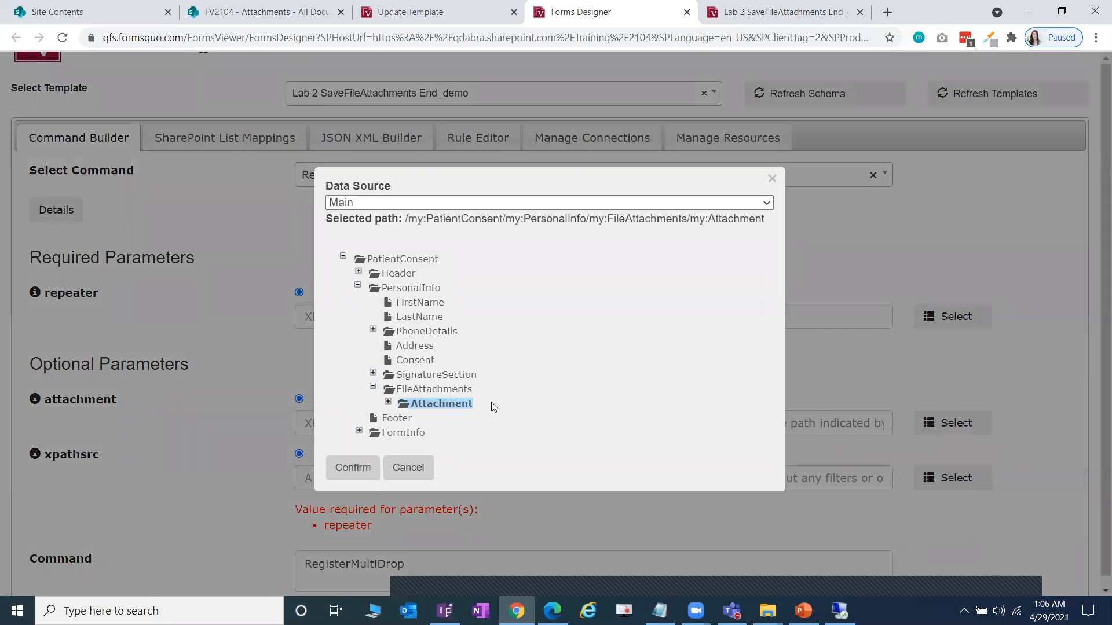
click(364, 469)
scroll(67, 259, down, 1)
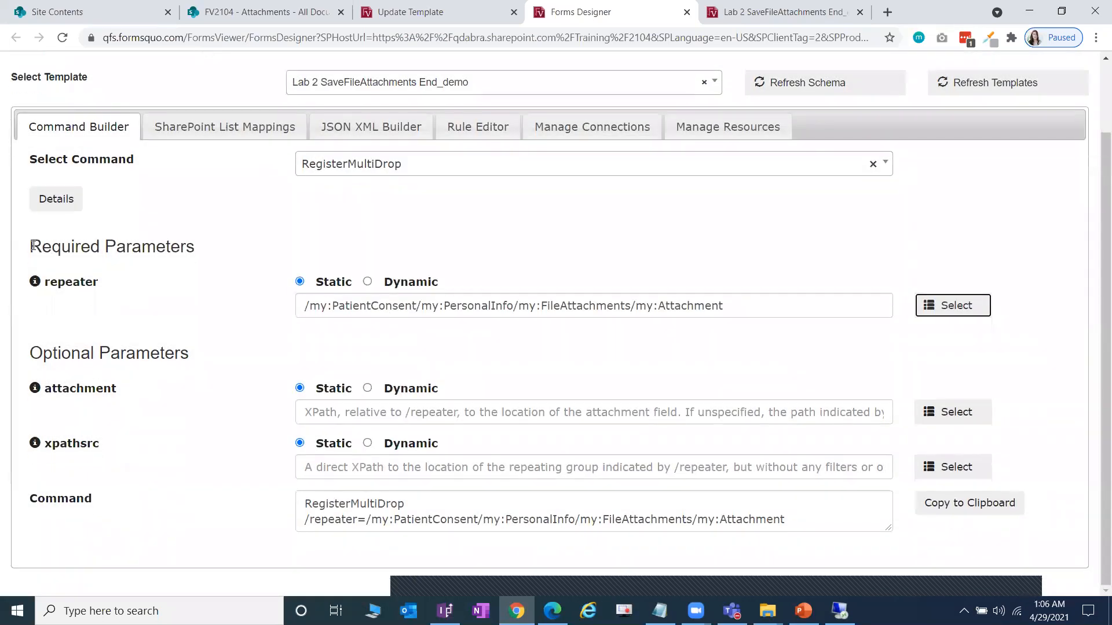
- Set the RegisterMultiDrop attachment parameter to my:File
drag(32, 246, 204, 253)
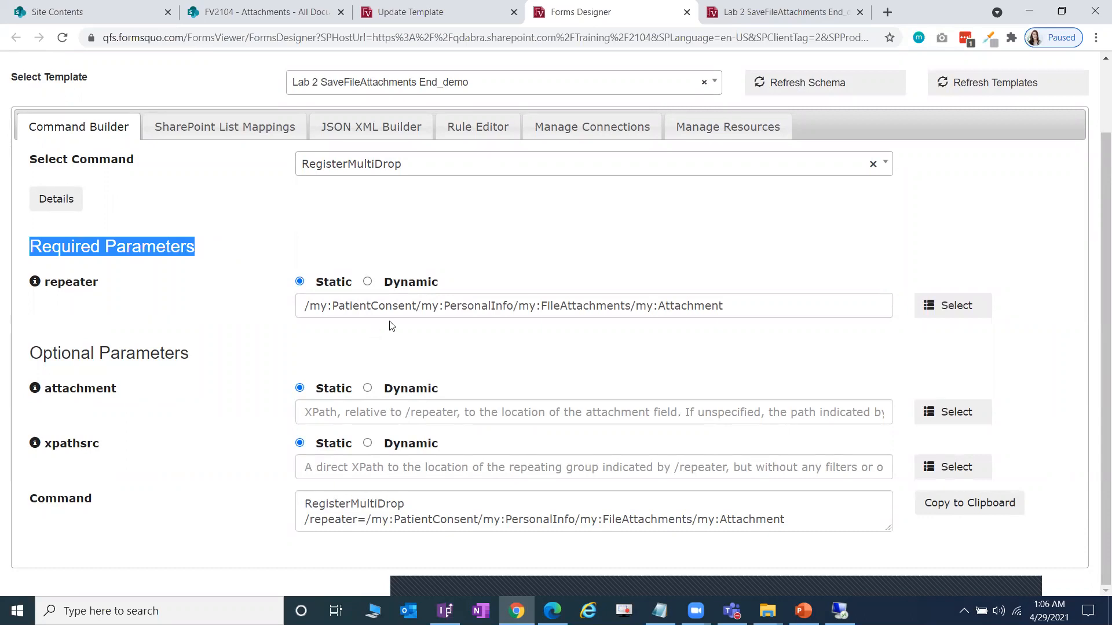
drag(713, 313, 166, 325)
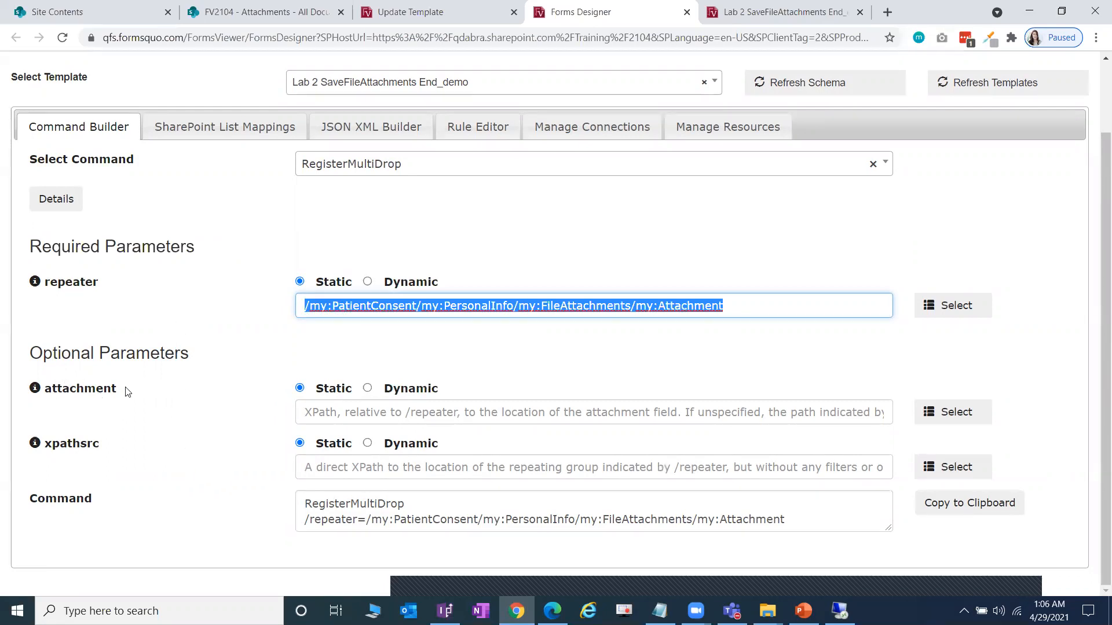
click(969, 418)
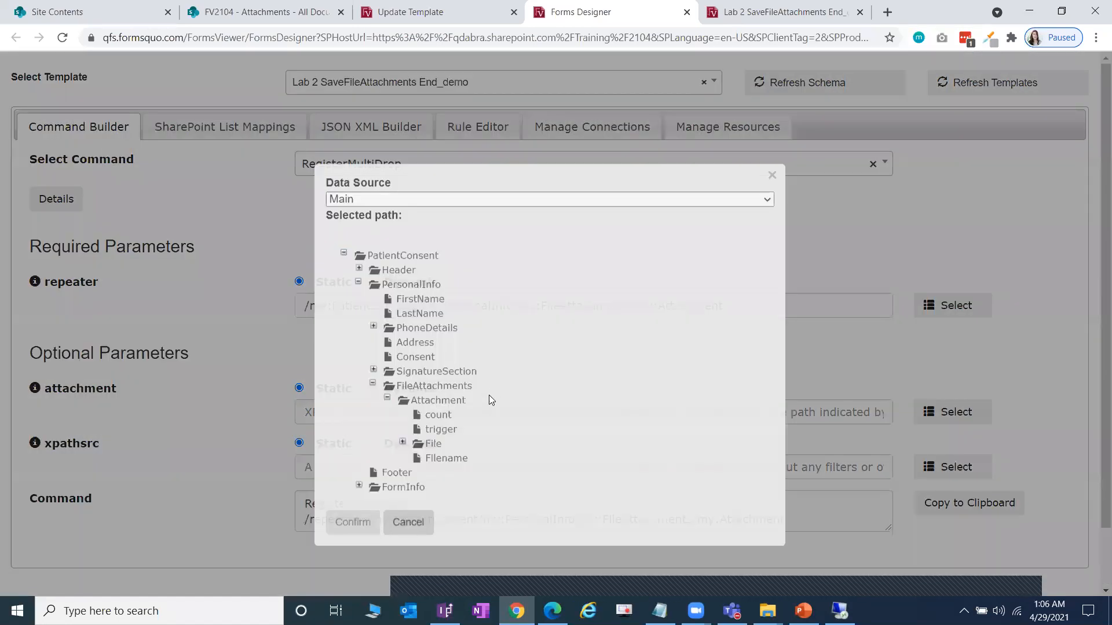
click(429, 380)
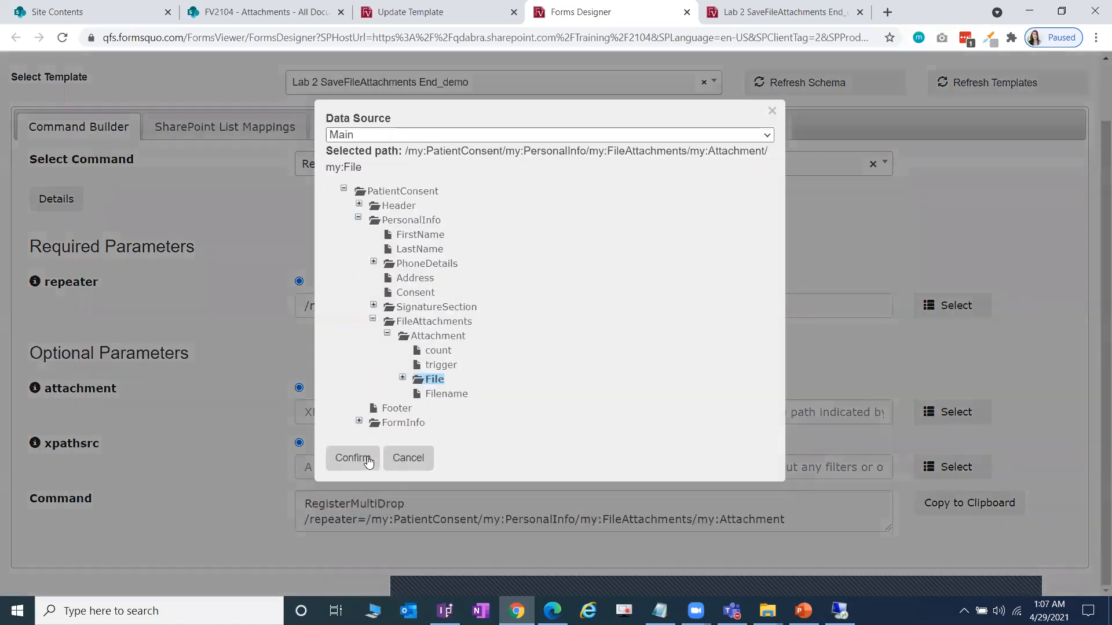
click(352, 457)
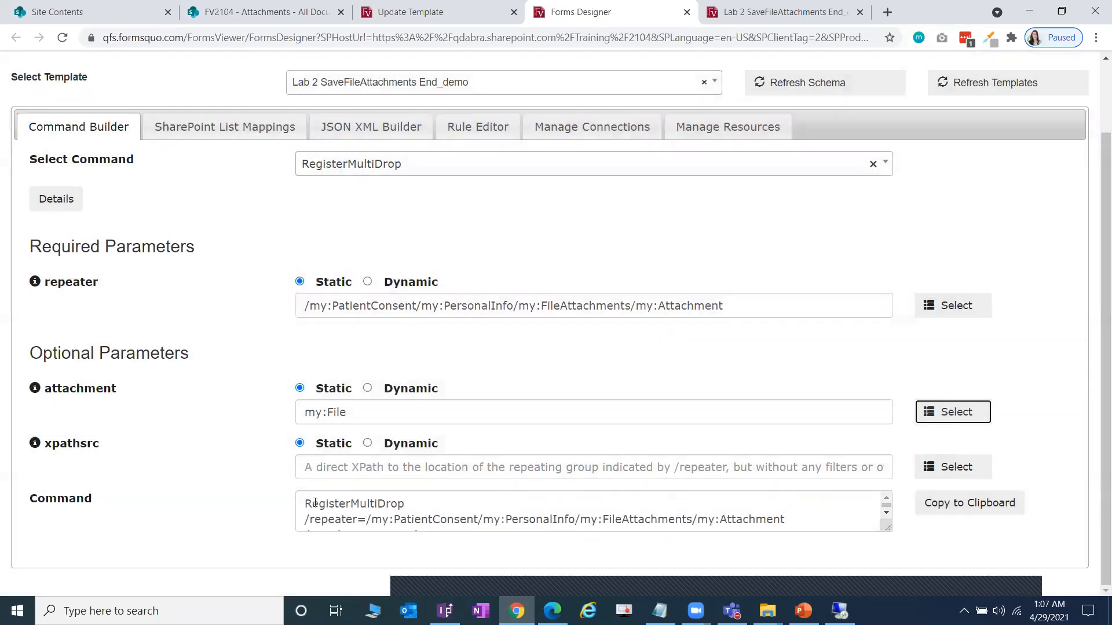
- Select the full generated RegisterMultiDrop command text and copy it to the clipboard
scroll(319, 504, down, 1)
drag(437, 522, 284, 492)
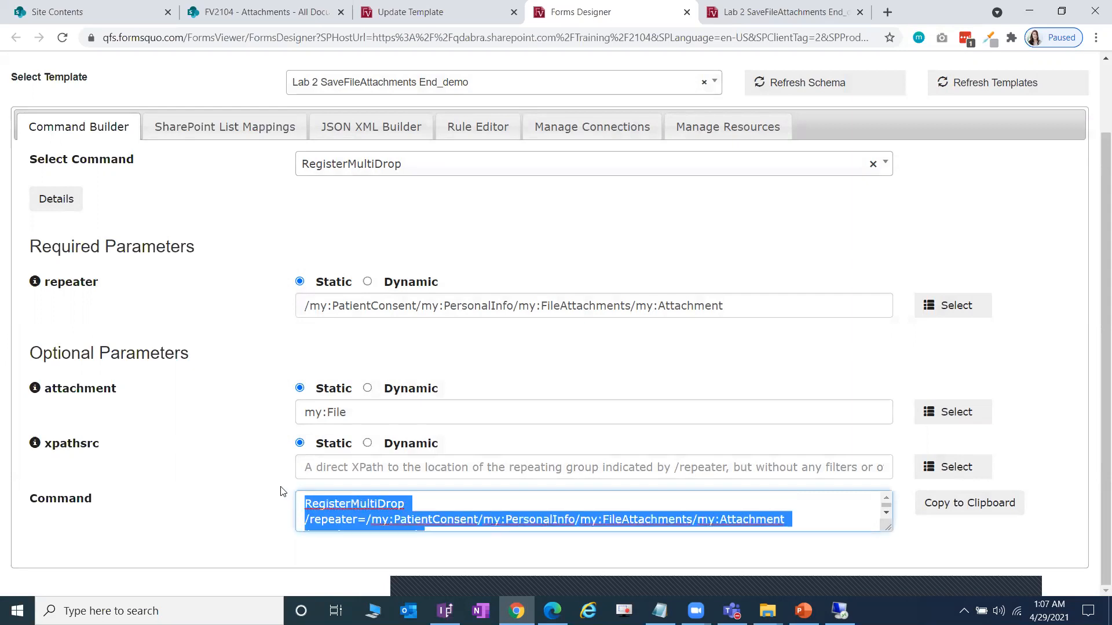
scroll(431, 513, down, 1)
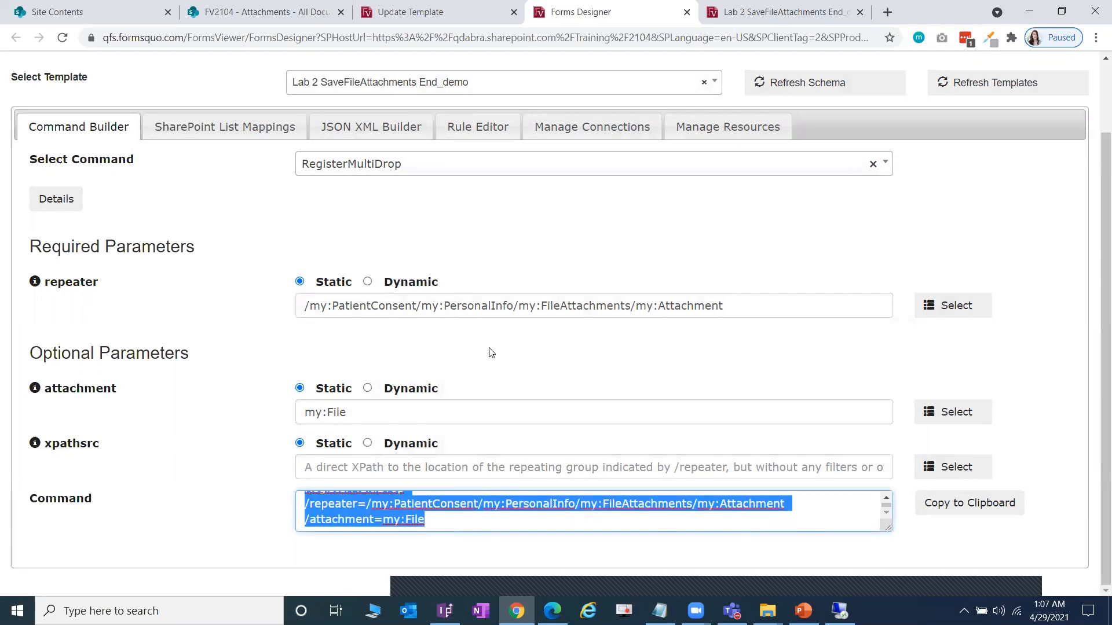
click(941, 520)
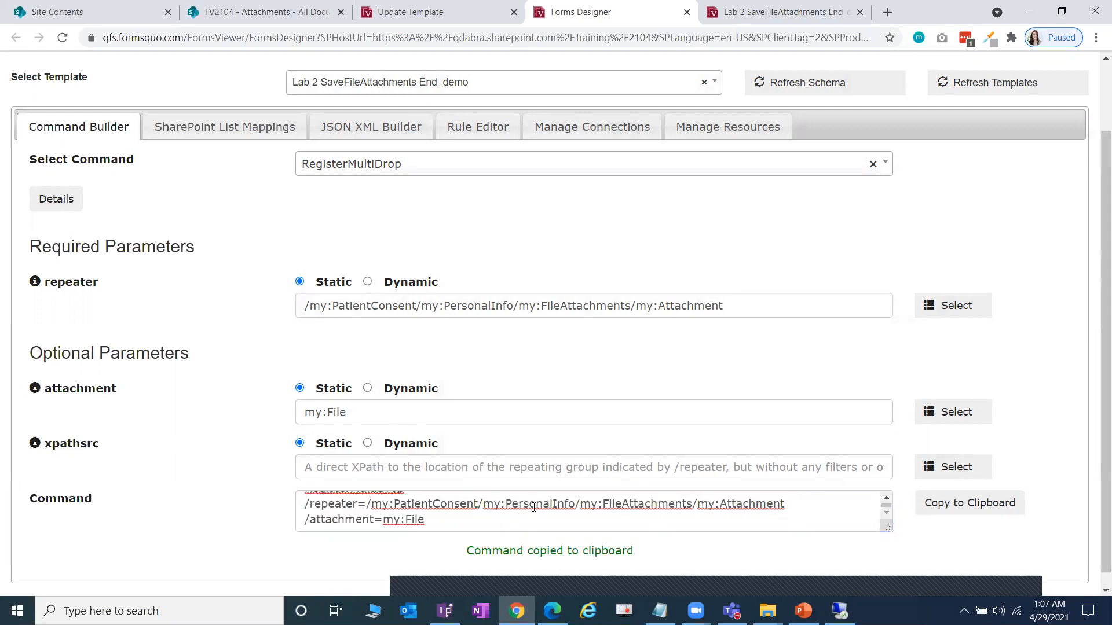
click(445, 611)
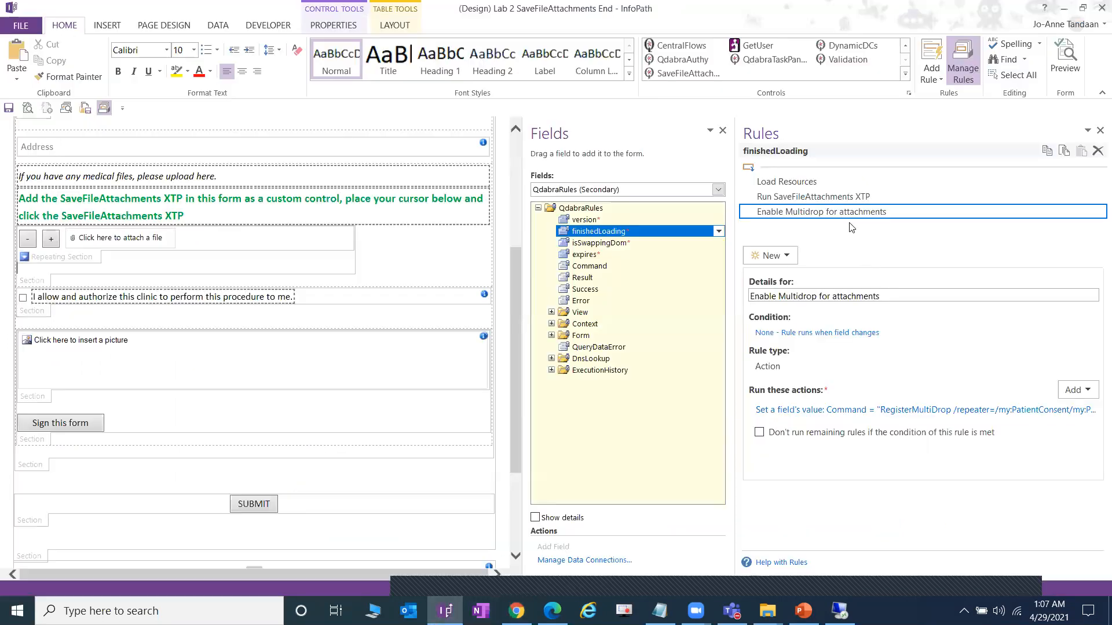
- Set the Enable Multidrop rule's Command value to the copied RegisterMultiDrop command ending /attachment=my:File
click(930, 410)
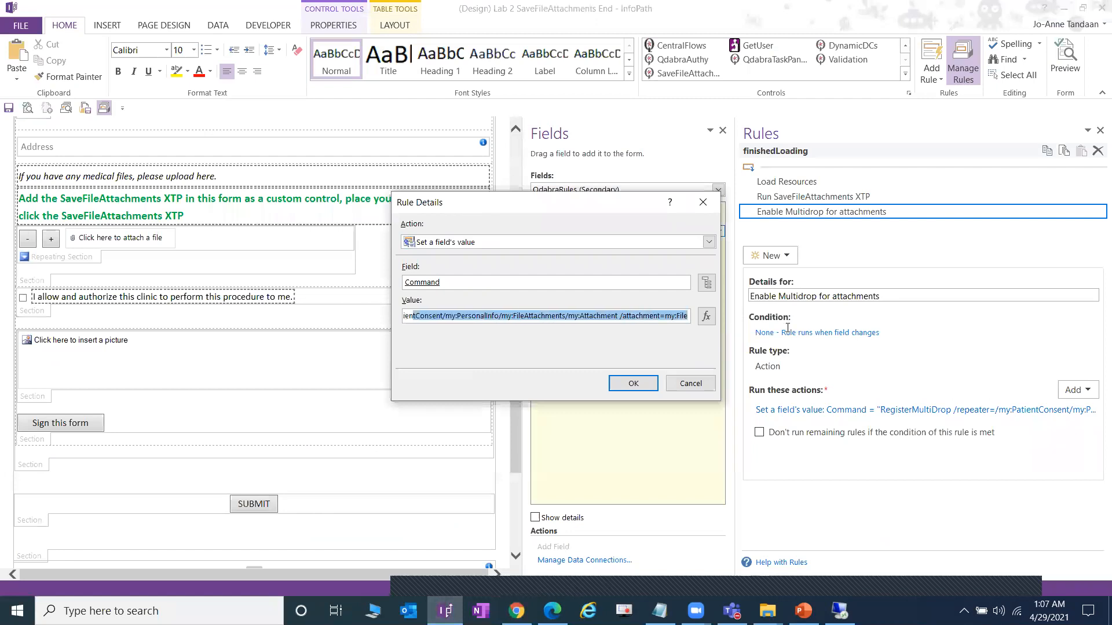
click(702, 383)
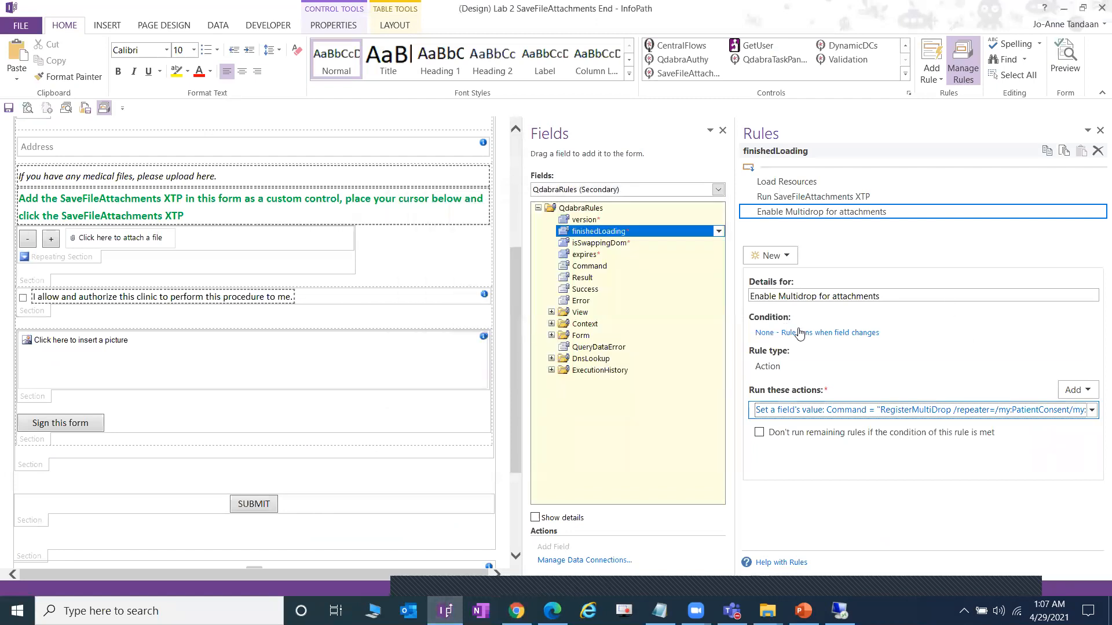
drag(738, 330, 802, 330)
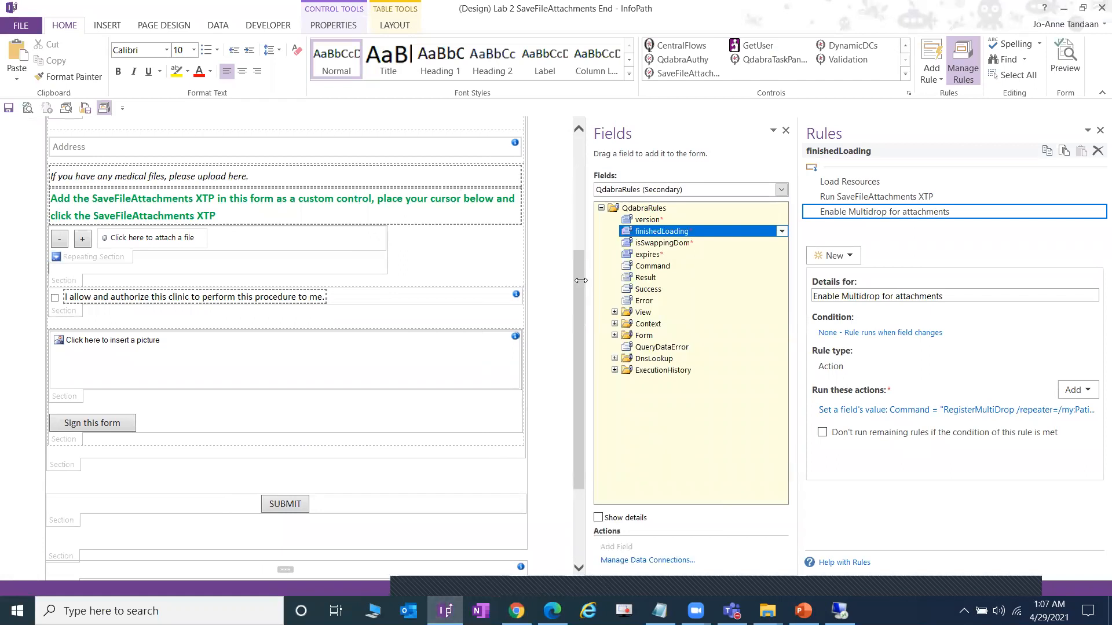
drag(581, 280, 569, 285)
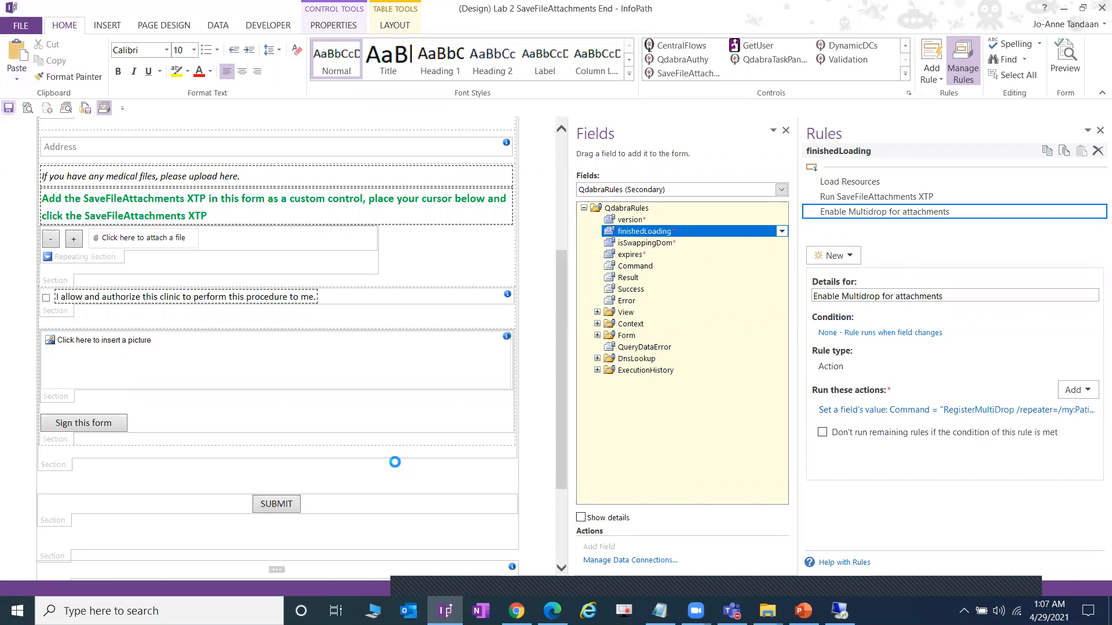
click(516, 611)
click(410, 12)
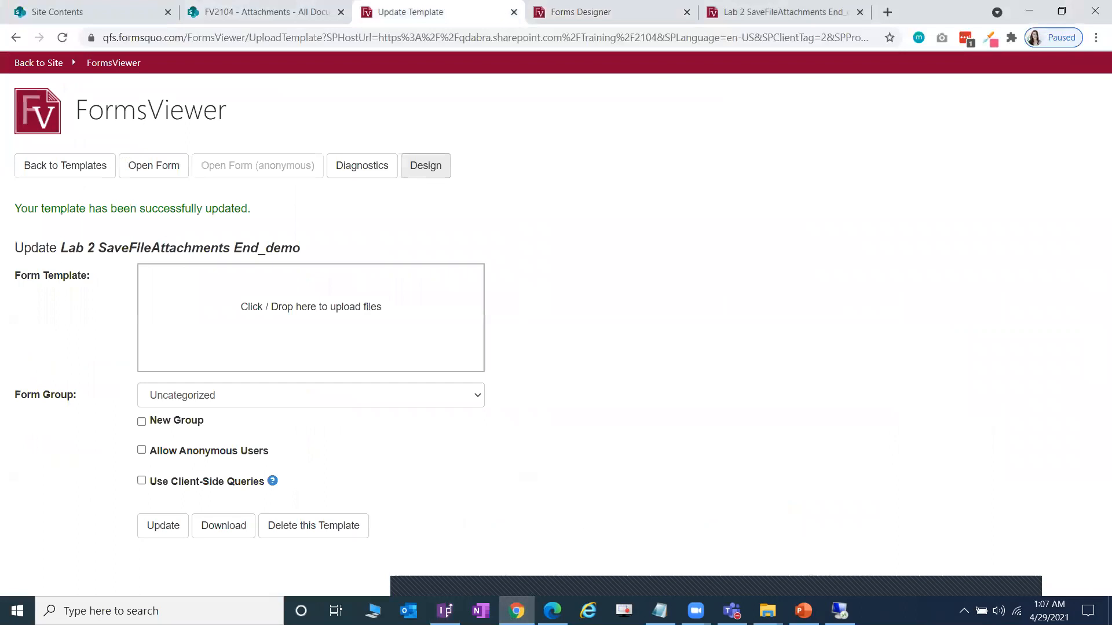
- Update the End_demo template with Lab 2 SaveFileAttachments End.xsn and open a new form
click(767, 611)
click(726, 572)
drag(938, 262, 273, 340)
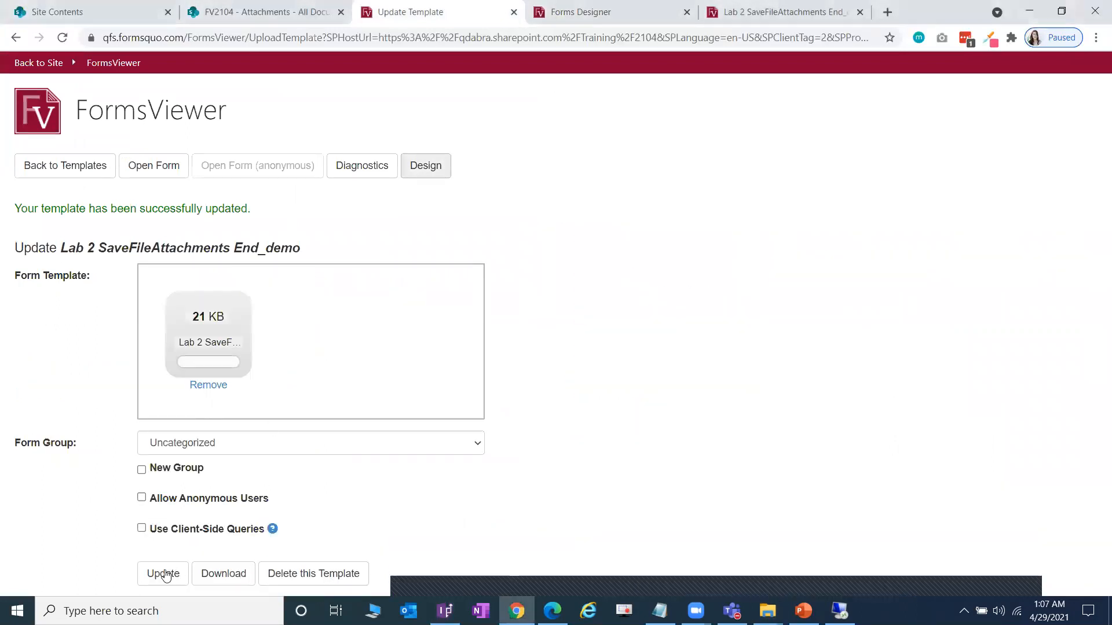
click(164, 574)
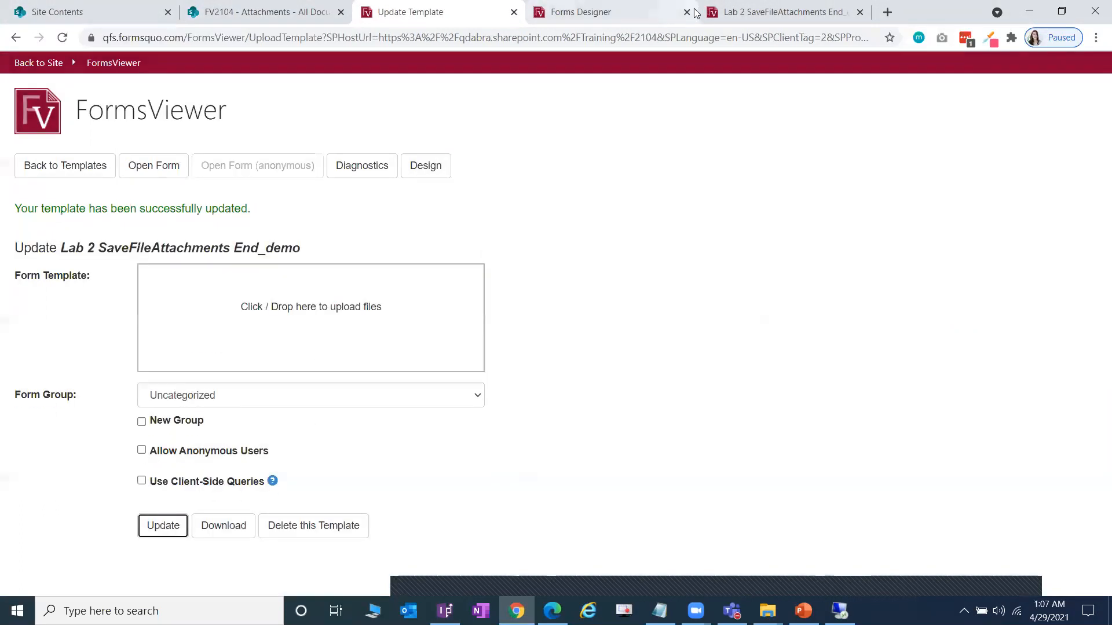
click(687, 12)
click(155, 166)
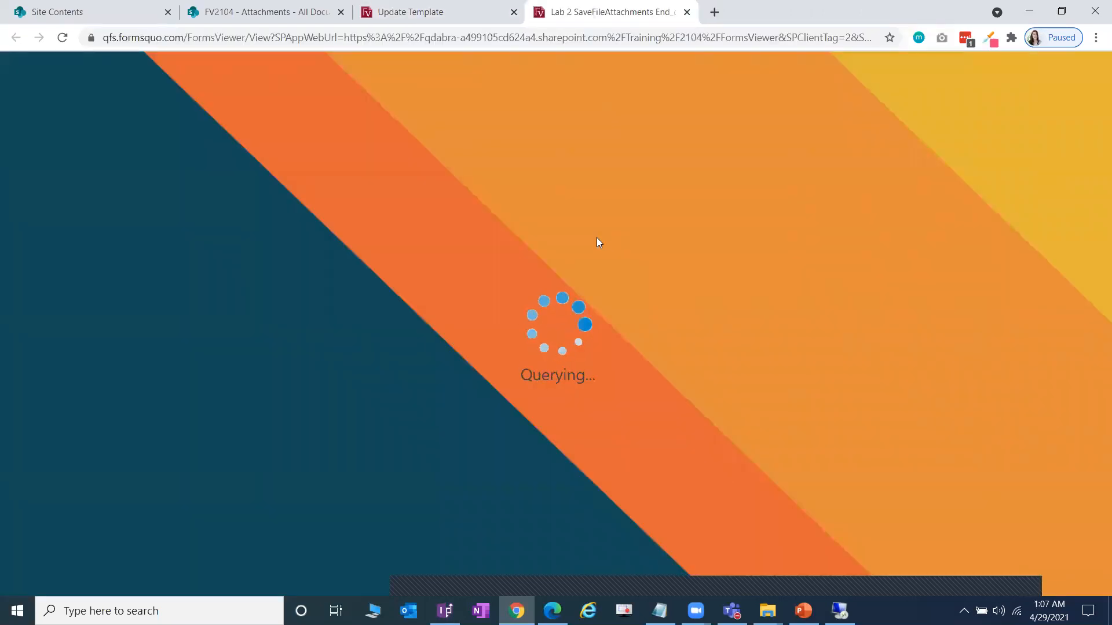
- Drop Medical File 1, 2 and 3 PDFs from the TEST folder onto the attachment box
scroll(597, 255, down, 1)
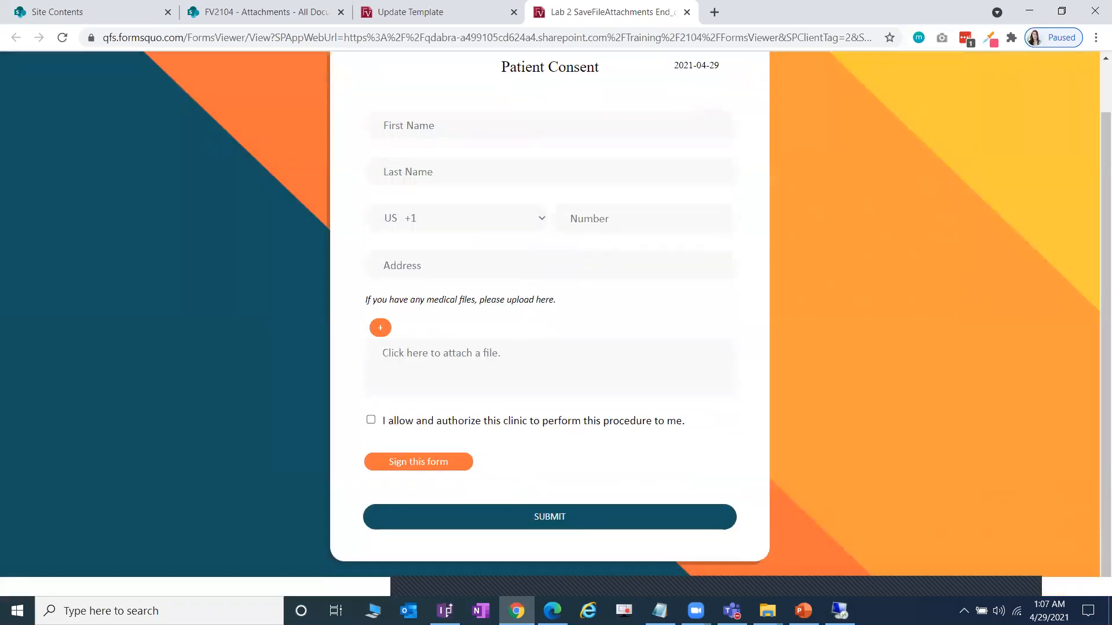
mouse_move(768, 611)
click(831, 575)
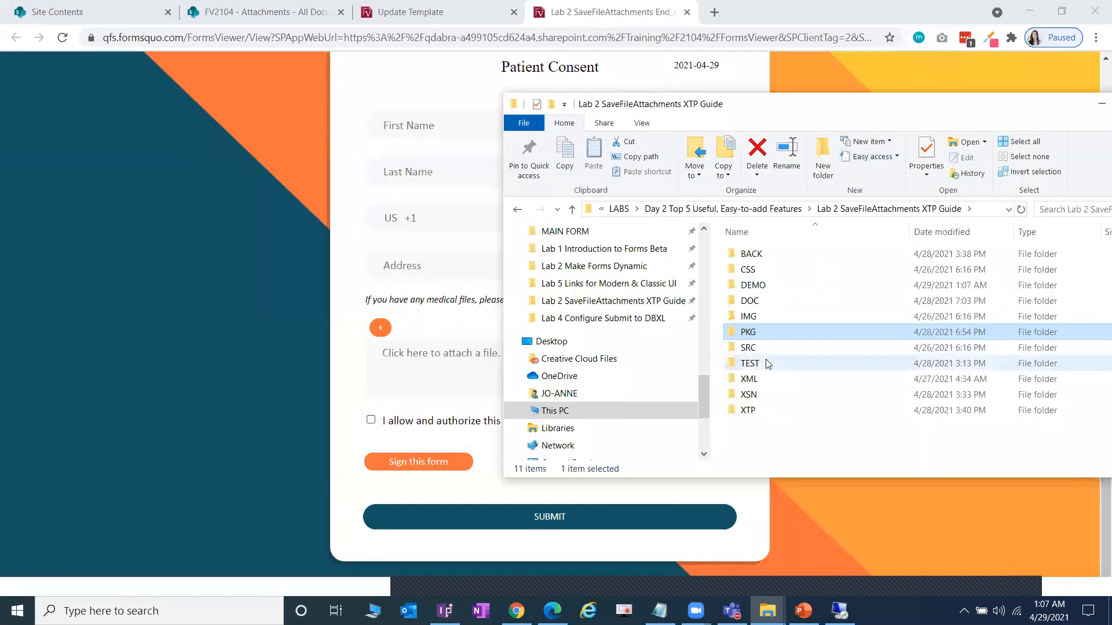
double_click(770, 363)
drag(853, 107, 952, 109)
click(871, 255)
shift+click(897, 291)
drag(897, 292, 455, 376)
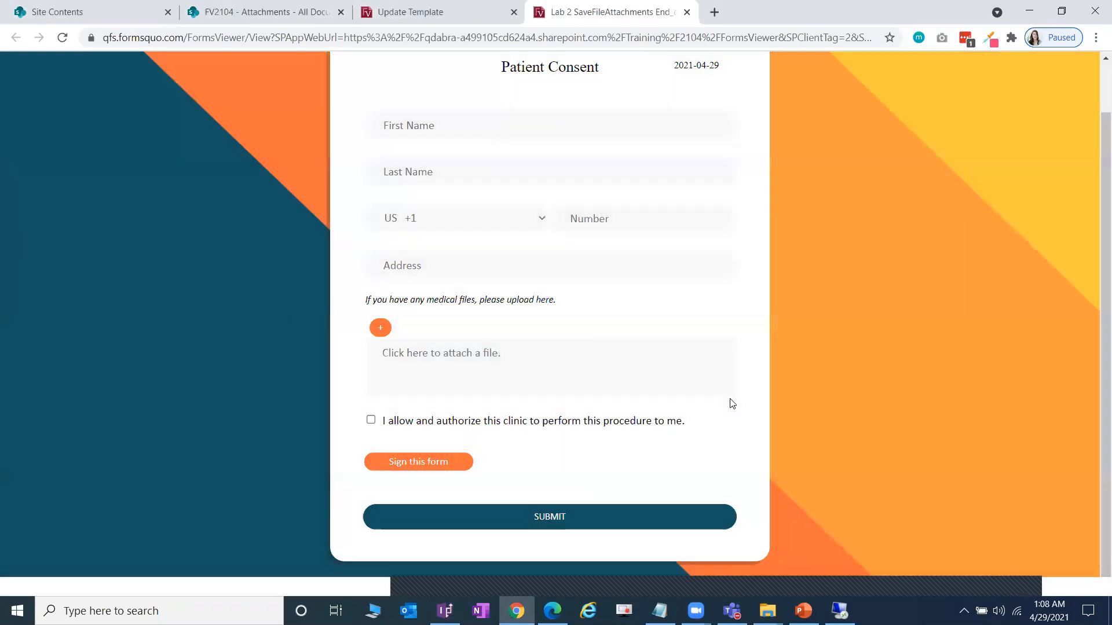
- Confirm the RegisterMultiDrop command succeeded in the debug command list, then review the form
scroll(600, 379, down, 1)
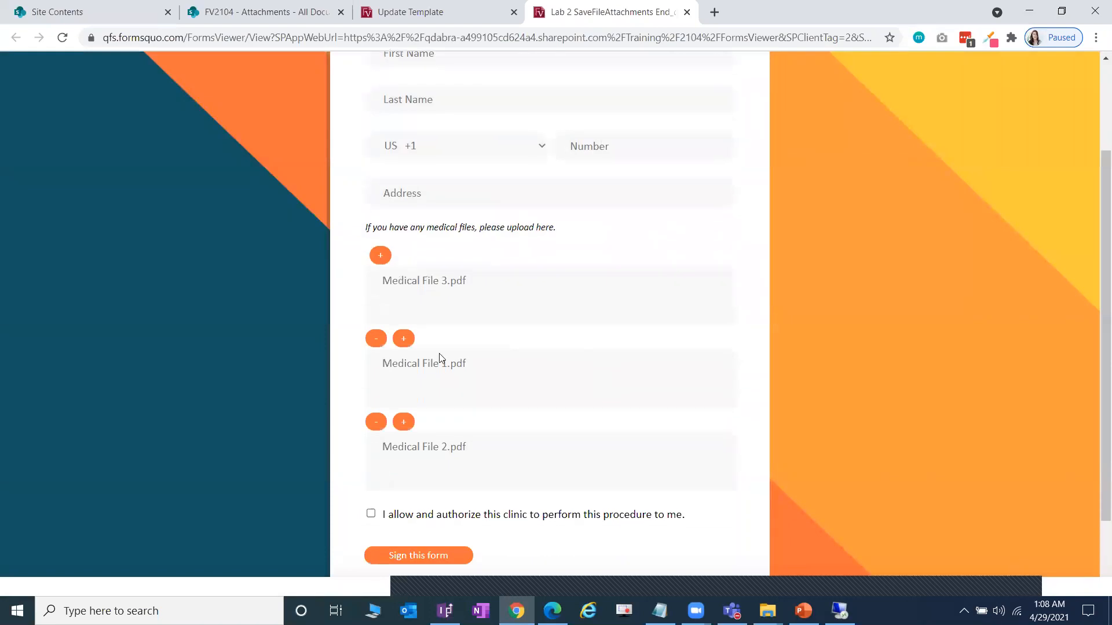
scroll(509, 409, down, 1)
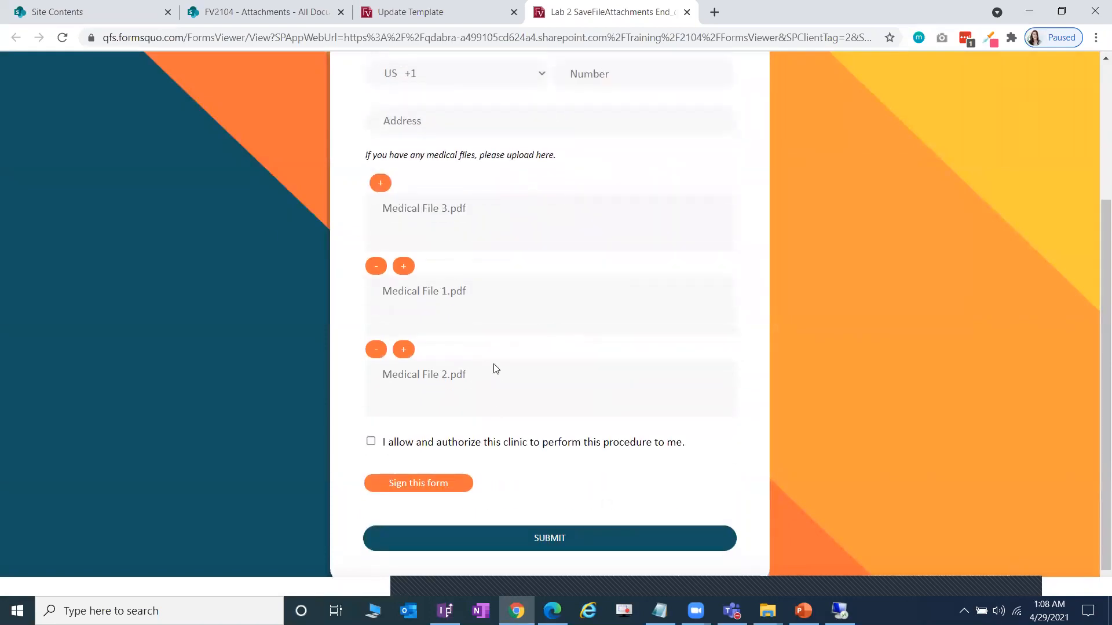
scroll(579, 365, down, 1)
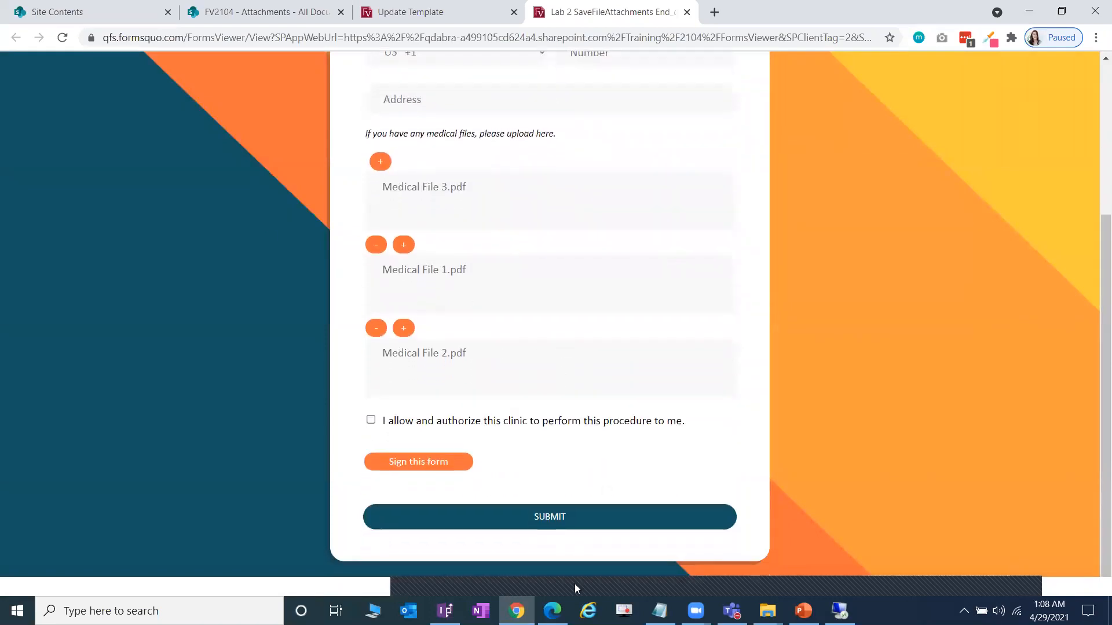
click(550, 587)
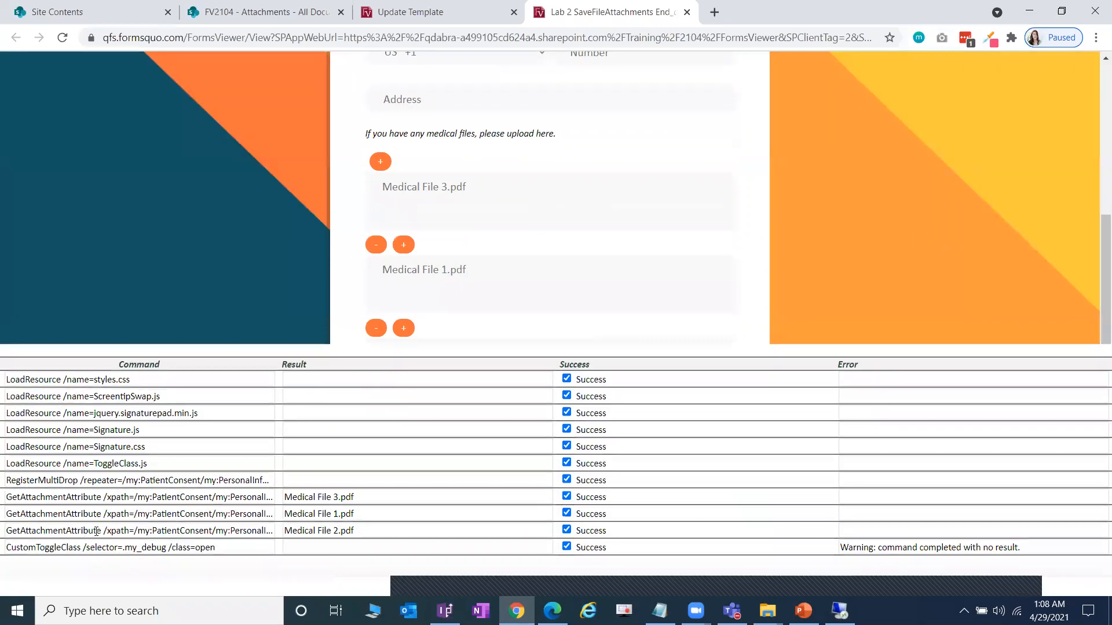
drag(13, 479, 427, 478)
click(553, 587)
scroll(708, 401, up, 4)
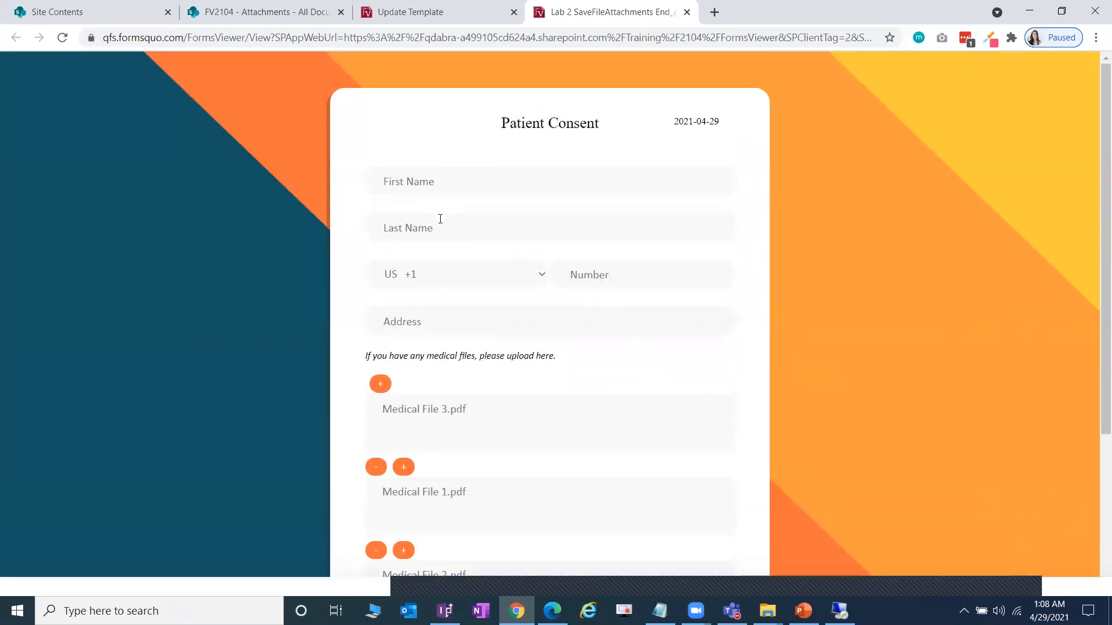
click(426, 189)
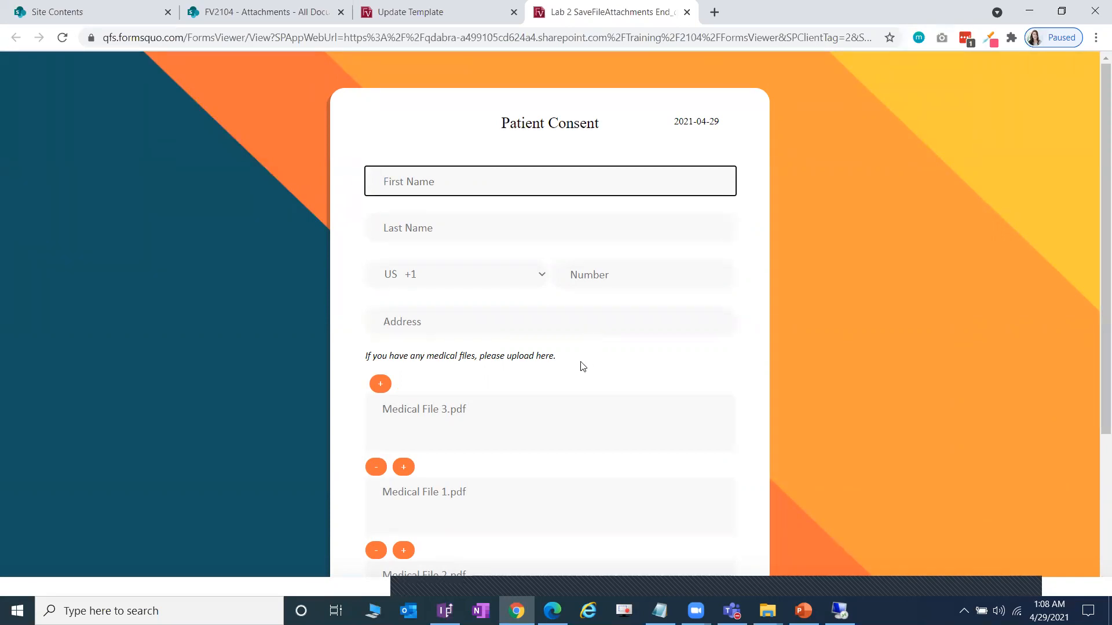
scroll(569, 362, down, 3)
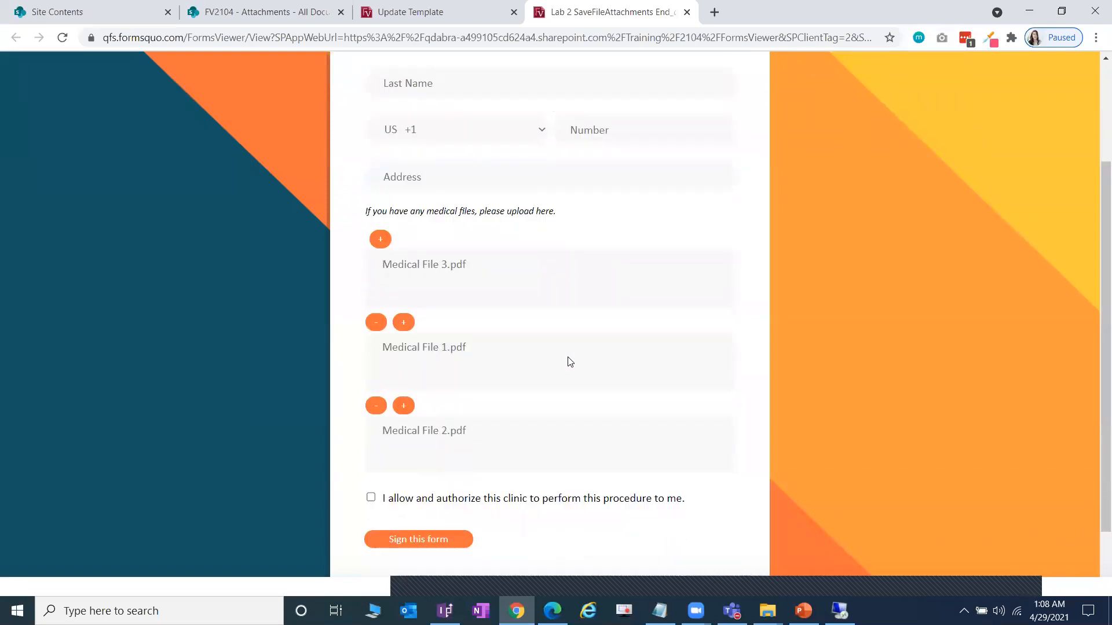
scroll(569, 362, down, 1)
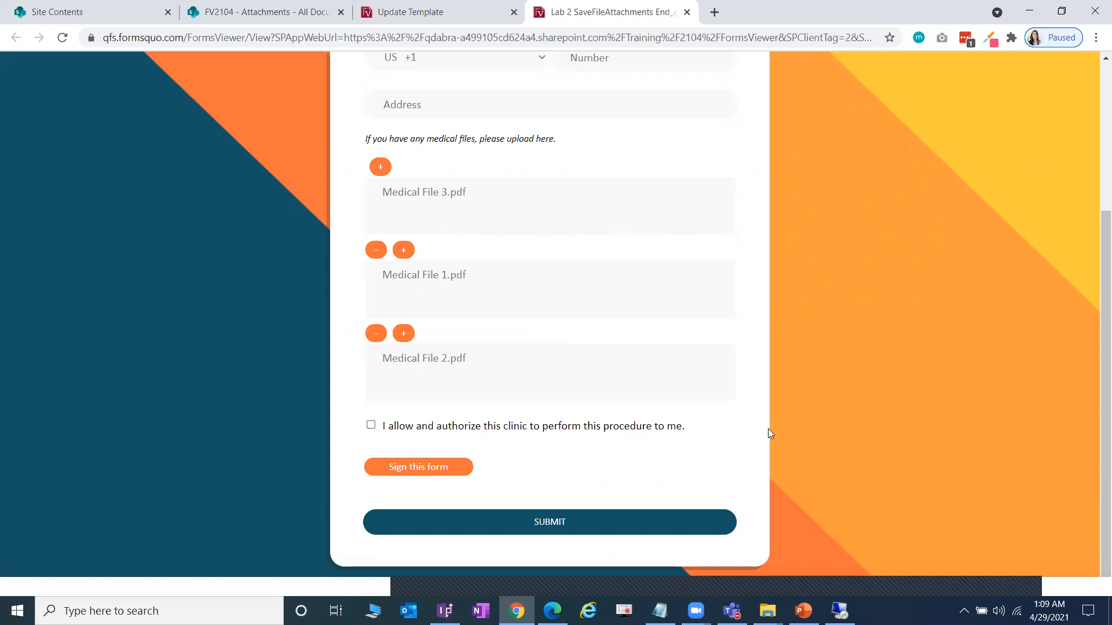
- Scroll past the three attached medical files and switch back to InfoPath Designer
scroll(666, 382, down, 1)
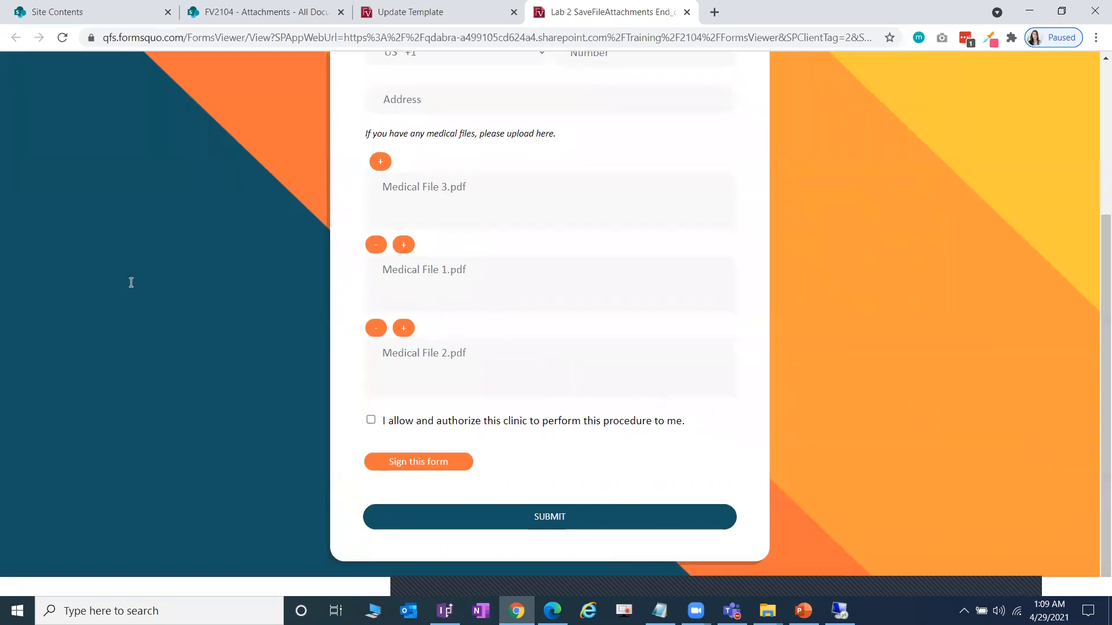
key(alt+Tab)
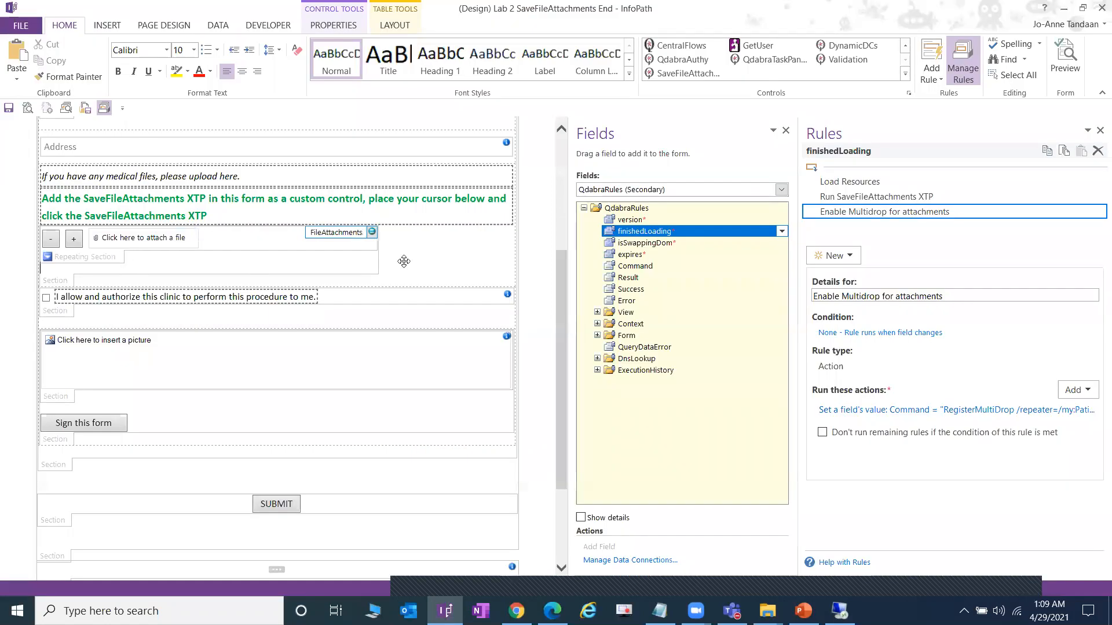
- In the Main data source, select the trigger field under PersonalInfo > FileAttachments > Attachment
key(alt+Tab)
key(alt+Tab)
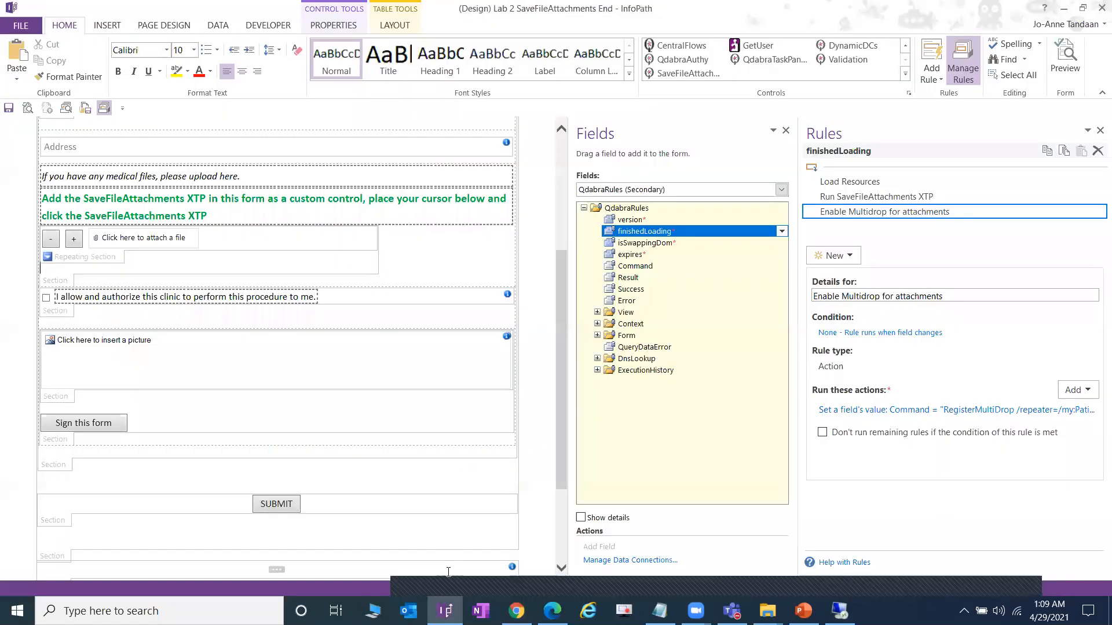
click(781, 189)
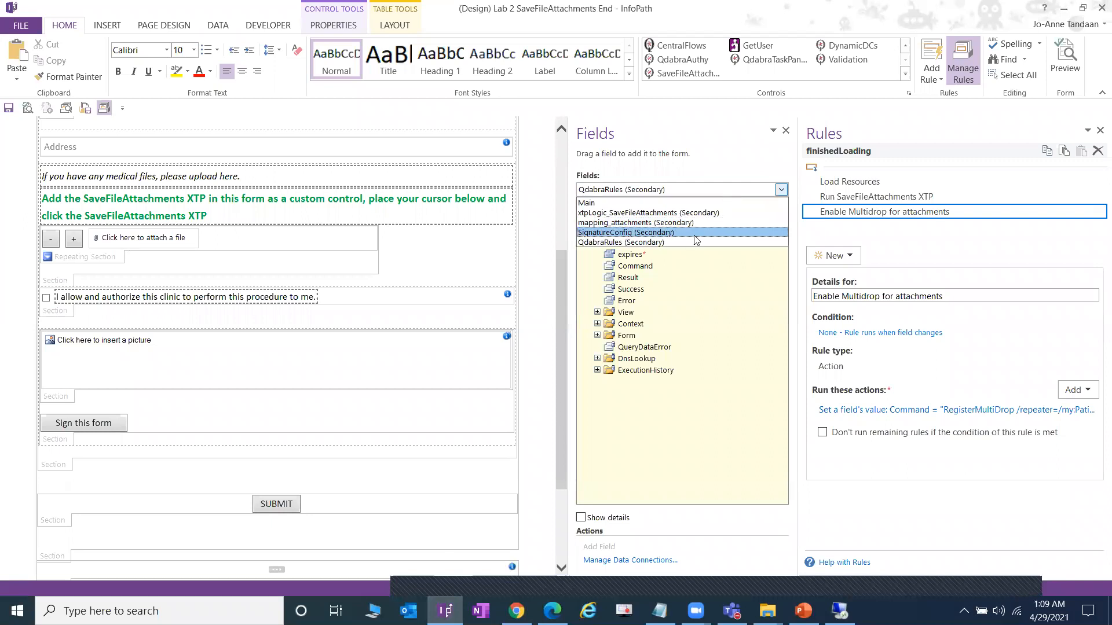
click(596, 203)
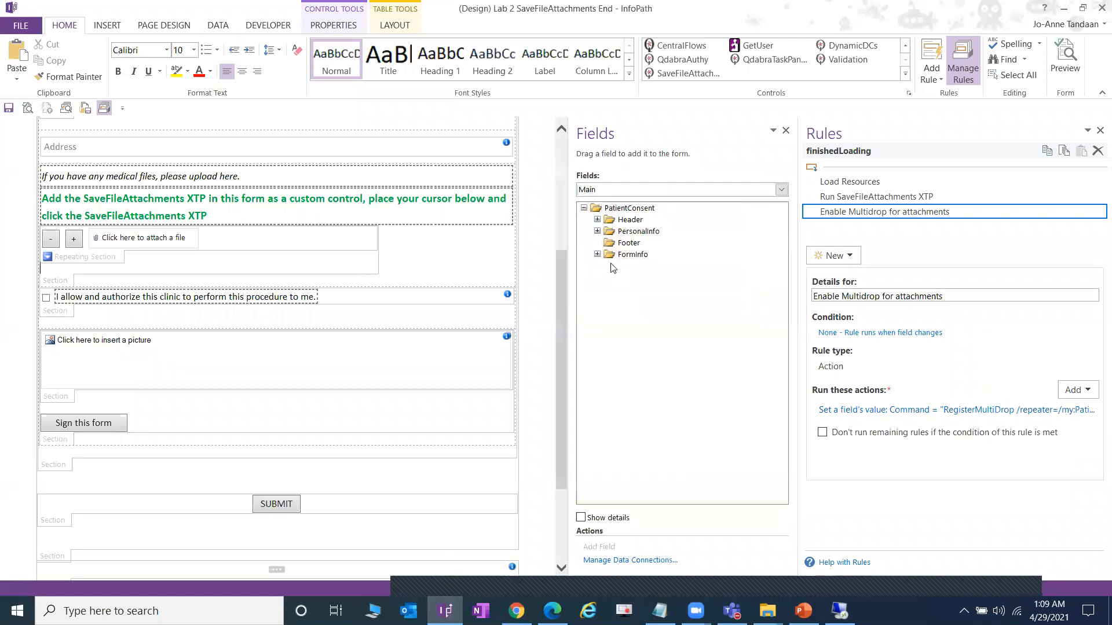
click(598, 232)
click(610, 312)
click(623, 323)
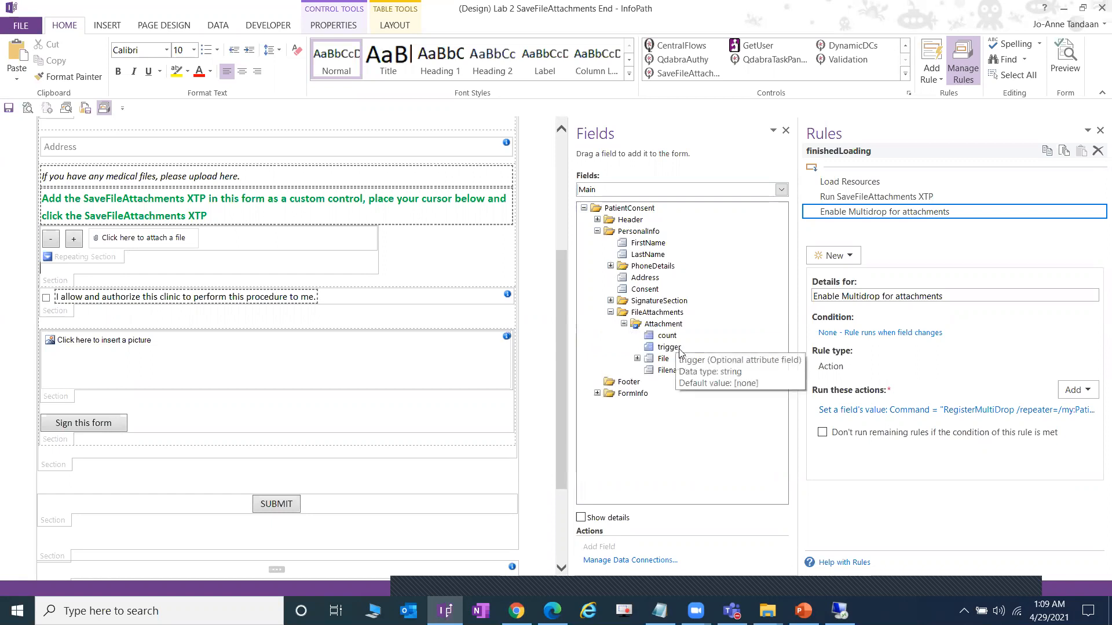
click(674, 347)
- Review the trigger field's Set clear rule details, then return to the filled web form
click(979, 272)
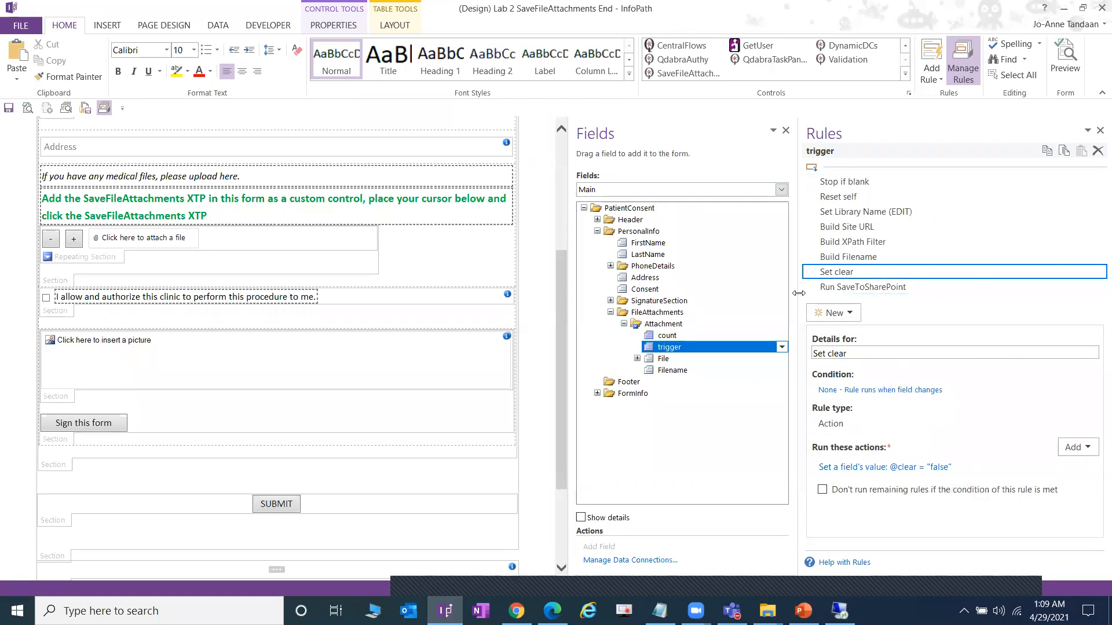
drag(801, 292, 728, 293)
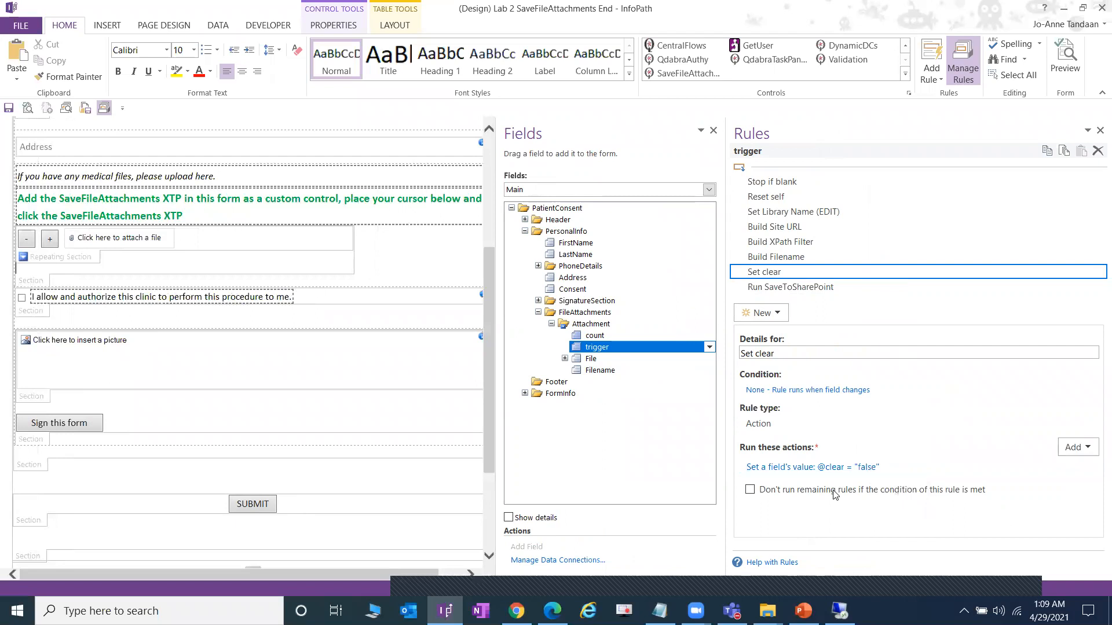
click(516, 611)
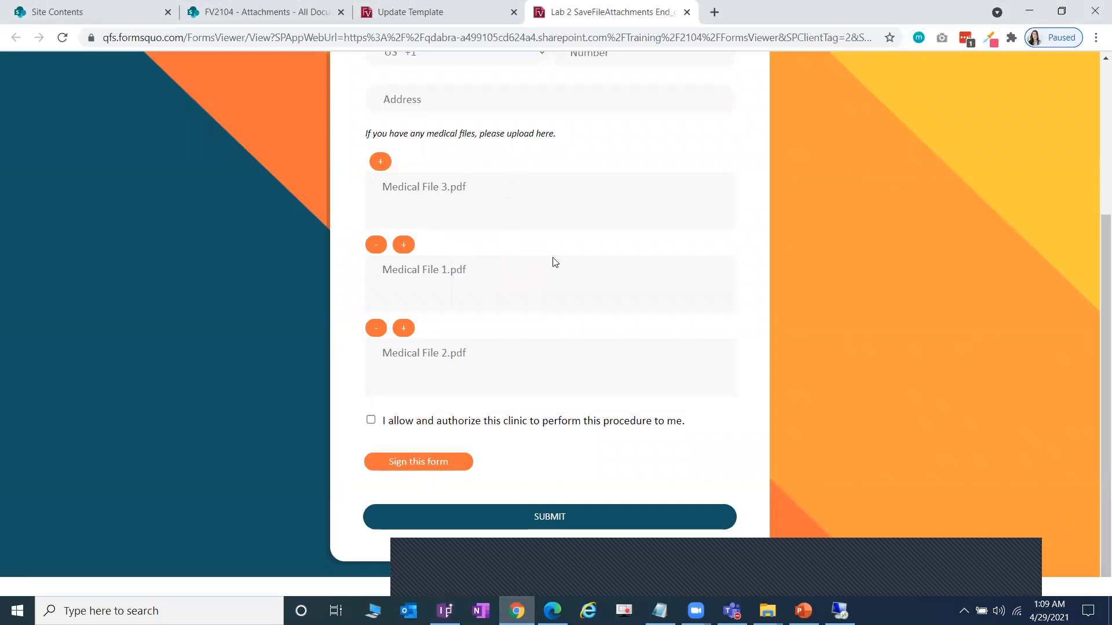
scroll(612, 328, up, 4)
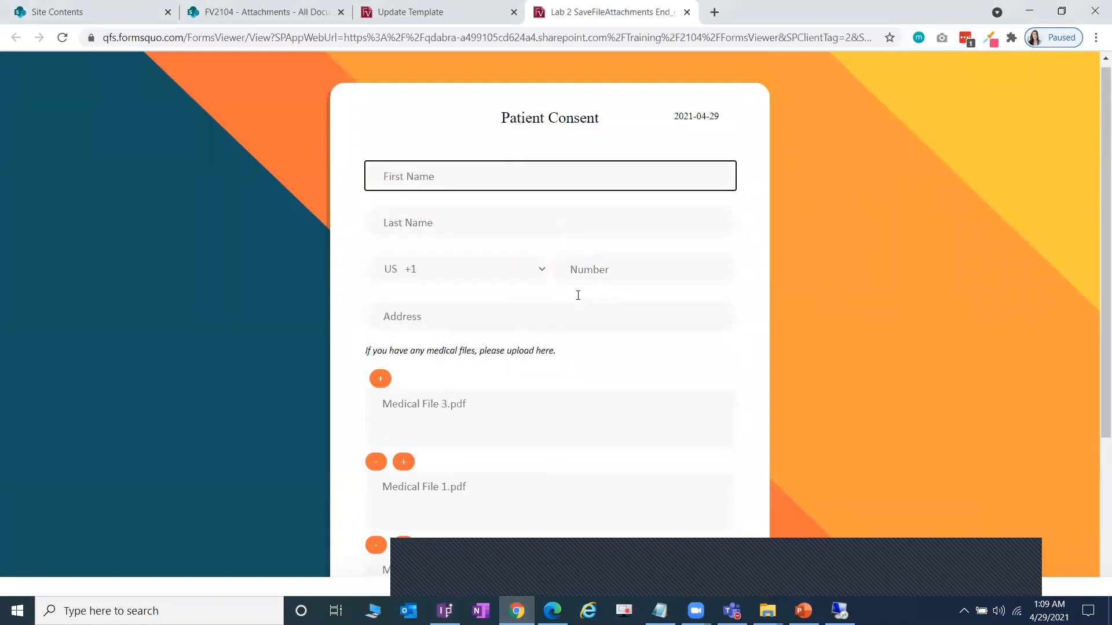
- Submit the form with its three medical files, check the command log, then open the Set clear action
scroll(493, 495, down, 4)
click(496, 515)
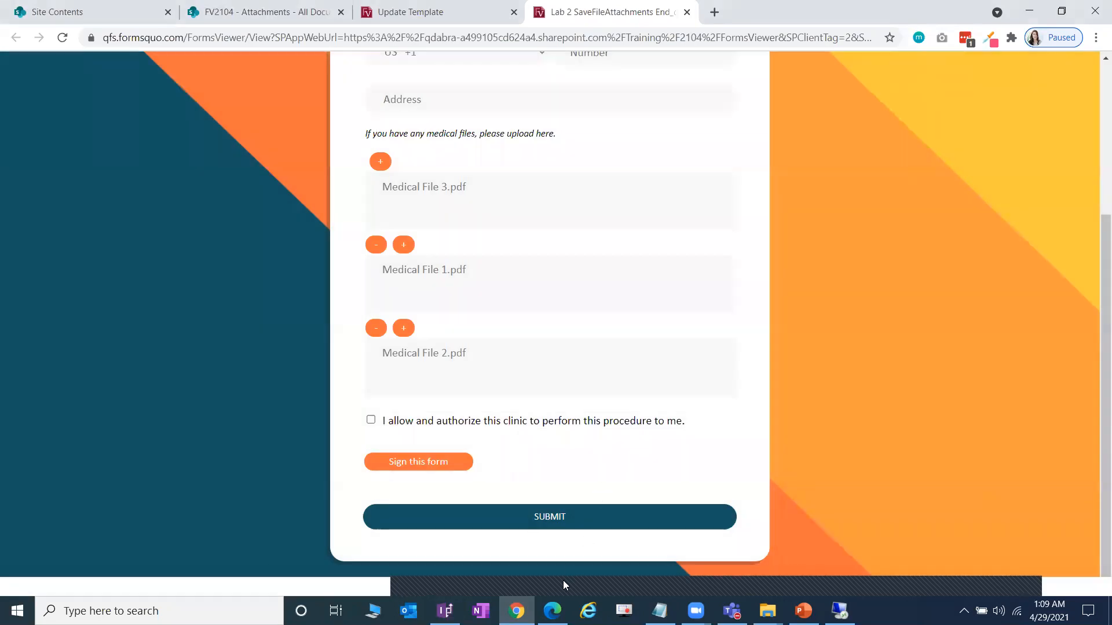
click(562, 580)
click(445, 611)
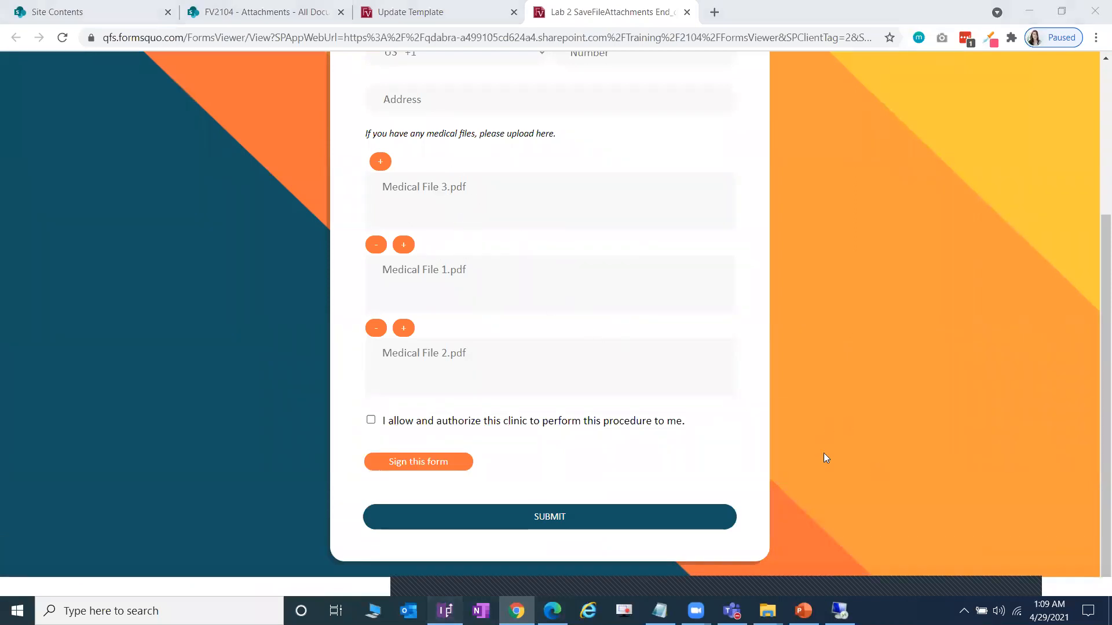
click(802, 470)
key(Tab)
key(Tab)
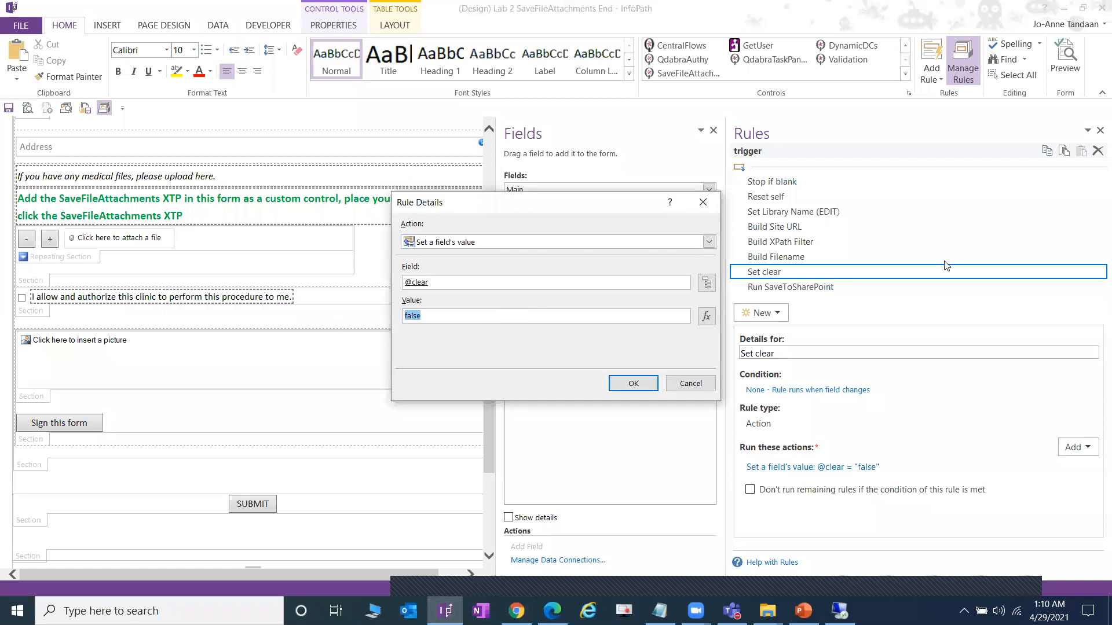
text(true)
click(633, 384)
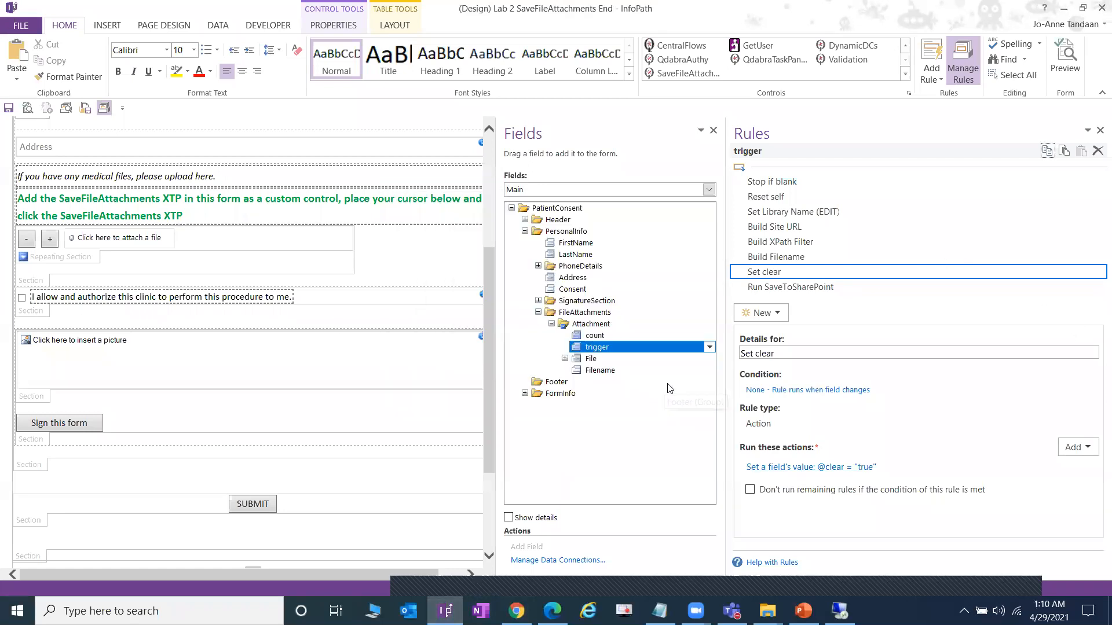
drag(729, 379, 772, 378)
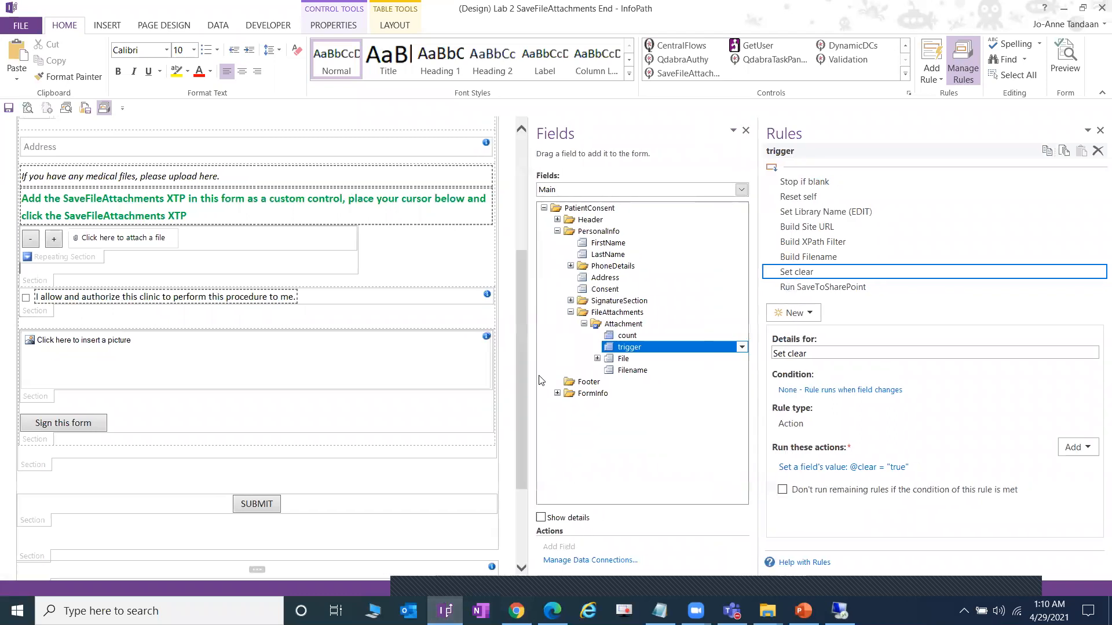
drag(532, 372, 569, 372)
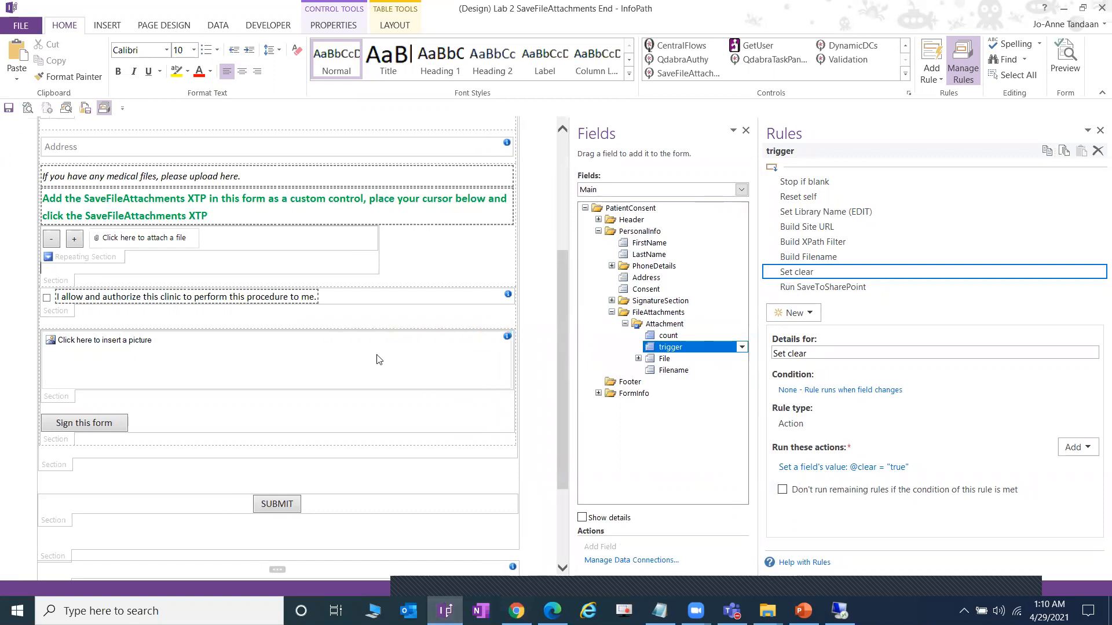
click(9, 110)
- Add the qRulesLink field to the Attachment section without its label and save the template
click(226, 240)
key(Return)
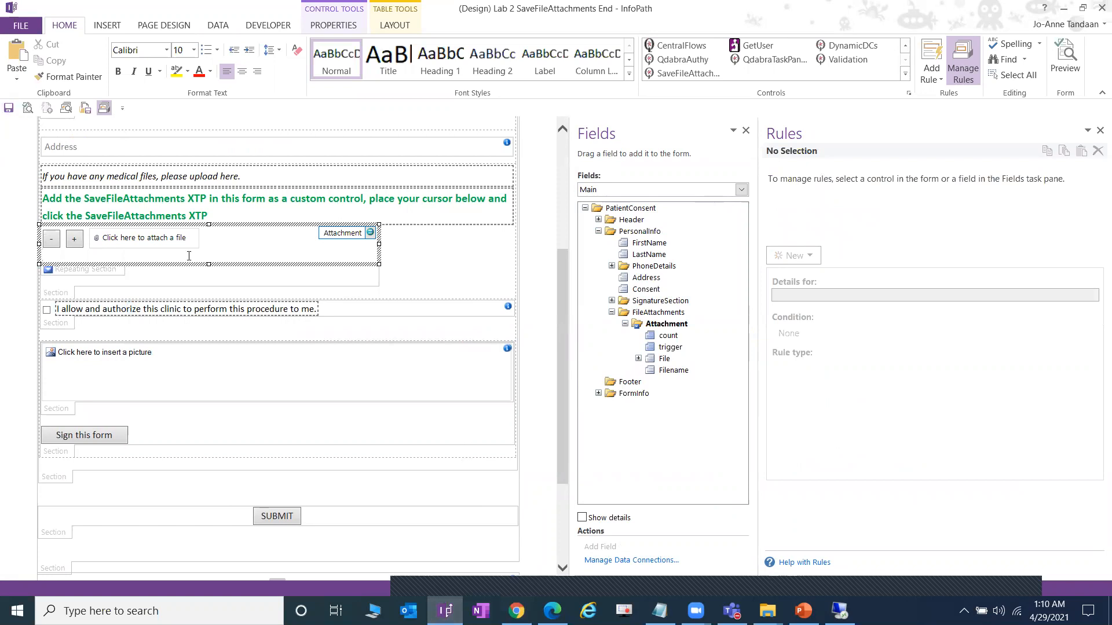
click(639, 359)
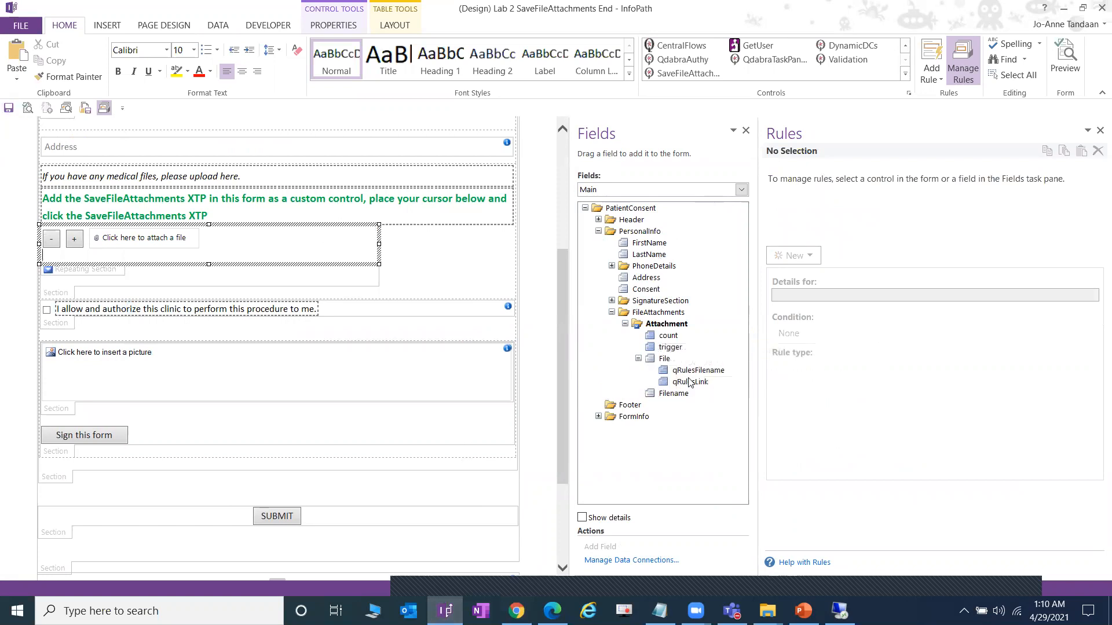
click(689, 382)
drag(712, 385, 135, 258)
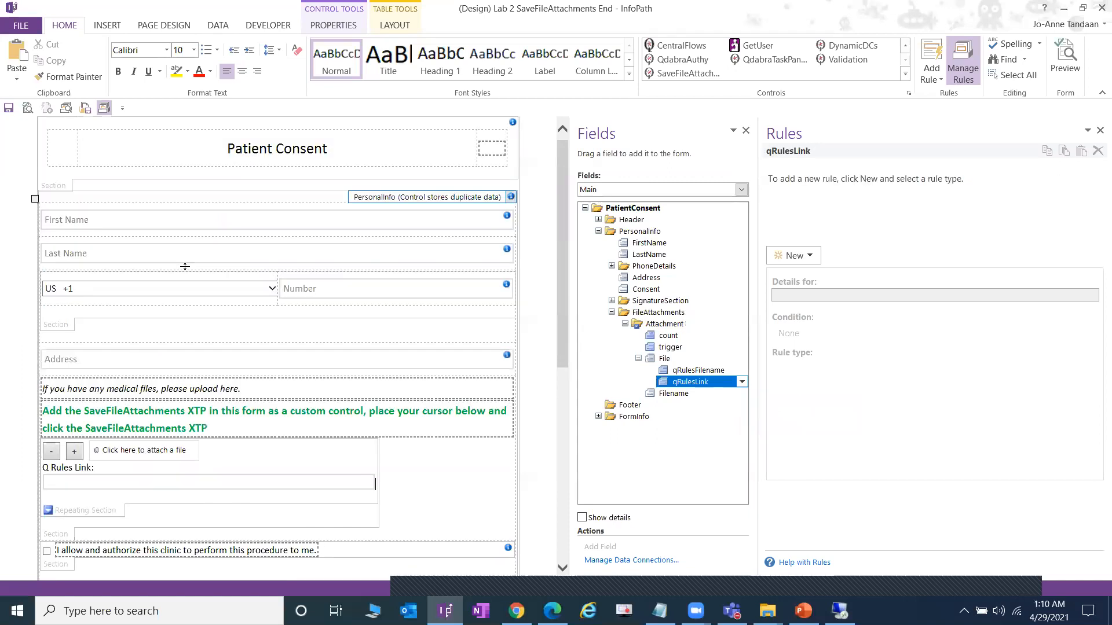
drag(94, 468, 59, 467)
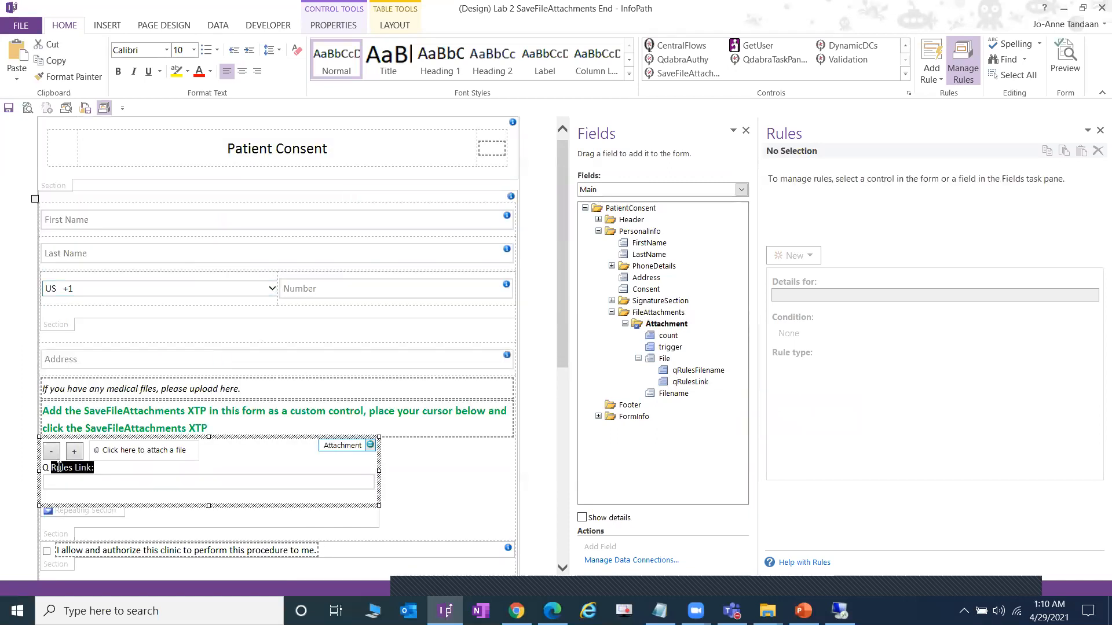
key(BackSpace)
key(BackSpace)
key(BackSpace)
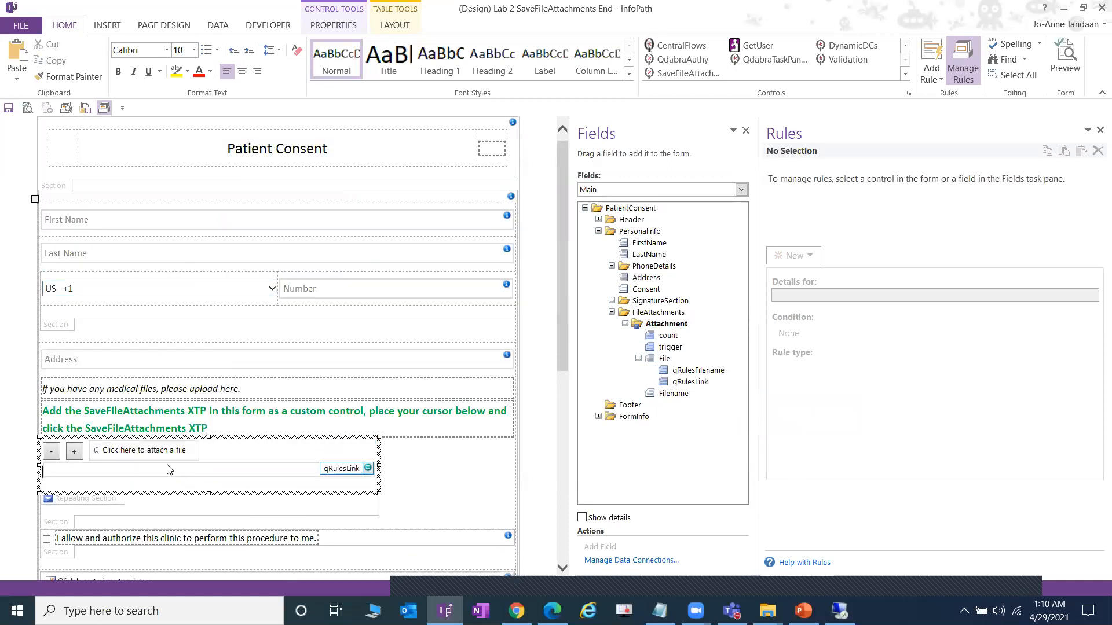
click(195, 472)
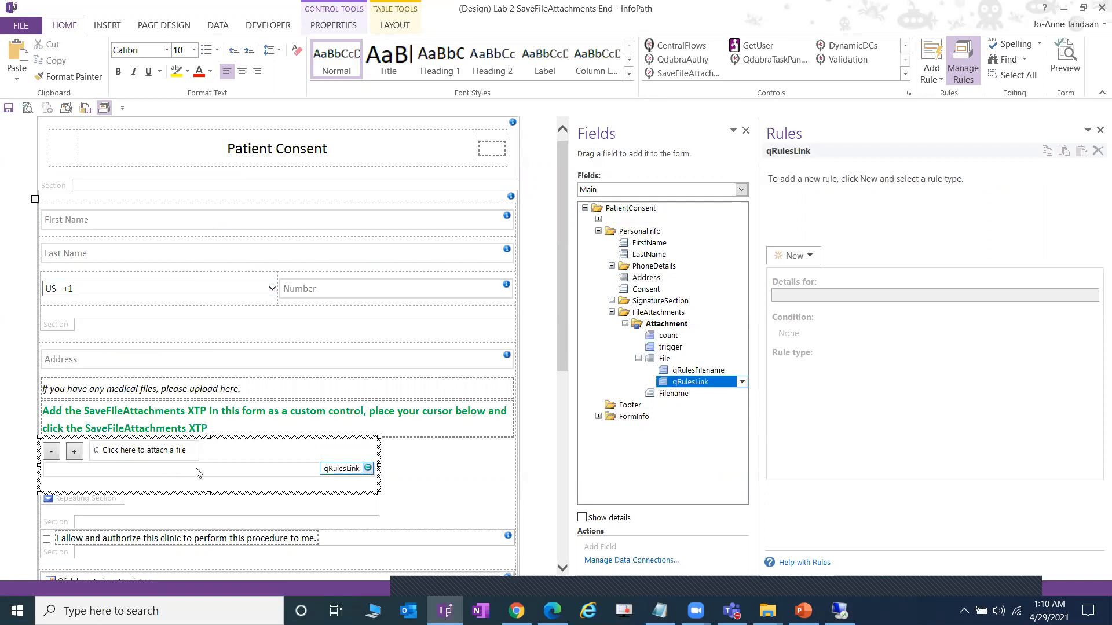
click(8, 110)
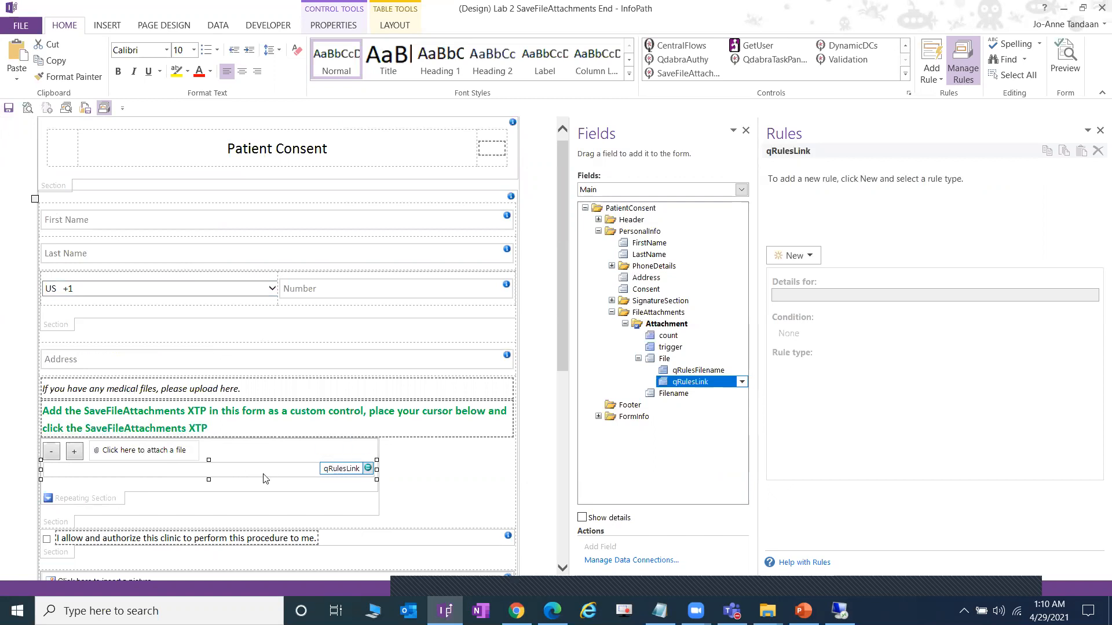
- Remove the leftover empty line in the Attachment section, save, and return to the browser
click(85, 482)
key(BackSpace)
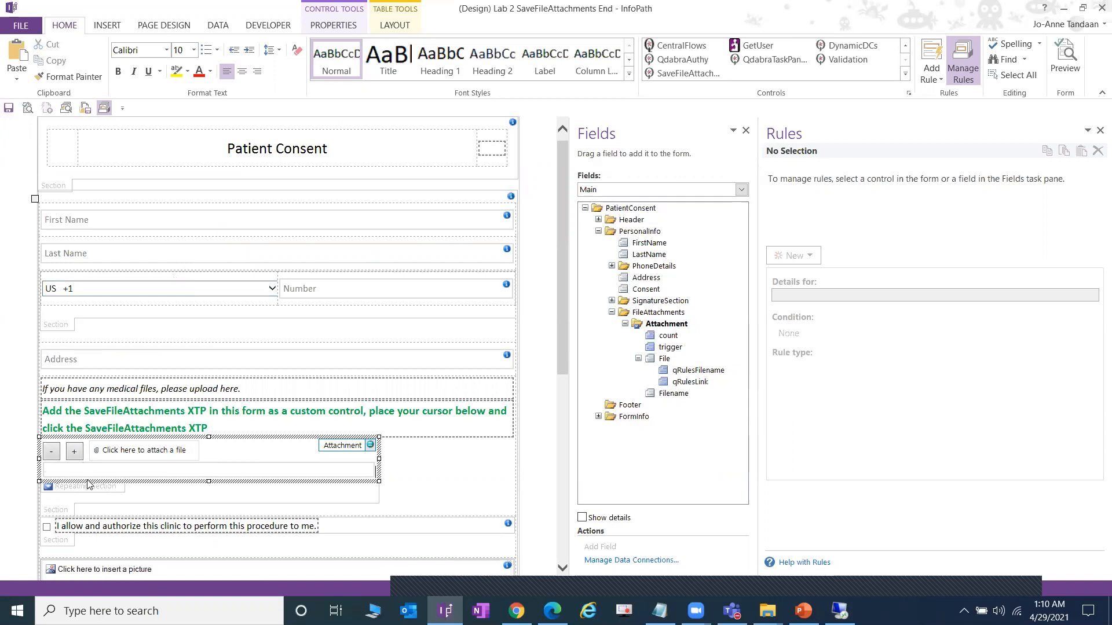
click(10, 109)
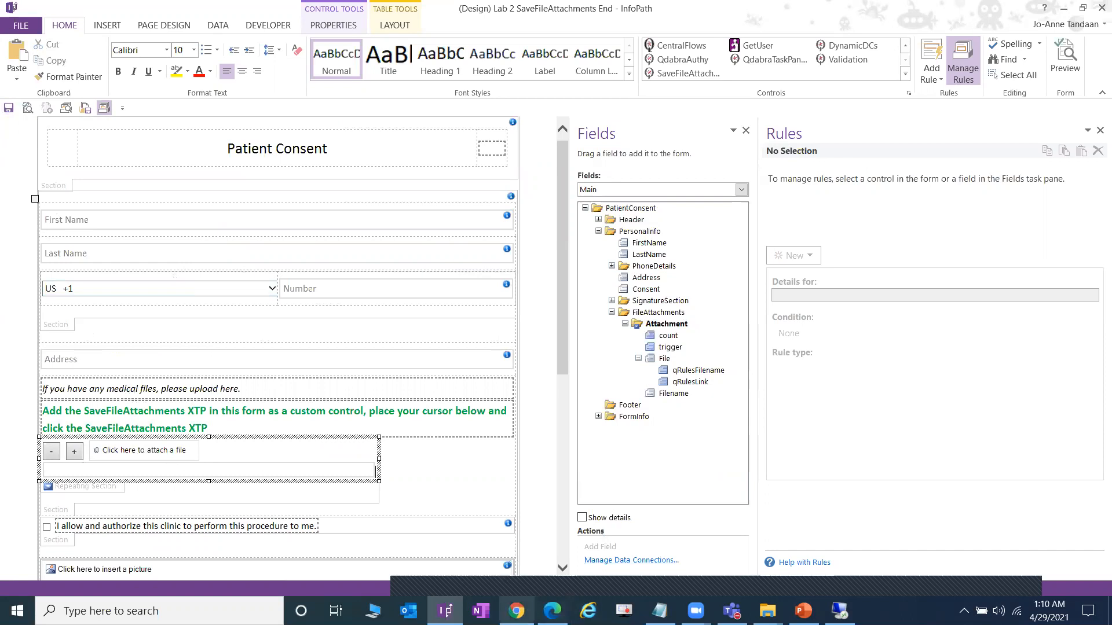
click(517, 611)
- Upload End.xsn as the updated template, open the new form, and close the outdated copy
click(440, 7)
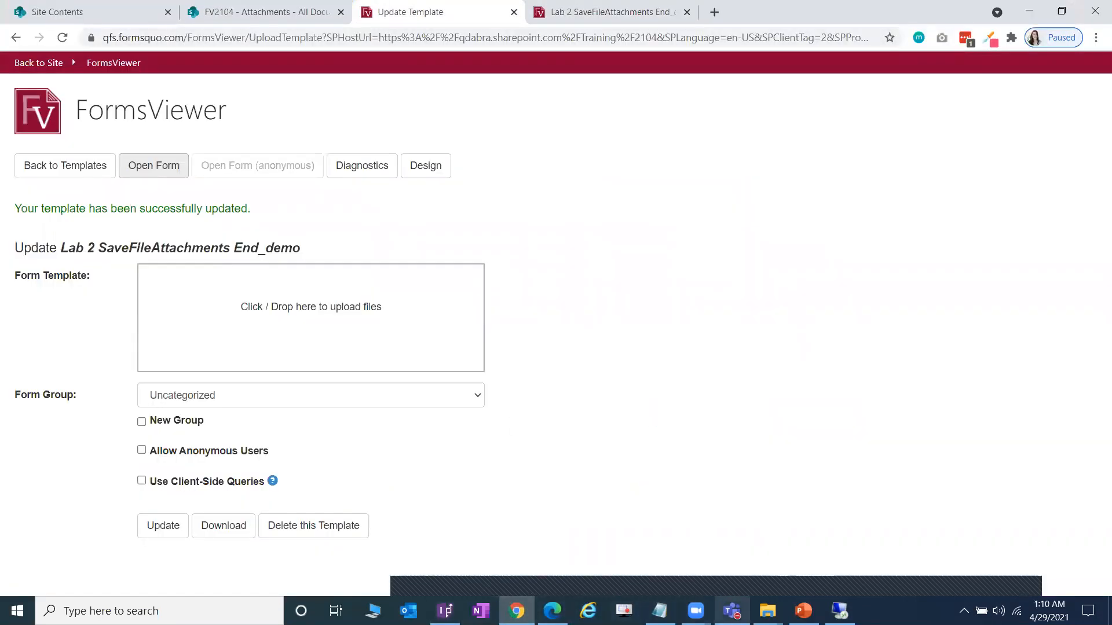
click(767, 611)
click(759, 573)
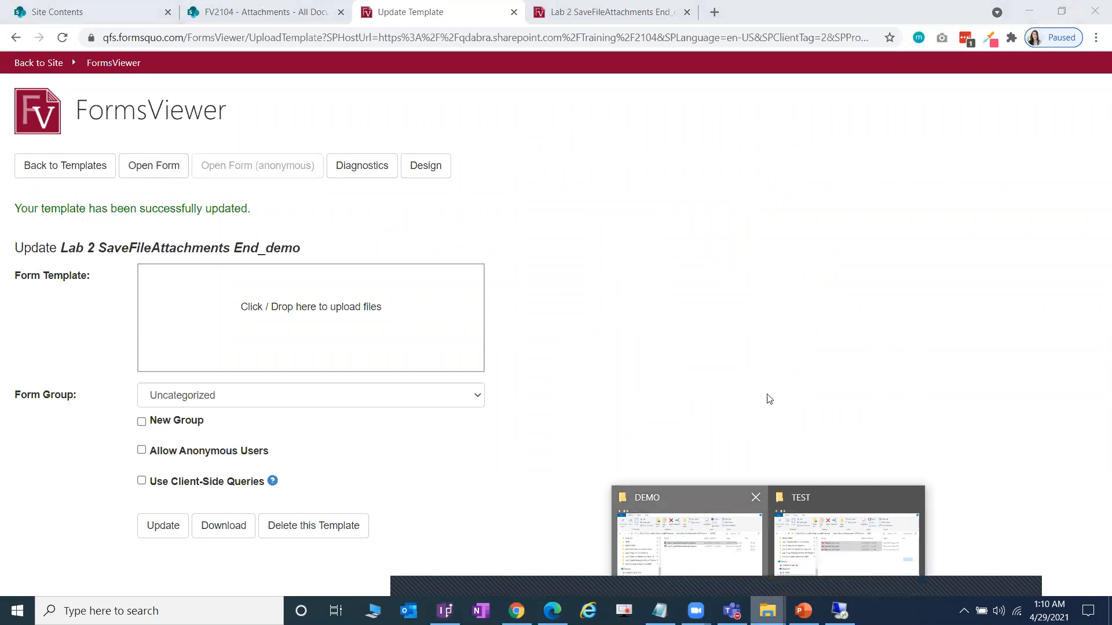
drag(876, 270, 311, 321)
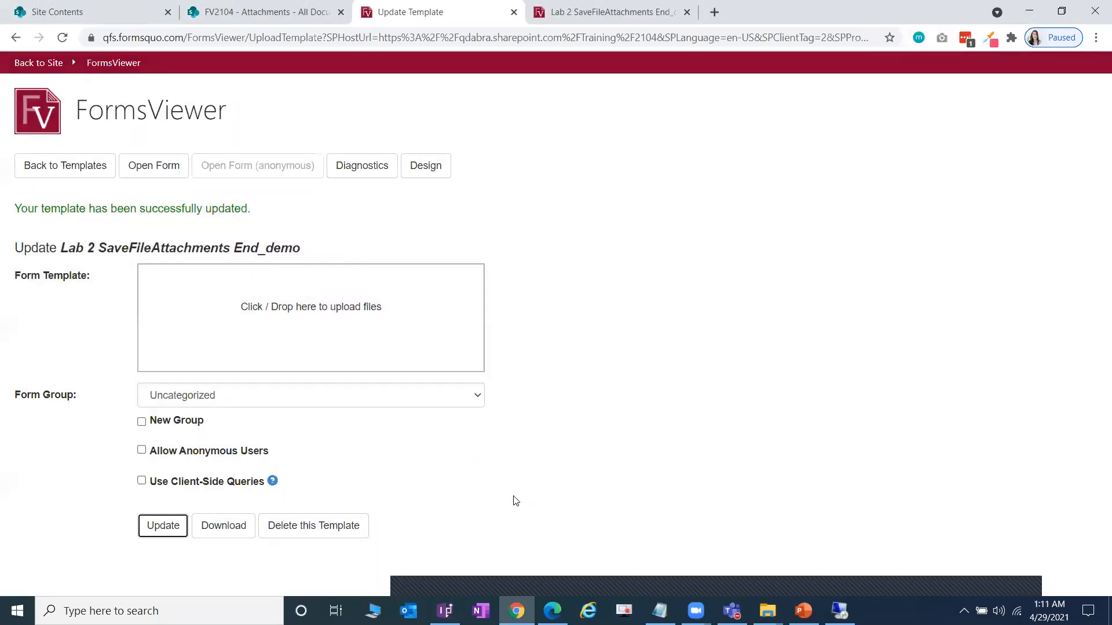
click(168, 166)
click(860, 11)
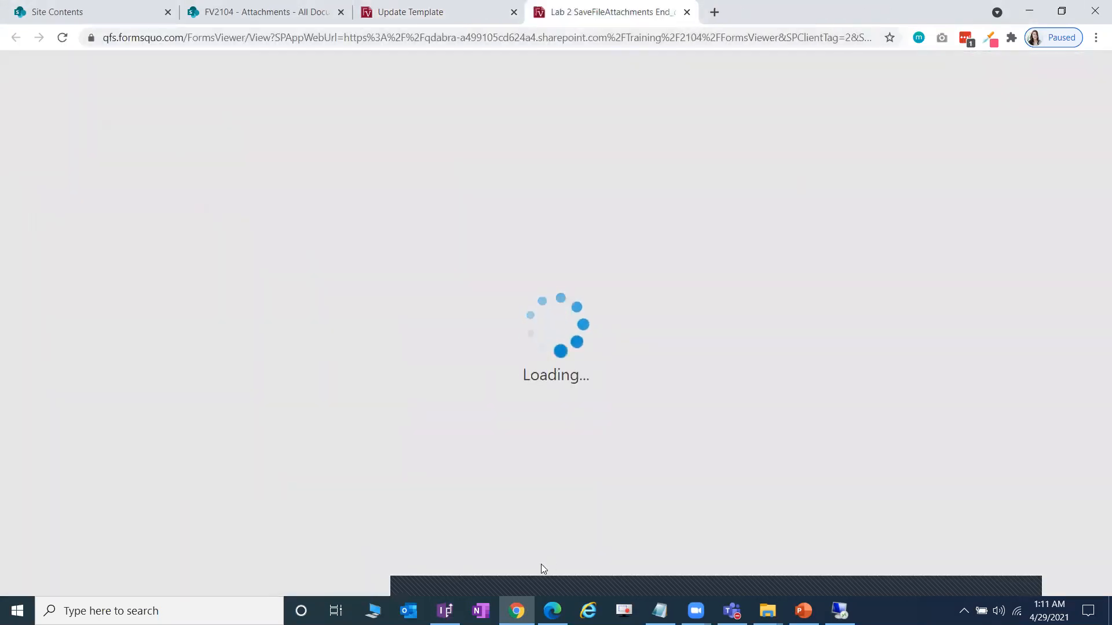
- Check the trigger field's Set clear rule in InfoPath, then return to the form
click(445, 611)
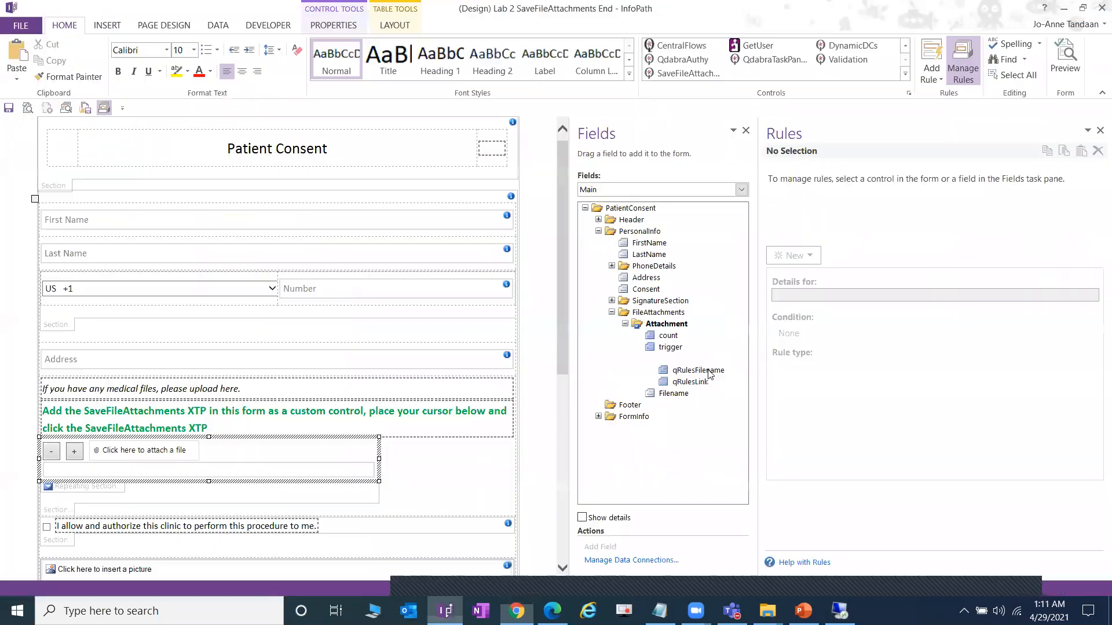
click(674, 349)
click(859, 273)
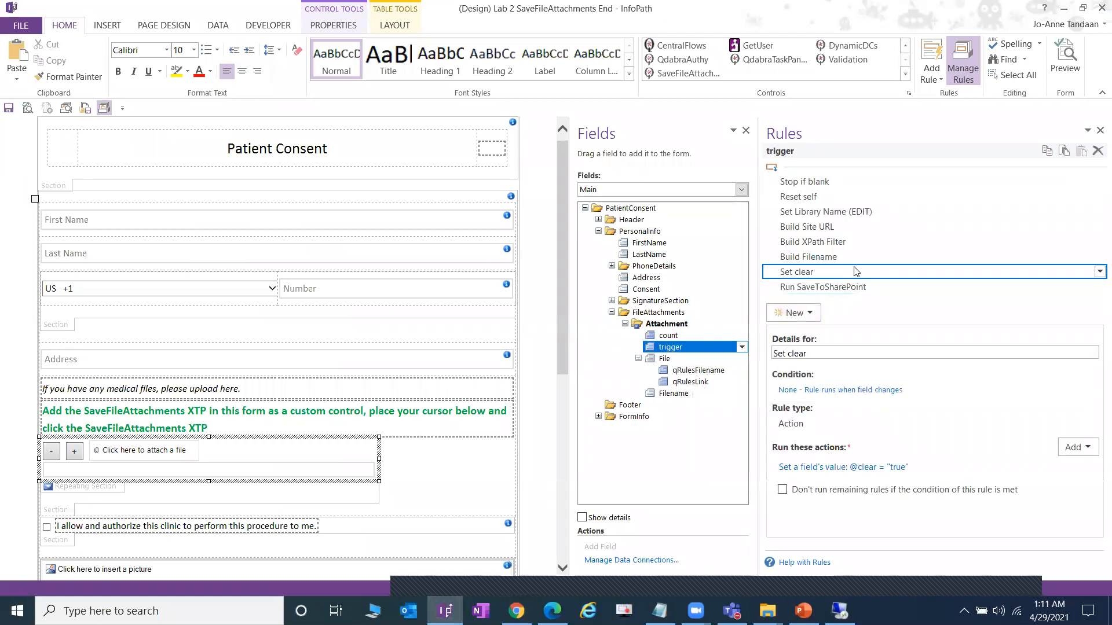
click(1063, 9)
scroll(598, 384, down, 2)
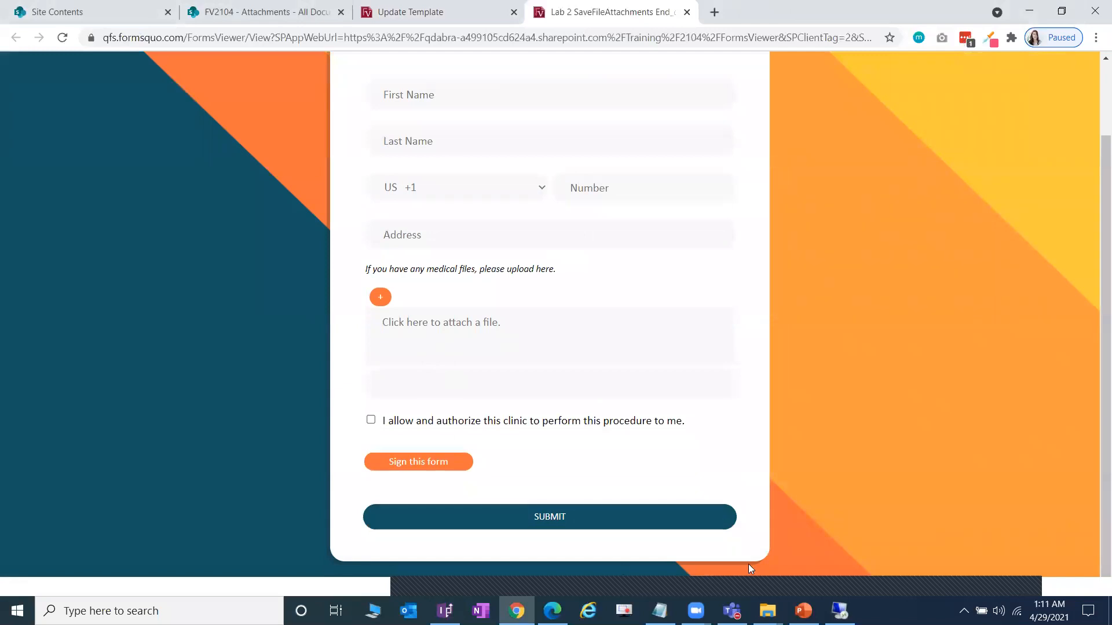
- Delete the three old medical files from the SharePoint Attachments library
click(252, 7)
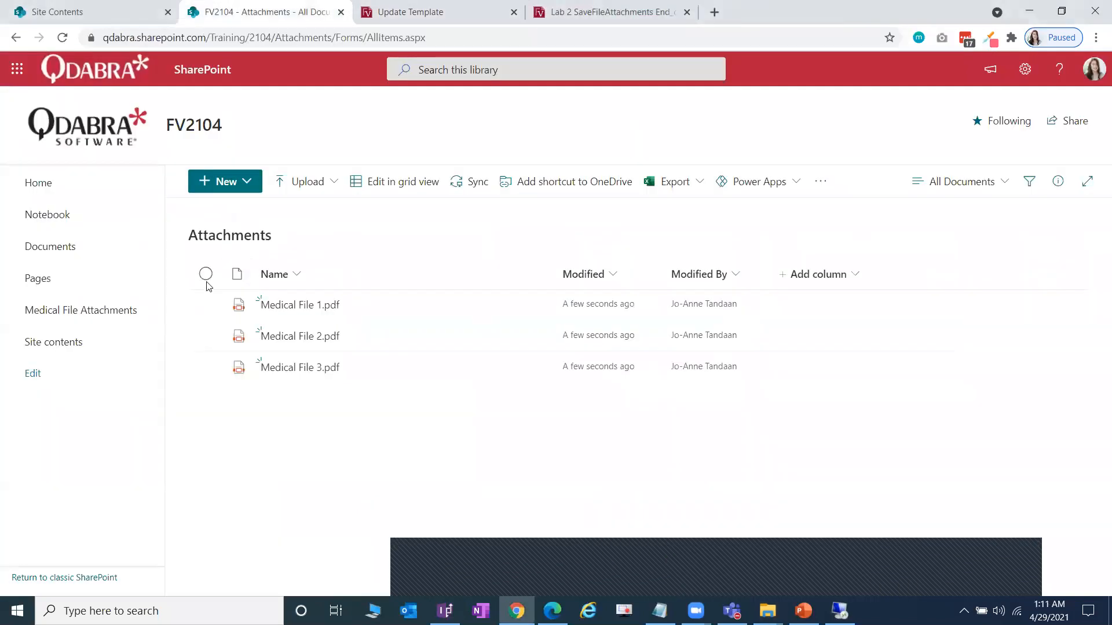
click(206, 273)
click(398, 183)
click(556, 357)
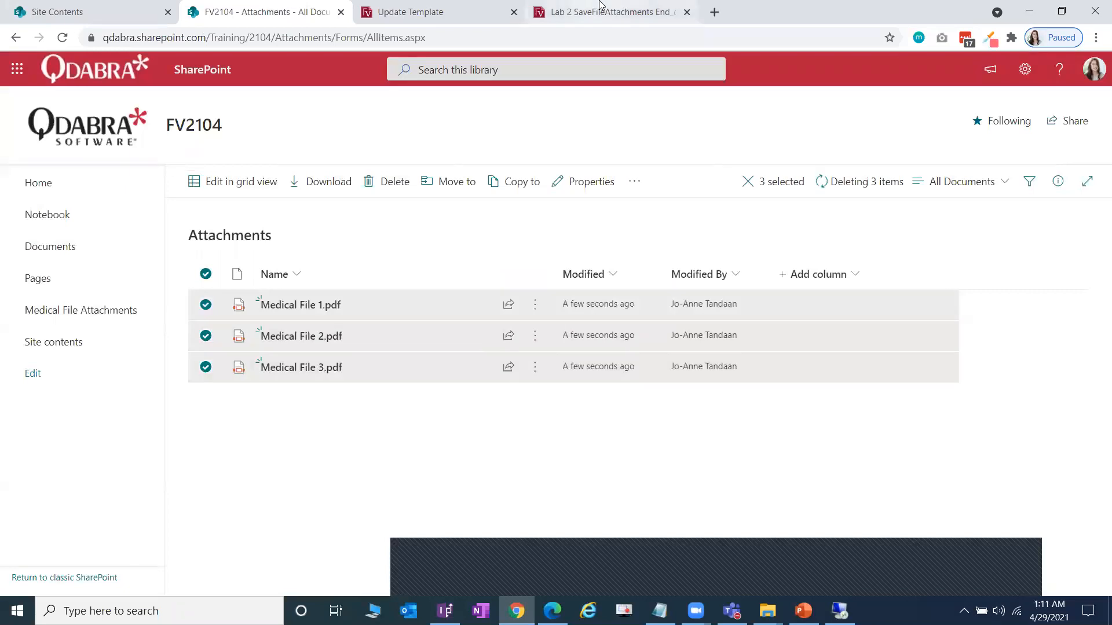
click(608, 12)
click(768, 611)
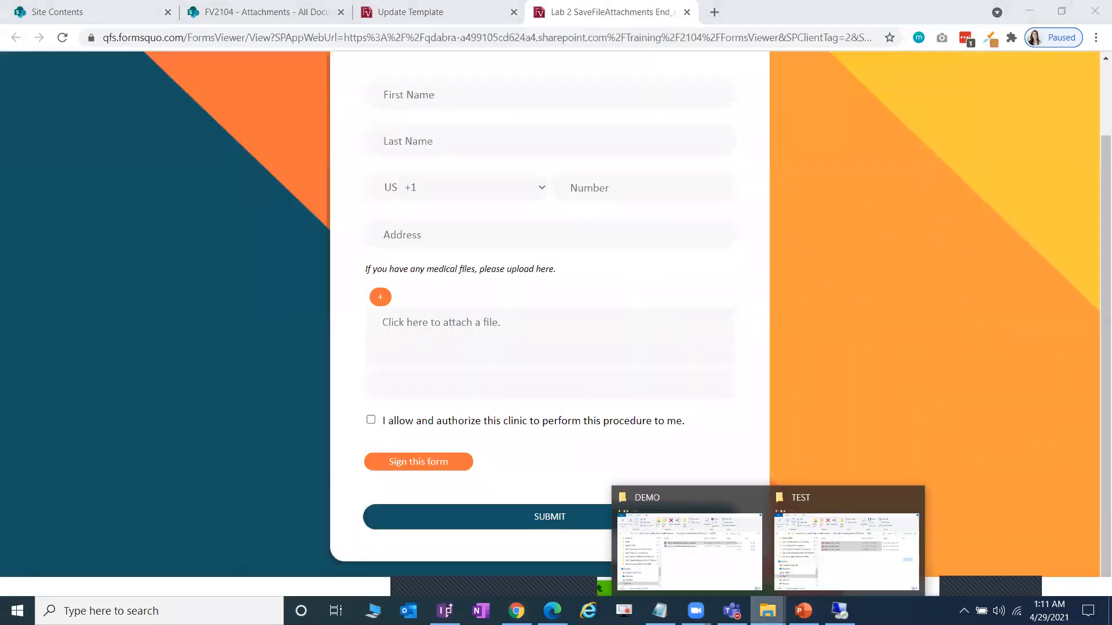
- Drop the three medical PDFs from the TEST folder onto the form's attachment area
click(840, 549)
drag(901, 277, 463, 342)
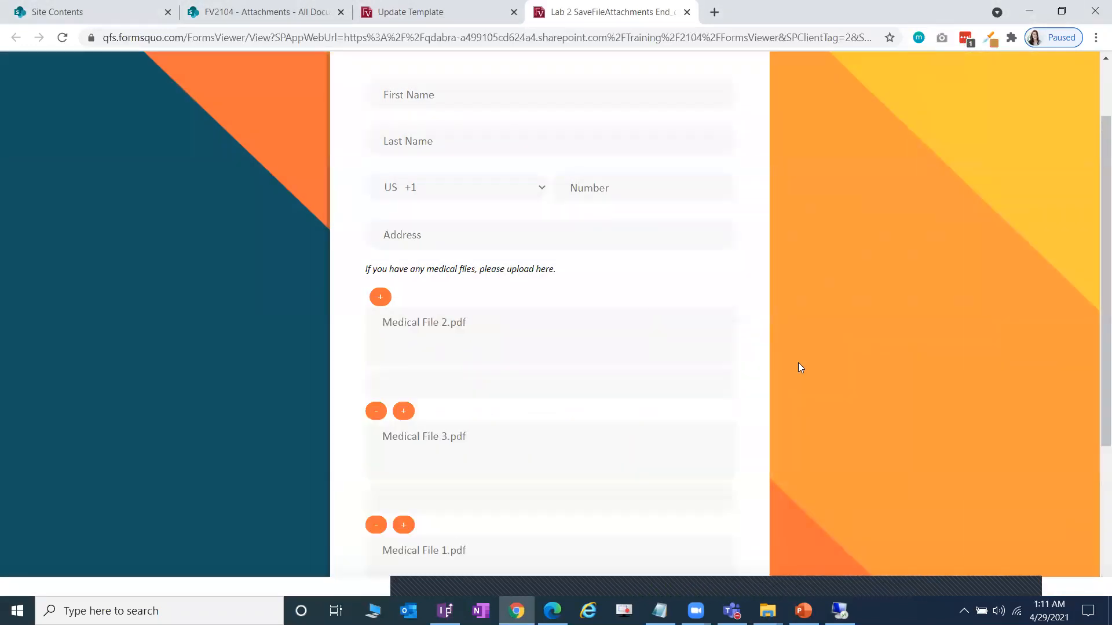
scroll(798, 363, down, 2)
scroll(798, 369, down, 1)
- Submit the form, check the command log for SaveToSharePoint results, and open the SharePoint library
click(560, 518)
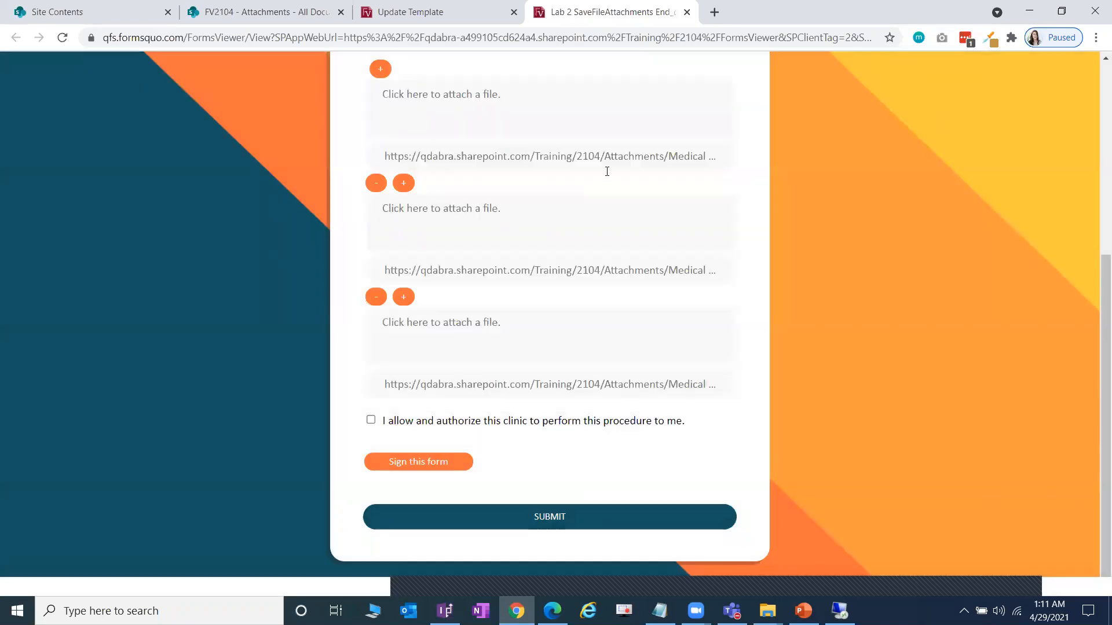
scroll(468, 206, up, 1)
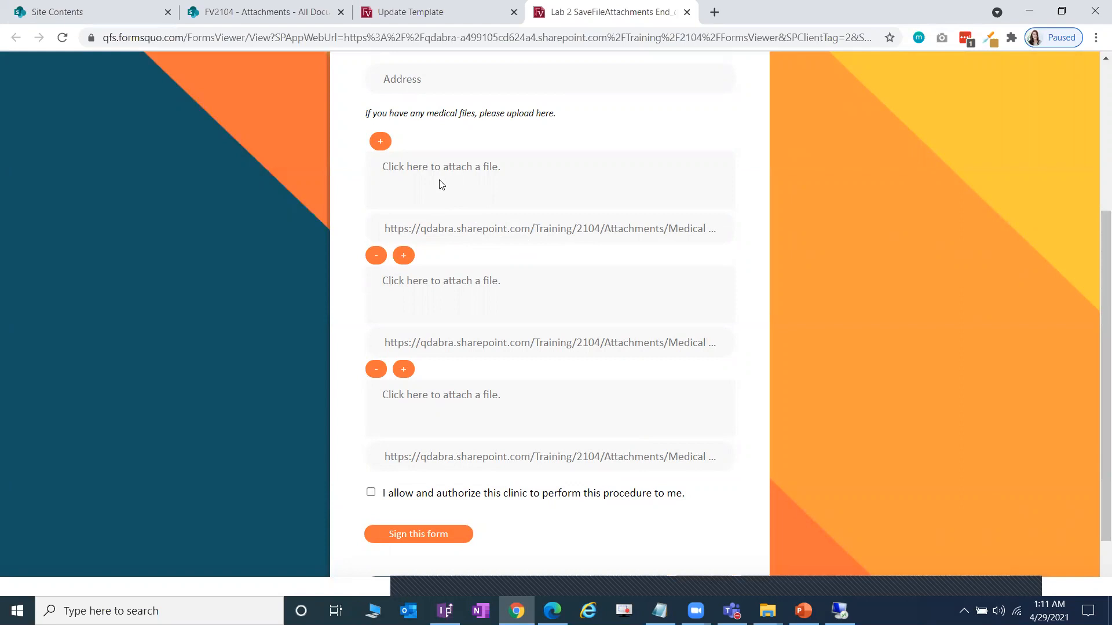
click(557, 586)
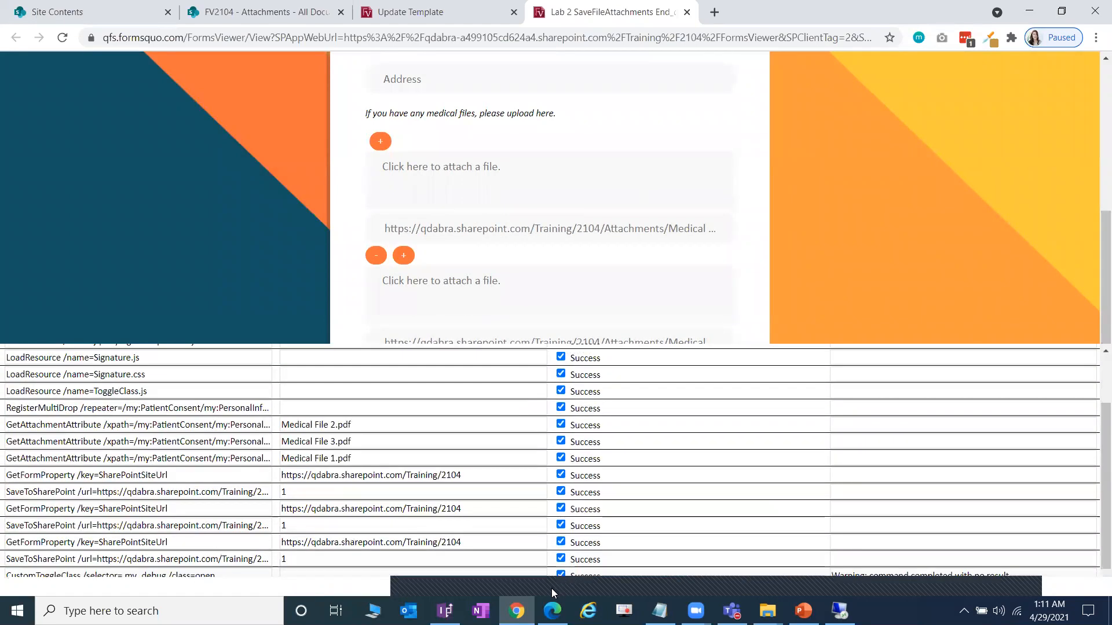
click(551, 591)
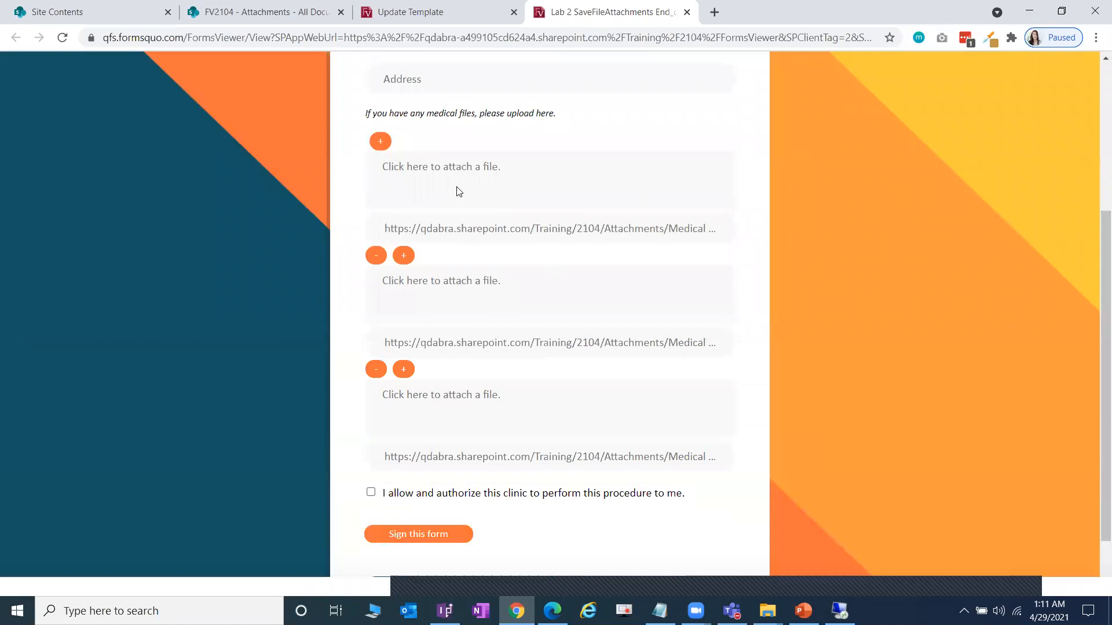
scroll(569, 313, down, 2)
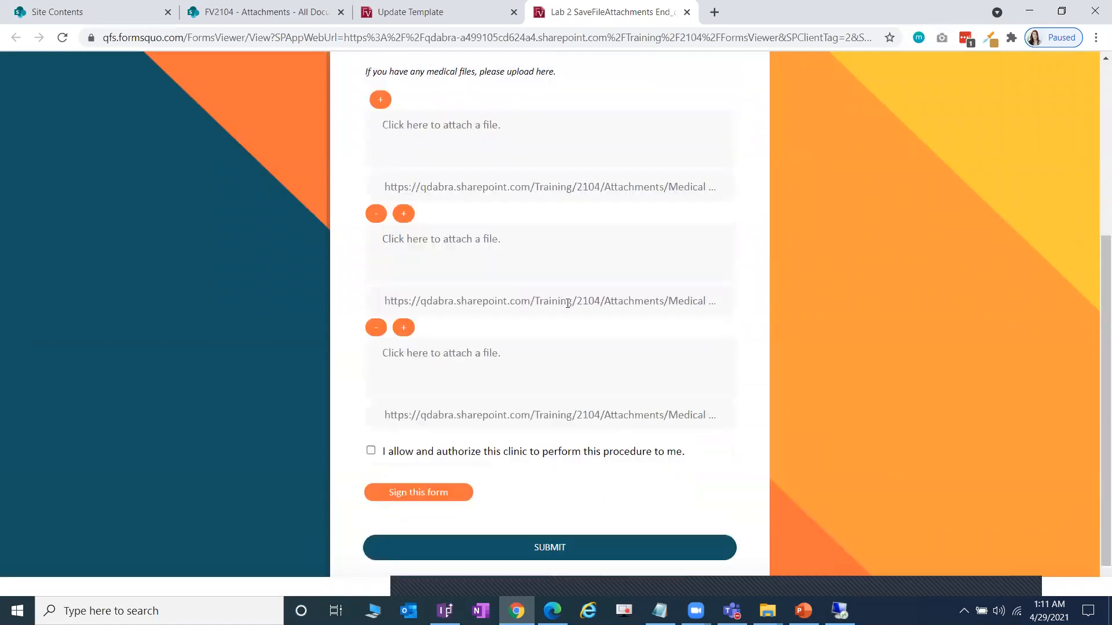
click(260, 14)
click(590, 14)
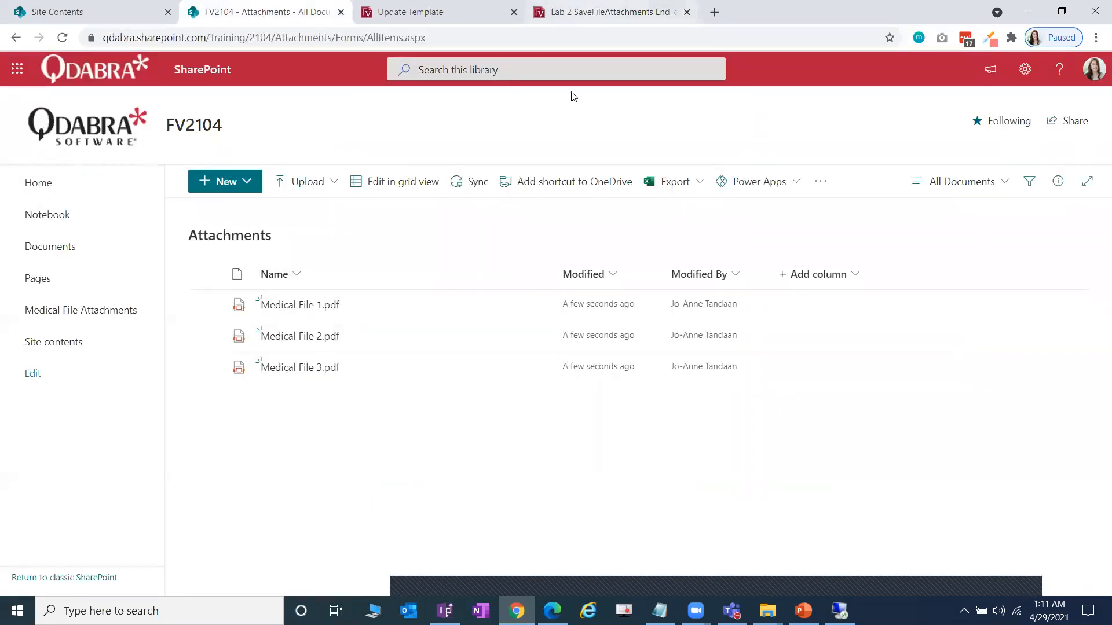
scroll(521, 307, up, 3)
drag(388, 301, 799, 306)
click(679, 304)
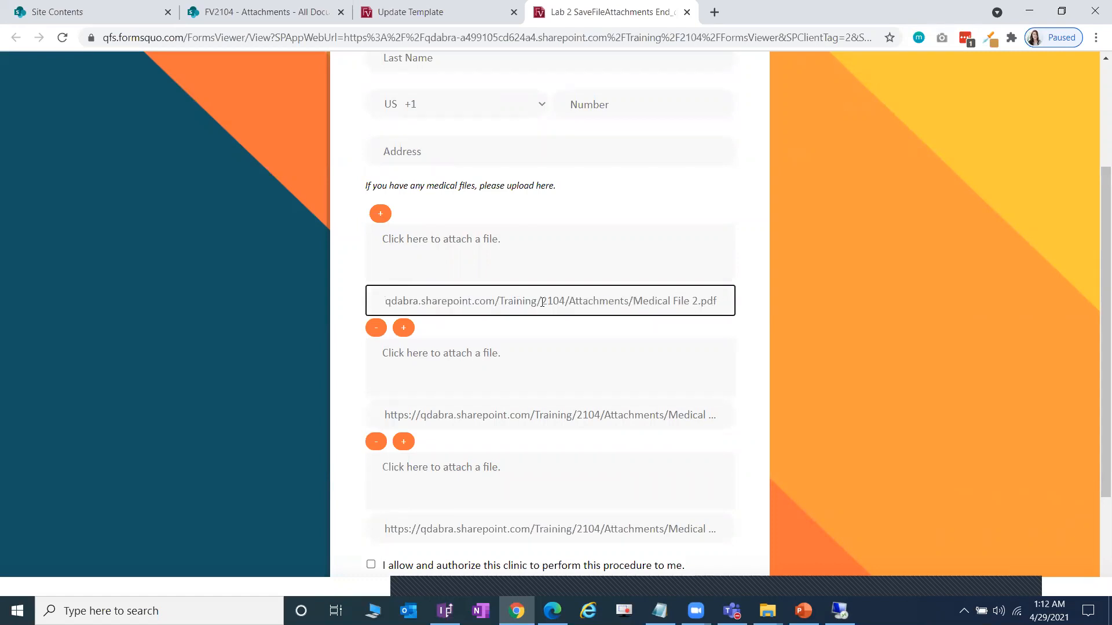
drag(486, 303, 810, 300)
click(401, 301)
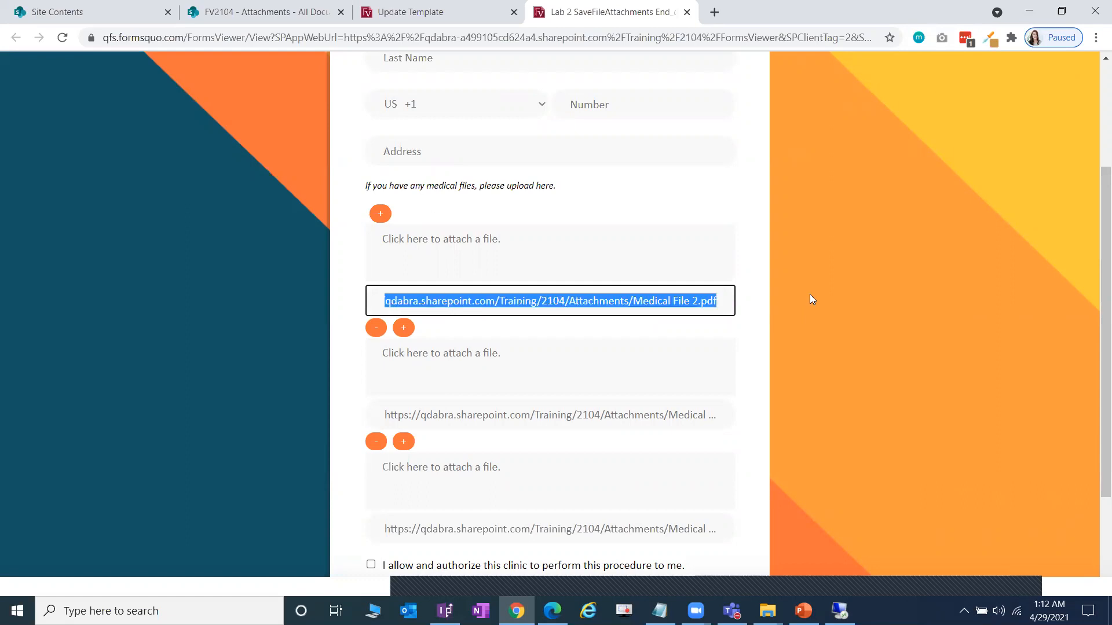
click(677, 308)
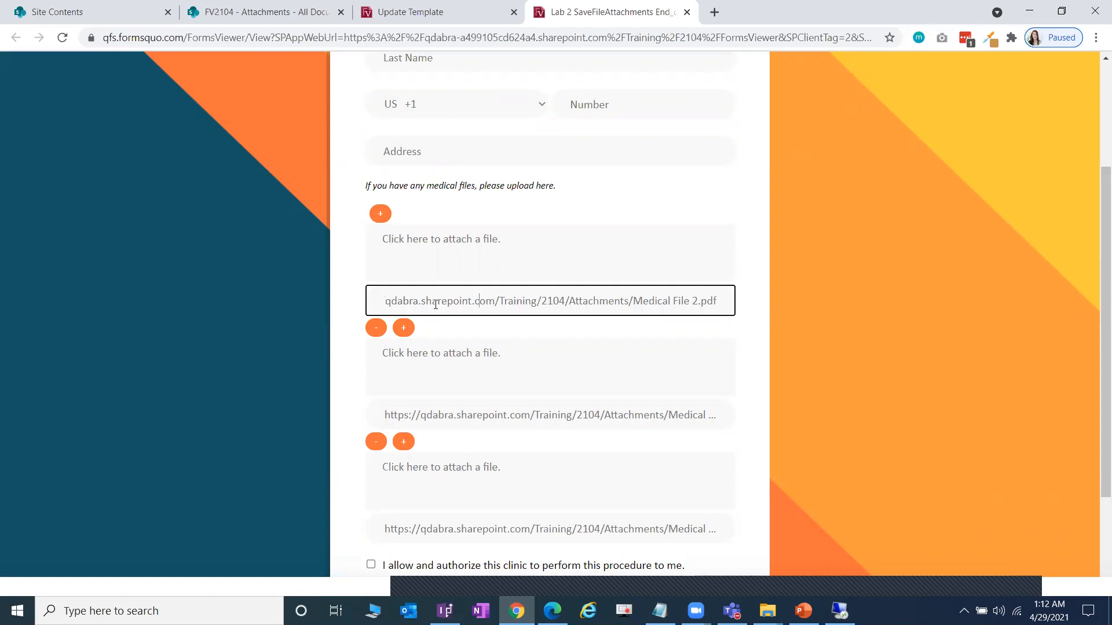
drag(453, 299, 782, 309)
click(628, 304)
scroll(810, 330, down, 1)
click(758, 398)
scroll(753, 379, down, 1)
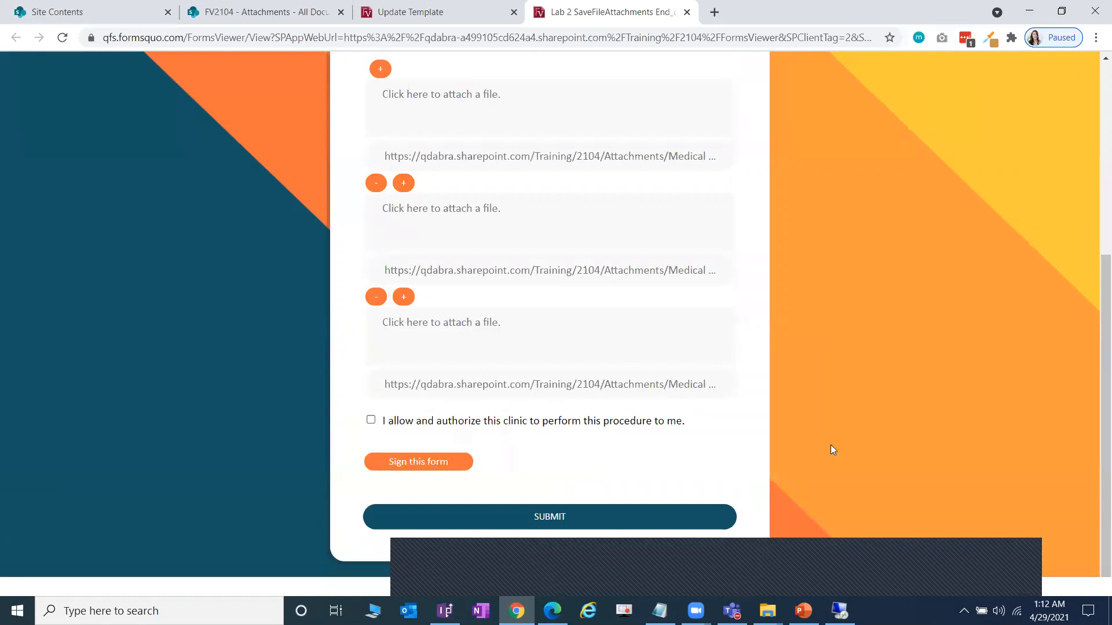
scroll(659, 426, up, 3)
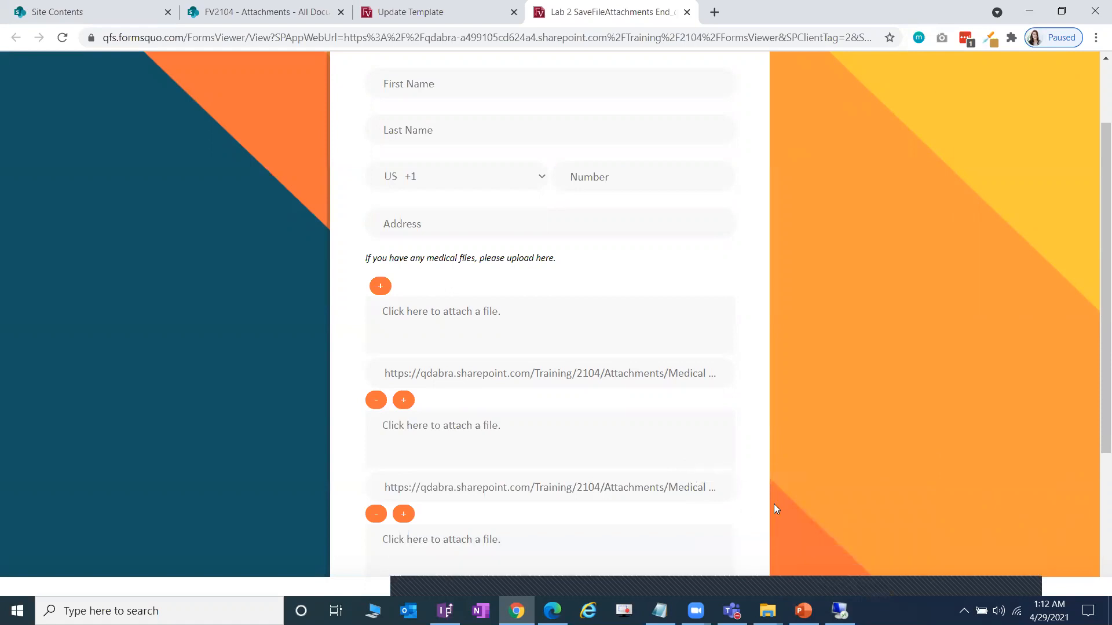
scroll(677, 511, down, 3)
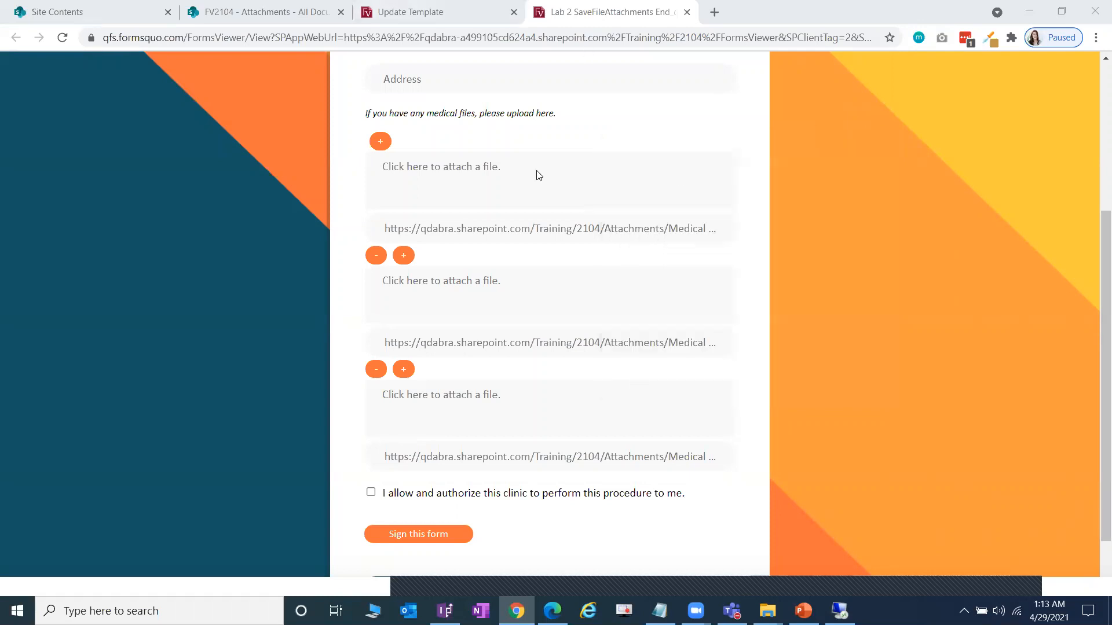
- Open the template in Forms Designer and choose the SaveToSharePoint command from a 'Save' search
click(440, 12)
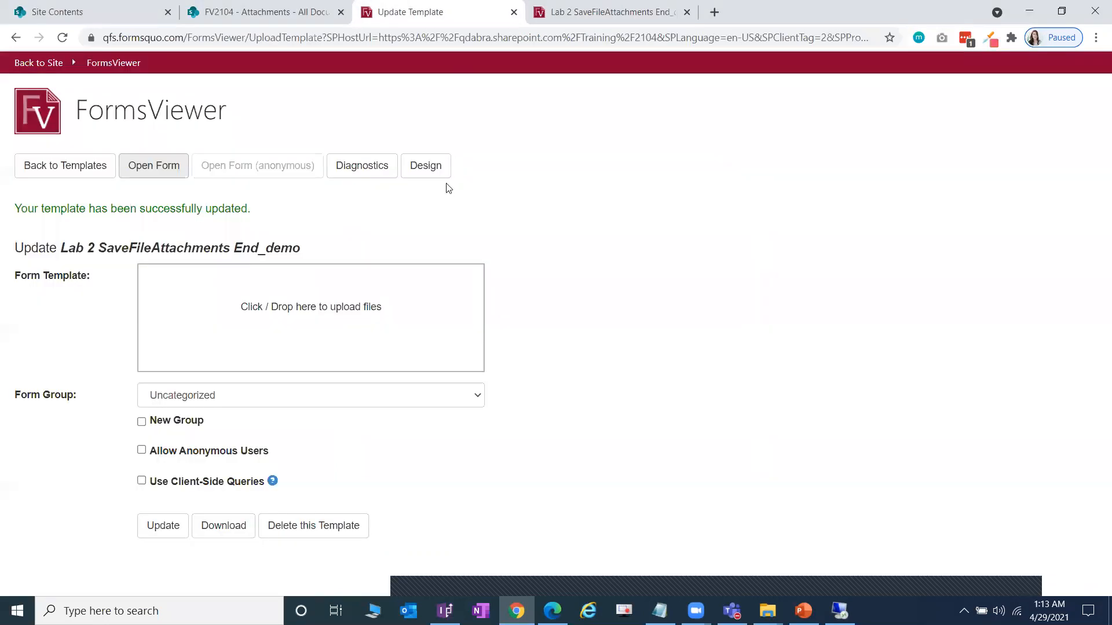
click(437, 168)
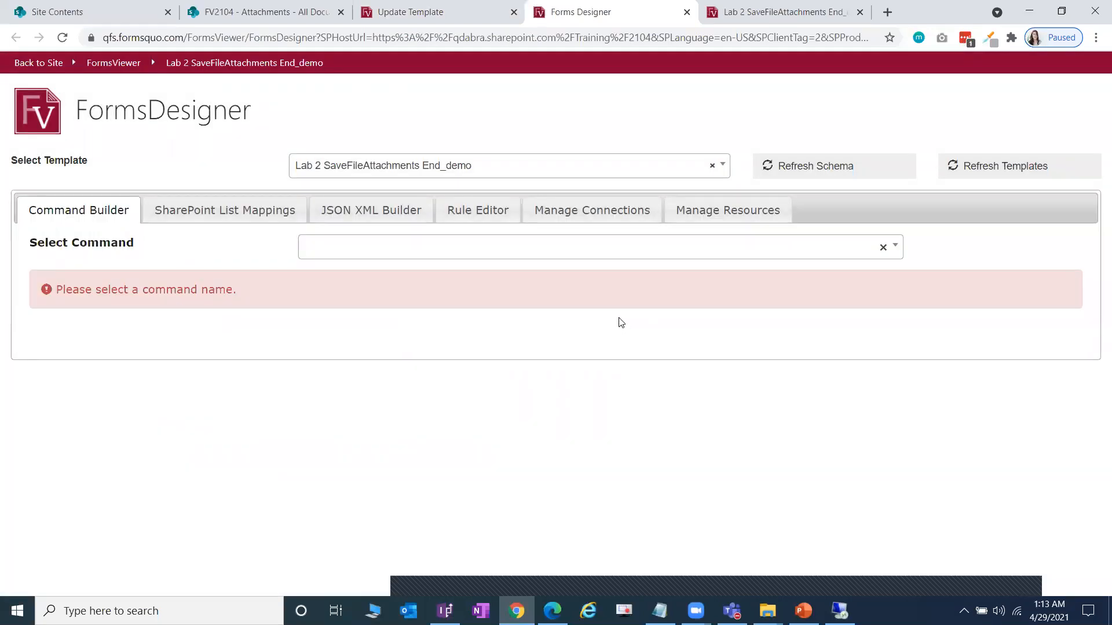
click(363, 257)
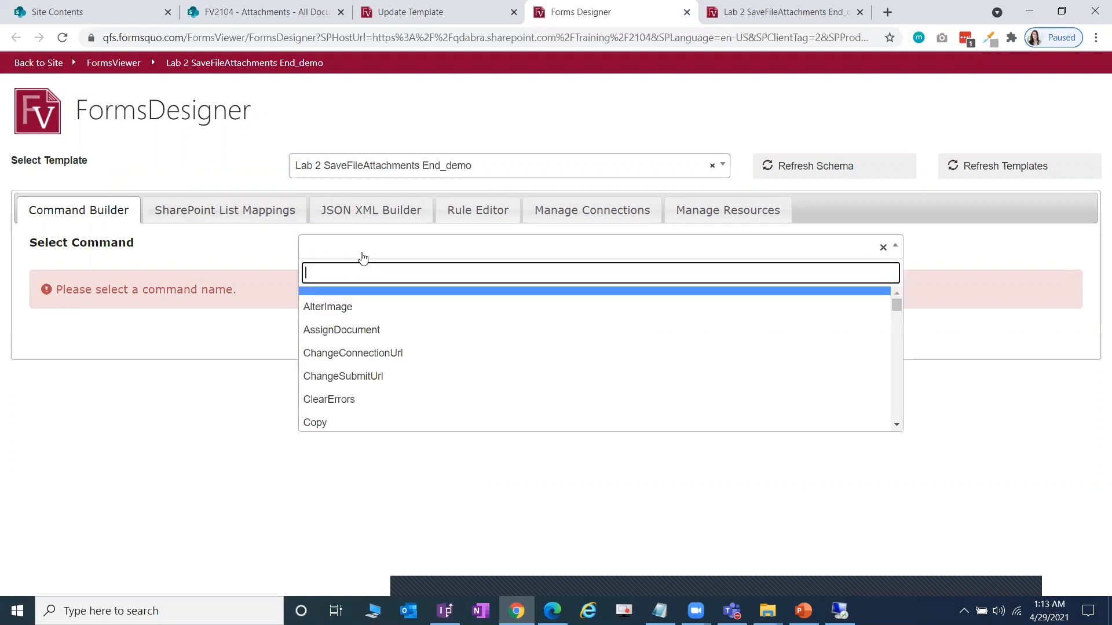
text(Save)
click(377, 346)
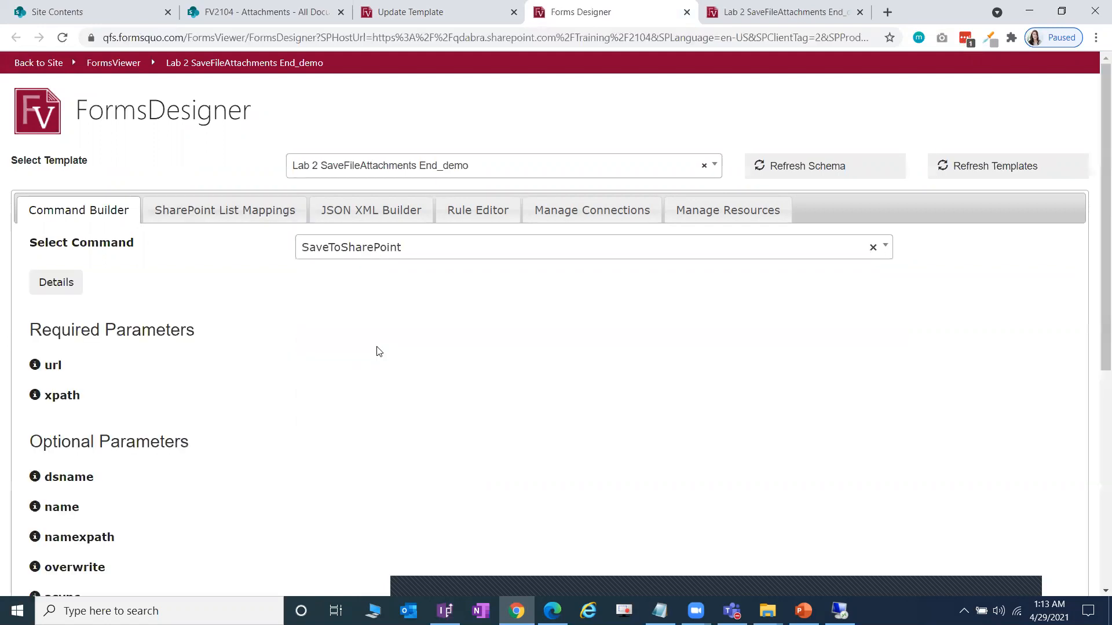
- Scroll through SaveToSharePoint's parameters, leaving uniquename omitted for now
scroll(391, 347, down, 1)
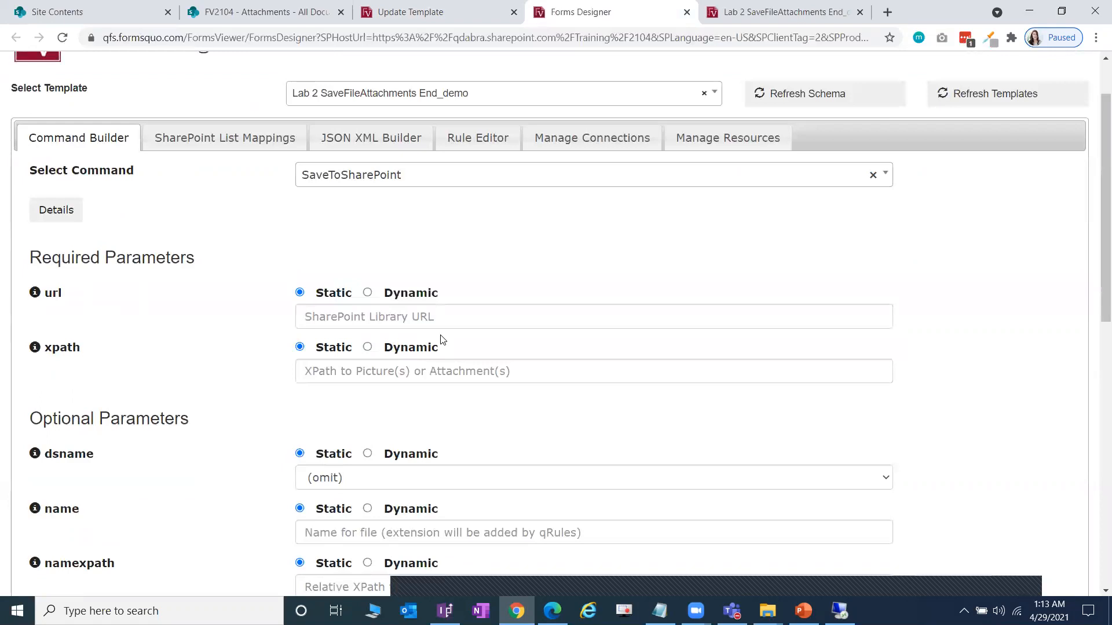
scroll(440, 346, down, 3)
scroll(440, 346, down, 3)
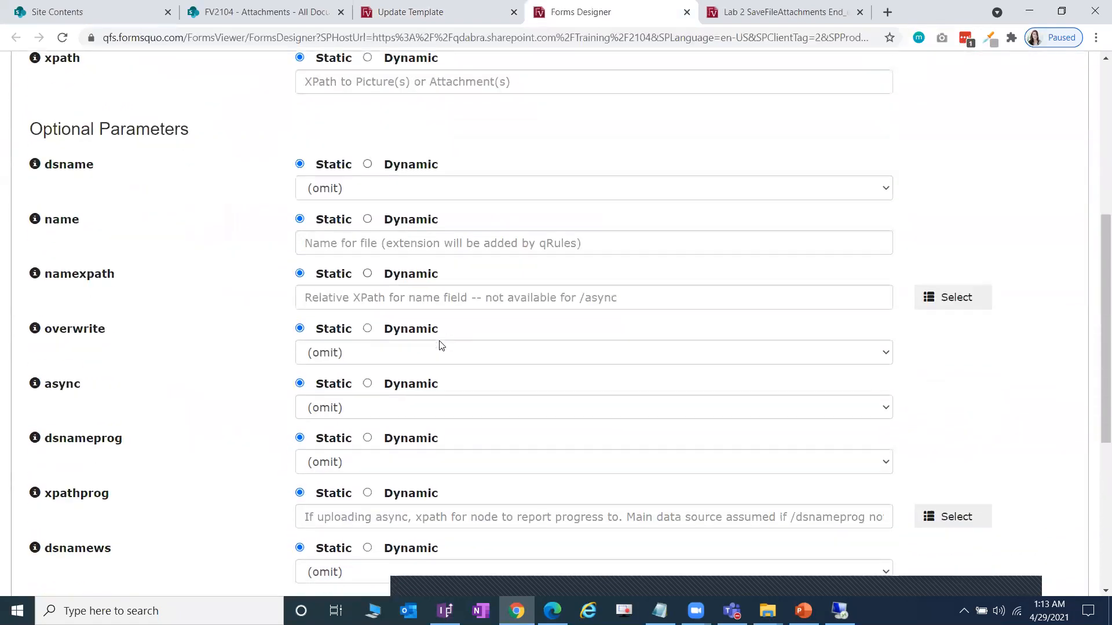
scroll(440, 345, down, 3)
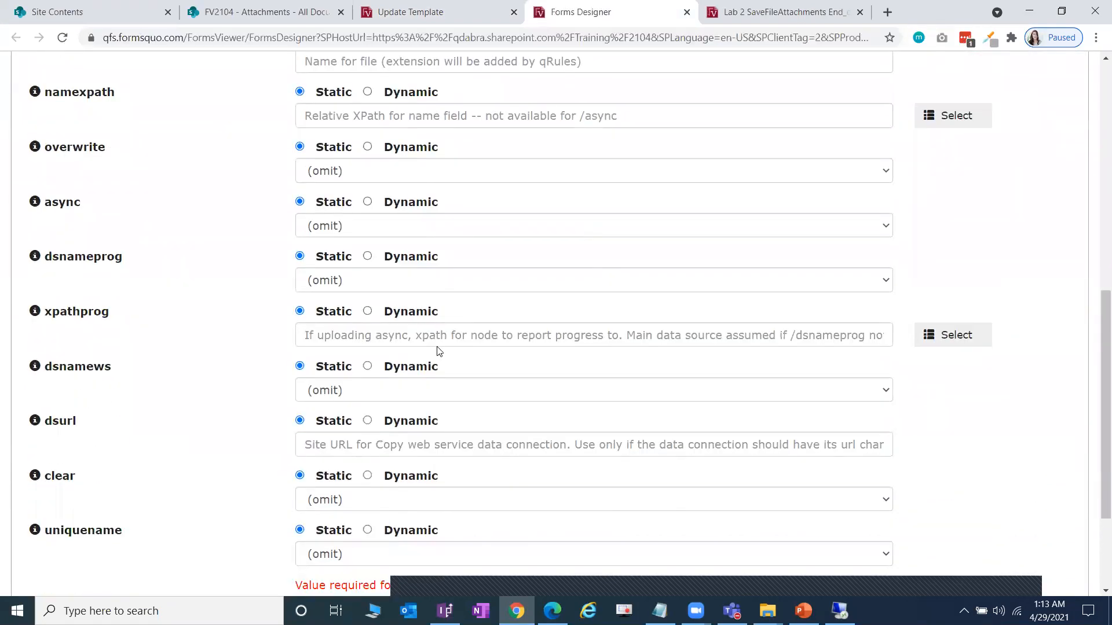
scroll(439, 354, down, 1)
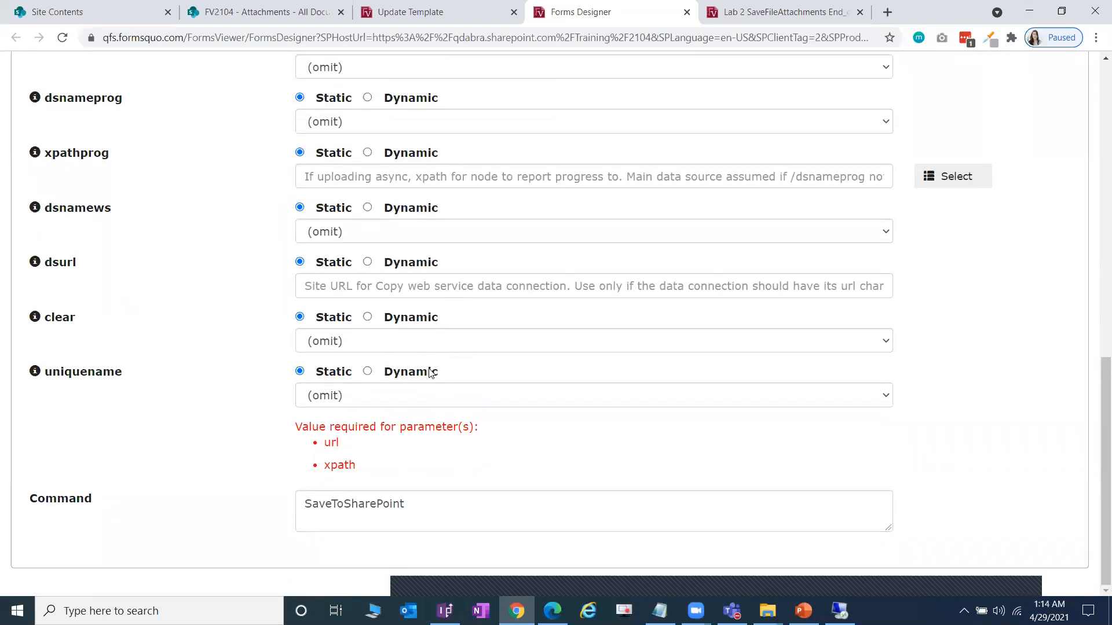
click(419, 398)
click(152, 419)
mouse_move(36, 374)
click(445, 611)
click(823, 287)
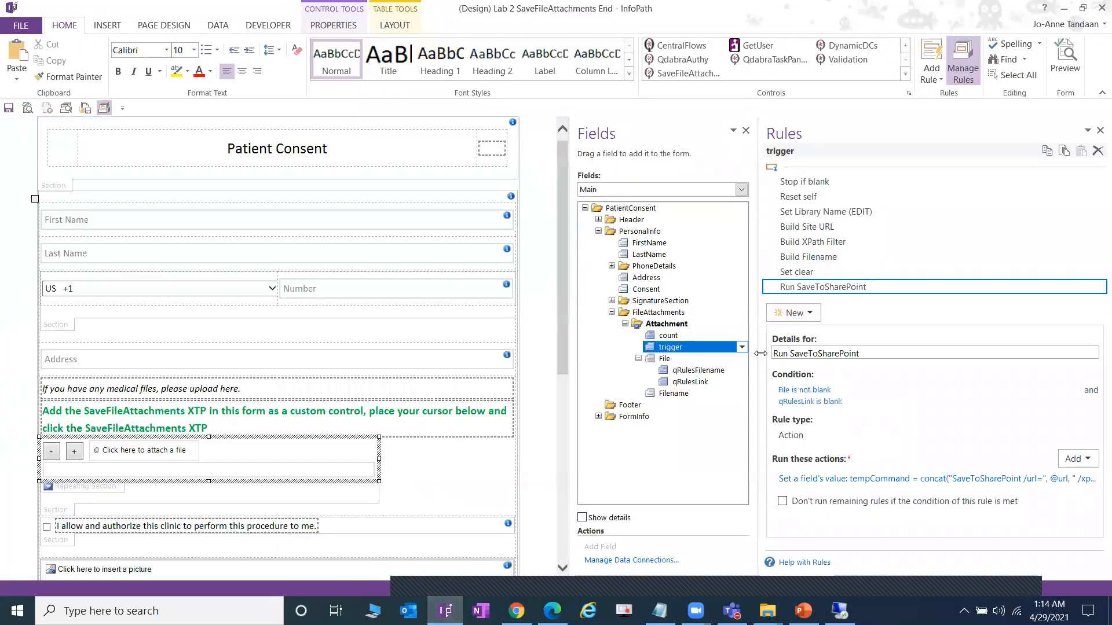
drag(760, 353, 523, 355)
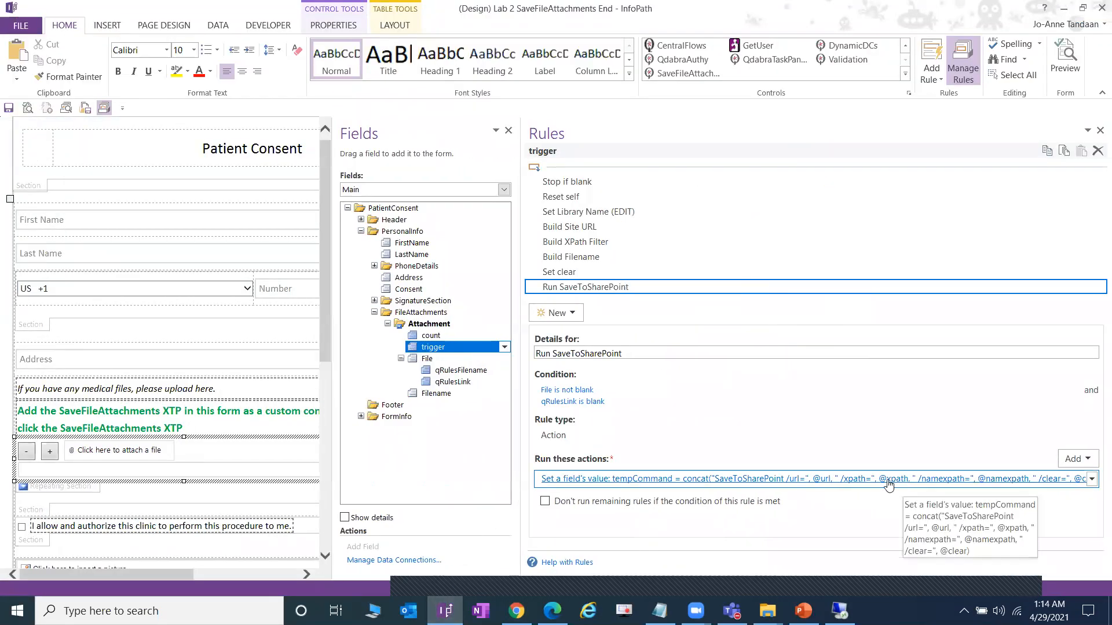
click(894, 485)
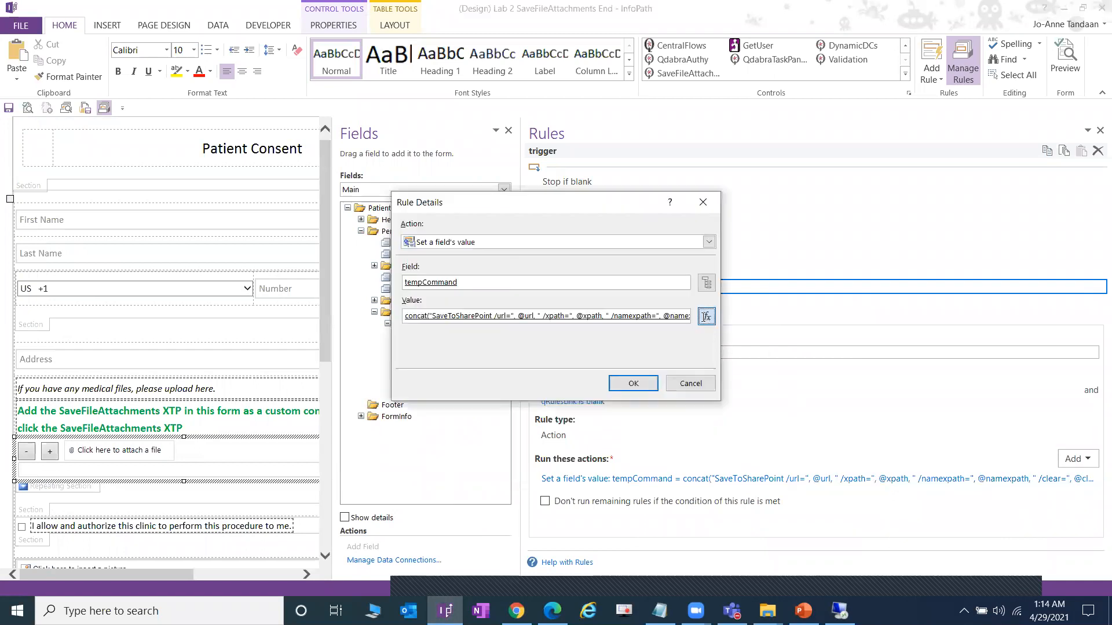
click(707, 317)
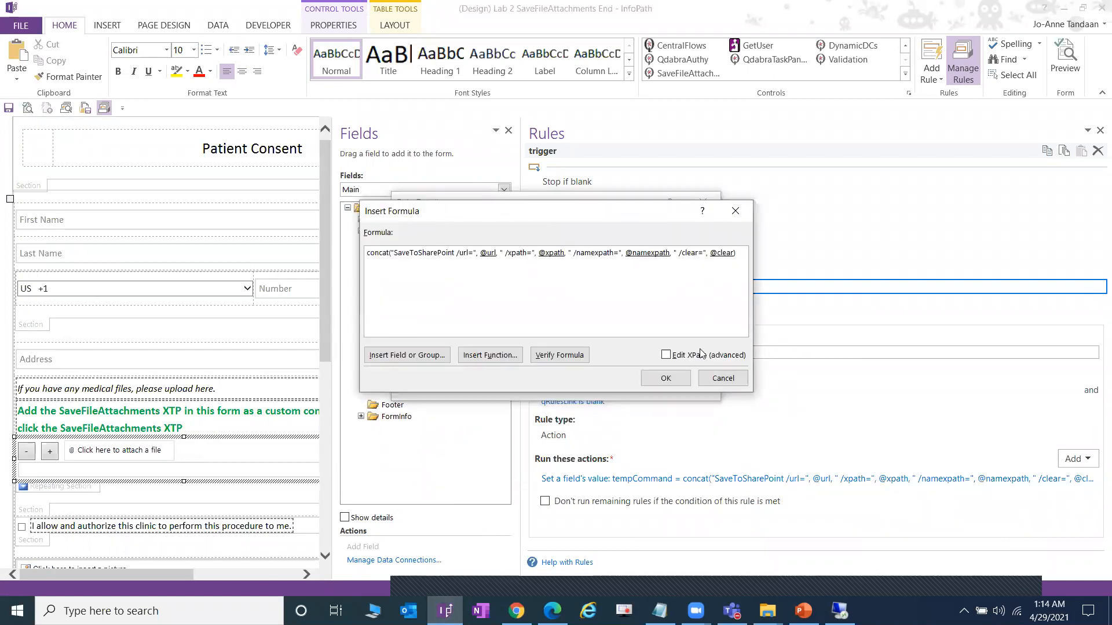
click(721, 378)
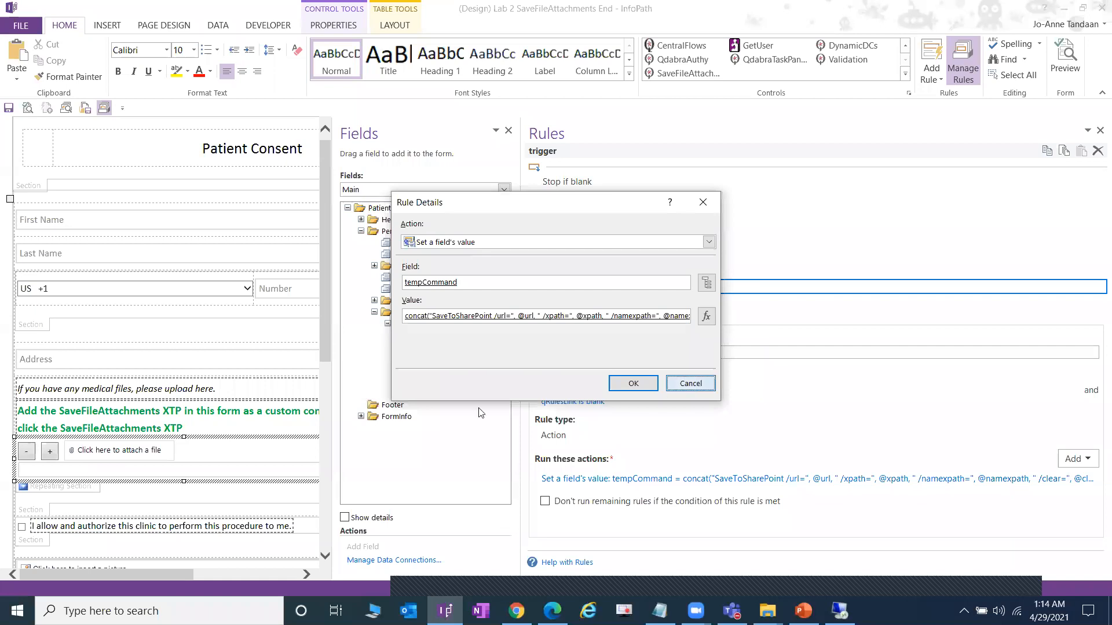
click(692, 382)
key(alt+Tab)
click(382, 400)
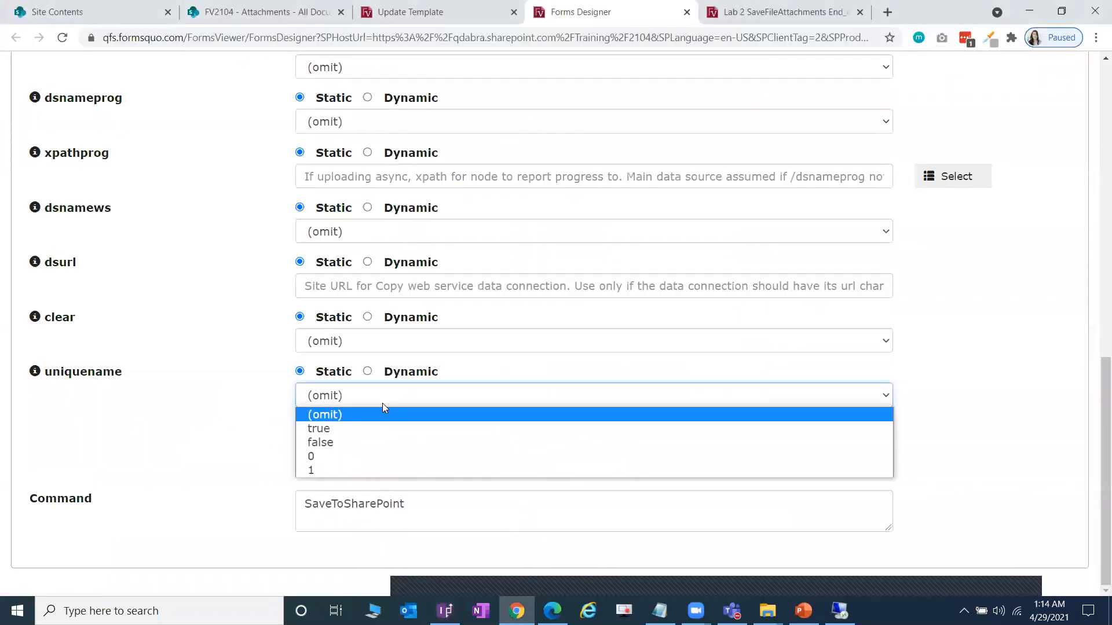
- Set uniquename to true, giving 'SaveToSharePoint /uniquename=true', after checking the Attachments library
click(374, 426)
drag(548, 504, 409, 504)
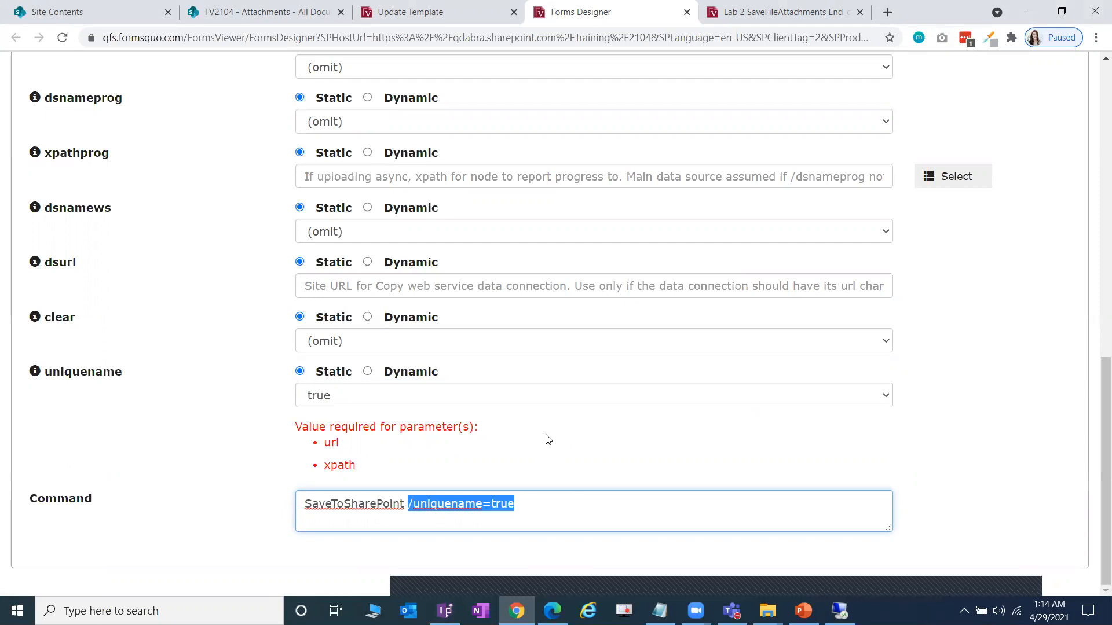
click(288, 13)
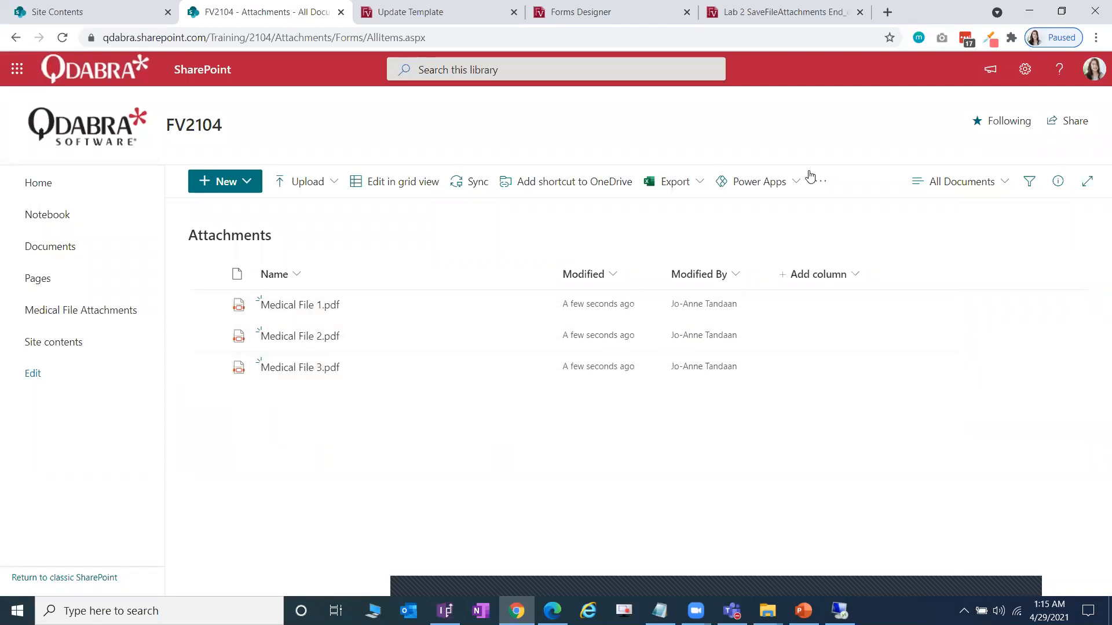
click(655, 7)
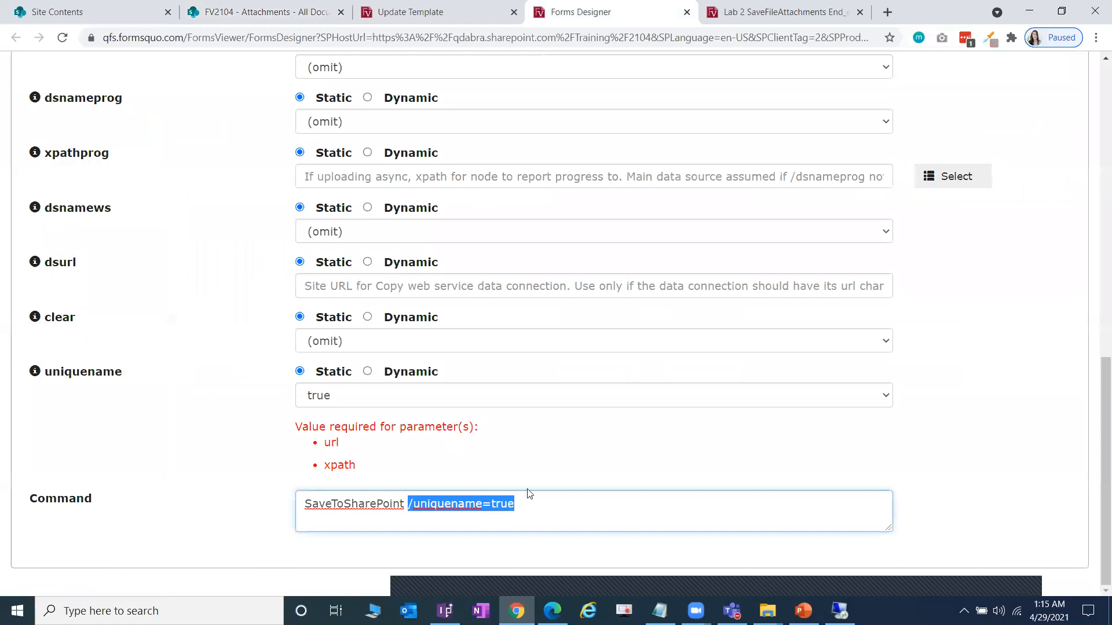
click(539, 503)
key(ctrl+a)
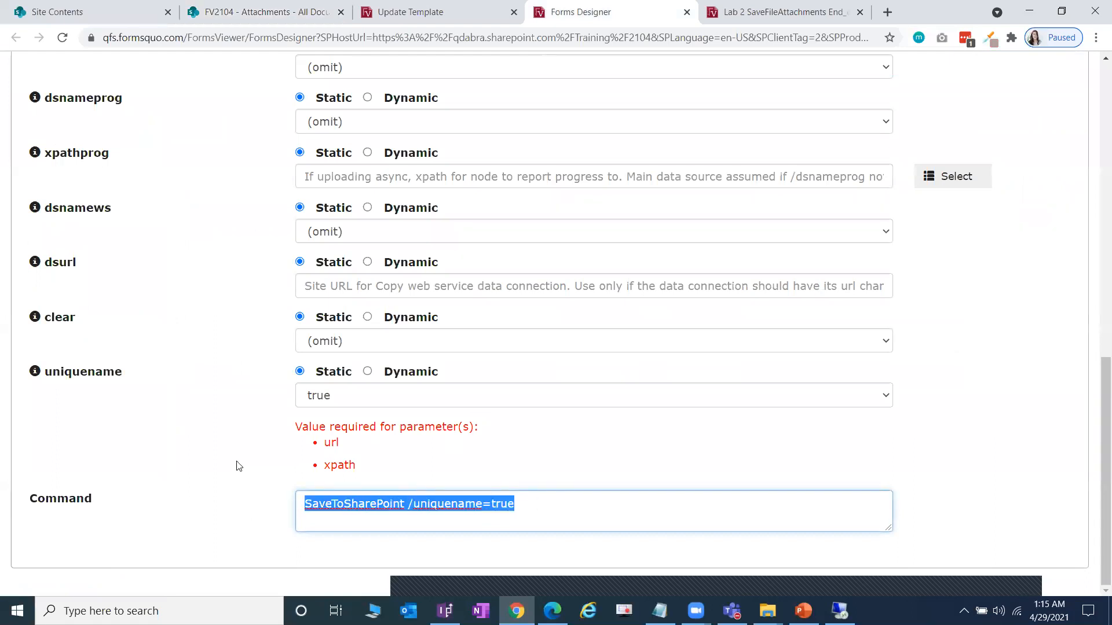
scroll(193, 397, up, 1)
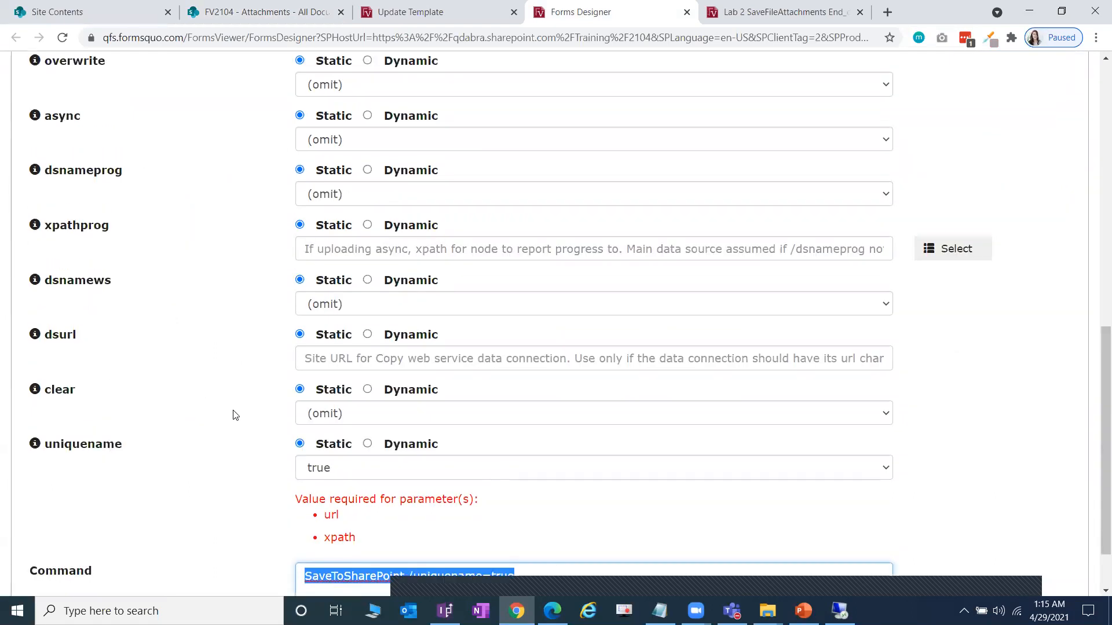
scroll(218, 392, up, 2)
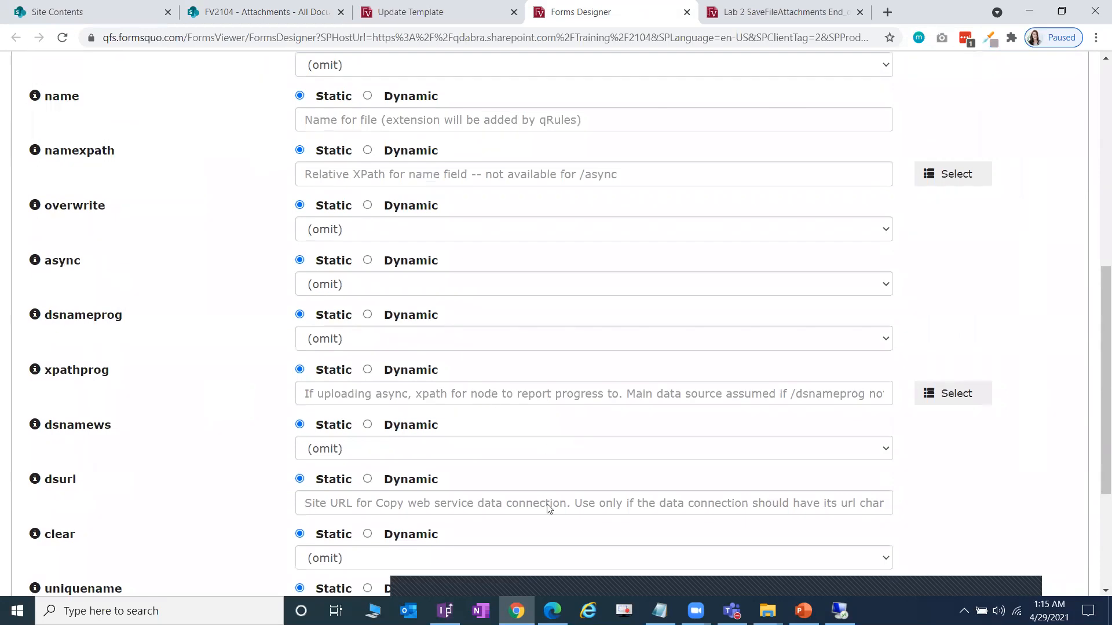
- Step through the trigger's Build XPath Filter, Build Filename, Set clear and Run SaveToSharePoint rules, viewing the tempCommand action
click(445, 611)
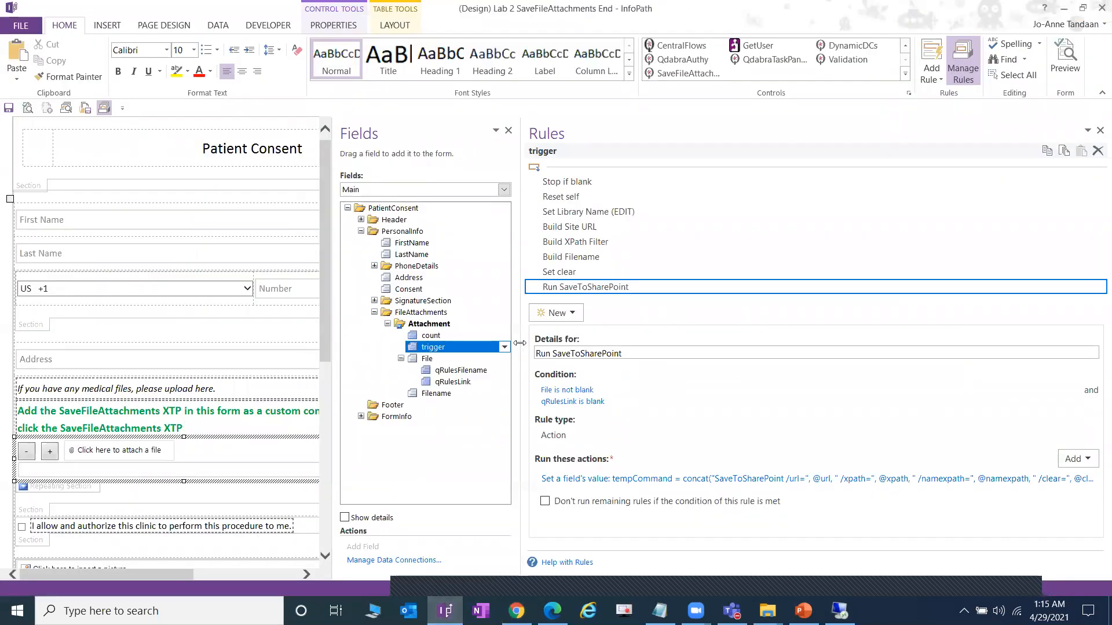
drag(630, 340, 695, 342)
scroll(296, 399, down, 1)
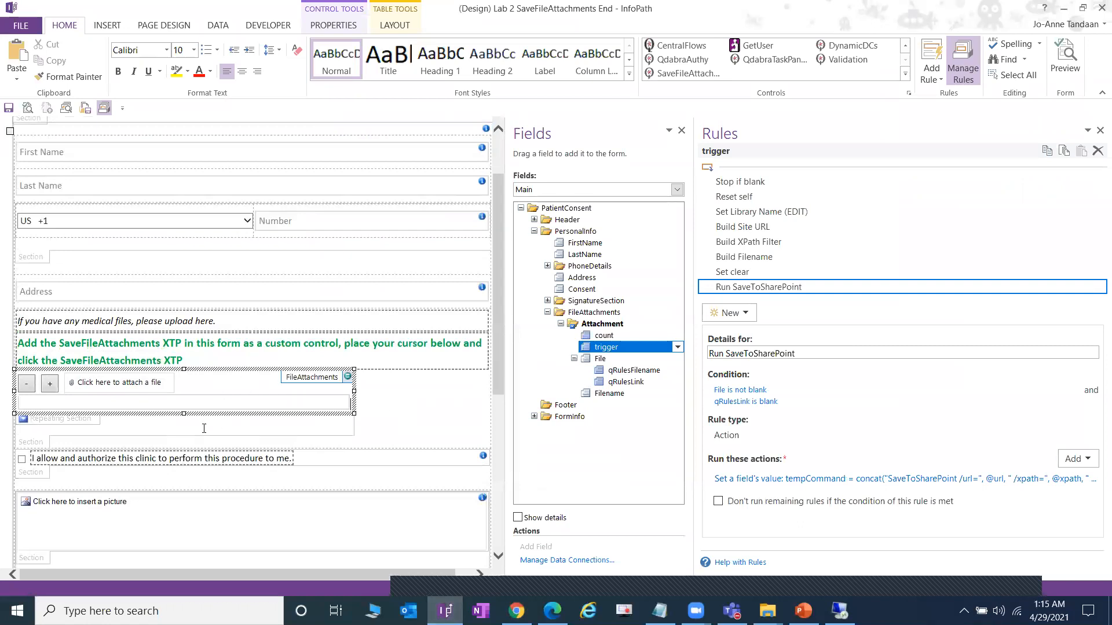
click(803, 241)
click(800, 257)
click(801, 271)
click(801, 287)
click(975, 479)
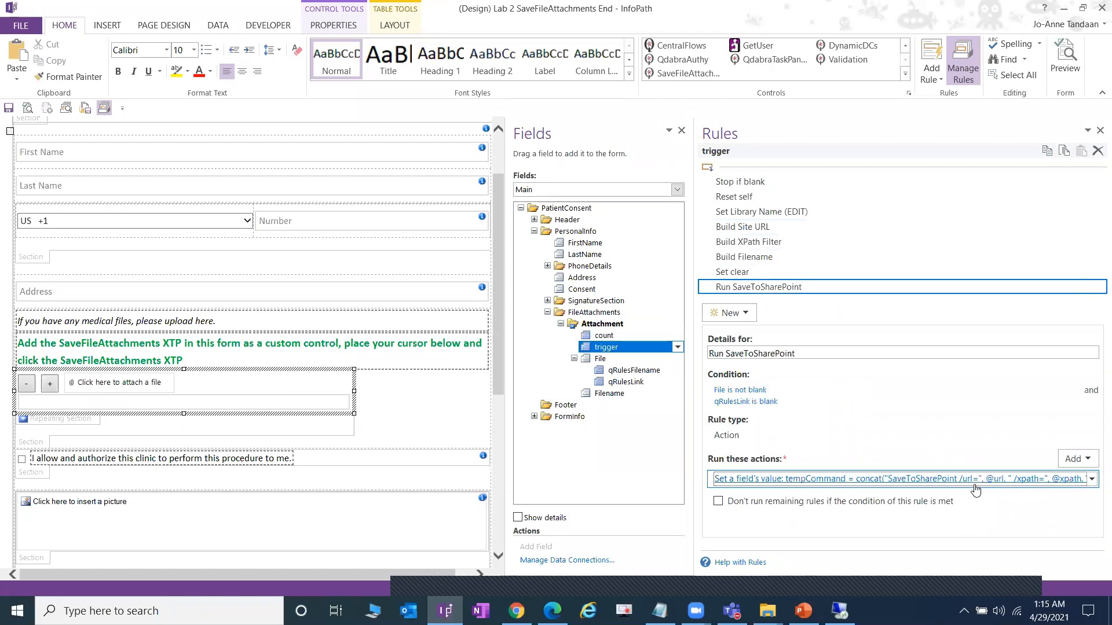
click(689, 384)
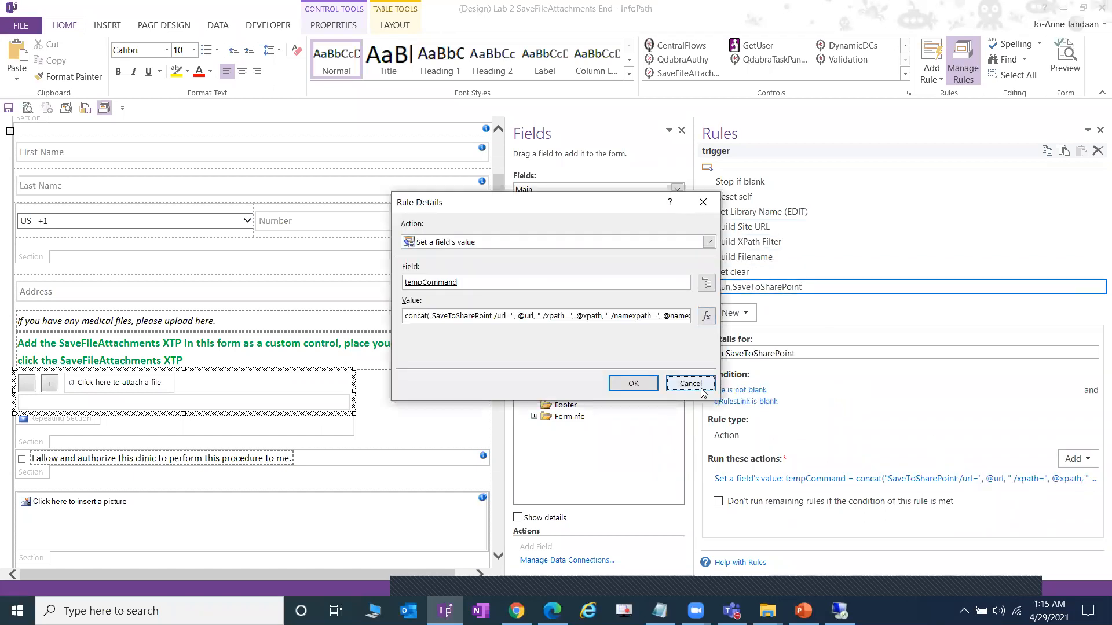
- Resize the task panes to widen the form canvas and dismiss a pop-up window
drag(706, 319, 666, 327)
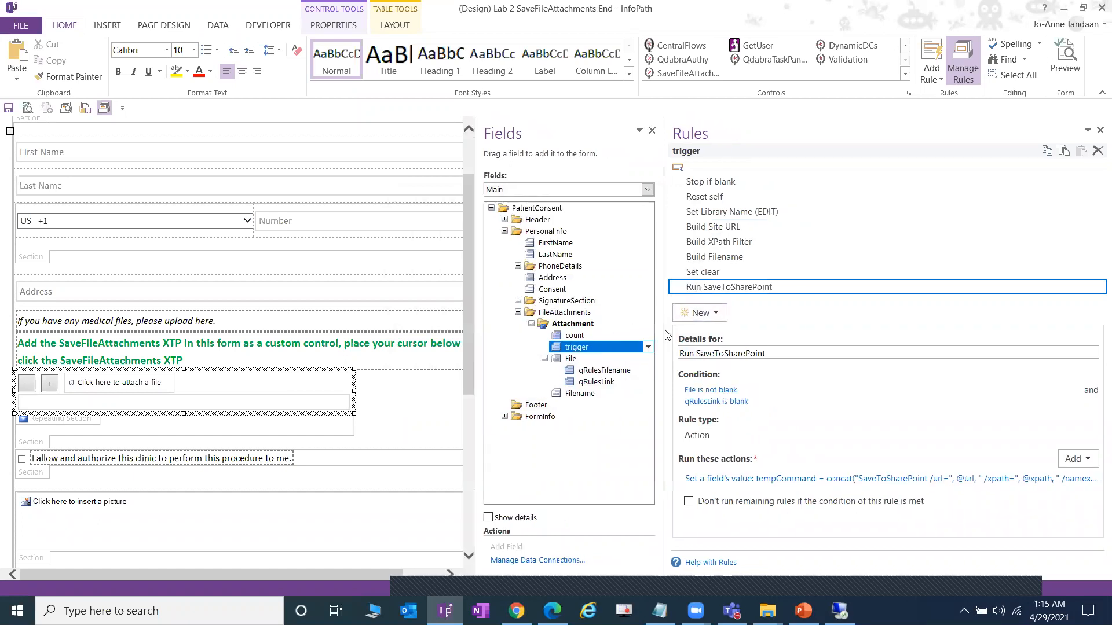
drag(664, 287, 805, 289)
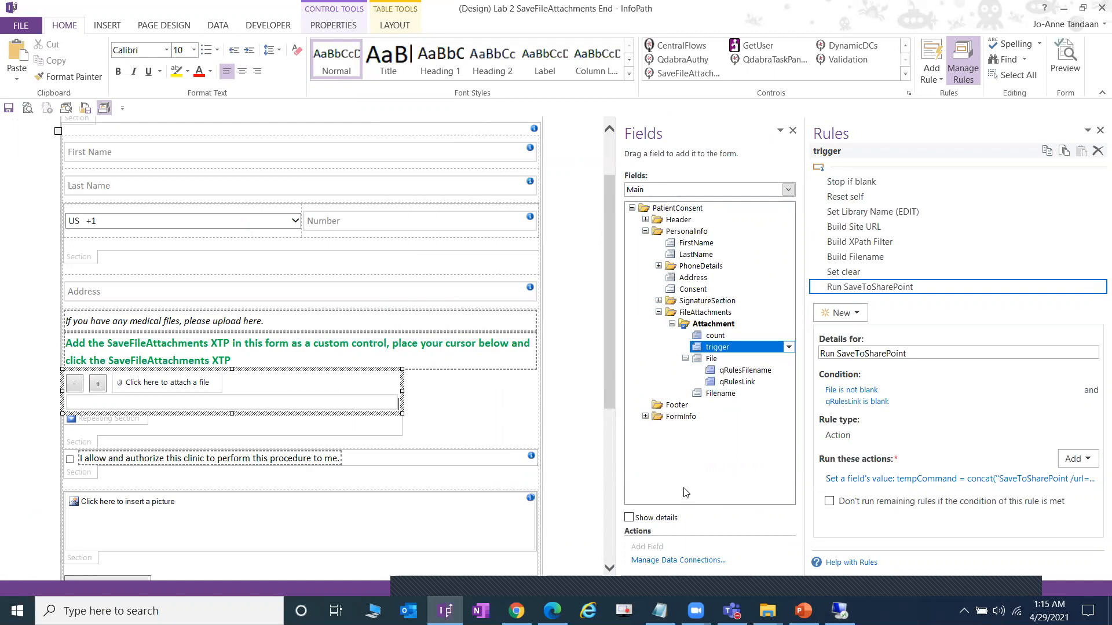
click(723, 289)
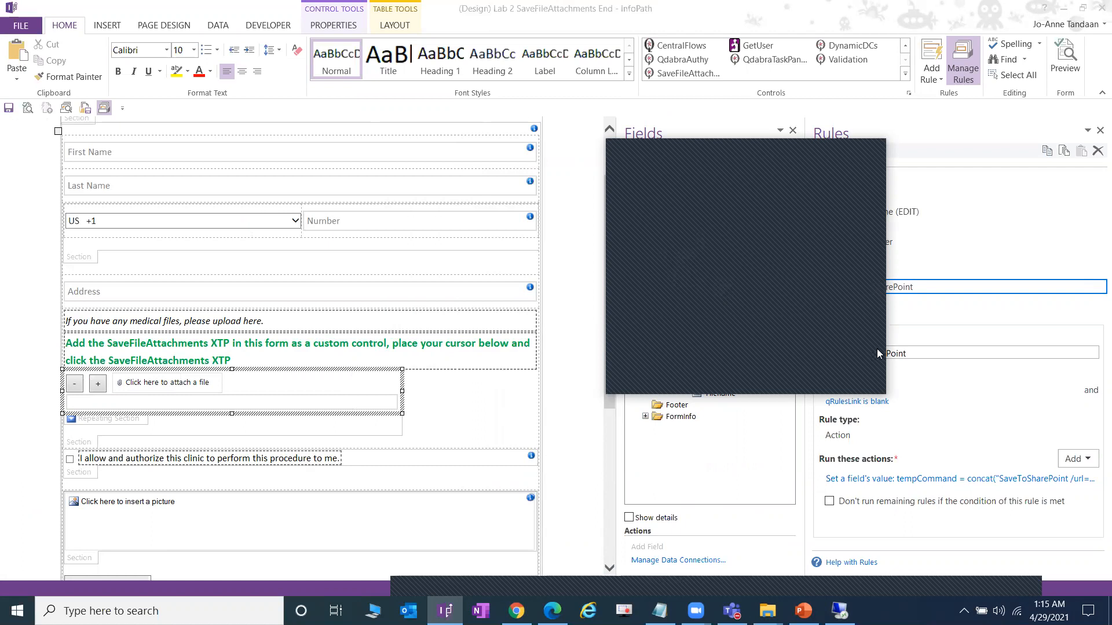
click(871, 149)
click(802, 607)
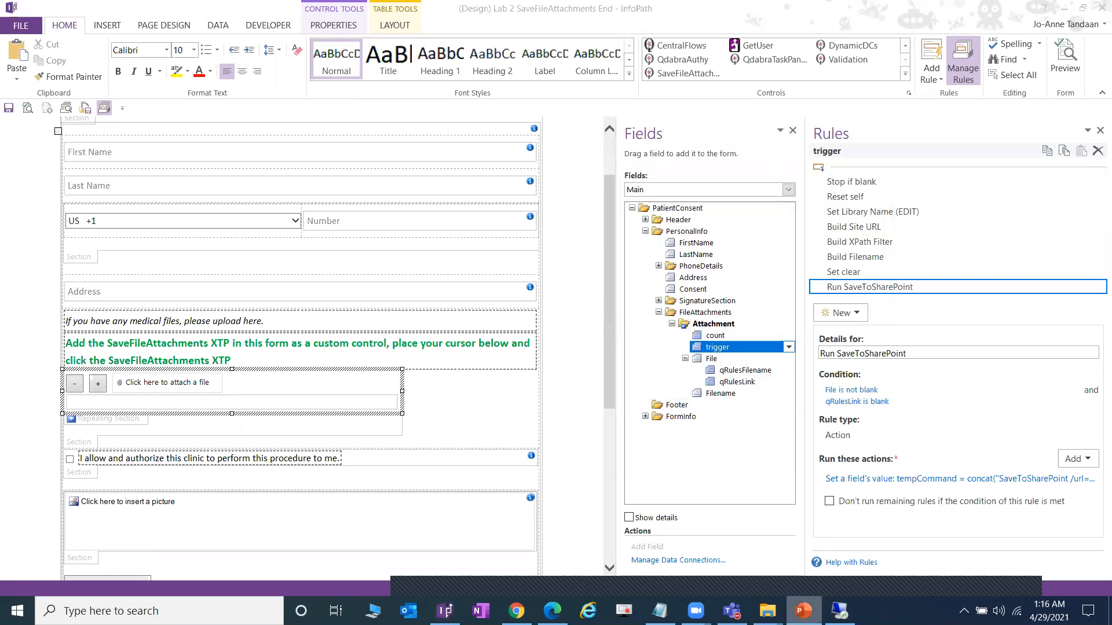
- Maximize PowerPoint and present slide 12, 'Quick Break 10 minutes', from the current slide
click(942, 122)
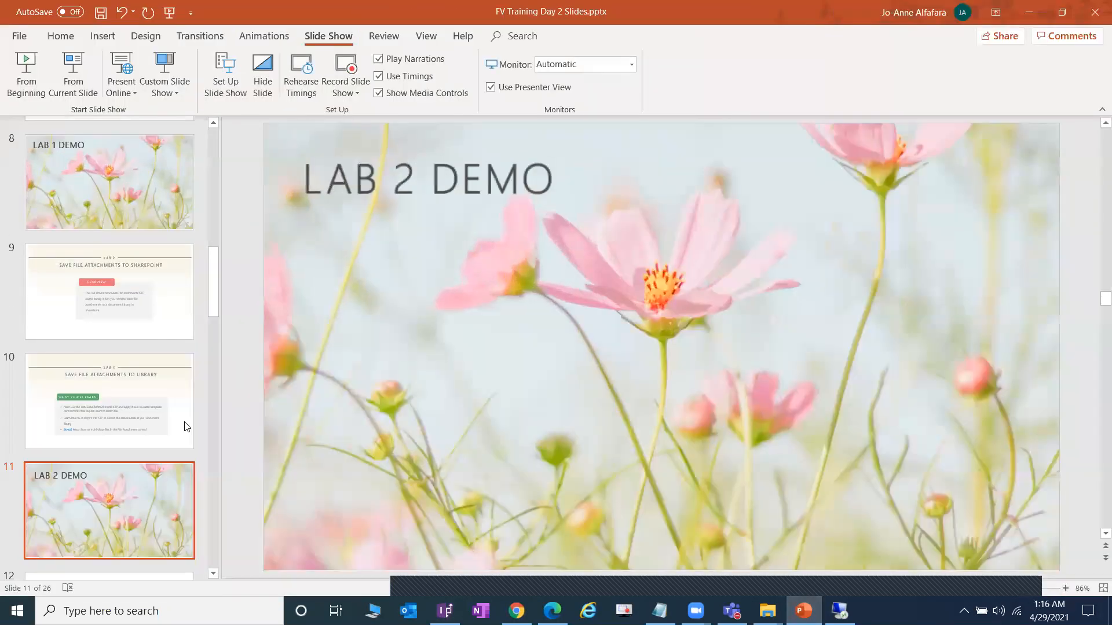
scroll(130, 424, down, 1)
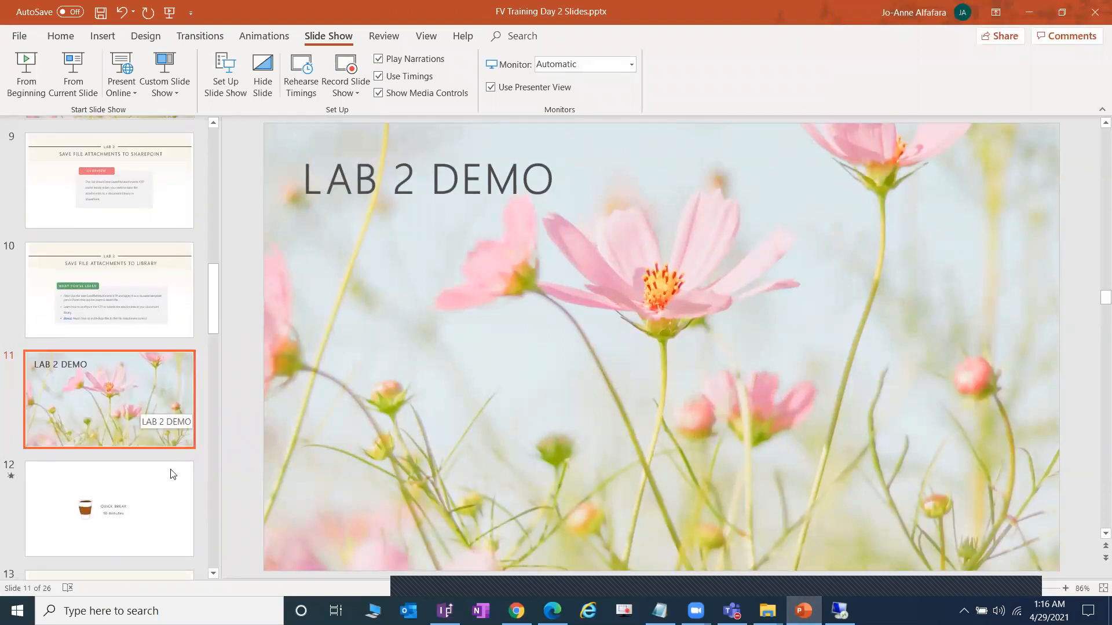
click(186, 501)
scroll(162, 387, down, 1)
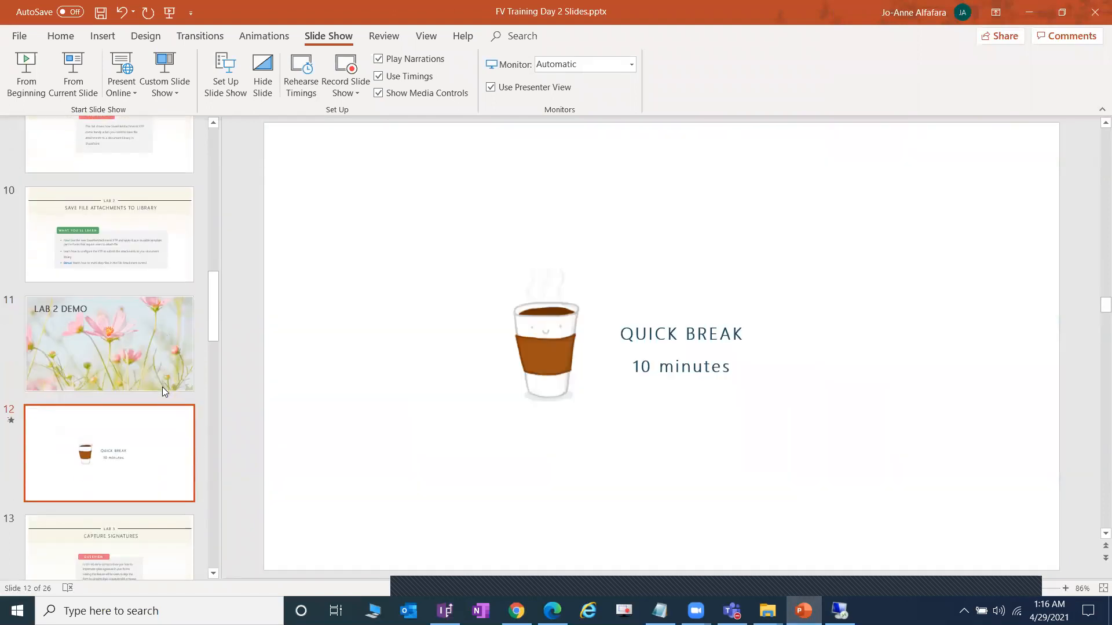
scroll(162, 386, down, 1)
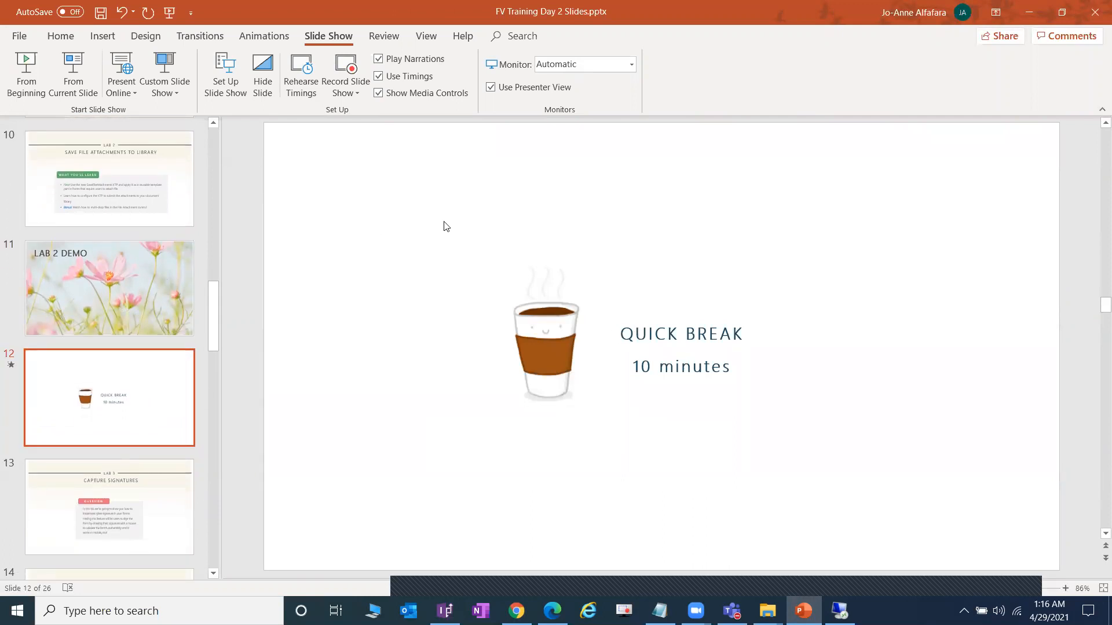
mouse_move(544, 279)
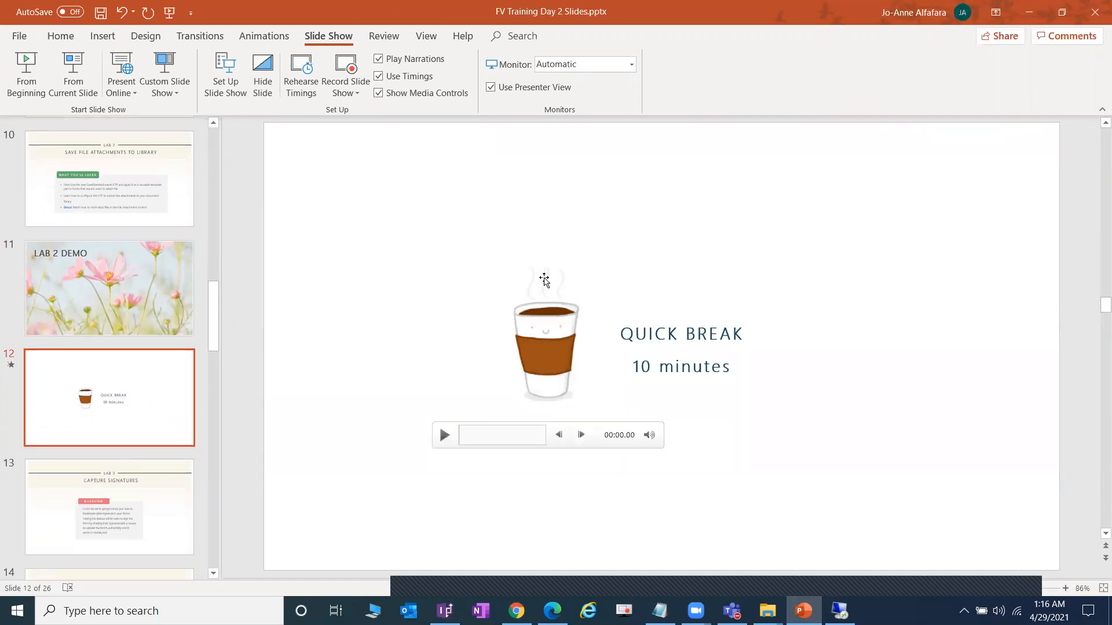
click(81, 84)
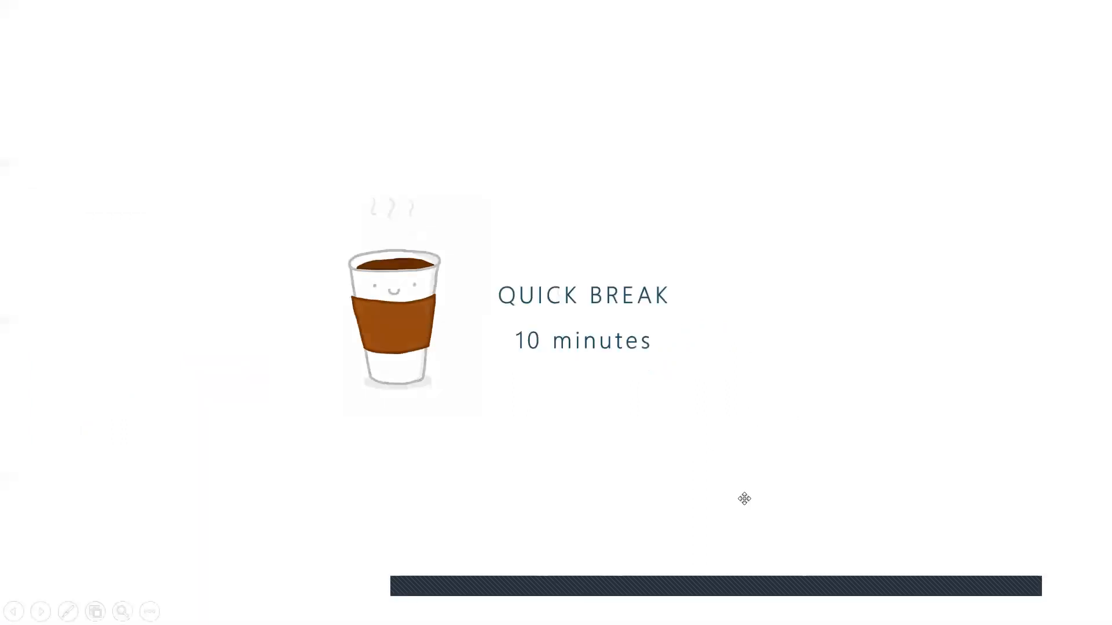
mouse_move(428, 583)
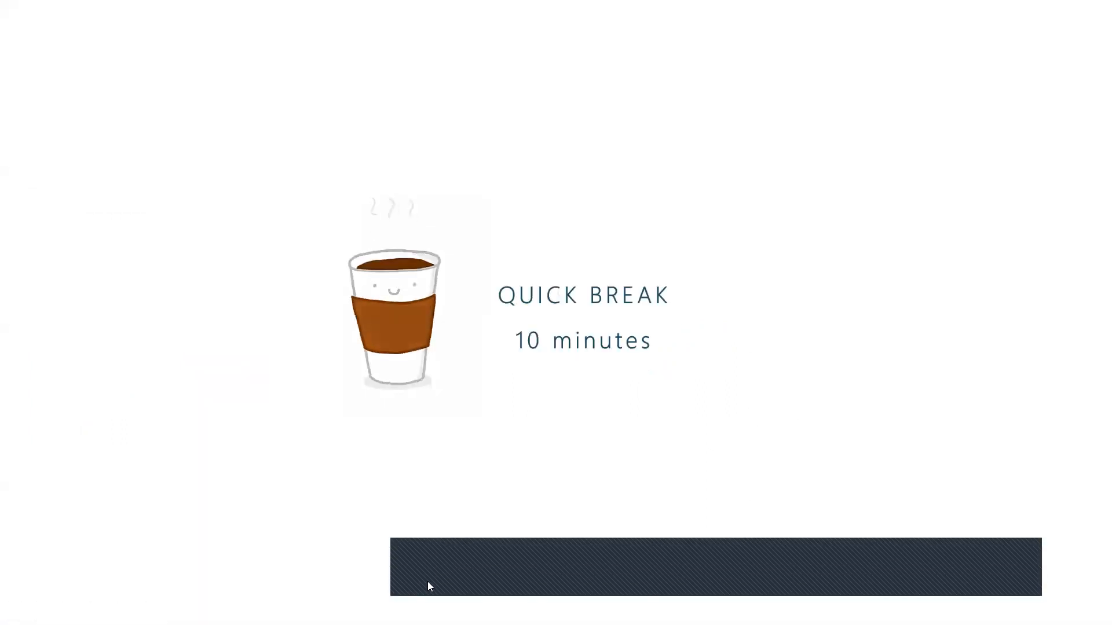
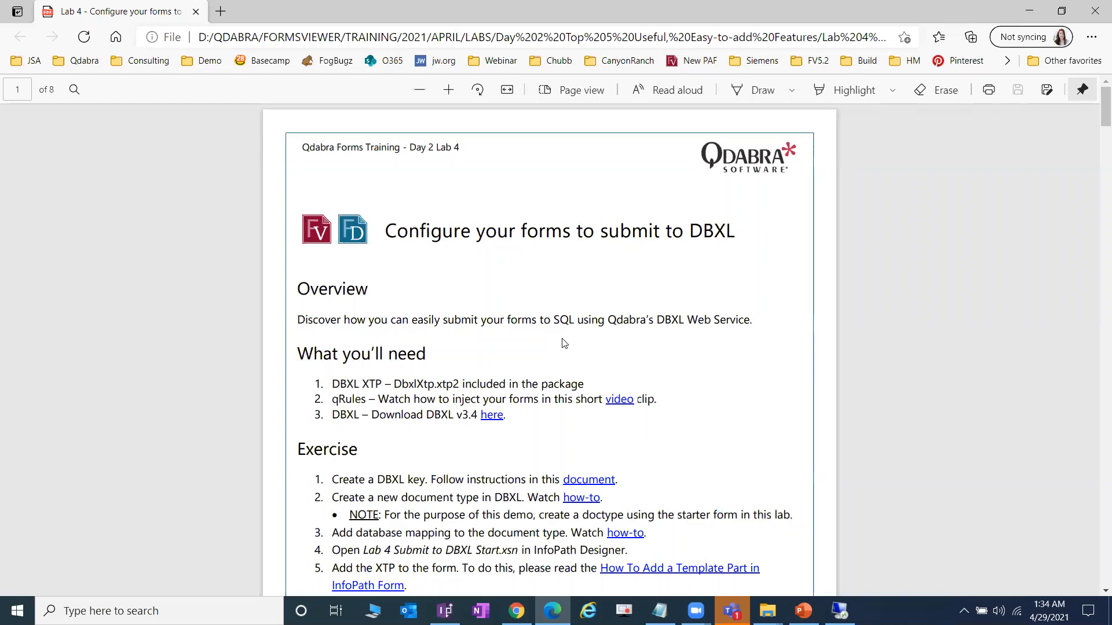
- Check the DbxlXtp.xtp2 template part file in the PKG lab folder
scroll(571, 371, down, 1)
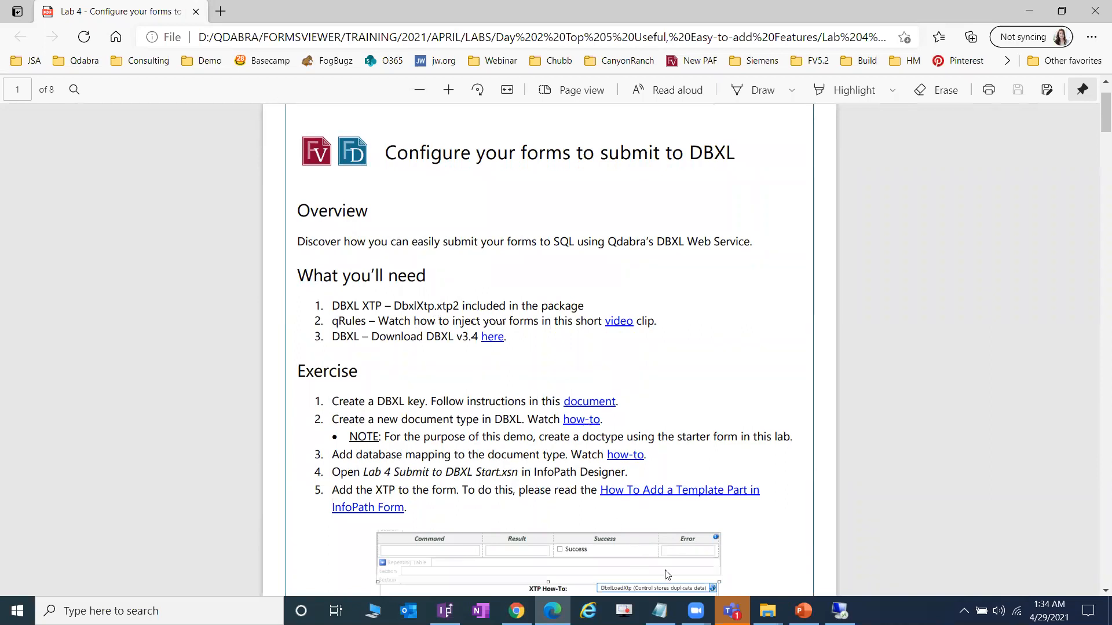
click(767, 610)
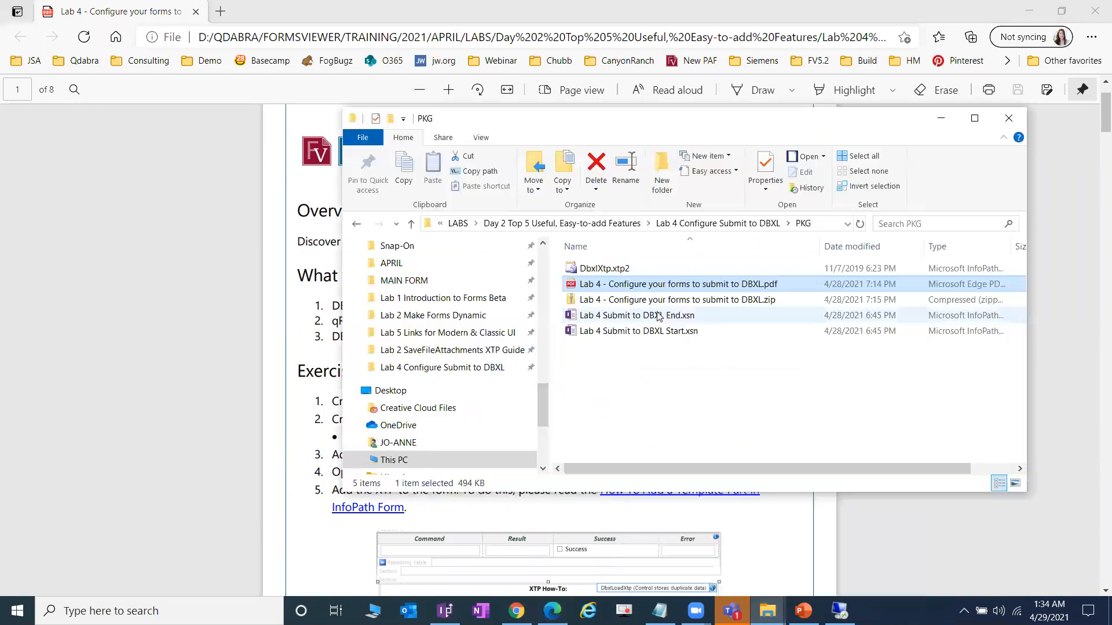
click(622, 270)
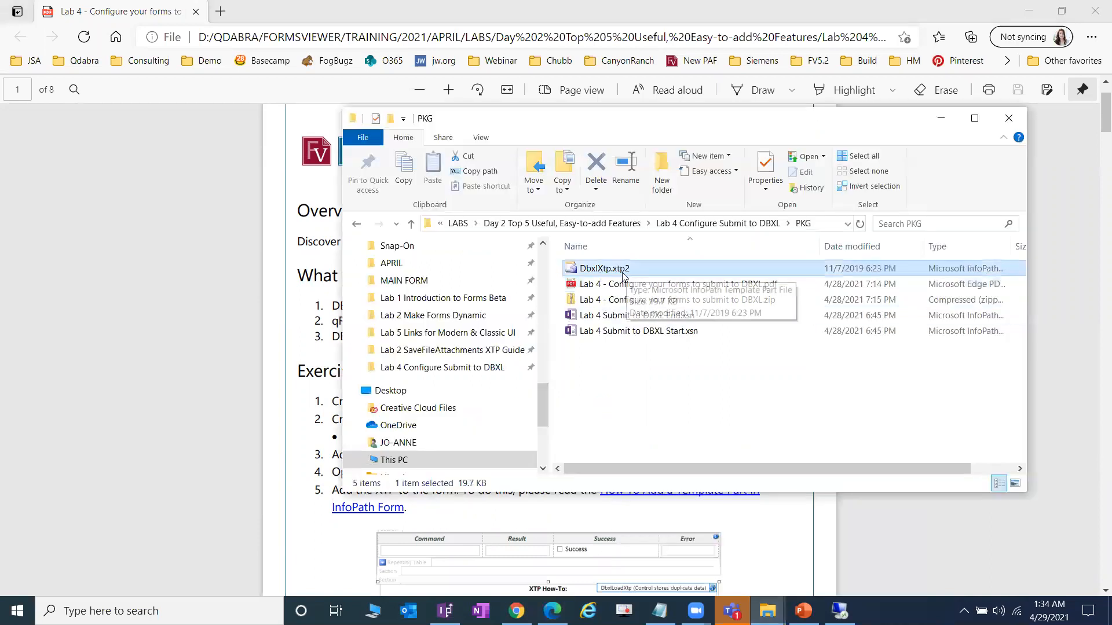
- Back in the Lab 4 PDF, open the linked qRules video
click(520, 14)
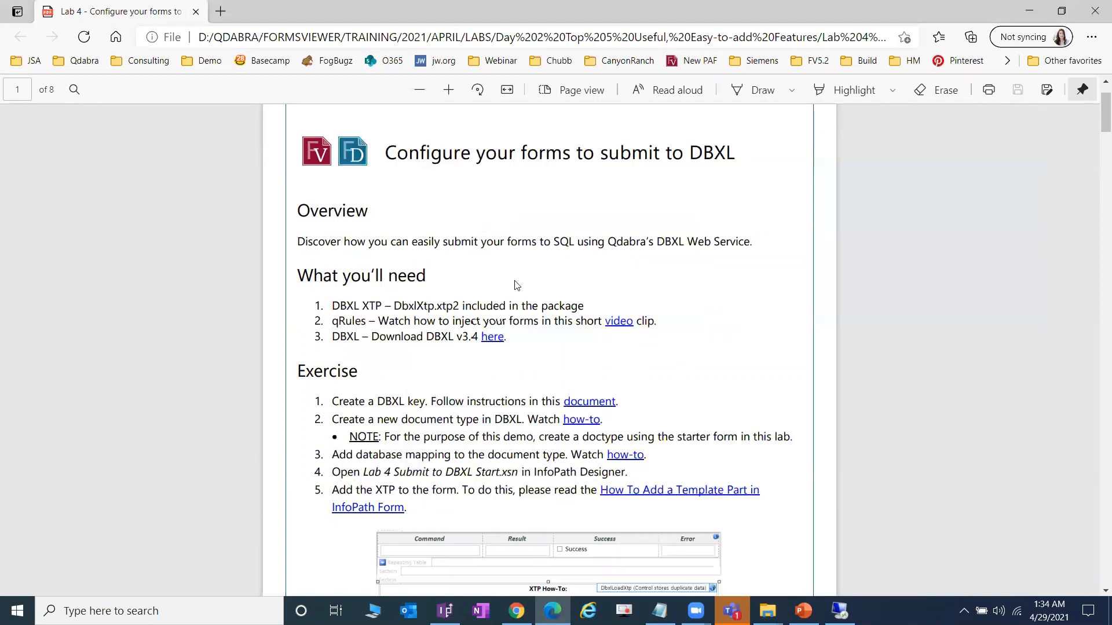
scroll(425, 311, down, 1)
scroll(425, 311, down, 1)
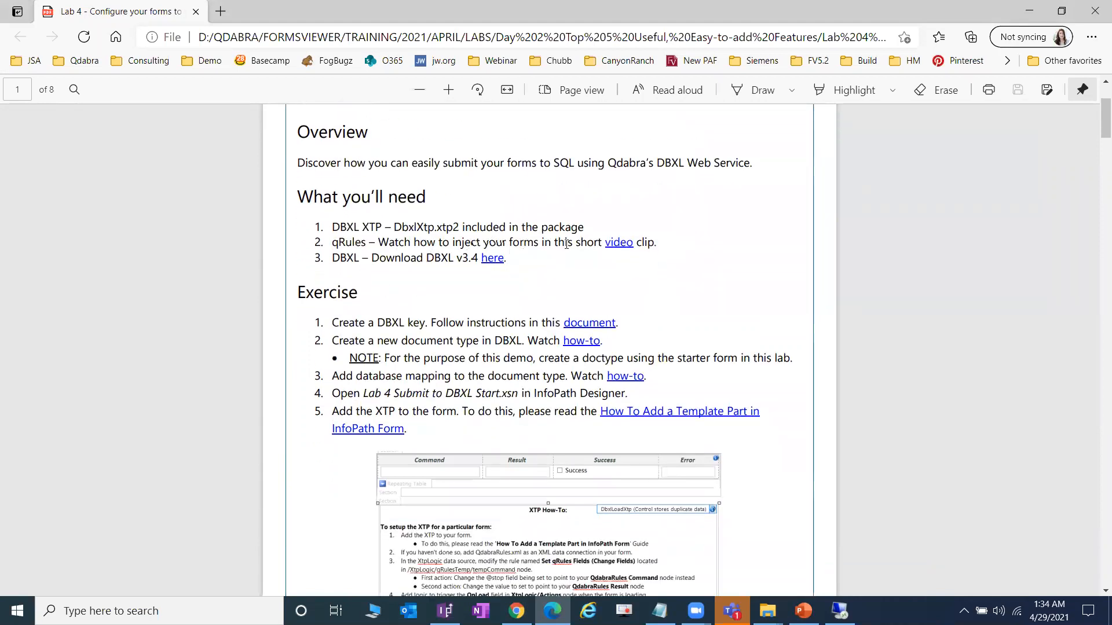
scroll(631, 376, up, 2)
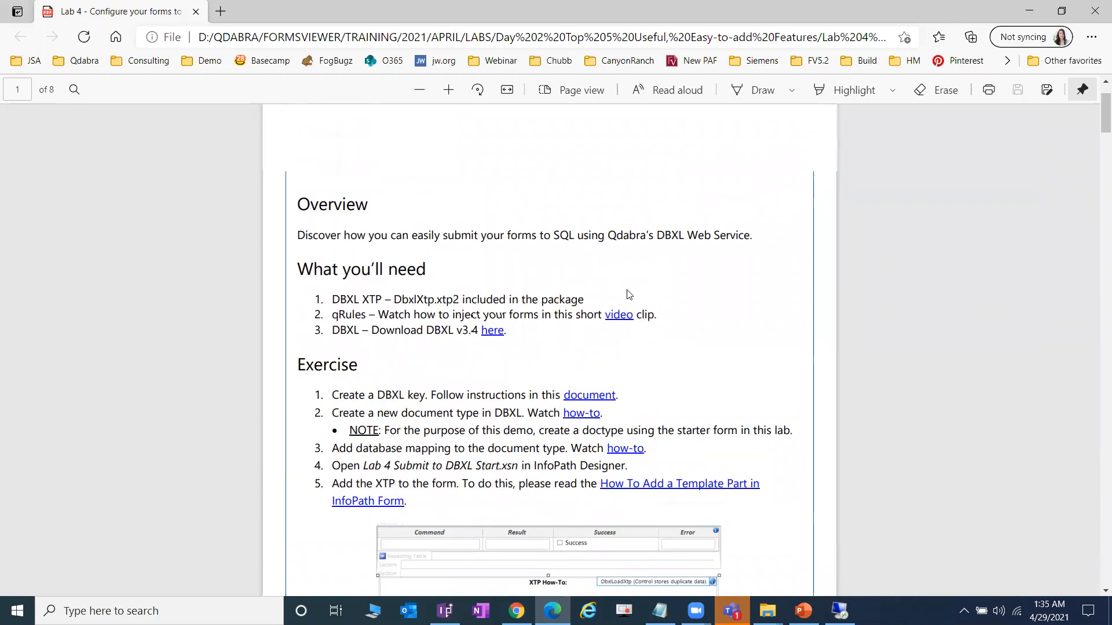
click(619, 400)
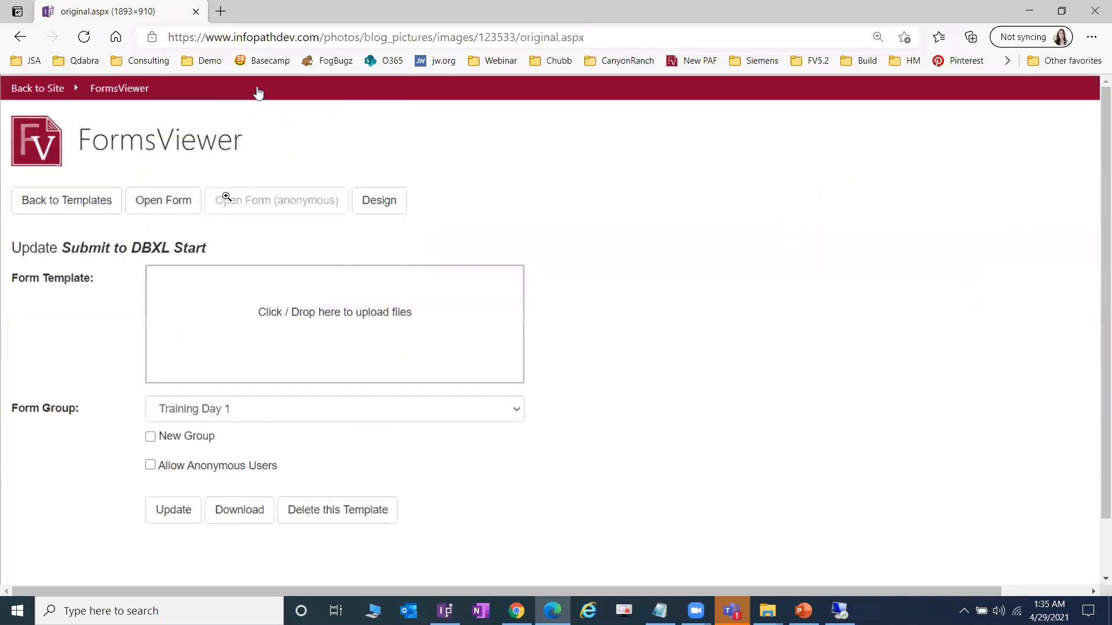
- Leave the FormsViewer image and return to the Lab 4 PDF
click(19, 37)
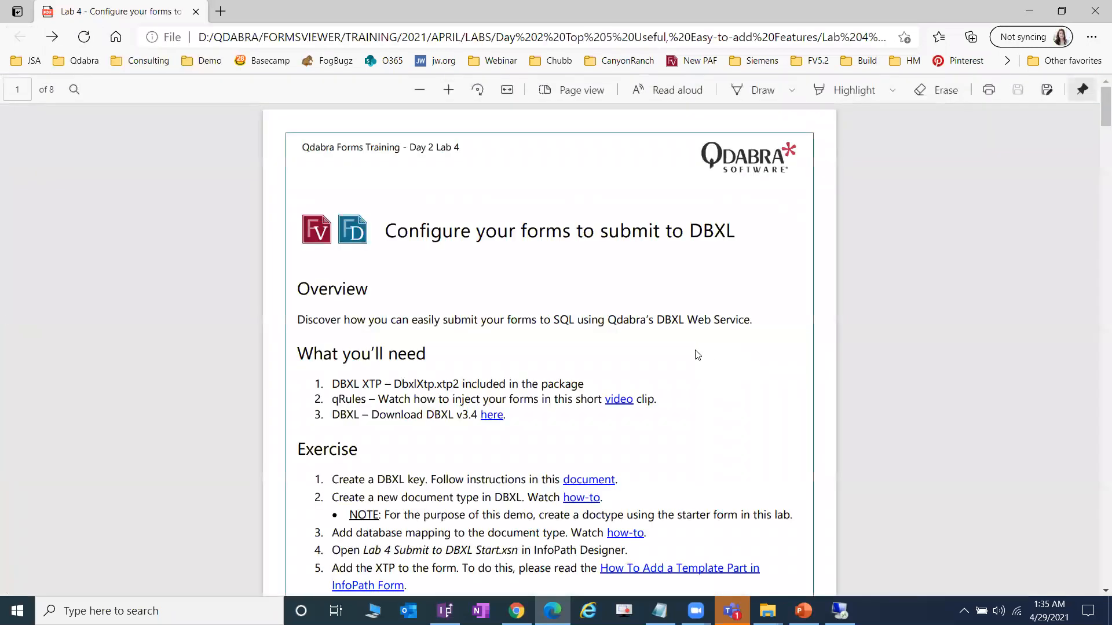
scroll(697, 355, down, 1)
scroll(697, 355, down, 1)
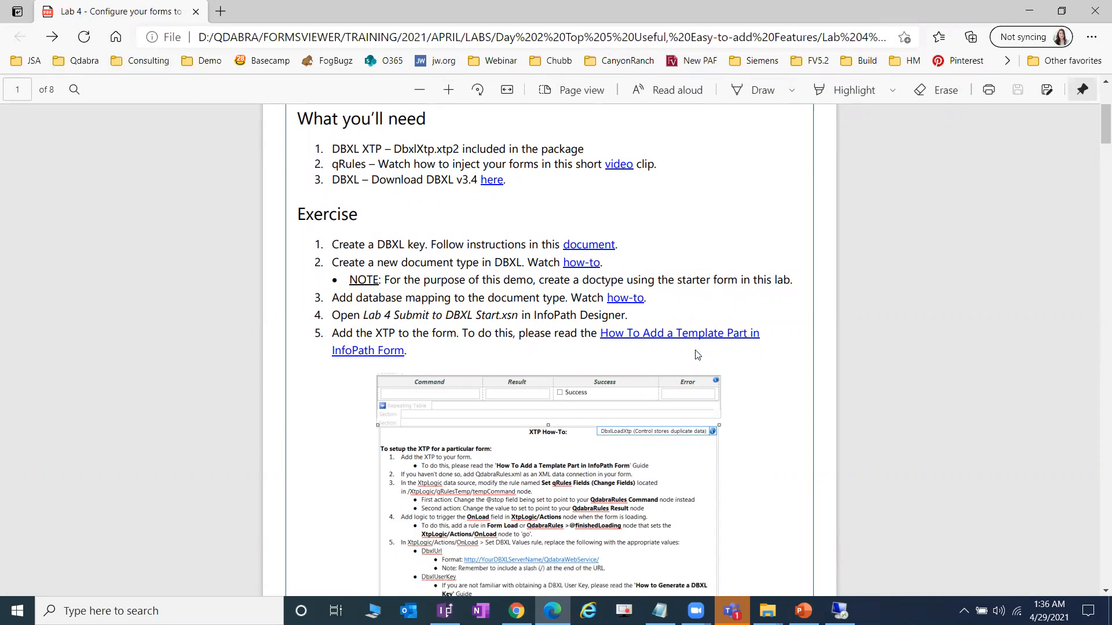
scroll(698, 355, up, 4)
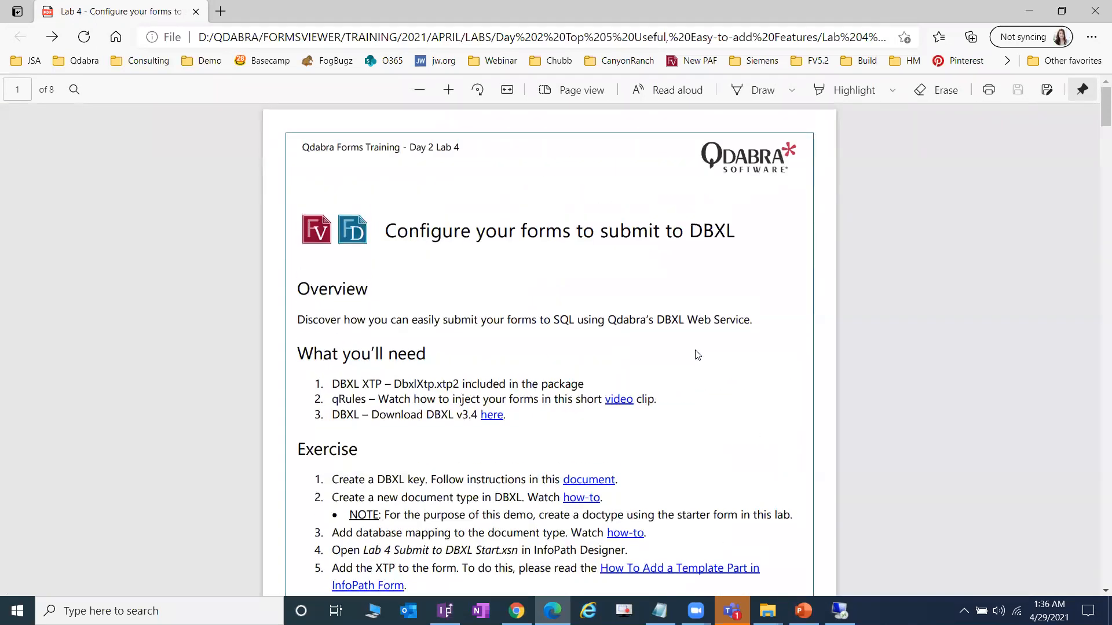
scroll(698, 355, down, 1)
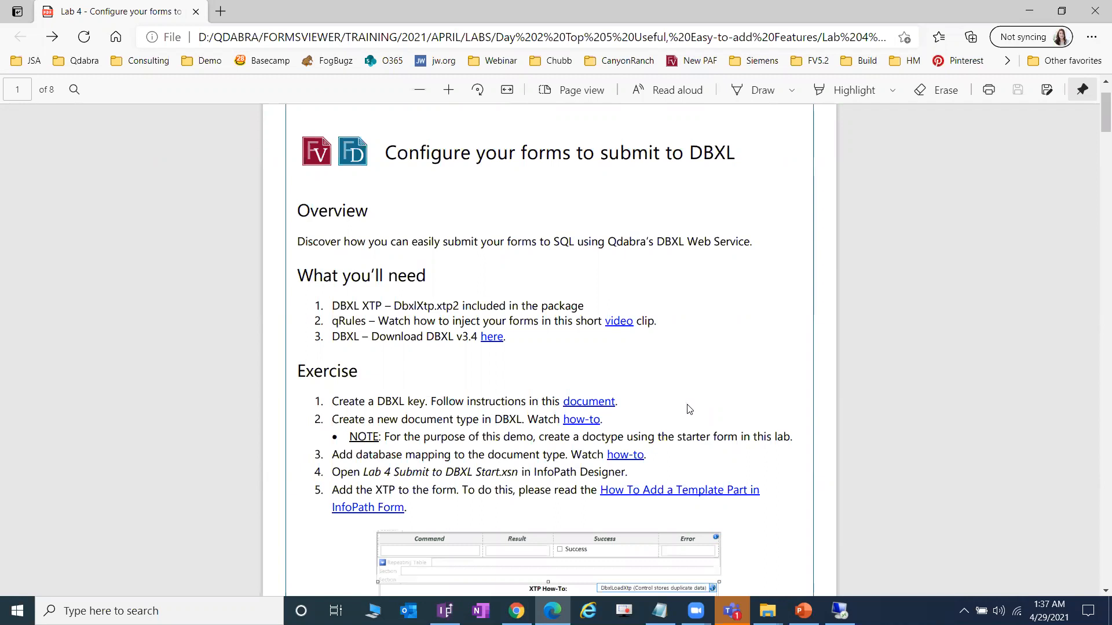
click(610, 606)
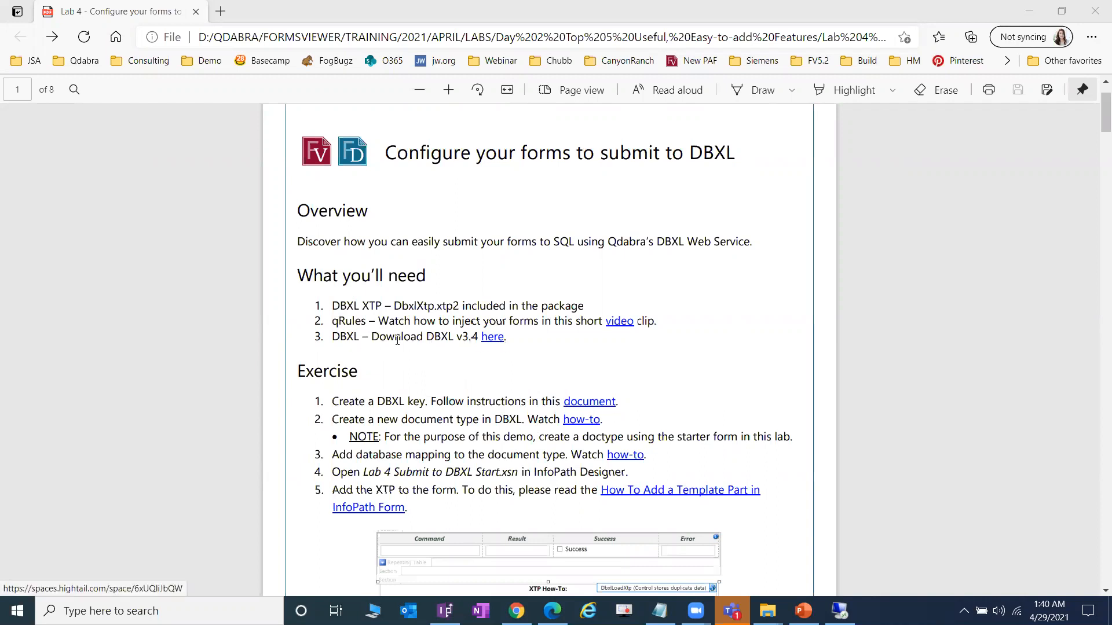
- Open the Hightail DBXL v3.4 Complete Package space and browse its File Library
click(496, 344)
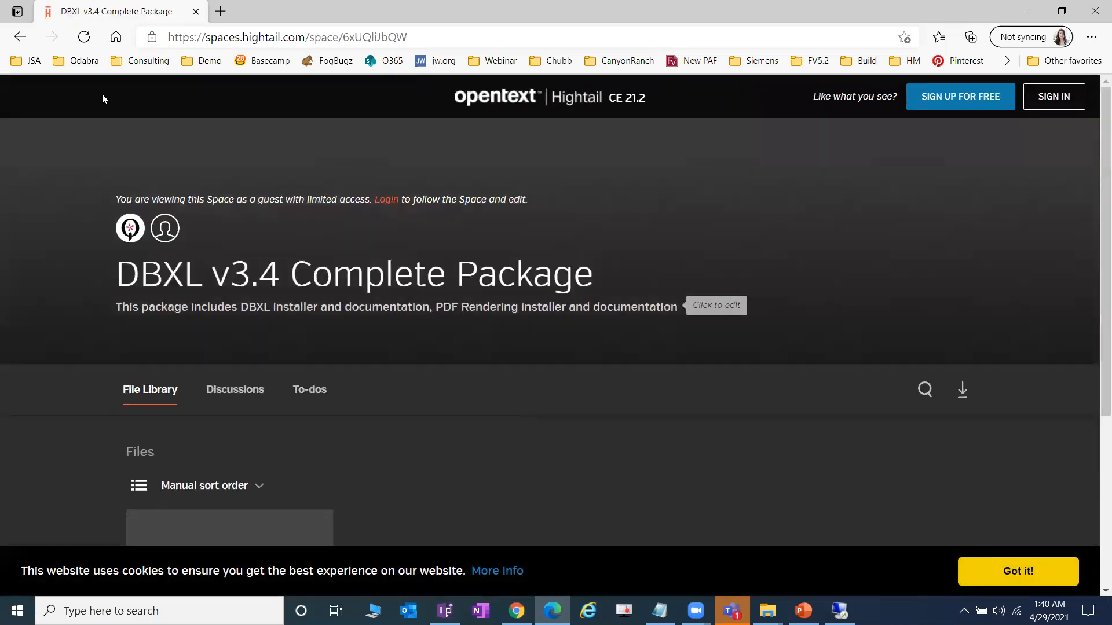
scroll(457, 329, down, 1)
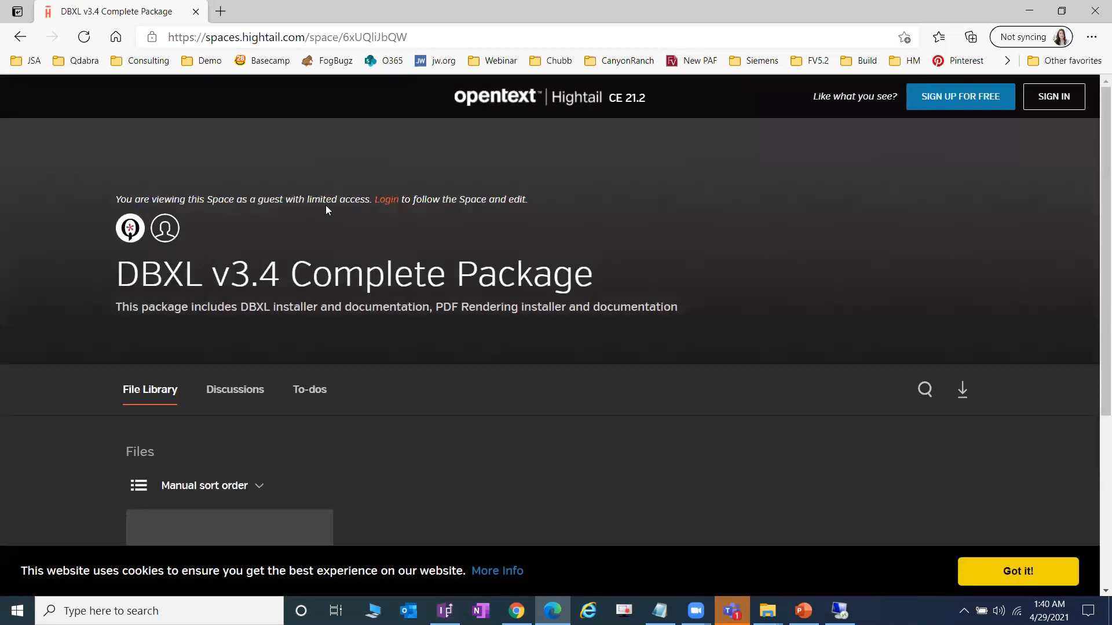
- Return to the Lab 4 PDF and highlight 'DBXL key' in exercise step 1
click(22, 43)
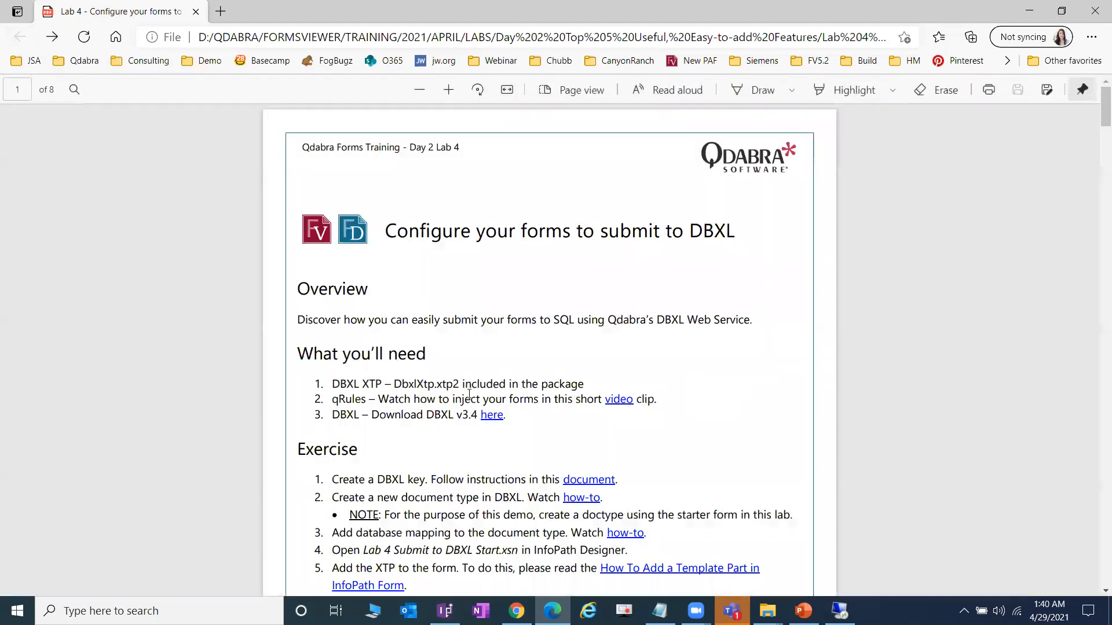
scroll(487, 390, down, 3)
scroll(487, 390, down, 3)
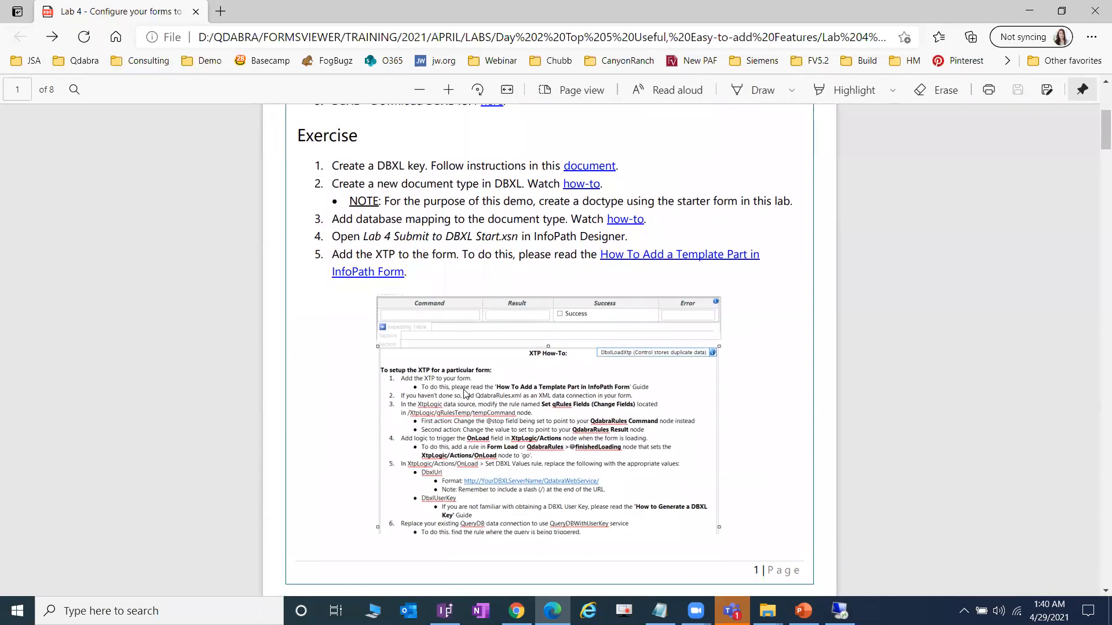
scroll(467, 377, up, 3)
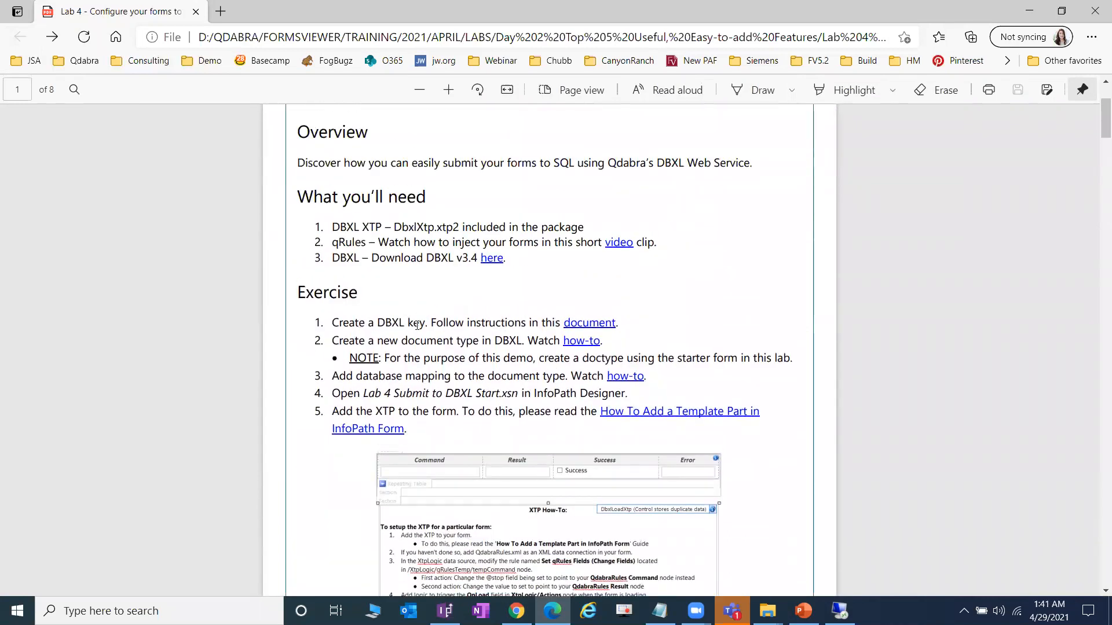
drag(379, 322, 426, 323)
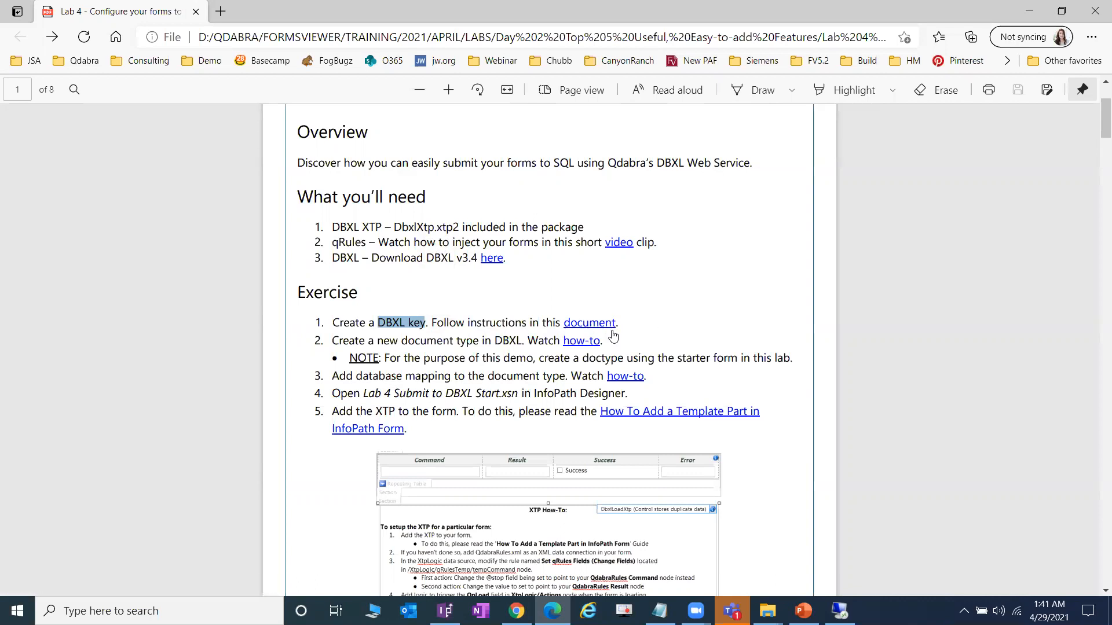
- Download the How to Generate a User Key in DBXL zip from InfoPathDev
click(610, 328)
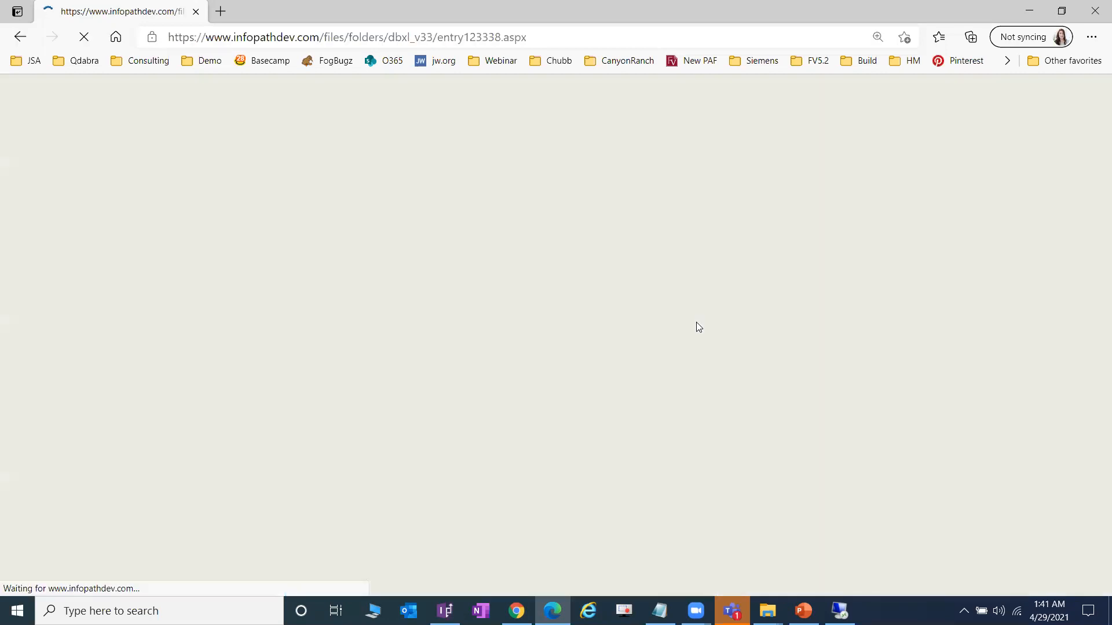
scroll(663, 330, down, 8)
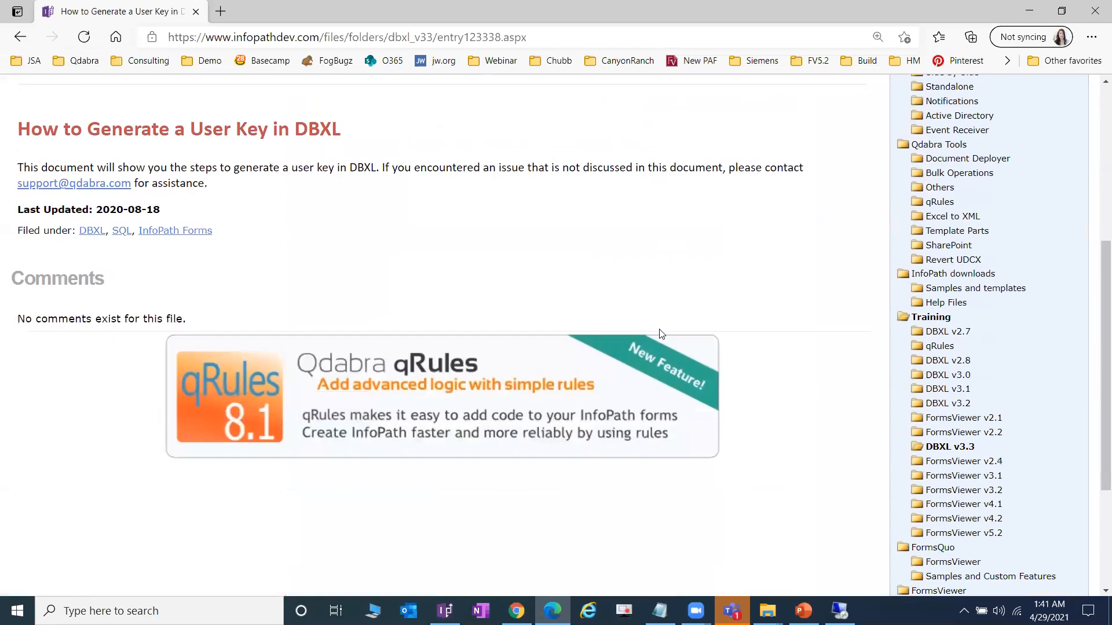
scroll(661, 334, up, 5)
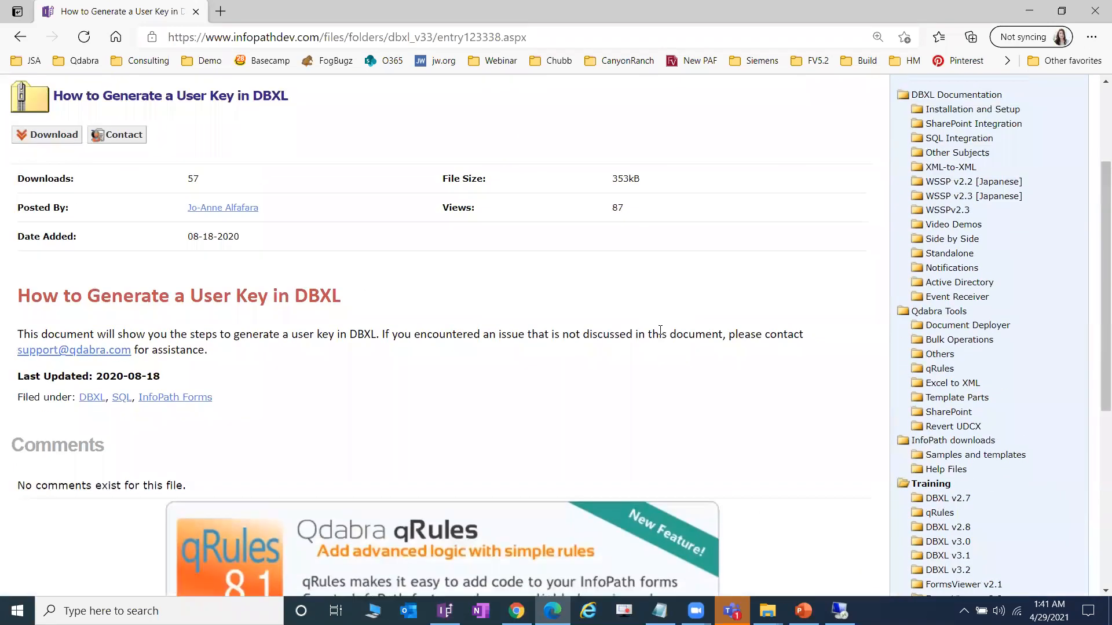
scroll(660, 330, up, 1)
click(41, 215)
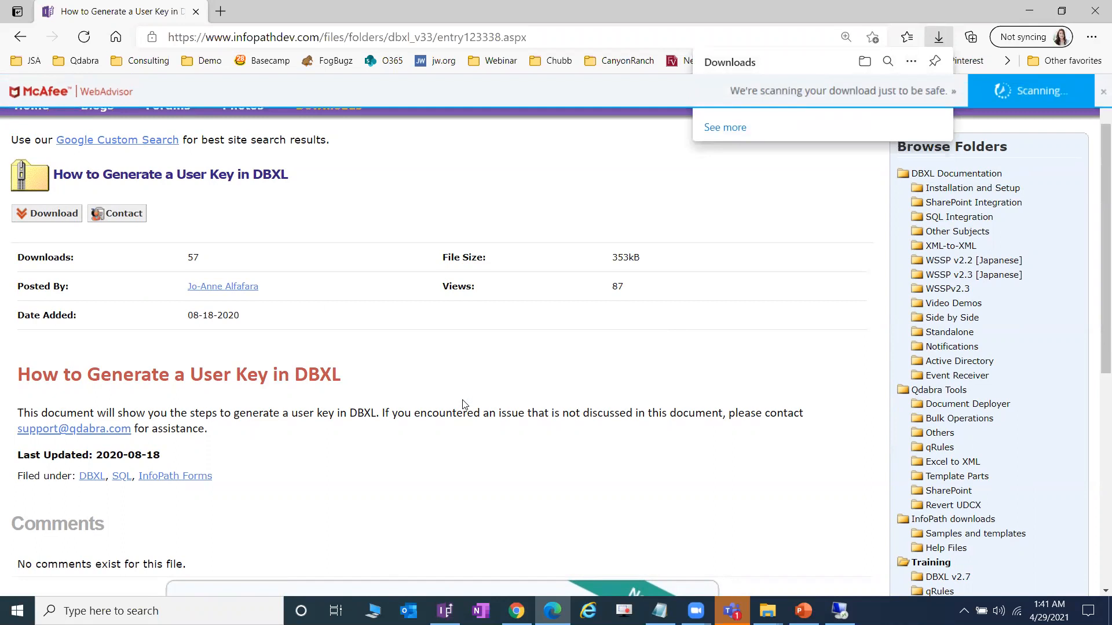
- Bring up the TEST File Explorer window
scroll(463, 404, down, 1)
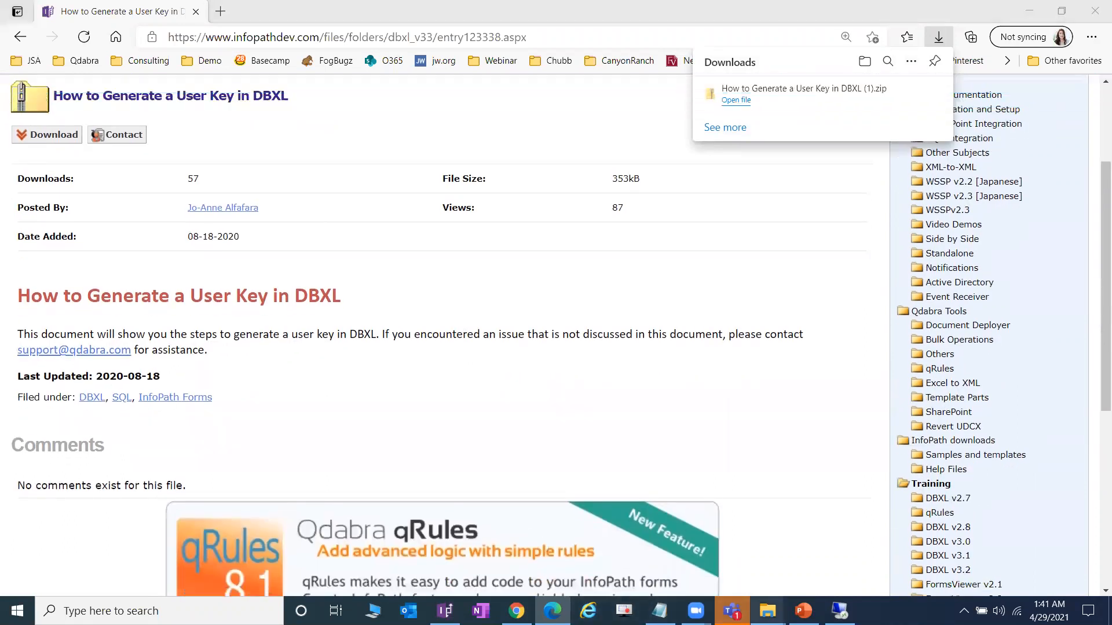
mouse_move(767, 611)
click(810, 547)
scroll(690, 377, up, 1)
drag(803, 389, 802, 253)
- Extract the downloaded user key zip from Downloads into its suggested folder
click(662, 273)
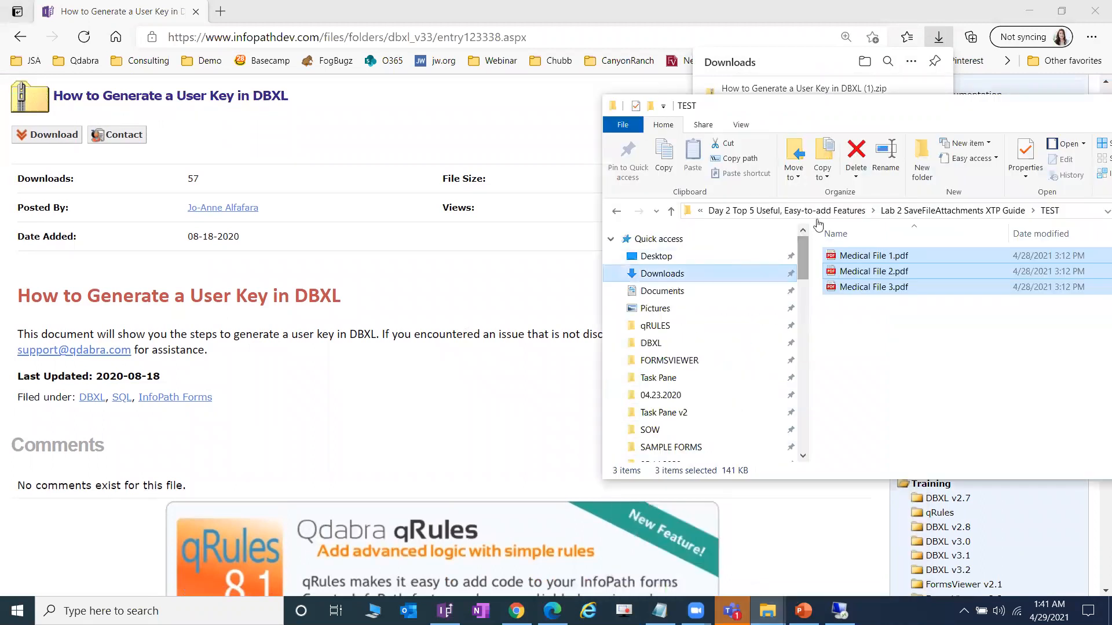
click(684, 288)
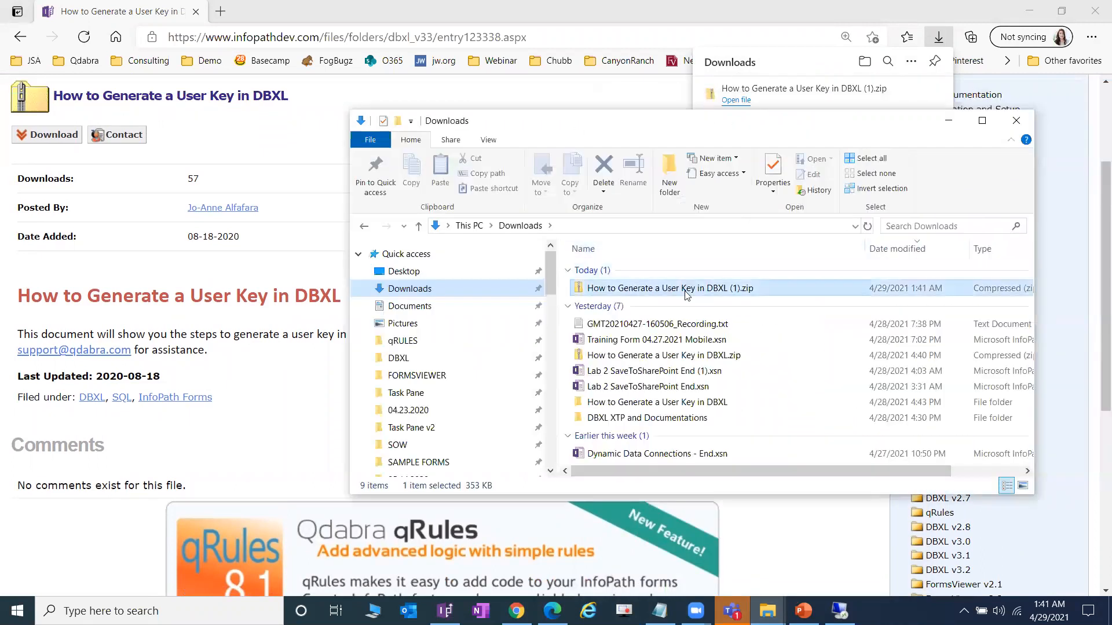
right_click(685, 289)
click(762, 354)
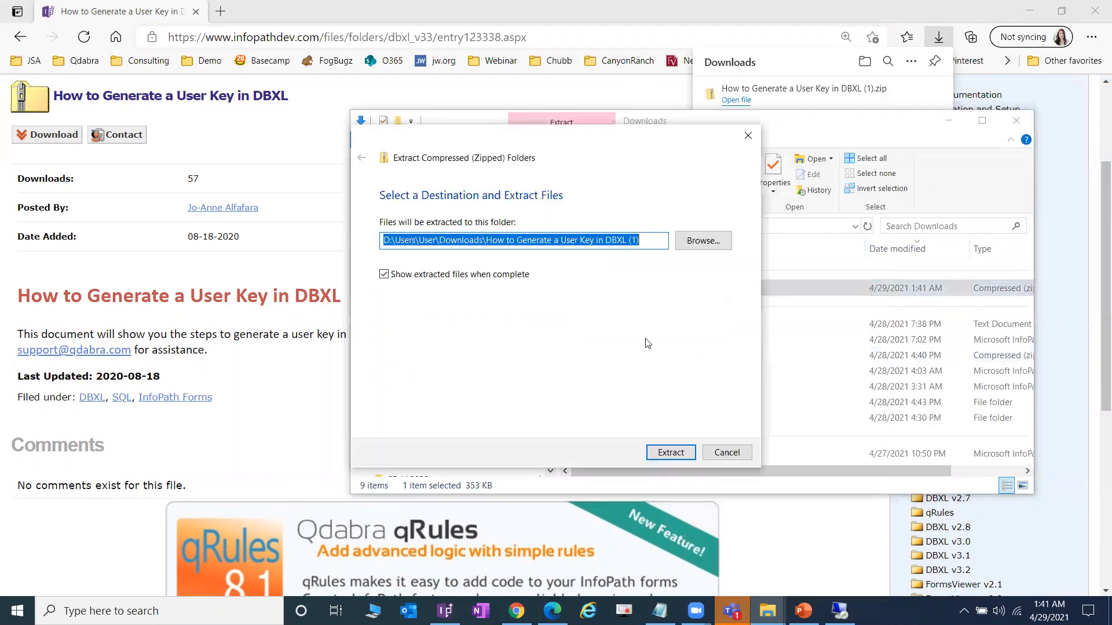
click(678, 449)
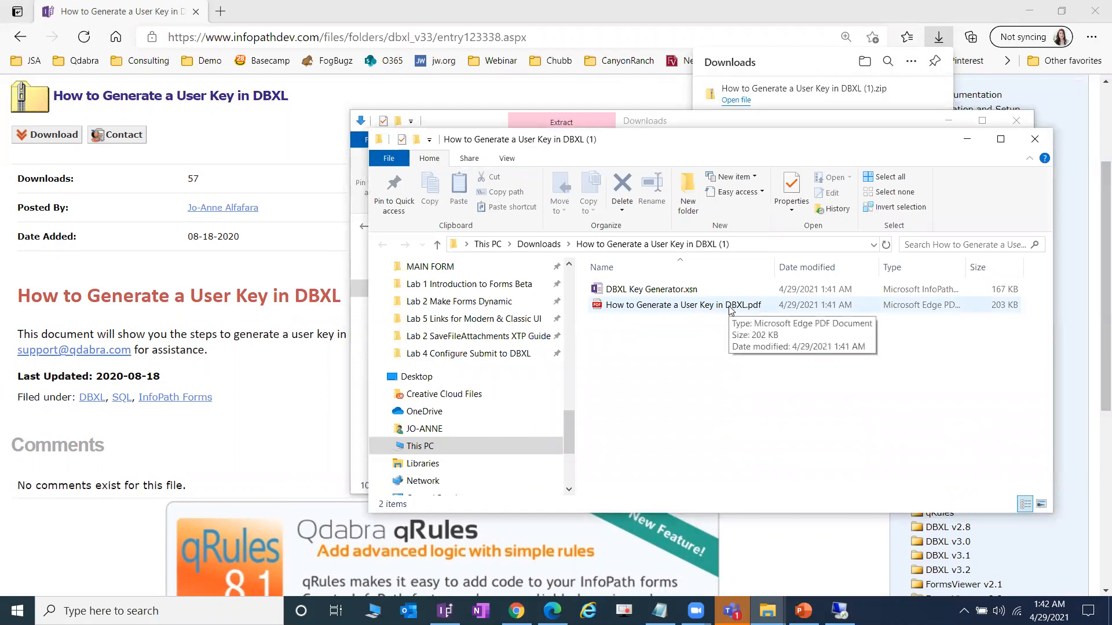
- Open DBXL Key Generator.xsn for design in InfoPath
click(708, 295)
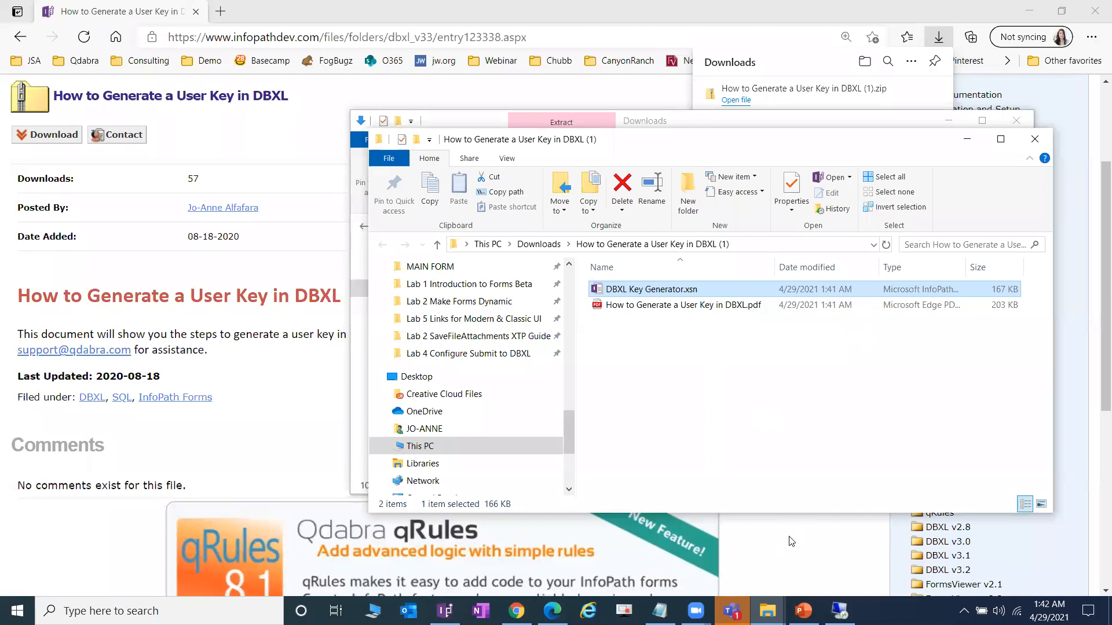
right_click(687, 289)
key(Escape)
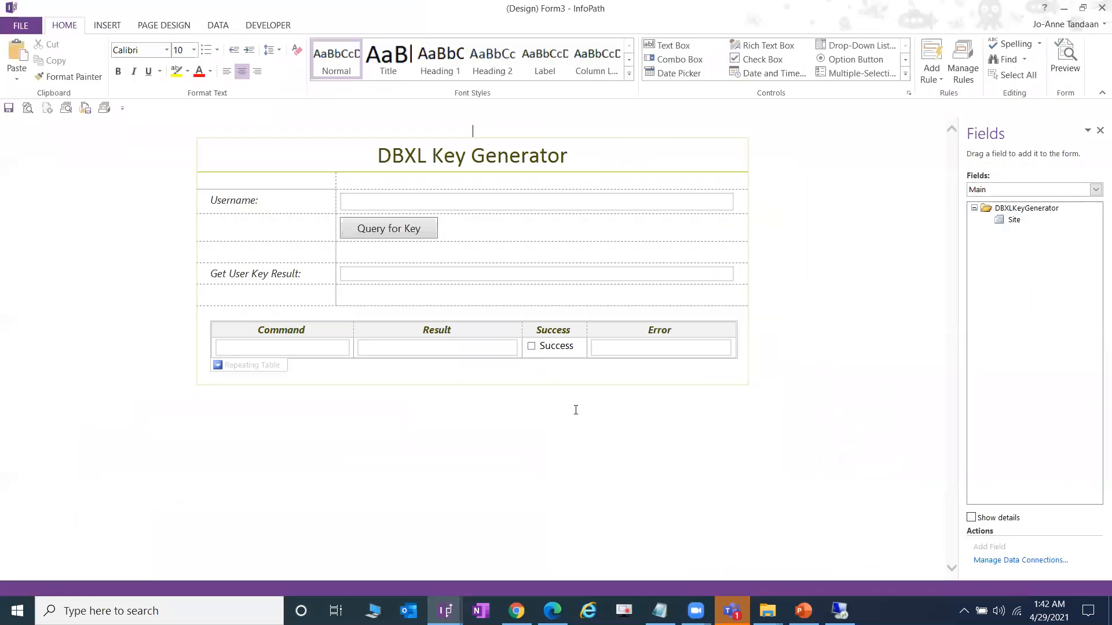
- Preview the DBXL Key Generator form, then return to design with the Rules pane shown
click(1065, 58)
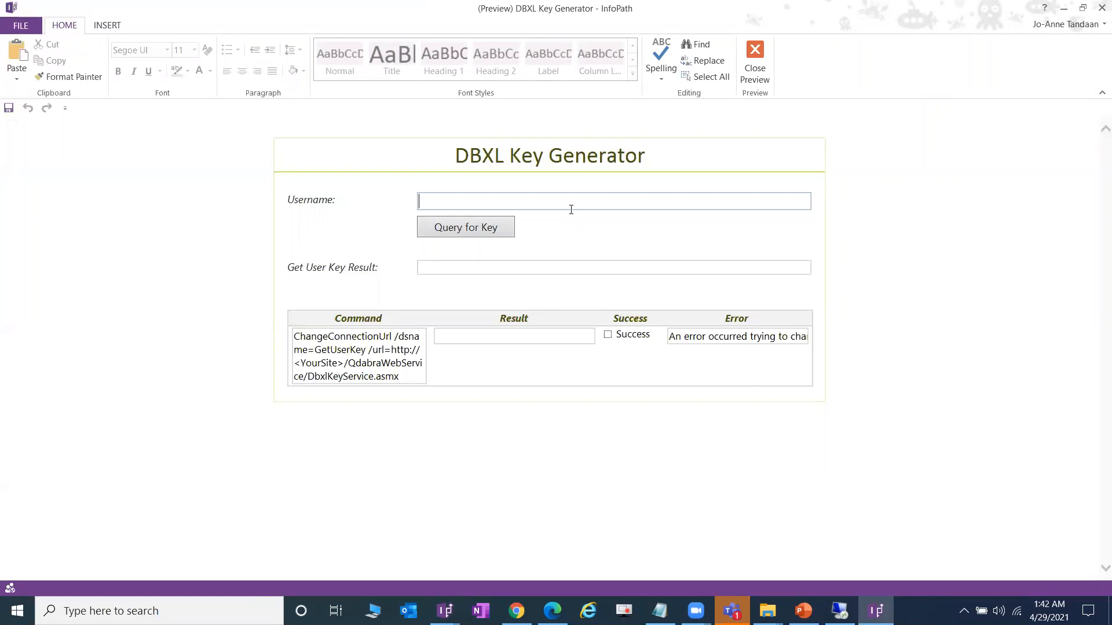
click(754, 63)
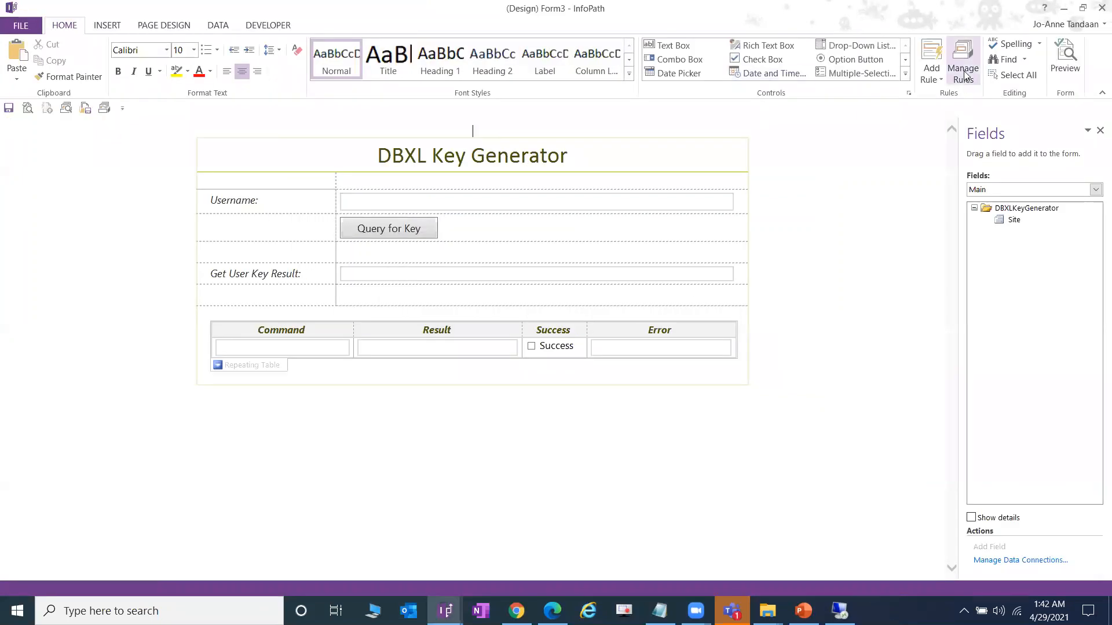
click(964, 74)
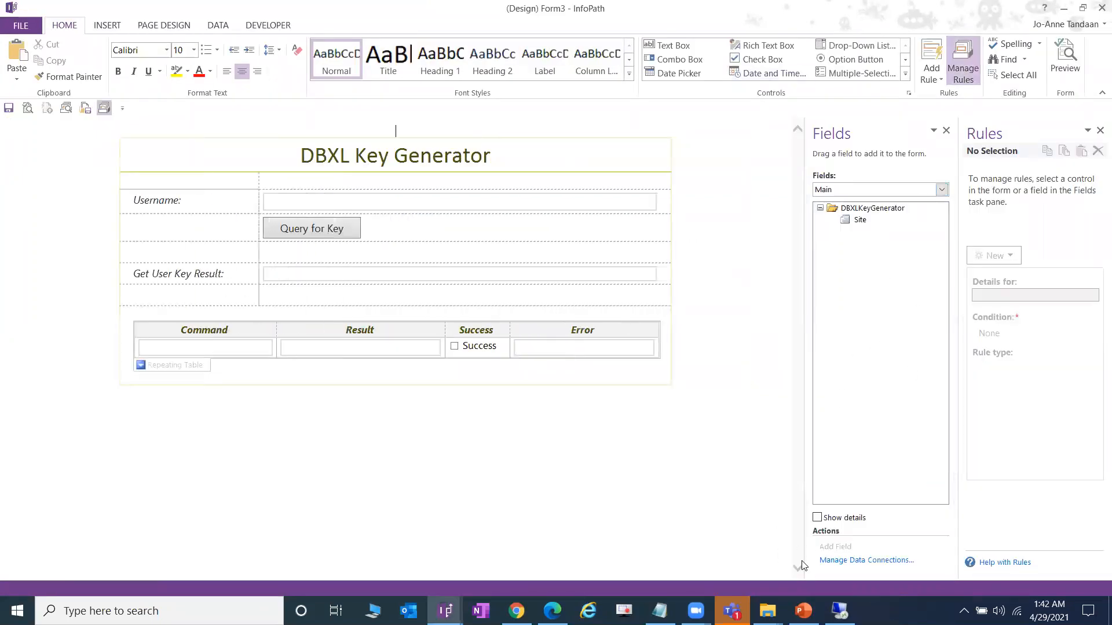
- Bring the extracted DBXL folder window forward and go to the Desktop
click(767, 611)
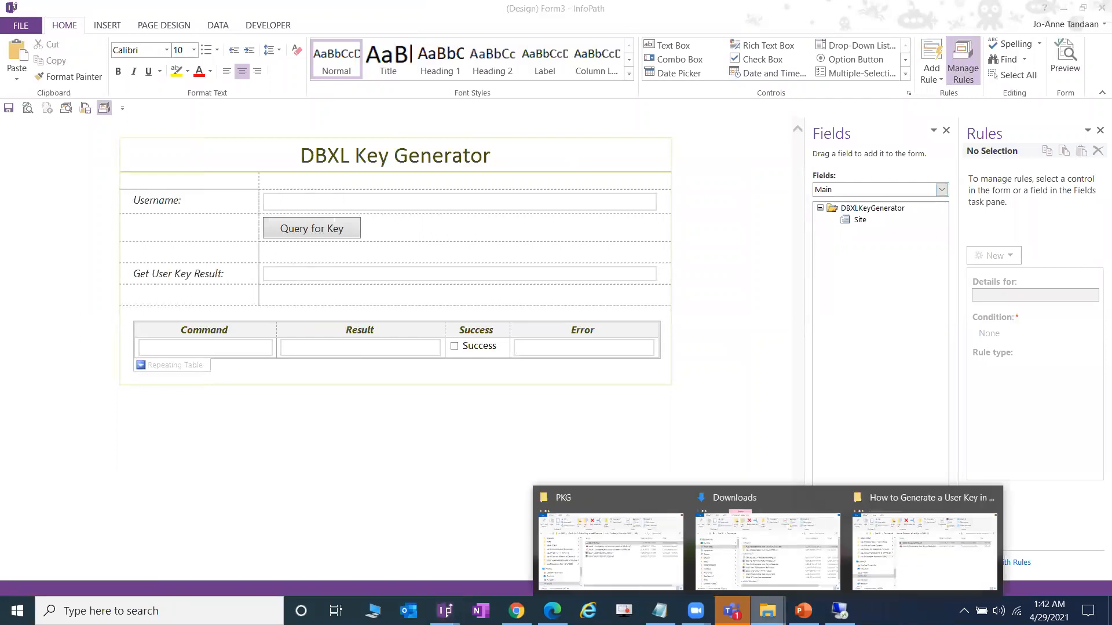
click(902, 556)
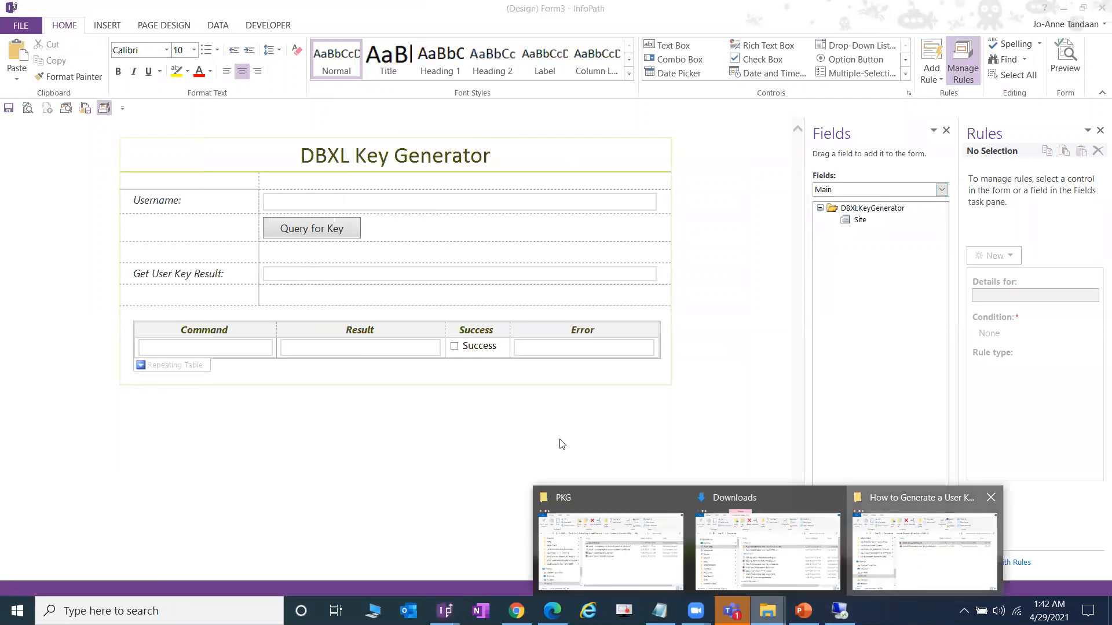
click(547, 379)
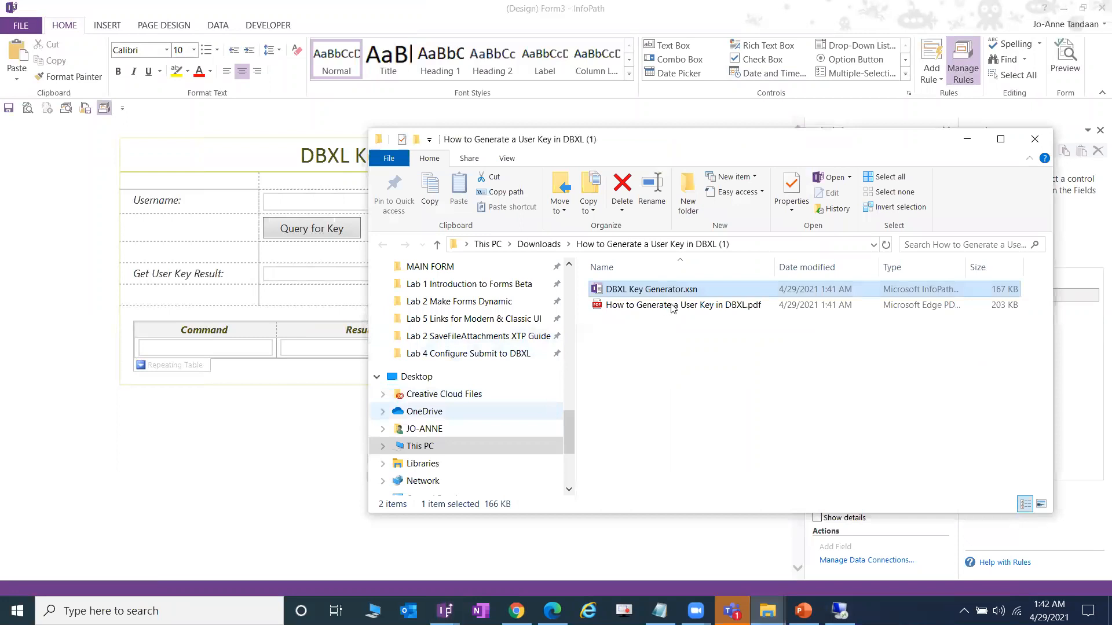
- Read DBXLLinks.txt and DBXLKey.txt on the Desktop, then return to InfoPath
scroll(681, 472, up, 6)
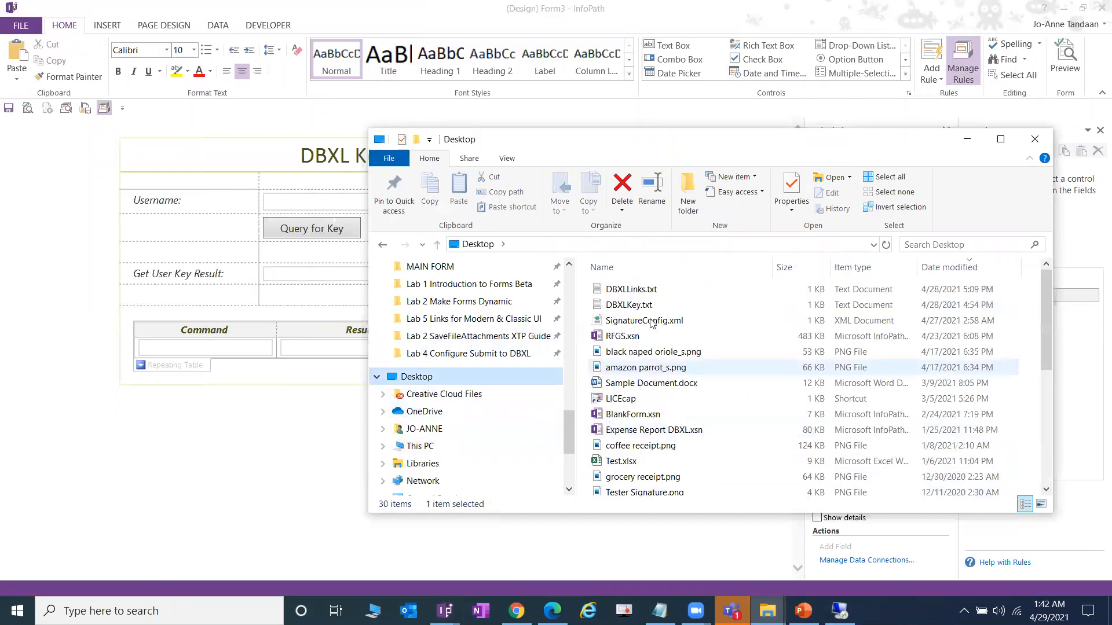
click(652, 293)
double_click(652, 294)
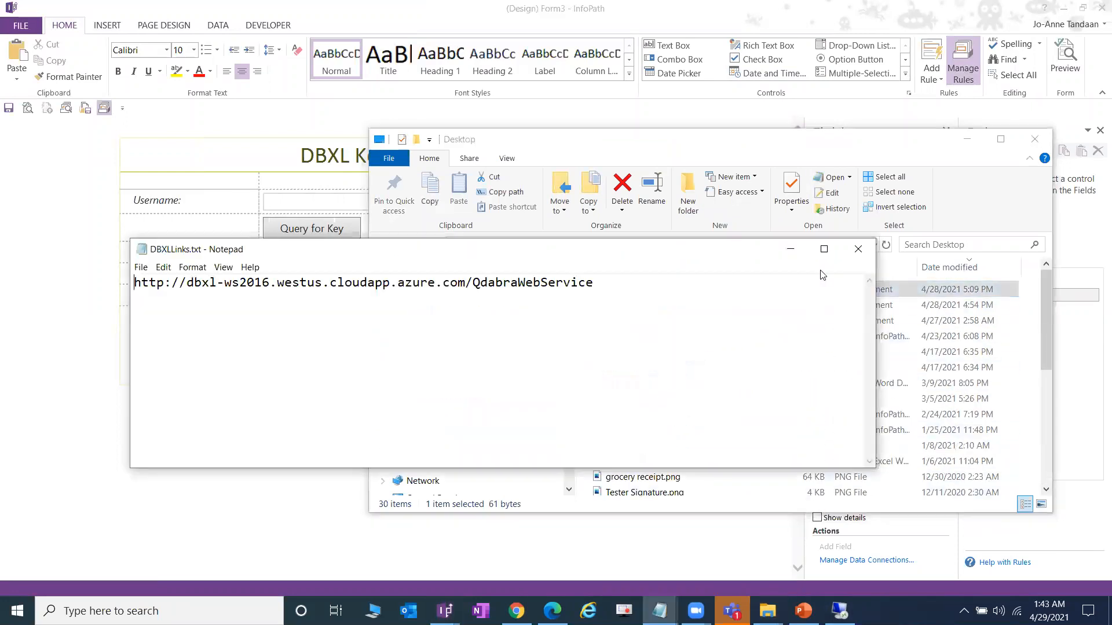
click(791, 248)
double_click(672, 307)
click(606, 5)
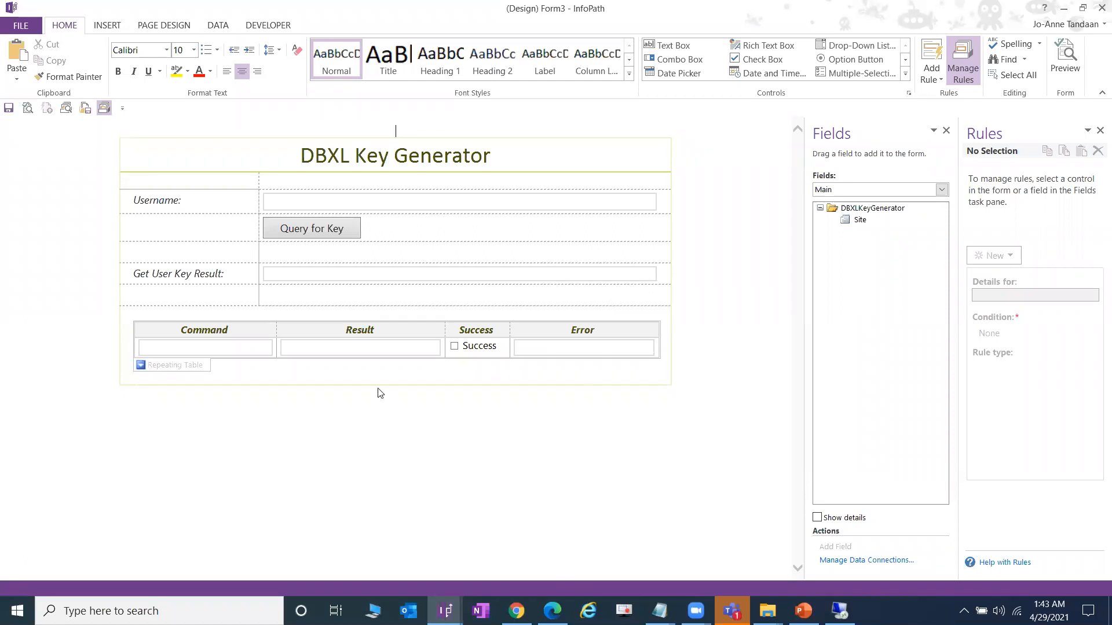
- Open the user key instructions linked in the Lab 4 PDF, then return to InfoPath
key(alt+Tab)
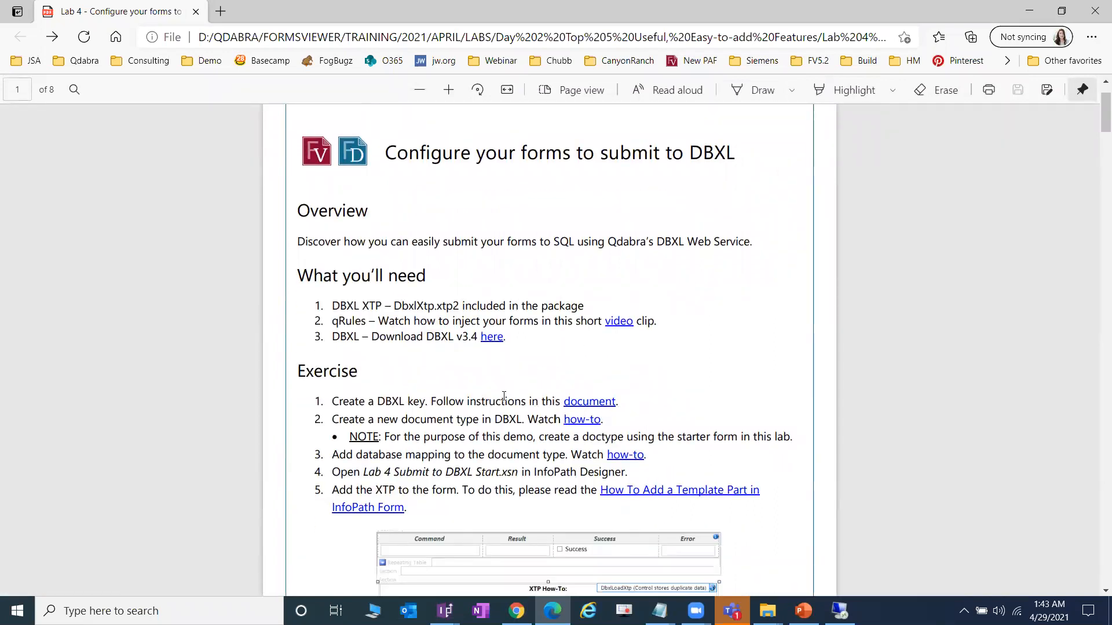
click(605, 402)
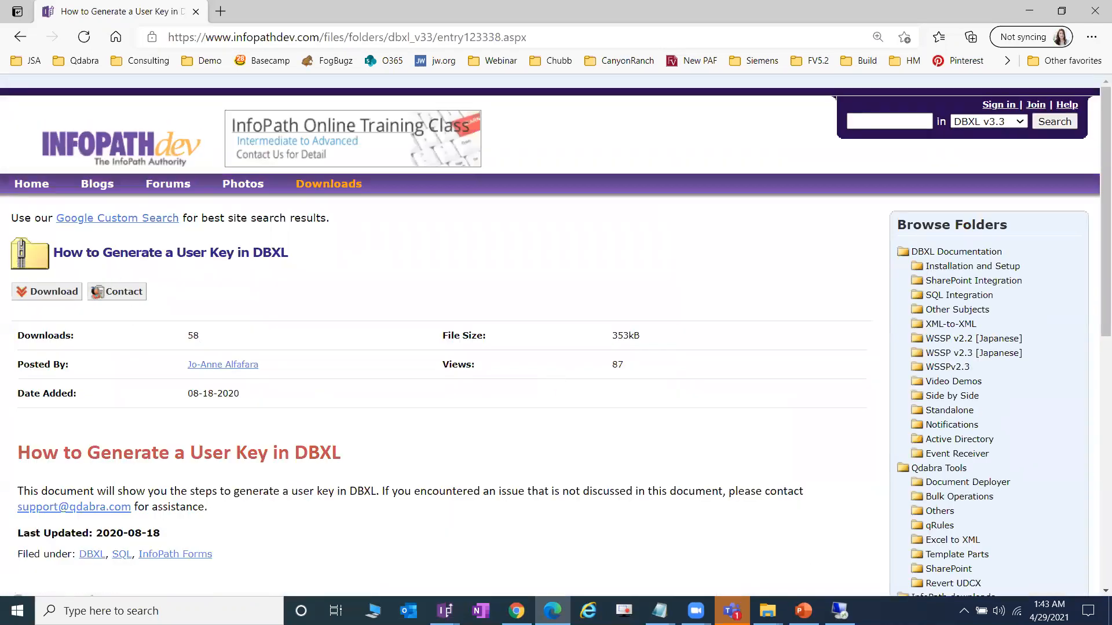
mouse_move(445, 611)
click(533, 566)
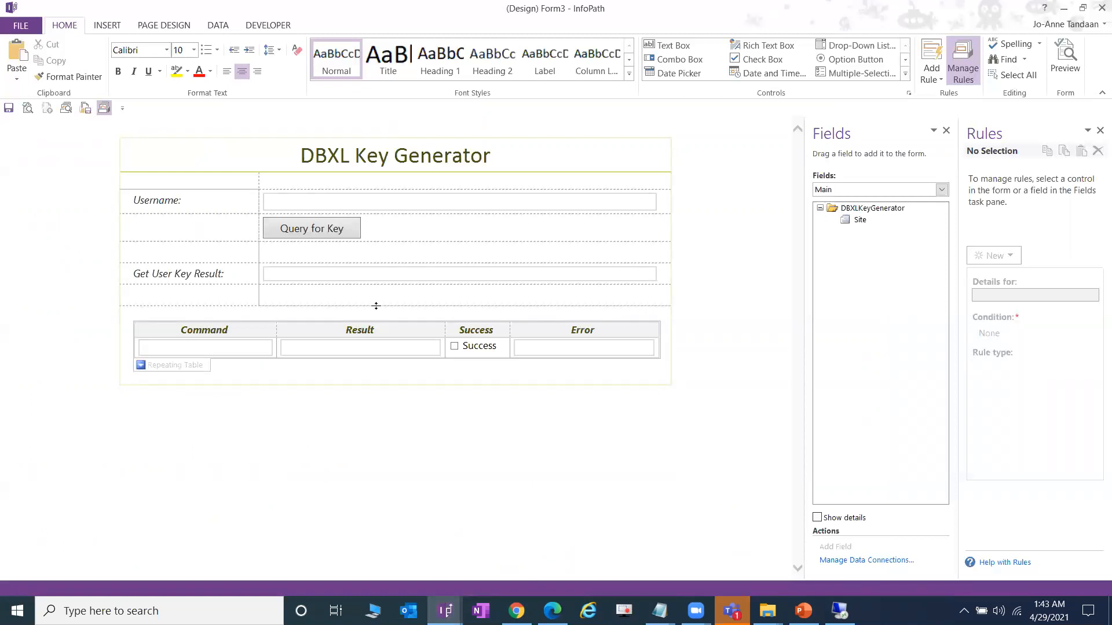
- Select the Query for Key button and open the Main Site field's properties
click(342, 231)
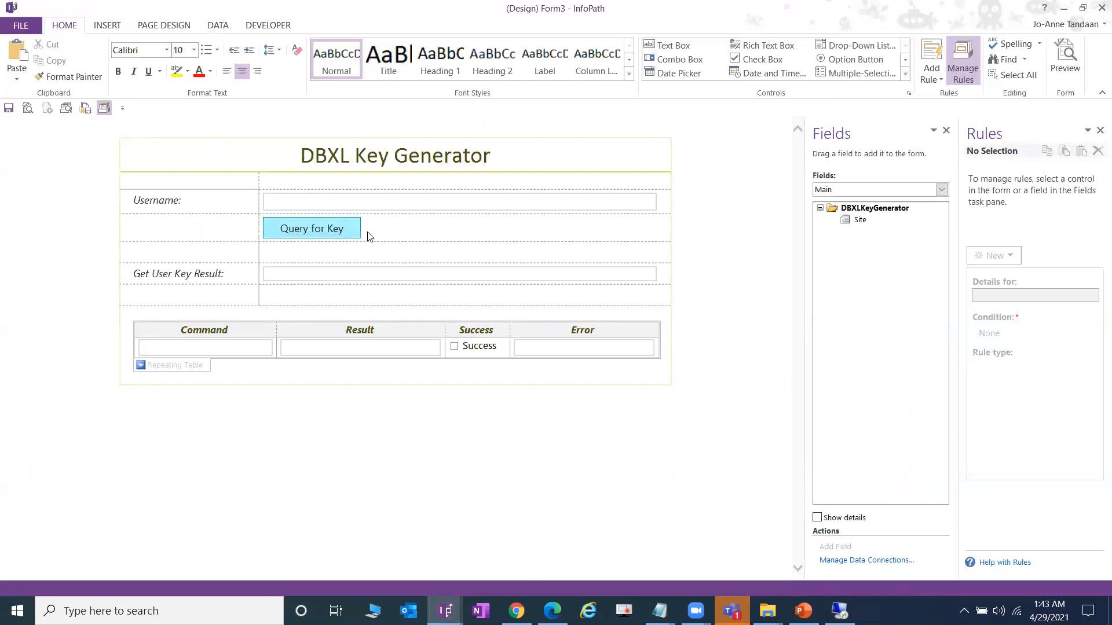
click(907, 190)
click(895, 204)
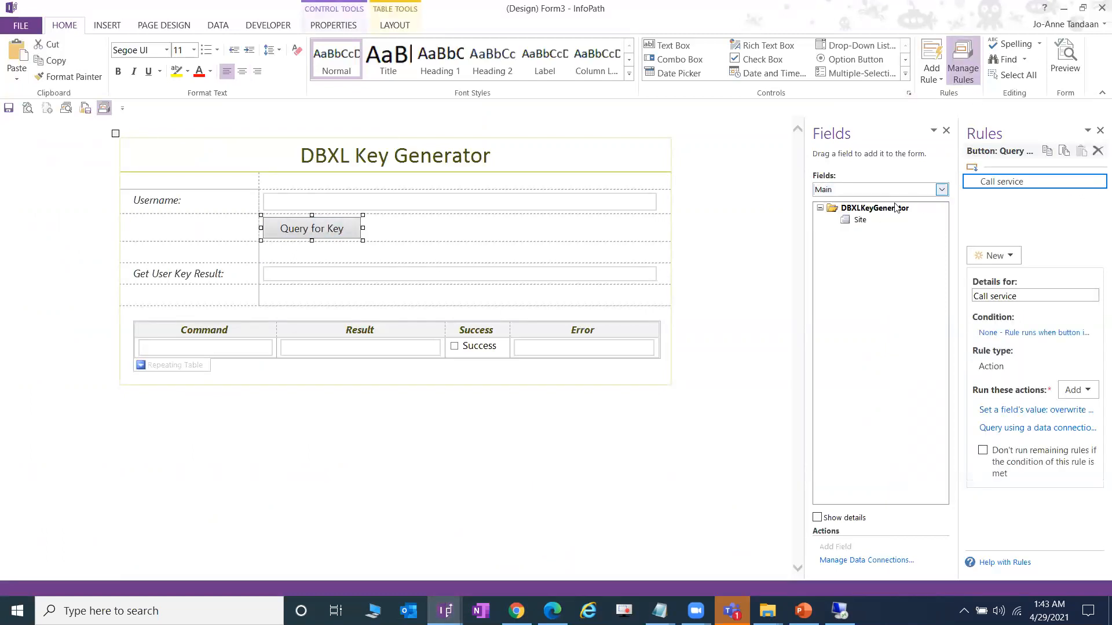
double_click(860, 220)
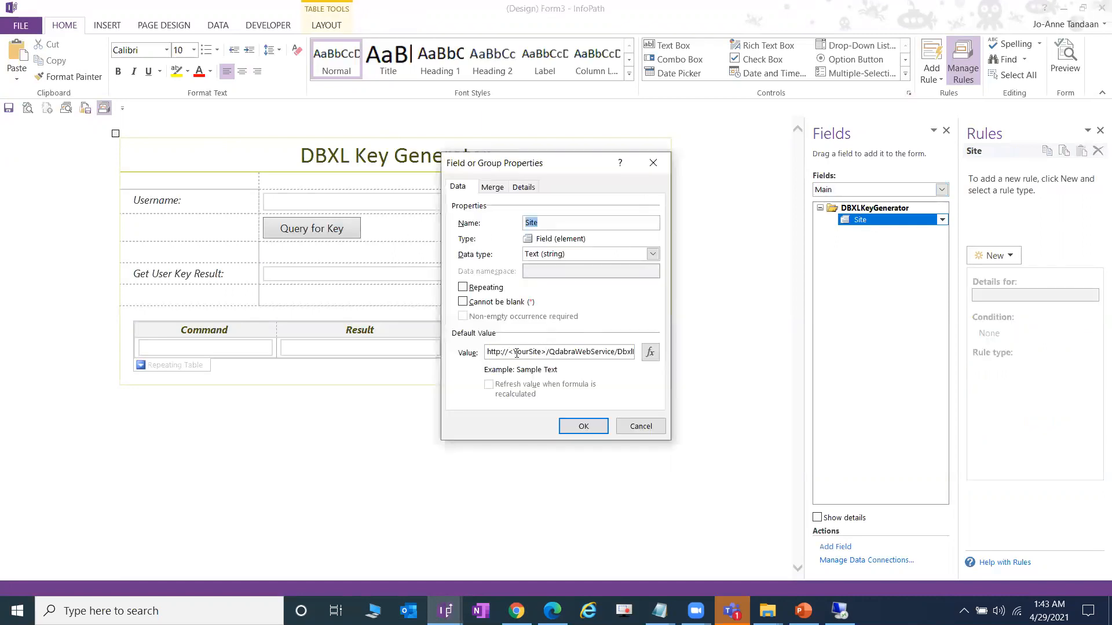
- Replace <YourSite> in the Site default with dbxl-ws2016.westus.cloudapp.azure.com from DBXLLinks.txt
drag(508, 353, 547, 350)
mouse_move(659, 610)
click(513, 558)
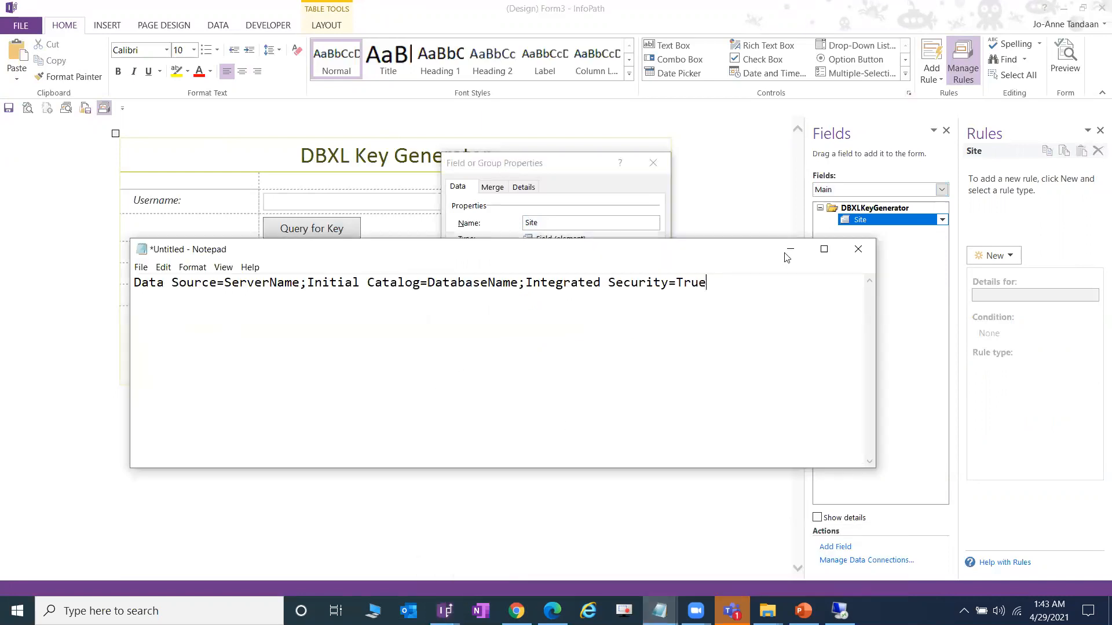
click(647, 549)
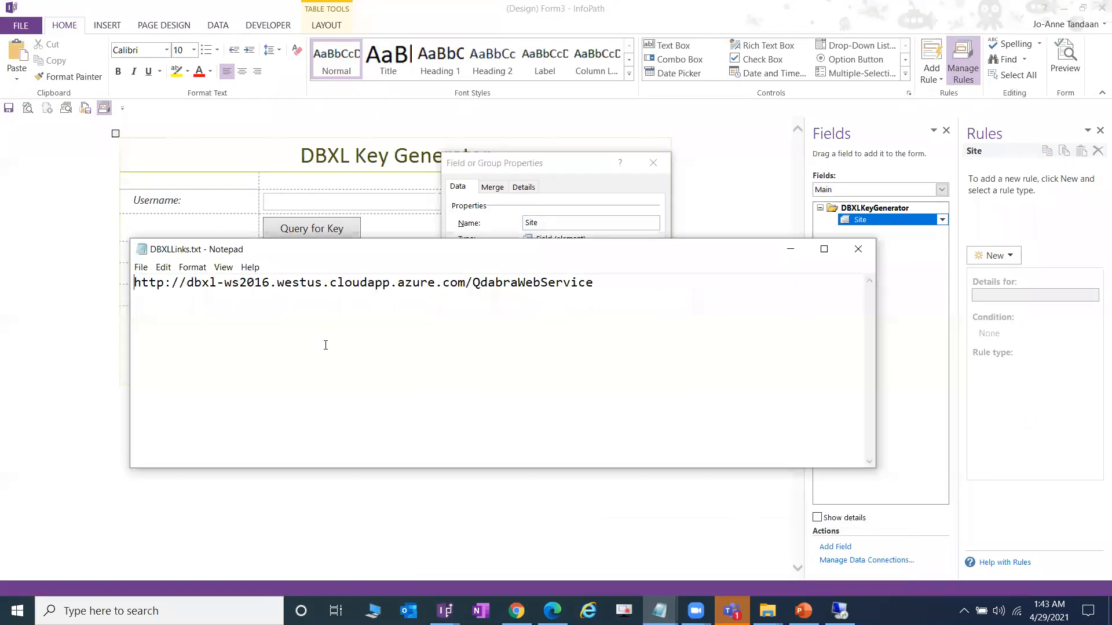
drag(186, 284, 460, 283)
key(ctrl+c)
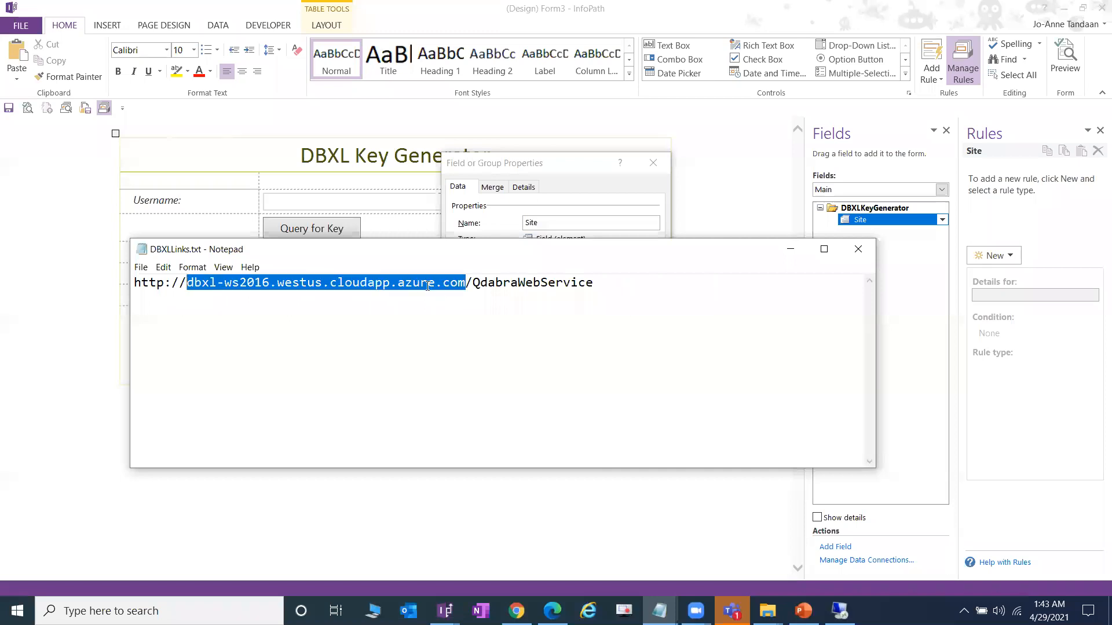
click(555, 191)
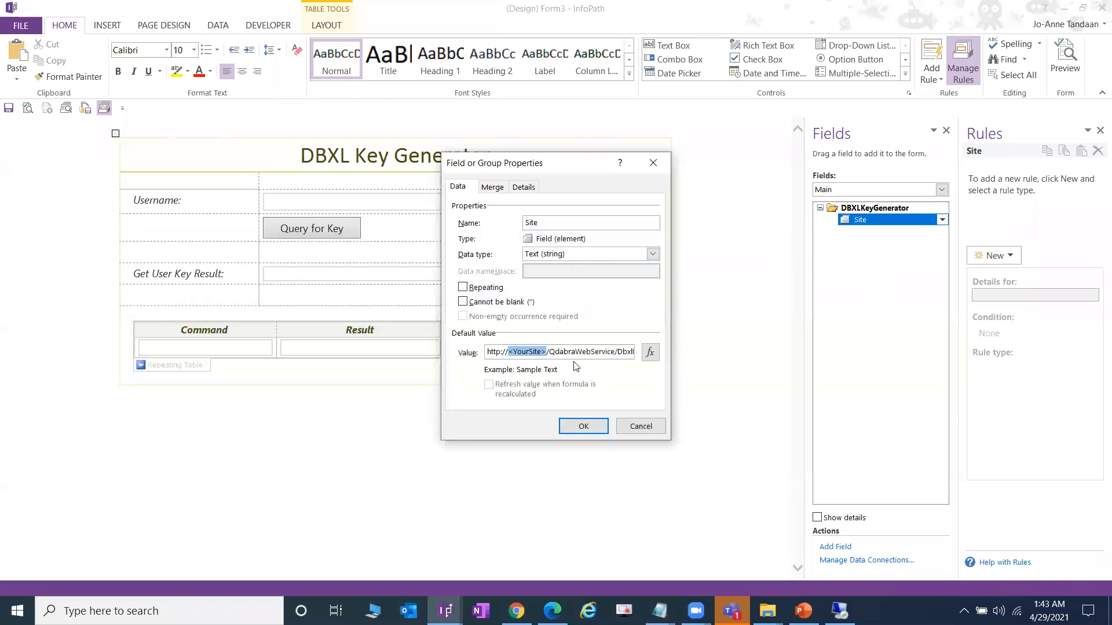
key(ctrl+v)
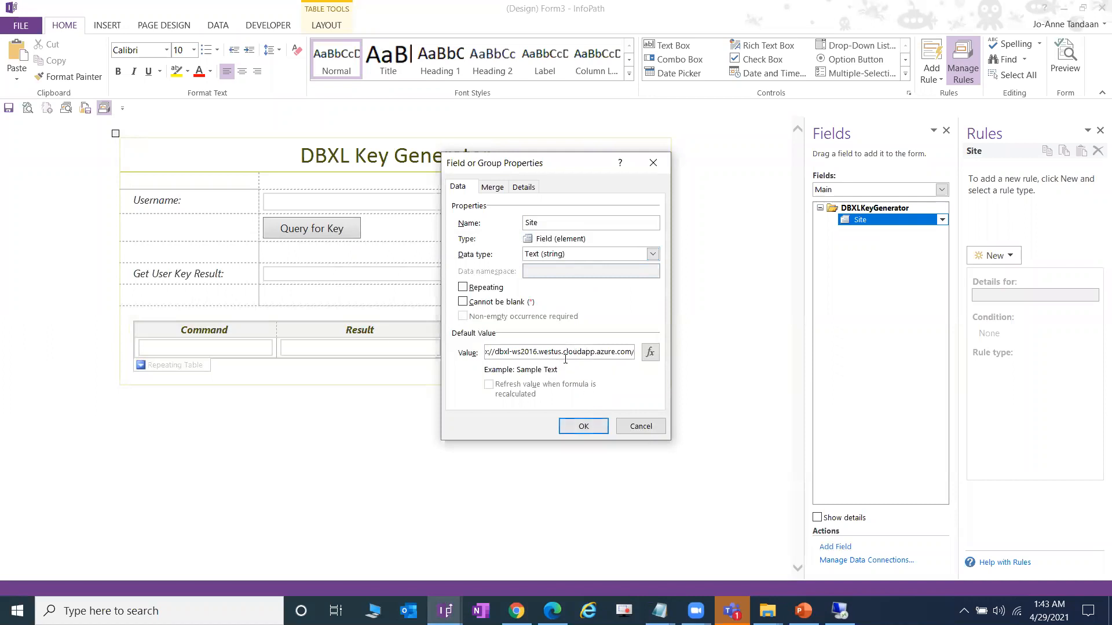
click(583, 426)
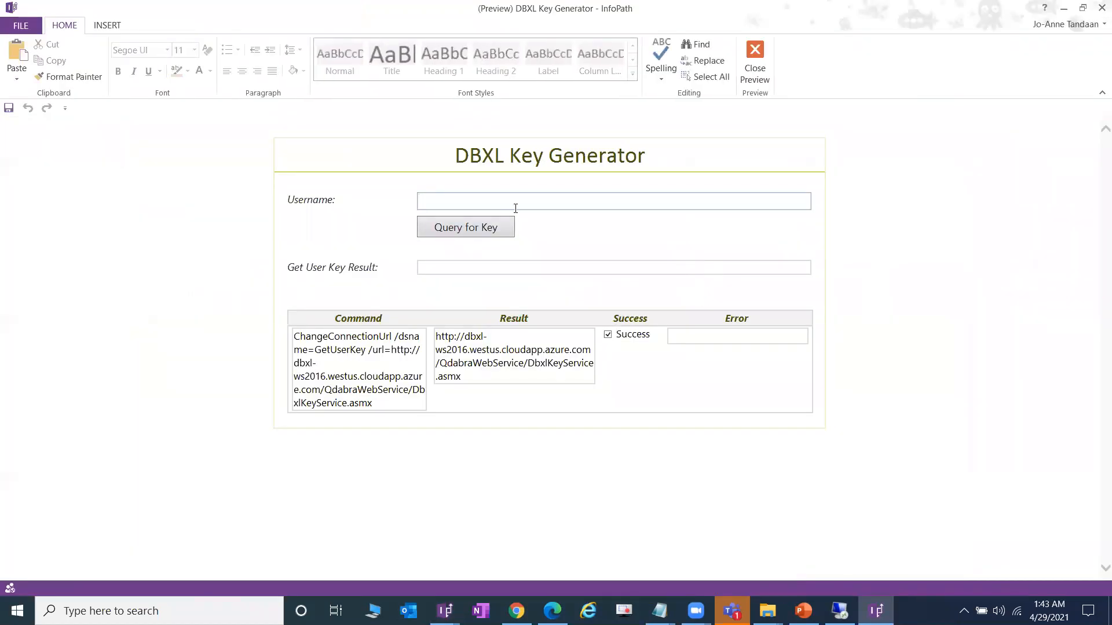
- Enter username 'myuser', query for its key, then focus the server credentials password box
text(myuser)
click(483, 232)
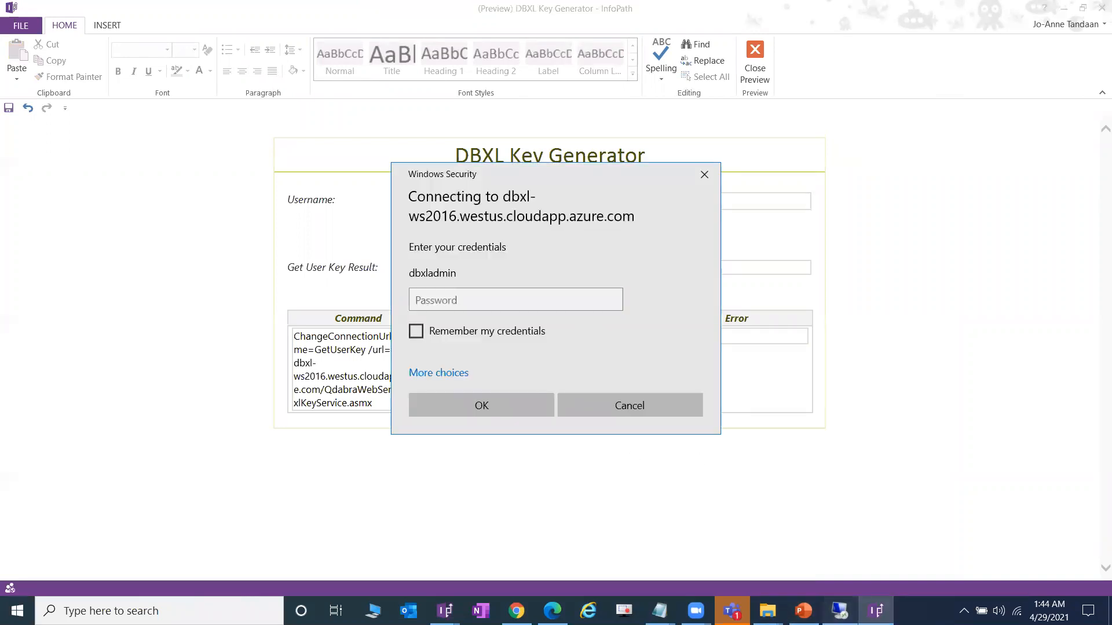
click(839, 611)
click(700, 9)
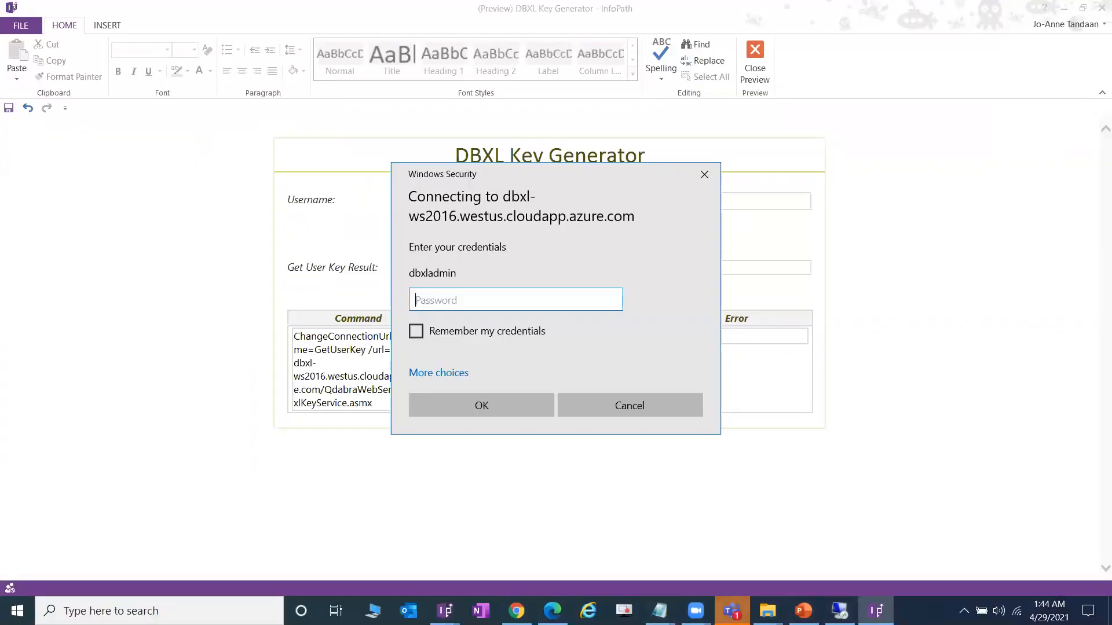
click(695, 611)
click(702, 568)
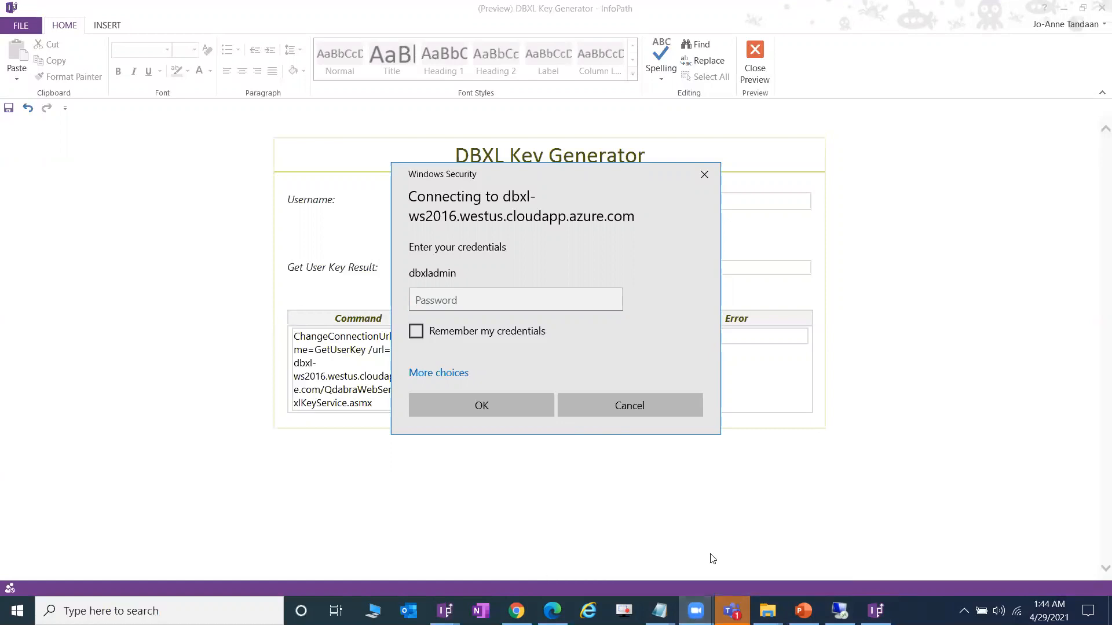
click(884, 529)
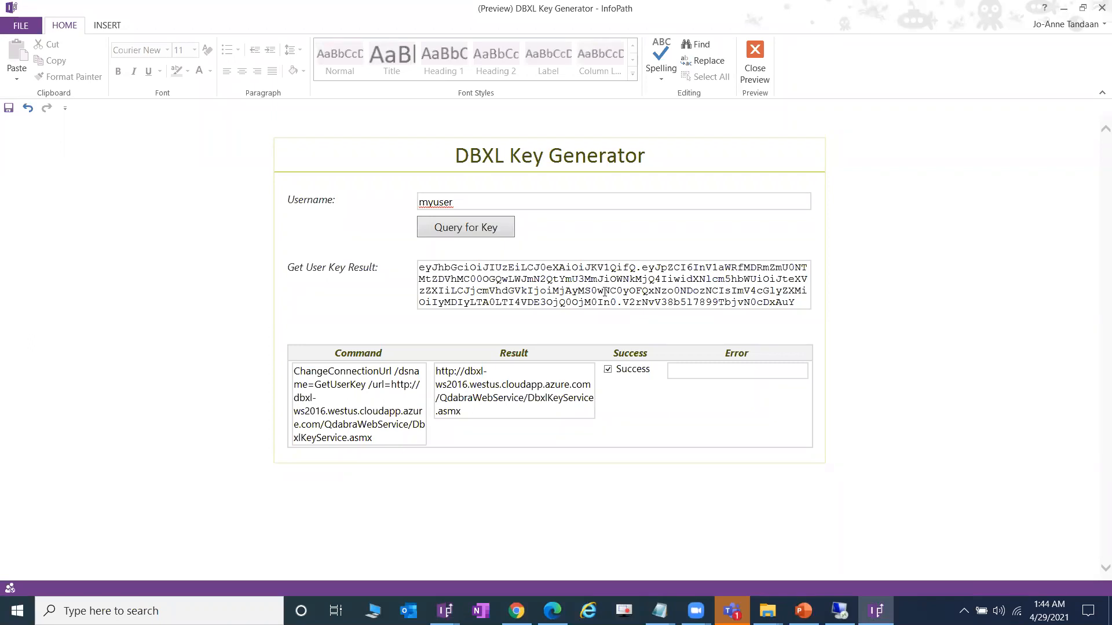
- Select the full generated user key string in the Get User Key Result field for copying
key(ctrl+a)
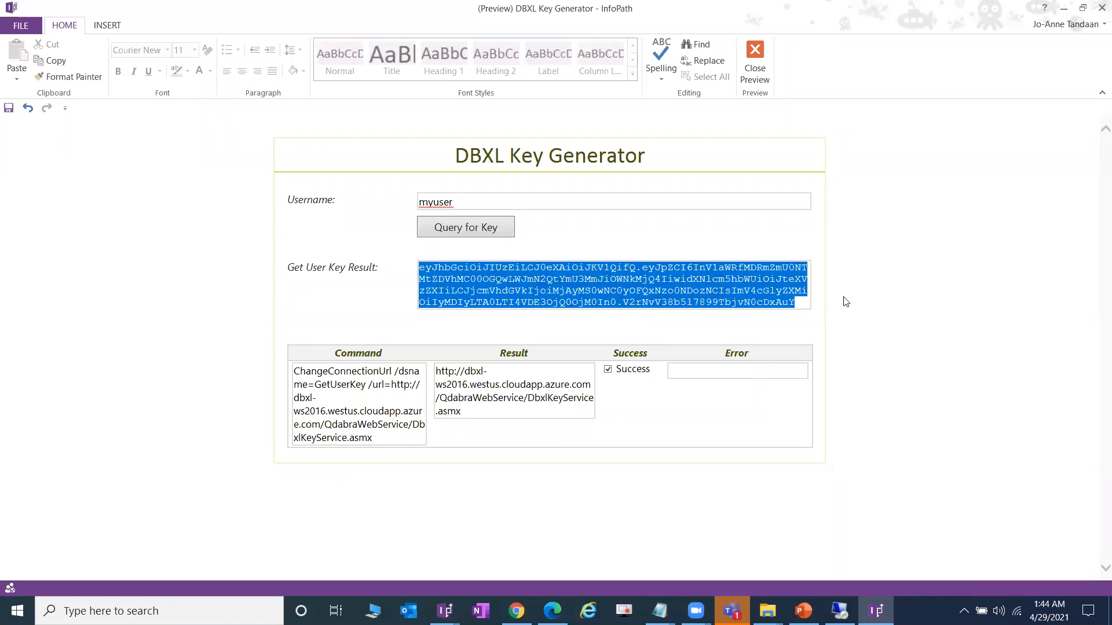
click(554, 285)
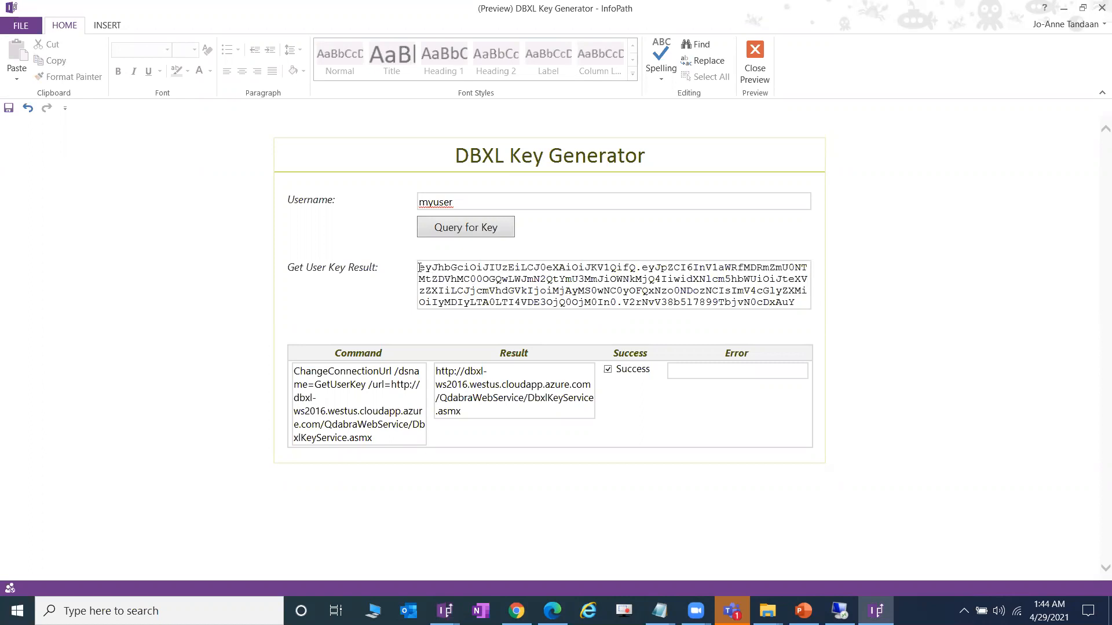
drag(419, 267, 813, 302)
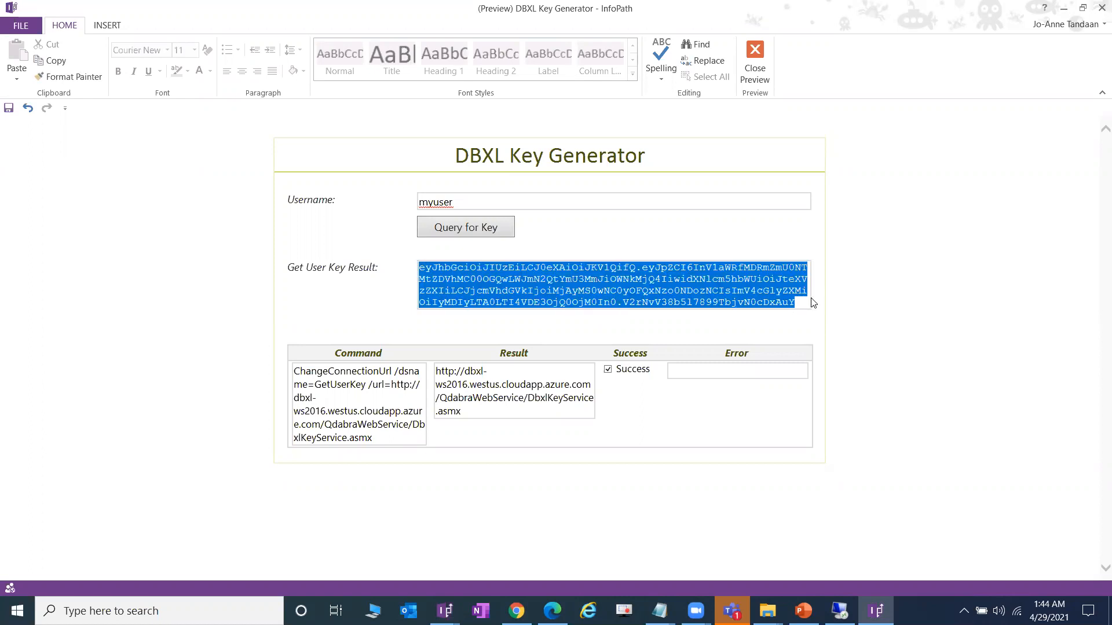
click(714, 304)
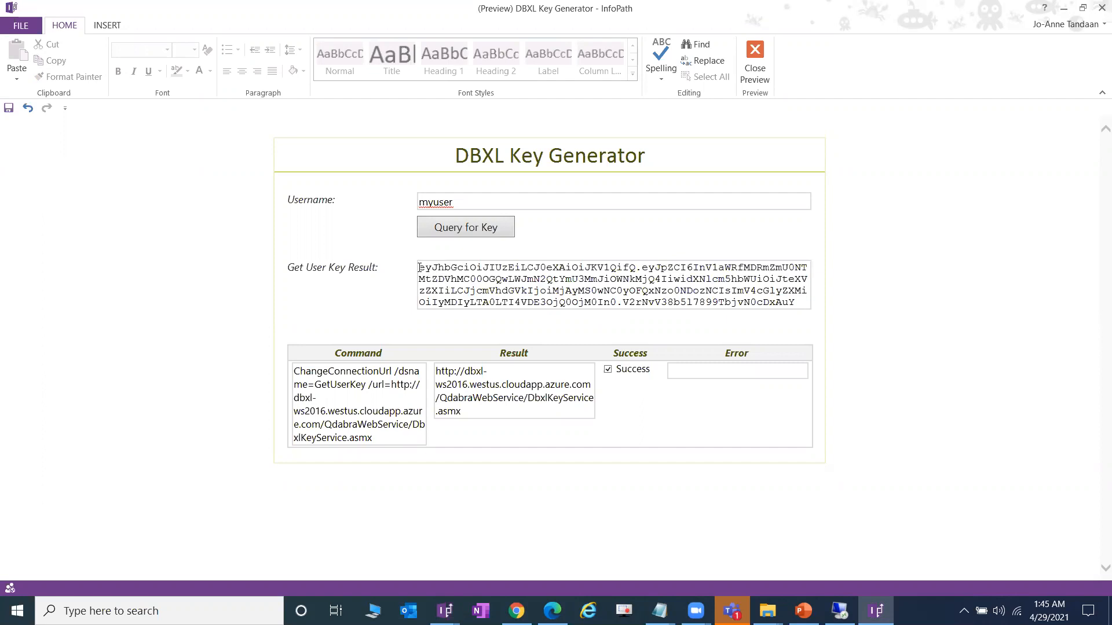
drag(419, 267, 808, 303)
click(428, 268)
drag(421, 266, 805, 302)
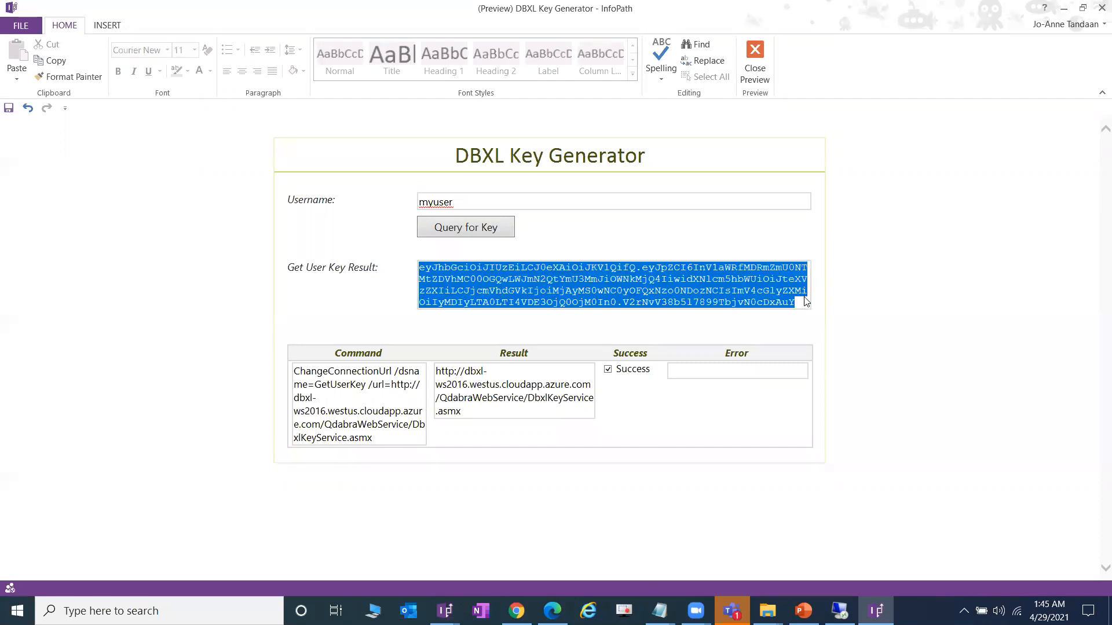
click(419, 268)
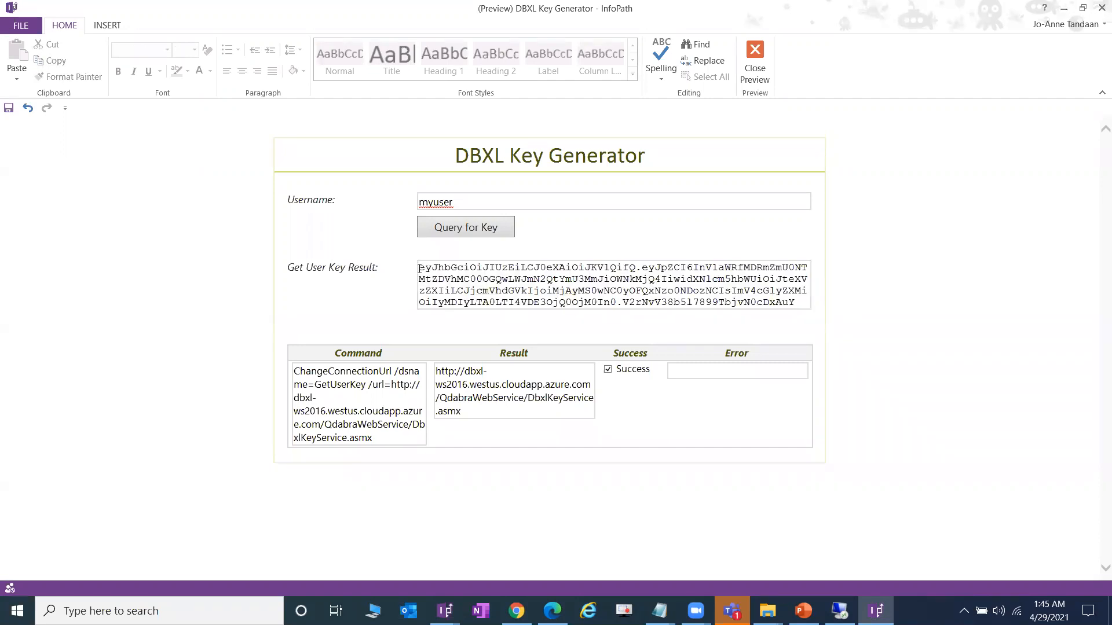
drag(419, 268, 826, 293)
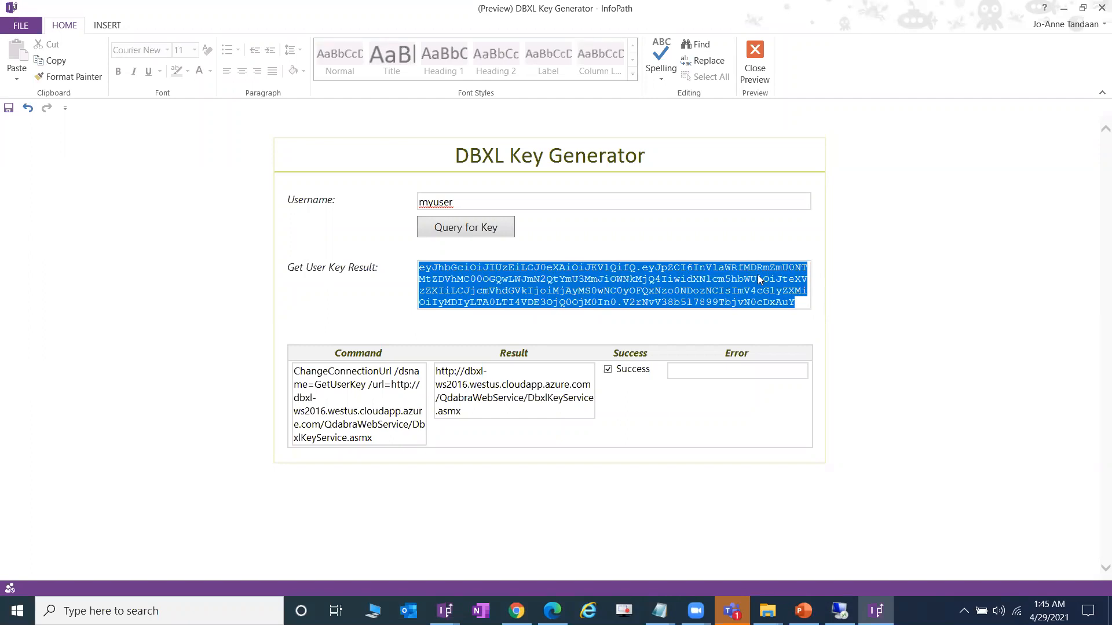
click(457, 279)
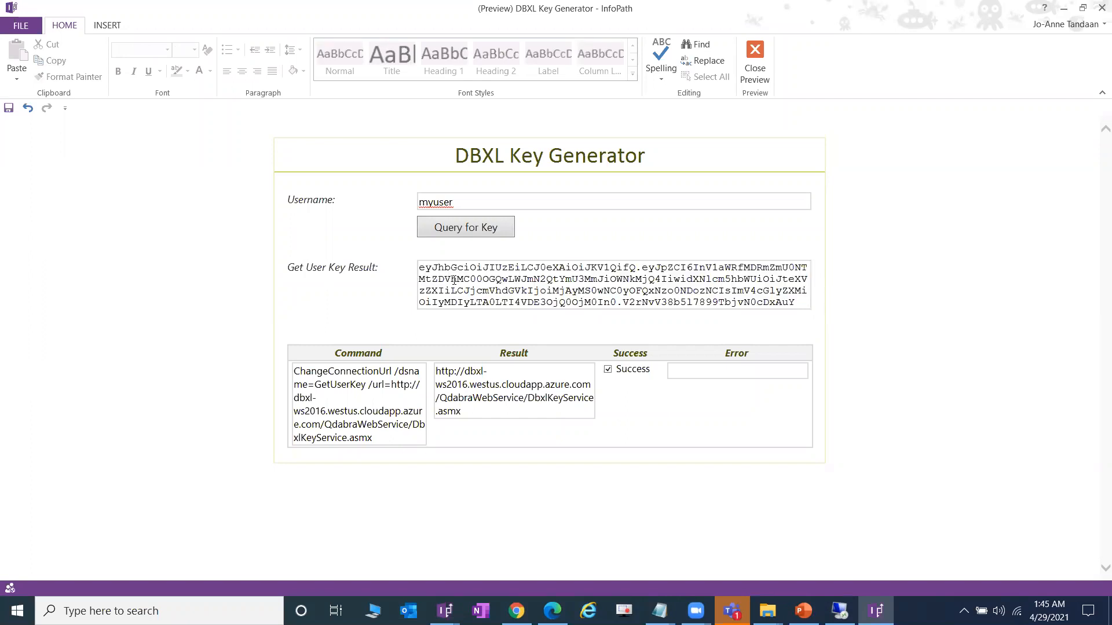
drag(420, 273, 864, 315)
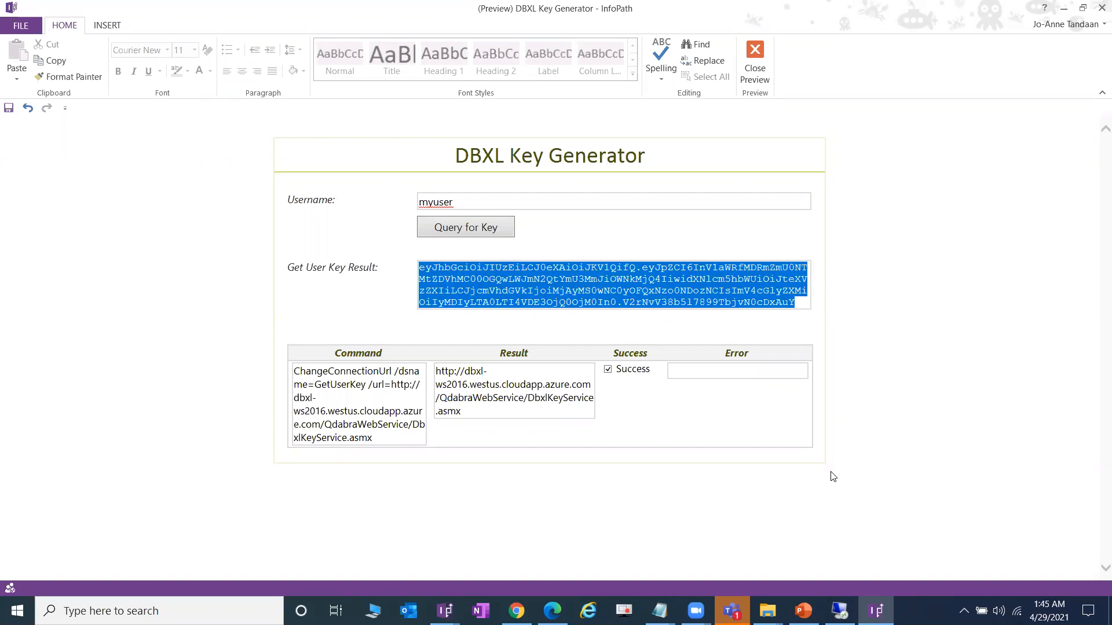
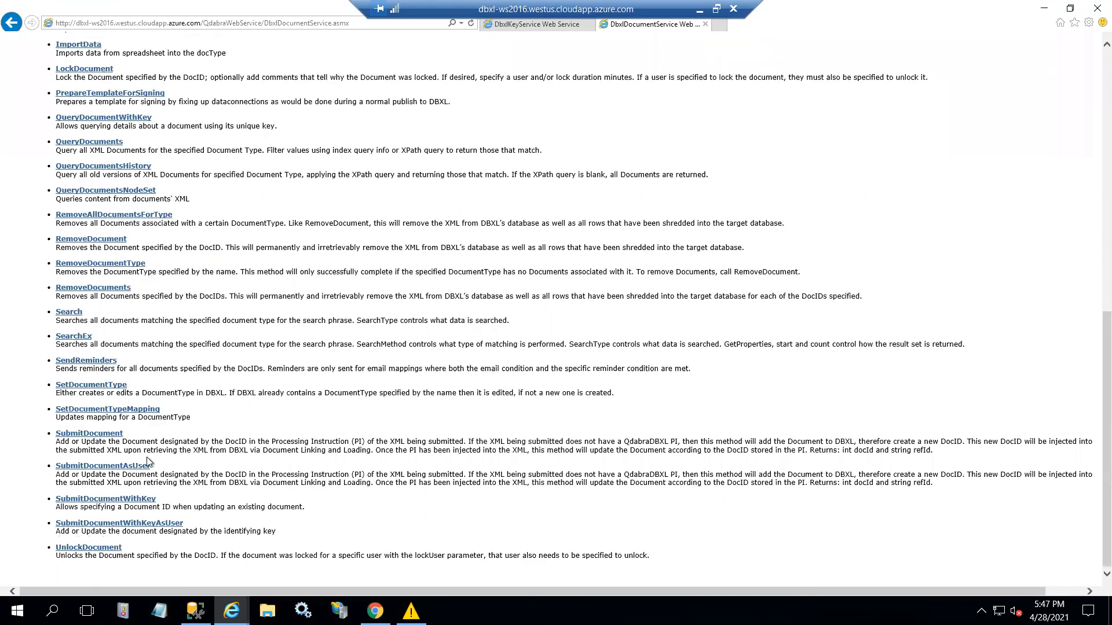
- Browse the Development Document Service operations and search the page for 'key'
scroll(147, 456, up, 3)
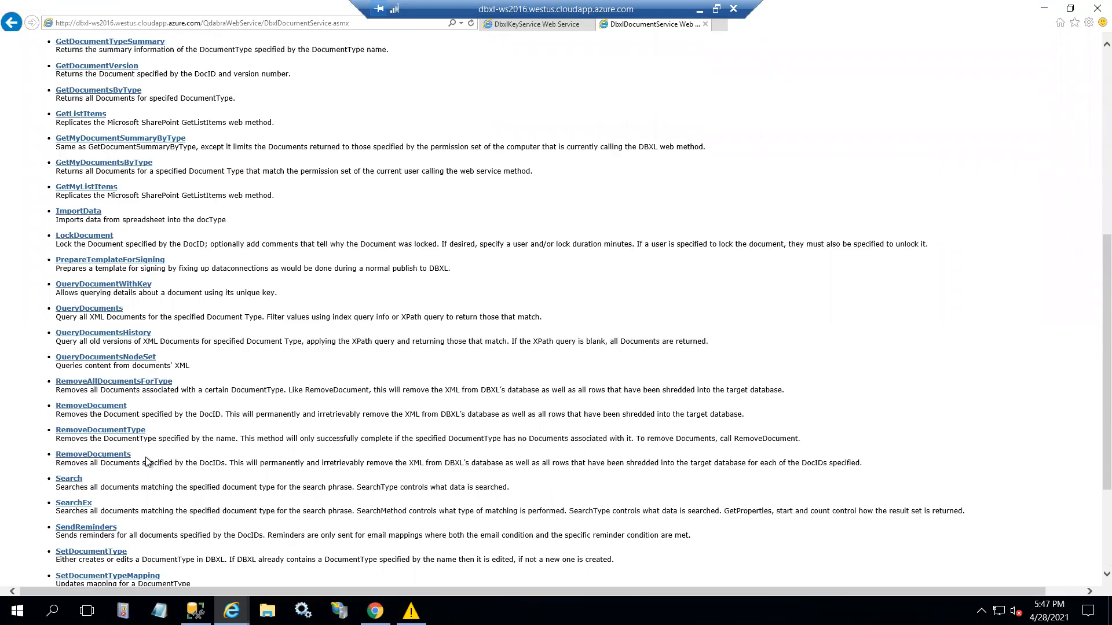
scroll(147, 462, up, 7)
click(12, 22)
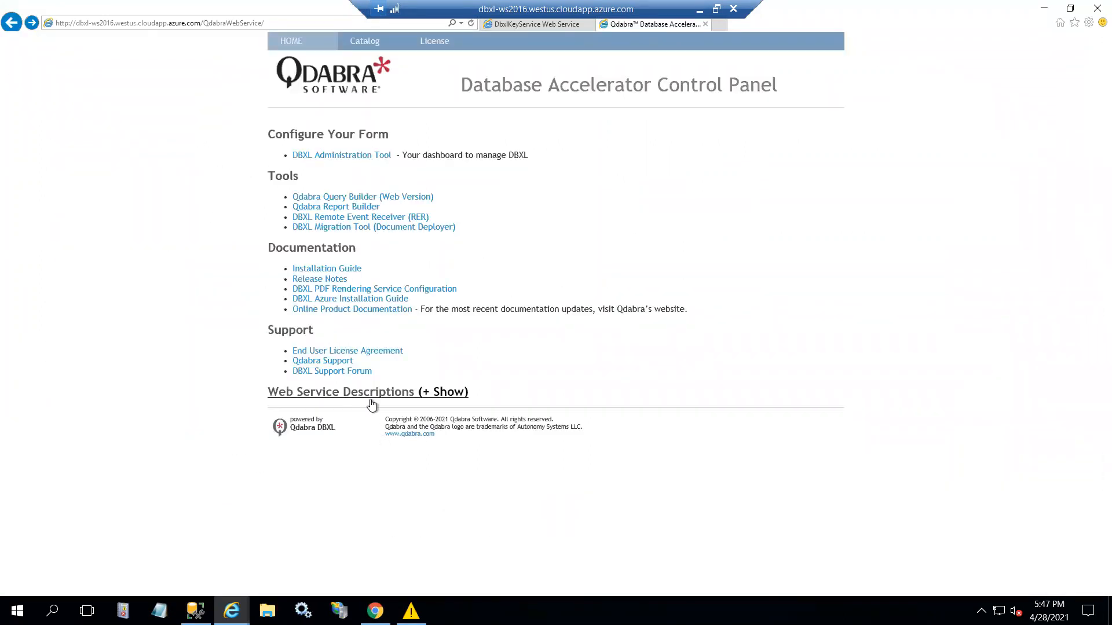
click(370, 393)
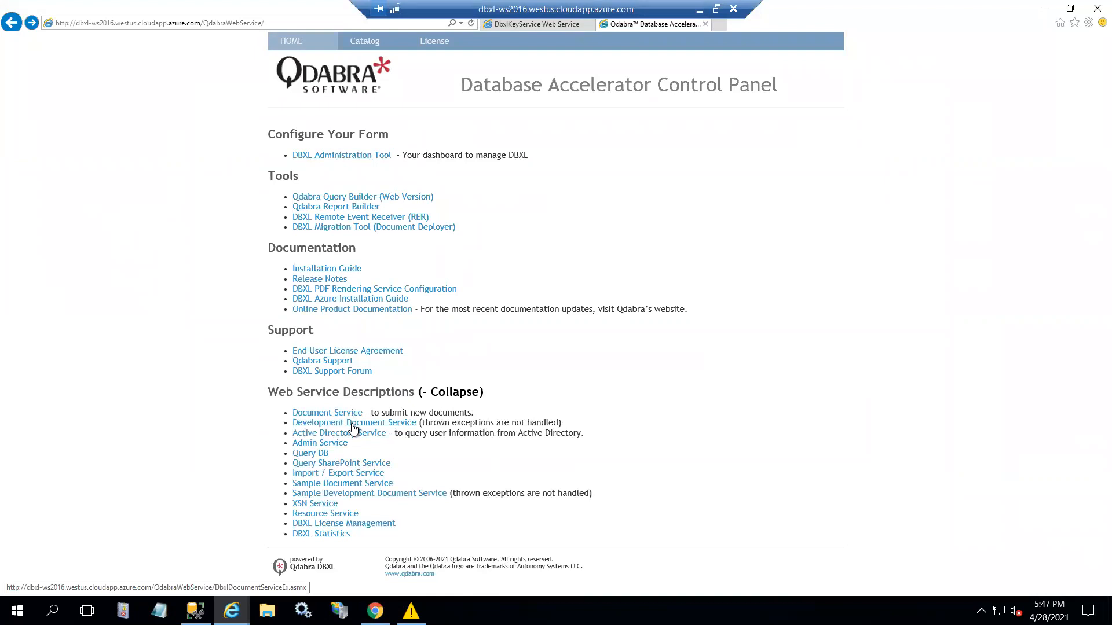
click(353, 425)
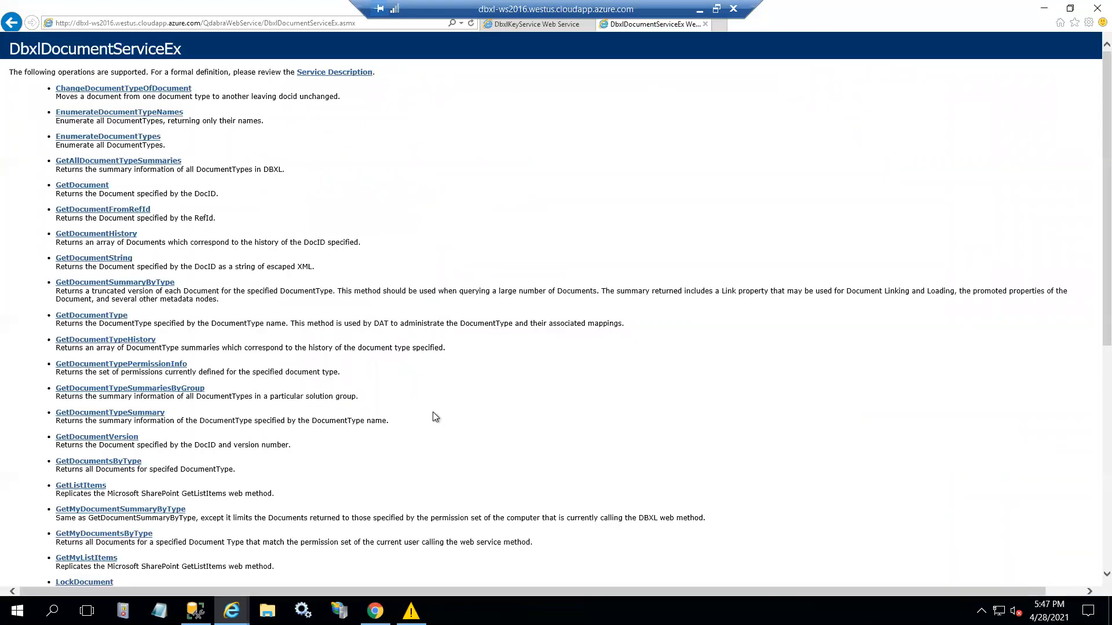
scroll(435, 417, down, 5)
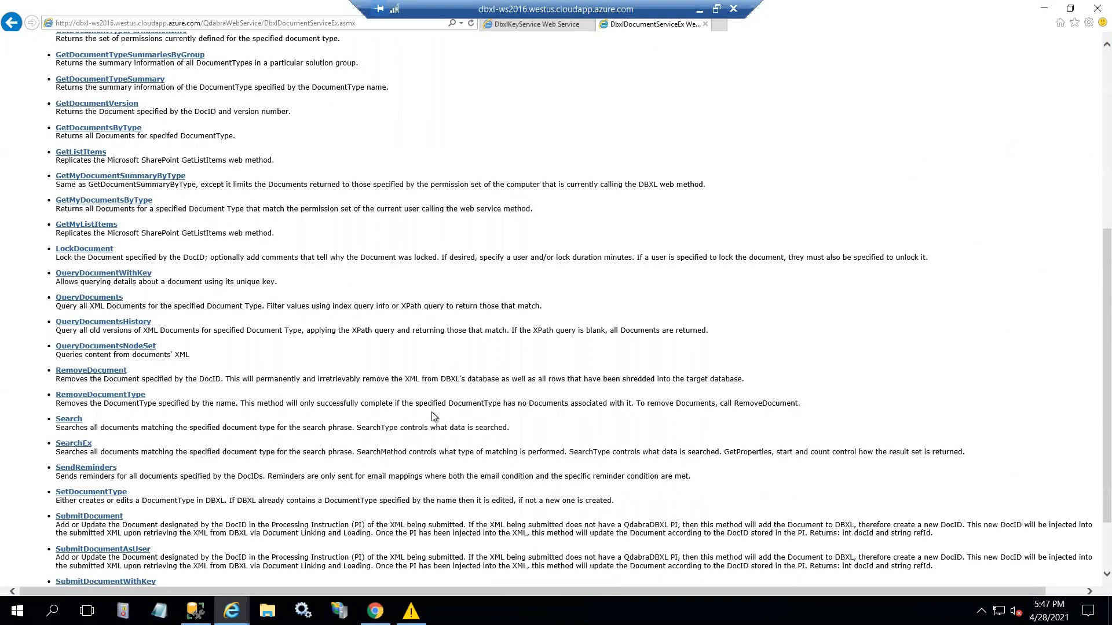
scroll(435, 417, up, 2)
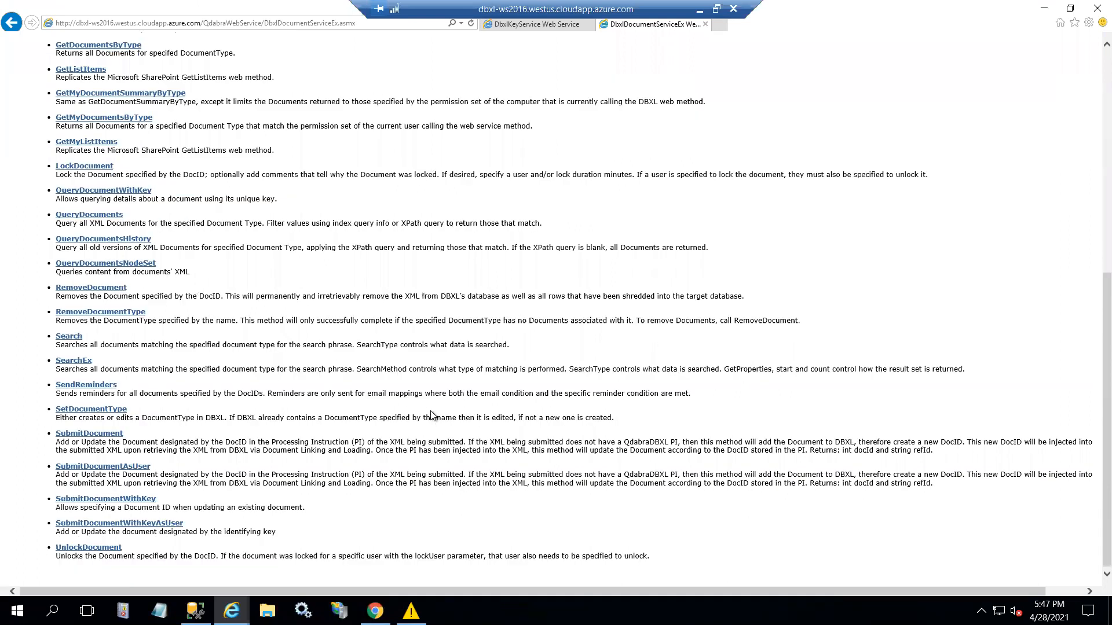
scroll(413, 275, up, 3)
key(ctrl+f)
text(key)
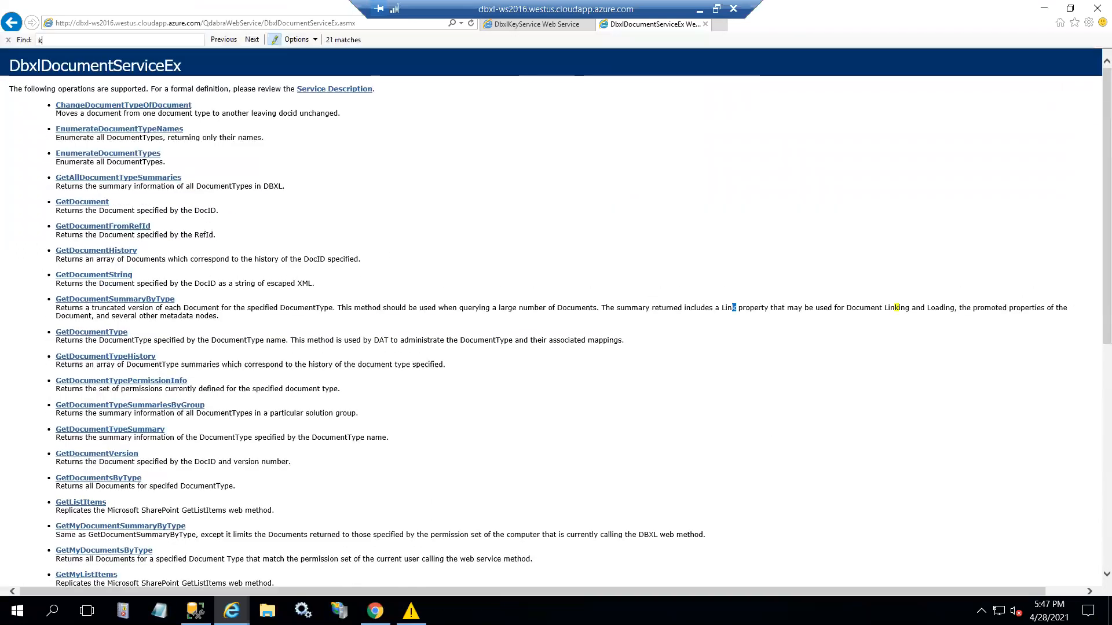
key(Return)
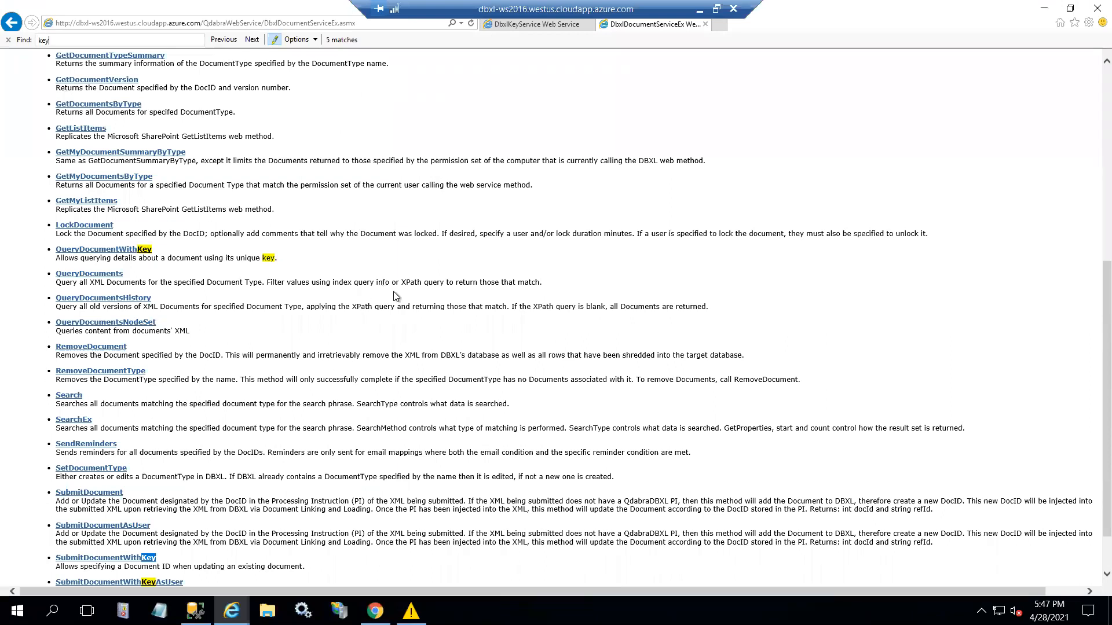
key(Return)
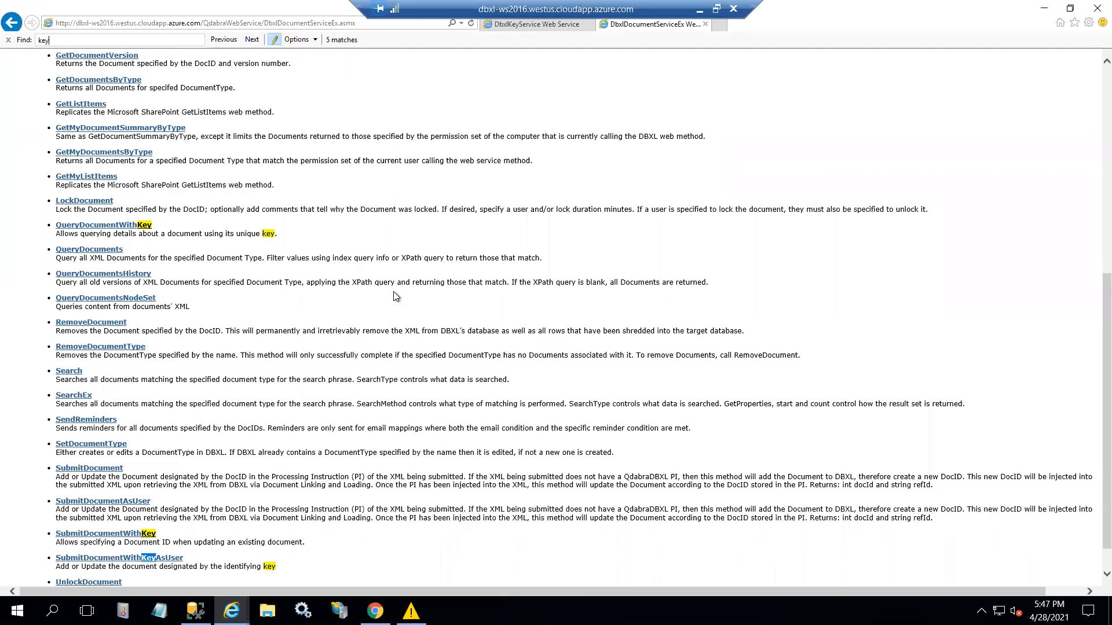
key(Return)
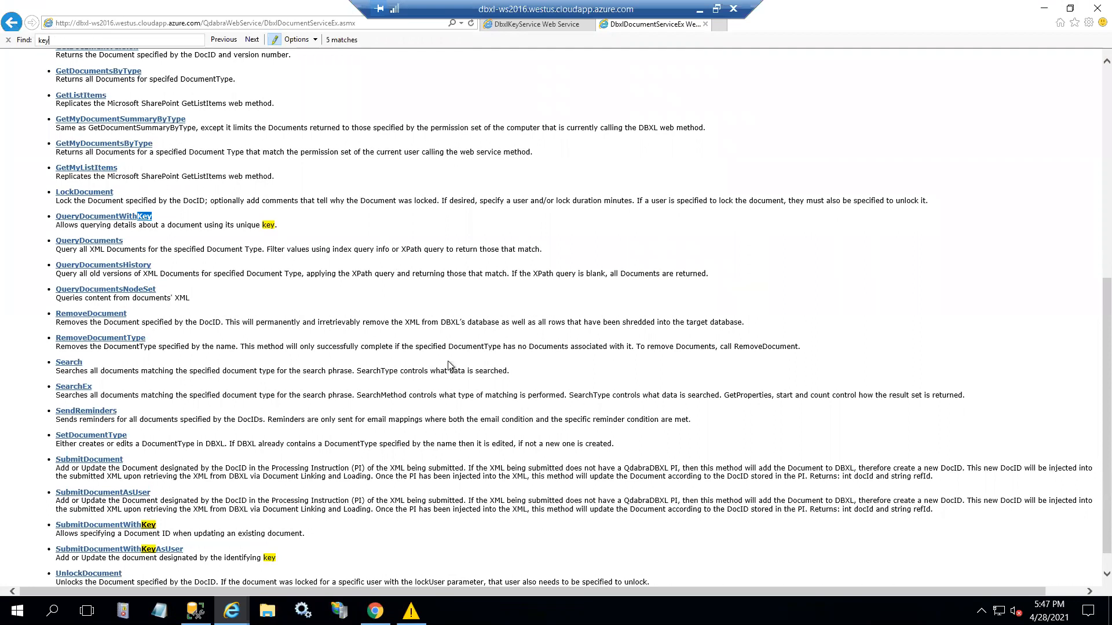
- Open the Admin Service operations page from the control panel's Web Service Descriptions
click(11, 22)
click(413, 418)
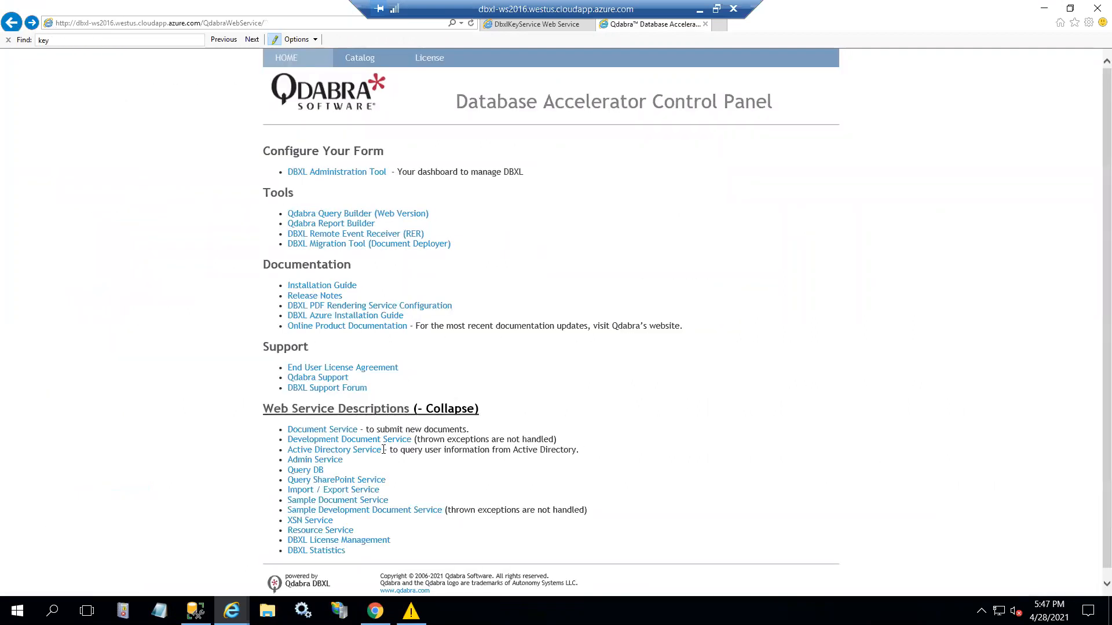
scroll(359, 458, down, 1)
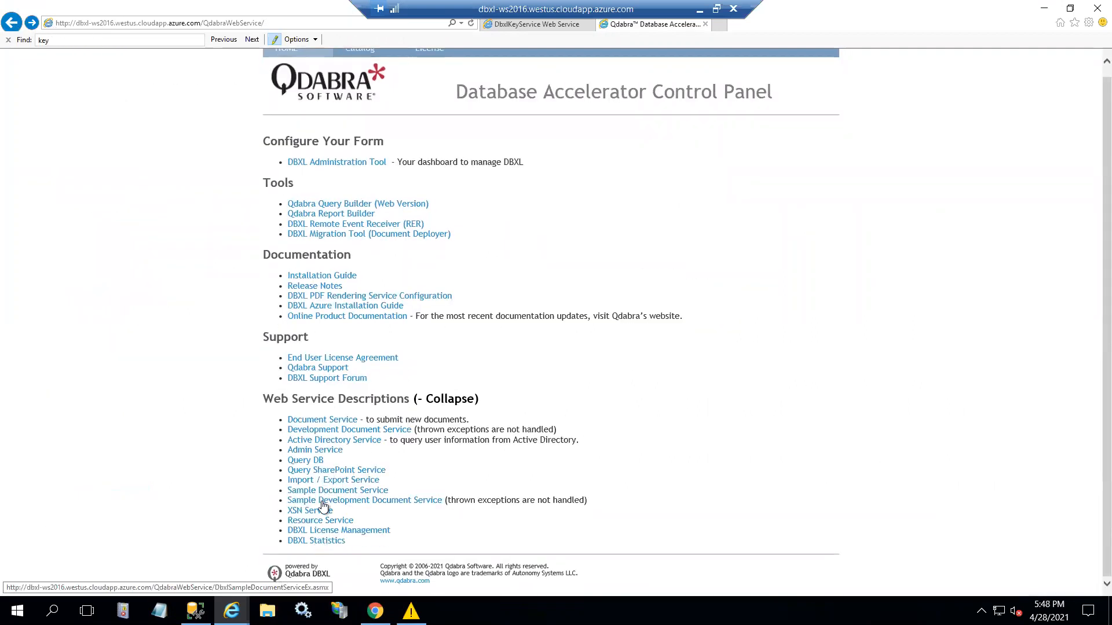
click(326, 451)
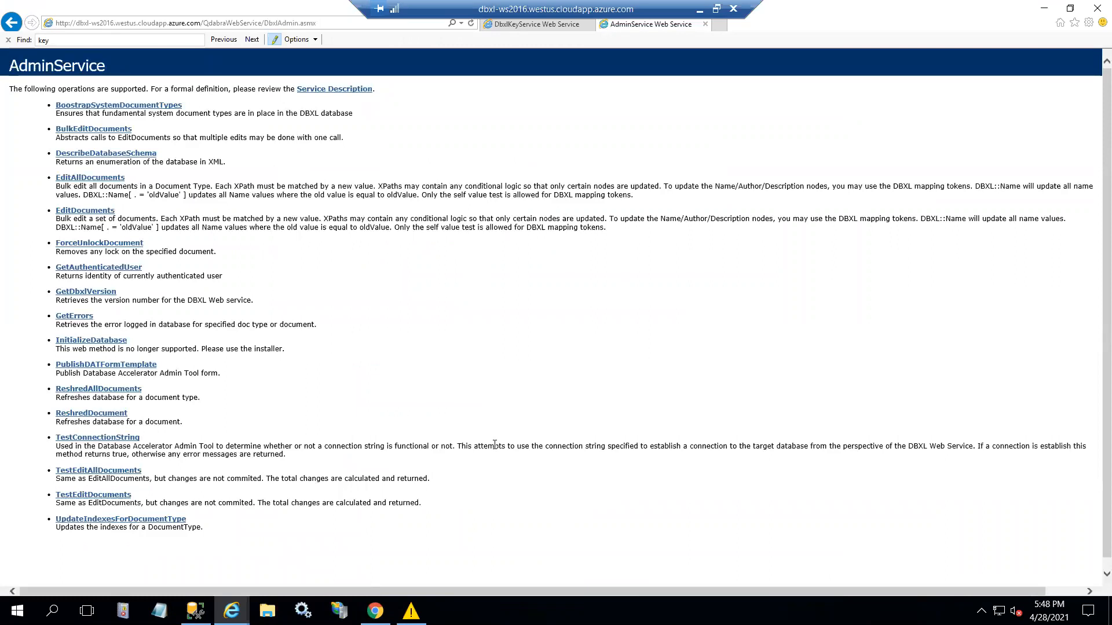
- Search the AdminService page for 'key' and compare it with the DbxlKeyService page
key(ctrl+f)
text(key)
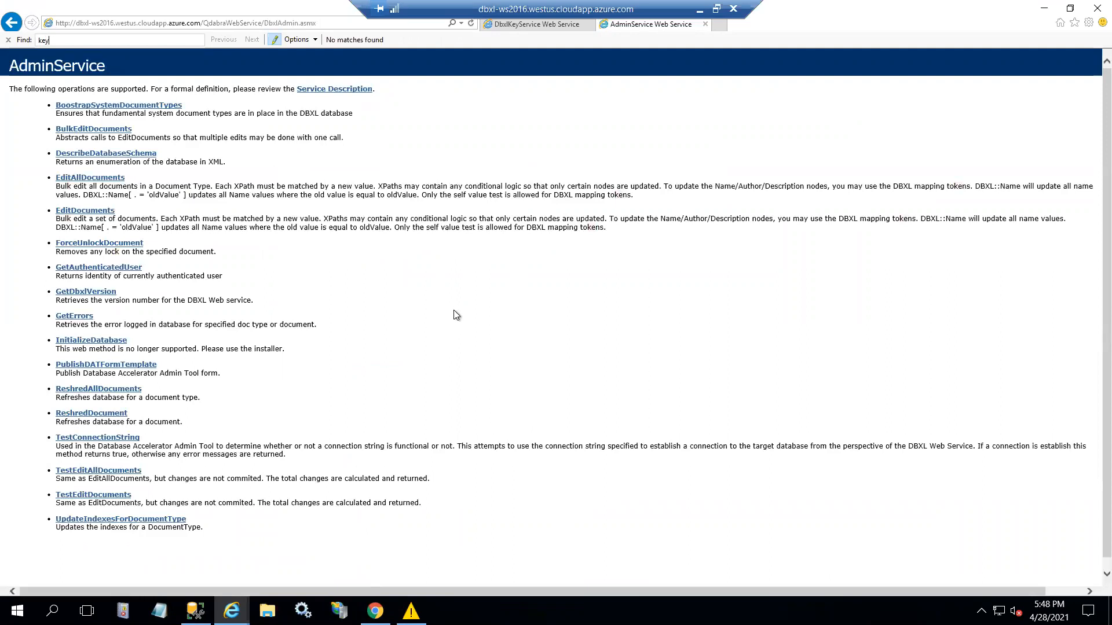
click(529, 24)
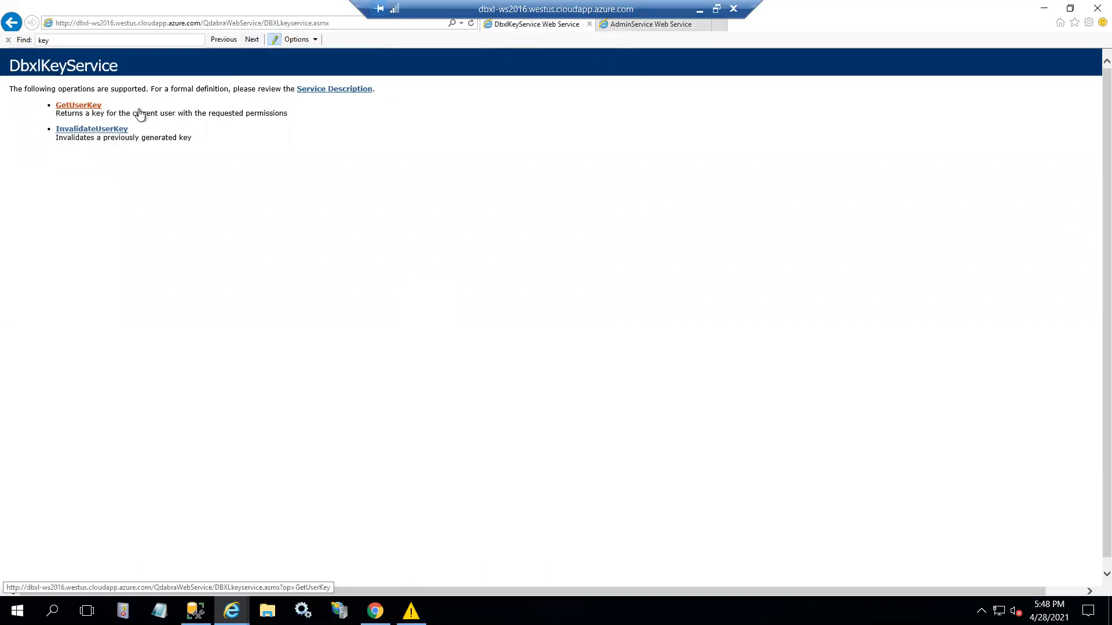
click(639, 25)
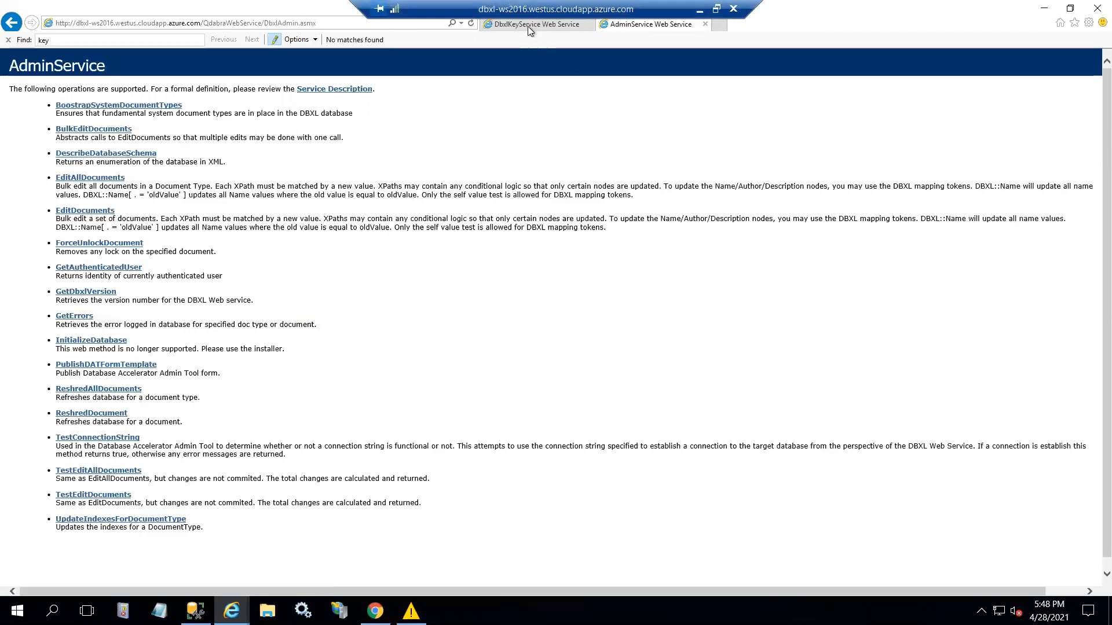
- Review the Document Service operations listed under Web Service Descriptions
click(12, 22)
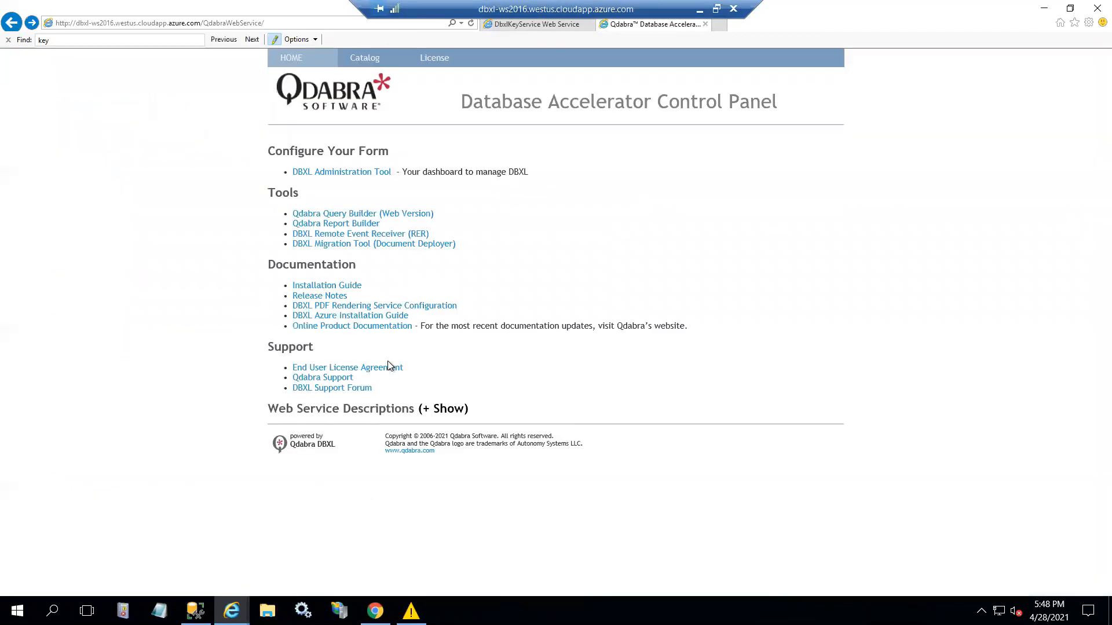
click(446, 410)
scroll(329, 550, down, 1)
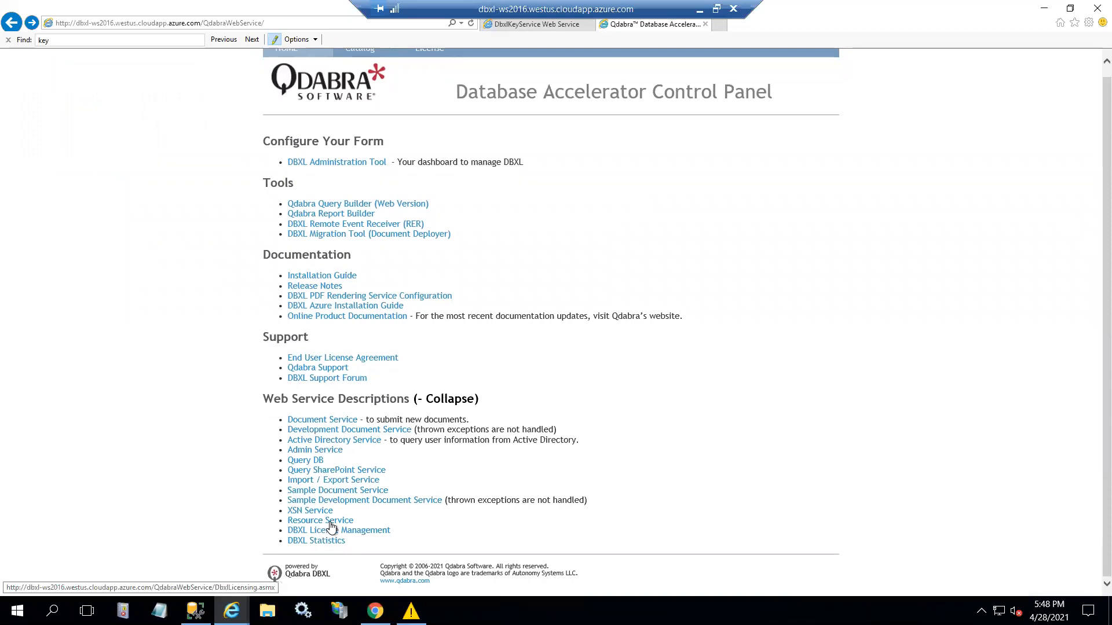
click(334, 427)
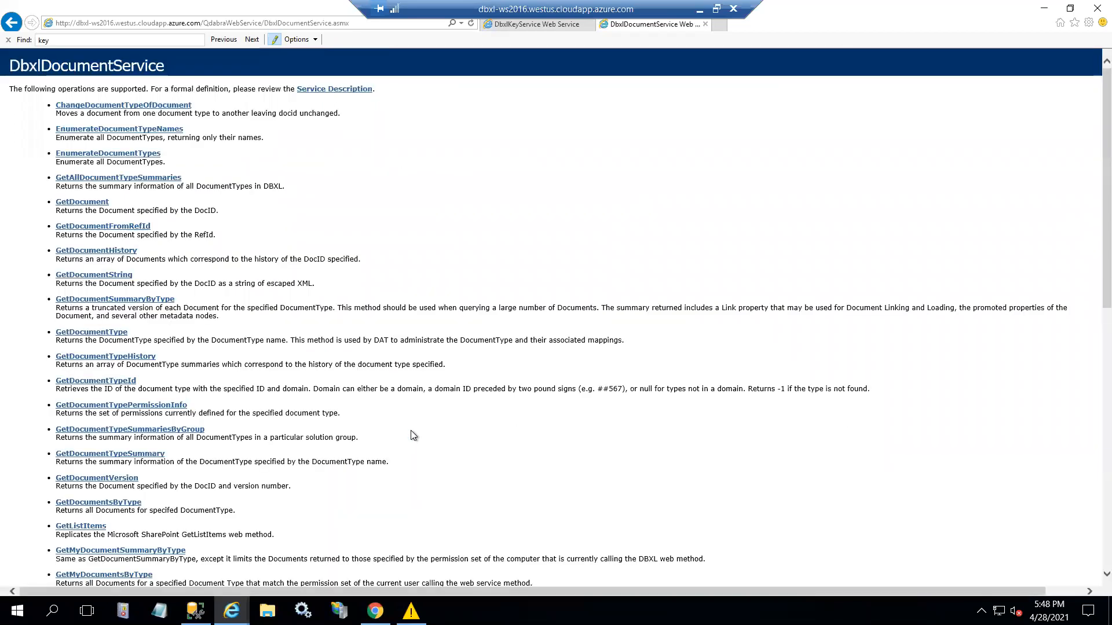
scroll(411, 430, down, 10)
scroll(412, 435, down, 3)
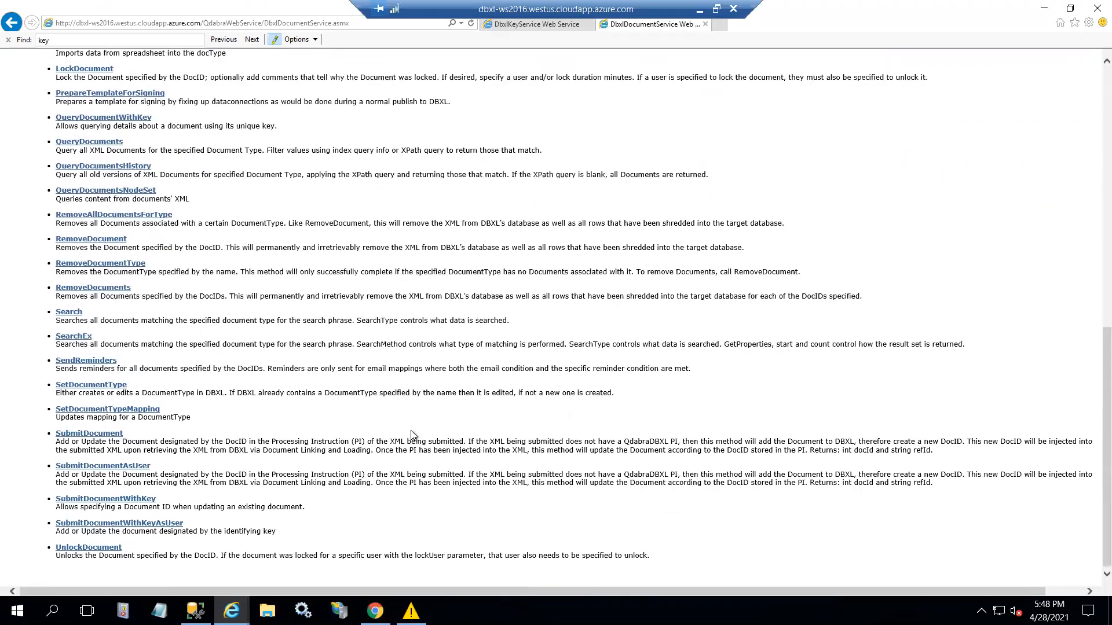
scroll(411, 434, up, 15)
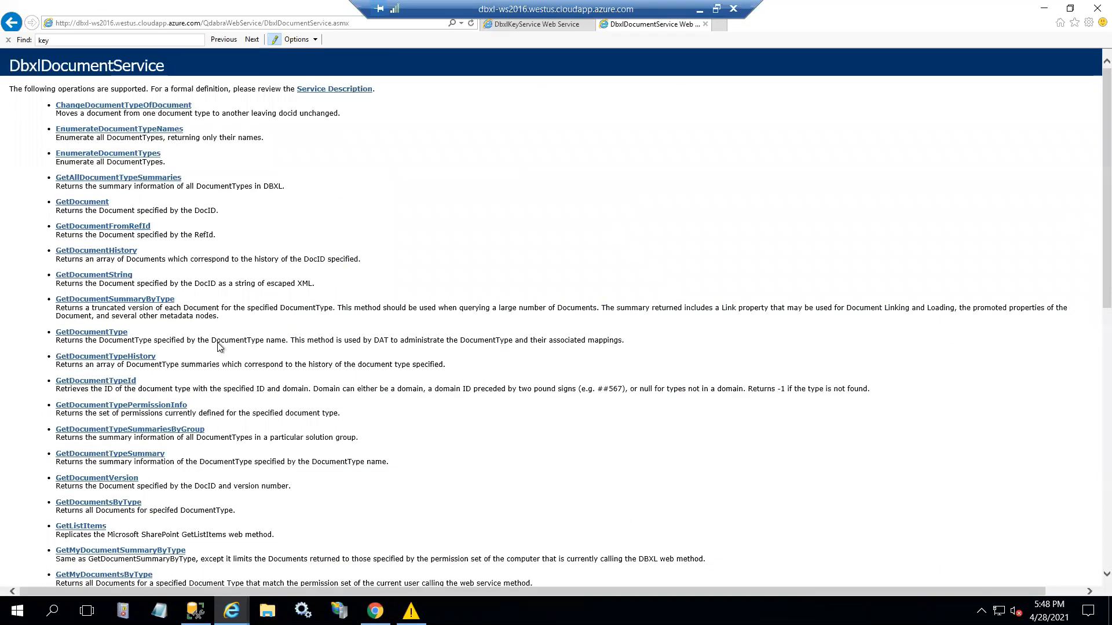
- Open the GetUserKey test page in the DbxlKeyService tab
click(11, 22)
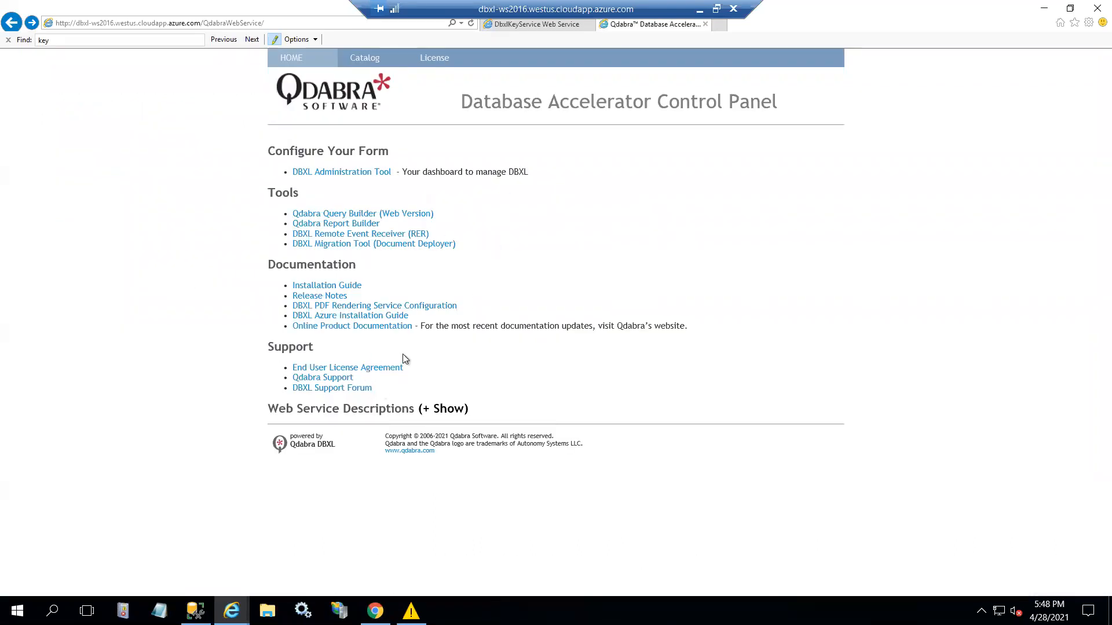
click(543, 26)
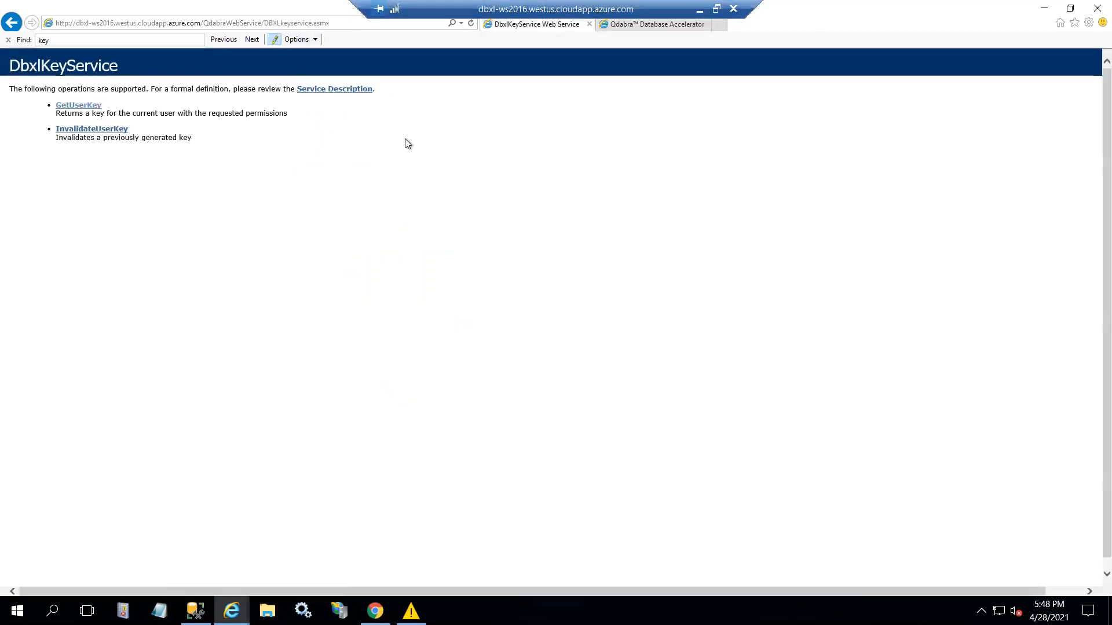
click(83, 110)
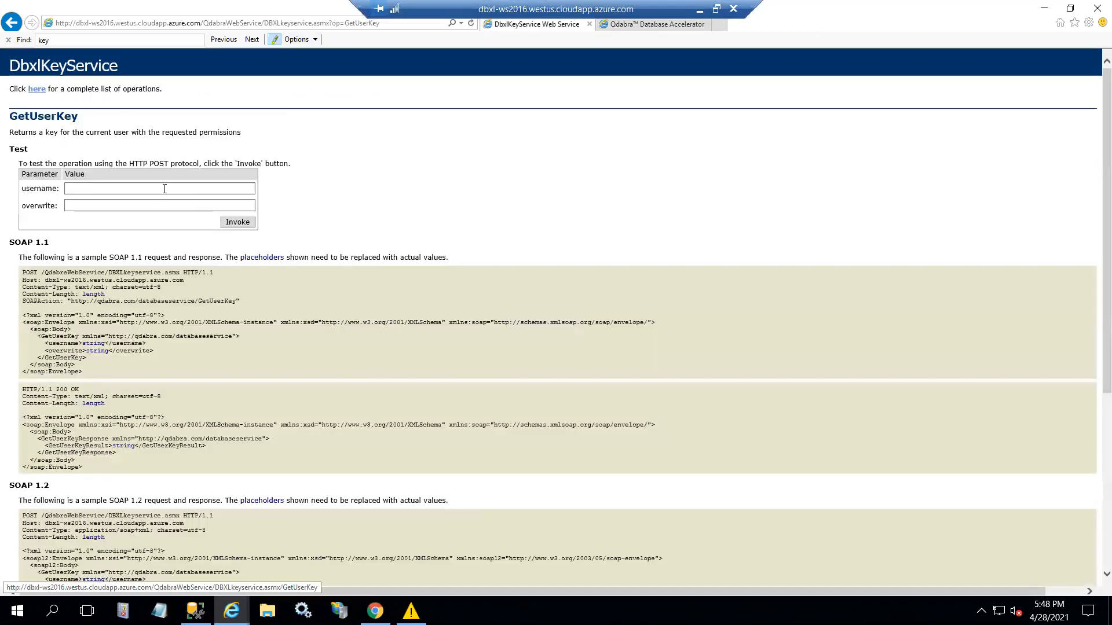
- Invoke GetUserKey for the entered username, see the nil XML result, and minimize the remote desktop
click(164, 189)
text(myuser)
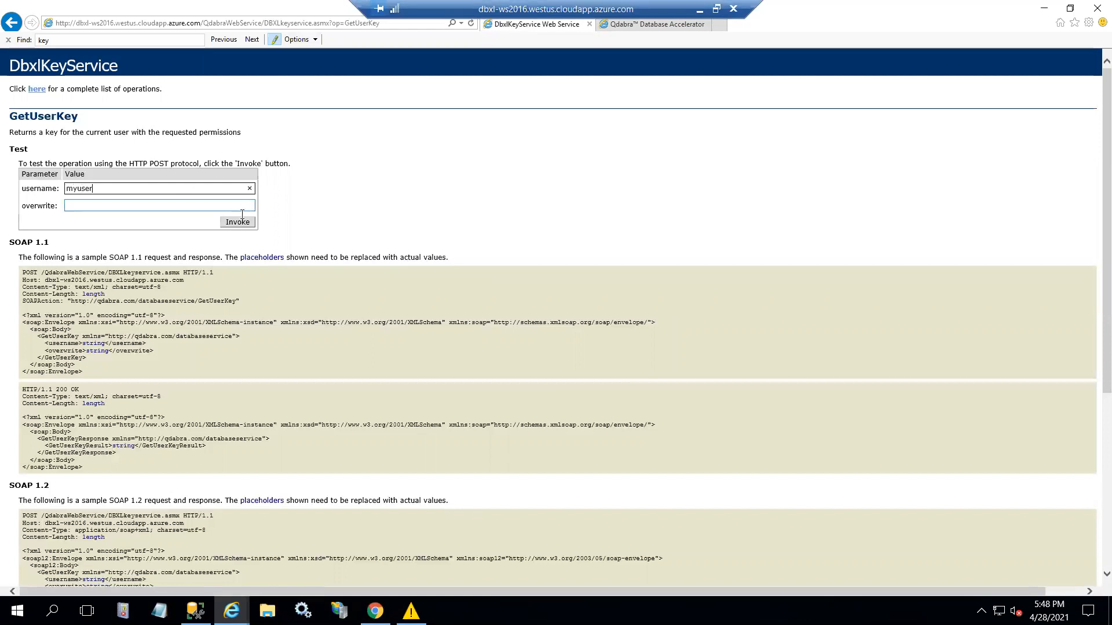
click(238, 222)
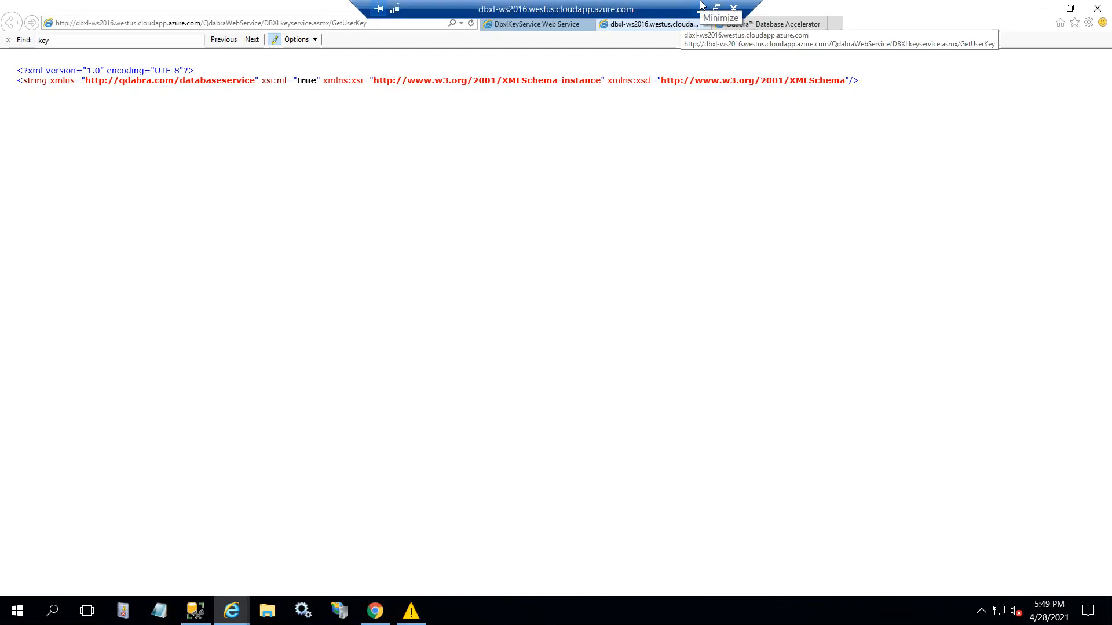
click(700, 8)
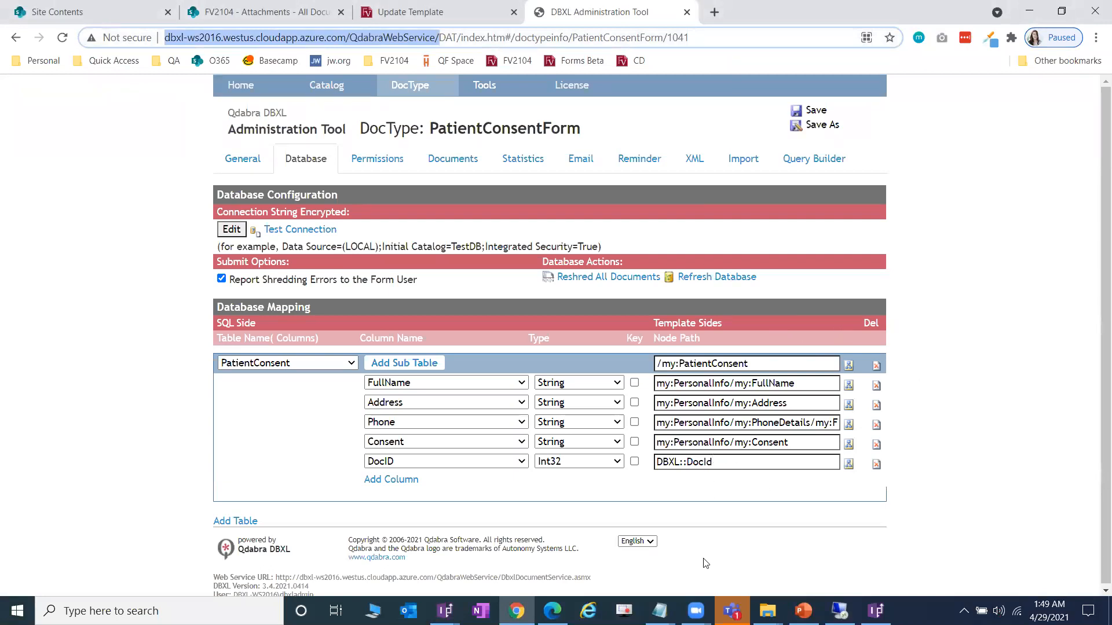
- Replace the old key in DBXLKey.txt with the newly generated DBXL key and save
mouse_move(660, 610)
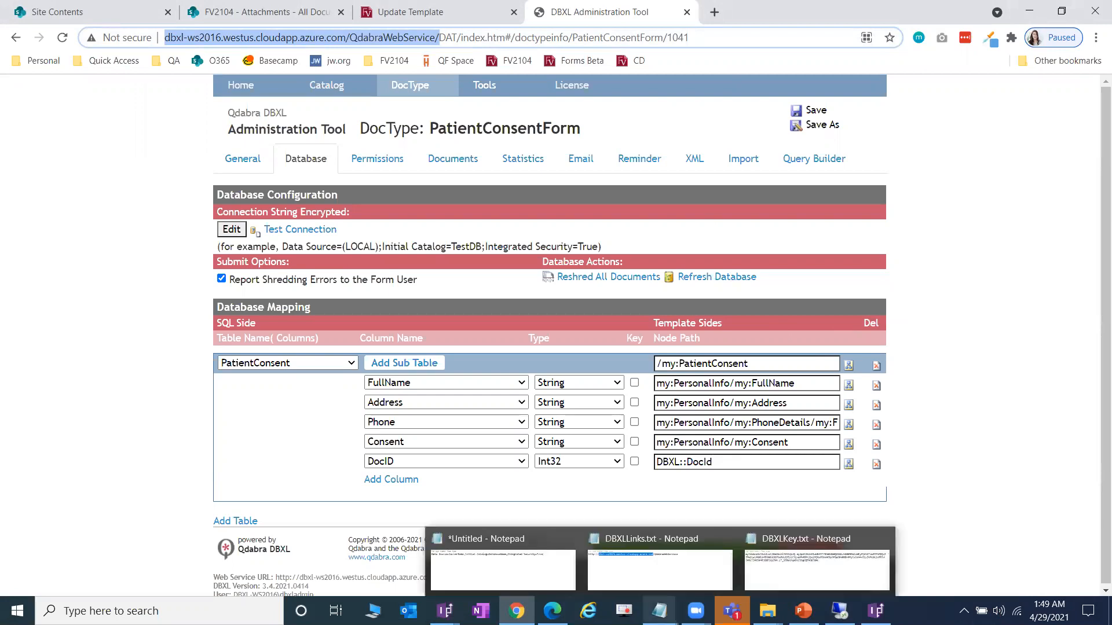
click(816, 558)
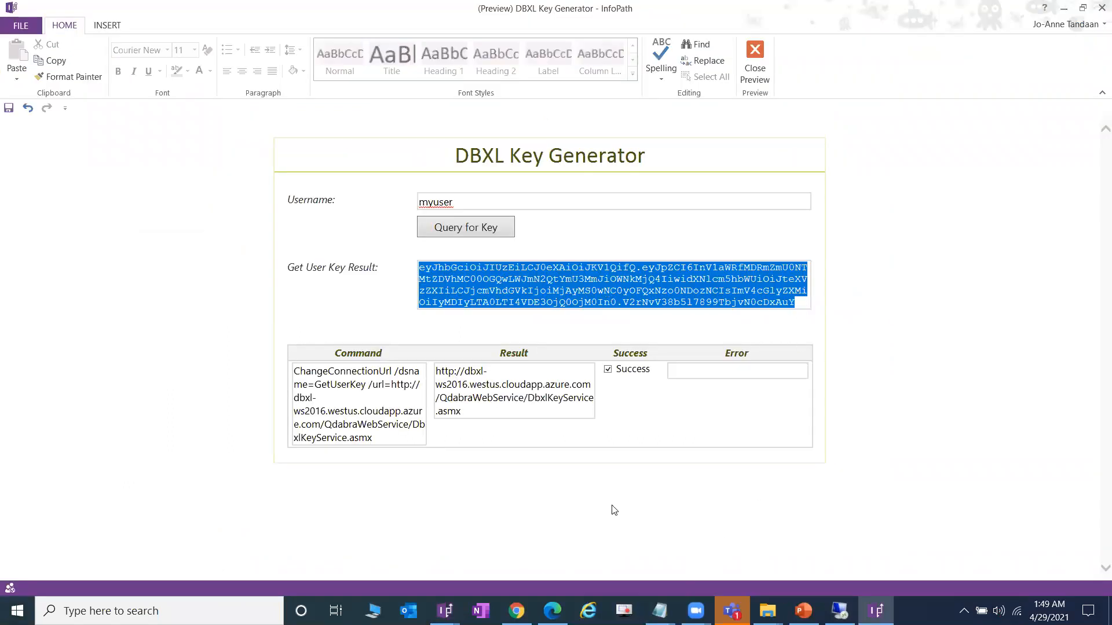
click(660, 611)
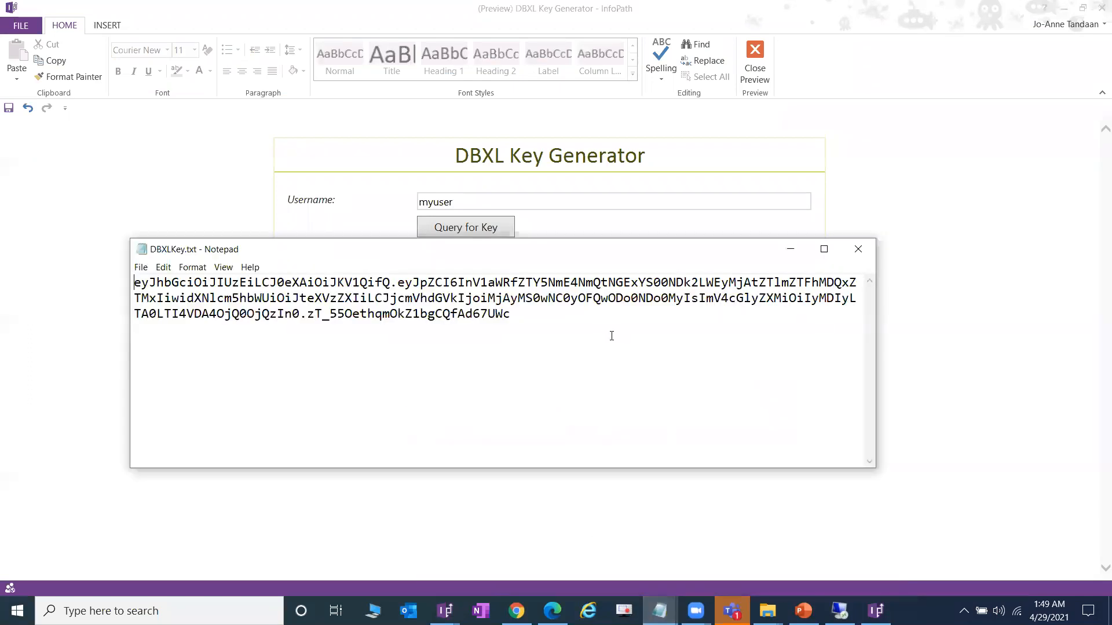
key(ctrl+a)
key(ctrl+v)
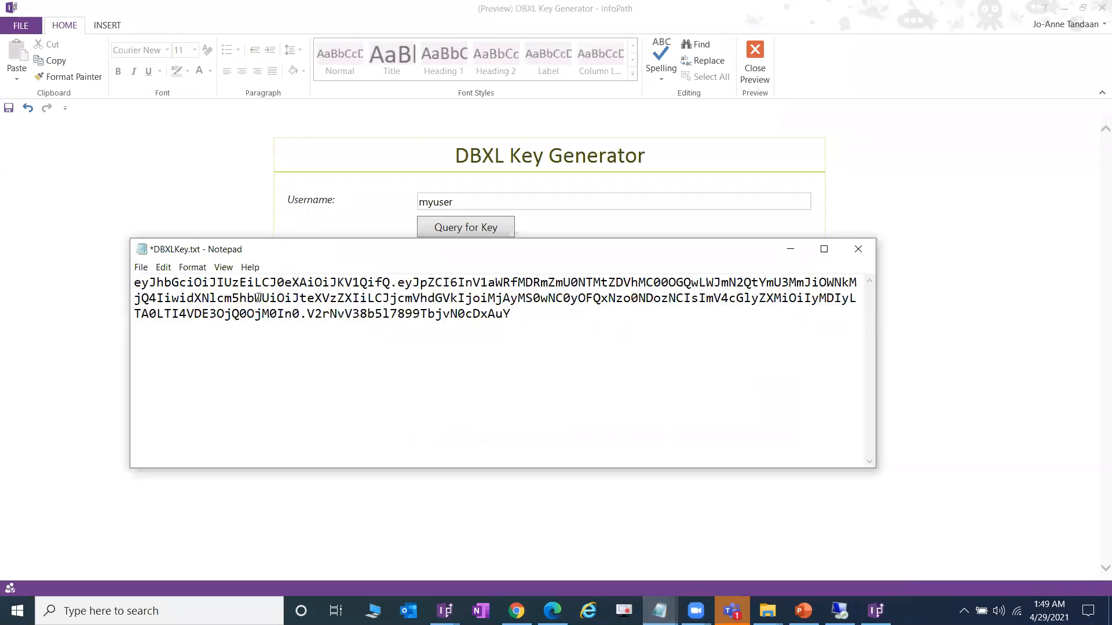
click(141, 267)
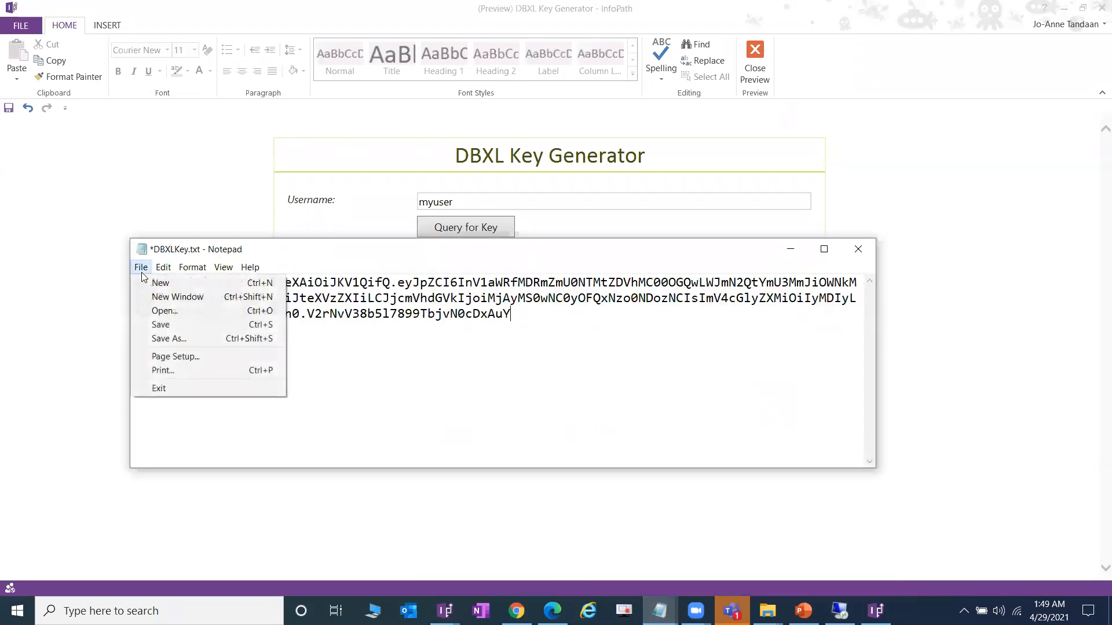
click(171, 322)
- Close the InfoPath key generator form preview
click(909, 315)
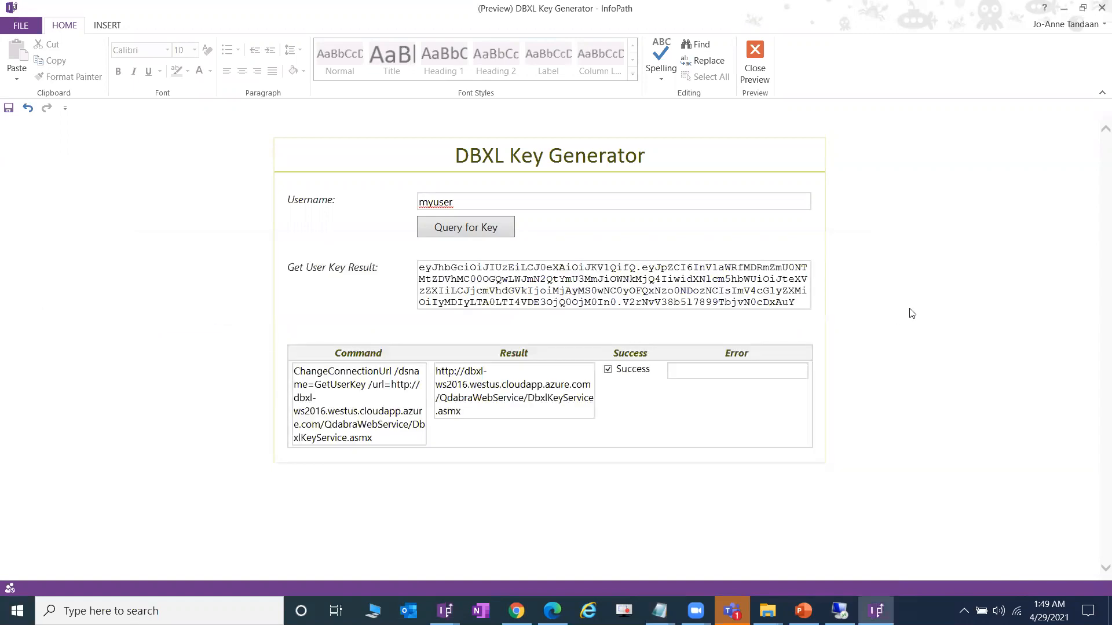
click(755, 63)
click(993, 301)
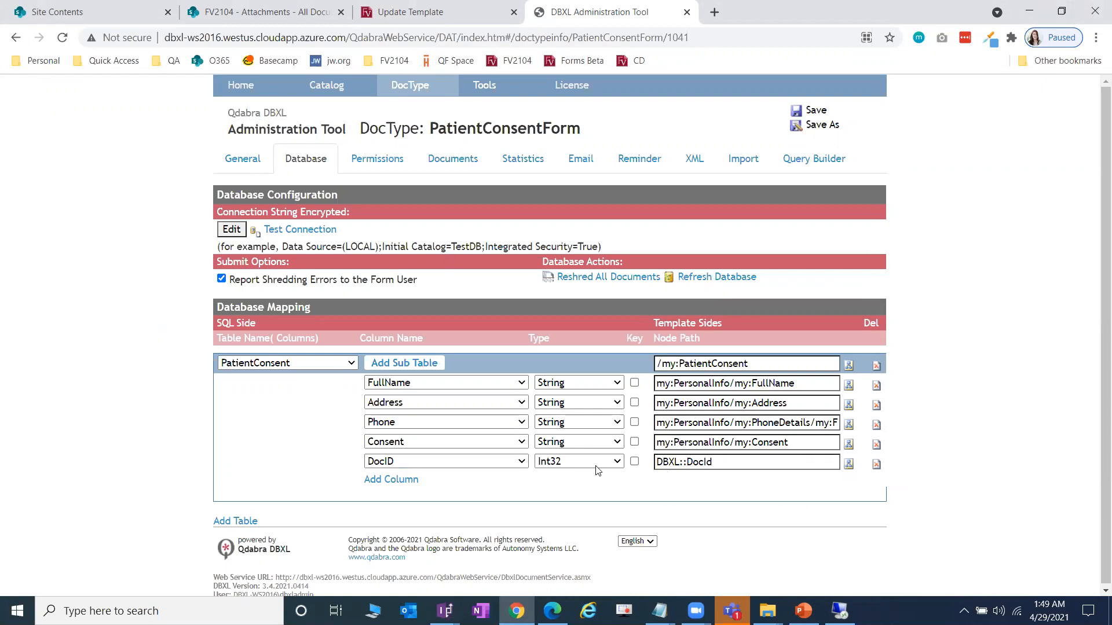
- Review the PatientConsentForm table mapping, then return Edge to the Lab 4 guide PDF
scroll(811, 429, down, 1)
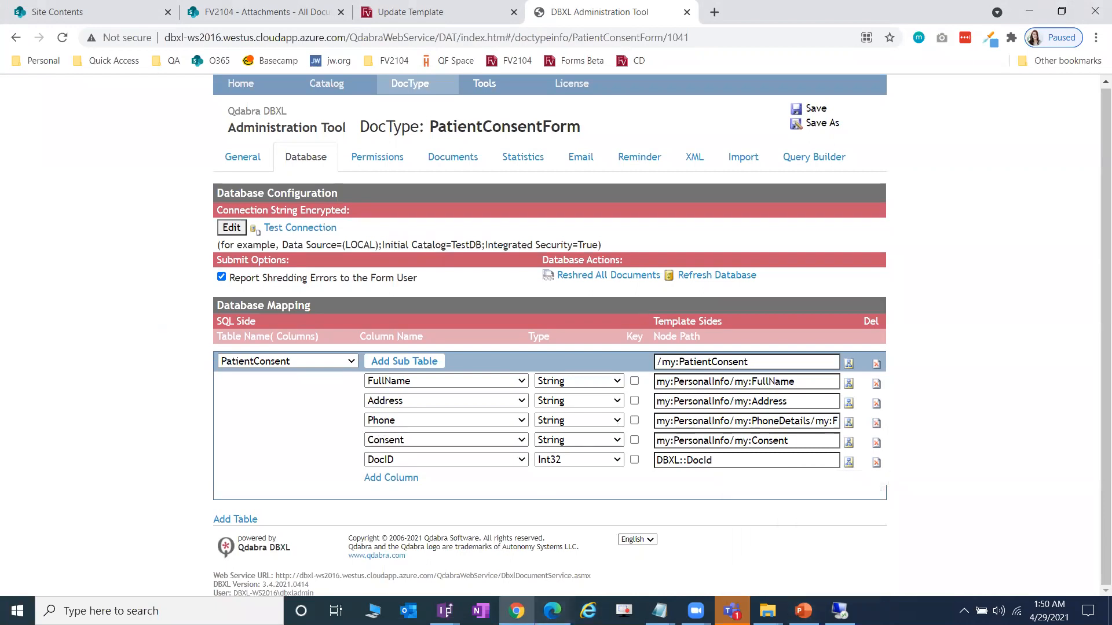
key(alt+Tab)
click(28, 31)
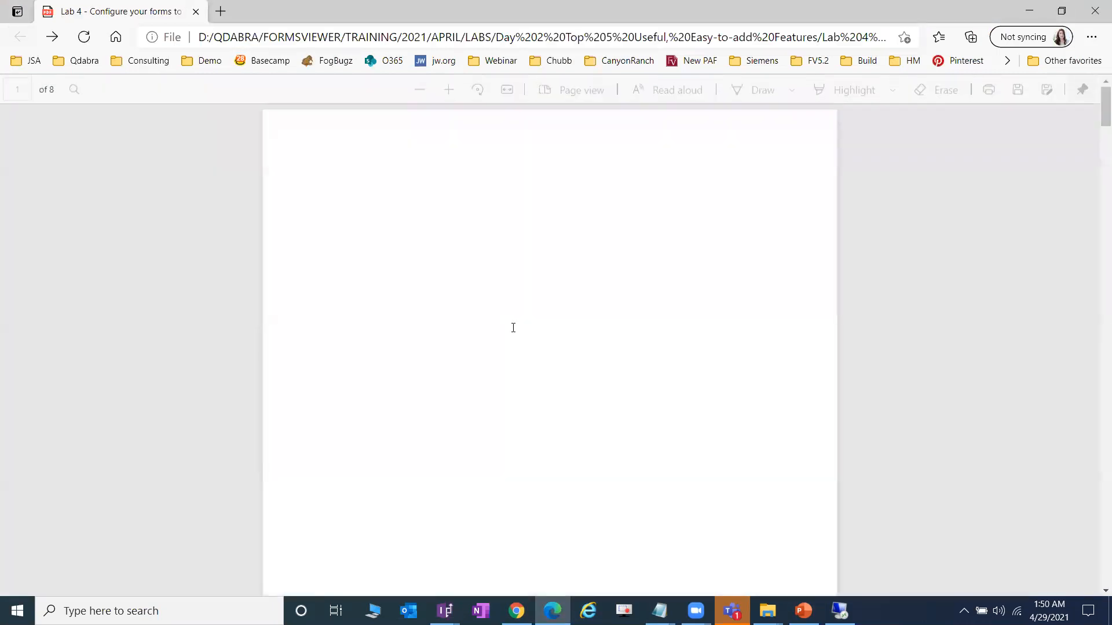
- View the guide's how-to illustration for creating a doc type, then return to the PDF
scroll(532, 309, down, 3)
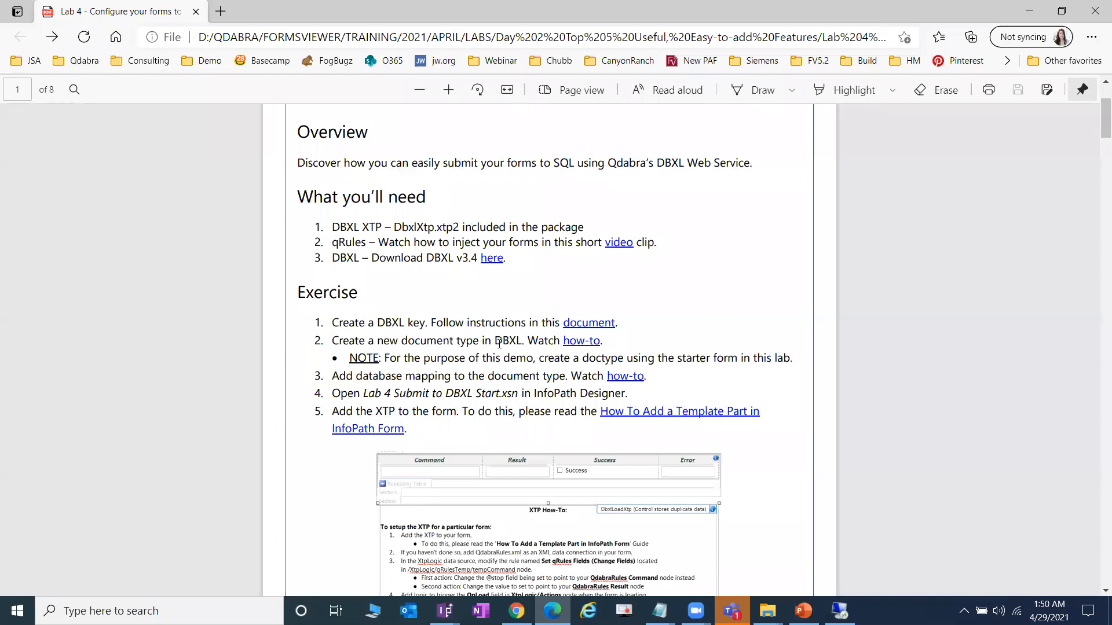
click(602, 344)
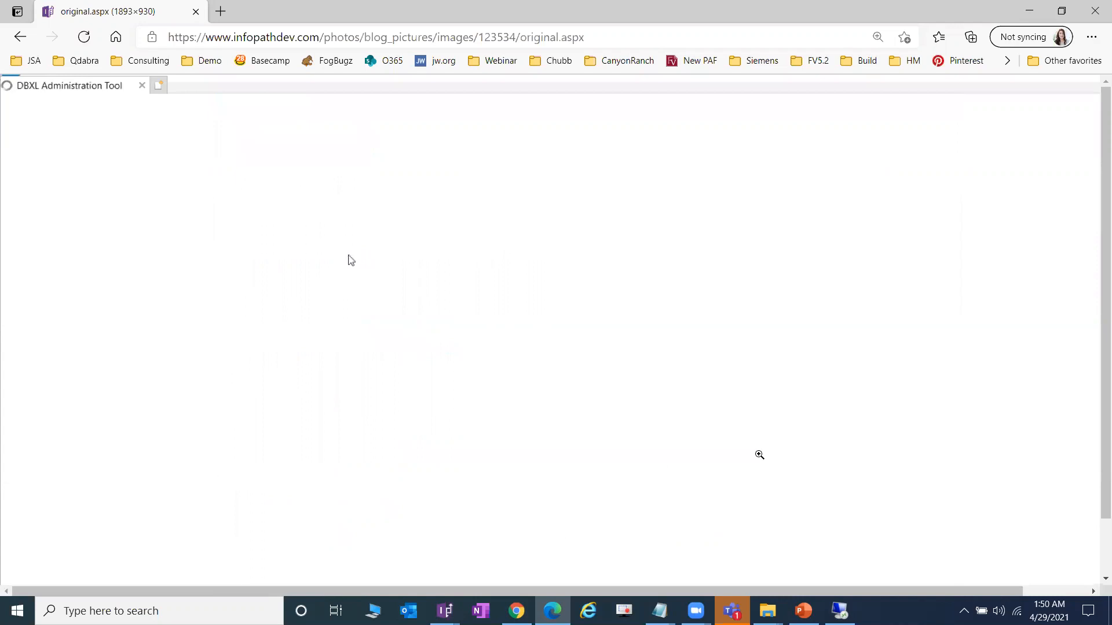
click(21, 37)
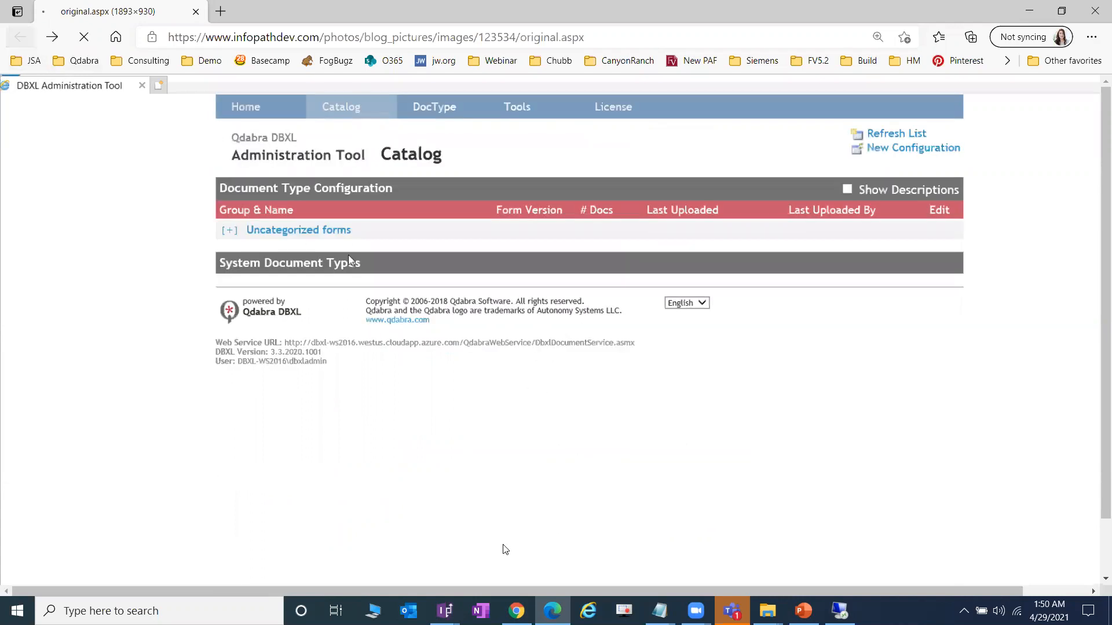
- Open the DBXL Administration Tool catalog from the control panel home
key(alt+Tab)
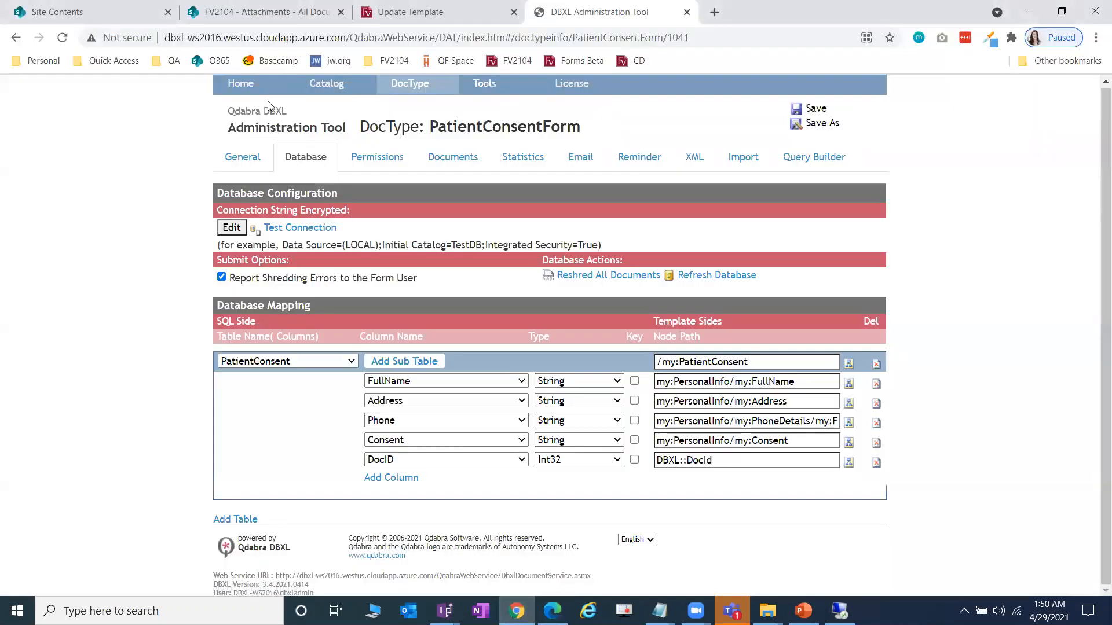
click(241, 85)
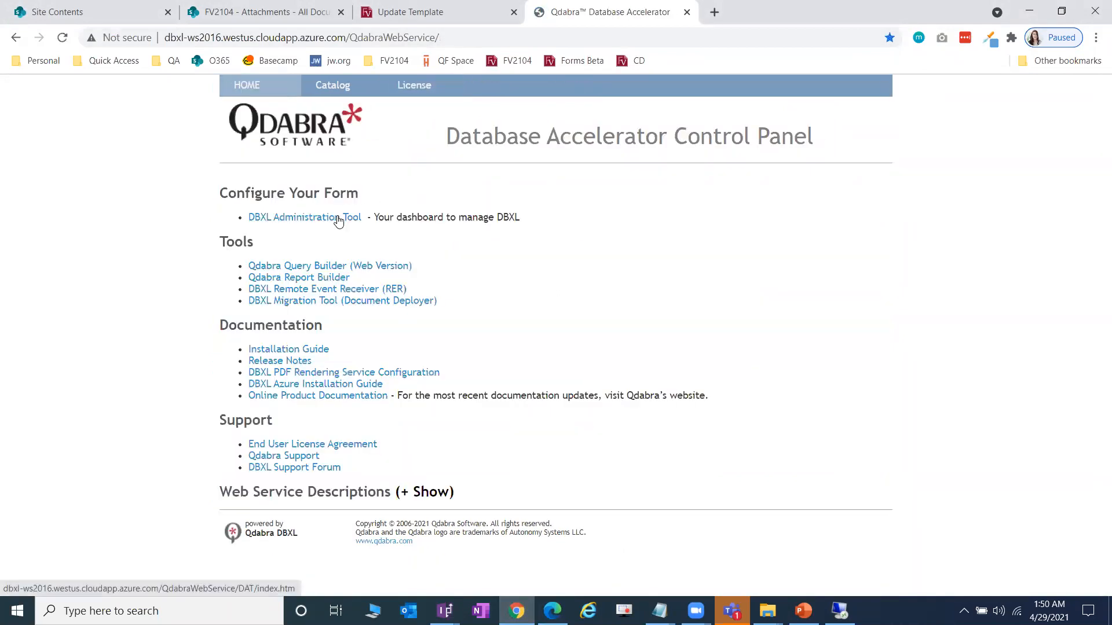
click(338, 218)
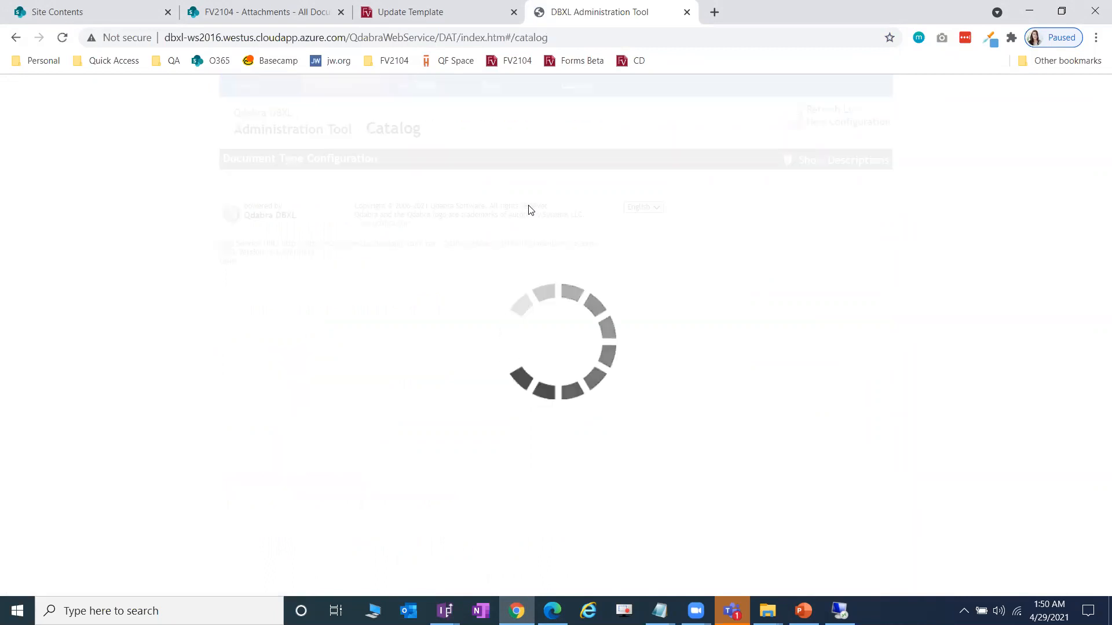
- Create a new document type named PatientConsentDemo in the Training solution group
click(281, 214)
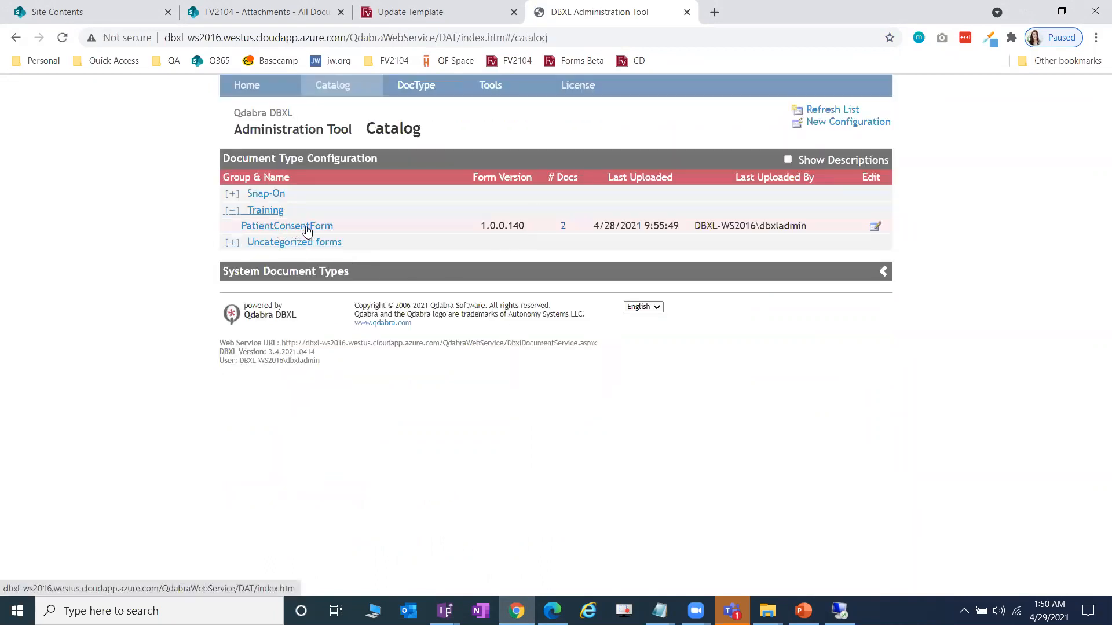
click(848, 122)
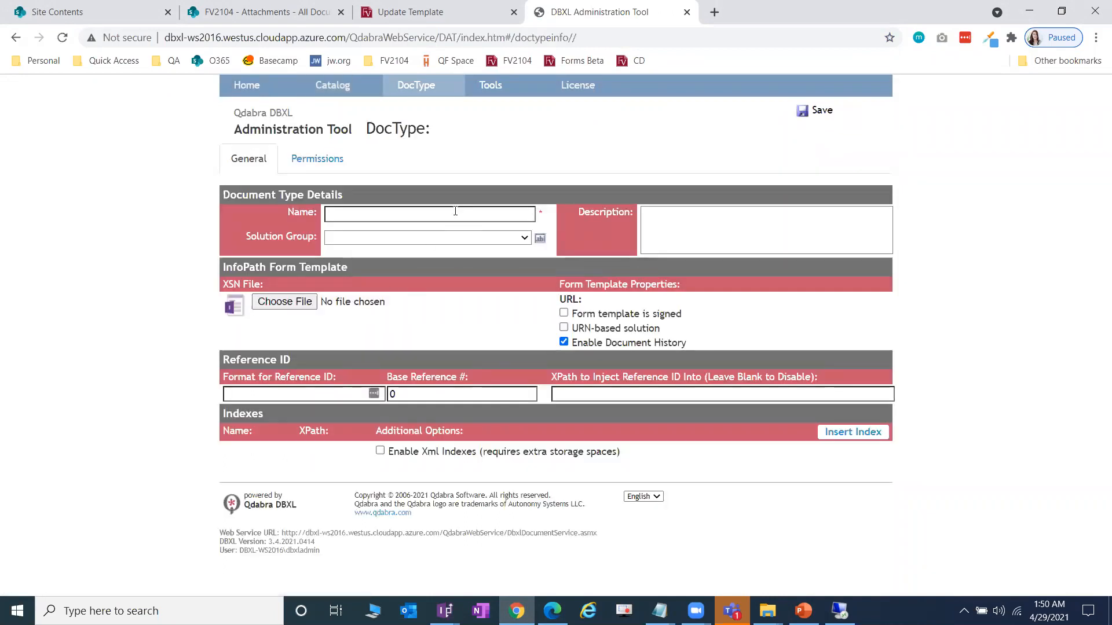
click(455, 210)
text(Patie)
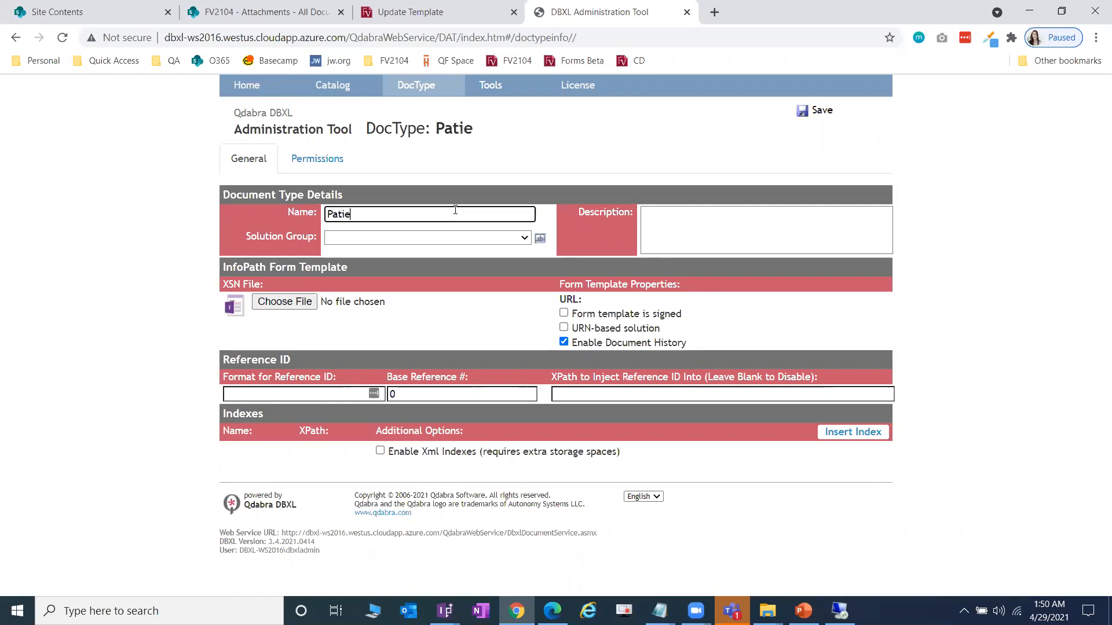
text(ntConsentDemo)
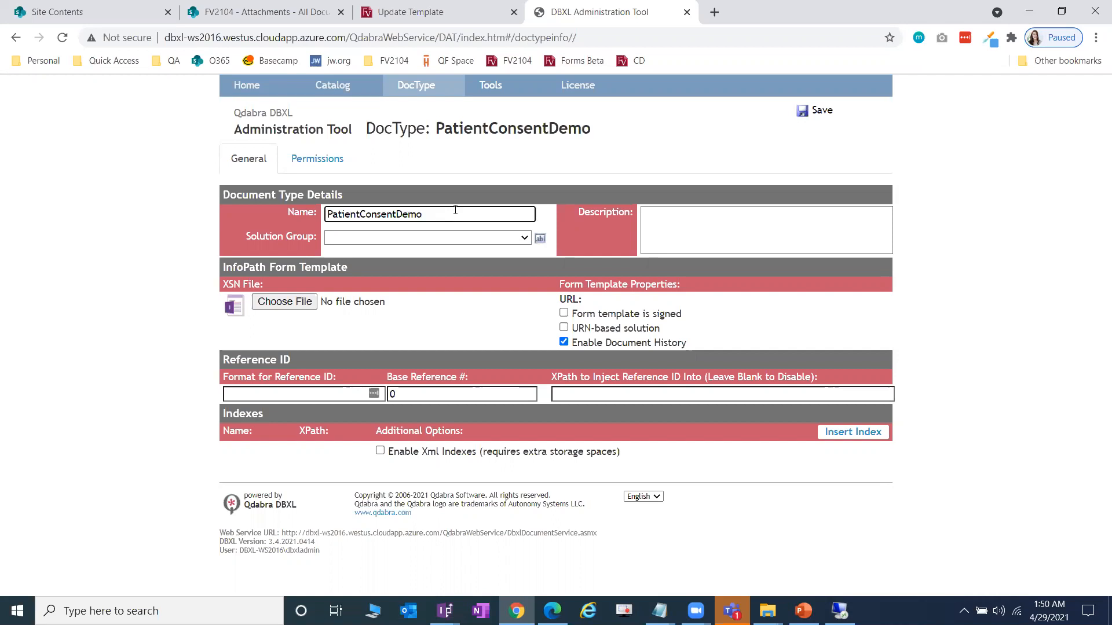
click(433, 238)
click(417, 274)
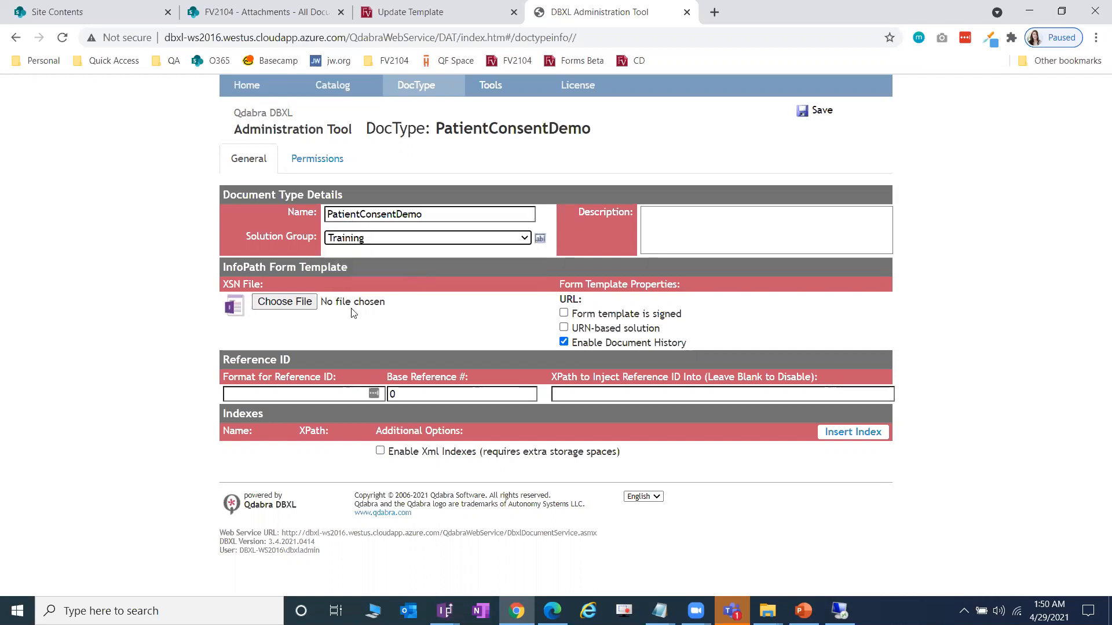
- Choose the Lab 4 Submit to DBXL Start.xsn template from the PKG folder
click(284, 302)
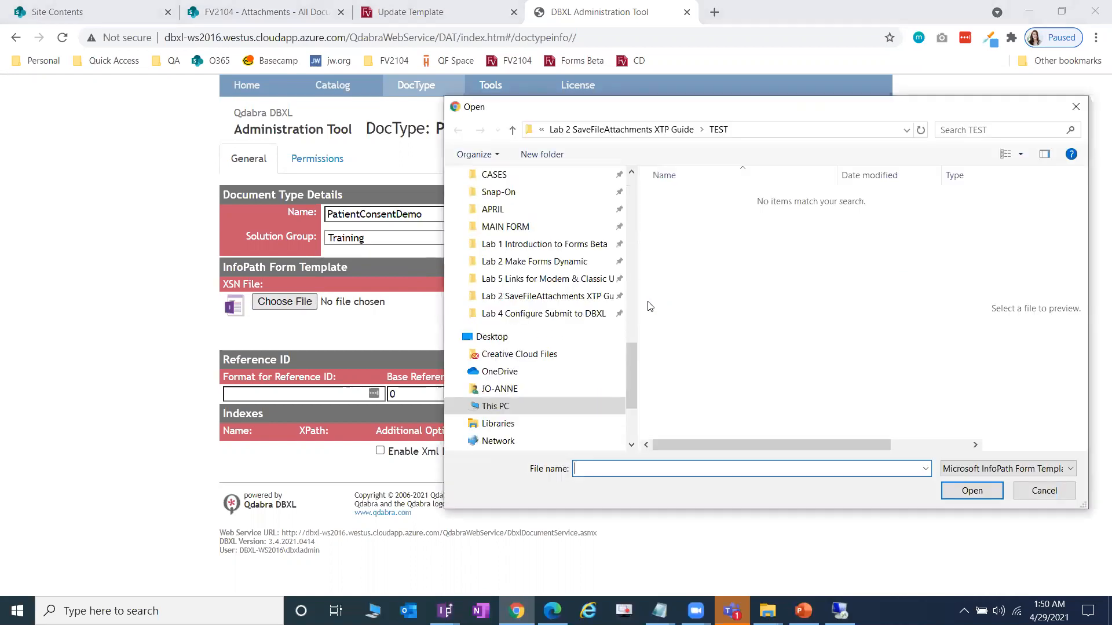
click(565, 313)
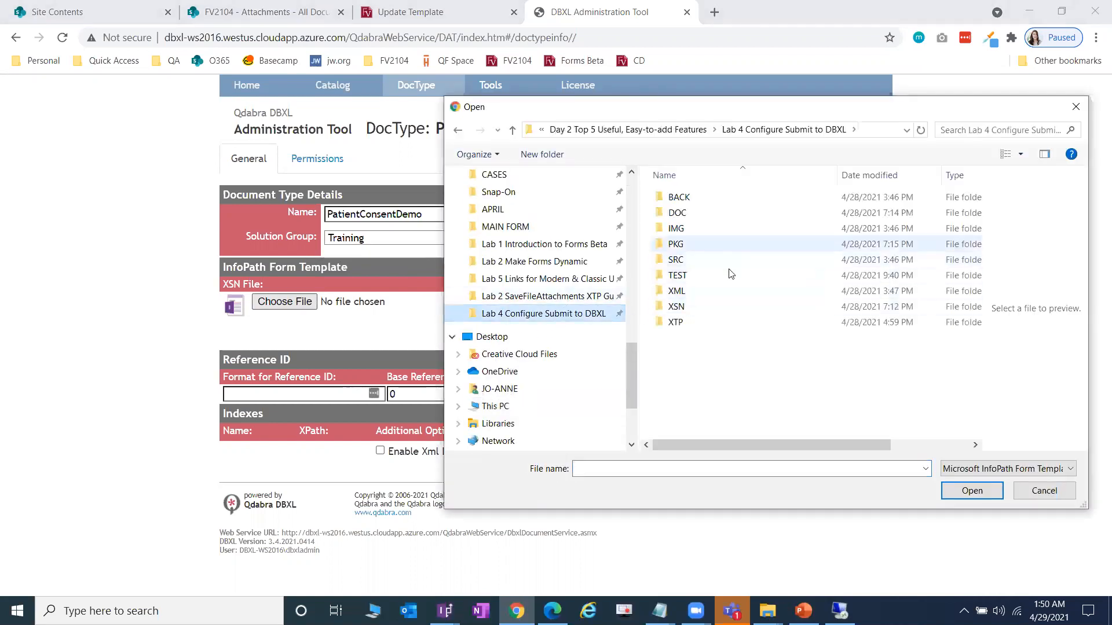
double_click(744, 243)
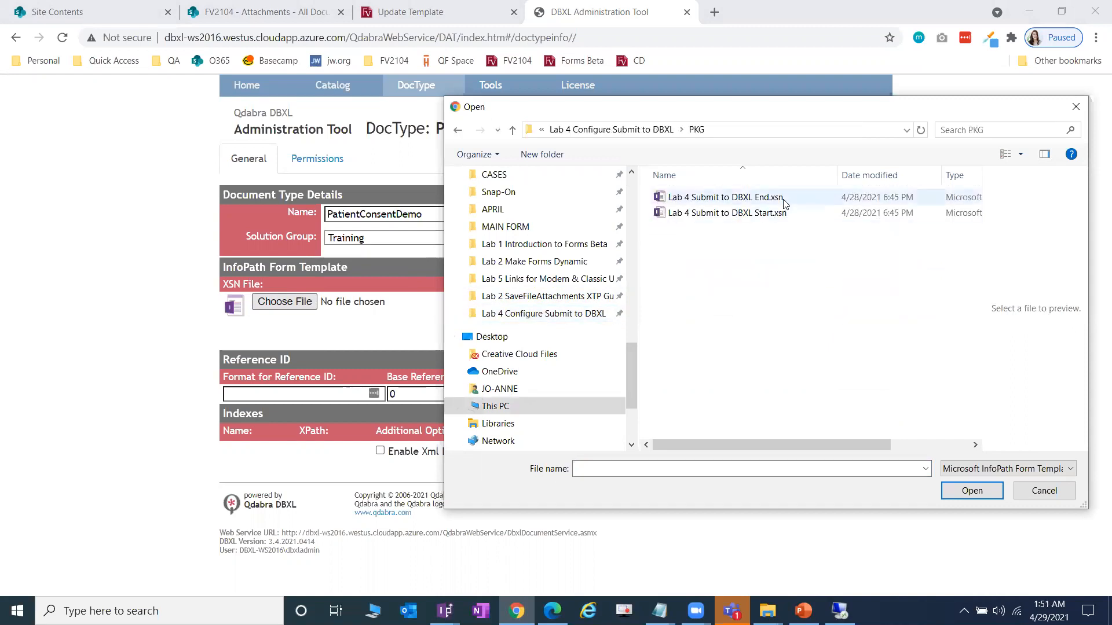
double_click(753, 213)
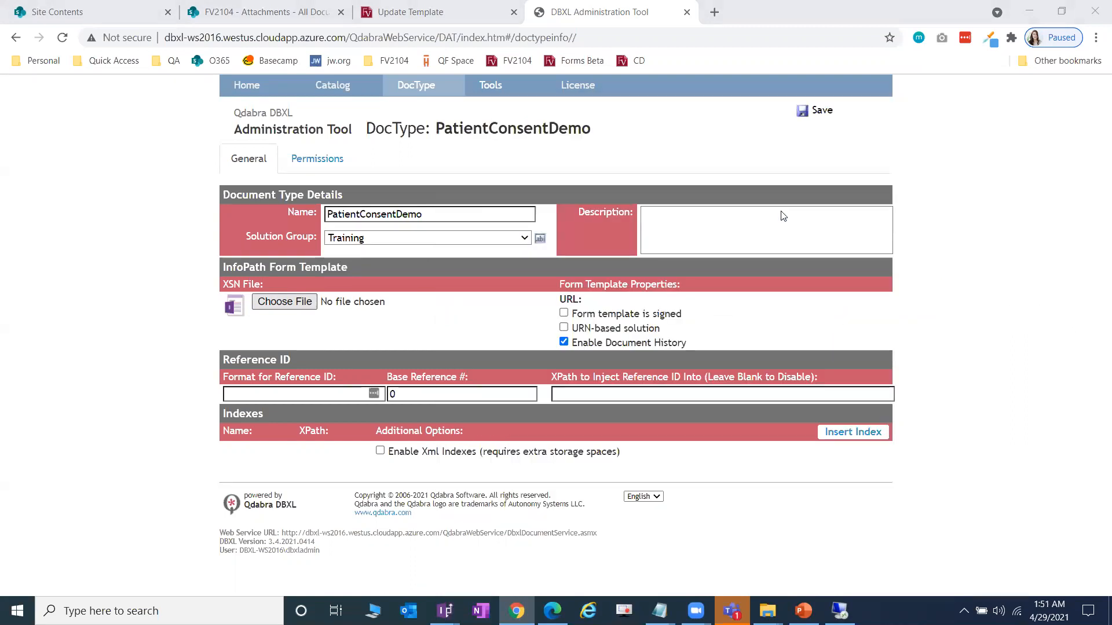
click(315, 160)
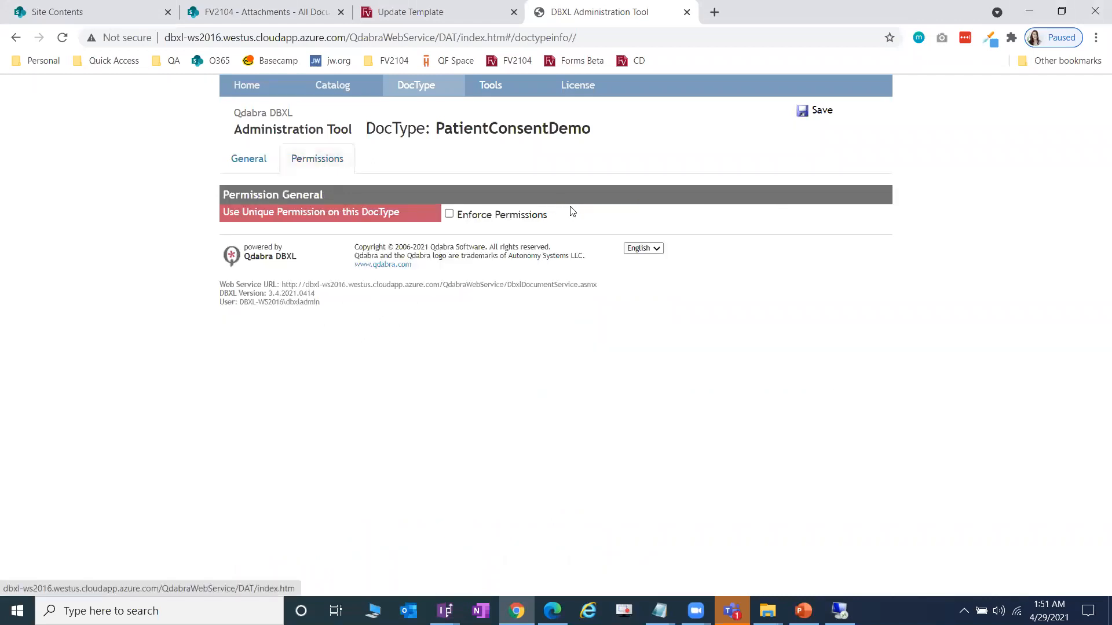
- Enforce permissions with a 'myuser' entry granted Add and Write rights, and save the document type
click(449, 214)
click(283, 275)
click(314, 277)
text(myuser)
key(Tab)
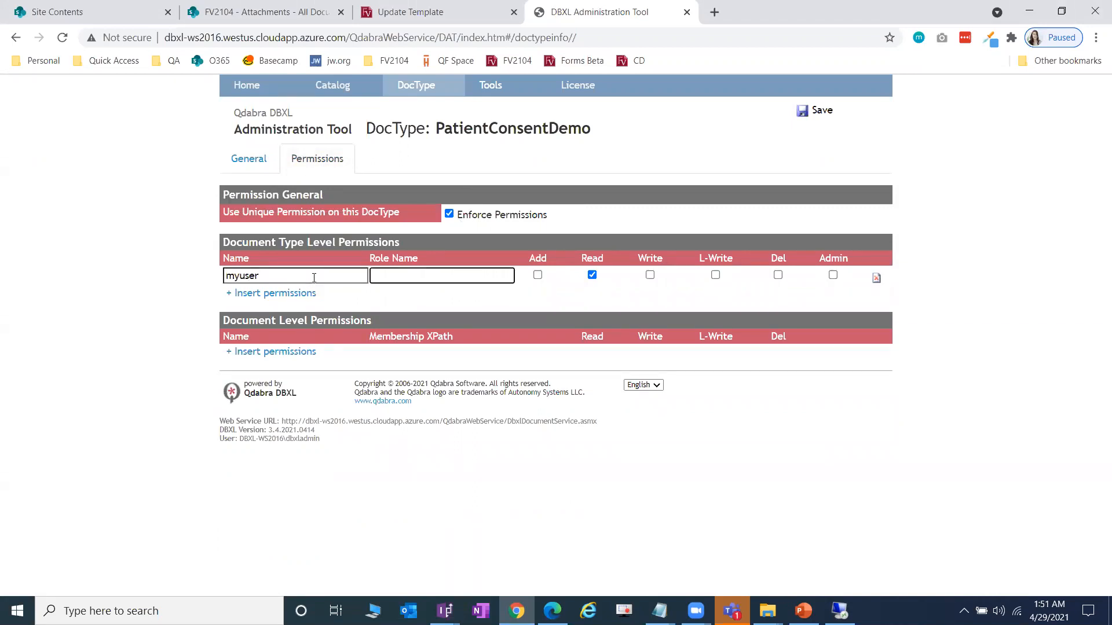
text(myuser)
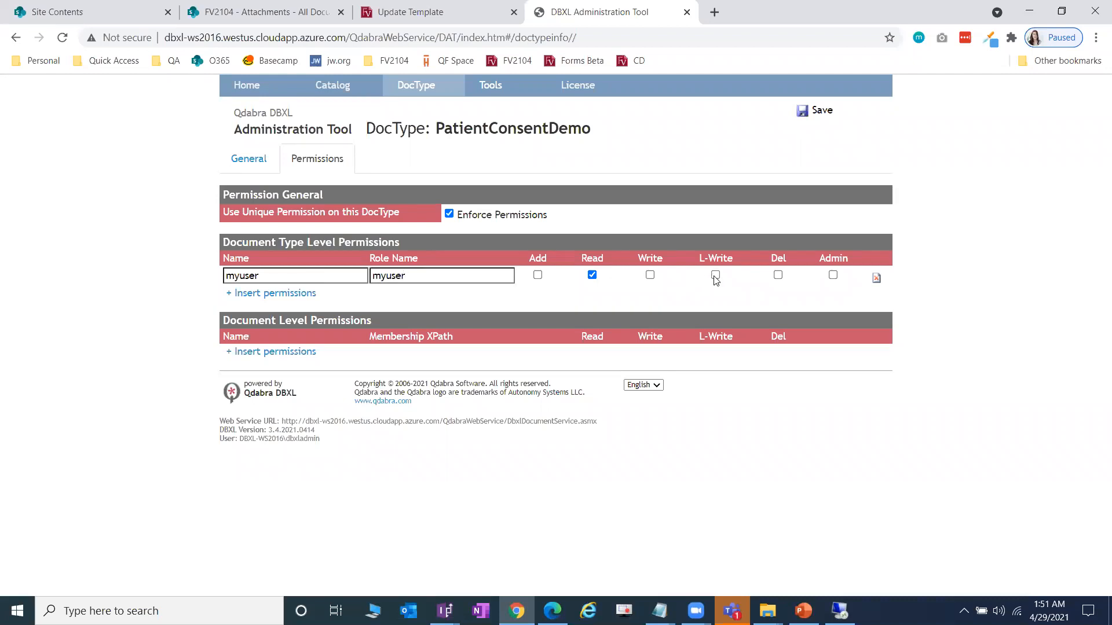
click(651, 277)
click(537, 276)
click(823, 111)
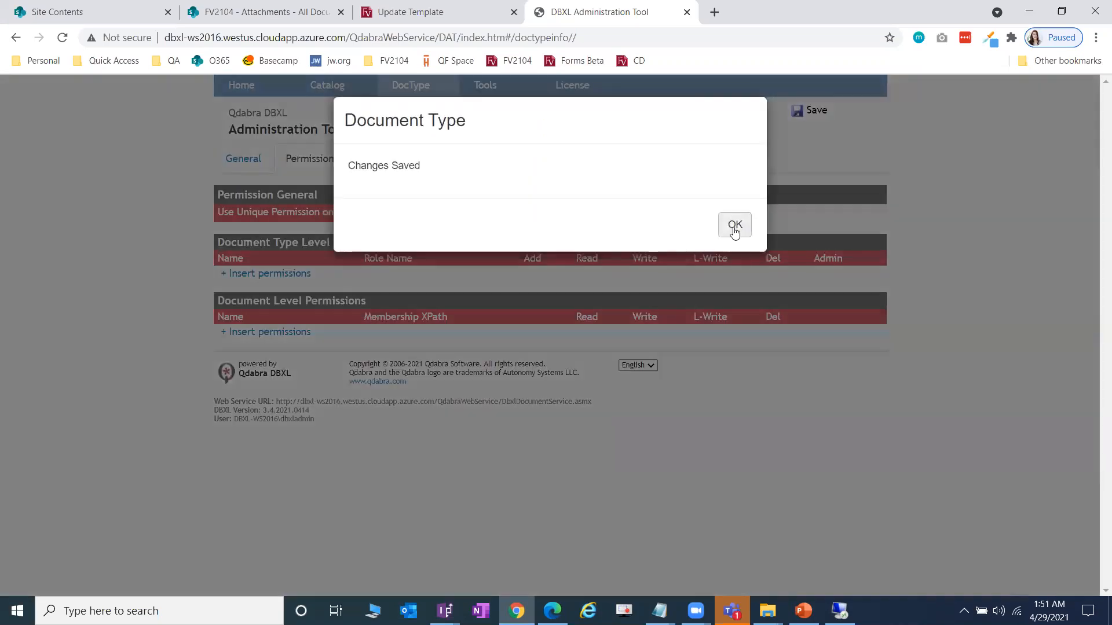
click(733, 226)
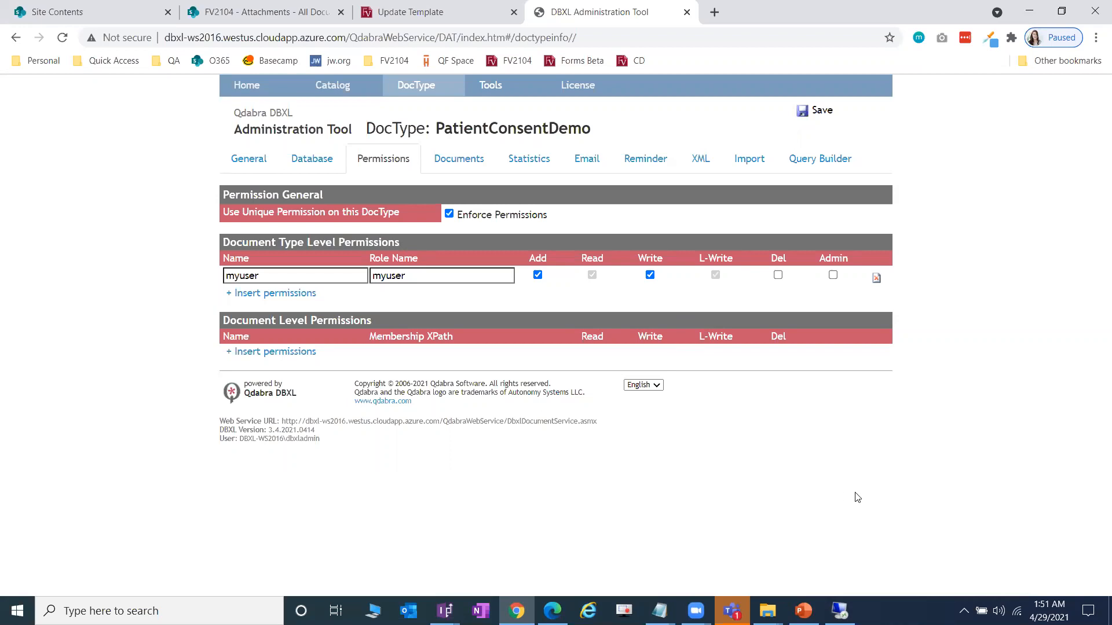
- Select the connection string template in the untitled Notepad note
click(660, 611)
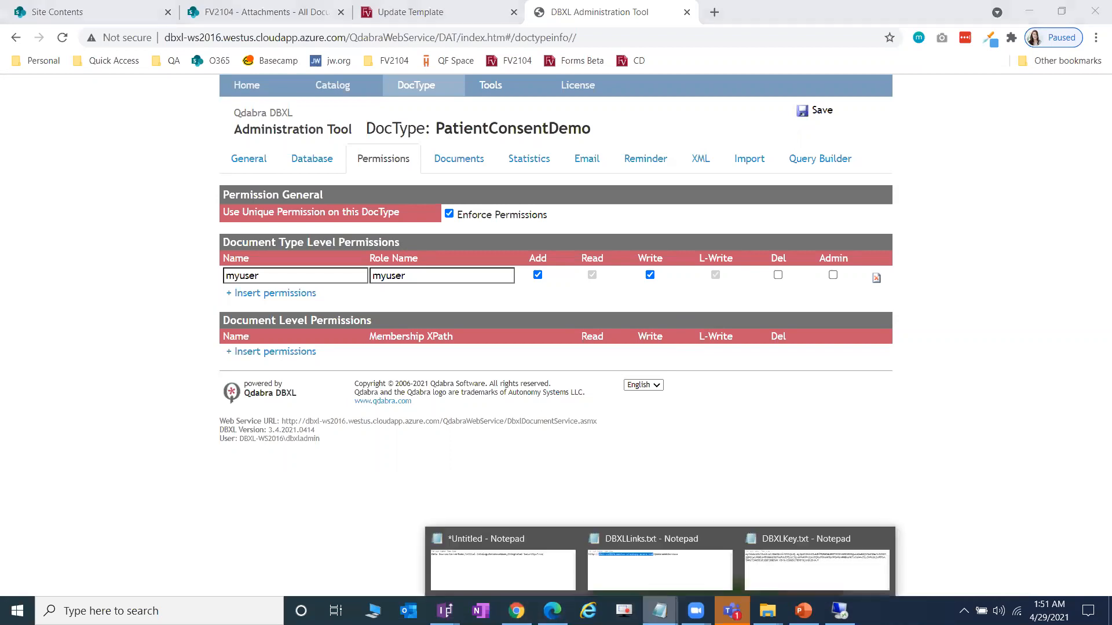
click(536, 571)
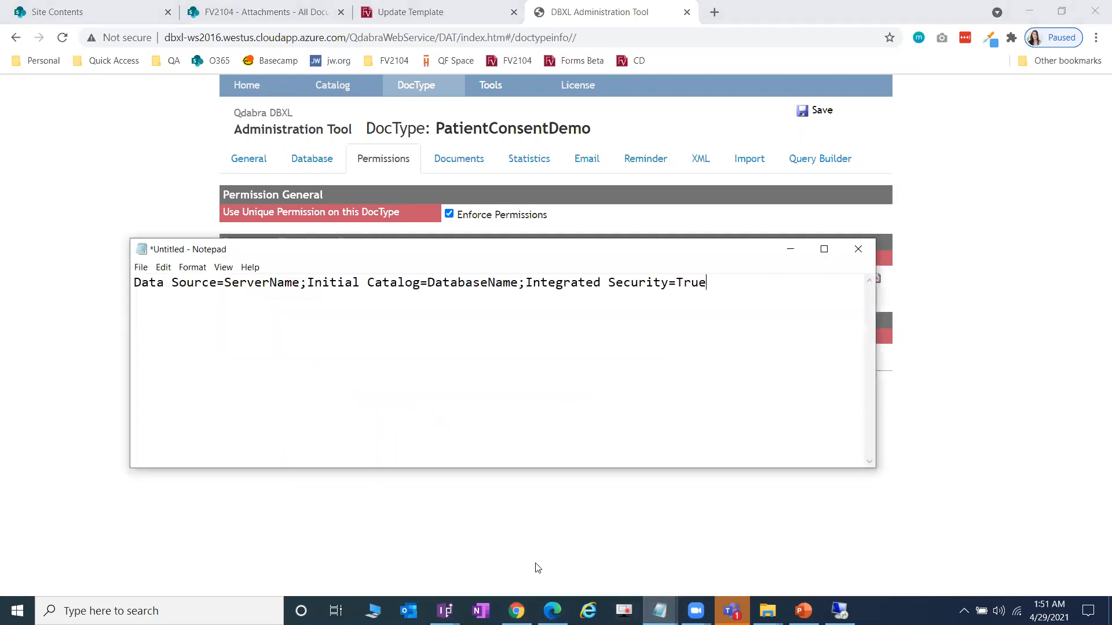
key(ctrl+a)
key(ctrl+c)
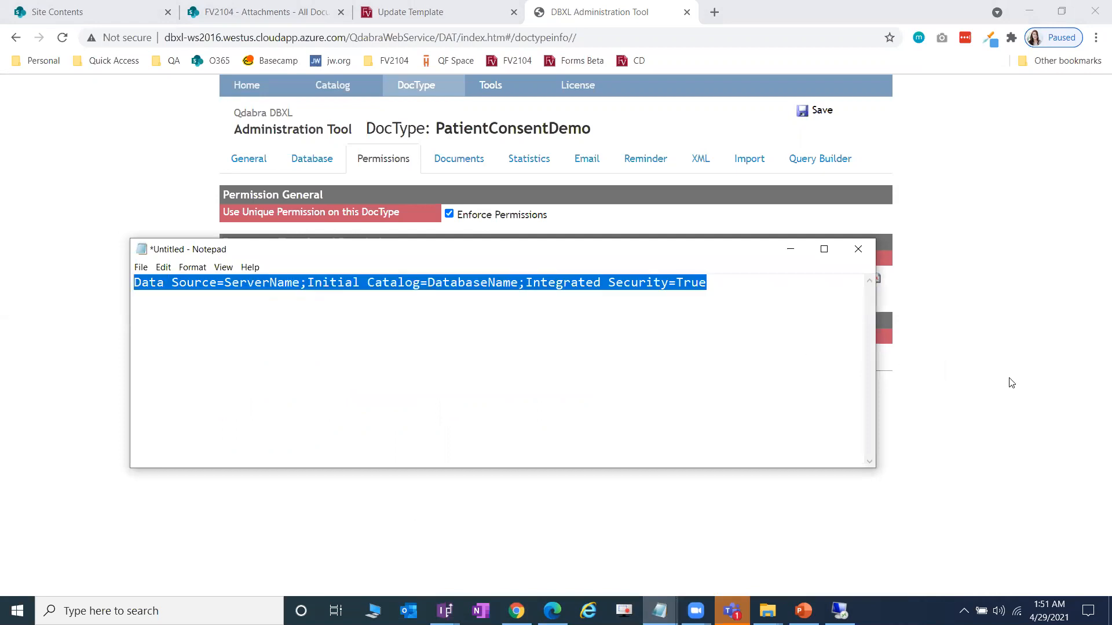
click(1010, 383)
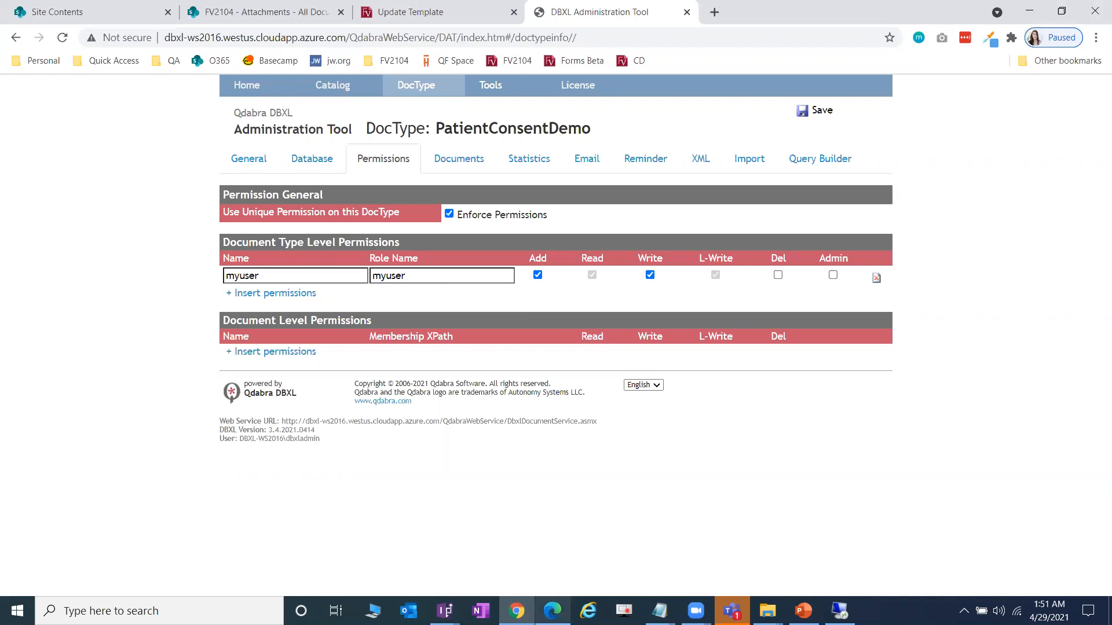
- Check the Lab 4 guide, then open PatientConsentDemo's Database settings
mouse_move(552, 611)
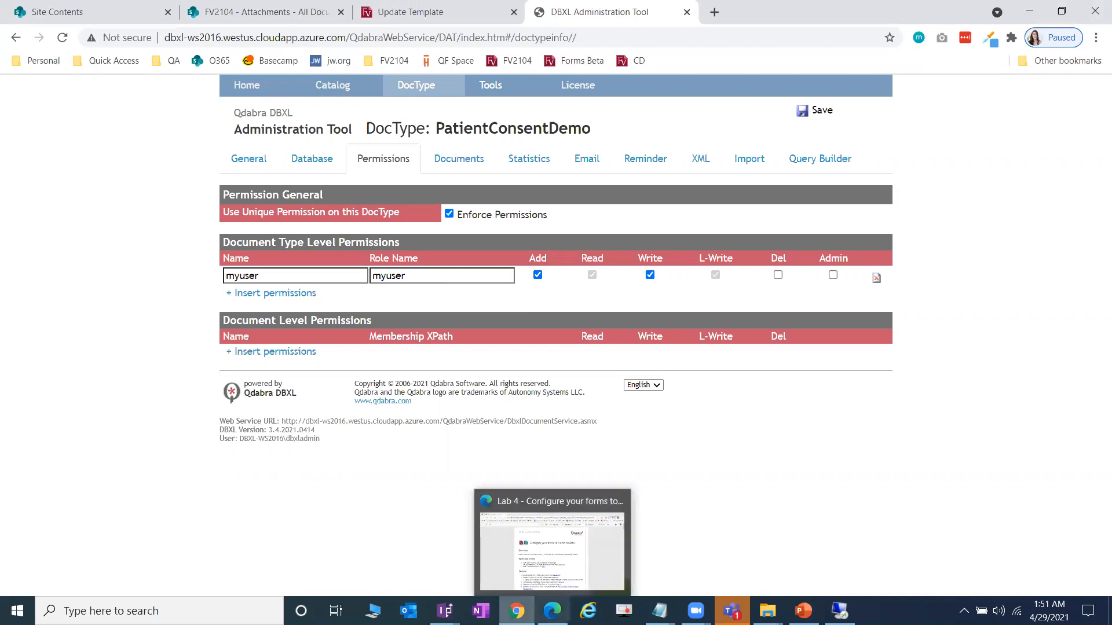
click(552, 550)
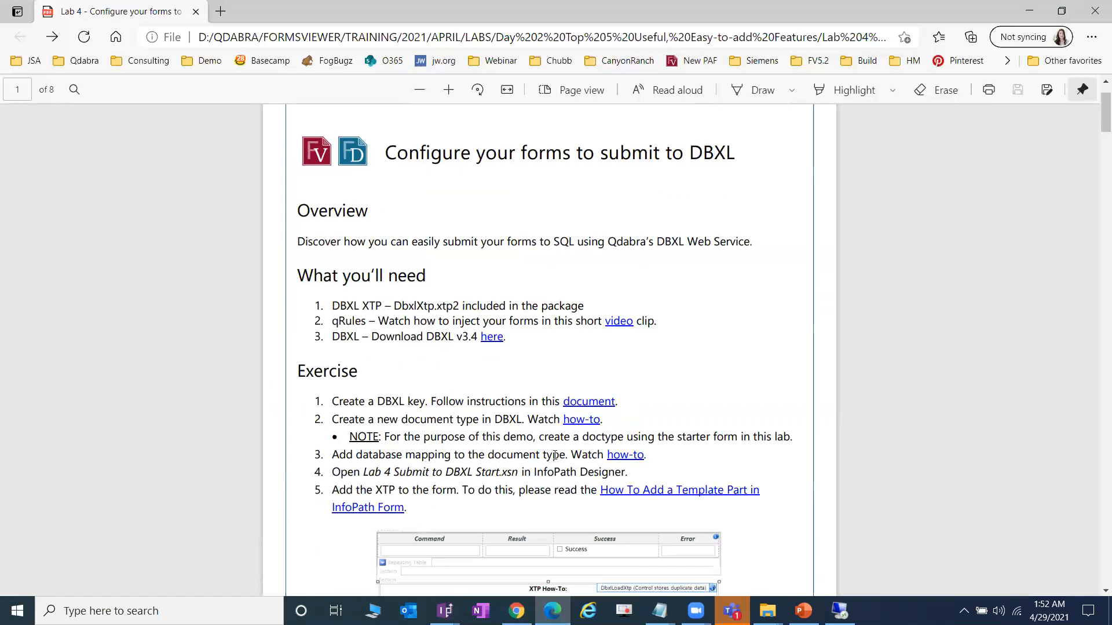
scroll(578, 448, down, 1)
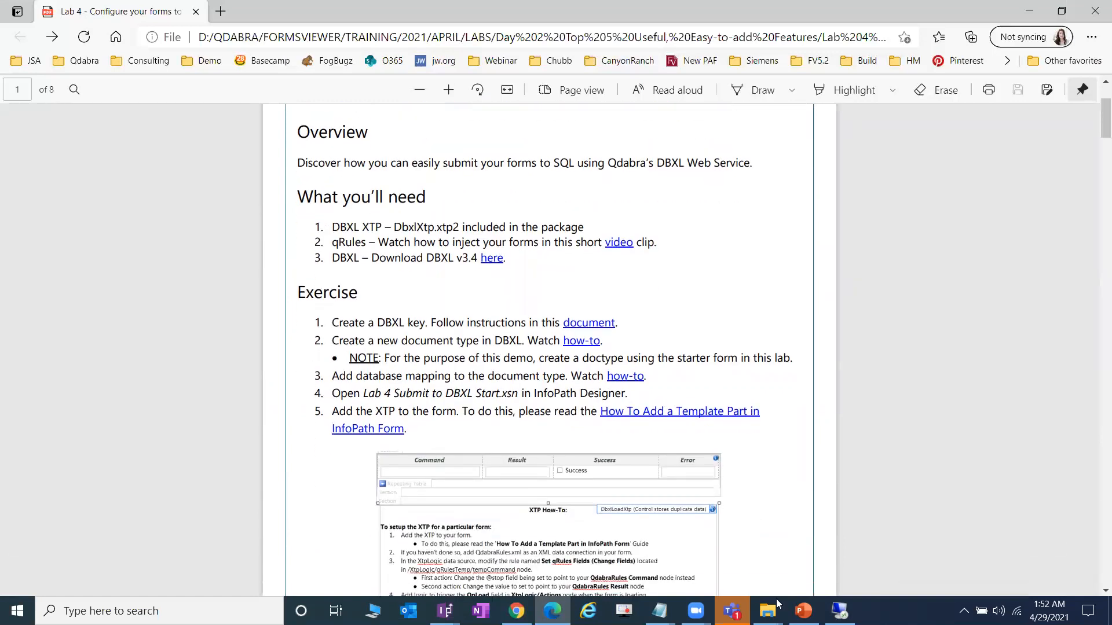
click(517, 611)
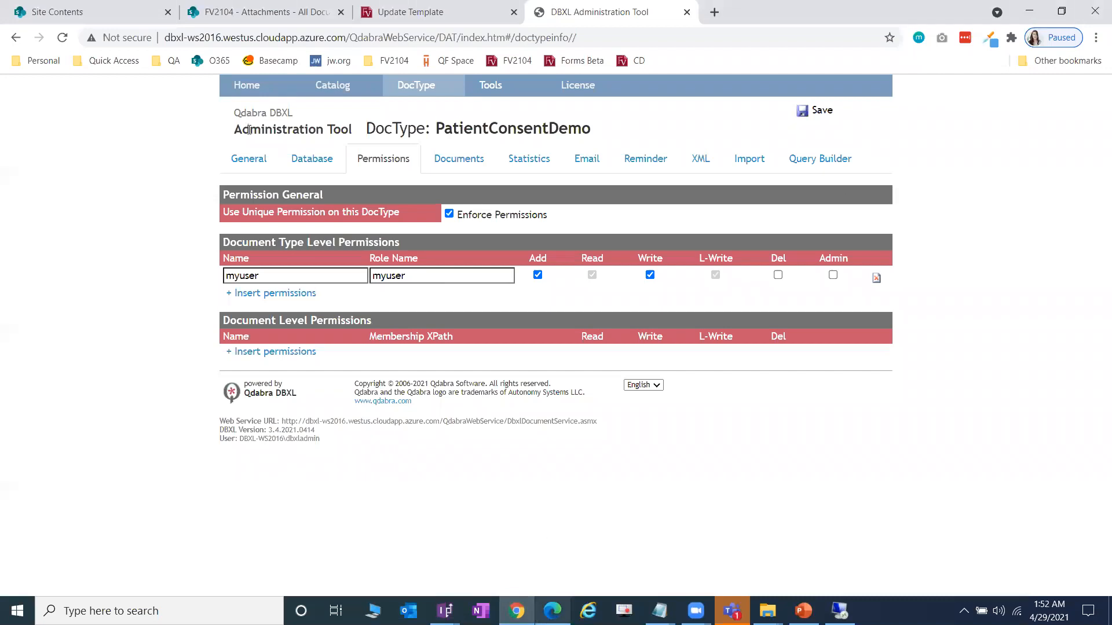
click(300, 166)
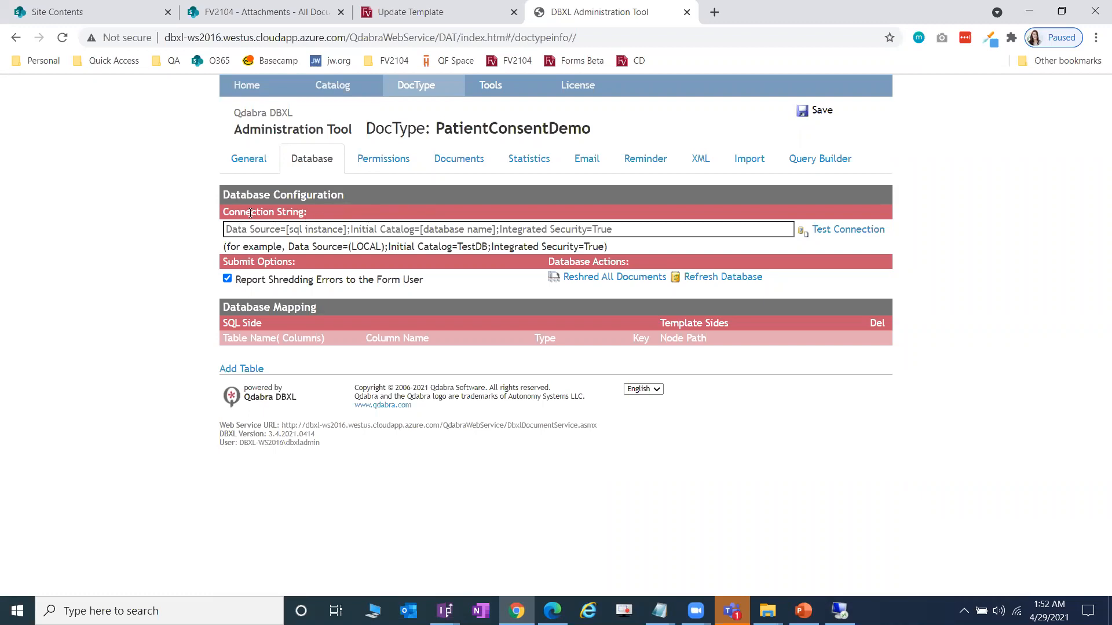
- Set the connection string to server DBXL-WS2016 and database SampleDB, and test it successfully
click(344, 229)
key(ctrl+v)
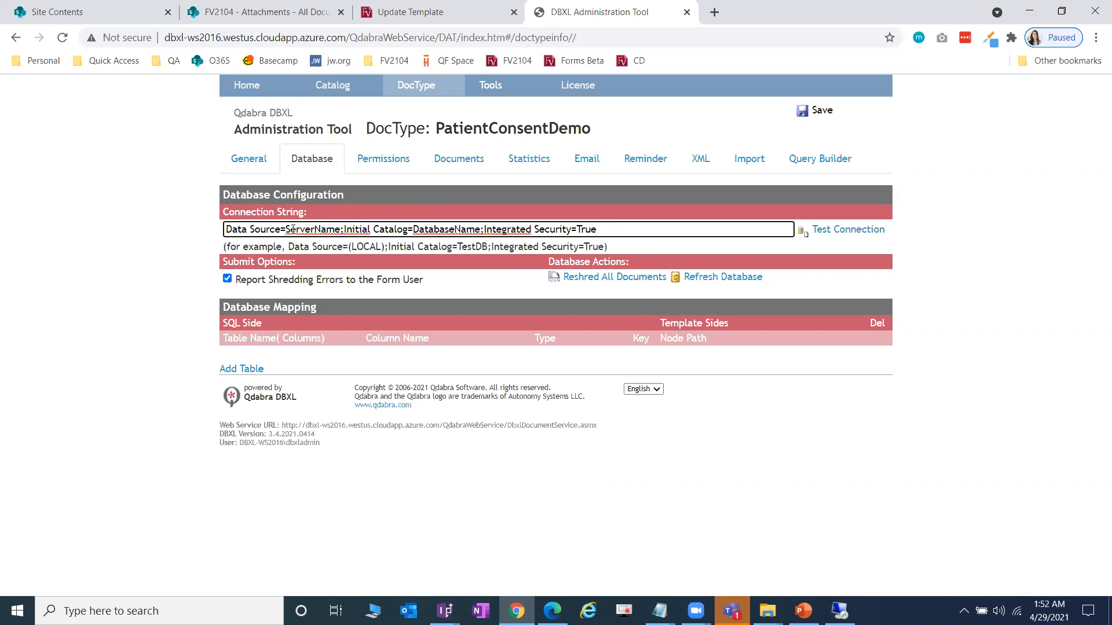
drag(286, 228, 339, 228)
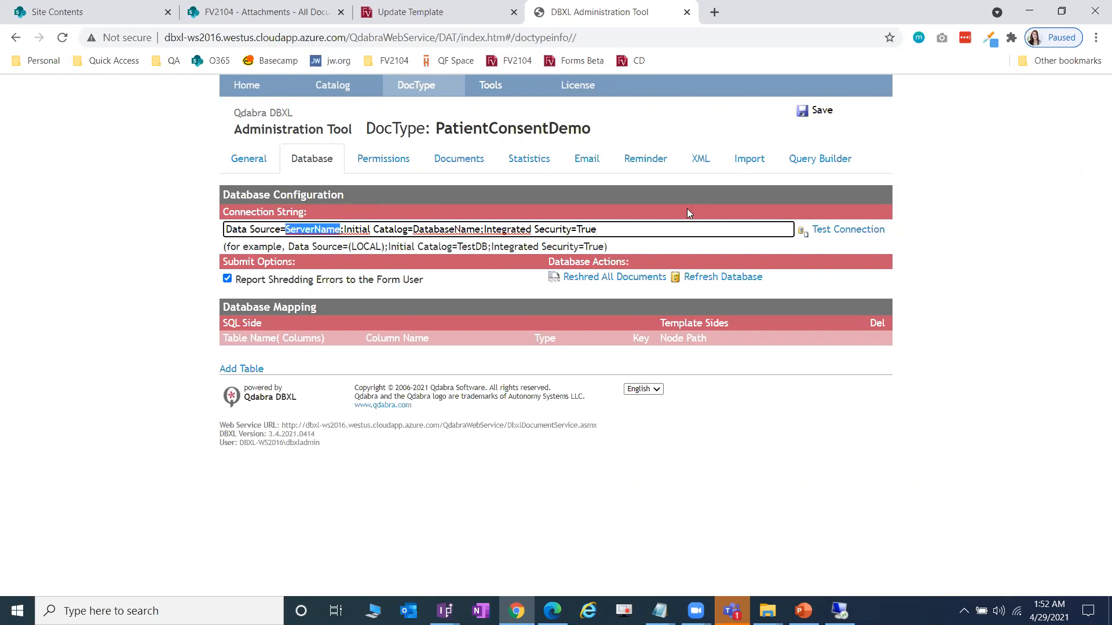
text(DBXL-WS2016)
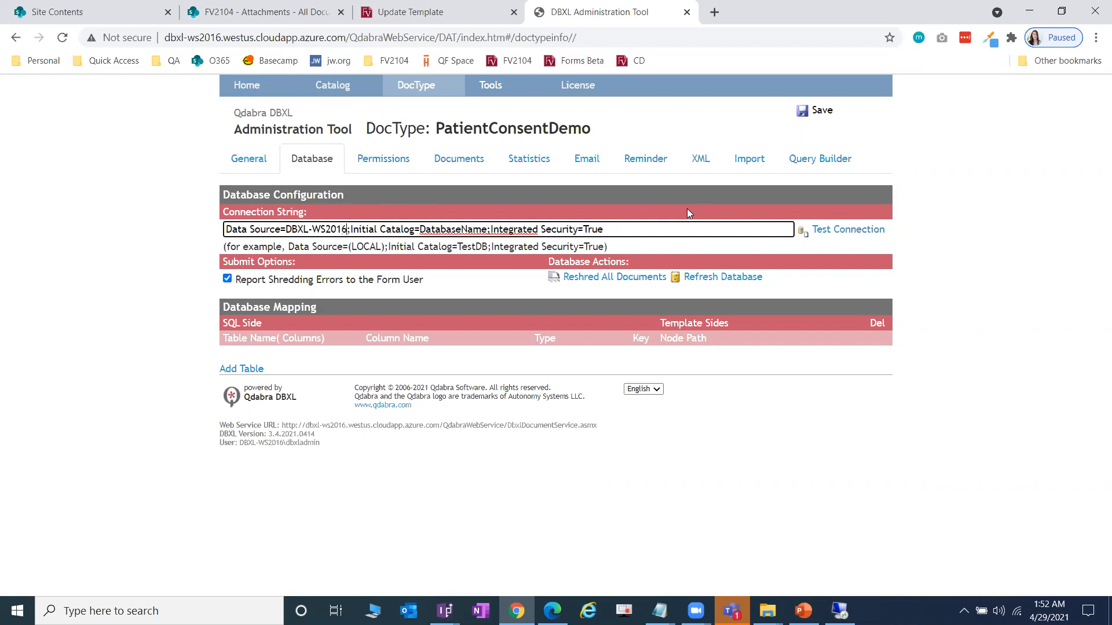
drag(422, 230, 487, 232)
text(SampleDB)
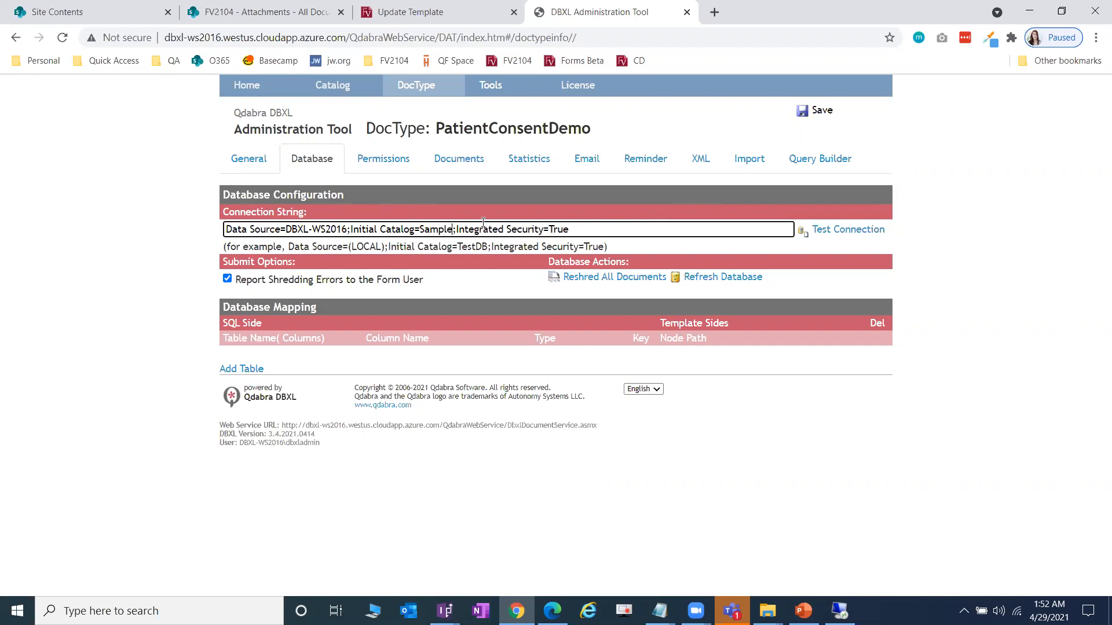
click(840, 230)
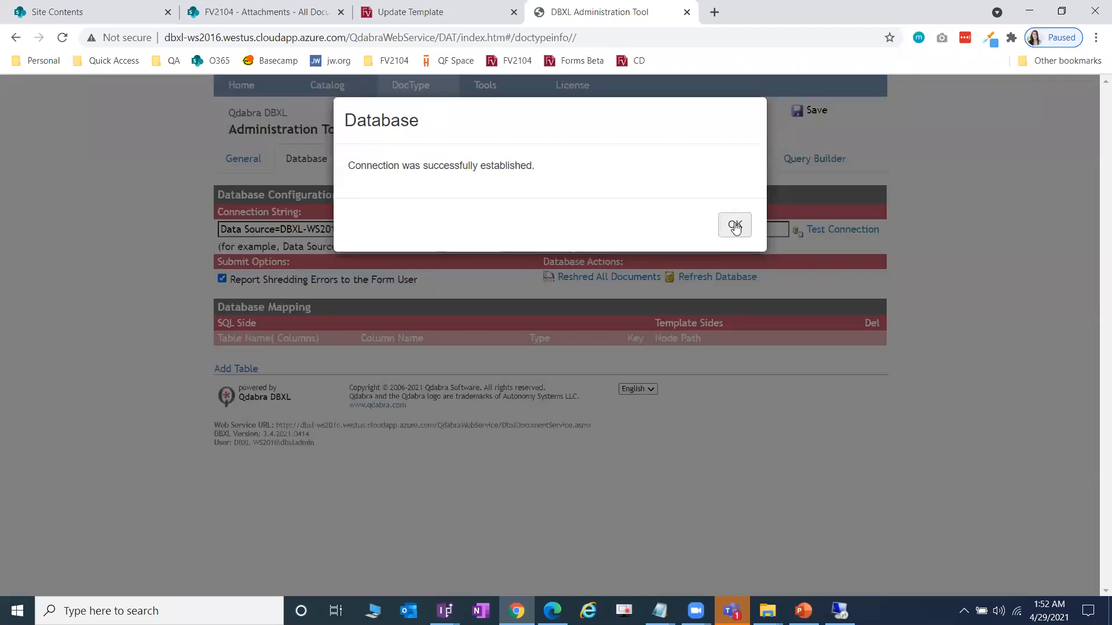
click(734, 226)
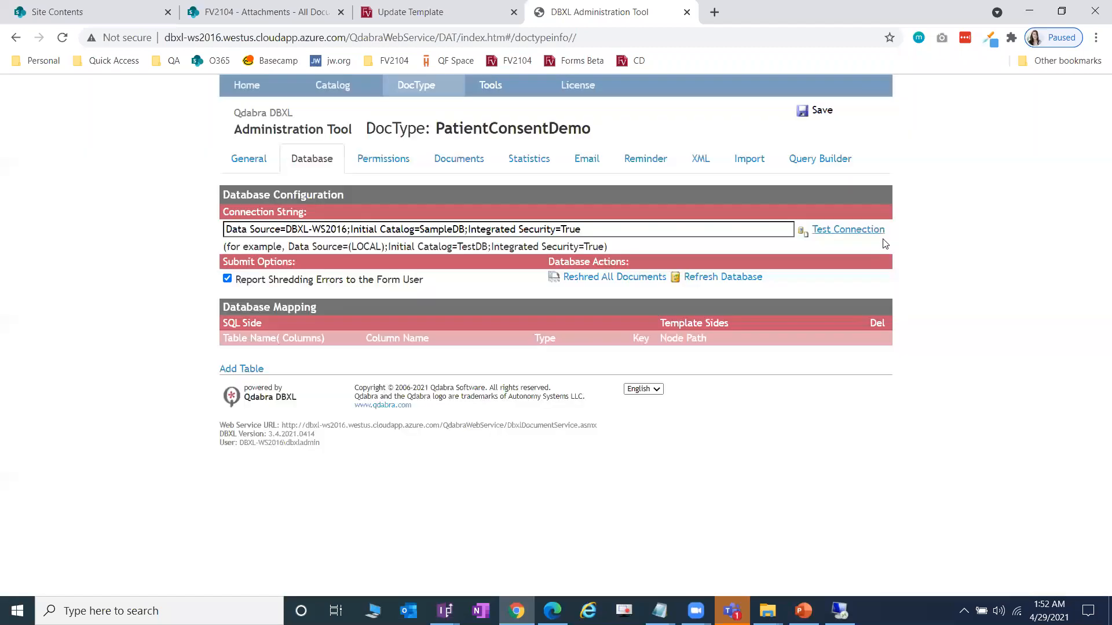
click(251, 369)
- Map the PatientConsent SQL table to the my:PatientConsent root node and add a FullName column
click(322, 370)
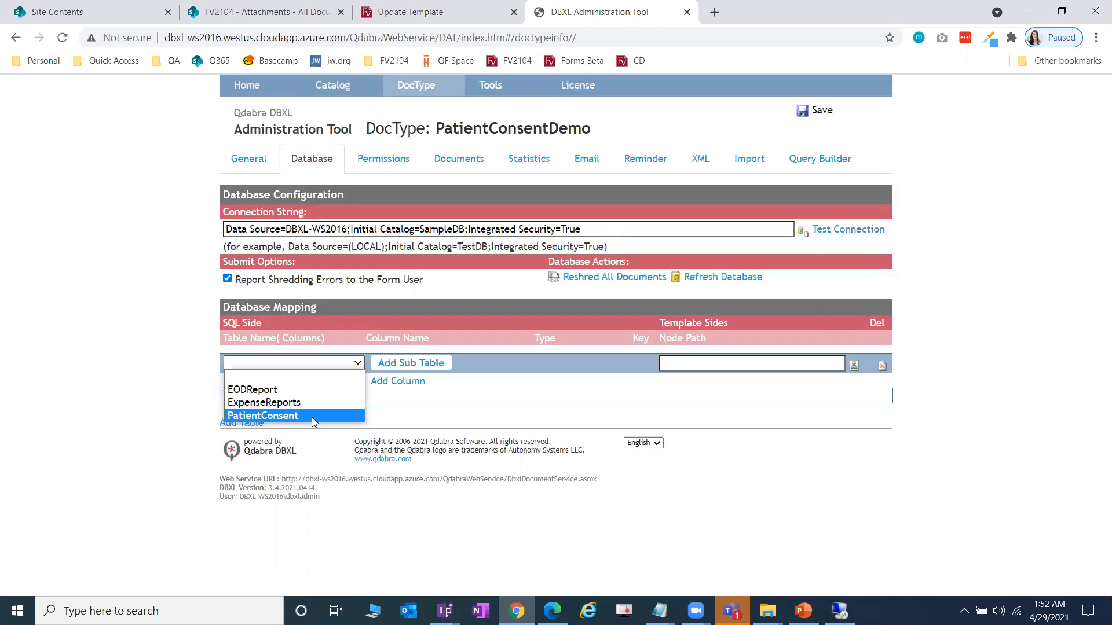
click(311, 415)
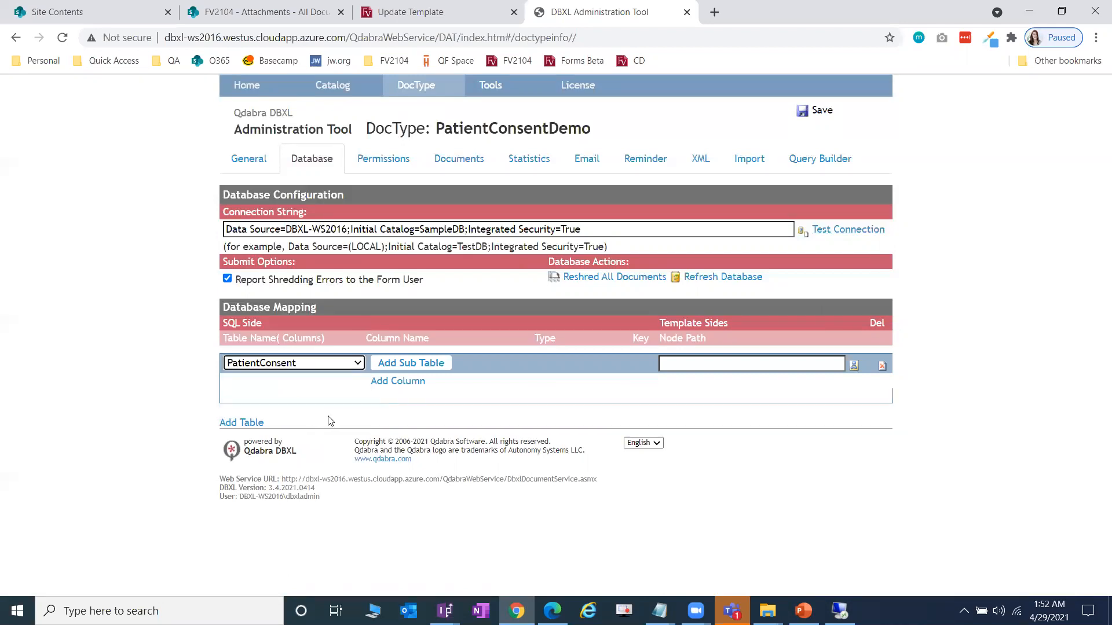
click(411, 384)
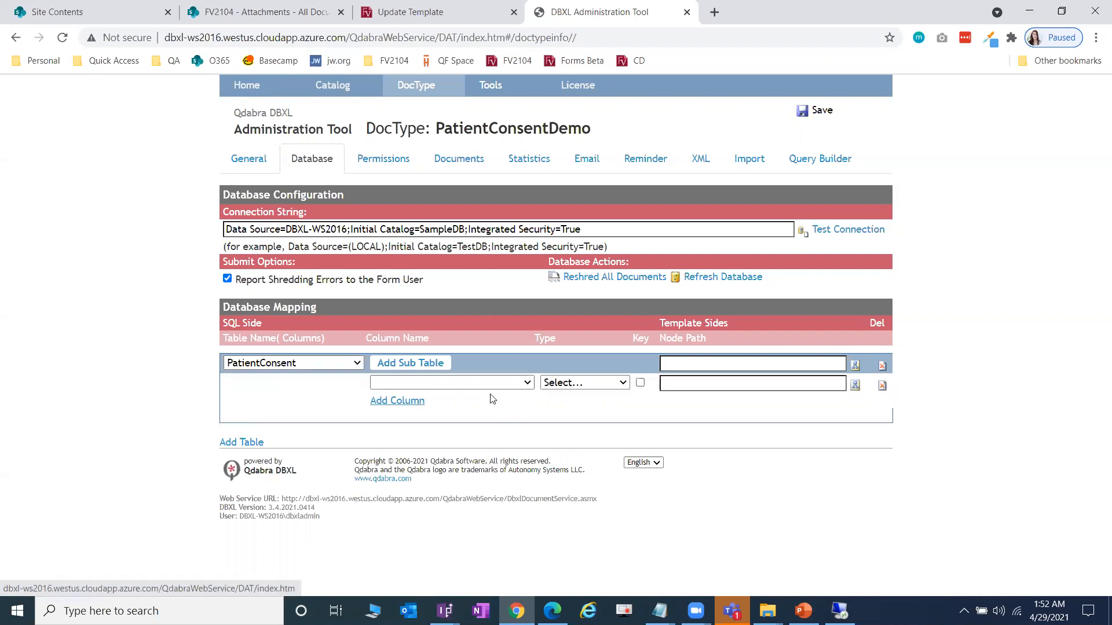
click(492, 384)
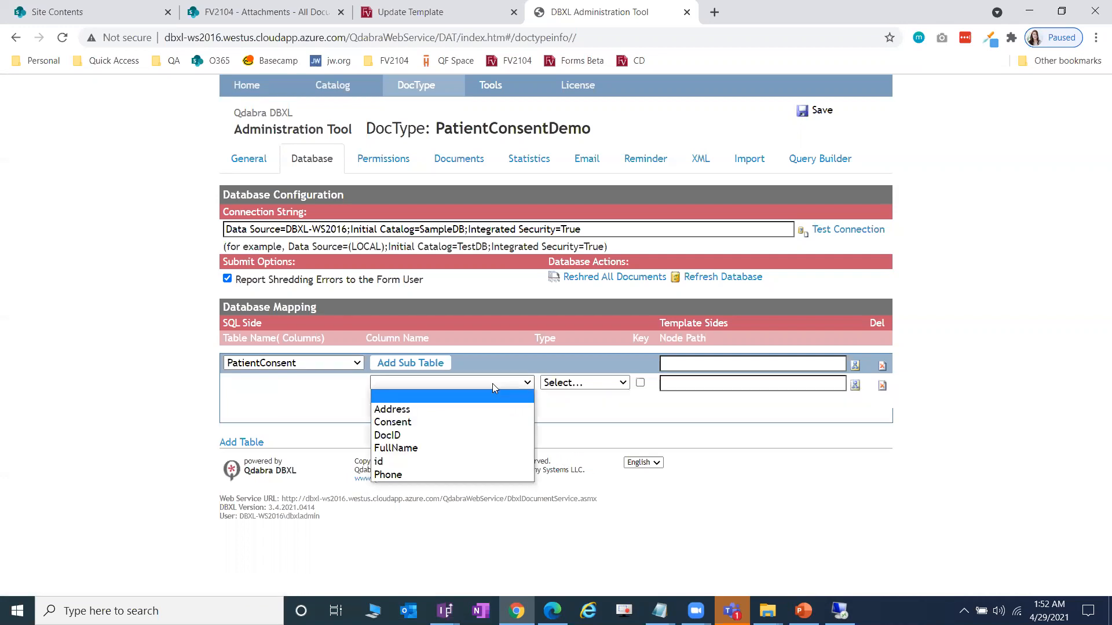
click(479, 446)
click(714, 382)
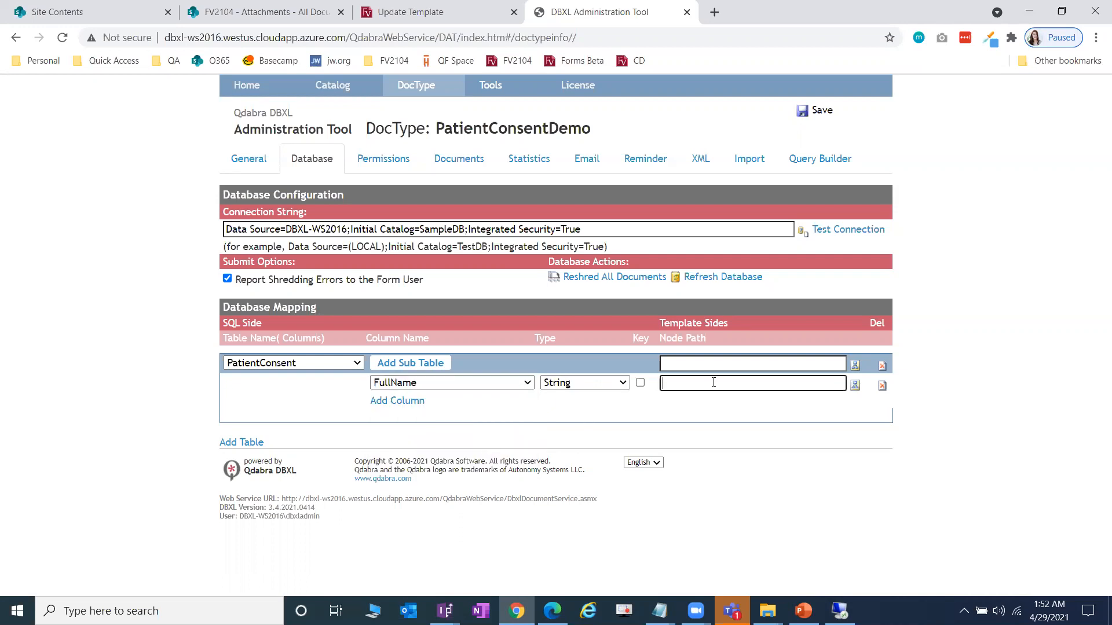
click(855, 366)
click(467, 225)
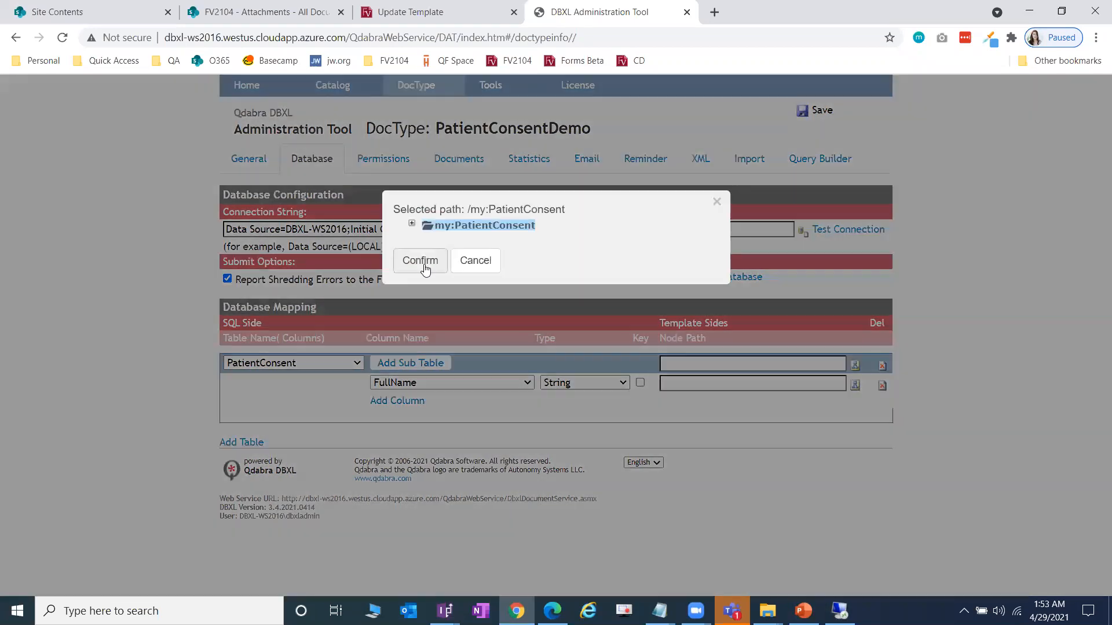
click(420, 260)
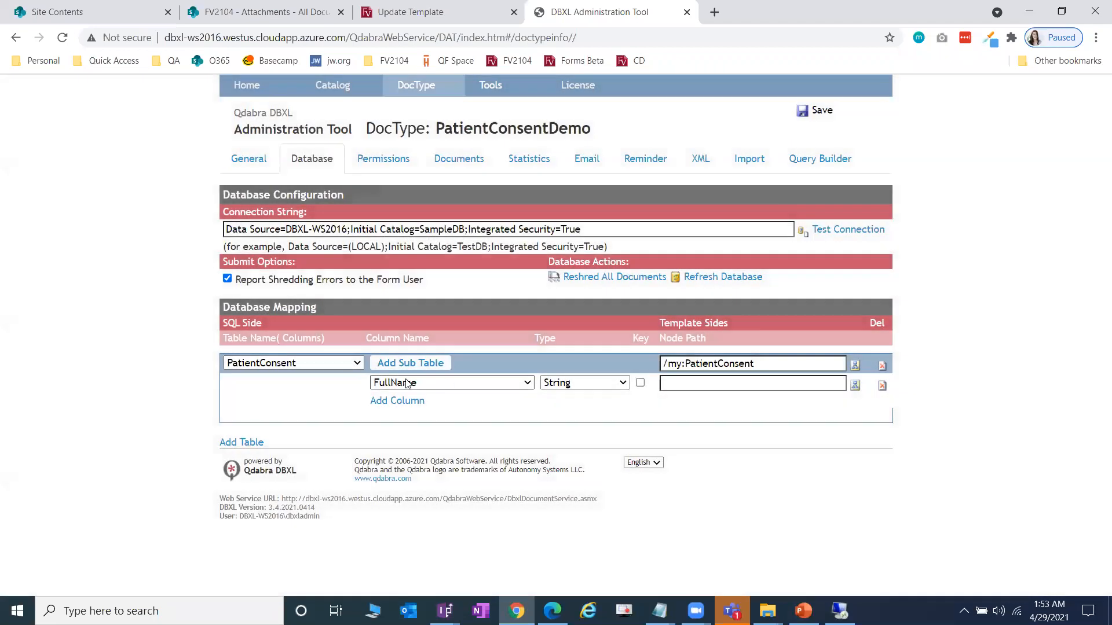
- Point the FullName column at the my:PersonalInfo/my:FullName node
click(476, 384)
click(476, 384)
click(854, 385)
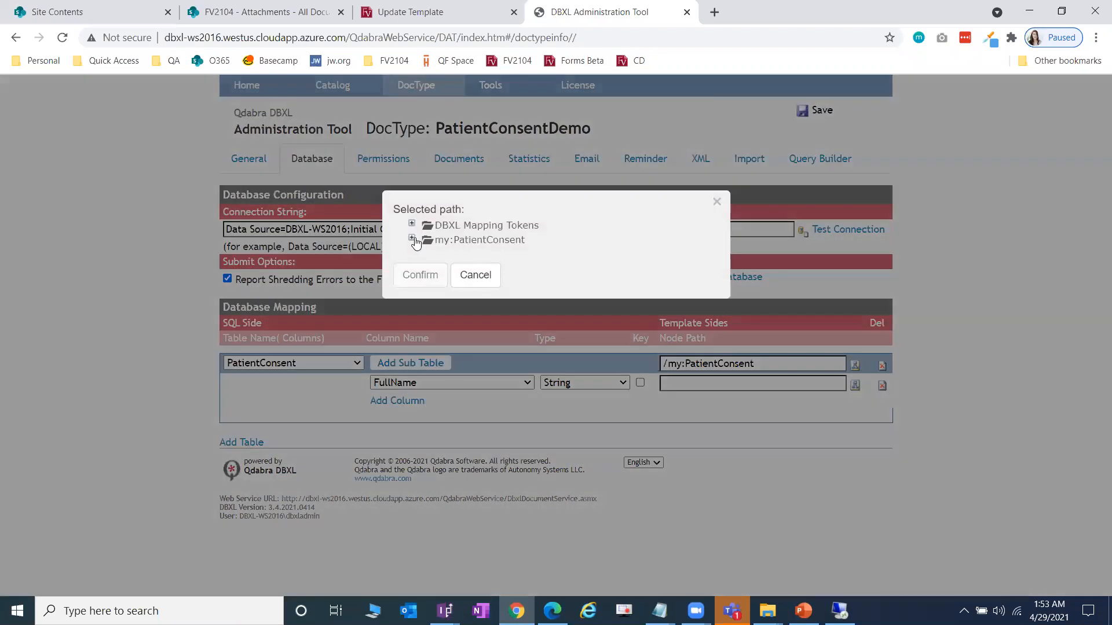
click(412, 239)
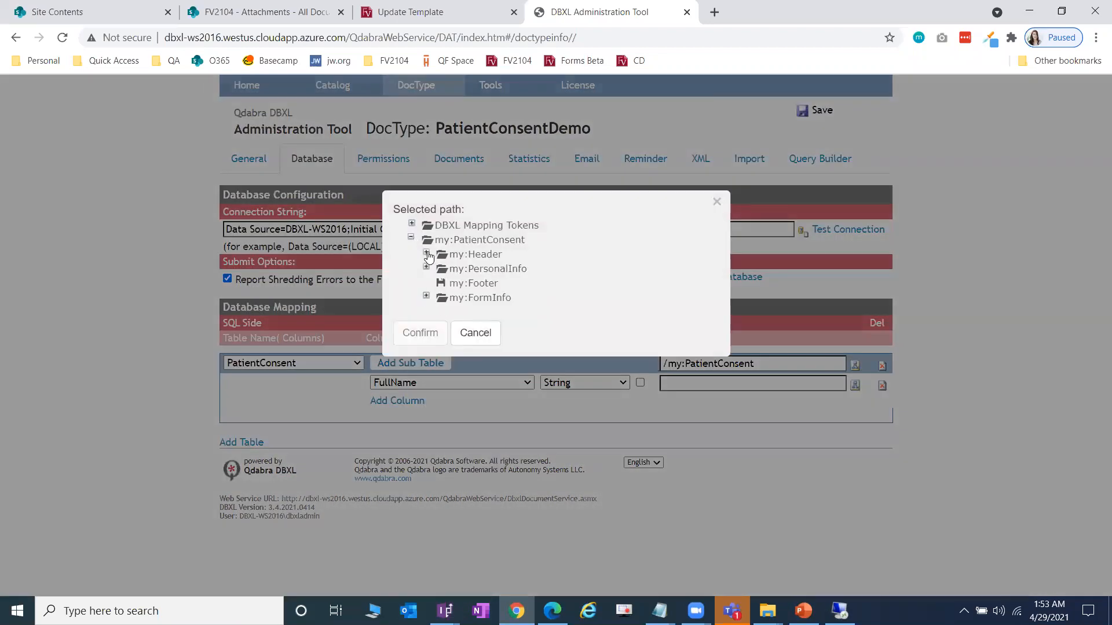
click(427, 253)
click(427, 254)
click(426, 267)
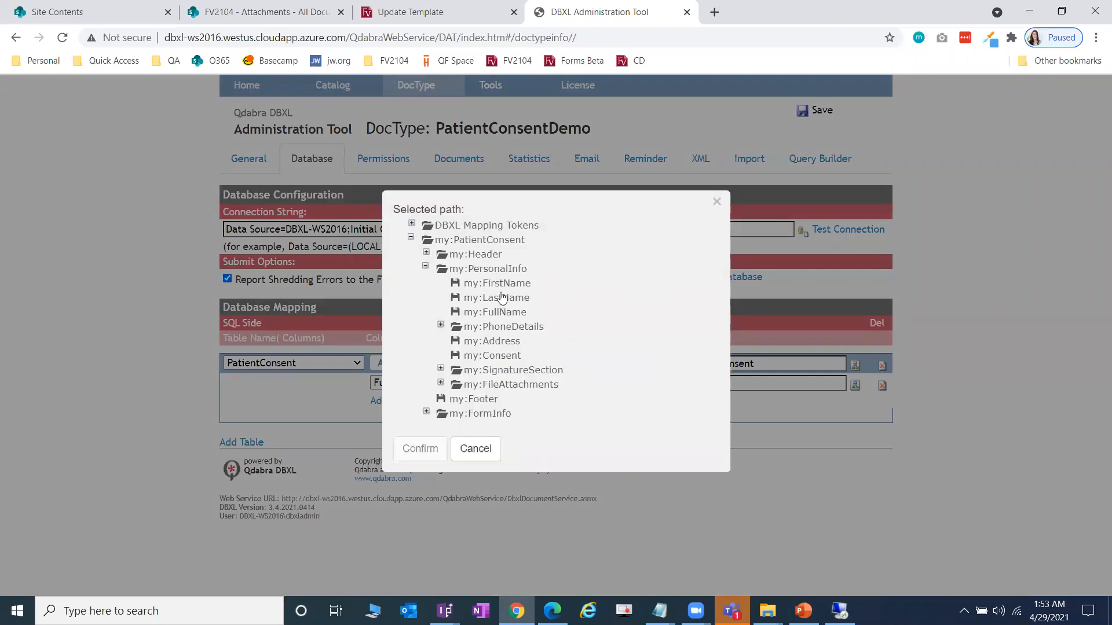
click(509, 313)
click(421, 449)
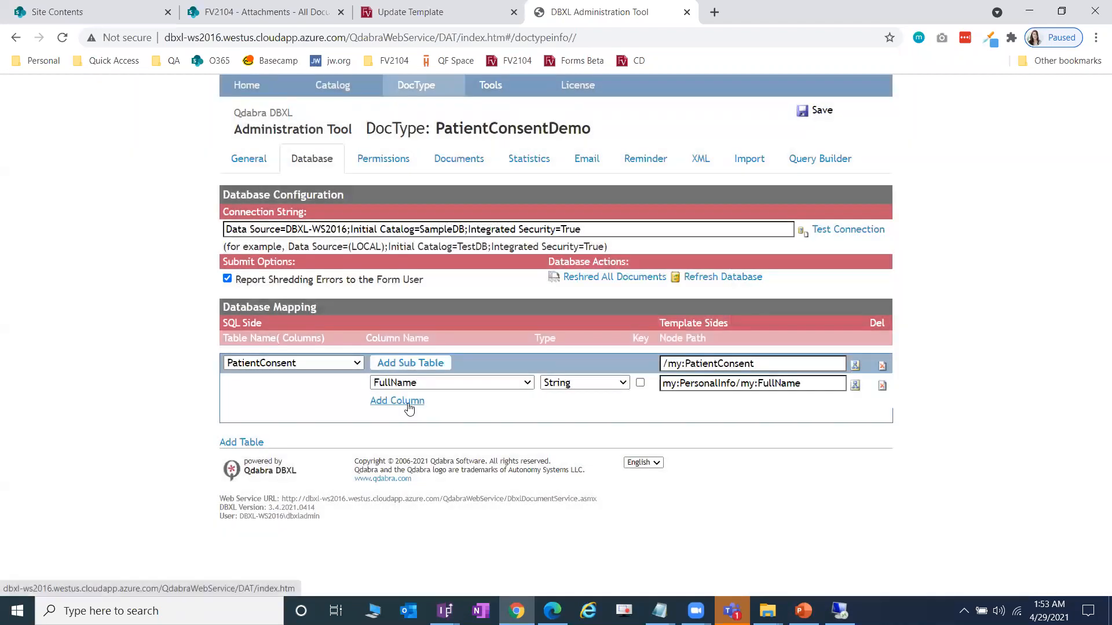
- Add an Address column mapped to the my:PersonalInfo/my:Address node
click(413, 402)
click(449, 403)
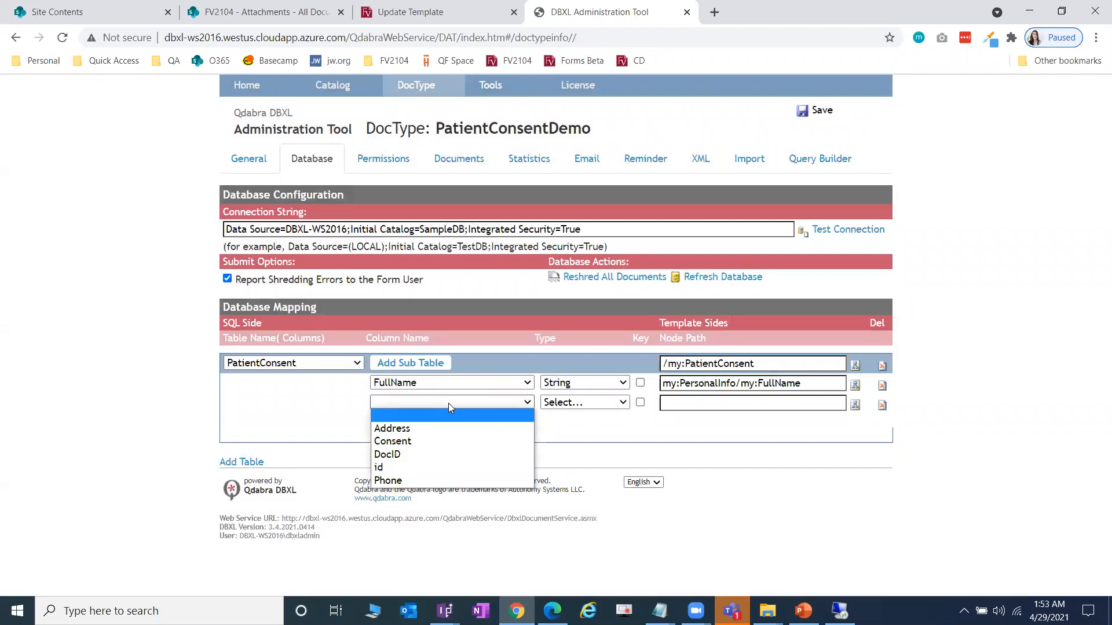
click(471, 428)
click(855, 404)
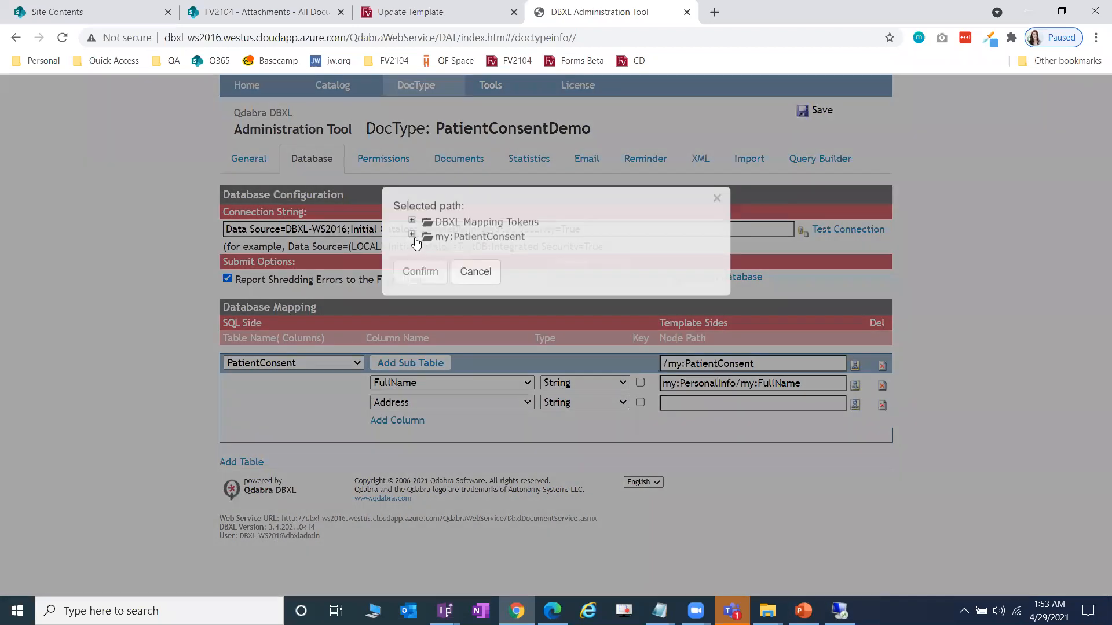
click(427, 268)
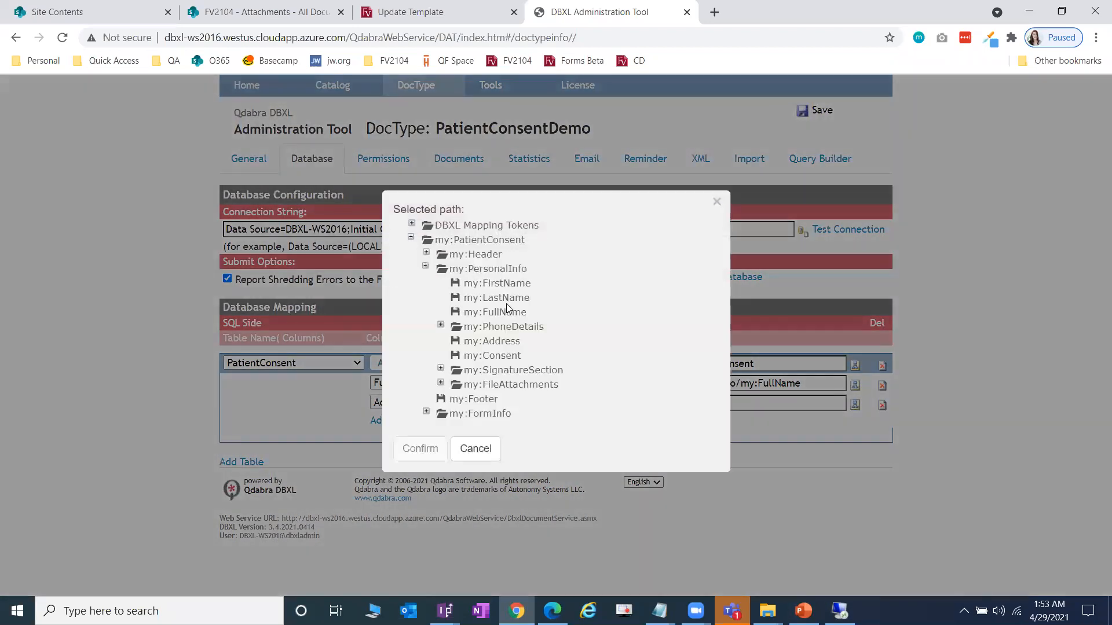
click(508, 343)
click(425, 444)
- Add a Phone column mapped to the FullPhone node under my:PhoneDetails
click(423, 423)
click(449, 423)
click(449, 487)
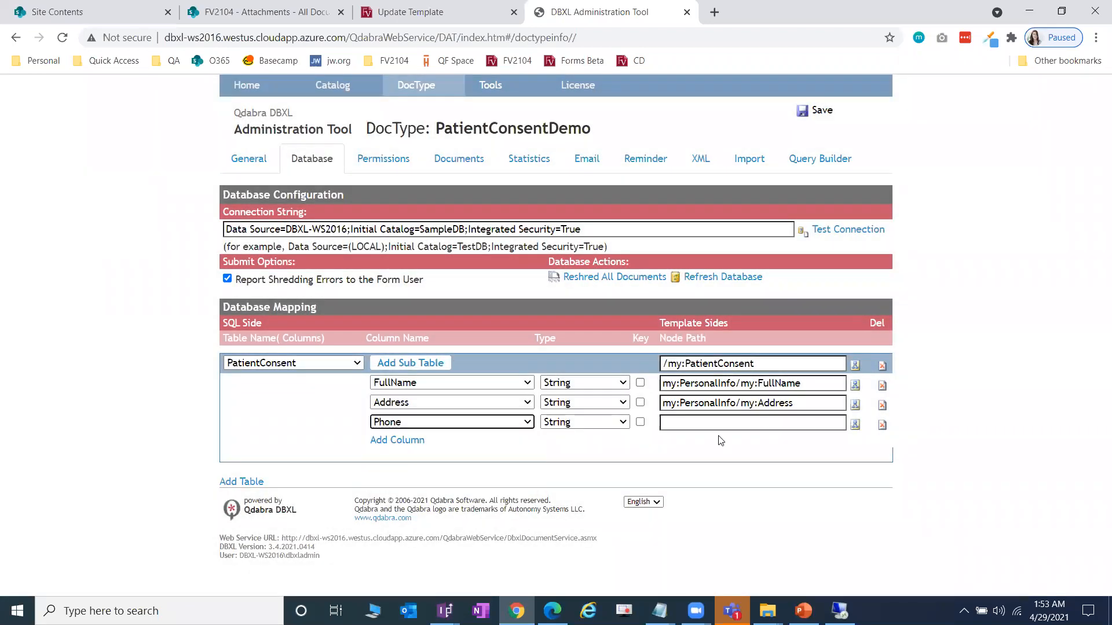
click(855, 424)
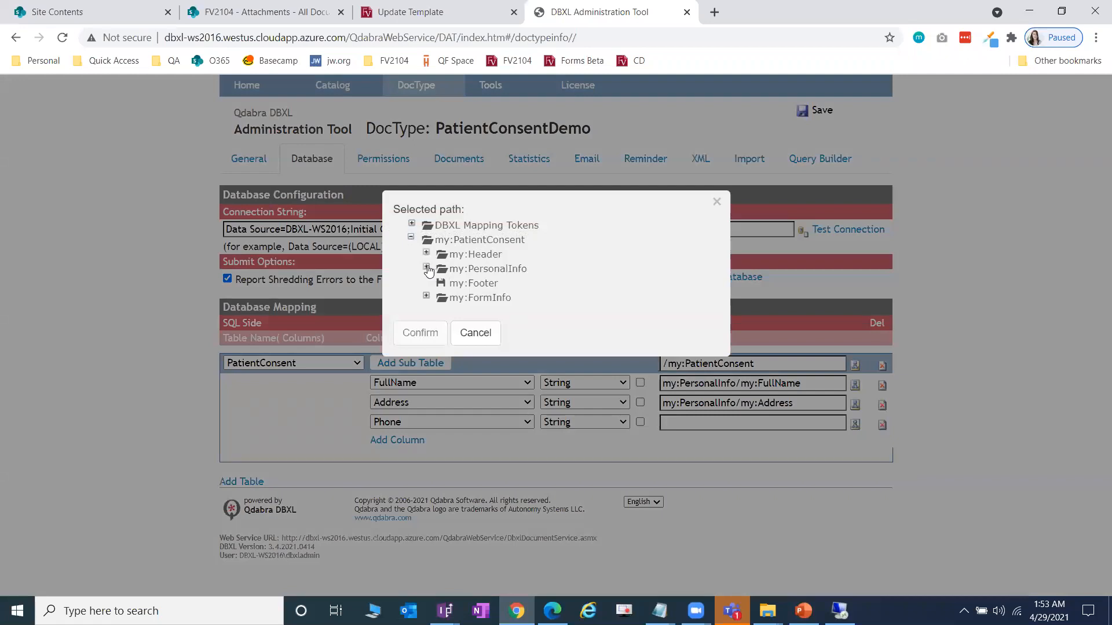
click(427, 268)
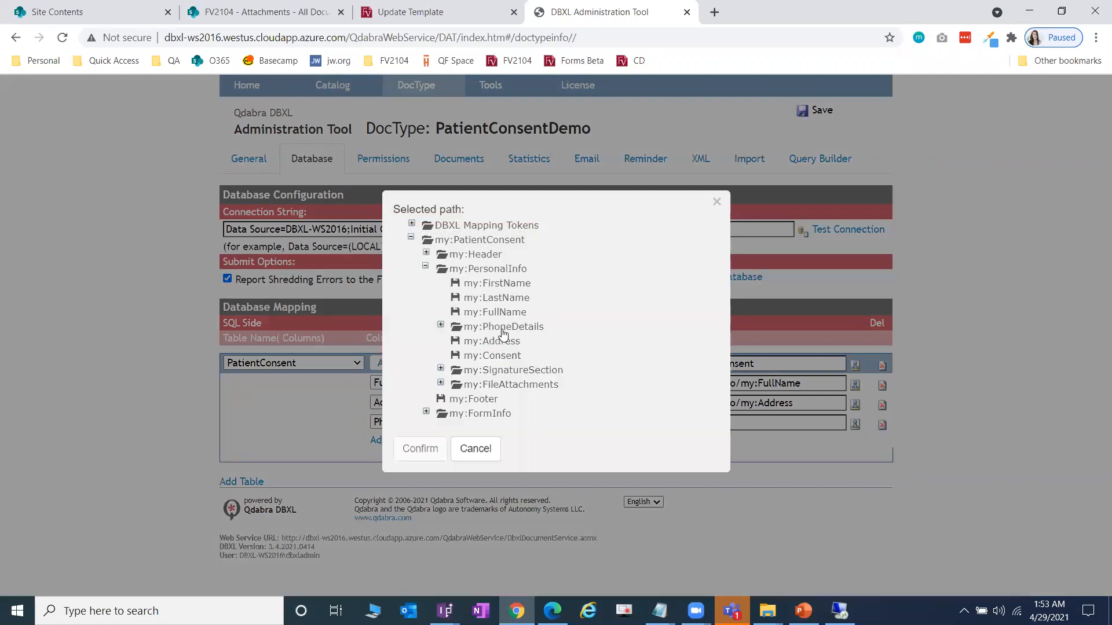
click(476, 449)
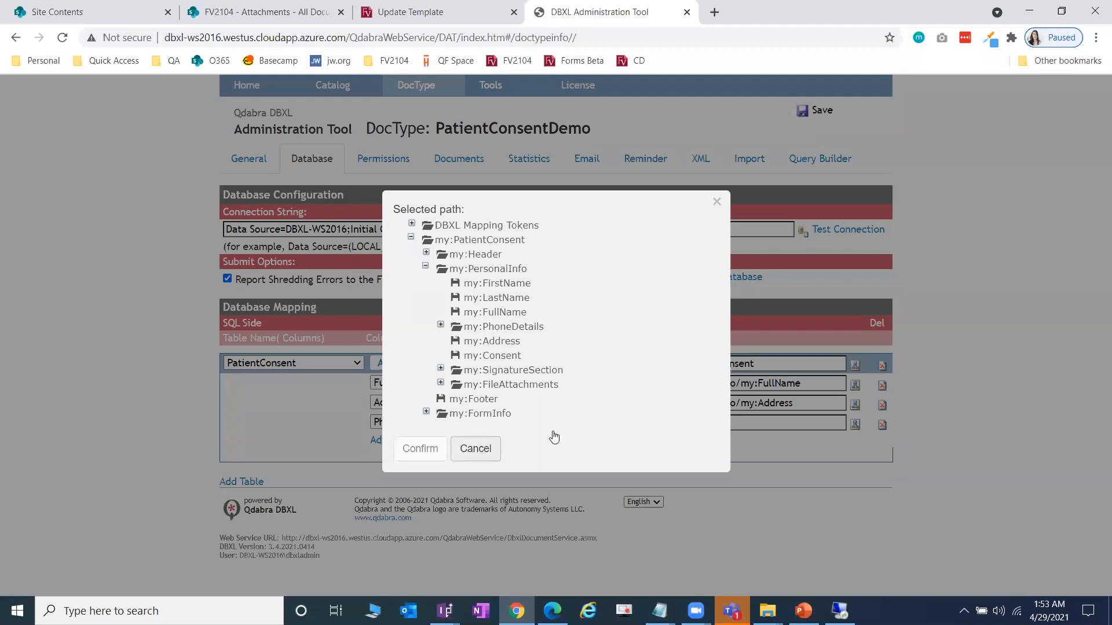
click(854, 425)
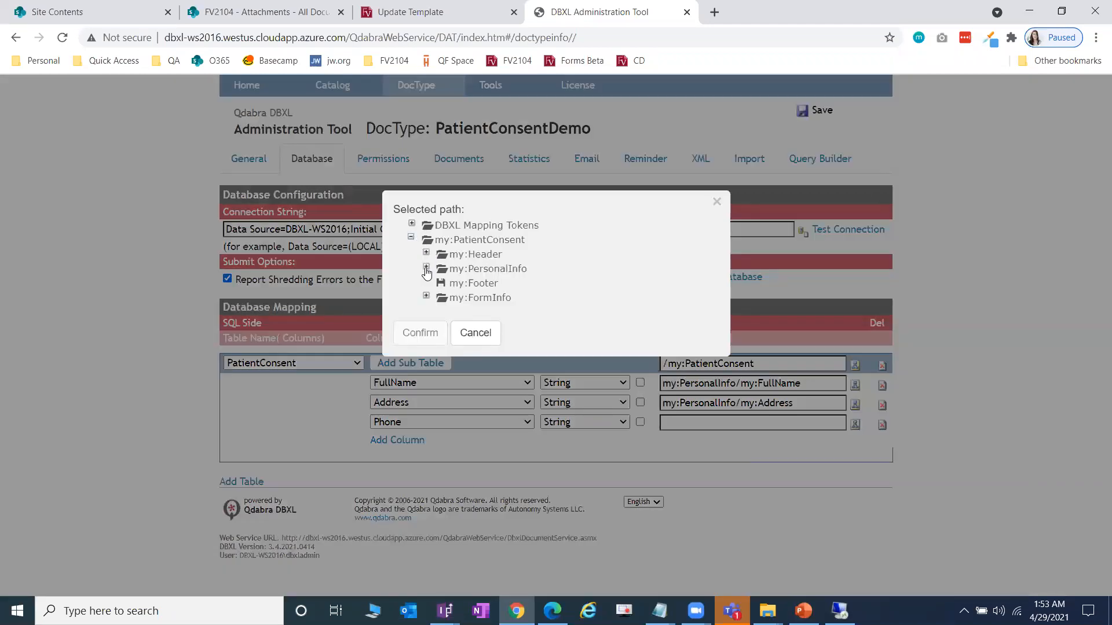
click(426, 267)
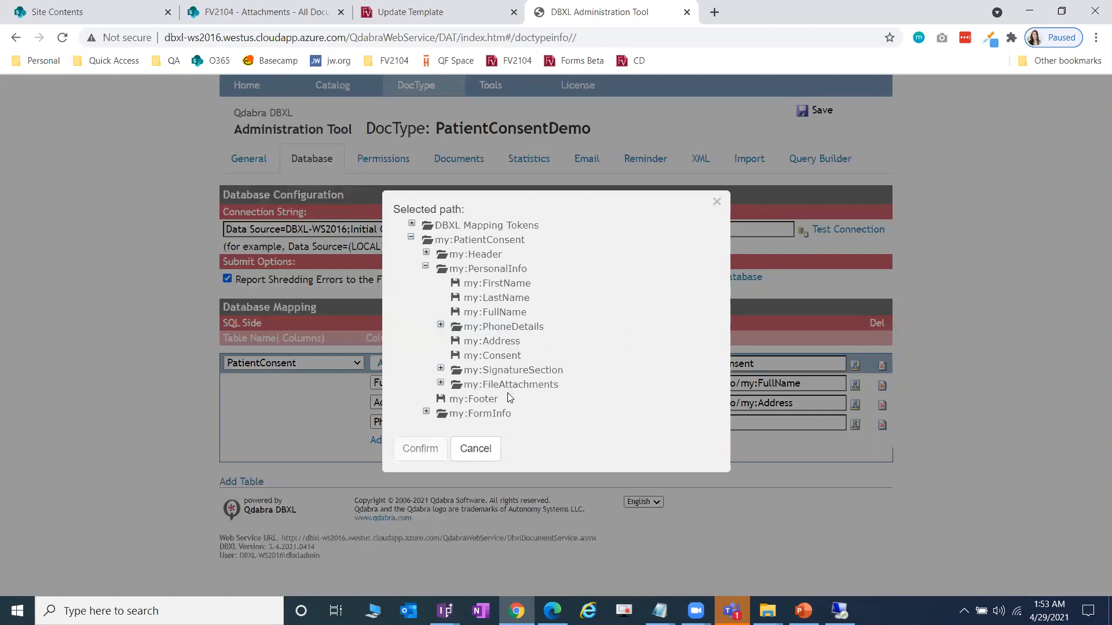
click(440, 324)
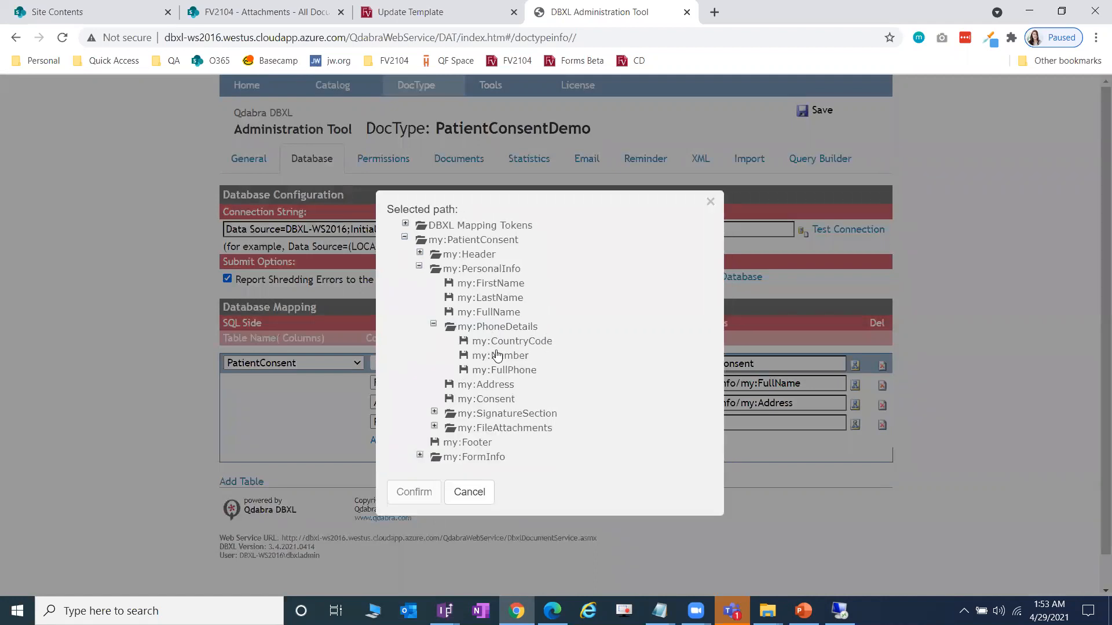
click(505, 371)
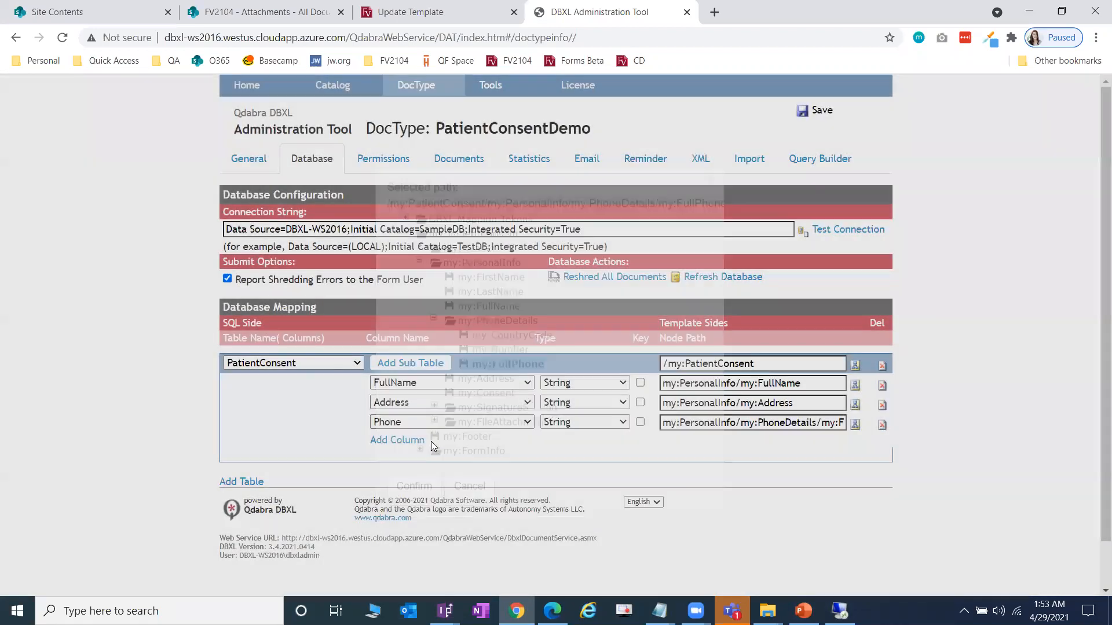
click(426, 441)
- Add a Consent column mapped to my:PersonalInfo/my:Consent
click(429, 441)
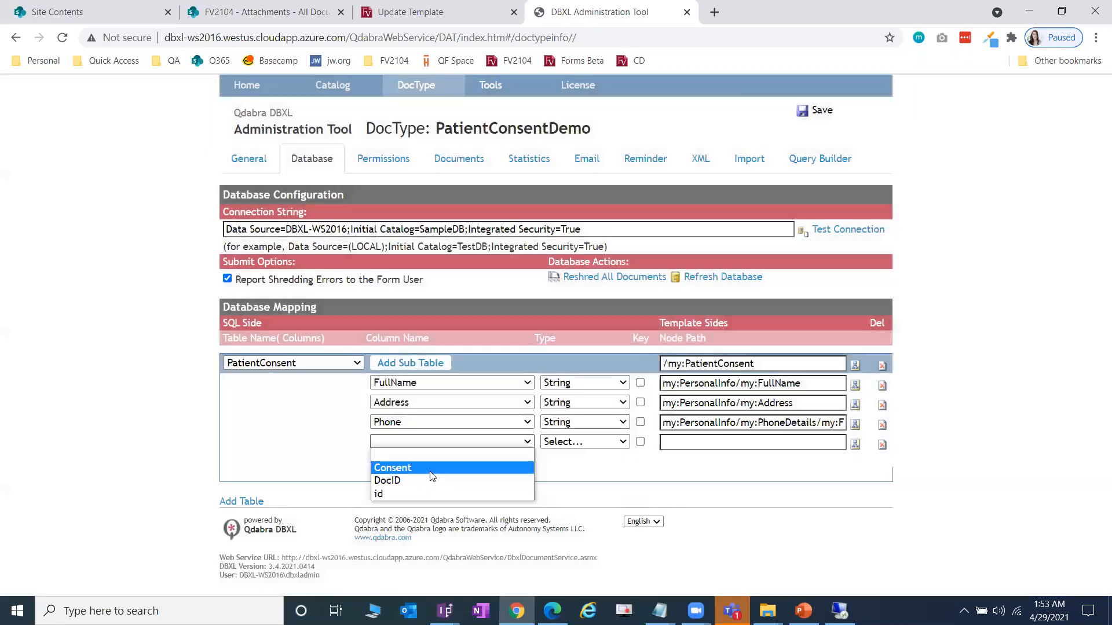
click(432, 476)
click(855, 444)
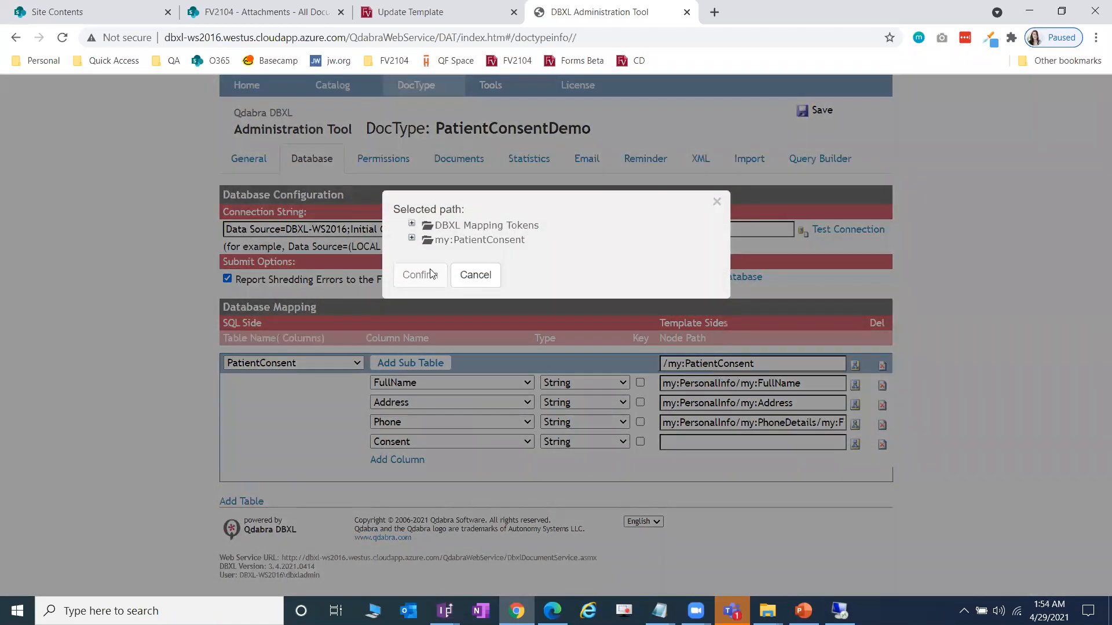
click(412, 238)
click(427, 266)
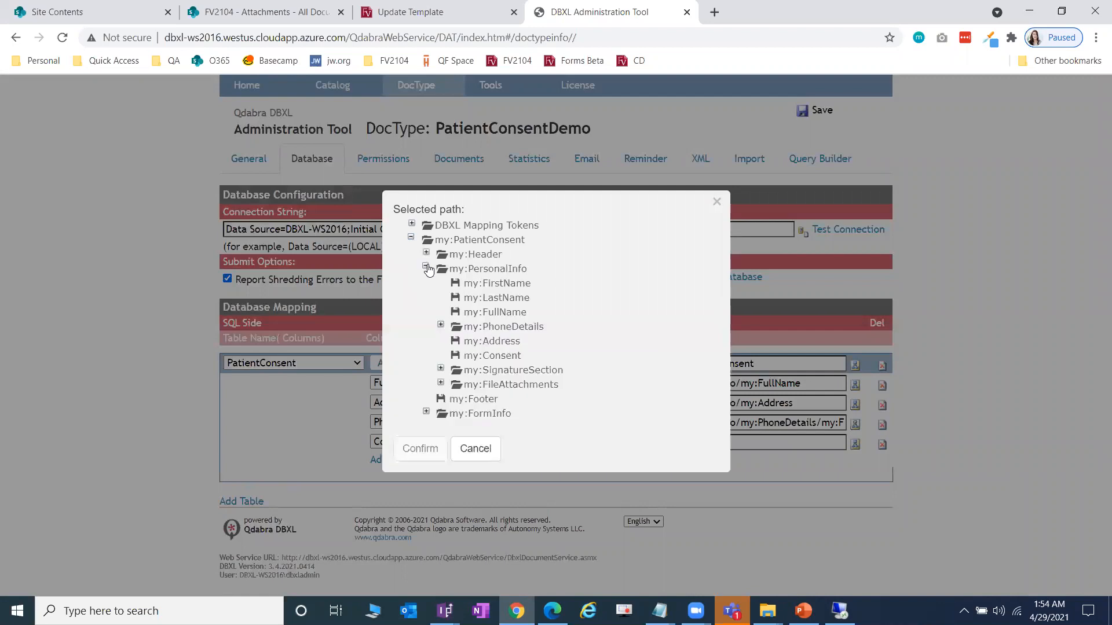
click(478, 358)
click(445, 448)
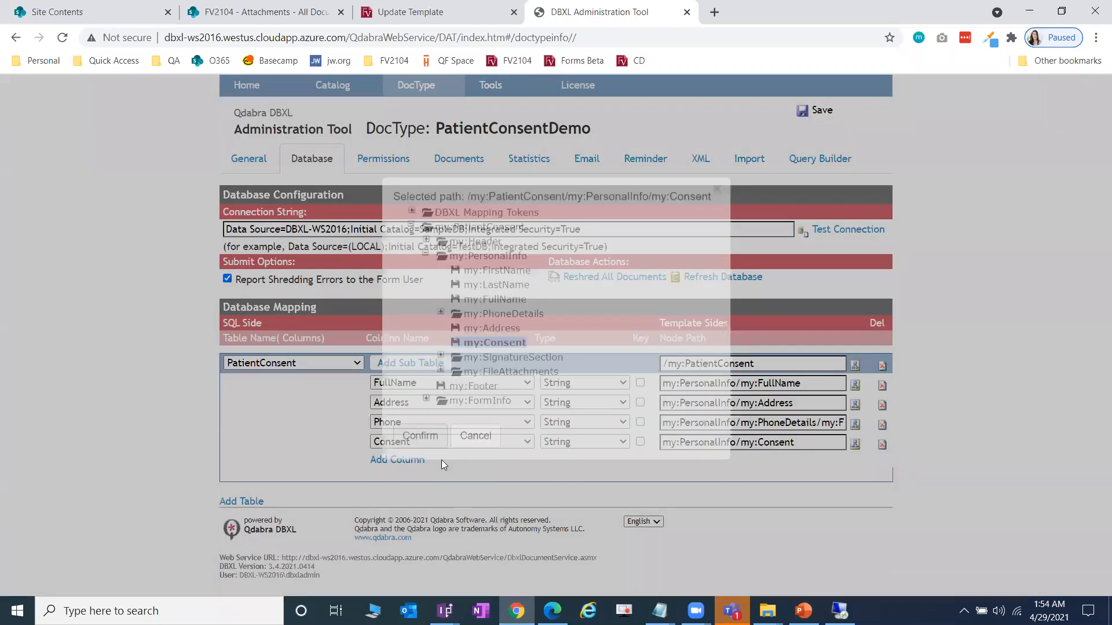
- Add a DocID column mapped to the DBXL::DocId token and save the mapping
click(443, 462)
click(442, 488)
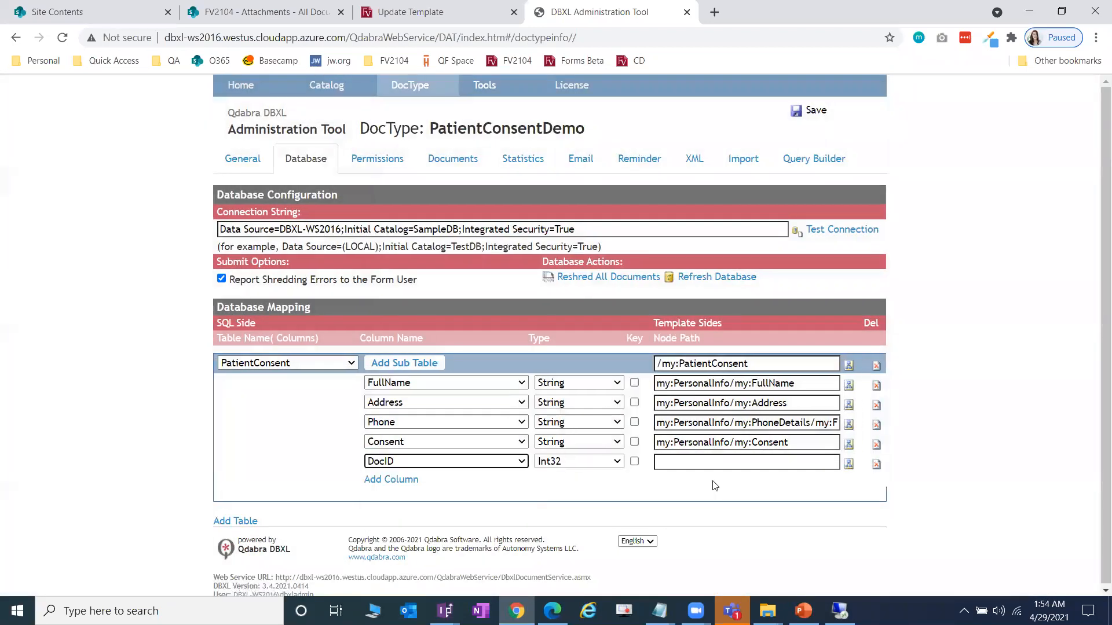
click(849, 464)
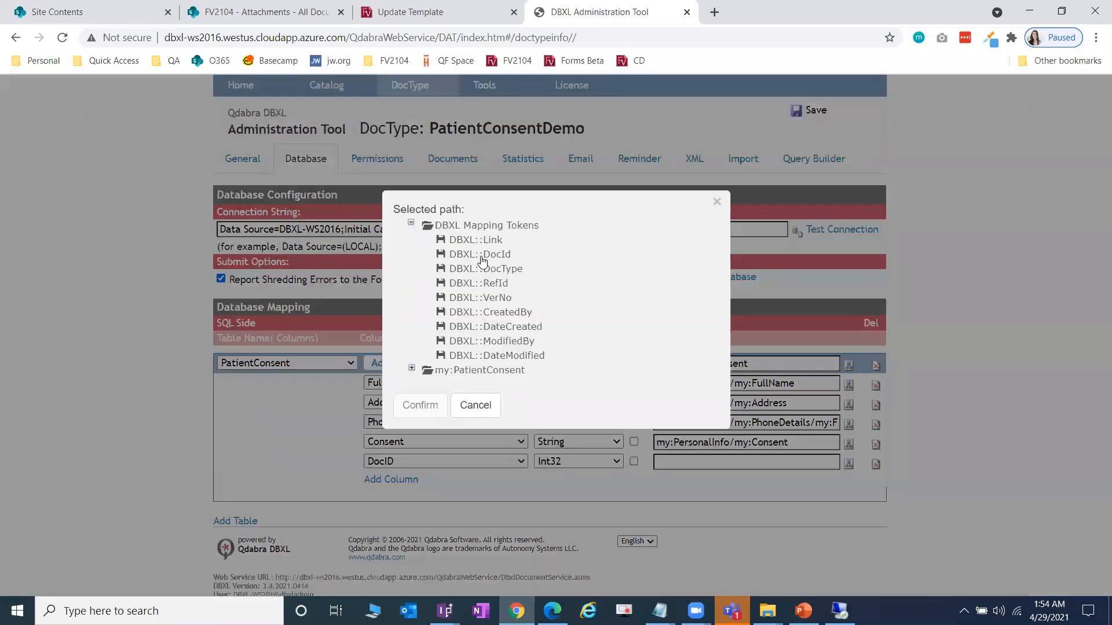
click(480, 254)
key(Return)
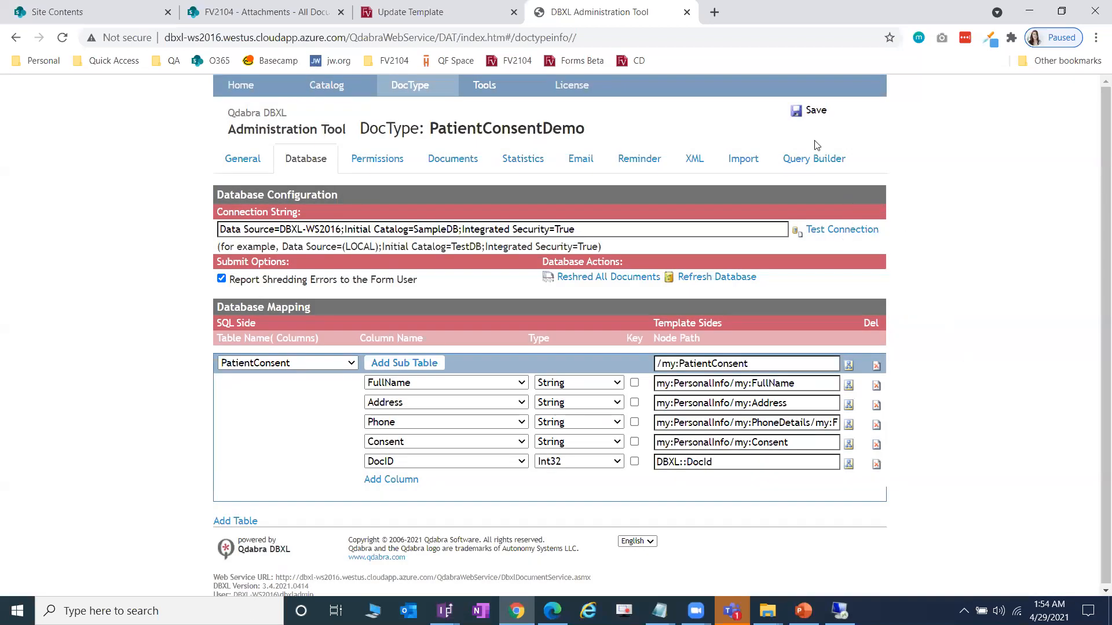
click(813, 113)
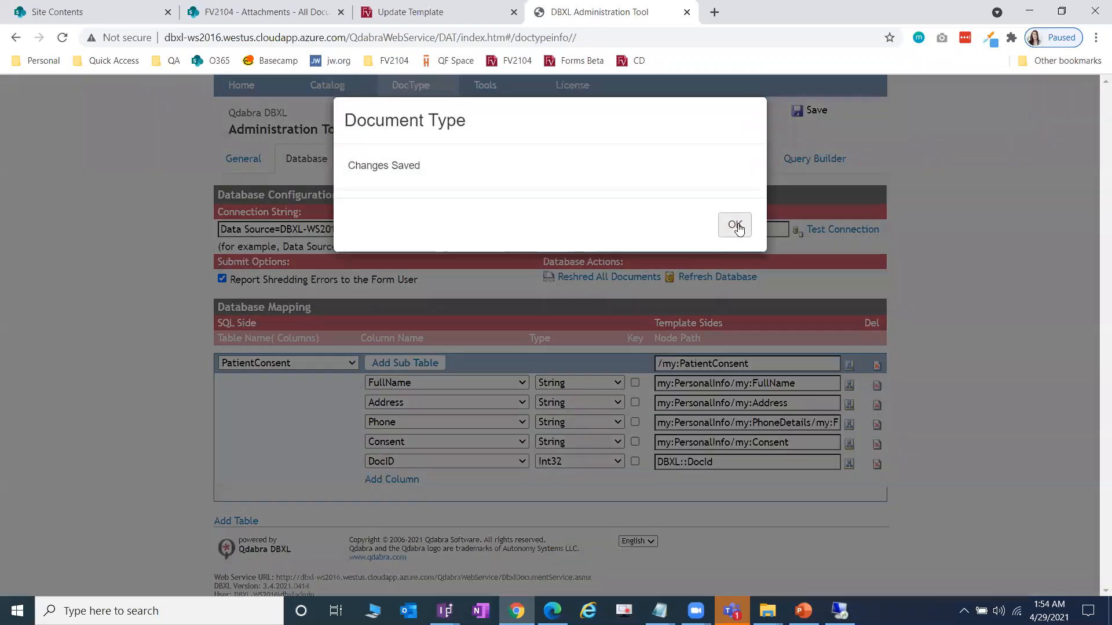
- Delete the leftover empty column row and save the PatientConsent mapping again
click(730, 226)
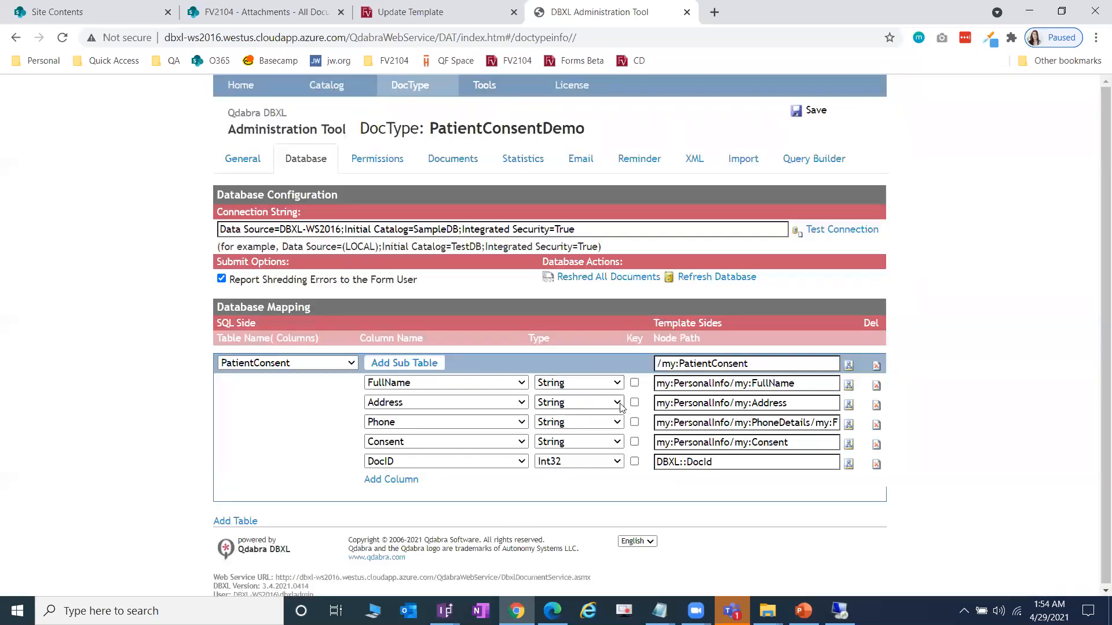
click(394, 480)
click(418, 481)
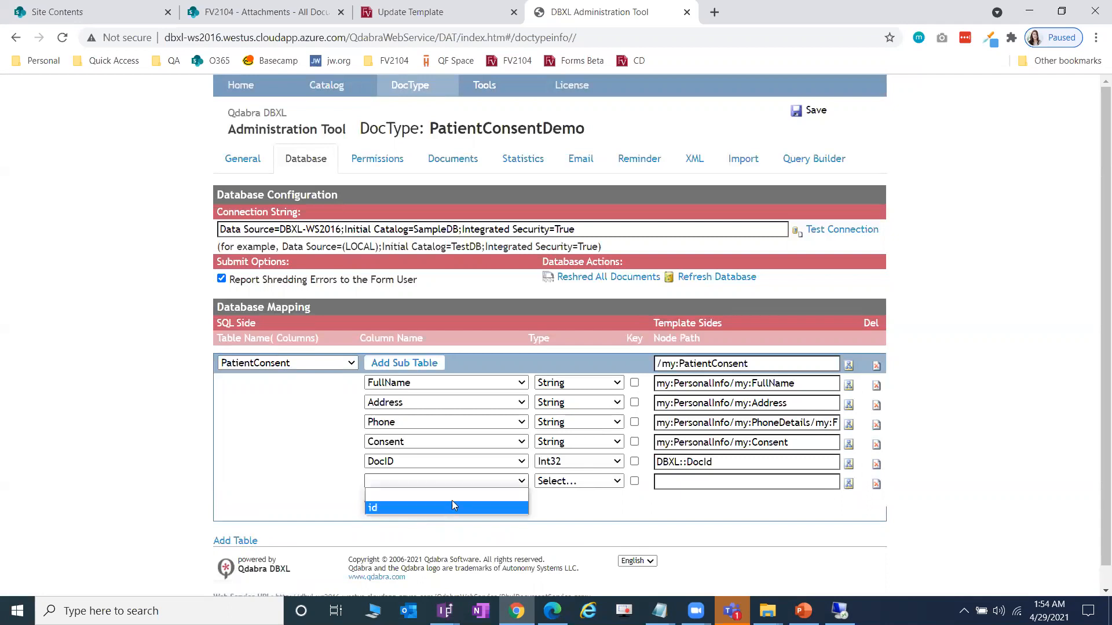
click(868, 490)
click(876, 484)
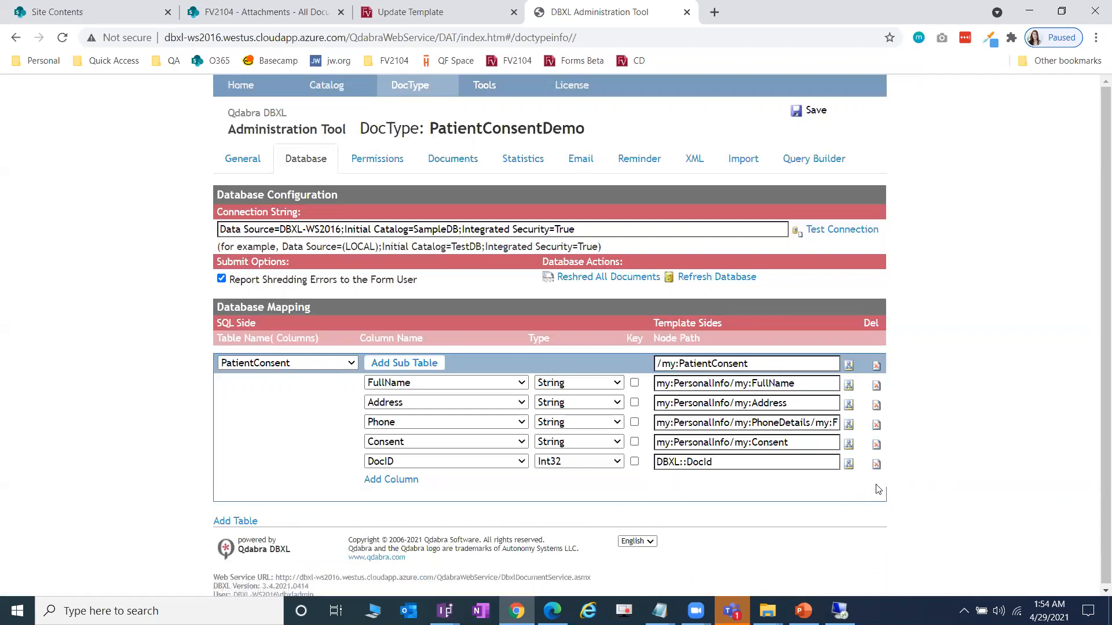
click(808, 121)
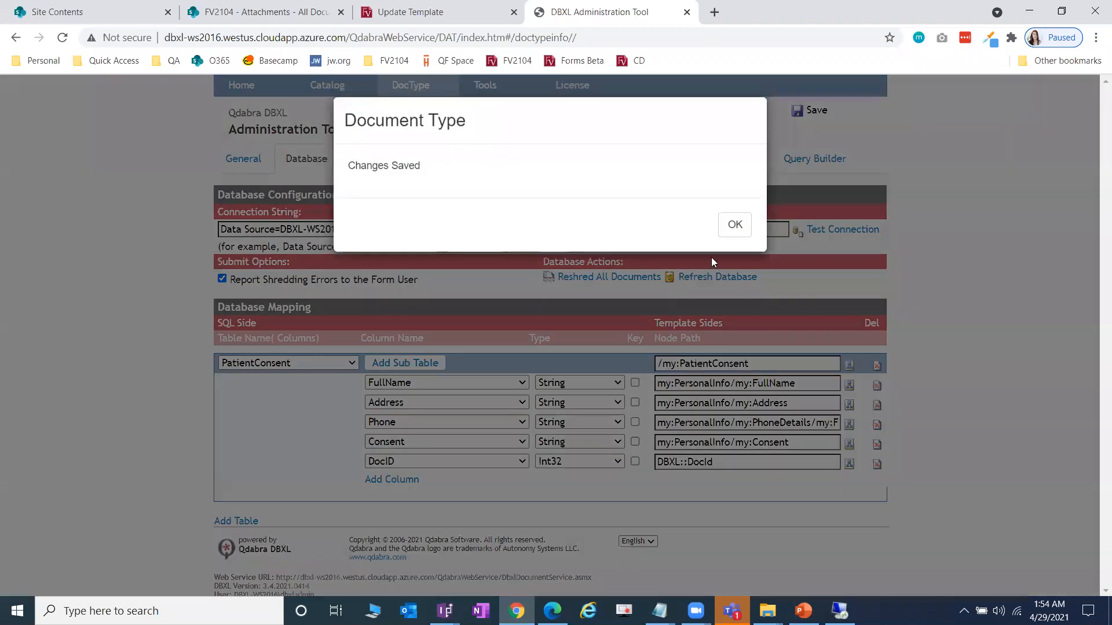
click(735, 224)
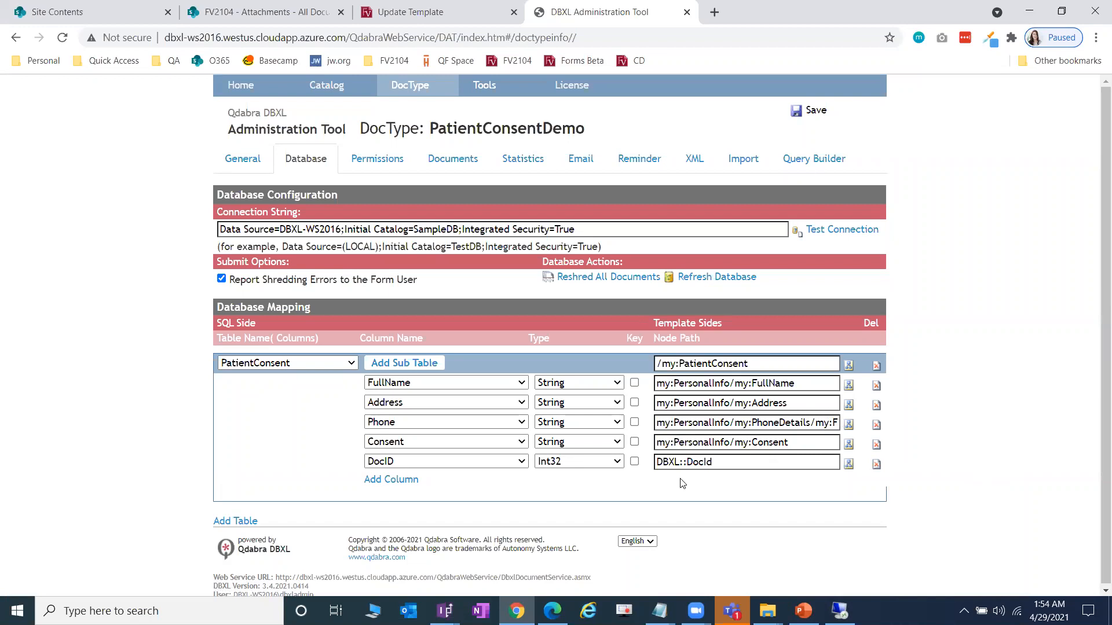
- Scroll the Lab 4 guide to Exercise, then open Lab 4 Submit to DBXL Start.xsn in InfoPath Designer
key(alt+Tab)
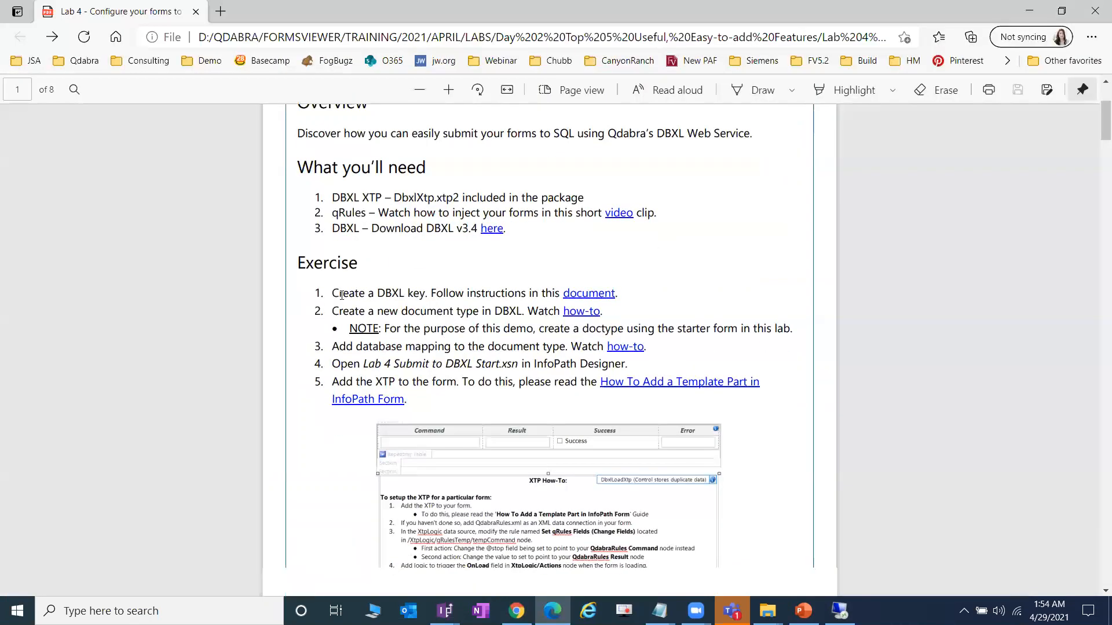
scroll(341, 295, down, 2)
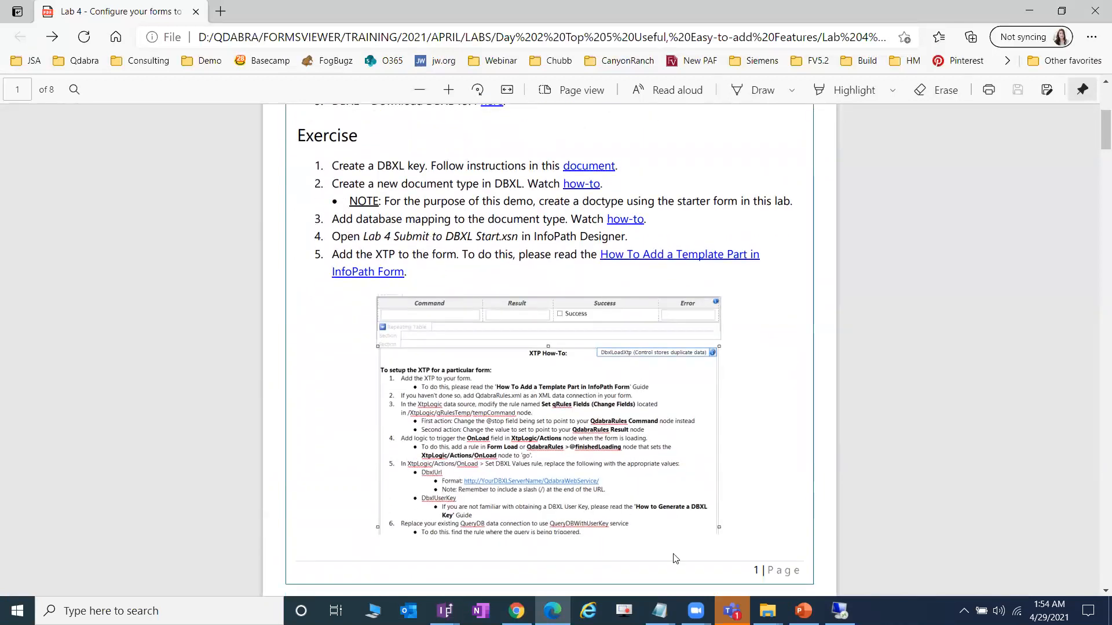
mouse_move(767, 610)
click(645, 550)
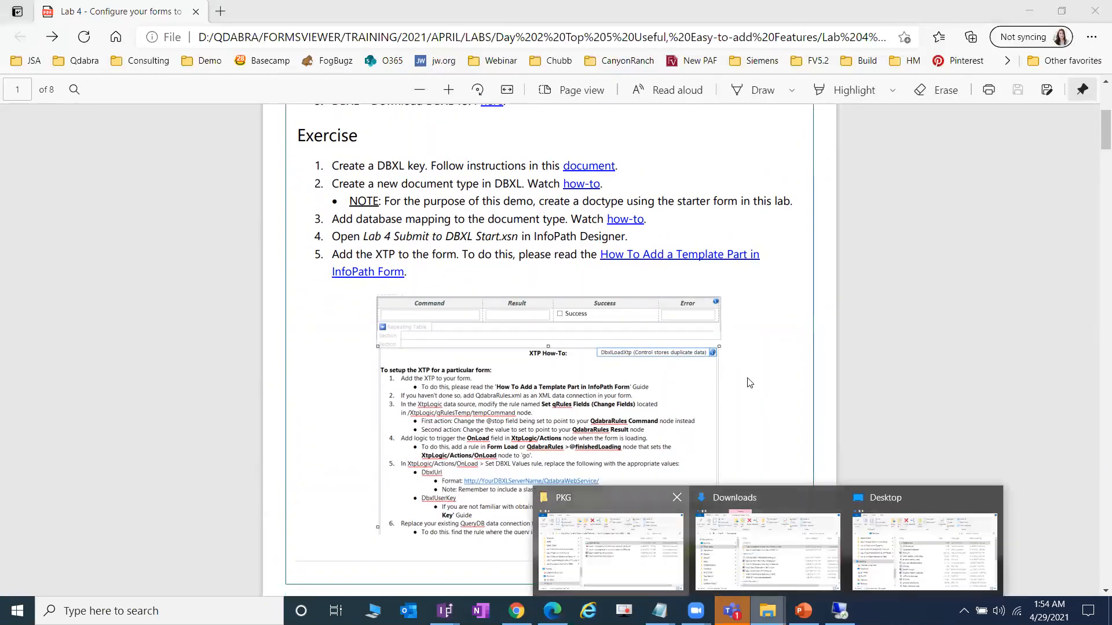
click(680, 332)
right_click(679, 330)
click(752, 79)
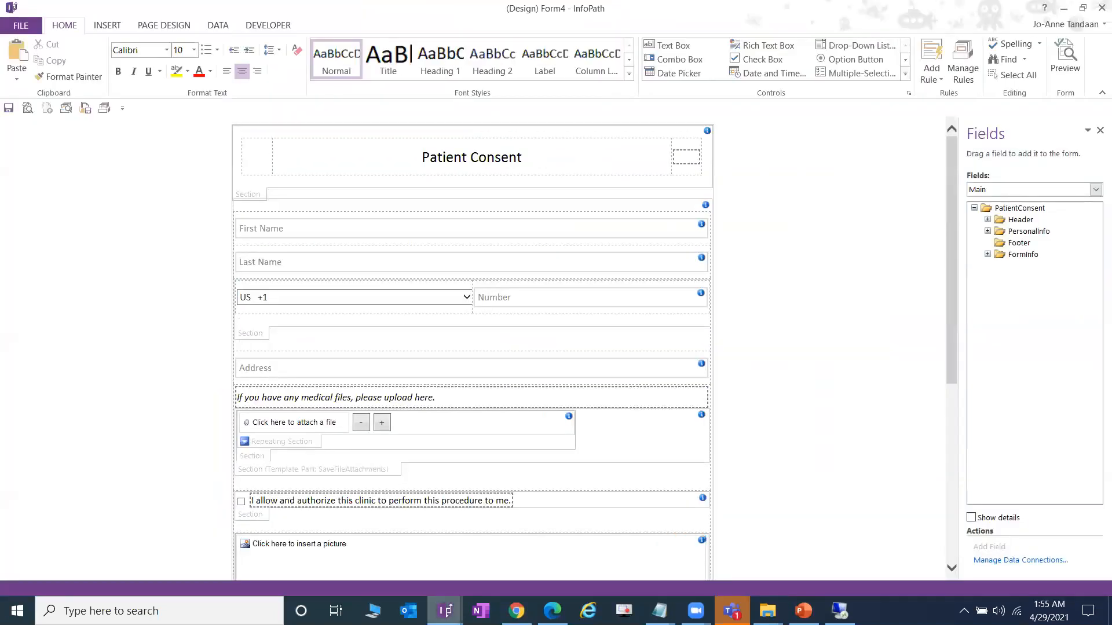
- Close the Lab 2 SaveFileAttachments End and Form3 designs without saving
mouse_move(444, 611)
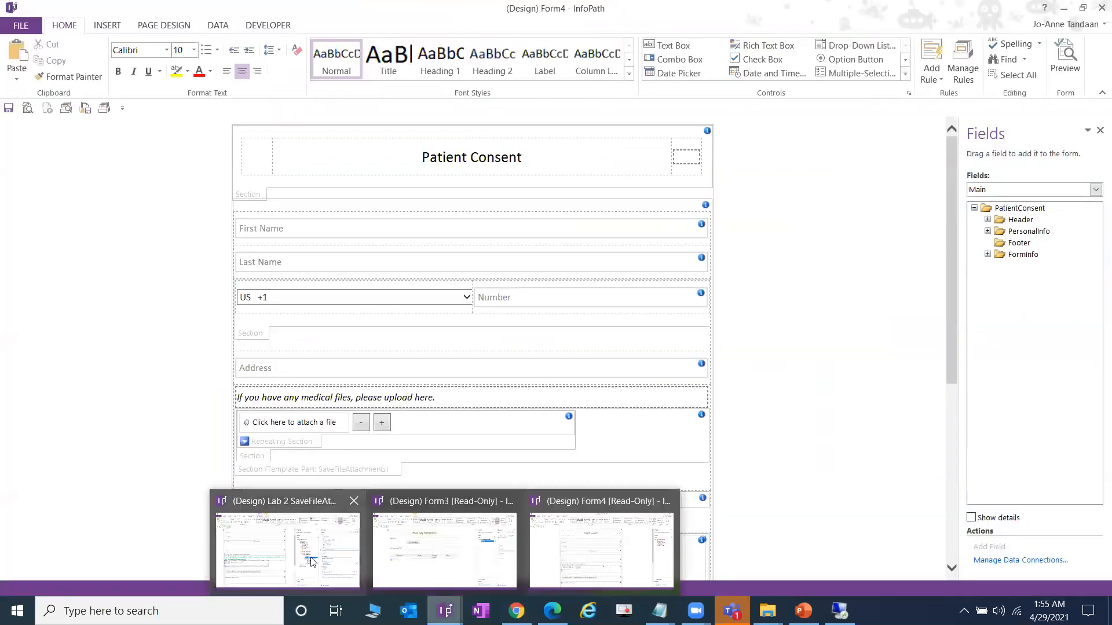
click(285, 538)
click(1099, 9)
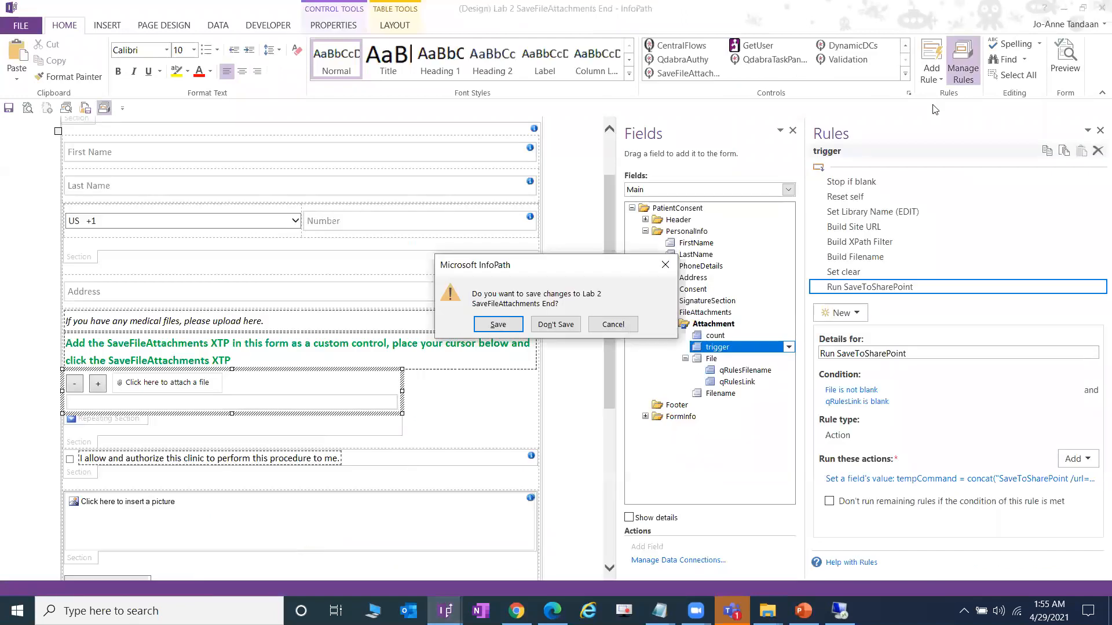
click(556, 325)
mouse_move(445, 611)
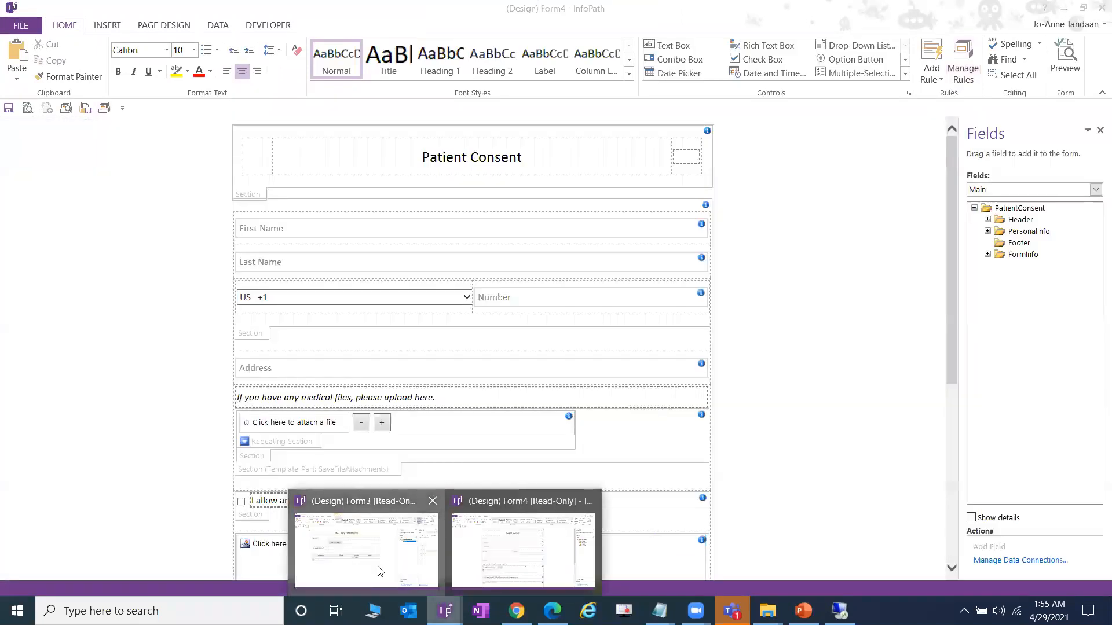
click(377, 562)
click(1099, 9)
click(556, 322)
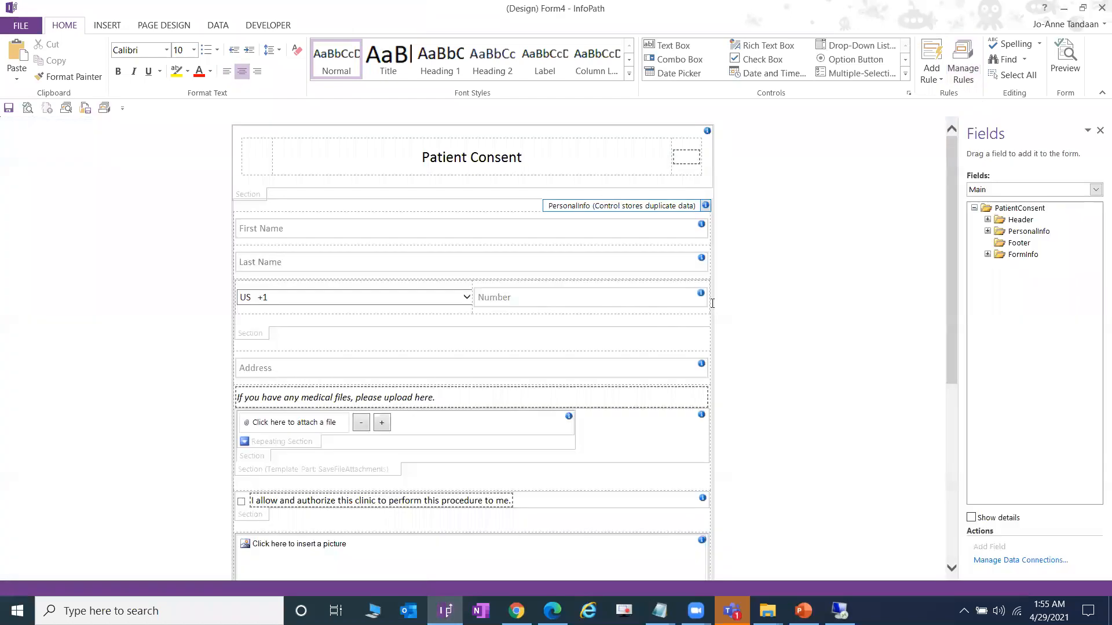
- Save the form as Lab 5 Submit to DBXL End.xsn in a new DEMO folder under Lab 4
click(36, 44)
click(37, 179)
scroll(470, 275, up, 2)
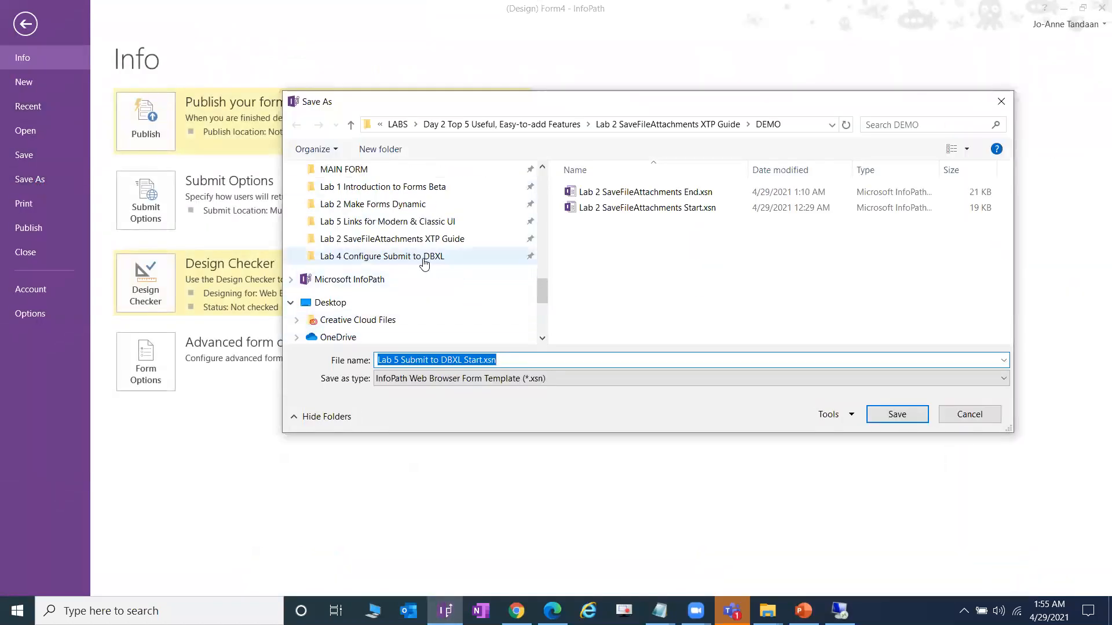
click(463, 256)
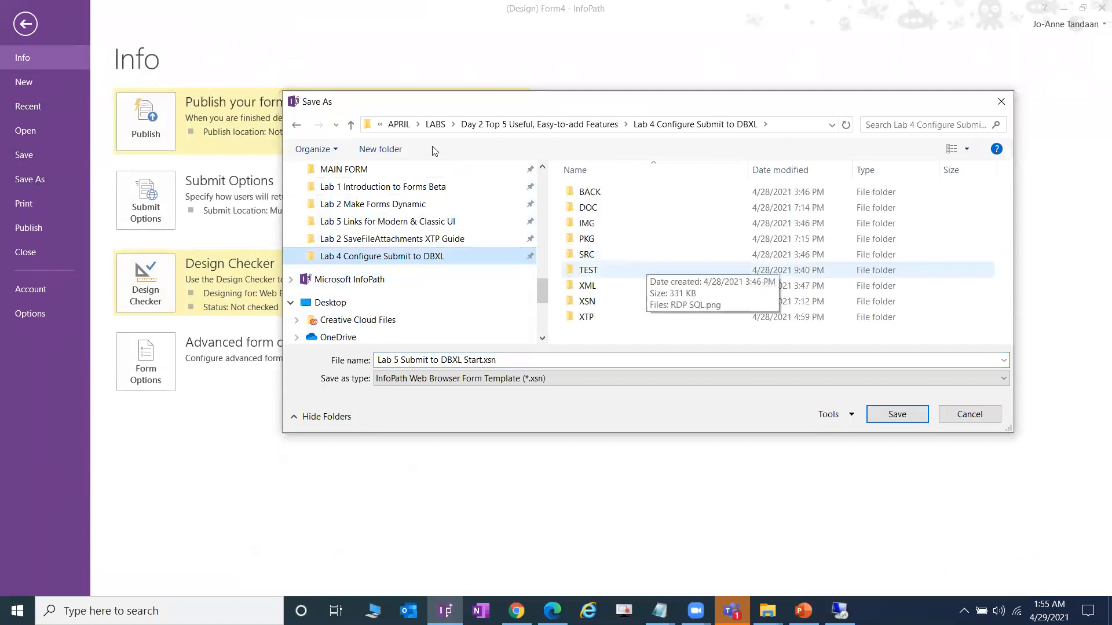
click(380, 149)
text(DEMO)
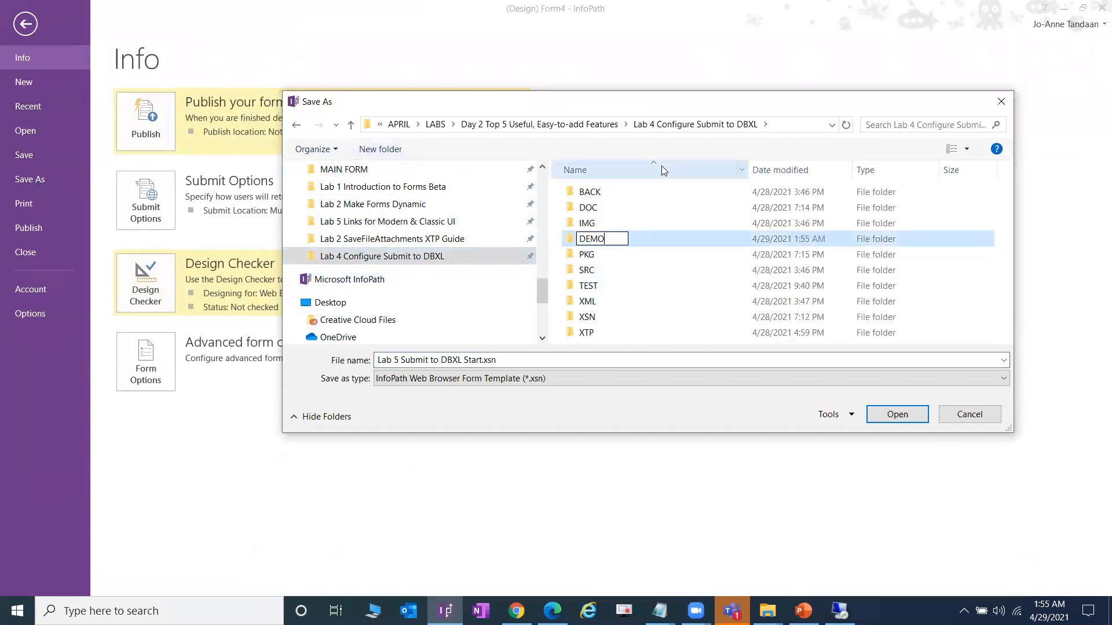
click(603, 247)
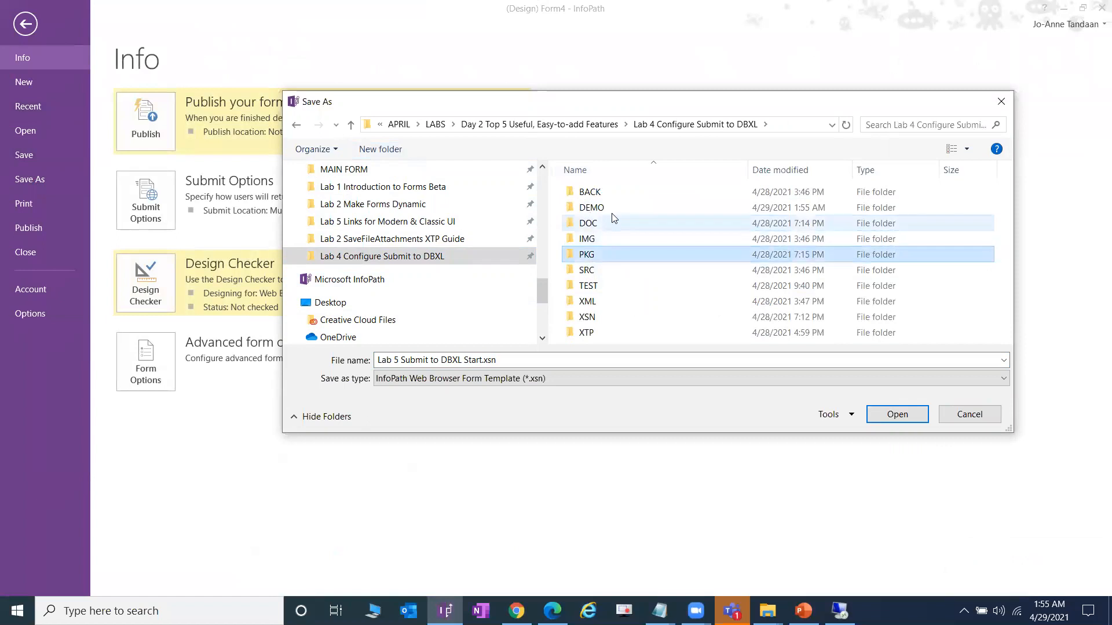
double_click(590, 207)
drag(464, 360, 483, 359)
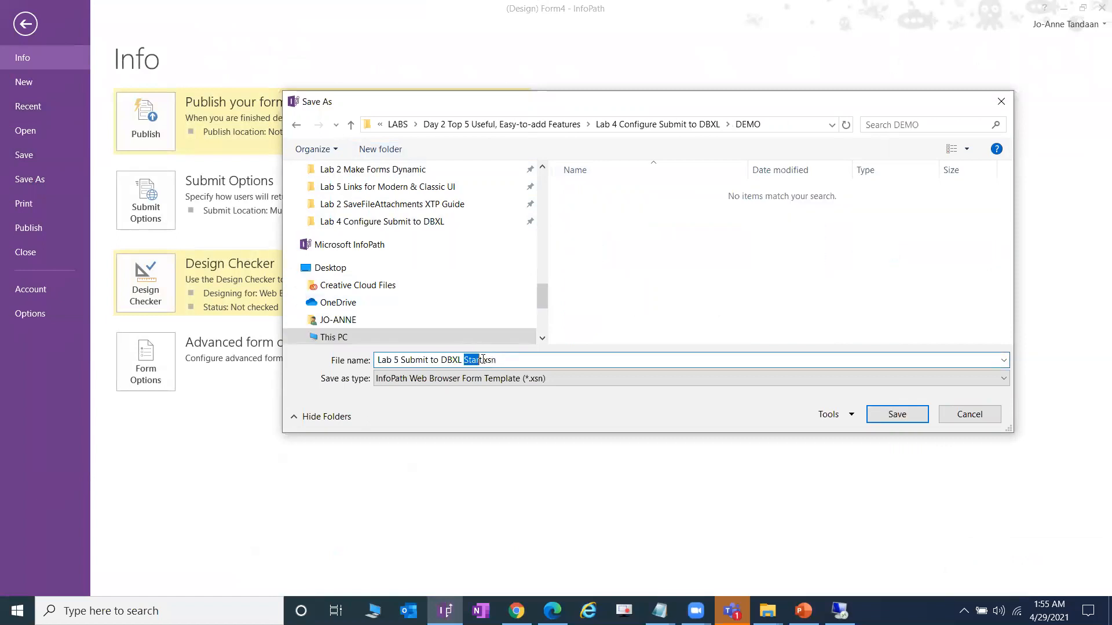
text(End)
click(896, 414)
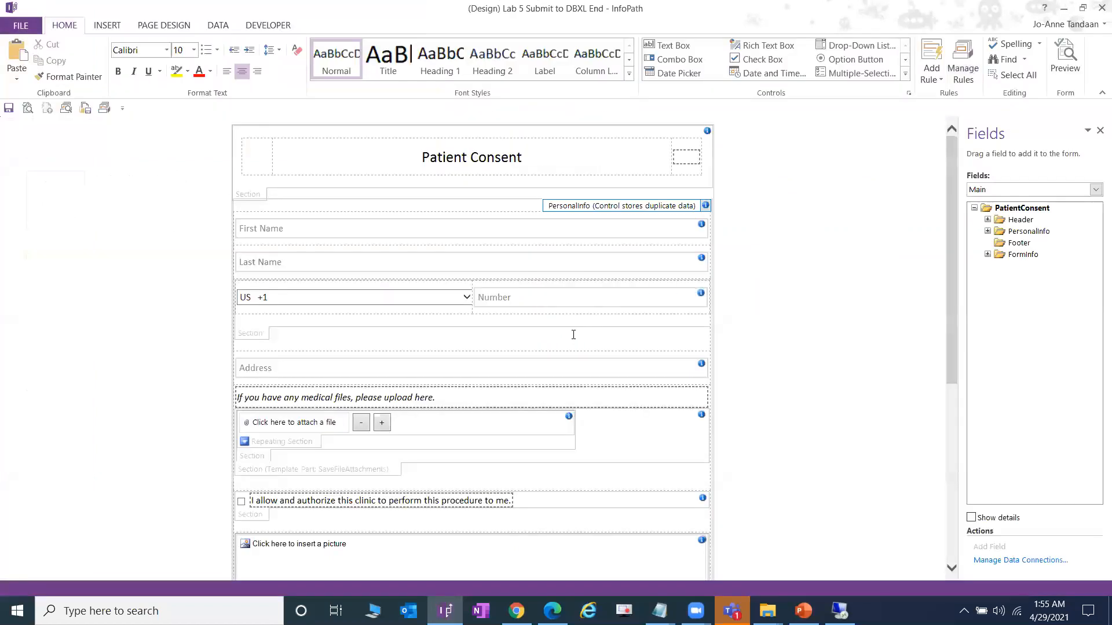
- Return to the Lab 5 End form design and scroll down to the SUBMIT button and History table
click(516, 611)
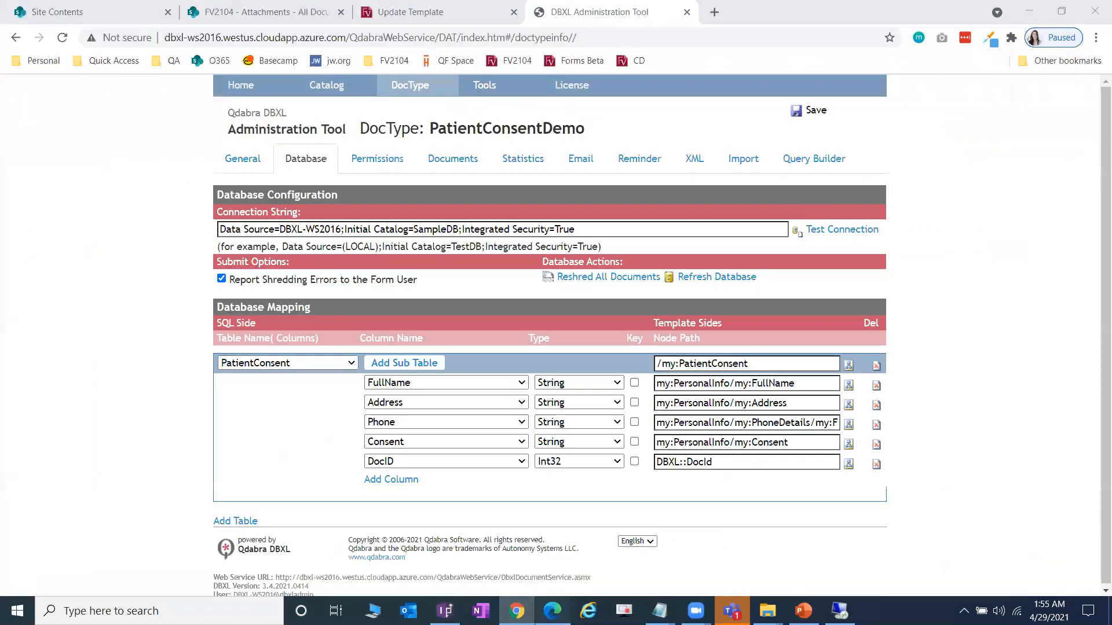
click(552, 610)
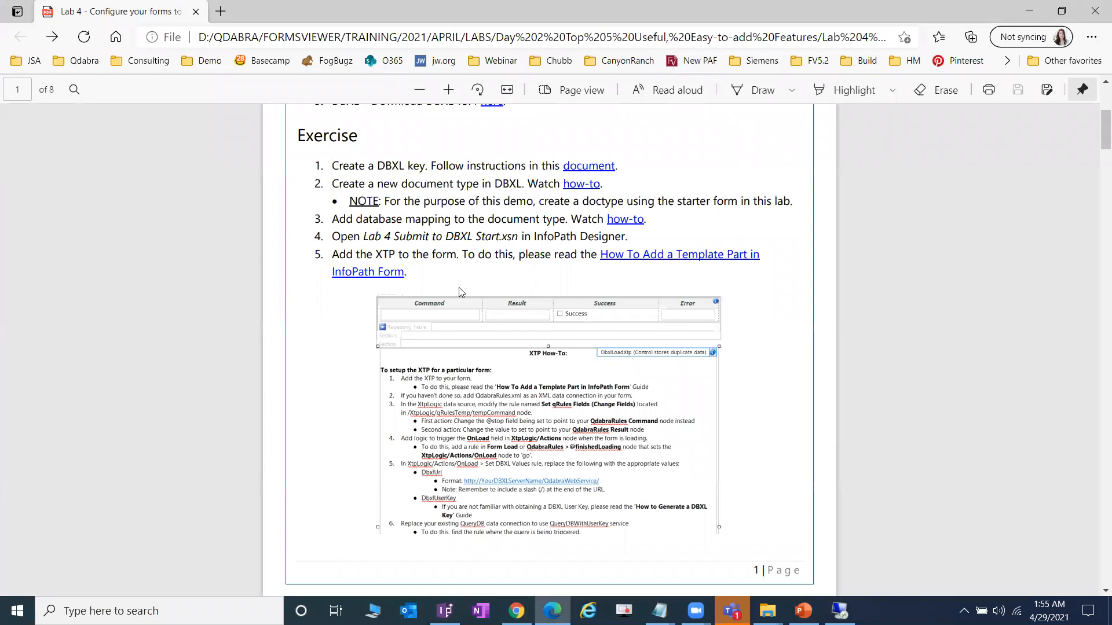
scroll(631, 298, down, 1)
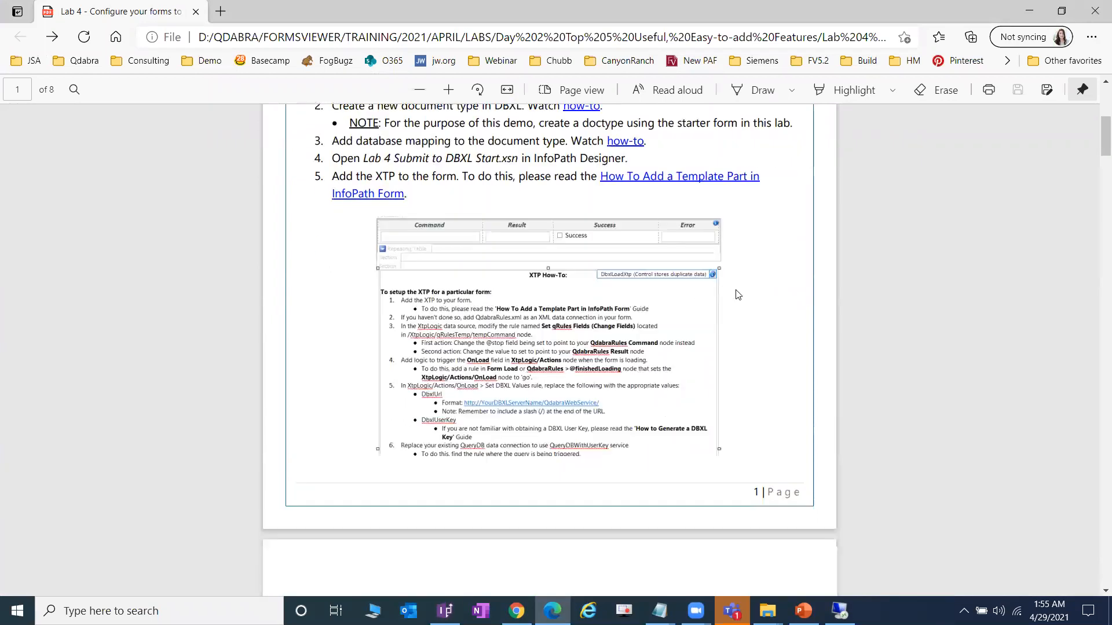
scroll(747, 286, down, 1)
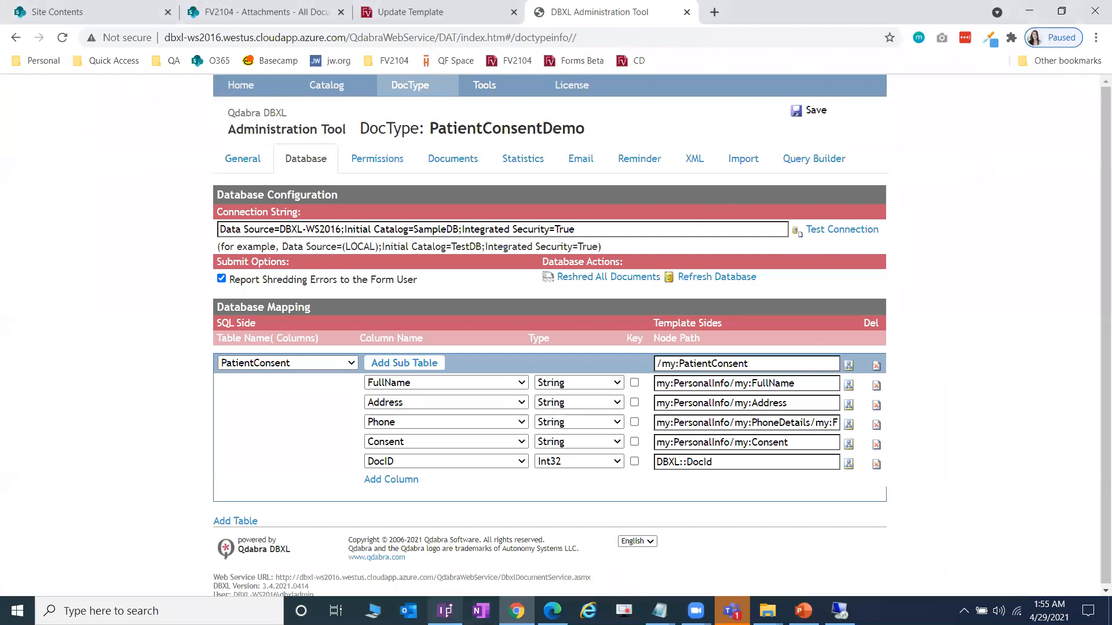
click(444, 611)
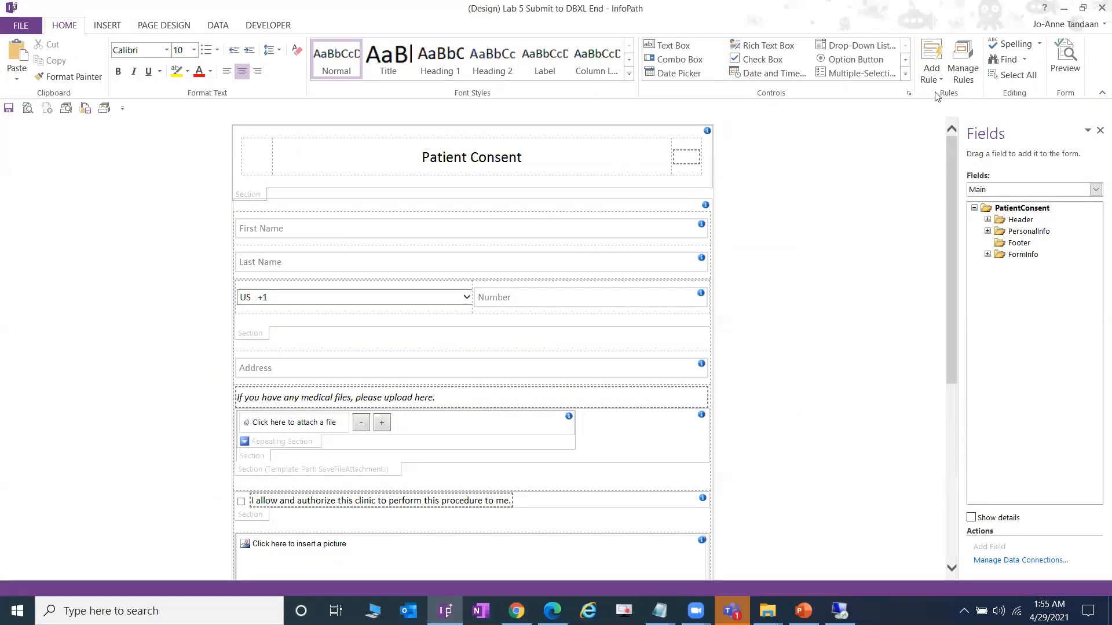
scroll(812, 224, down, 10)
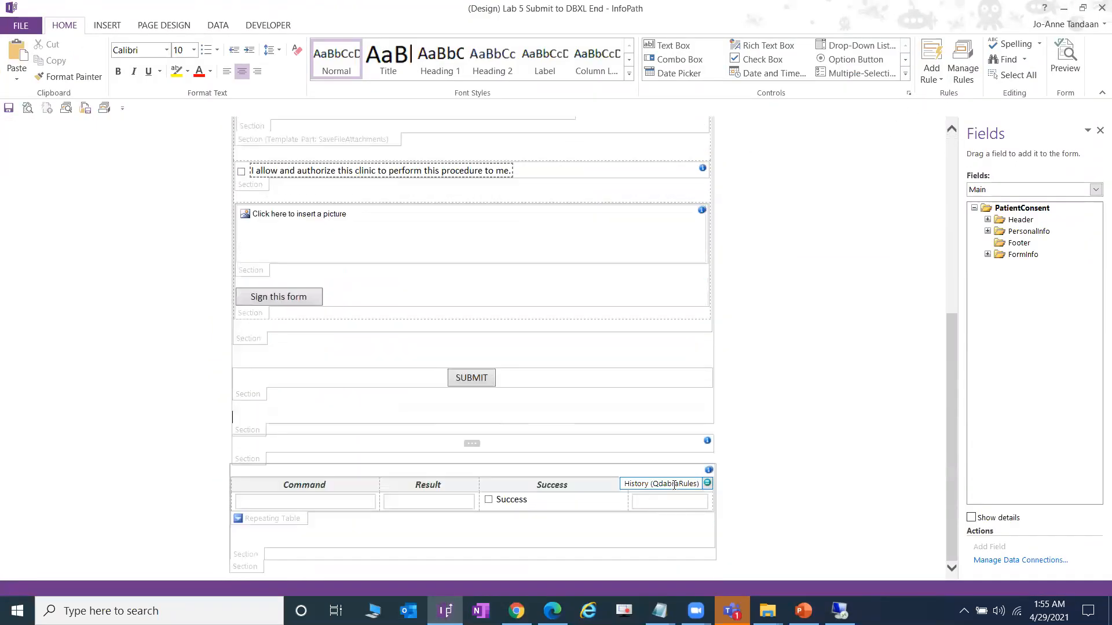
click(905, 74)
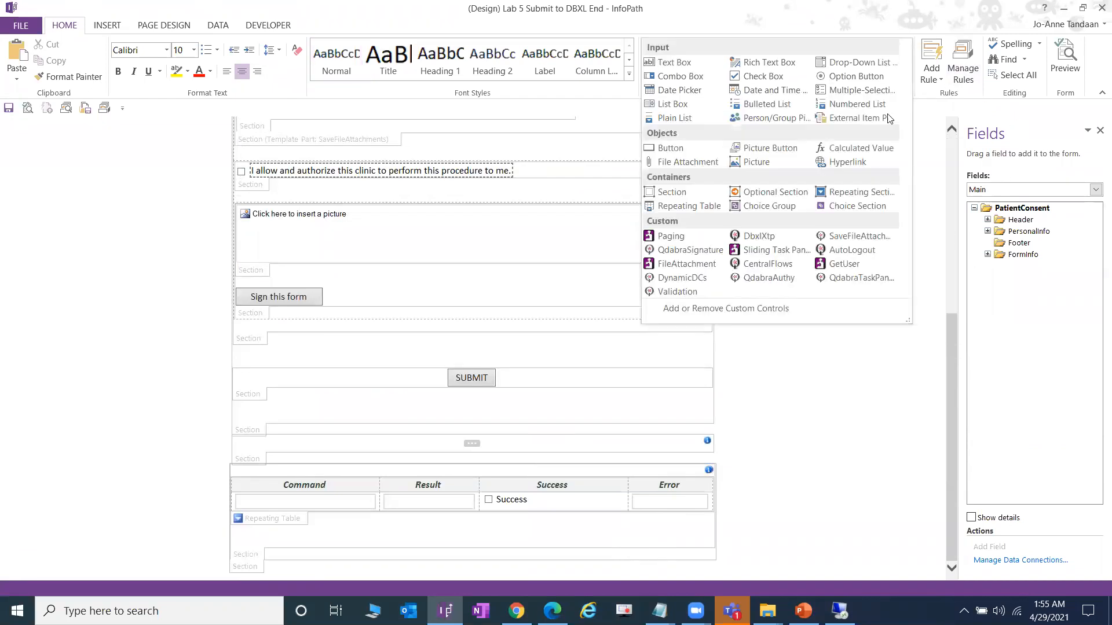
click(751, 309)
click(649, 265)
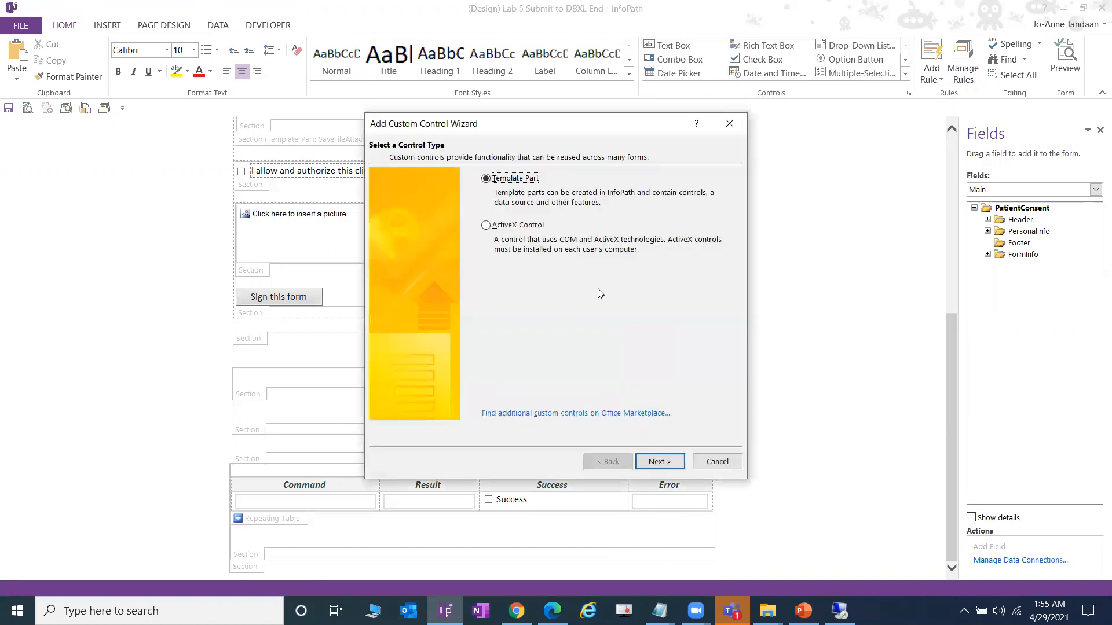
click(659, 461)
click(702, 214)
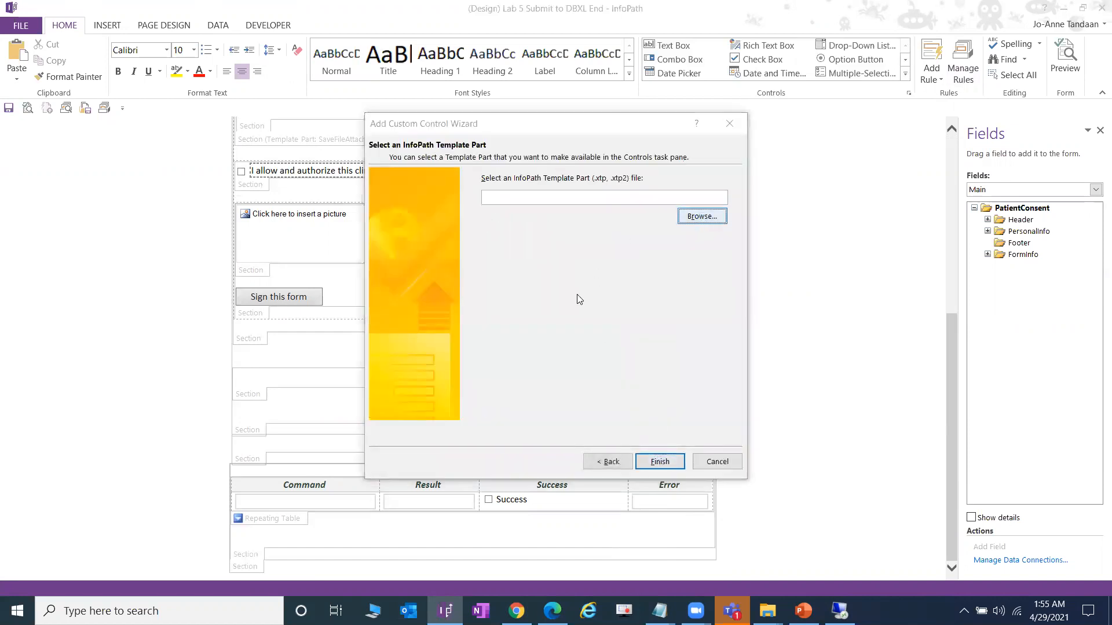
click(644, 174)
double_click(528, 302)
click(535, 240)
click(882, 461)
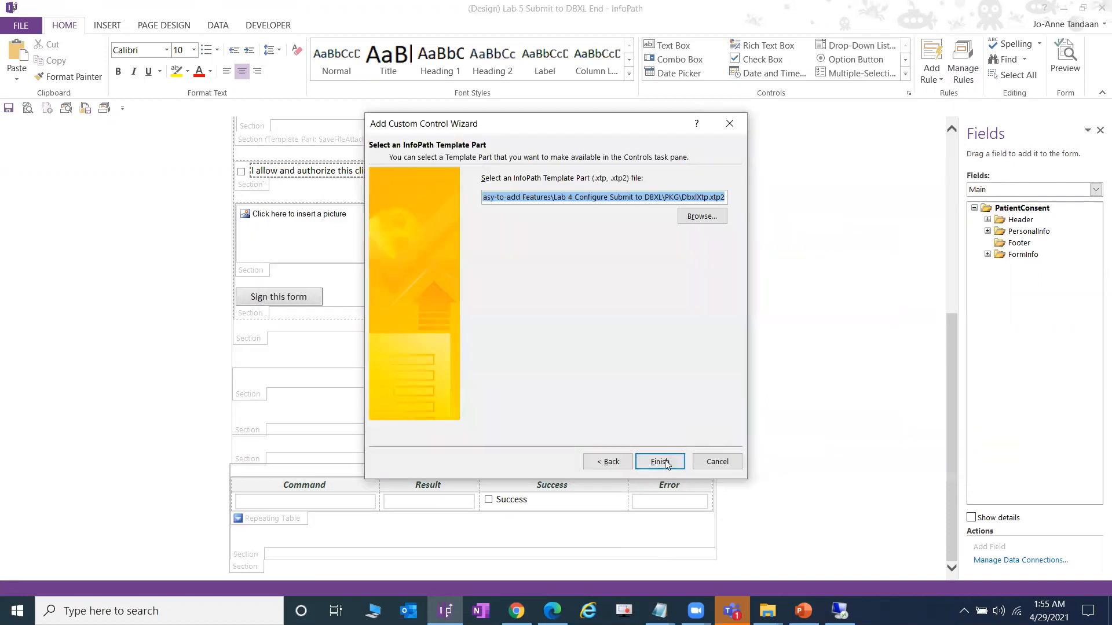
click(676, 463)
click(741, 342)
click(675, 337)
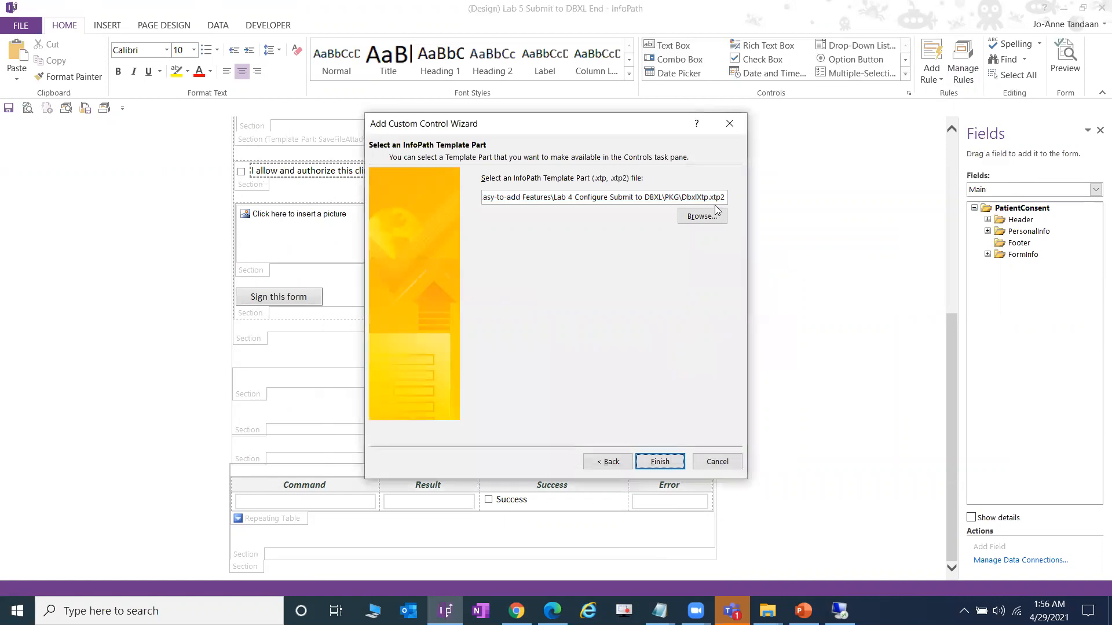
click(730, 123)
click(661, 200)
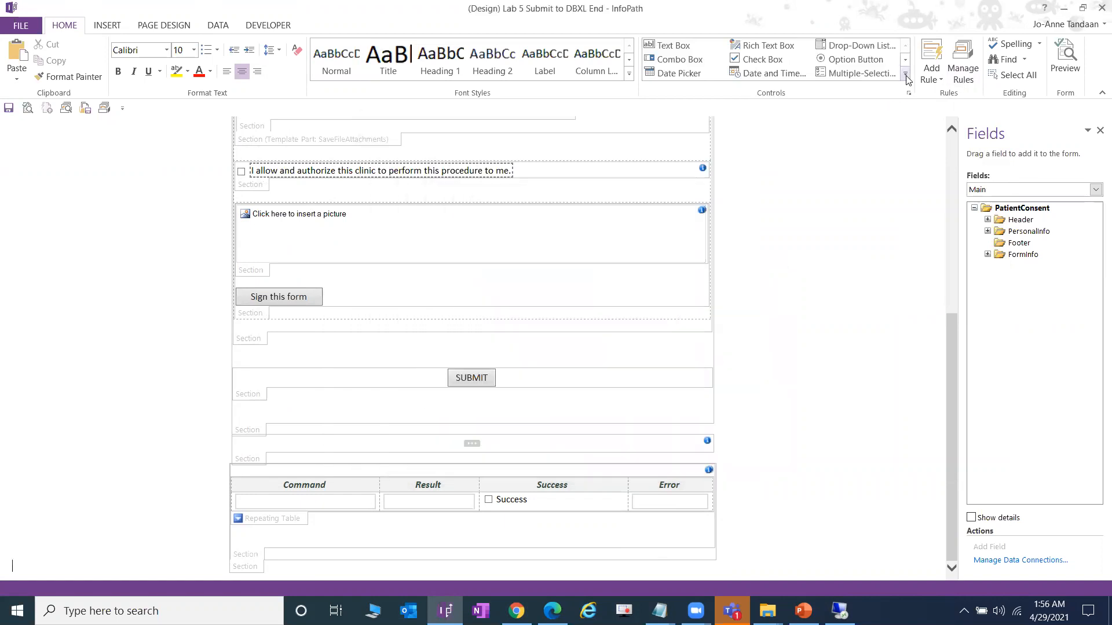
click(905, 73)
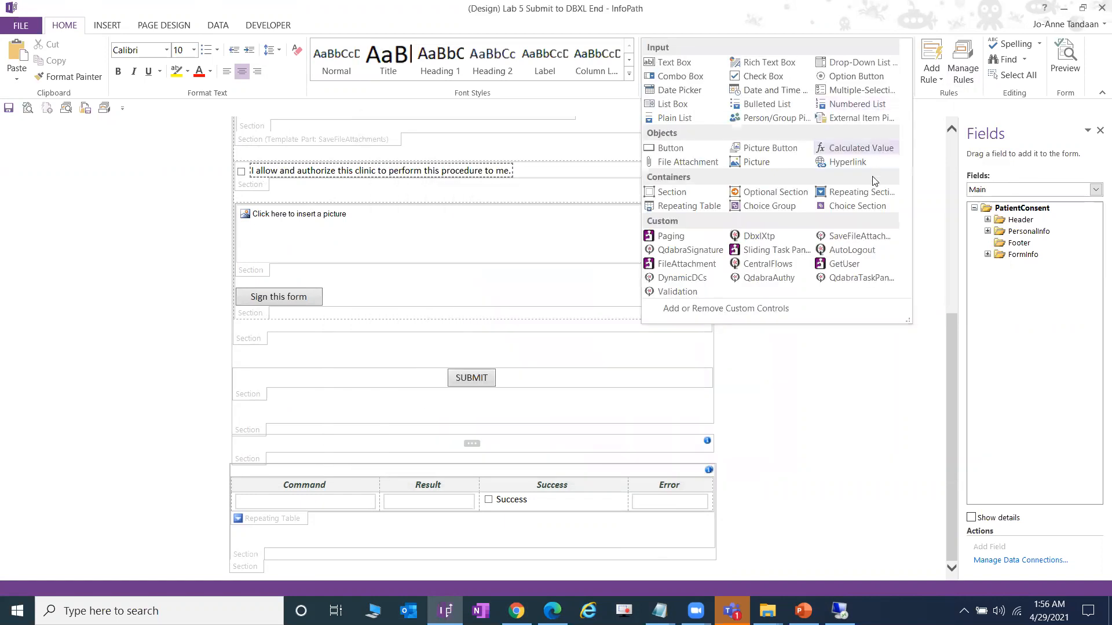
- Insert the DbxlXtp template part and display the rules on QdabraRules finishedLoading
click(781, 240)
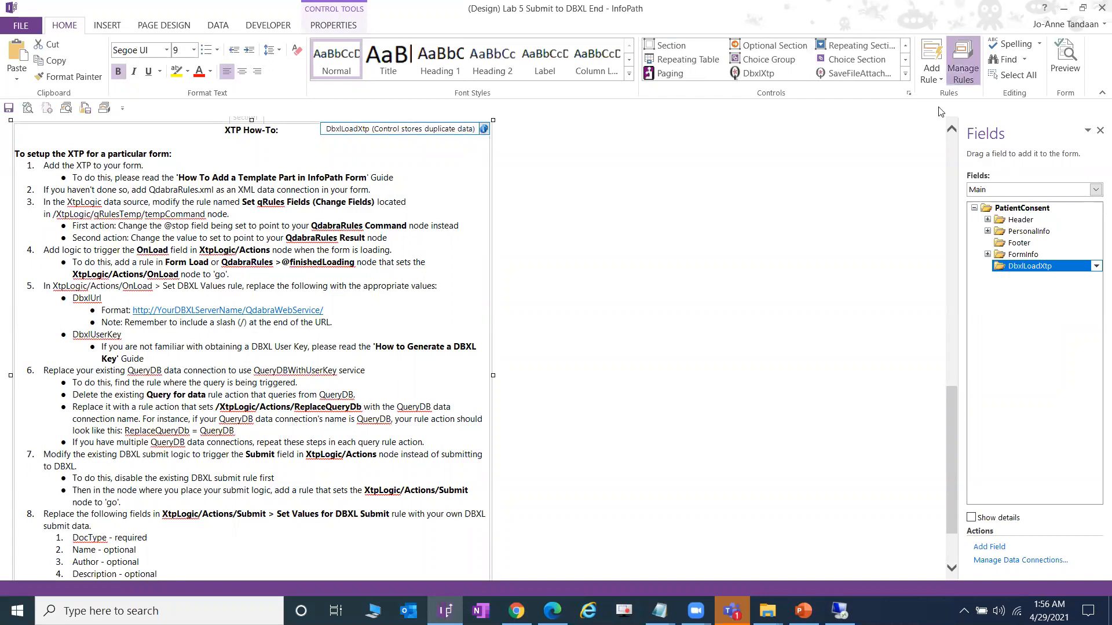
click(963, 61)
click(874, 189)
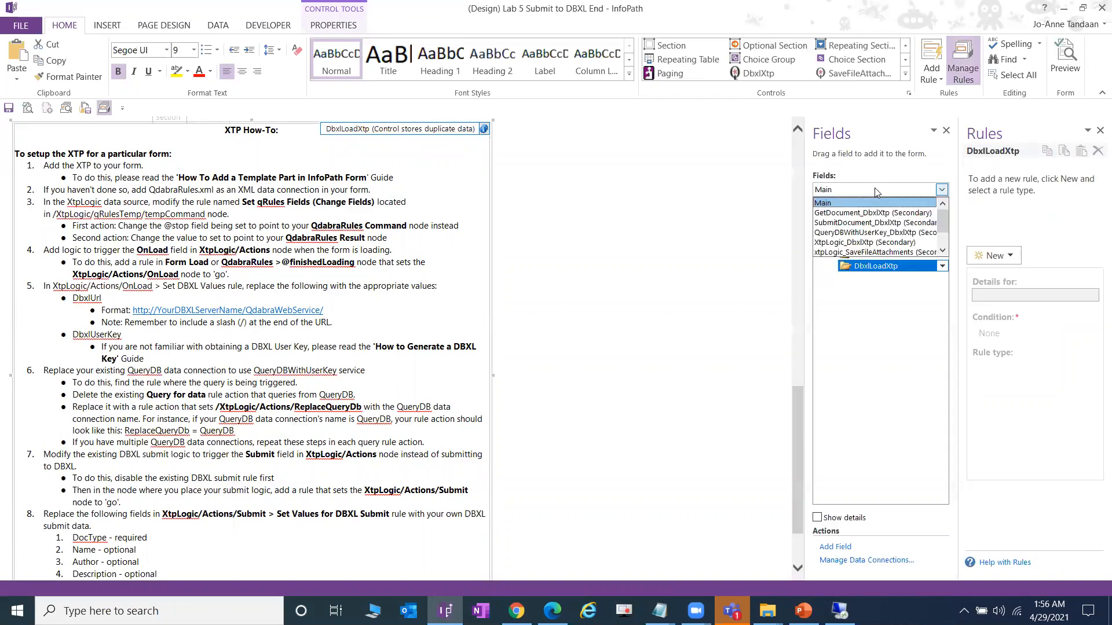
scroll(867, 255, down, 1)
click(867, 253)
click(880, 231)
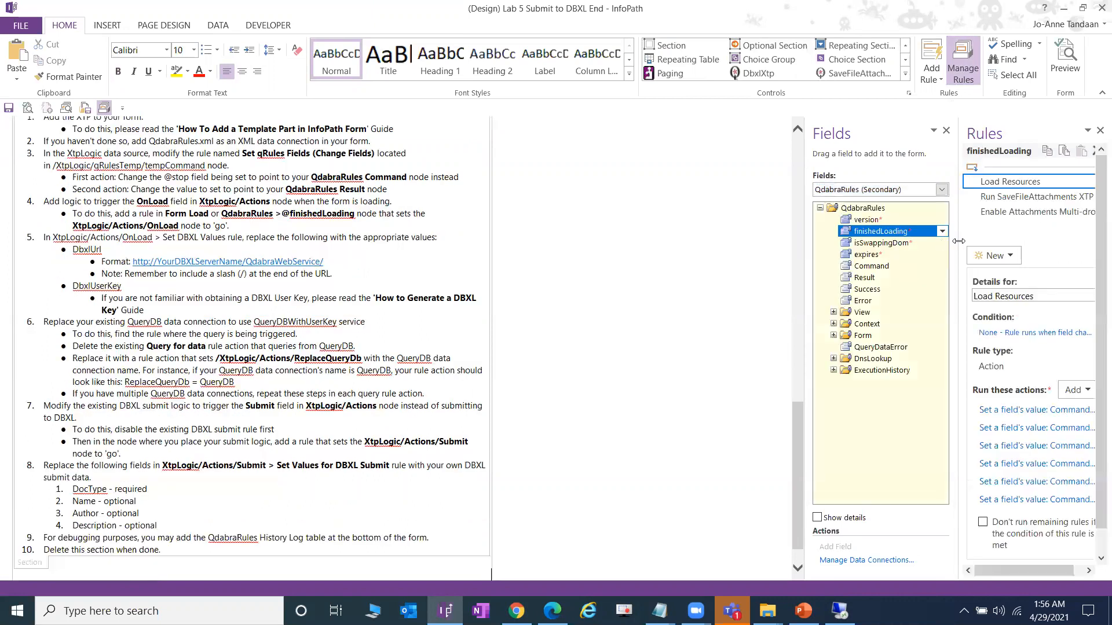
scroll(411, 279, up, 3)
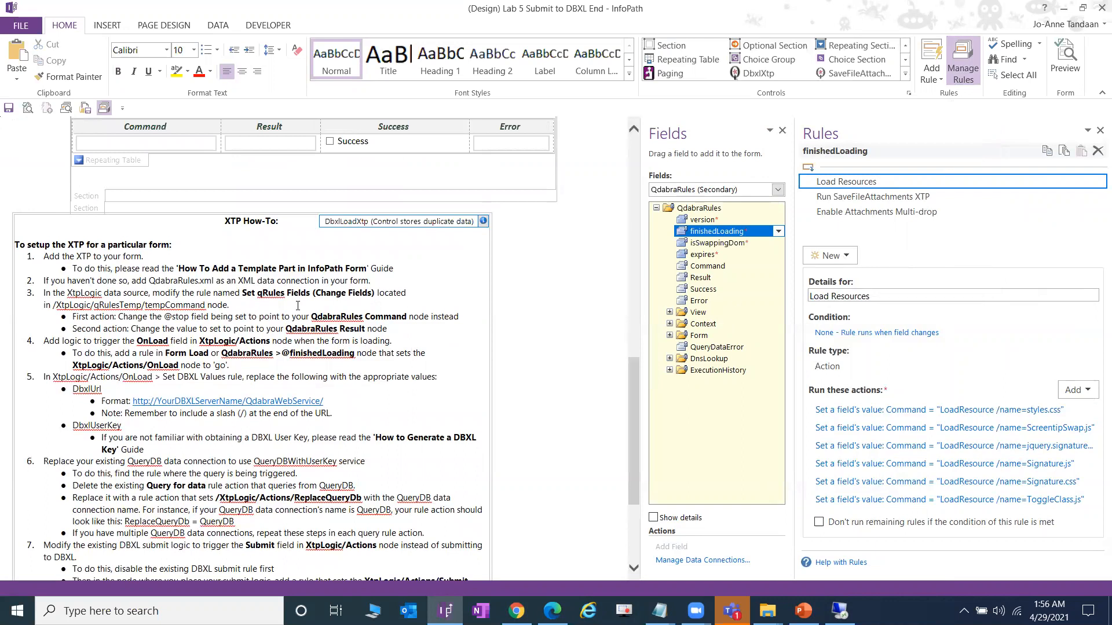
click(725, 190)
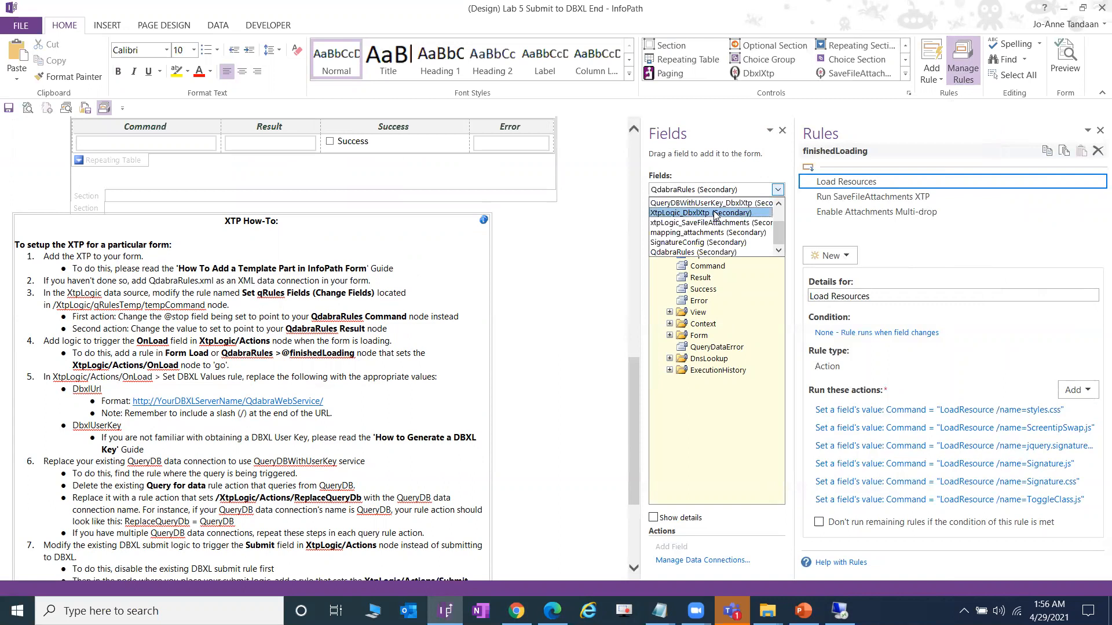
click(716, 213)
click(669, 220)
click(728, 231)
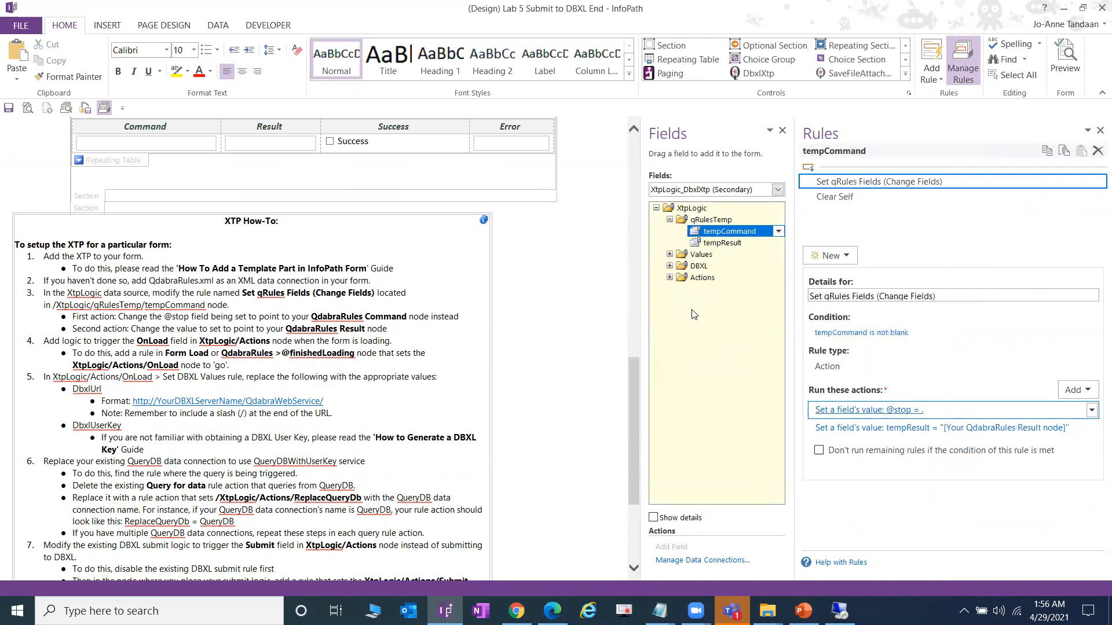
click(888, 409)
click(707, 282)
click(572, 209)
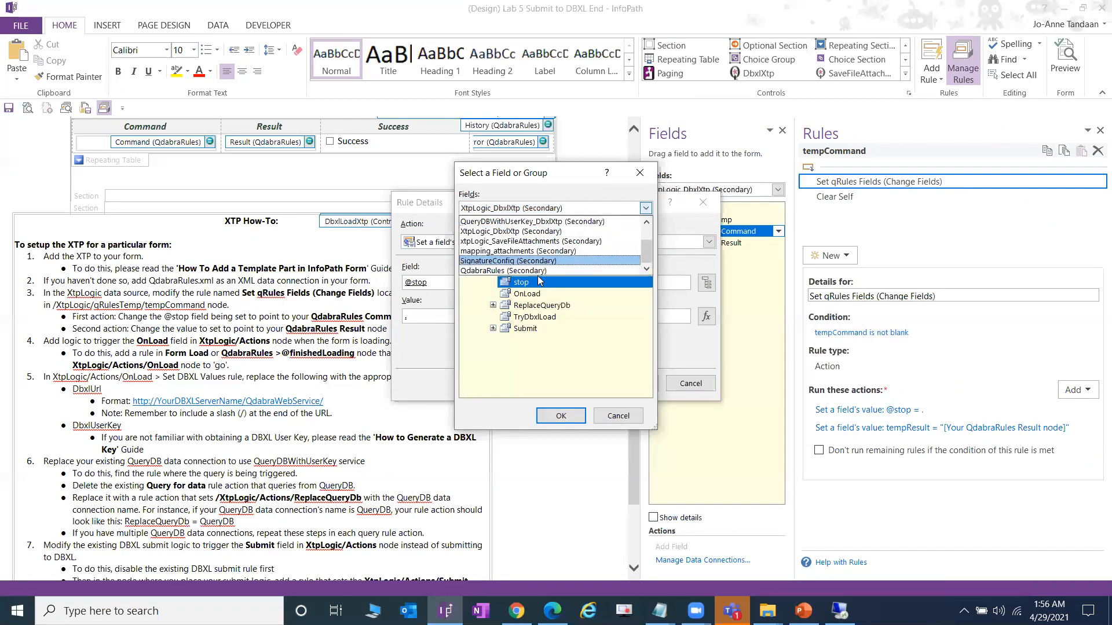
click(539, 271)
double_click(537, 283)
click(628, 383)
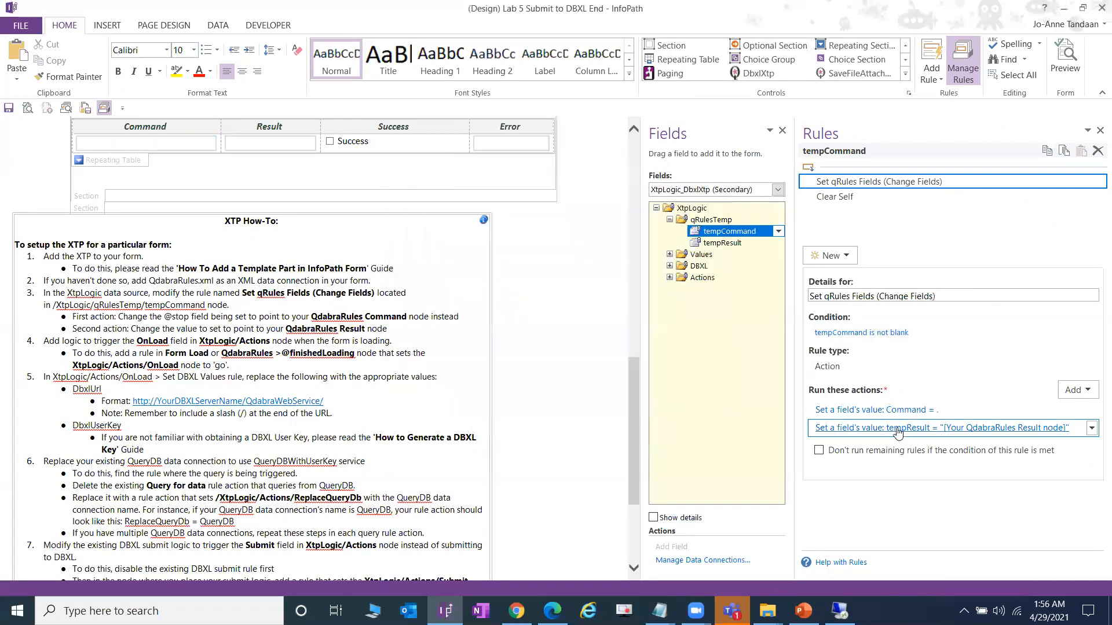
- Set the tempResult action's value formula to the QdabraRules Result field
click(900, 429)
click(705, 316)
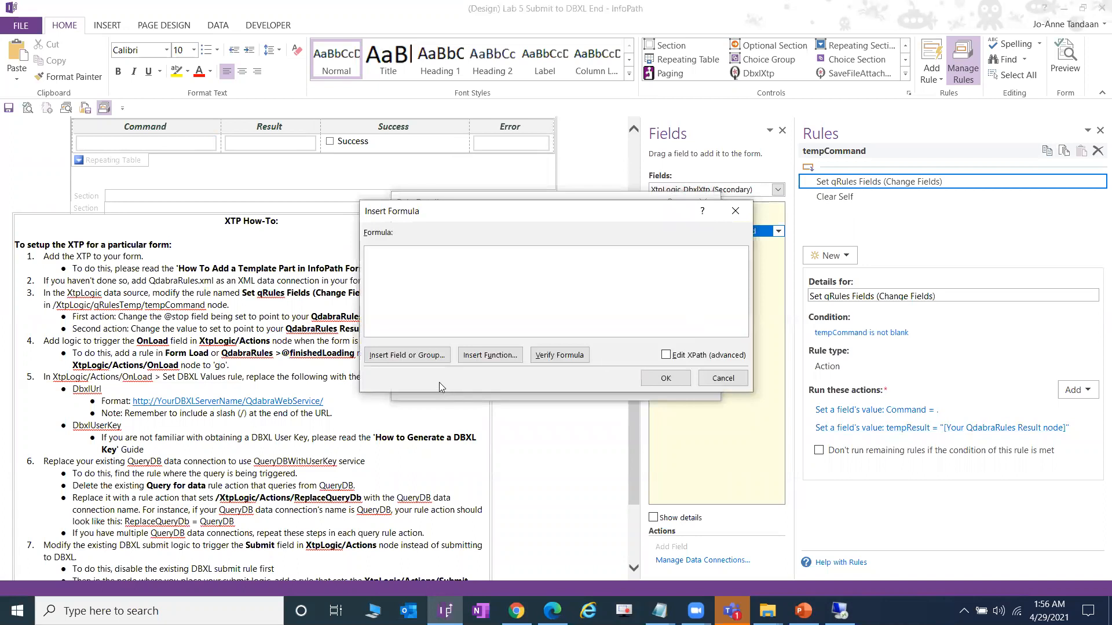
click(427, 359)
click(538, 209)
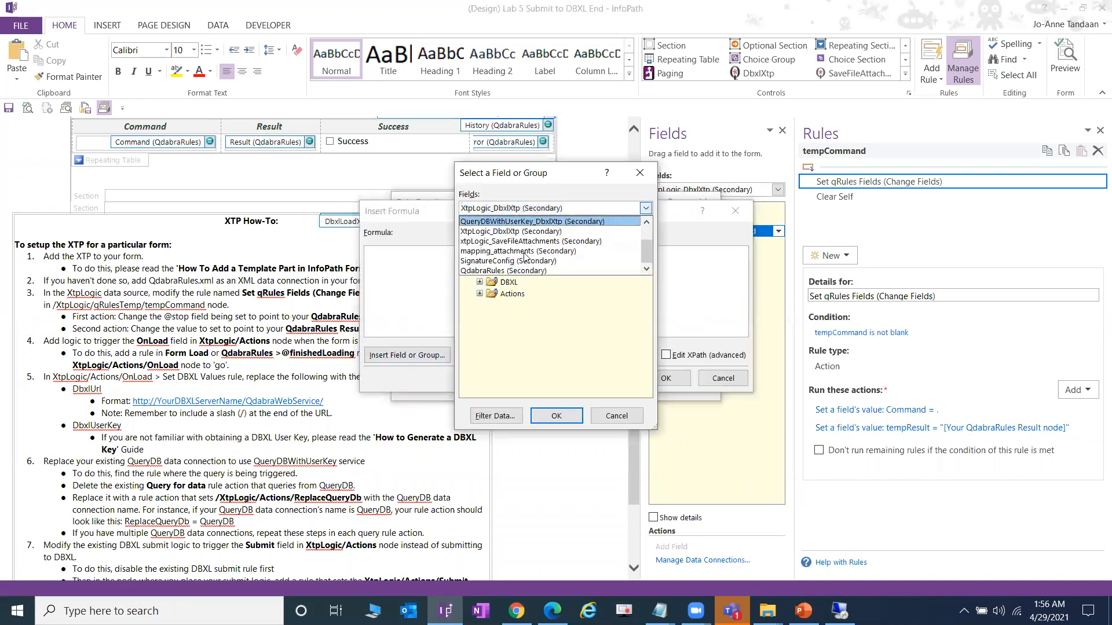
click(509, 271)
double_click(524, 295)
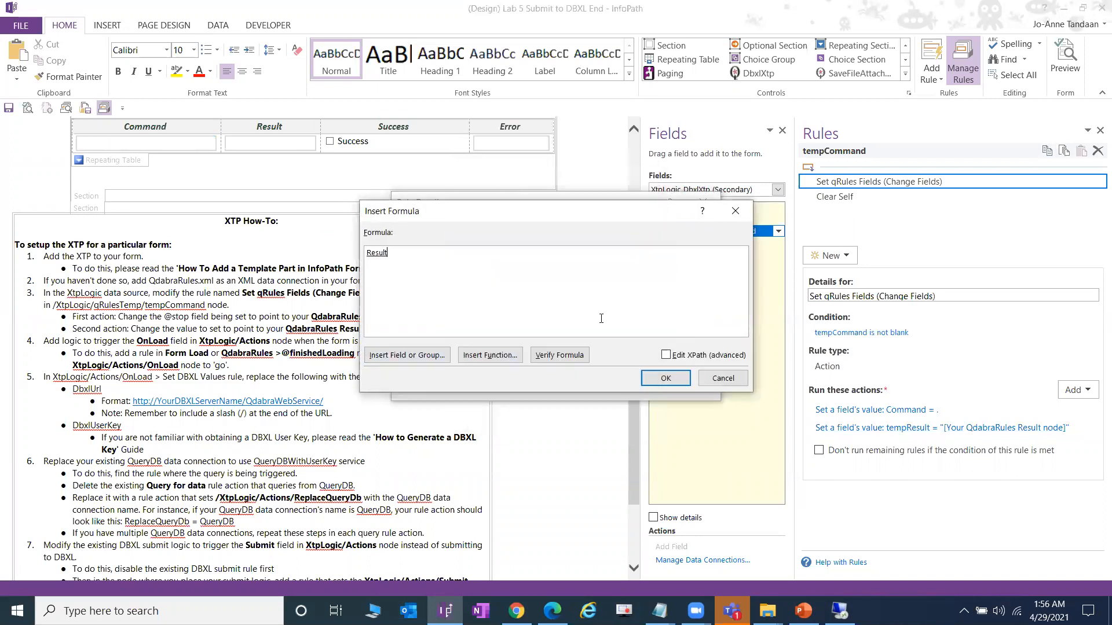
click(657, 380)
click(628, 384)
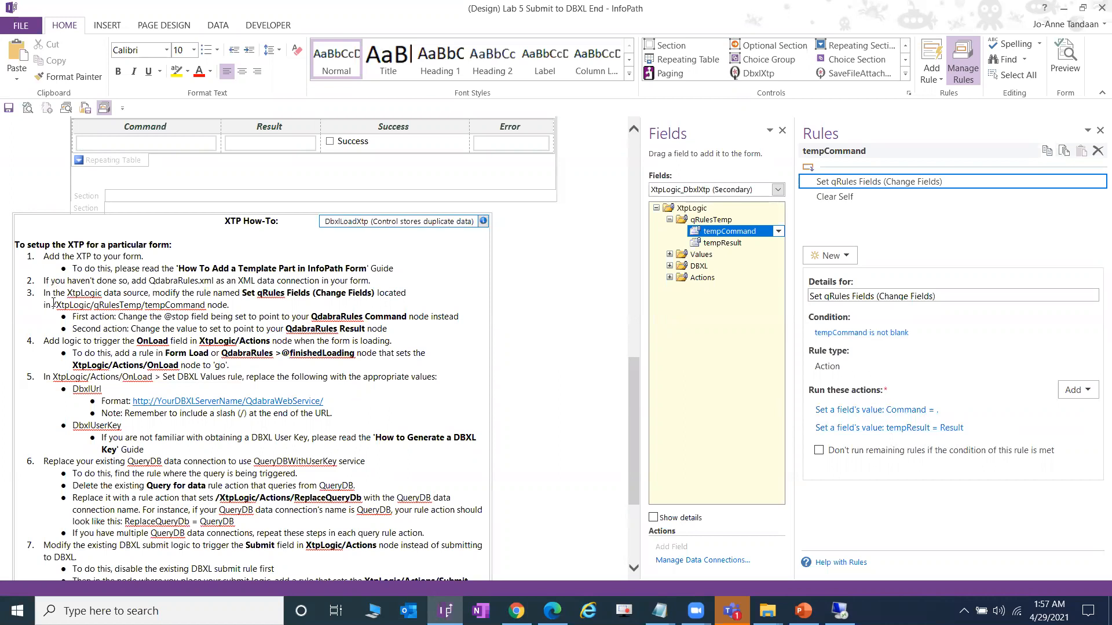
drag(38, 294, 387, 328)
- Create a new action rule named Run DBXL XTP on QdabraRules finishedLoading
scroll(78, 292, down, 2)
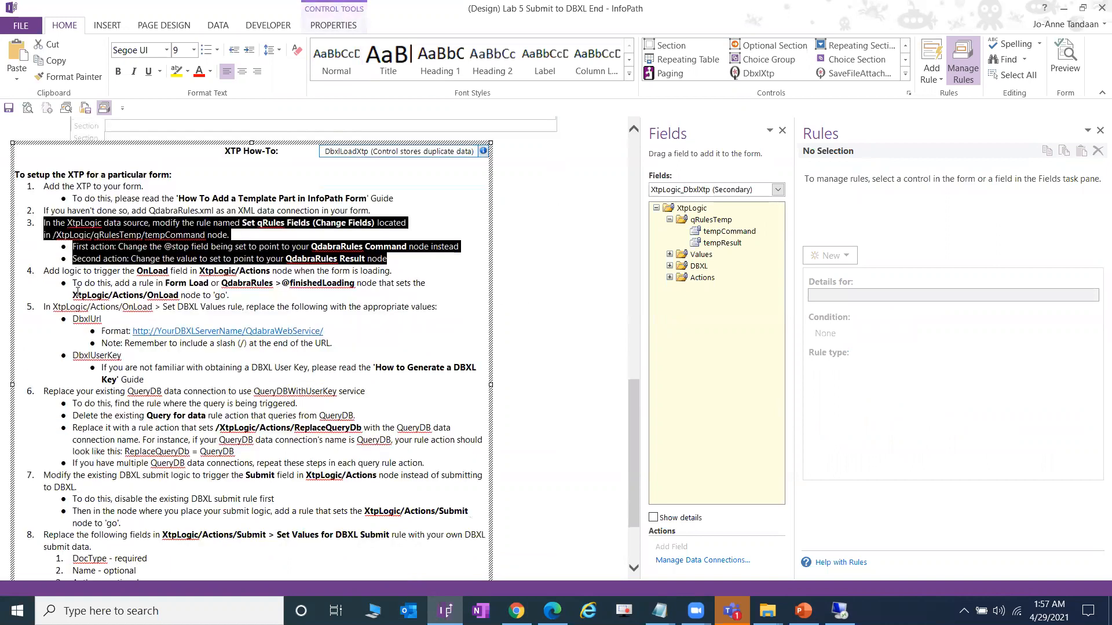
click(778, 190)
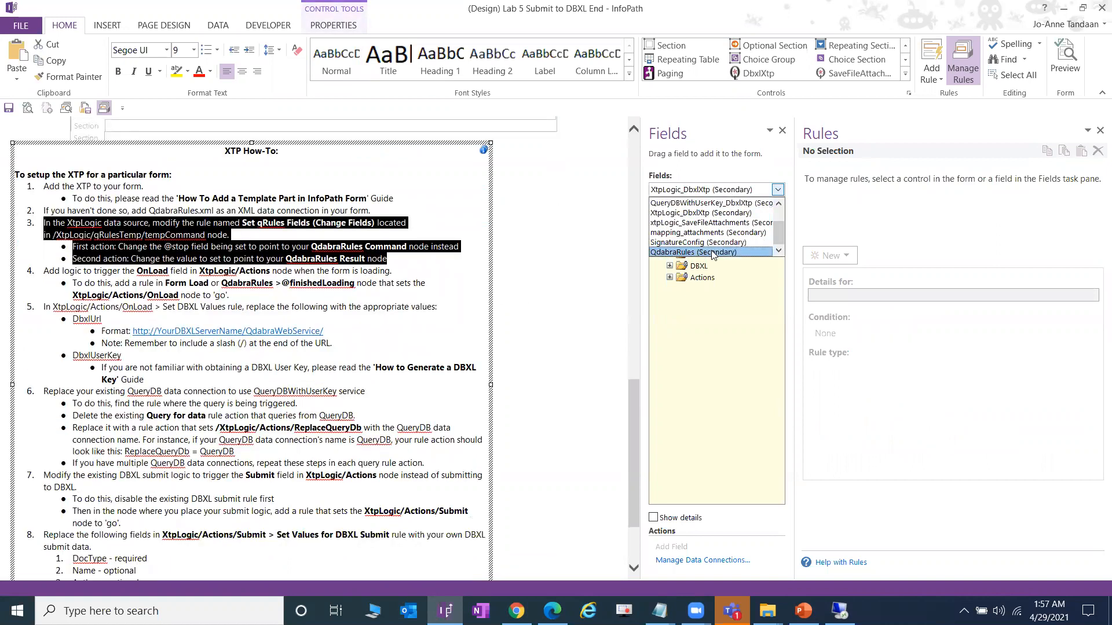
click(735, 251)
click(720, 232)
click(876, 211)
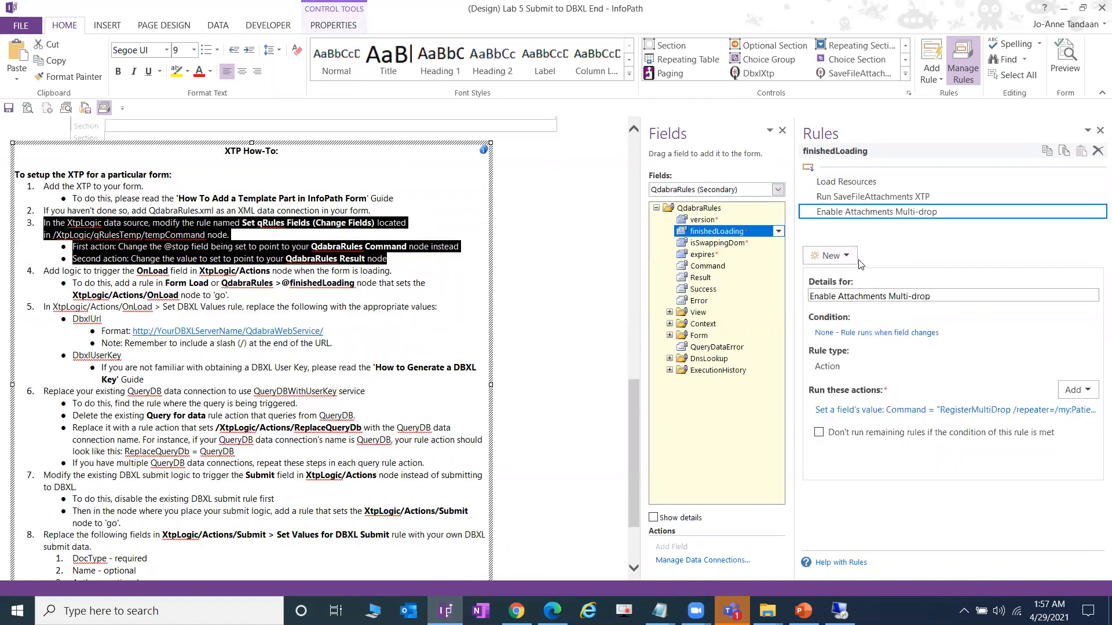
click(839, 256)
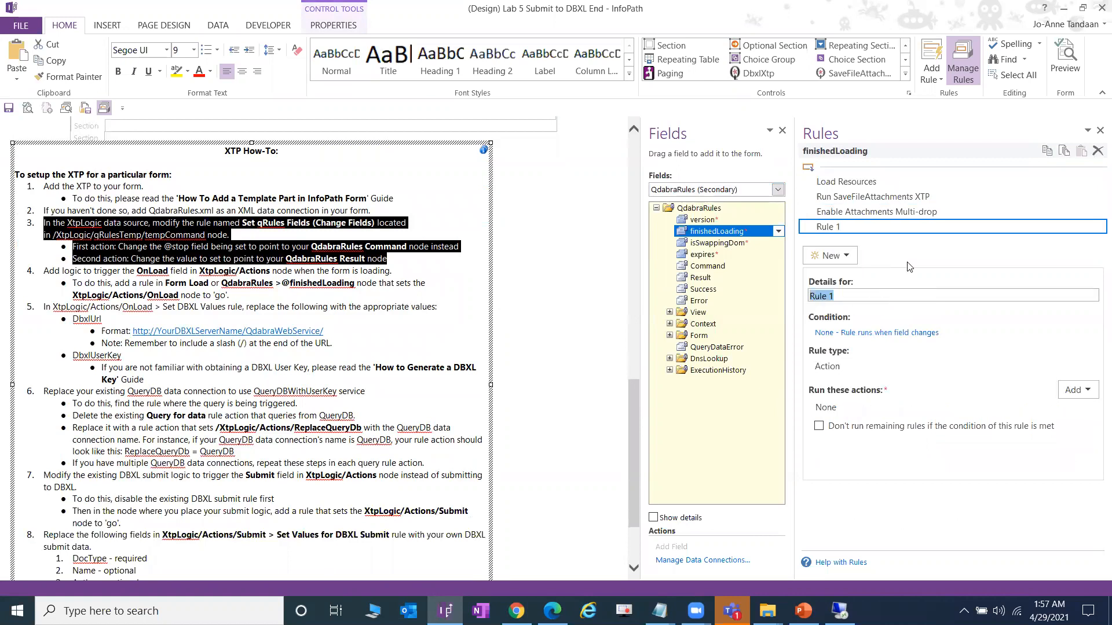
text(R)
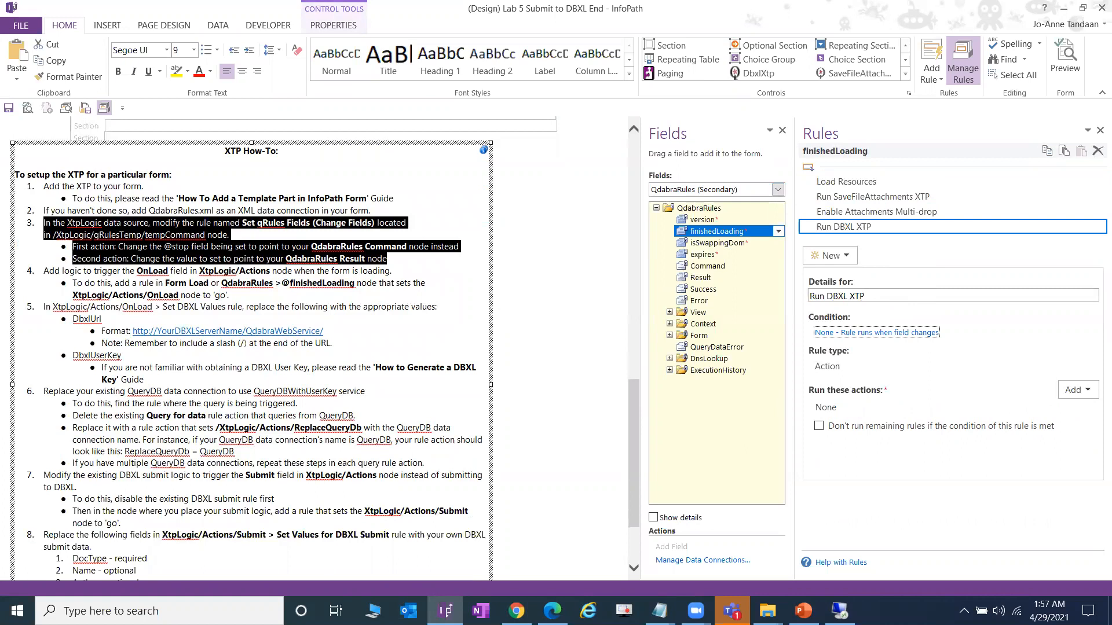
- Add a set-field action to Run DBXL XTP setting XtpLogic Actions OnLoad to go
click(1081, 396)
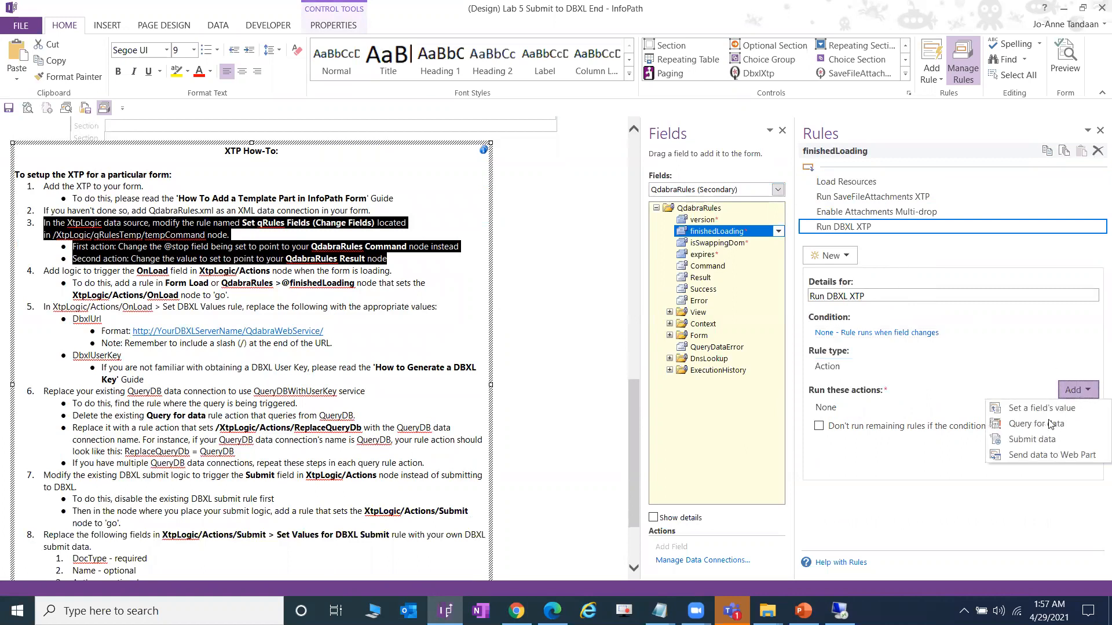
click(1040, 407)
click(707, 283)
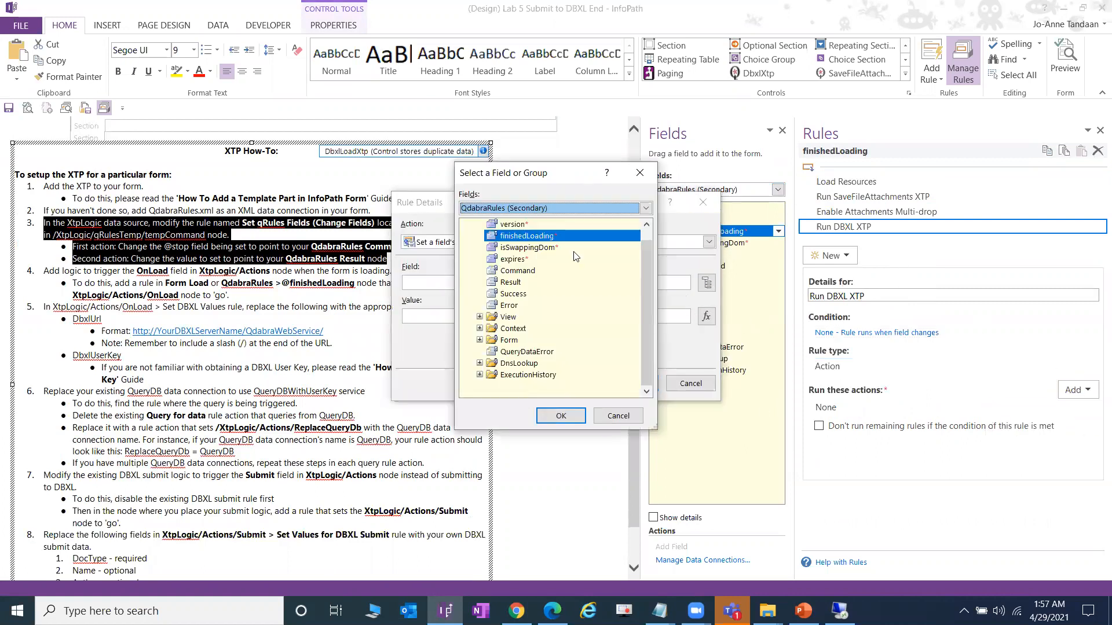
click(551, 209)
click(551, 233)
click(480, 271)
double_click(522, 294)
text(go)
click(637, 382)
- Display the rules on the XtpLogic_DbxlXtp Actions OnLoad field
click(318, 415)
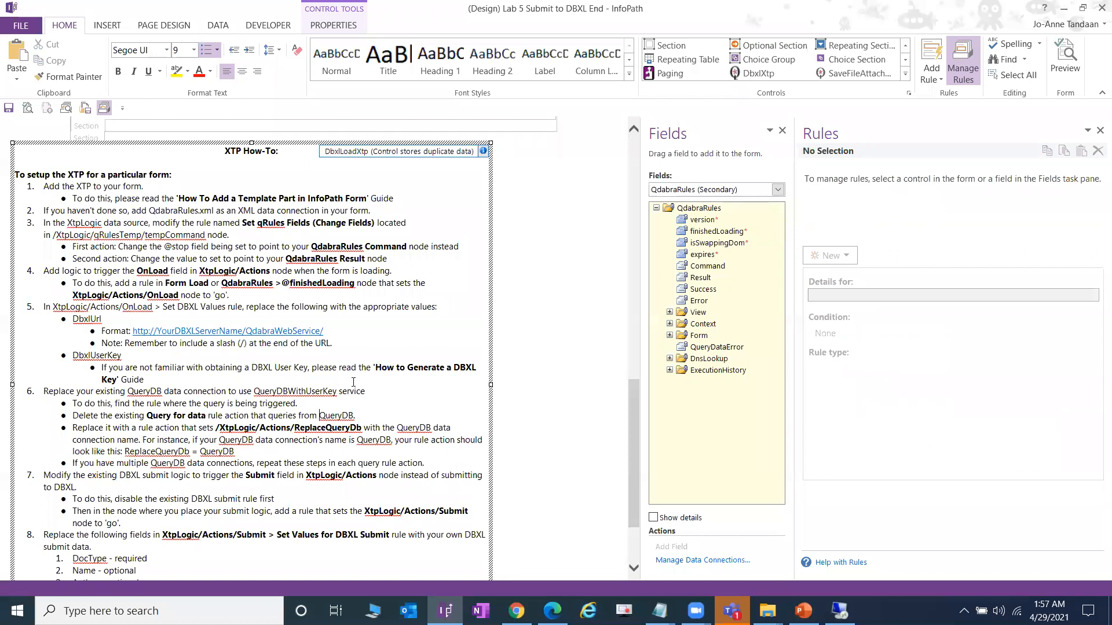
scroll(306, 357, down, 2)
click(732, 189)
click(674, 253)
click(670, 254)
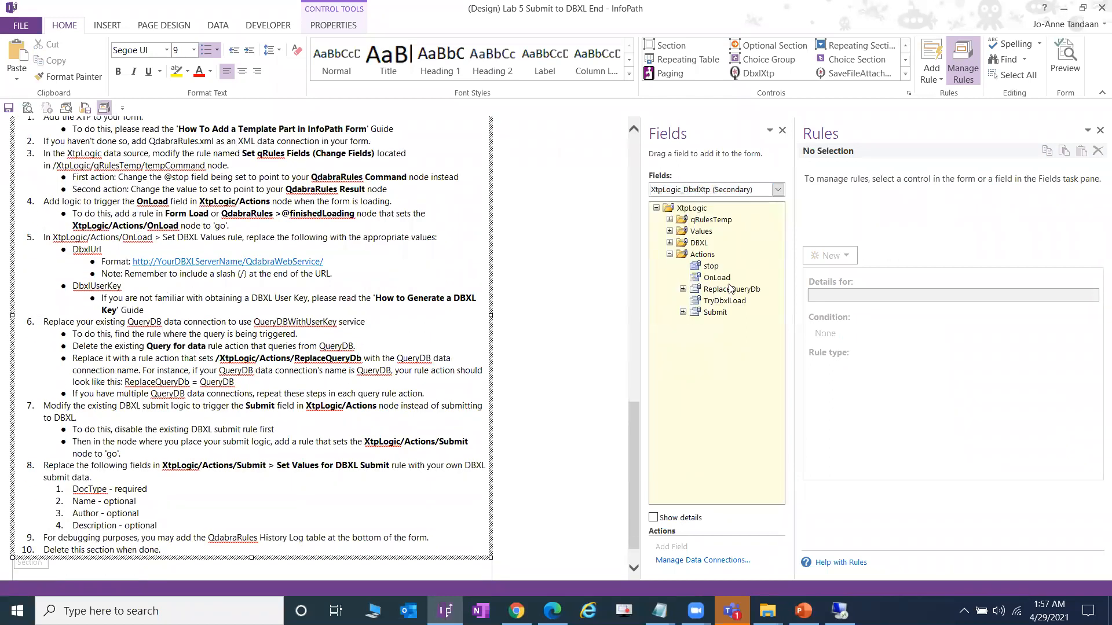
click(717, 277)
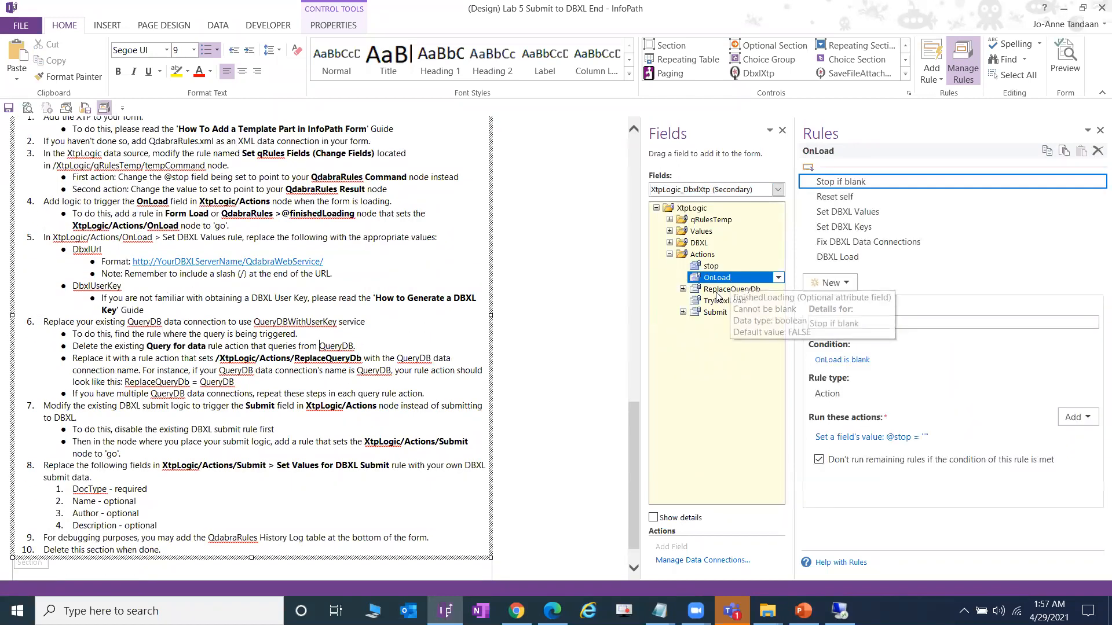
- Set the DbxlUrl action to the dbxl-ws2016.westus.cloudapp.azure.com address from DBXLLinks.txt
click(902, 214)
drag(793, 284, 693, 290)
click(896, 438)
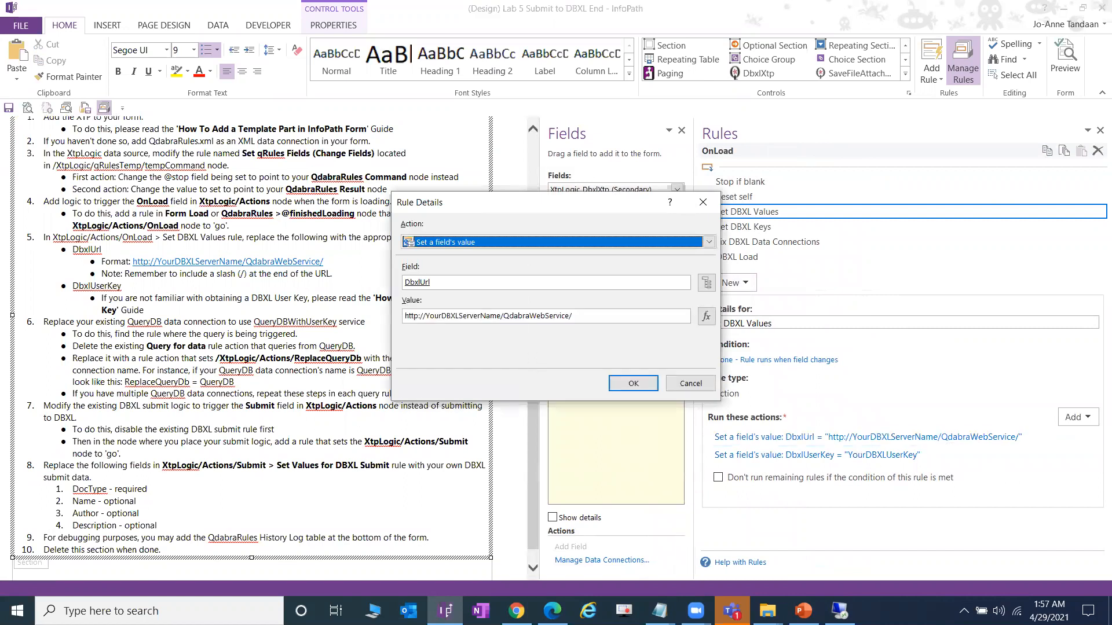
click(659, 611)
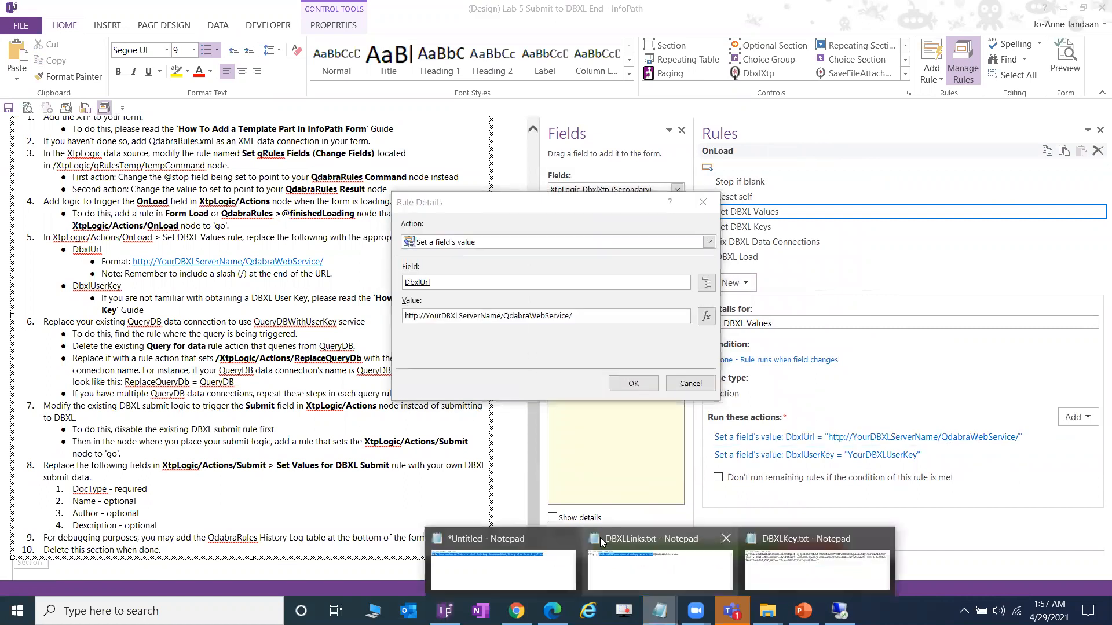
click(680, 567)
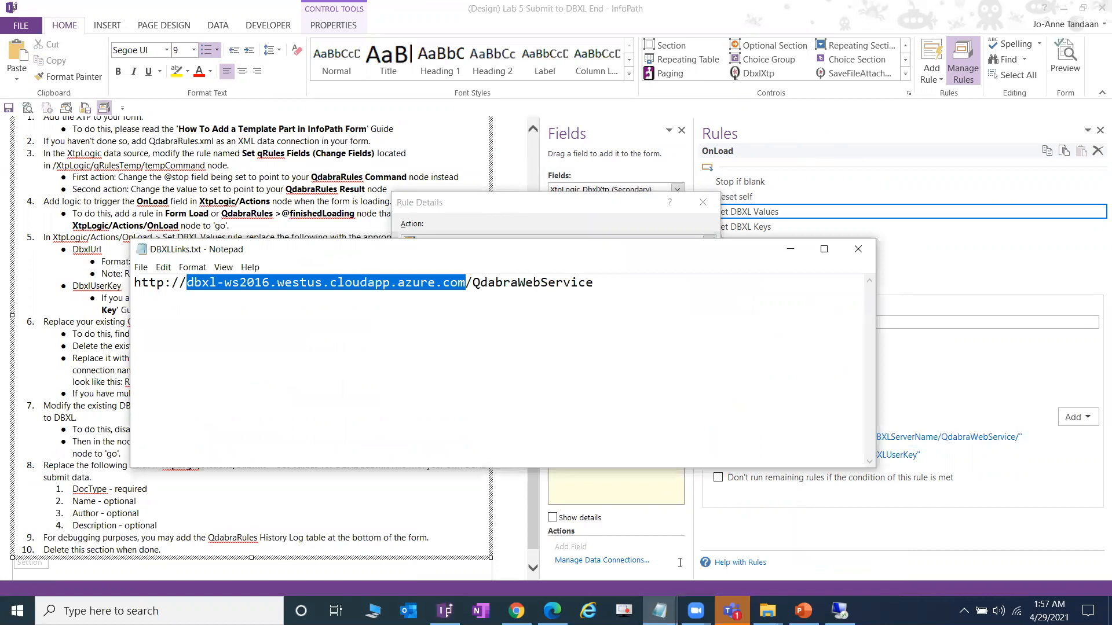
click(570, 214)
drag(501, 315, 426, 315)
text(dbxl-ws2016.westus.cloudapp.azure.com)
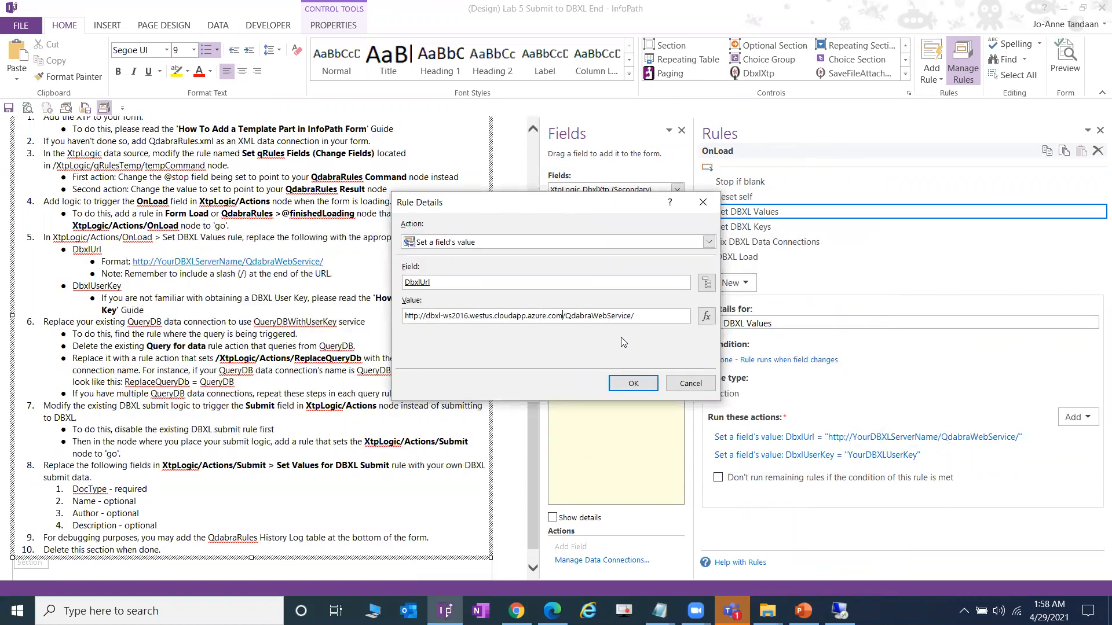
click(634, 383)
- Replace the DbxlUserKey placeholder with the key copied from DBXLKey.txt
key(Down)
key(Return)
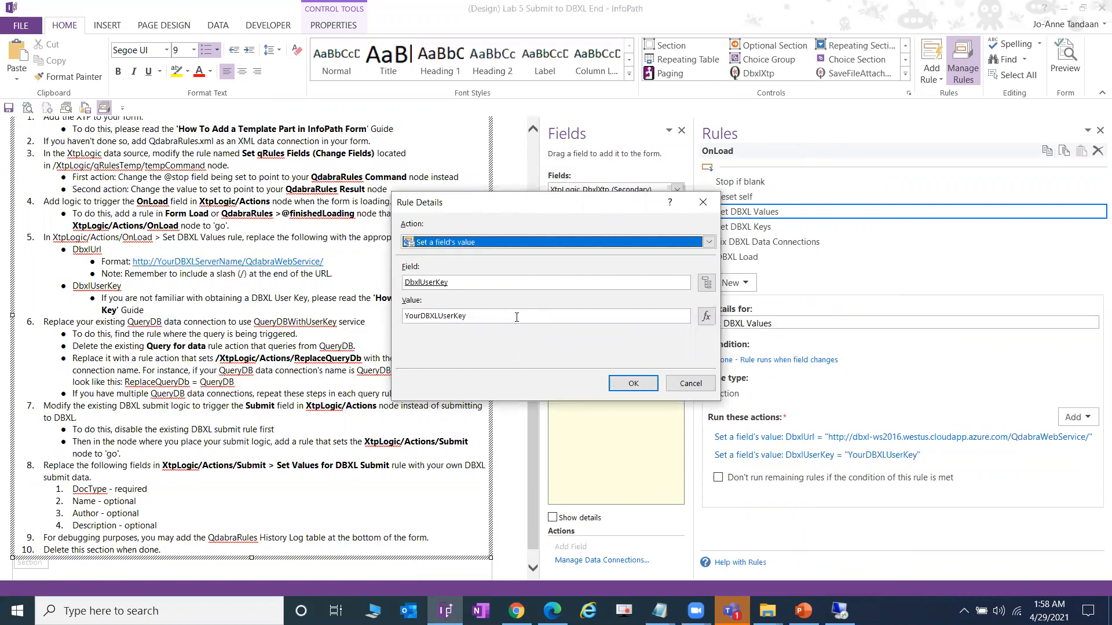
drag(517, 317, 276, 330)
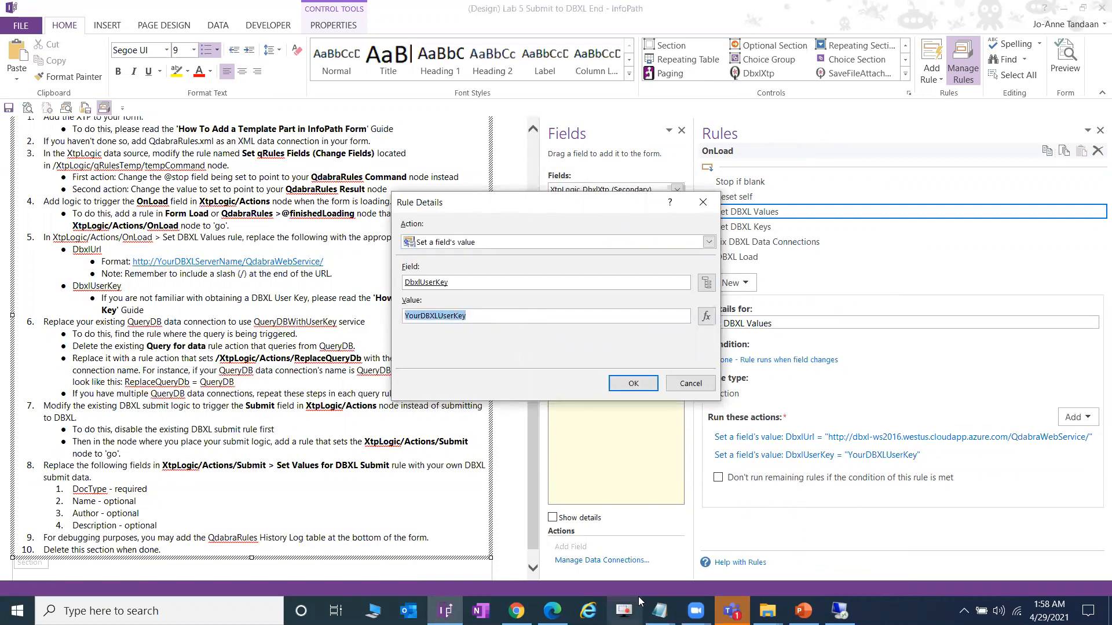
key(alt+Tab)
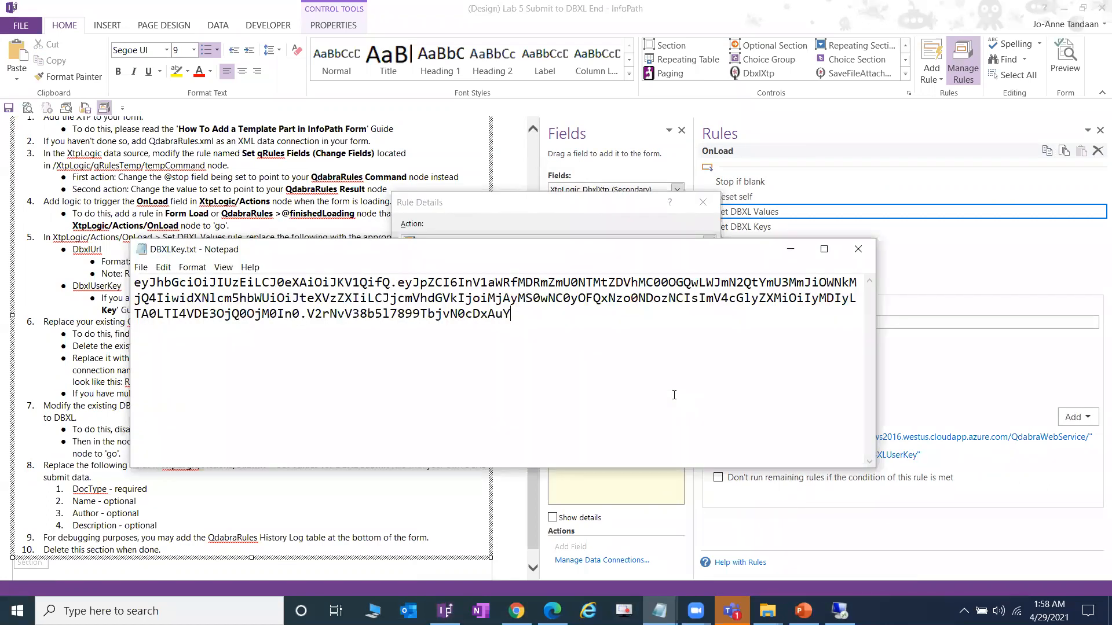
key(ctrl+a)
key(ctrl+c)
key(alt+Tab)
key(ctrl+v)
click(632, 384)
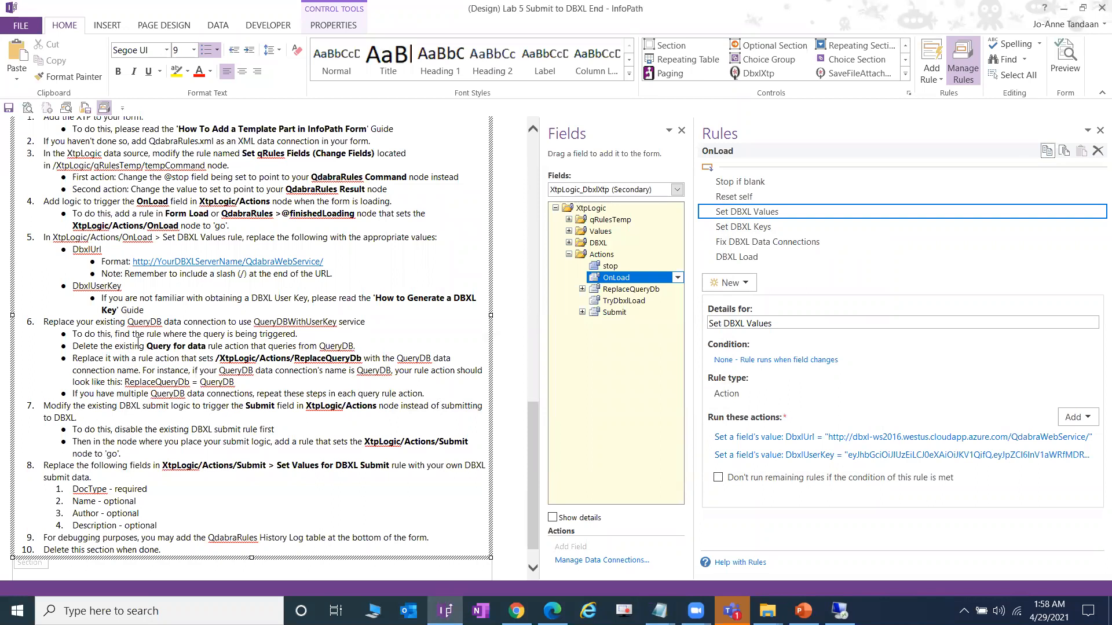
- Show the XtpLogic_DbxlXtp Submit field's Set Values for DBXL Submit rule actions
scroll(139, 344, down, 1)
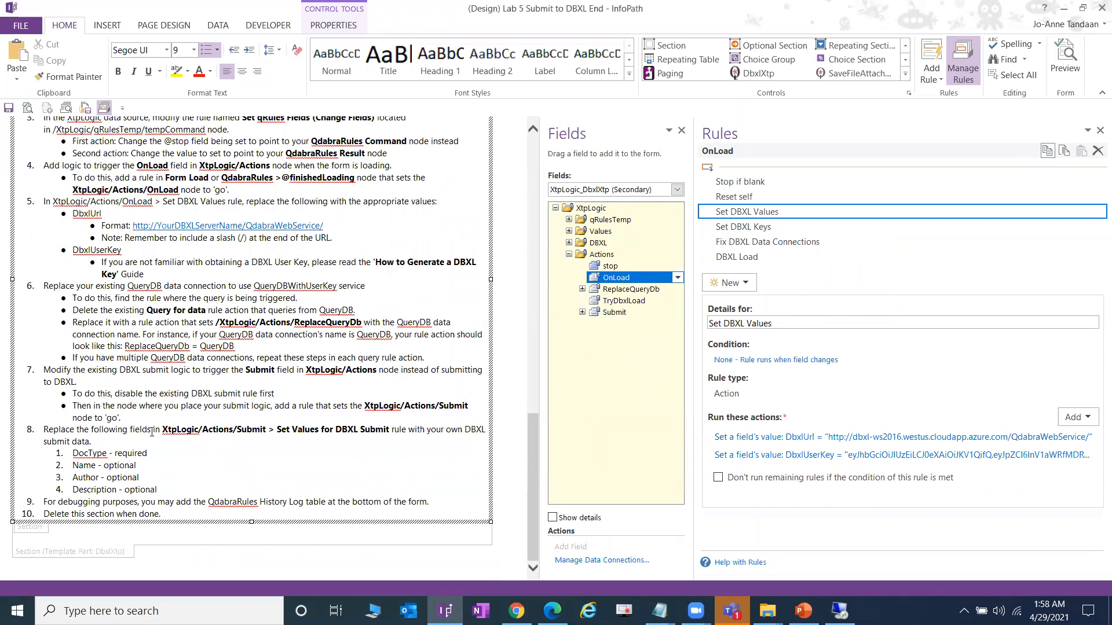
click(677, 190)
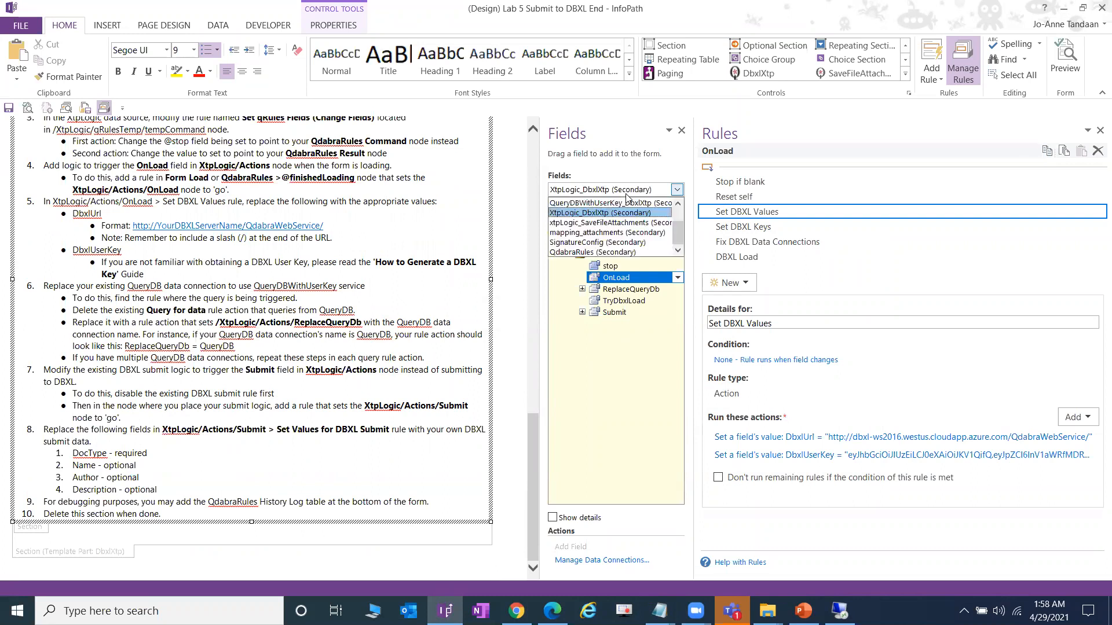
click(617, 213)
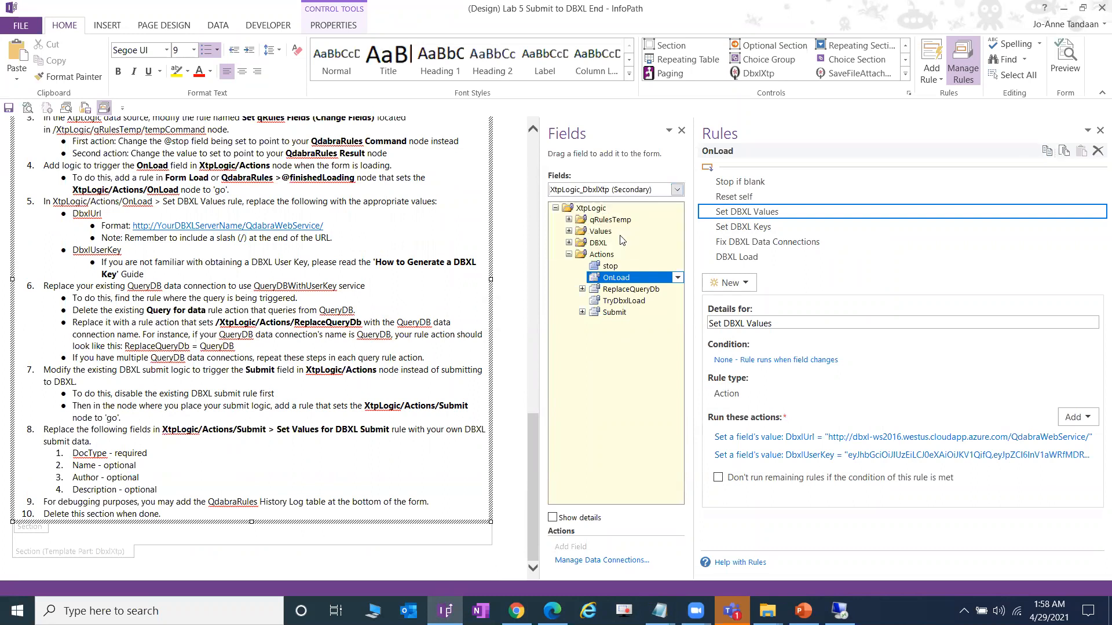
click(615, 313)
click(829, 229)
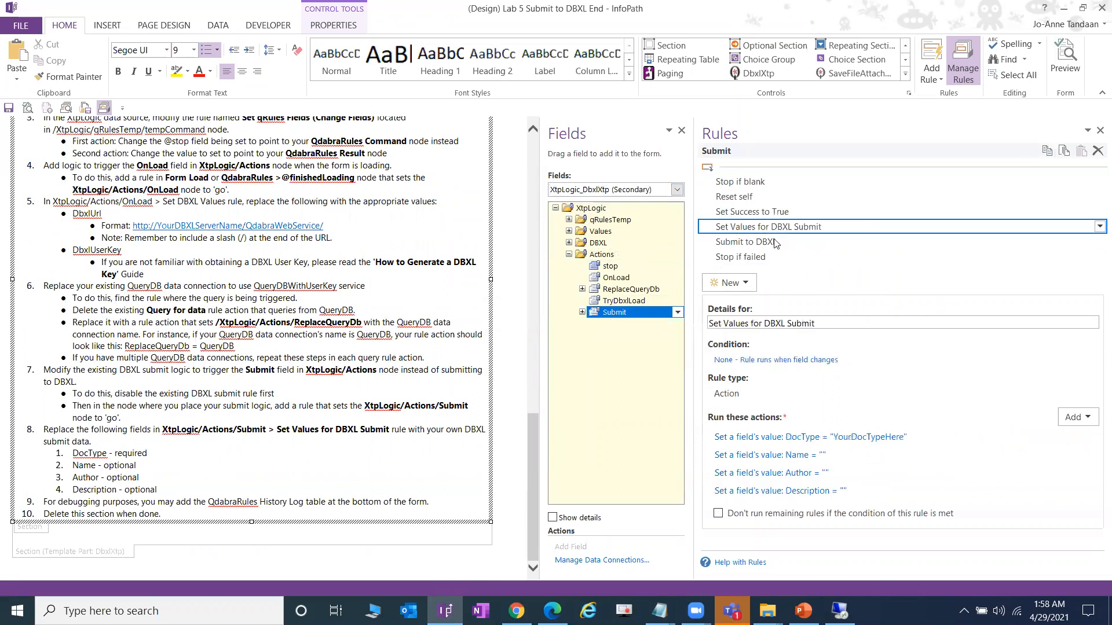
- Change the DocType action value from YourDocTypeHere to PatientConsentDemo
click(881, 438)
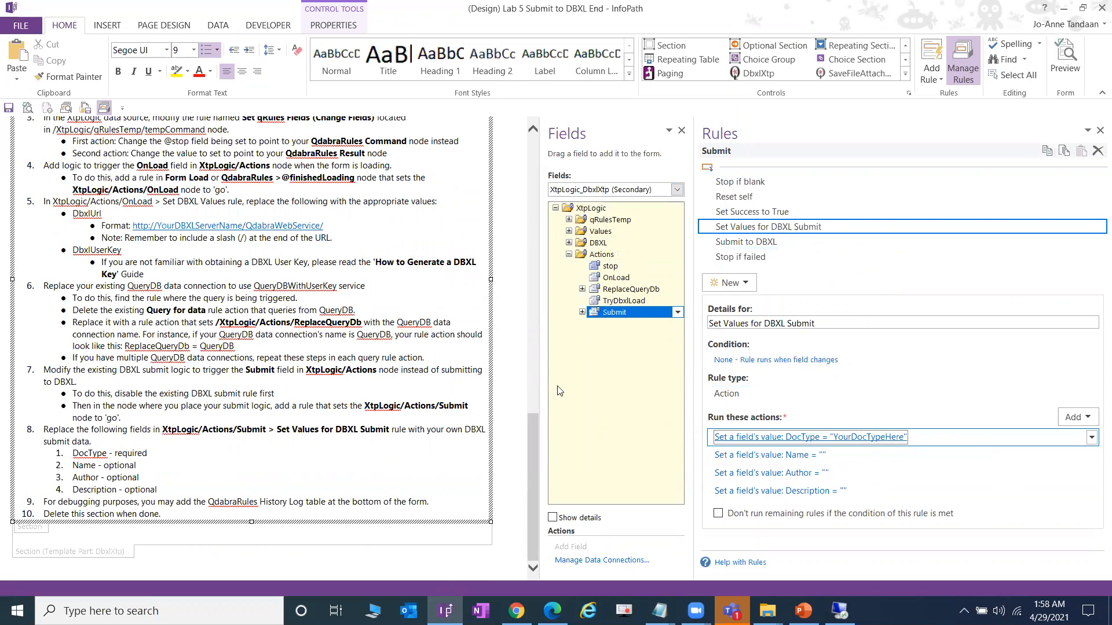
drag(491, 317, 214, 314)
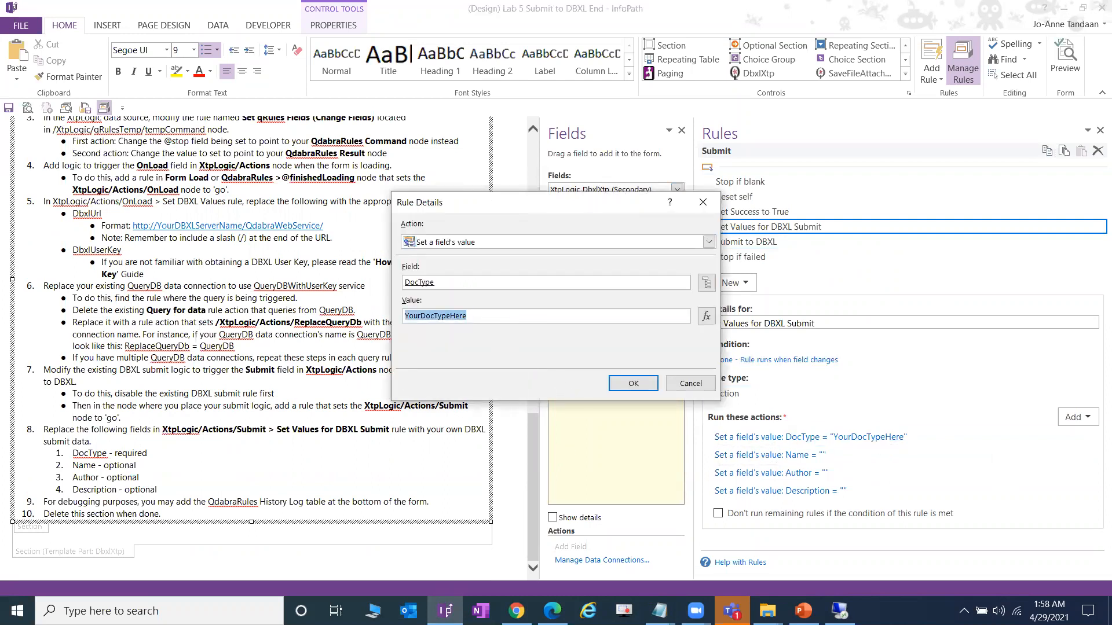
text(PatientConse)
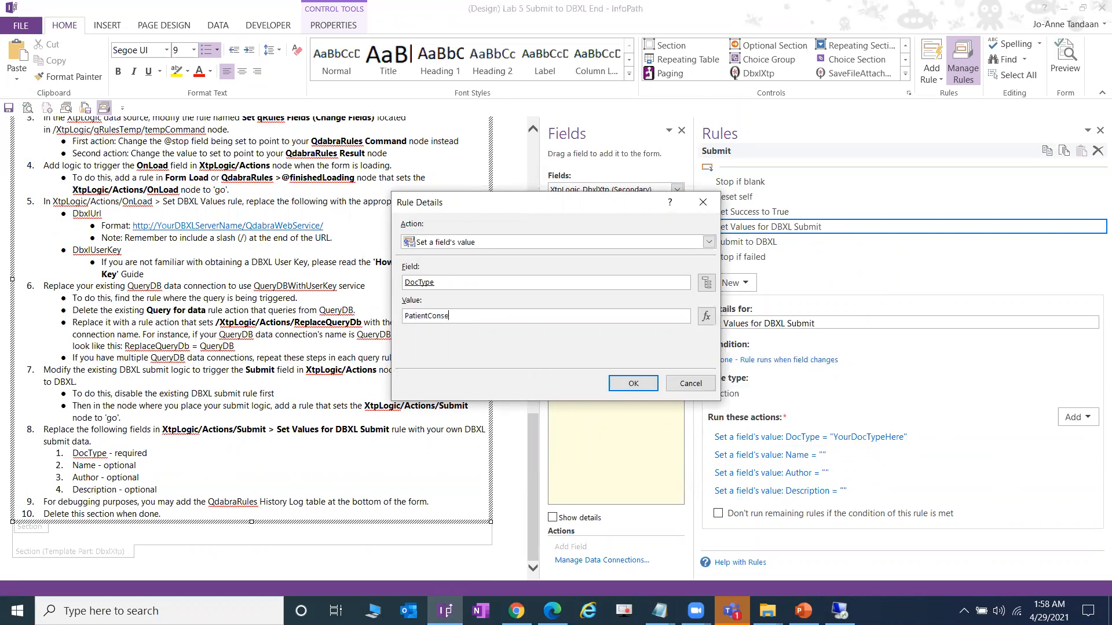
text(ntDemo)
key(Return)
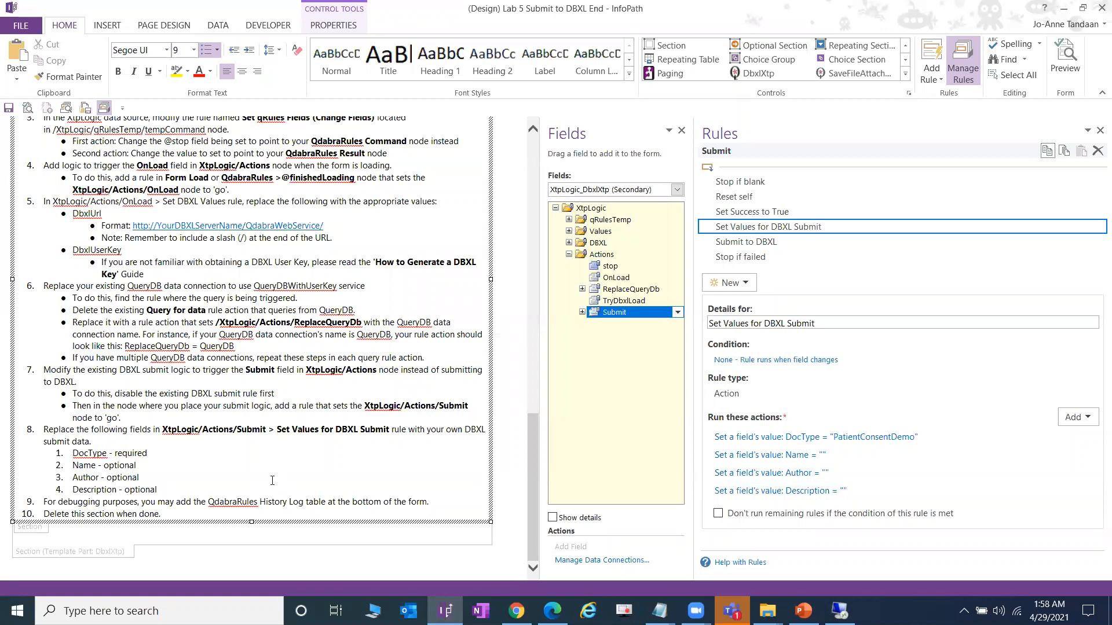
- Save the form template and return to the lab guide PDF in Edge
scroll(257, 463, up, 5)
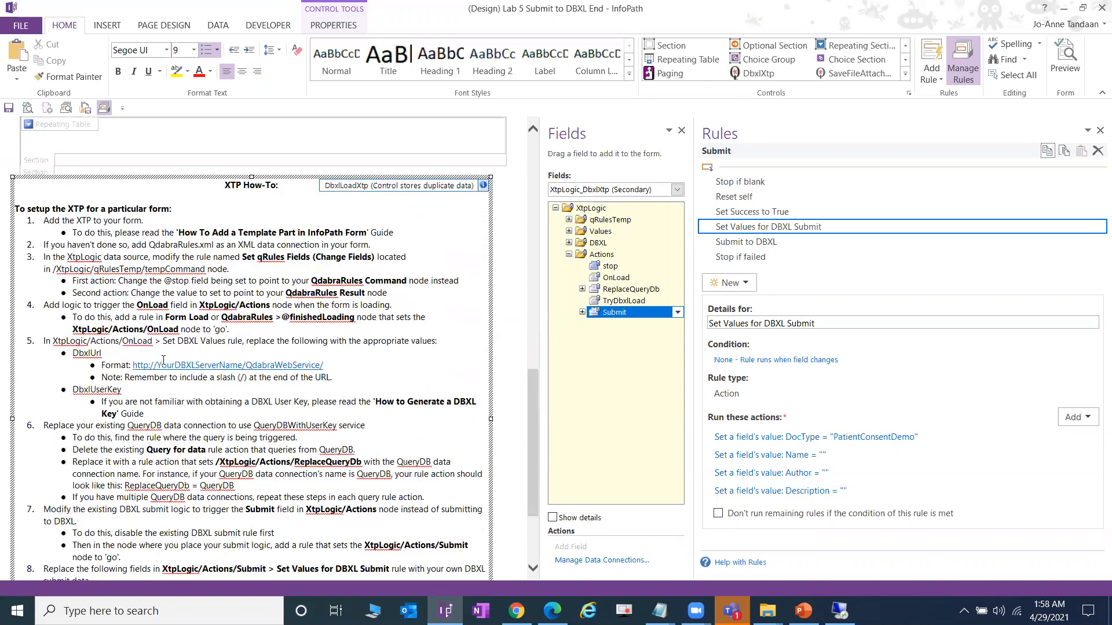
click(9, 109)
scroll(355, 398, down, 4)
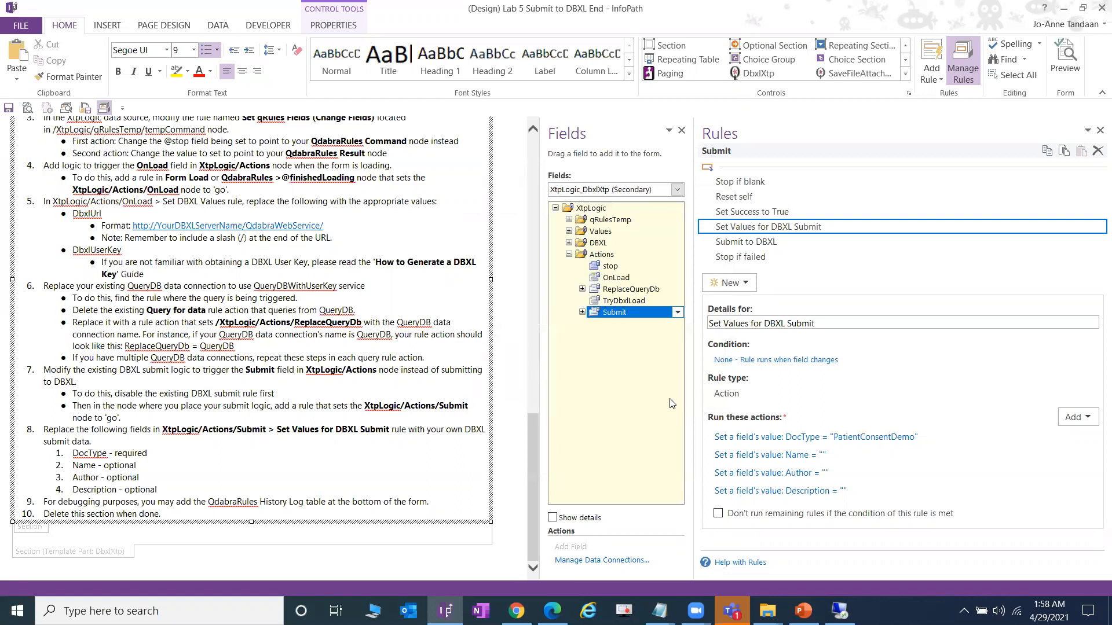
key(alt+Tab)
drag(1103, 237, 1096, 477)
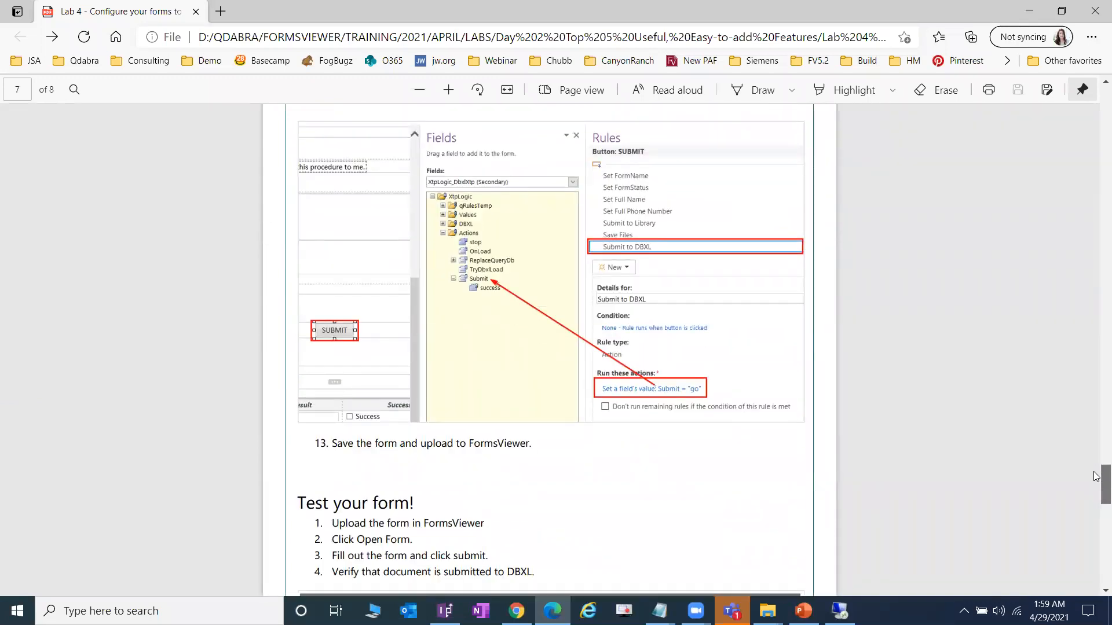
- Check page 7's Submit to DBXL screenshot, then scroll InfoPath back to the SUBMIT button
scroll(499, 348, up, 5)
scroll(499, 352, up, 2)
scroll(499, 352, down, 5)
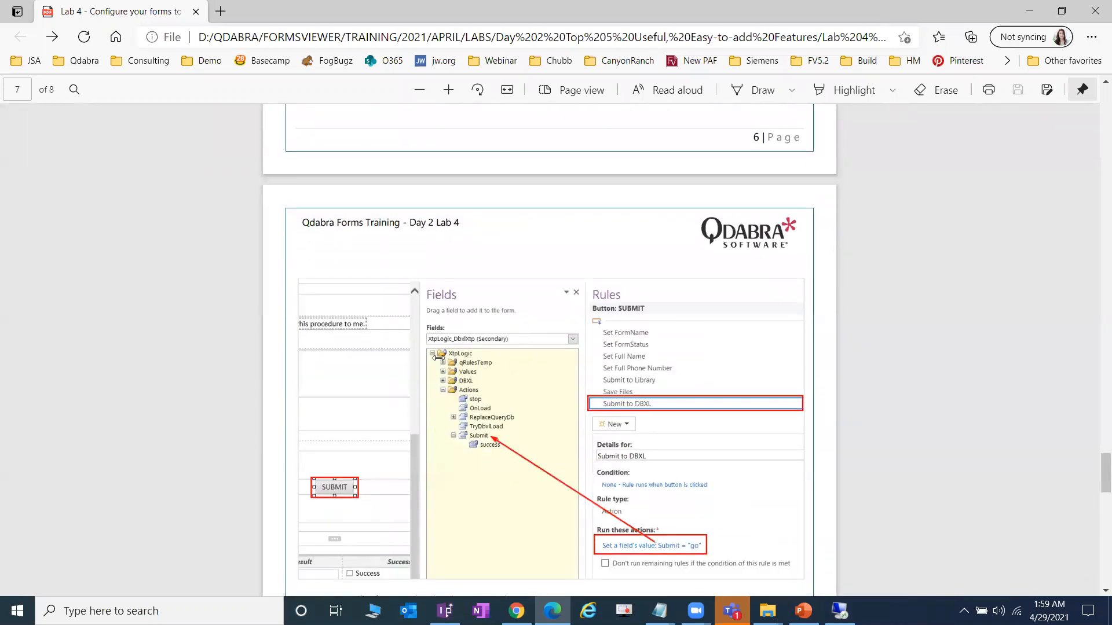
key(alt+Tab)
scroll(203, 511, up, 8)
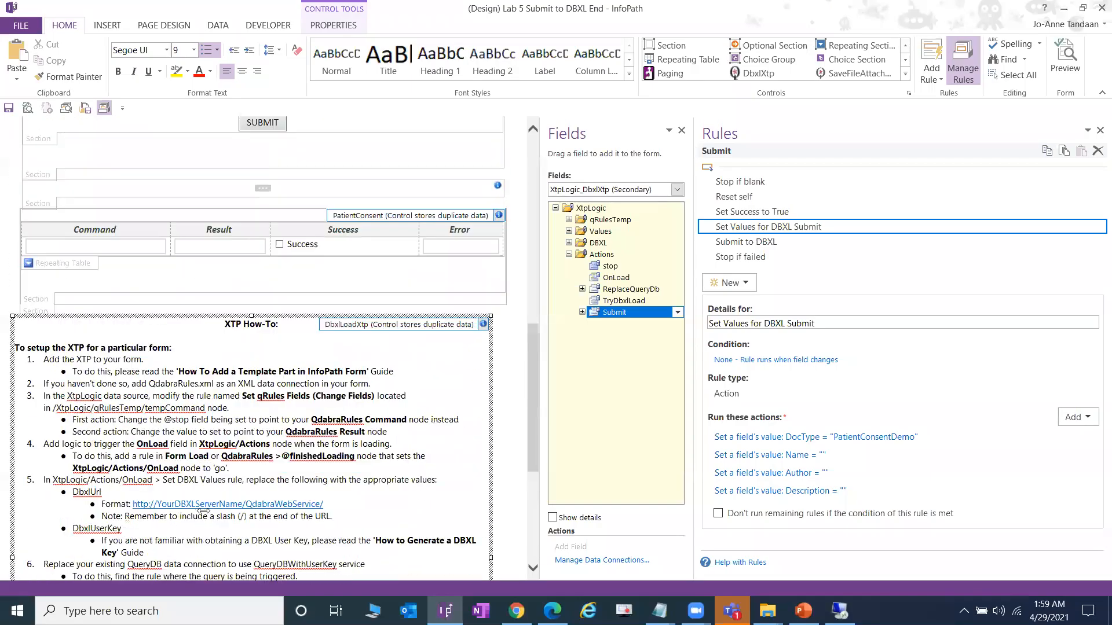
scroll(202, 511, up, 3)
scroll(300, 350, down, 3)
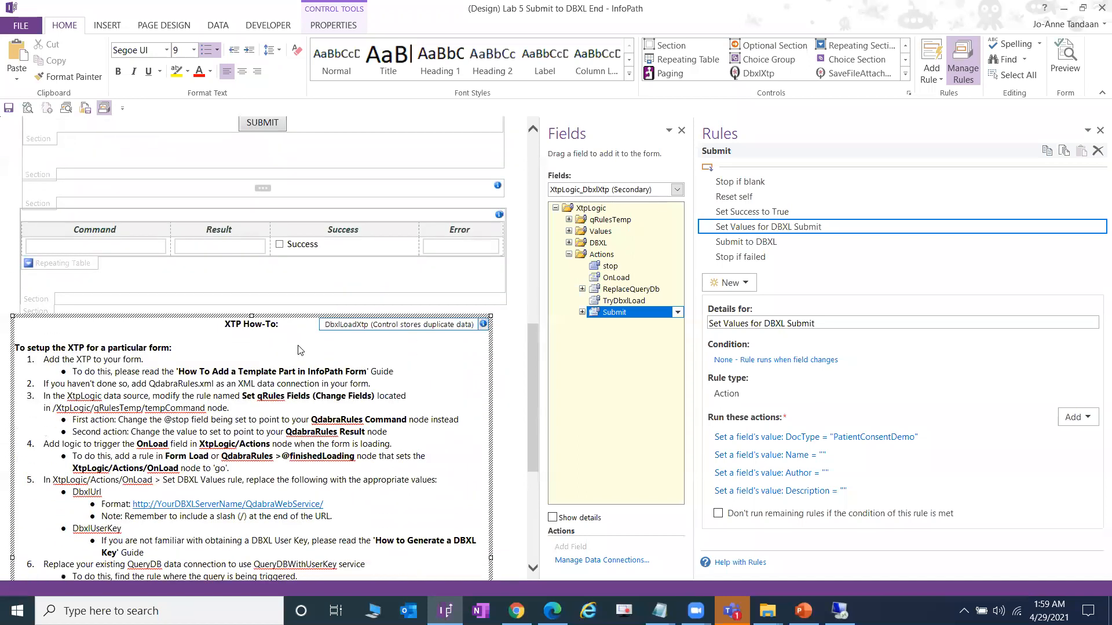
scroll(300, 350, up, 3)
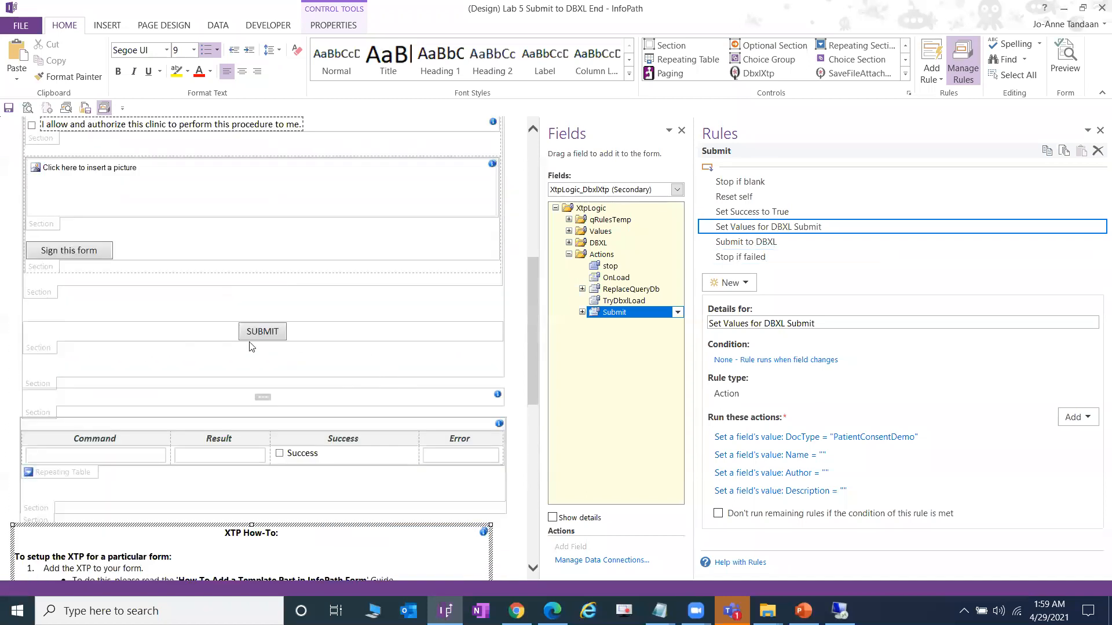
- Add a 'Submit to DBXL' action rule to the SUBMIT button with a Set a field's value action
click(271, 331)
click(776, 259)
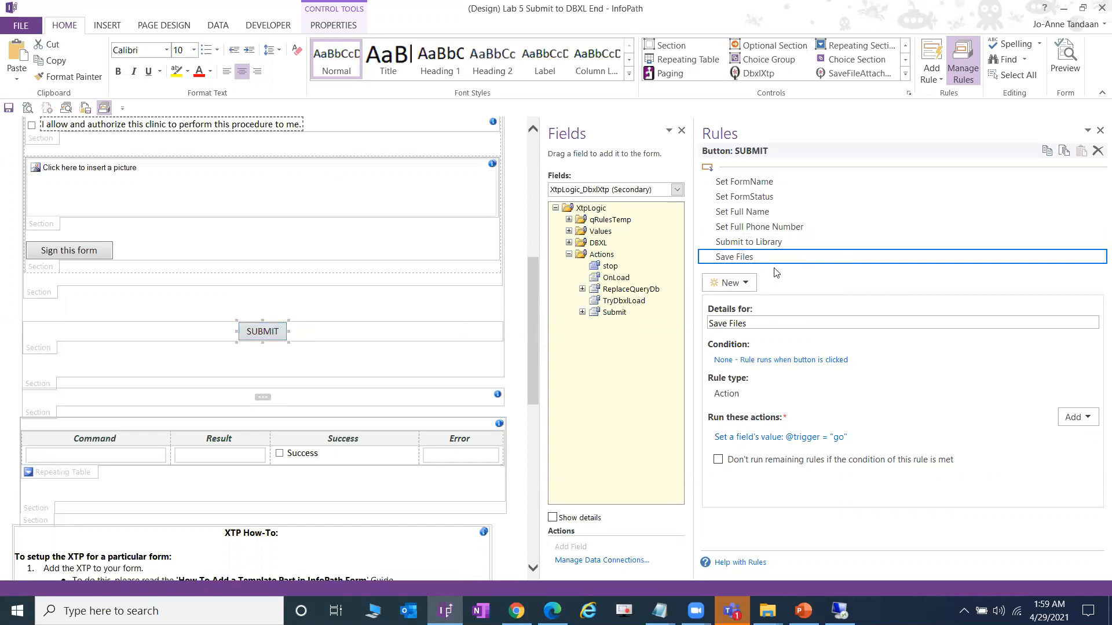
click(729, 283)
click(761, 337)
text(Submit t)
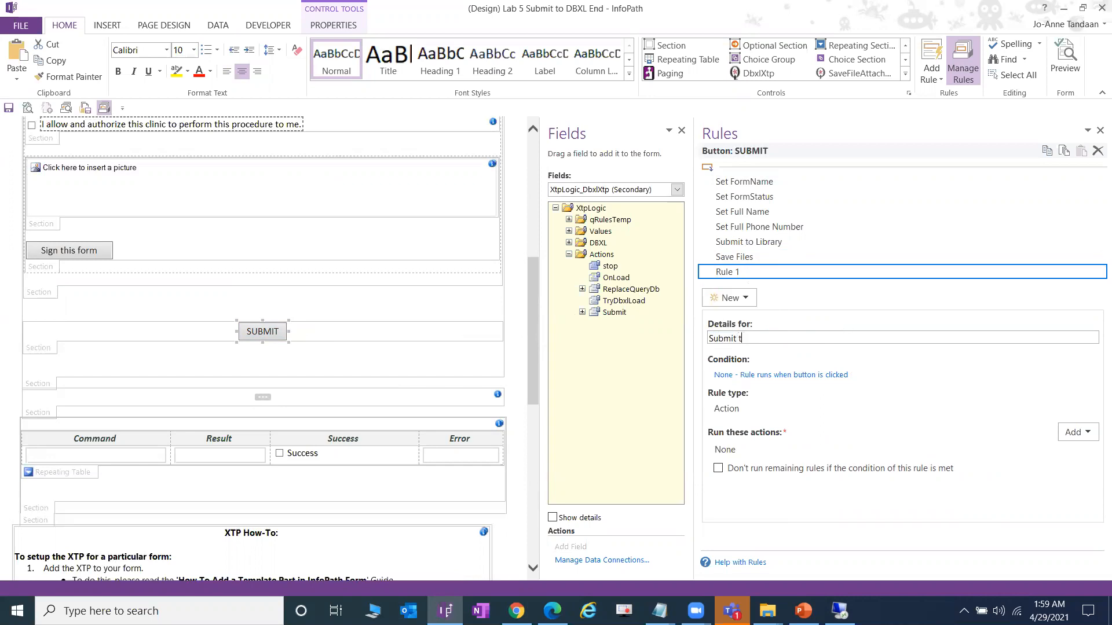
text(o DBXL)
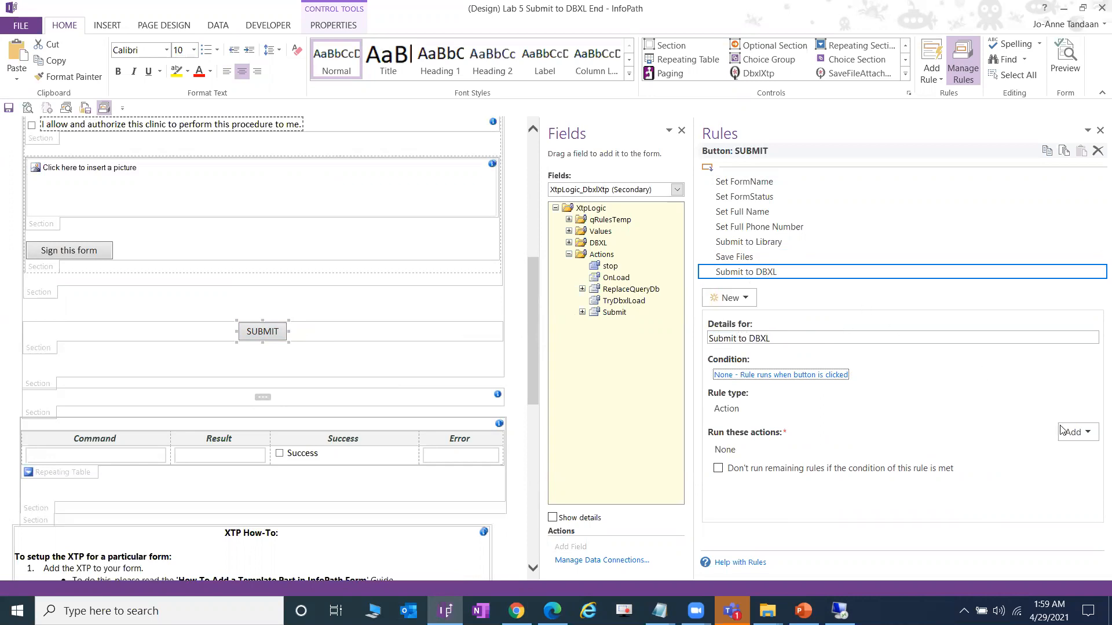
click(1077, 432)
click(1055, 466)
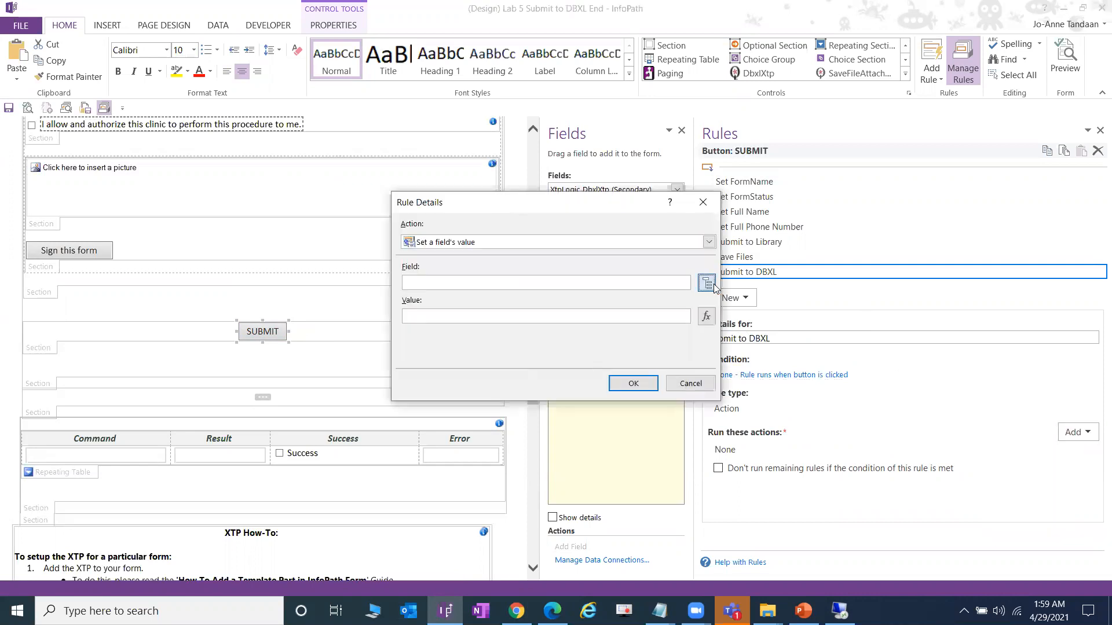
- Make the action set the XtpLogic_DbxlXtp Actions Submit field to "go"
click(707, 282)
click(588, 208)
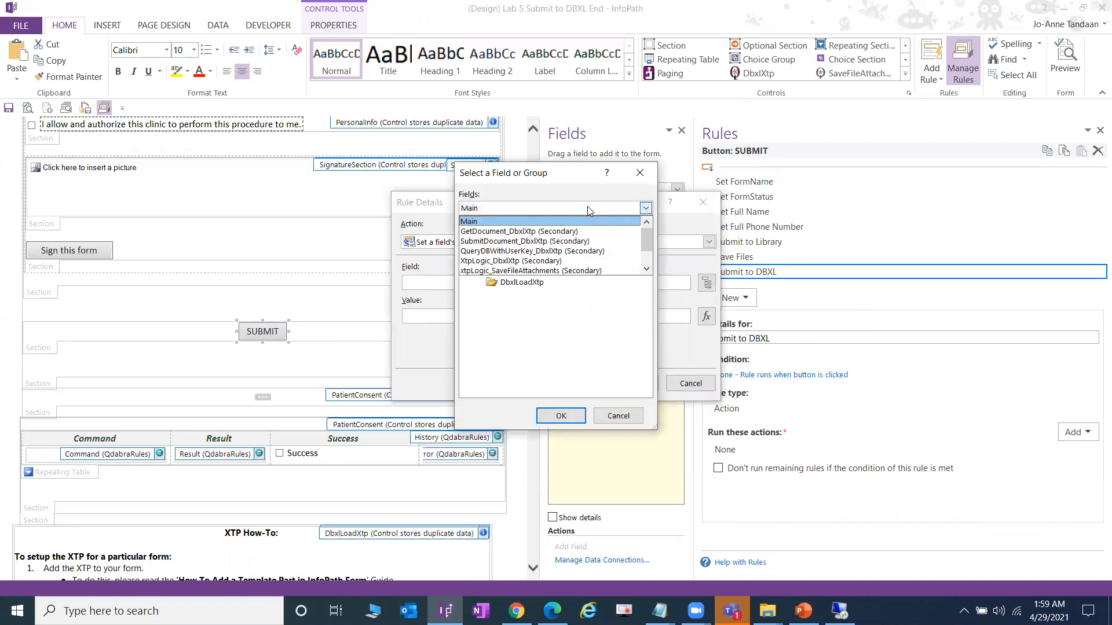
click(558, 262)
click(479, 271)
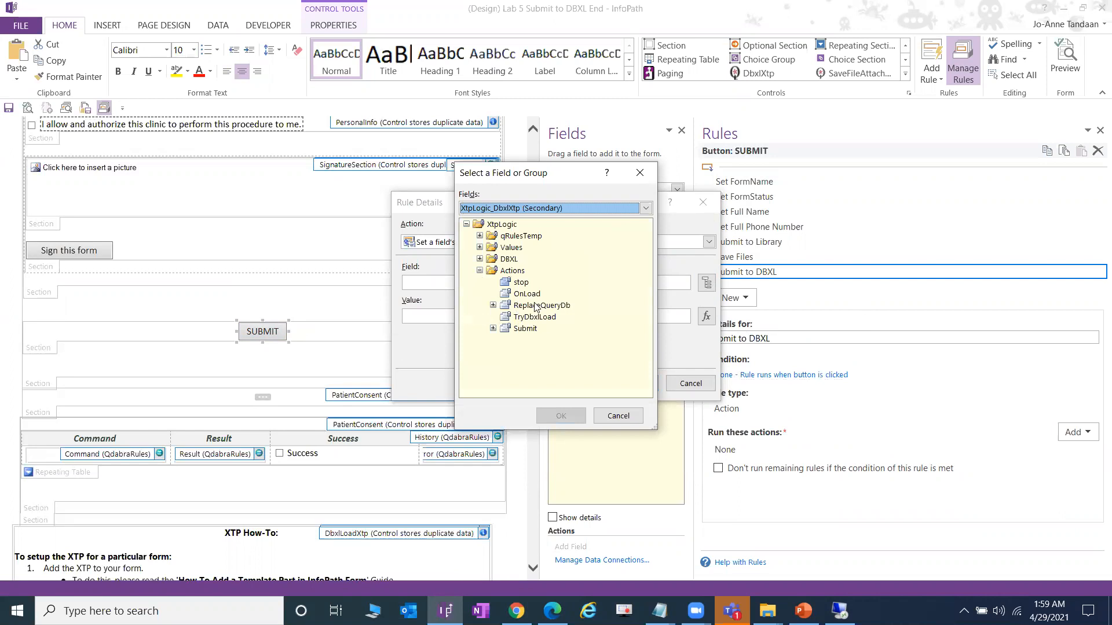
click(530, 331)
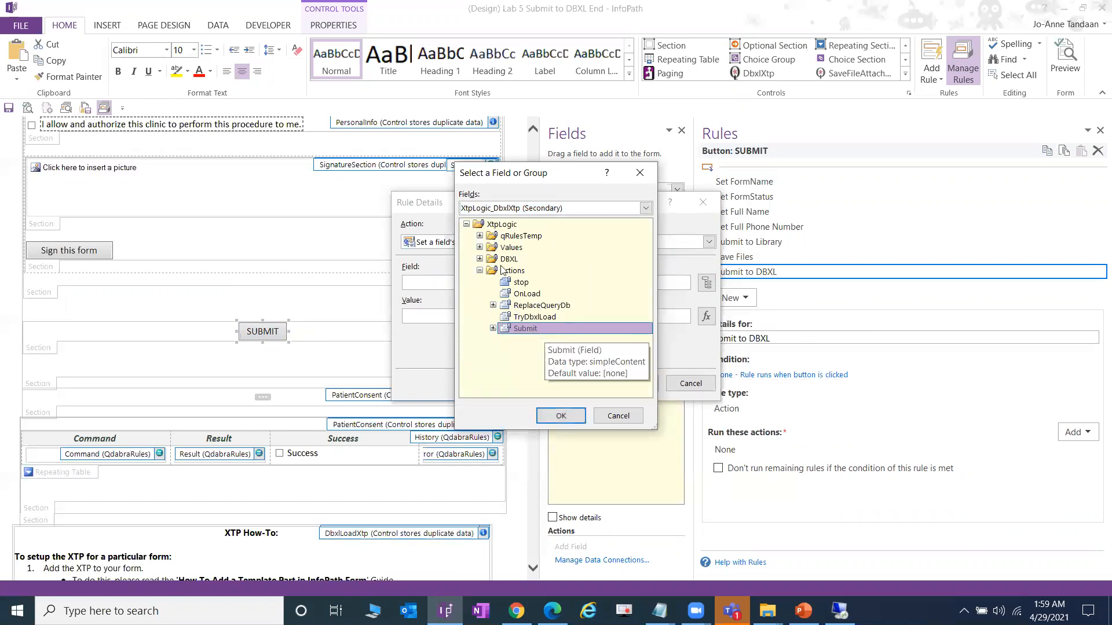
double_click(543, 330)
key(Tab)
text(go)
click(633, 384)
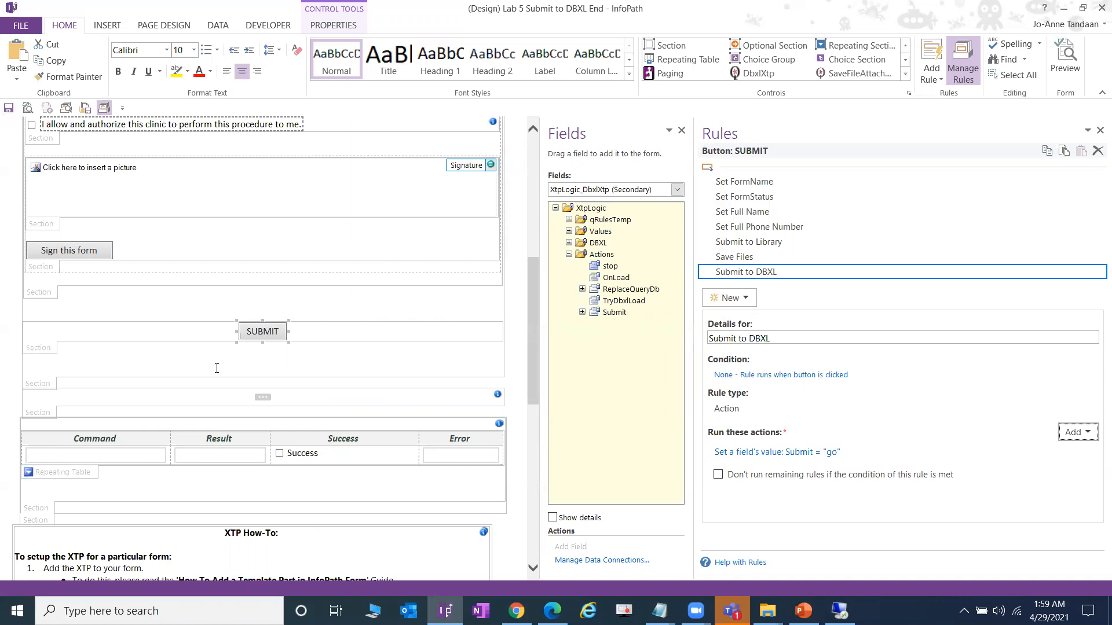
scroll(217, 368, down, 10)
click(45, 525)
- Delete the XTP How-To instruction section and the leftover empty template part
key(Delete)
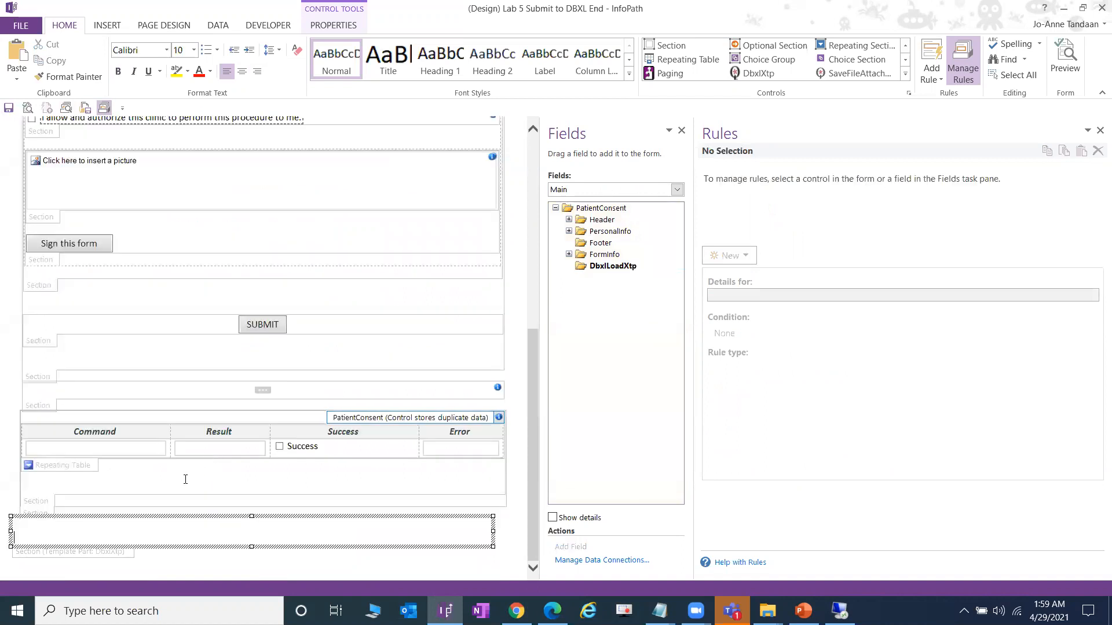
click(111, 541)
key(Delete)
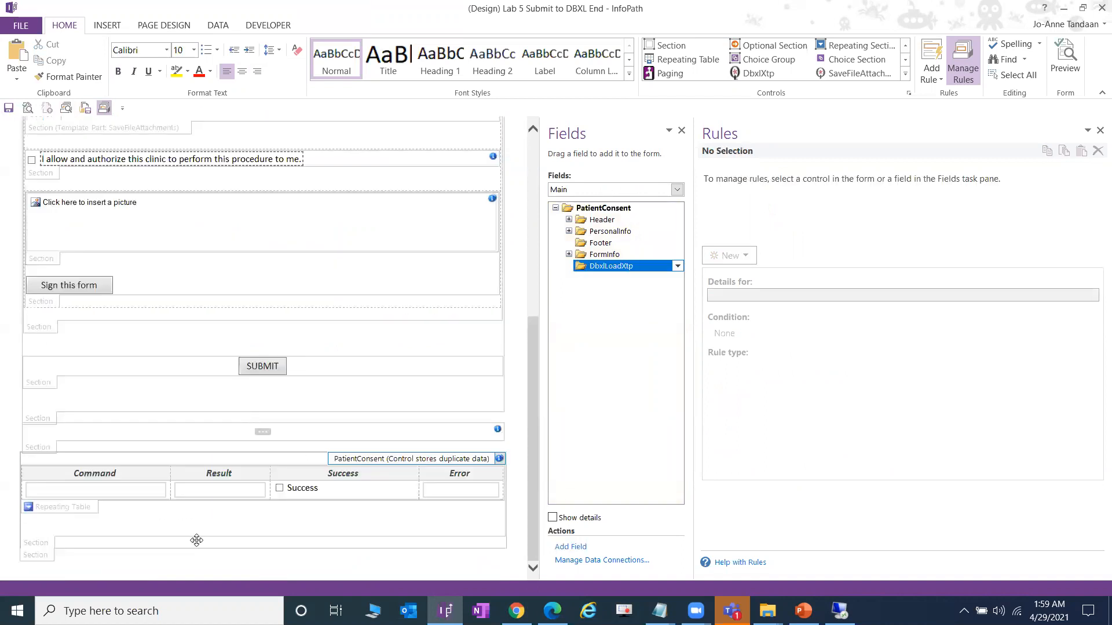
scroll(268, 215, up, 6)
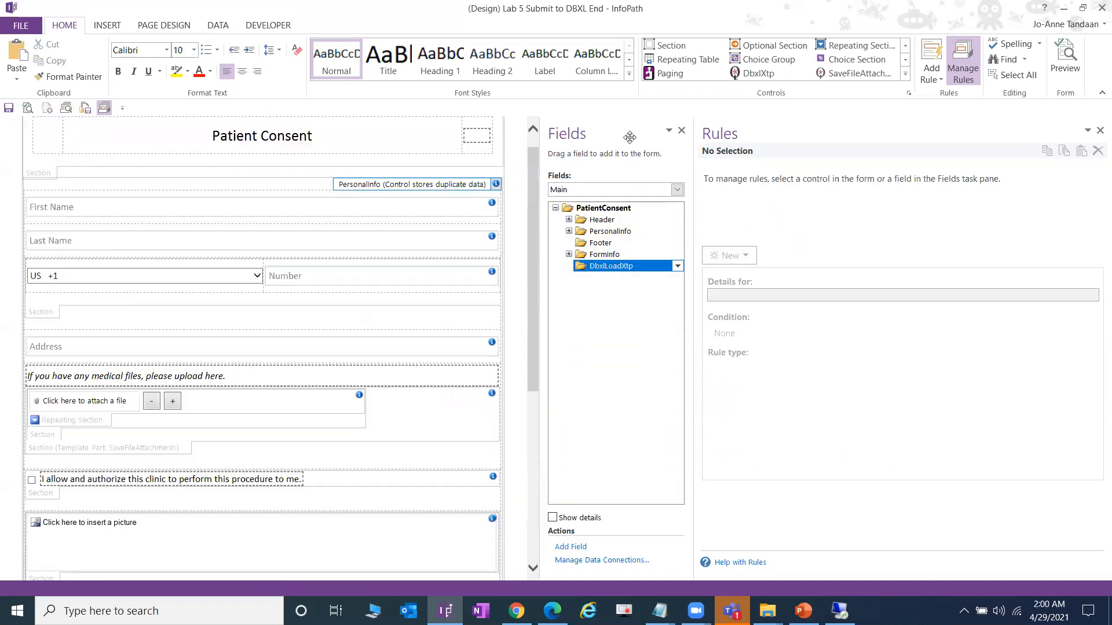
- Review the Submit field's DBXL rules and tempCommand concat formula unchanged, then save the template
click(674, 190)
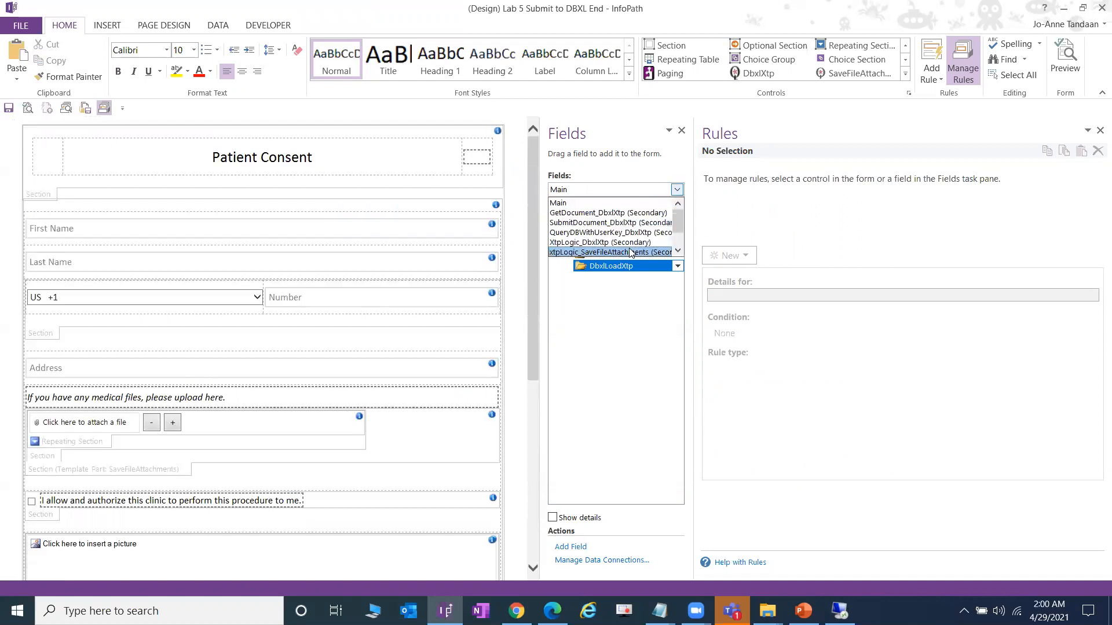
click(629, 242)
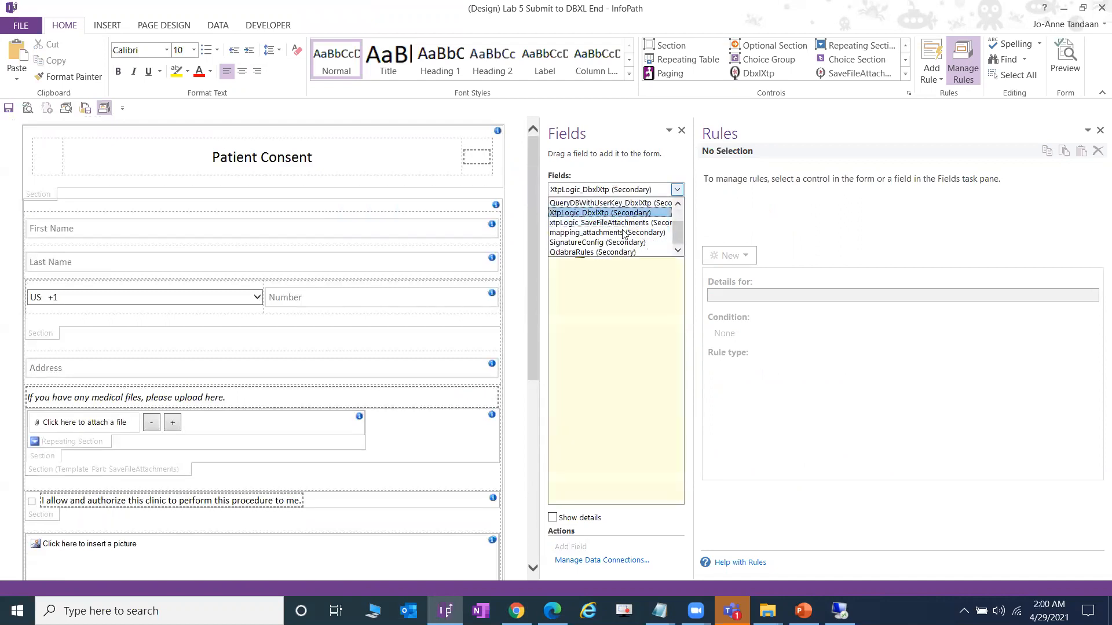
click(569, 255)
click(614, 312)
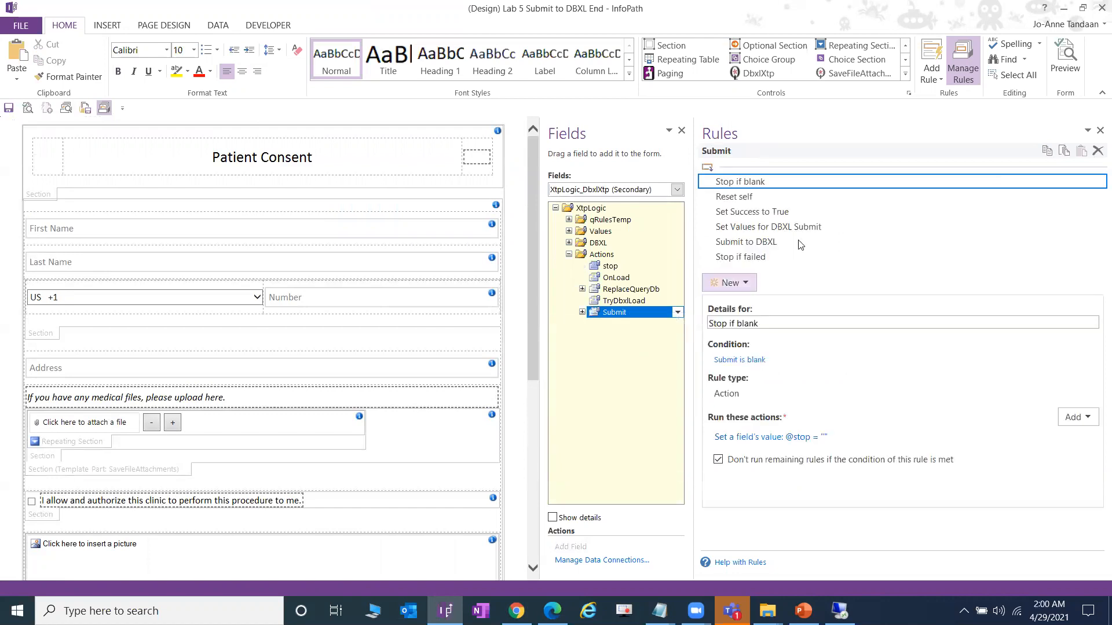
click(836, 227)
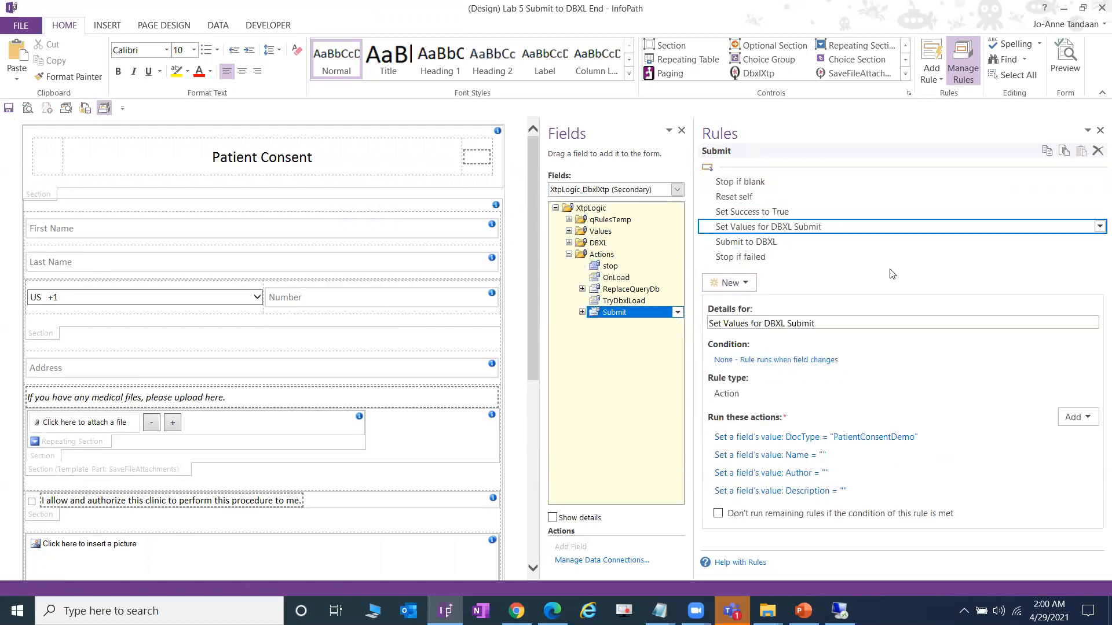
click(845, 244)
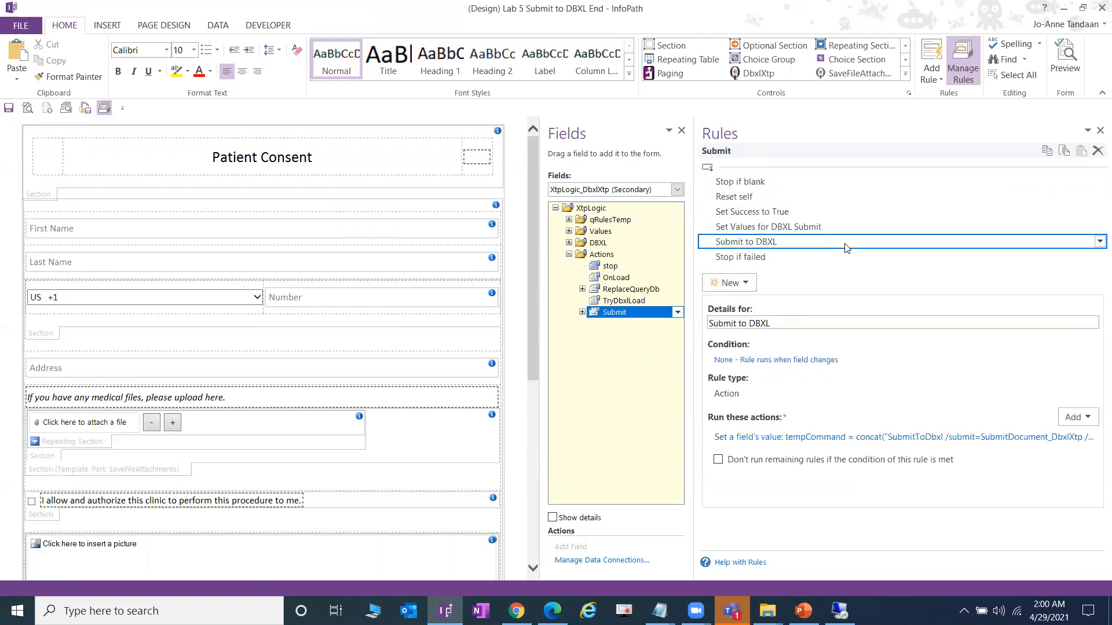
click(863, 442)
click(706, 316)
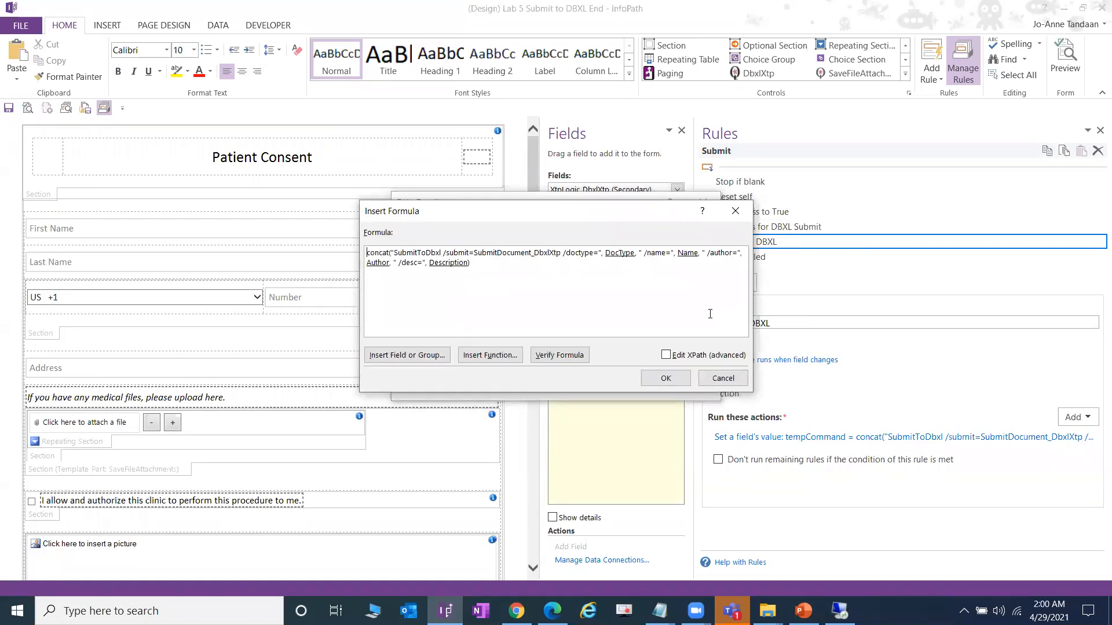
click(720, 380)
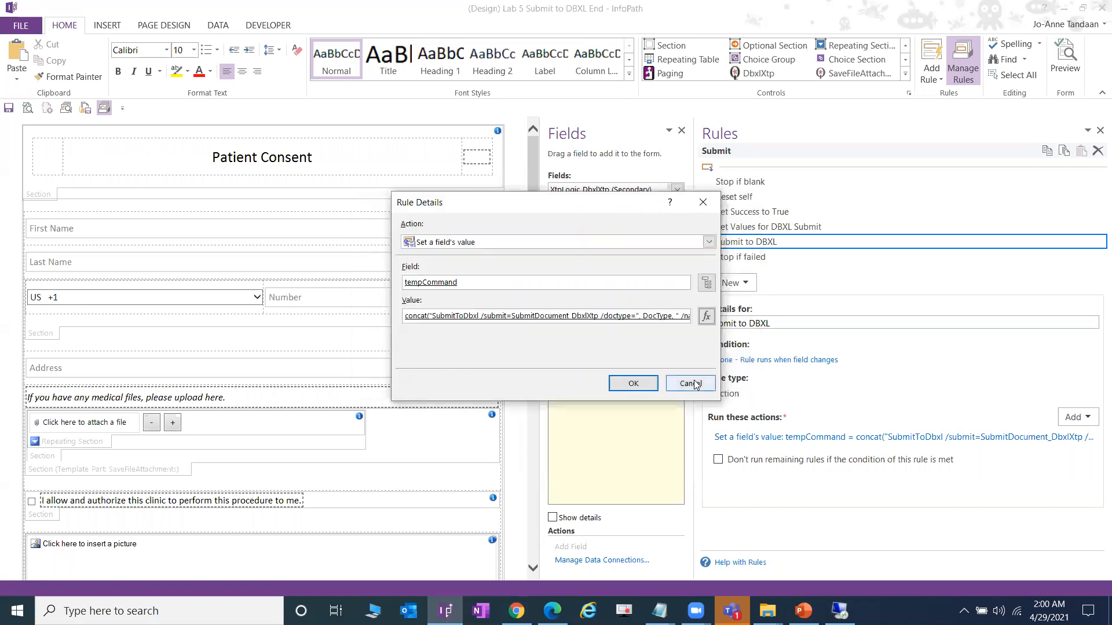
click(695, 380)
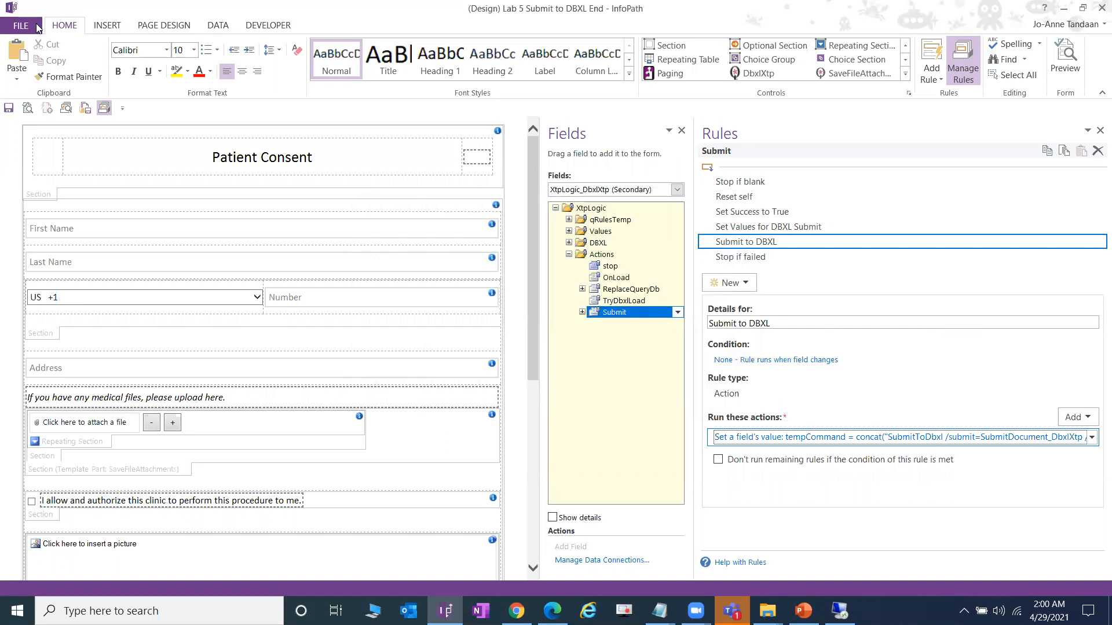
click(8, 108)
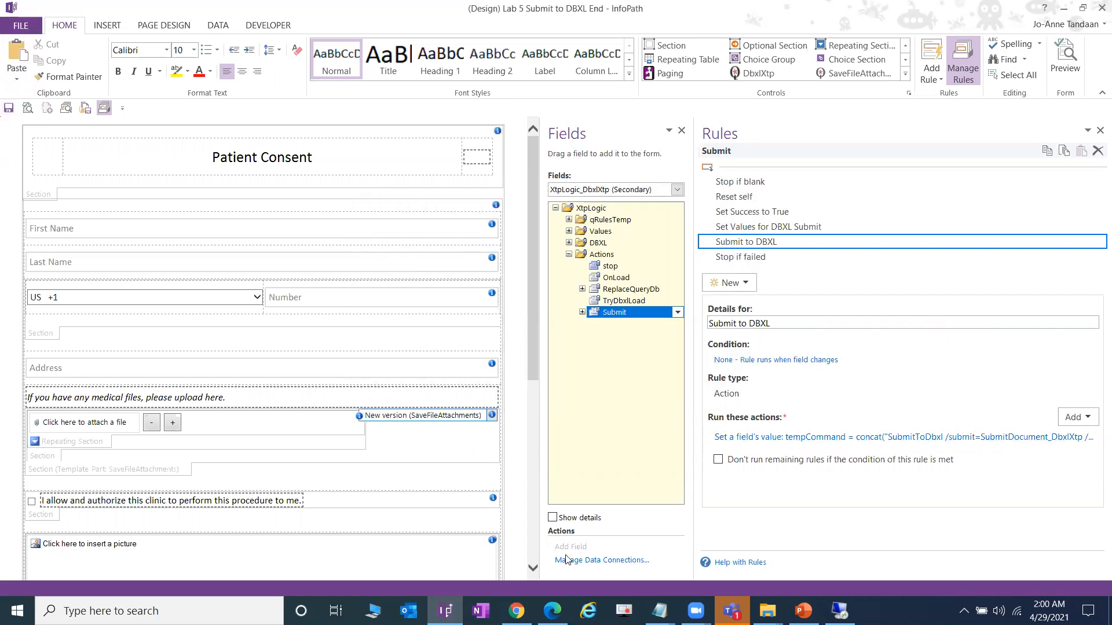
mouse_move(516, 610)
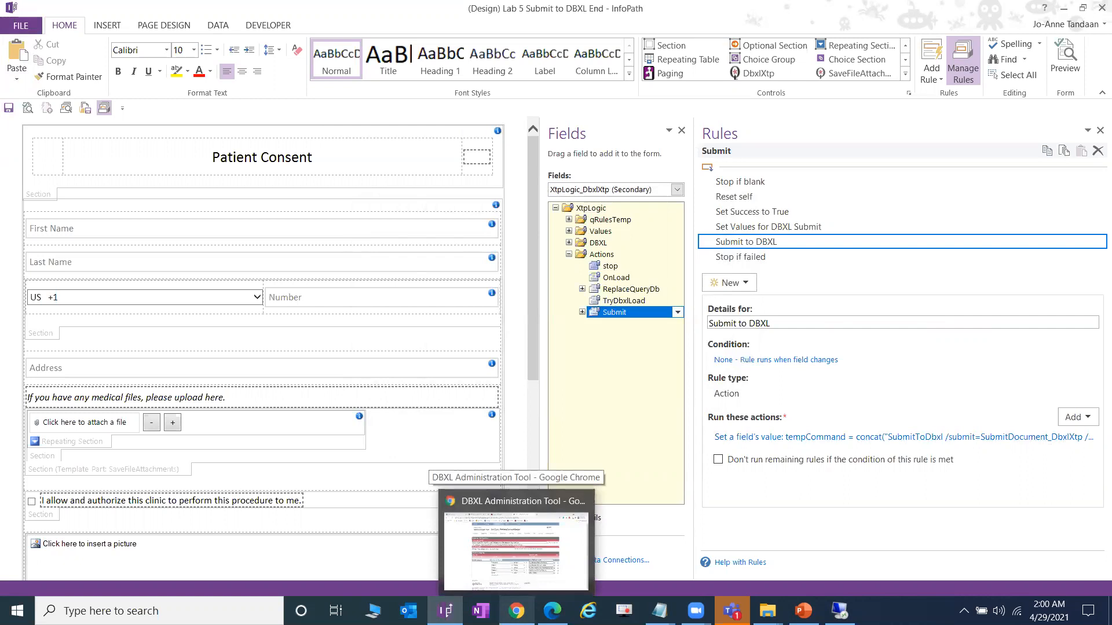
- Return FormsViewer to the template list and bring up the Lab 4 Configure Submit to DBXL folder
click(516, 611)
click(441, 9)
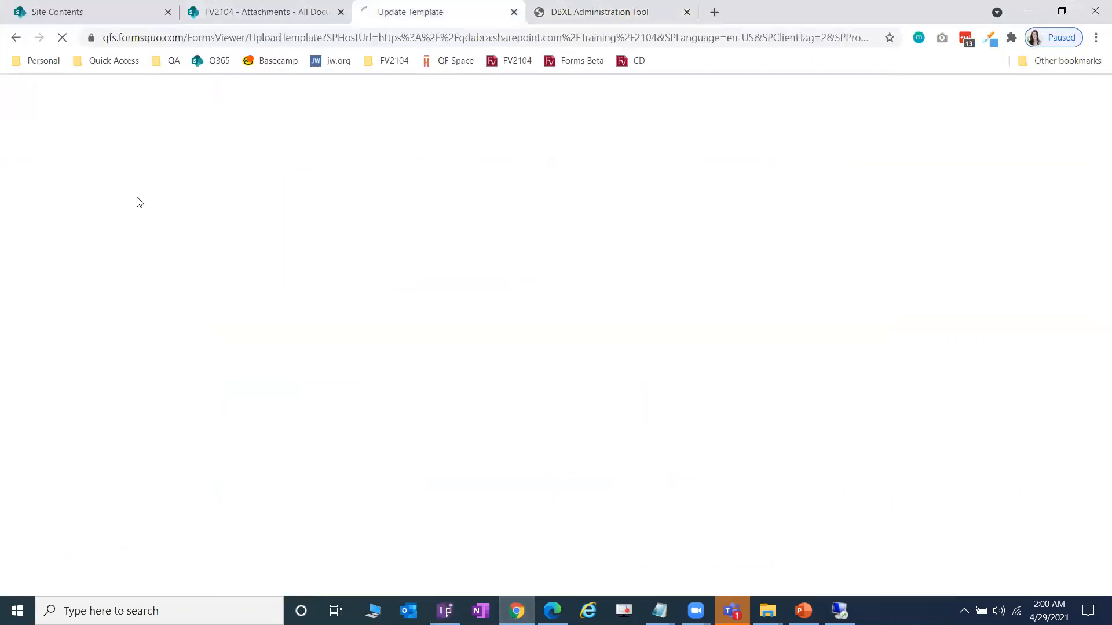
click(65, 188)
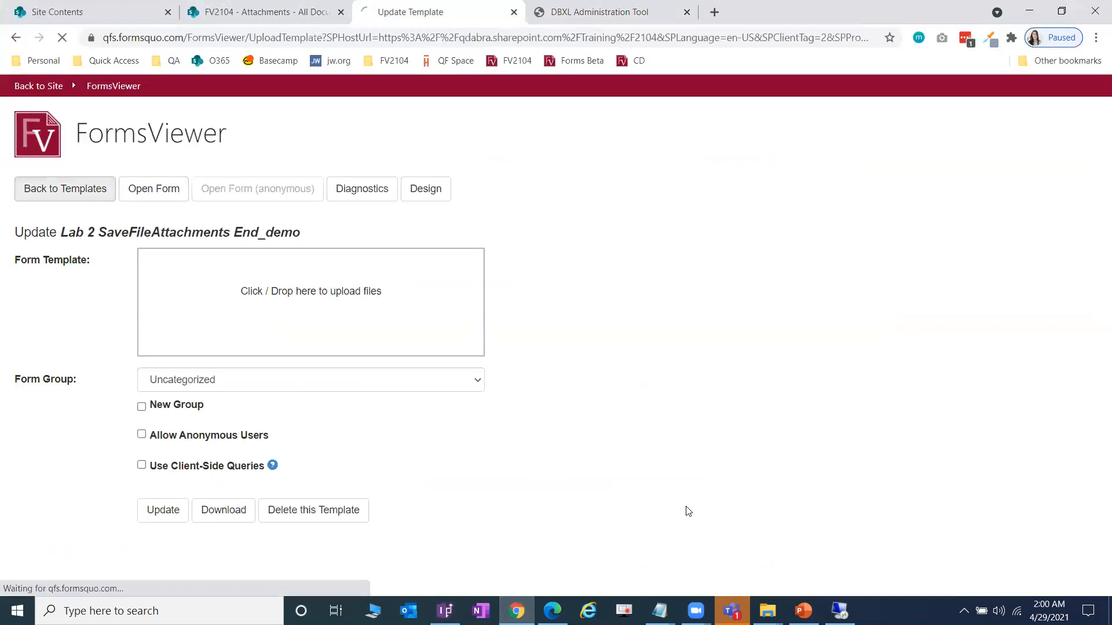
mouse_move(767, 611)
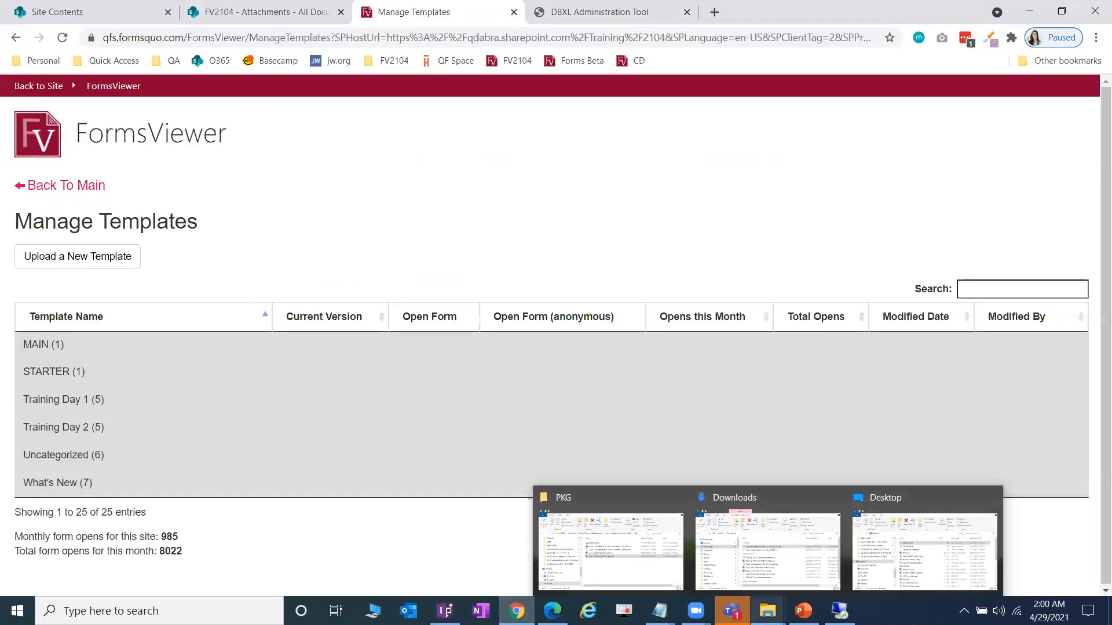
click(611, 550)
click(726, 224)
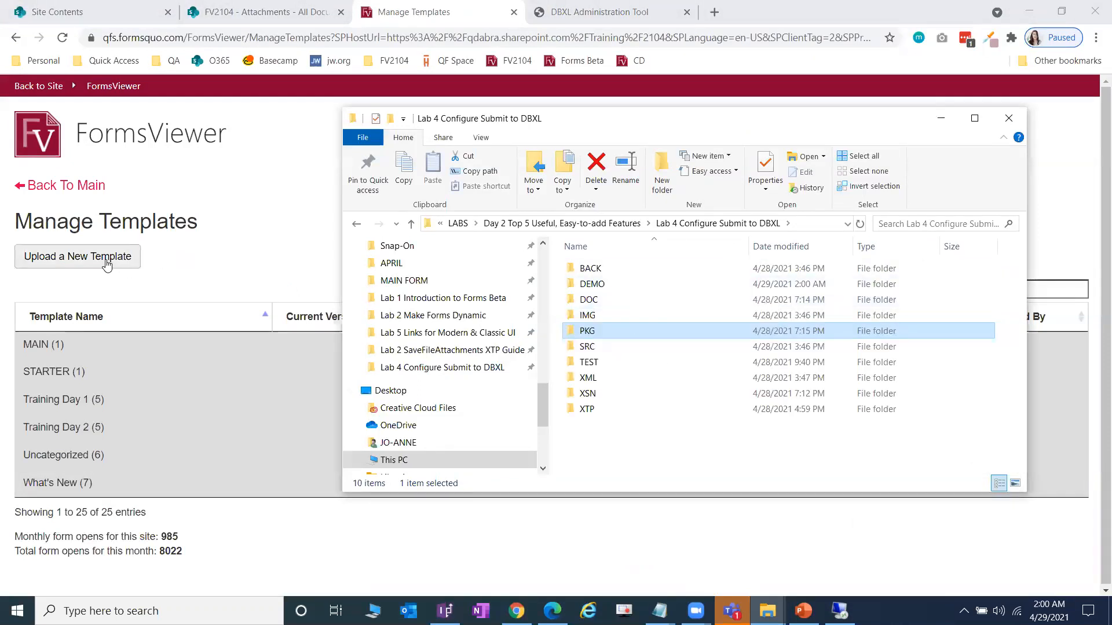
- Drop Lab 5 Submit to DBXL End.xsn from the DEMO folder into a new template upload
click(109, 258)
mouse_move(767, 611)
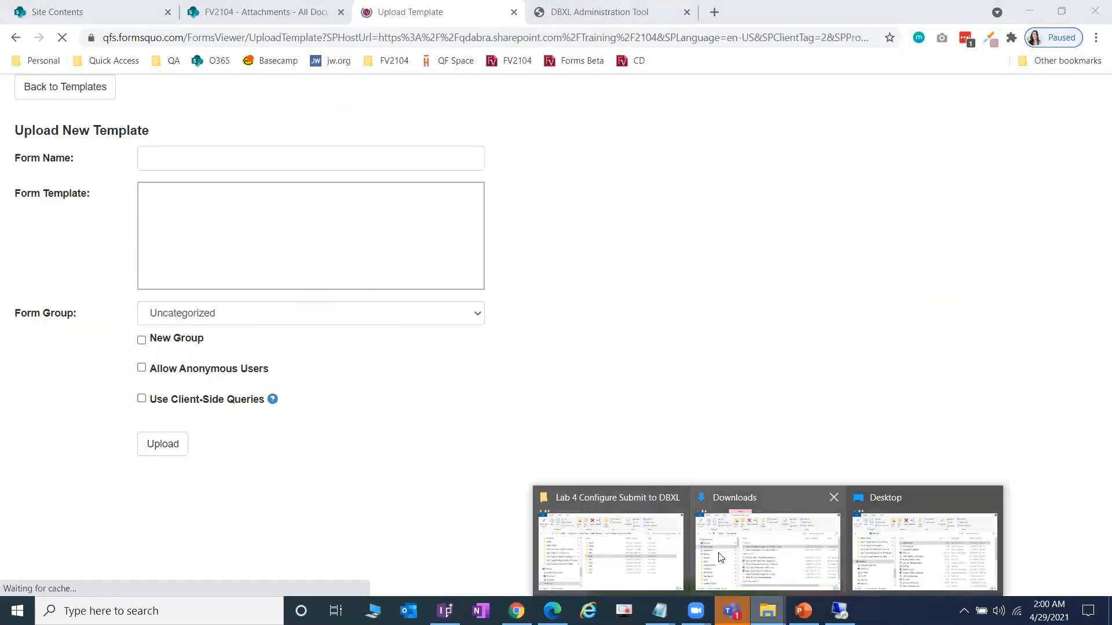
click(608, 551)
double_click(609, 289)
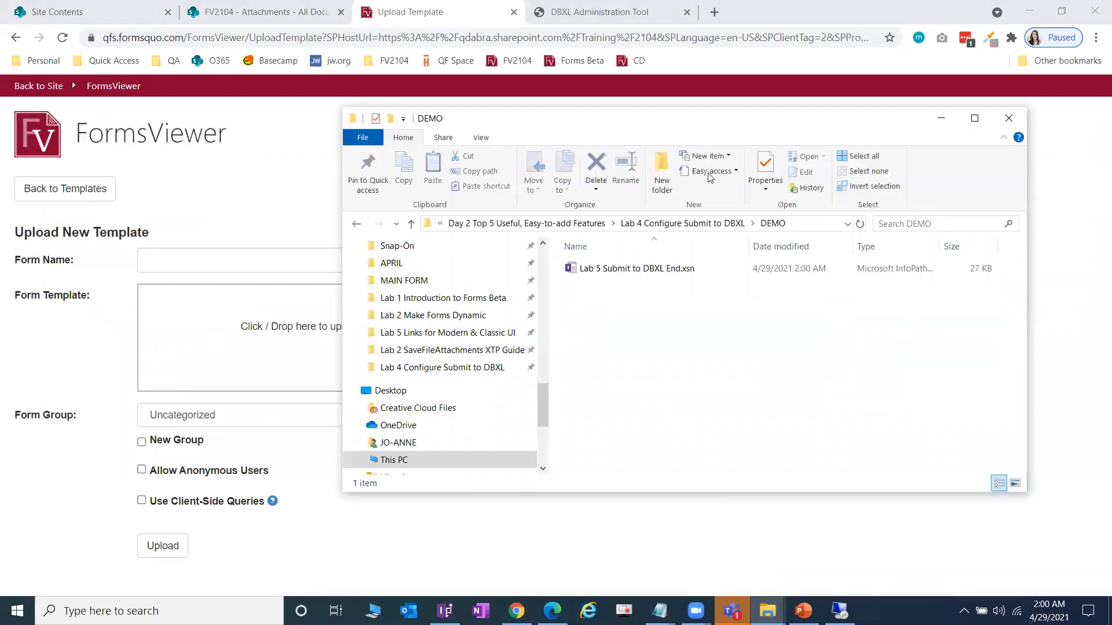
click(697, 268)
drag(696, 265, 214, 329)
- Upload it as 'Lab 5 Submit to DBXL End_demo' in the Uncategorized group and open the form
scroll(324, 278, down, 1)
click(322, 244)
text(_demo)
click(242, 452)
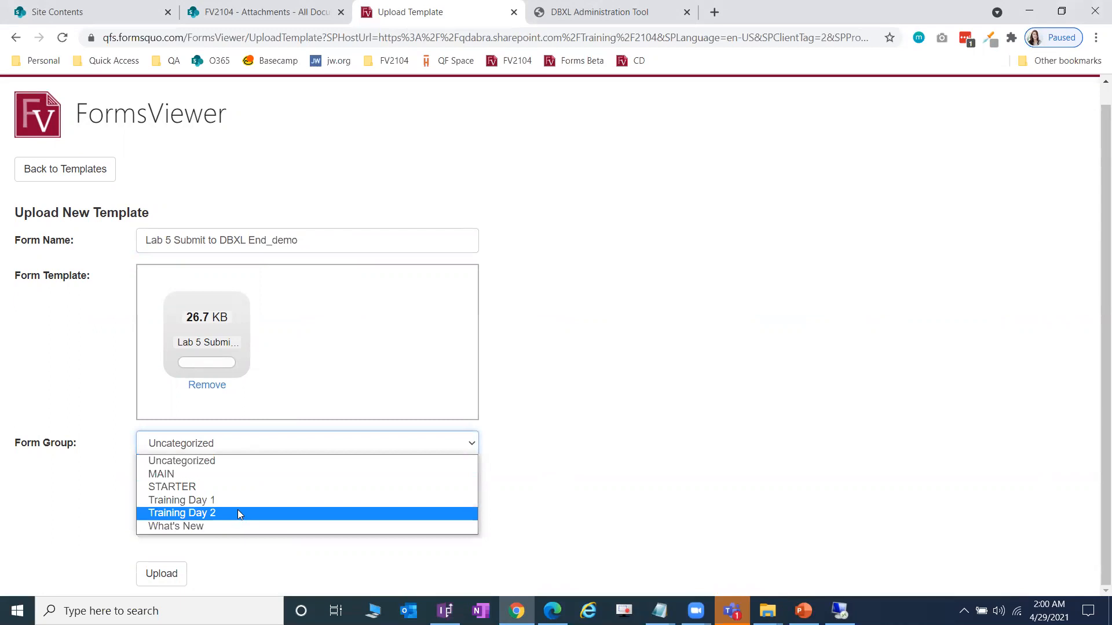
click(185, 461)
click(170, 578)
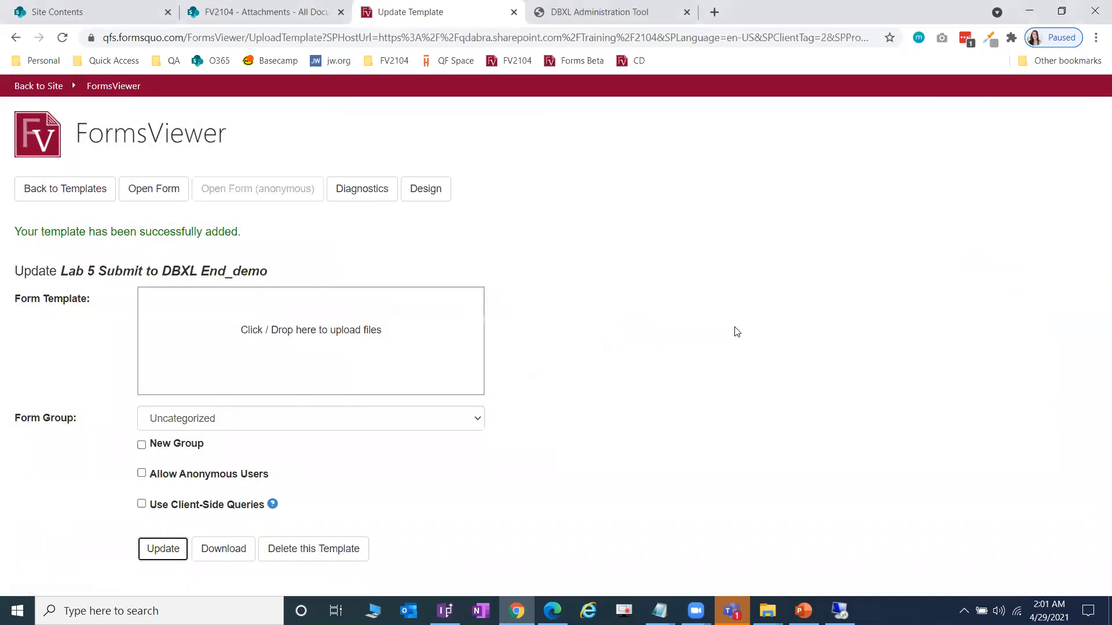
click(152, 200)
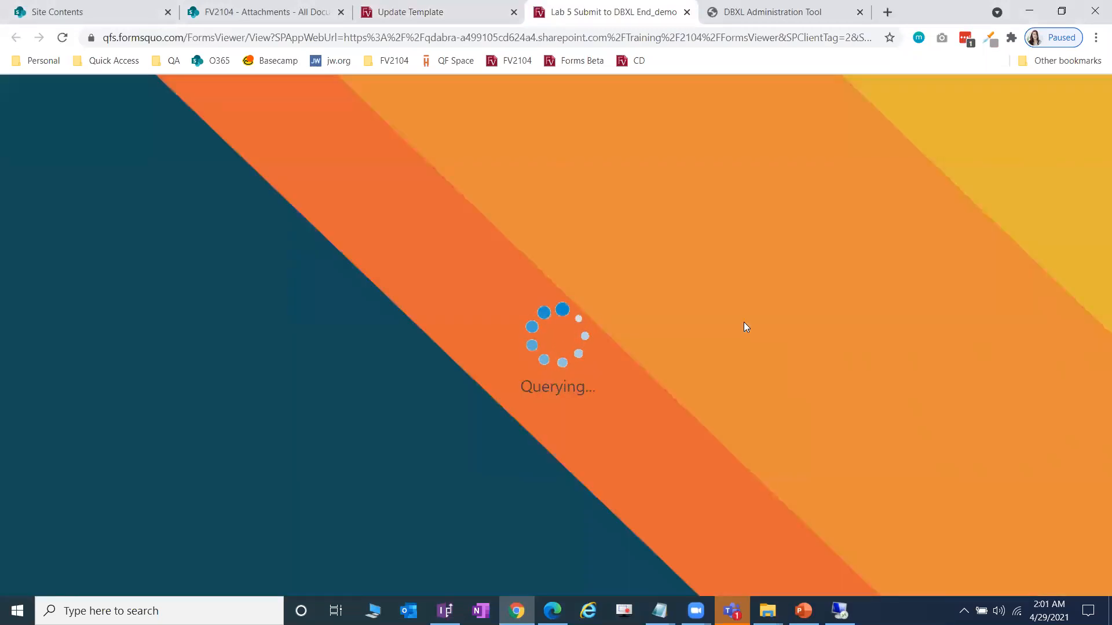
scroll(747, 327, down, 2)
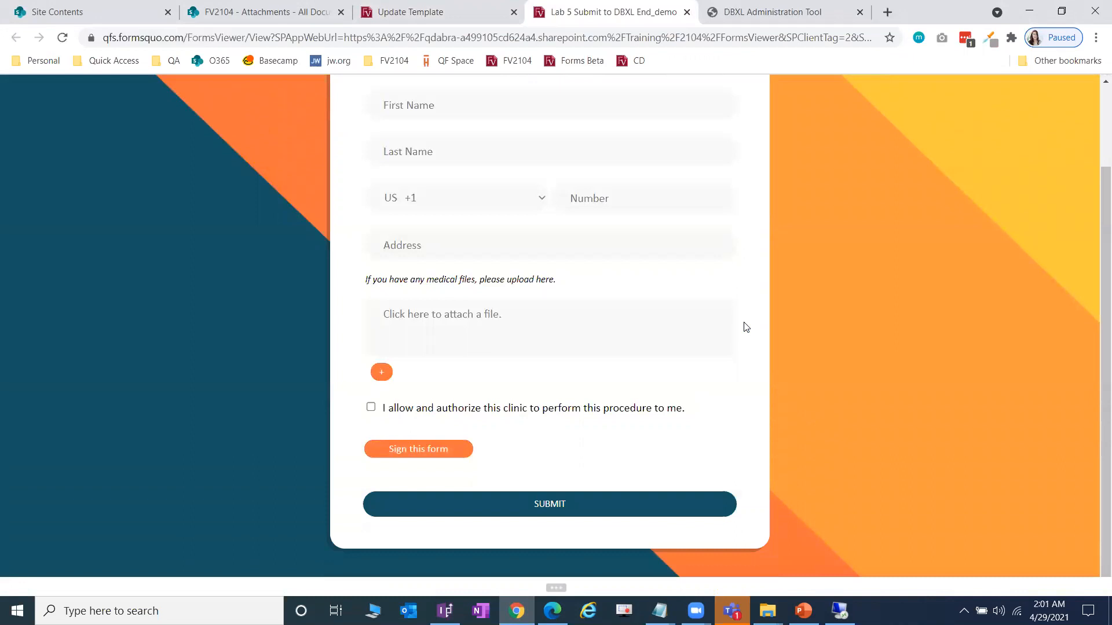
scroll(746, 327, up, 2)
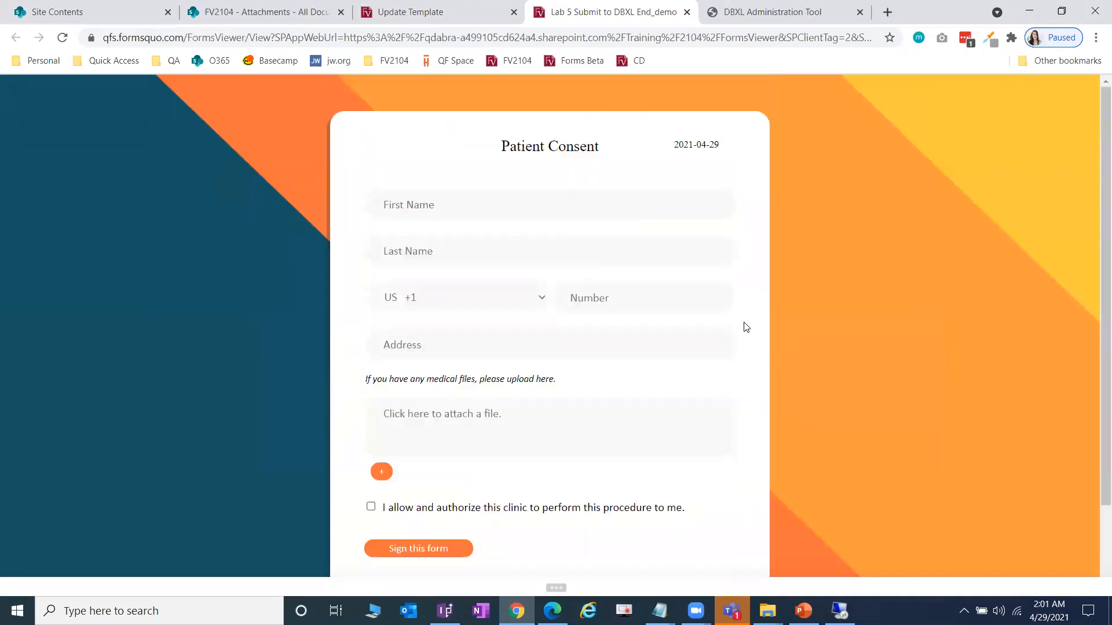
- Enter the patient's first and last name on the consent form
click(579, 206)
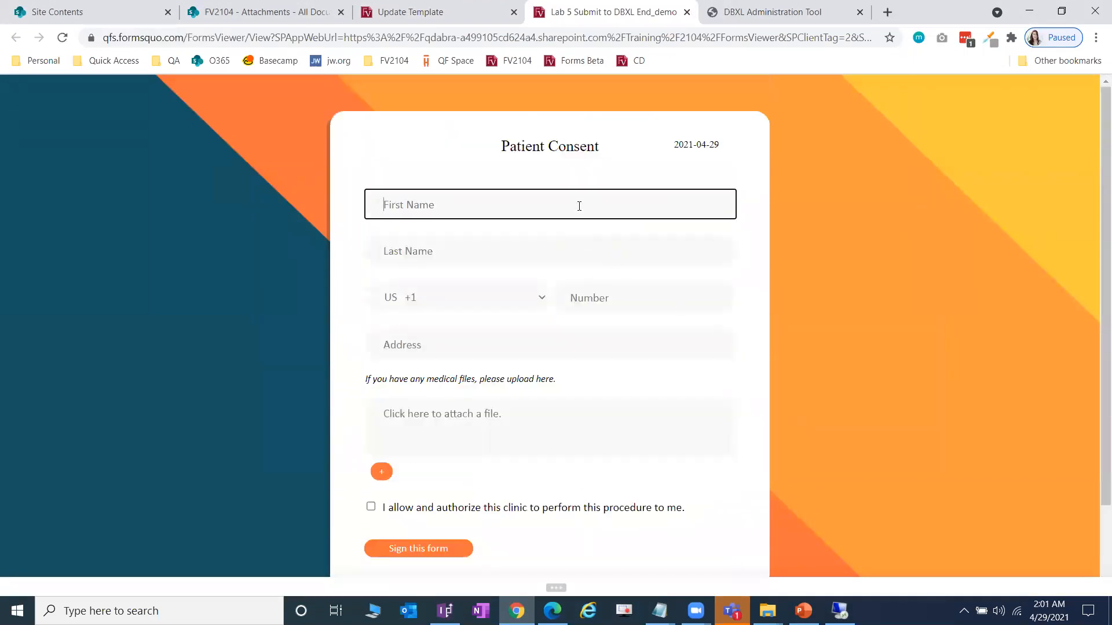
key(Tab)
key(Tab)
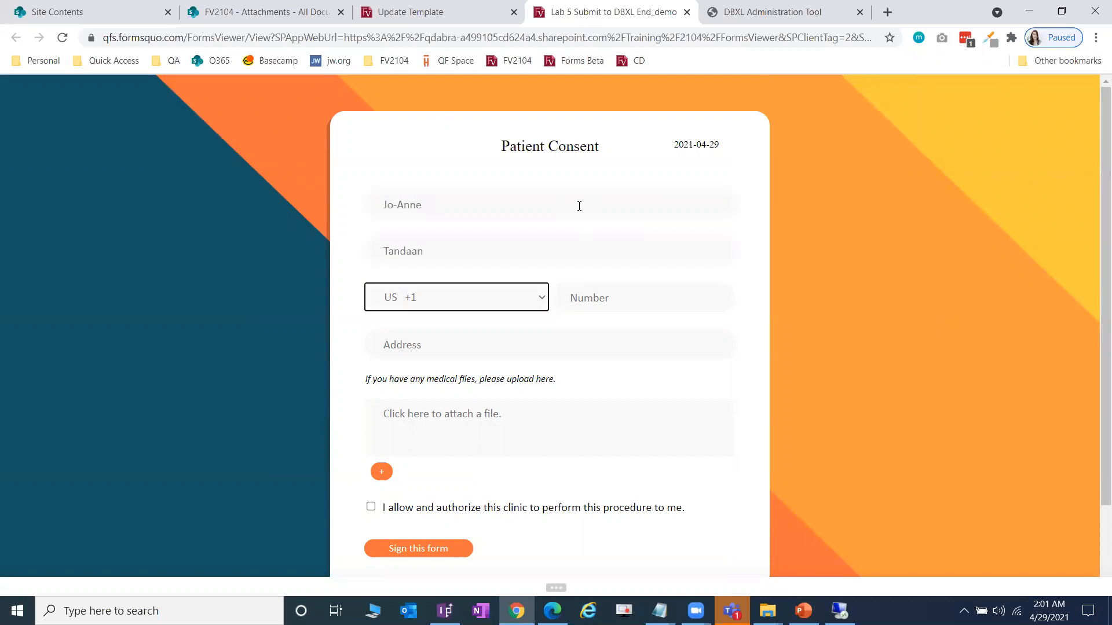
- Choose the PH +63 country code, then enter the phone number and a sample address
click(490, 303)
click(473, 333)
click(609, 307)
click(569, 353)
text(sa)
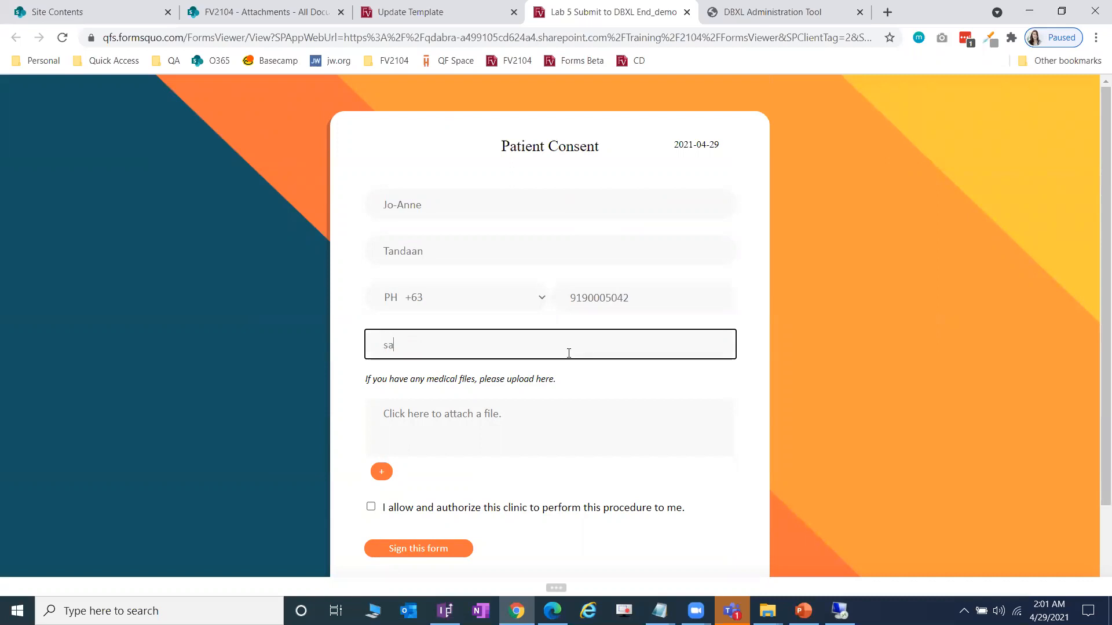
text(mple street address sample city)
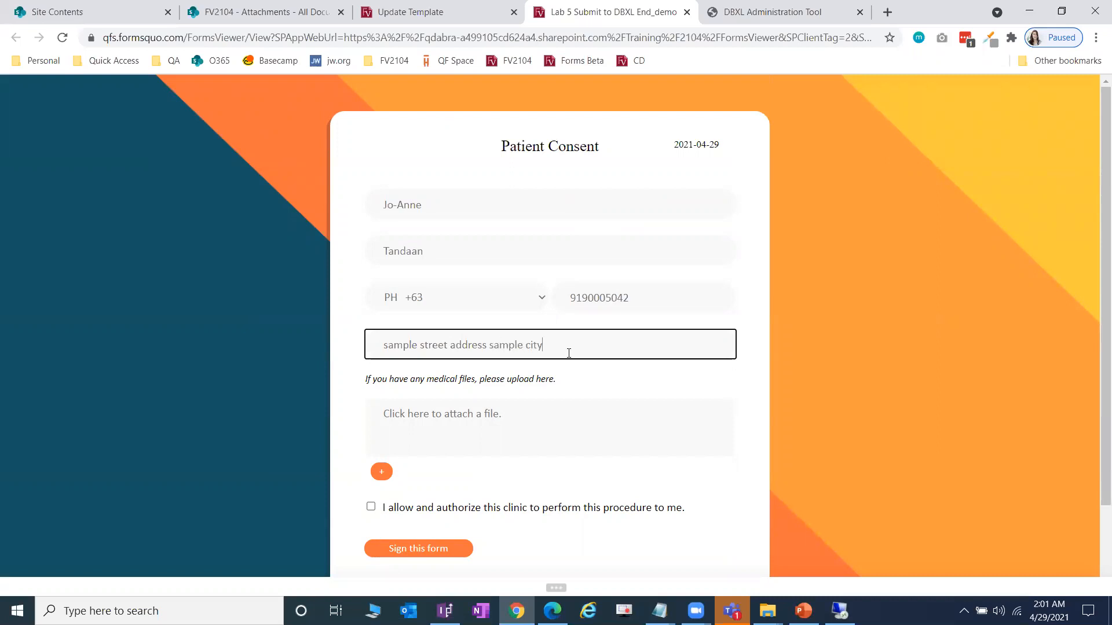
text( PH)
scroll(907, 397, down, 2)
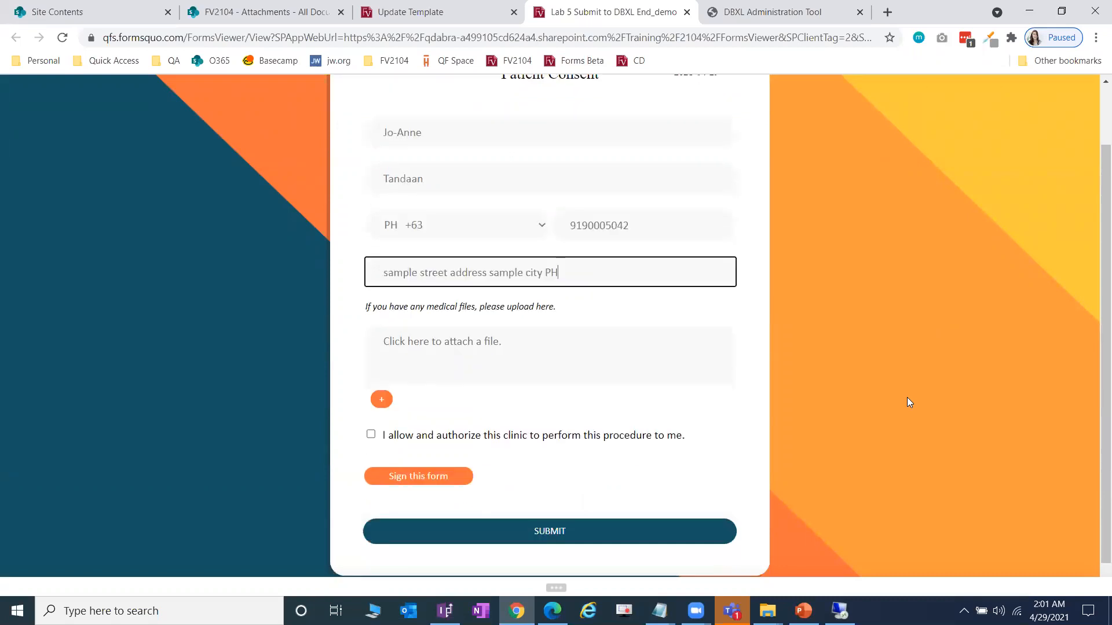
click(908, 393)
scroll(875, 381, down, 1)
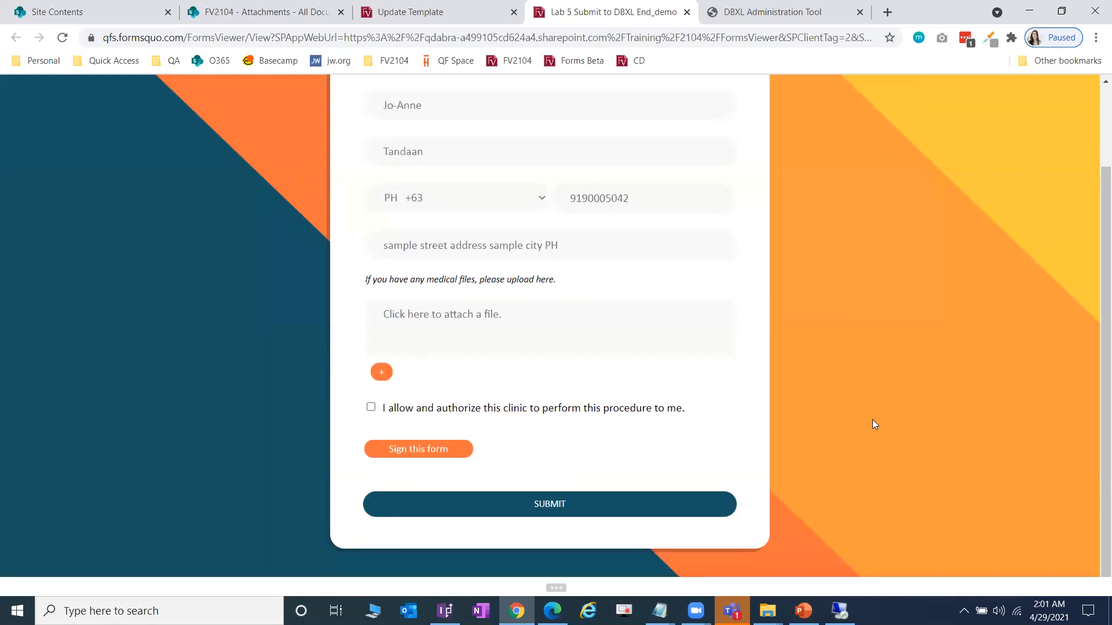
- Navigate File Explorer to the Lab 2 SaveFileAttachments XTP Guide TEST folder
click(767, 611)
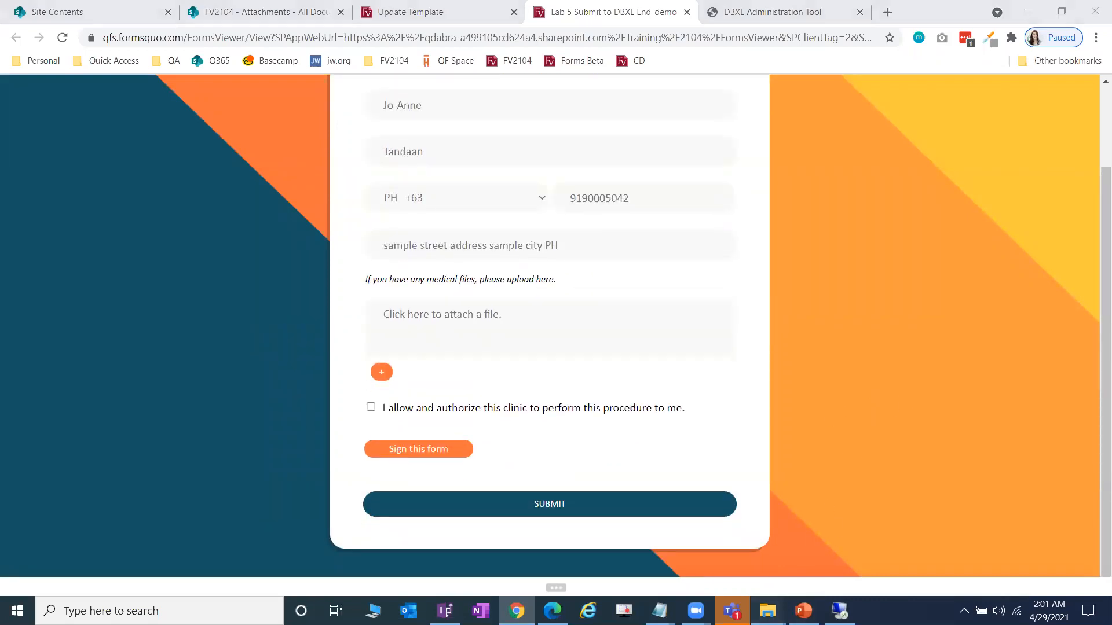
click(795, 571)
drag(765, 125, 969, 125)
scroll(642, 401, down, 1)
scroll(644, 407, down, 4)
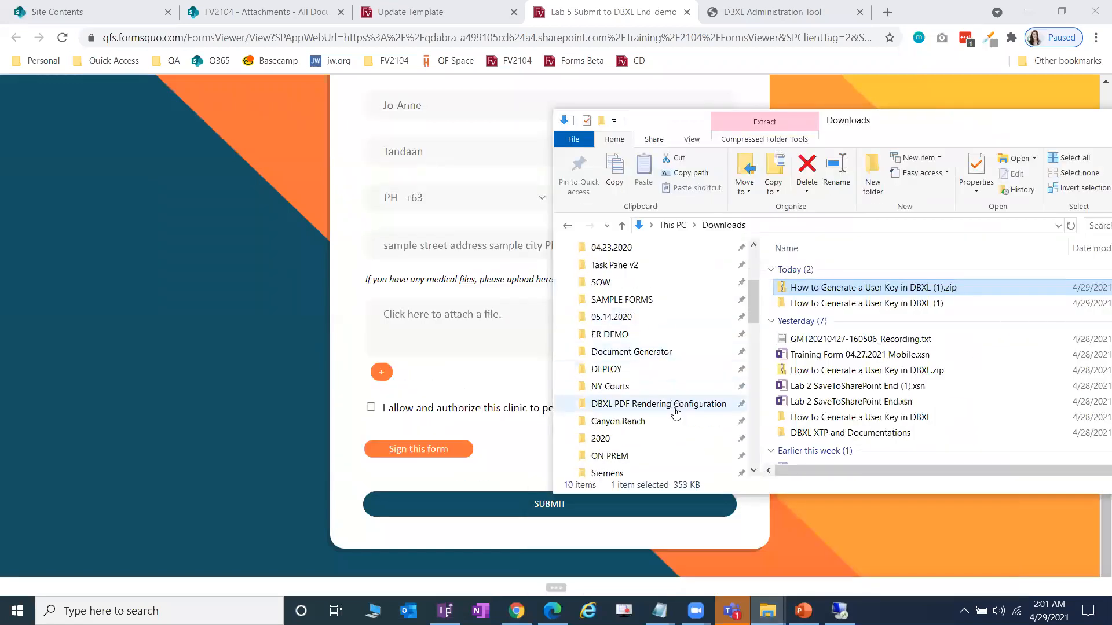
drag(753, 342, 757, 414)
click(666, 369)
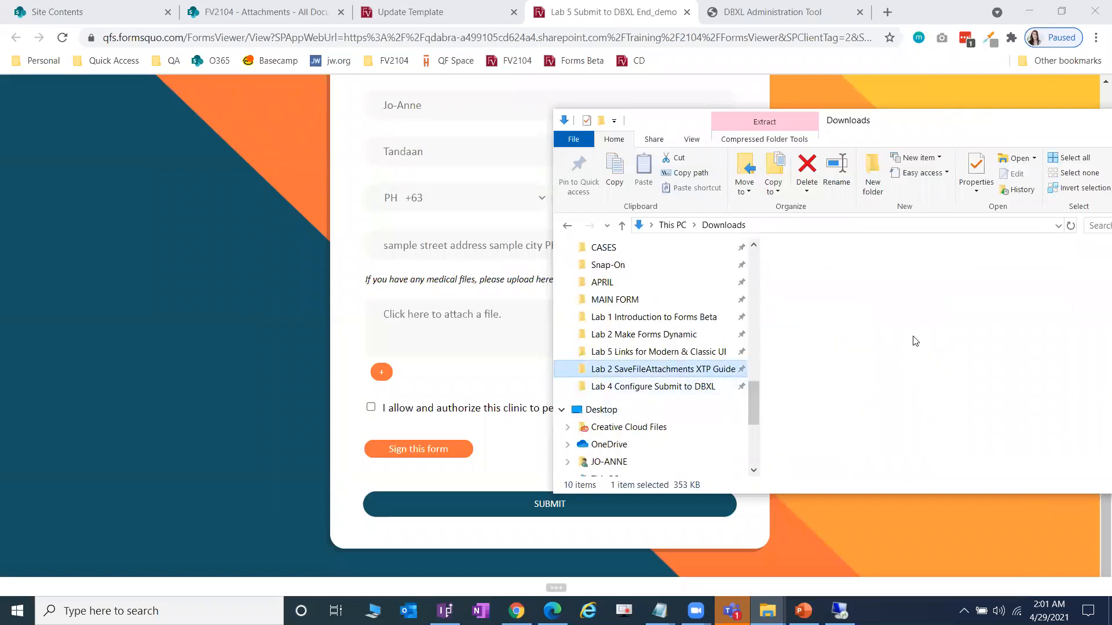
double_click(856, 348)
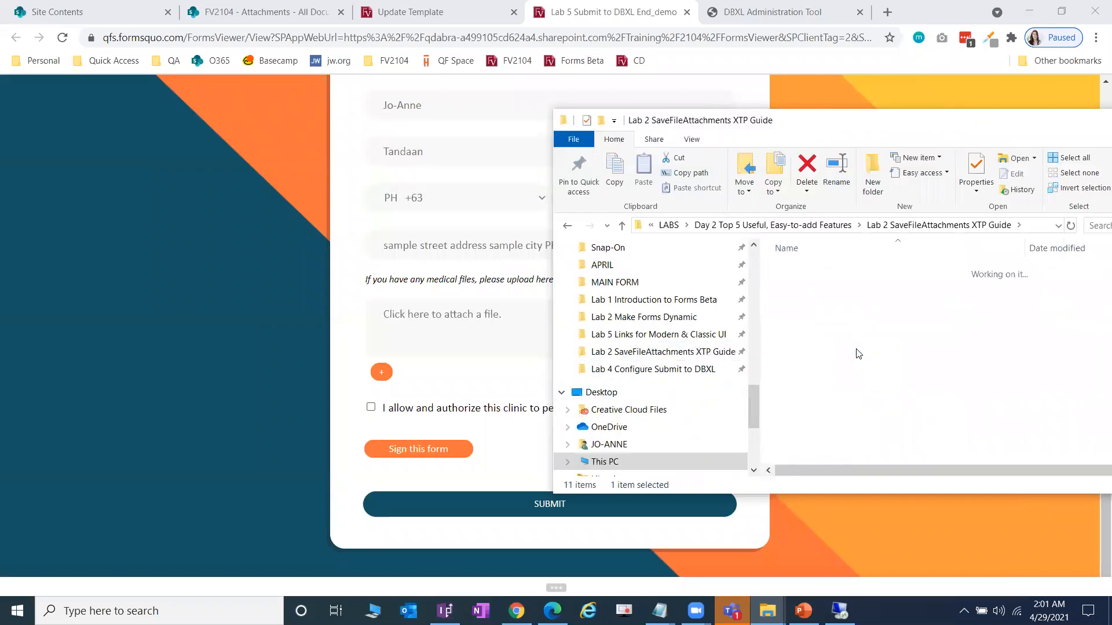
click(873, 226)
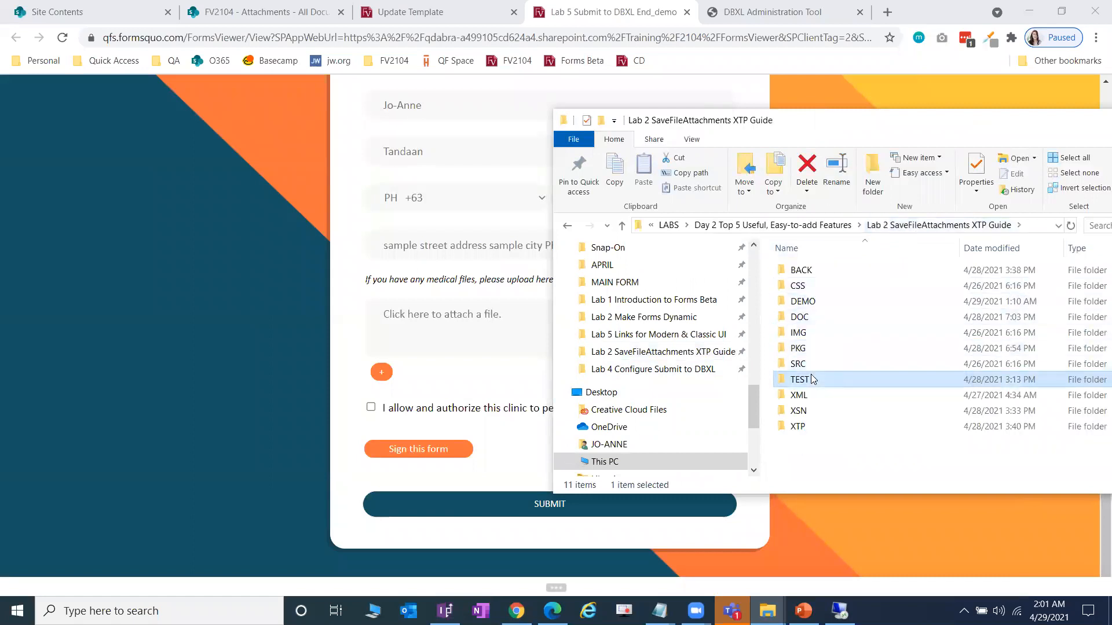
double_click(855, 307)
- Drag Medical File 1, 2 and 3.pdf onto the form's attachment area
click(857, 271)
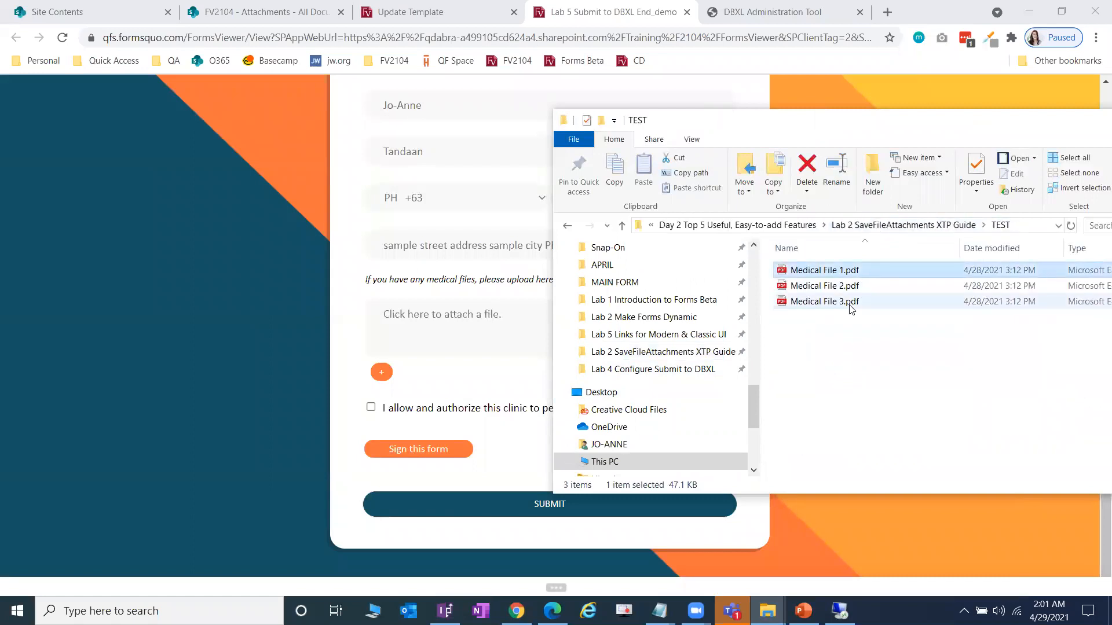
click(491, 331)
click(653, 361)
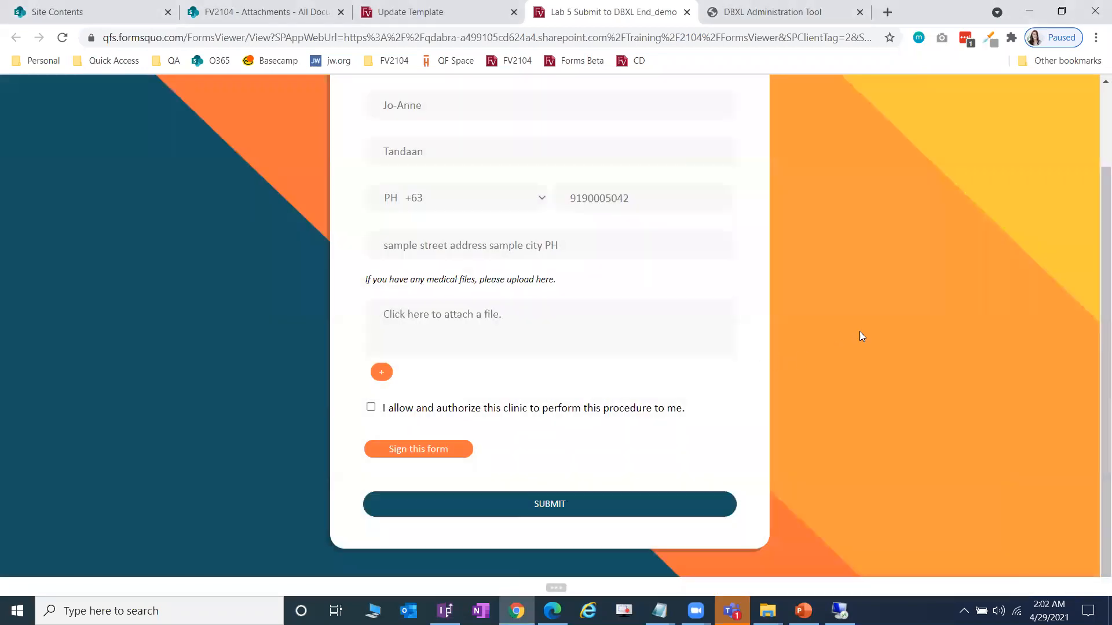
key(alt+Tab)
shift+click(854, 301)
drag(854, 308, 463, 318)
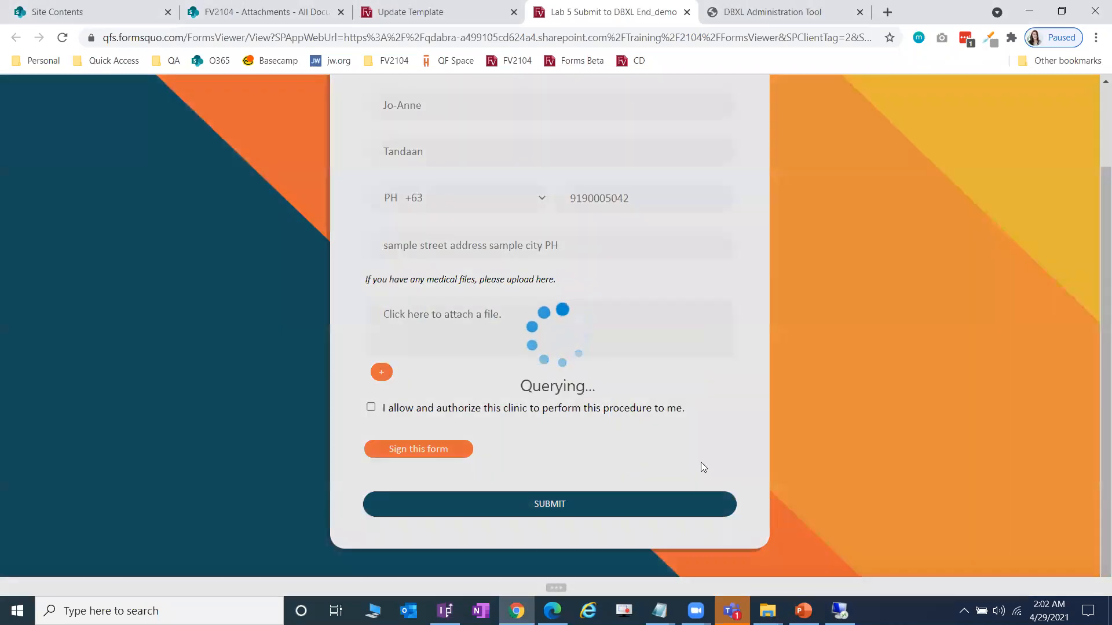
scroll(694, 467, down, 3)
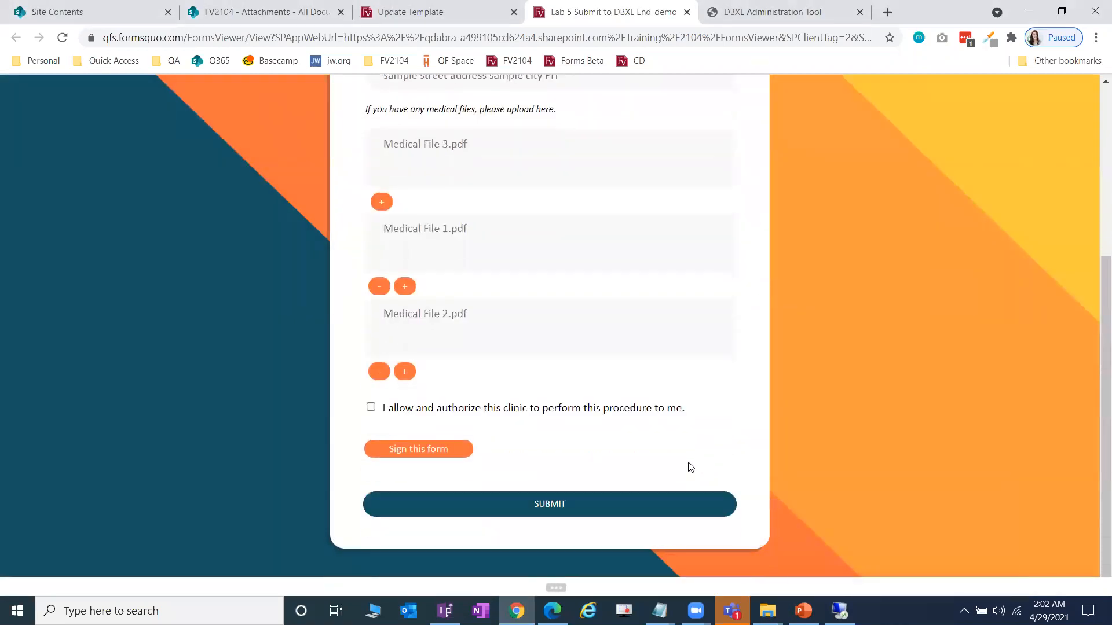
- Tick the consent box, draw a signature, and submit the form
click(370, 407)
click(418, 448)
drag(416, 491, 544, 439)
drag(510, 481, 644, 507)
scroll(679, 453, down, 3)
click(552, 506)
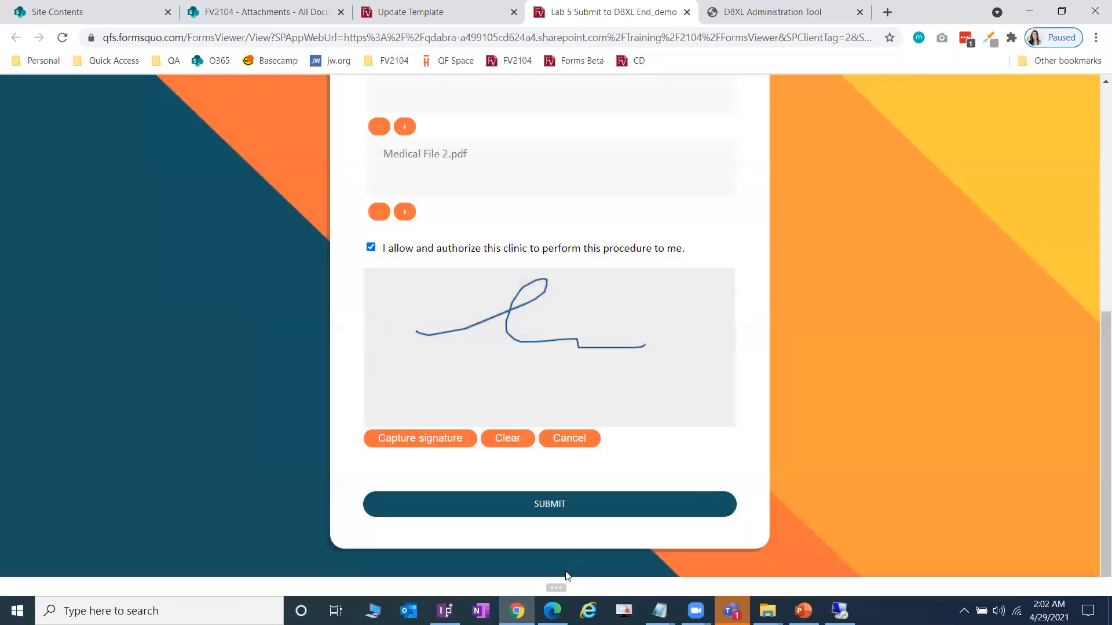
- Confirm in the debug log that SubmitToDbxl returned document ID 1051
click(560, 586)
scroll(457, 520, down, 4)
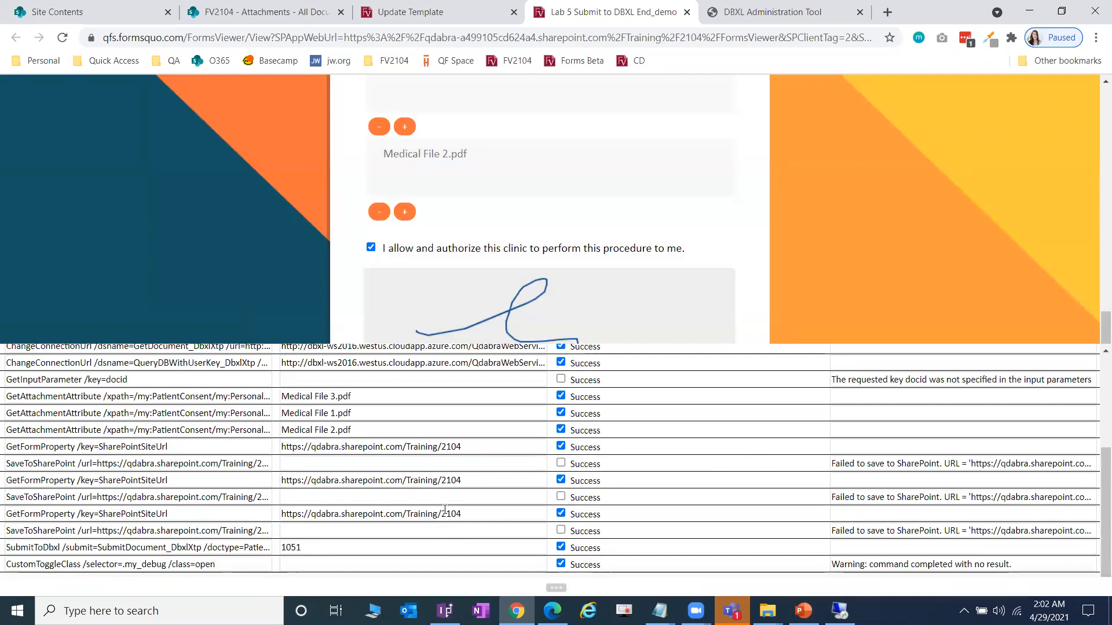
click(346, 545)
double_click(345, 545)
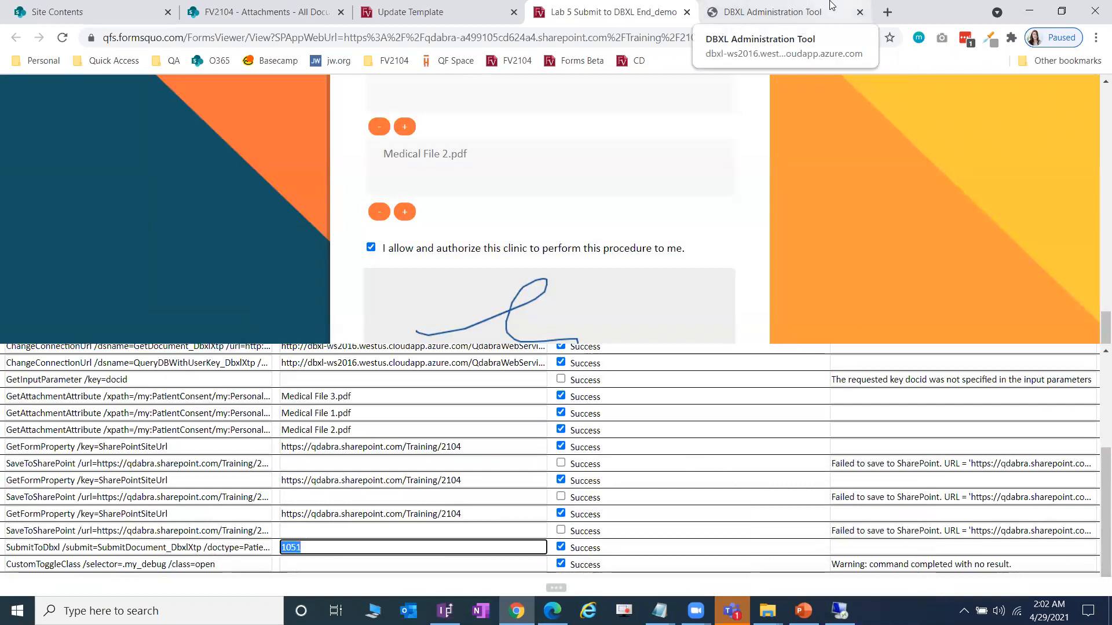
- List PatientConsentDemo's documents in DBXL Administration Tool and highlight the new document ID 1051
click(778, 8)
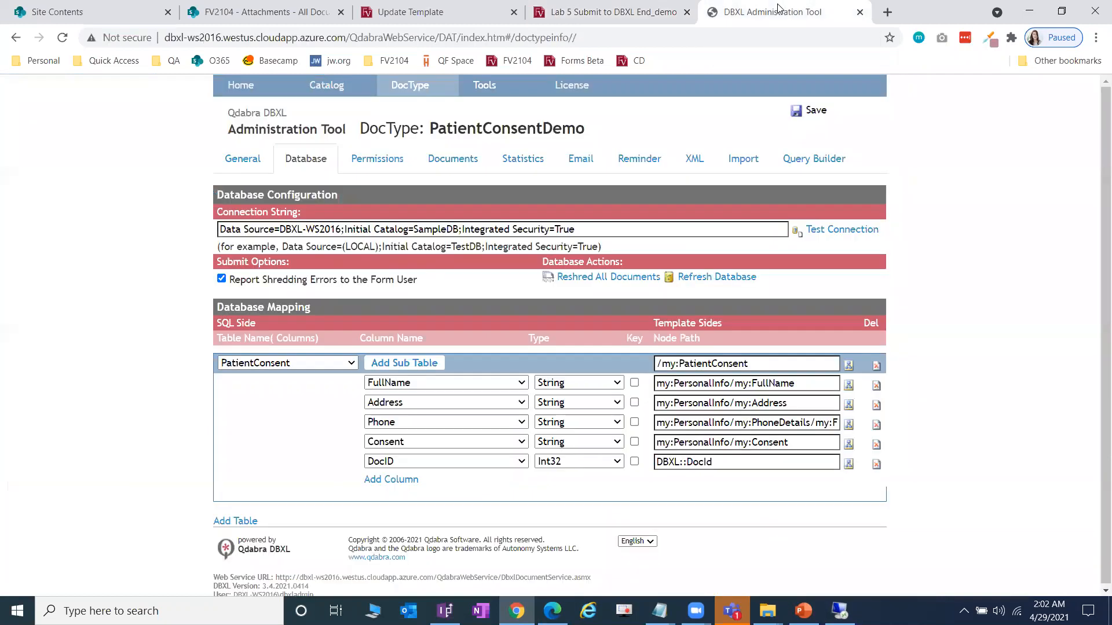
click(476, 161)
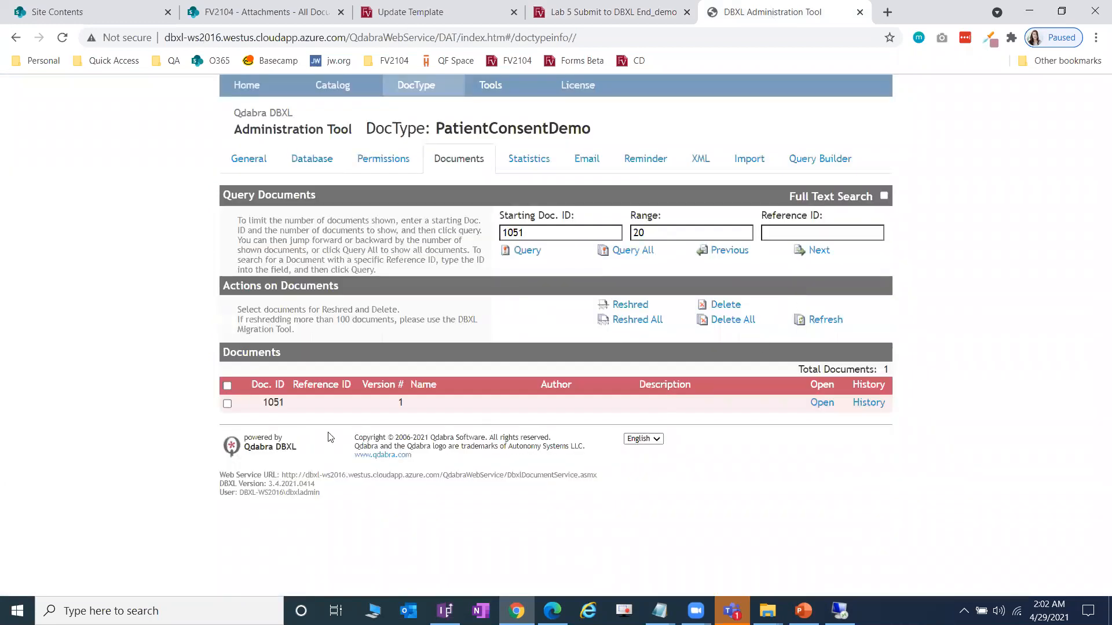
drag(267, 402, 299, 405)
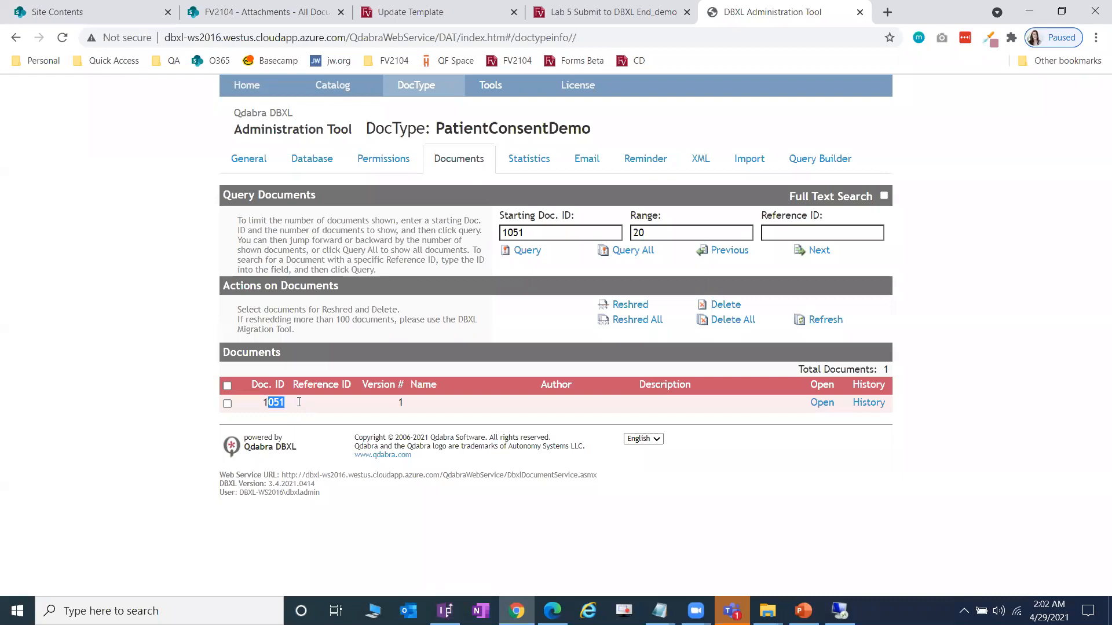
click(992, 435)
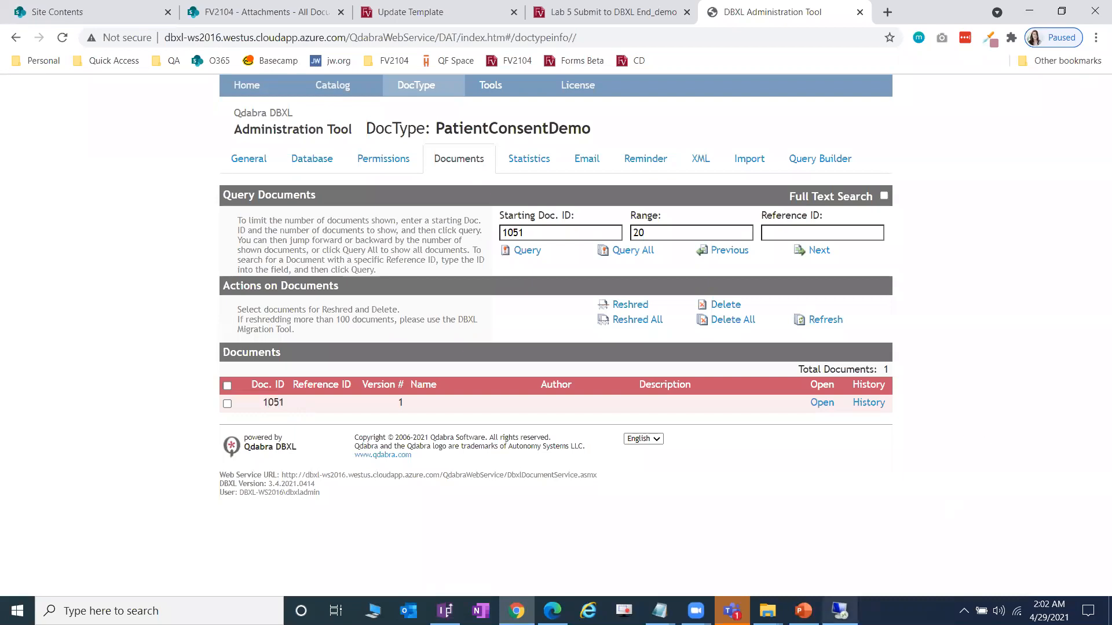
mouse_move(840, 611)
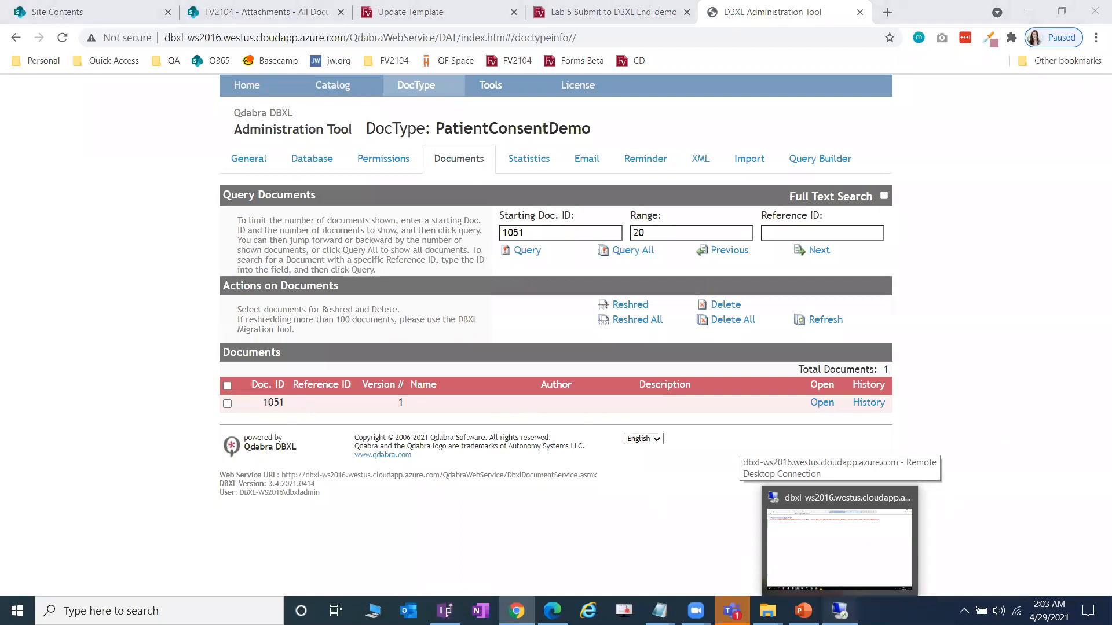
click(839, 548)
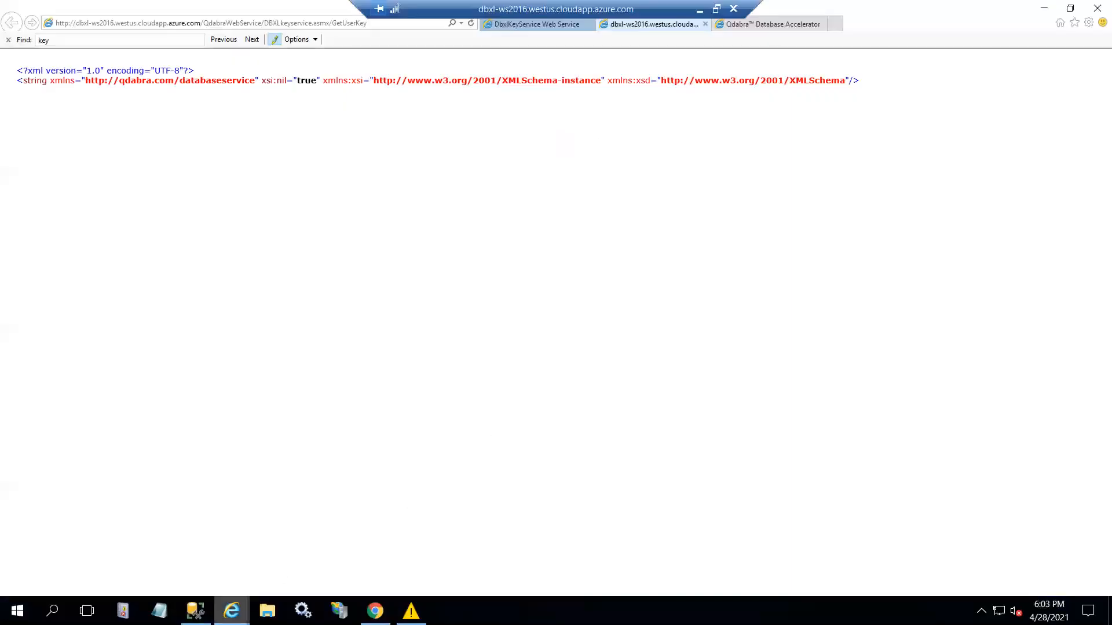
- Rerun the PatientConsent query in remote SSMS, point out the new row's address, then minimize it
click(196, 610)
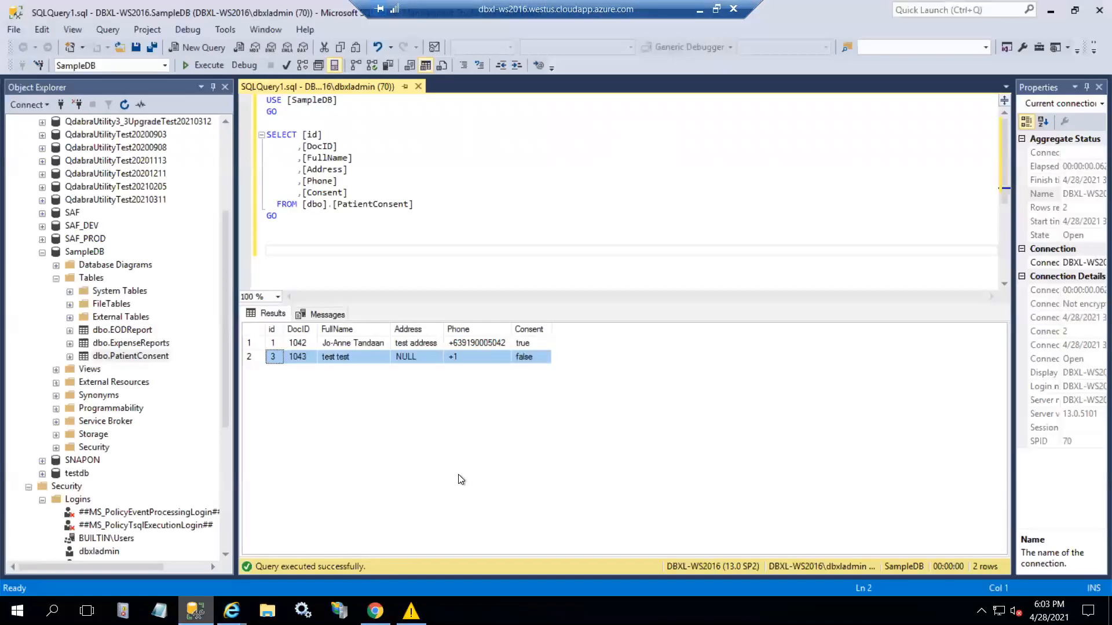
click(207, 67)
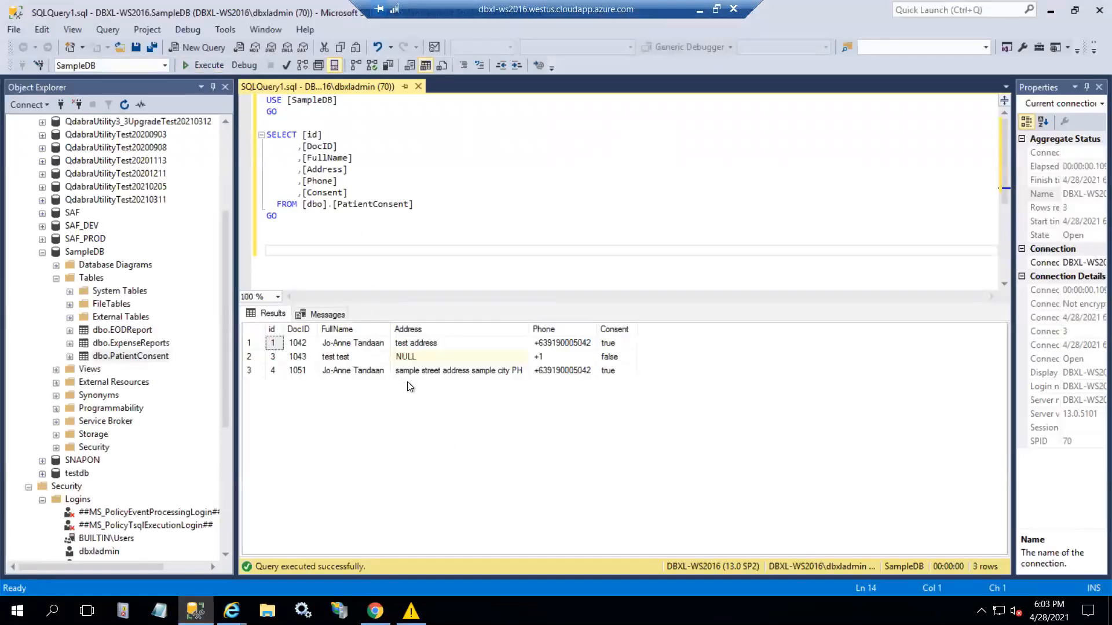
click(482, 373)
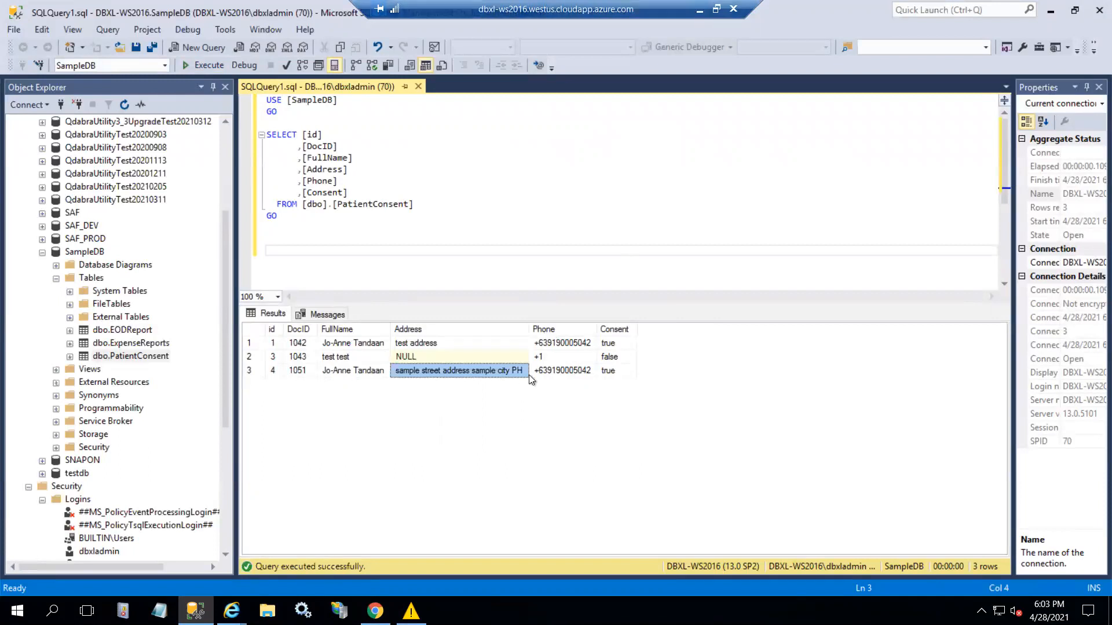
click(700, 12)
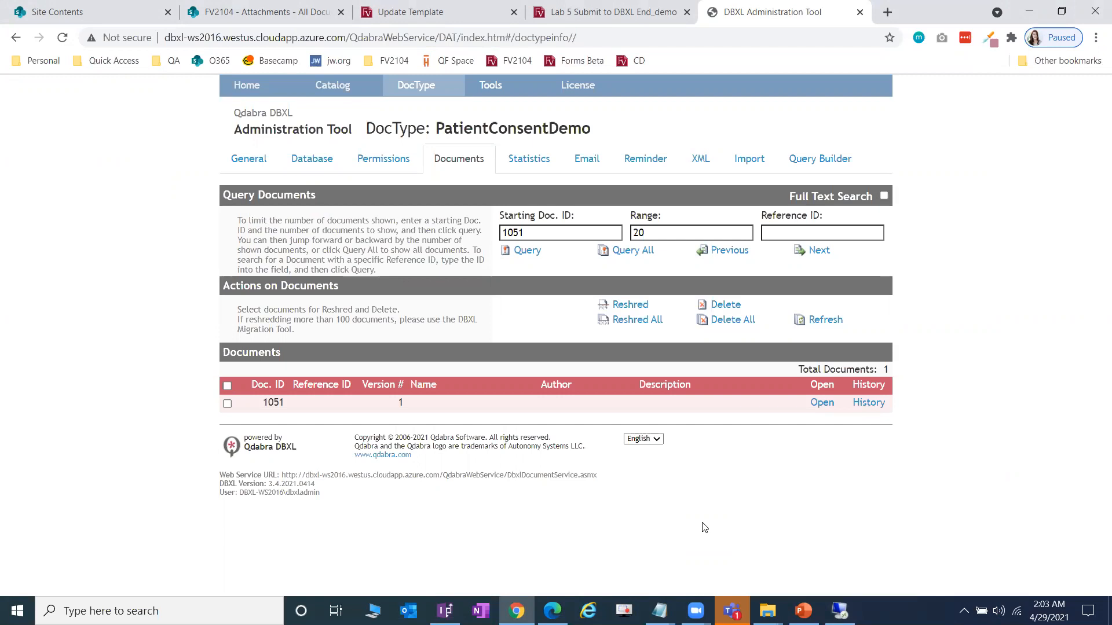
click(260, 165)
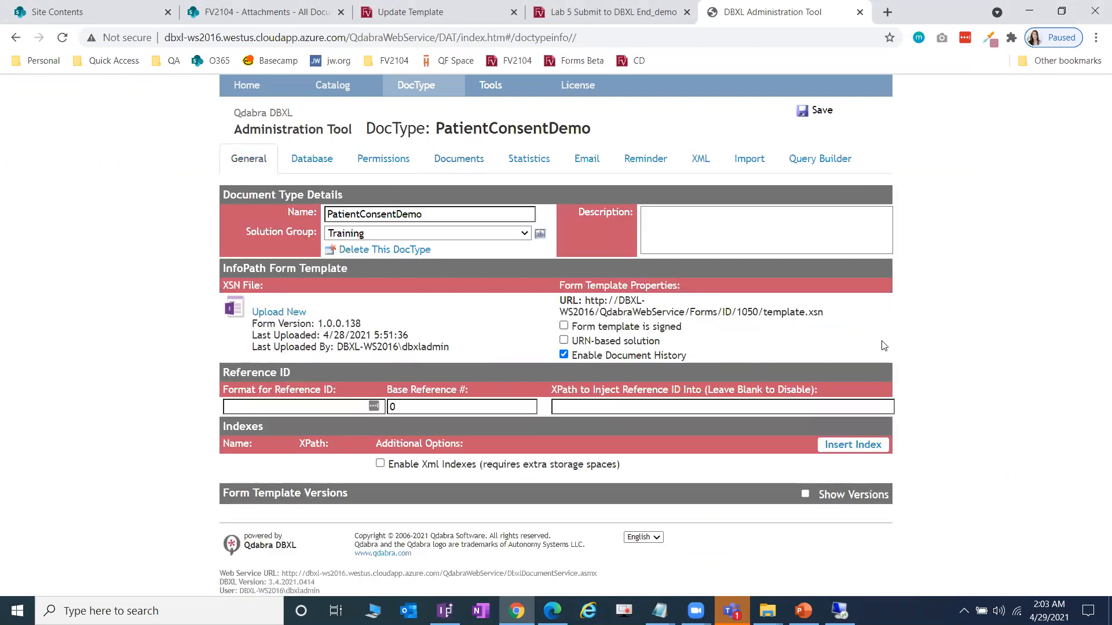
click(337, 410)
text({1})
key(BackSpace)
key(BackSpace)
click(963, 355)
click(318, 408)
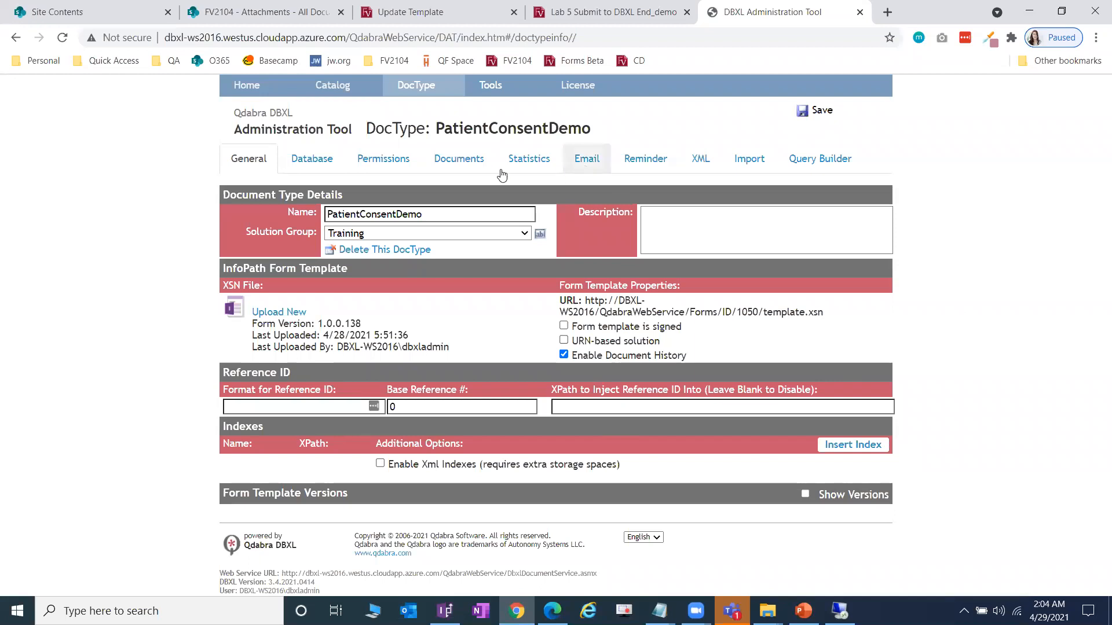
click(460, 163)
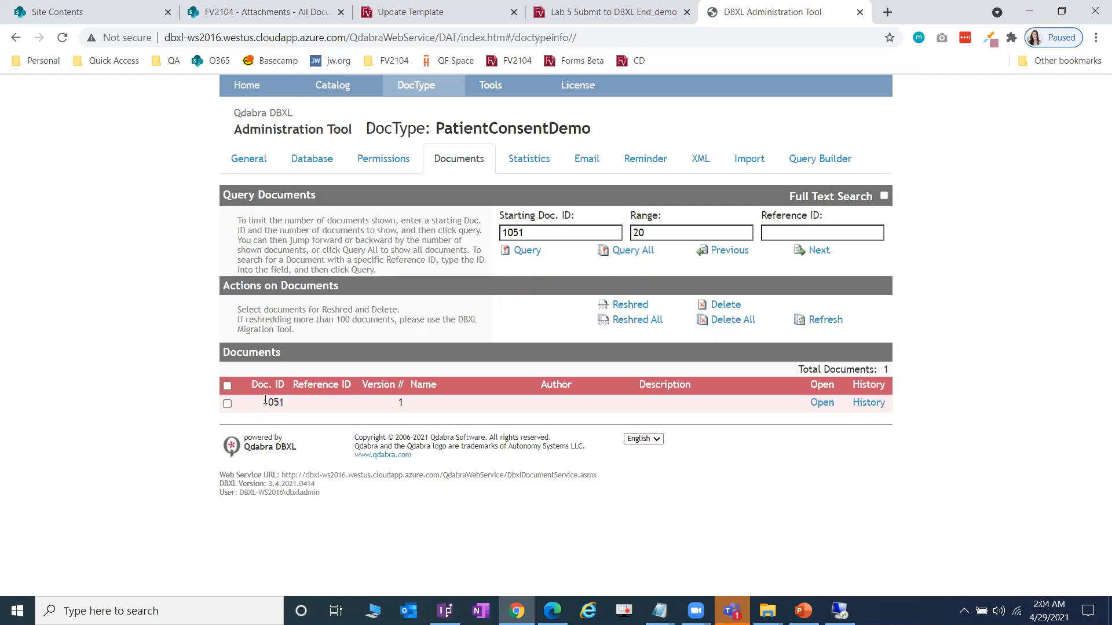
double_click(402, 402)
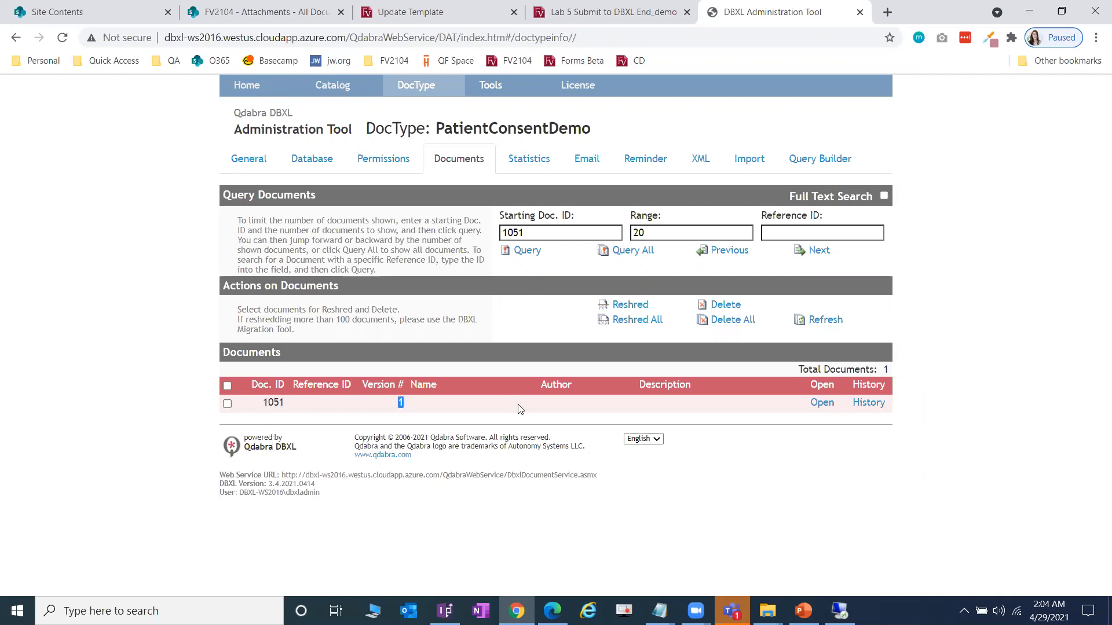
click(950, 407)
click(248, 162)
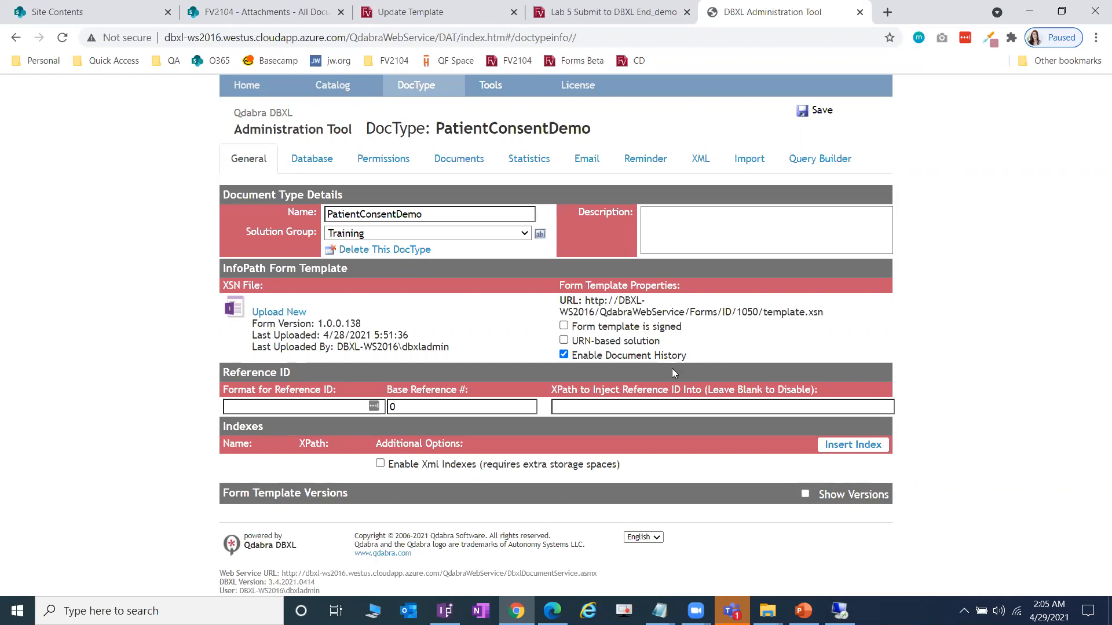
click(459, 158)
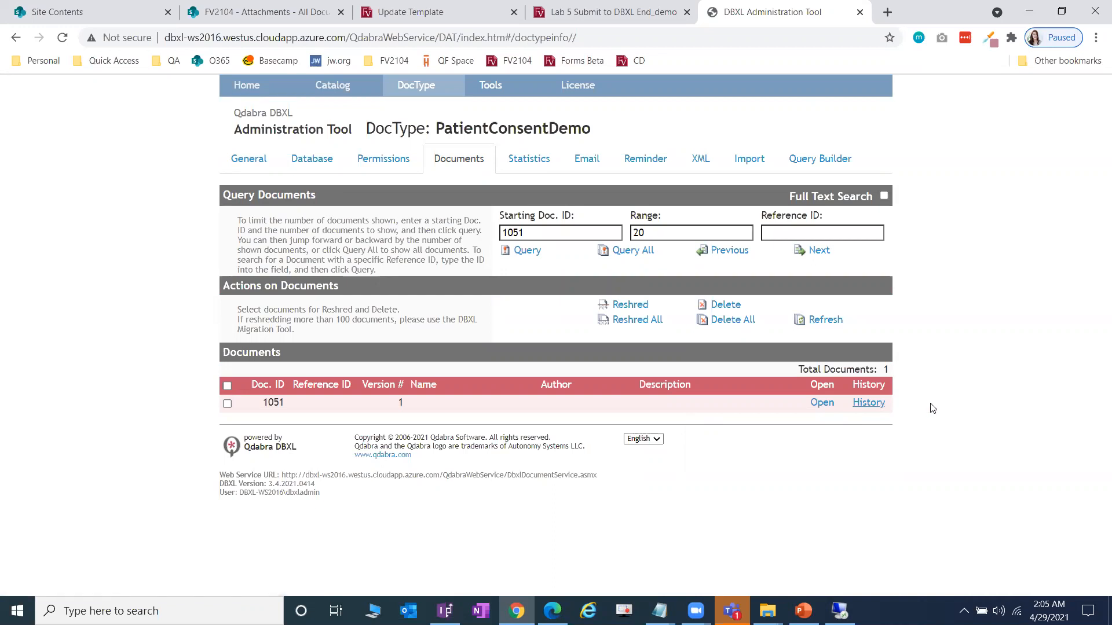
click(876, 408)
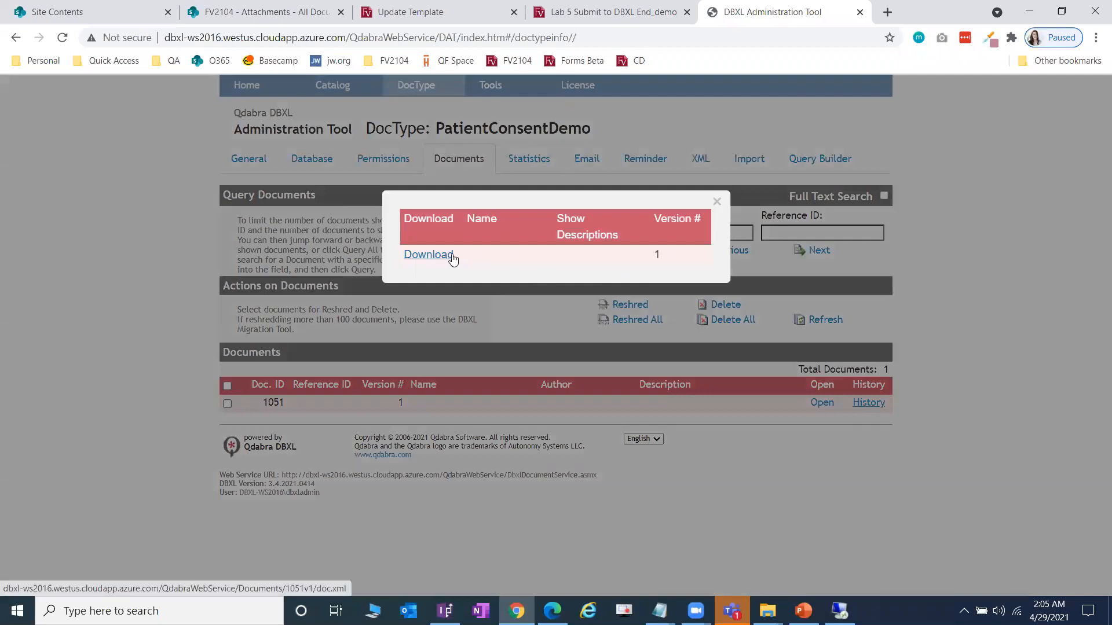
click(717, 203)
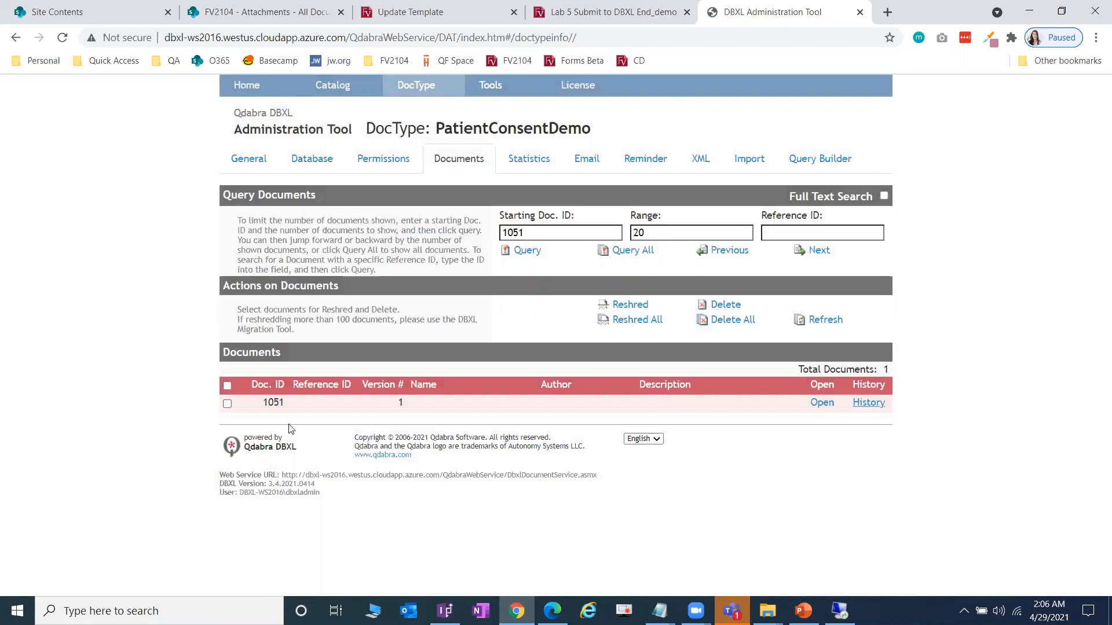
- Reshred document 1051 and acknowledge the 0-error result
click(227, 403)
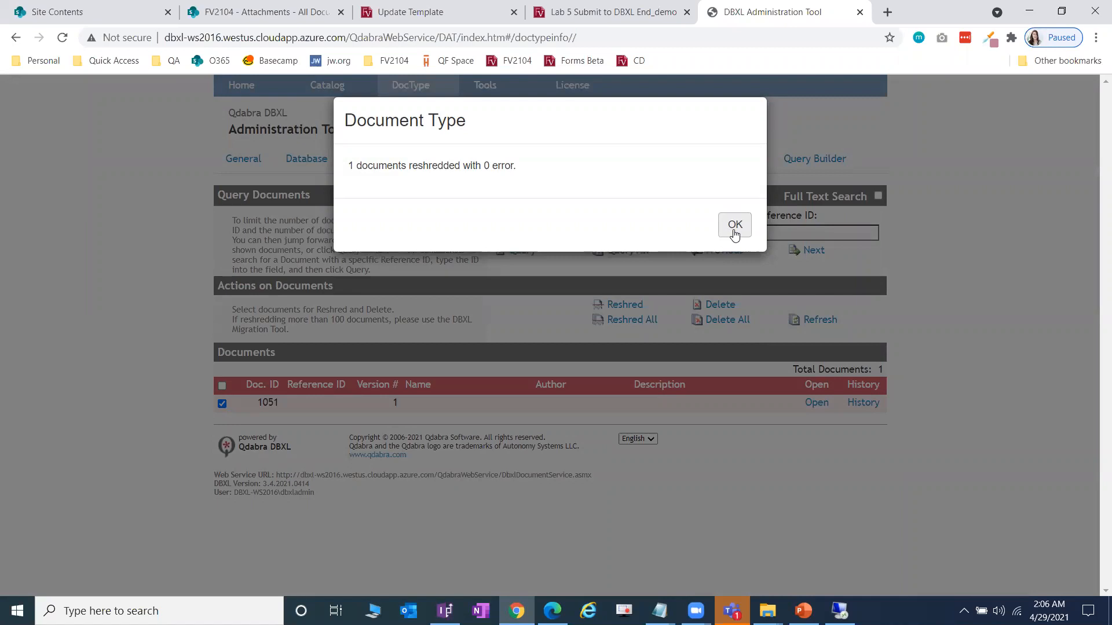
click(735, 225)
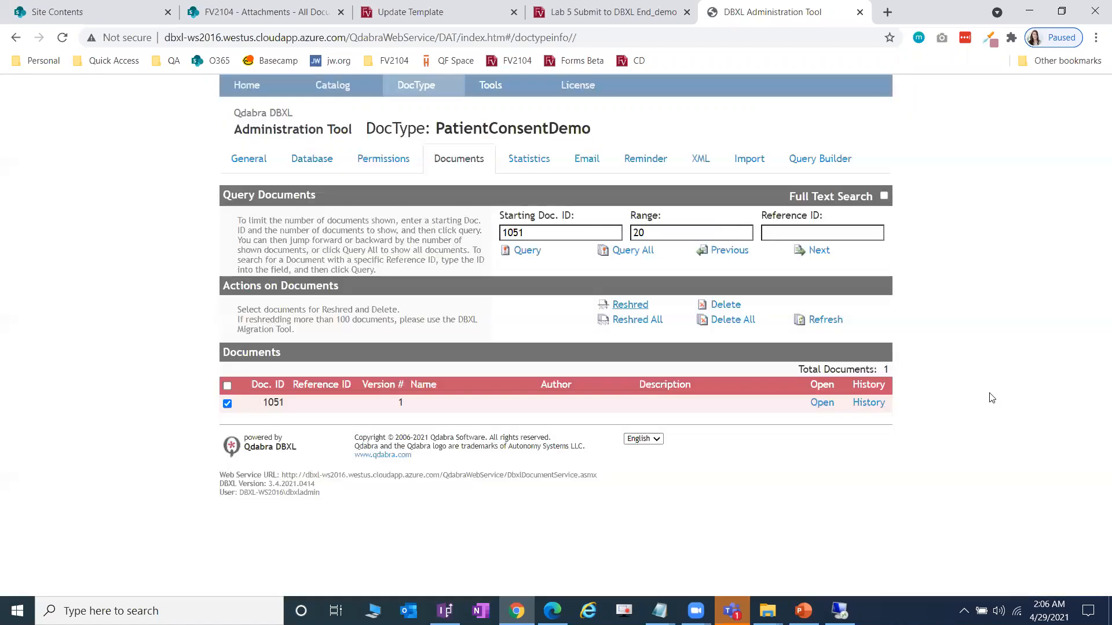
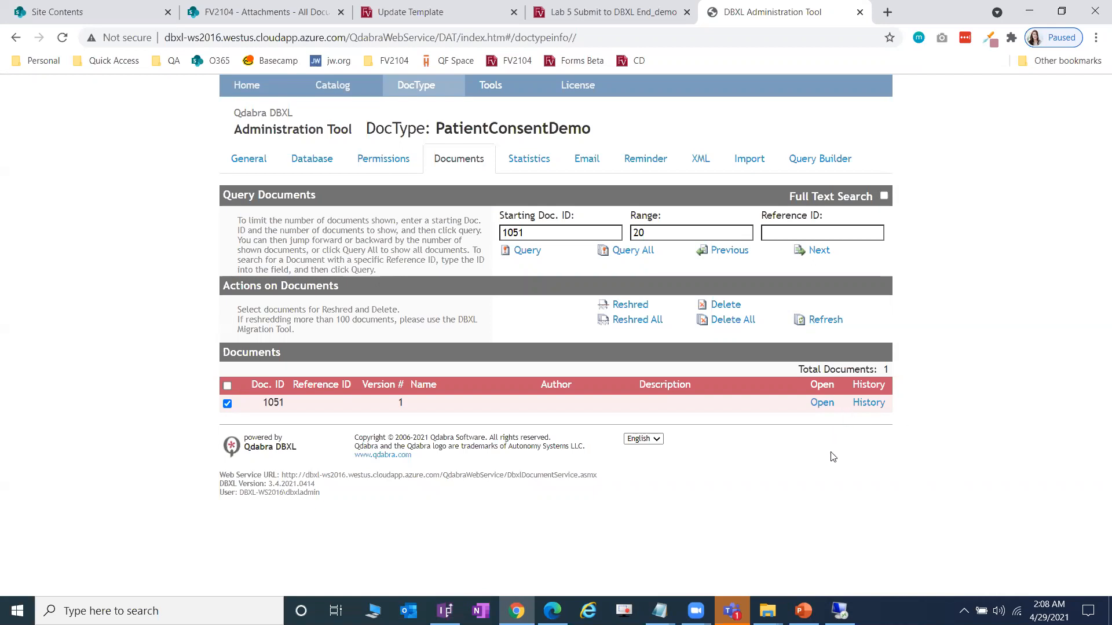
- Review pages 7–8 of the lab guide PDF, close it, and open the document type's Reminder mappings
key(alt+Tab)
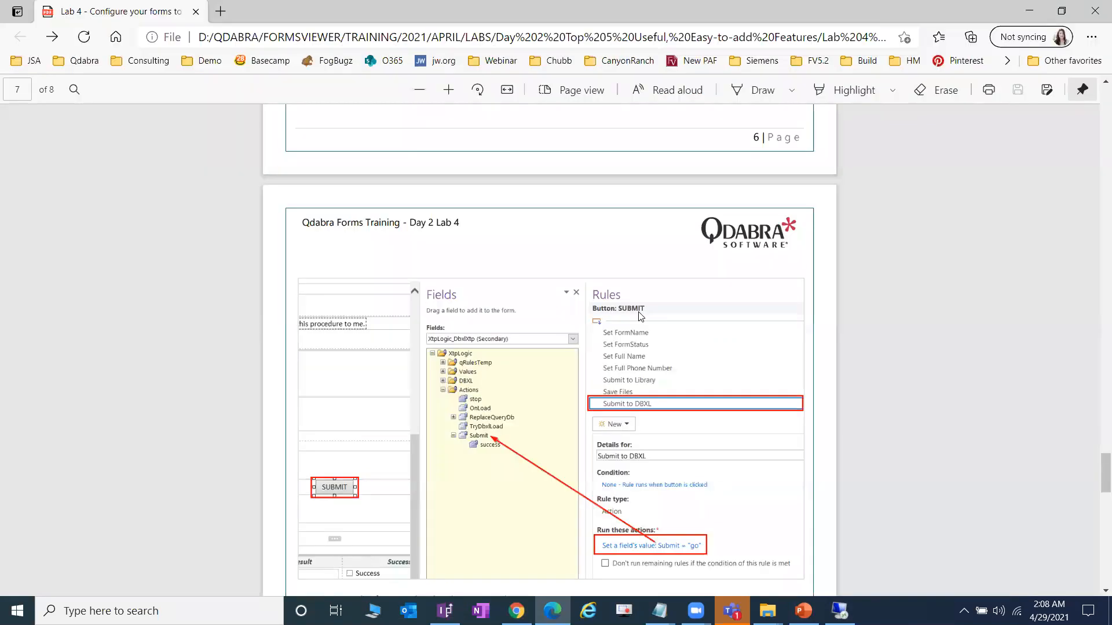
scroll(564, 459, down, 8)
scroll(563, 459, down, 8)
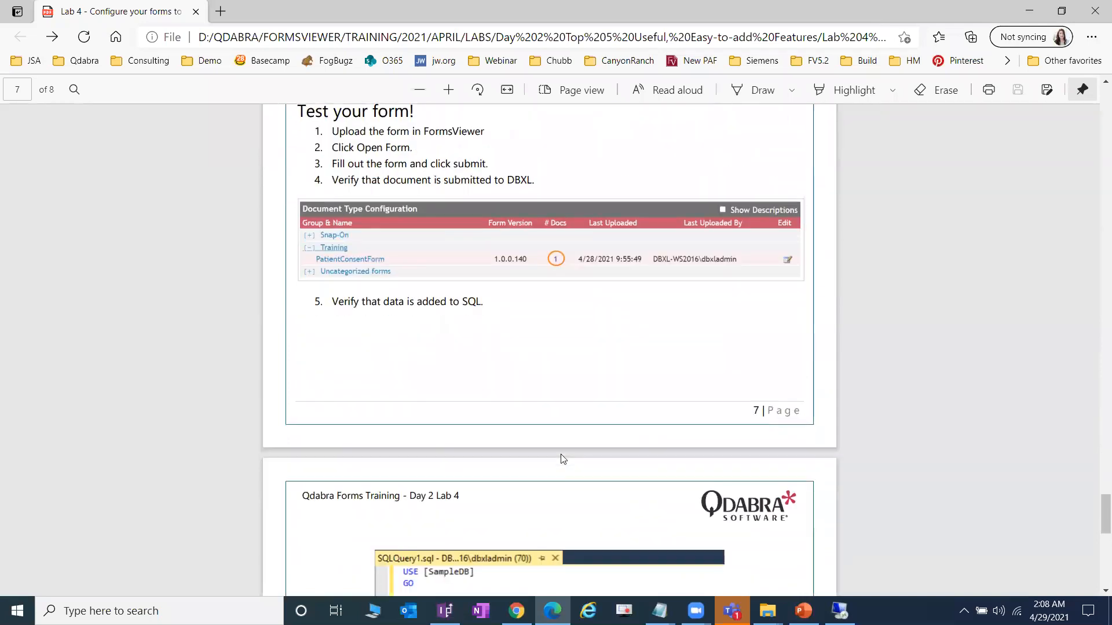
scroll(562, 459, down, 3)
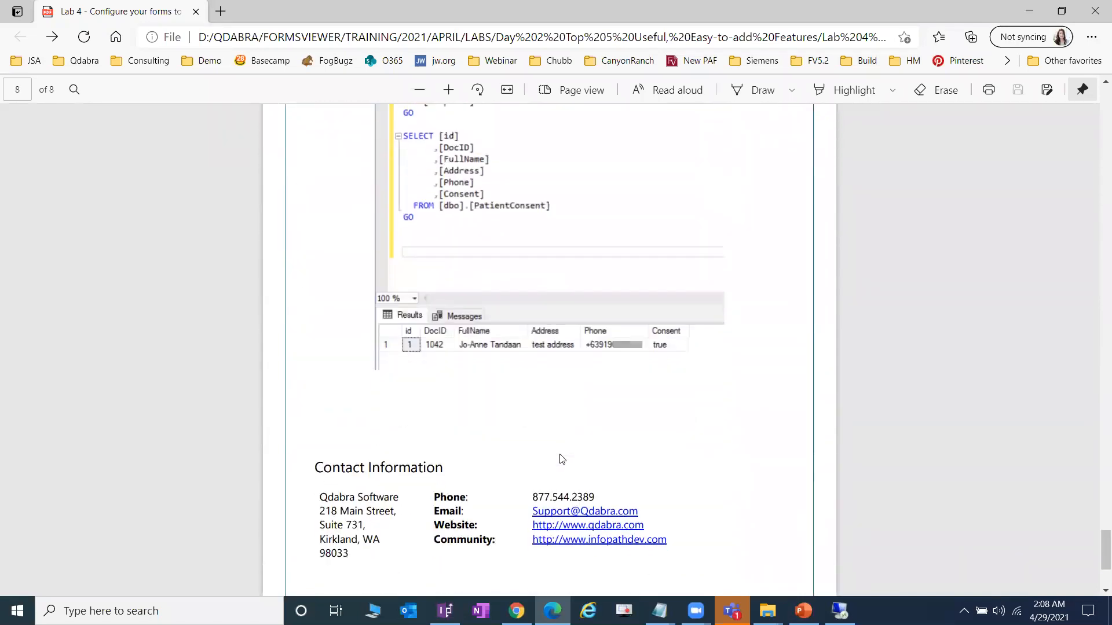
click(1095, 10)
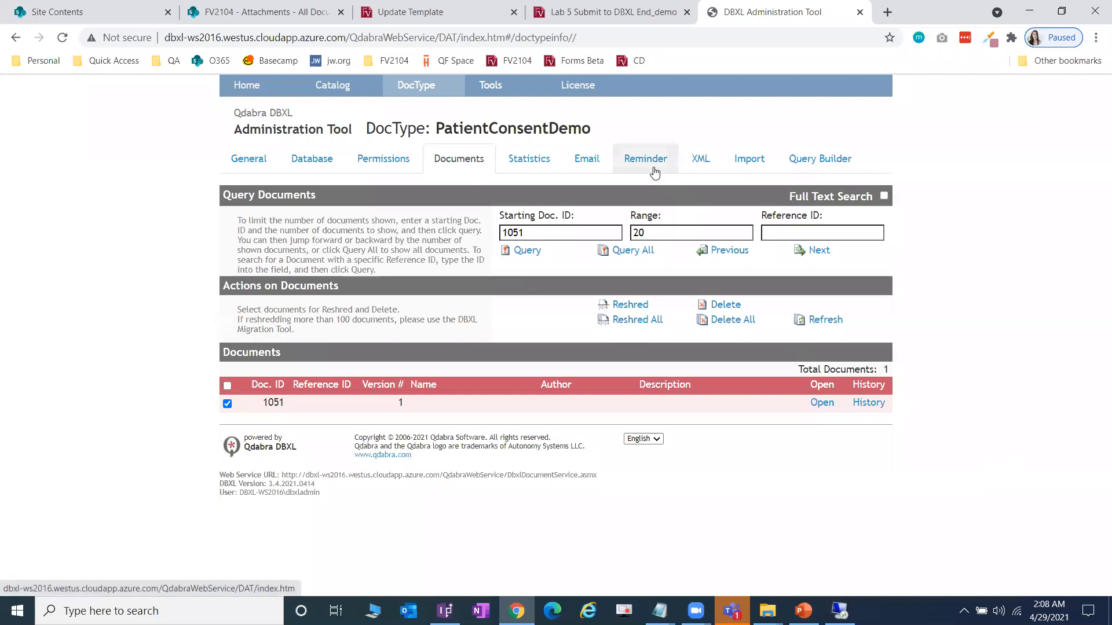
click(654, 168)
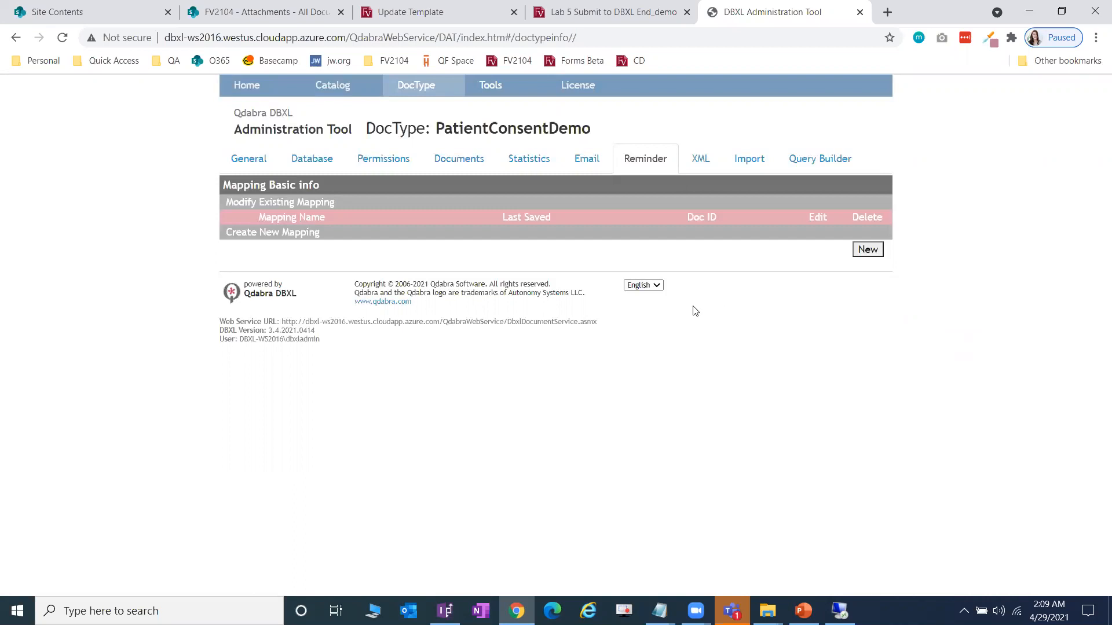
- Hide the browser bookmarks bar and show PatientConsentDemo's Email mappings
key(ctrl+shift+b)
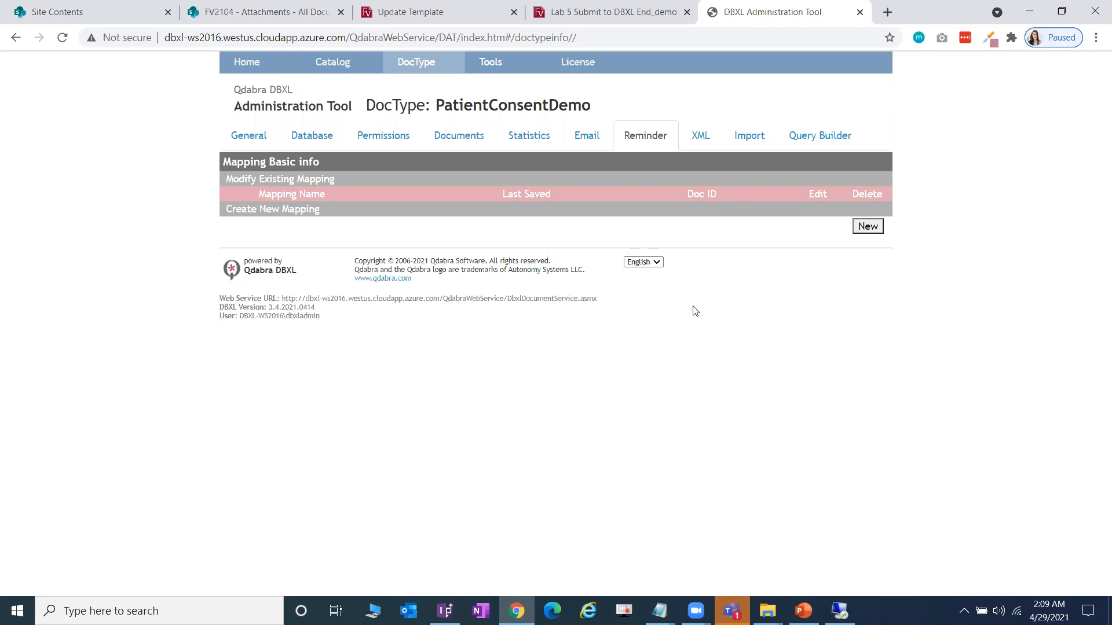
click(587, 135)
- Start a new email mapping named 'Test Email' that renders when a new document is submitted
click(868, 226)
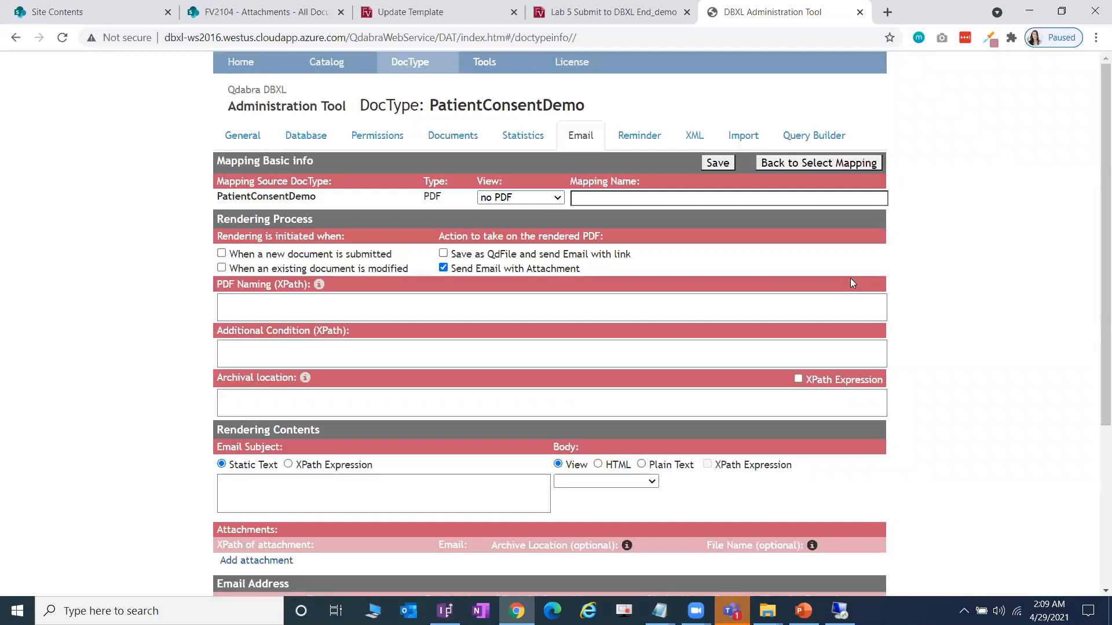
scroll(850, 279, down, 5)
scroll(850, 279, up, 5)
click(221, 253)
click(640, 200)
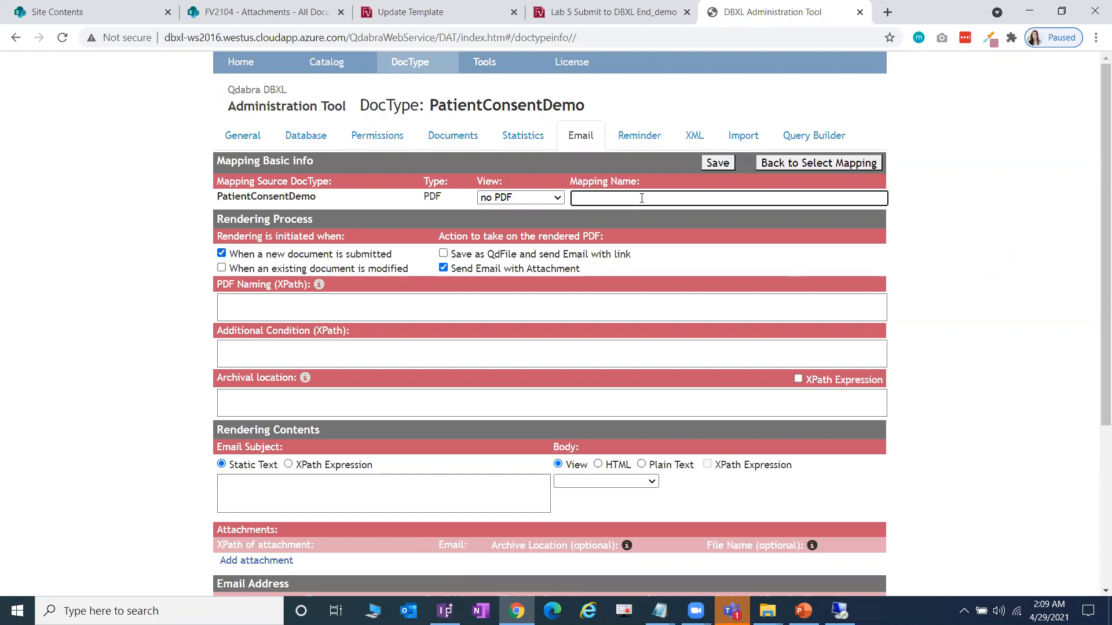
text(Test Email)
- Choose View 1 as the view rendered to PDF for this mapping
scroll(779, 276, down, 2)
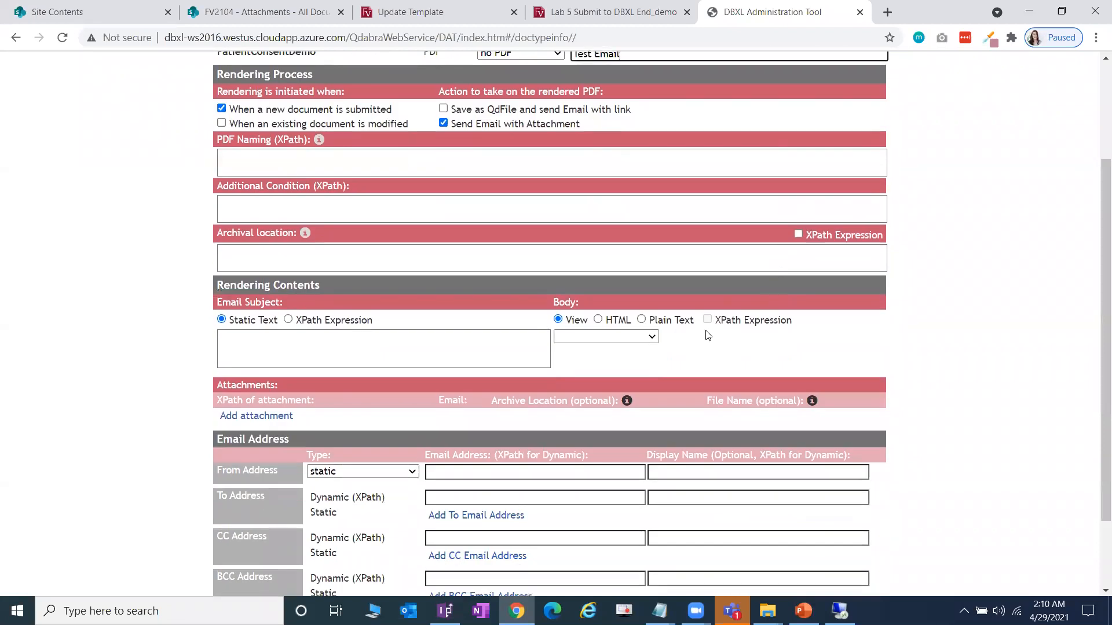
scroll(521, 231, up, 3)
click(520, 198)
click(520, 225)
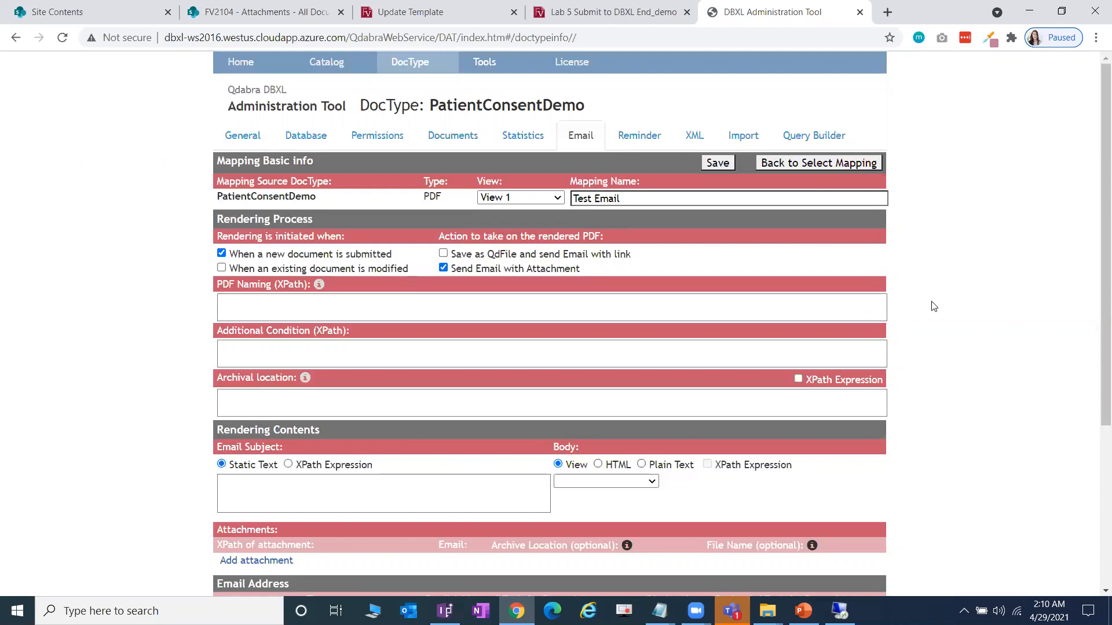
scroll(934, 305, down, 1)
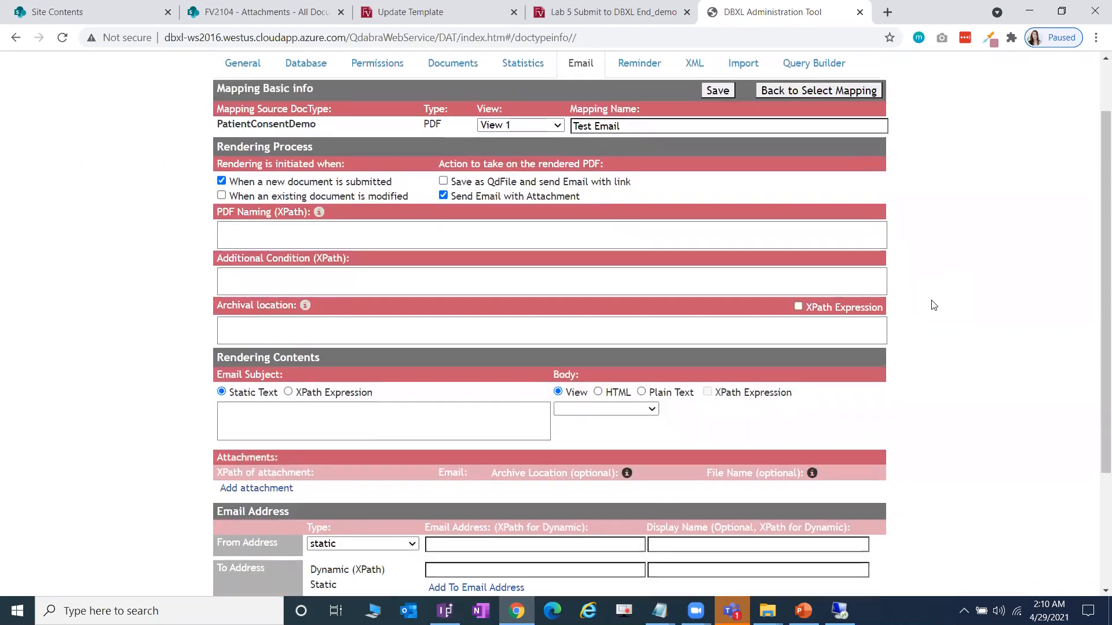
scroll(934, 305, down, 2)
click(604, 402)
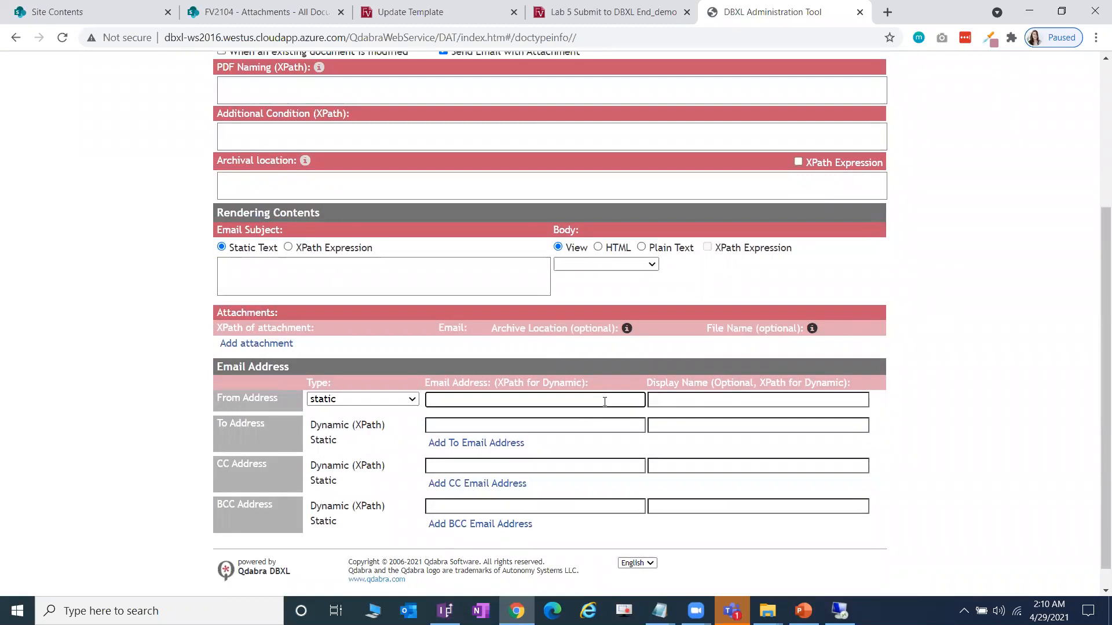
- Enter a personal e-mail address and display name, then move both into a static To recipient row
key(Tab)
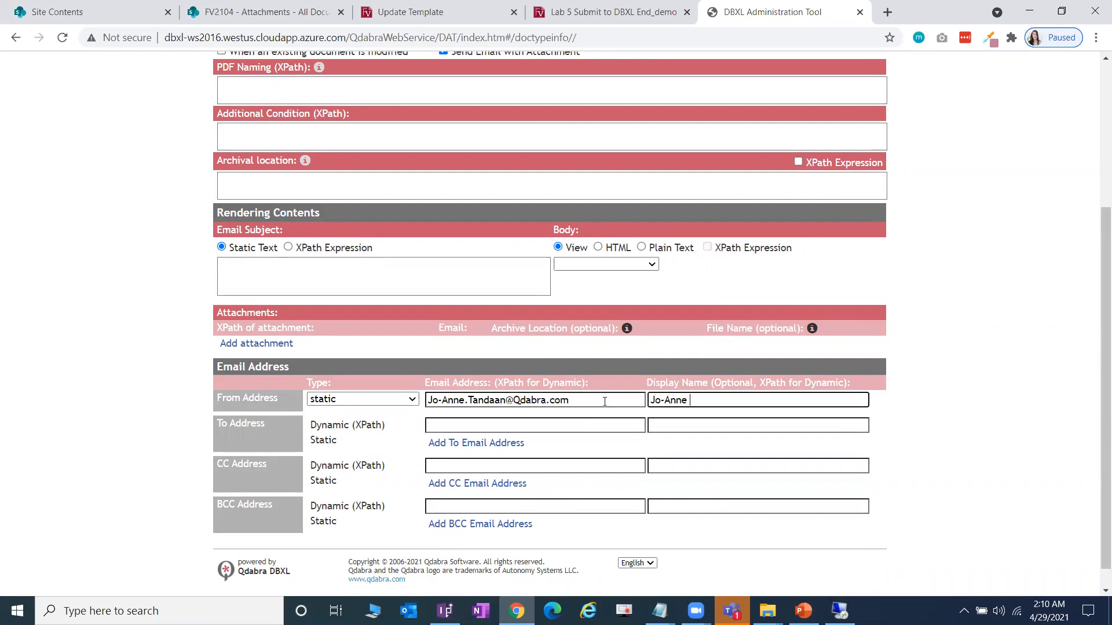
drag(585, 400, 331, 406)
key(ctrl+c)
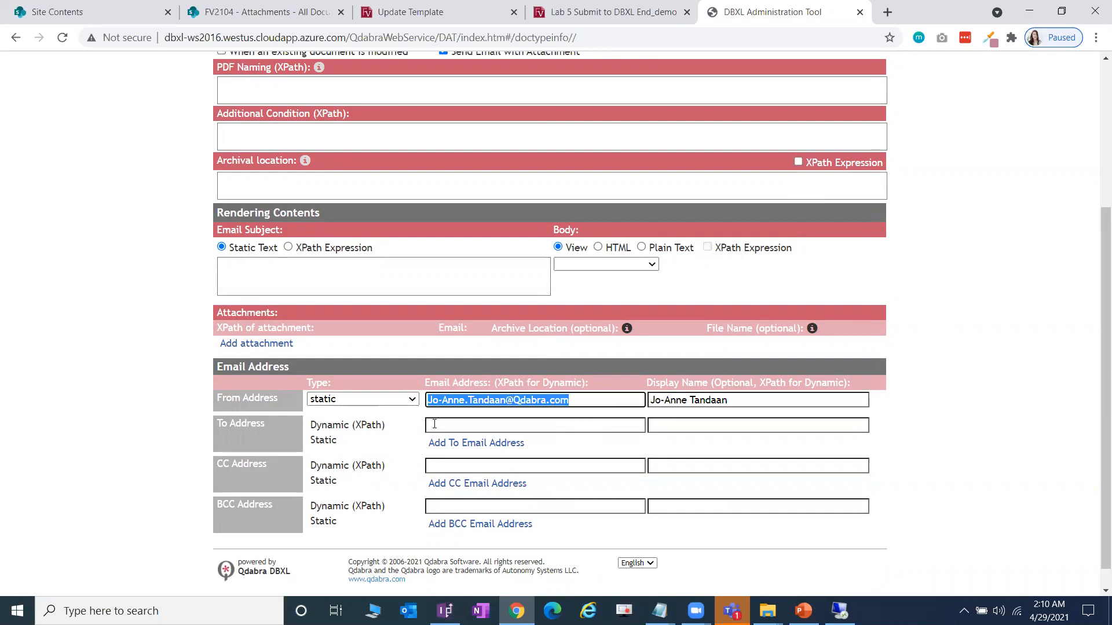
key(BackSpace)
click(447, 444)
key(ctrl+v)
drag(726, 401, 587, 413)
key(ctrl+x)
click(648, 449)
key(ctrl+v)
- Set the sender to the company notifications mailbox with display name 'Notifications'
click(577, 403)
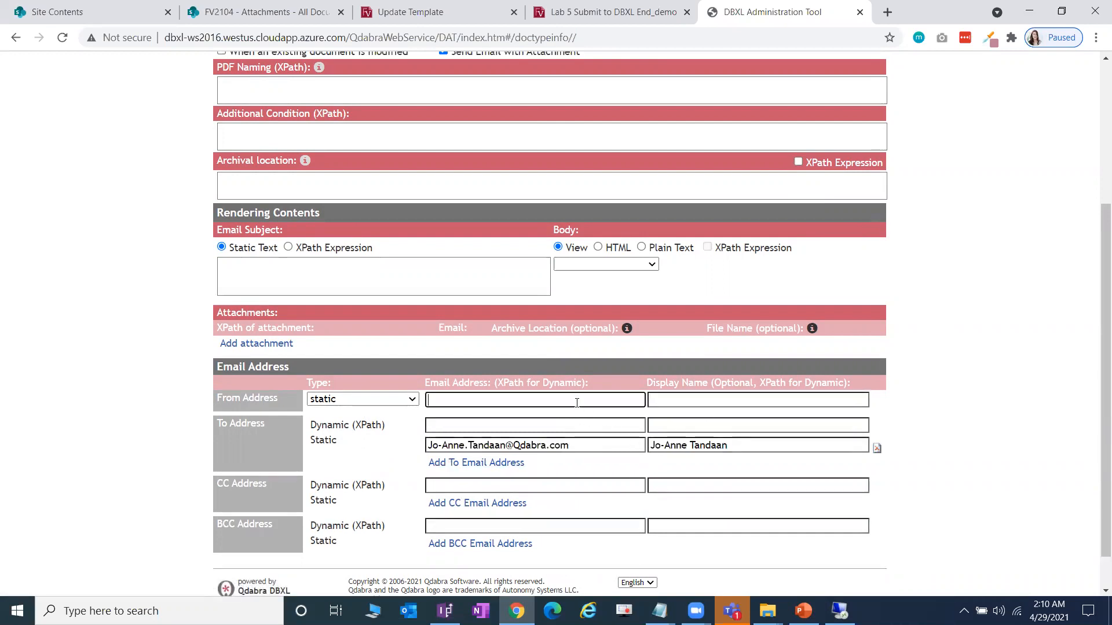
text(Q)
key(BackSpace)
key(Tab)
text(Notifications)
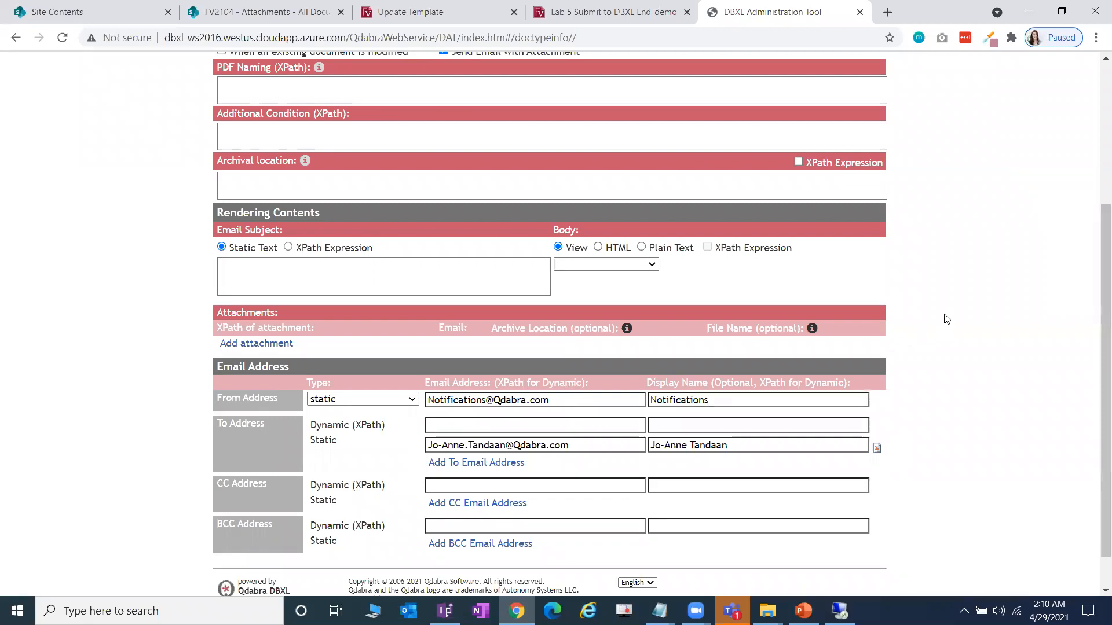
scroll(946, 320, up, 4)
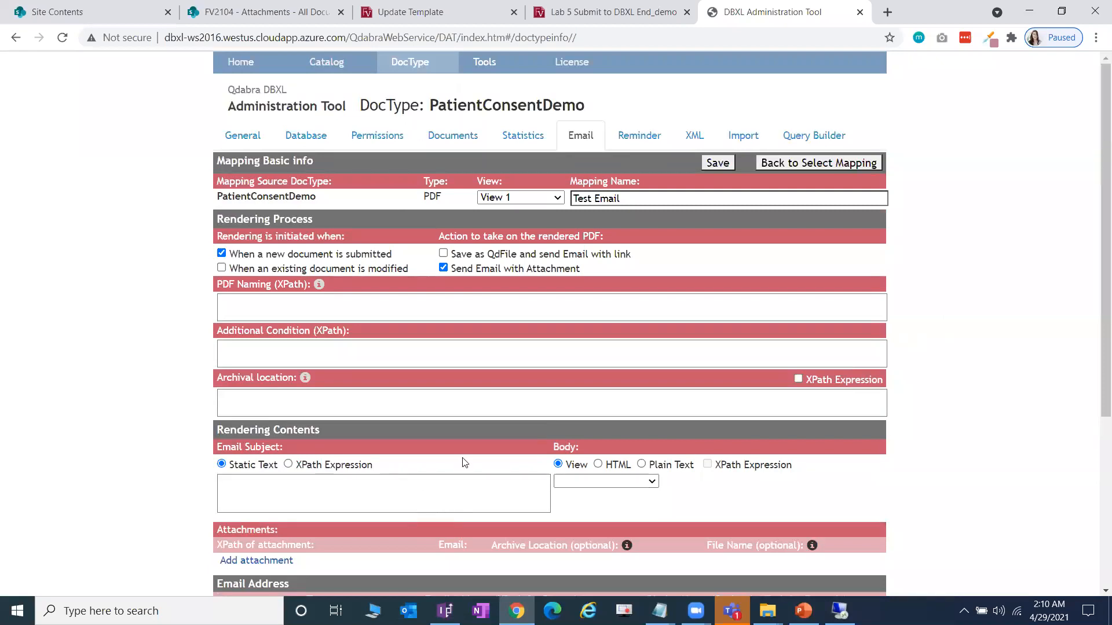
- Keep View 1 for the PDF and use View 1 as the email body
click(518, 199)
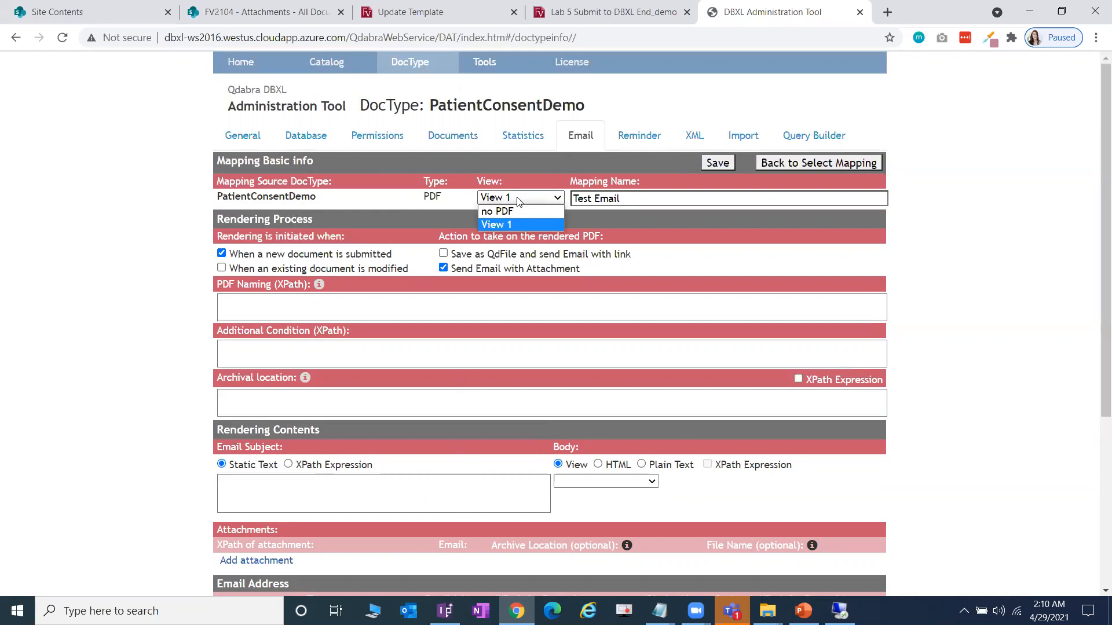
click(518, 199)
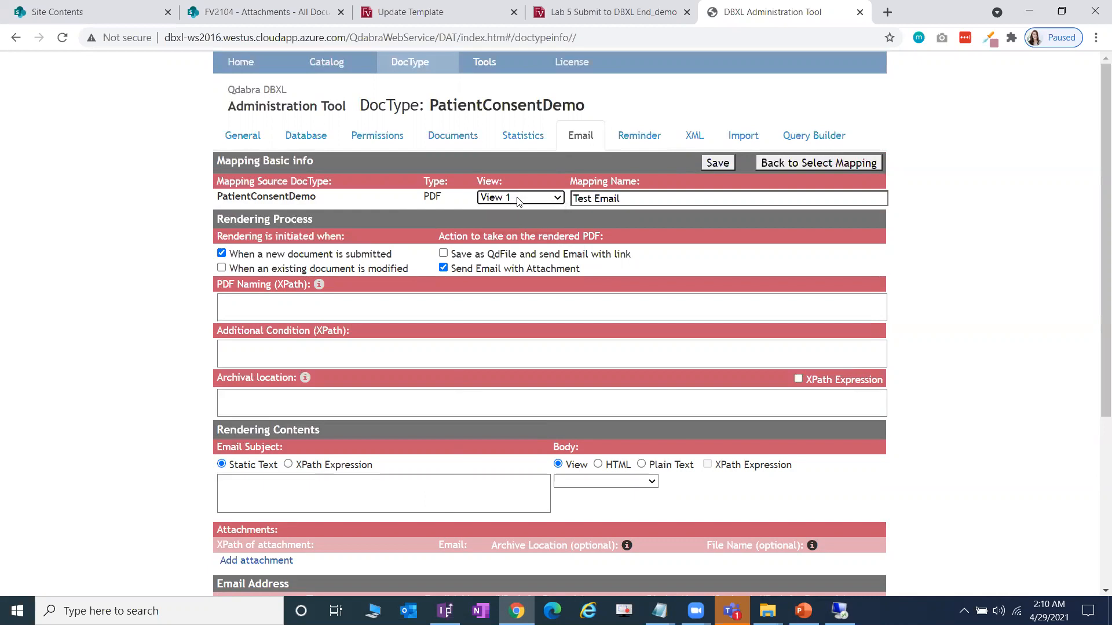
click(636, 481)
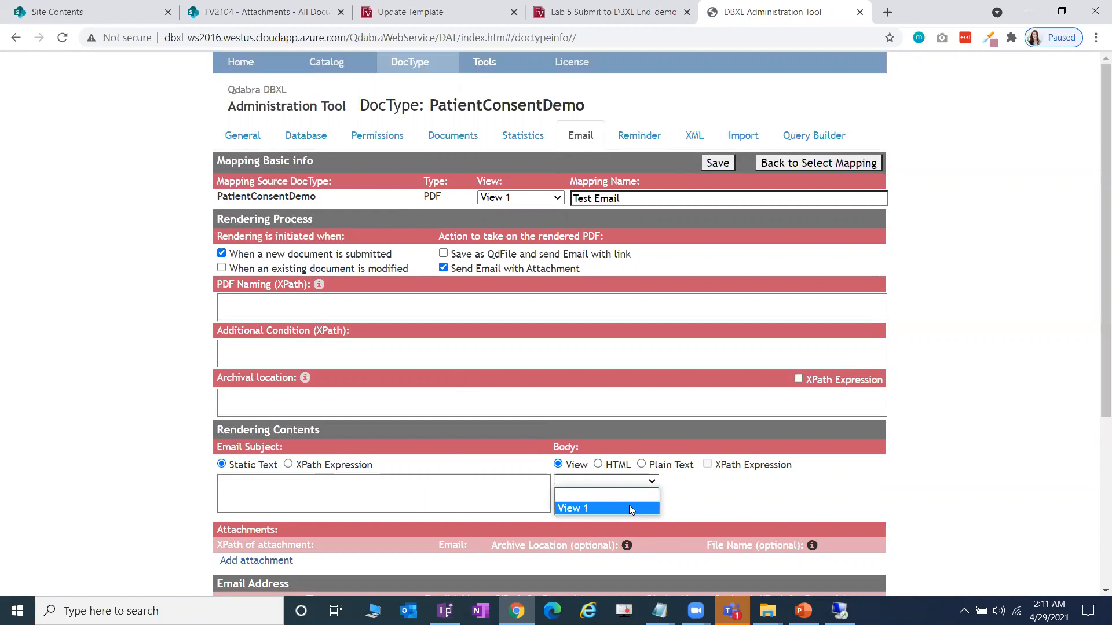
click(630, 509)
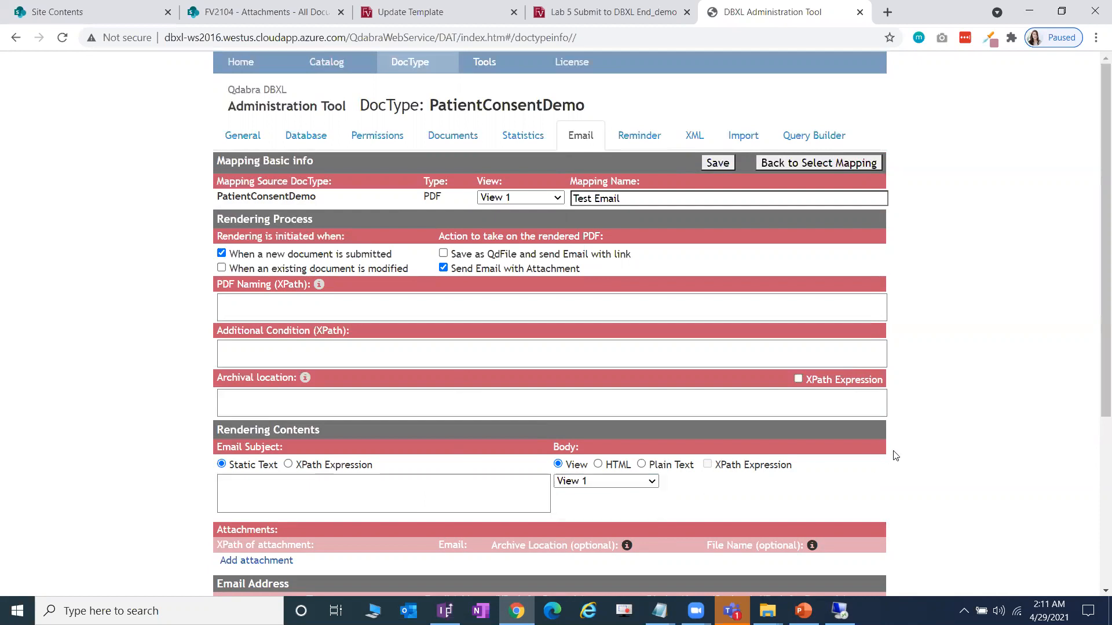
scroll(896, 457, down, 1)
scroll(896, 458, down, 1)
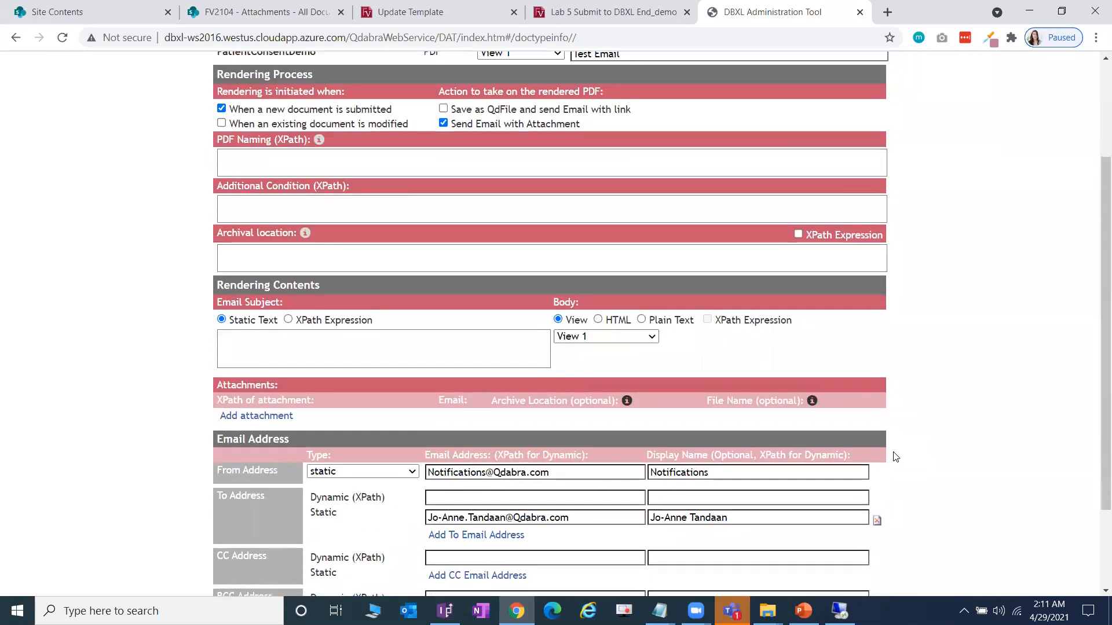
- Set the email subject to 'Demo DBXL Email' and save the mapping
click(491, 338)
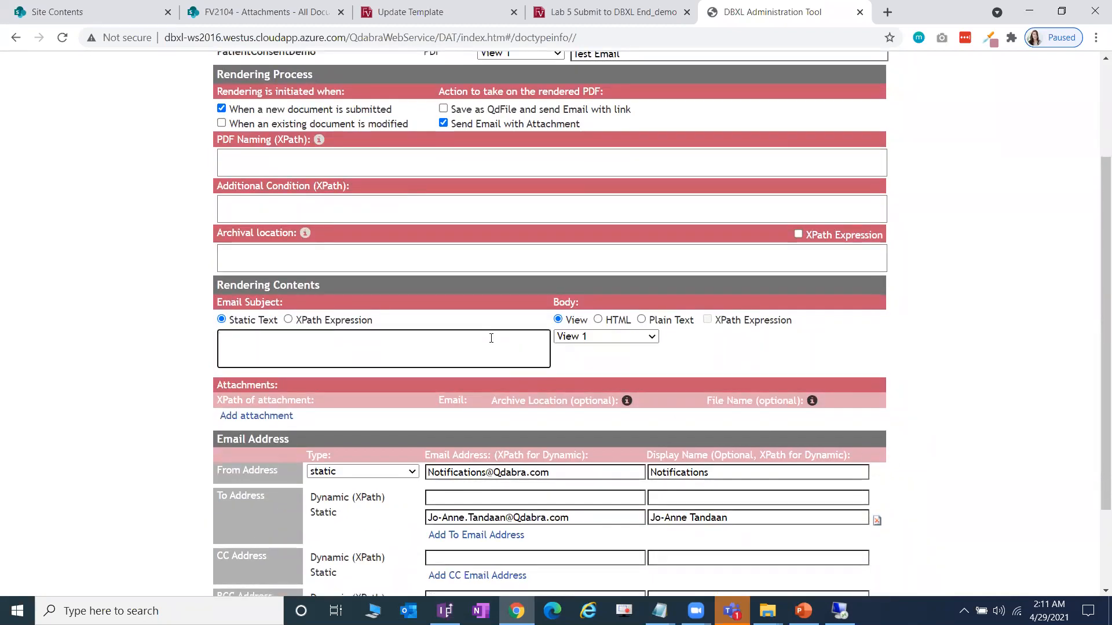
text(Demo DBXL Email)
click(964, 348)
scroll(954, 344, down, 2)
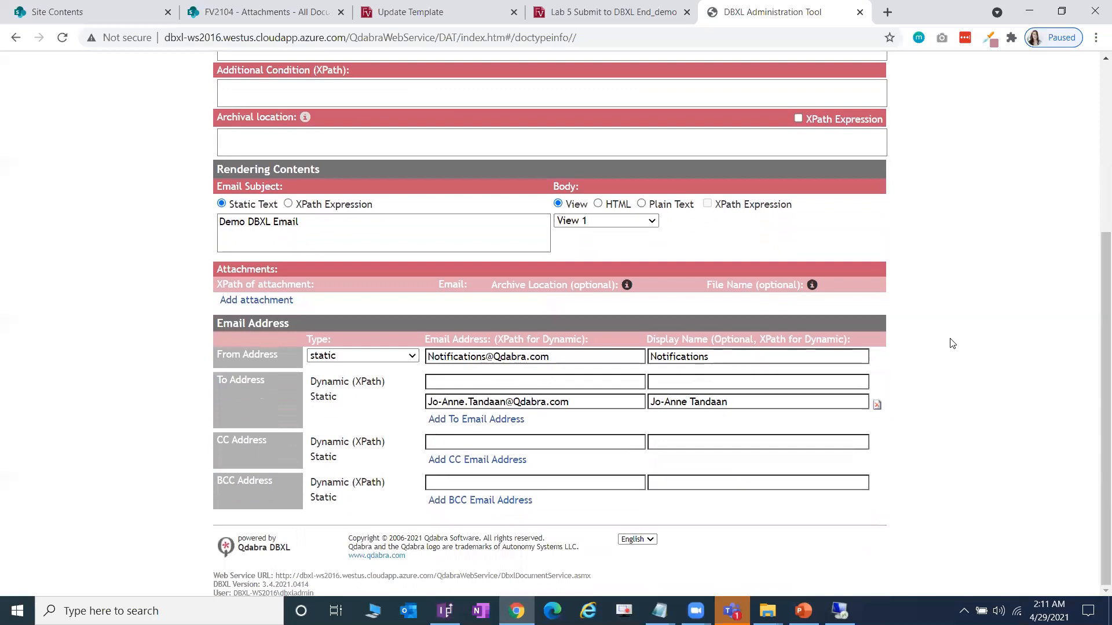
scroll(952, 344, up, 5)
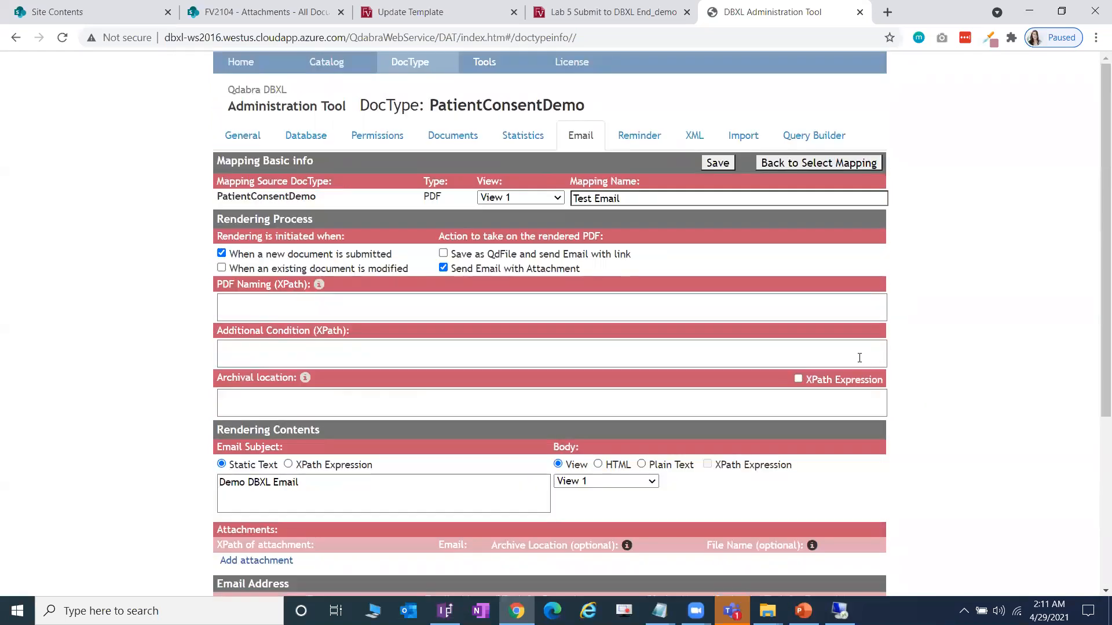
click(716, 164)
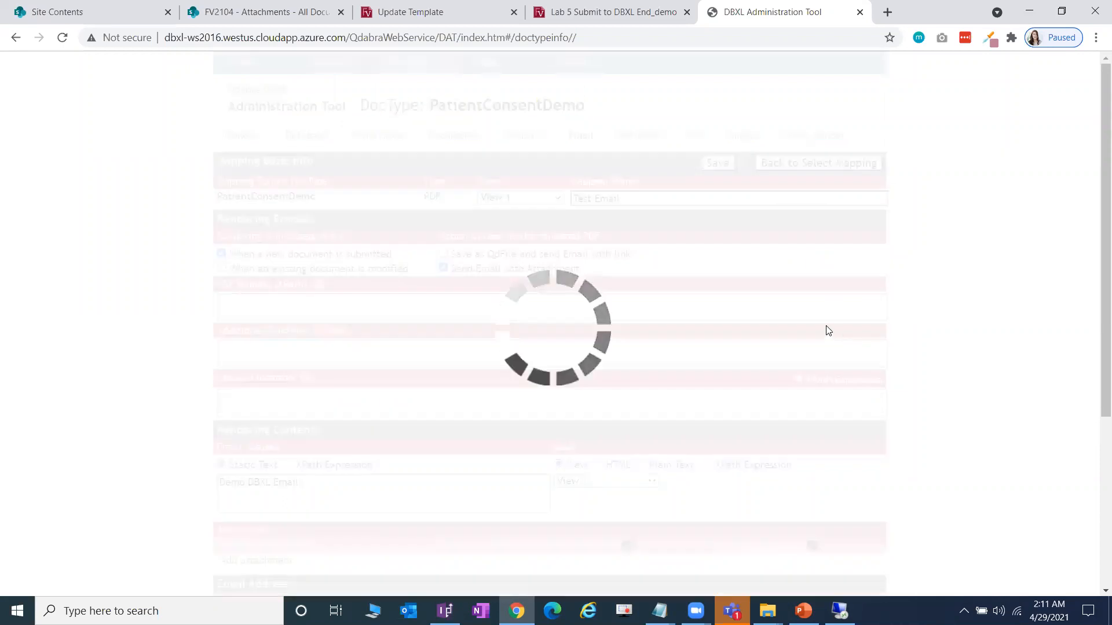
- Acknowledge the confirmation that Test Email was saved as mapping ID 1052
click(681, 121)
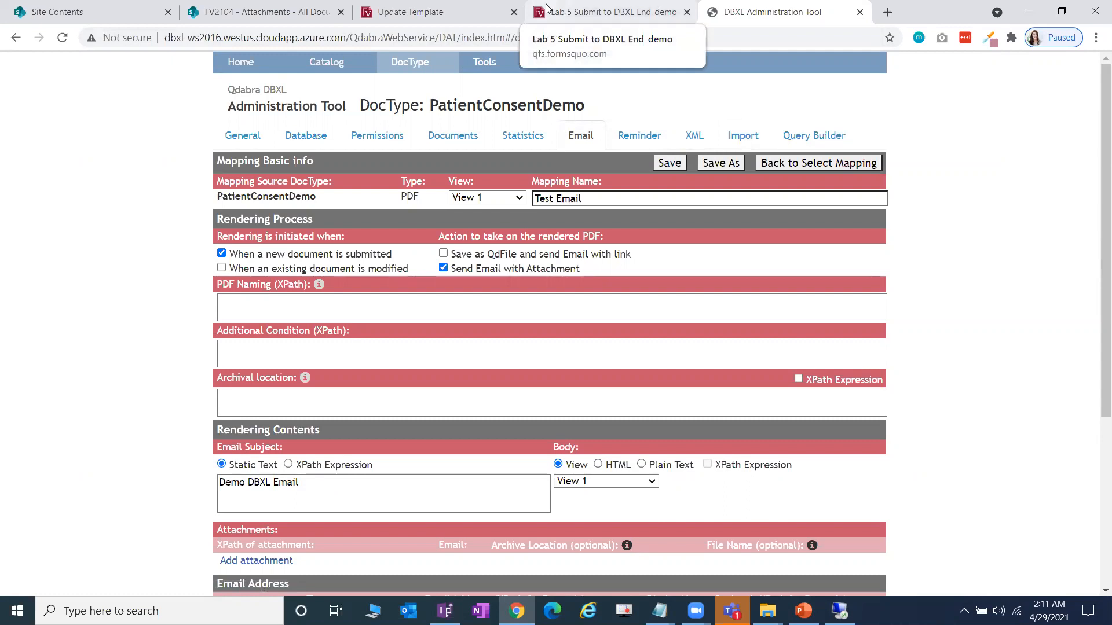
- Open the Patient Consent form and enter the patient's first and last name
click(491, 14)
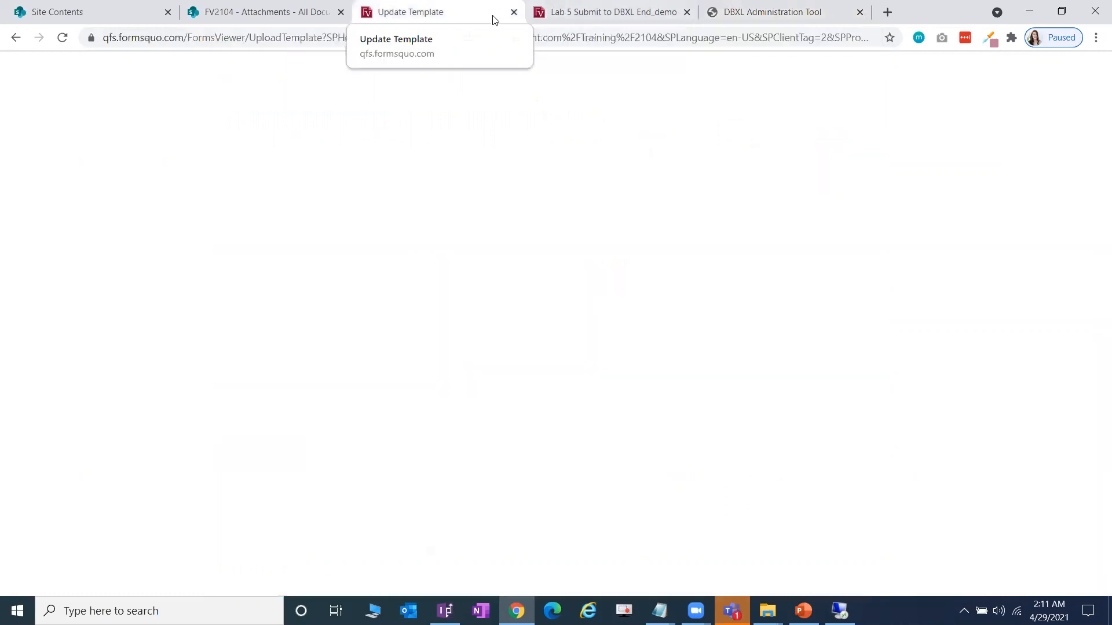
click(167, 168)
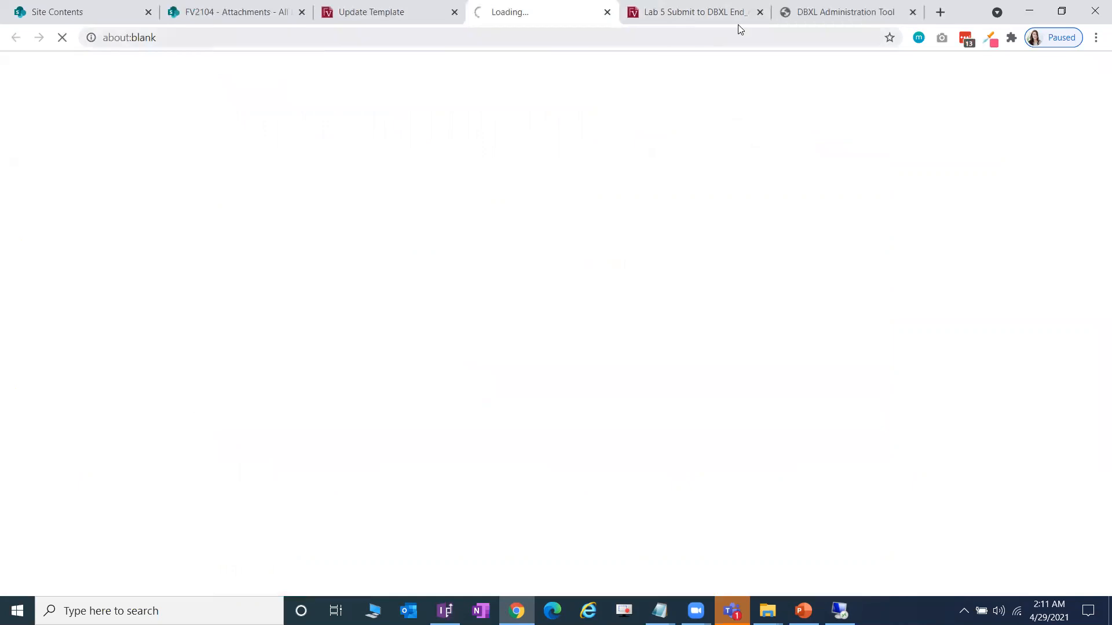
click(757, 13)
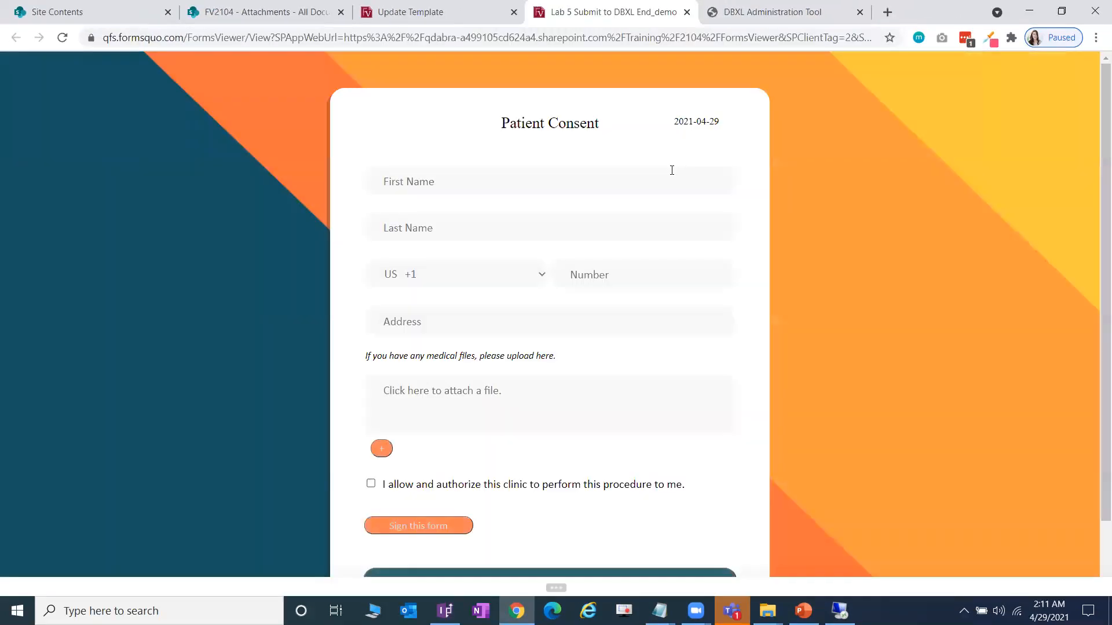
click(536, 186)
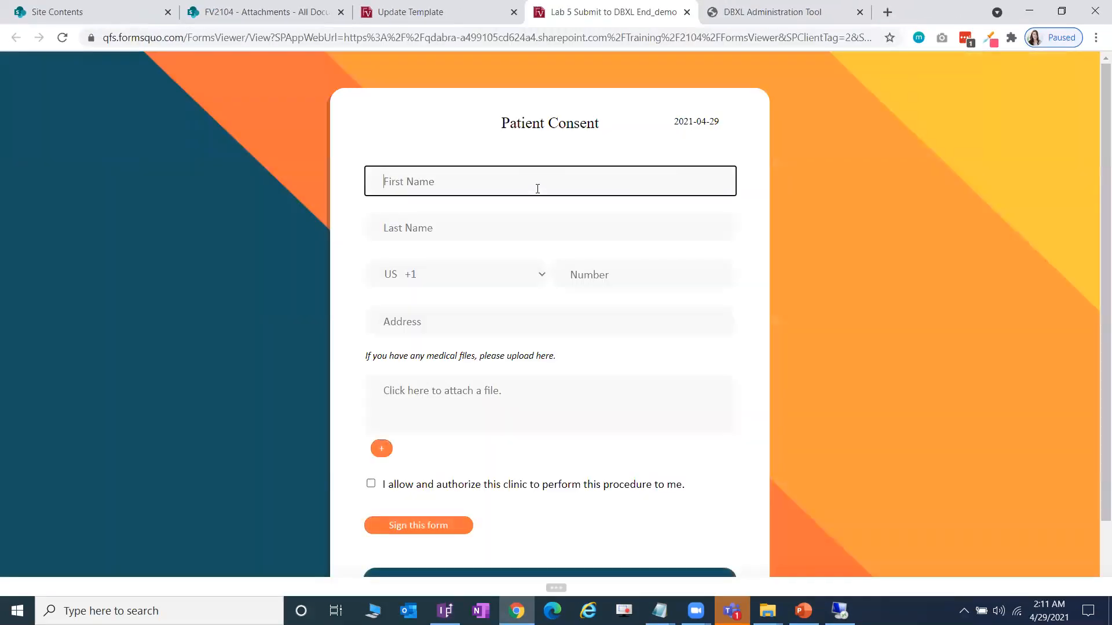
key(Tab)
- Set country code PH +63, number 1234, address 'test address', and submit the form
click(465, 281)
click(463, 309)
click(616, 284)
text(1234)
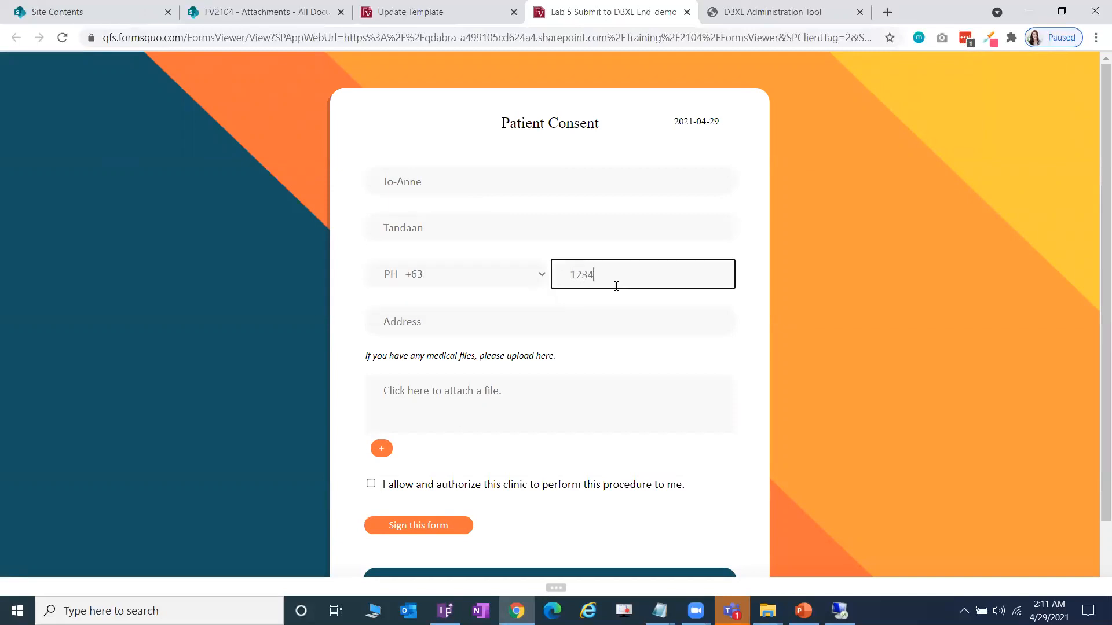
click(501, 323)
text(test address)
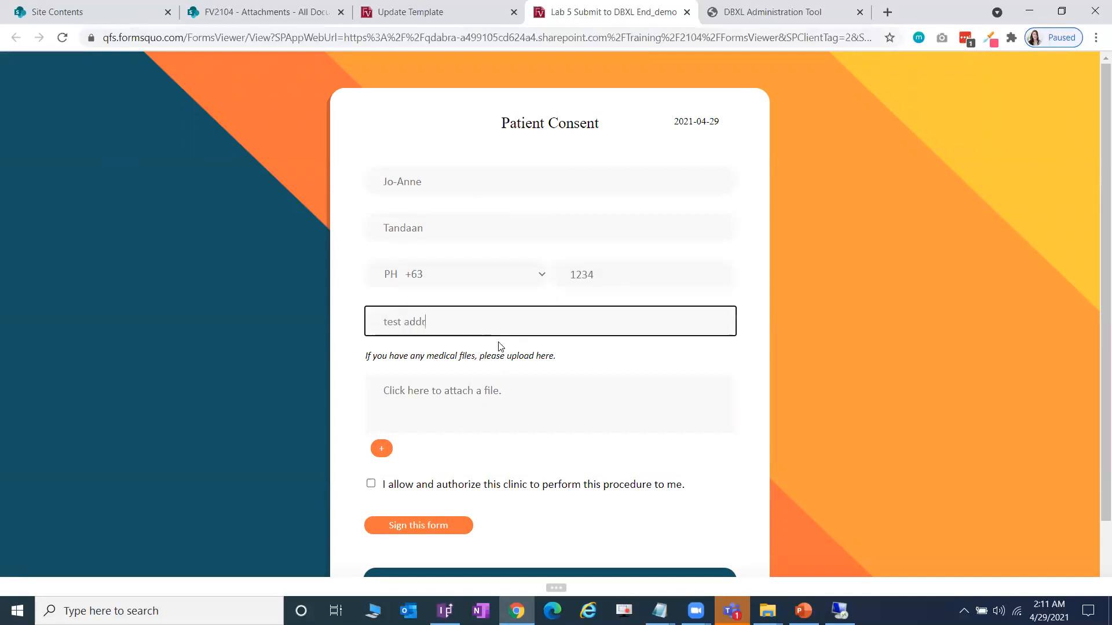
scroll(598, 421, down, 1)
click(658, 501)
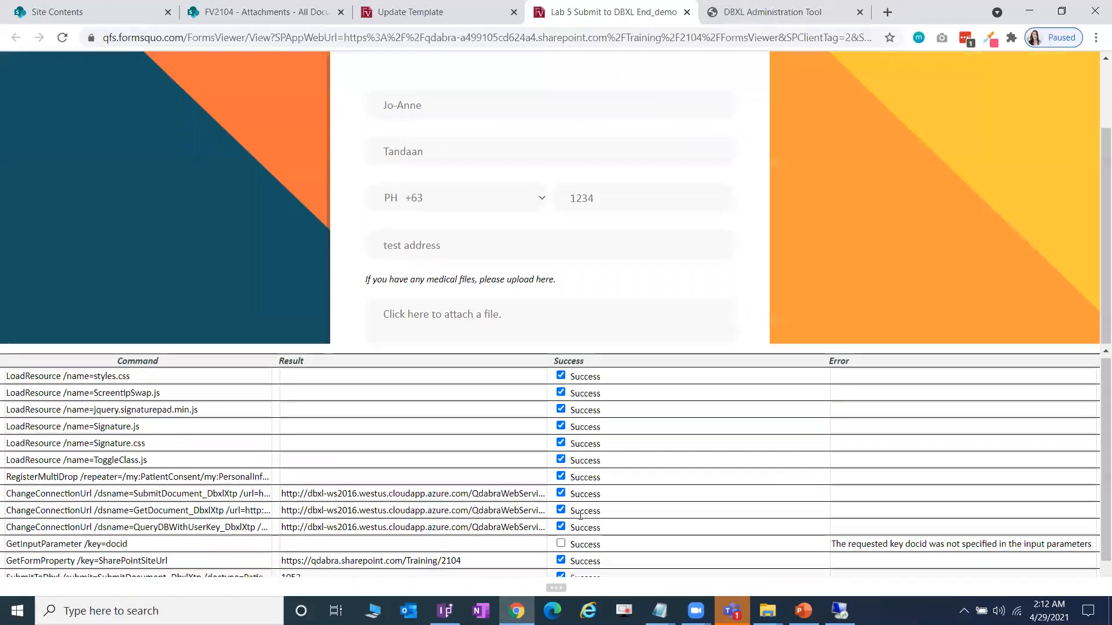
scroll(580, 515, down, 1)
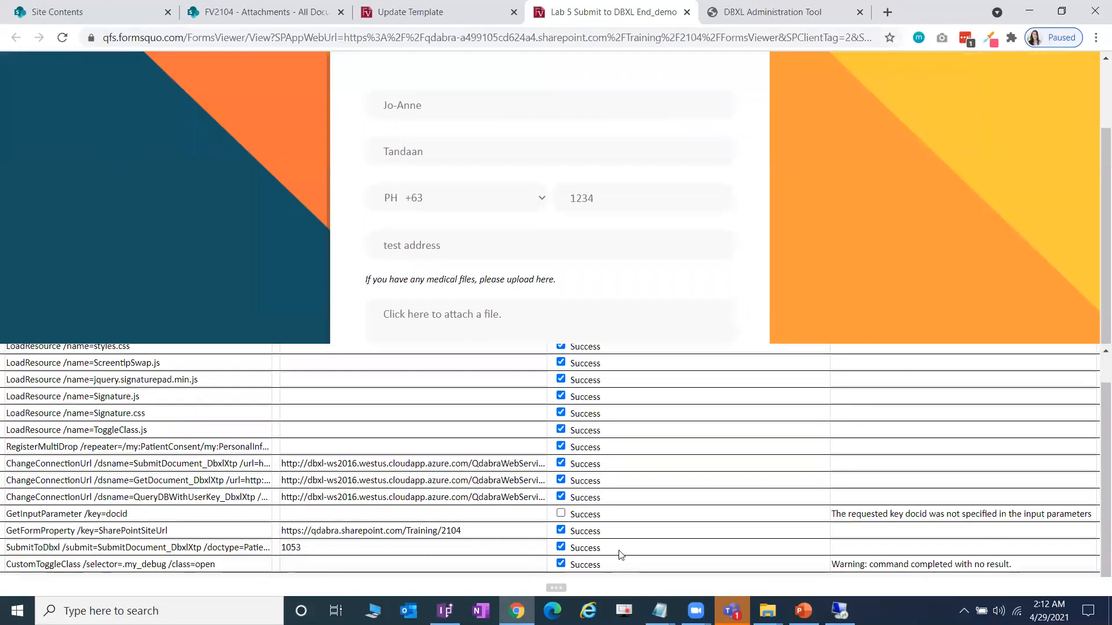
click(773, 10)
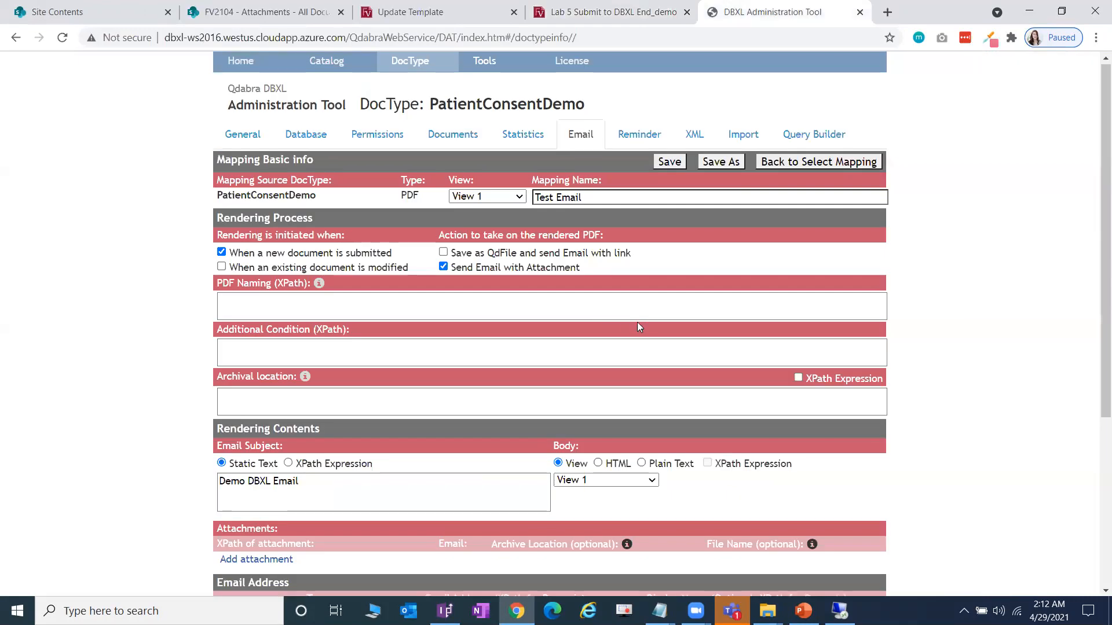
- Launch Outlook and browse the mail folders to reach the PDF Rendering folder
scroll(637, 328, down, 5)
click(409, 611)
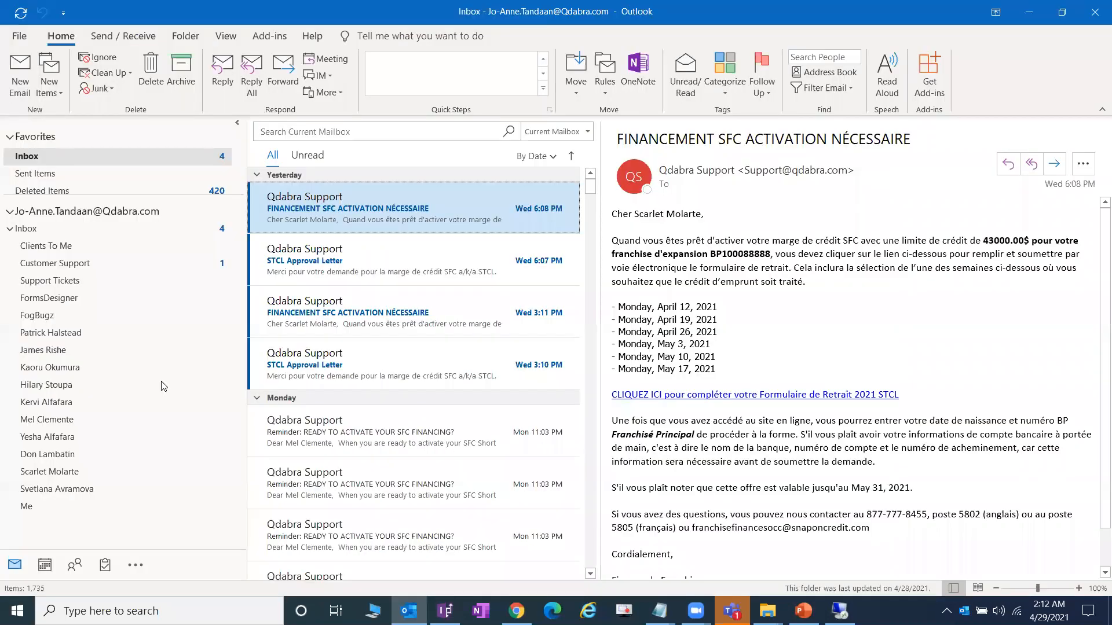
scroll(155, 360, down, 5)
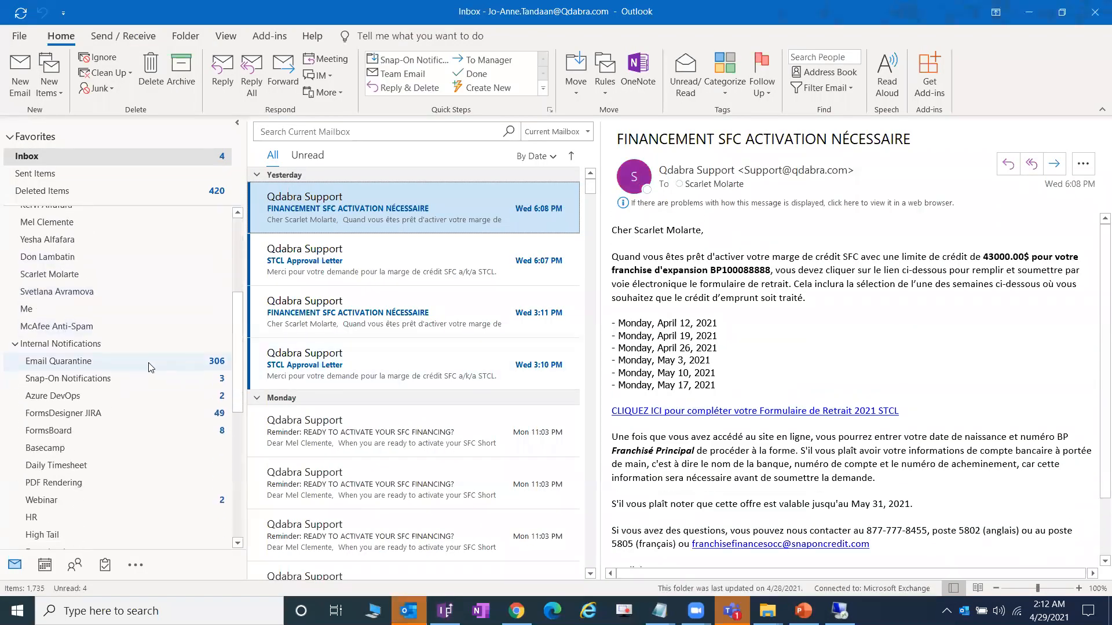
scroll(148, 365, up, 2)
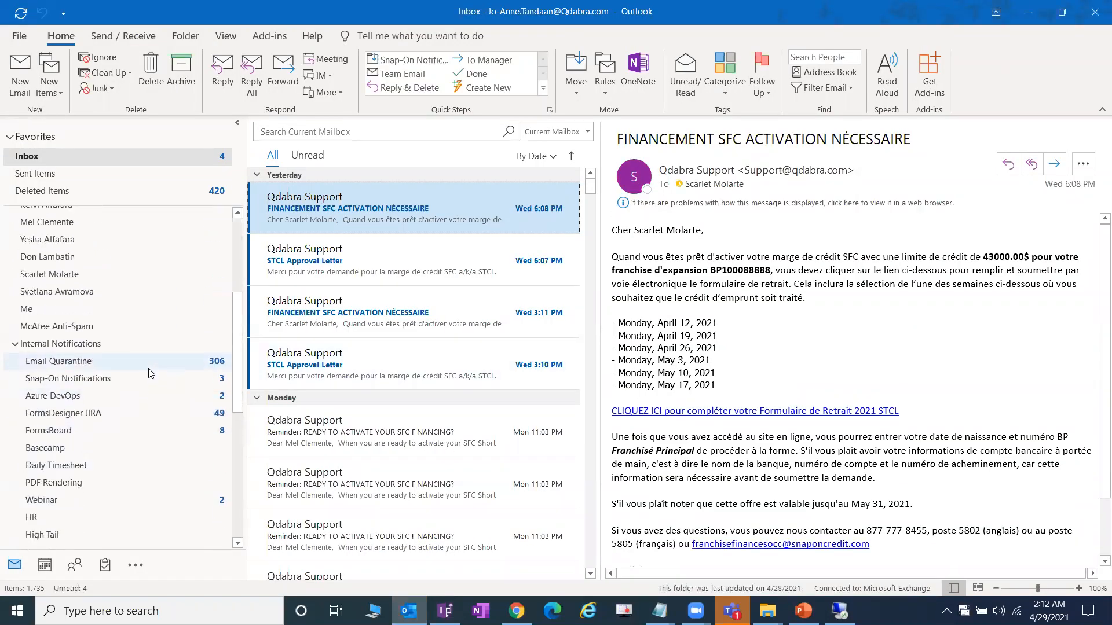
click(109, 430)
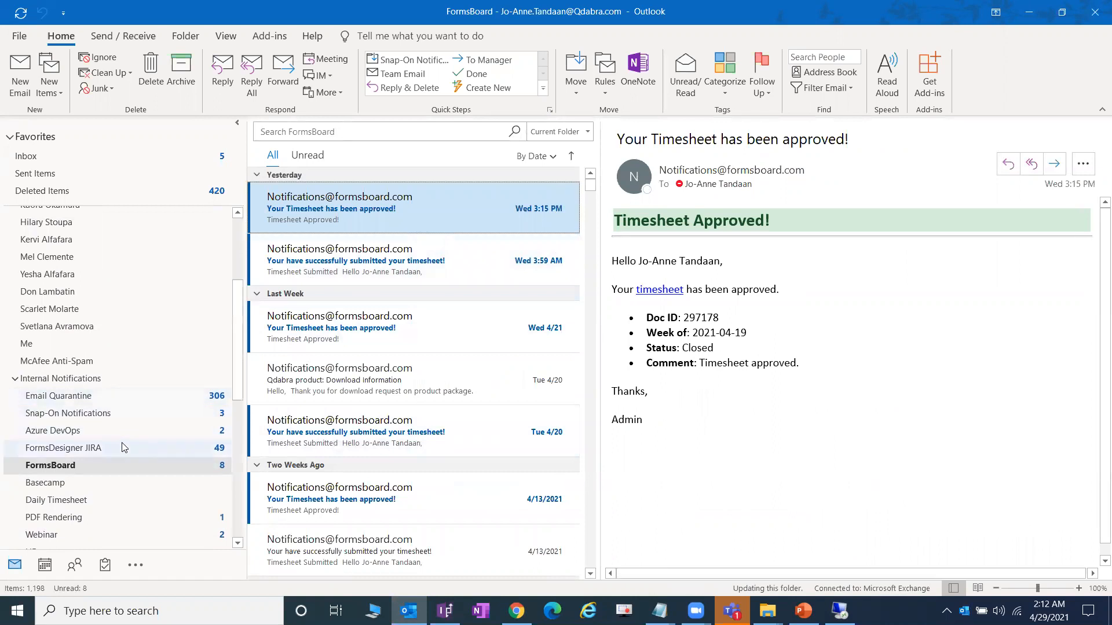
scroll(116, 479, up, 3)
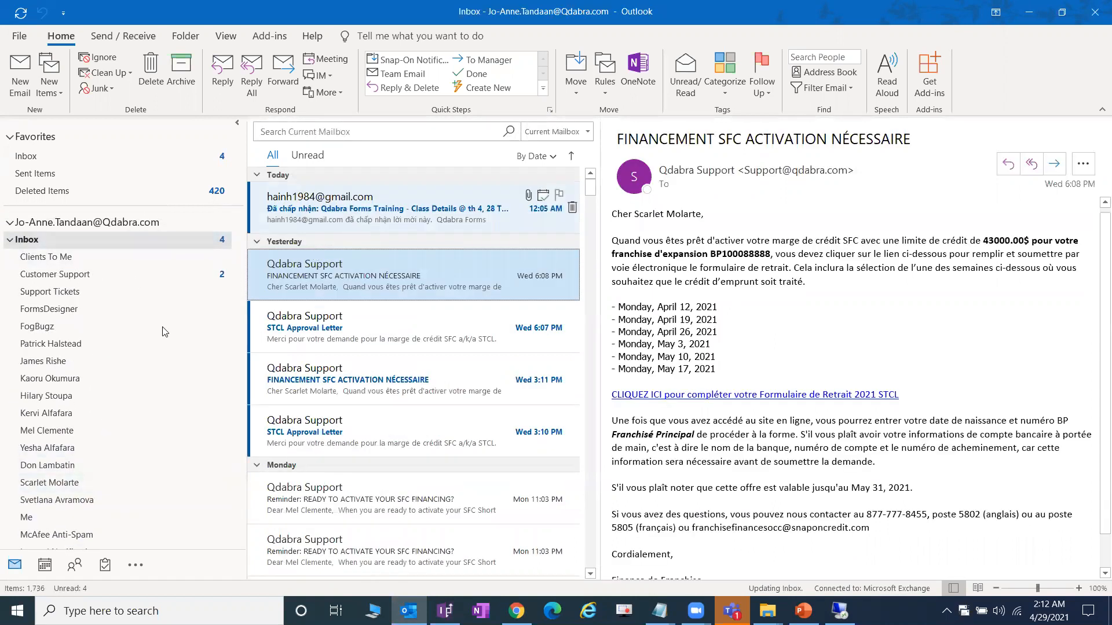
click(160, 258)
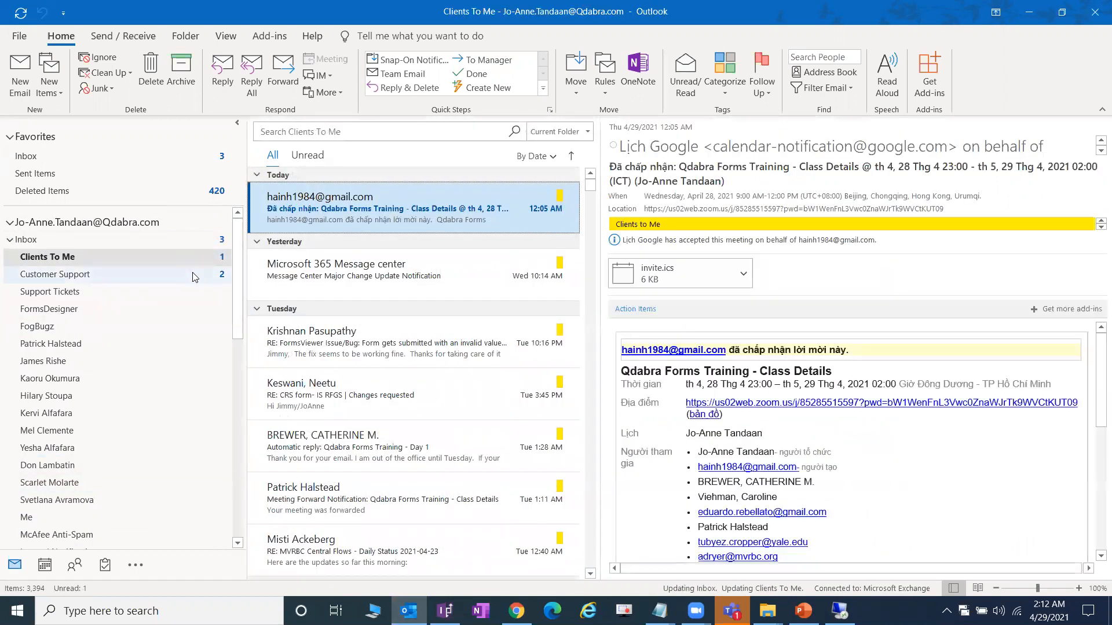
click(191, 275)
scroll(139, 336, down, 5)
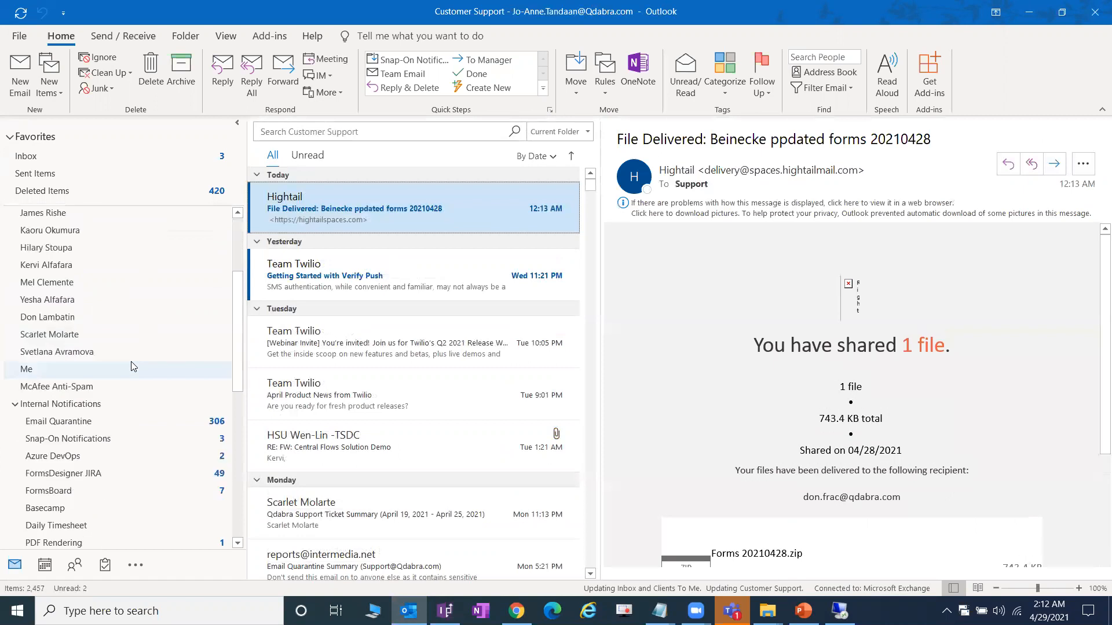
click(132, 361)
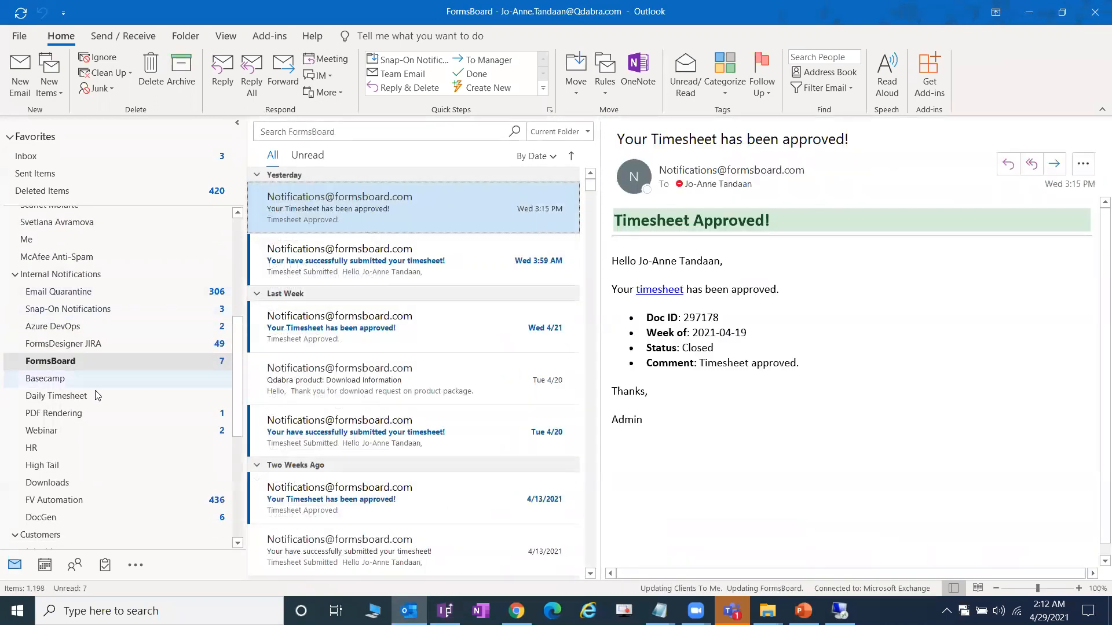
click(92, 413)
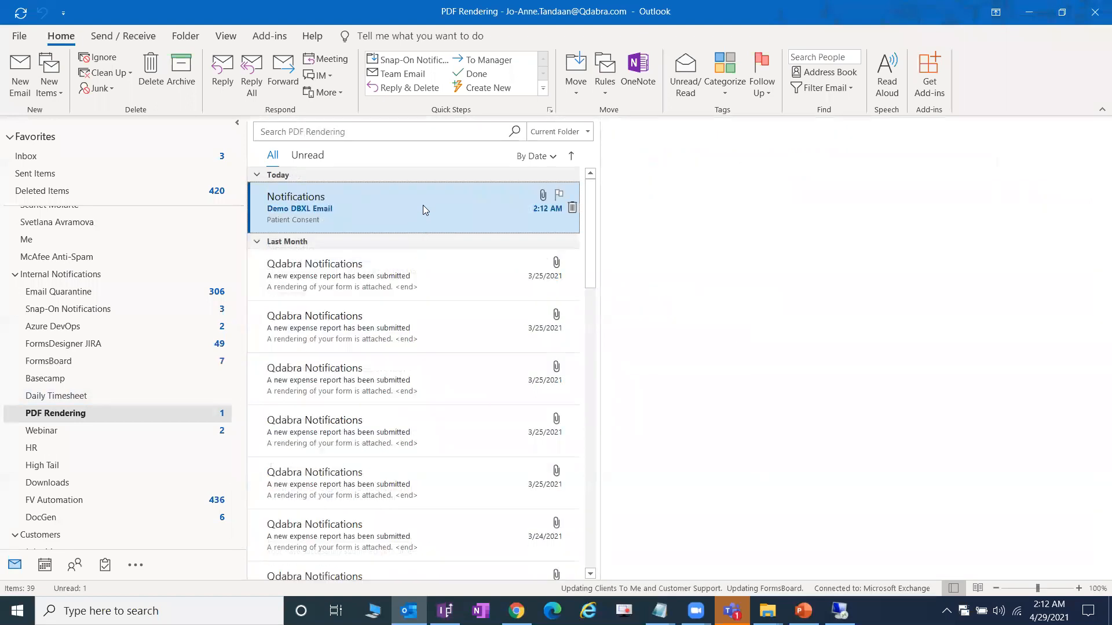
- Open the Demo DBXL Email and its 1053v1.pdf attachment
double_click(423, 205)
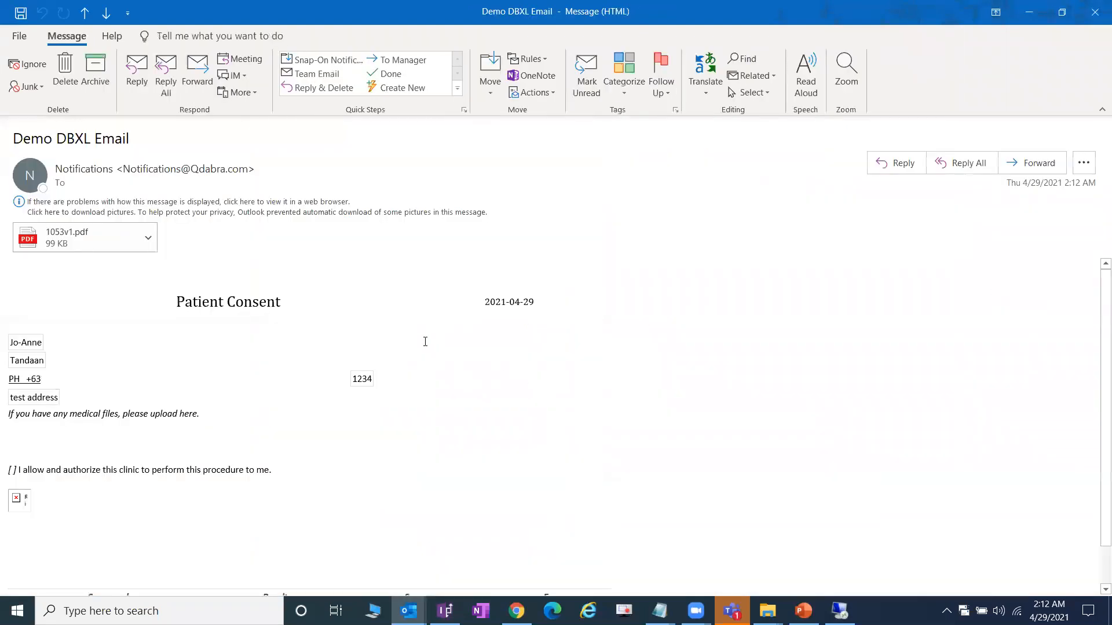
click(150, 240)
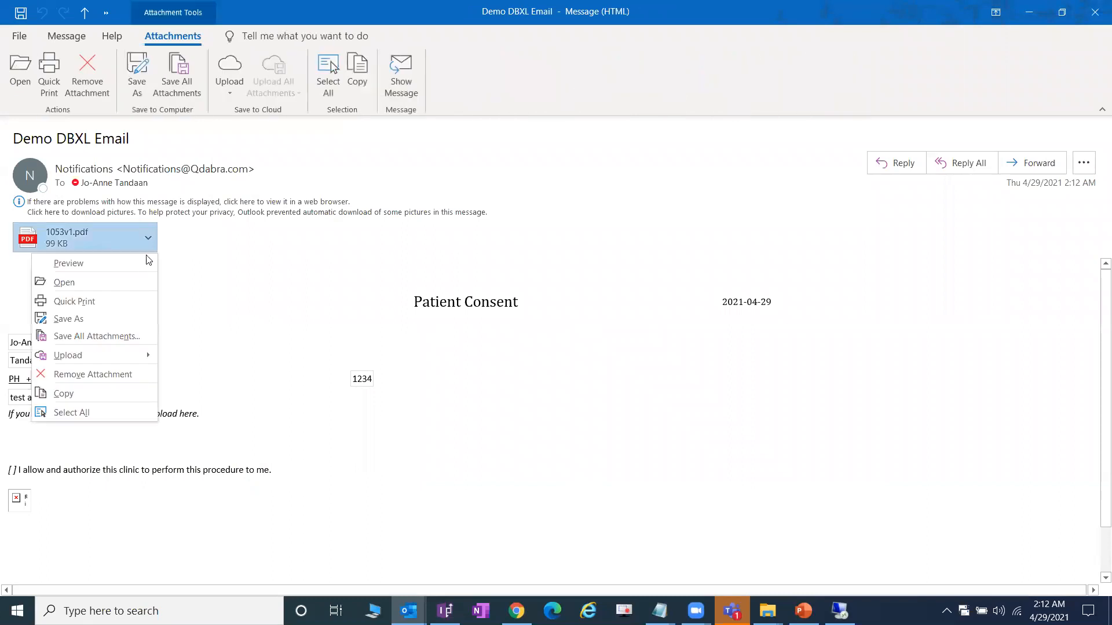
click(124, 277)
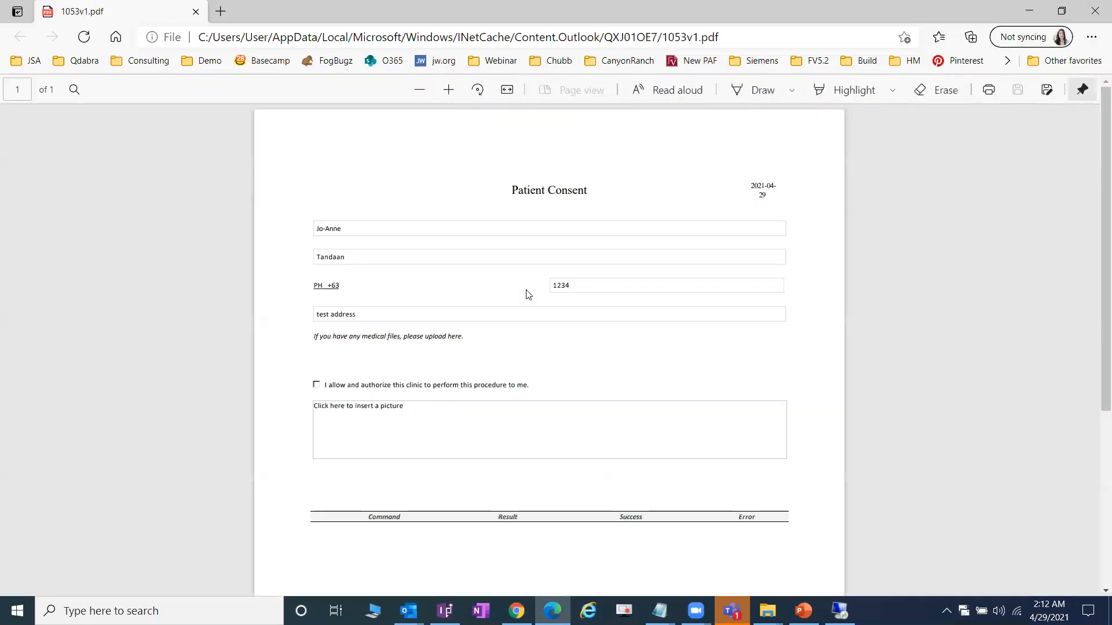
- Check the filled fields in the rendered 1053v1.pdf, then close Edge
scroll(529, 289, down, 4)
scroll(528, 290, up, 4)
click(1094, 7)
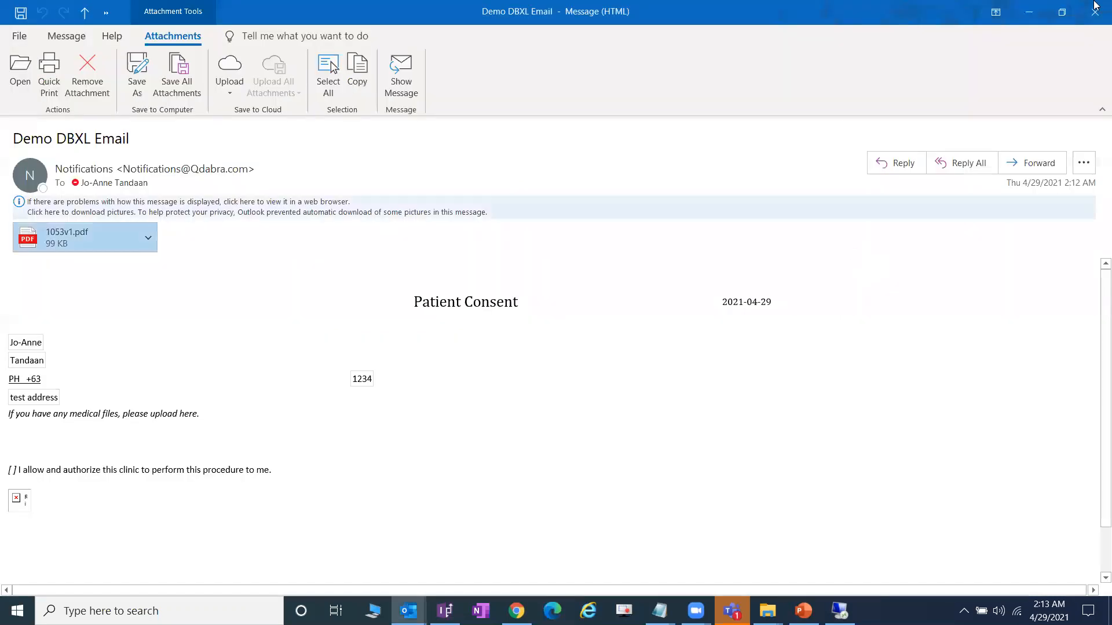
key(Escape)
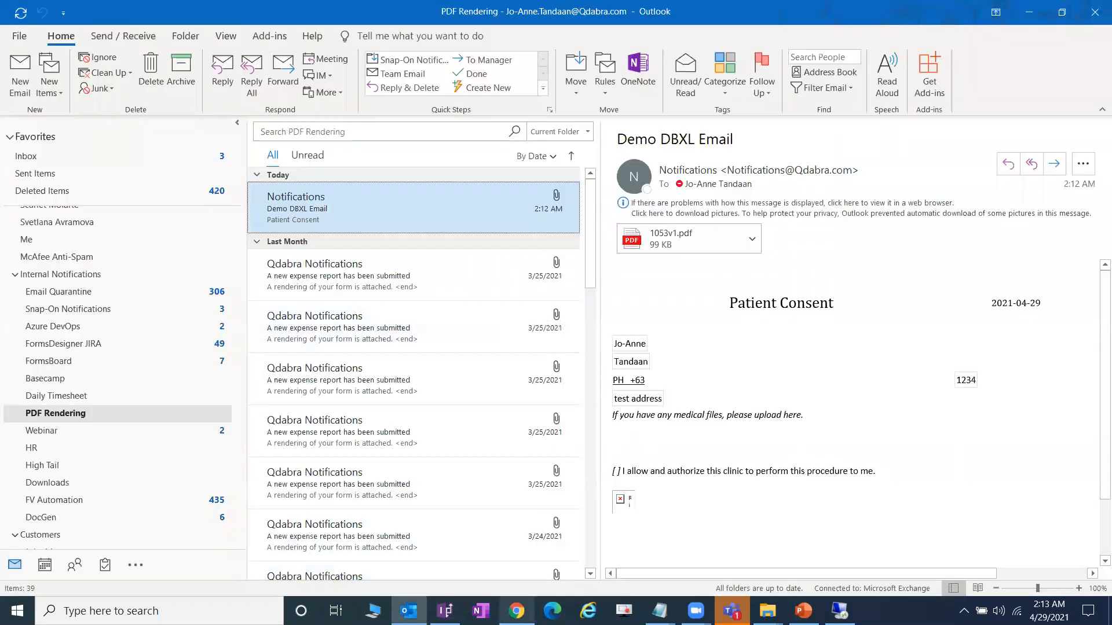
click(516, 611)
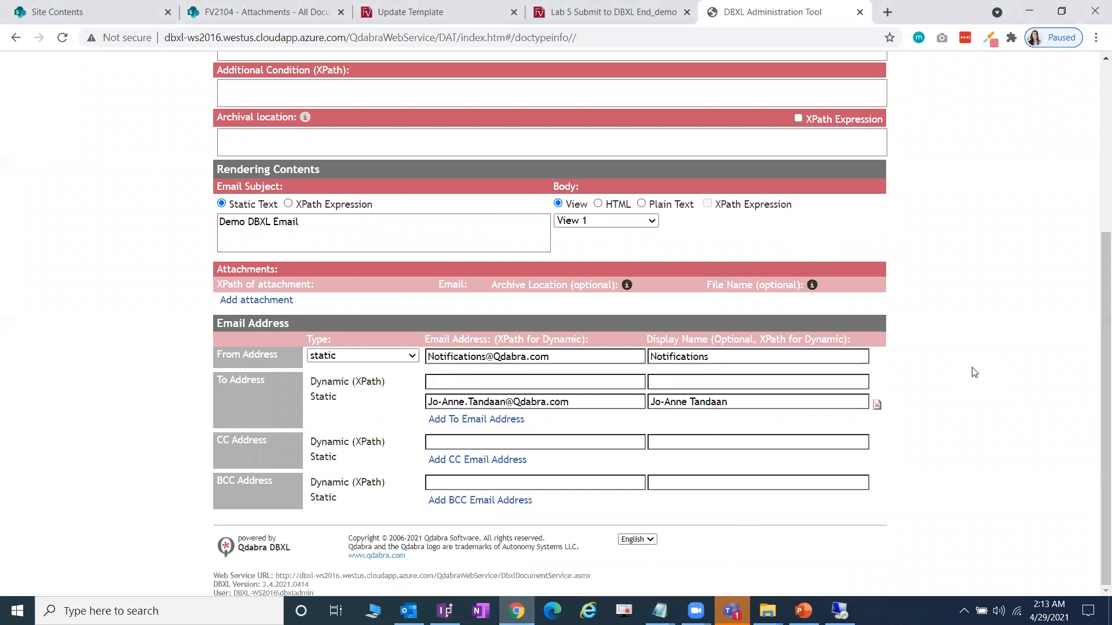
scroll(974, 373, up, 5)
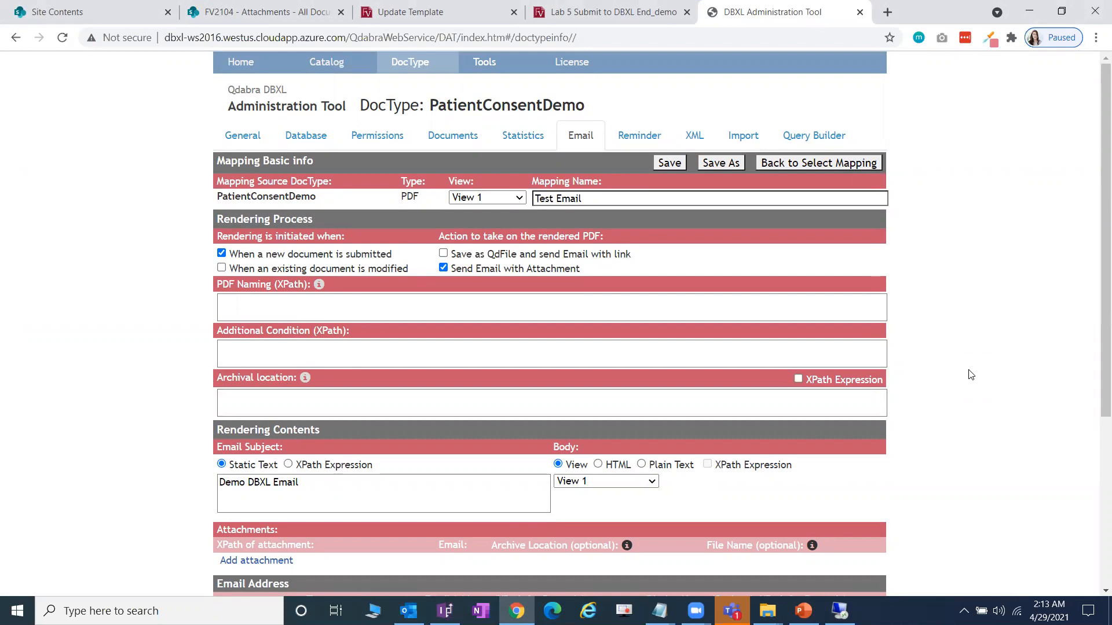
mouse_move(409, 611)
click(409, 550)
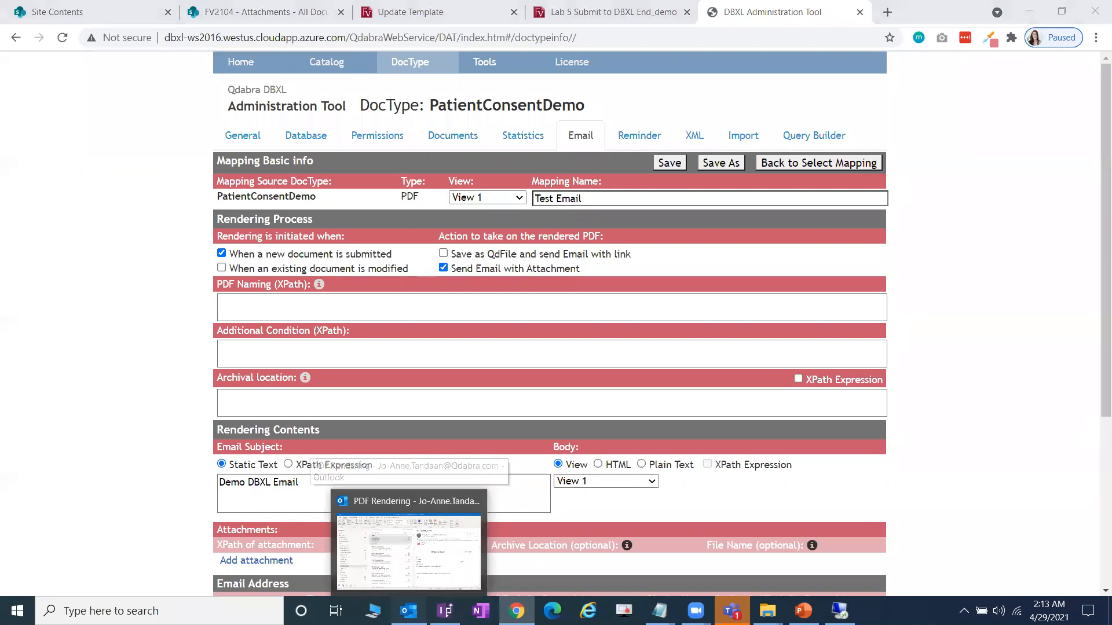
scroll(127, 296, up, 6)
click(130, 258)
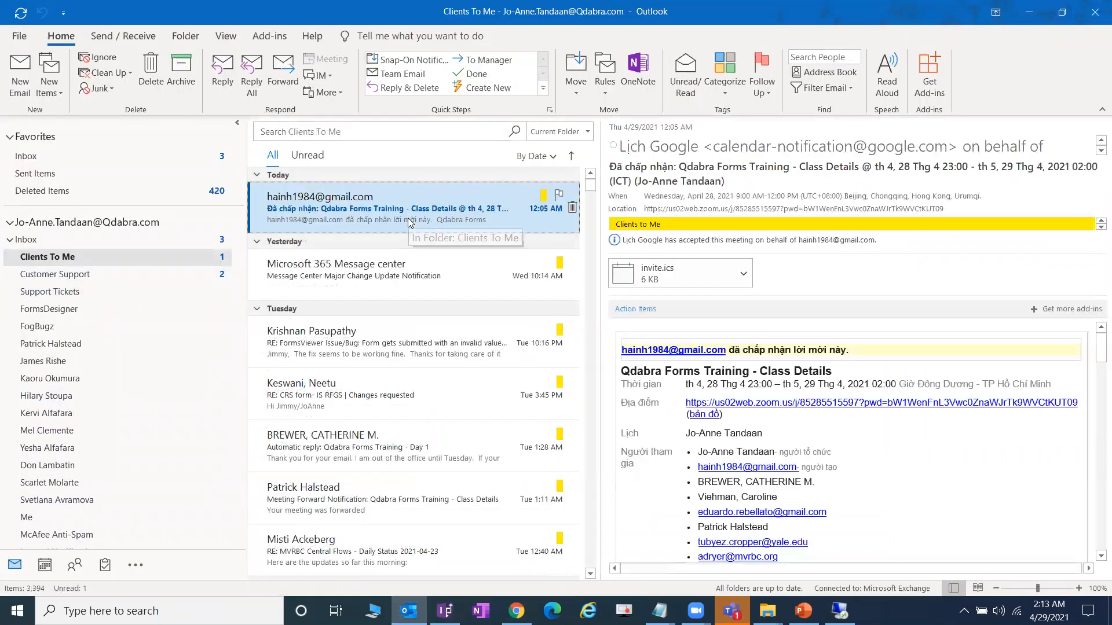
scroll(812, 354, down, 3)
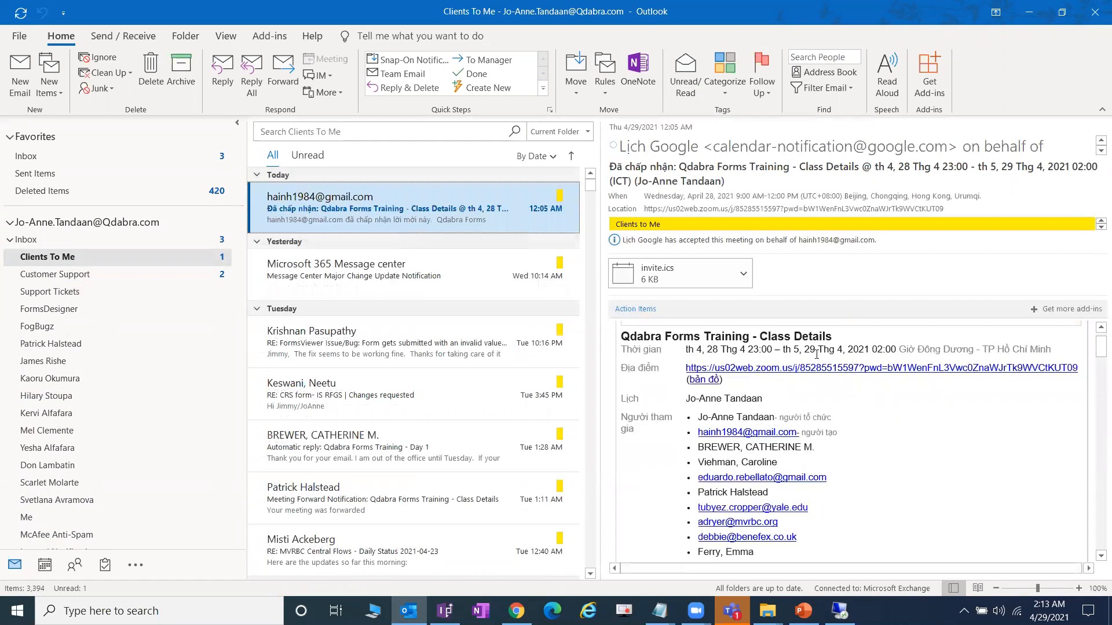
click(1037, 11)
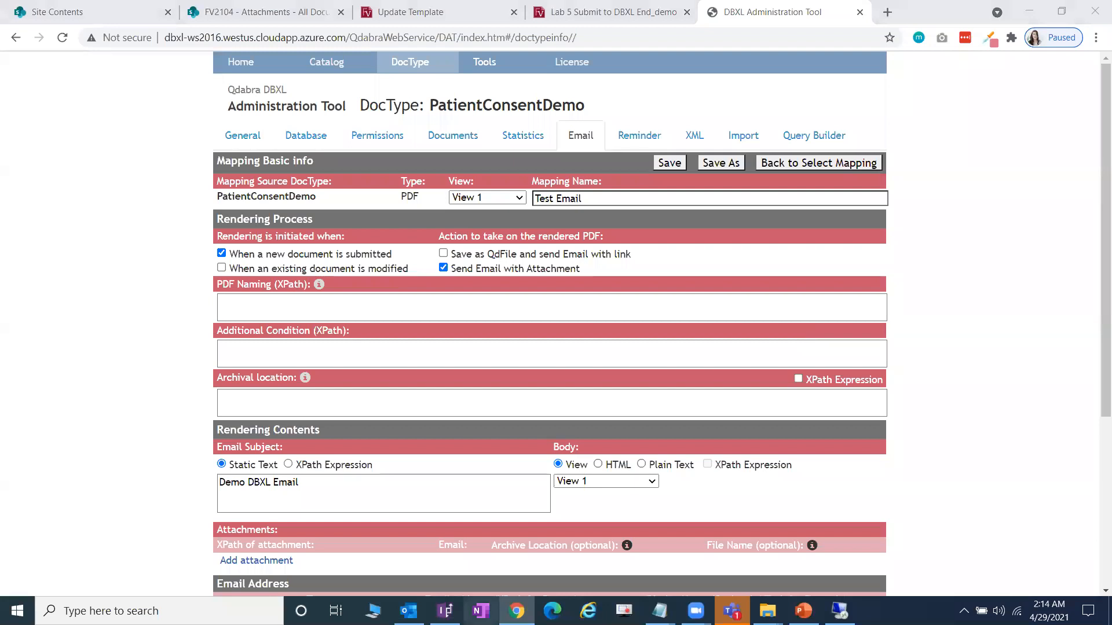
- Reopen the emailed 1053v1.pdf attachment from Outlook to view the rendered form
mouse_move(409, 611)
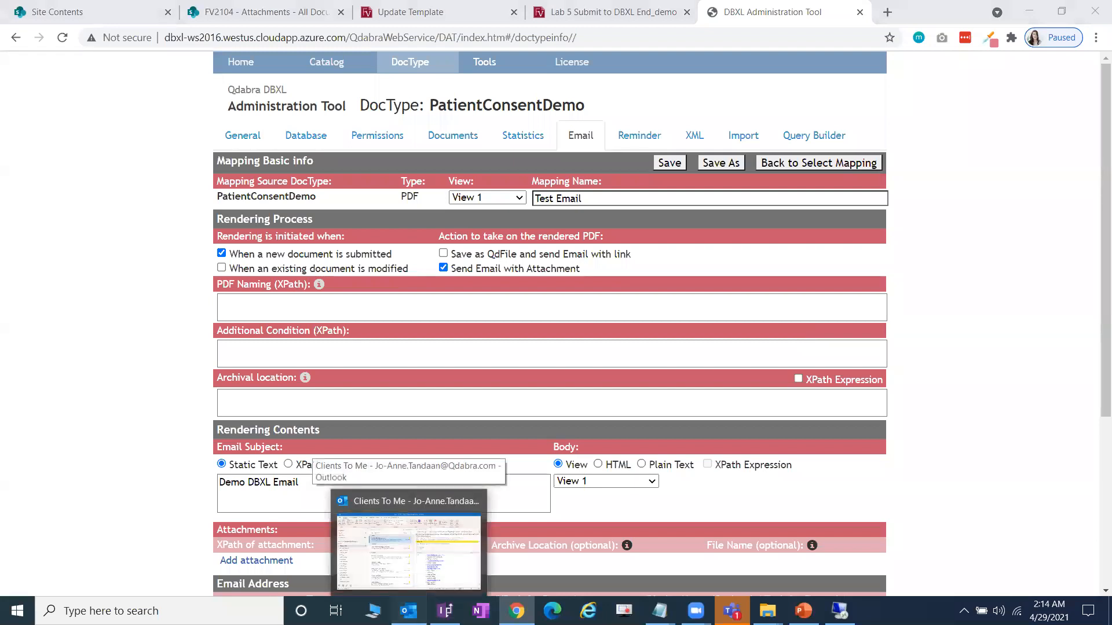
click(408, 547)
scroll(116, 405, down, 3)
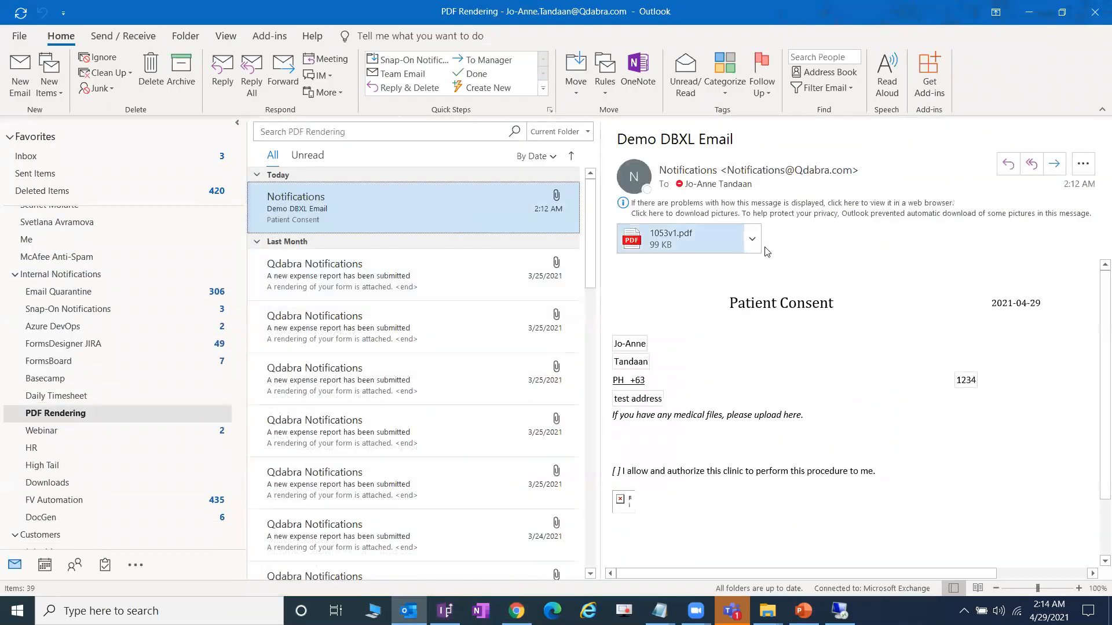
click(751, 240)
key(Escape)
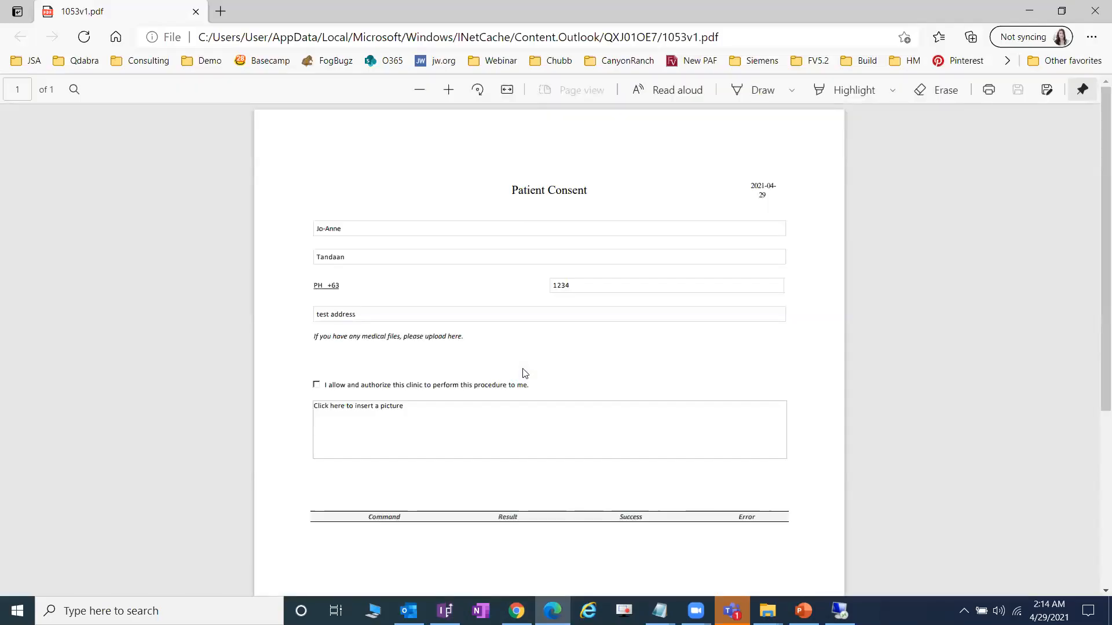
scroll(525, 373, down, 3)
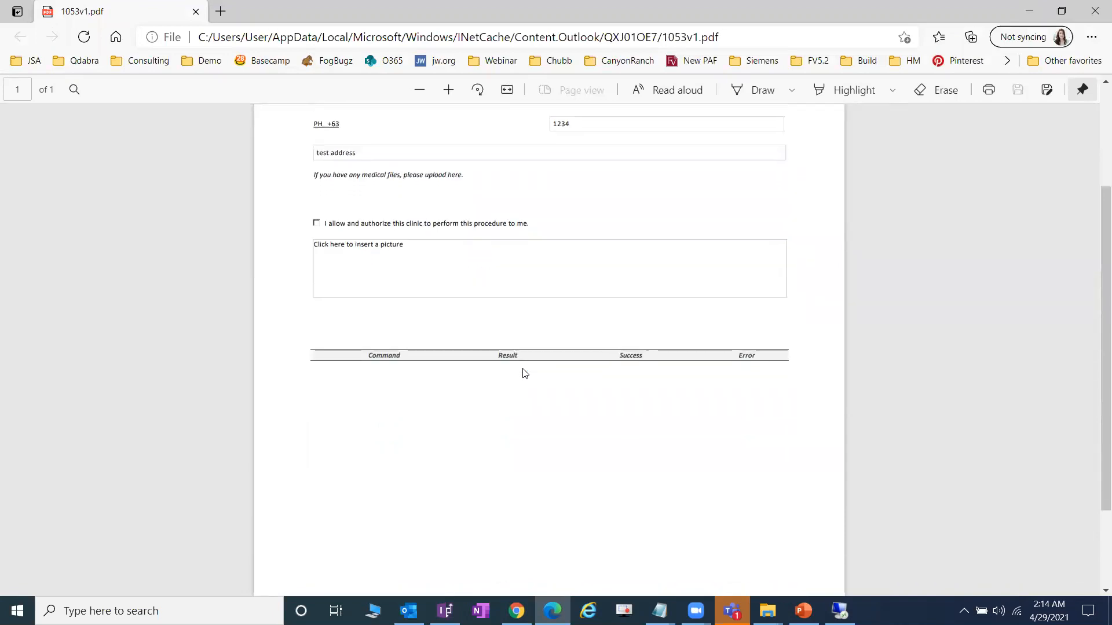
scroll(524, 373, up, 3)
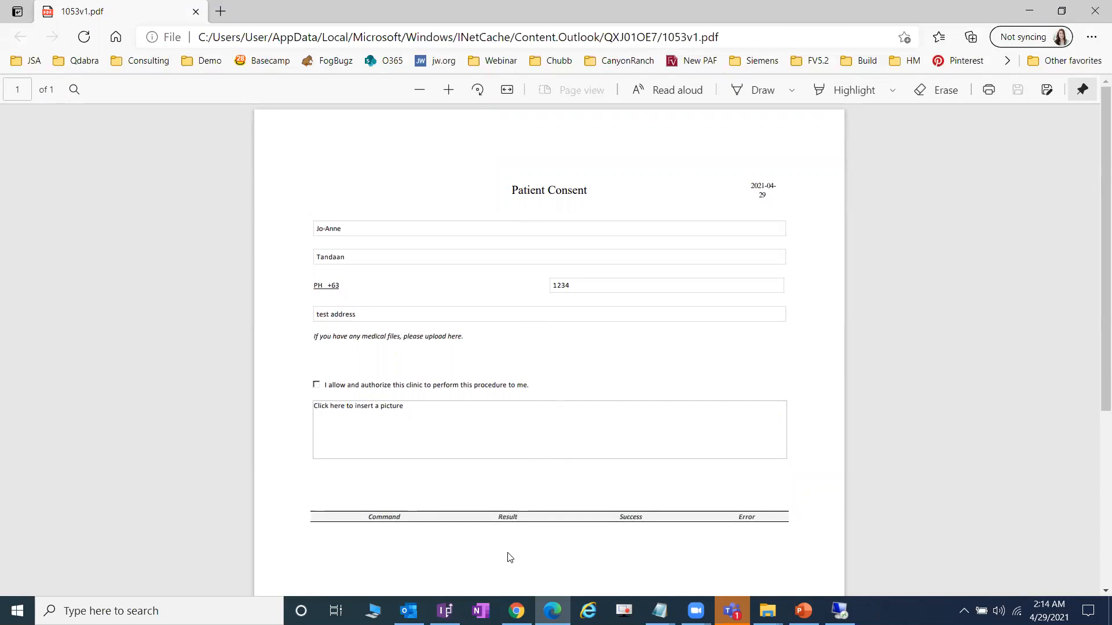
- In InfoPath, add a new view named 'Email View' and clear its default layout
click(444, 611)
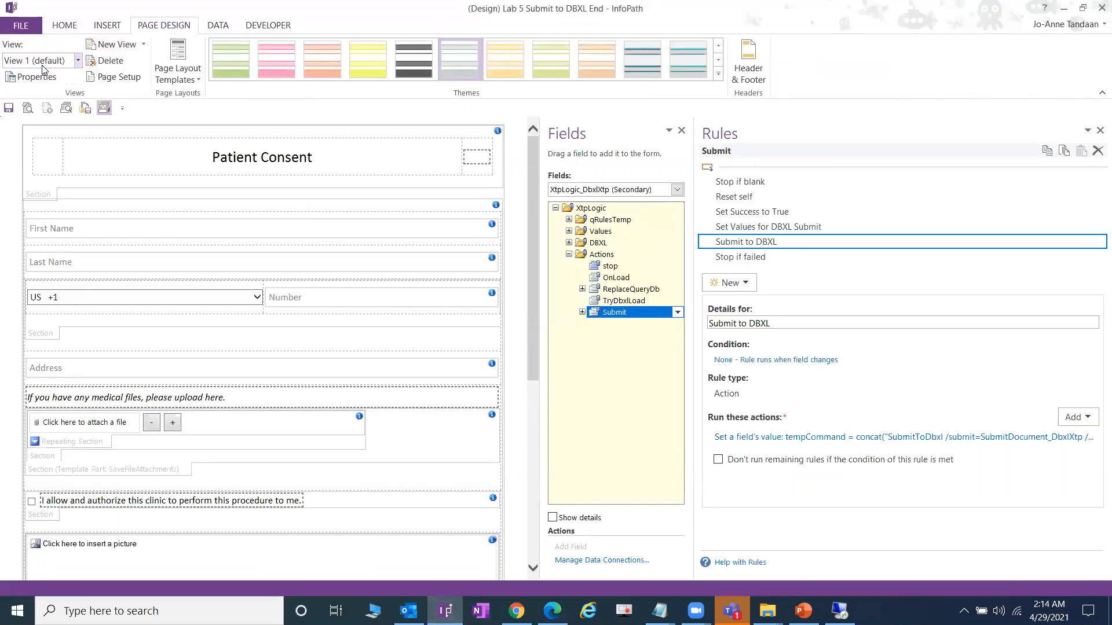
click(113, 44)
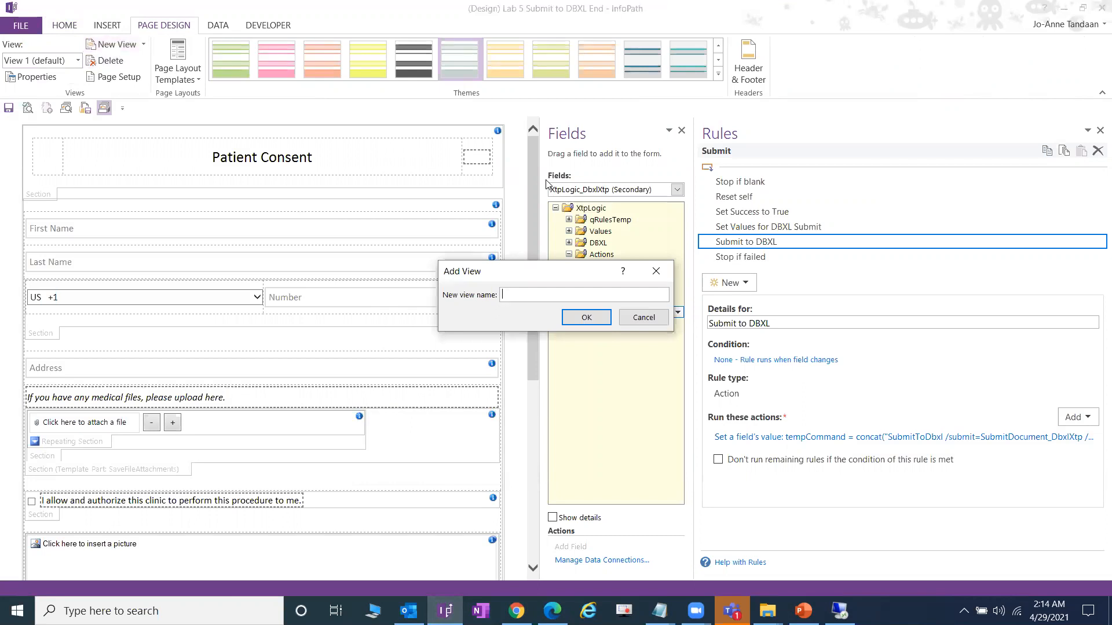
text(Email View)
key(Return)
key(ctrl+a)
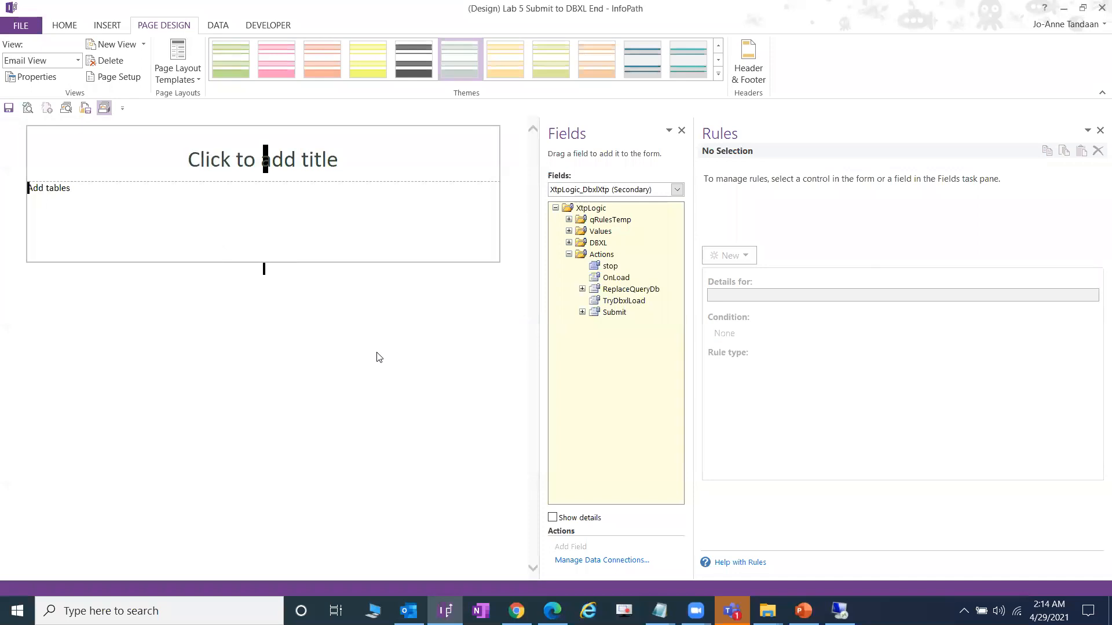
key(Delete)
click(77, 60)
- Copy the whole Patient Consent layout from View 1 and paste it into the empty Email View
click(34, 82)
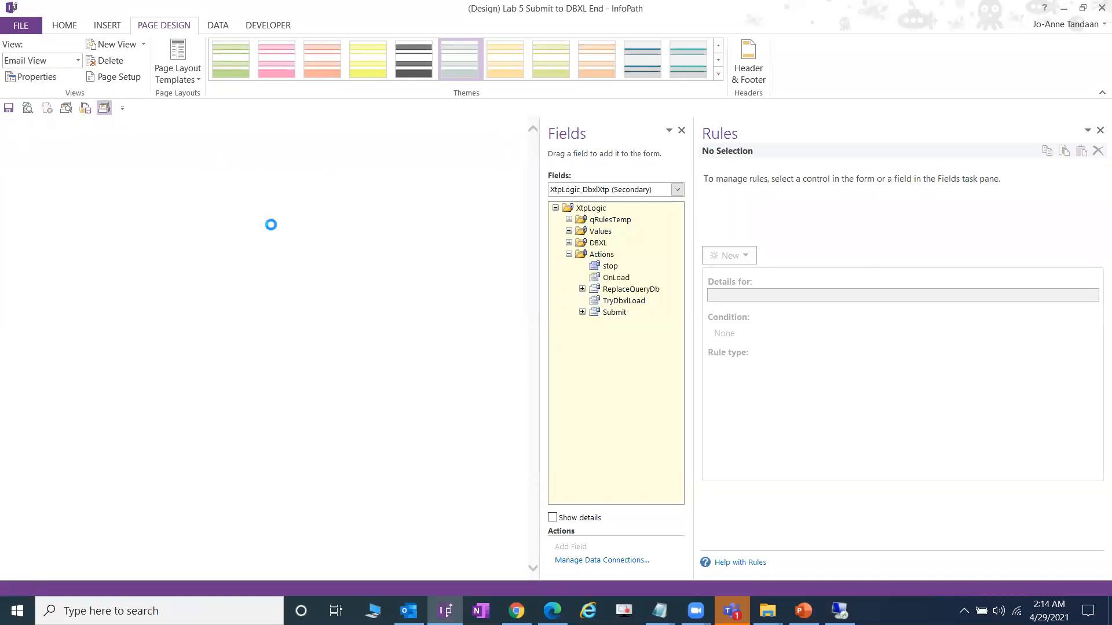
key(ctrl+a)
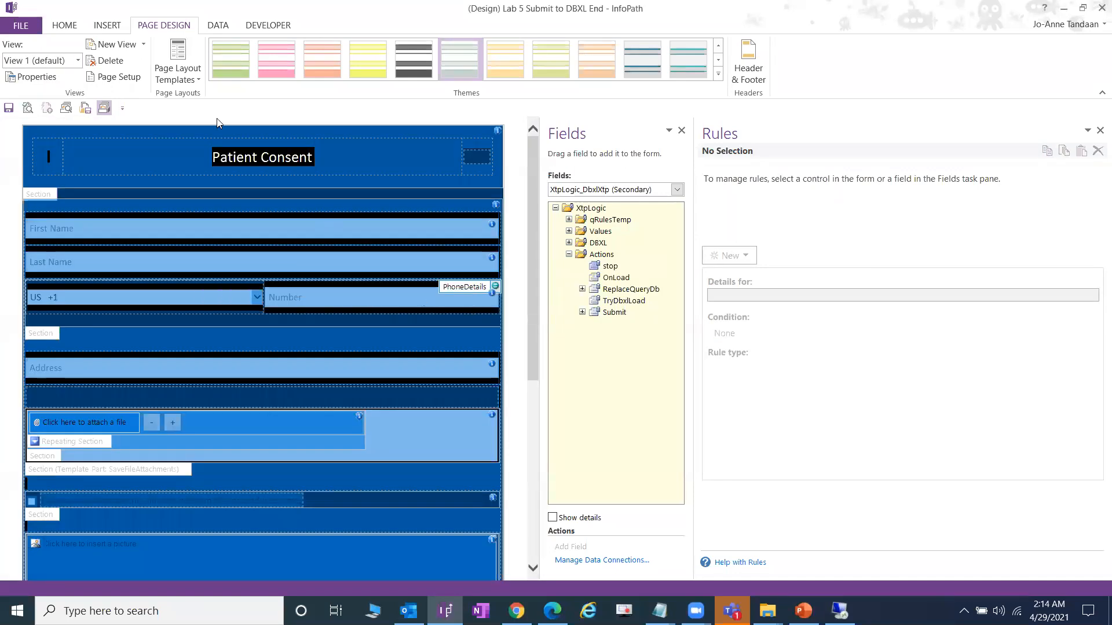
click(77, 60)
click(34, 91)
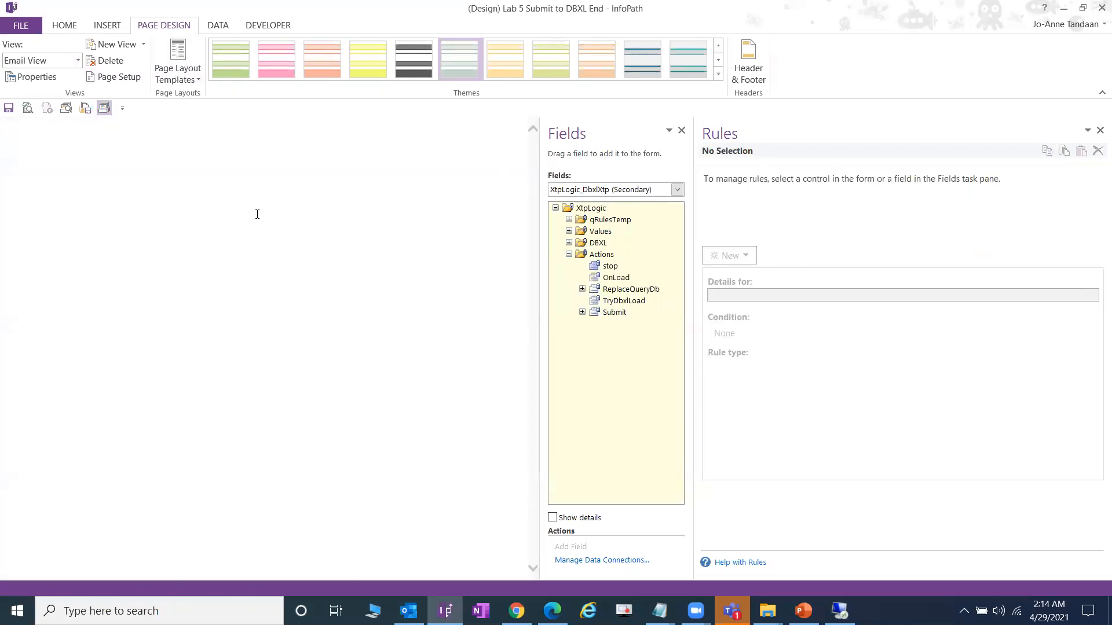
click(66, 26)
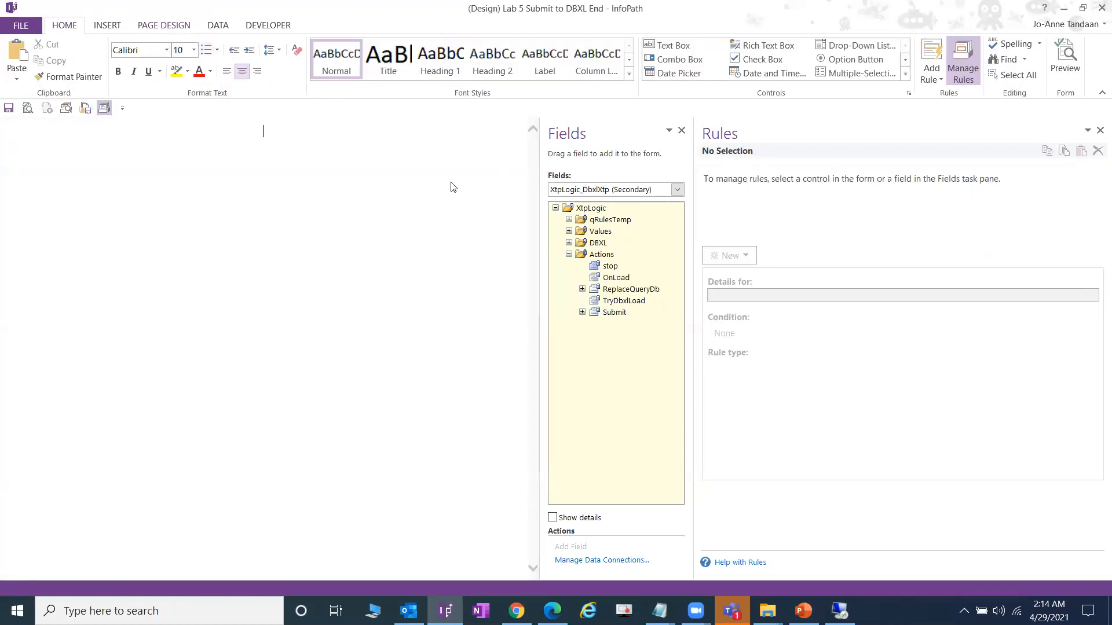
key(ctrl+v)
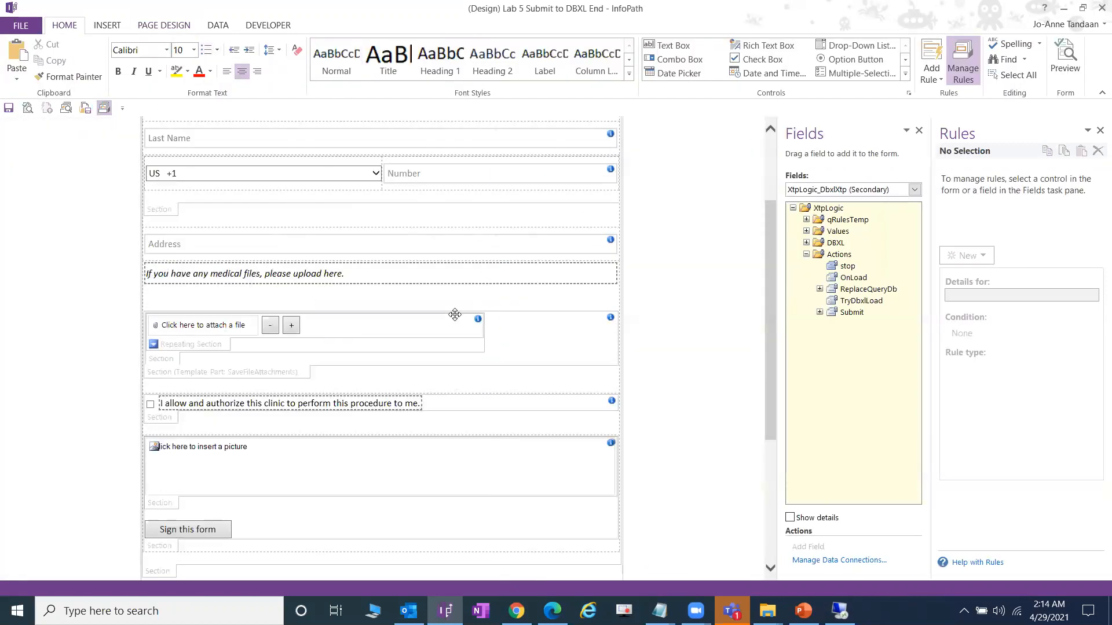
scroll(454, 314, up, 2)
- Change the First Name and Last Name boxes in Email View to calculated values
click(238, 232)
right_click(234, 230)
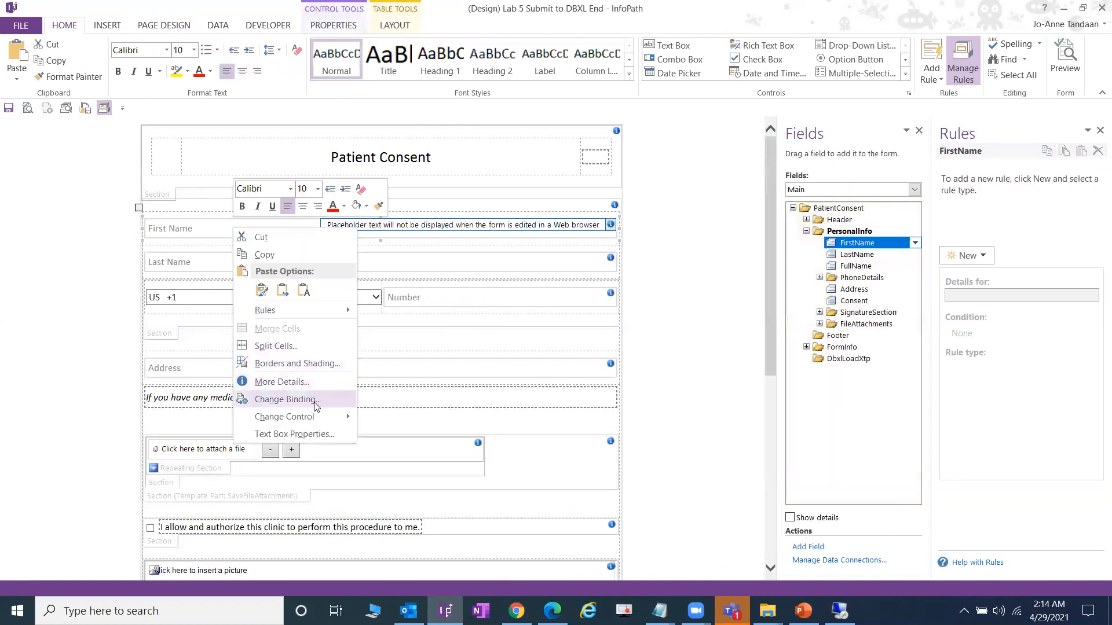
mouse_move(316, 420)
click(443, 513)
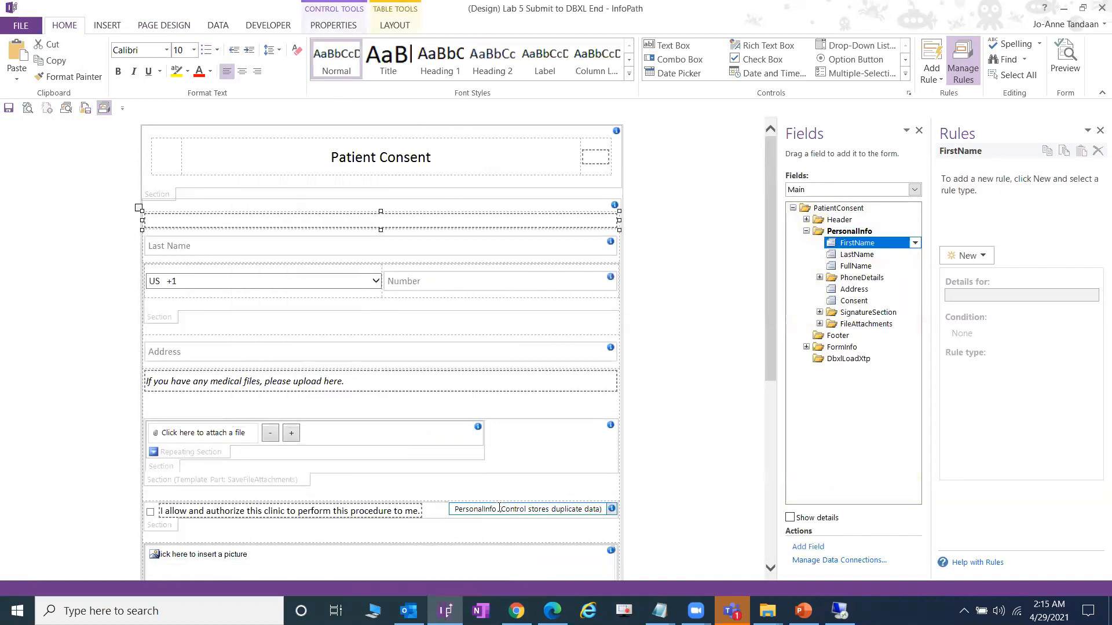
click(323, 249)
right_click(326, 250)
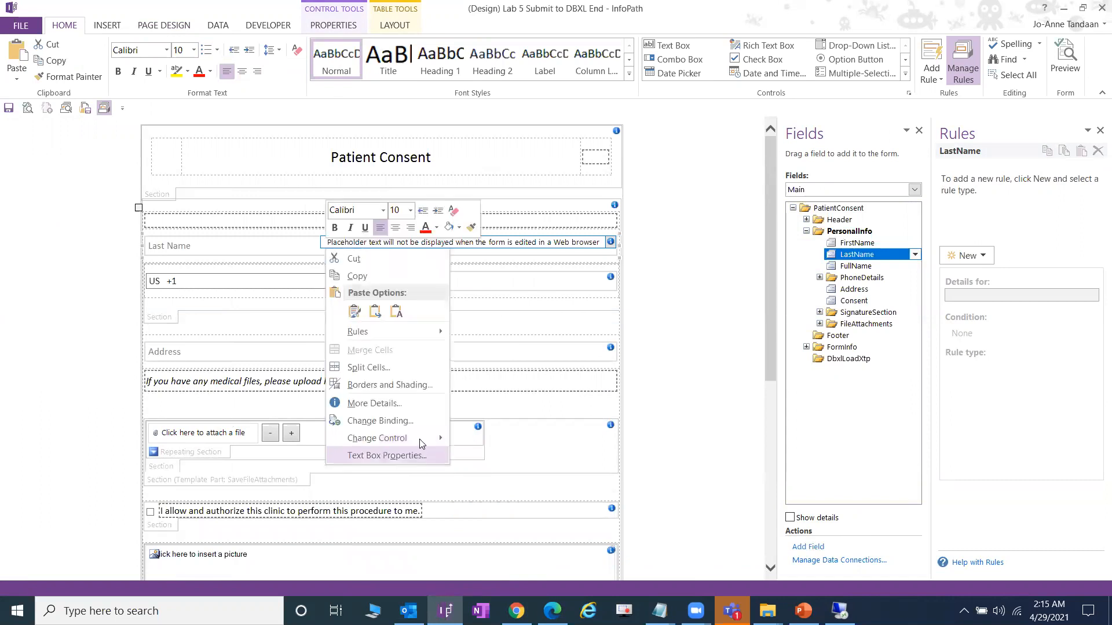
mouse_move(405, 438)
click(512, 515)
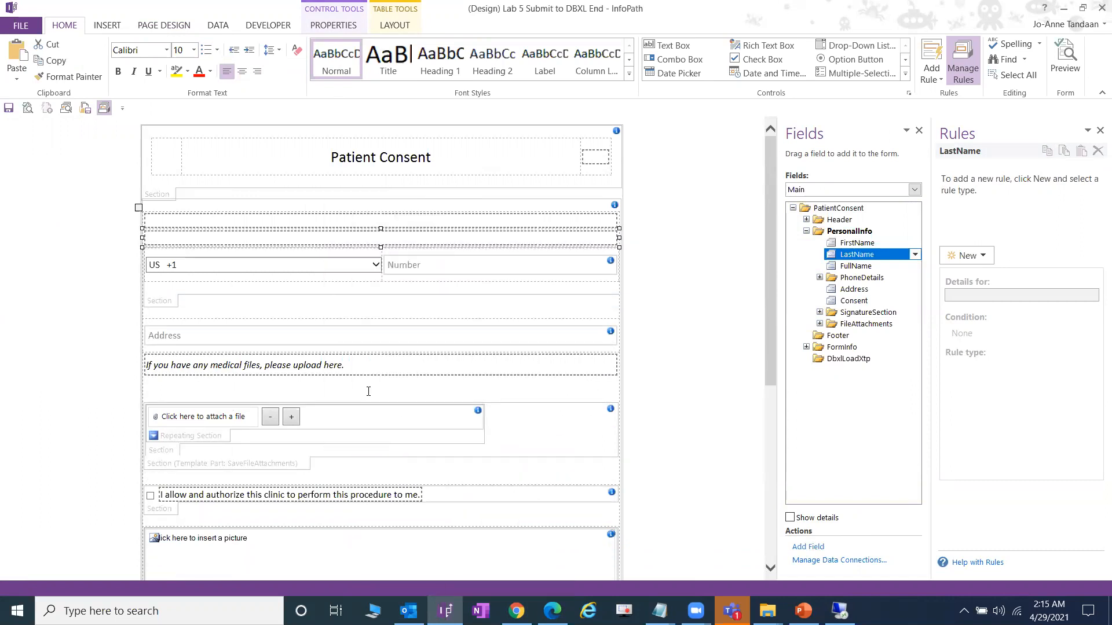
- Change the country code drop-down, phone Number box and Address box to calculated values
click(360, 265)
right_click(360, 266)
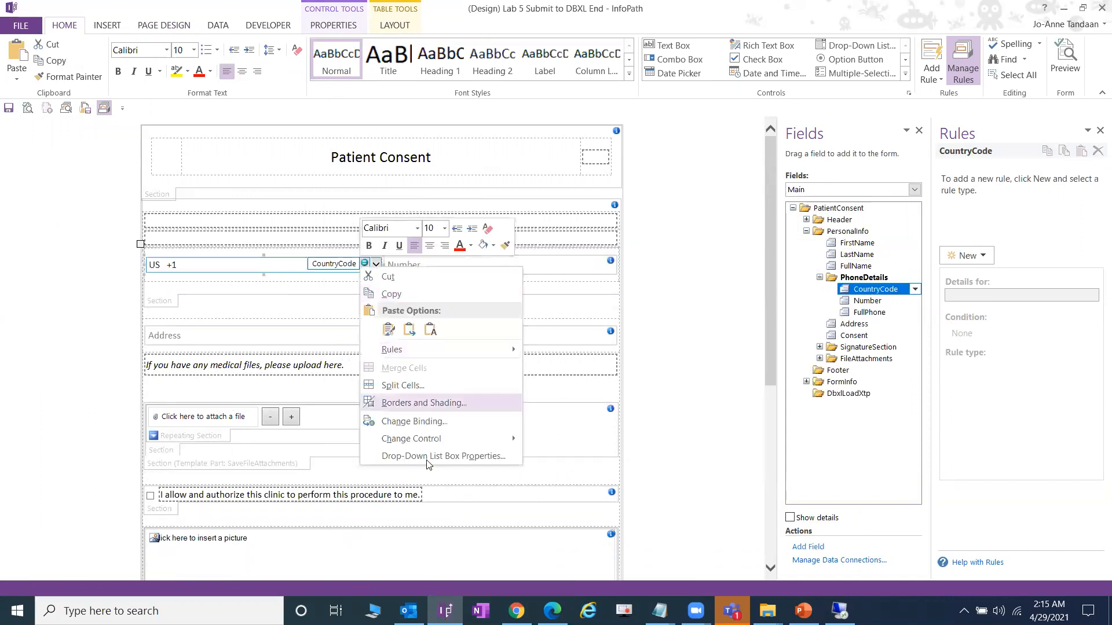
mouse_move(436, 438)
click(547, 514)
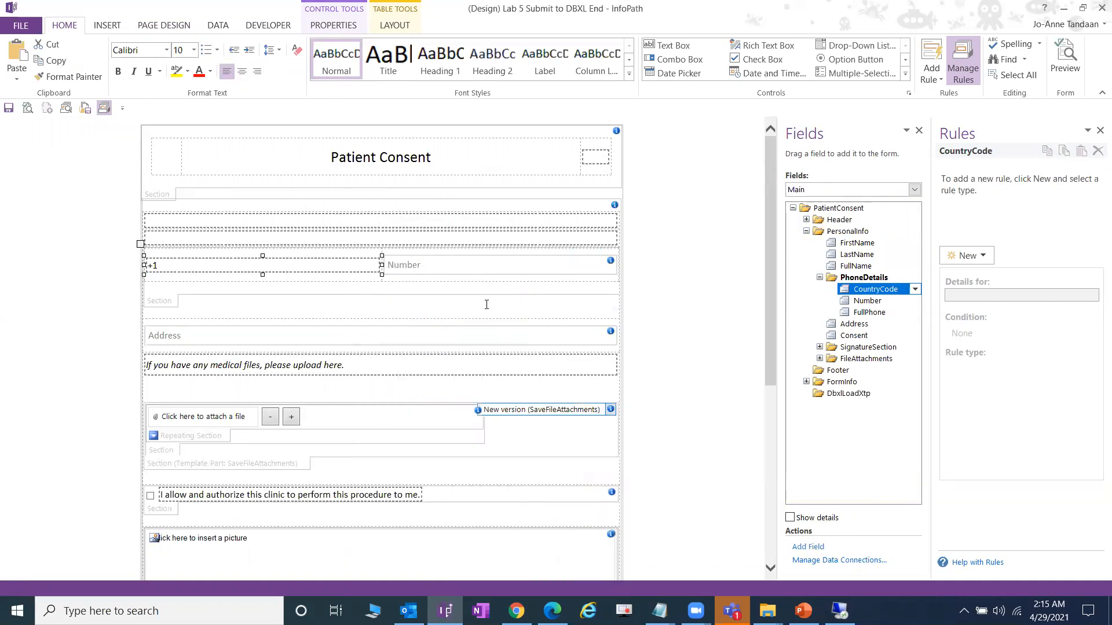
click(488, 269)
right_click(488, 269)
mouse_move(570, 459)
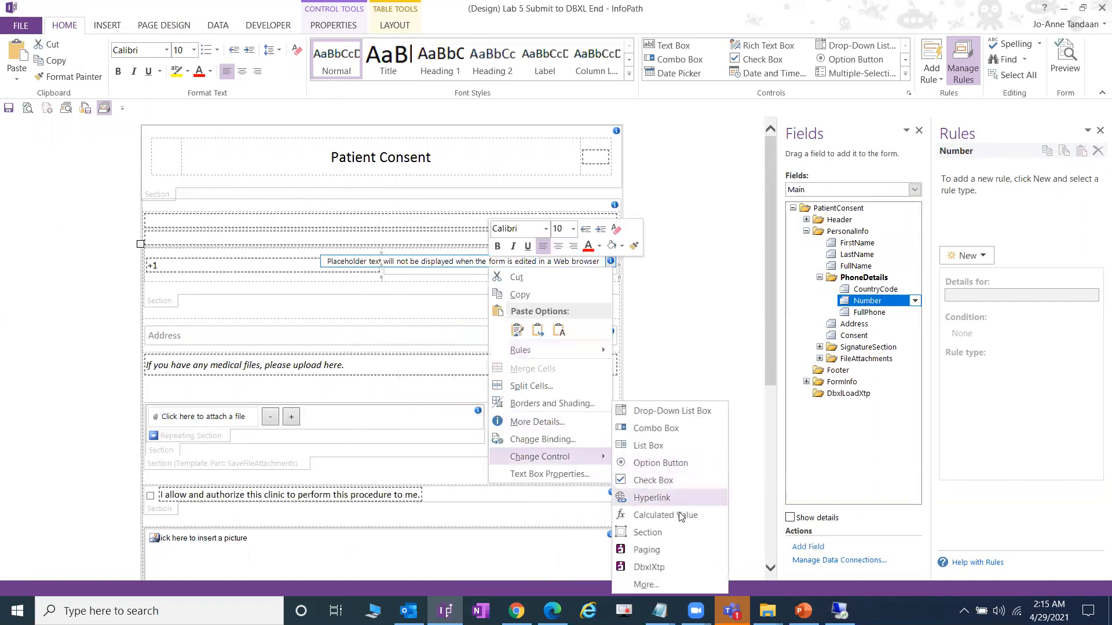
click(648, 516)
click(402, 320)
right_click(402, 320)
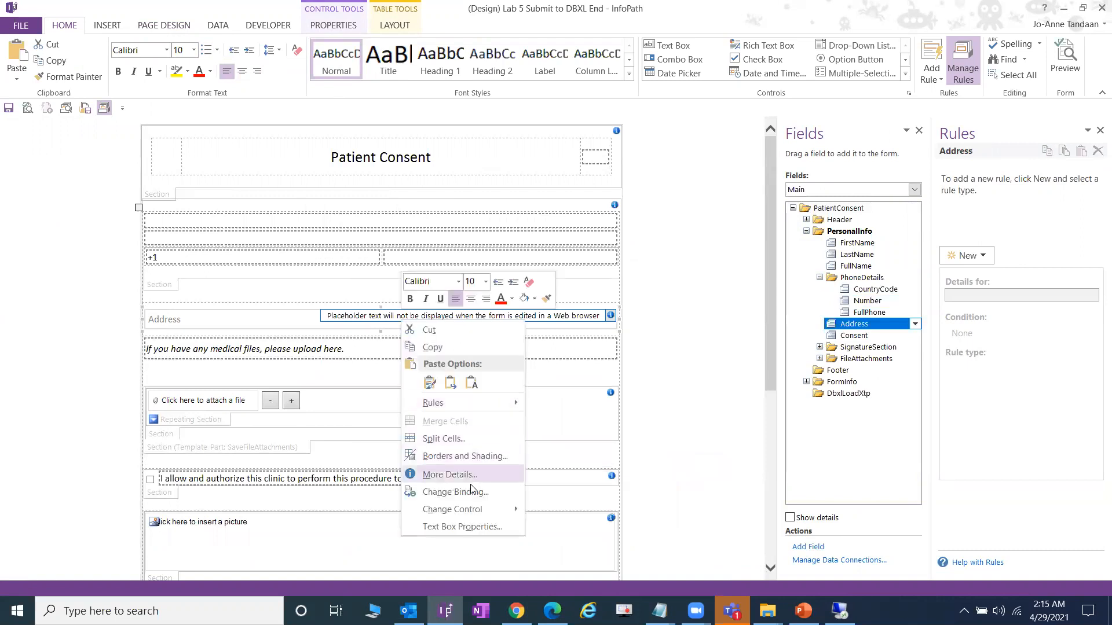
mouse_move(468, 509)
click(550, 514)
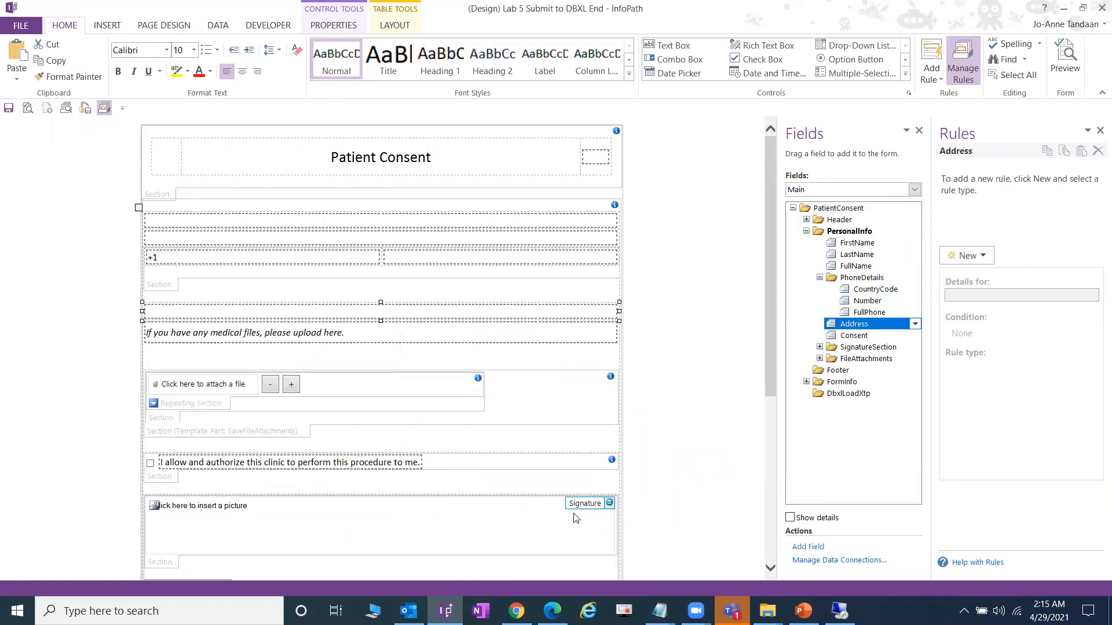
- Delete the blank lines below the upload note, above the attachments
scroll(564, 423, down, 3)
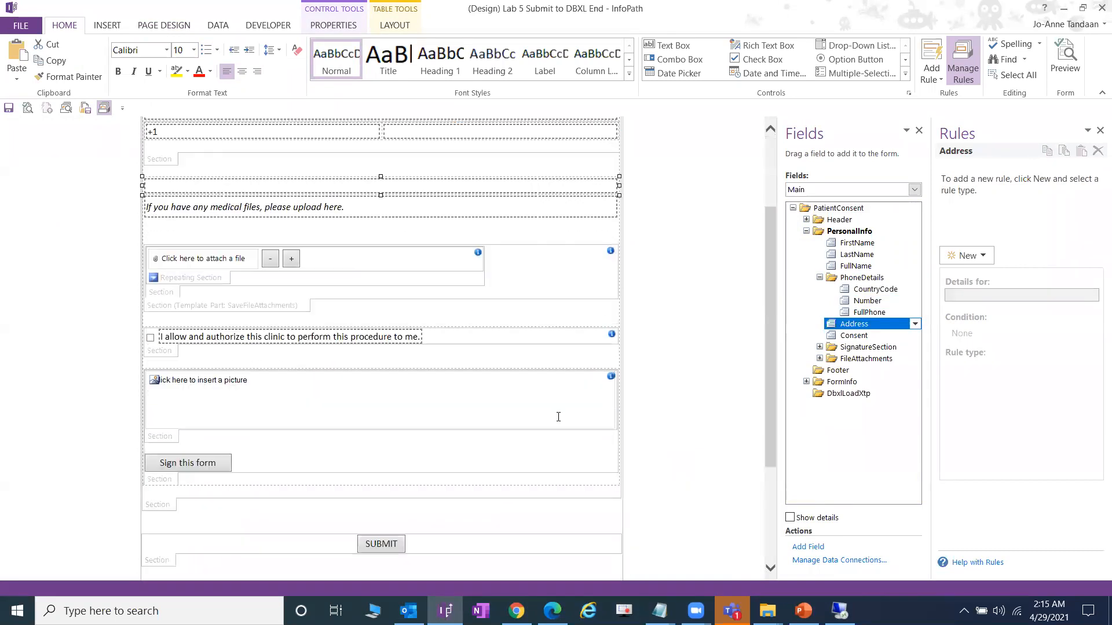
scroll(558, 417, up, 3)
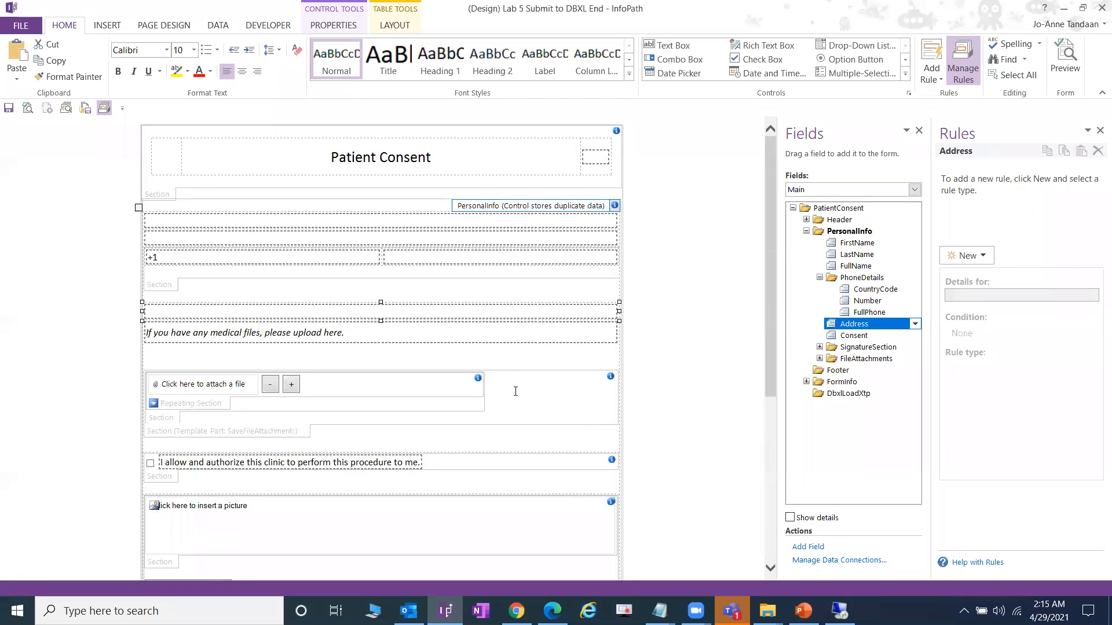
click(448, 356)
key(BackSpace)
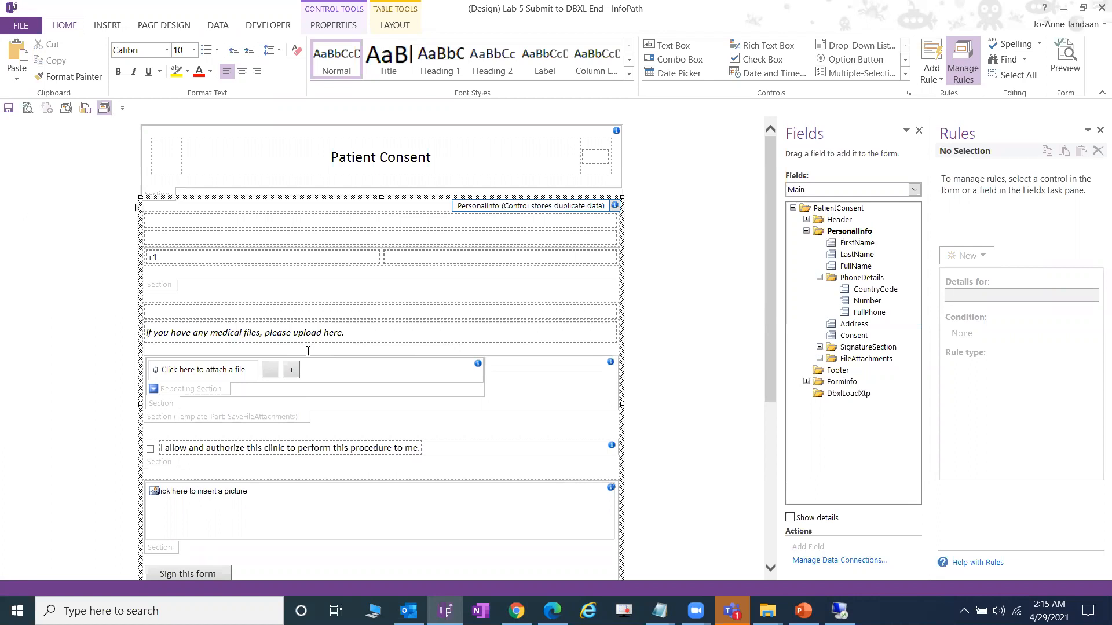
key(BackSpace)
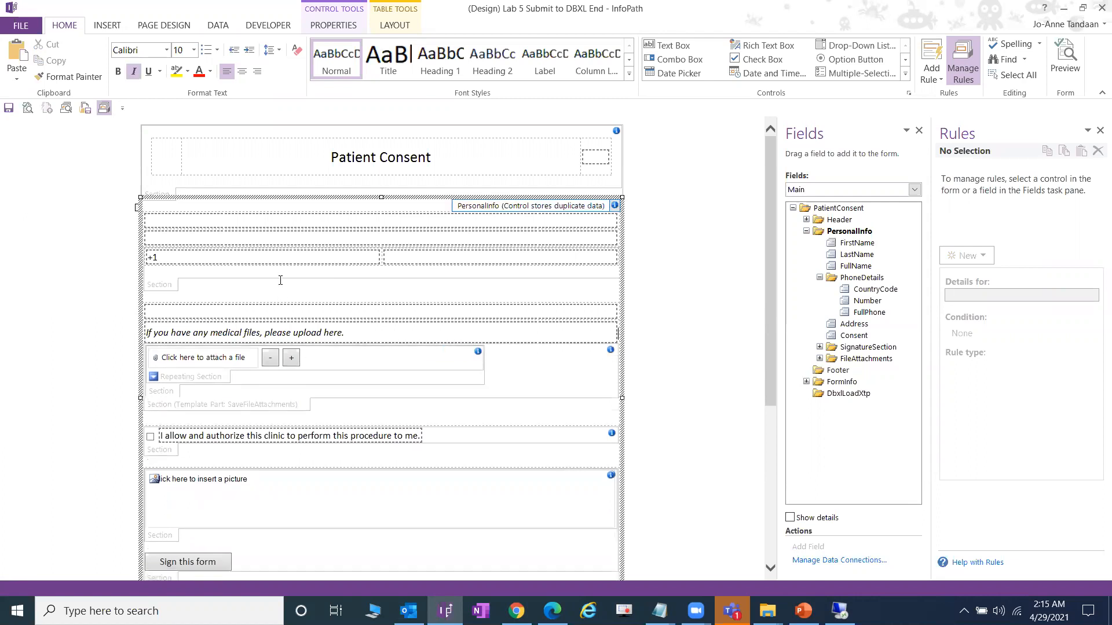
- Save the form template and switch the display back to View 1 (default)
click(8, 109)
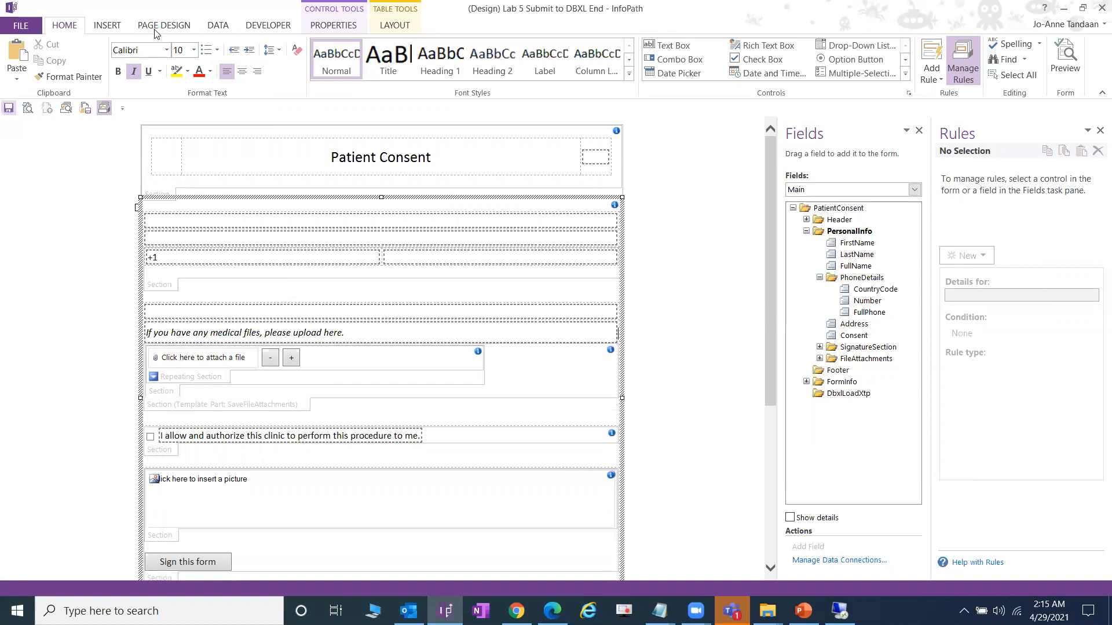
click(153, 25)
click(57, 63)
click(34, 74)
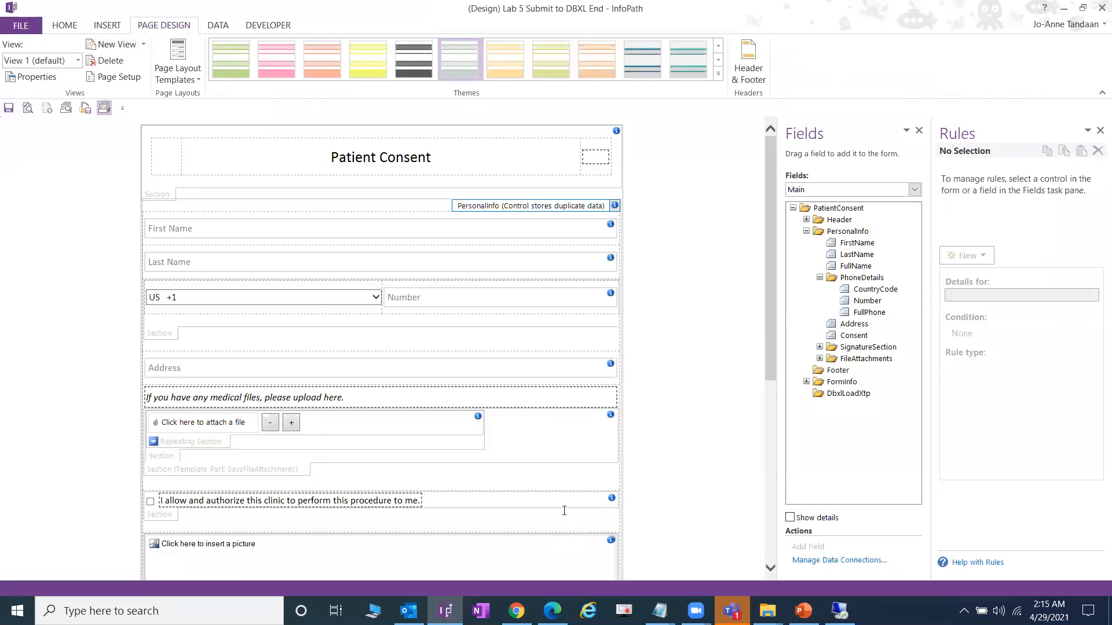
- Upload Lab 5 Submit to DBXL End.xsn from the DEMO folder as PatientConsentDemo's new template and save
click(515, 611)
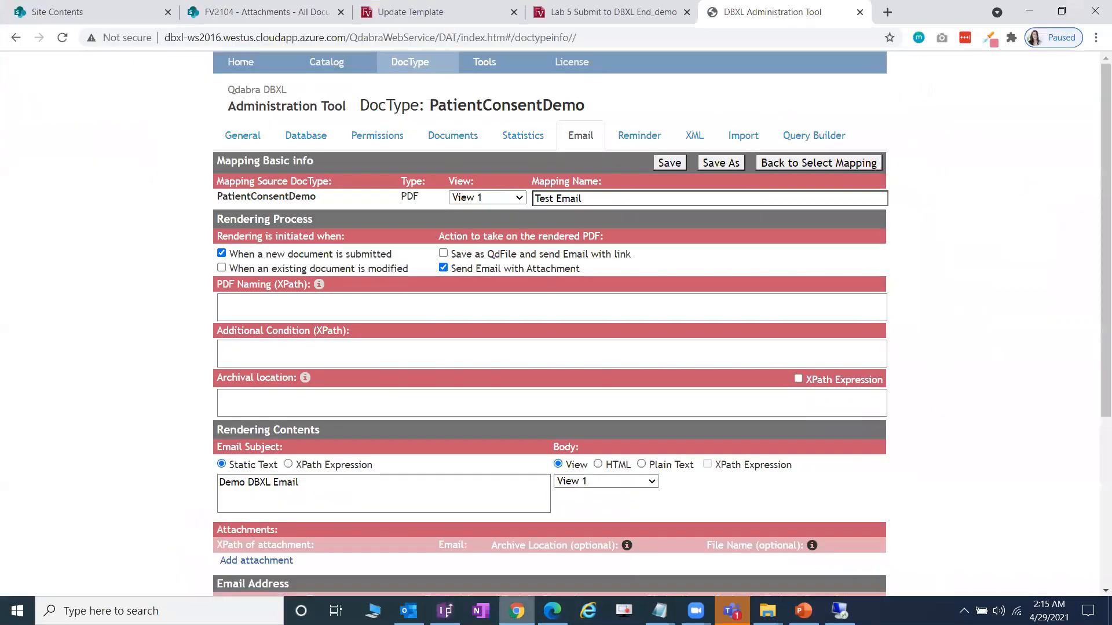
click(253, 135)
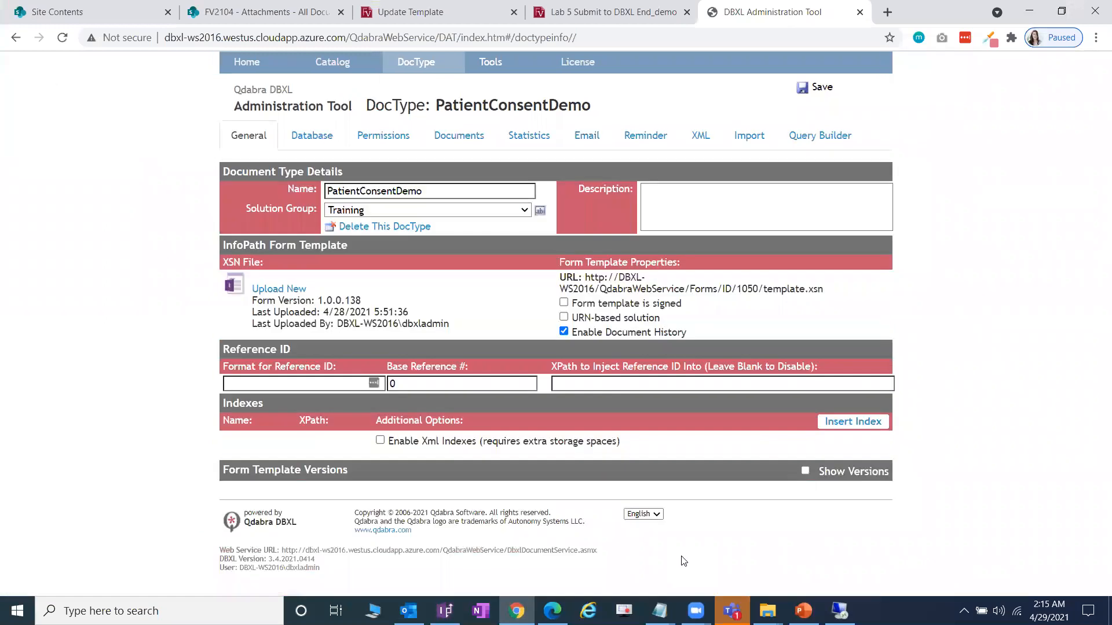
click(278, 289)
click(284, 287)
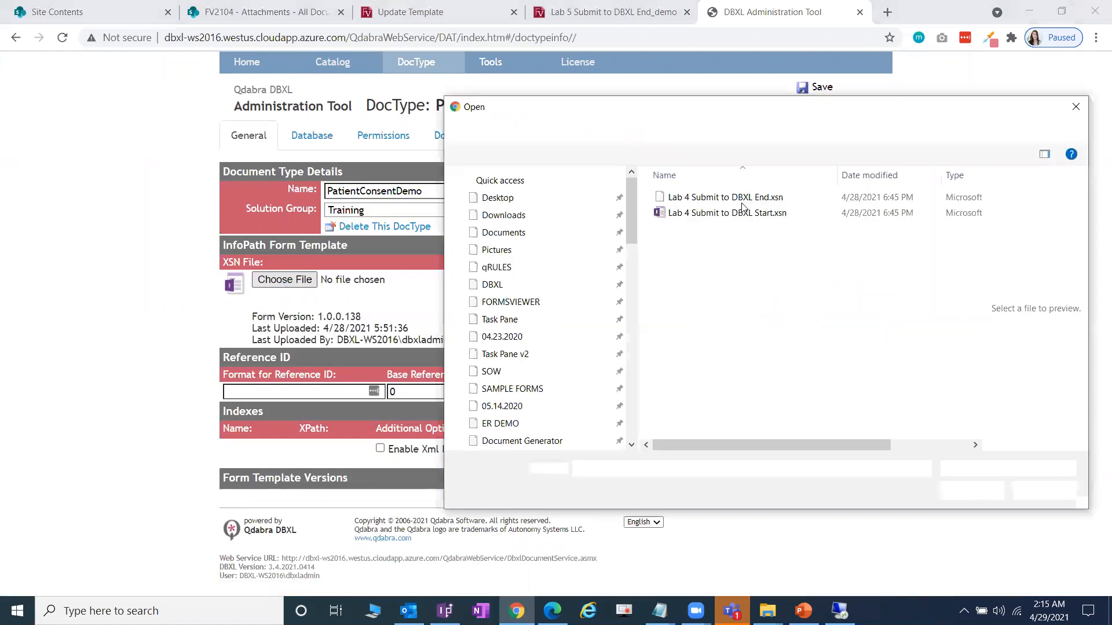
double_click(723, 213)
click(741, 198)
double_click(741, 198)
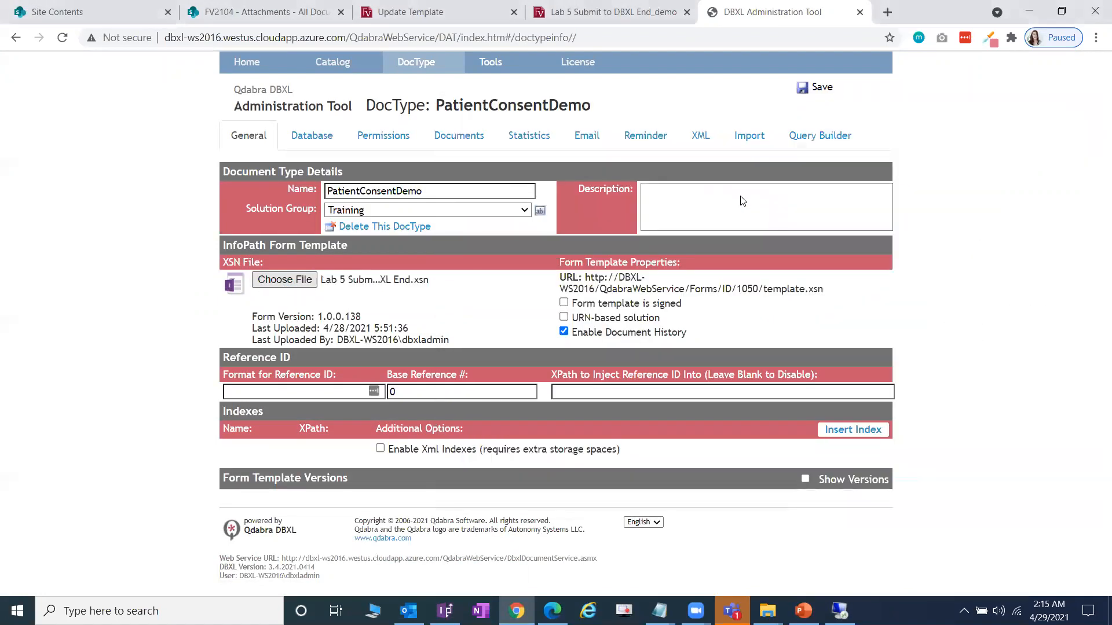
click(822, 89)
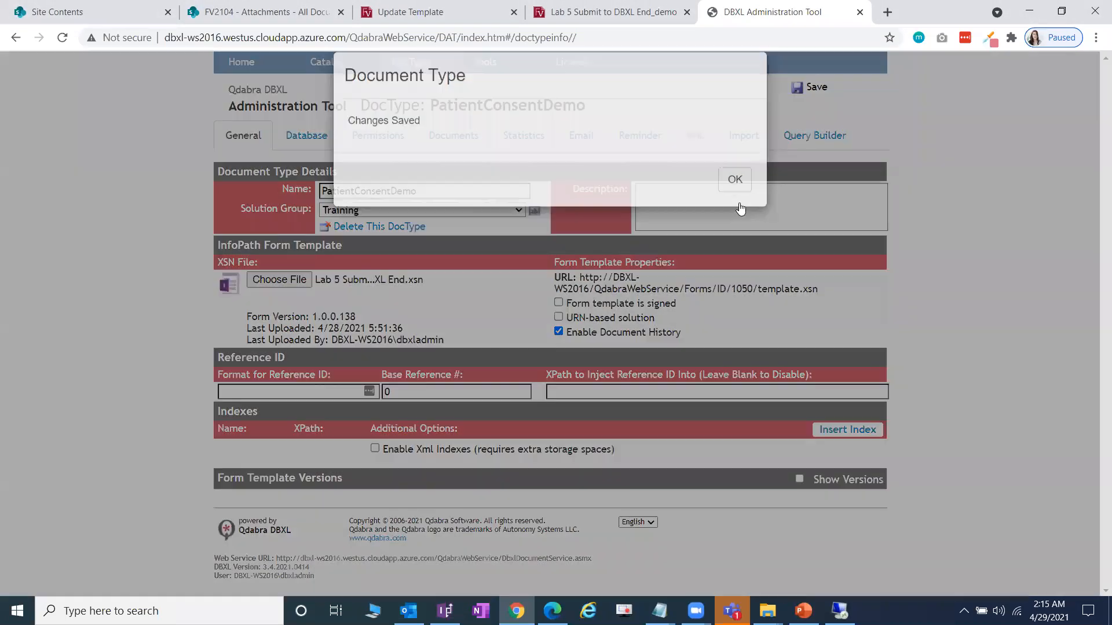
click(734, 176)
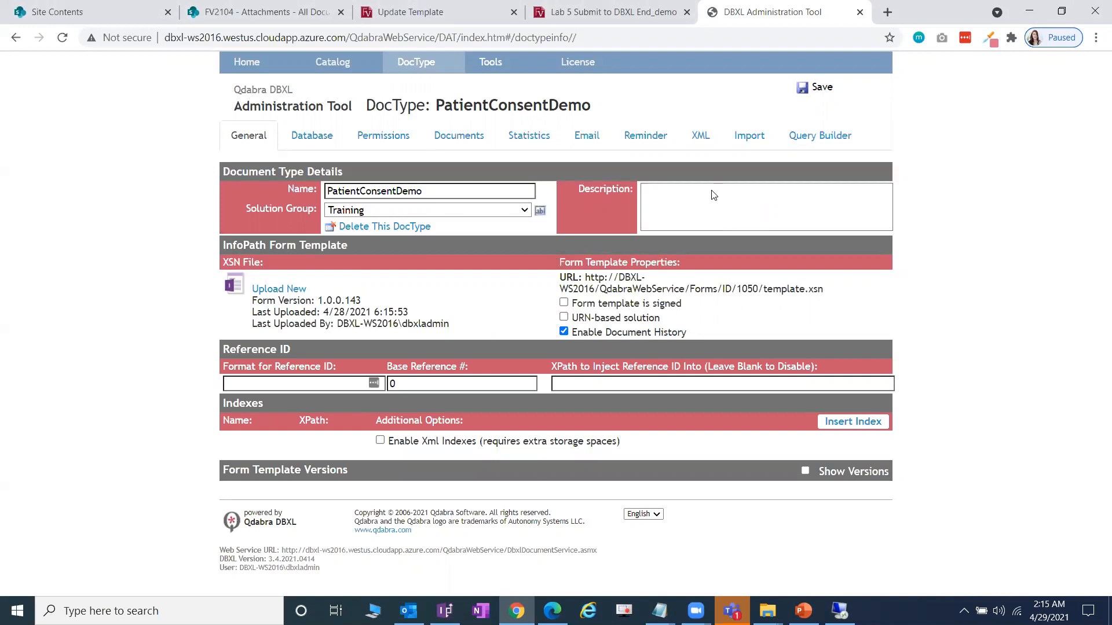
click(599, 146)
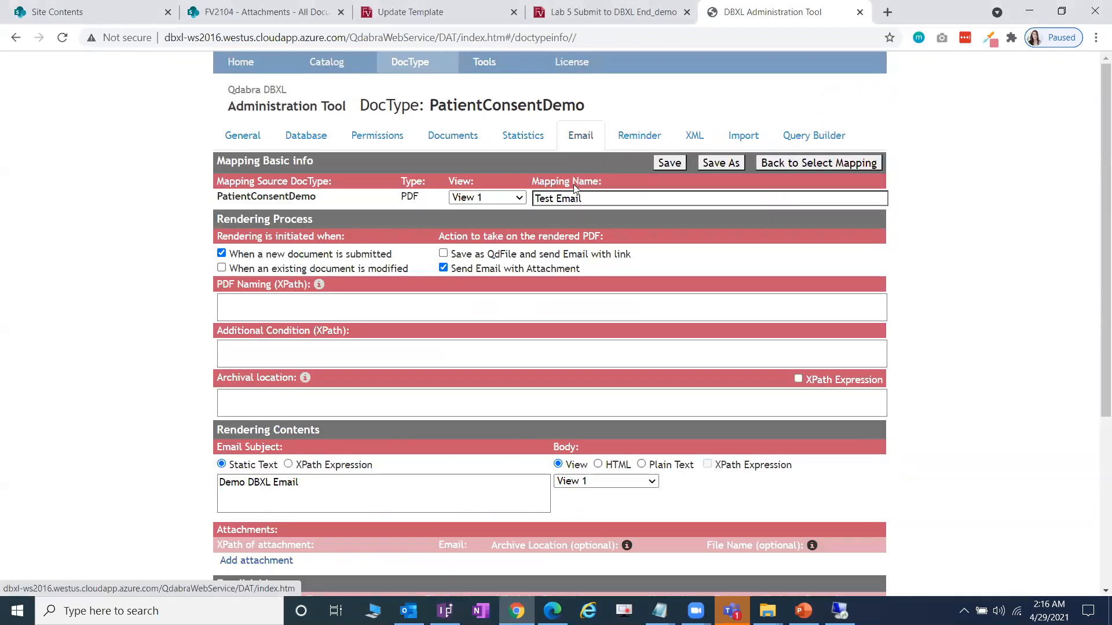
click(500, 198)
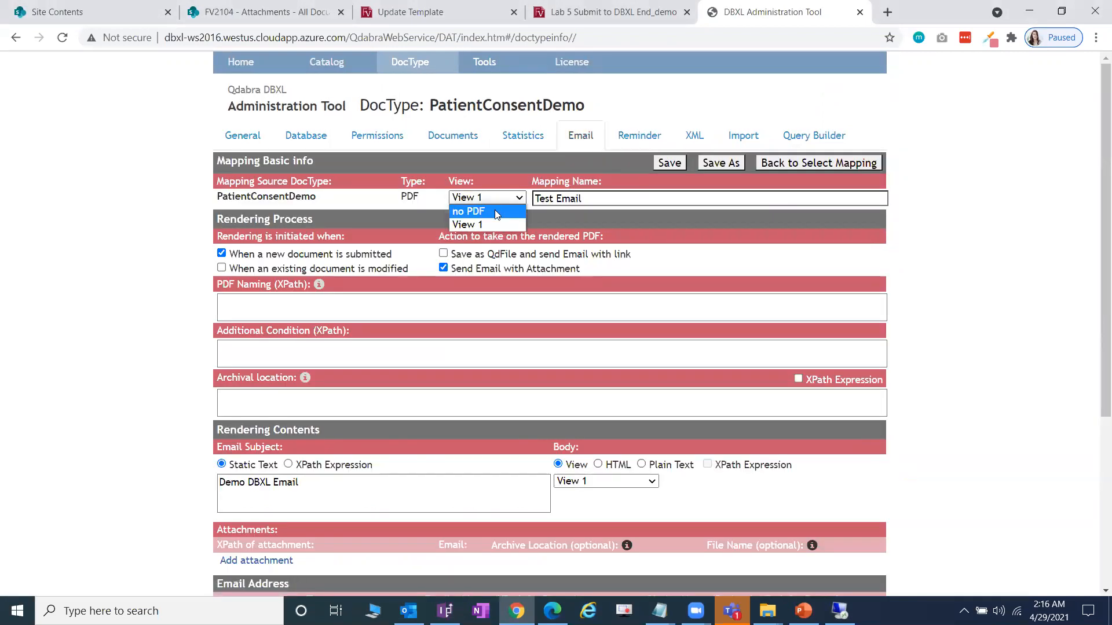
click(486, 225)
click(633, 484)
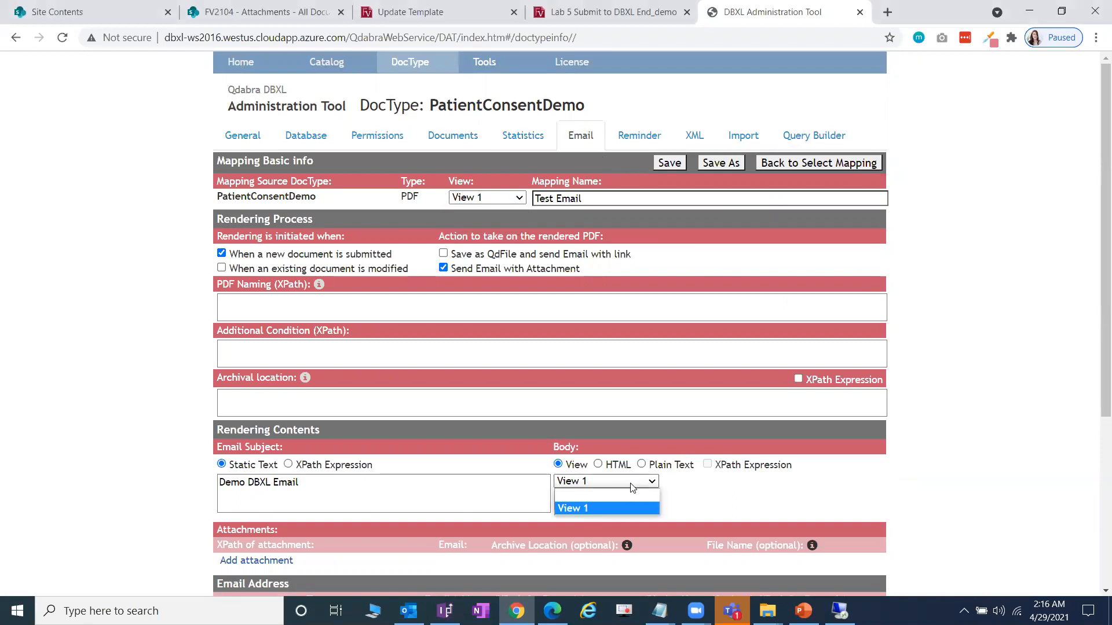
click(602, 508)
click(834, 163)
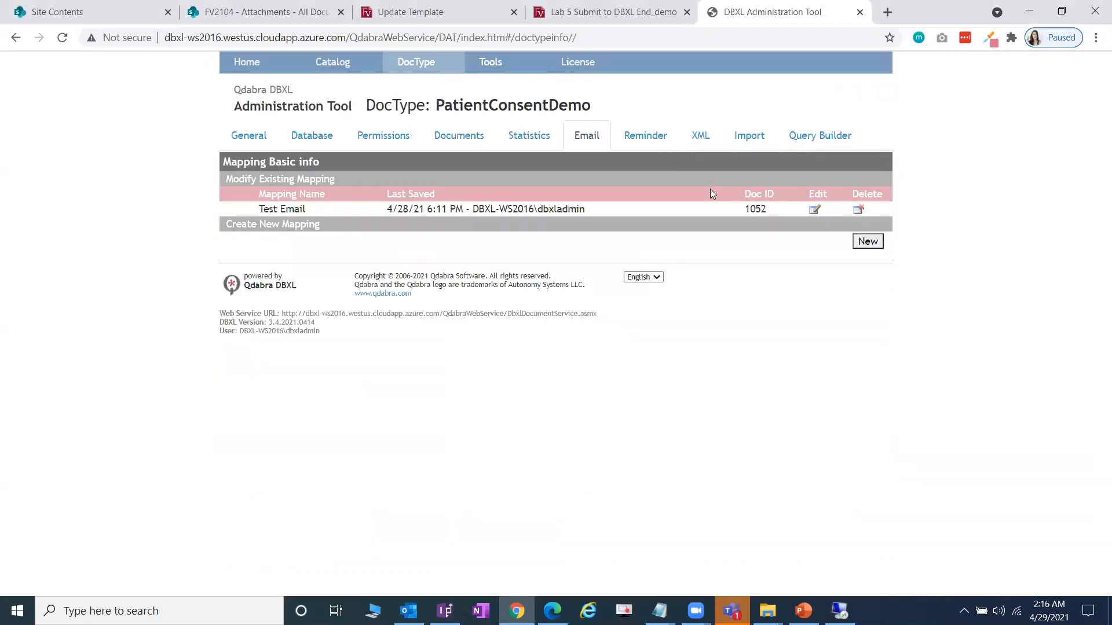
click(814, 210)
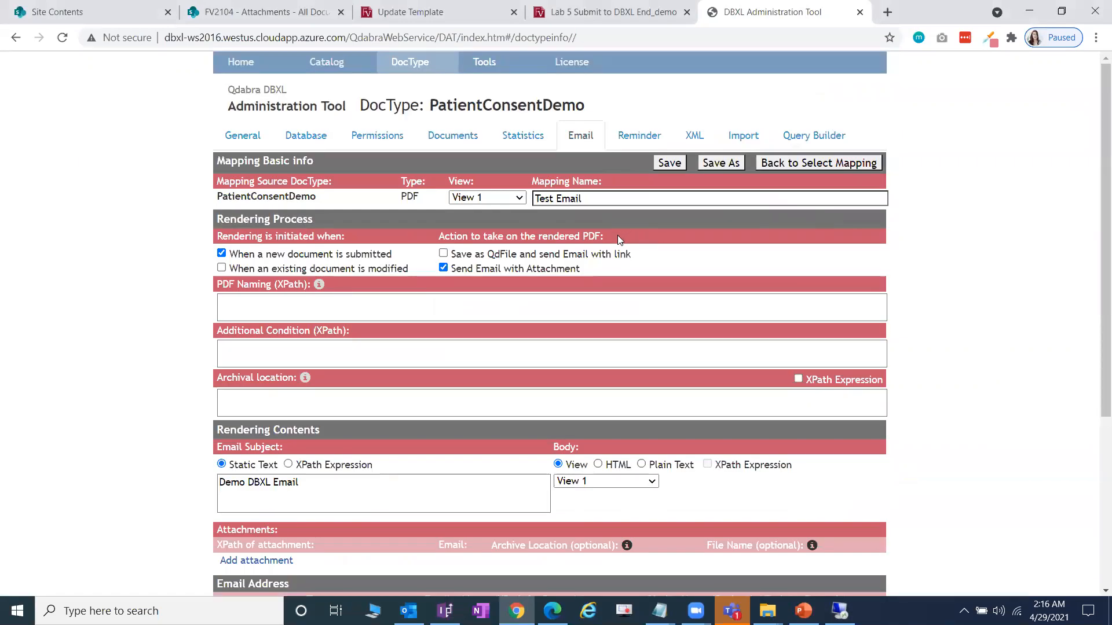
click(505, 197)
click(505, 195)
scroll(1008, 257, down, 1)
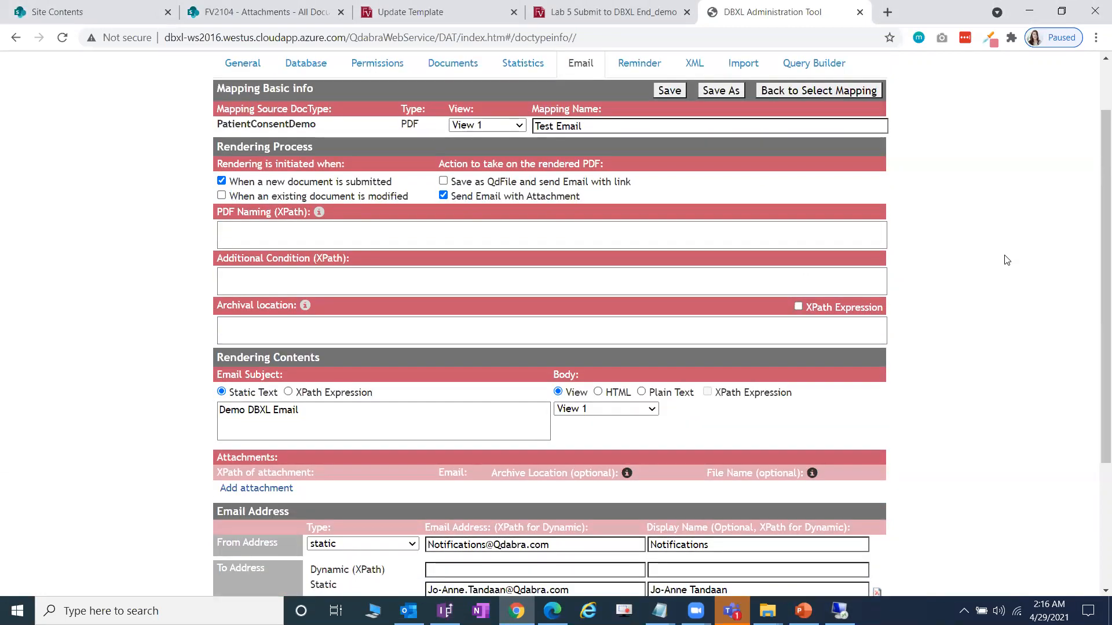
scroll(1005, 260, up, 1)
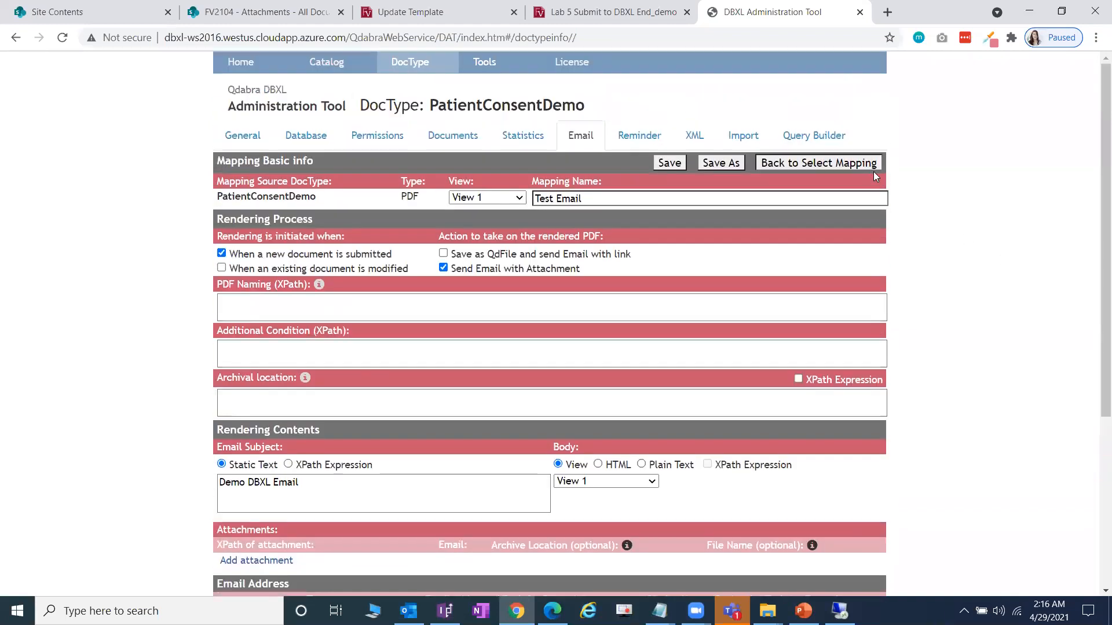
click(851, 157)
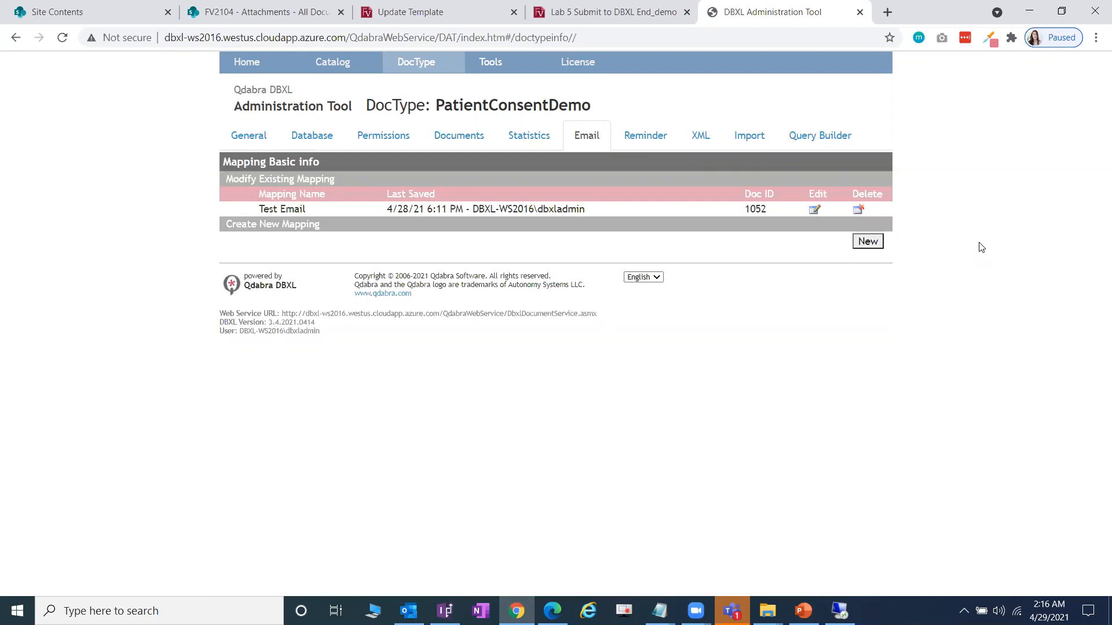
click(250, 136)
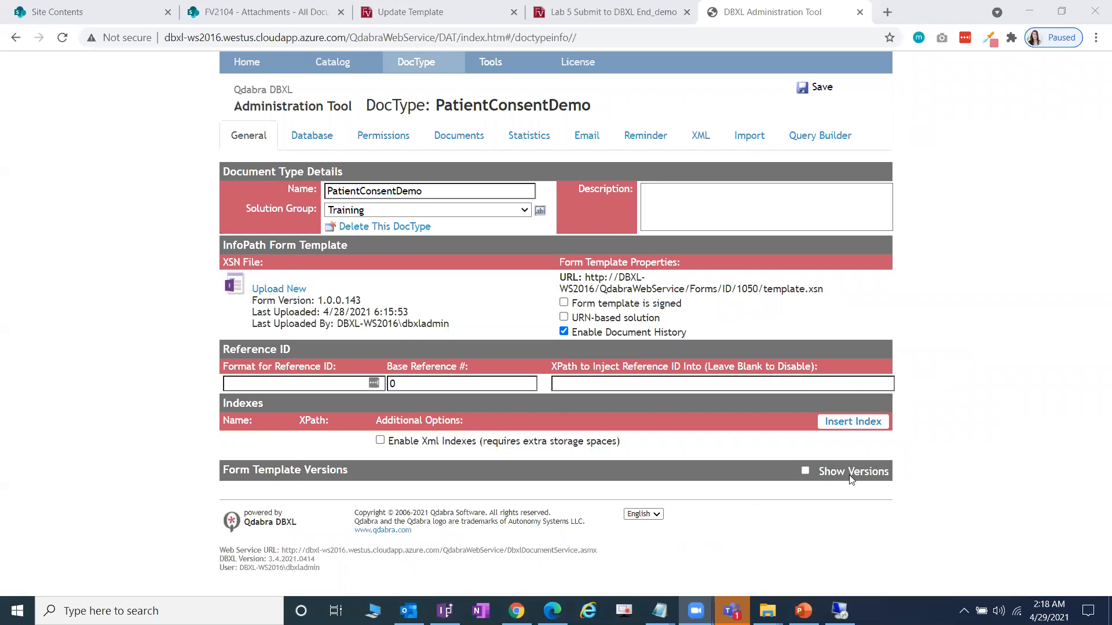
click(893, 12)
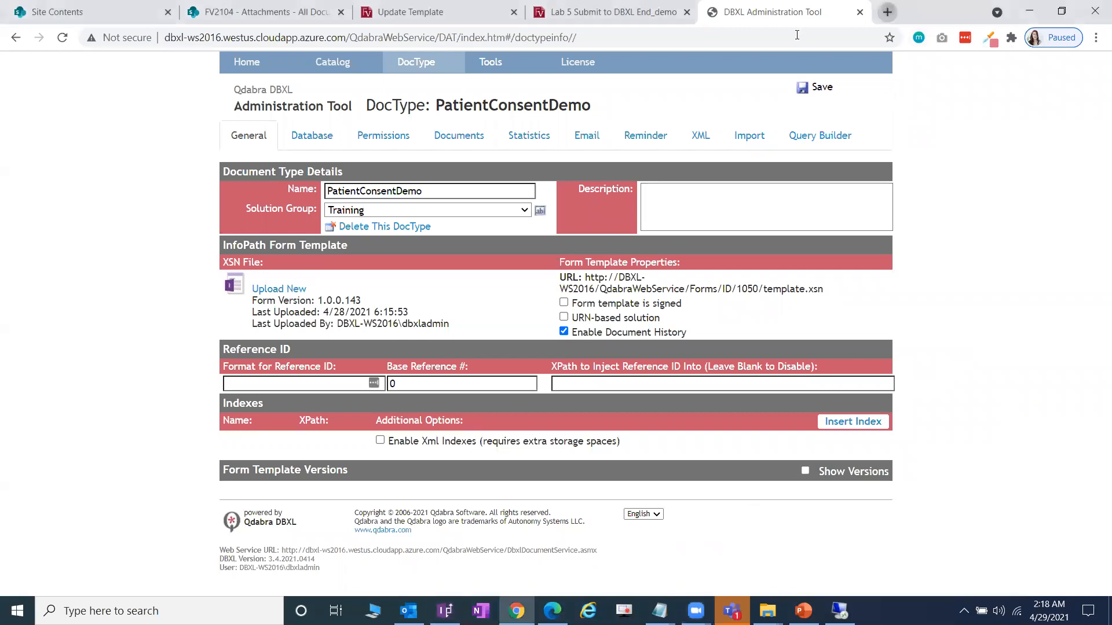
click(797, 34)
- On infopathdev.com, open the Document Deployer folder's DBXL Migration Tool v3.2 download page
text(infopathdev.com)
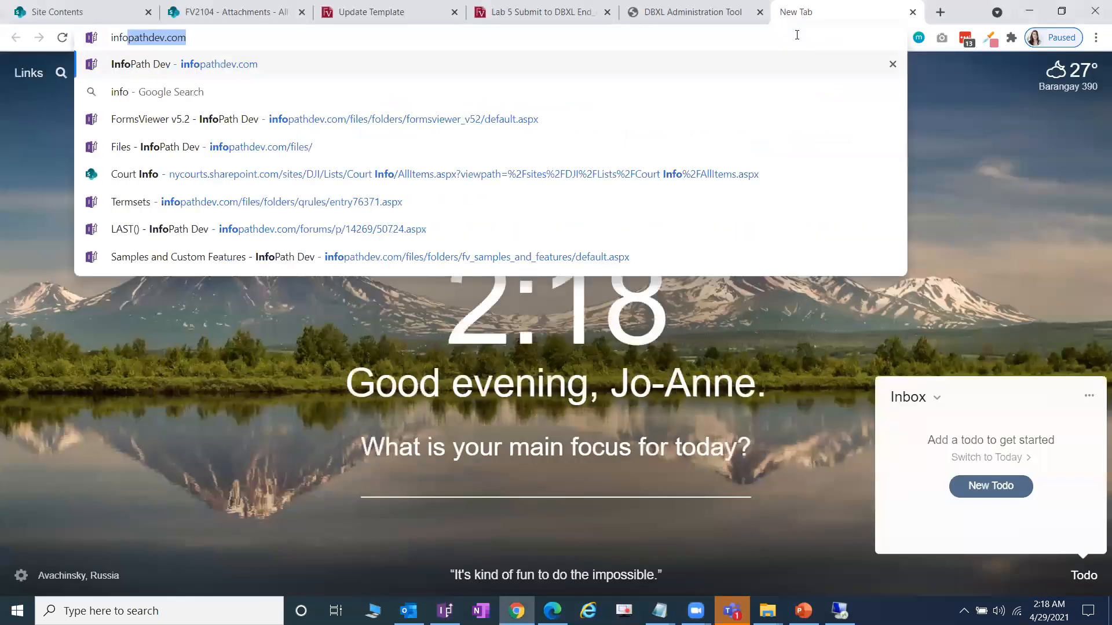
key(Return)
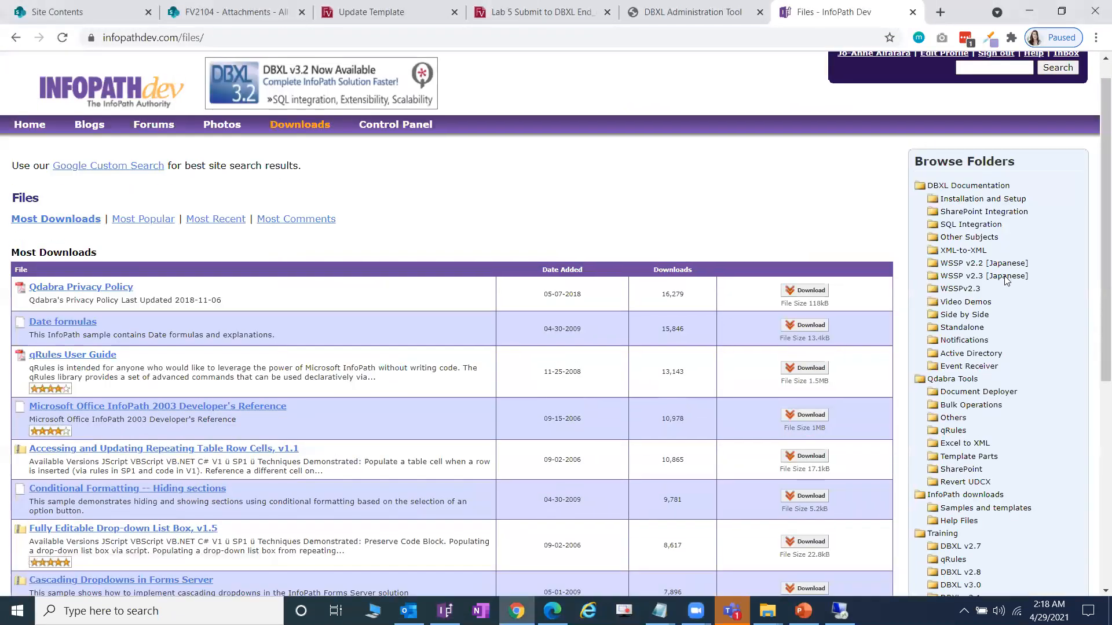
scroll(998, 290, down, 1)
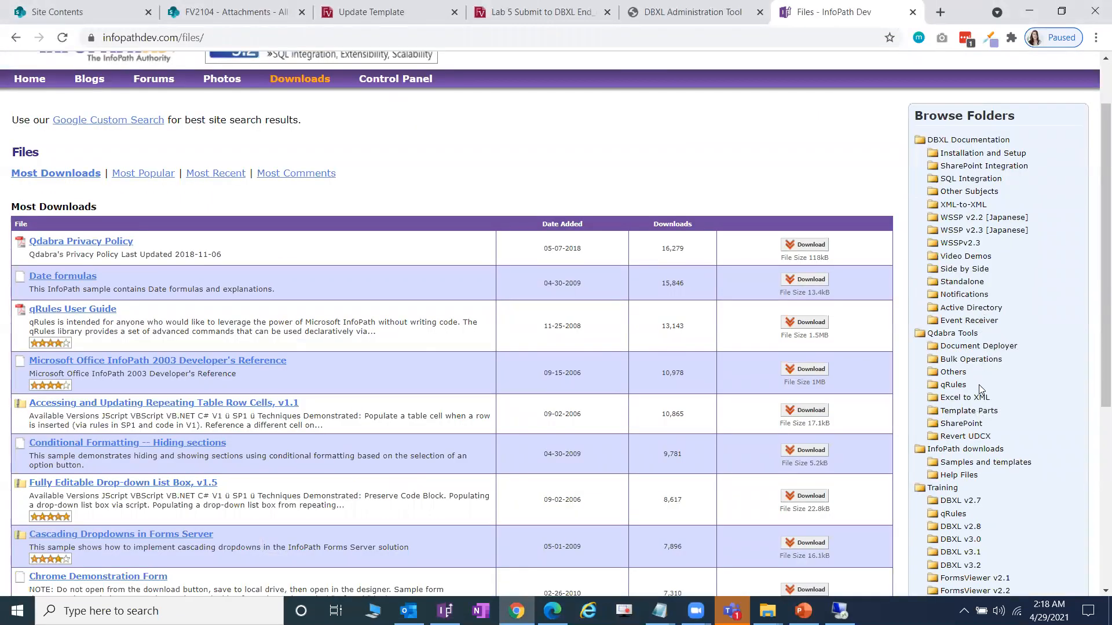
click(978, 346)
scroll(518, 340, down, 6)
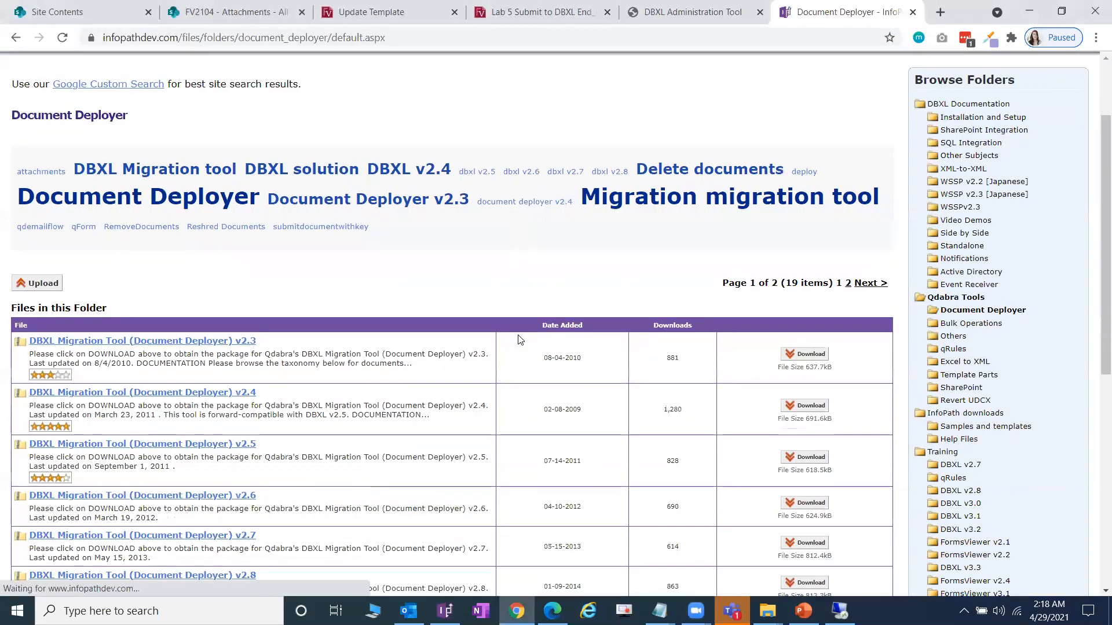
click(252, 365)
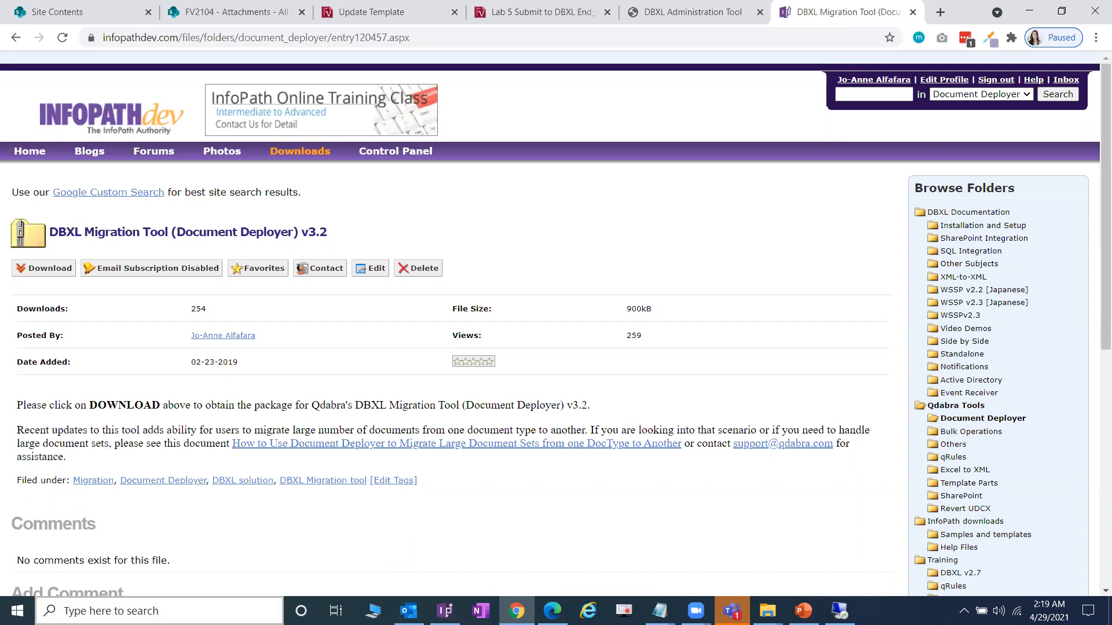
- Search Windows for 'migra' to launch the DBXL Migration Tool (UI)
click(116, 611)
text(migra)
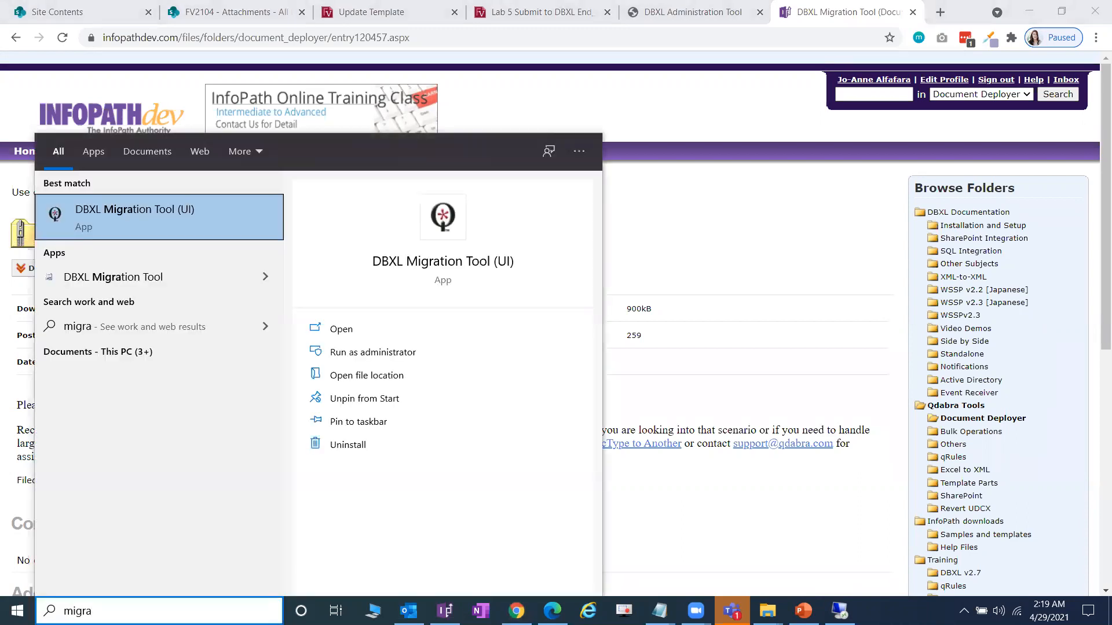
key(Return)
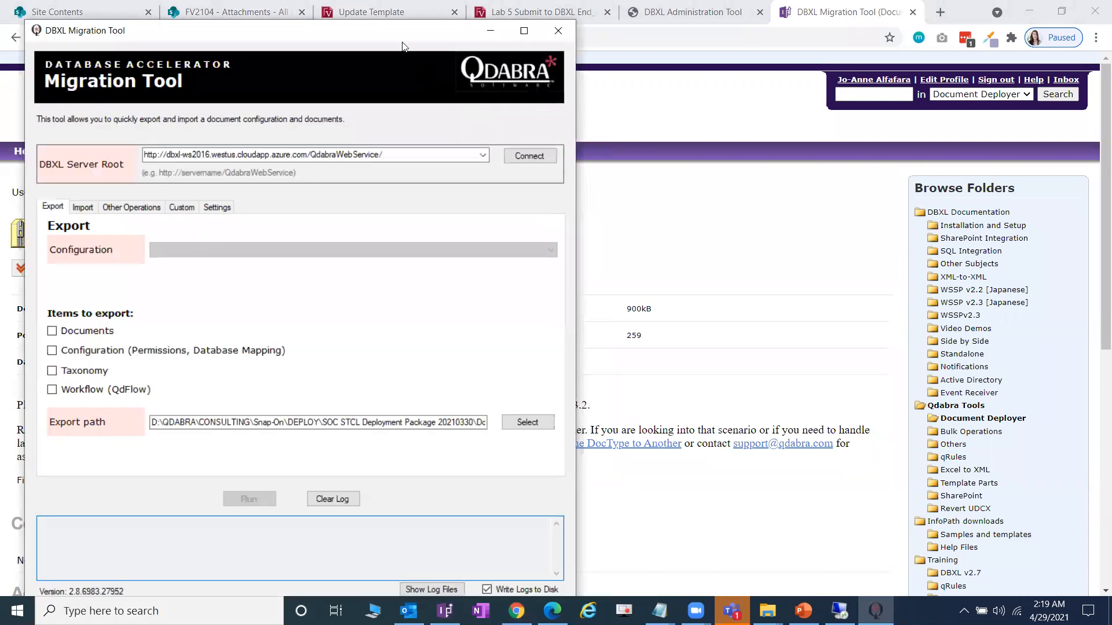
- Connect the Migration Tool to the DBXL server and try loading from the Import page, dismissing the error
drag(428, 39, 815, 25)
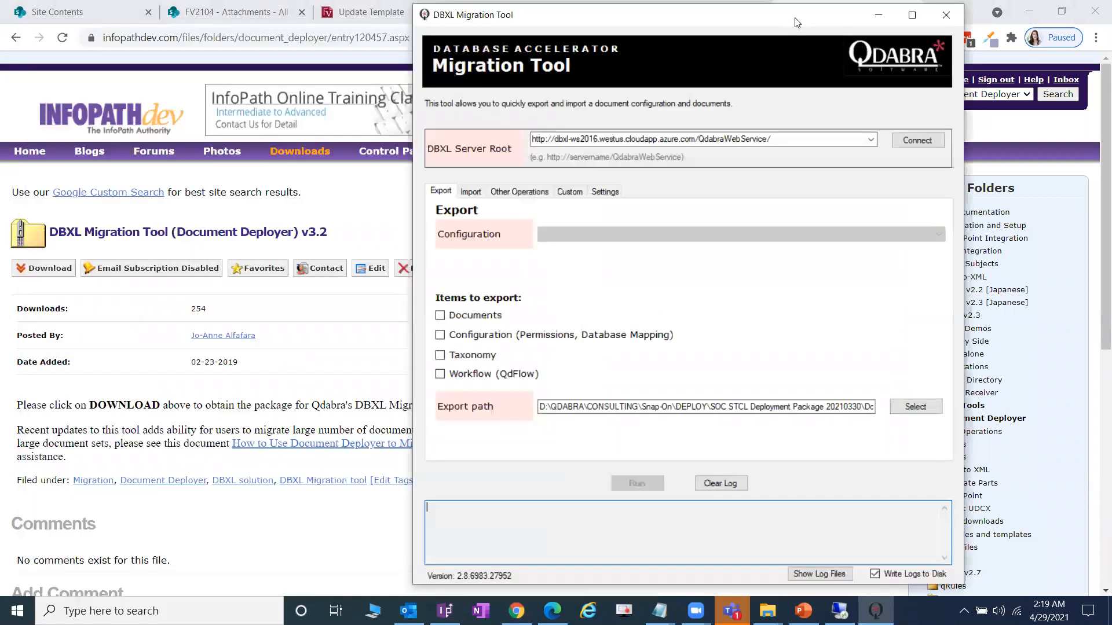
click(903, 140)
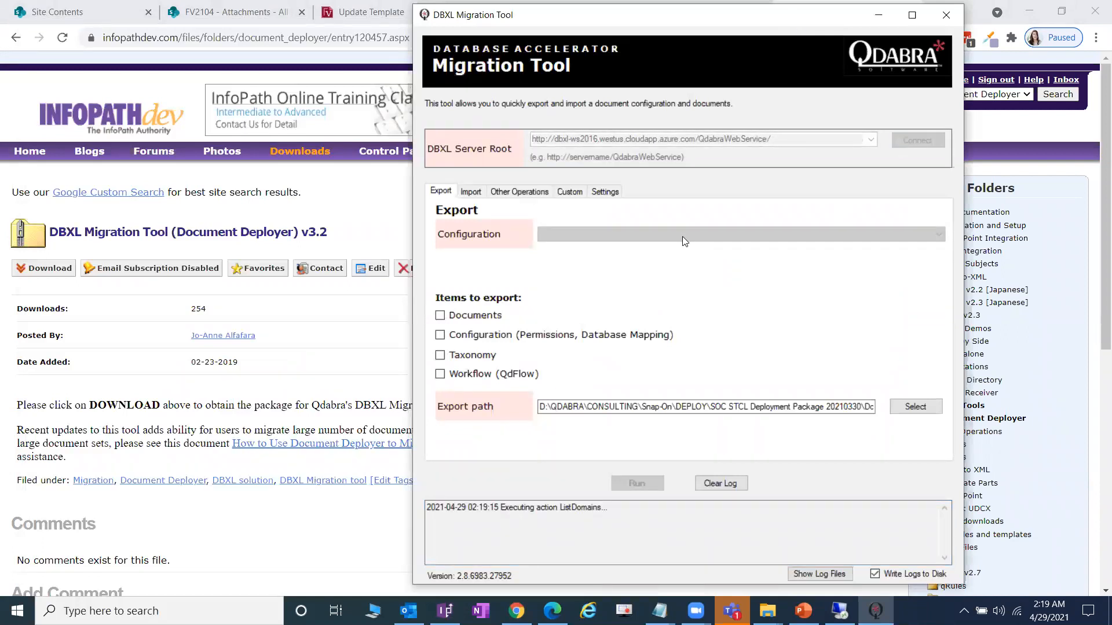
click(479, 193)
click(914, 275)
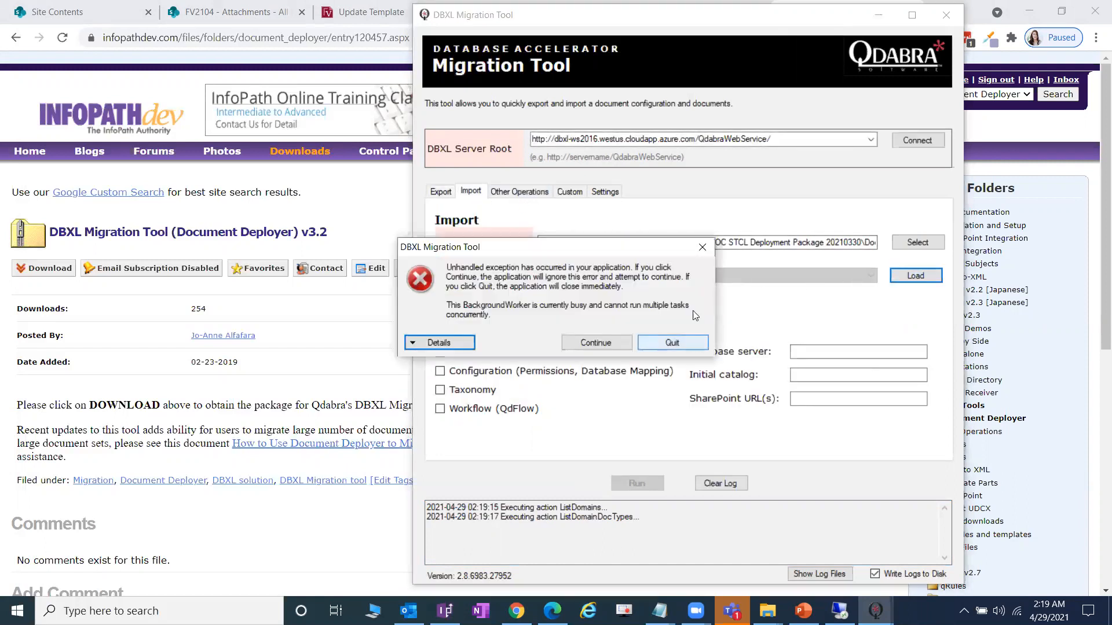
click(701, 247)
- Copy the import path and open the Doctypes folder in File Explorer
drag(783, 242, 881, 264)
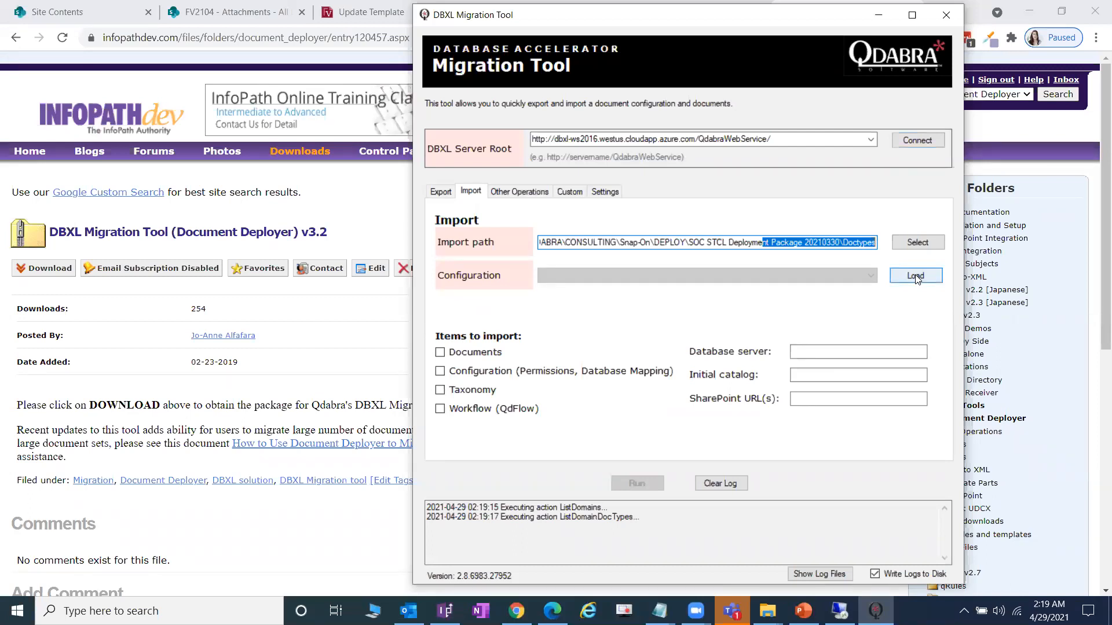
click(855, 242)
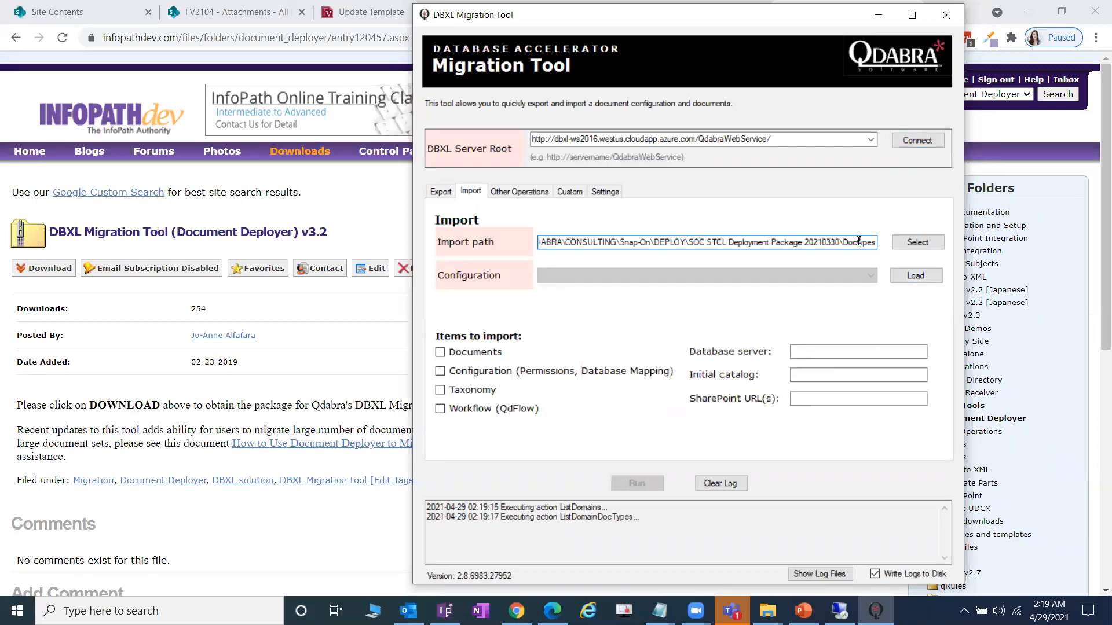
key(ctrl+a)
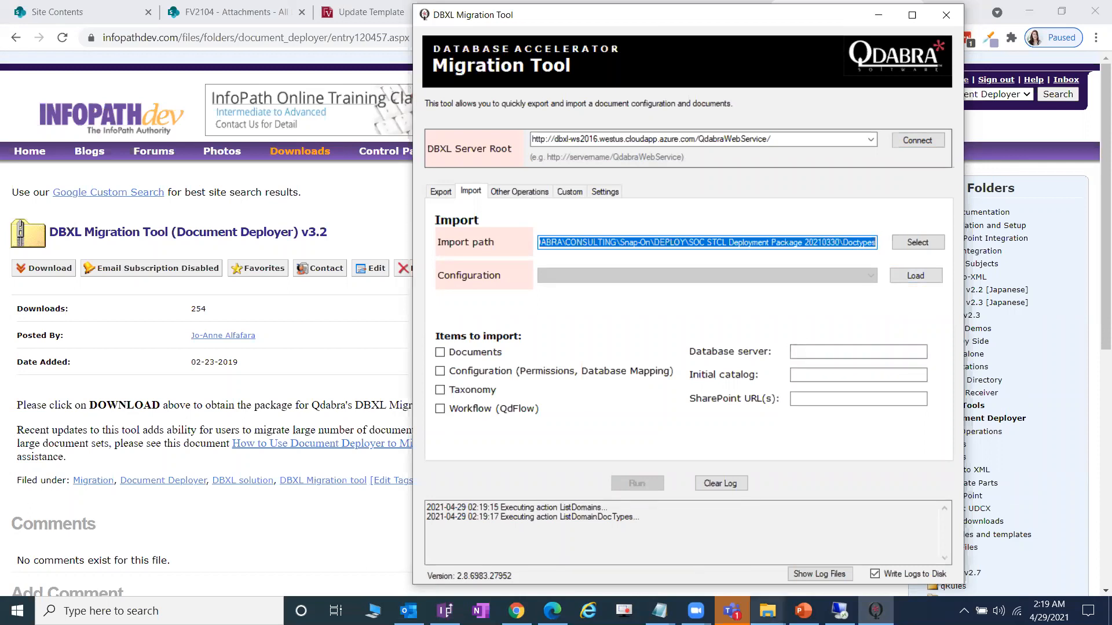
mouse_move(767, 611)
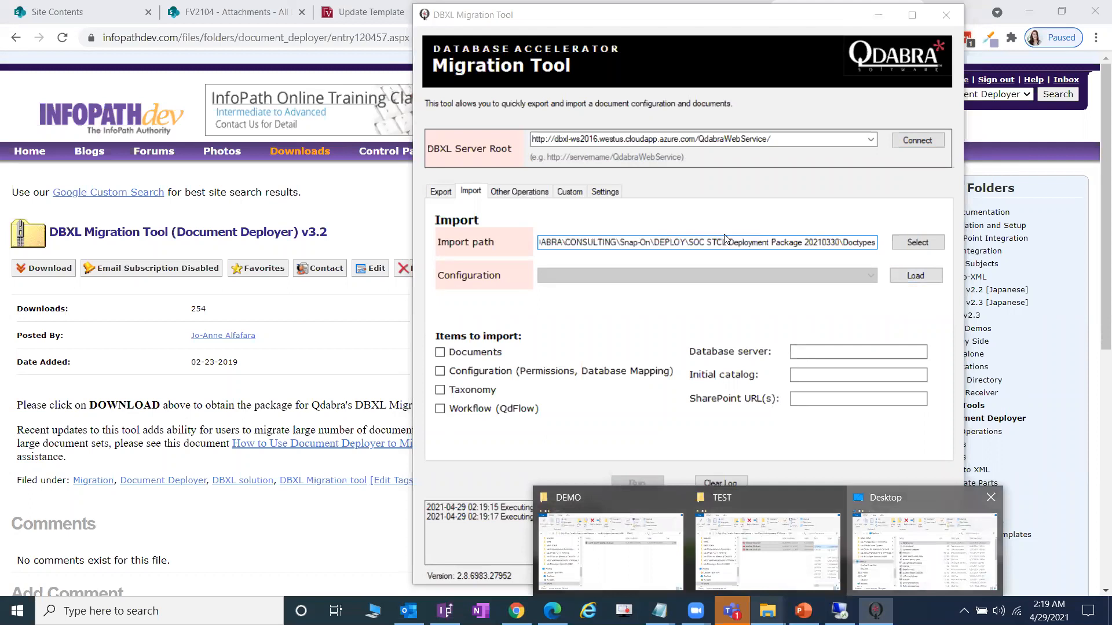
click(924, 550)
click(727, 245)
text(D:\QDABRA\CONSULTING\Snap-On\DEPLOY\SOC STCL Deployment Package 20210330\Doctypes)
key(Return)
click(967, 139)
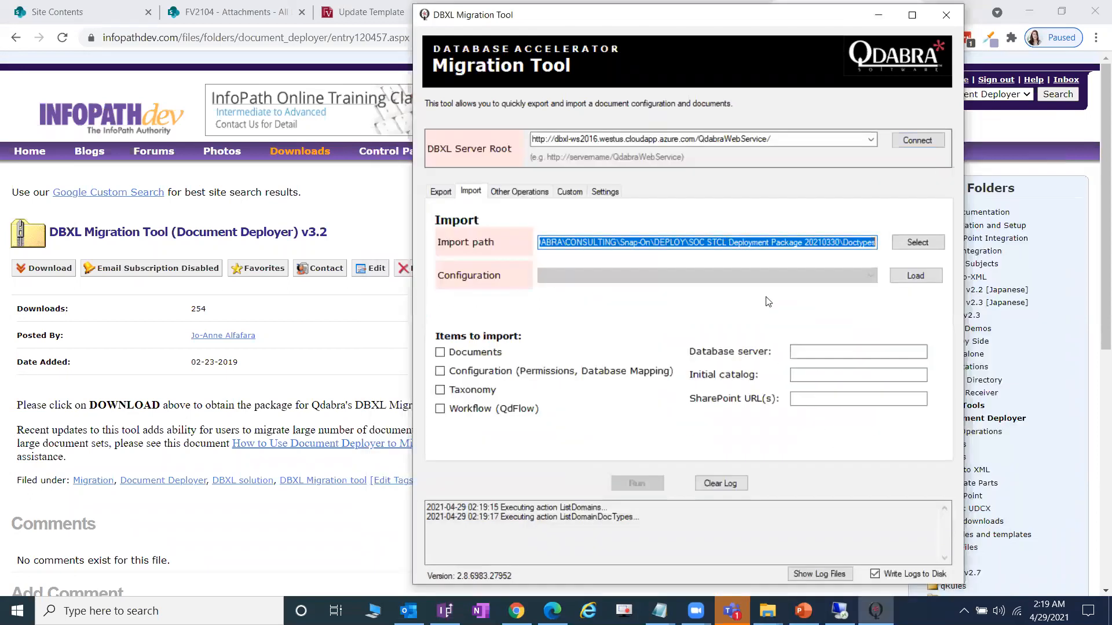
- Load import configurations, choose STCL_Dashboard with Documents included, then go to Other Operations
click(902, 278)
click(841, 277)
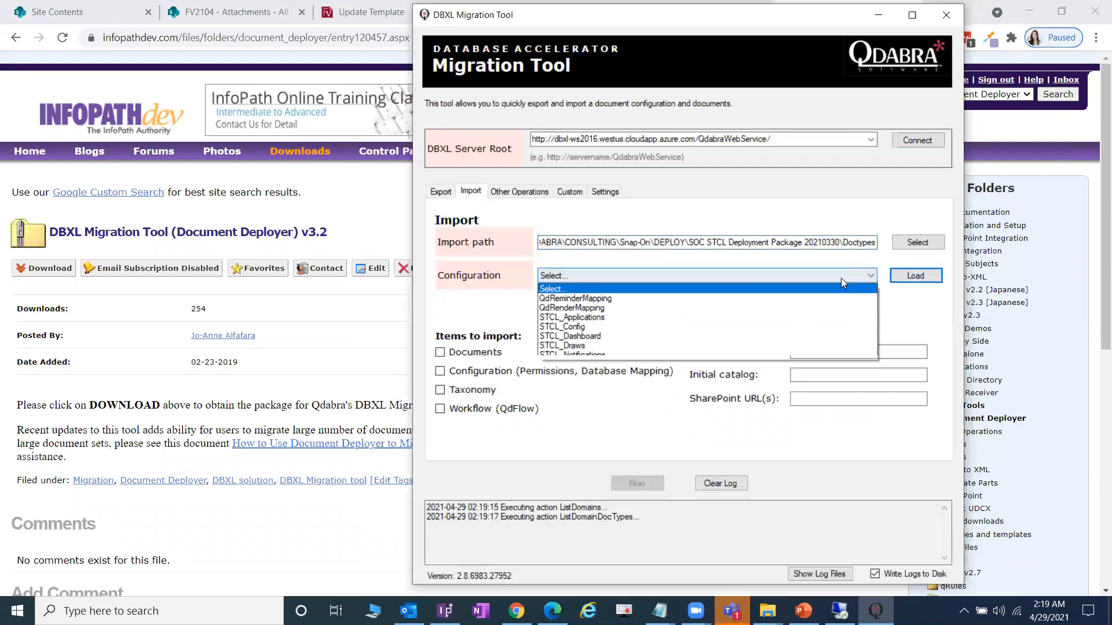
click(817, 337)
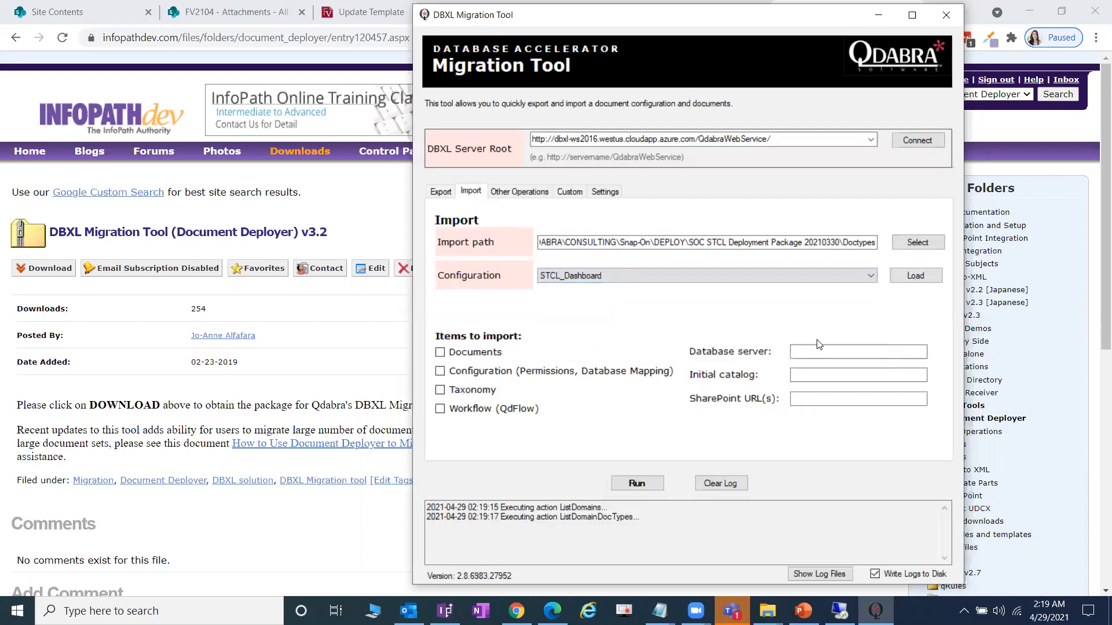
click(441, 354)
click(519, 191)
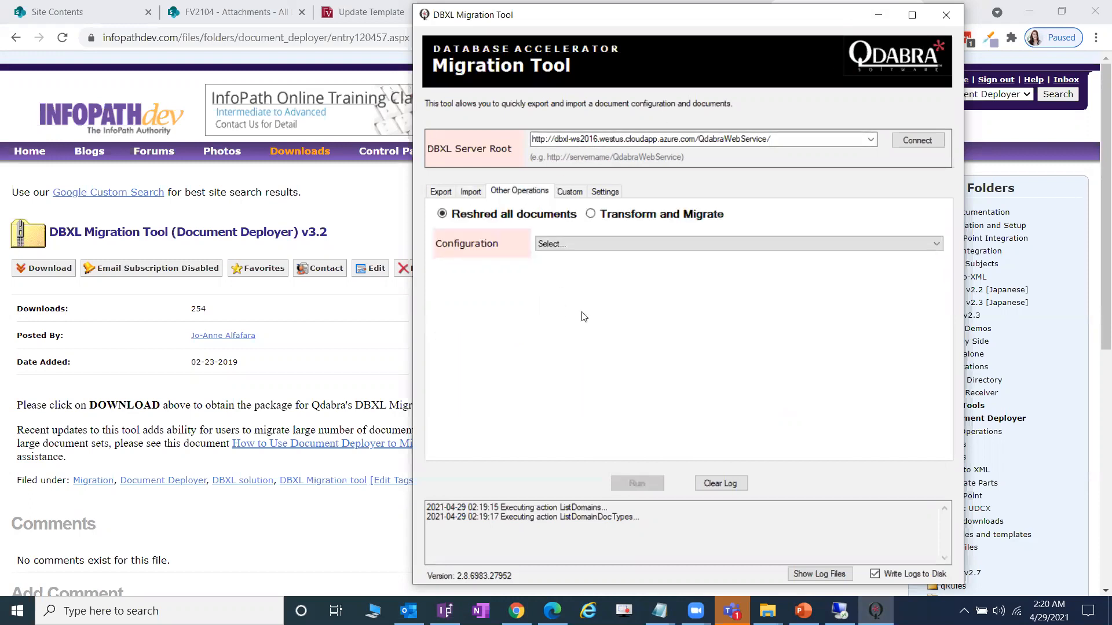
- Pick STCL_Config, then ExpenseReport as the reshred configuration, and close the Migration Tool
click(771, 248)
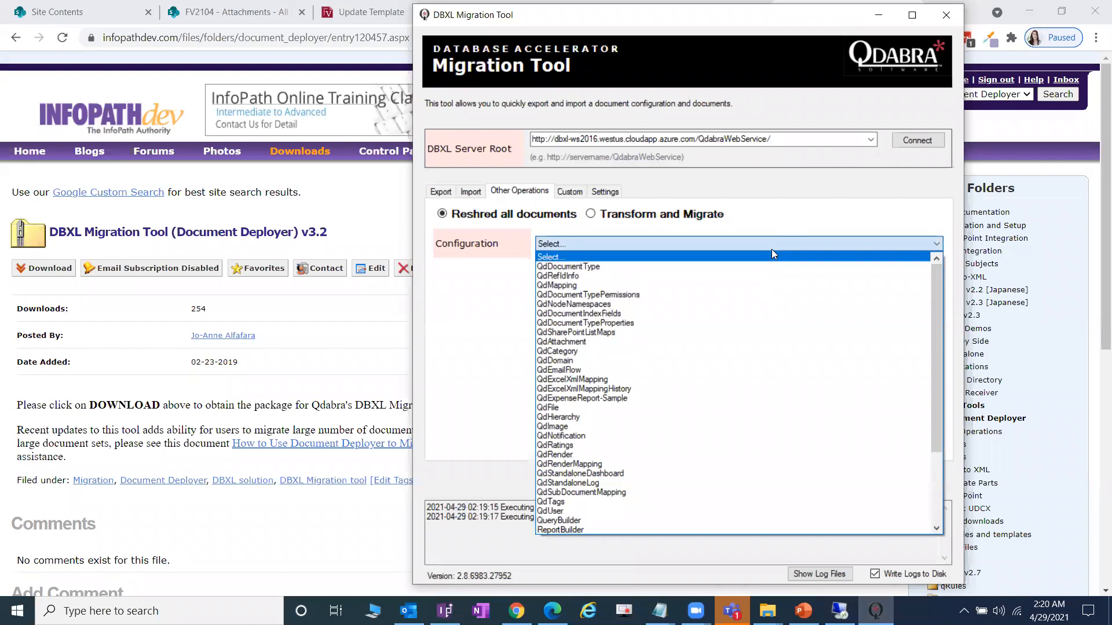
scroll(738, 359, down, 4)
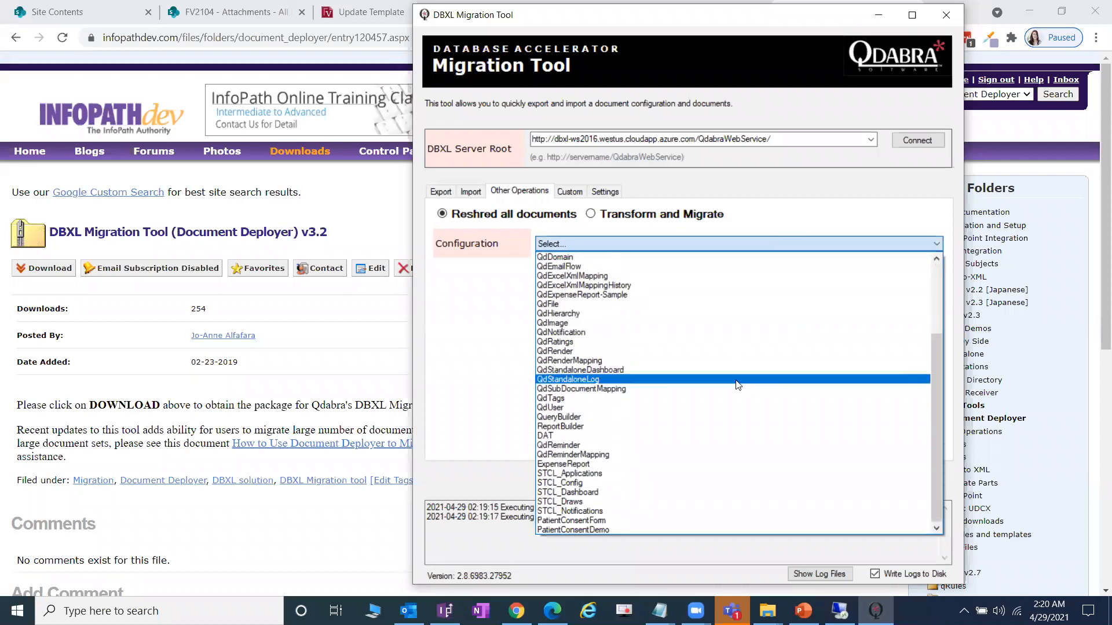
click(725, 484)
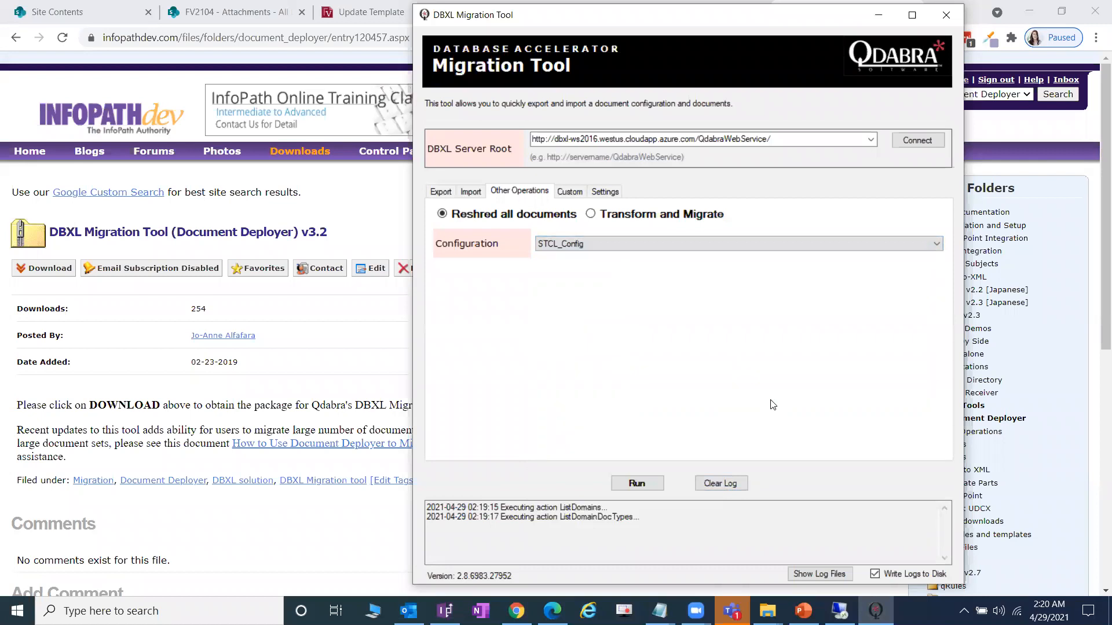
click(774, 245)
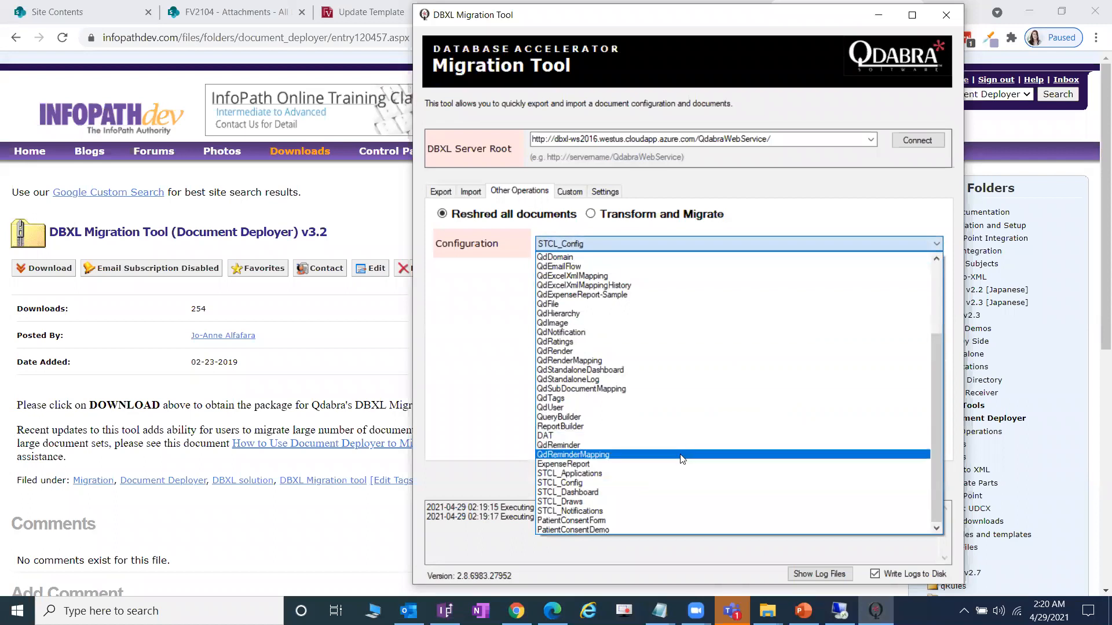
click(781, 464)
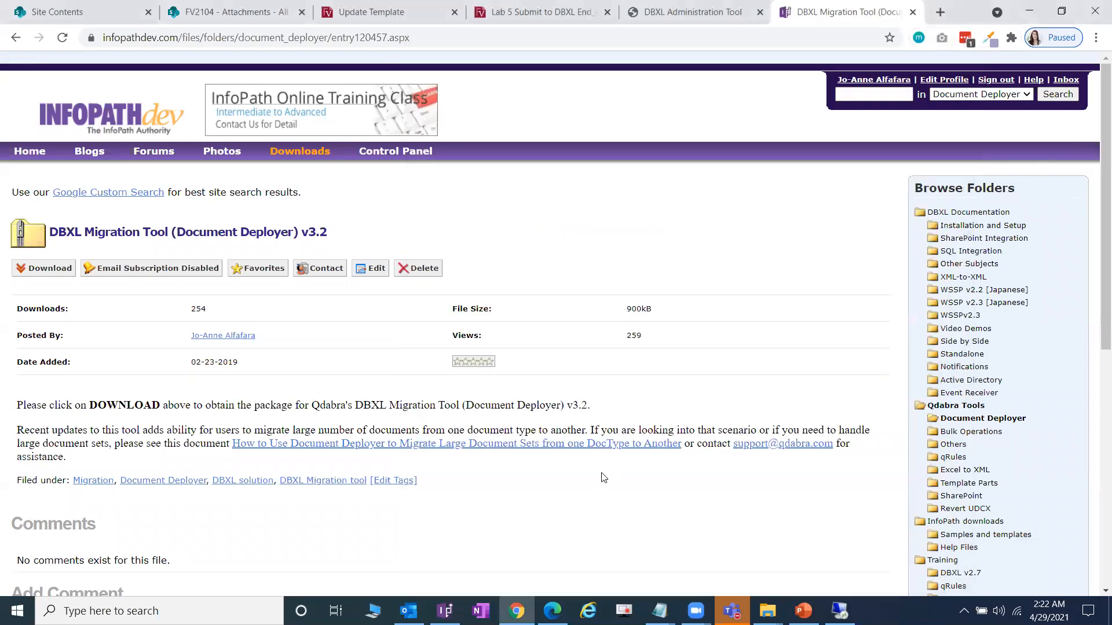
click(913, 12)
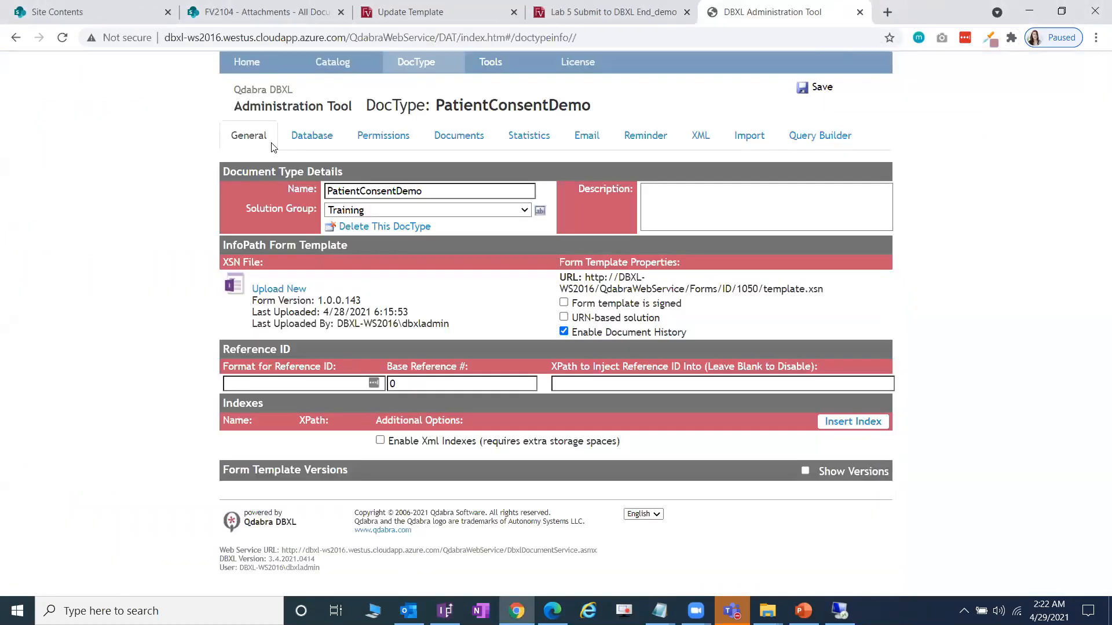
- Expand the Training group in the DBXL catalog, then show PowerPoint slide 13, the Lab 3 overview
click(347, 62)
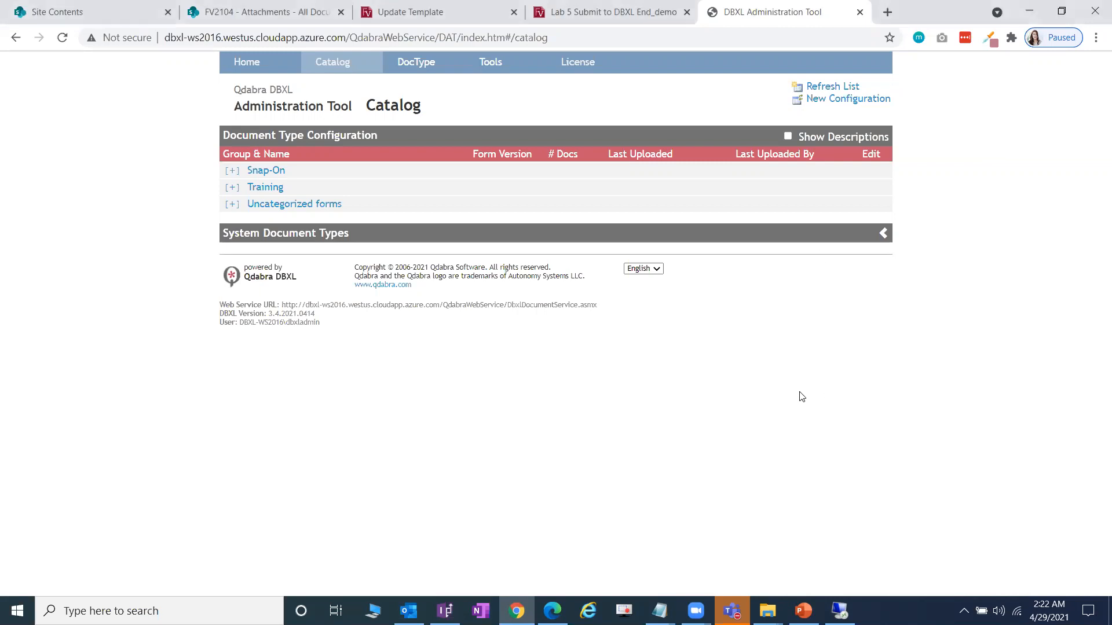
click(279, 192)
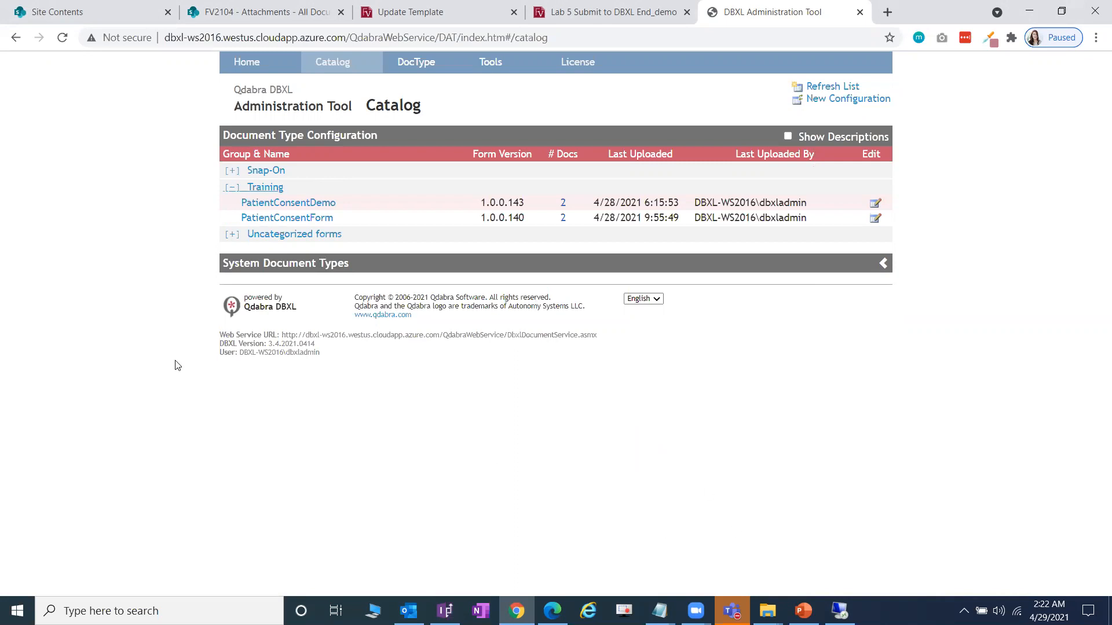
key(alt+Tab)
scroll(136, 342, up, 3)
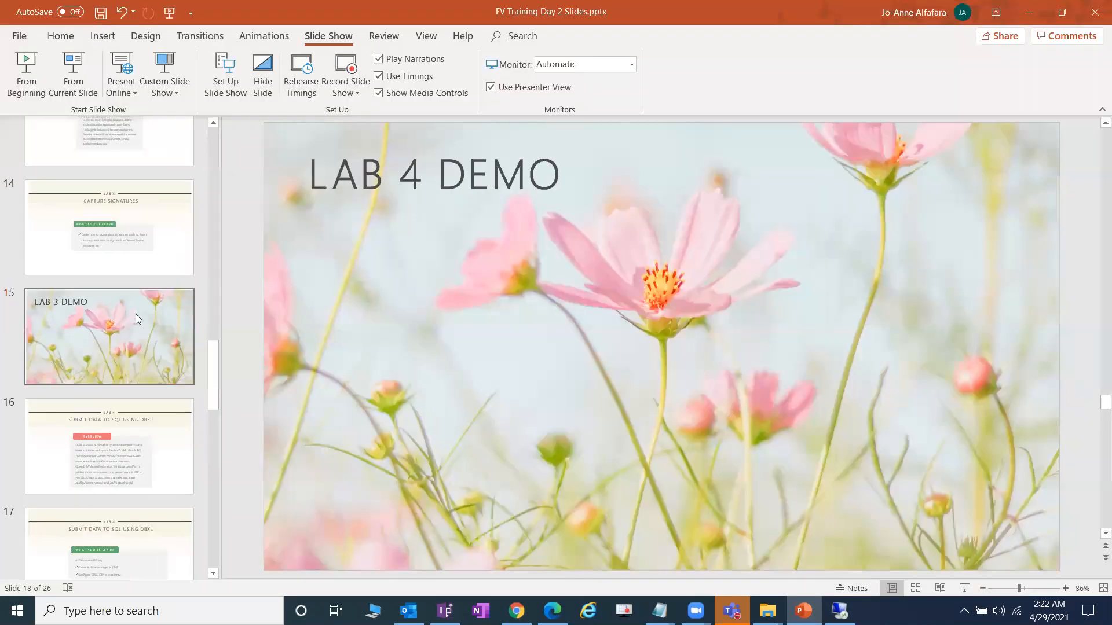
scroll(139, 253, up, 2)
click(134, 279)
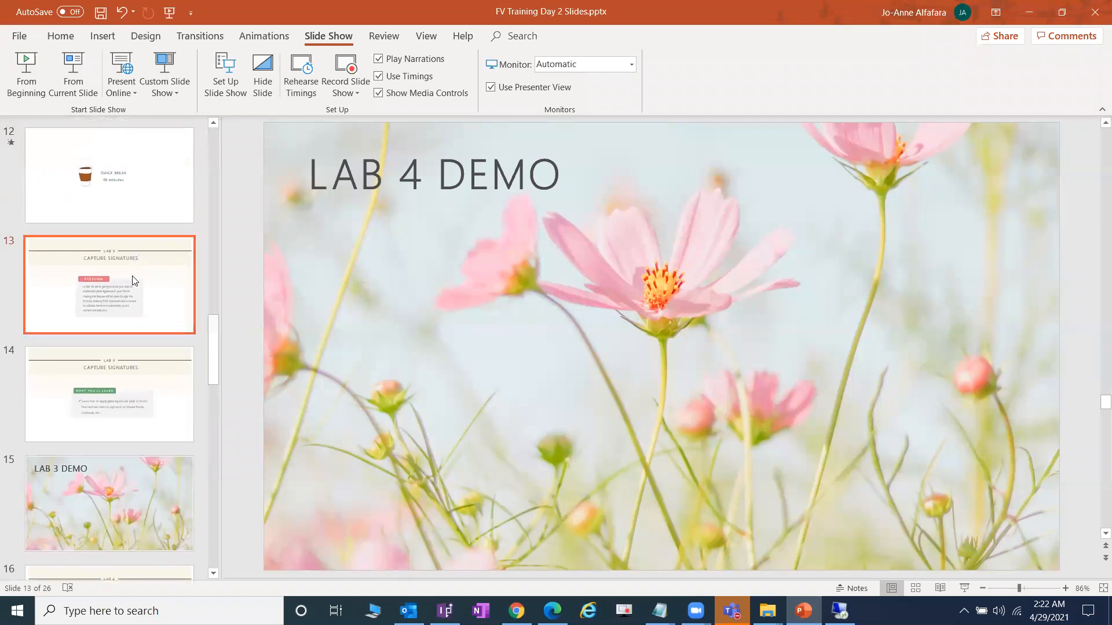
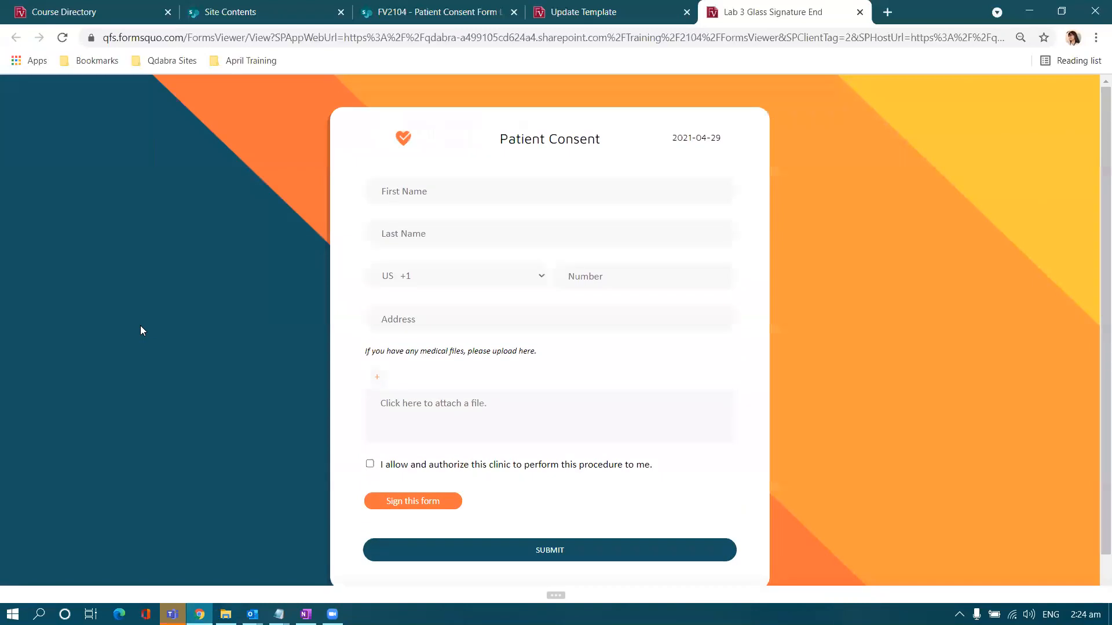
- Draw a signature on the Sign this form pad, redraw it once, and capture it onto the form
click(408, 460)
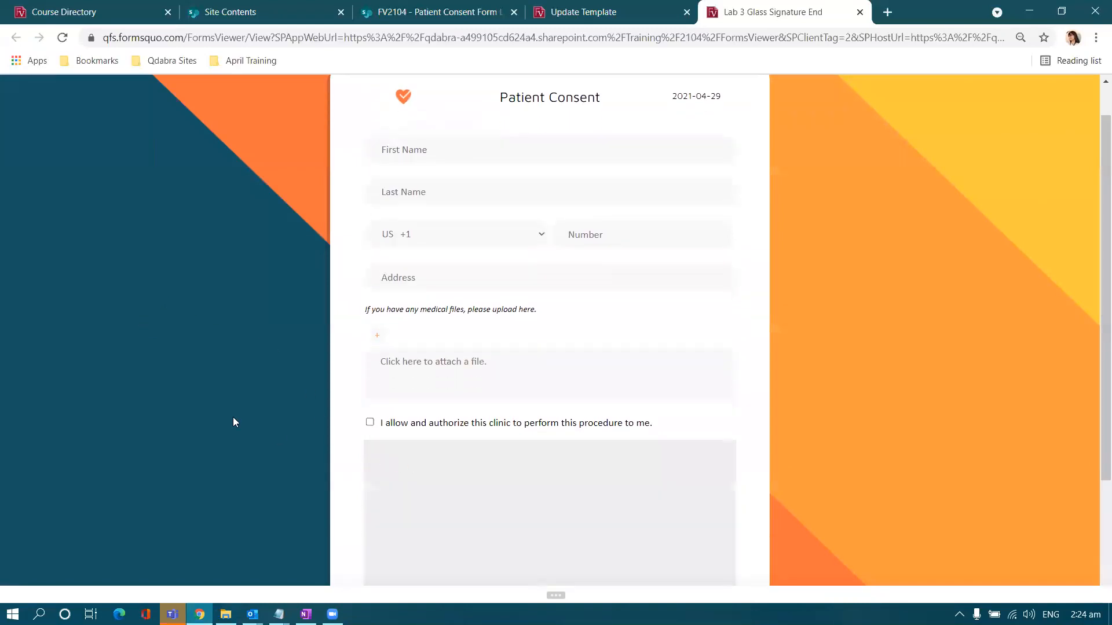
scroll(208, 398, down, 3)
mouse_move(391, 383)
mouse_down()
mouse_move(514, 389)
mouse_move(652, 349)
mouse_up()
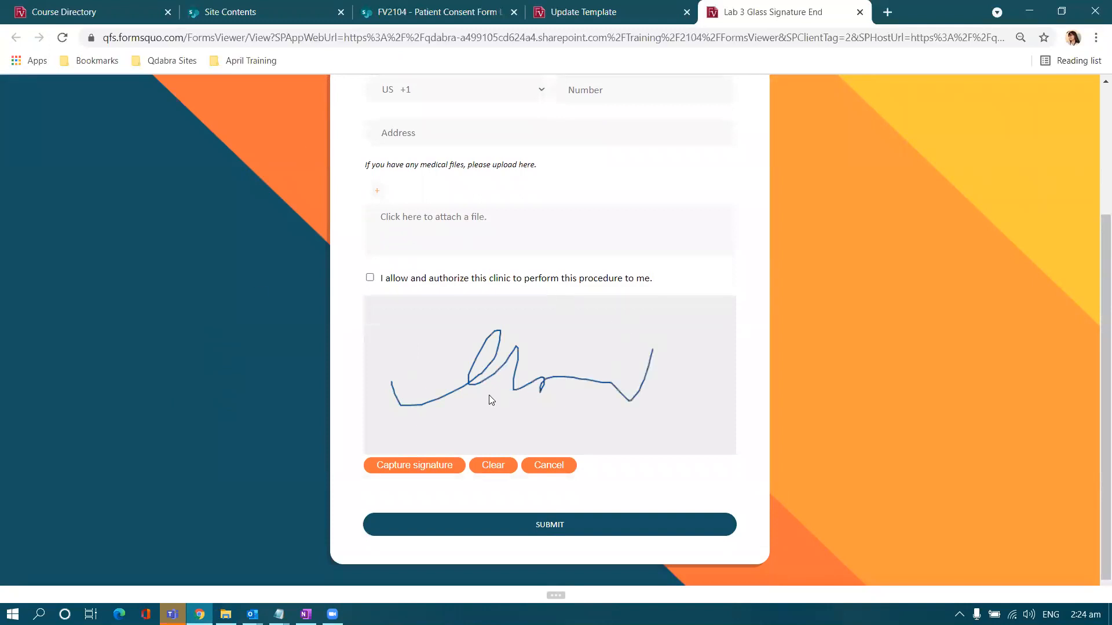
click(493, 469)
drag(423, 397, 567, 352)
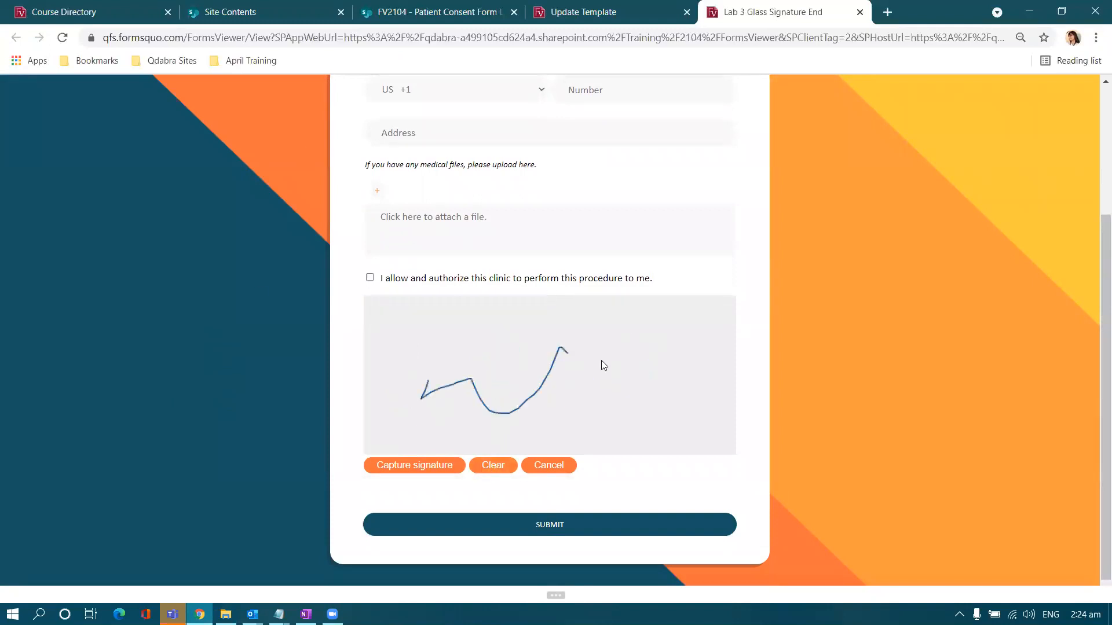
click(376, 465)
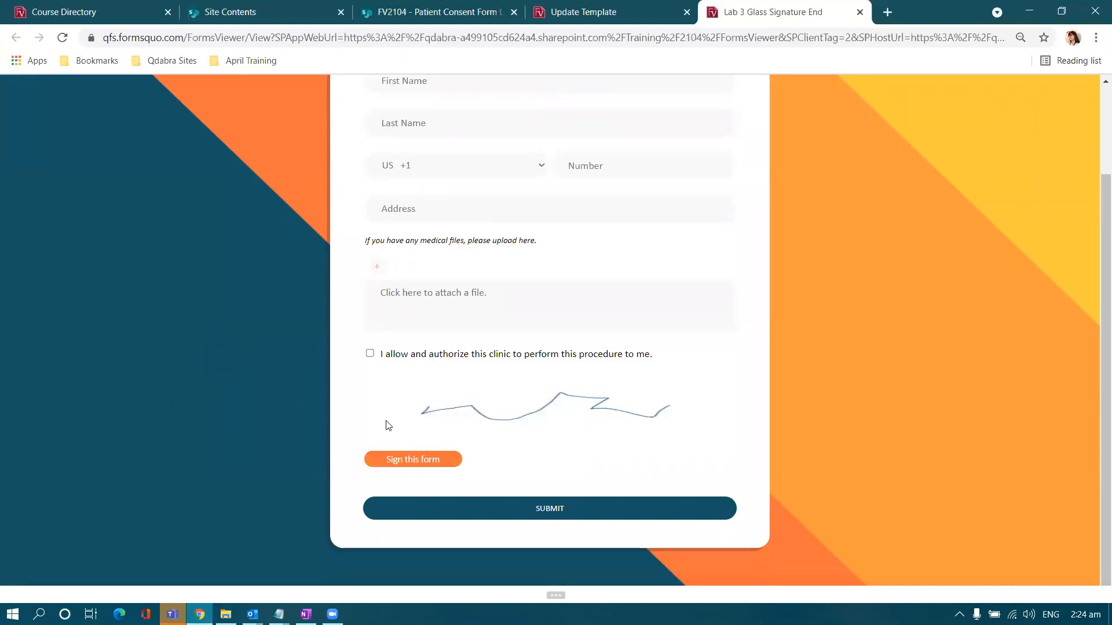
- Fill in the patient's first and last name
scroll(398, 406, up, 2)
click(445, 193)
key(Caps_Lock)
key(Tab)
key(Caps_Lock)
key(Caps_Lock)
- Choose the PH +63 dialling code, then enter the patient's phone number and address
click(542, 276)
click(516, 310)
click(580, 281)
text(123457)
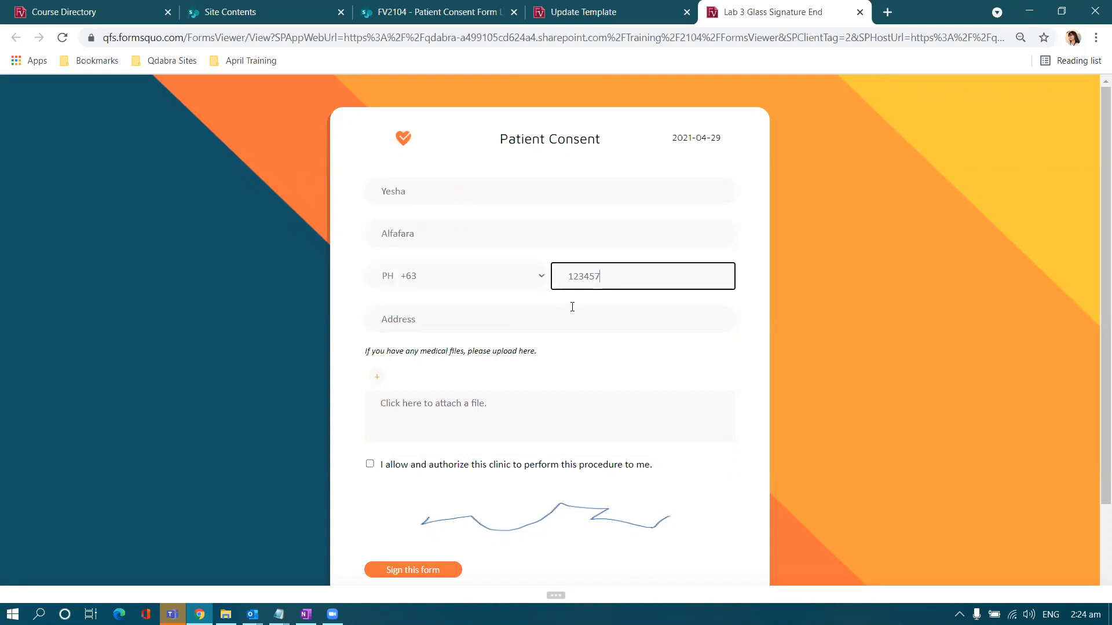
click(570, 308)
key(Caps_Lock)
text(P)
key(Caps_Lock)
text(hilippines)
- Tick the consent authorization box and submit the completed consent form
scroll(568, 345, down, 2)
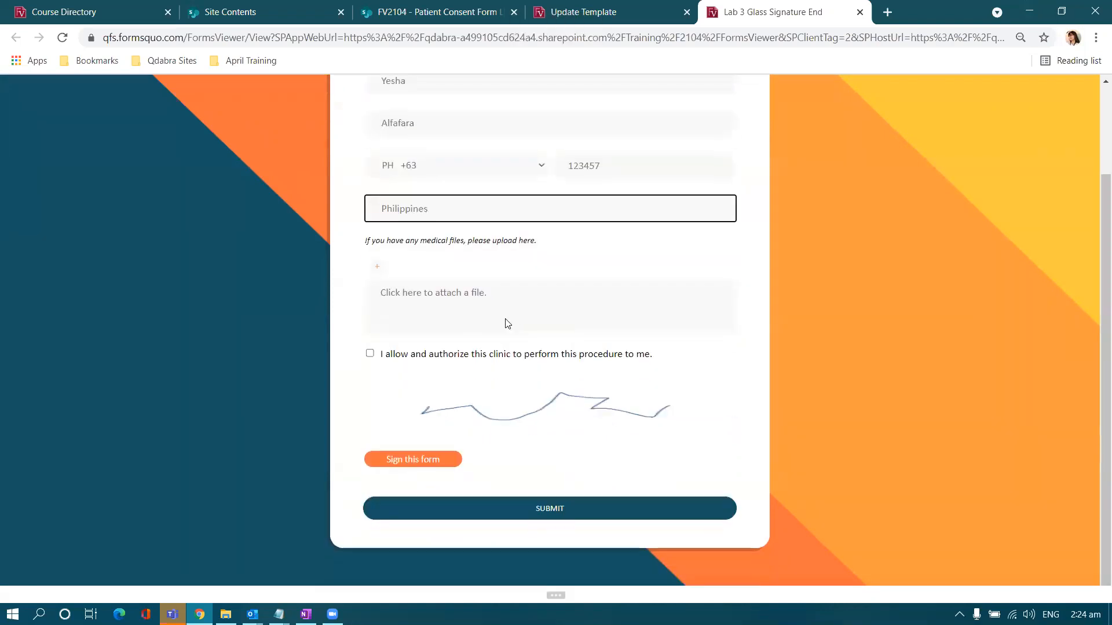
click(370, 356)
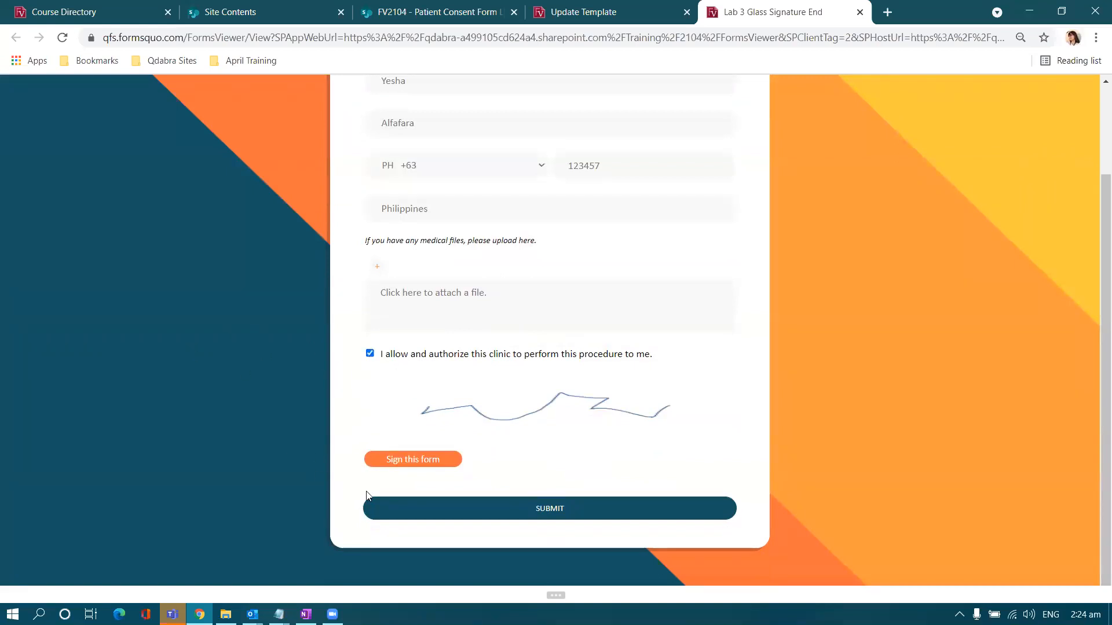
click(428, 510)
click(430, 14)
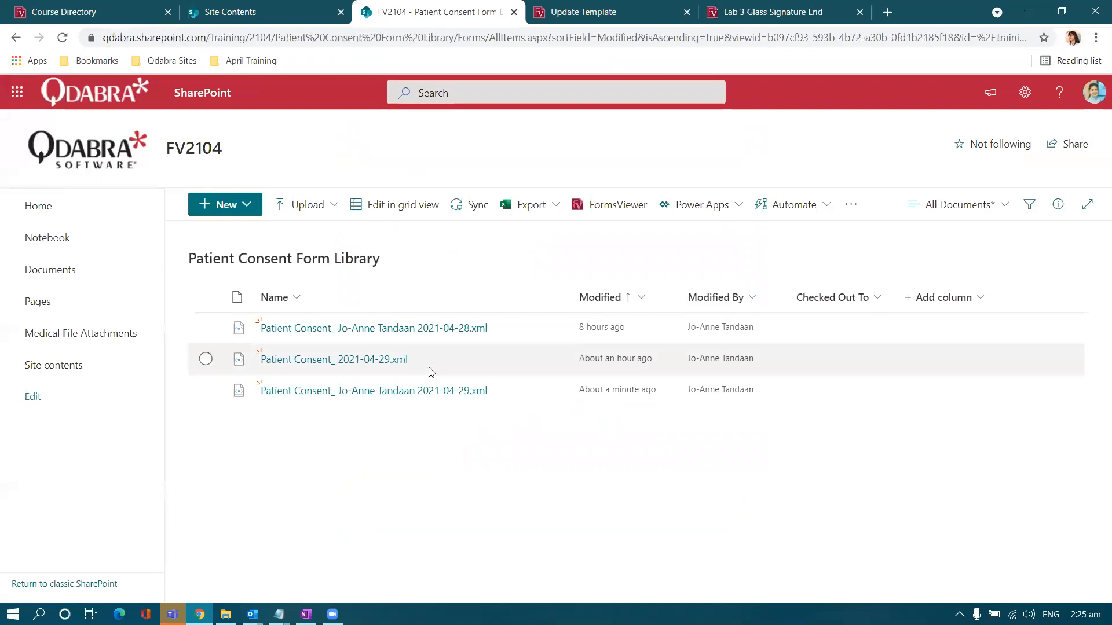
- Reload the library and open the newest Patient Consent XML to inspect its captured signature
click(63, 40)
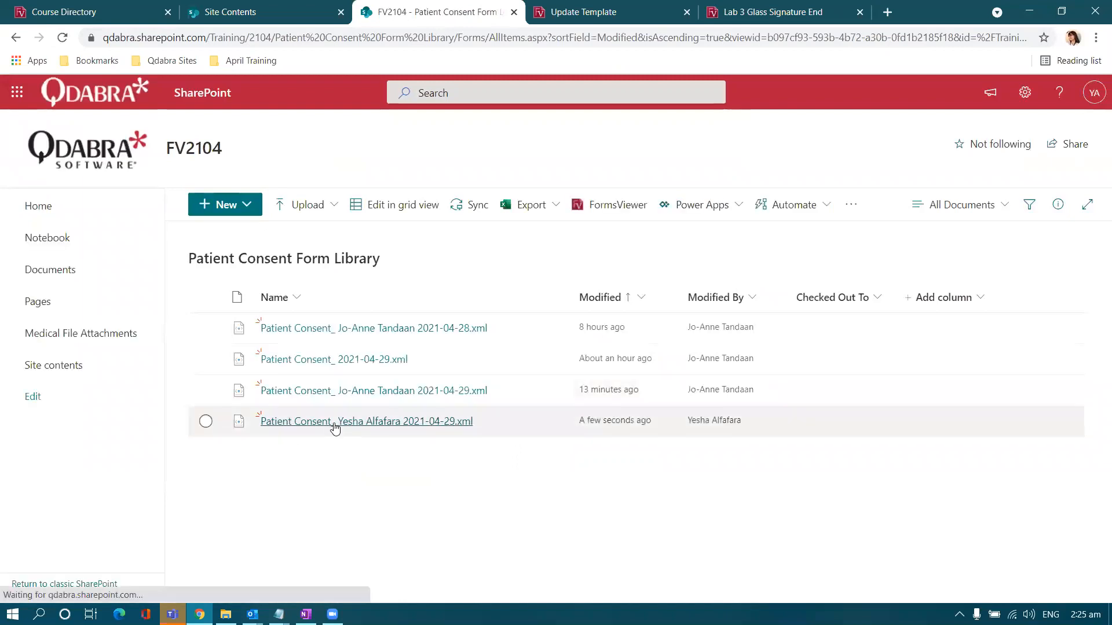
click(334, 423)
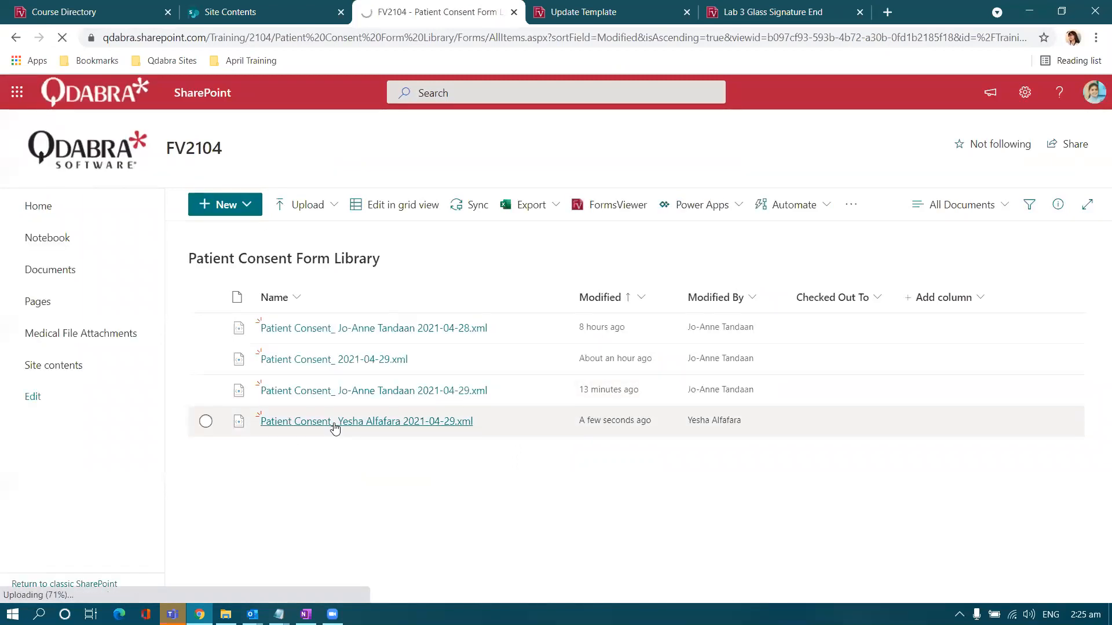
scroll(335, 428, down, 2)
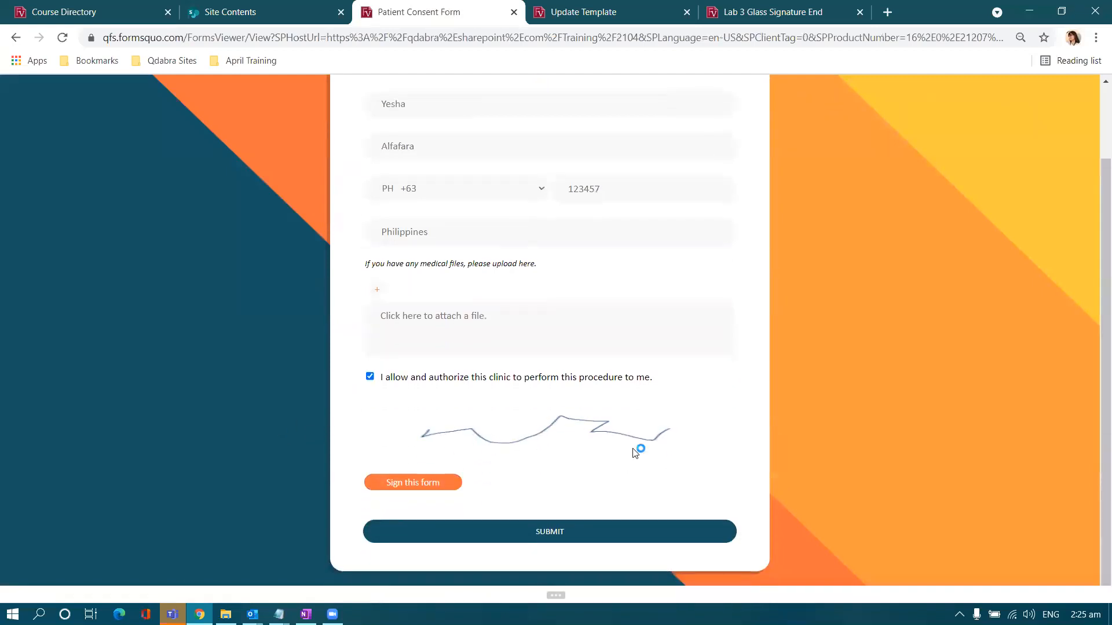
scroll(356, 439, up, 2)
scroll(336, 438, down, 2)
- Open Lab 3 Glass Signature Start in design mode from the Lab 3 - Glass Signature folder
click(226, 614)
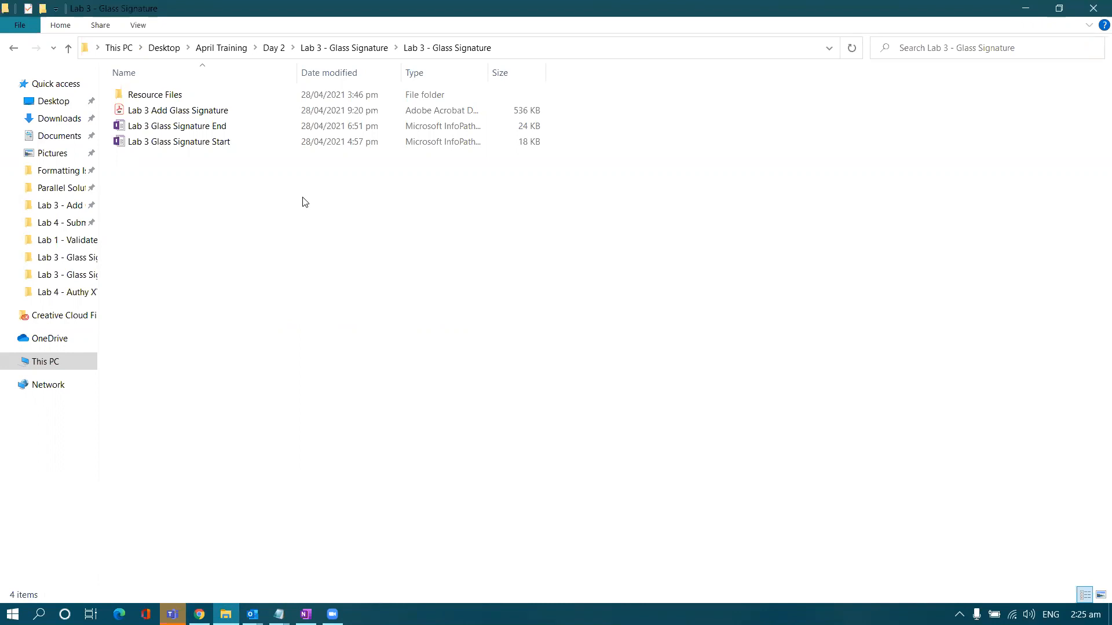
click(251, 148)
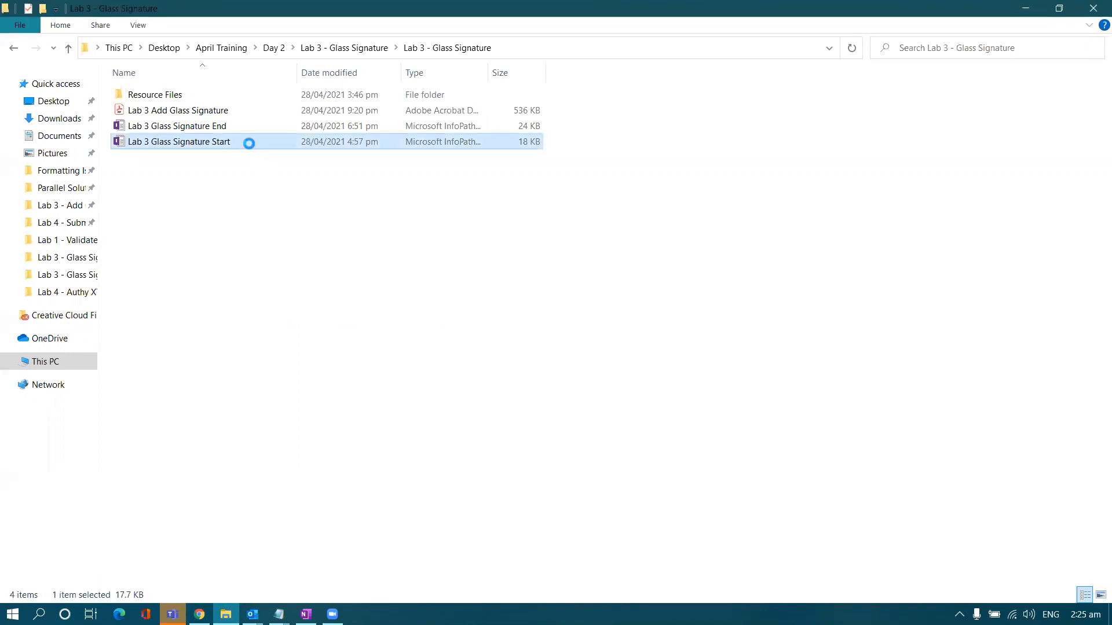
right_click(249, 146)
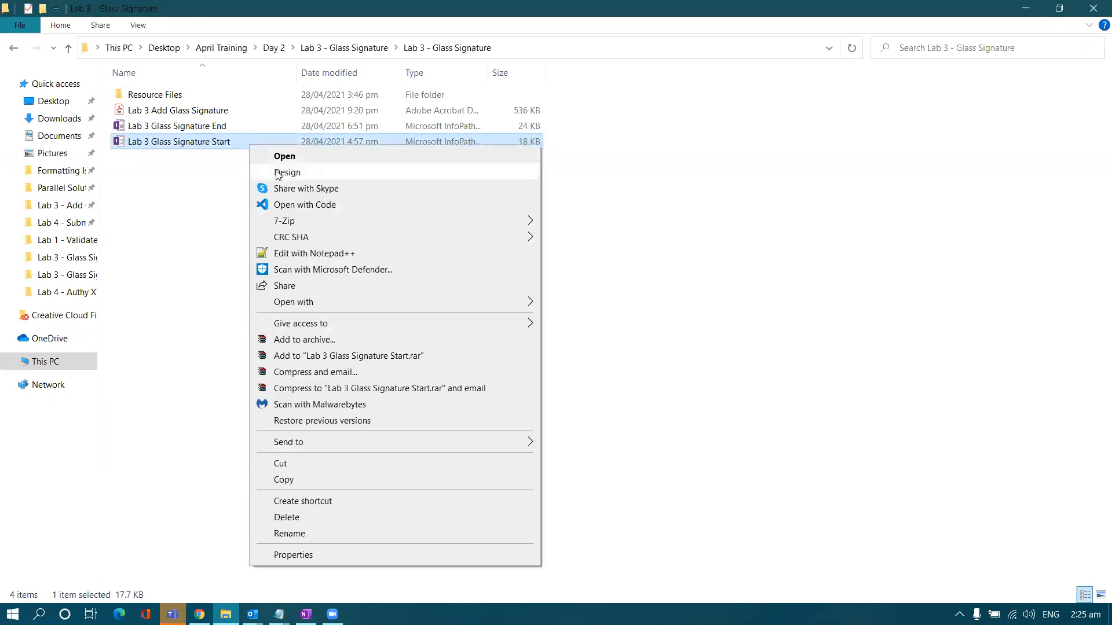
click(278, 174)
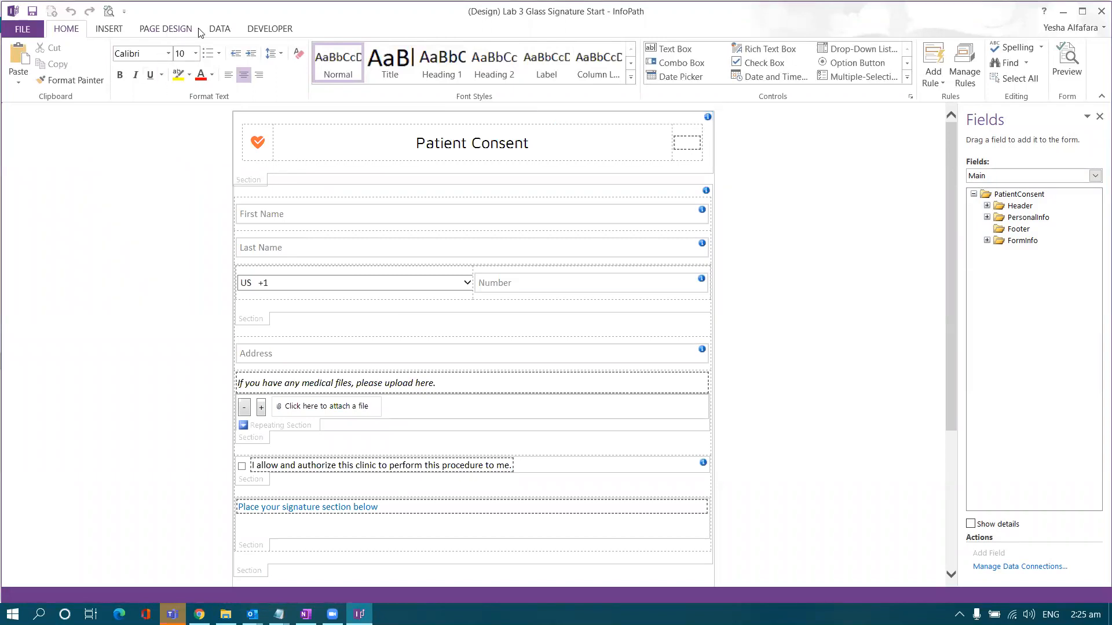
- Add jquery.signaturepad.min.js from the Lab 3 Resource Files folder as a template resource file
click(221, 29)
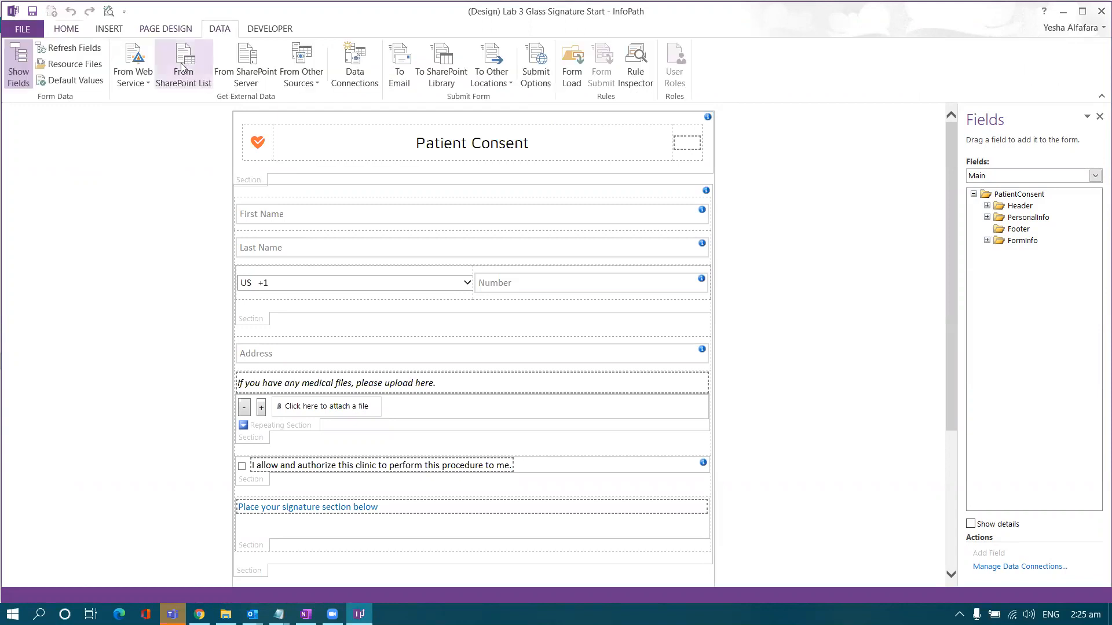
click(89, 67)
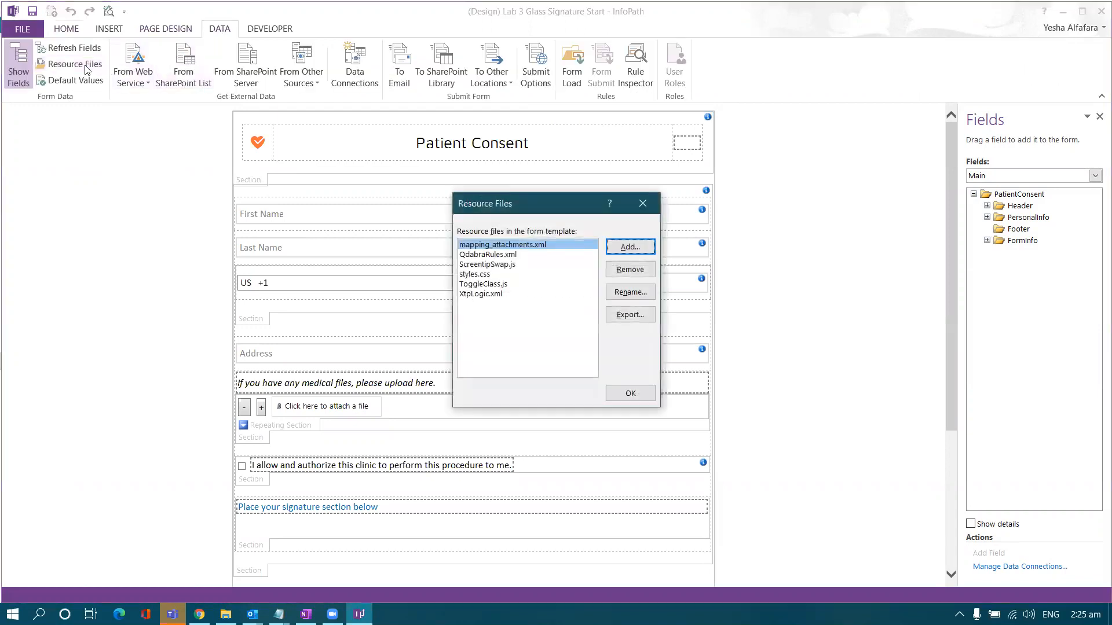
click(629, 248)
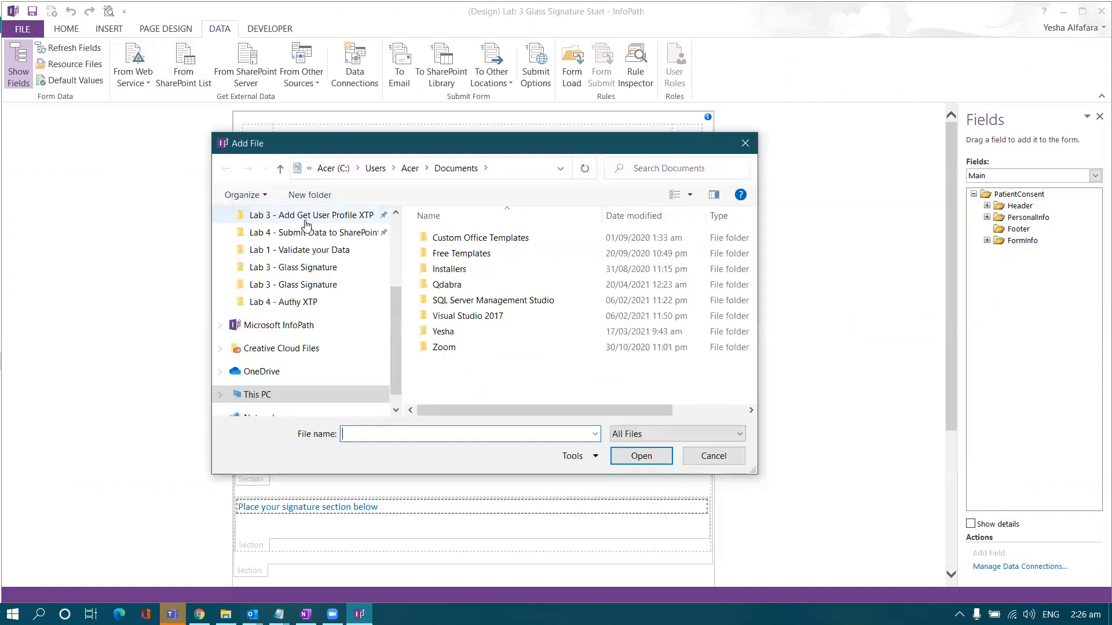
scroll(307, 225, up, 1)
click(317, 302)
double_click(476, 253)
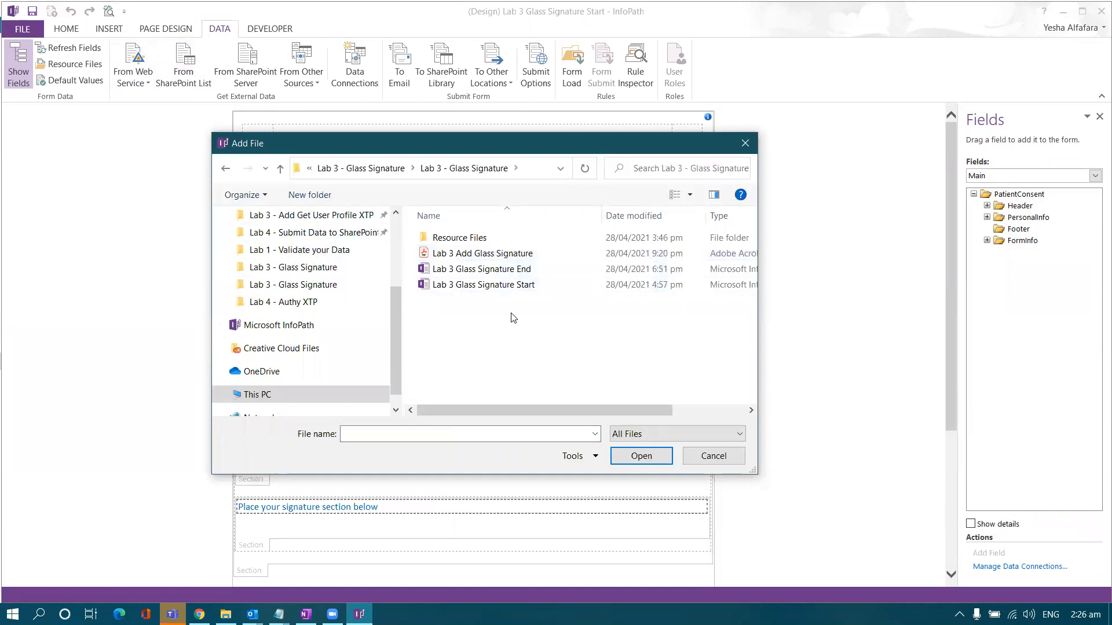
drag(493, 143, 471, 141)
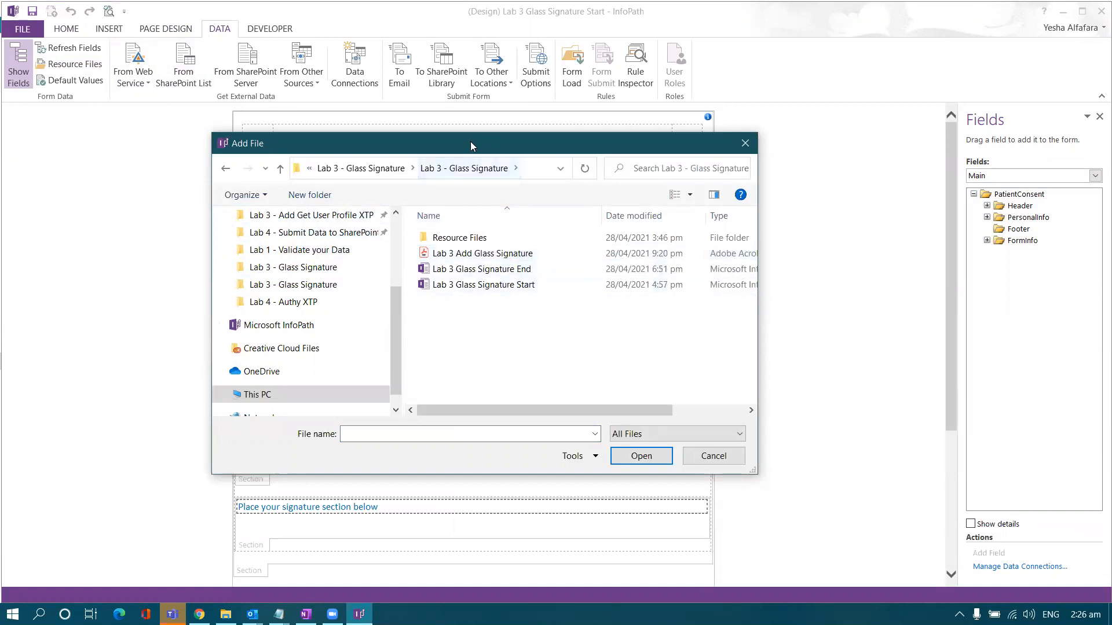
double_click(461, 238)
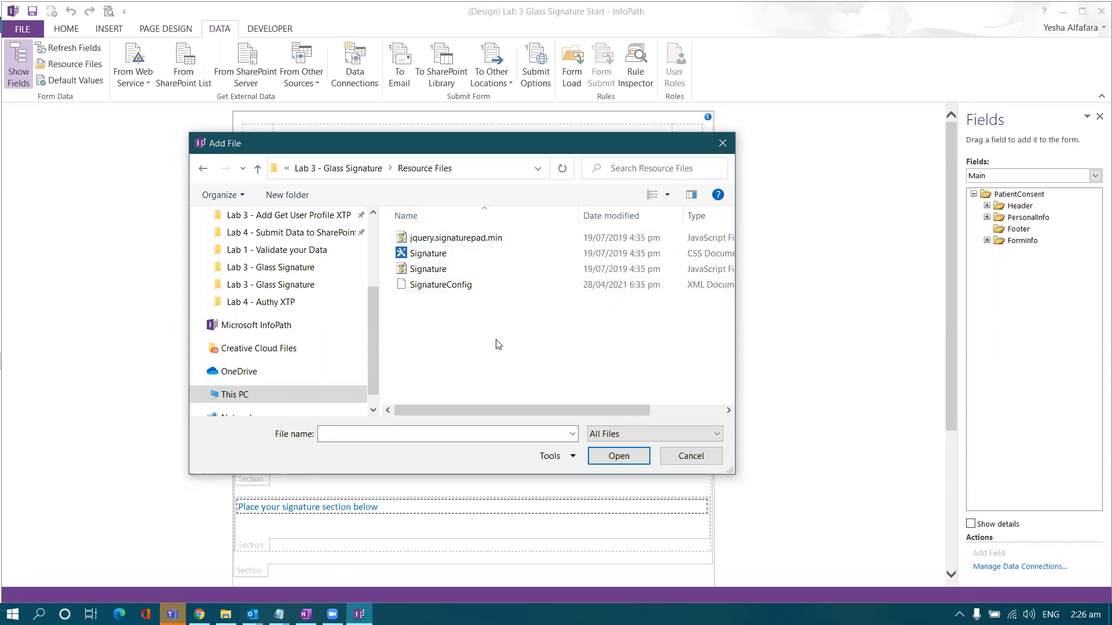
click(463, 240)
click(461, 268)
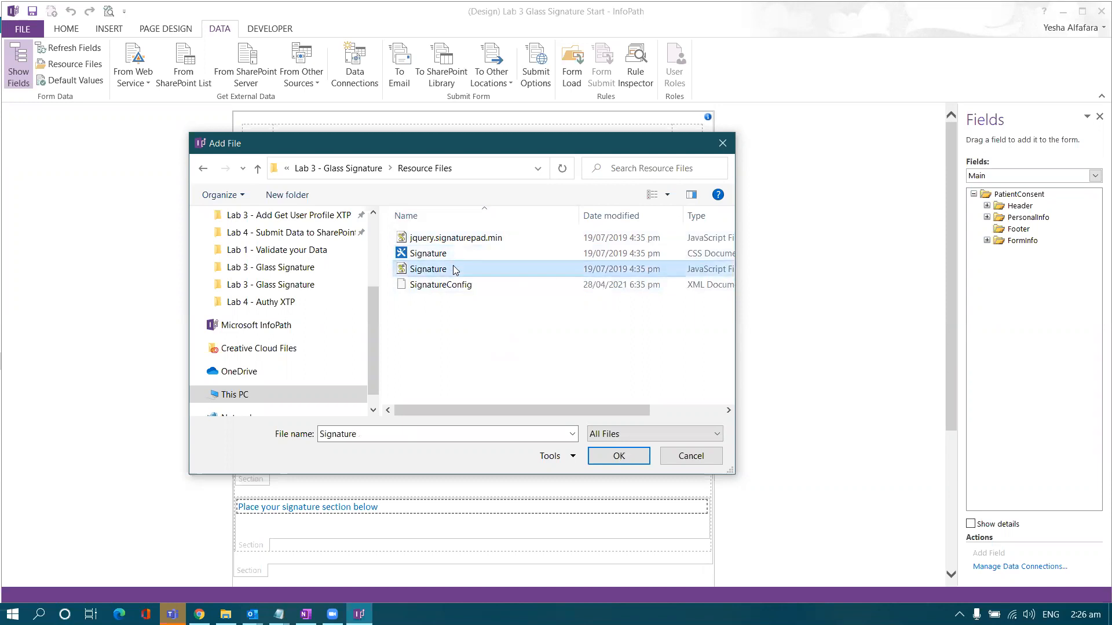
click(457, 286)
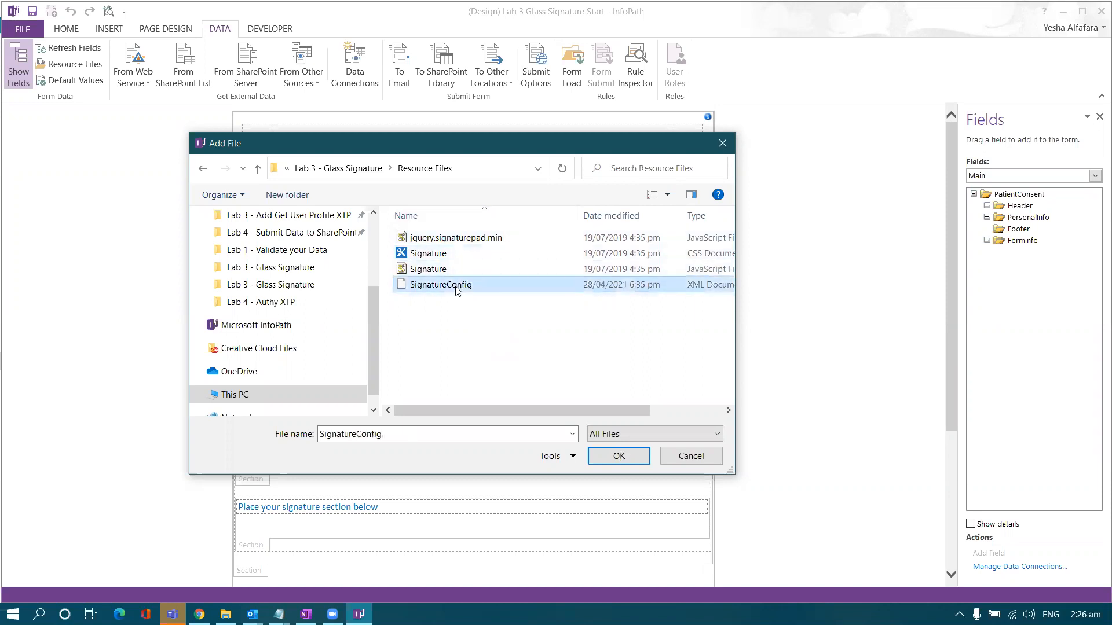
click(458, 241)
double_click(457, 239)
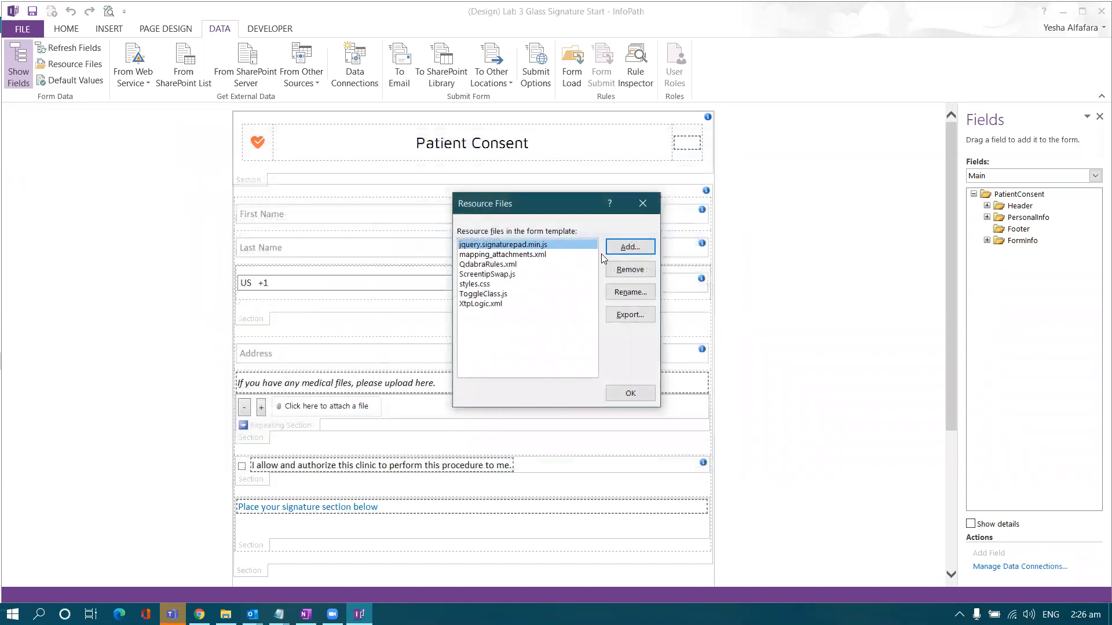
- Add Signature.css and Signature.js as resource files and confirm the list
click(614, 247)
drag(598, 230, 358, 195)
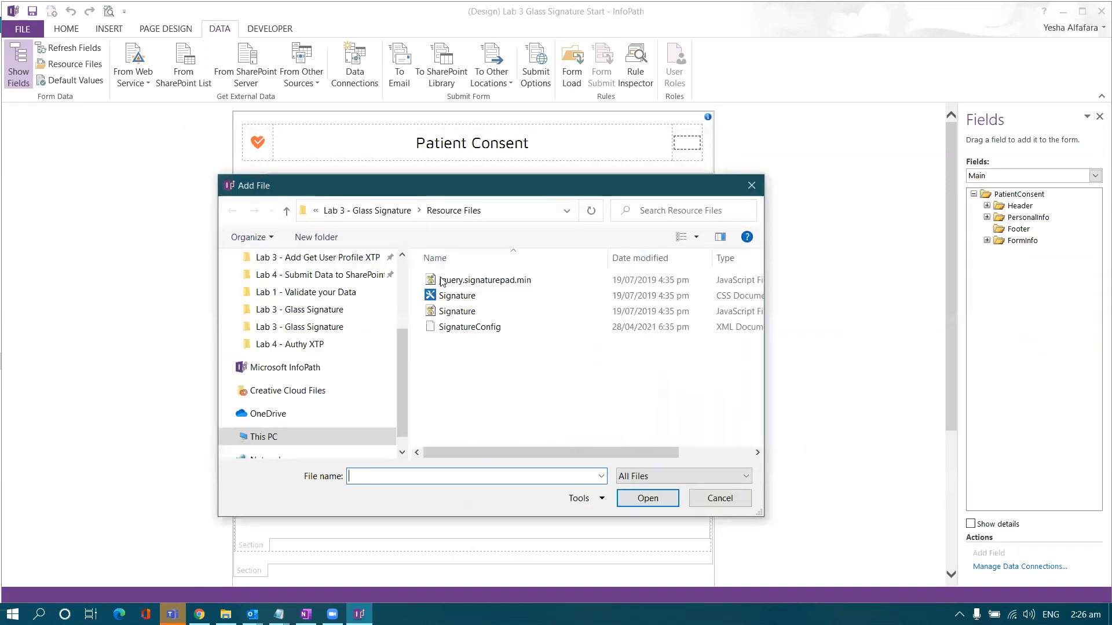
double_click(444, 297)
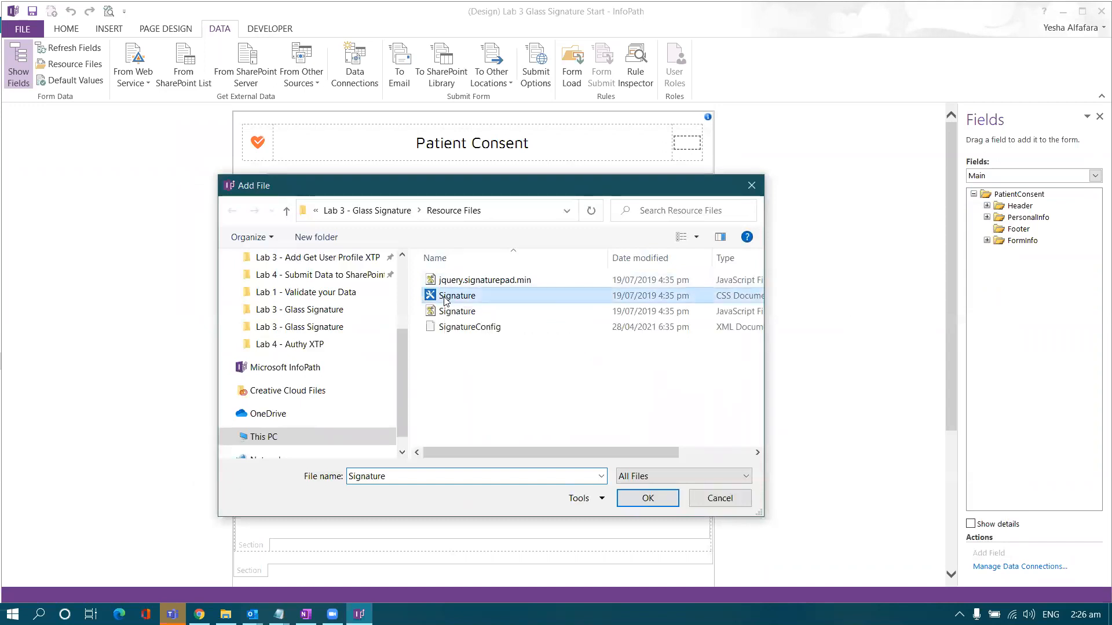
click(630, 247)
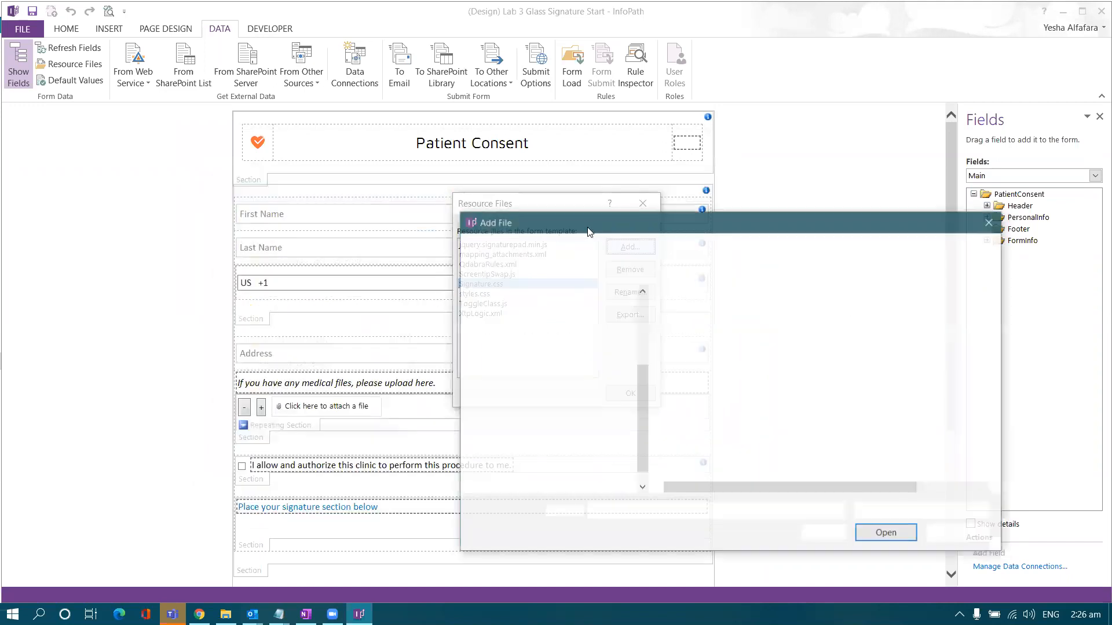
drag(559, 222, 271, 183)
double_click(409, 306)
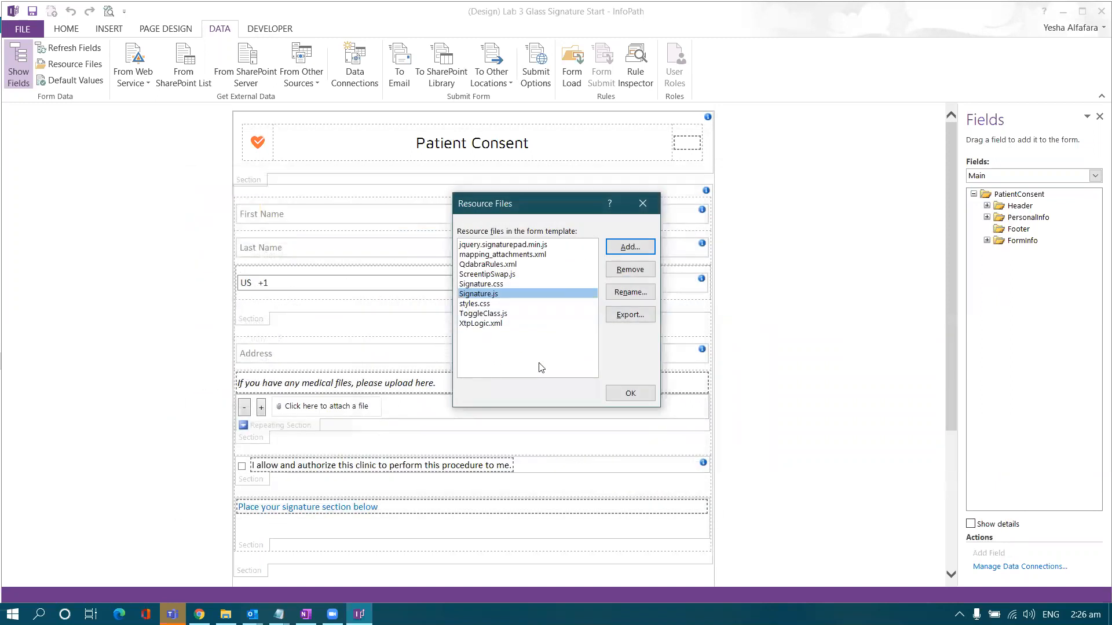
click(629, 393)
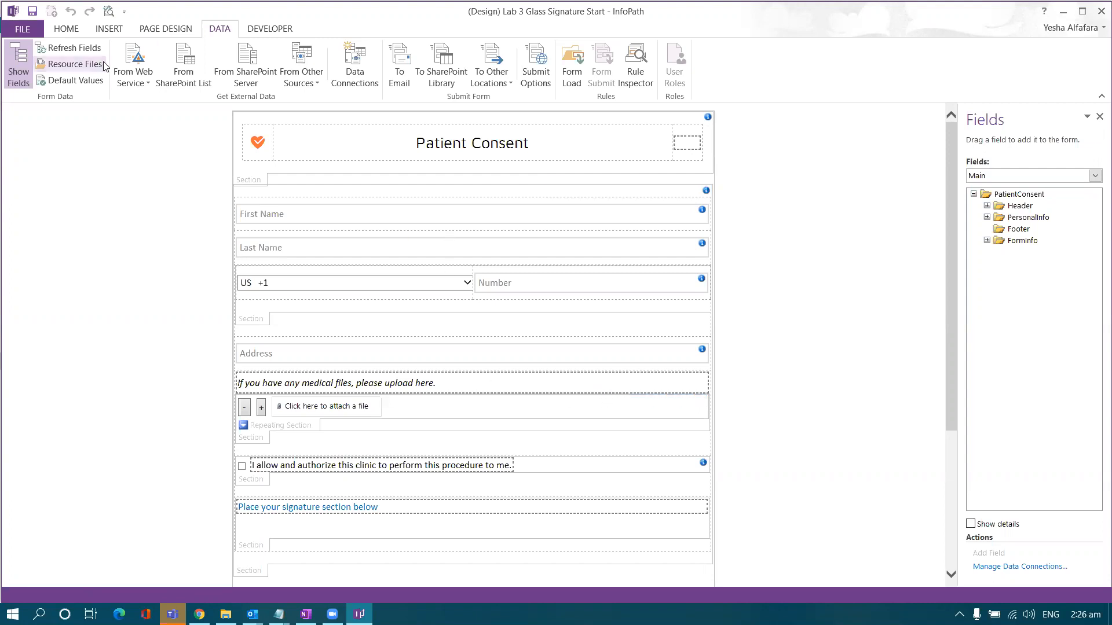
- Show the rules on the finishedLoading field of the QdabraRules data source
click(66, 28)
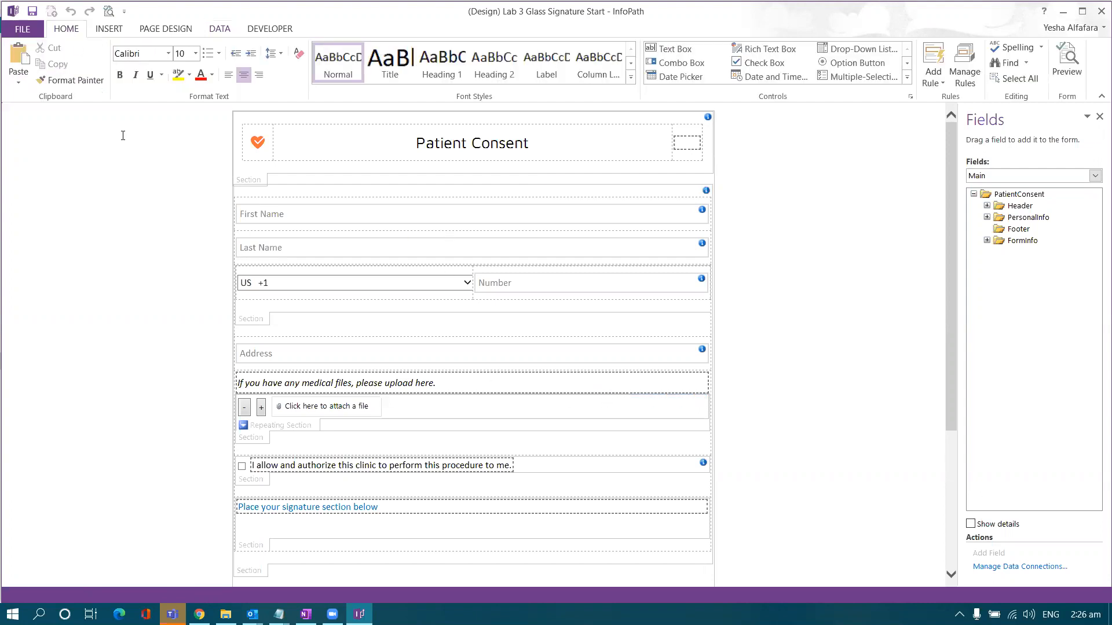
click(960, 82)
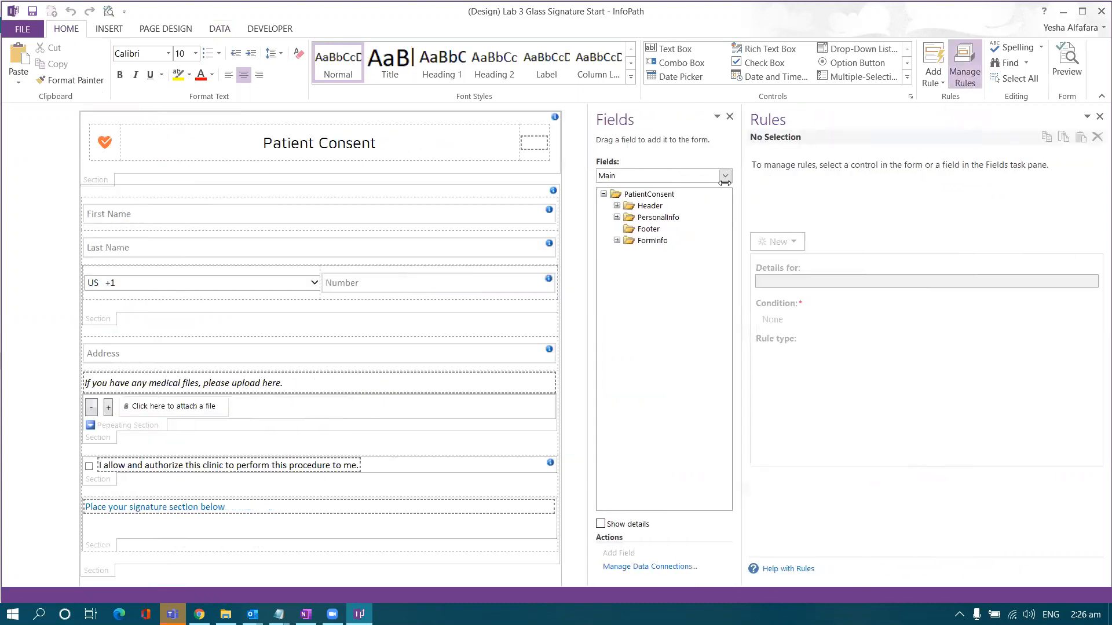
click(642, 177)
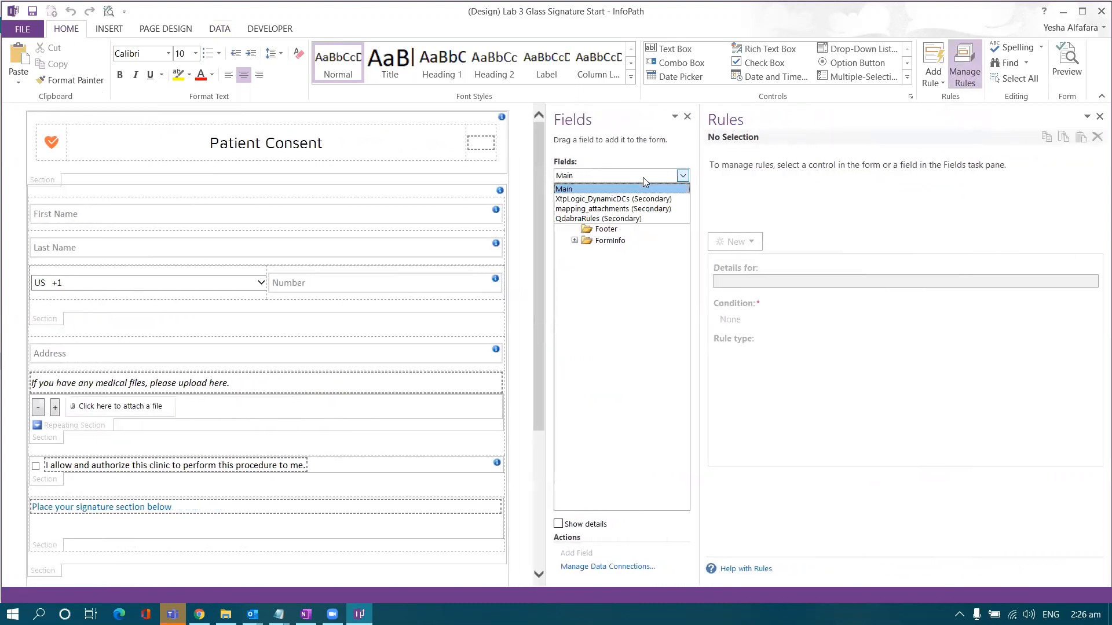
click(635, 219)
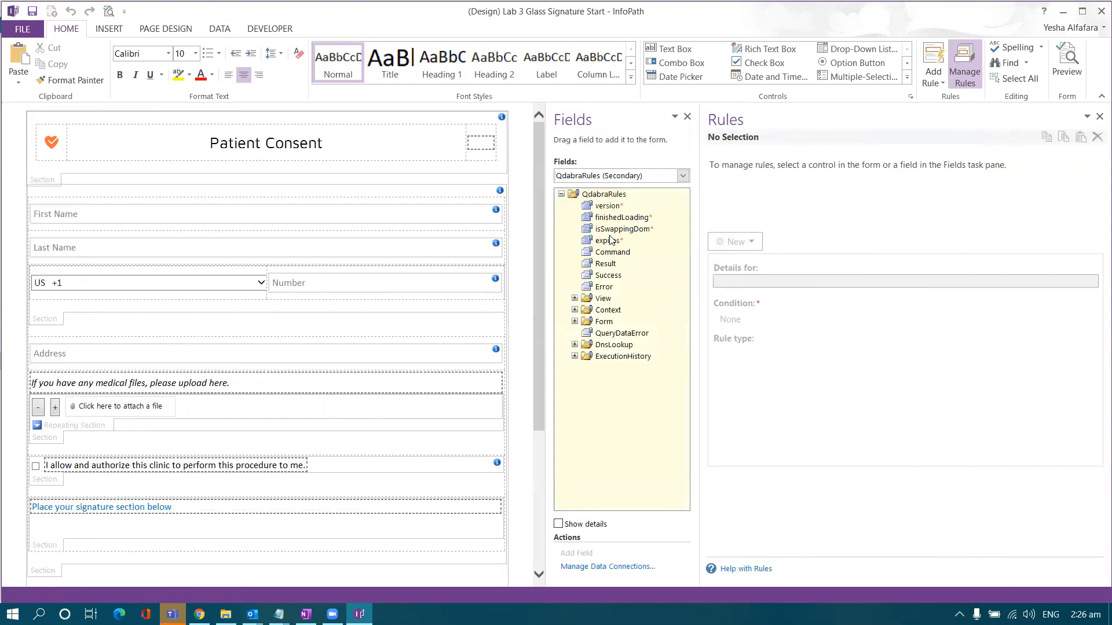
click(620, 219)
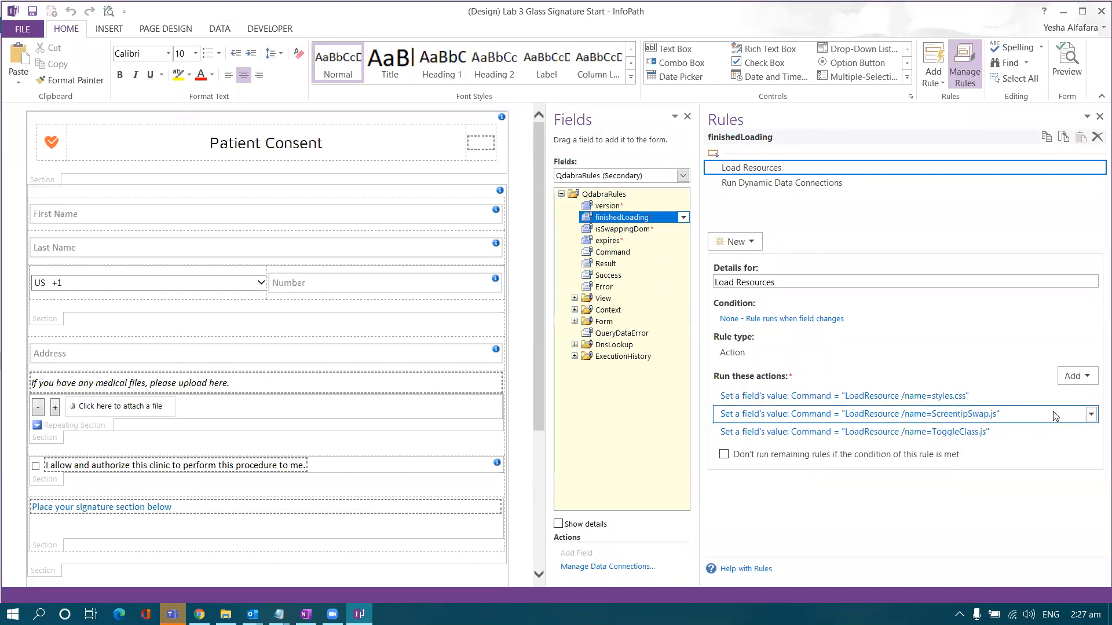
- Add a Set field value action: Command = LoadResource /name=jquery.signaturepad.min.js
click(1073, 377)
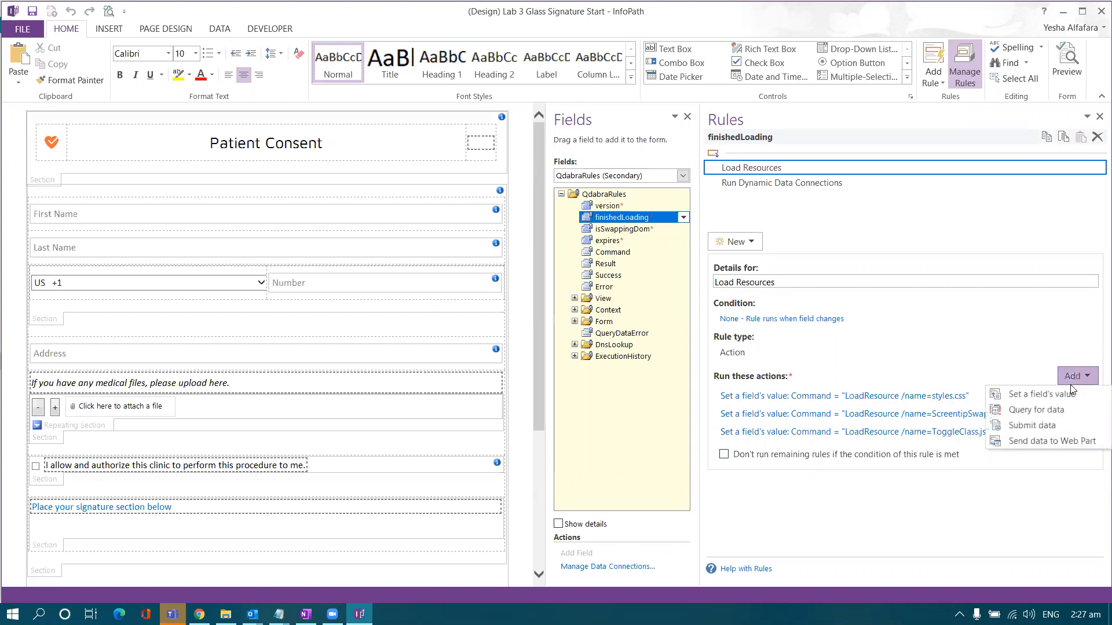
click(1019, 395)
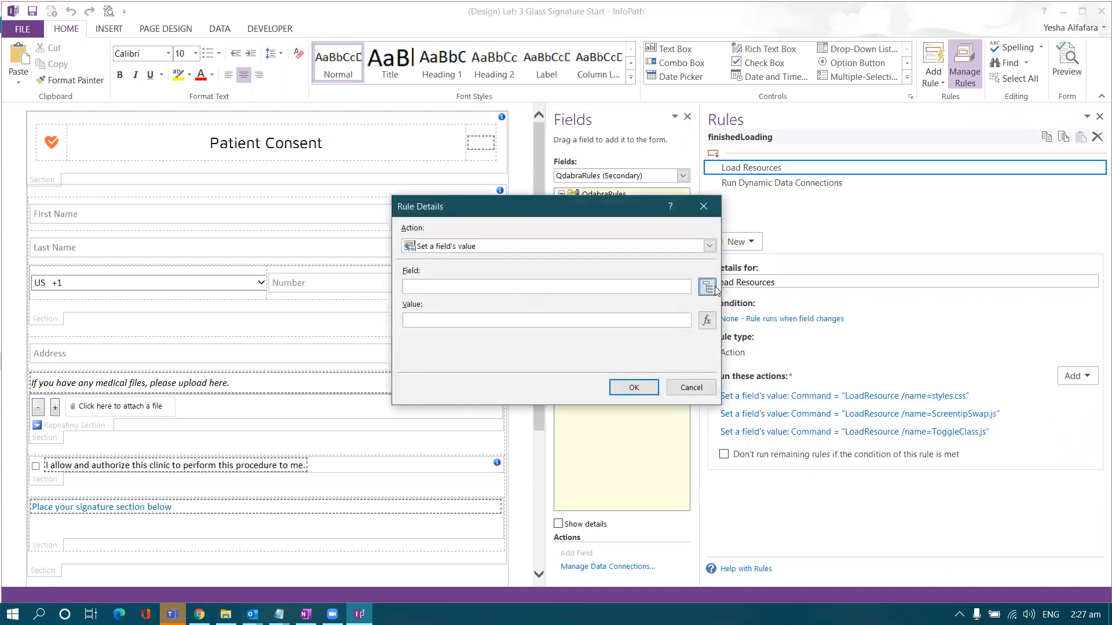
click(708, 287)
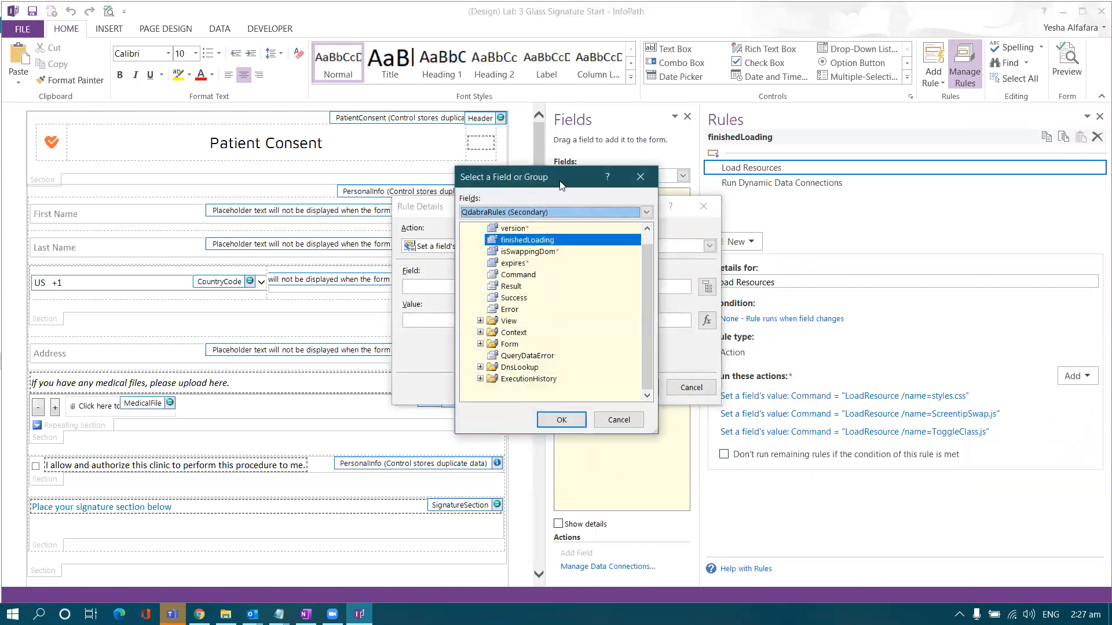
drag(560, 185, 658, 214)
click(626, 307)
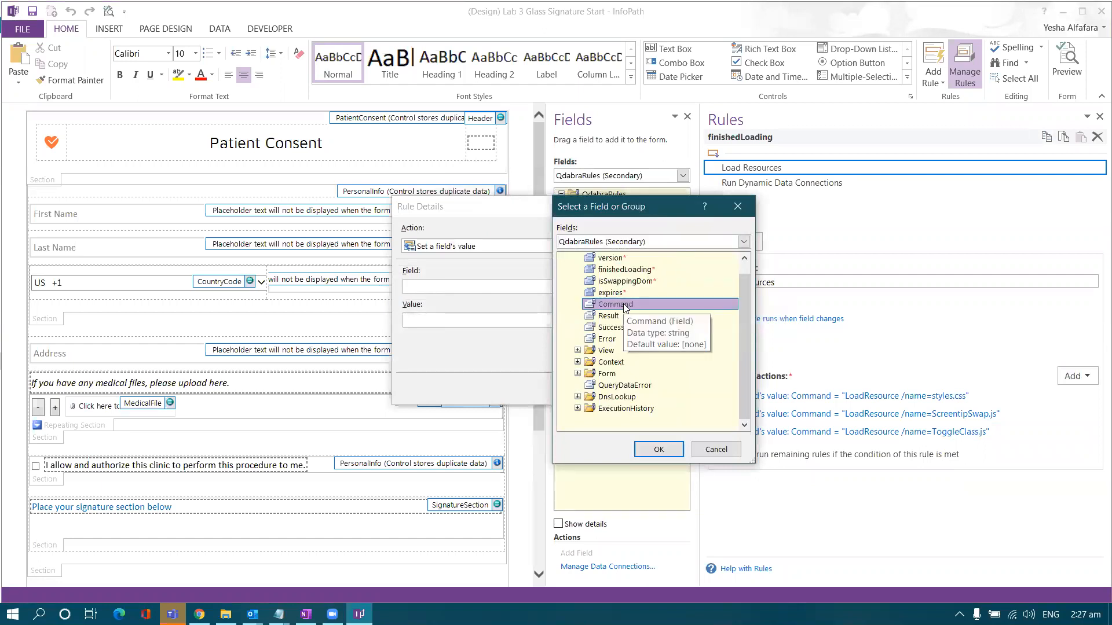
double_click(606, 302)
click(573, 322)
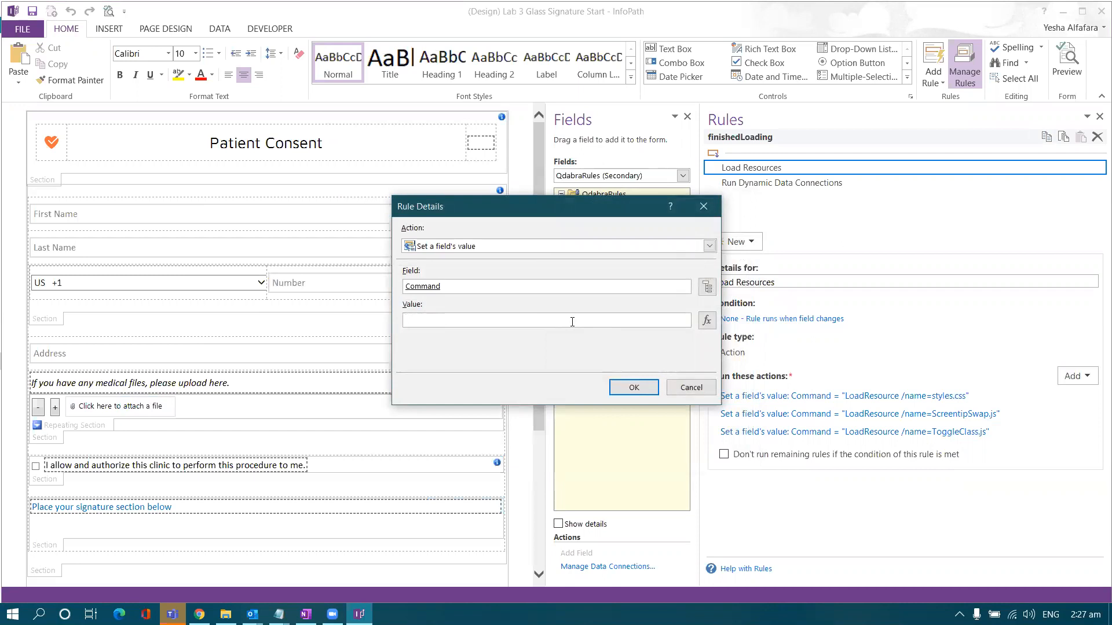
key(Caps_Lock)
text(LoadResour)
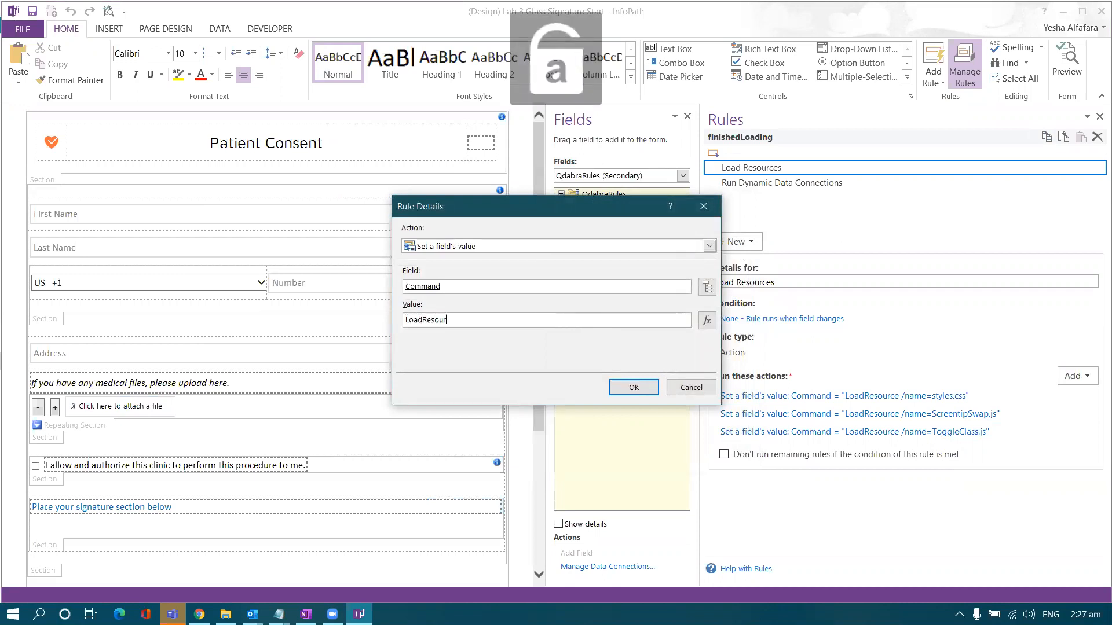
text(ce /name=)
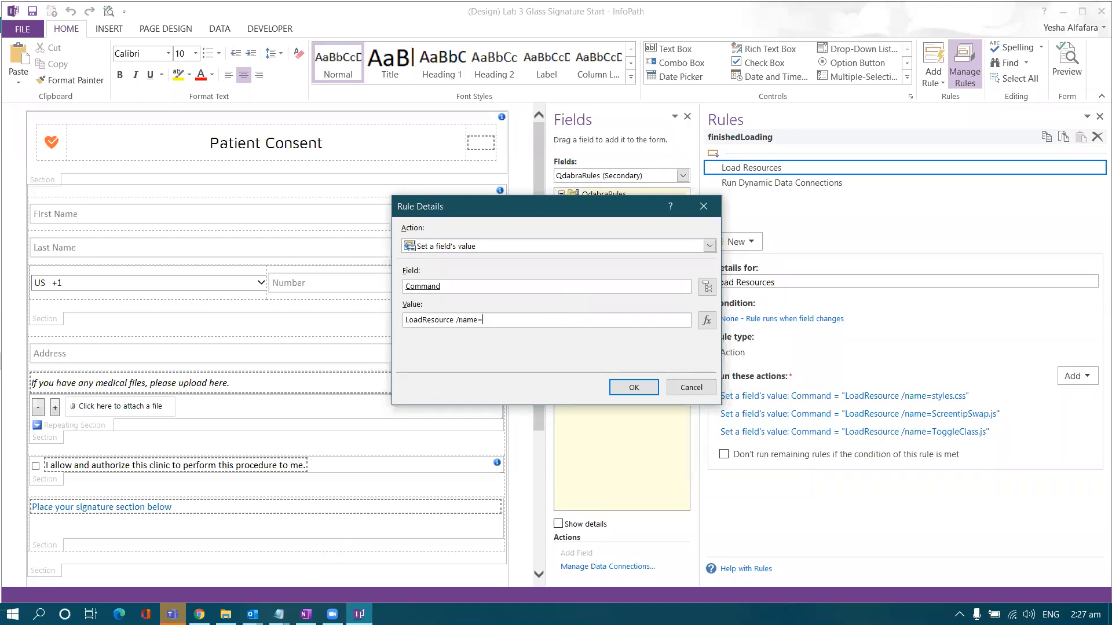
click(279, 613)
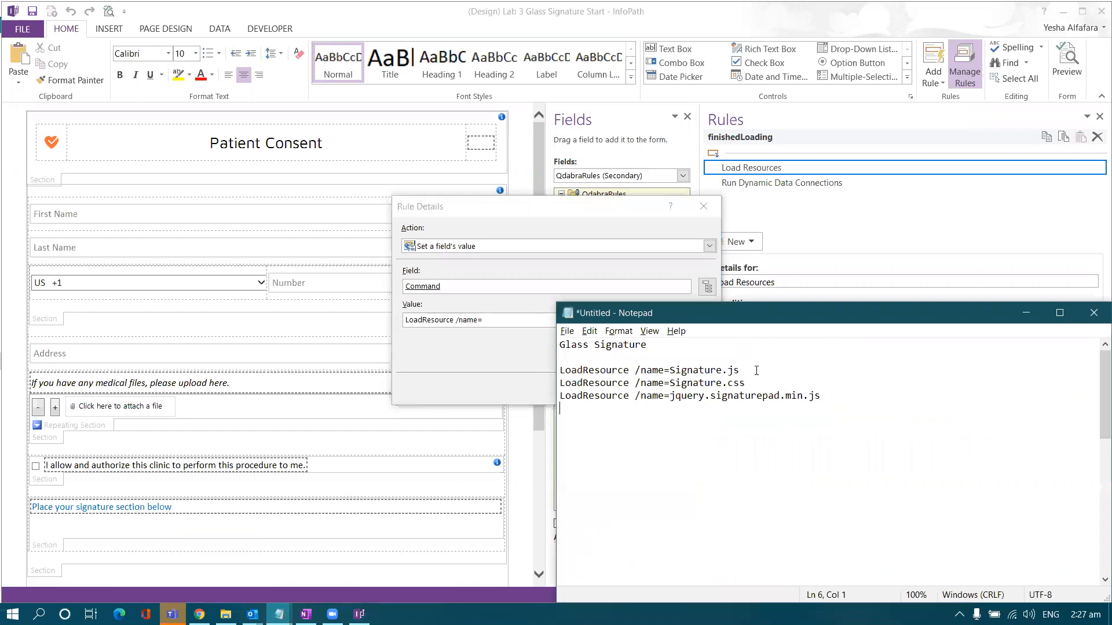
drag(841, 394, 672, 398)
key(ctrl+c)
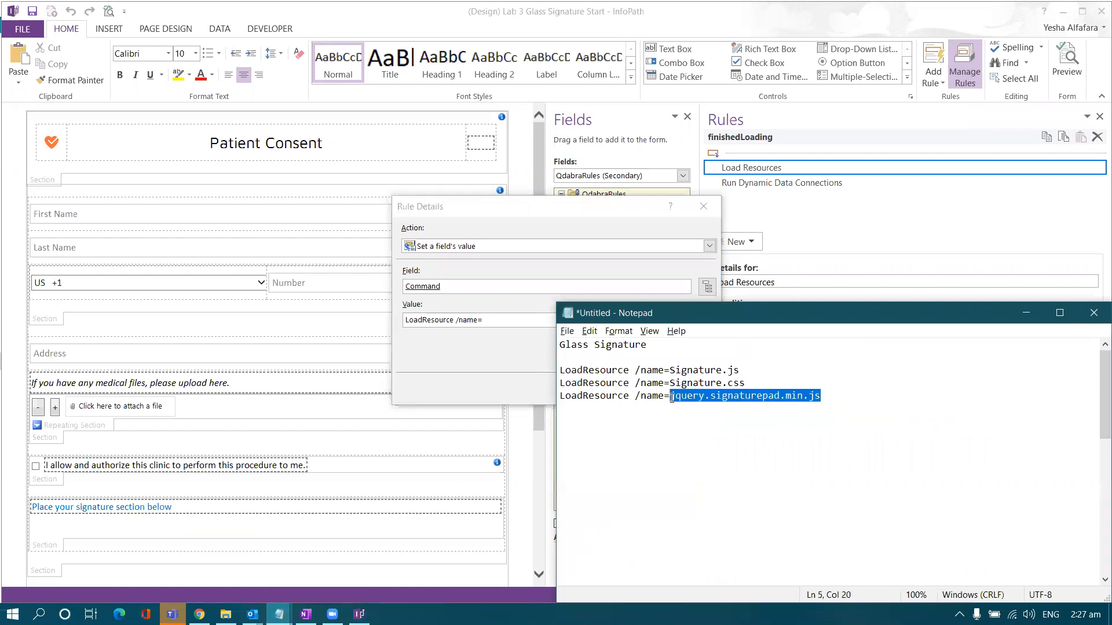
click(520, 327)
key(ctrl+v)
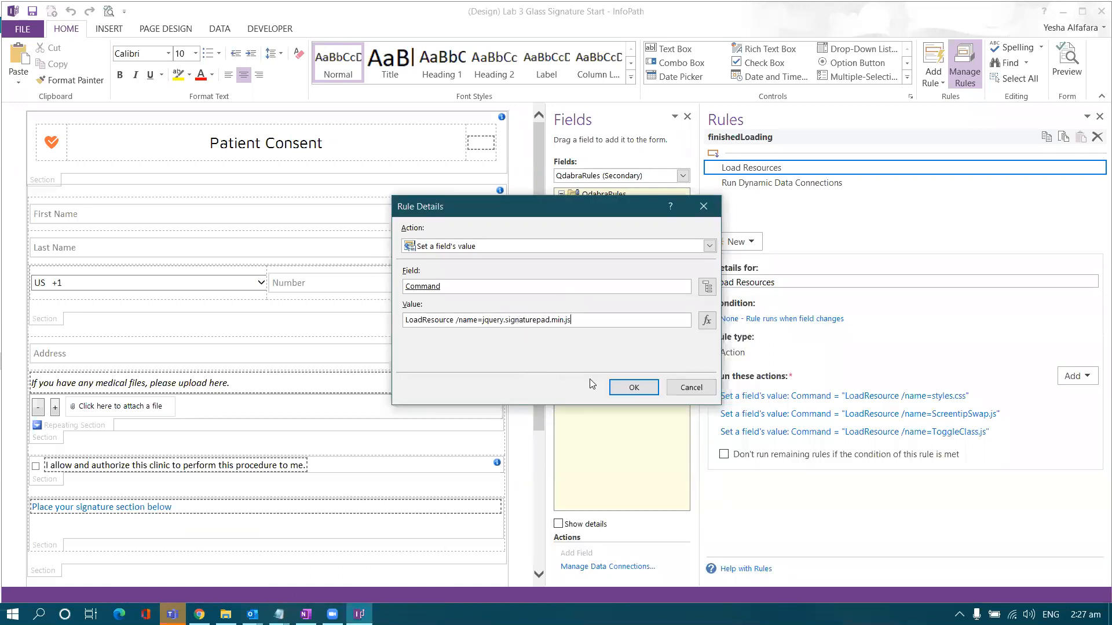
click(627, 385)
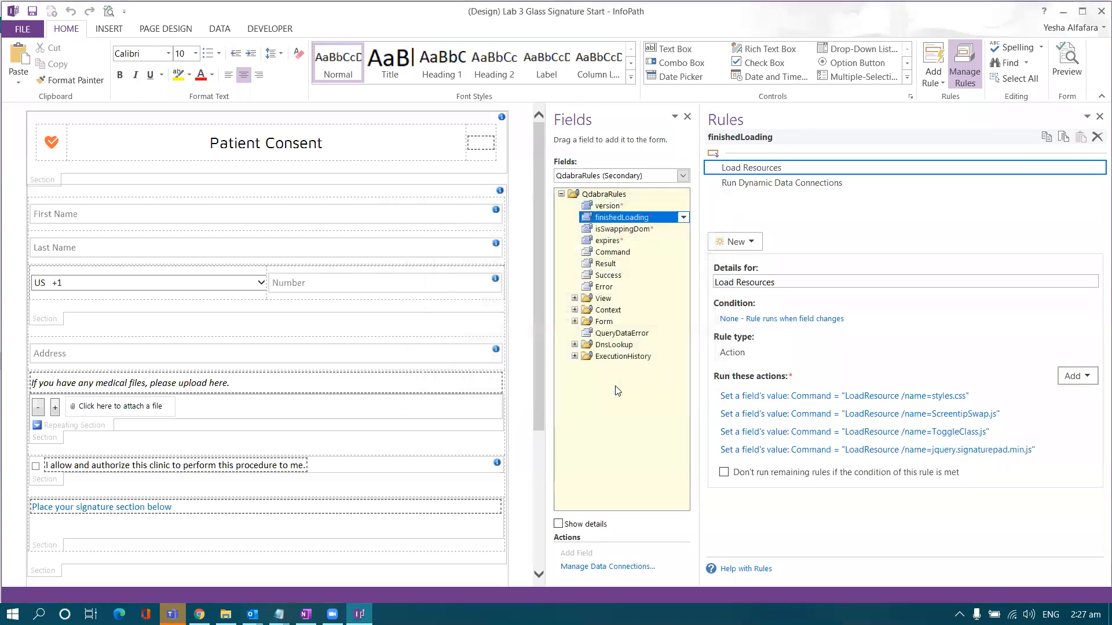
- Add a second Command action that loads Signature.js
click(1063, 379)
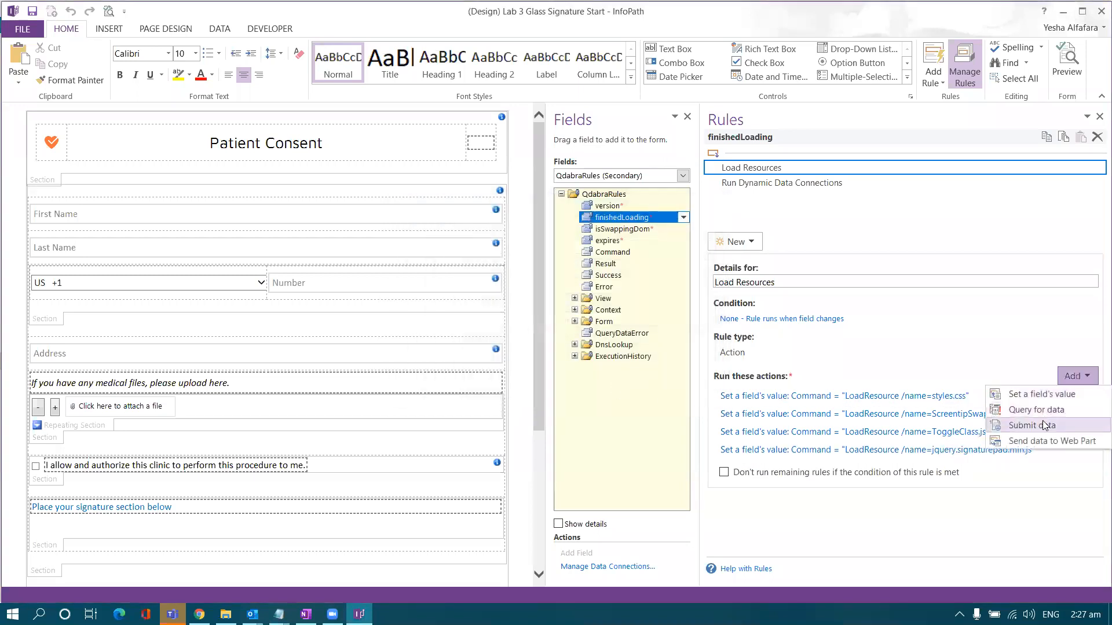
click(1041, 394)
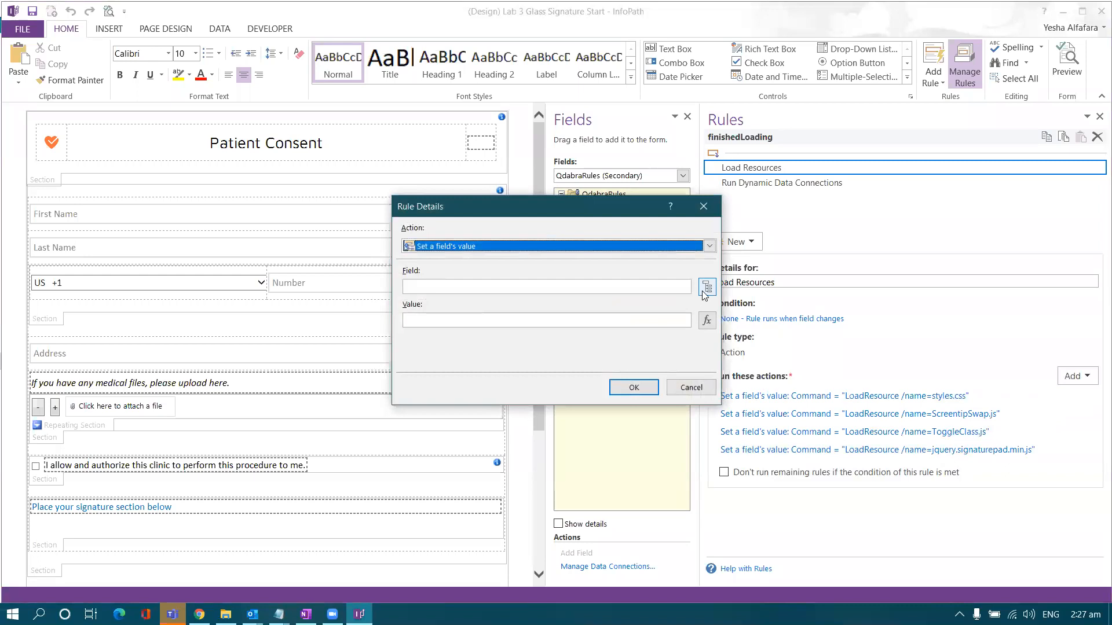
click(705, 289)
drag(558, 173, 659, 204)
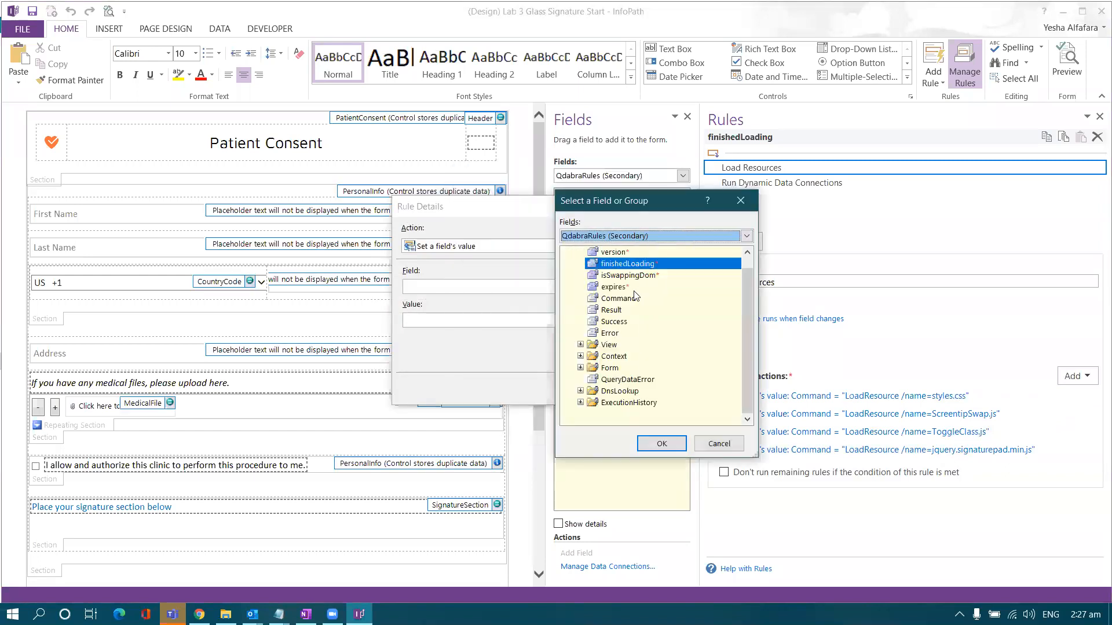
double_click(615, 287)
click(706, 288)
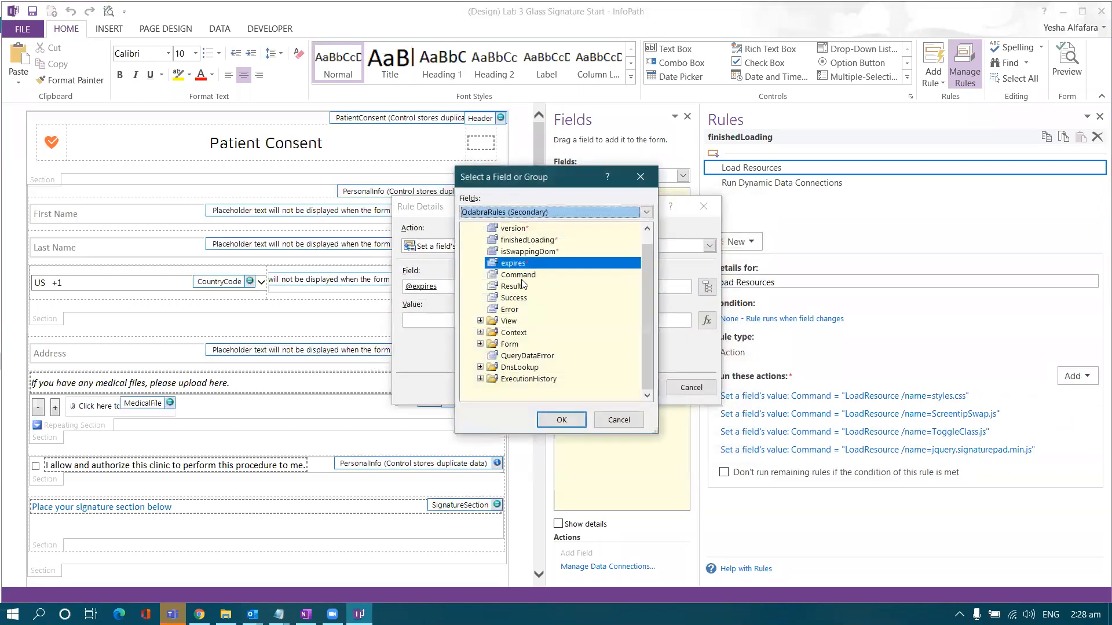
double_click(519, 275)
click(515, 325)
key(alt+Tab)
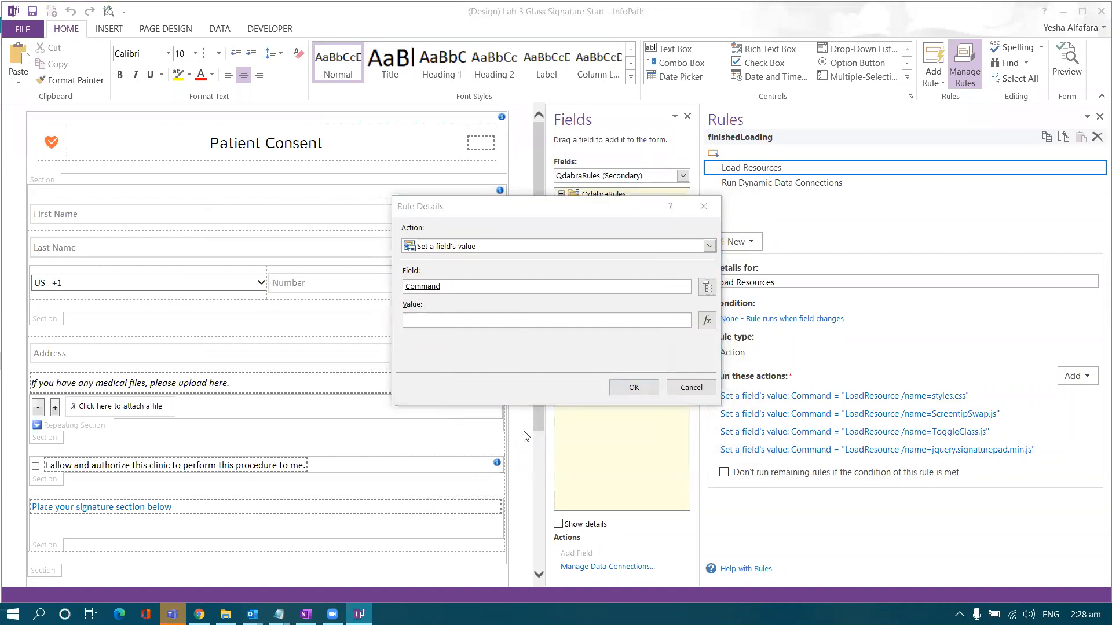
drag(734, 370, 543, 365)
key(ctrl+c)
click(455, 320)
key(ctrl+v)
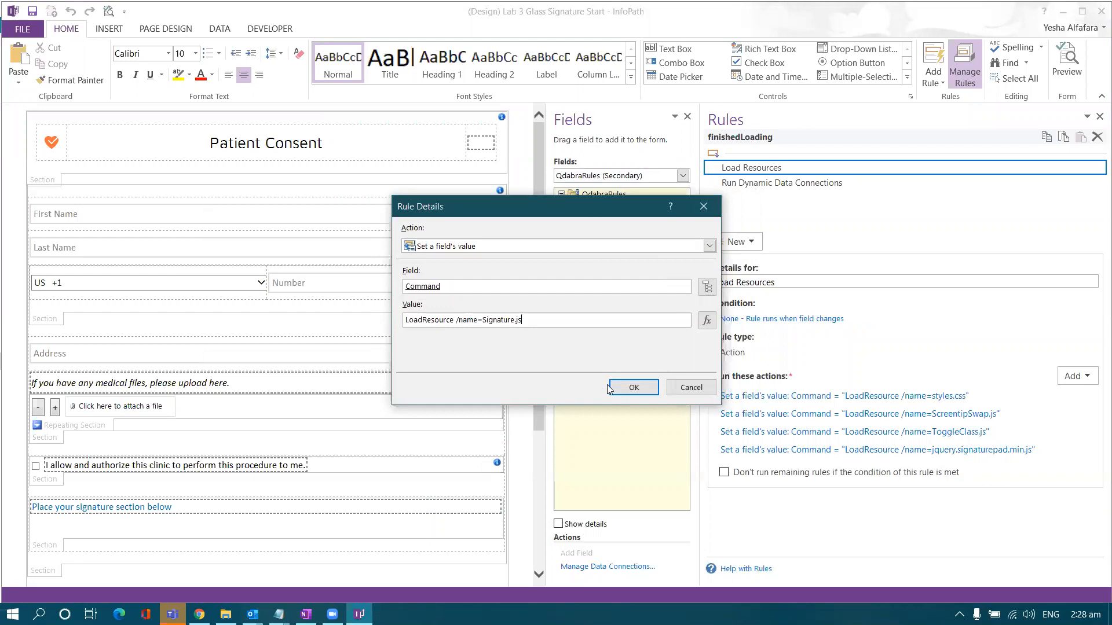
click(631, 387)
- Add a third Command action that loads Signature.css
click(1087, 385)
click(1074, 392)
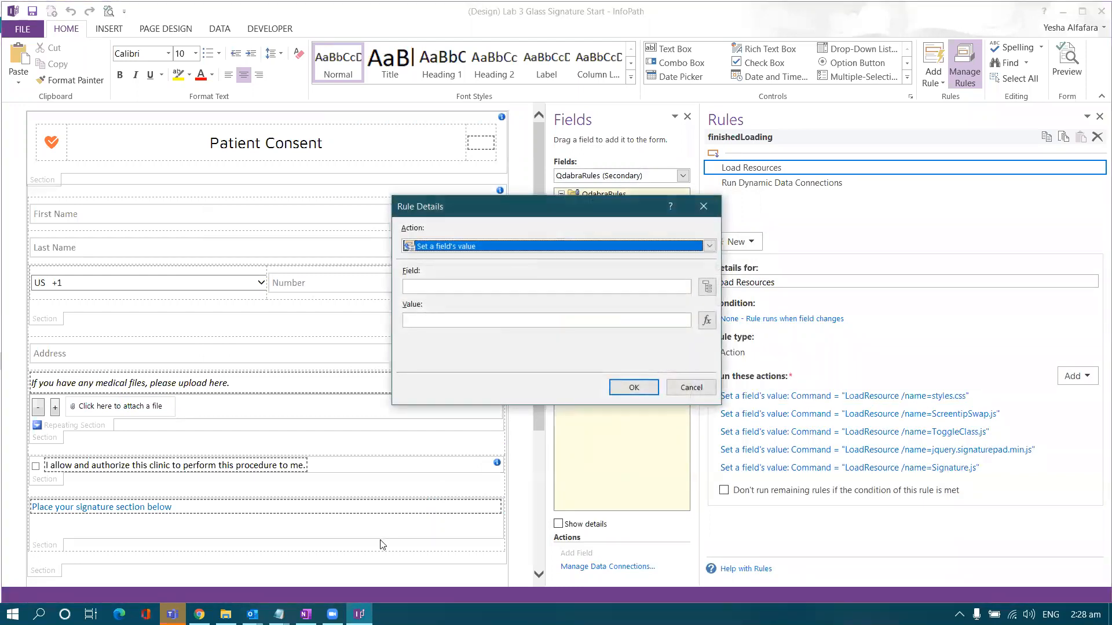
click(706, 288)
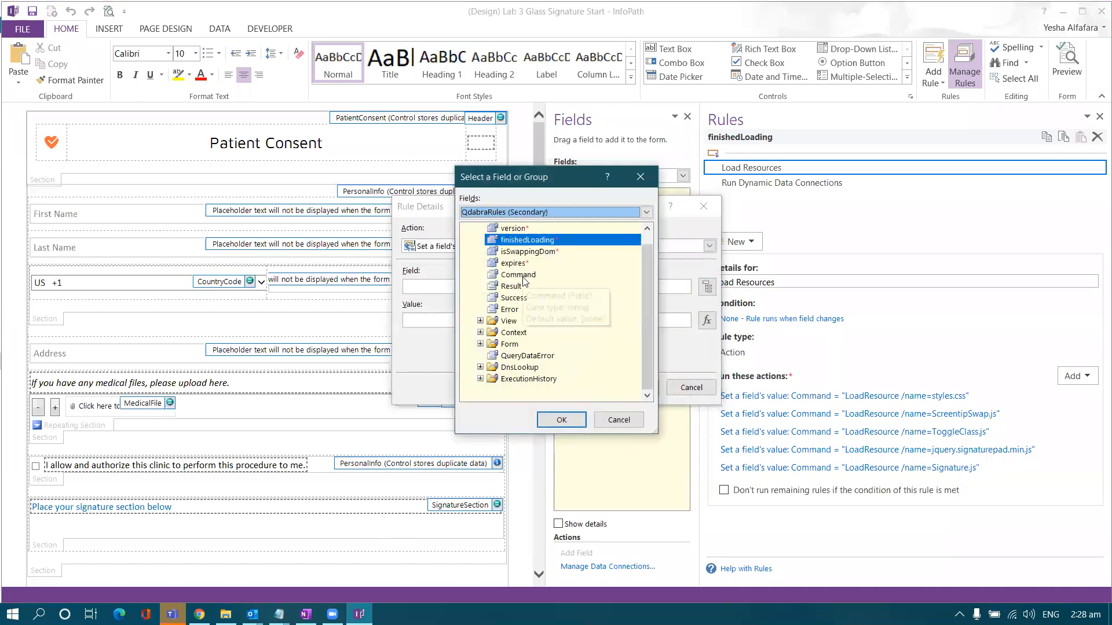
double_click(523, 277)
click(280, 615)
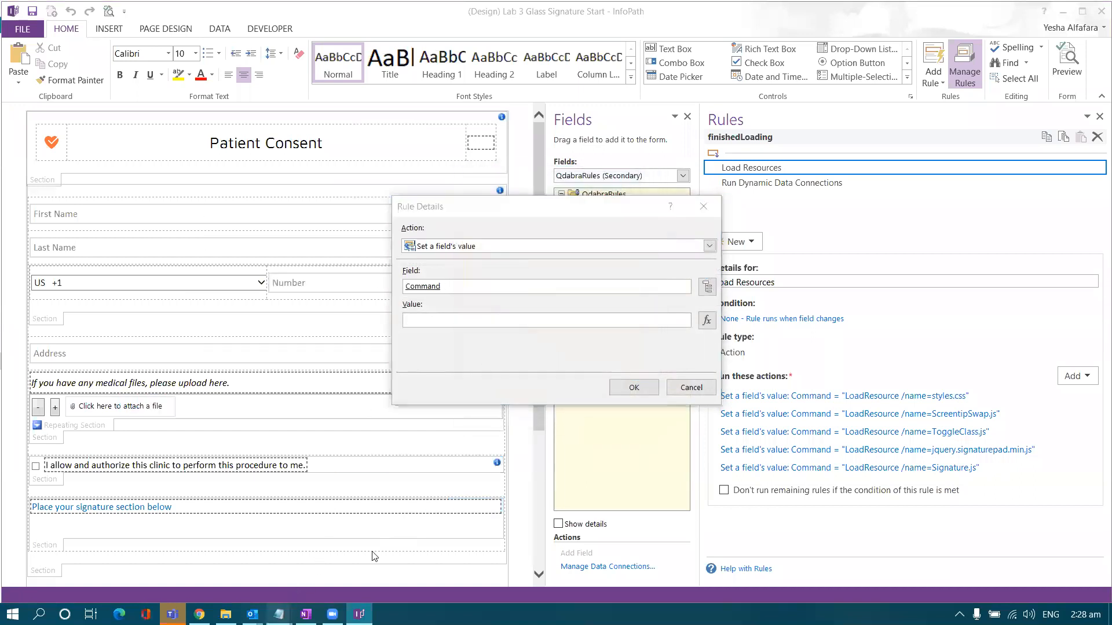
click(217, 544)
drag(745, 383, 560, 383)
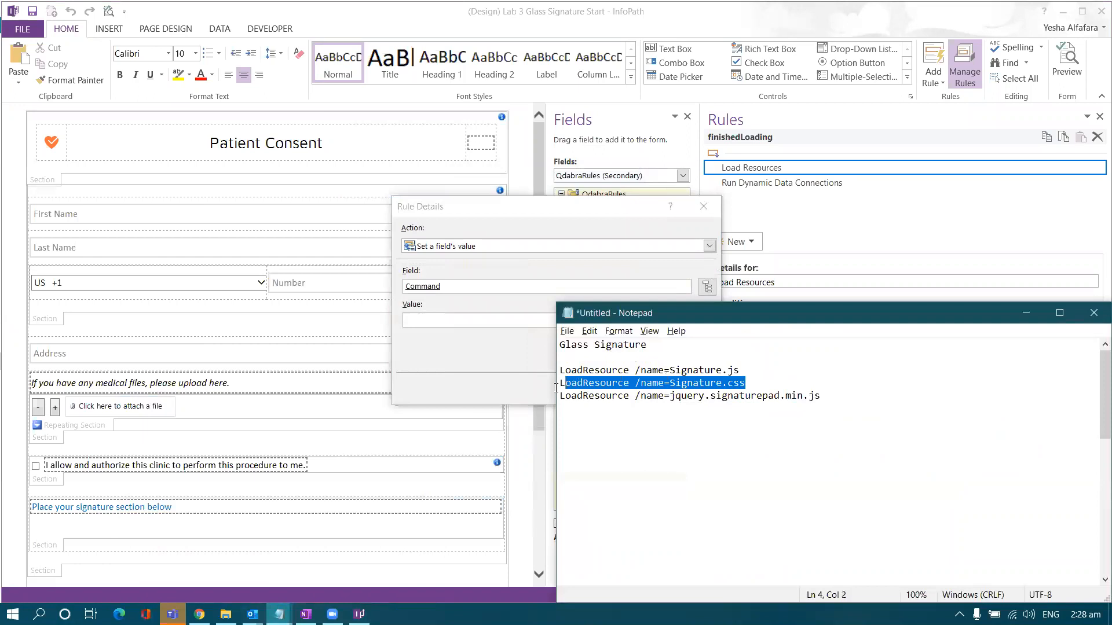
key(ctrl+c)
click(484, 320)
key(ctrl+v)
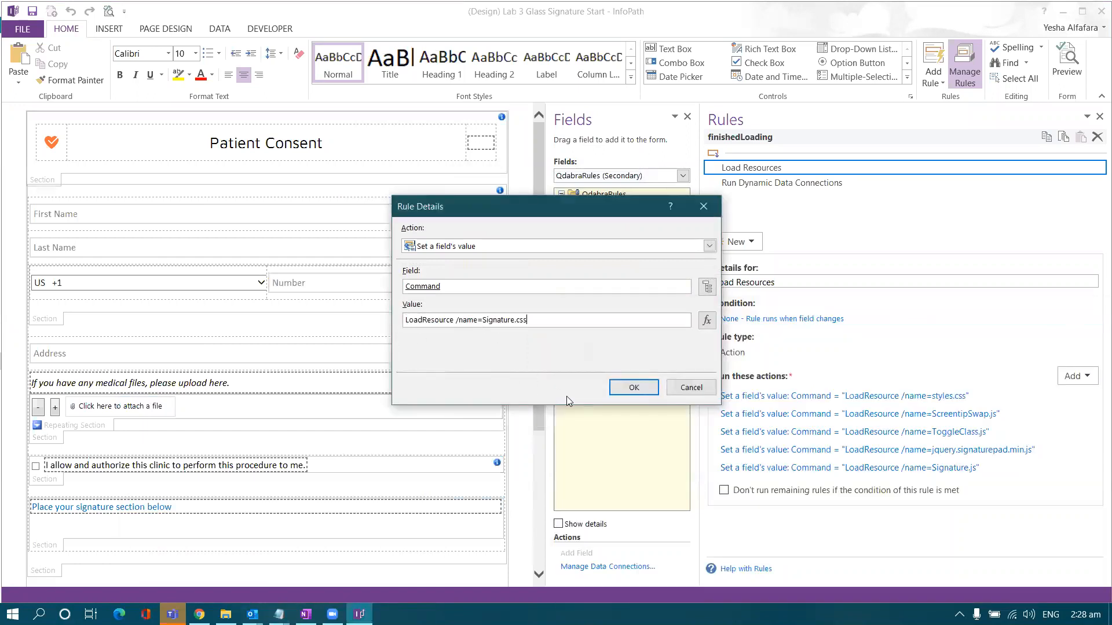
click(633, 388)
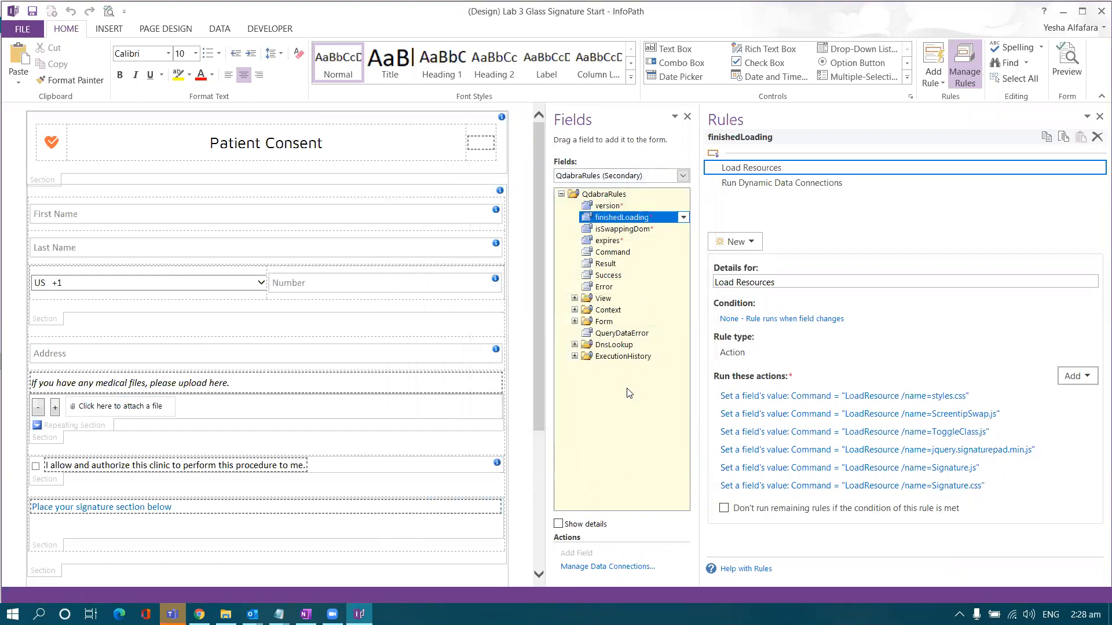
click(355, 522)
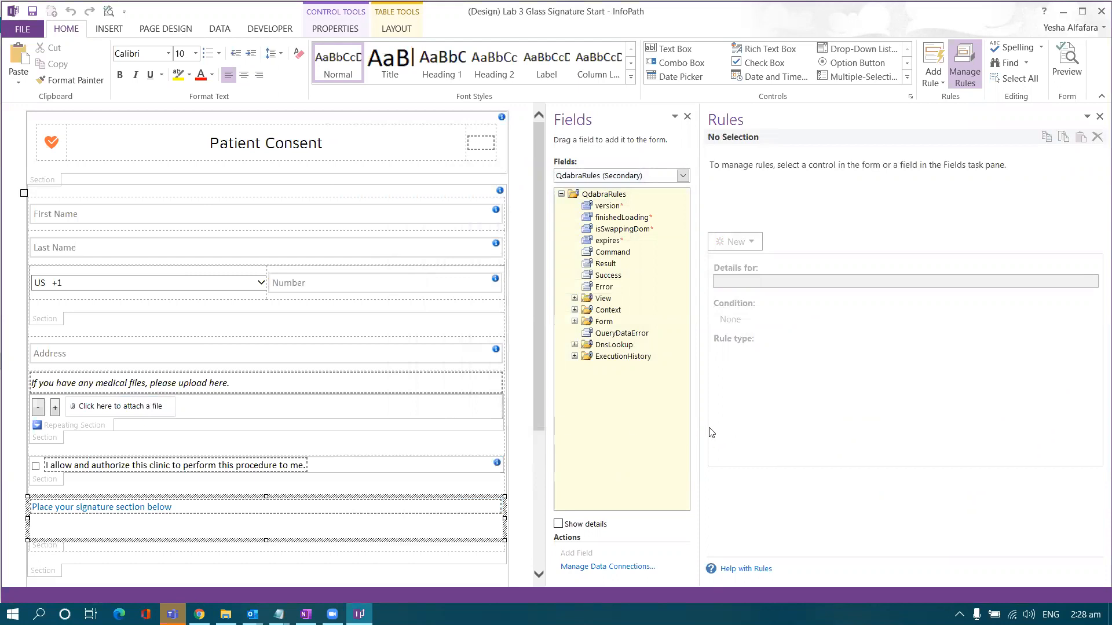
- Insert a section in the signature area and bind it to SignatureSection
drag(700, 432, 824, 432)
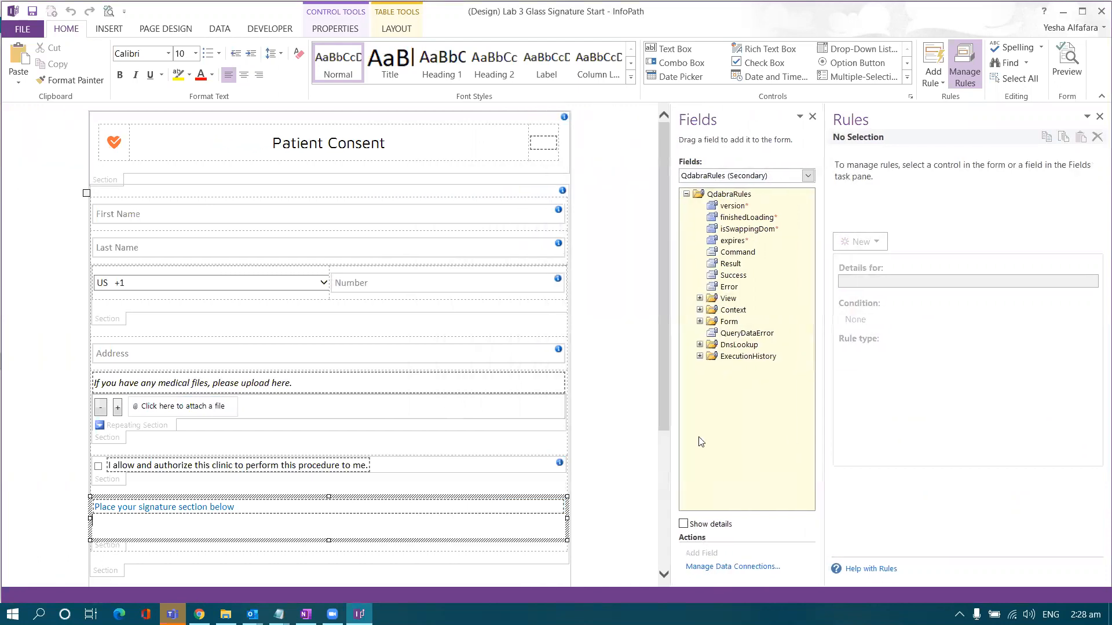
scroll(299, 401, down, 5)
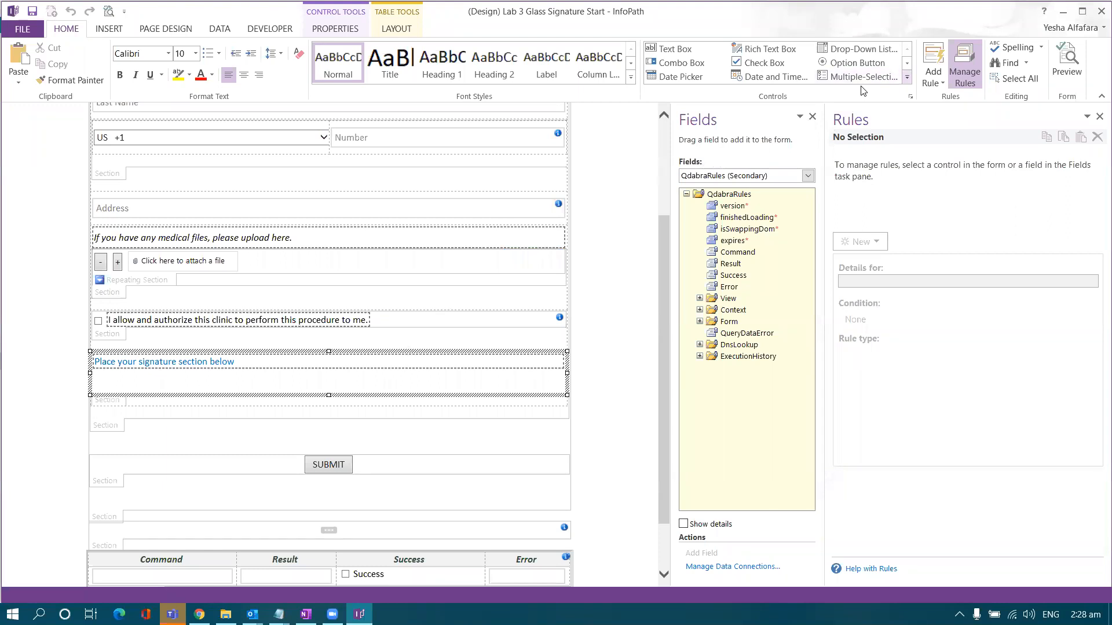
click(907, 77)
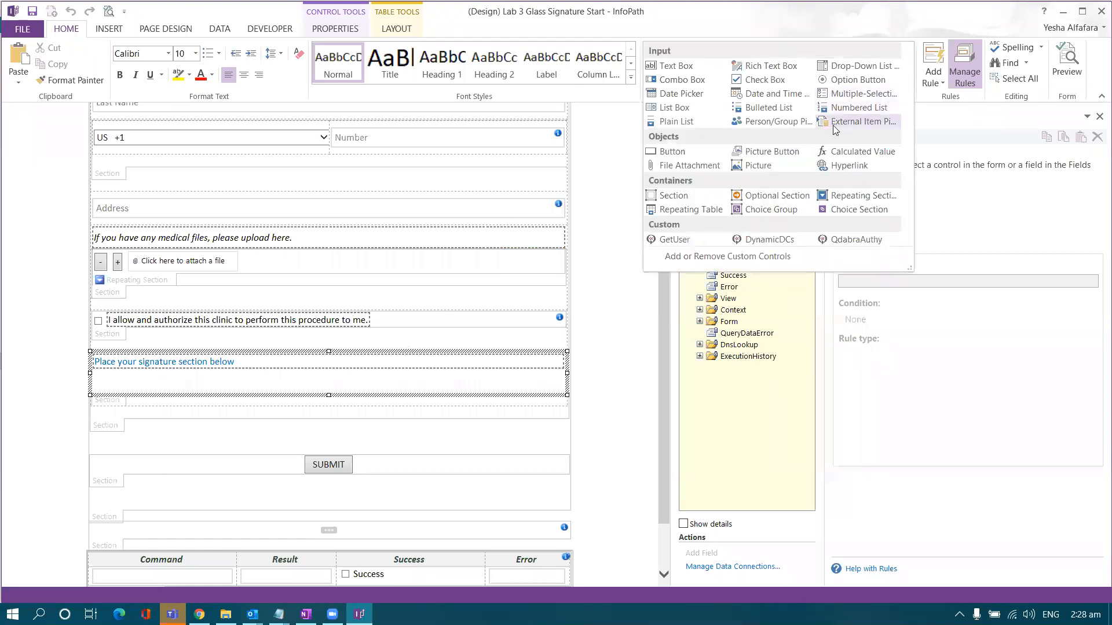
click(687, 199)
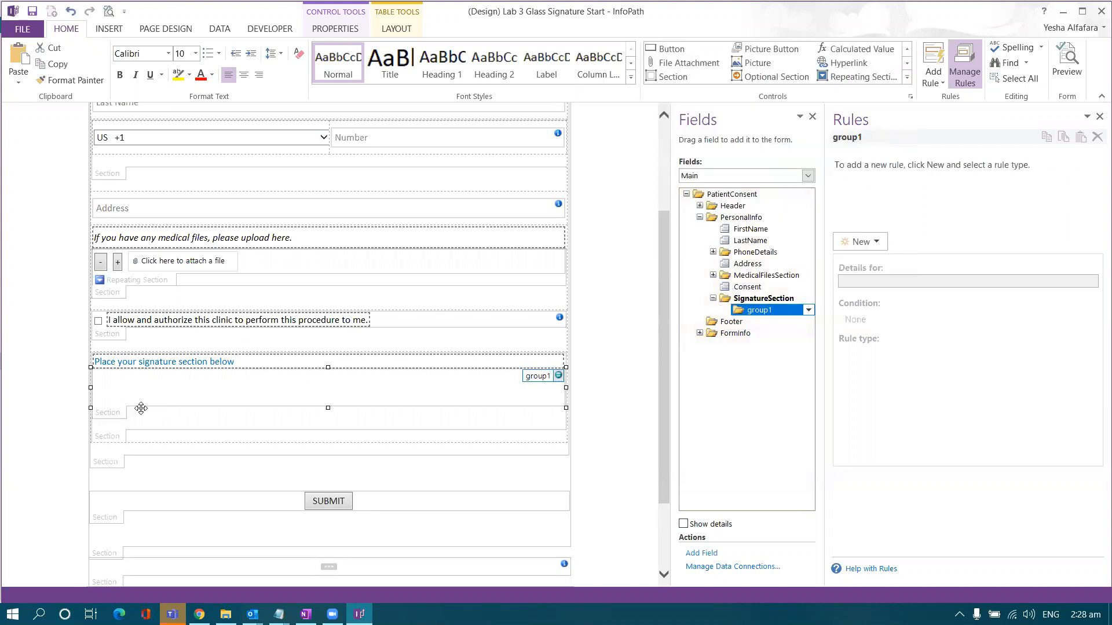
click(172, 398)
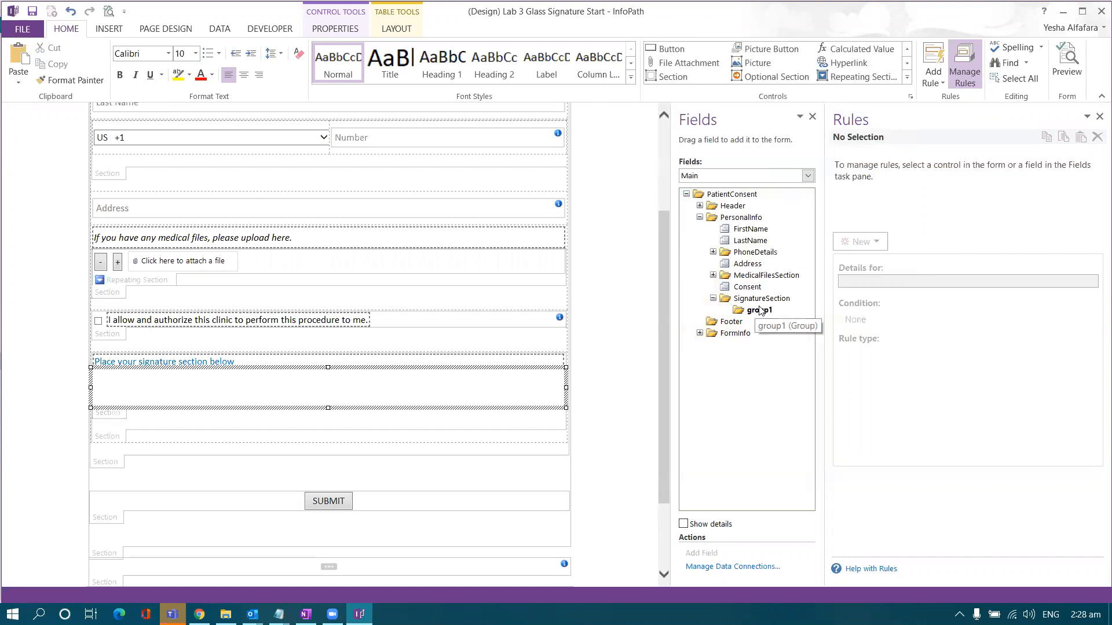
right_click(112, 417)
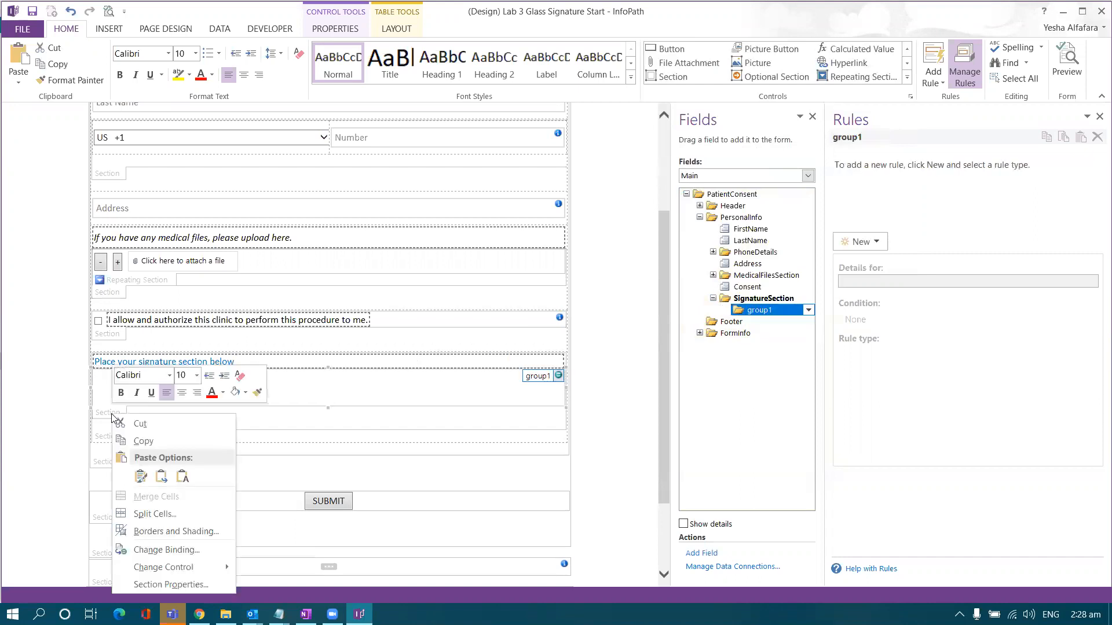
click(168, 549)
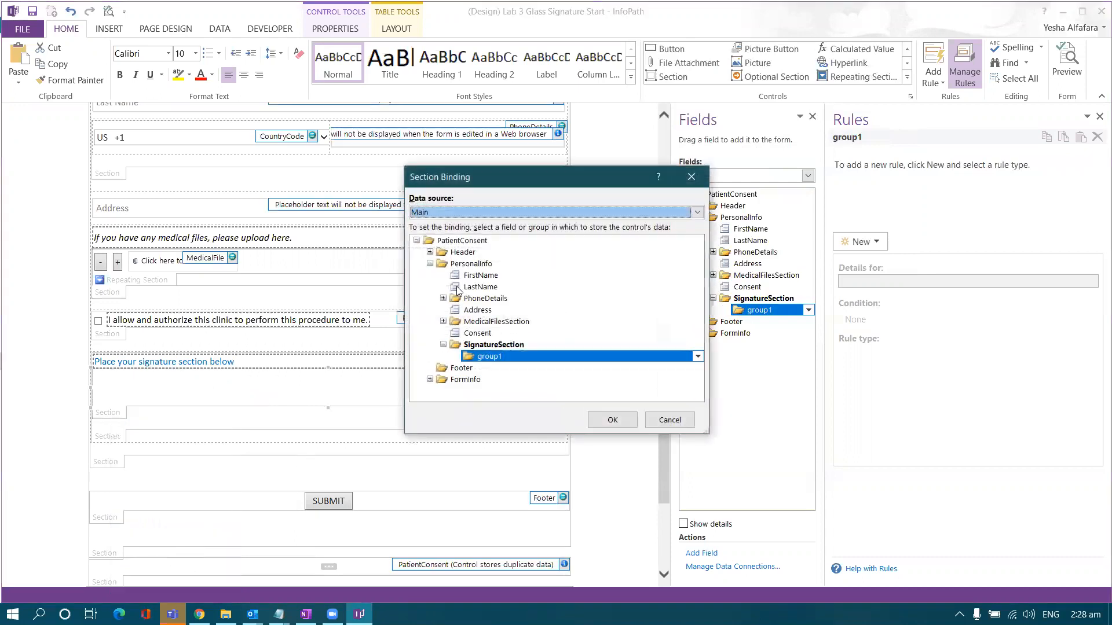
click(474, 346)
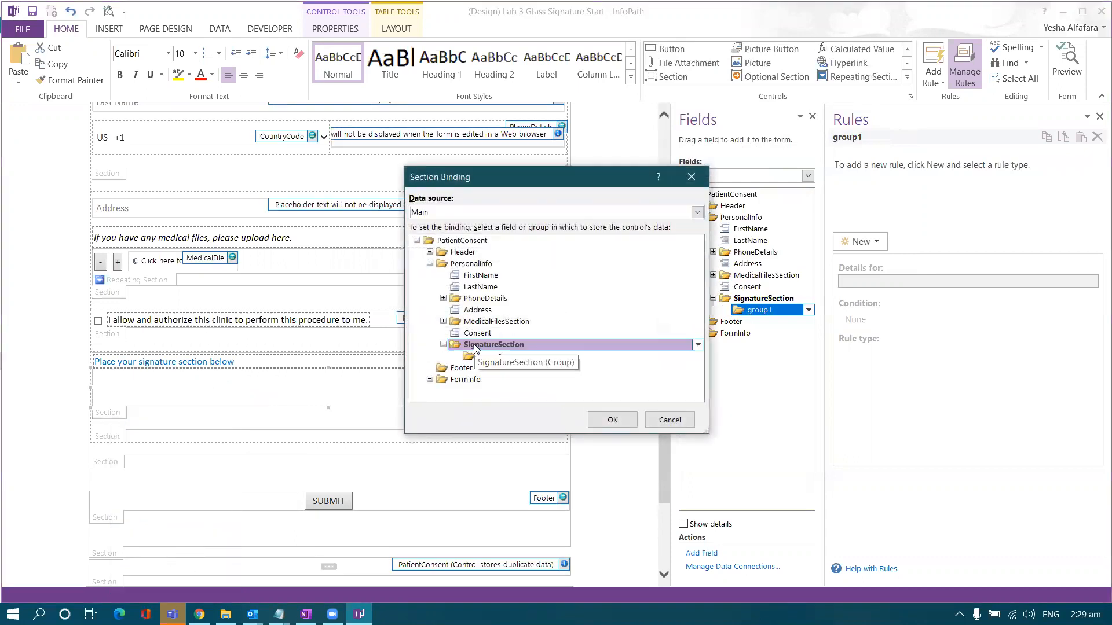
key(Return)
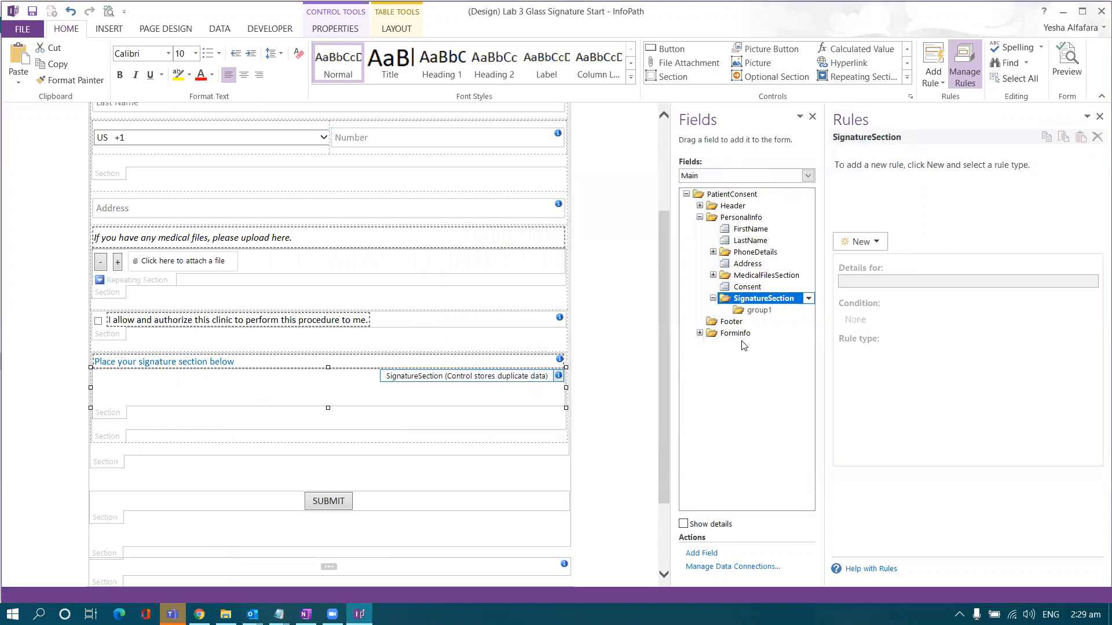
- Delete the leftover group1 from the Main data source
click(756, 310)
click(808, 310)
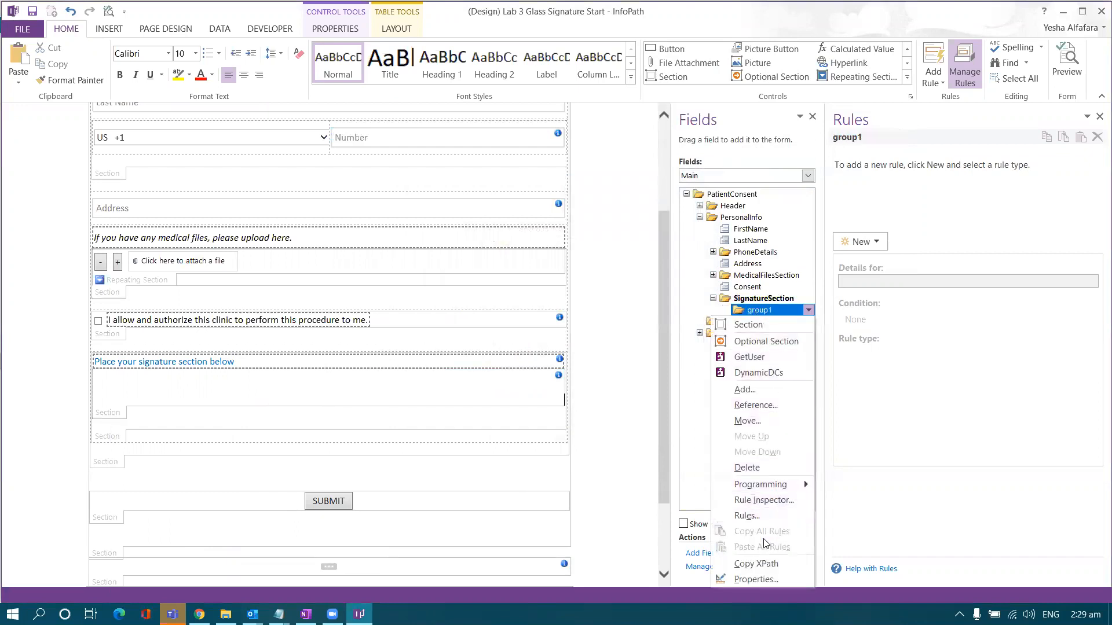
click(770, 465)
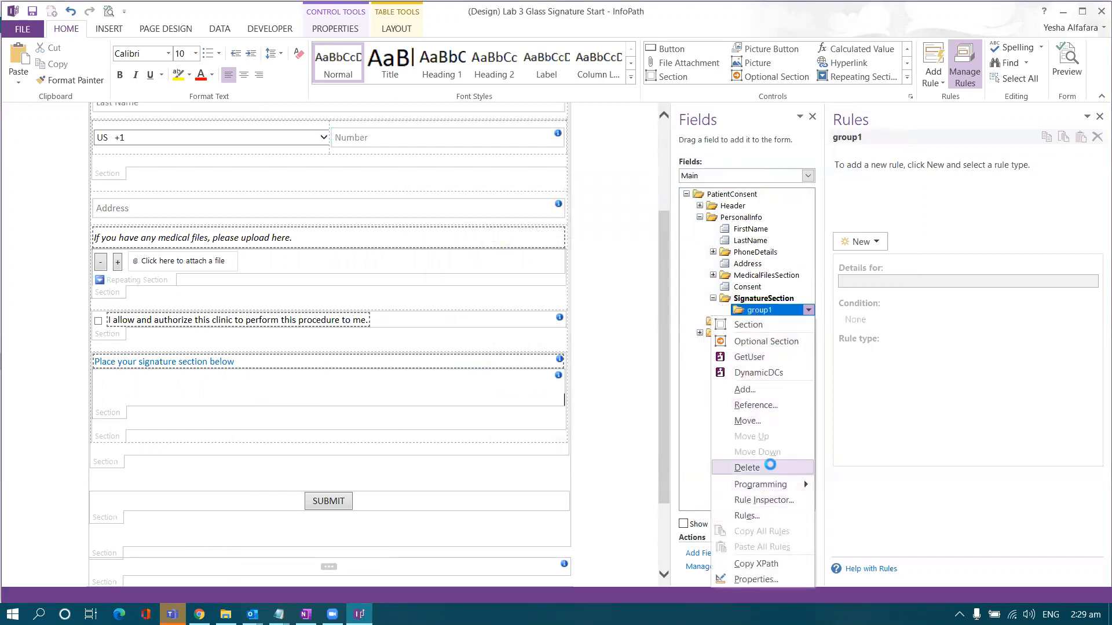
click(534, 350)
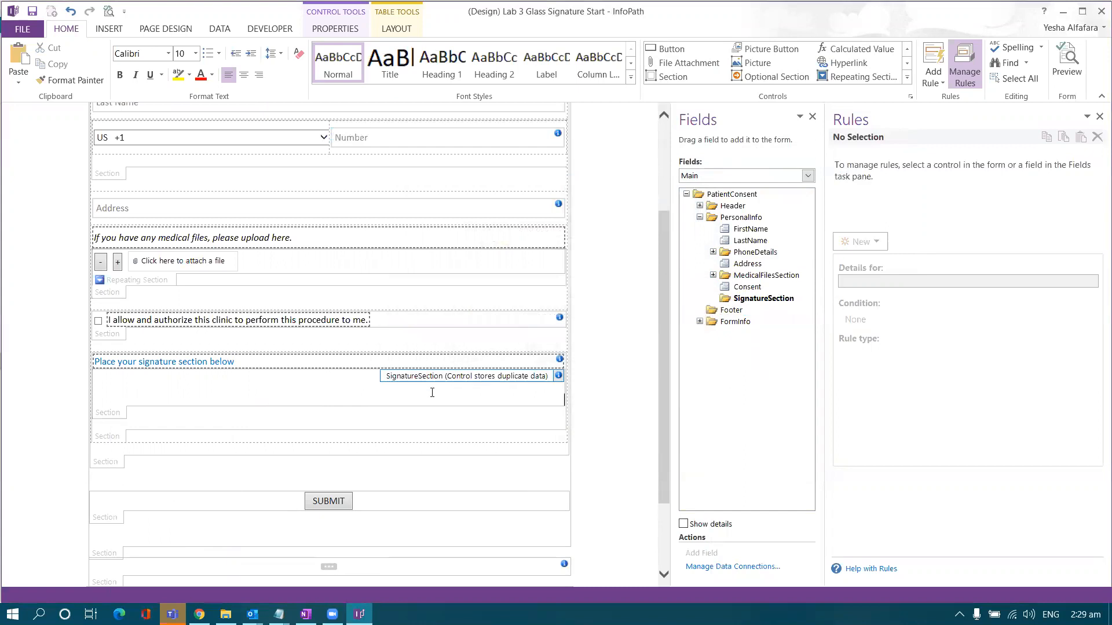
click(398, 415)
click(355, 416)
click(330, 390)
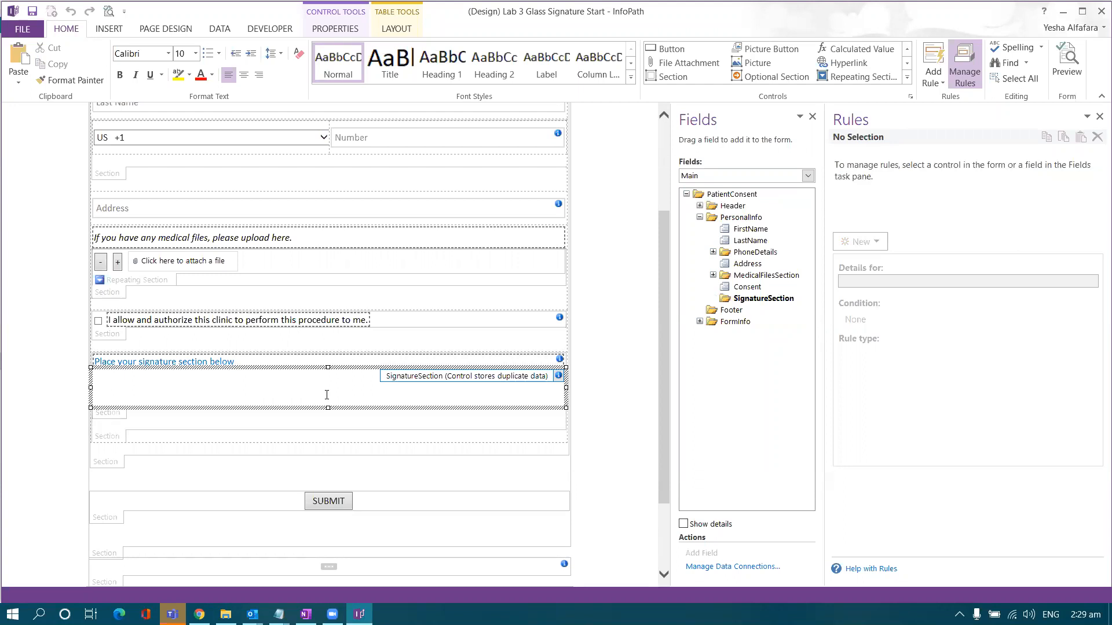
right_click(115, 417)
- Enter my_signature as the section's ScreenTip on the Advanced tab and apply it
click(171, 404)
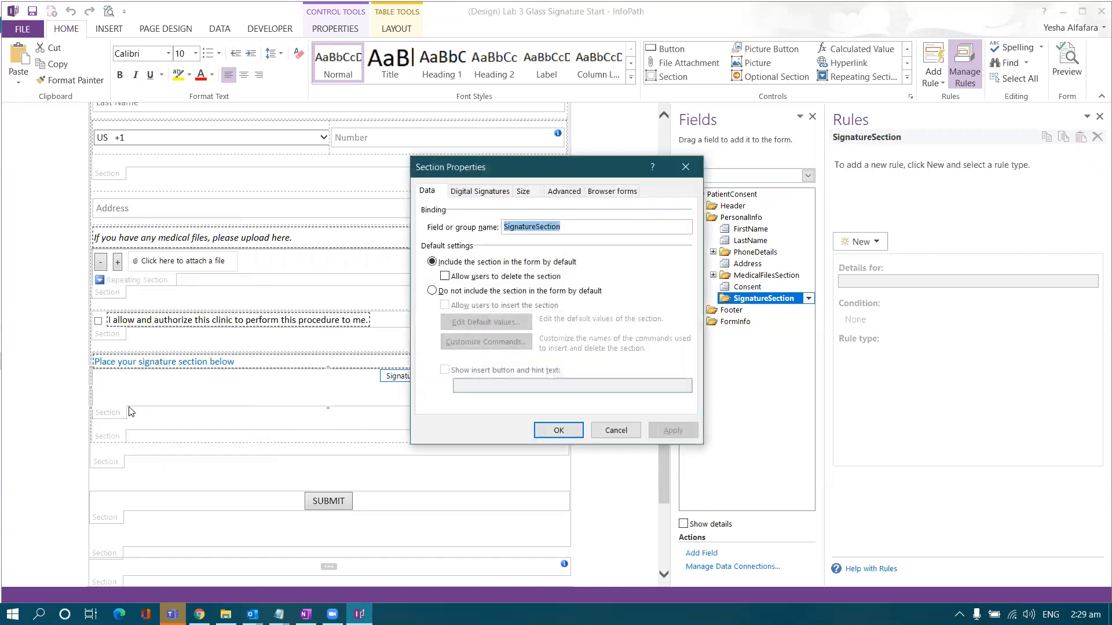
click(562, 192)
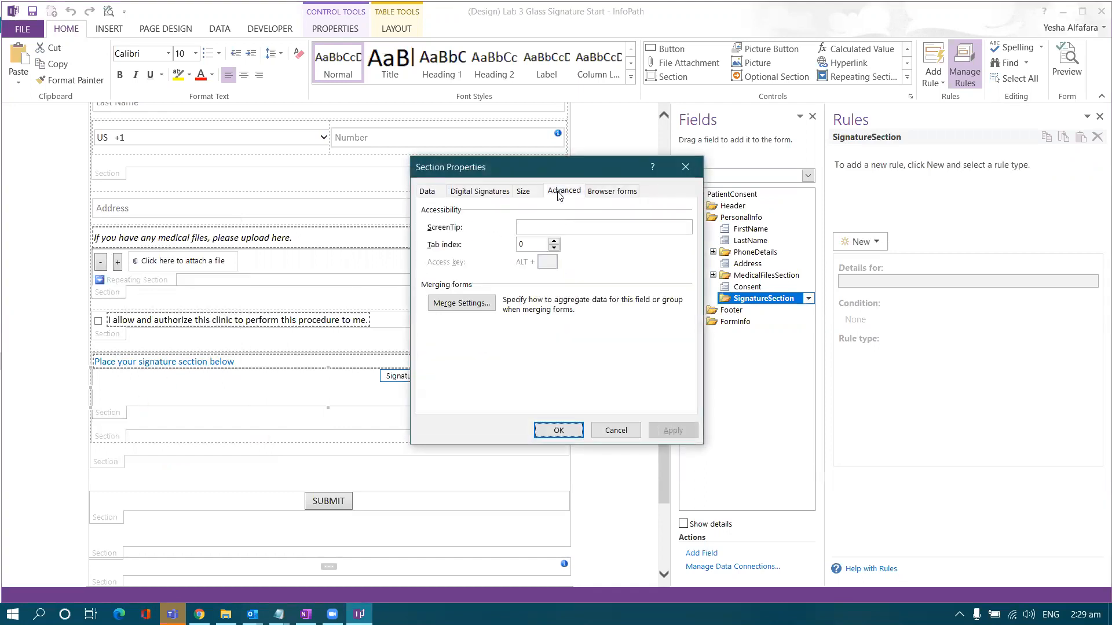
click(546, 226)
text(my_signature)
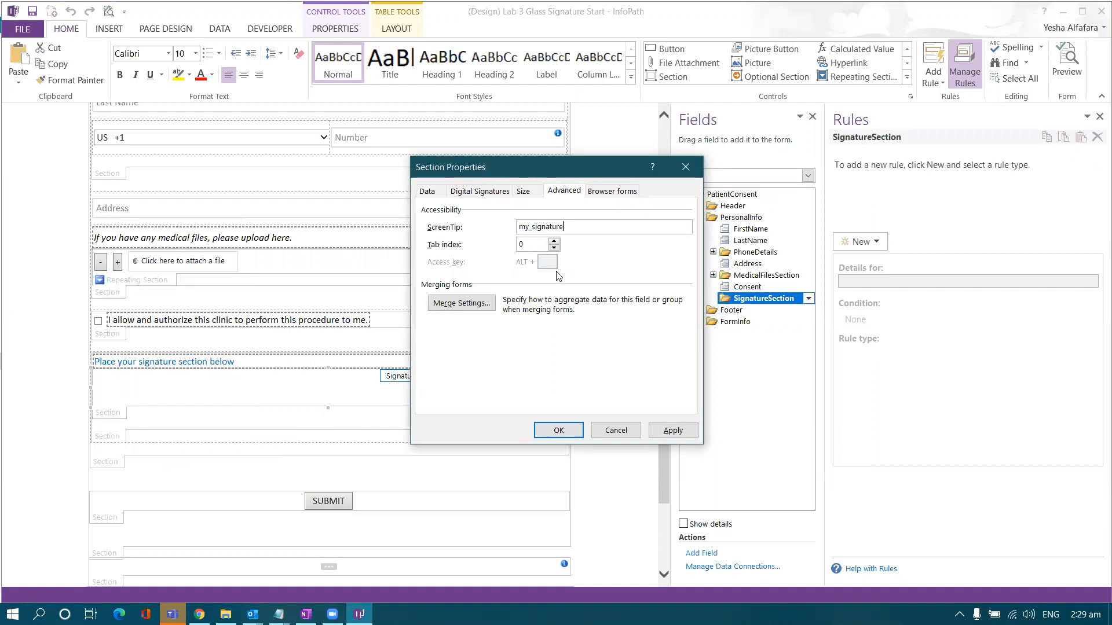
click(672, 430)
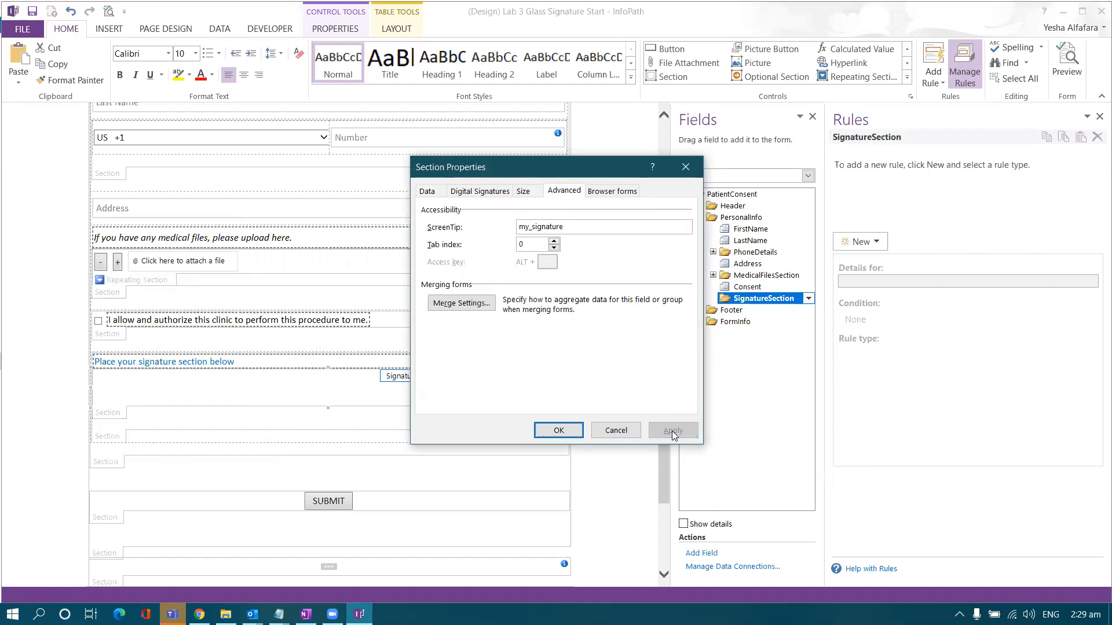
click(563, 430)
click(379, 393)
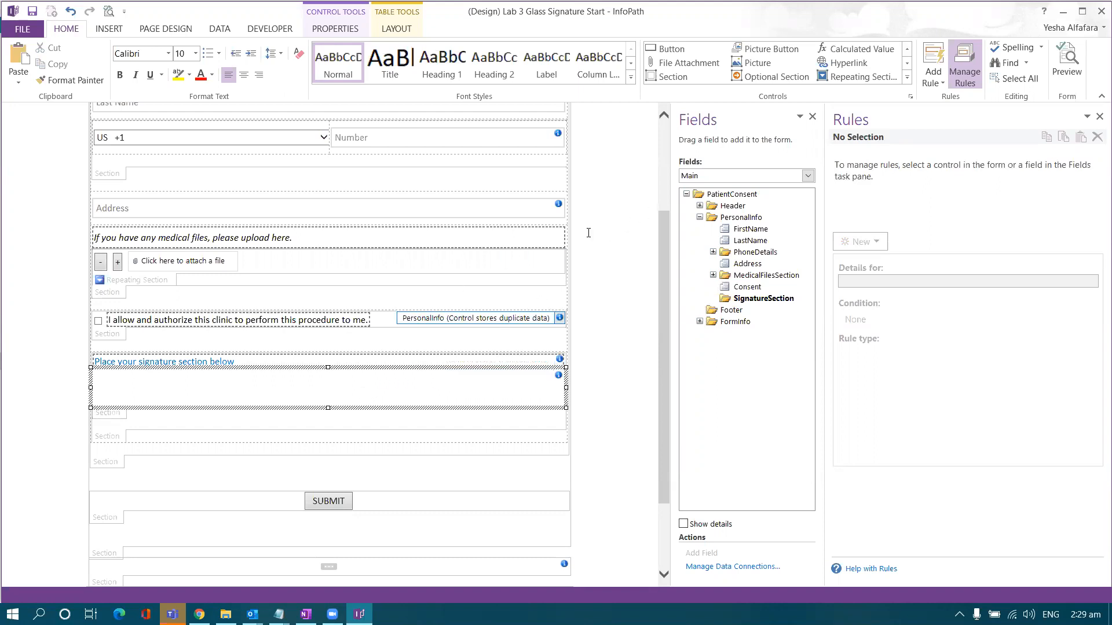
- Insert a Picture control into the signature section, with the picture stored in the form
click(906, 77)
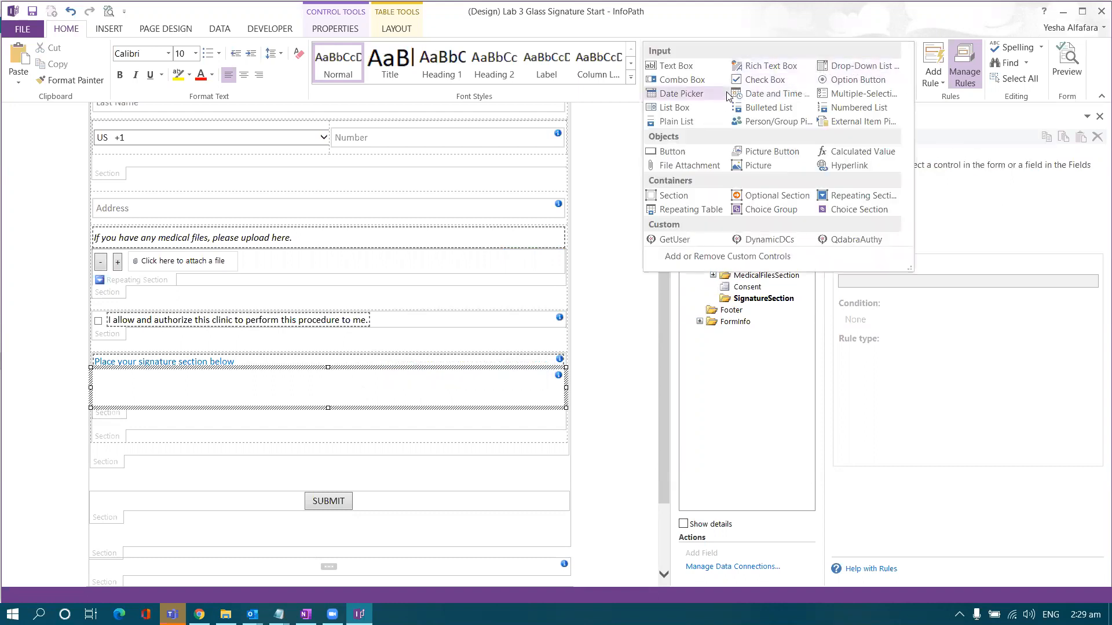
click(748, 167)
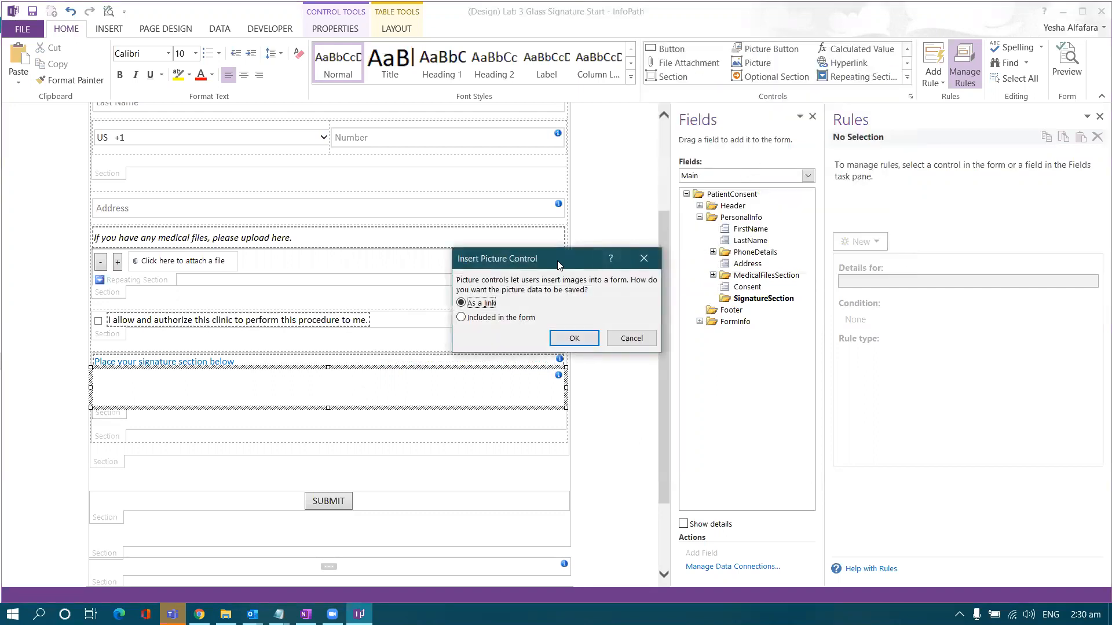
drag(558, 264, 556, 252)
click(460, 306)
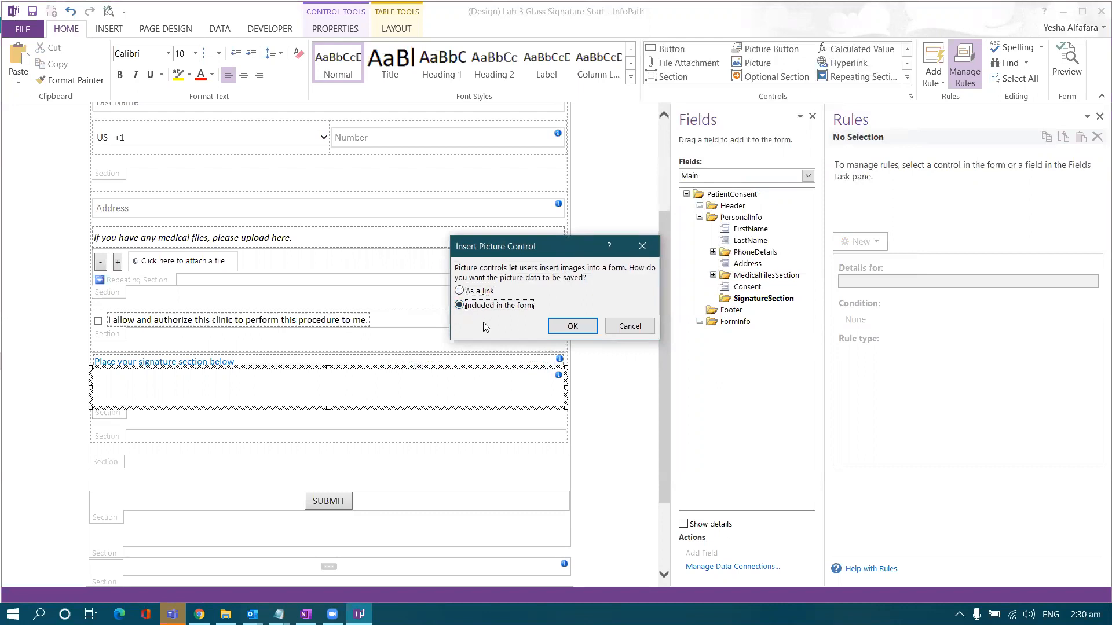
click(561, 326)
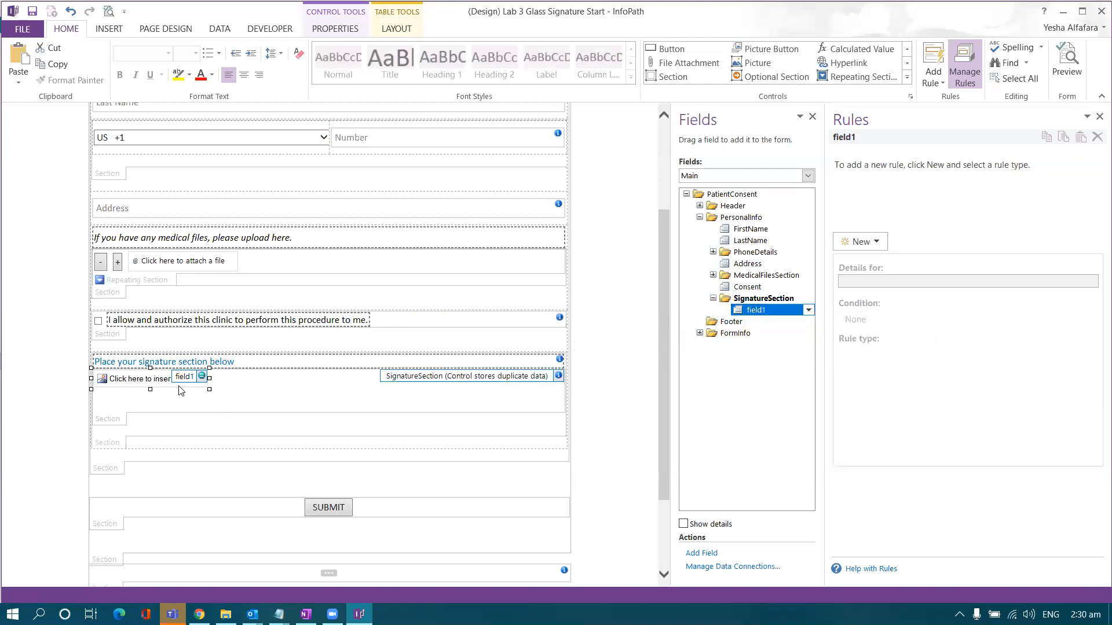
- Rename the new field1 to Signature
double_click(754, 313)
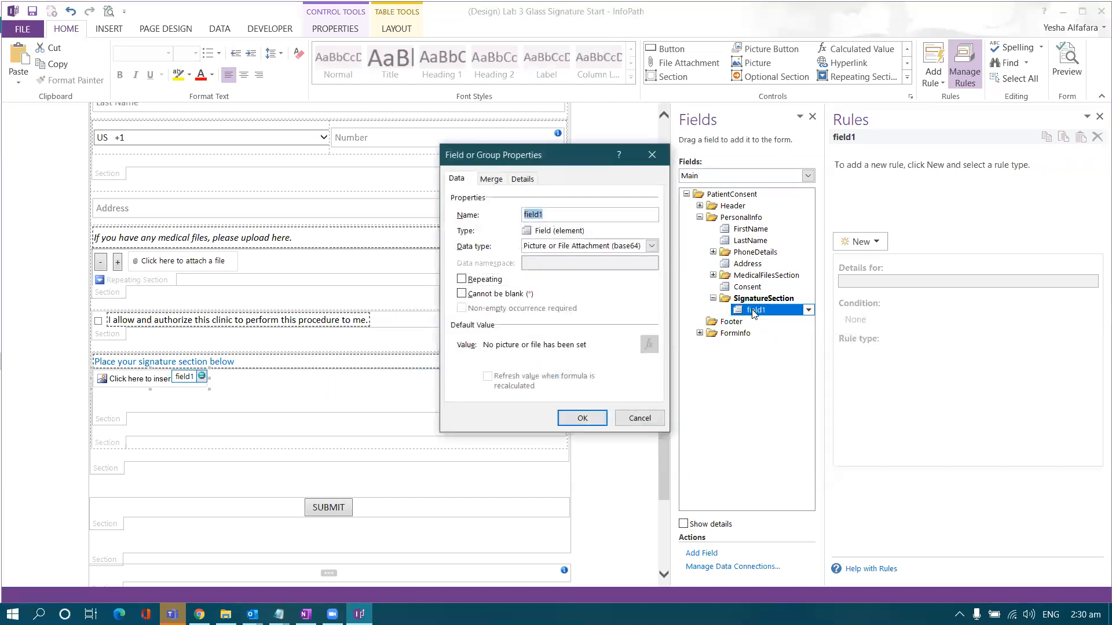
text(S)
key(Caps_Lock)
text(ignature)
click(582, 418)
- Size the Signature picture to 100 px high and 100% wide in Picture Properties
right_click(163, 380)
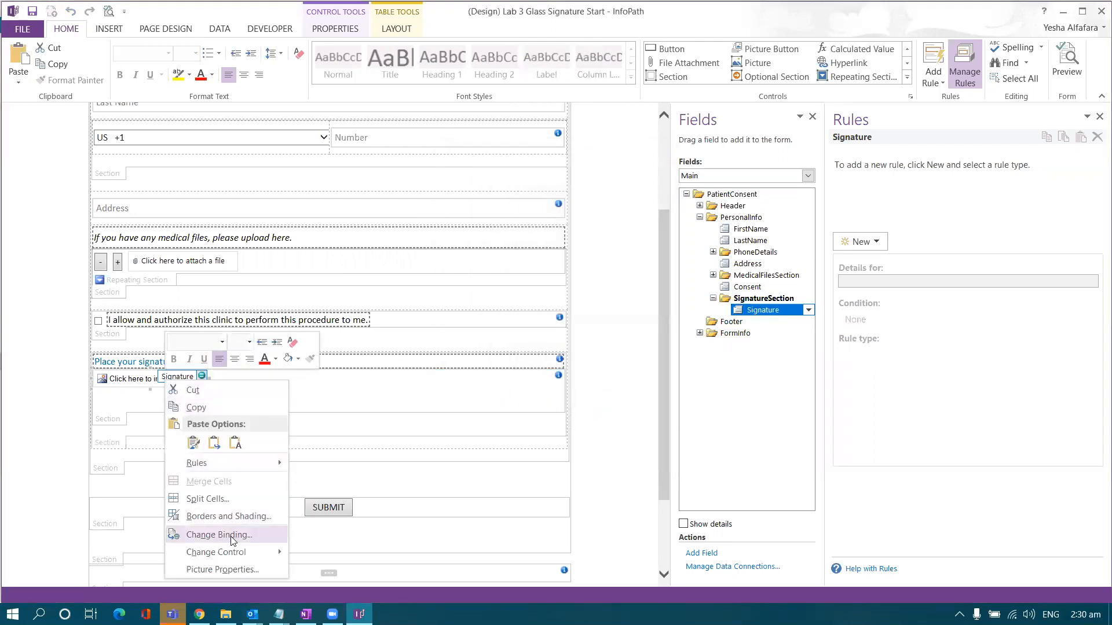
click(223, 570)
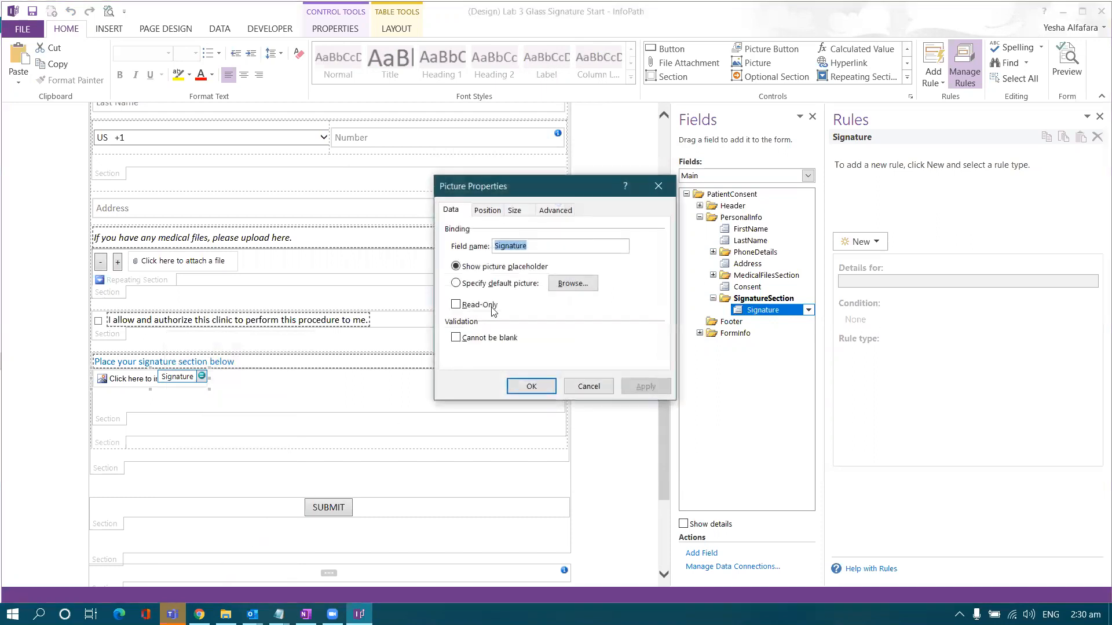
click(513, 213)
click(495, 245)
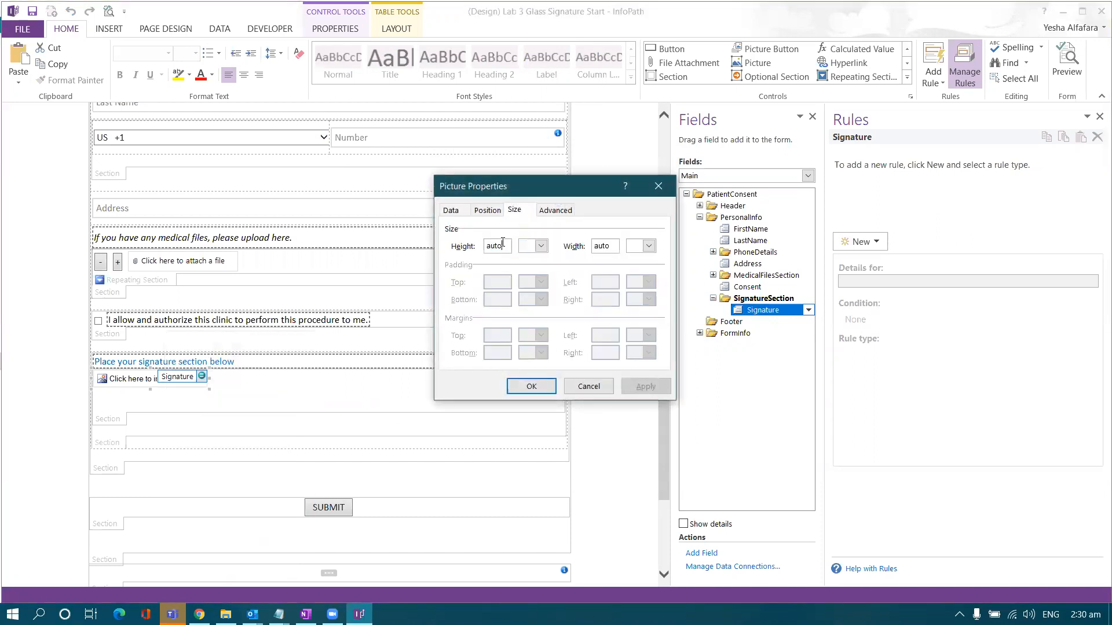
text(100)
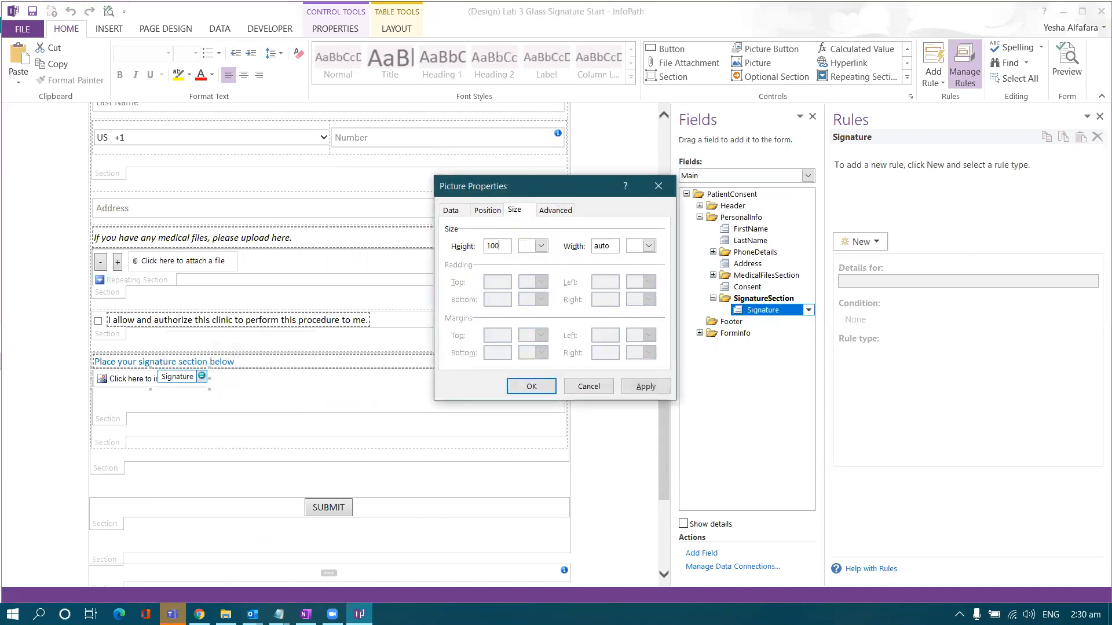
click(541, 247)
click(530, 261)
click(594, 245)
double_click(594, 245)
text(100)
click(648, 246)
click(640, 289)
click(645, 386)
click(588, 386)
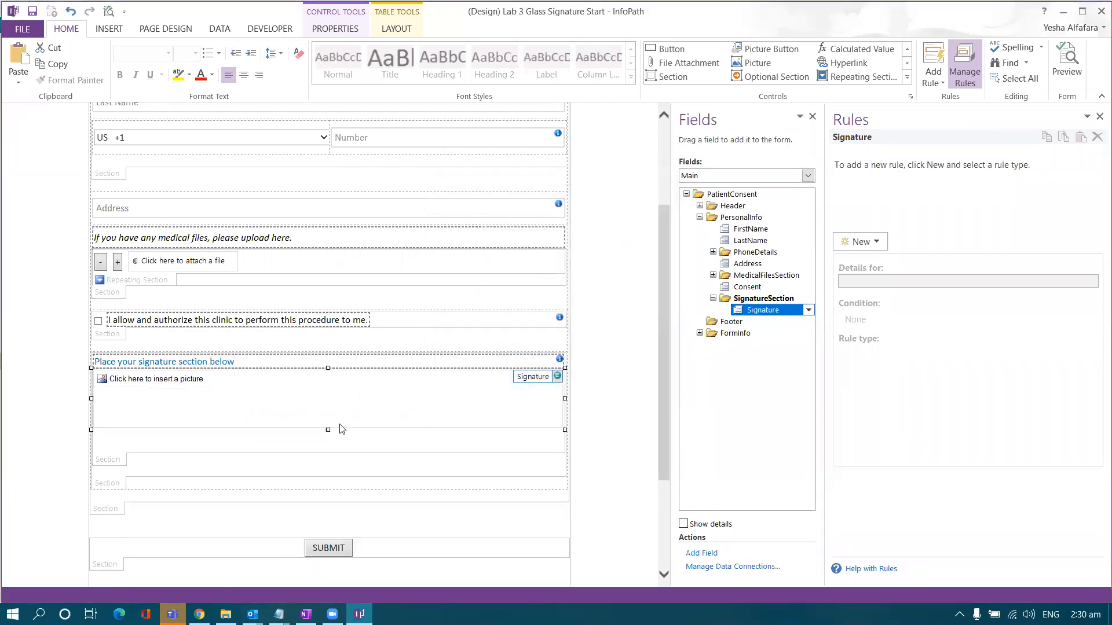
- Delete the blank lines below the picture in the signature section
click(325, 442)
key(BackSpace)
key(BackSpace)
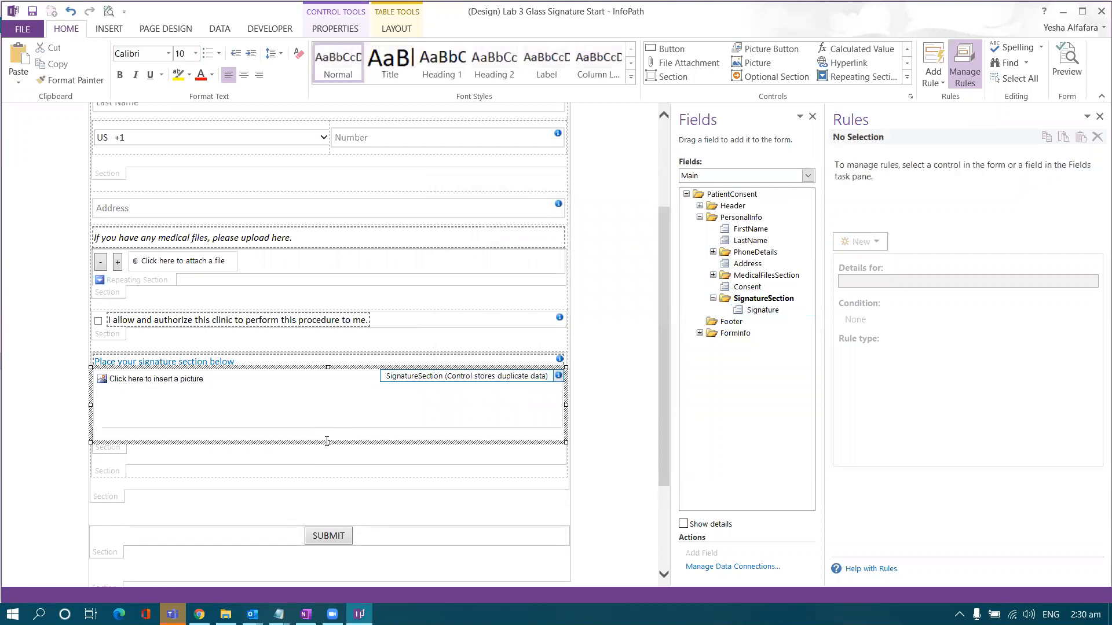
click(322, 450)
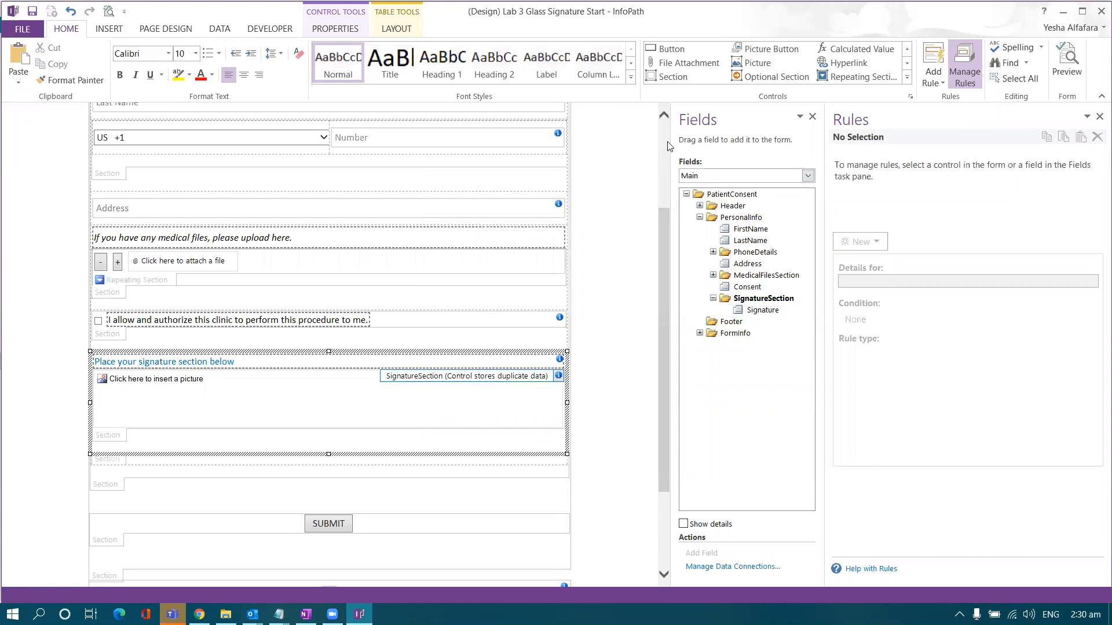
- Save As a copy, replacing 'Start' with 'Demo' to name it Lab 3 Glass Signature Demo
click(22, 28)
click(31, 183)
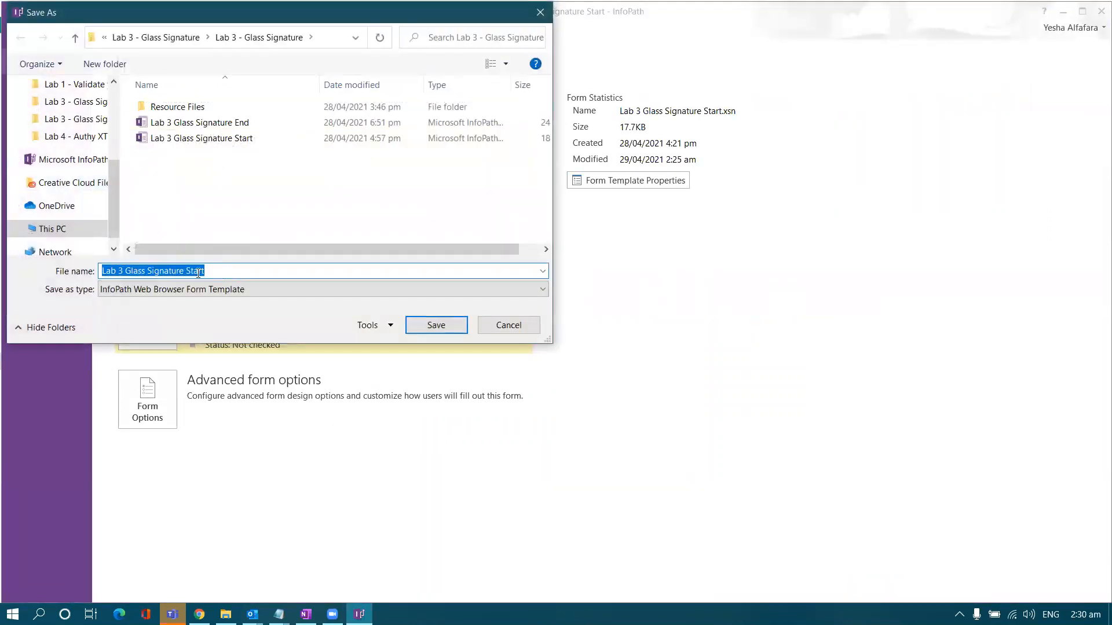
double_click(198, 273)
text(Demo)
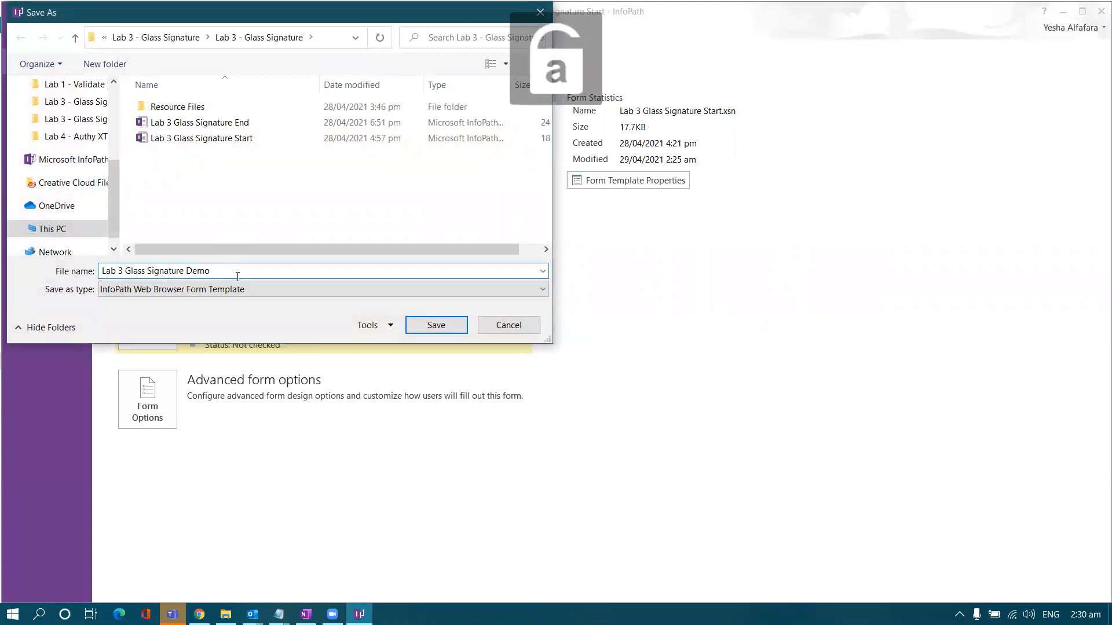
key(Return)
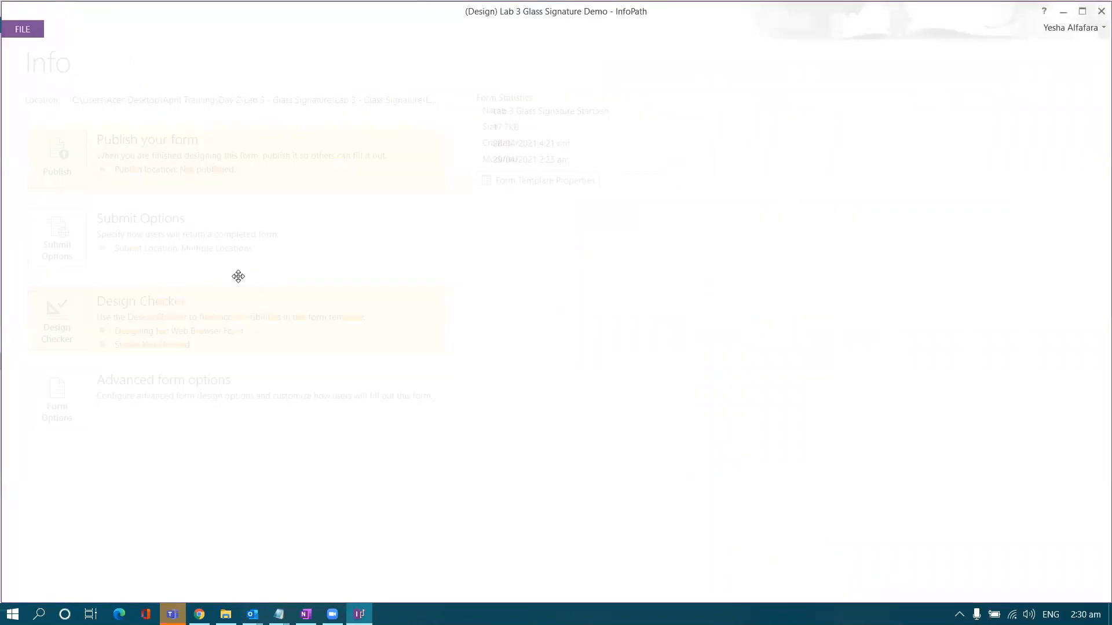
- In Chrome, open FormsViewer from Site Contents and close the Patient Consent Form, Update Template and Lab 3 tabs
click(199, 613)
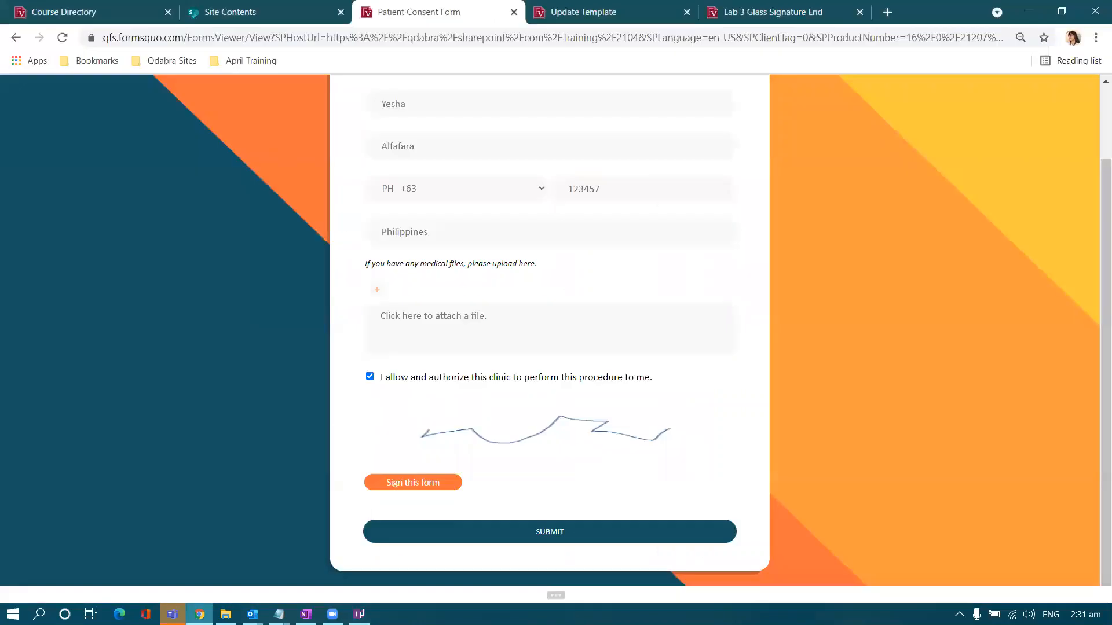
click(262, 12)
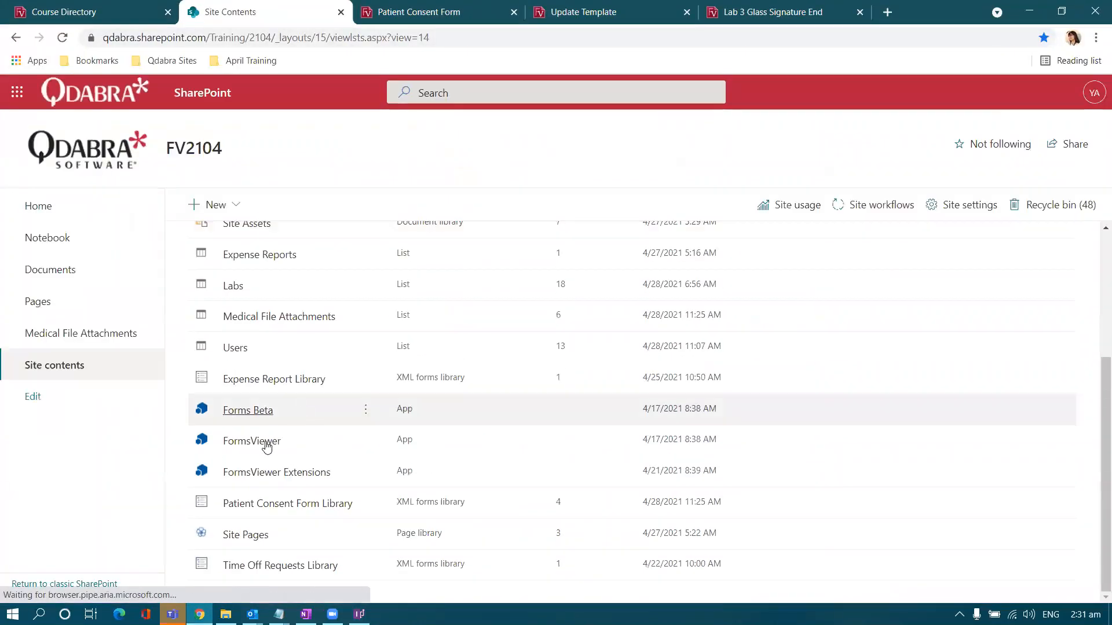
click(263, 442)
click(607, 12)
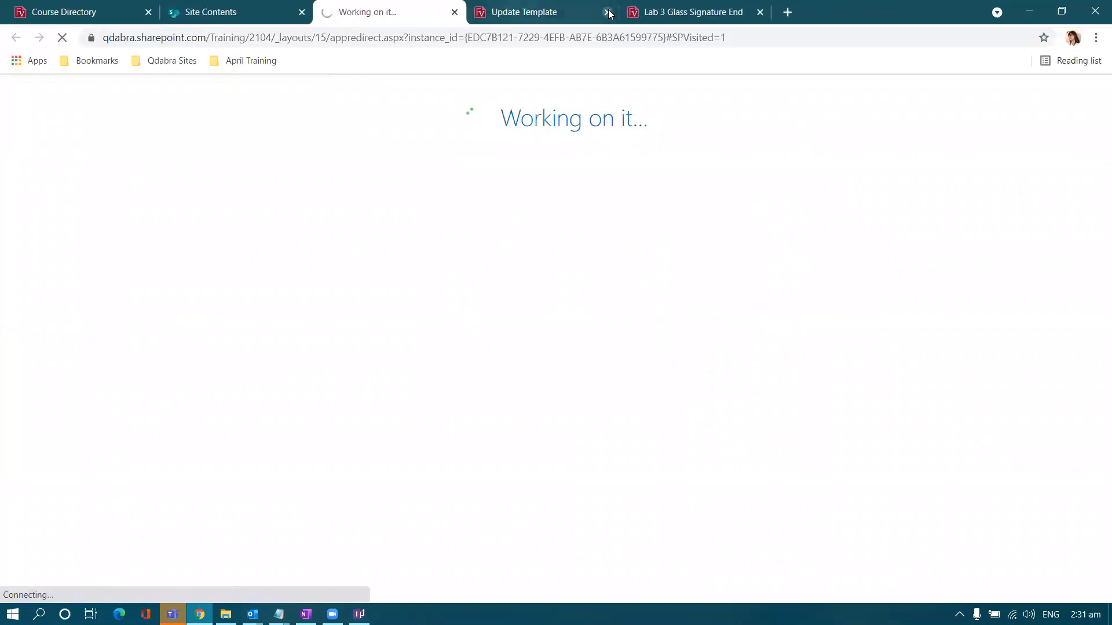
click(607, 12)
click(607, 12)
click(70, 261)
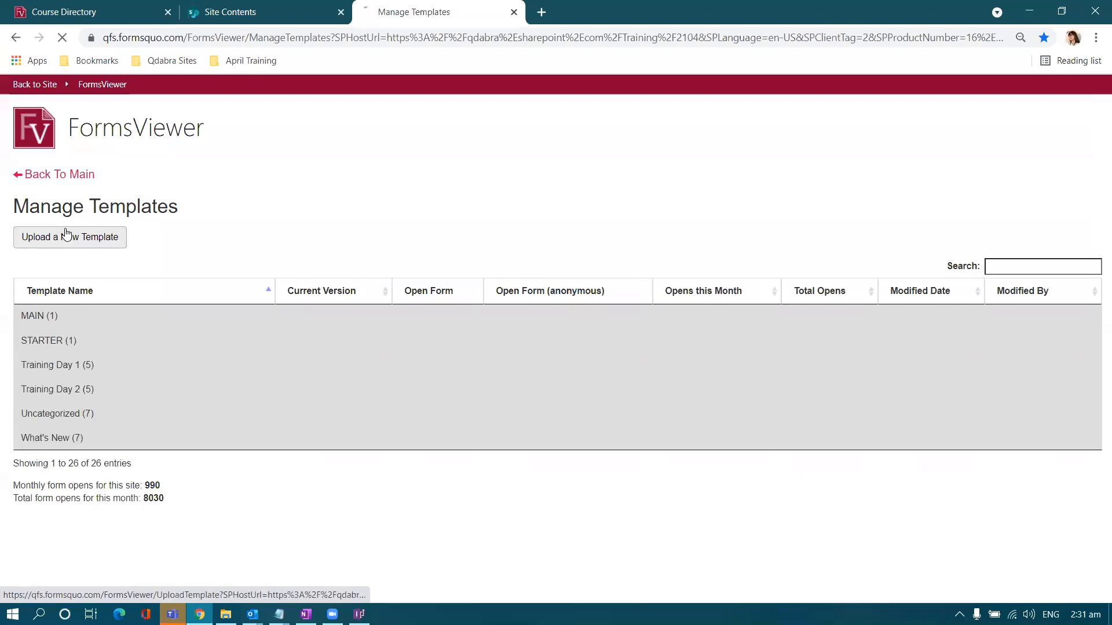
- Upload Lab 3 Glass Signature Demo from the Lab 3 - Glass Signature folder, then open its form
click(282, 300)
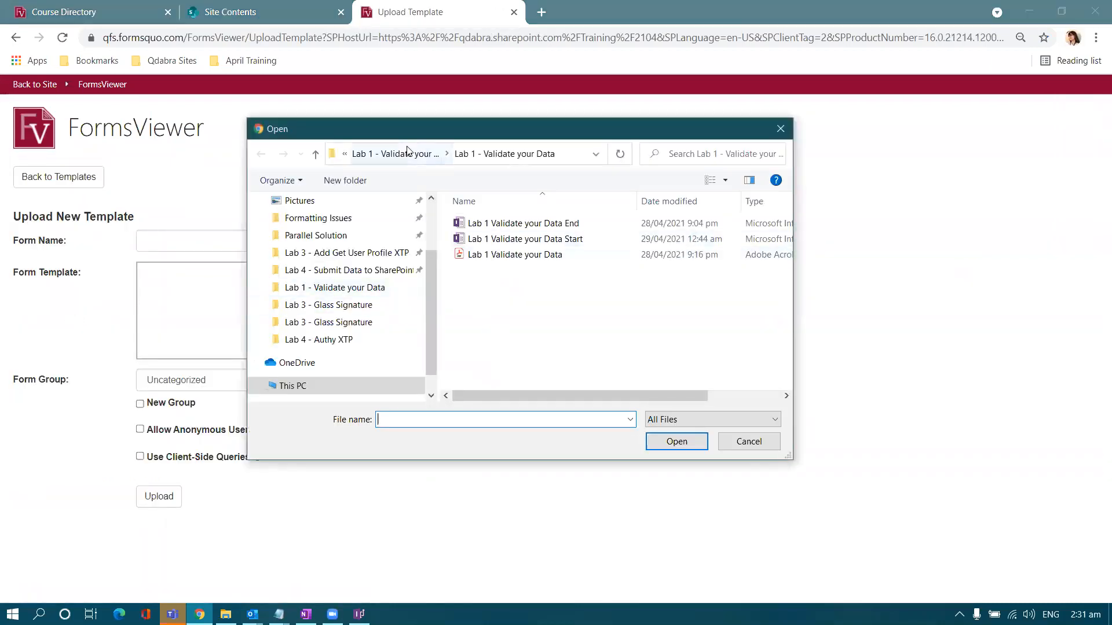
click(364, 154)
click(481, 242)
double_click(481, 240)
double_click(499, 240)
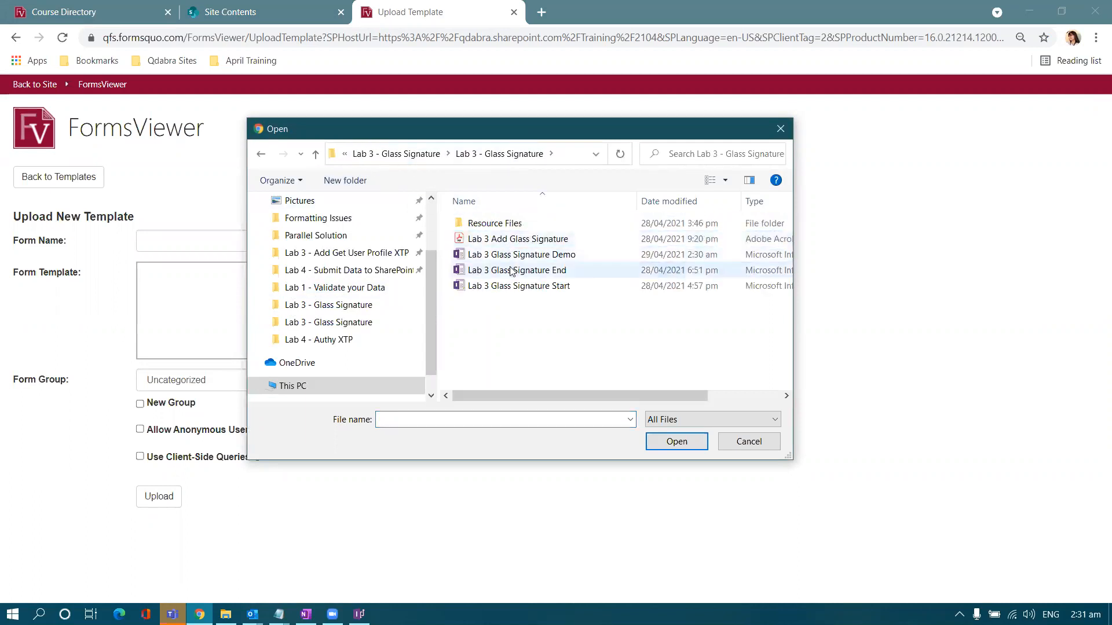
double_click(512, 255)
click(155, 539)
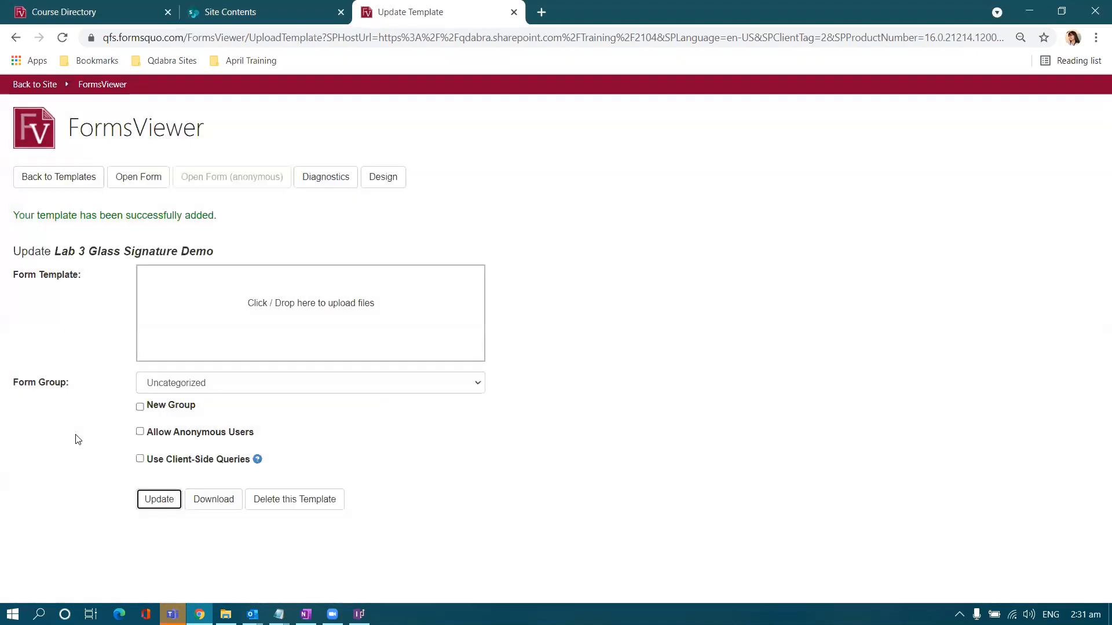
click(142, 184)
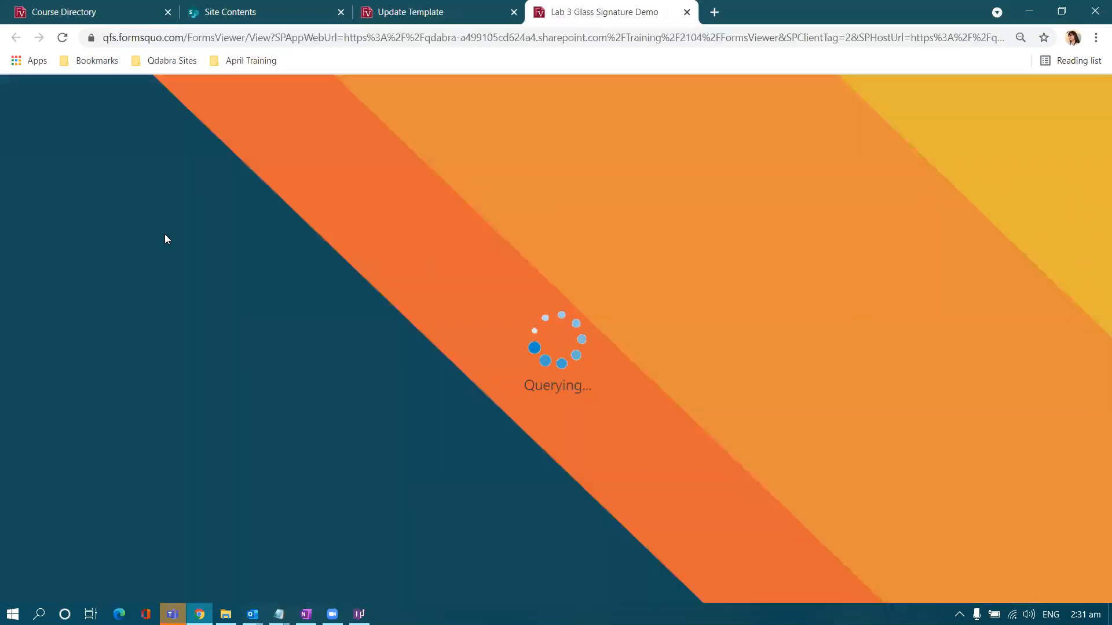
- Scroll down the loaded Patient Consent form to the signature picture box
scroll(182, 299, down, 1)
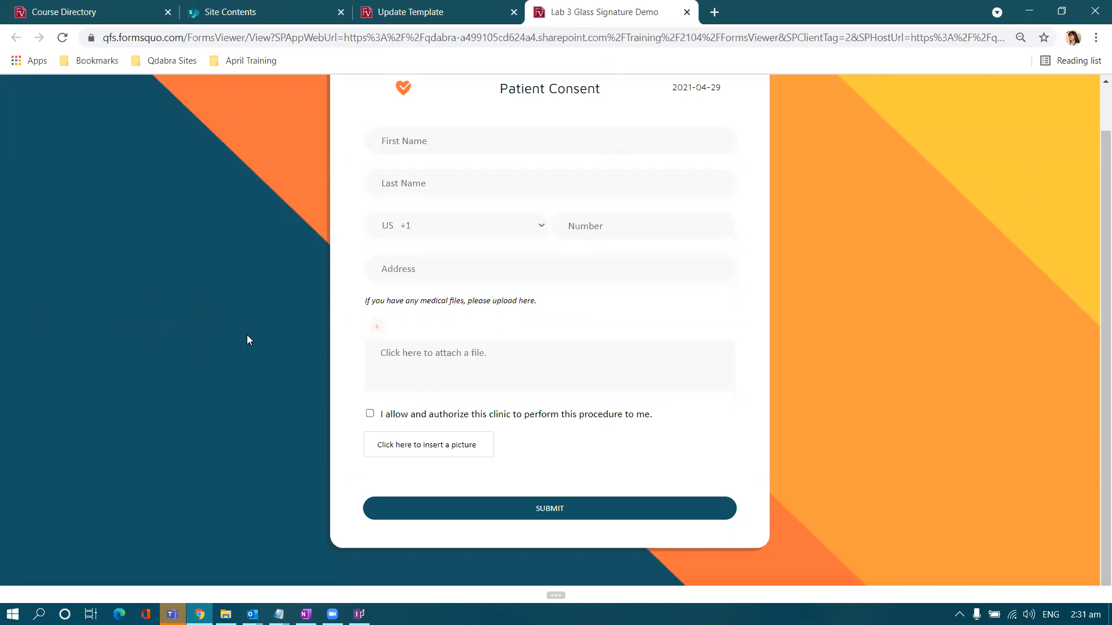
- Inspect the picture placeholder and select the my_signature section's control id CTRL71
right_click(481, 446)
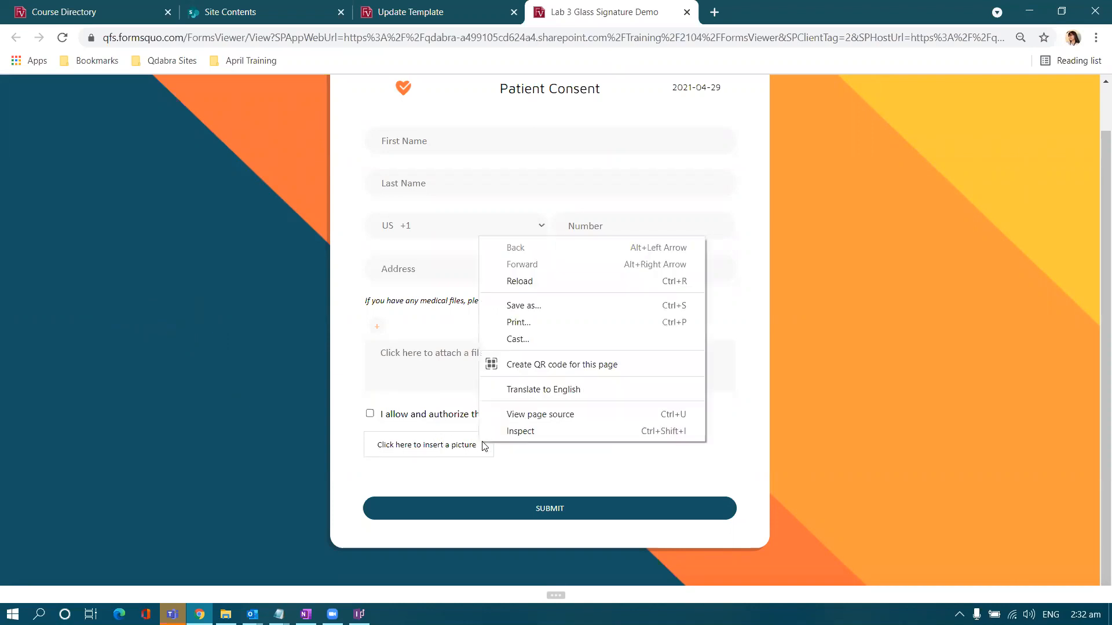
click(503, 432)
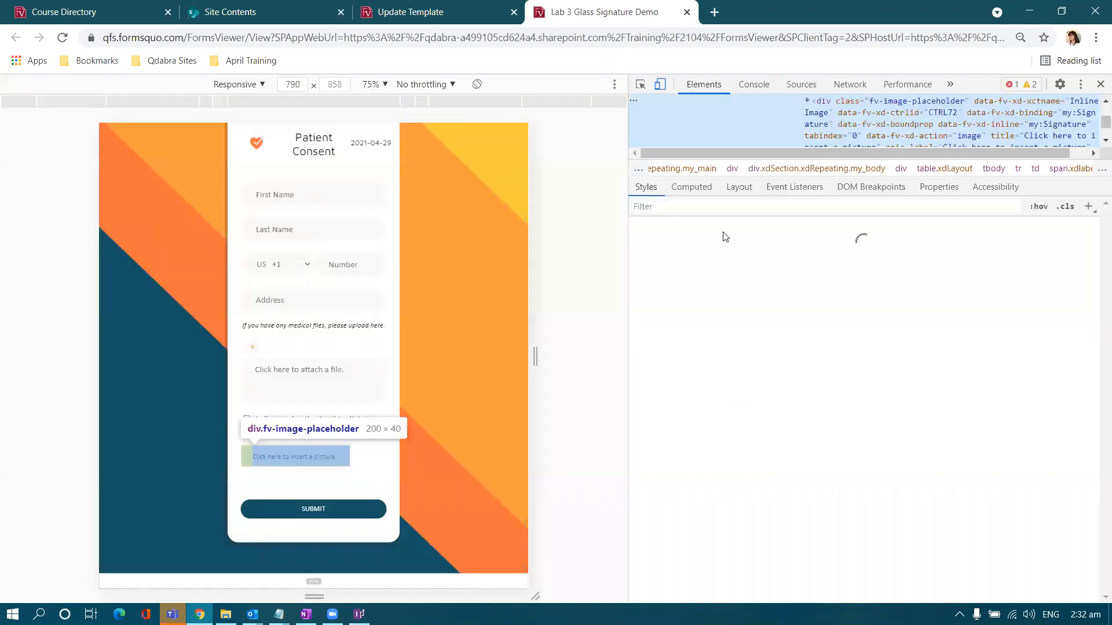
drag(1045, 177, 1034, 548)
scroll(944, 415, up, 4)
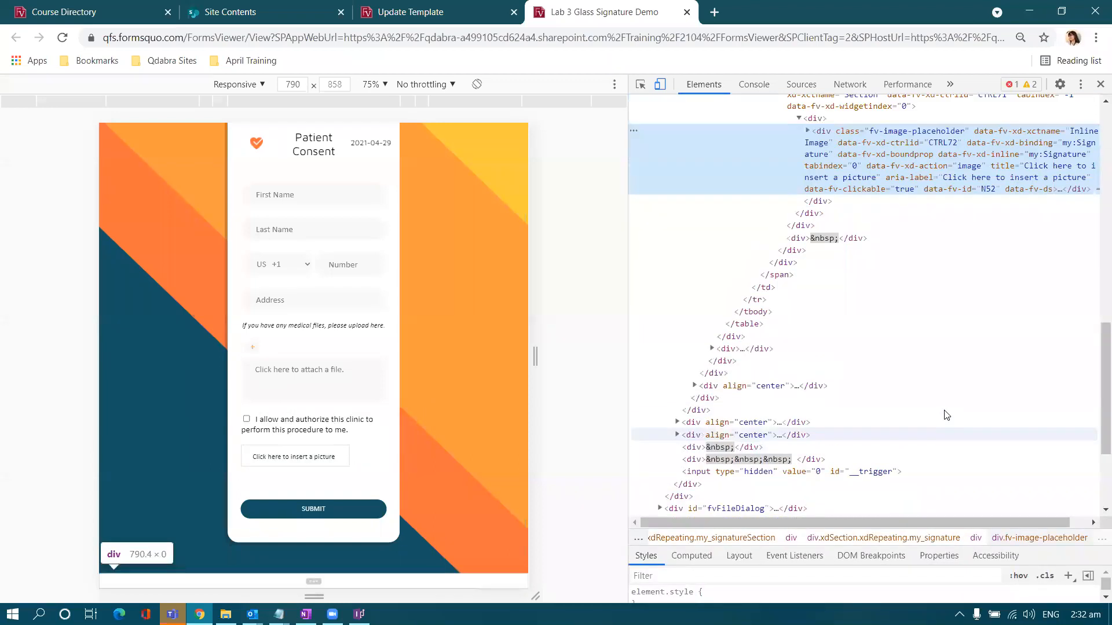
drag(629, 356, 641, 355)
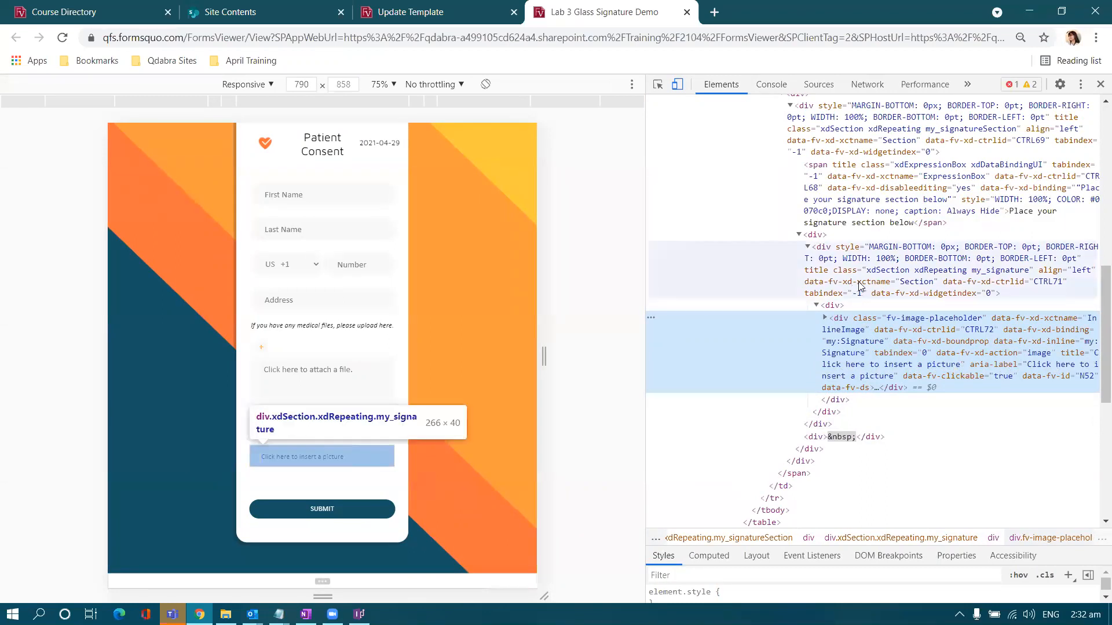
click(829, 259)
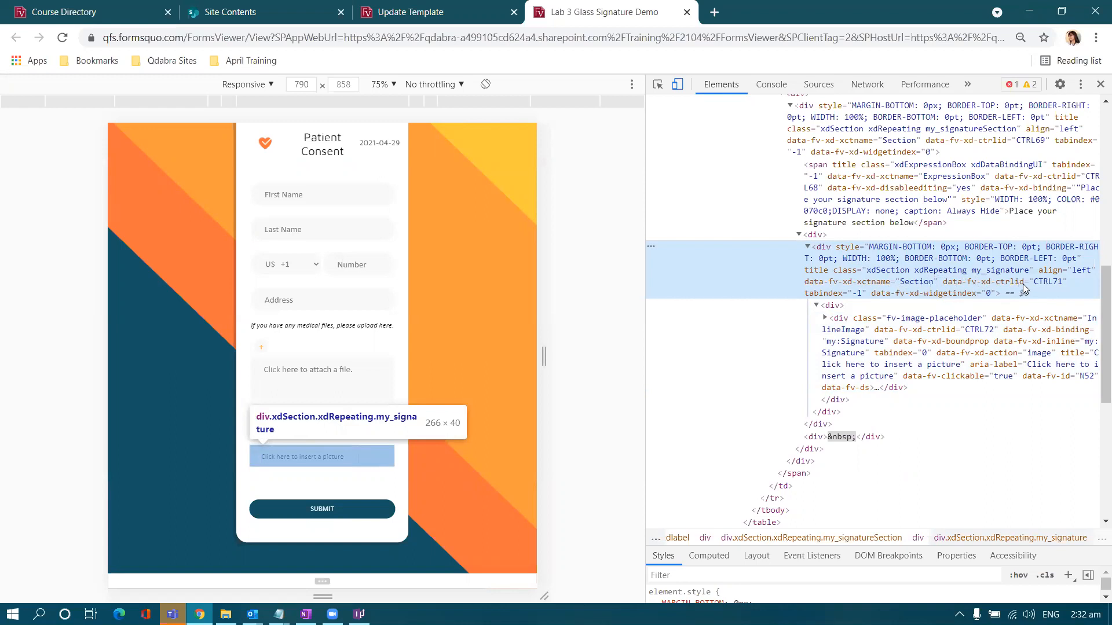
double_click(1041, 283)
key(ctrl+c)
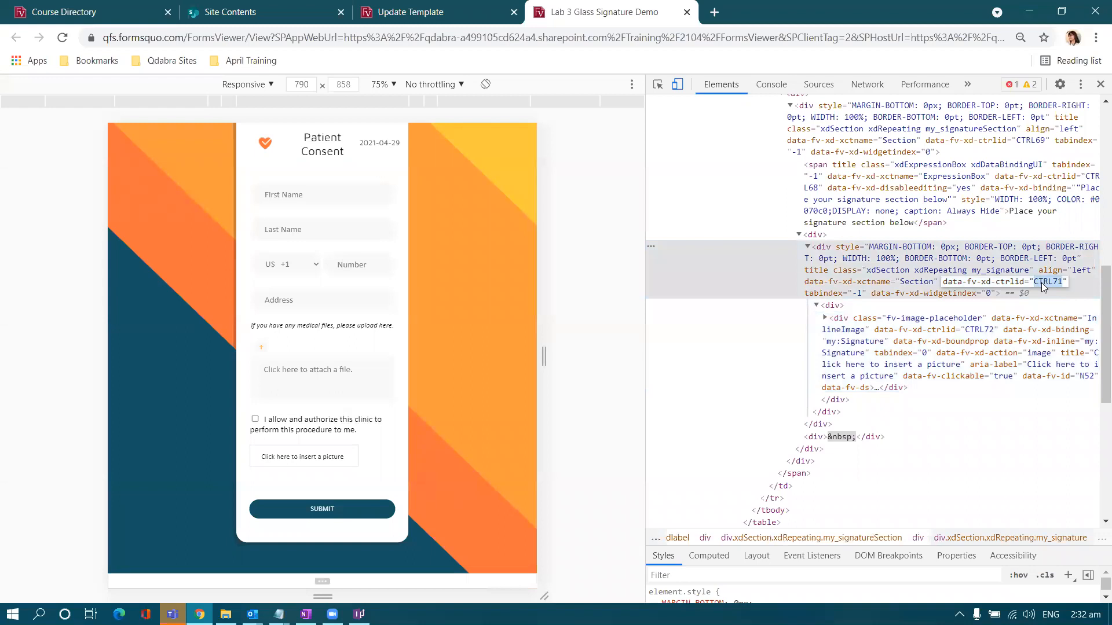
- Paste CTRL71 into the scratch notepad, then close the test form tab
click(279, 614)
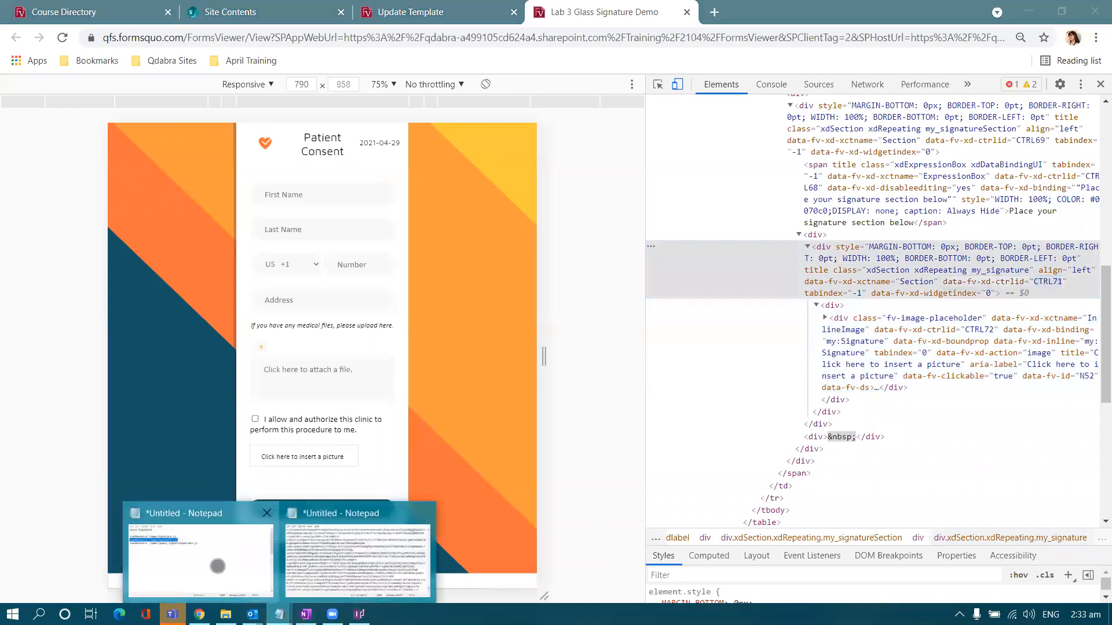
click(218, 566)
click(851, 410)
key(ctrl+v)
click(592, 258)
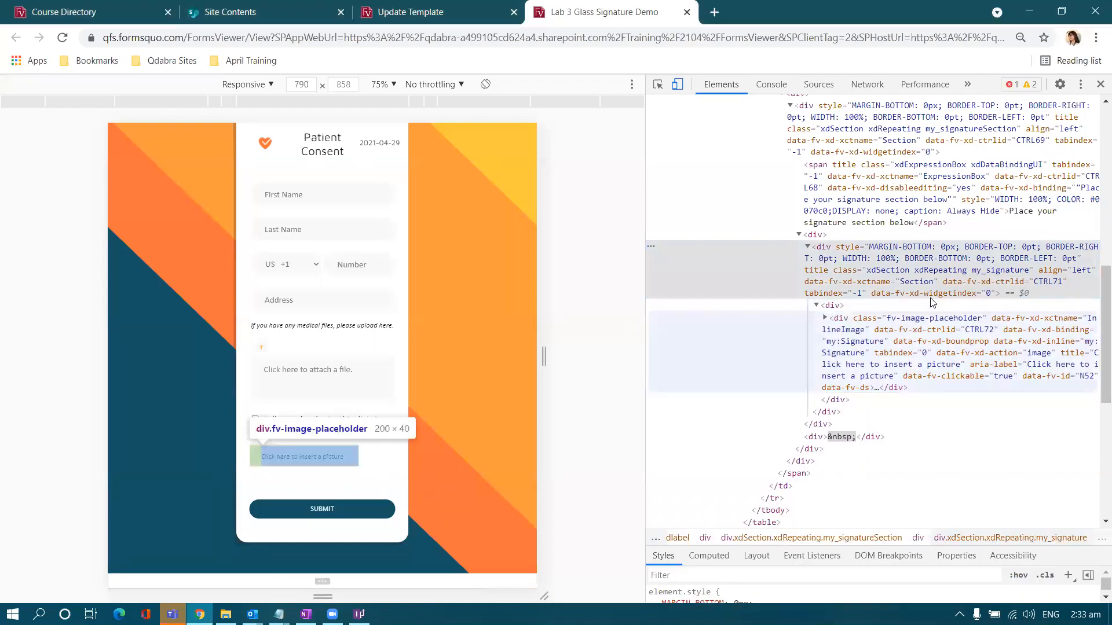
click(685, 12)
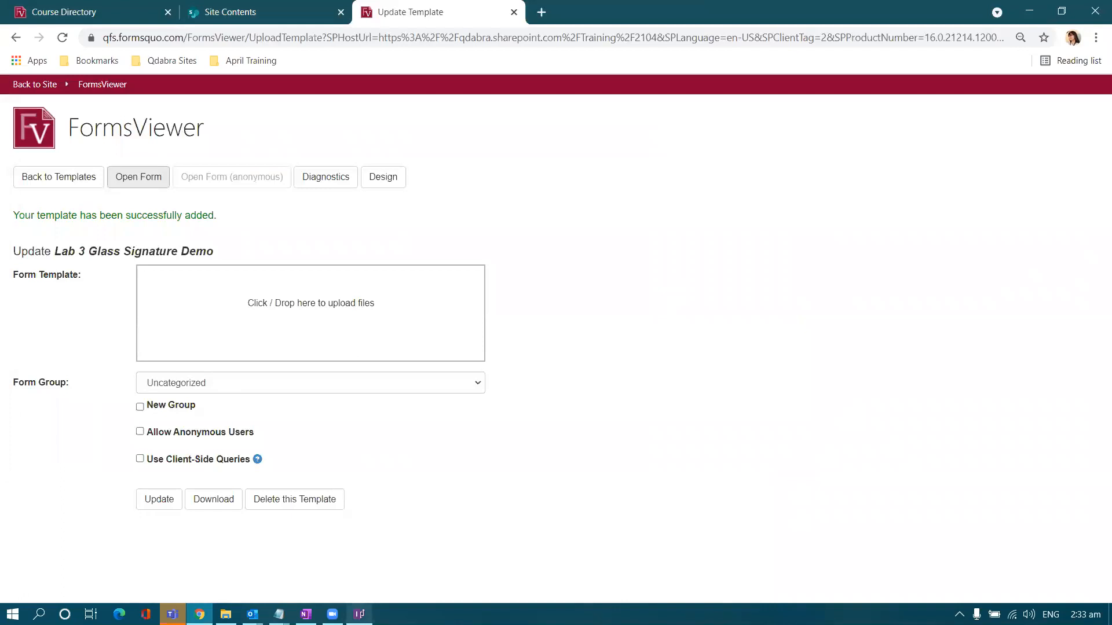
- Open SignatureConfig from the Resource Files folder with Edit with Notepad++
click(225, 614)
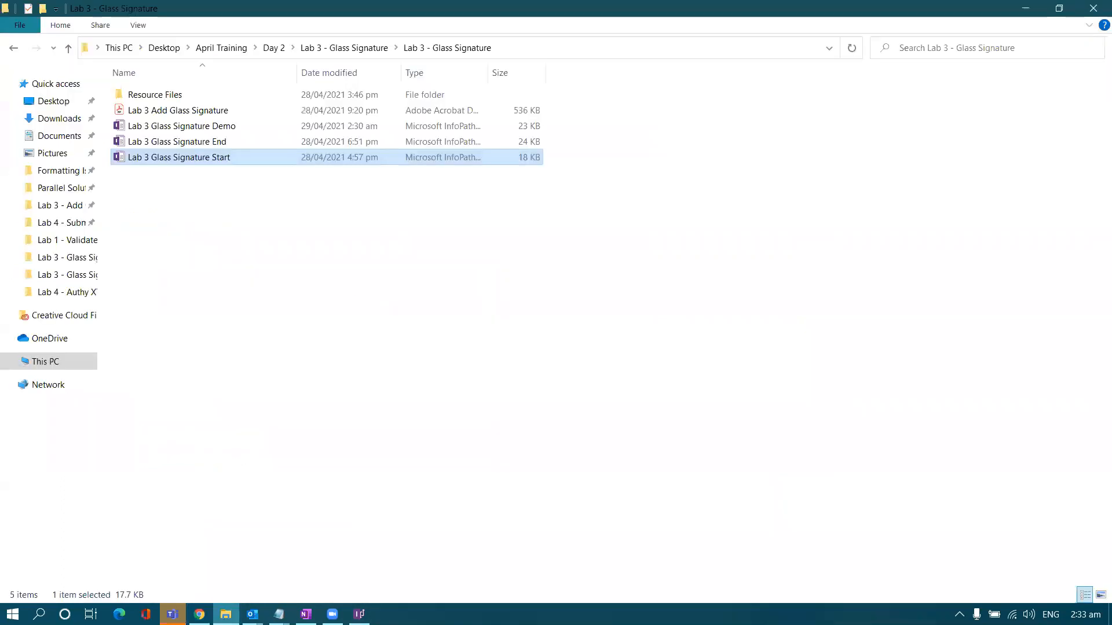
click(367, 455)
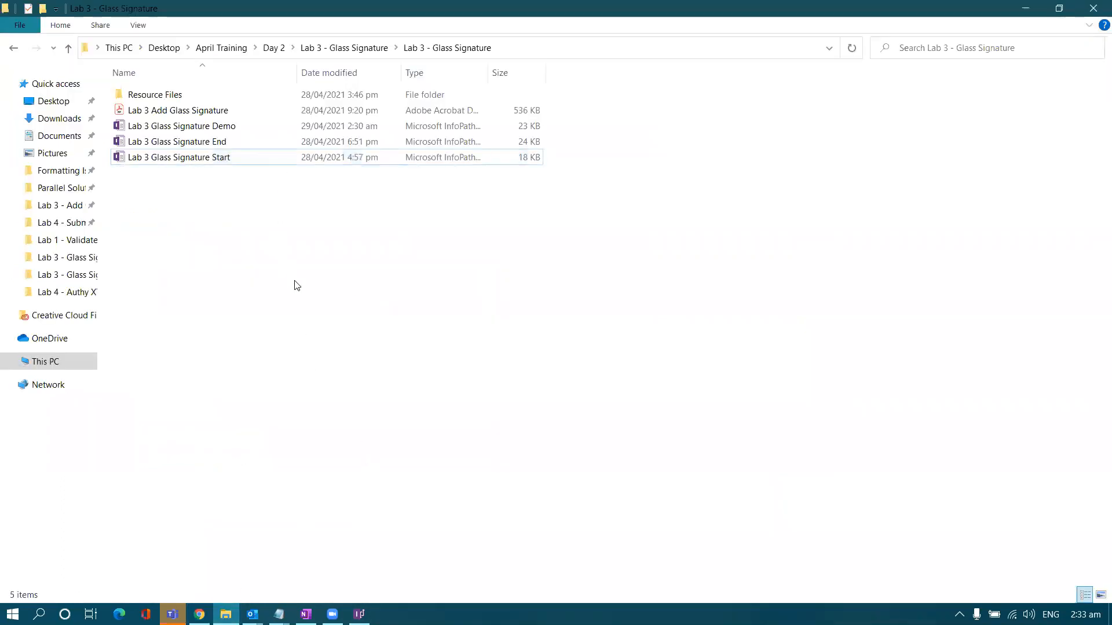
double_click(255, 100)
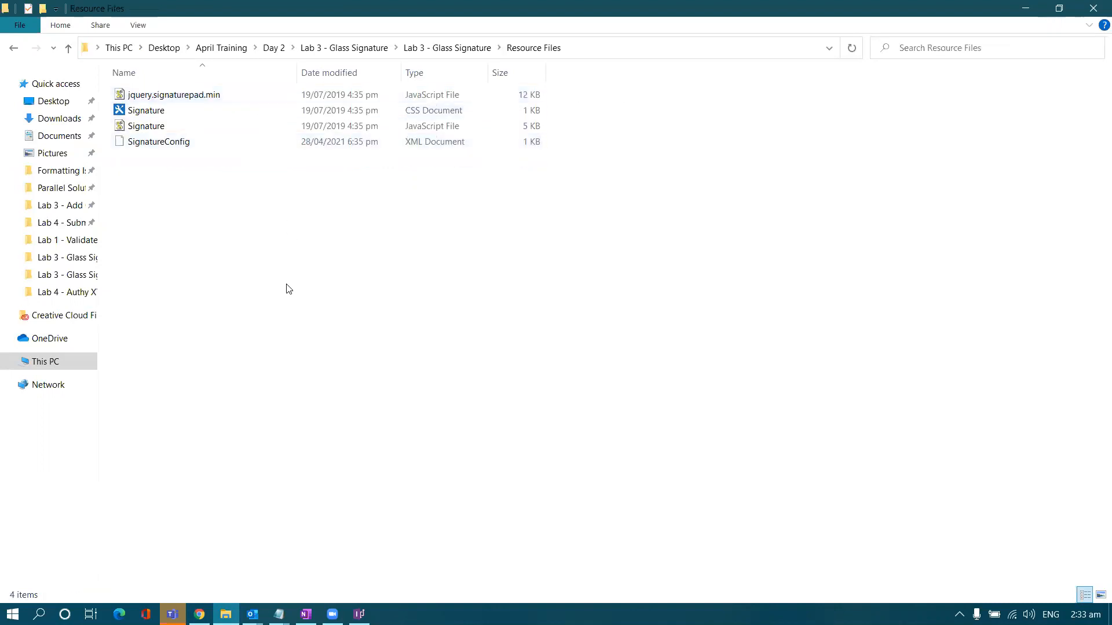
click(237, 145)
double_click(266, 143)
right_click(268, 143)
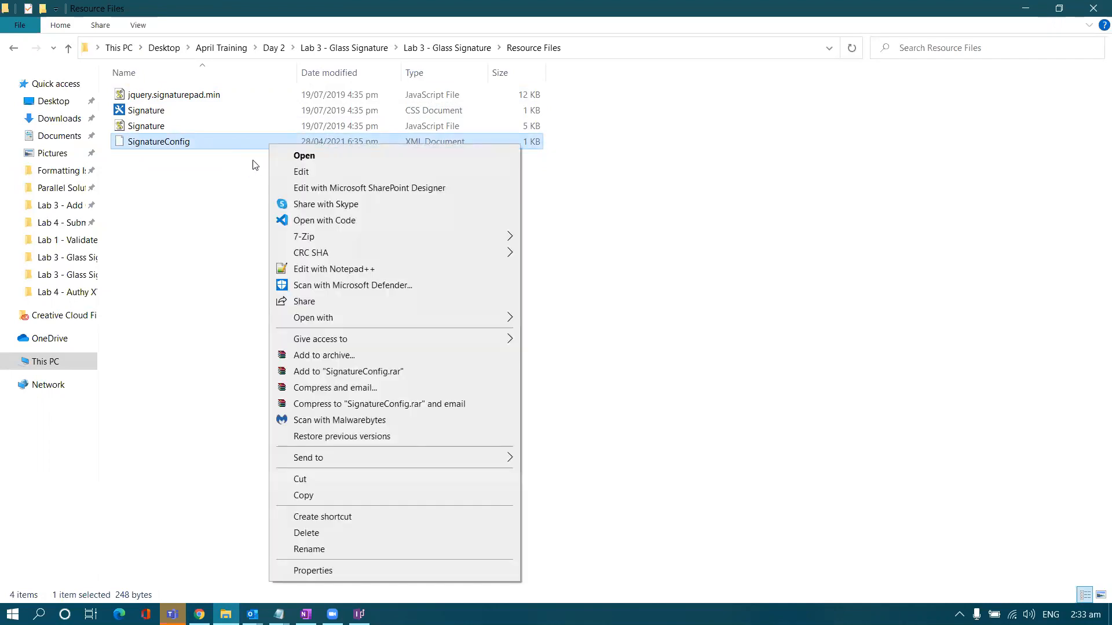
click(295, 271)
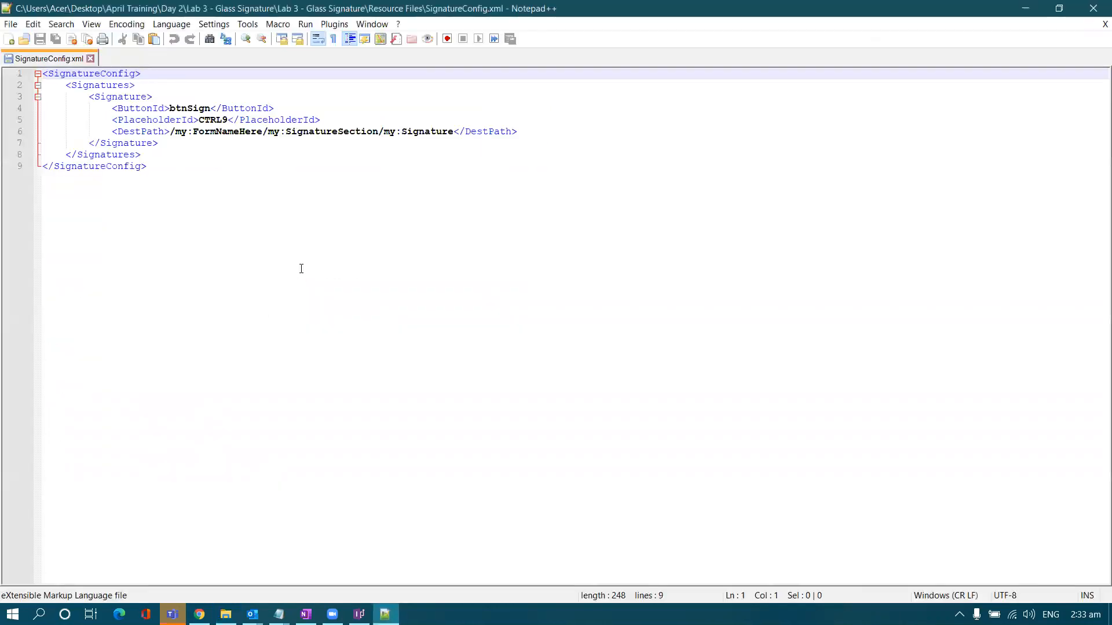
- Replace the PlaceholderId CTRL9 with CTRL71 in SignatureConfig.xml
click(382, 254)
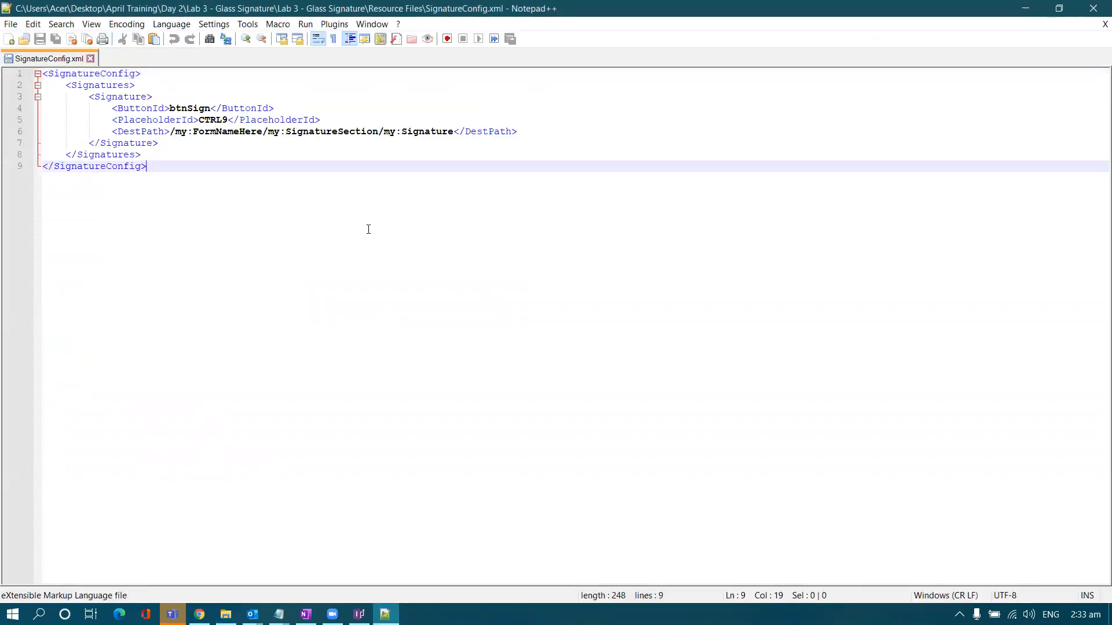
key(ctrl+a)
click(228, 193)
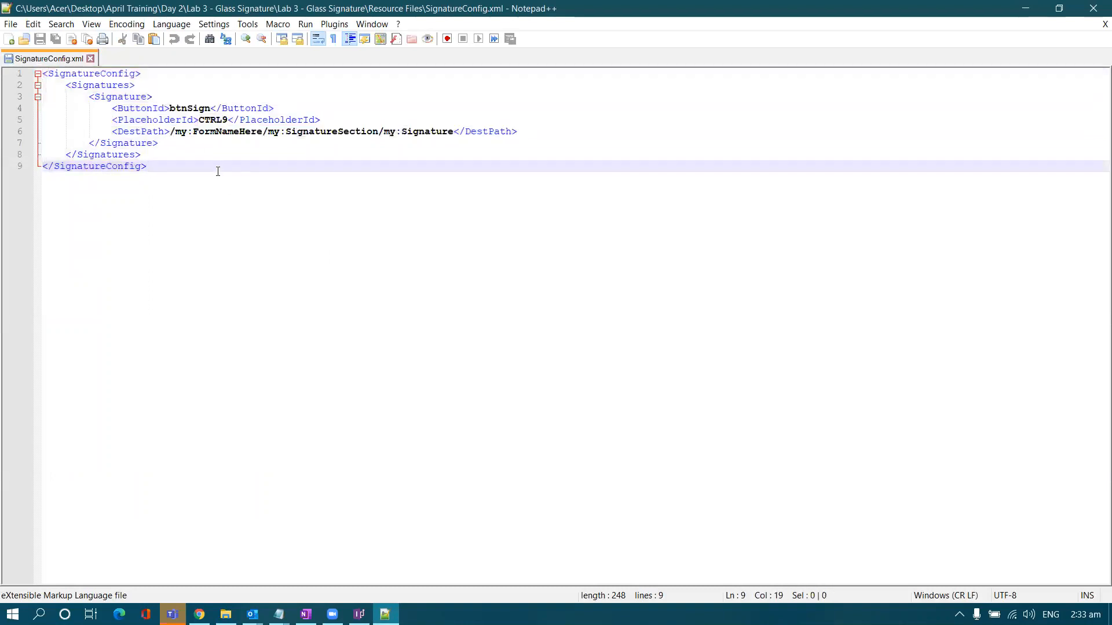
double_click(213, 120)
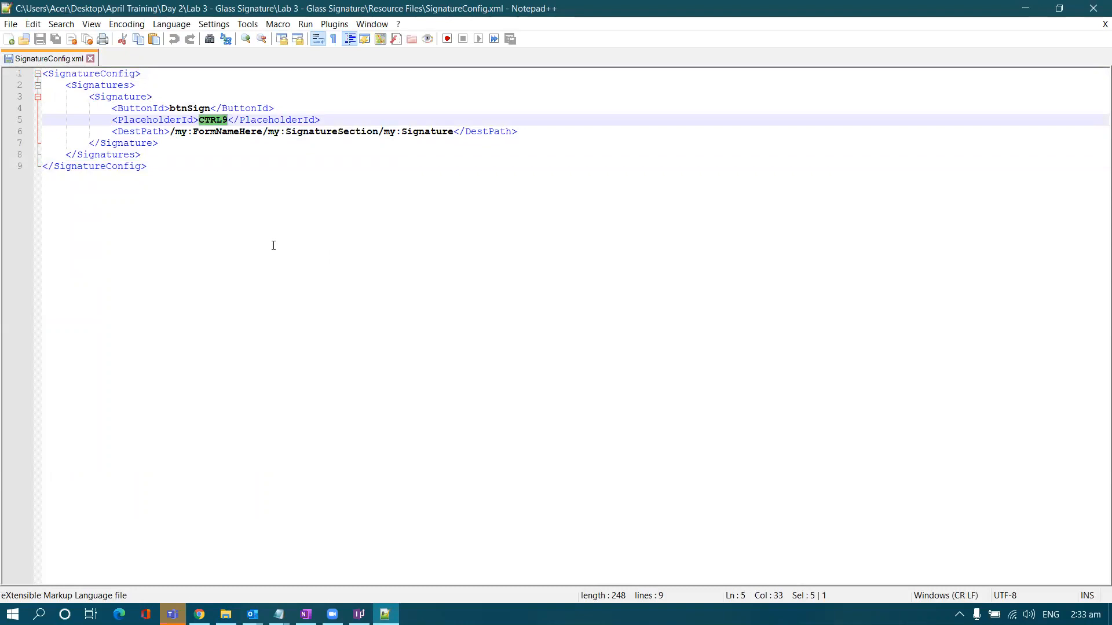
text(CTRL71)
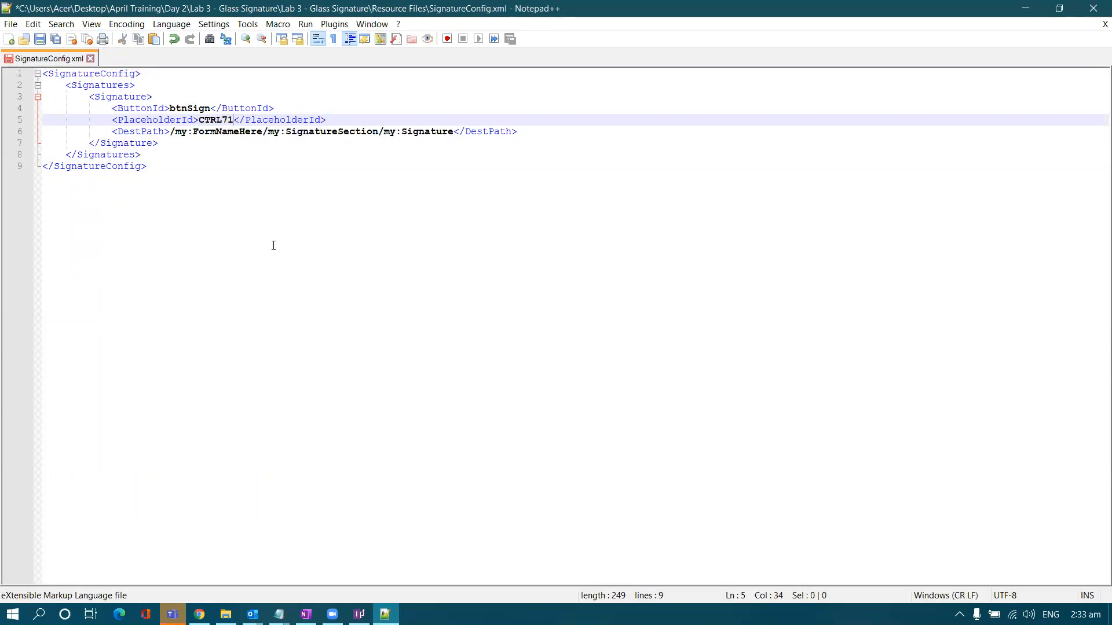
- Select the DestPath value on line 6, then return to the InfoPath form design
mouse_move(170, 132)
mouse_down()
mouse_move(516, 131)
mouse_move(454, 131)
mouse_up()
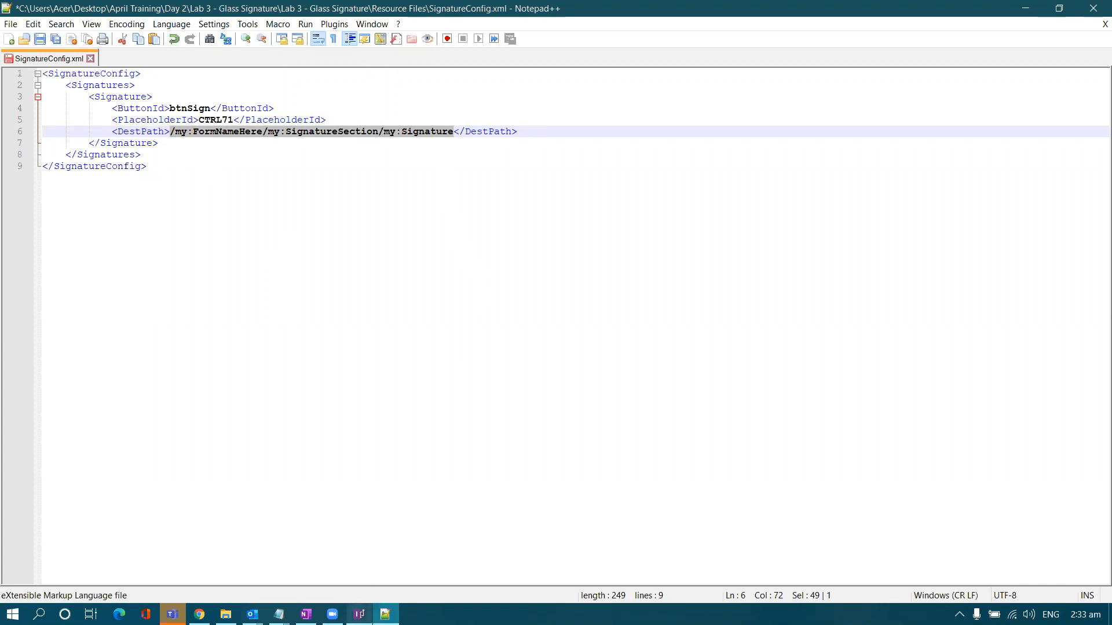
mouse_move(359, 614)
click(365, 576)
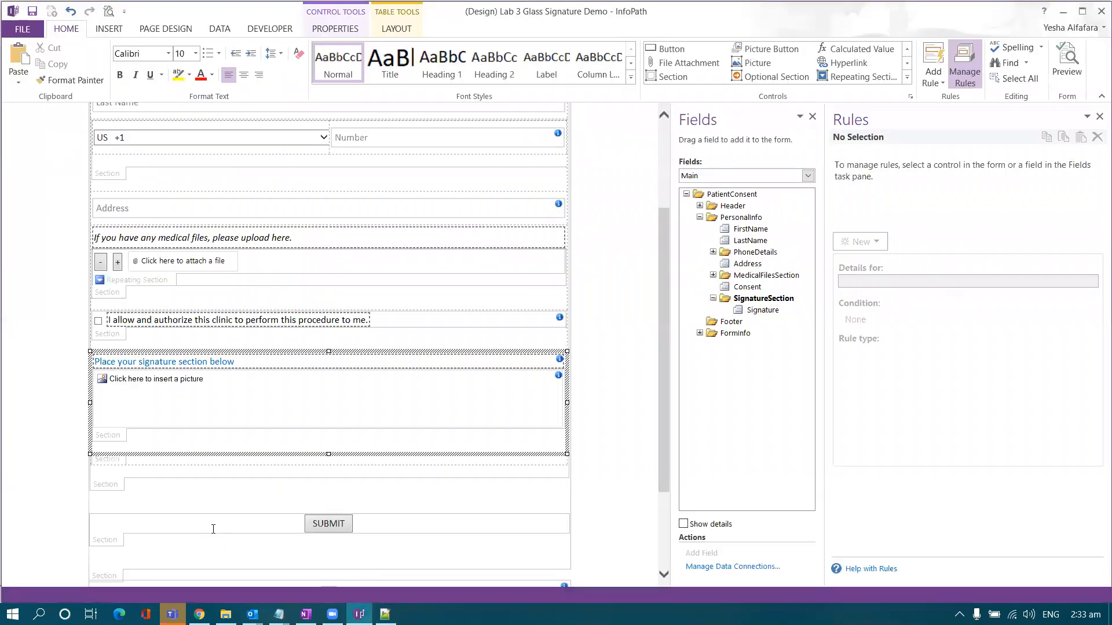
- Copy the Signature field's XPath from the Fields pane and go back to SignatureConfig.xml
scroll(320, 401, up, 3)
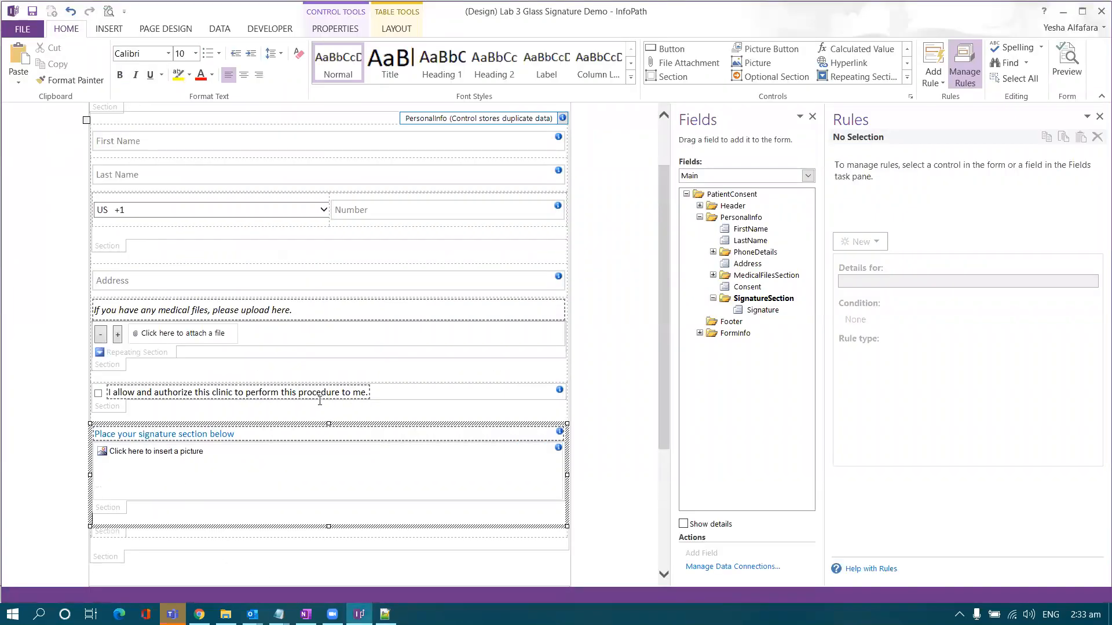
click(291, 450)
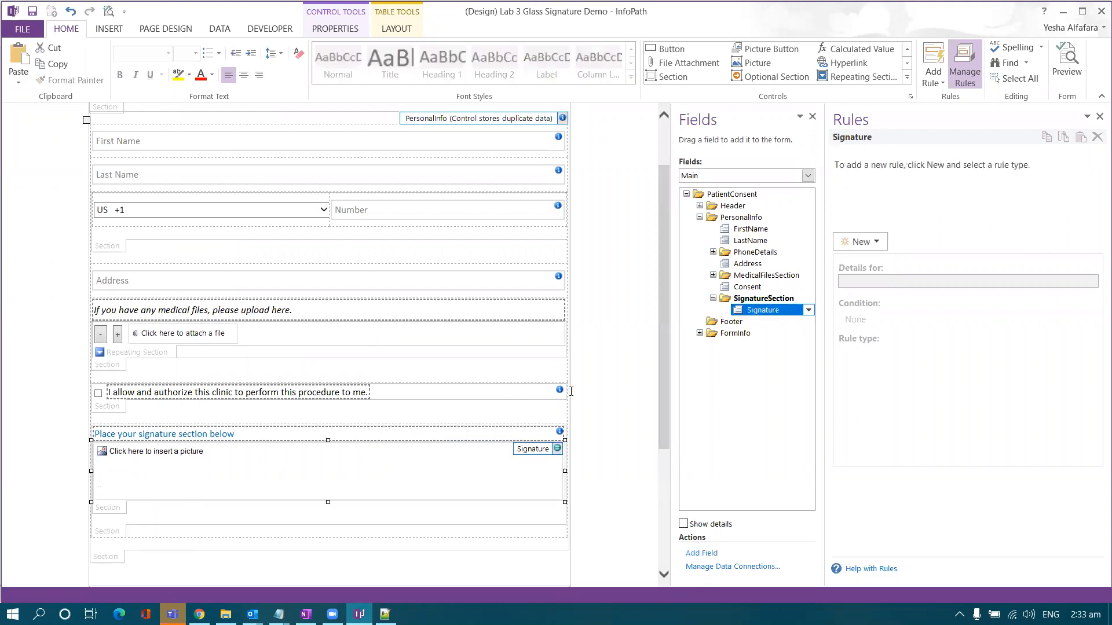
right_click(757, 311)
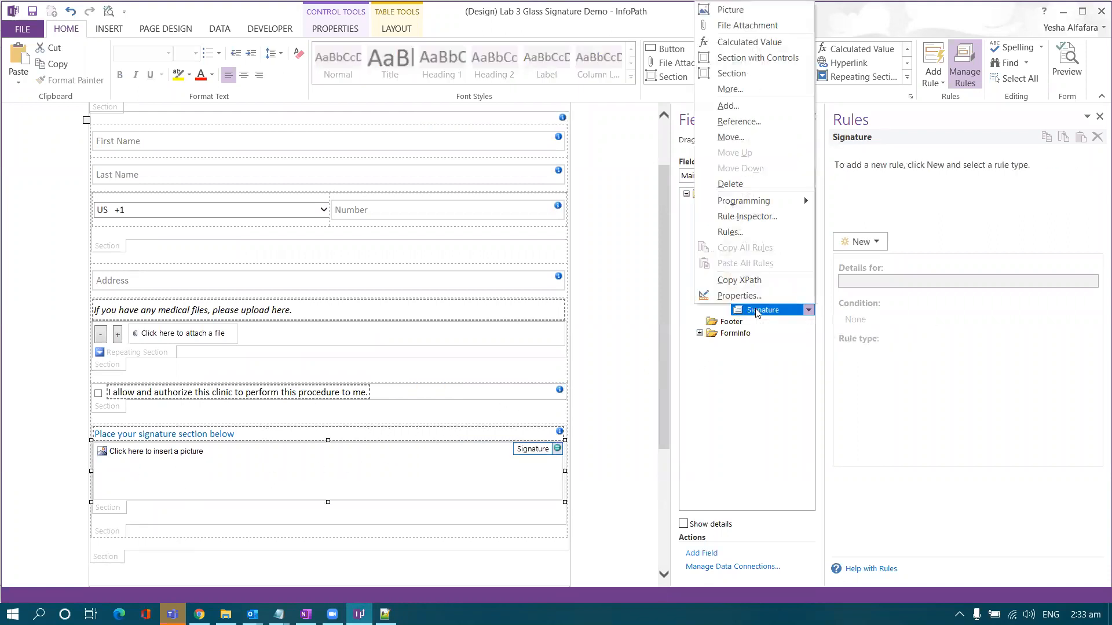
click(739, 280)
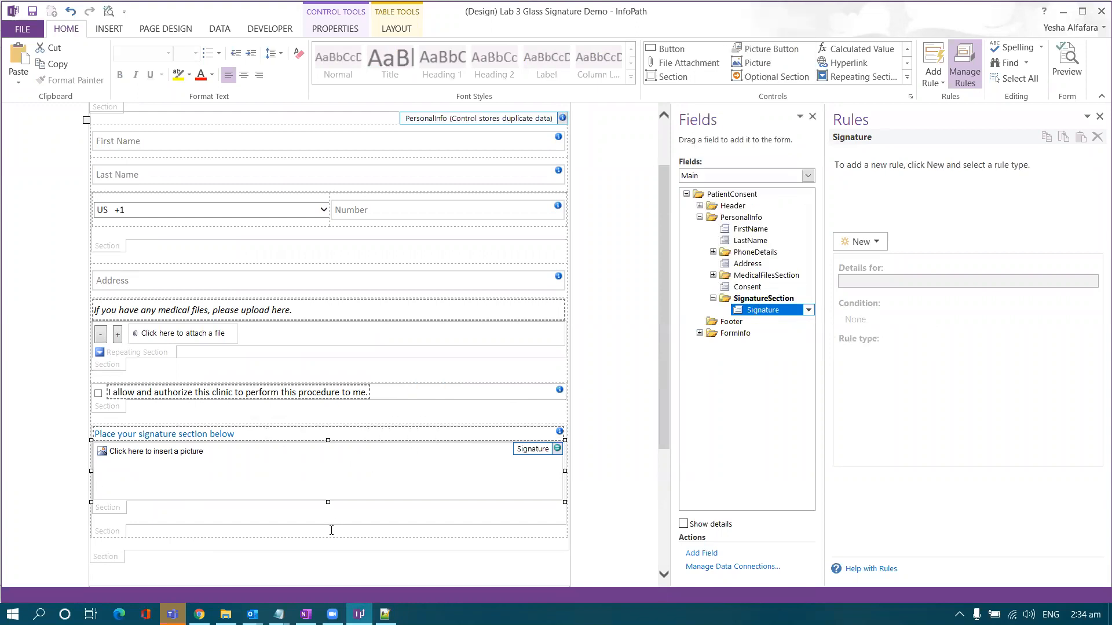
key(alt+Tab)
click(342, 338)
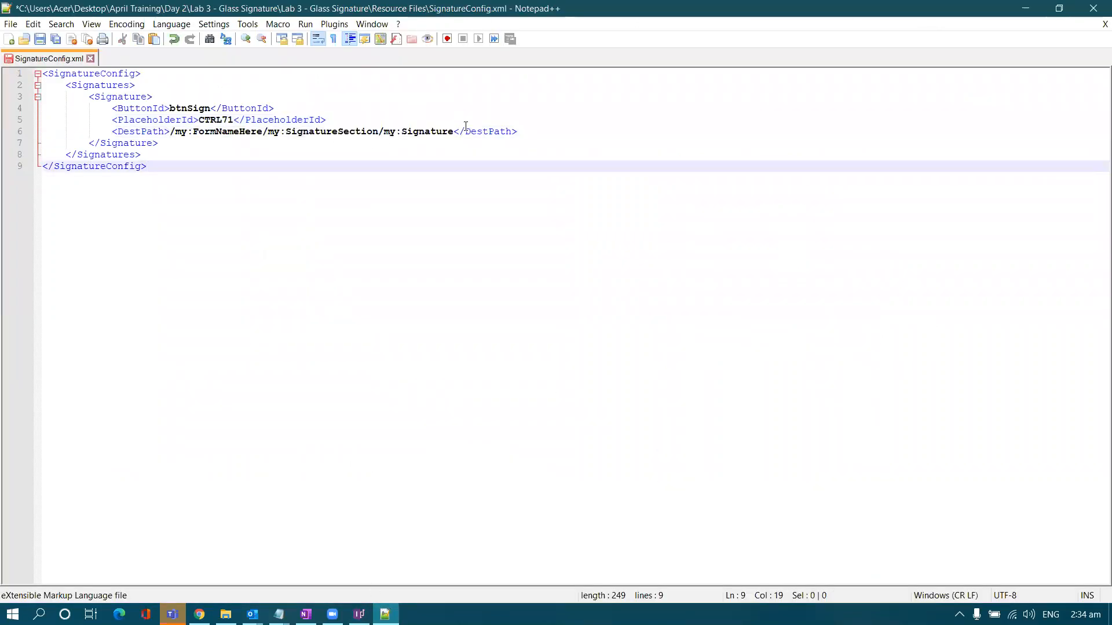
- Paste the copied XPath over the placeholder DestPath value
drag(455, 131, 170, 131)
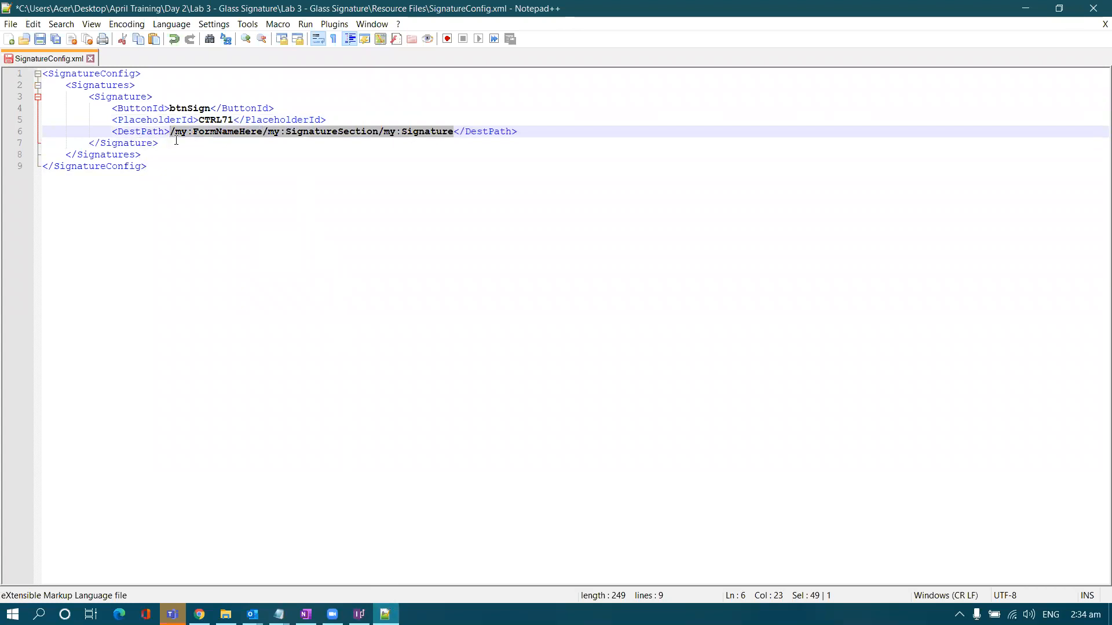
key(ctrl+v)
click(219, 167)
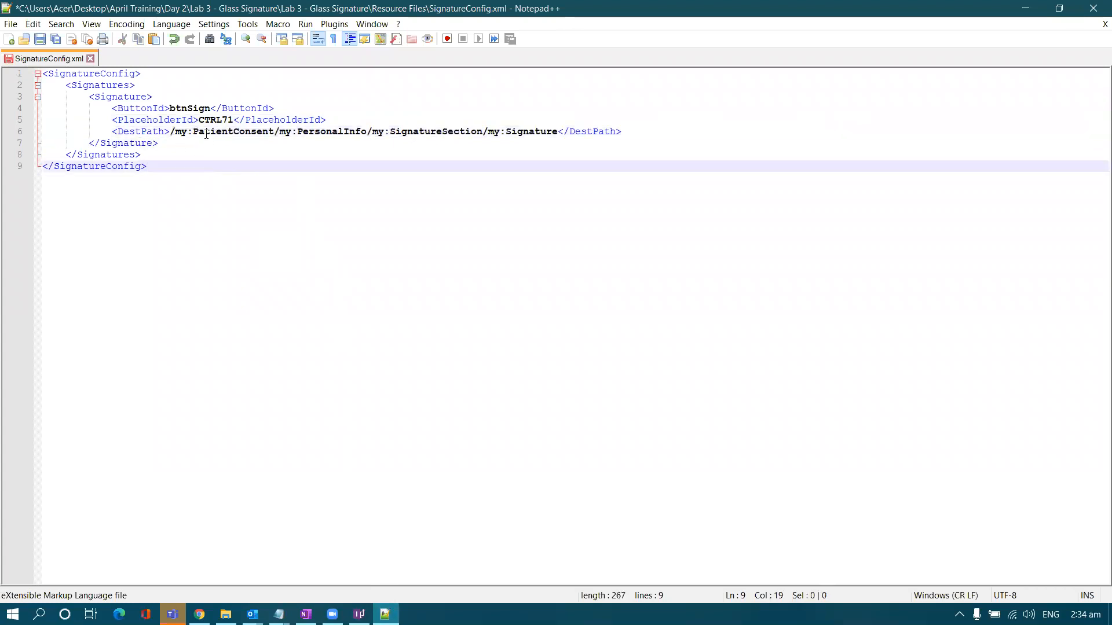
- Check btnSign and CTRL71 against the notes, then save SignatureConfig.xml
double_click(191, 108)
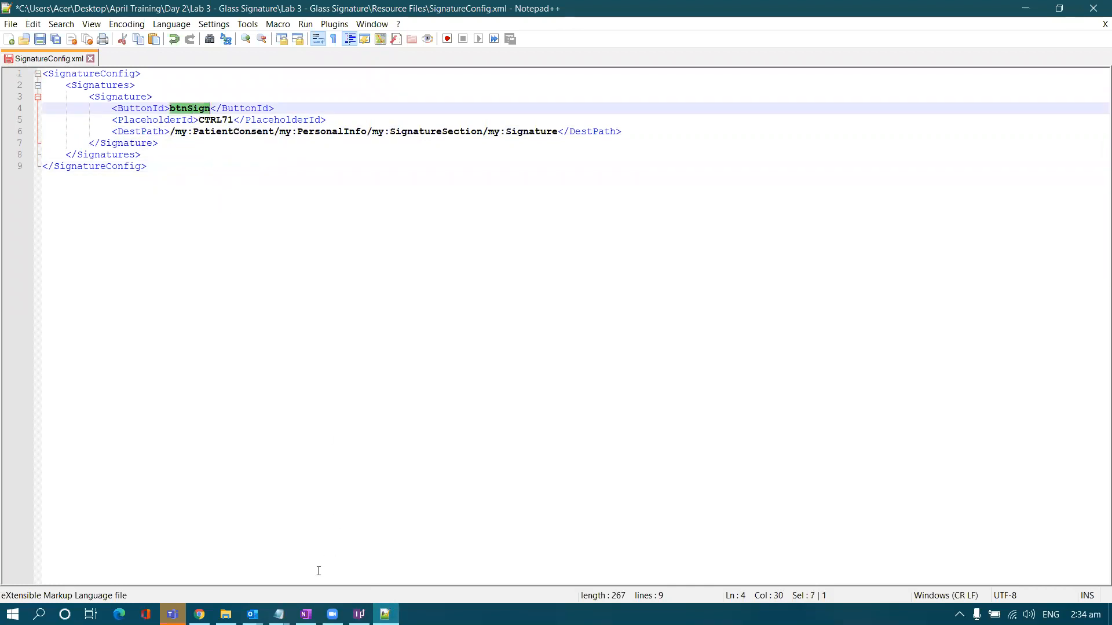
mouse_move(279, 614)
click(340, 540)
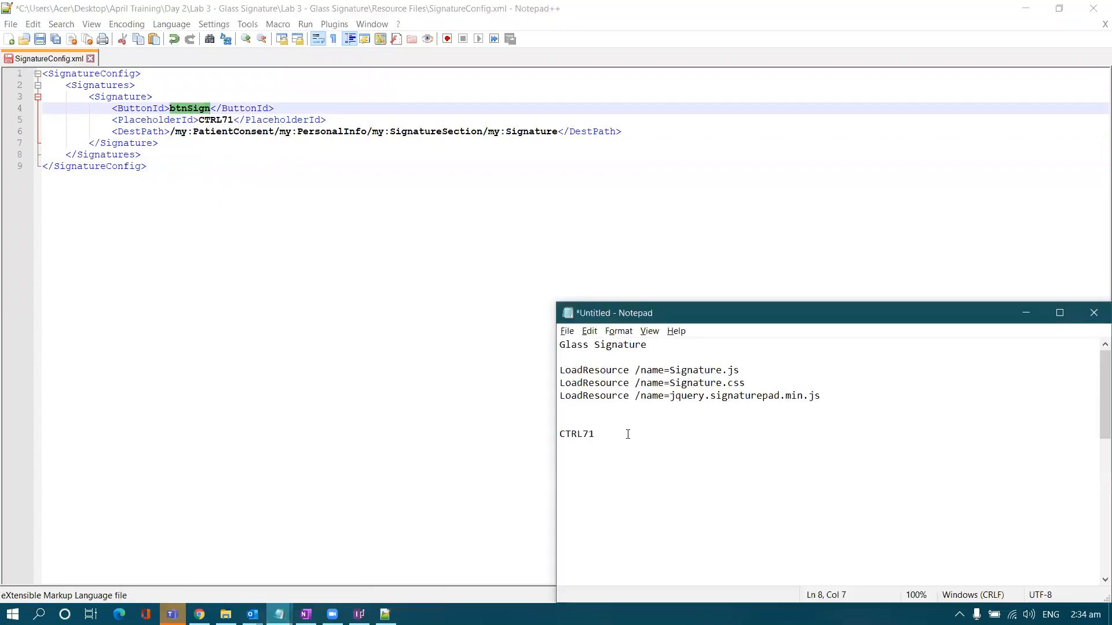
double_click(586, 436)
click(436, 407)
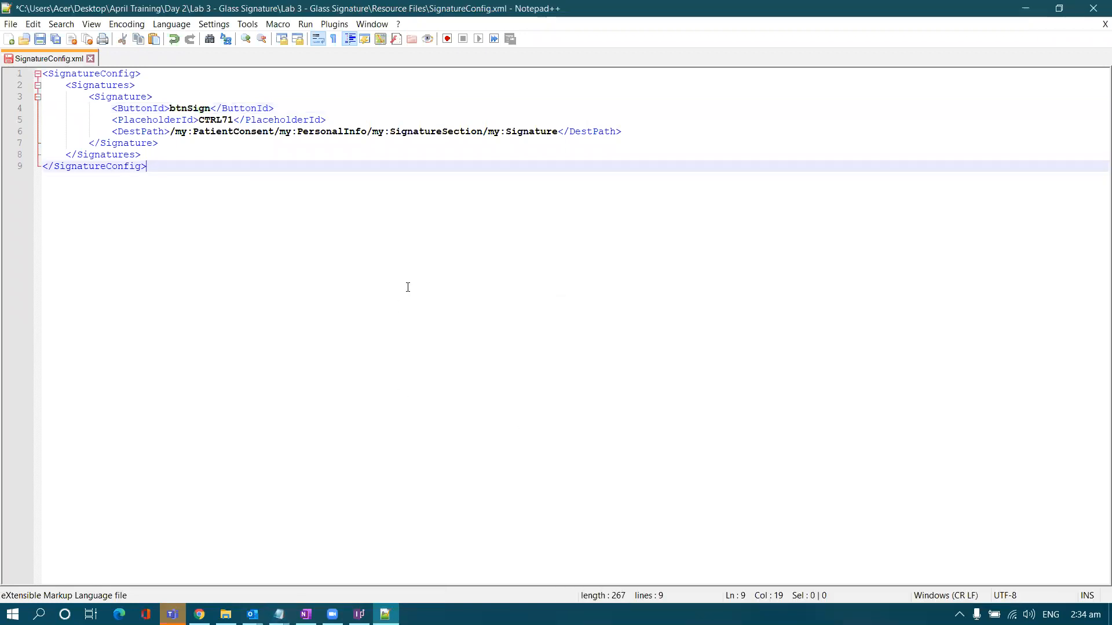
drag(407, 286, 65, 85)
click(294, 256)
key(ctrl+s)
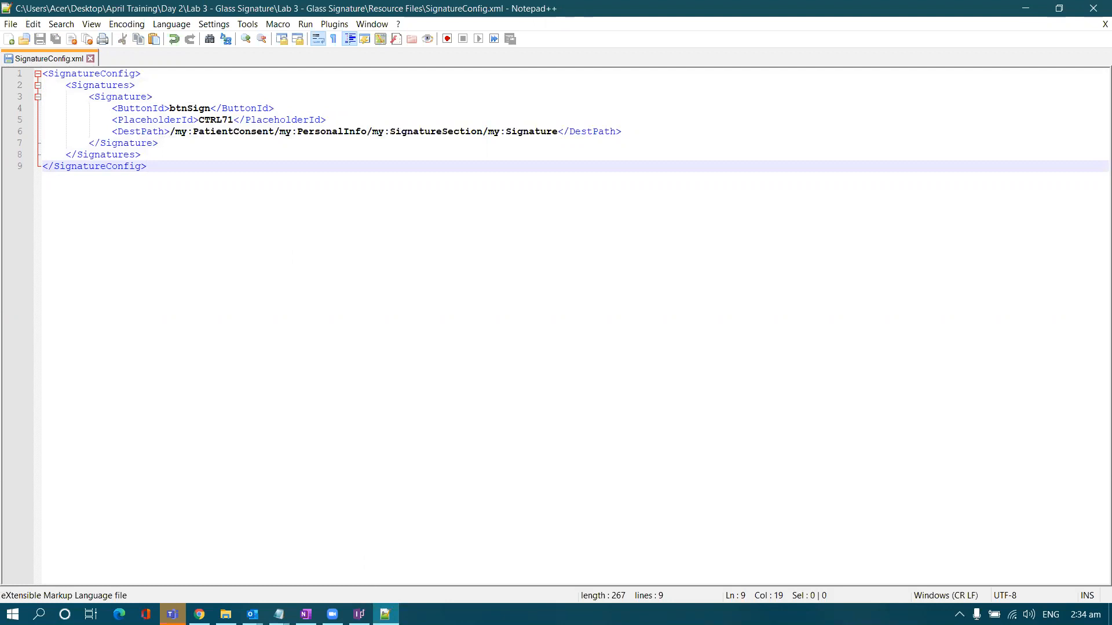
- Add SignatureConfig.xml from the Resource Files folder to the form template's resource files
mouse_move(359, 613)
click(368, 582)
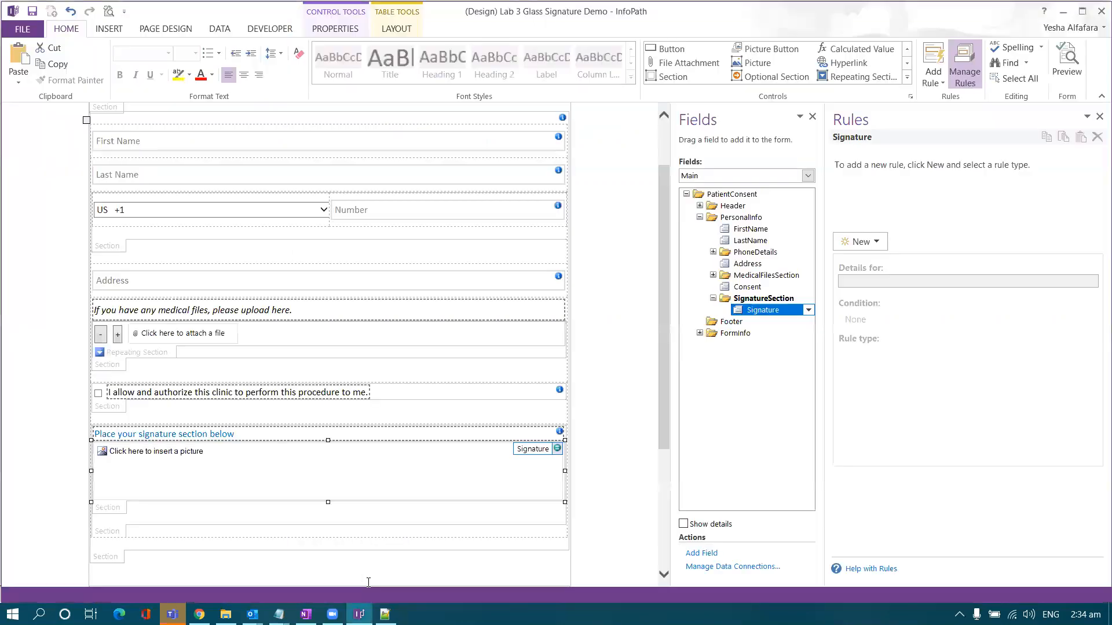
scroll(427, 435, up, 3)
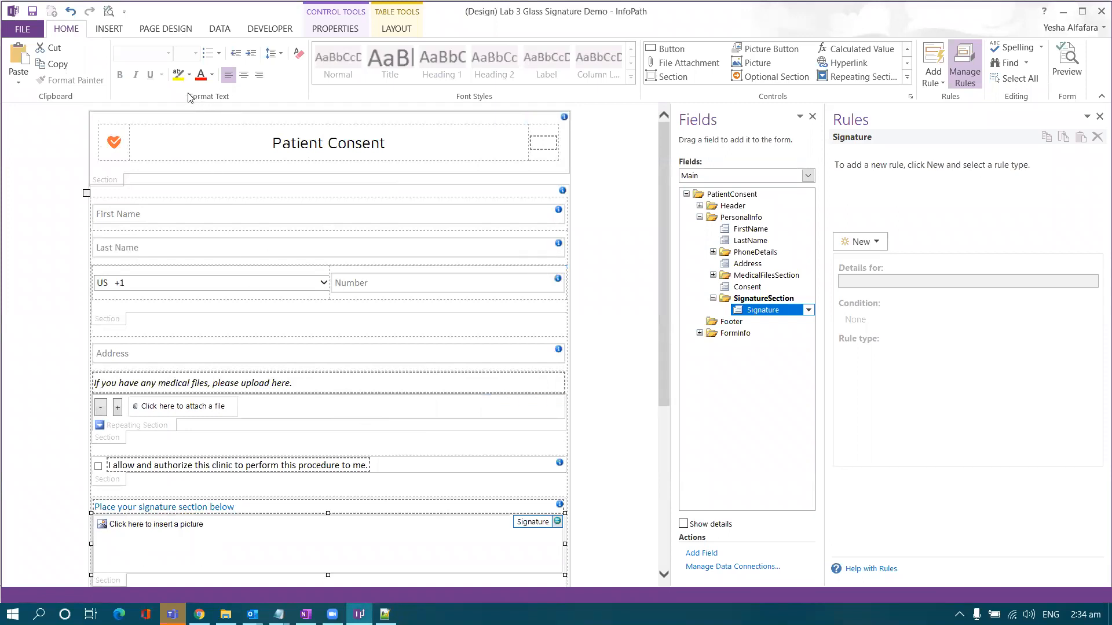
click(176, 33)
click(223, 32)
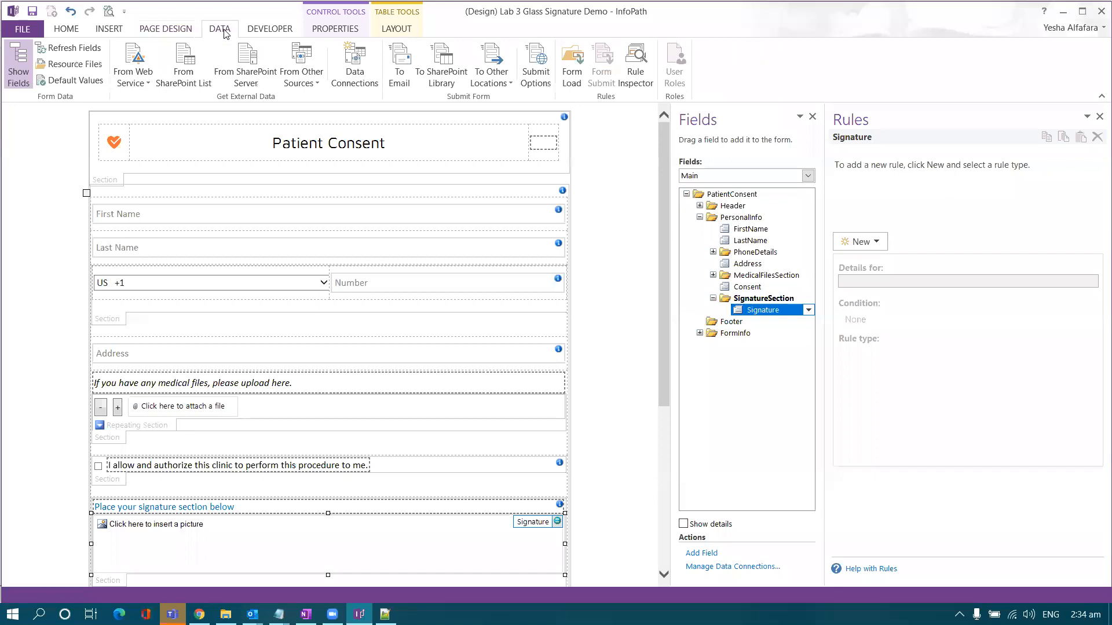
click(99, 68)
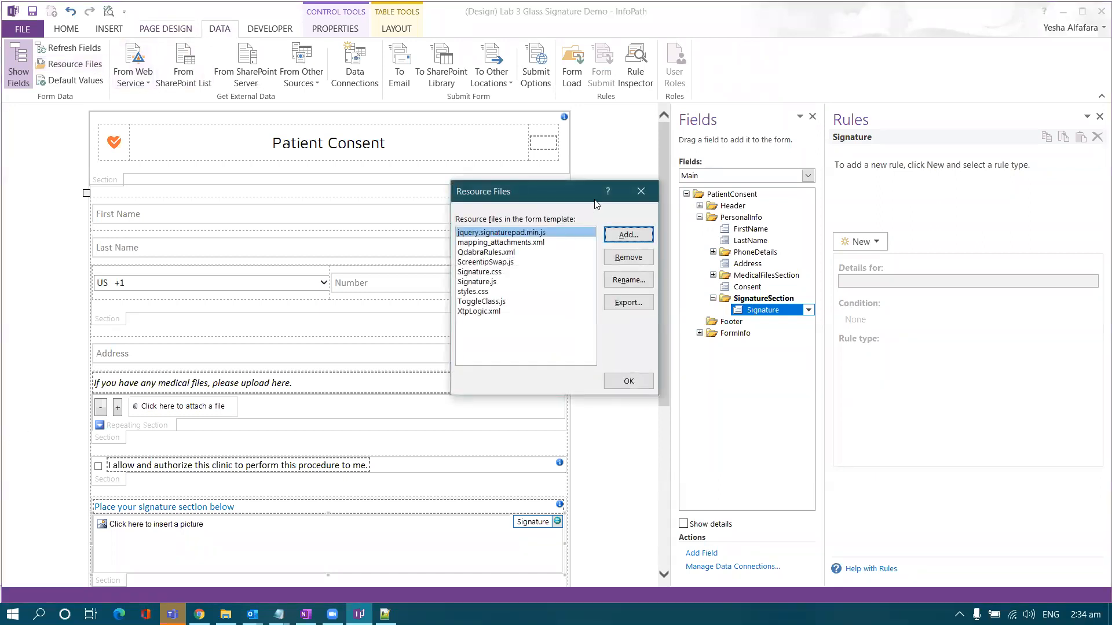
click(623, 236)
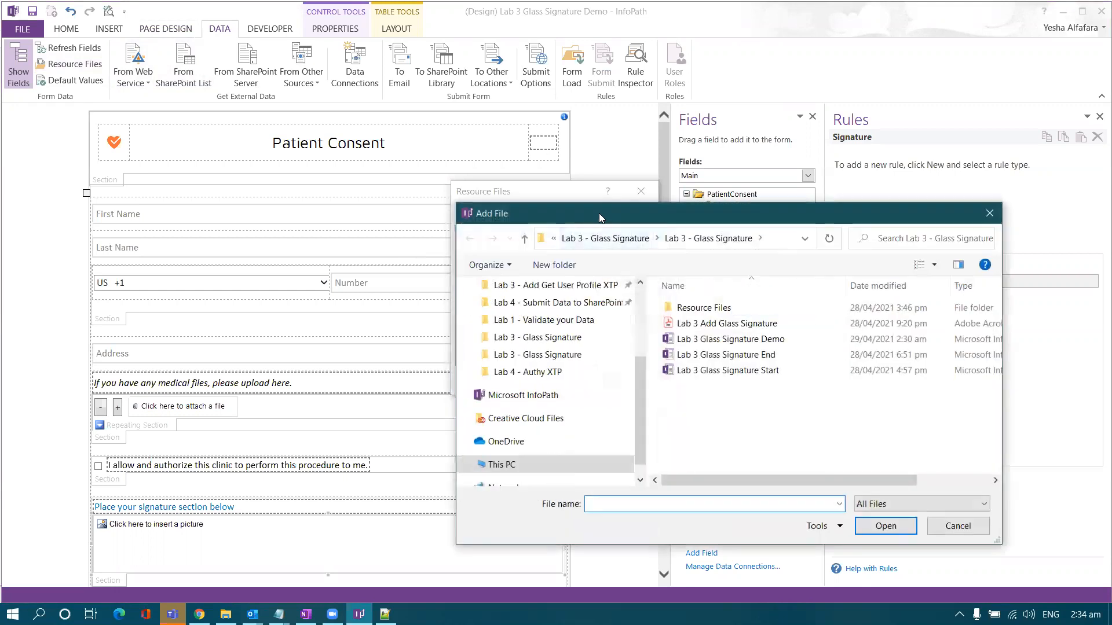
double_click(513, 289)
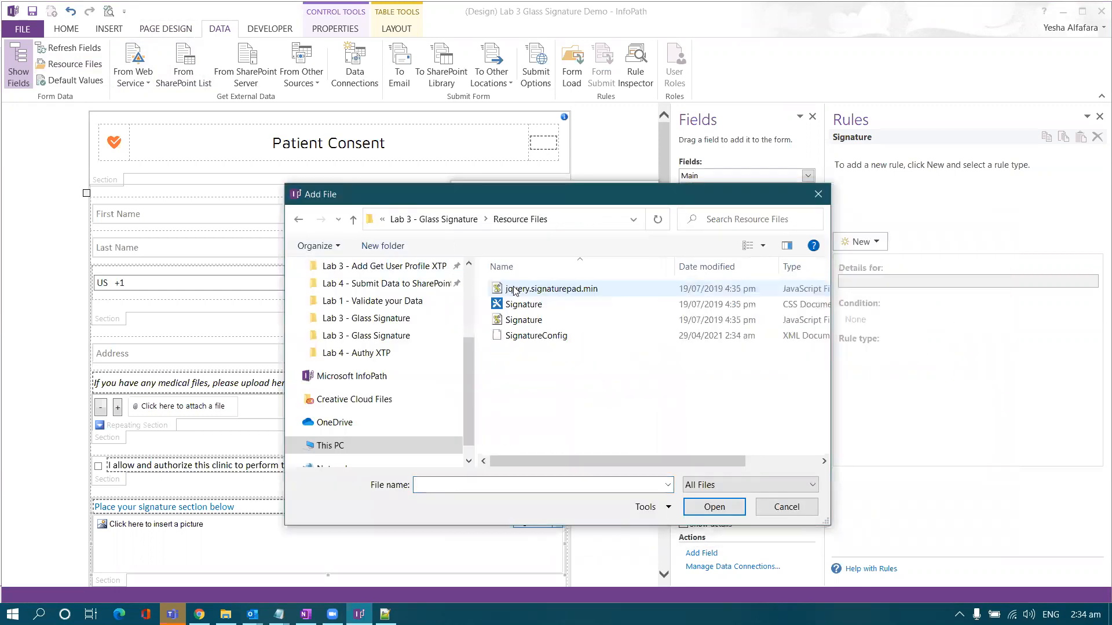
double_click(526, 336)
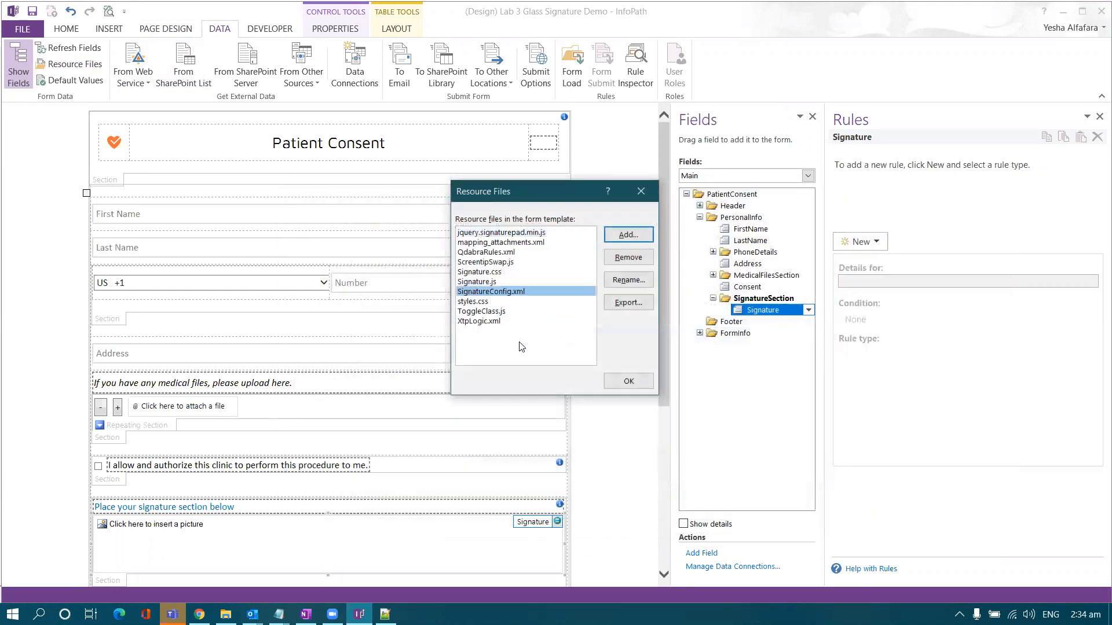
click(626, 381)
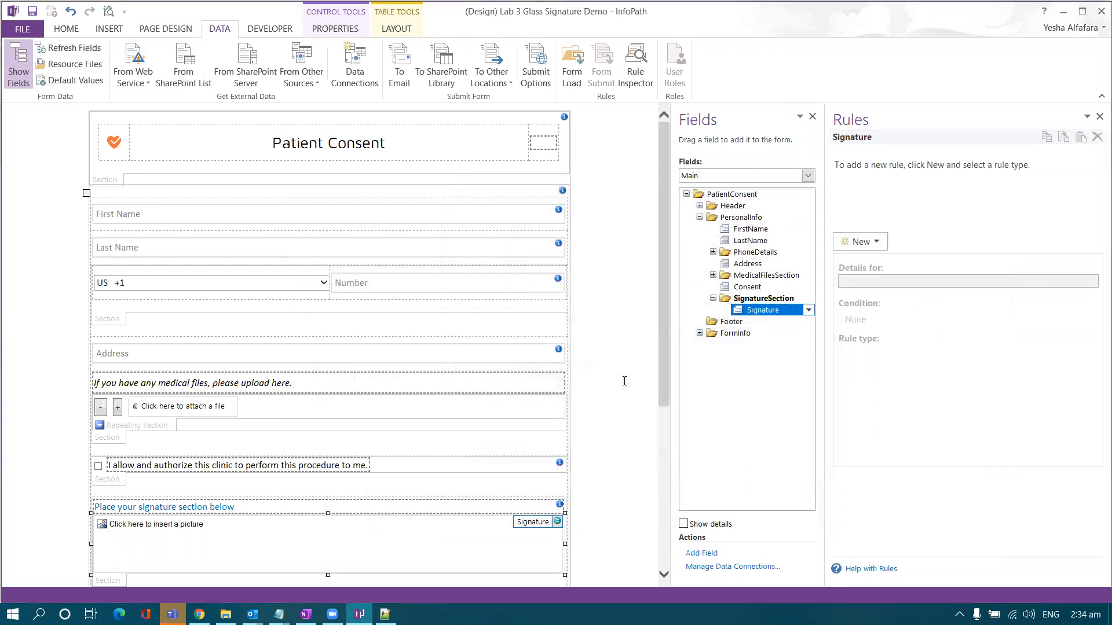
- Start a new data connection that receives data from an XML document
click(353, 87)
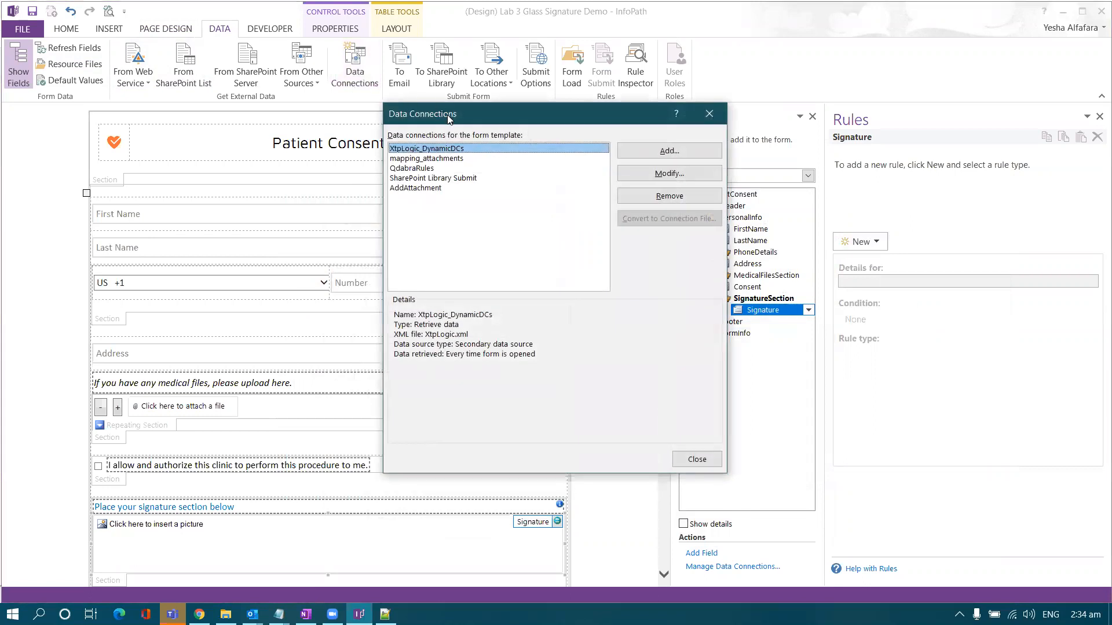
drag(447, 120, 412, 128)
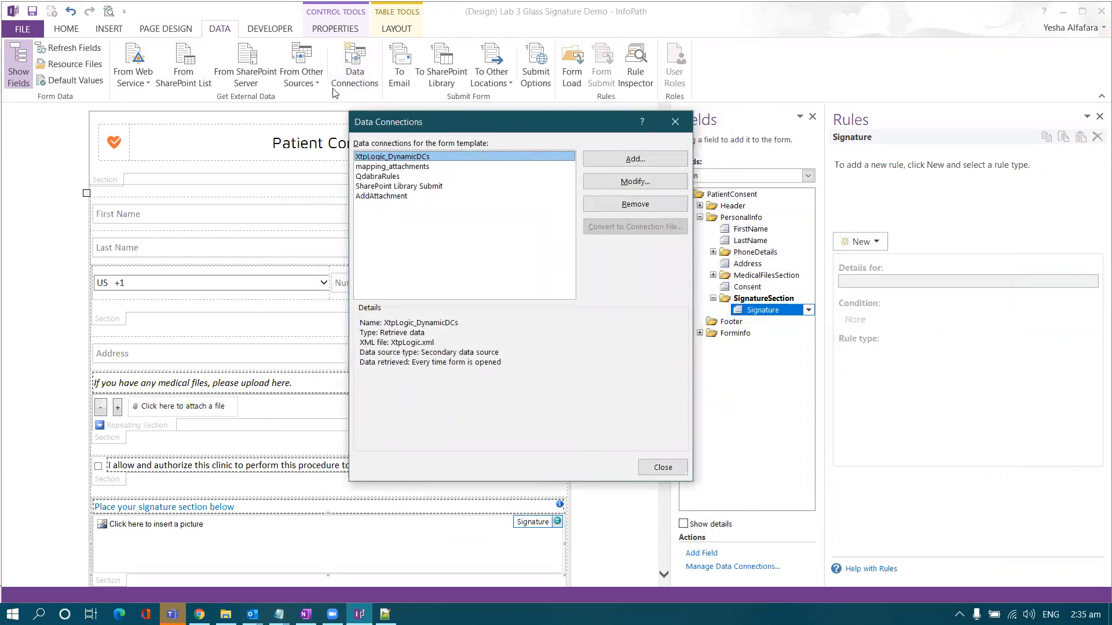
click(618, 164)
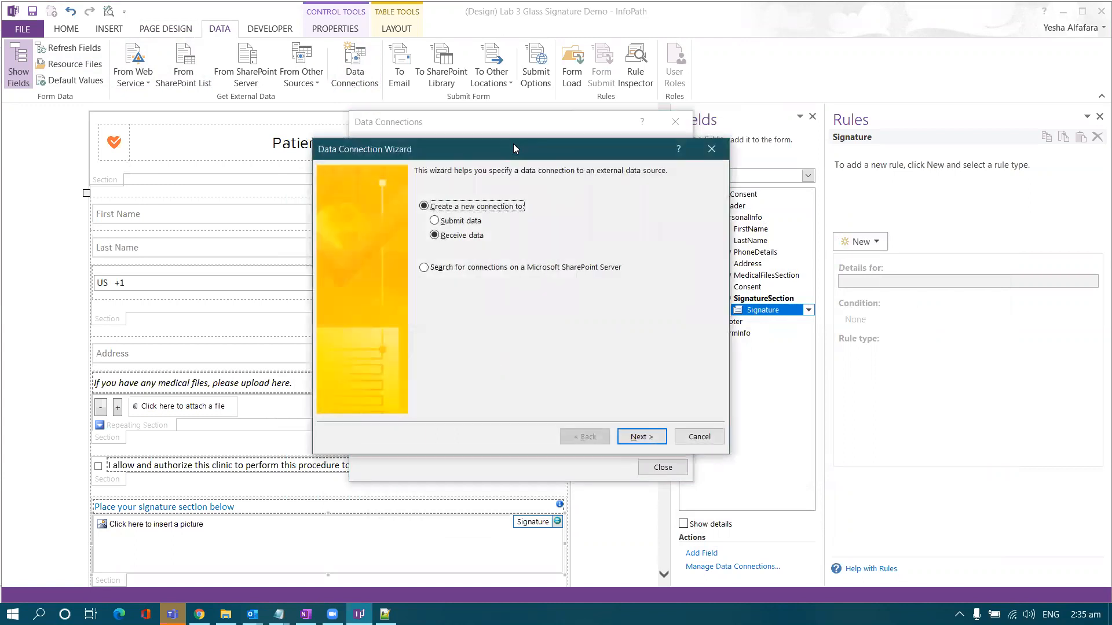
drag(514, 149, 515, 124)
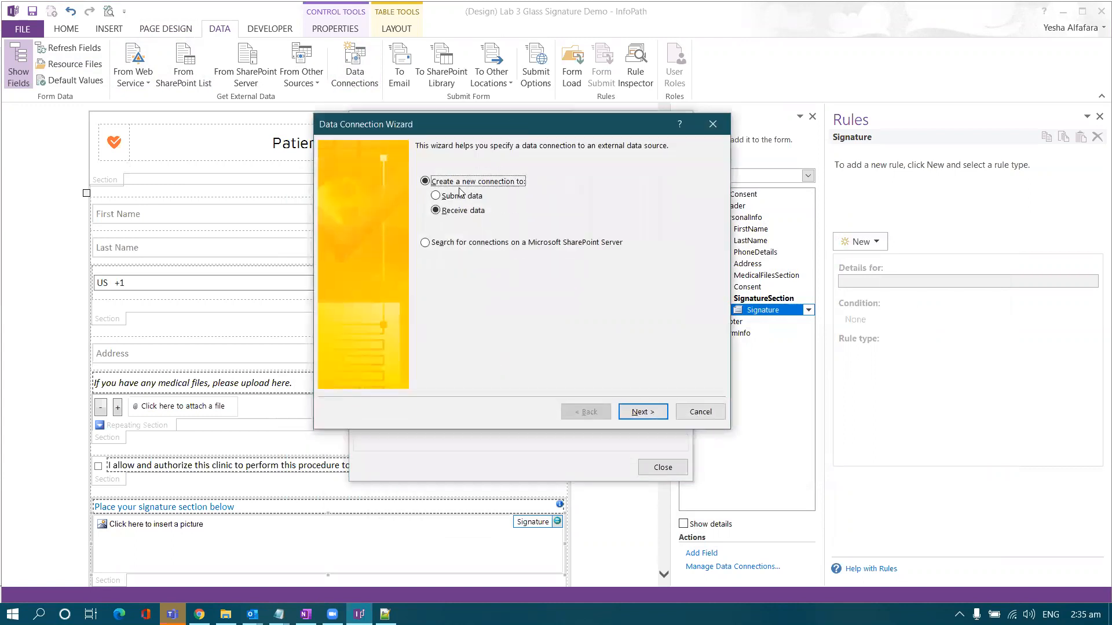
click(638, 414)
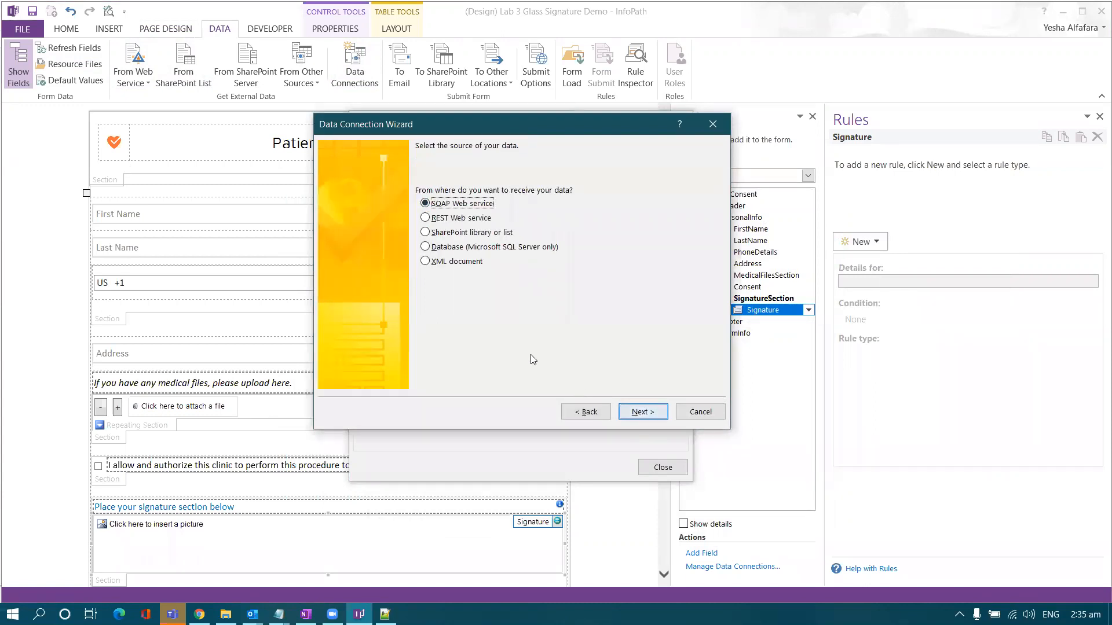
click(426, 264)
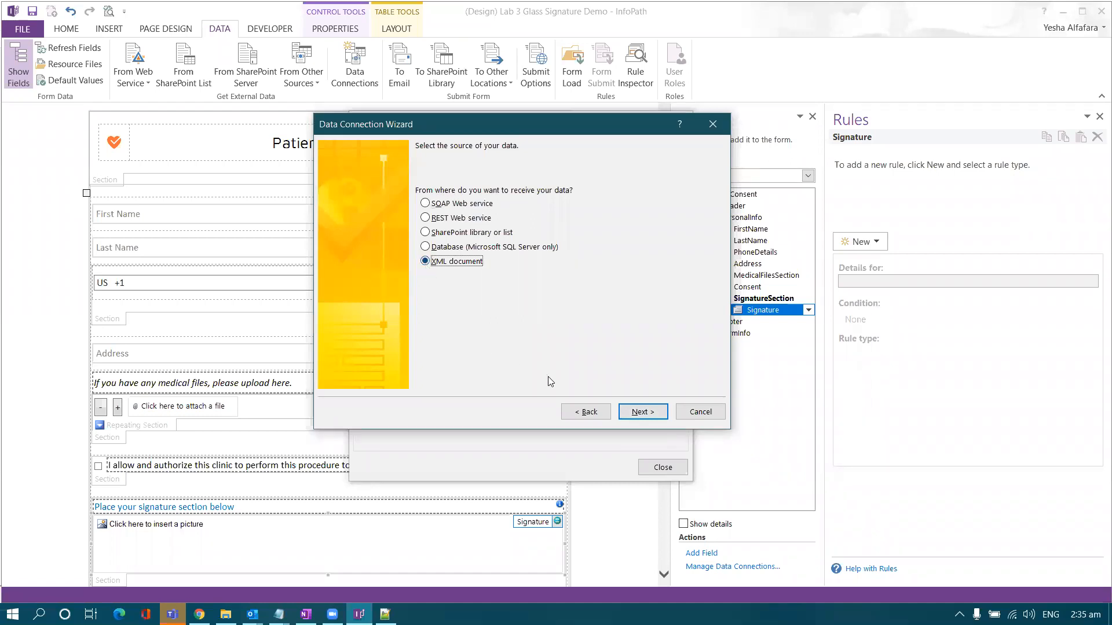
click(648, 413)
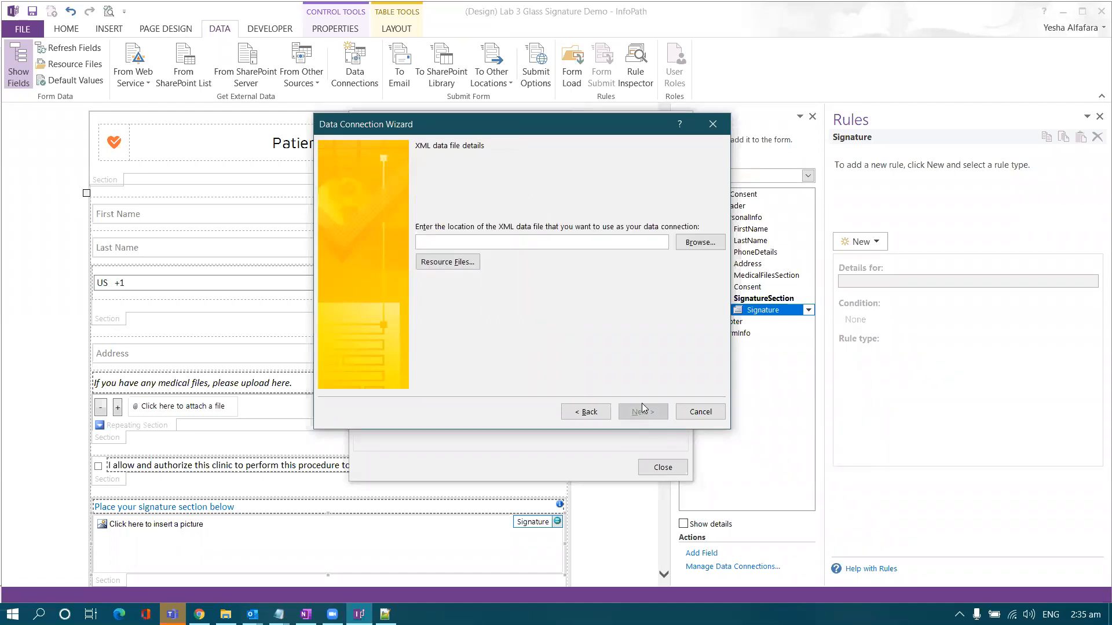
- Pick SignatureConfig.xml from the resource files and finish the SignatureConfig connection
click(459, 264)
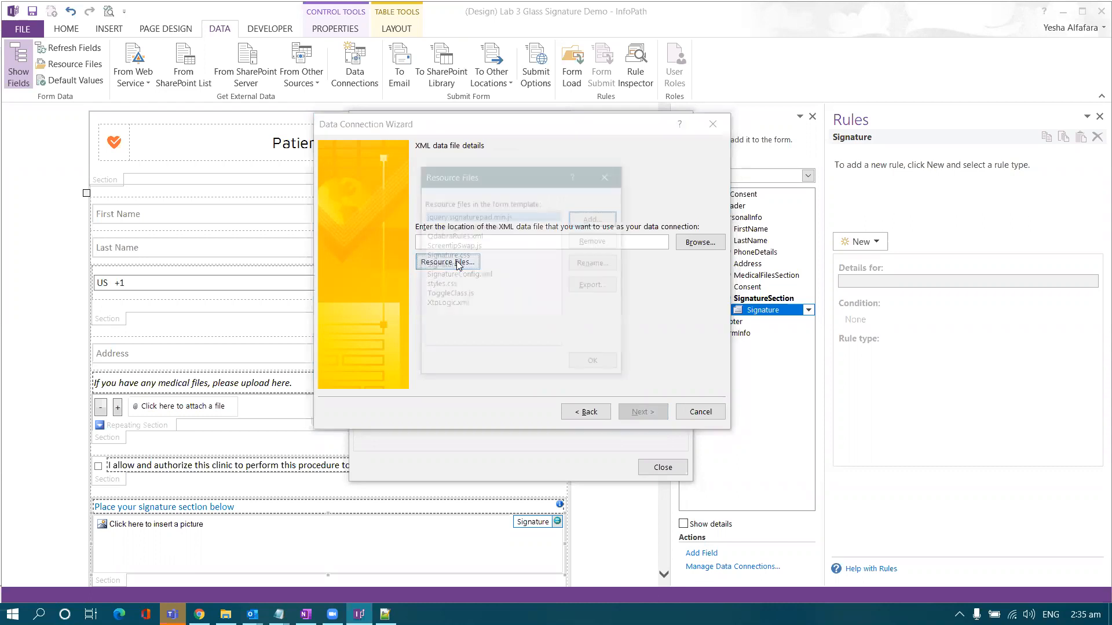
drag(473, 177, 390, 171)
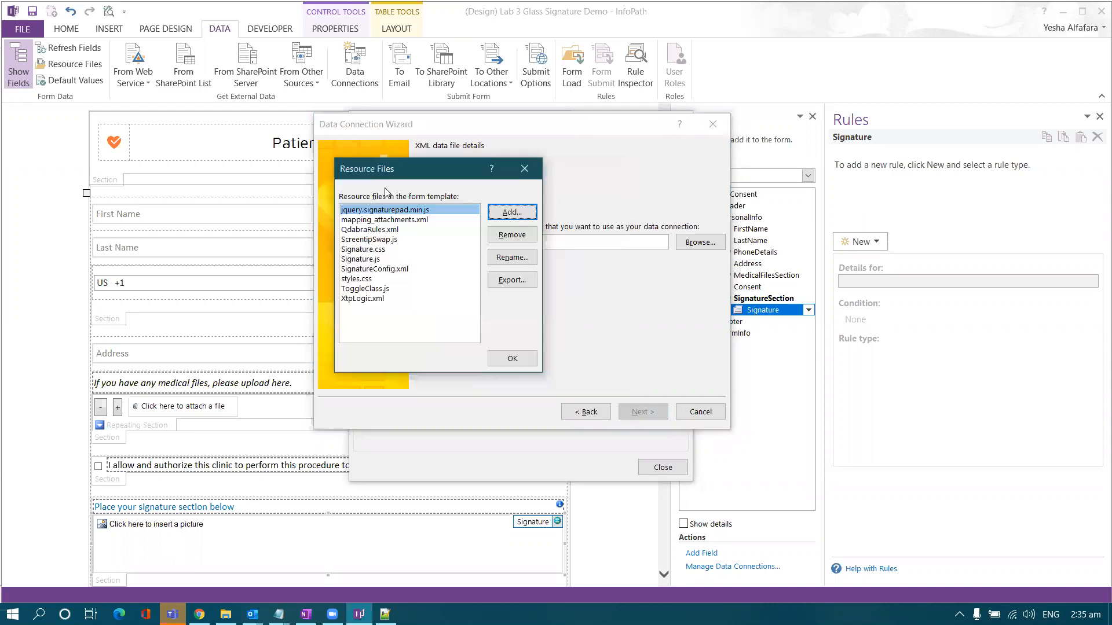
double_click(379, 270)
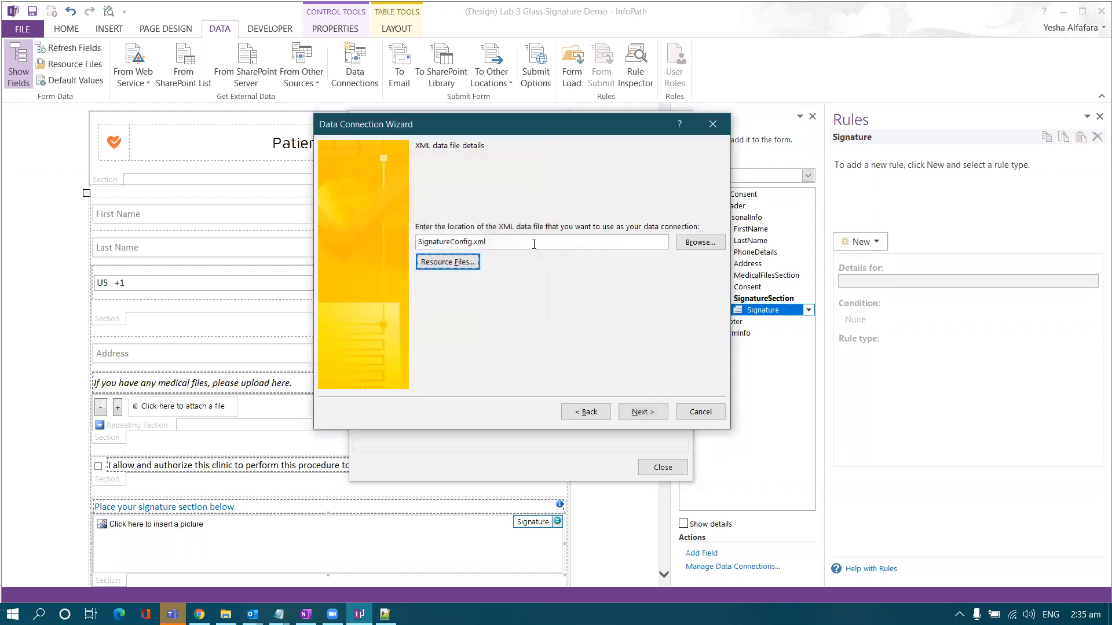
click(629, 408)
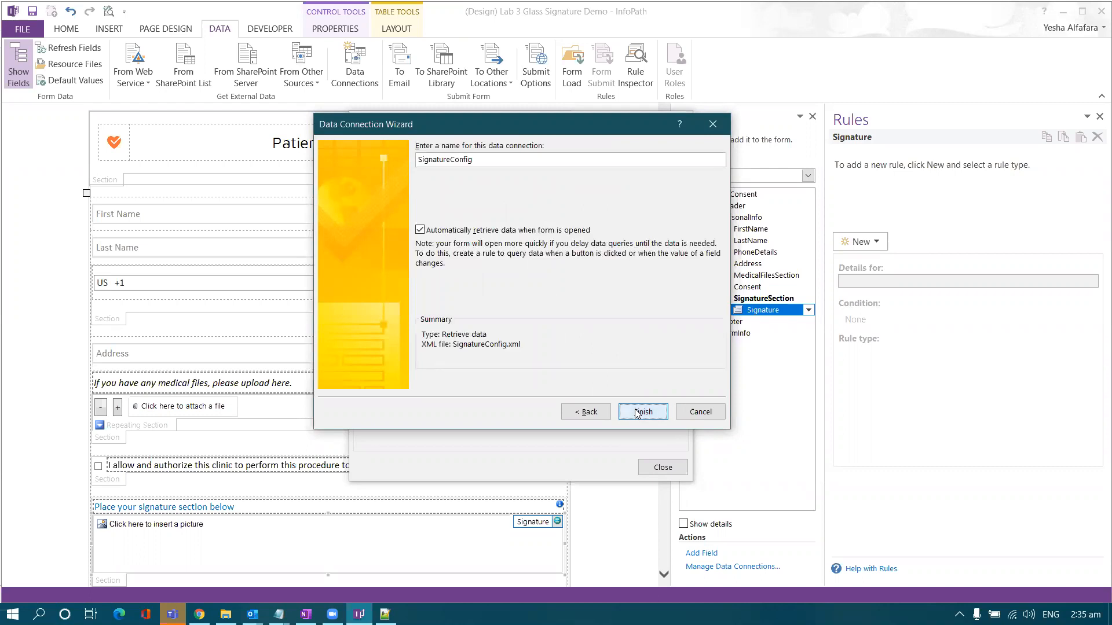
click(637, 412)
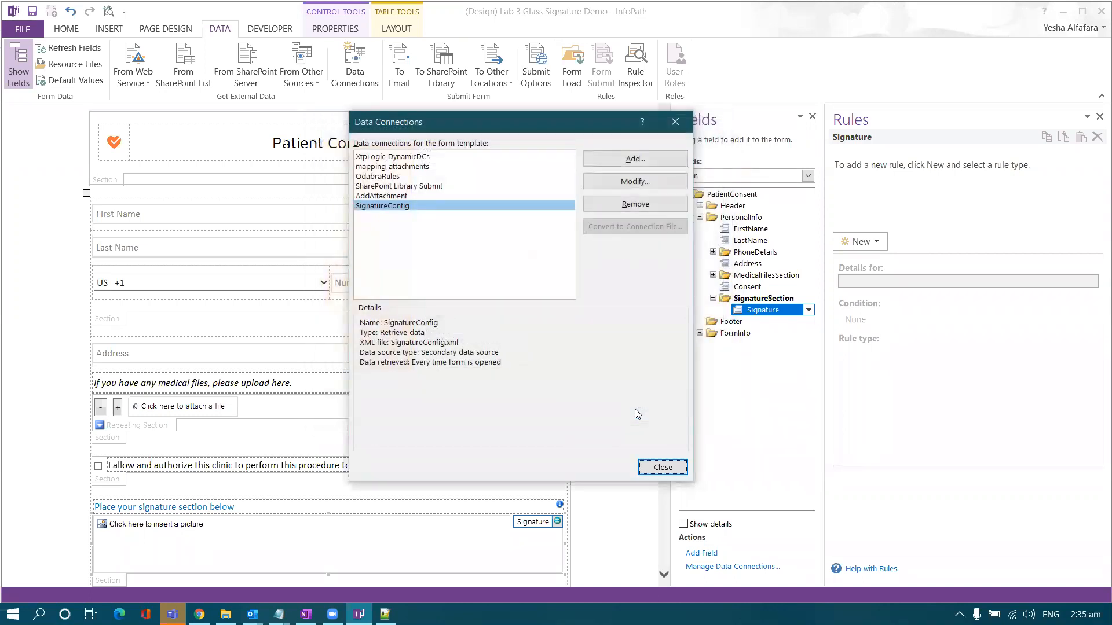
click(661, 468)
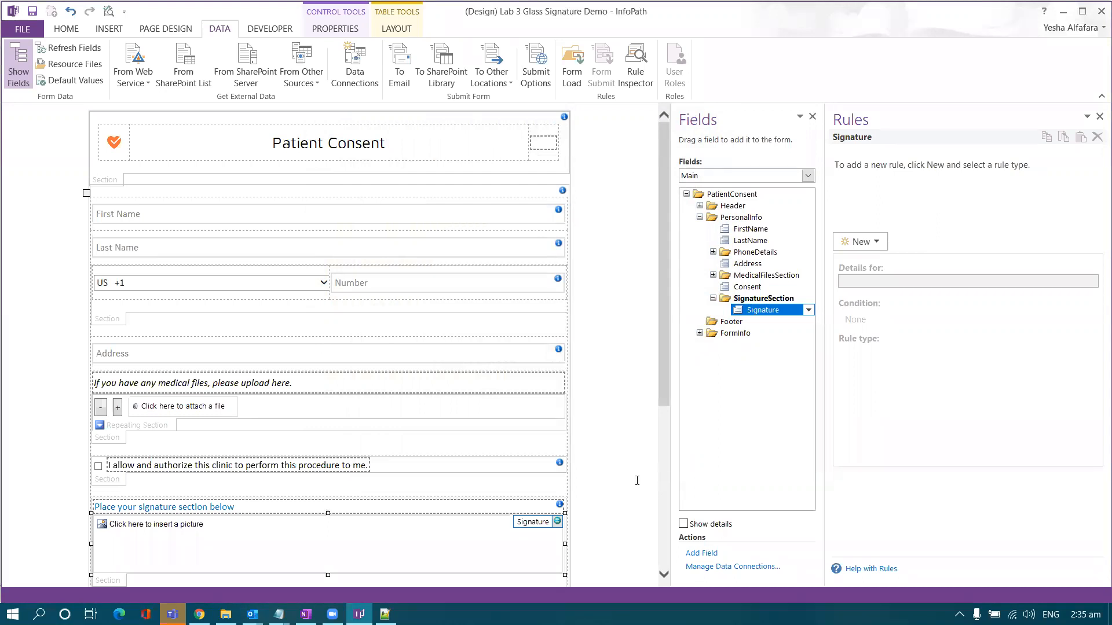
- Create a new formatting rule on the Signature field named 'Hide'
scroll(414, 430, down, 3)
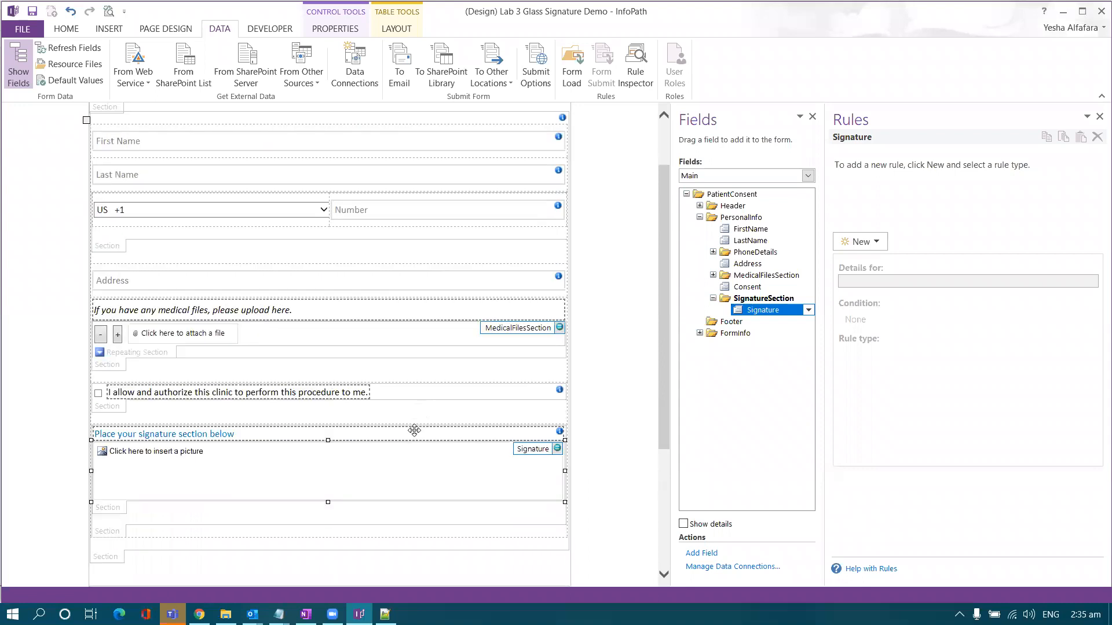
click(866, 243)
click(867, 278)
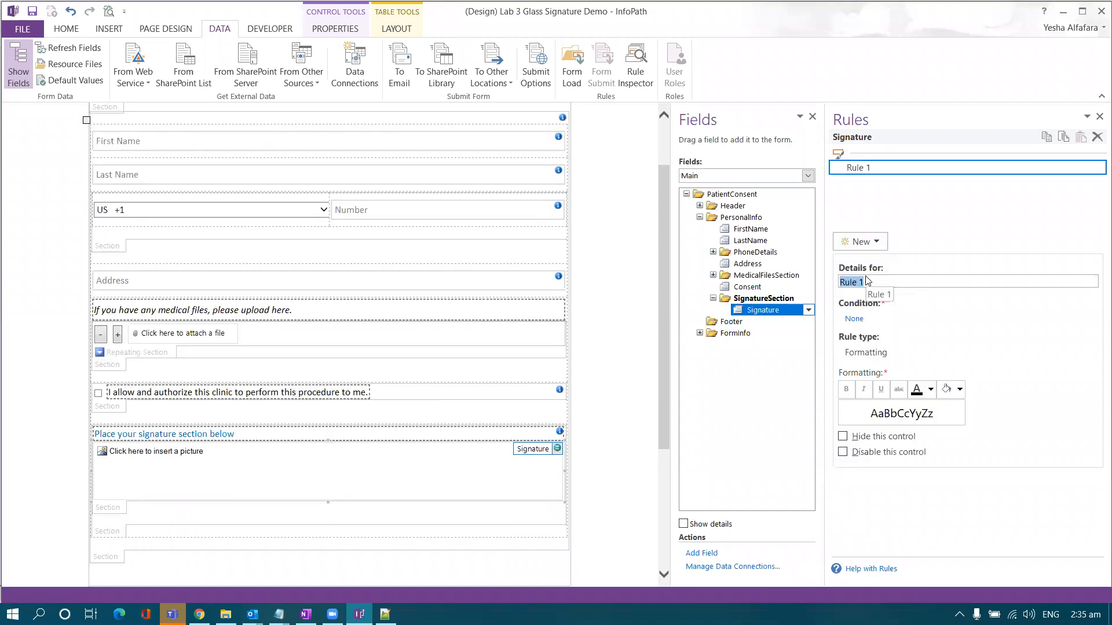
click(869, 282)
drag(870, 282, 824, 284)
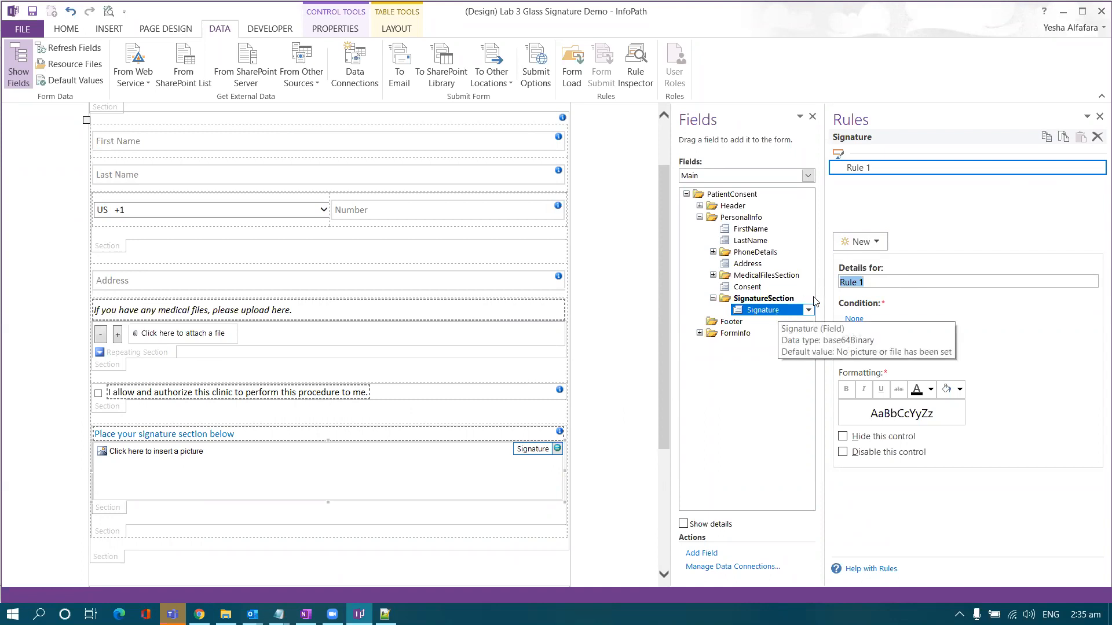
key(Caps_Lock)
text(H)
key(Caps_Lock)
text(ide)
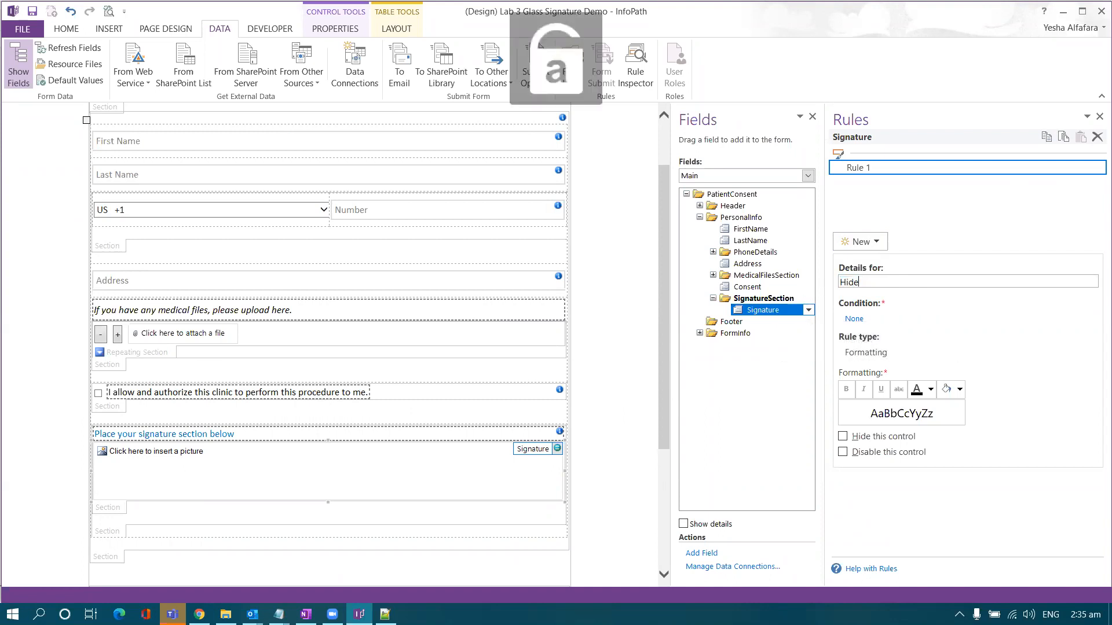
- Give the Hide rule the condition 'Signature is blank' and tick Hide this control
click(854, 319)
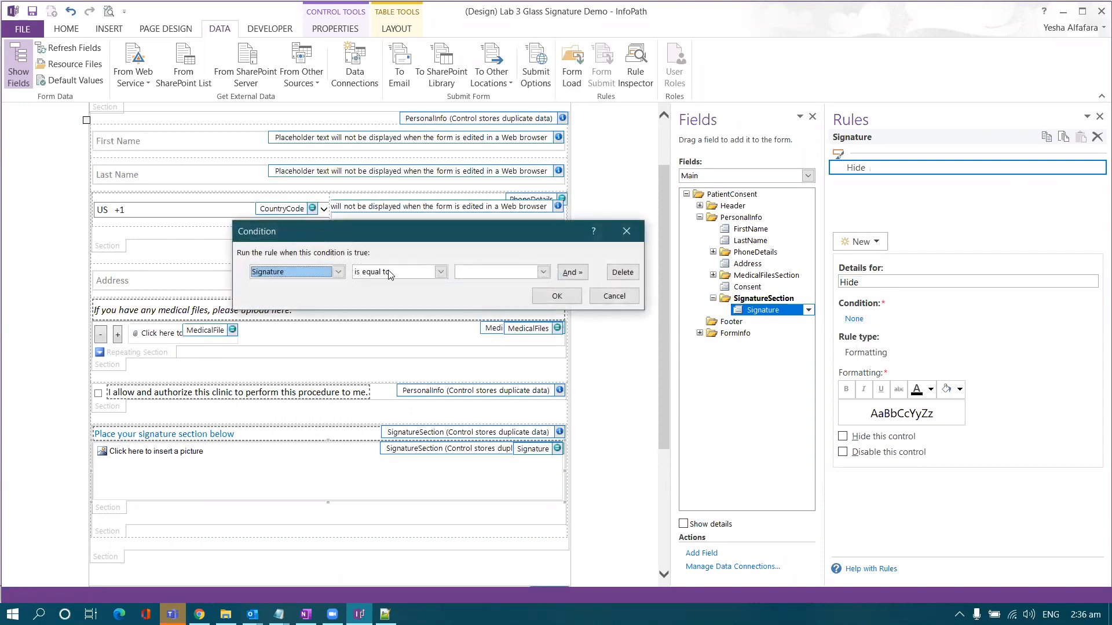
click(393, 273)
click(304, 276)
click(390, 273)
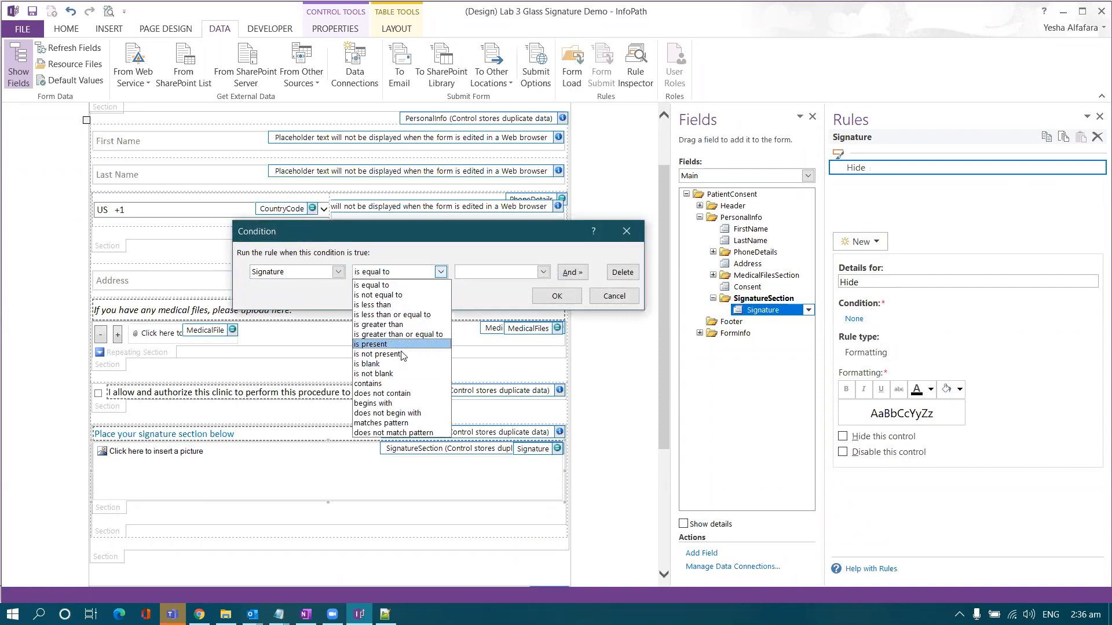
click(373, 363)
click(545, 298)
click(843, 436)
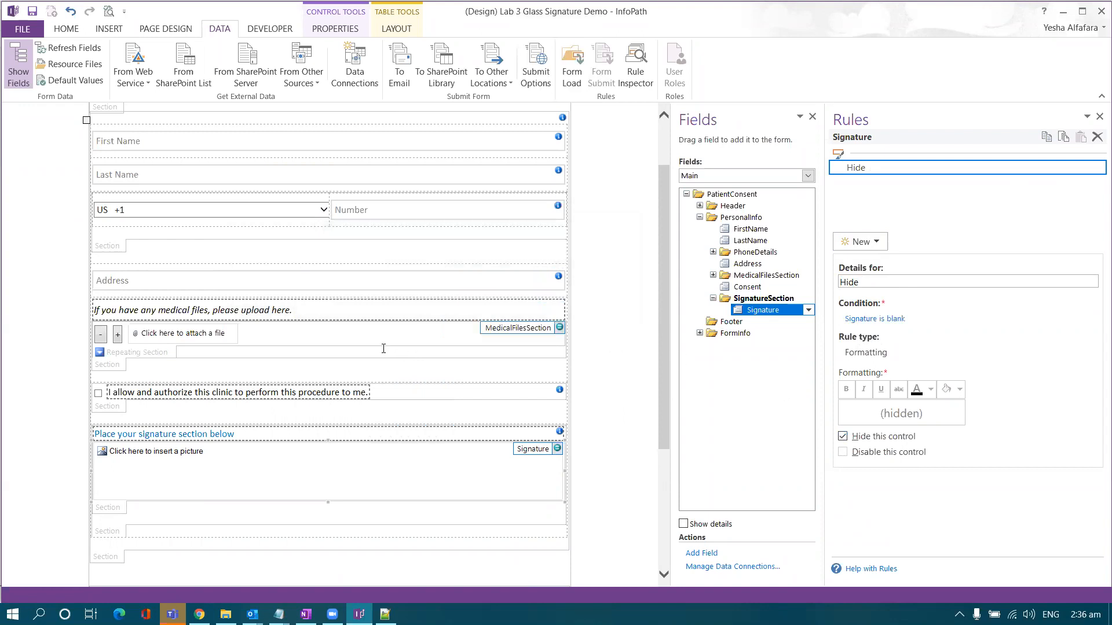
scroll(385, 347, down, 5)
click(331, 371)
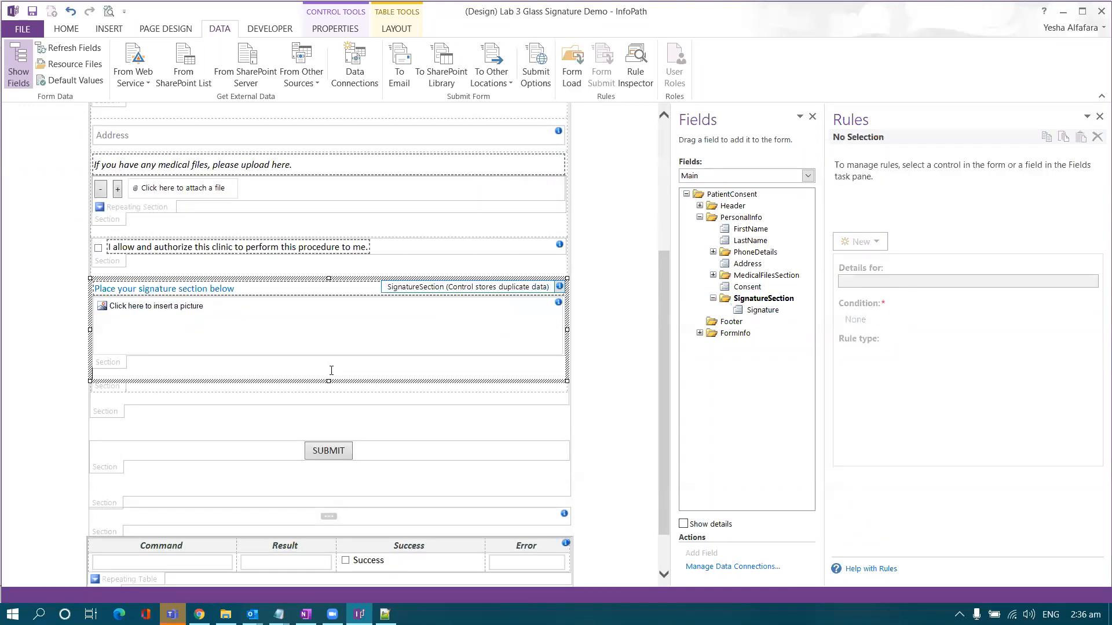
- Insert a Button control on a new line in the signature section
key(Return)
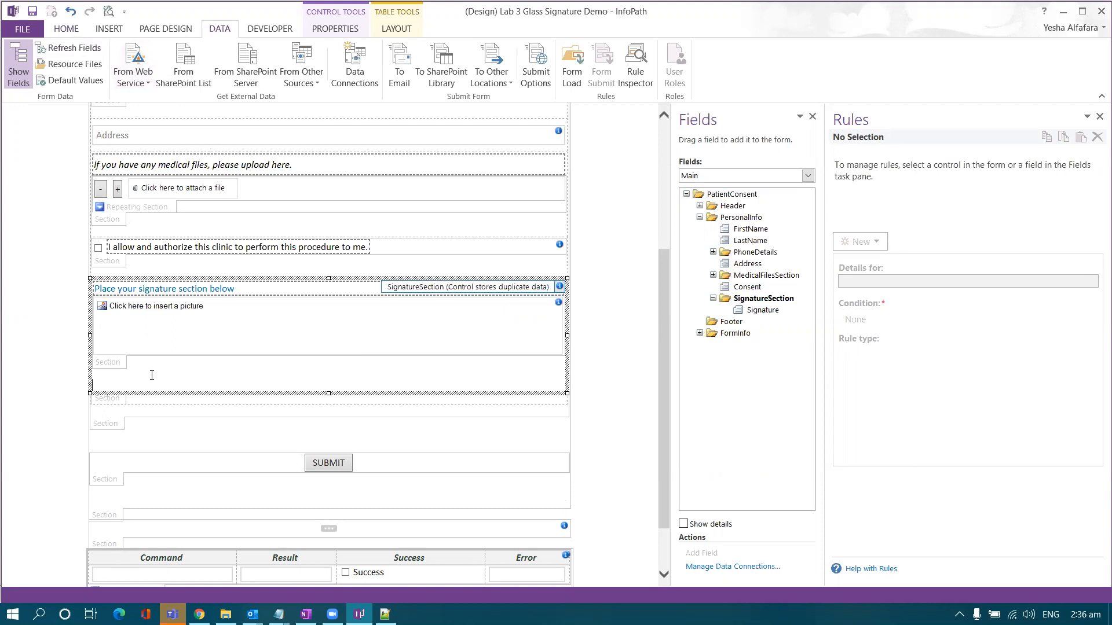
click(66, 31)
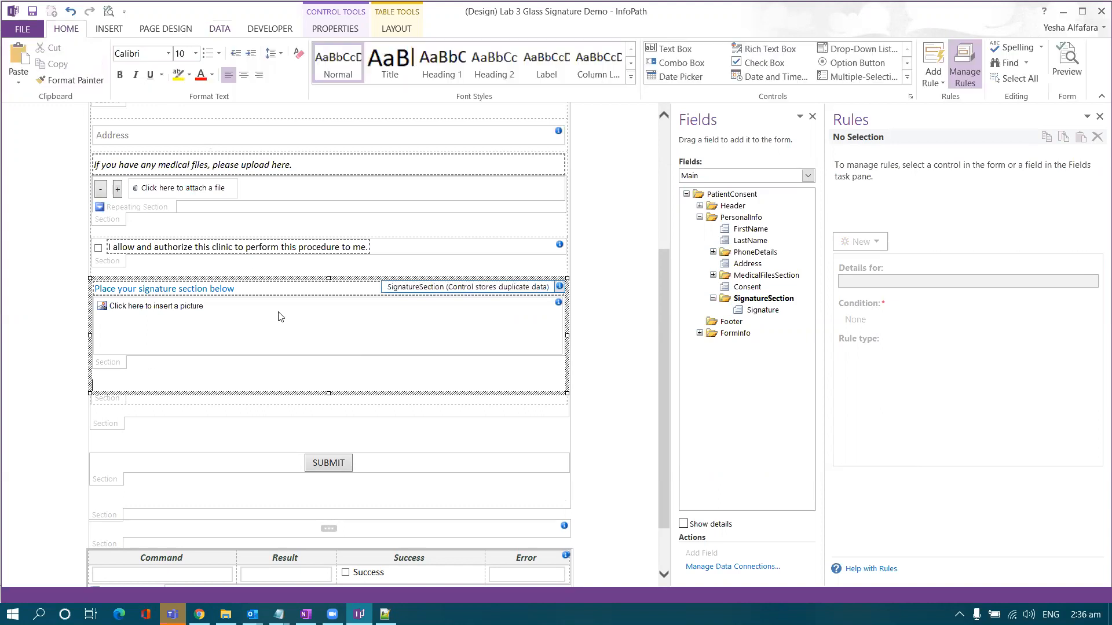
click(907, 77)
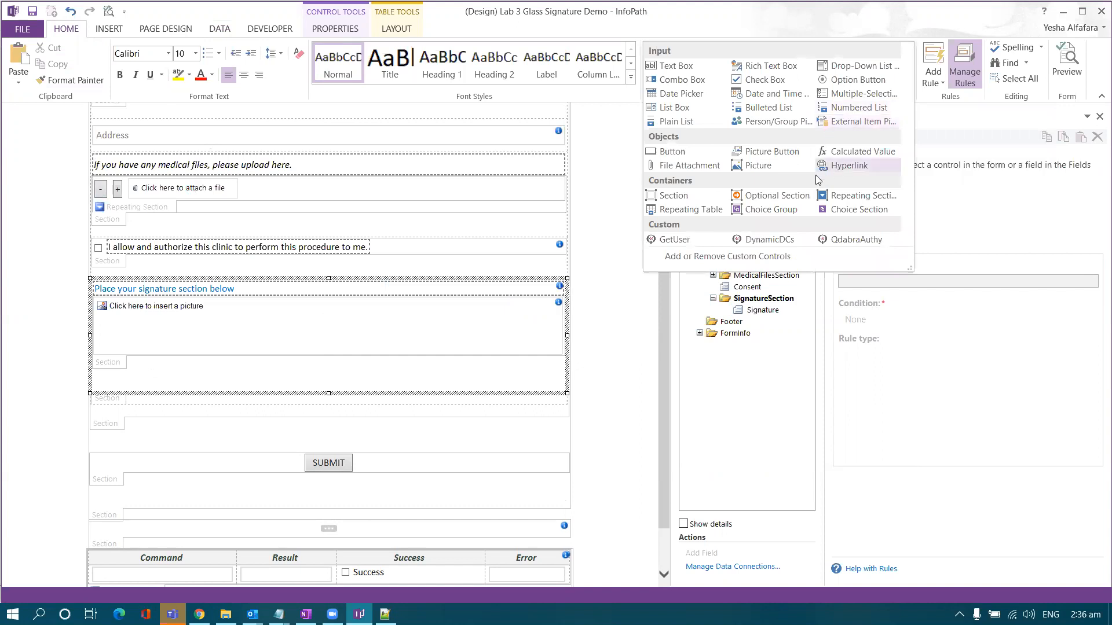
click(667, 151)
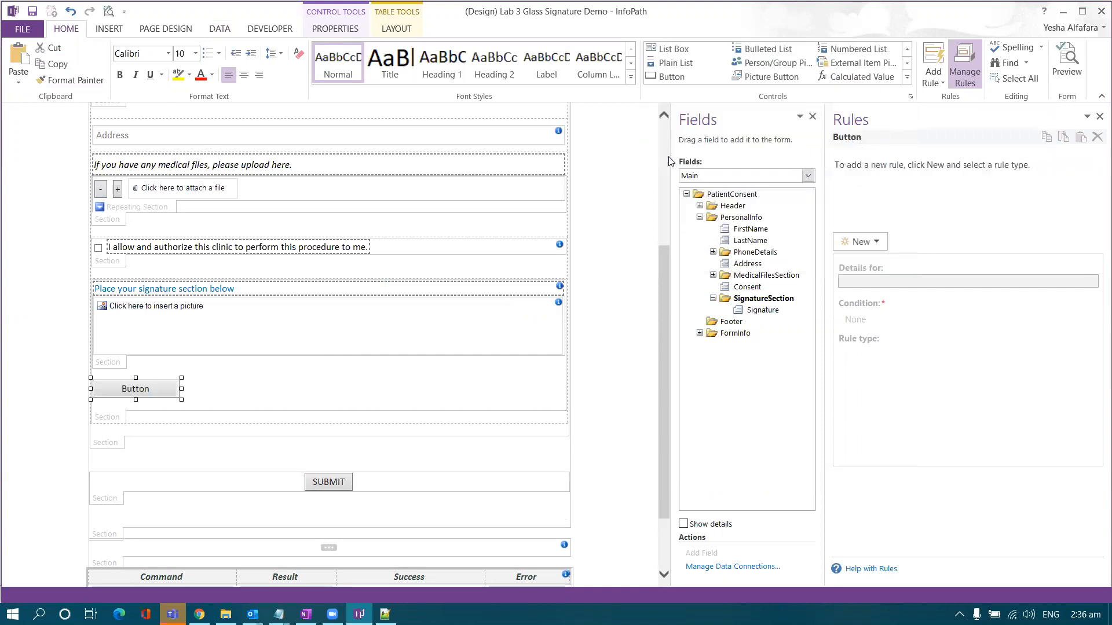
click(271, 400)
key(BackSpace)
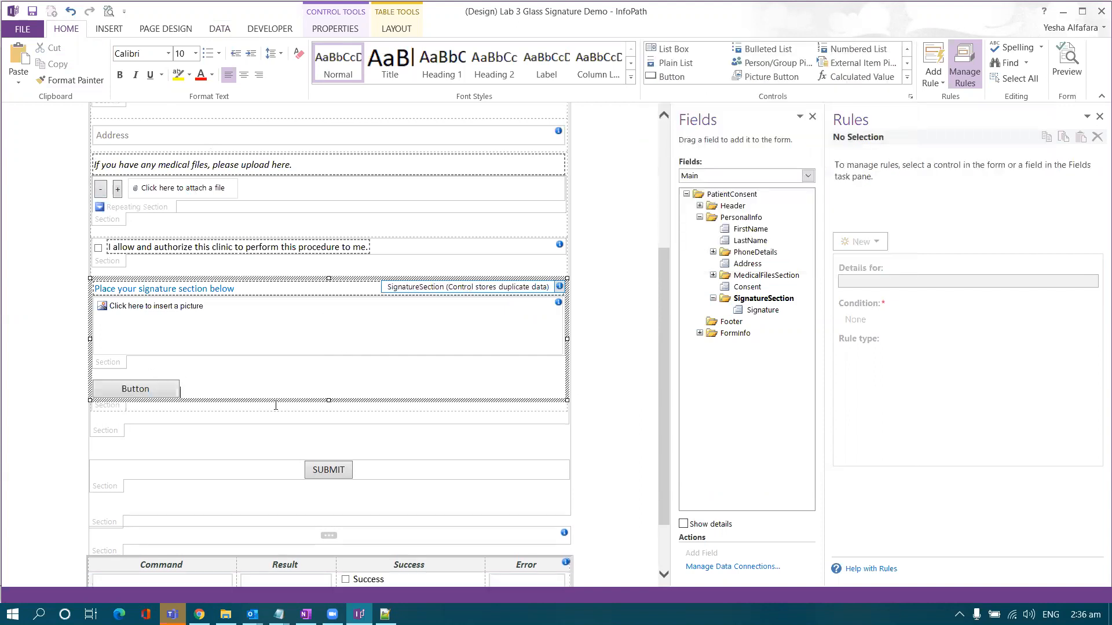
- Label the button 'Sign this form' and set its ID to btnSign copied from SignatureConfig.xml
click(174, 390)
right_click(160, 389)
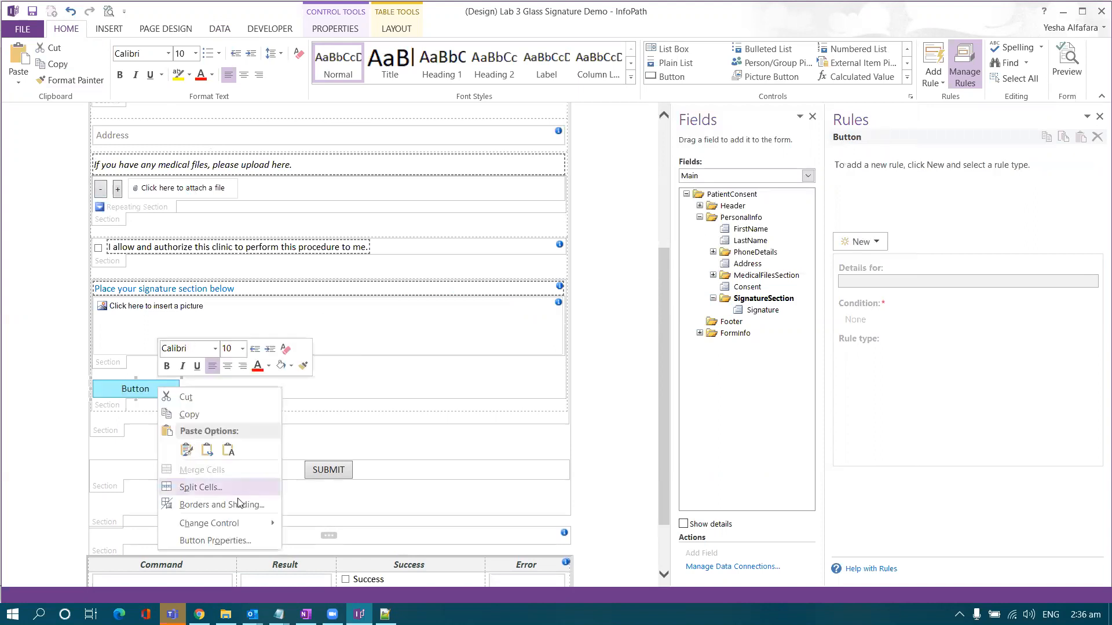
click(215, 541)
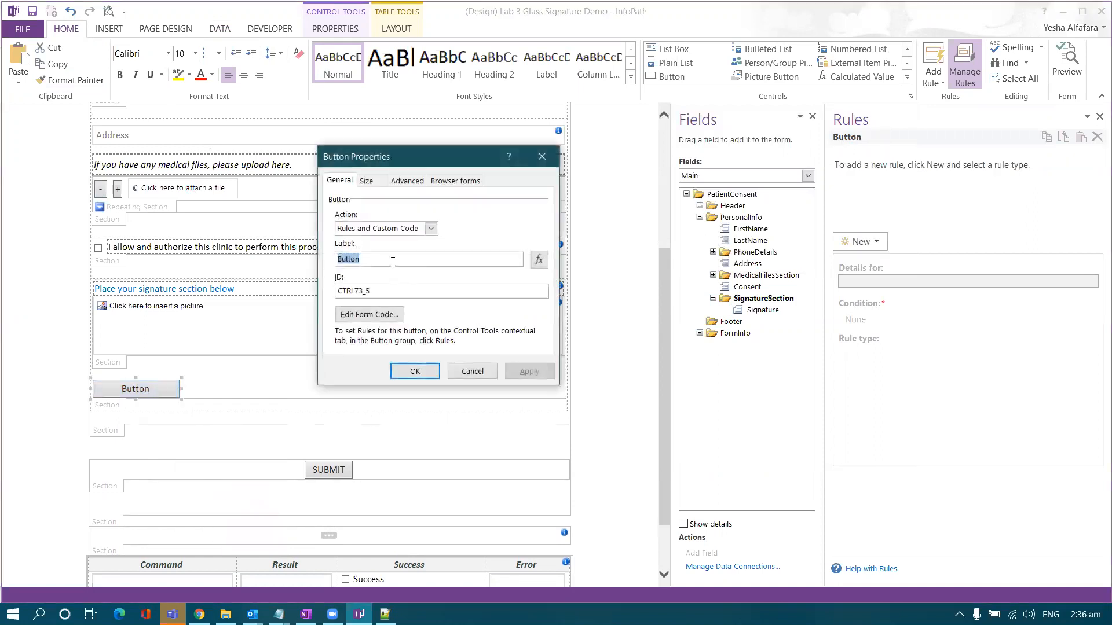
text(Sign this )
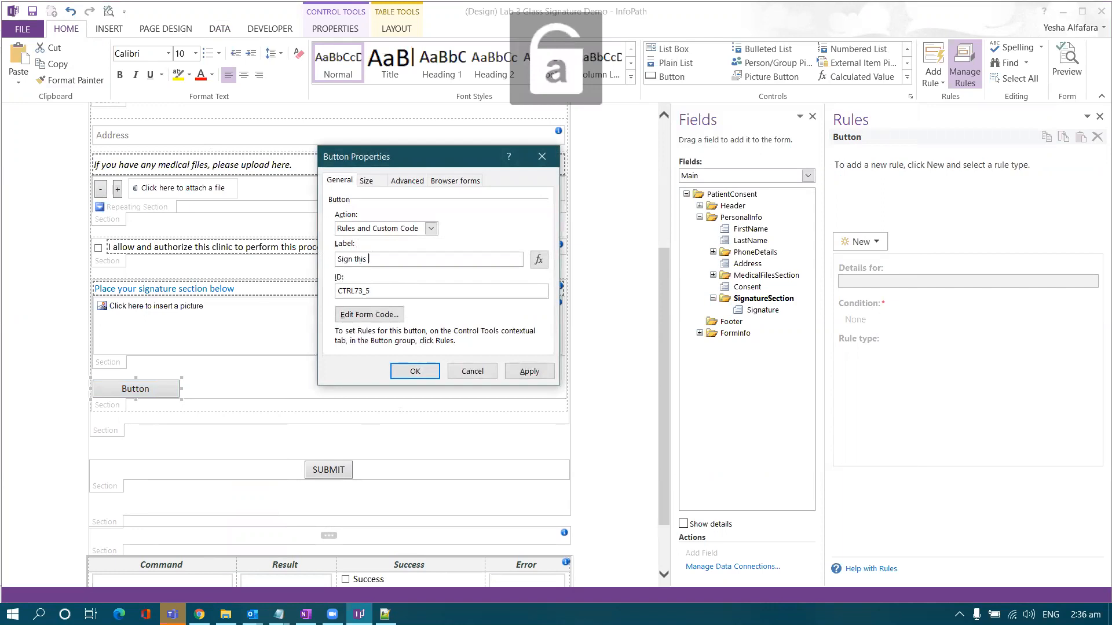
text(form)
drag(388, 290, 237, 295)
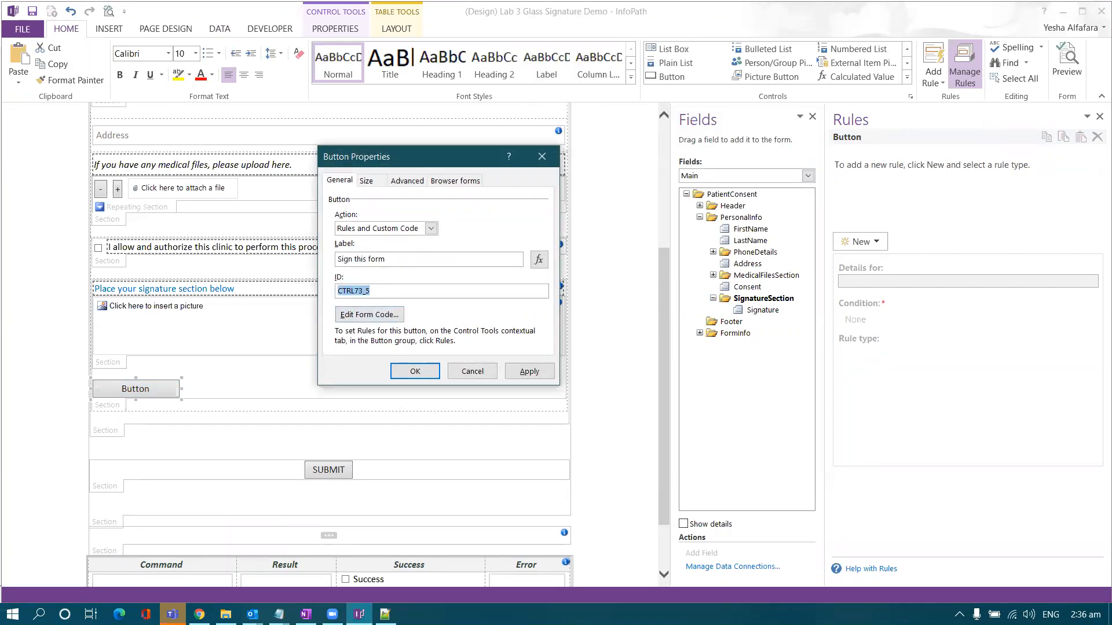
click(384, 614)
double_click(182, 108)
key(ctrl+c)
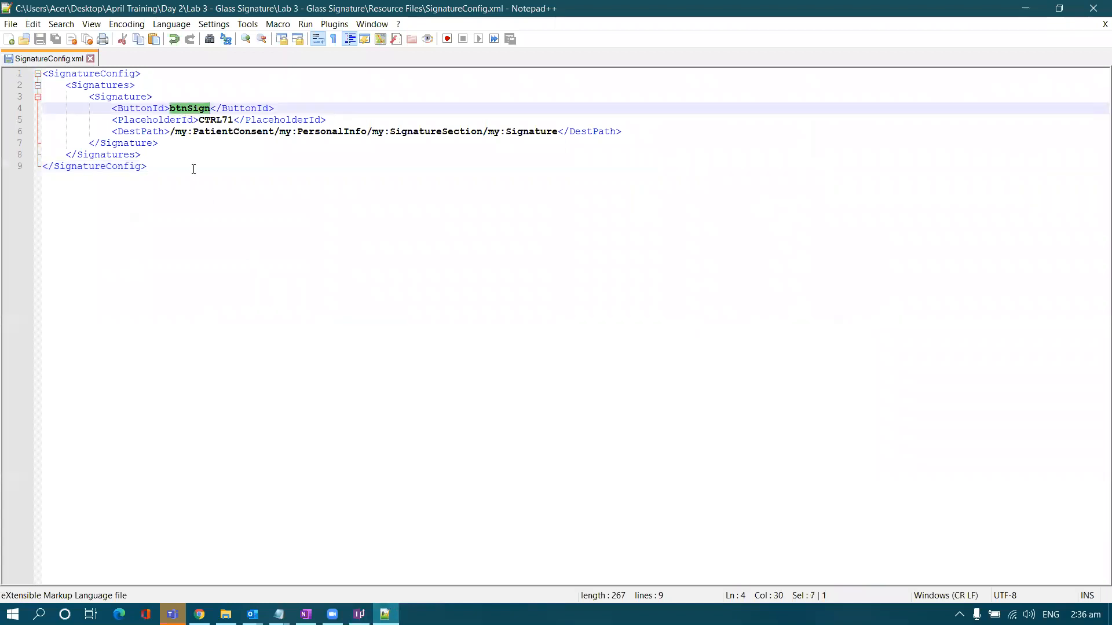
click(359, 614)
drag(444, 289, 189, 280)
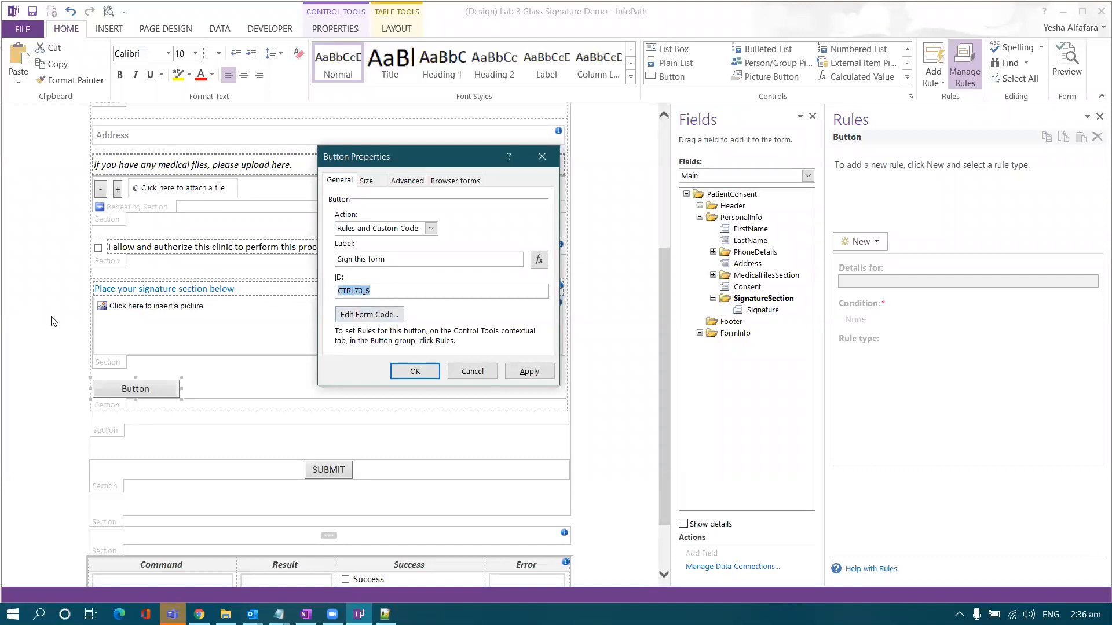
key(ctrl+v)
click(527, 373)
- Close Button Properties and delete the 'Place your signature section below' heading section
click(414, 372)
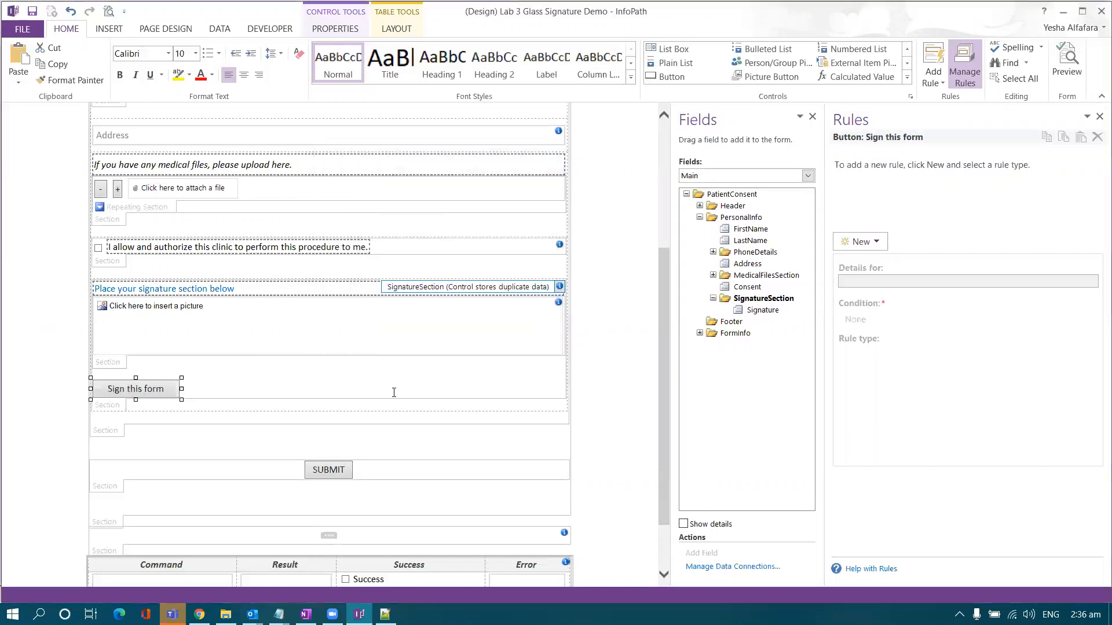
scroll(393, 391, up, 4)
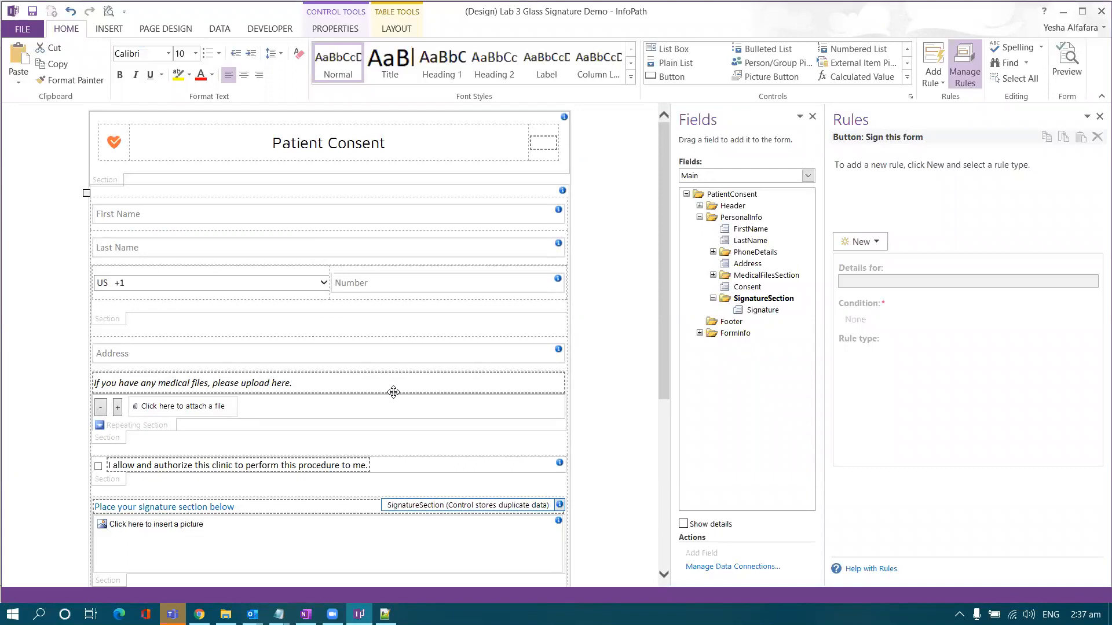
scroll(393, 392, down, 3)
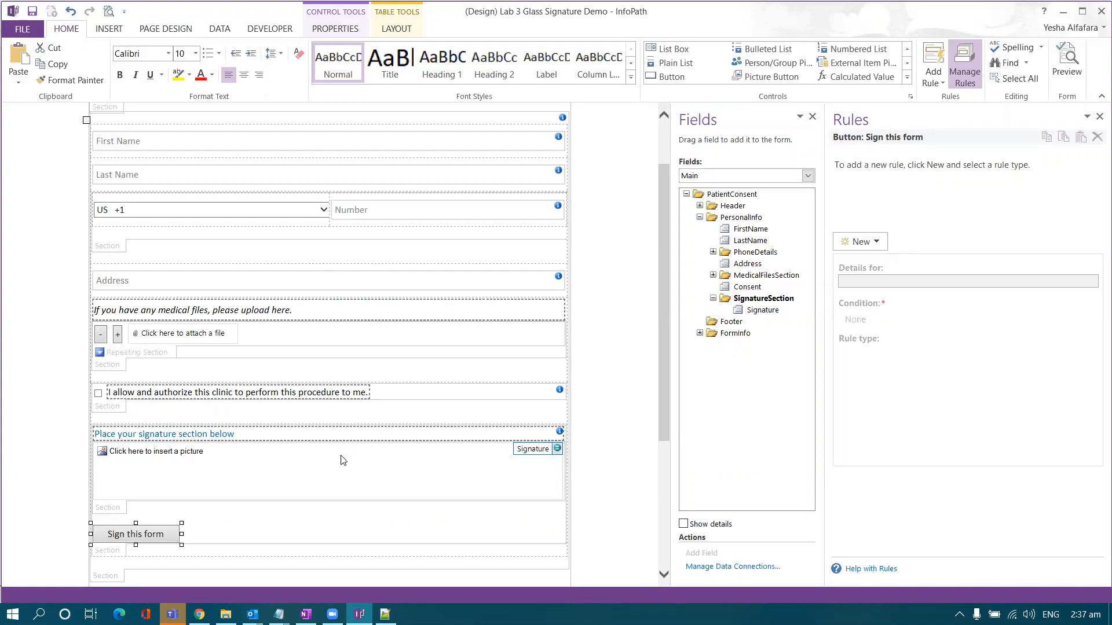
click(453, 444)
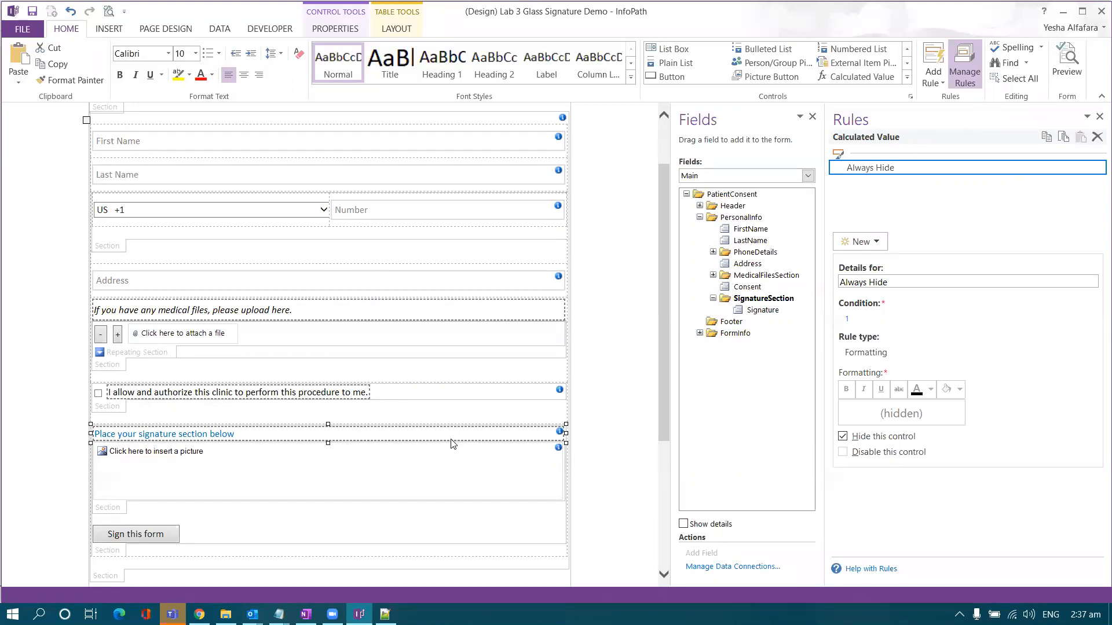
key(Delete)
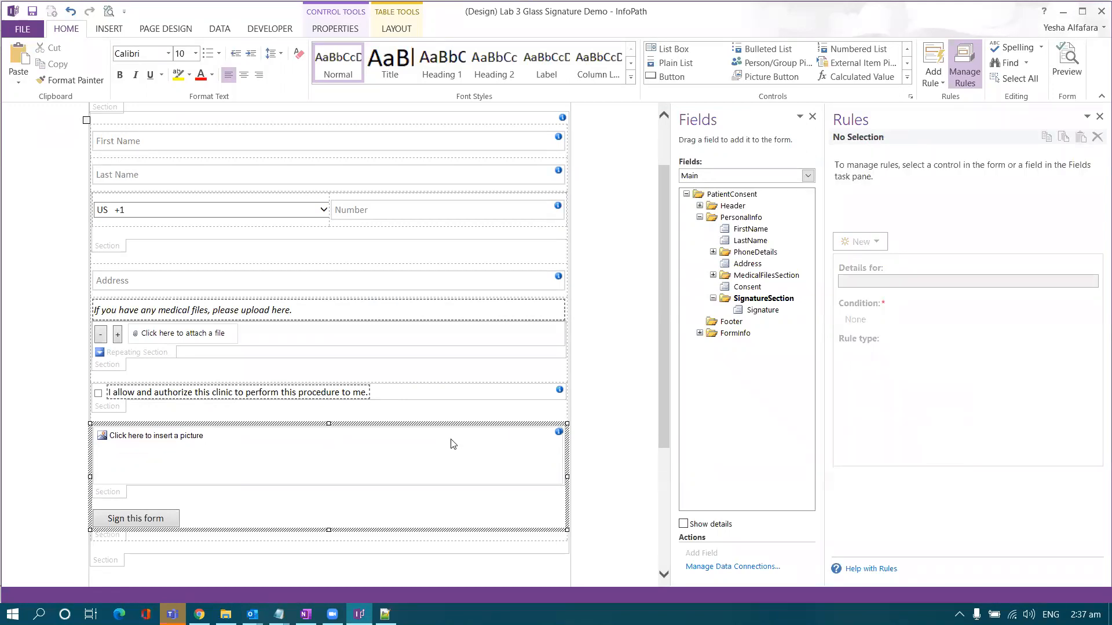
scroll(450, 444, down, 1)
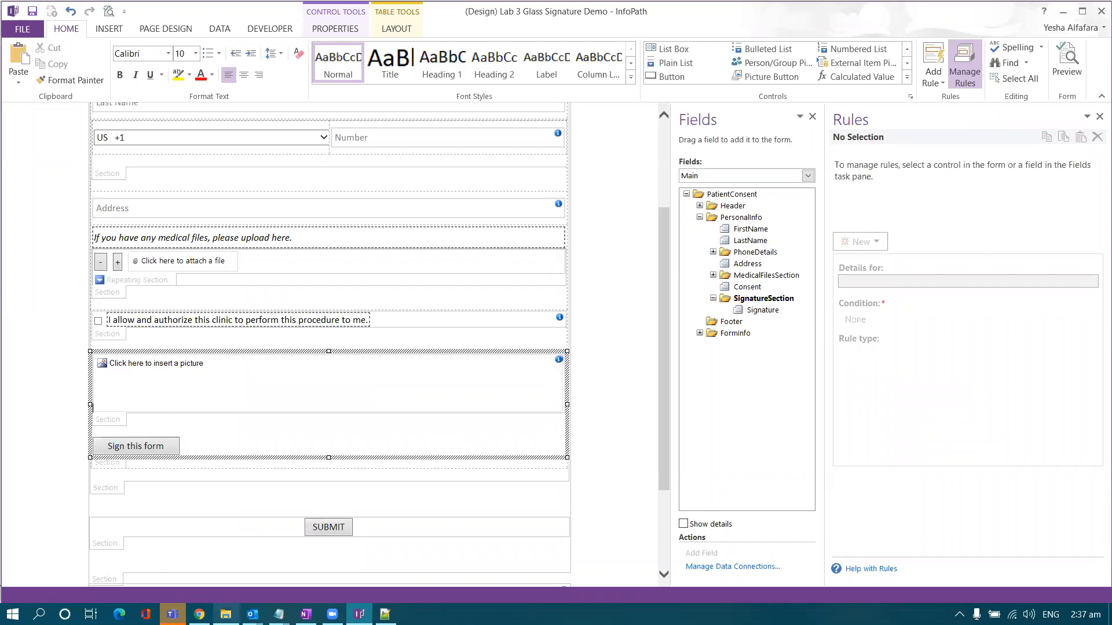
mouse_move(199, 614)
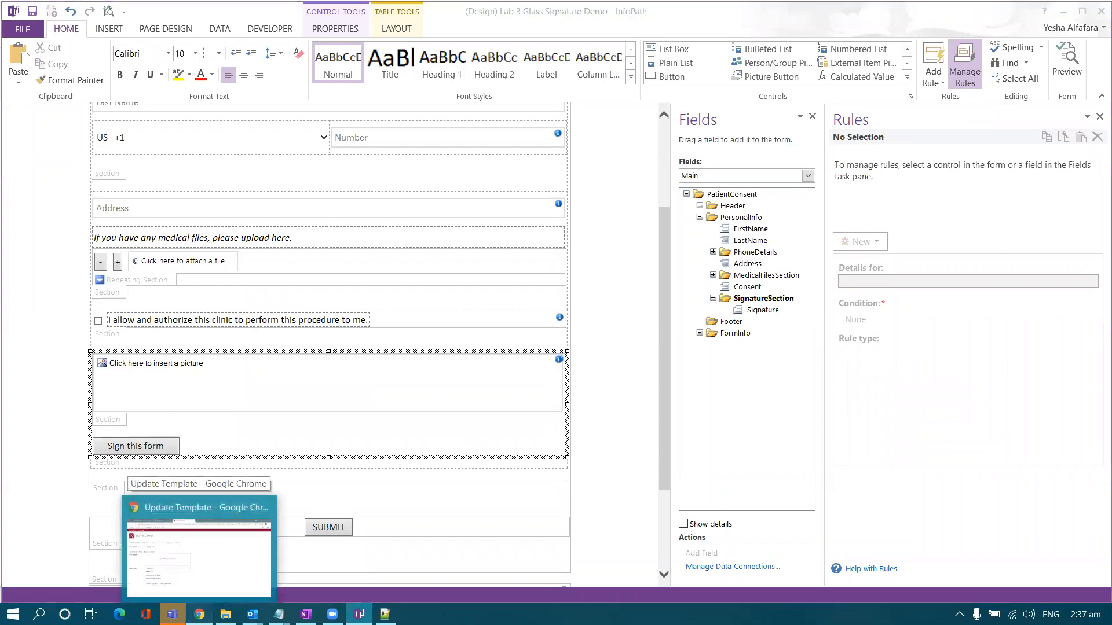
click(200, 547)
- Upload the revised Lab 3 Glass Signature Demo file, update the template, and open the Patient Consent form
click(280, 332)
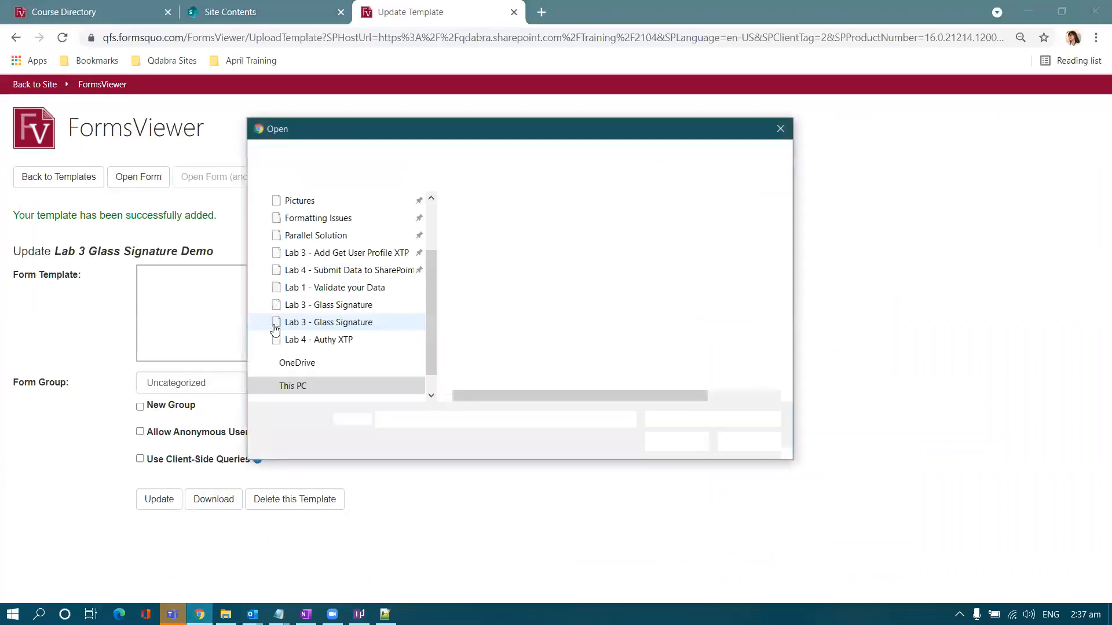
click(524, 259)
double_click(525, 258)
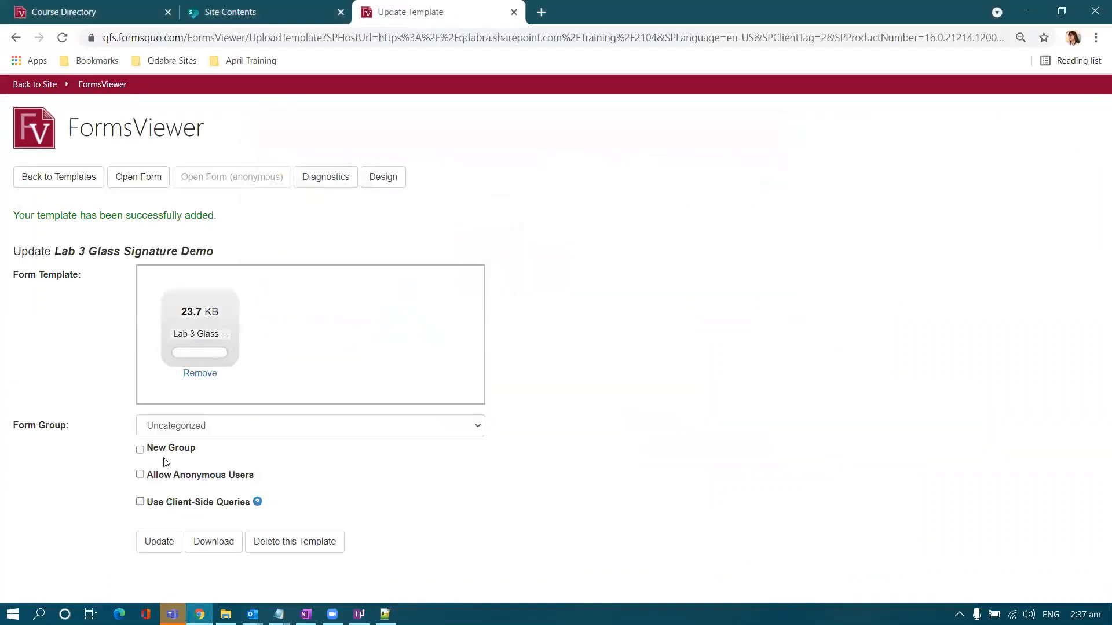
click(155, 539)
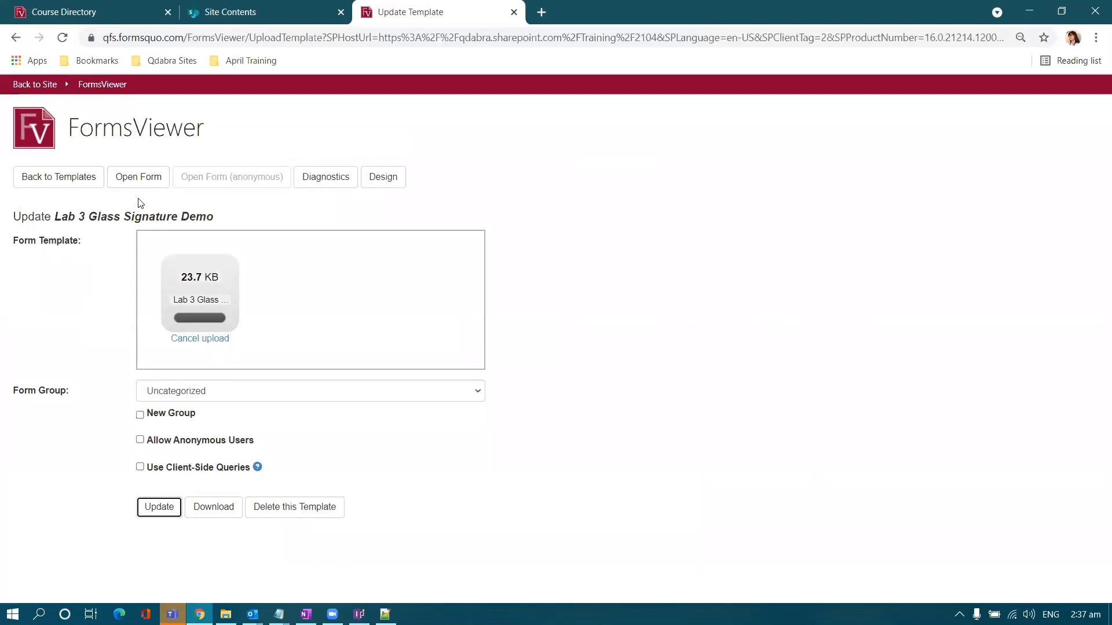
click(139, 178)
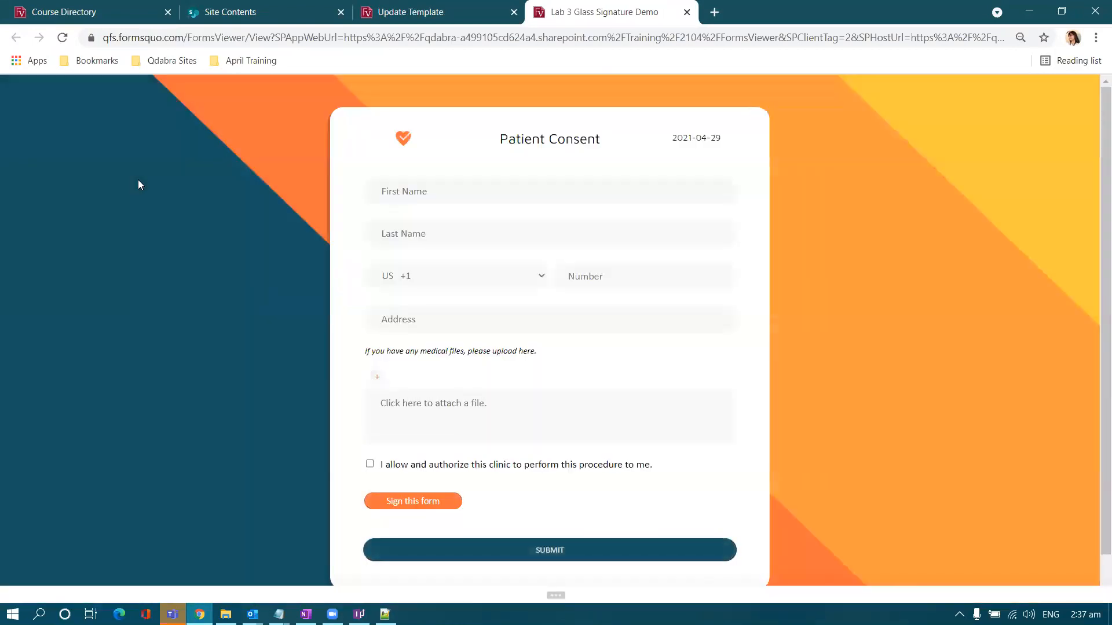
- Open the pad with Sign this form, draw signatures and capture them into the form twice
scroll(243, 325, down, 1)
click(395, 458)
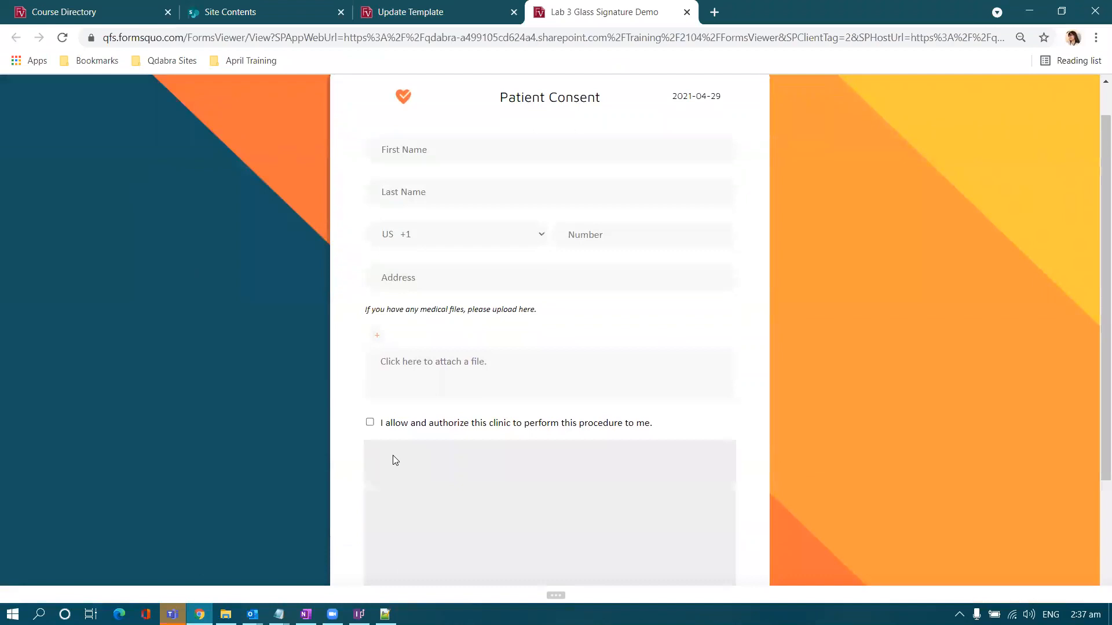
scroll(335, 429, down, 2)
scroll(281, 399, down, 2)
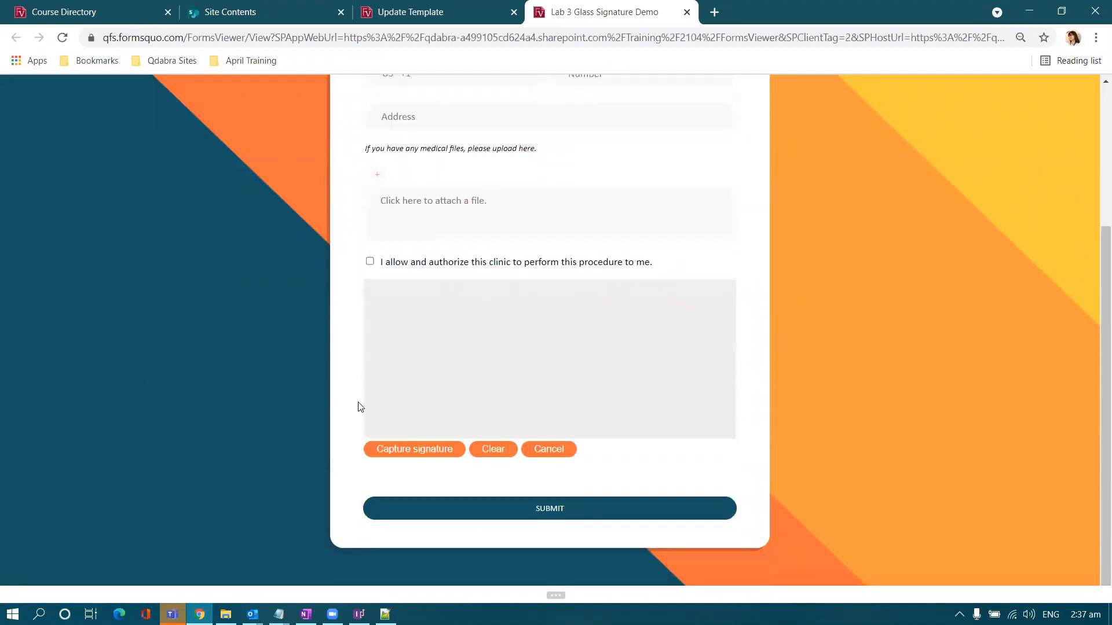
drag(377, 389, 483, 357)
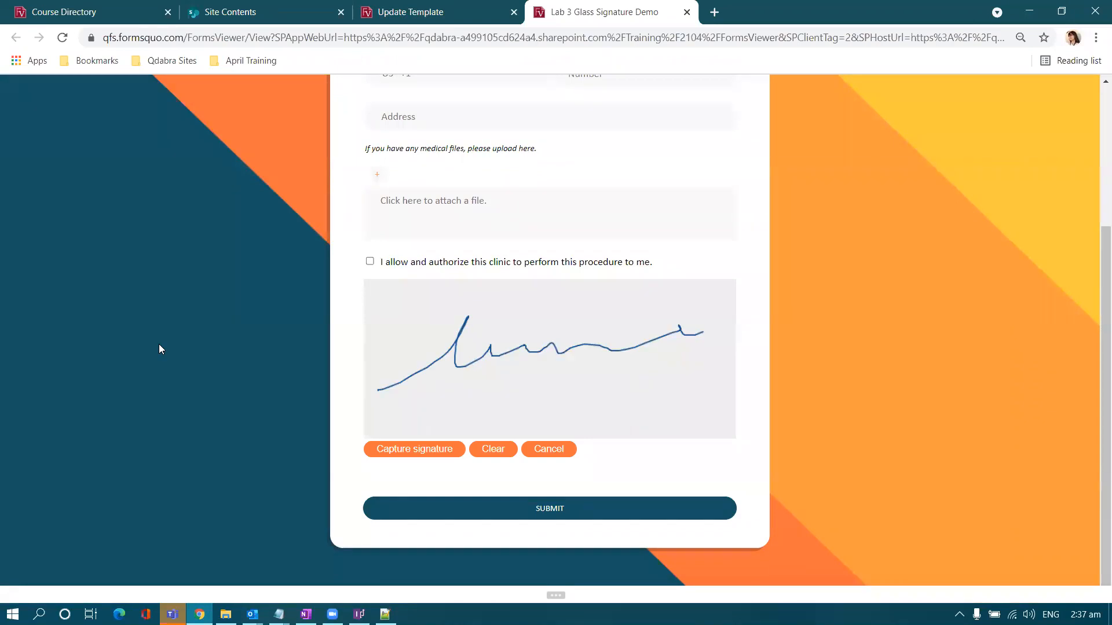
click(405, 450)
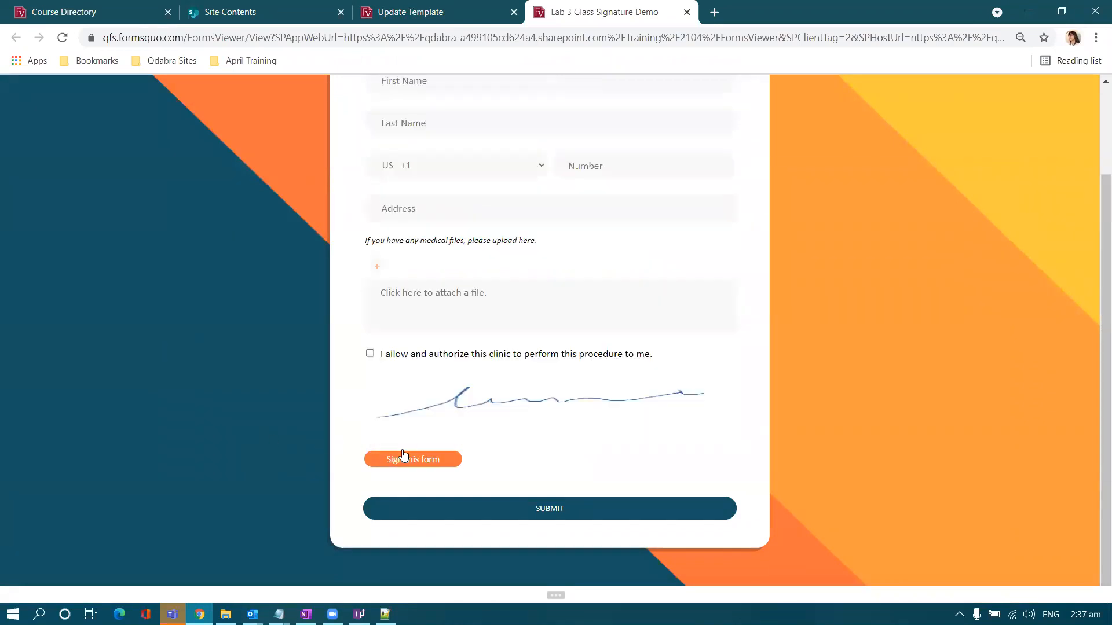
click(402, 456)
mouse_move(405, 459)
mouse_down()
mouse_move(527, 418)
mouse_move(662, 414)
mouse_up()
mouse_move(381, 473)
mouse_down()
mouse_move(553, 445)
mouse_move(704, 393)
mouse_up()
click(435, 542)
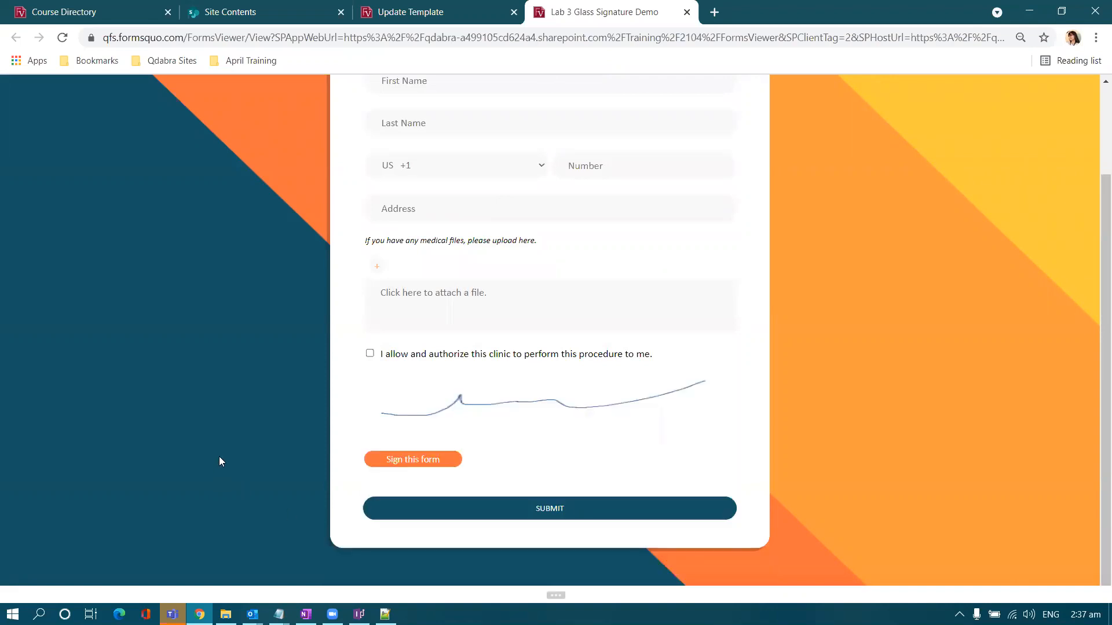
- Reopen the signature pad and check the SignatureConfig.xml settings file
scroll(220, 455, up, 1)
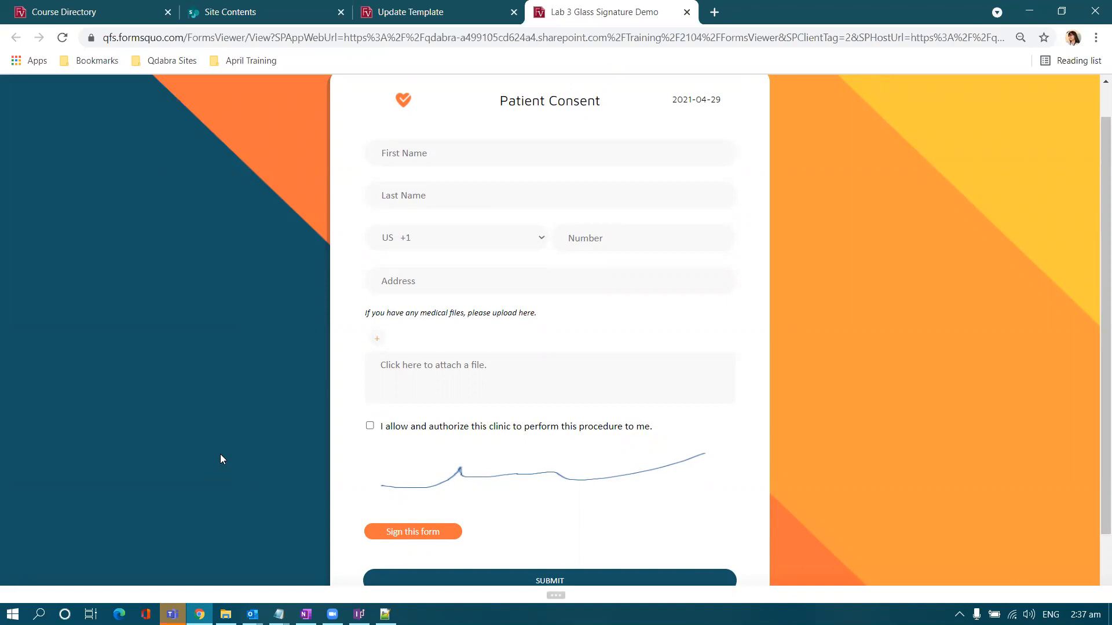
scroll(220, 451, up, 1)
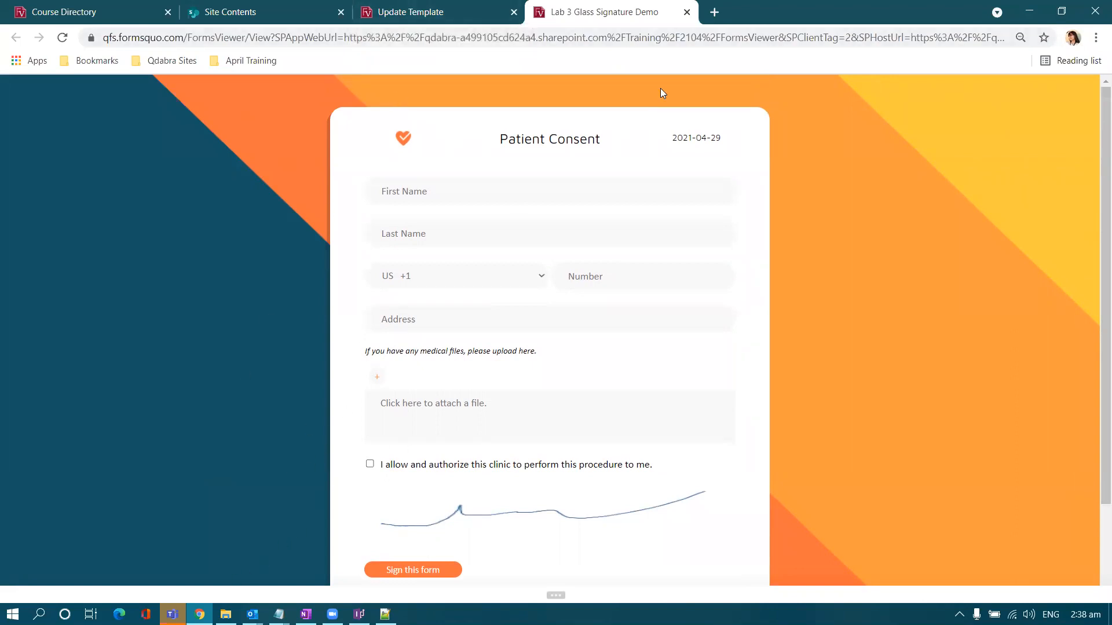
scroll(640, 158, down, 1)
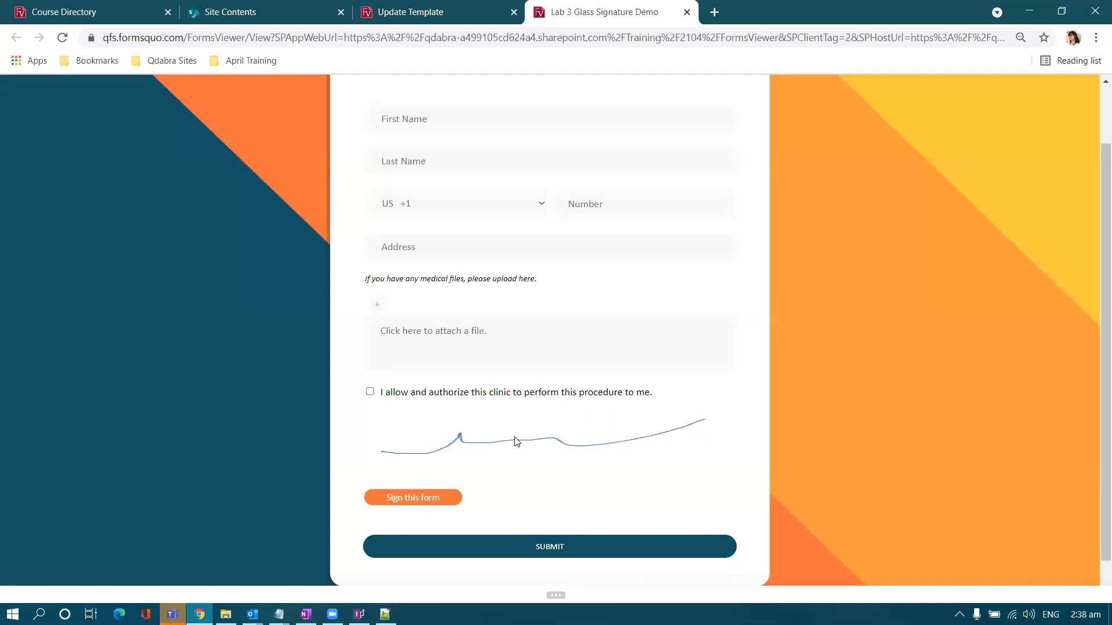
click(390, 494)
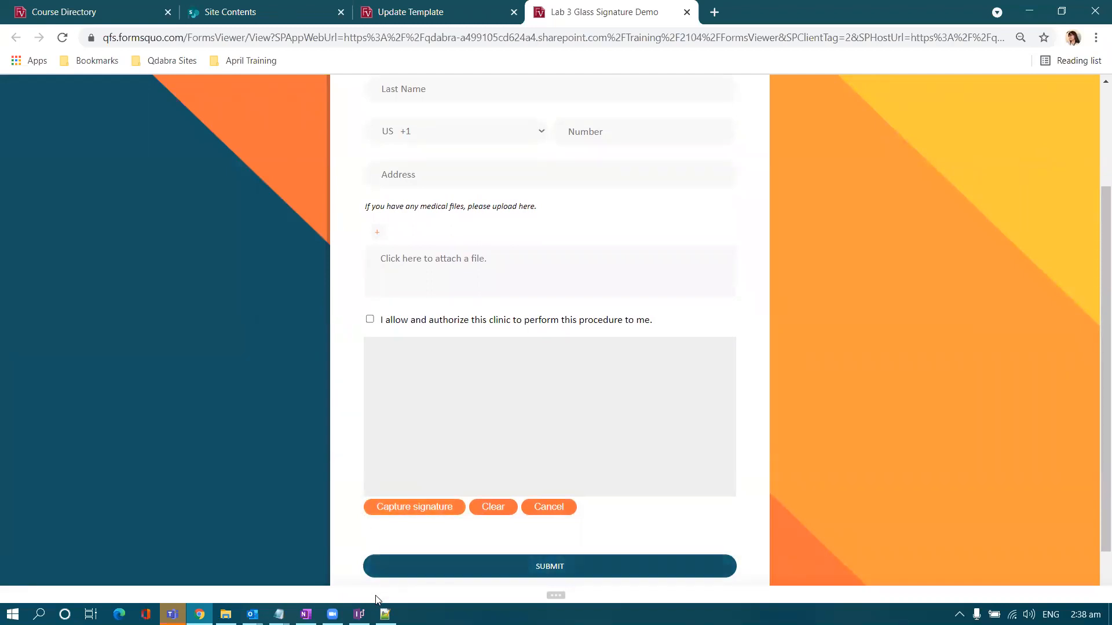
mouse_move(359, 614)
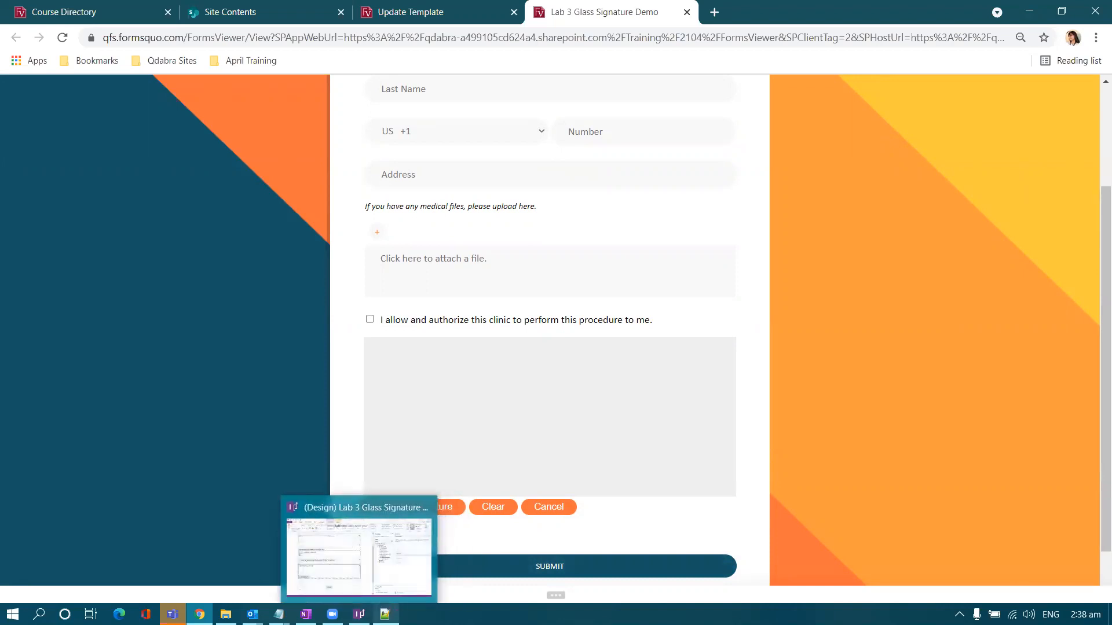
click(385, 614)
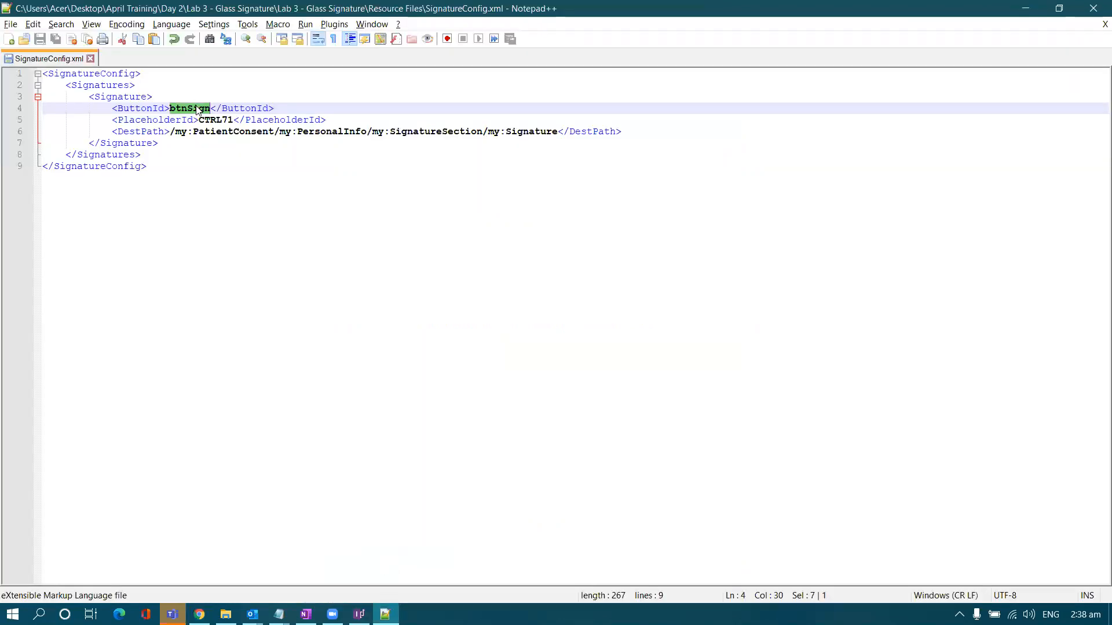
click(1025, 8)
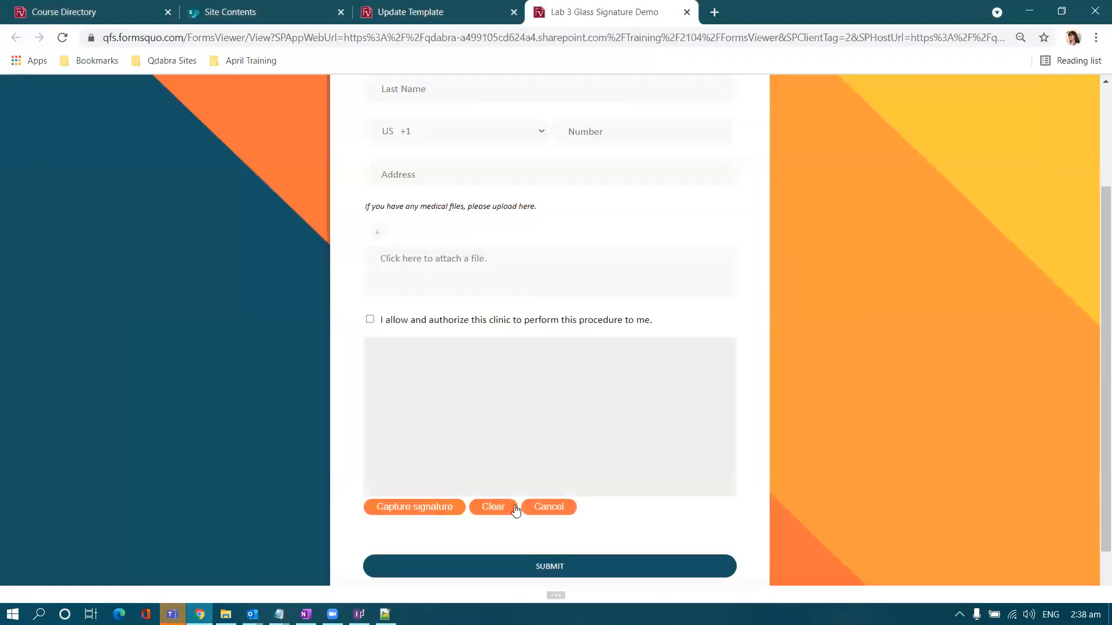
- Draw a signature, clear it, draw a fresh one and capture it into the form
click(444, 438)
drag(419, 427, 706, 387)
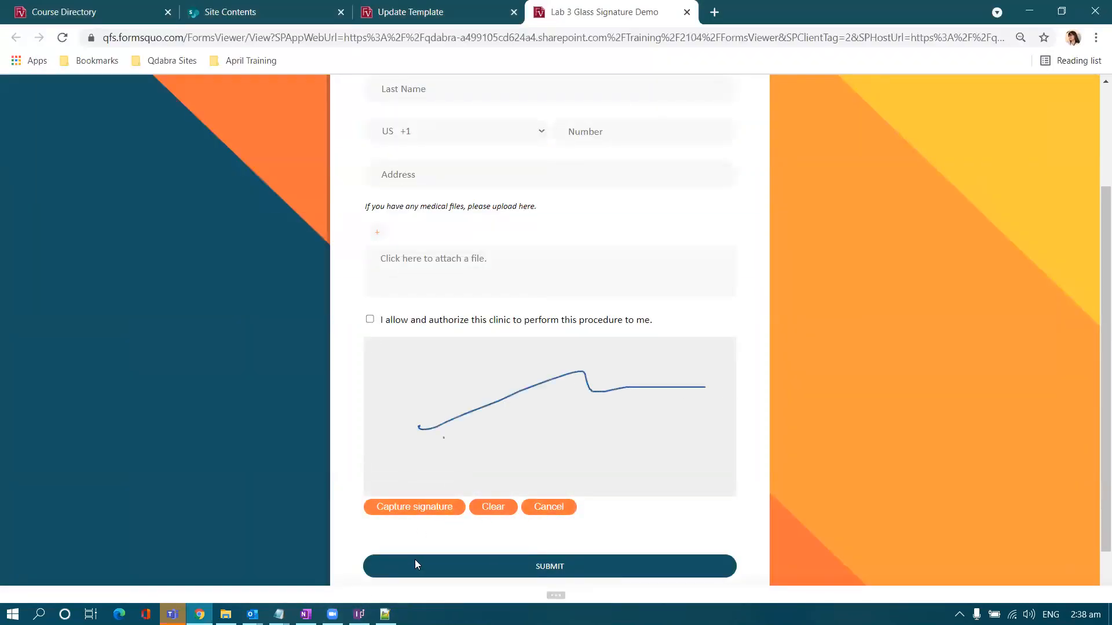
click(489, 508)
mouse_move(384, 444)
mouse_down()
mouse_move(607, 398)
mouse_move(610, 378)
mouse_up()
click(421, 507)
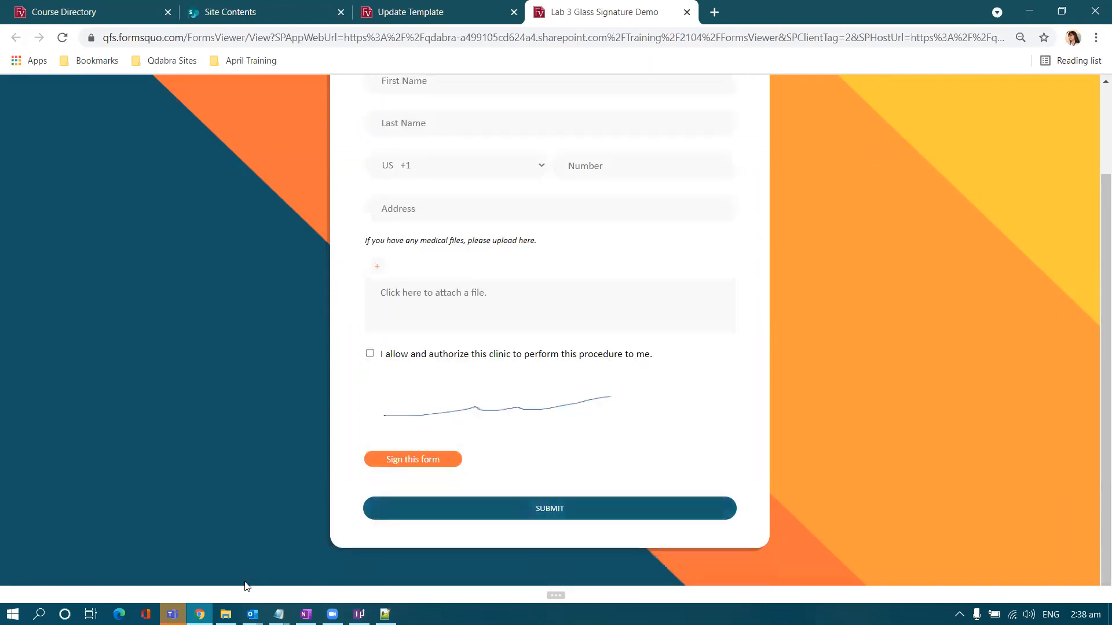
- Return to InfoPath Designer and open the signature picture control's context menu
mouse_move(359, 613)
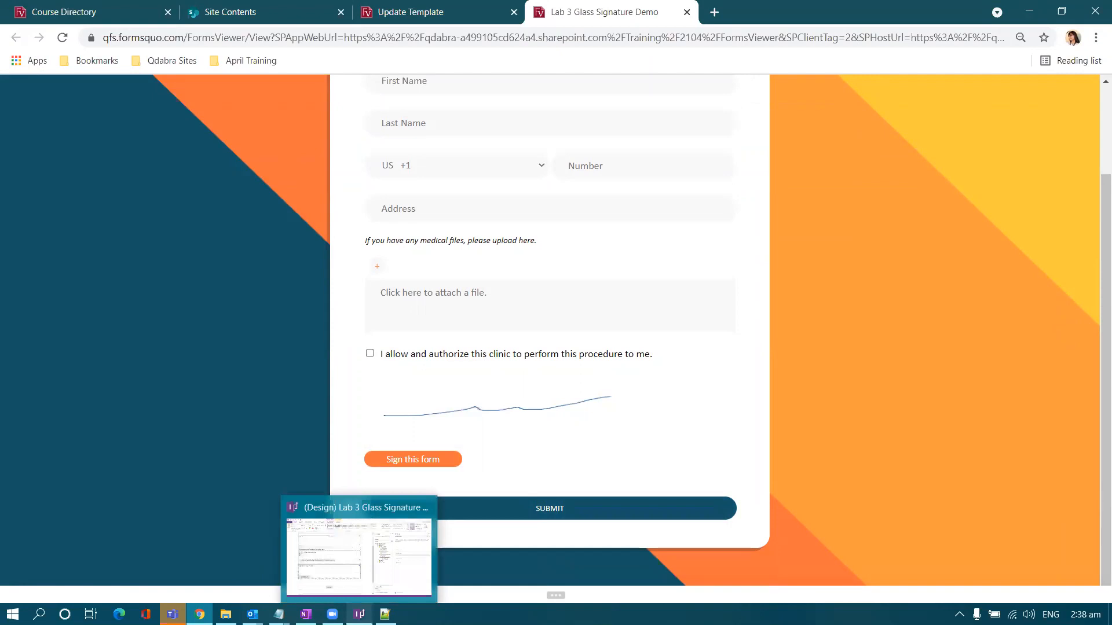
click(363, 571)
right_click(212, 387)
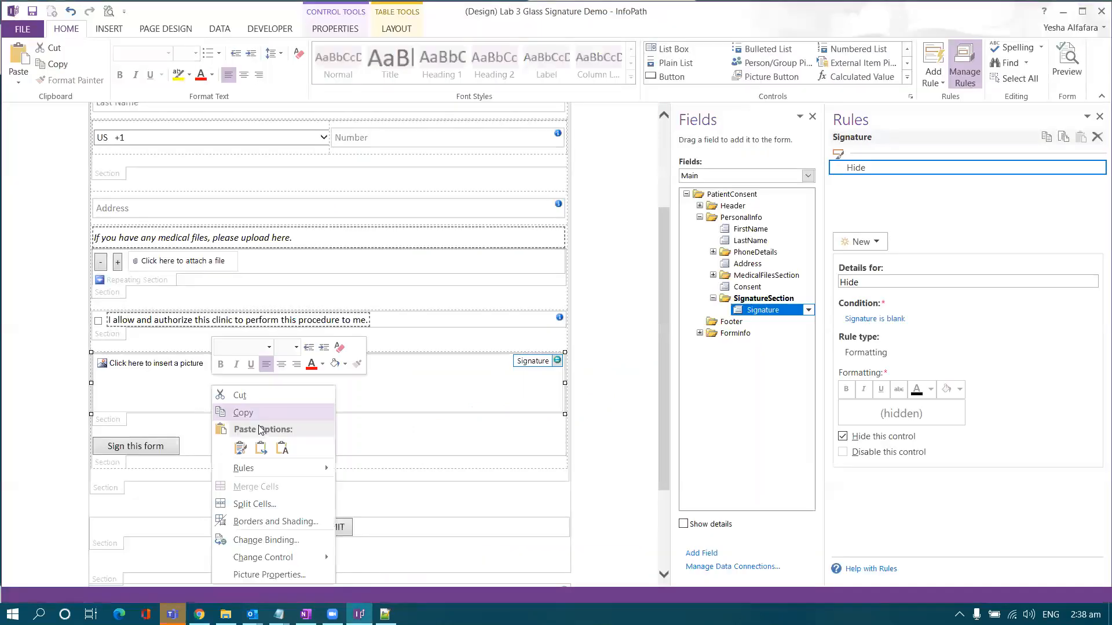
- Review the signature picture's Position and Size settings (100 px high, 100% wide) without changing them
click(263, 575)
click(371, 188)
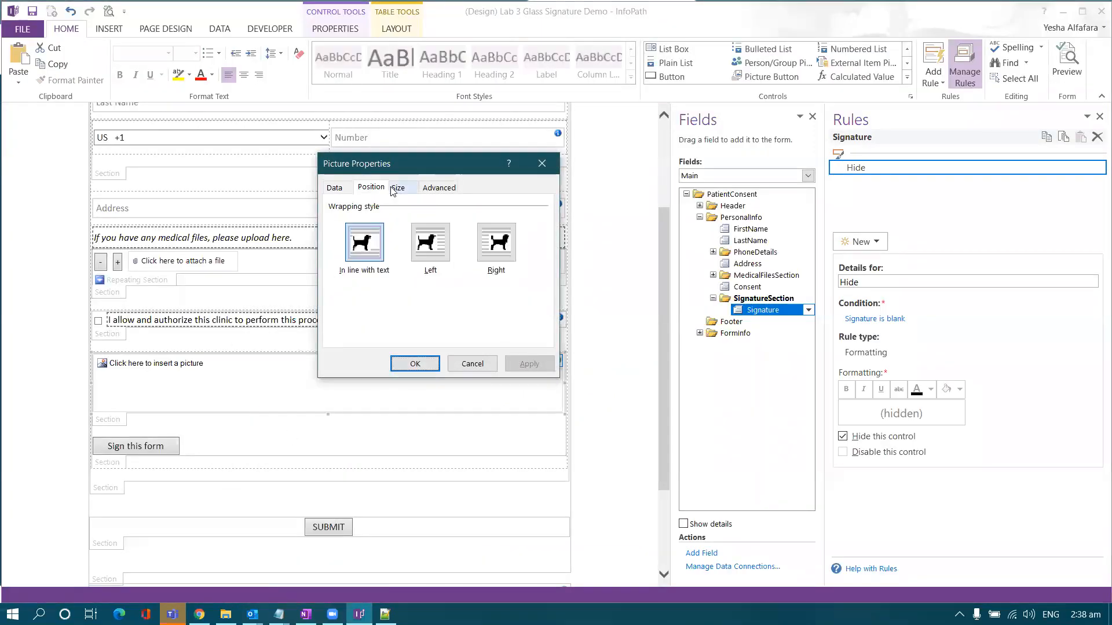
click(397, 188)
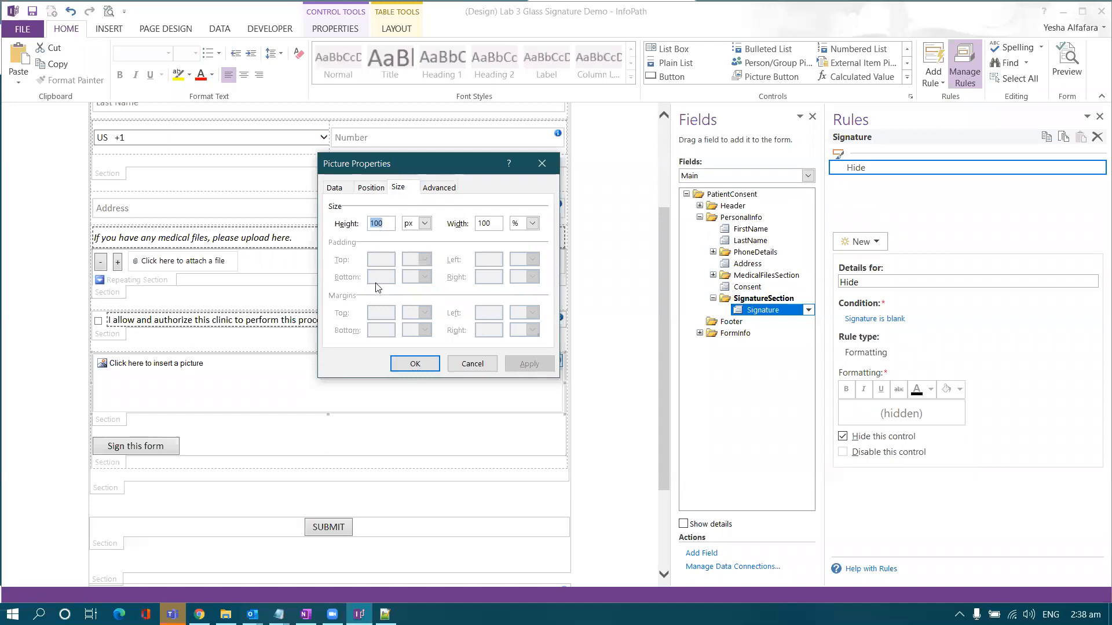
click(542, 164)
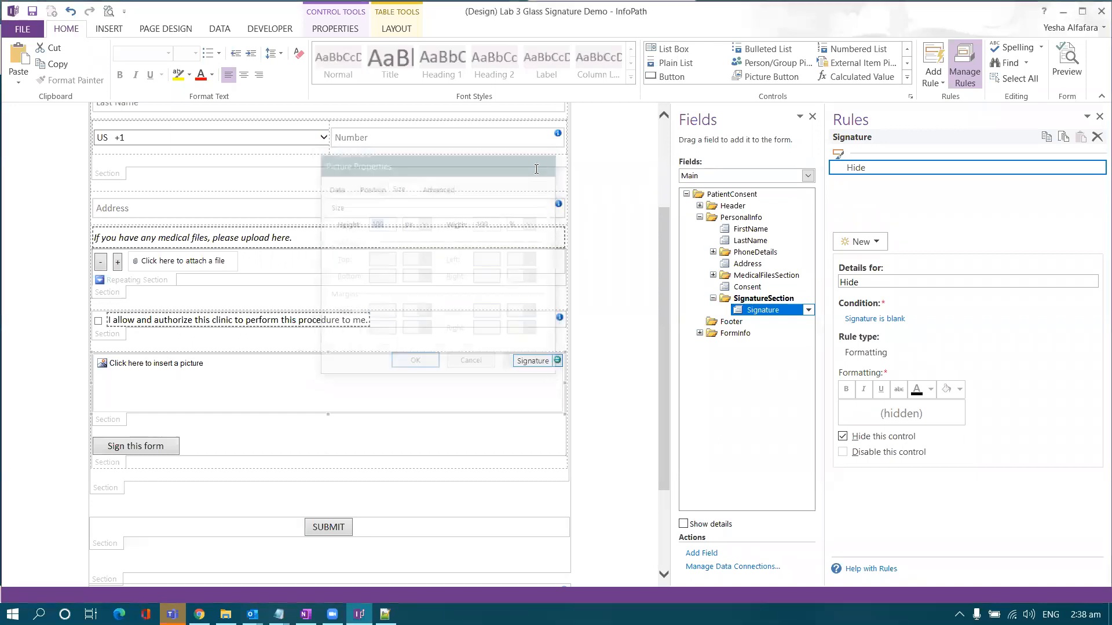
scroll(486, 306, up, 3)
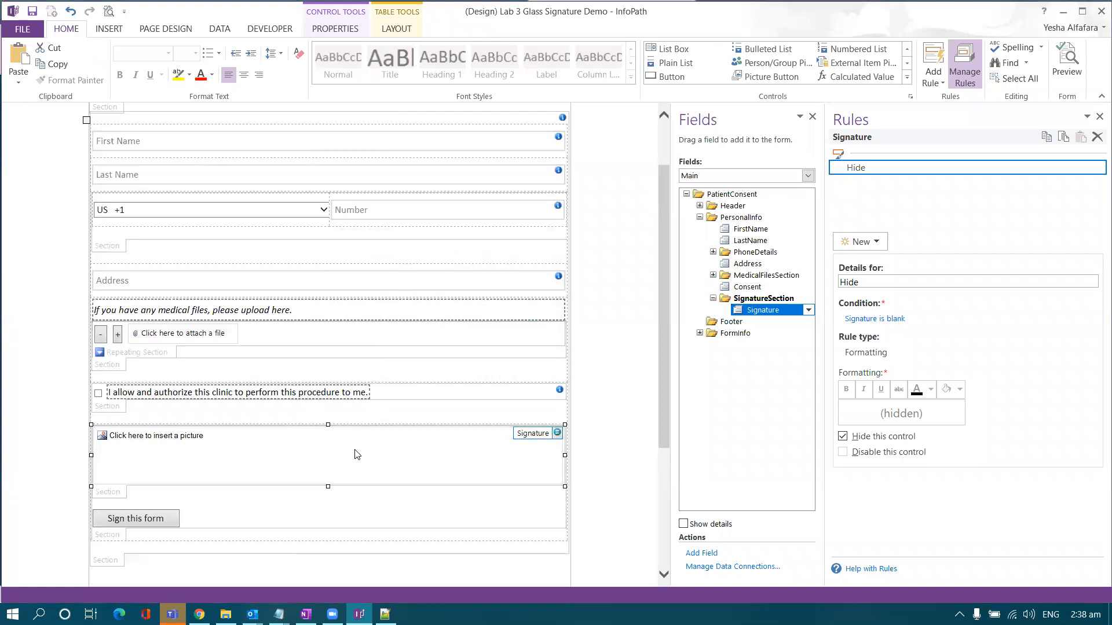
click(199, 613)
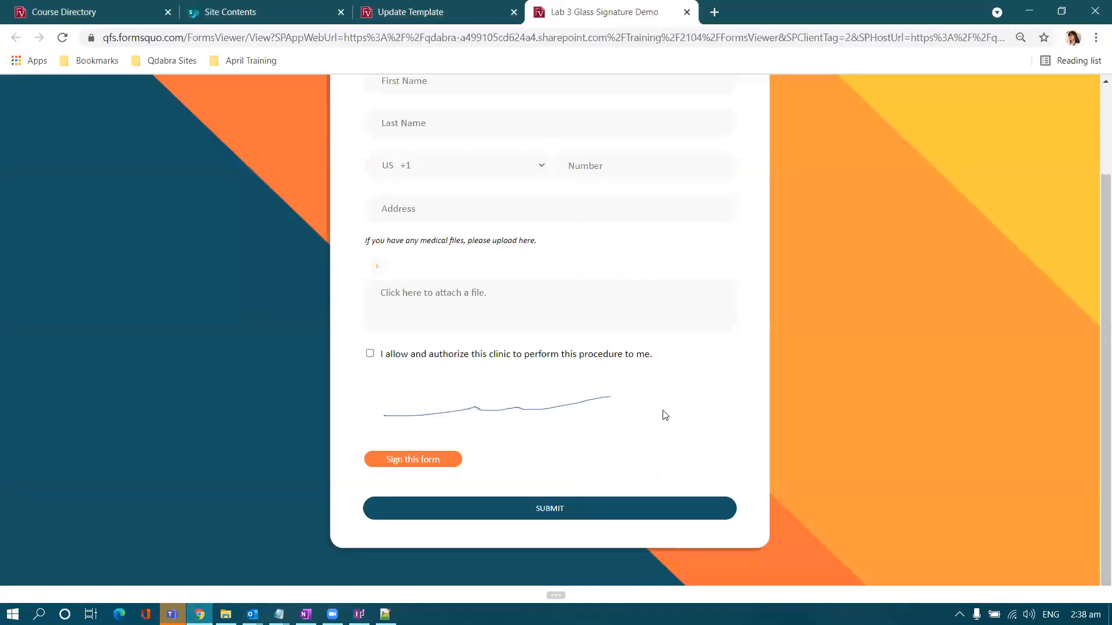
- Draw a signature on the pad and capture it into the consent form
scroll(665, 415, up, 2)
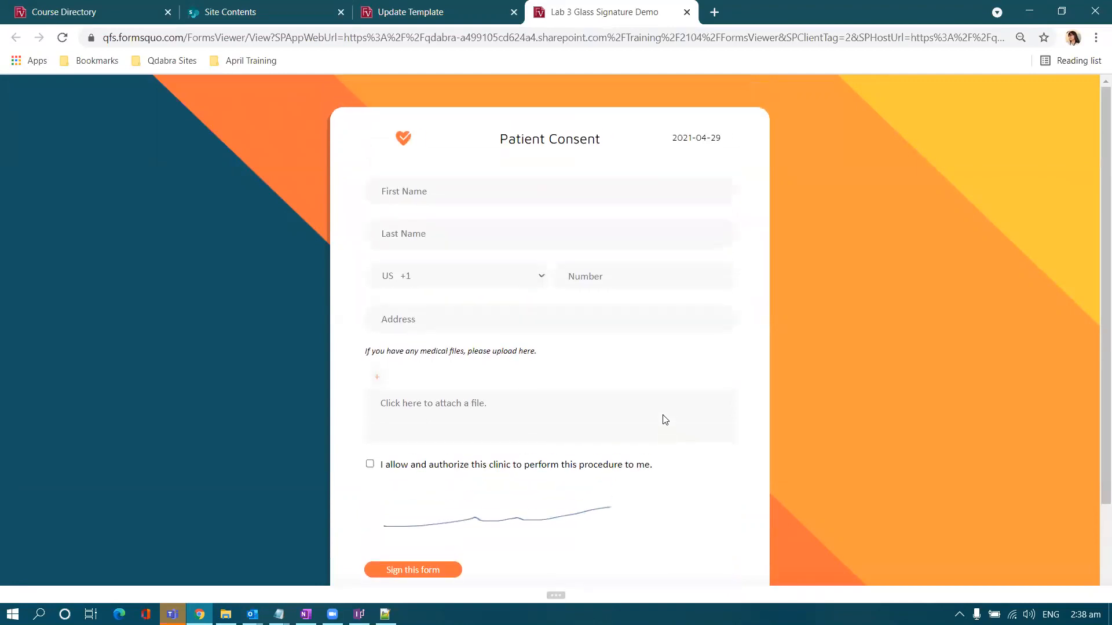
scroll(664, 417, down, 1)
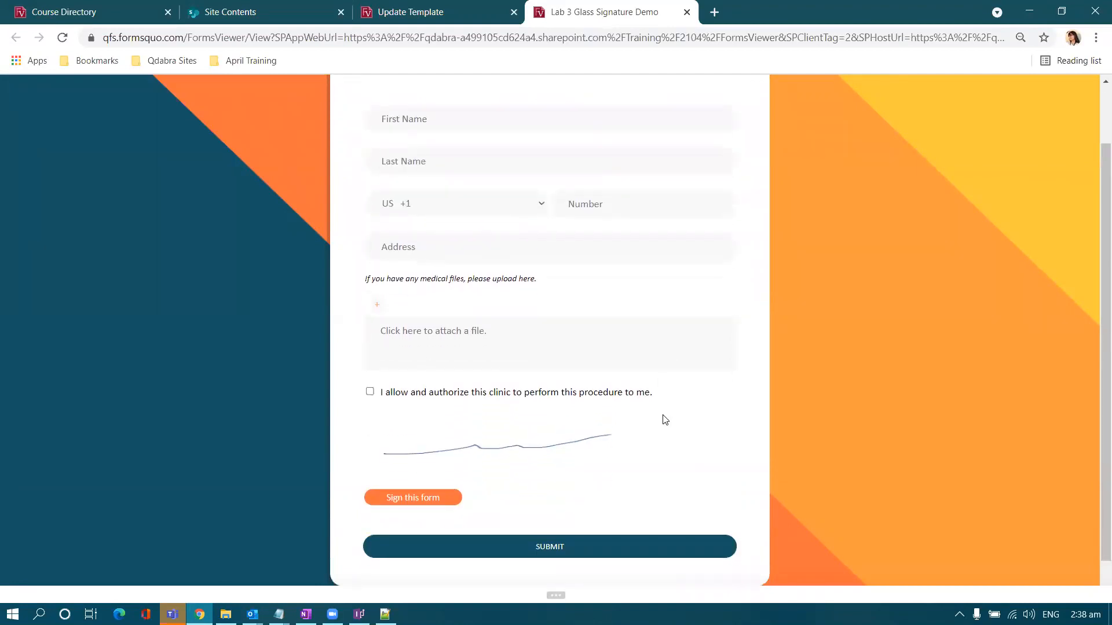
click(422, 498)
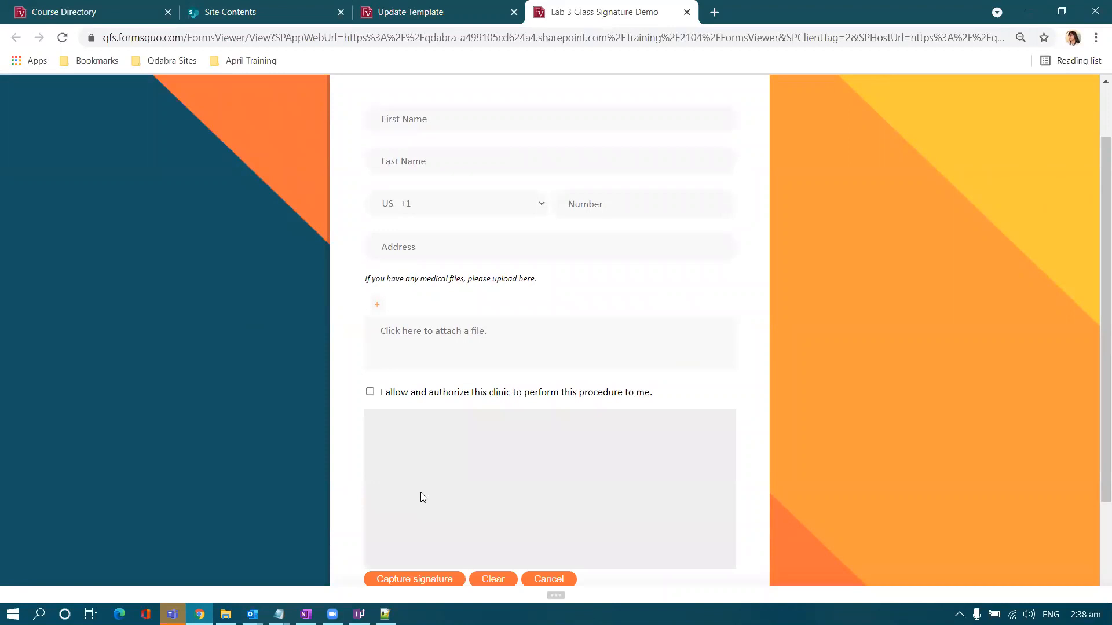
mouse_move(407, 490)
mouse_down()
mouse_move(493, 474)
mouse_move(567, 489)
mouse_move(652, 479)
mouse_up()
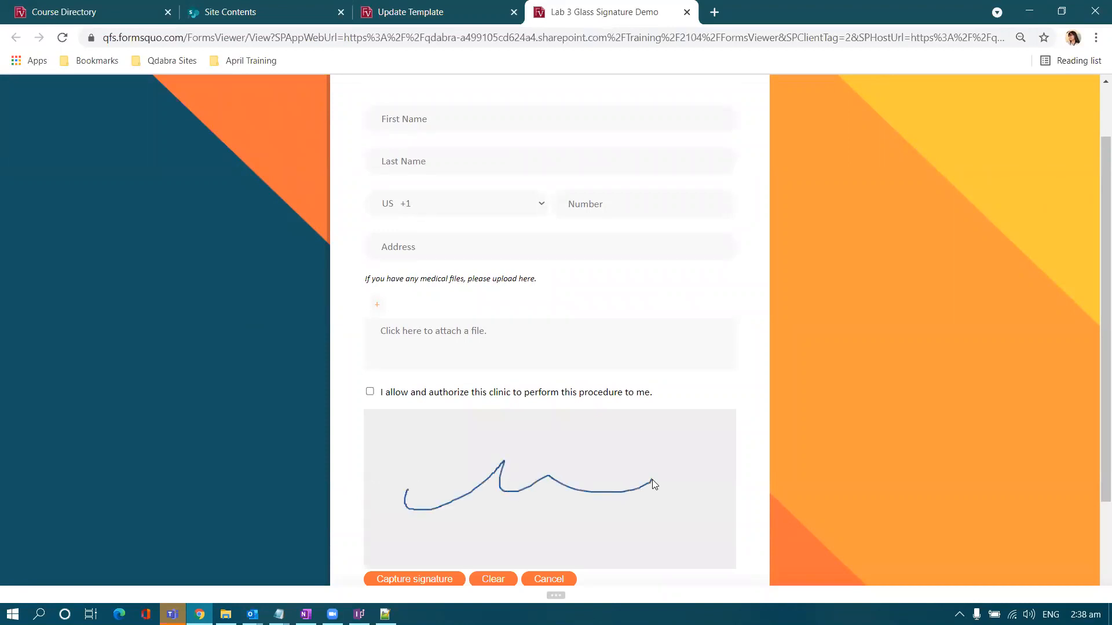
scroll(571, 493, down, 1)
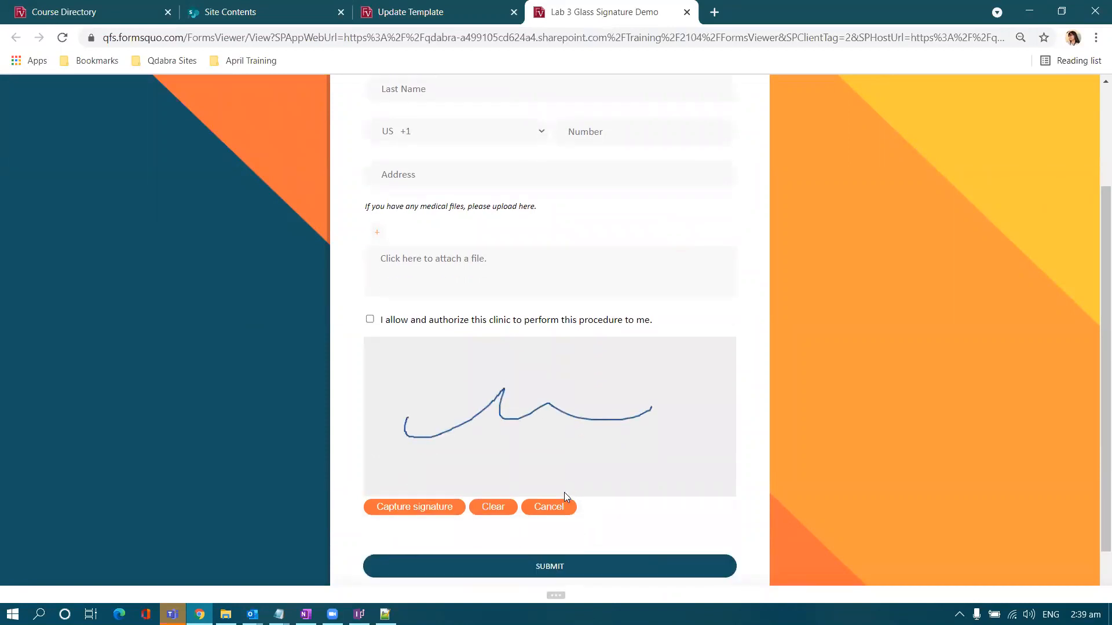
click(449, 508)
- Draw and capture another signature, then open the signature picture's options in InfoPath
click(445, 462)
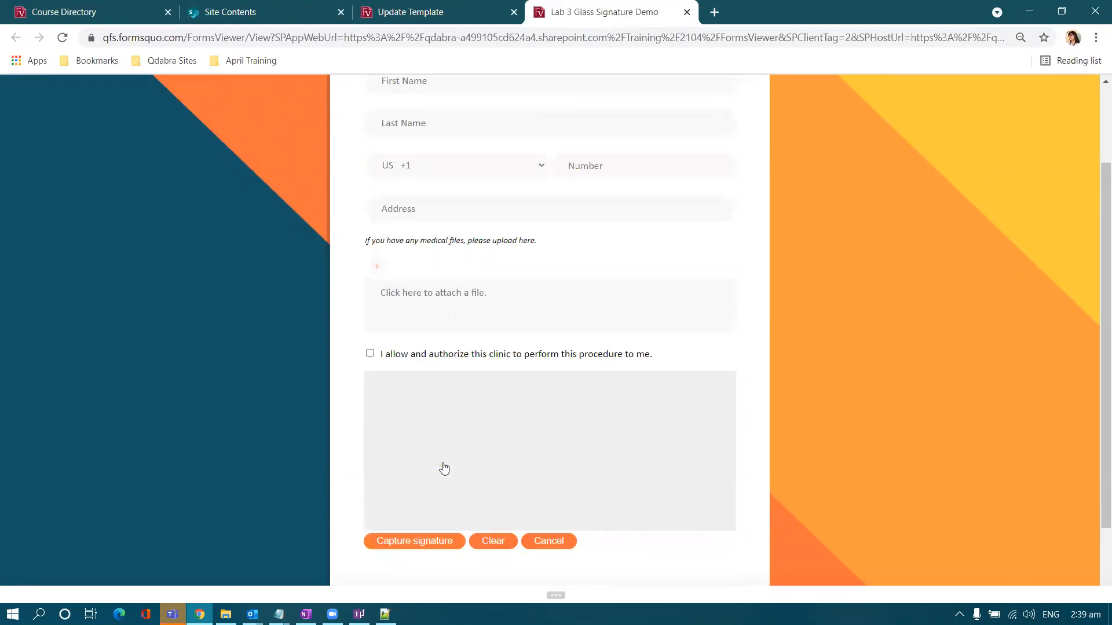
mouse_move(406, 463)
mouse_down()
mouse_move(590, 441)
mouse_move(663, 479)
mouse_up()
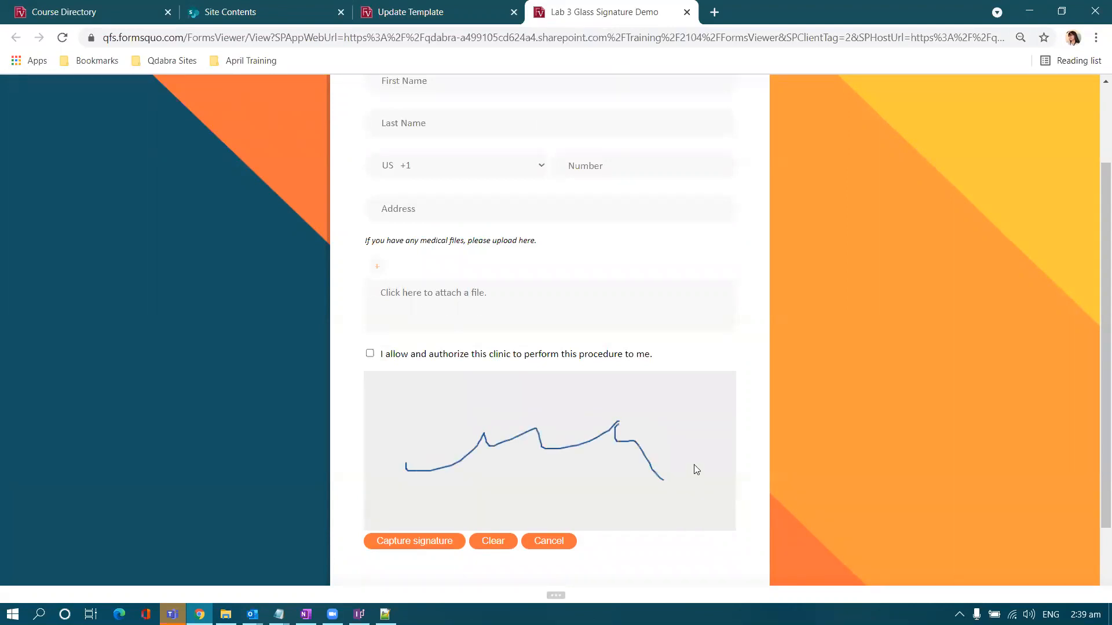
click(449, 543)
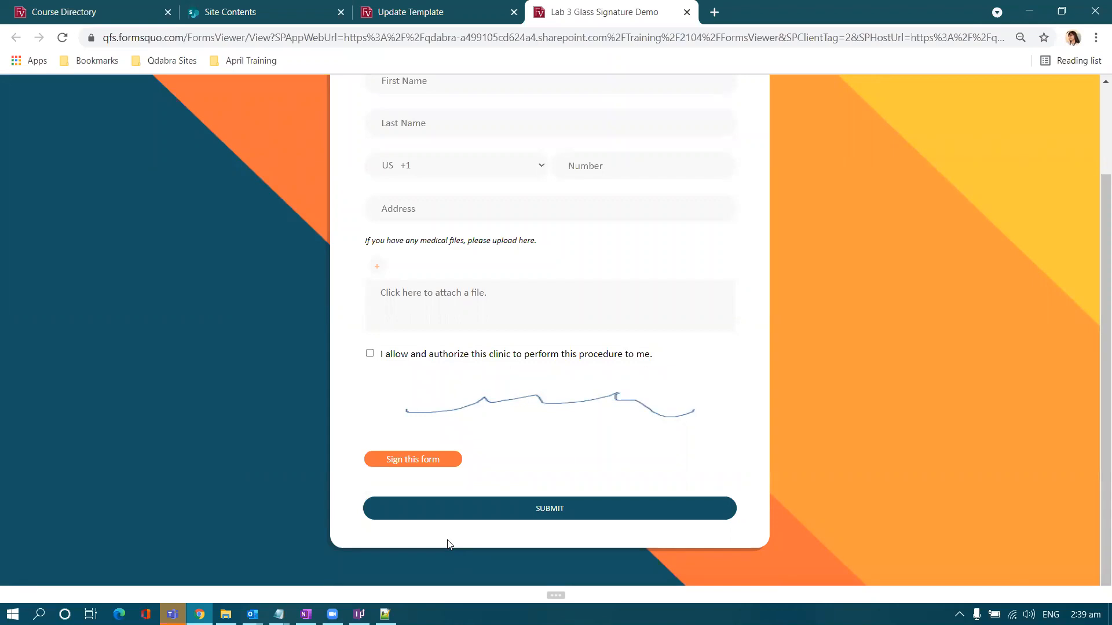
click(359, 614)
right_click(274, 490)
- Set the signature picture's height to 200 px in Picture Properties
click(291, 446)
click(375, 191)
click(398, 188)
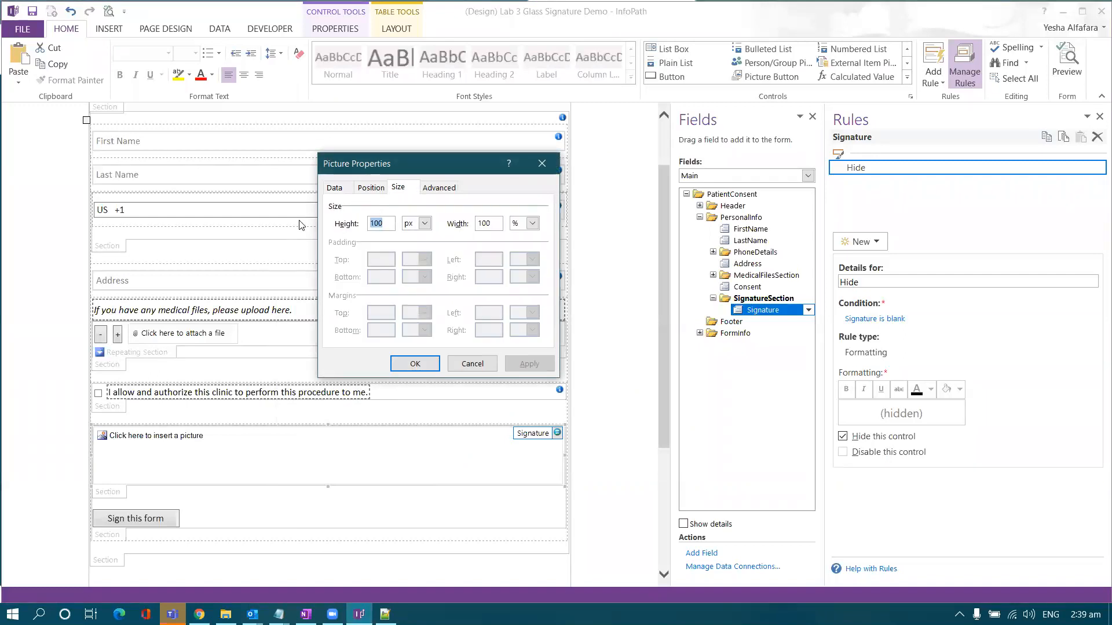
text(200)
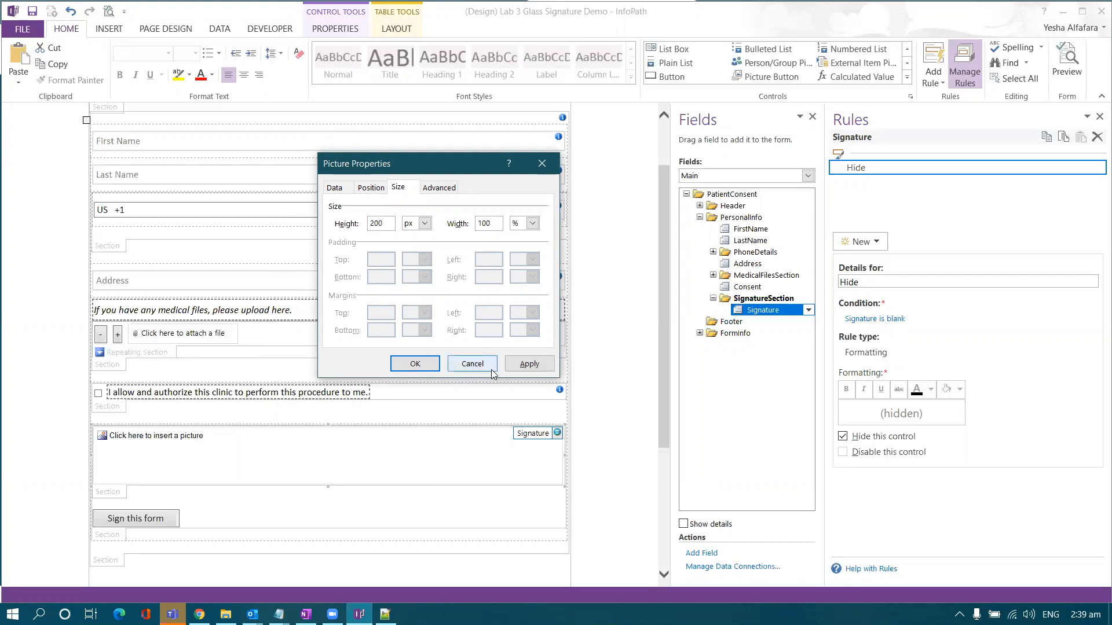
click(517, 364)
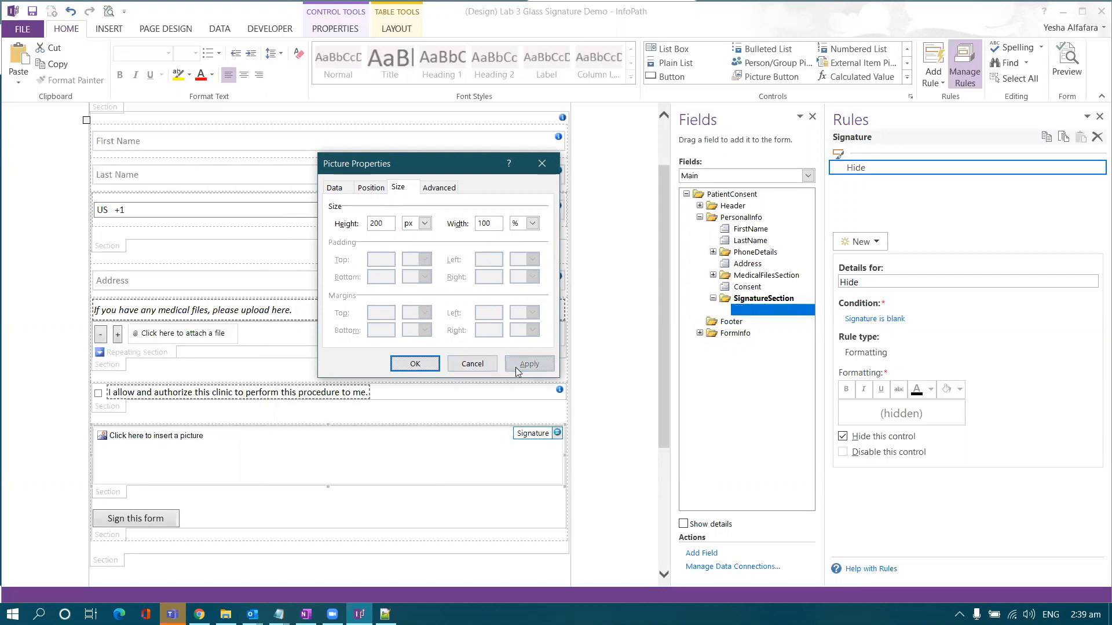
click(415, 364)
- Open Signature.css from the Resource Files folder in Visual Studio Code
scroll(398, 383, down, 3)
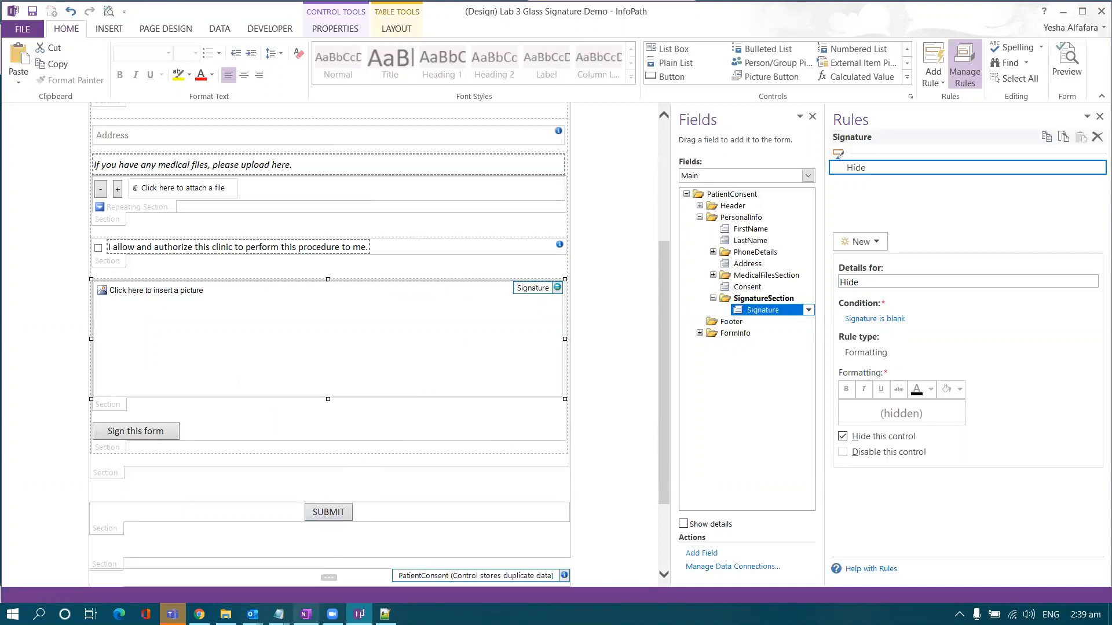
click(225, 614)
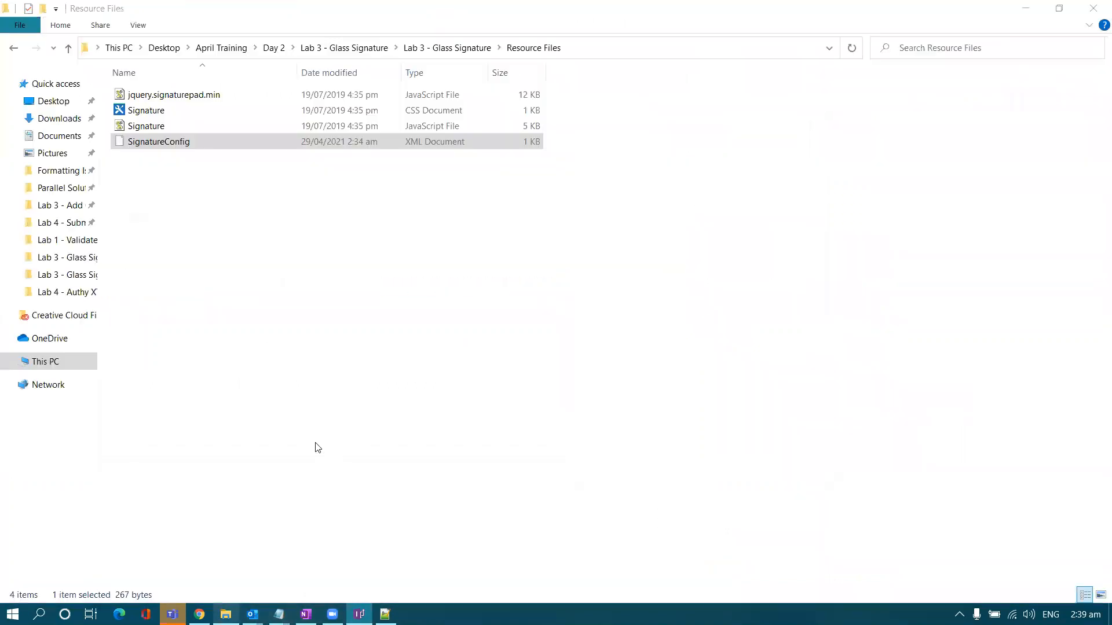
right_click(215, 112)
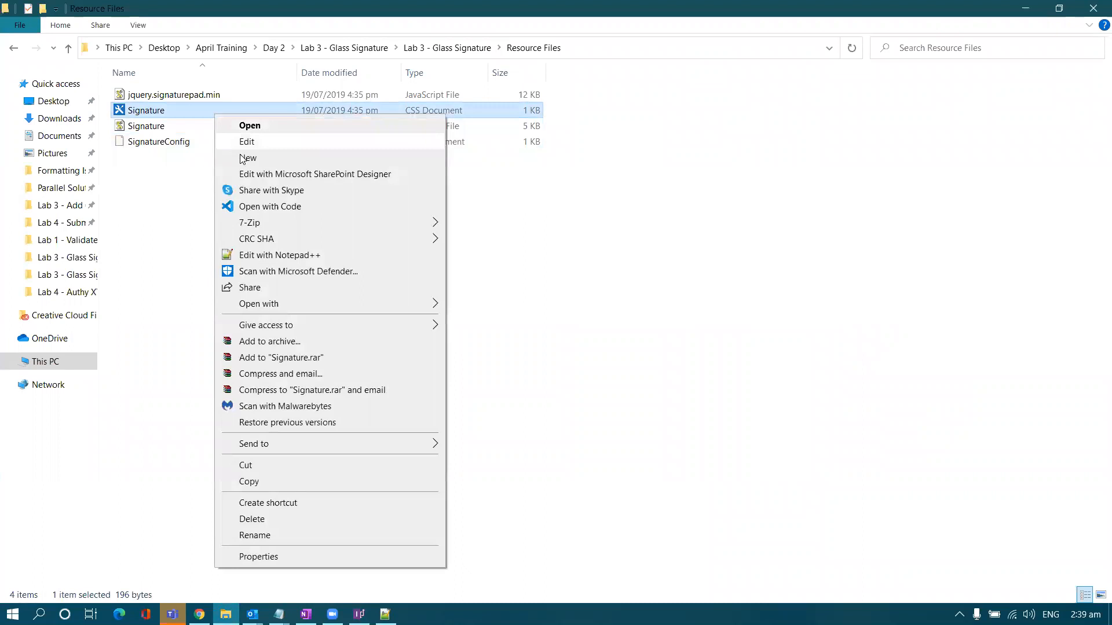
click(253, 206)
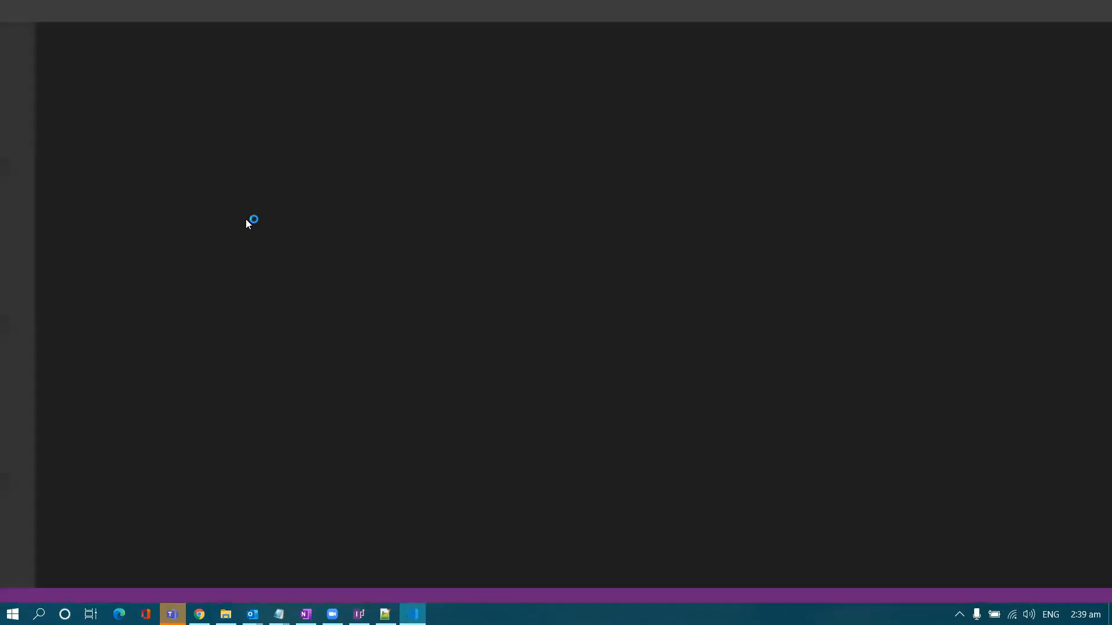
- Look over the Signature.css code in Visual Studio Code, selecting it through to the end
scroll(232, 241, down, 1)
scroll(248, 238, up, 1)
click(295, 288)
drag(296, 288, 56, 51)
click(254, 232)
- Open Signature.js from the Resource Files folder with Visual Studio Code
key(alt+Tab)
right_click(200, 128)
click(241, 222)
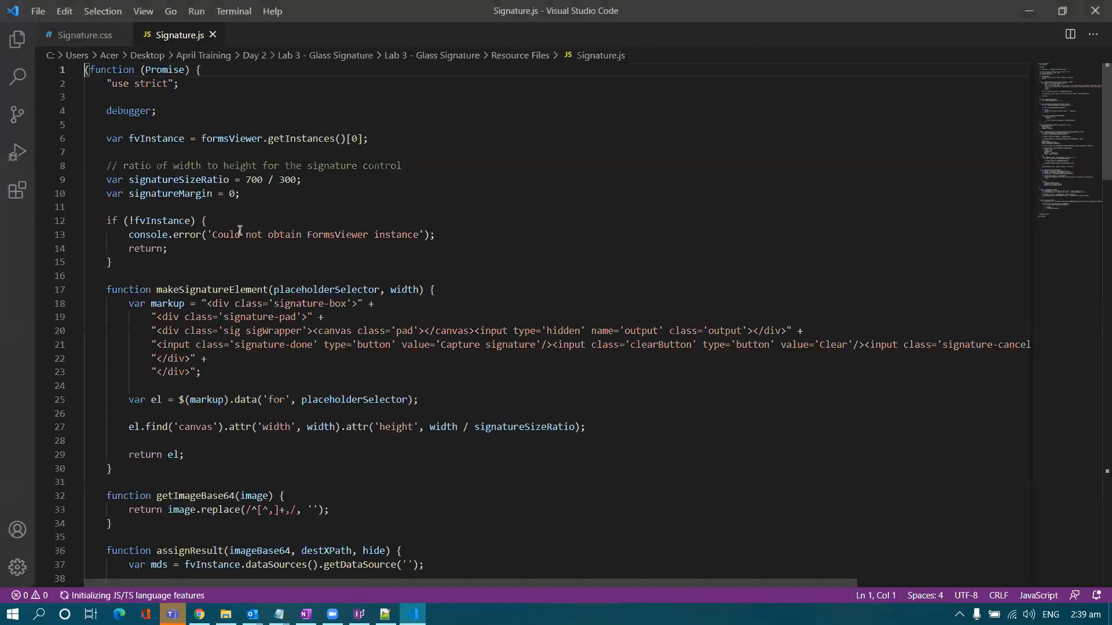
- Scroll through the Signature.js code to review it
scroll(240, 231, down, 4)
scroll(240, 230, down, 7)
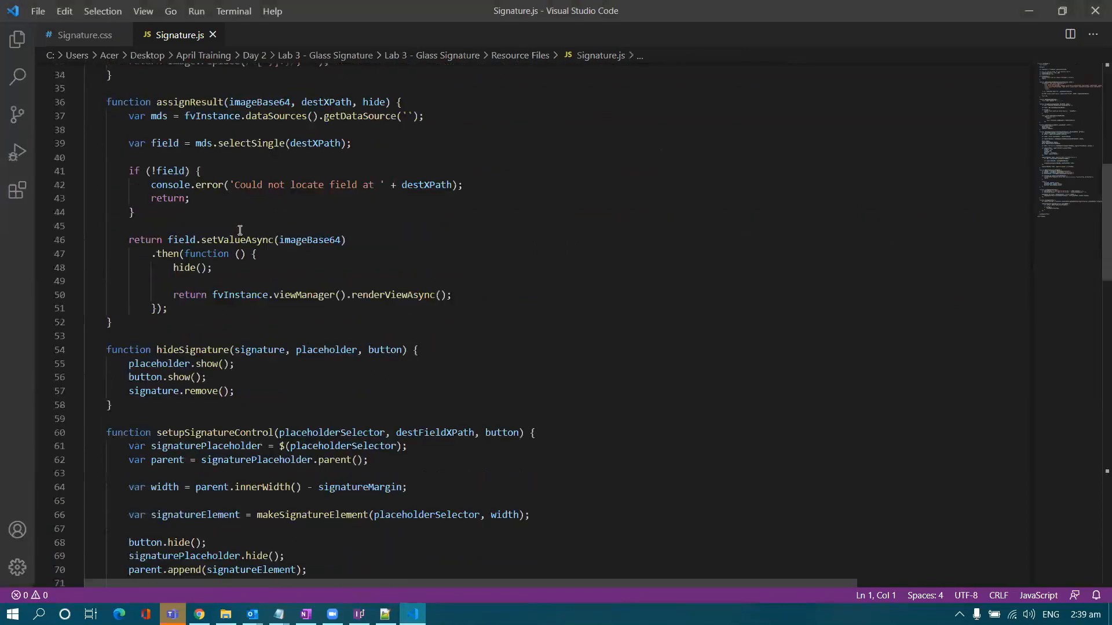
scroll(239, 231, down, 2)
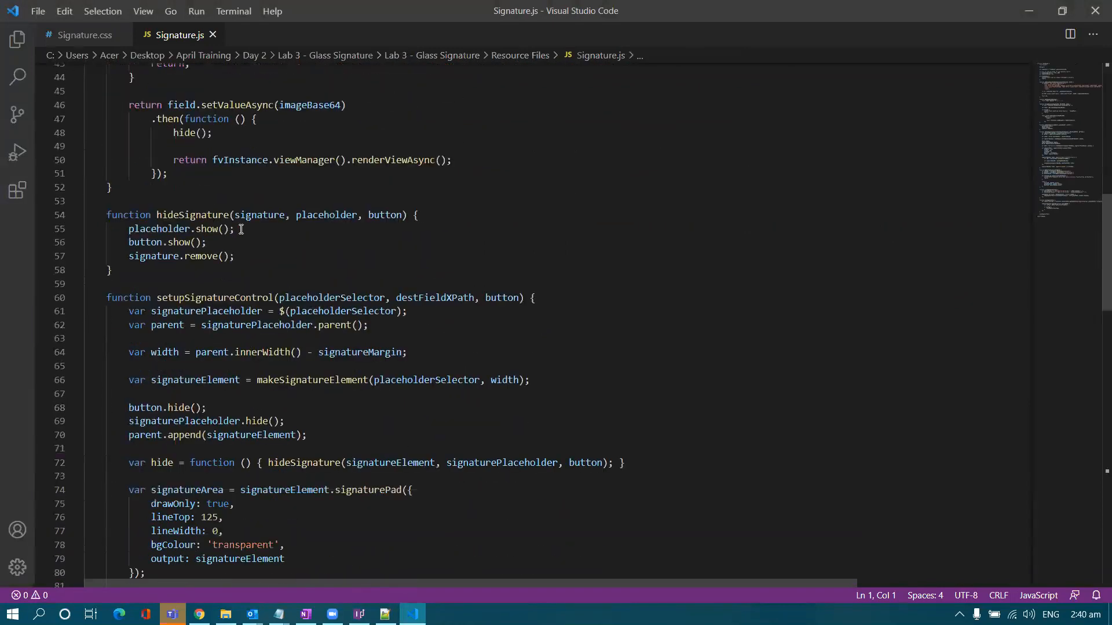
scroll(241, 230, down, 4)
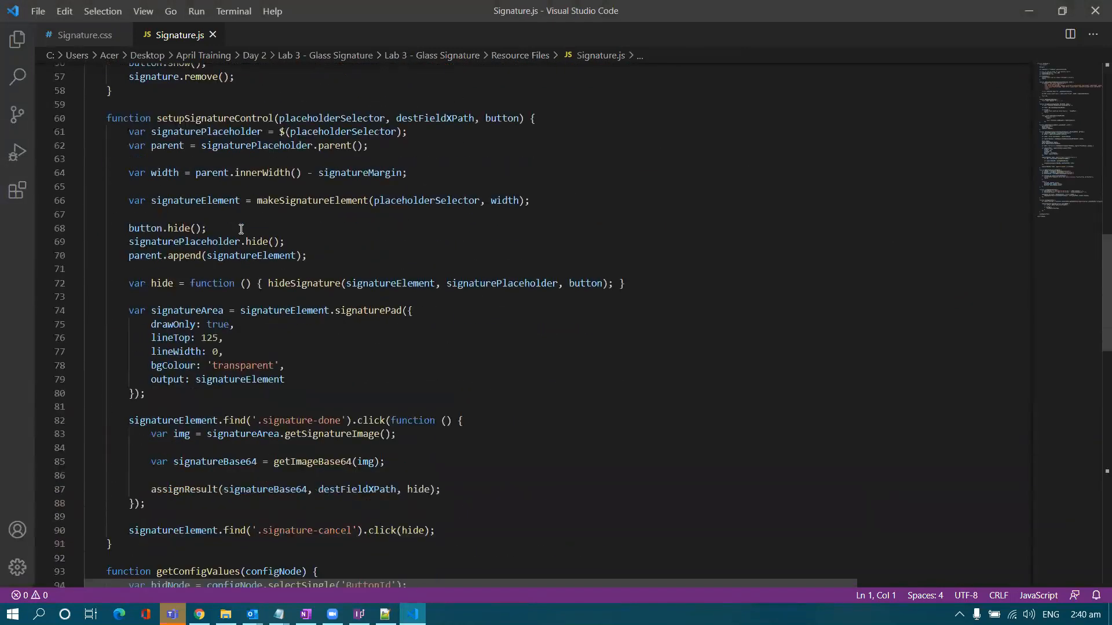
scroll(241, 230, down, 3)
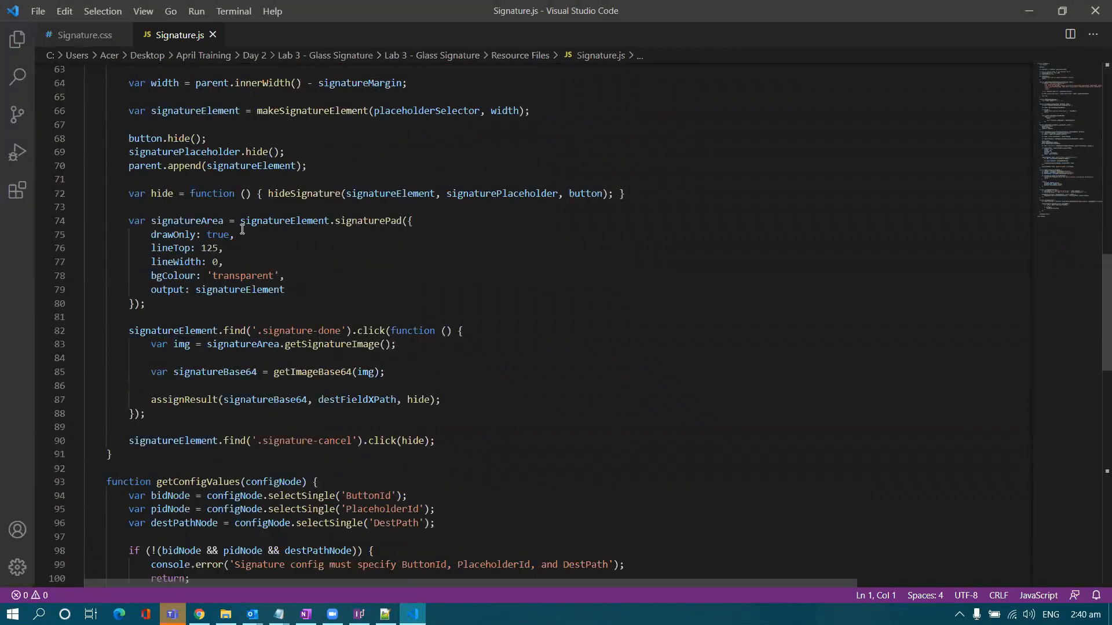
scroll(242, 230, down, 1)
drag(242, 173, 157, 145)
scroll(225, 208, down, 2)
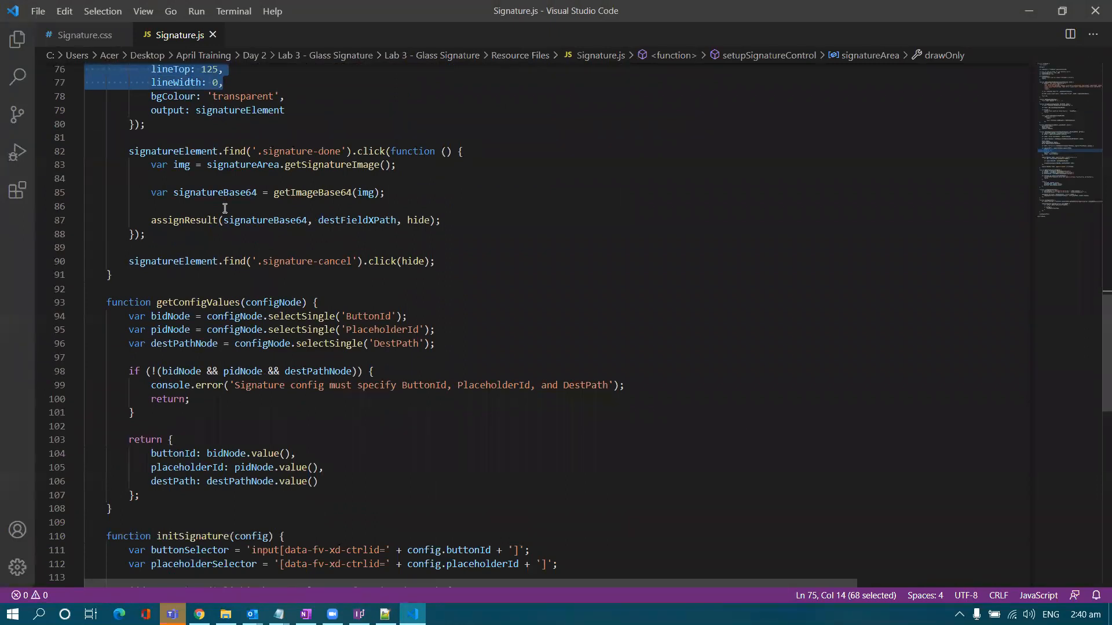
scroll(224, 208, down, 4)
scroll(226, 226, down, 3)
scroll(321, 276, up, 1)
scroll(321, 275, down, 1)
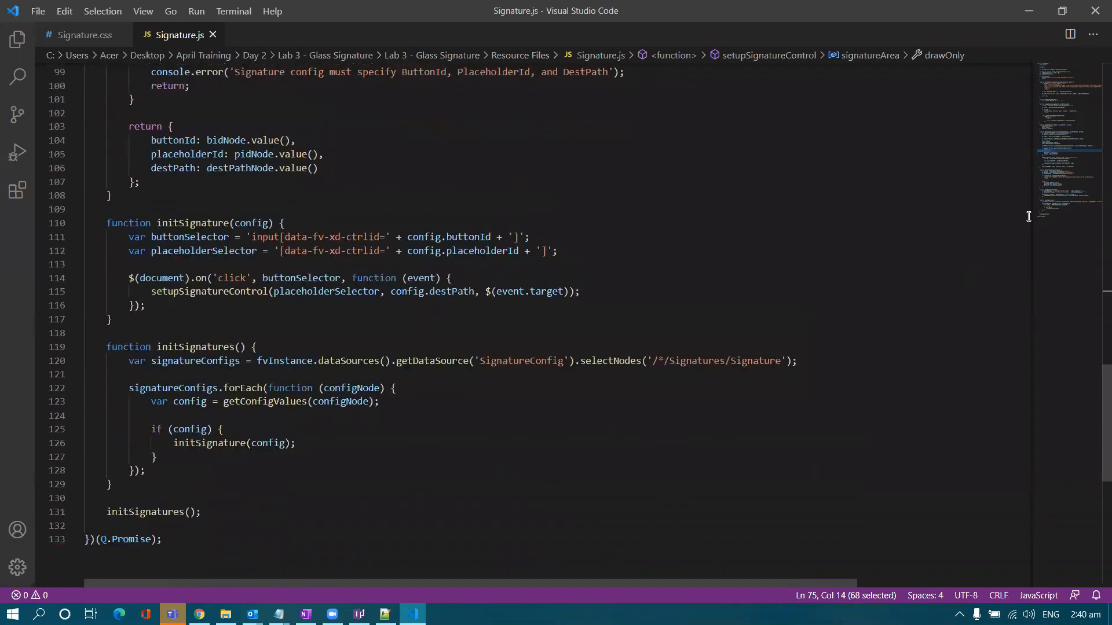
drag(1061, 189, 1047, 74)
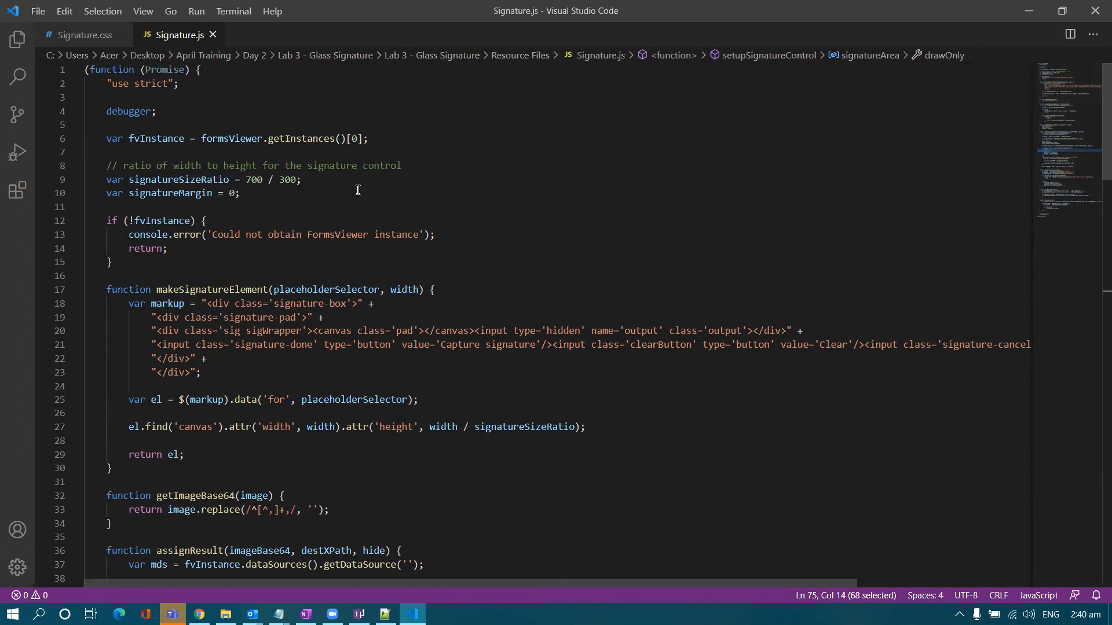
- Highlight the 700 / 300 signature size ratio on line 9, then return to the Chrome form
drag(358, 181, 224, 181)
drag(154, 183, 89, 181)
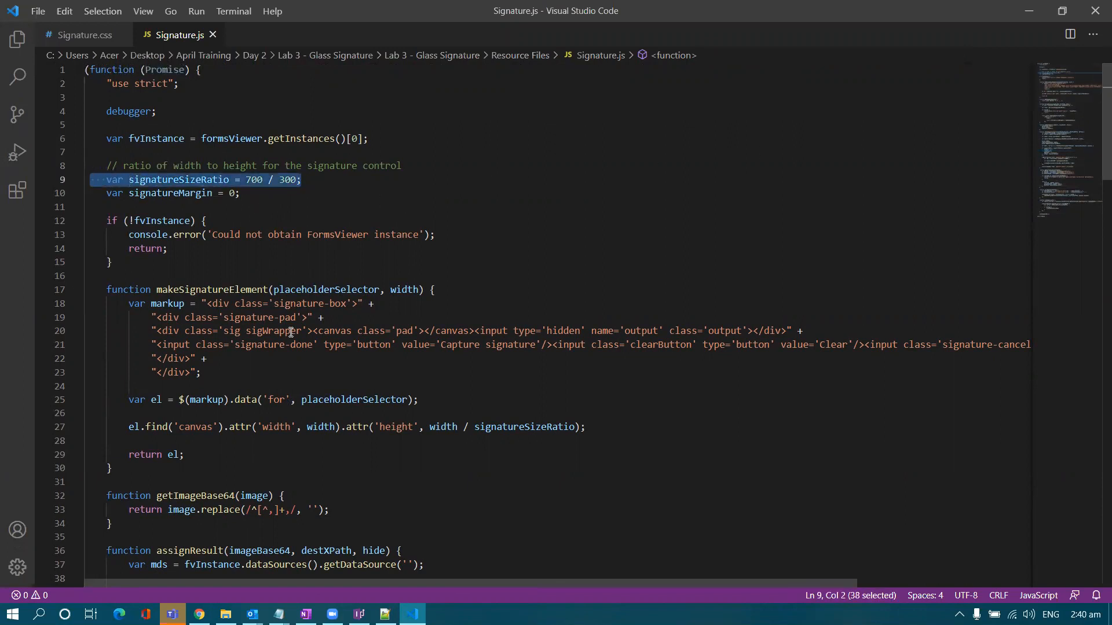
scroll(367, 341, down, 1)
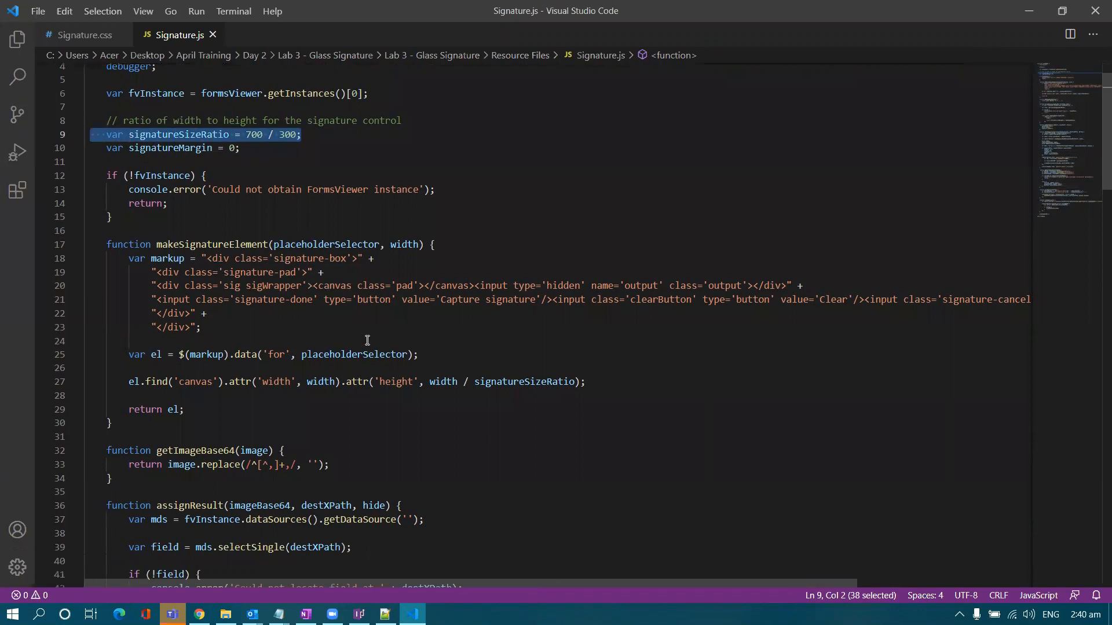
scroll(365, 348, down, 1)
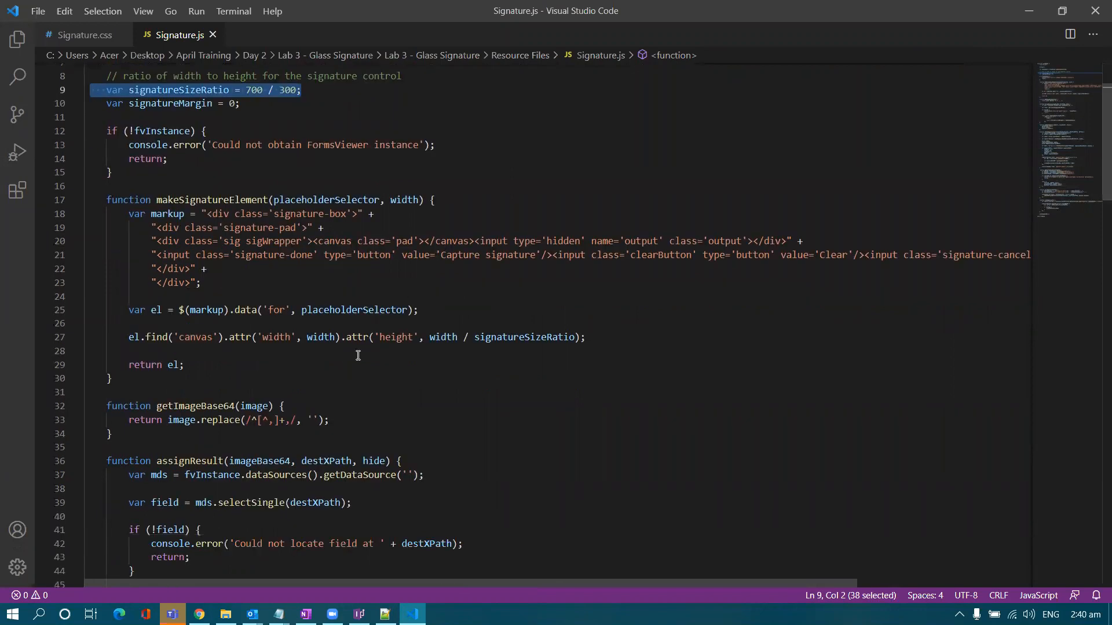
click(359, 352)
scroll(358, 355, up, 1)
scroll(361, 363, up, 1)
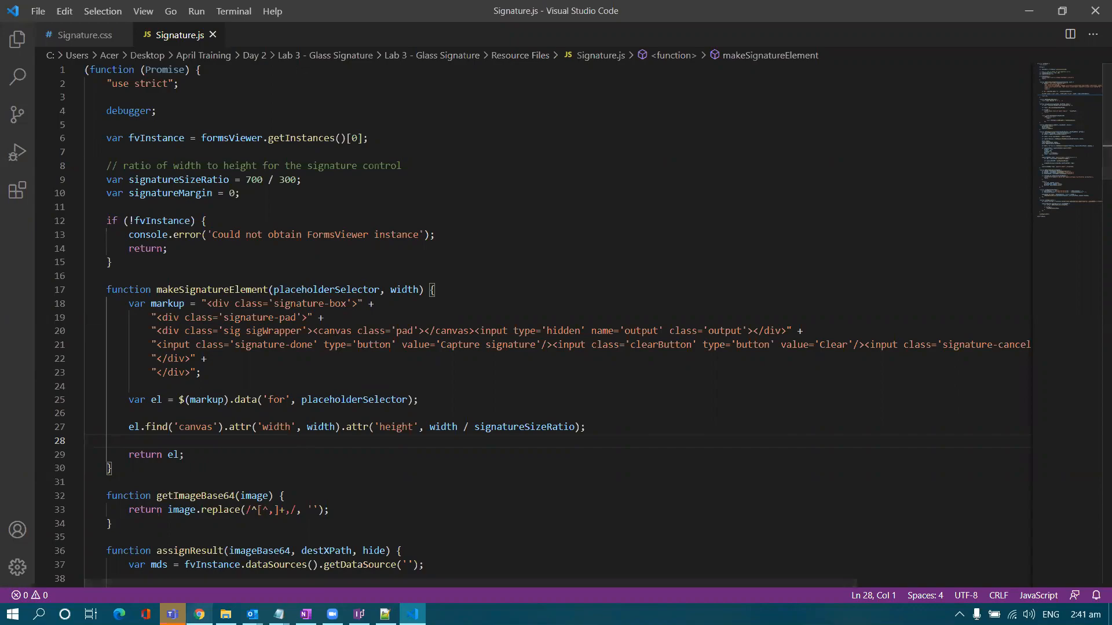
mouse_move(200, 614)
scroll(274, 502, up, 2)
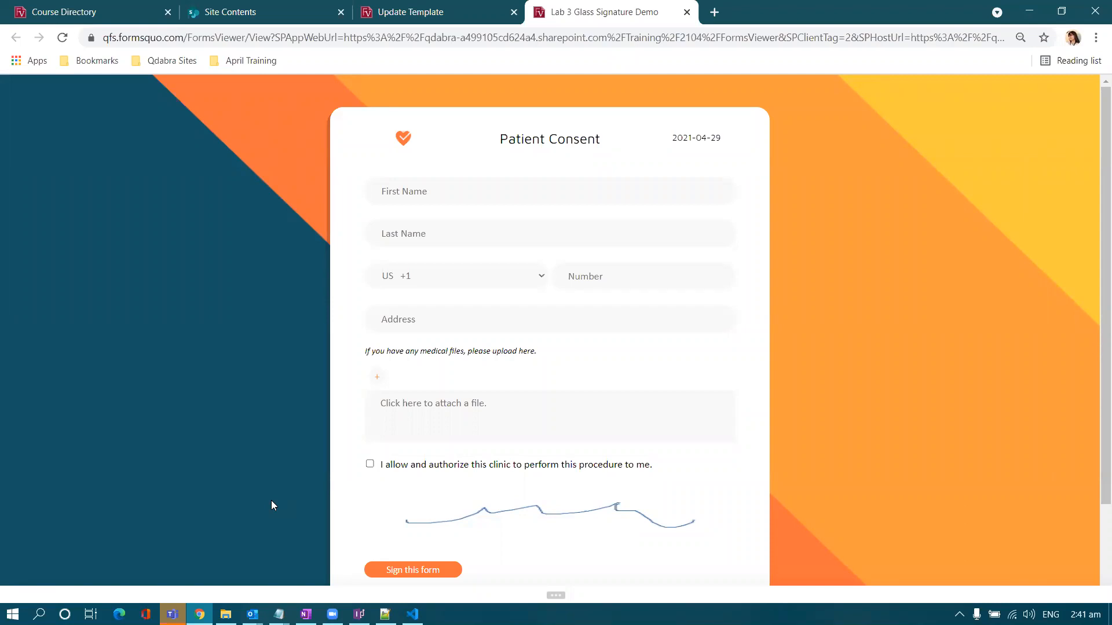
scroll(272, 501, down, 2)
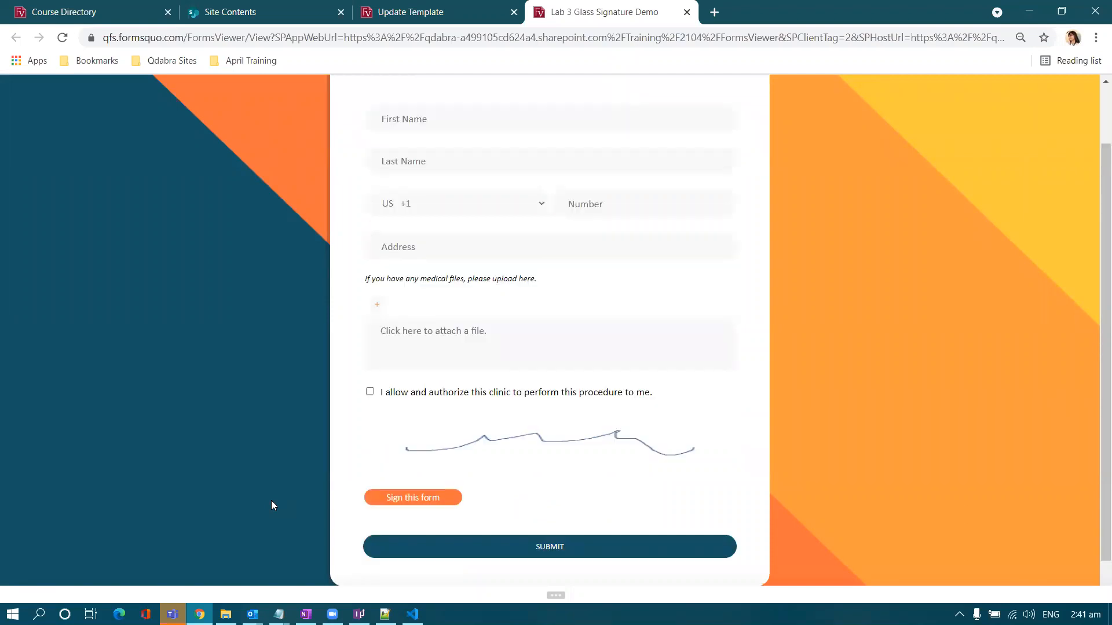
scroll(388, 357, up, 2)
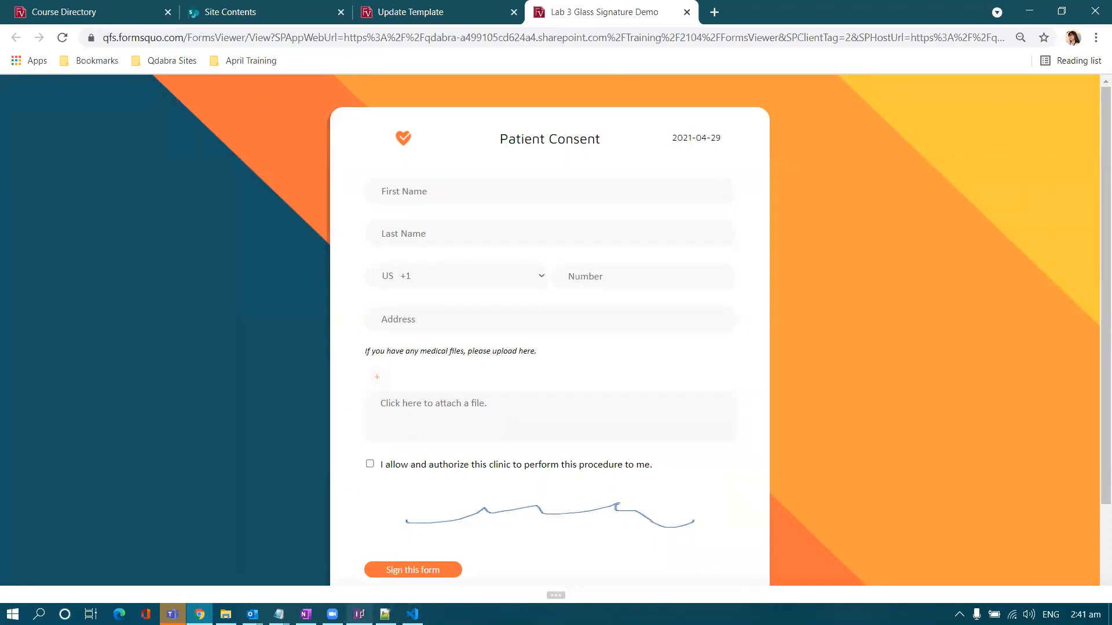
mouse_move(359, 613)
click(359, 550)
click(20, 30)
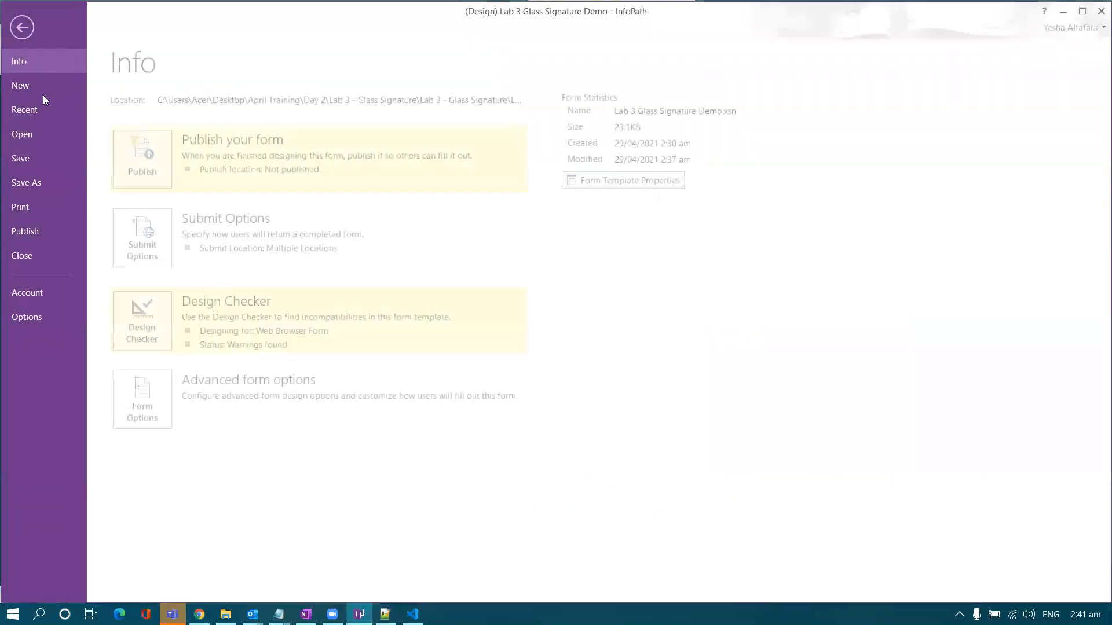
click(47, 232)
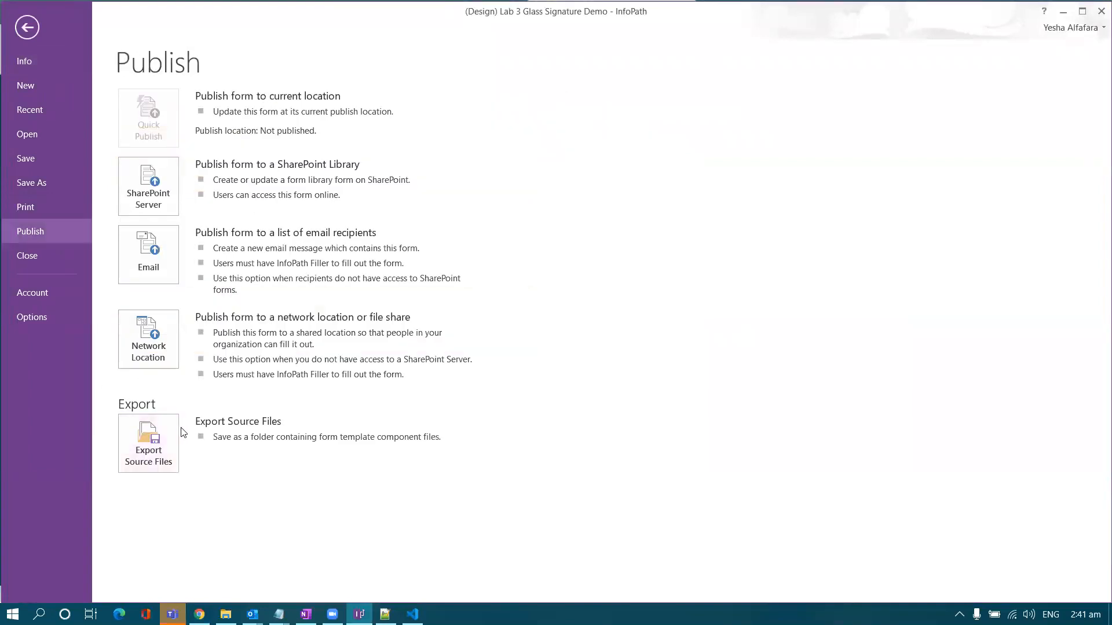
click(27, 29)
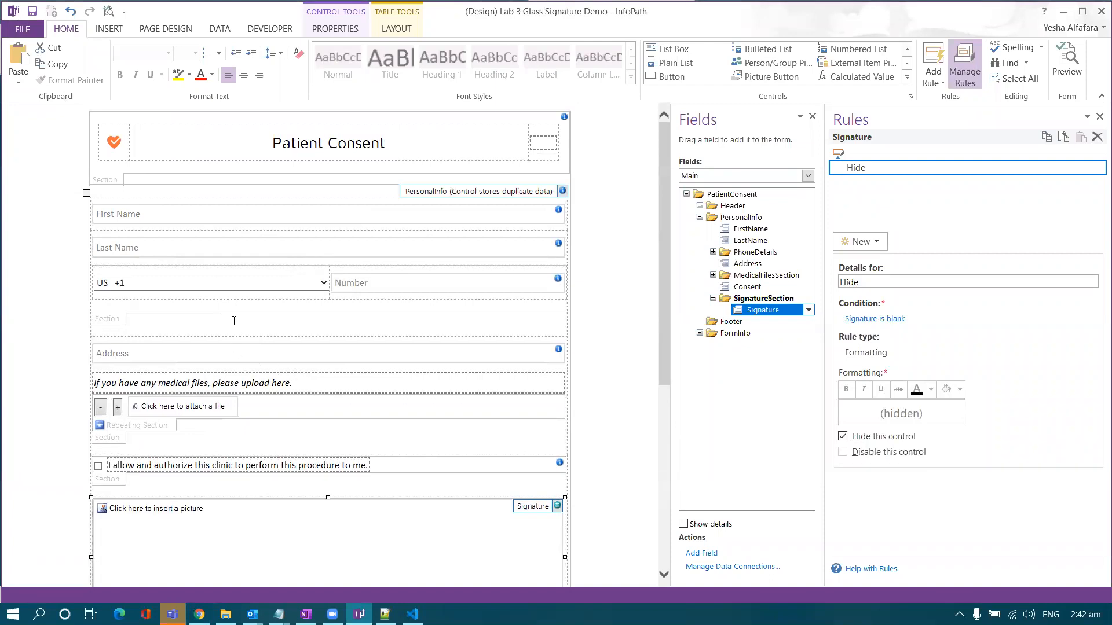
mouse_move(200, 614)
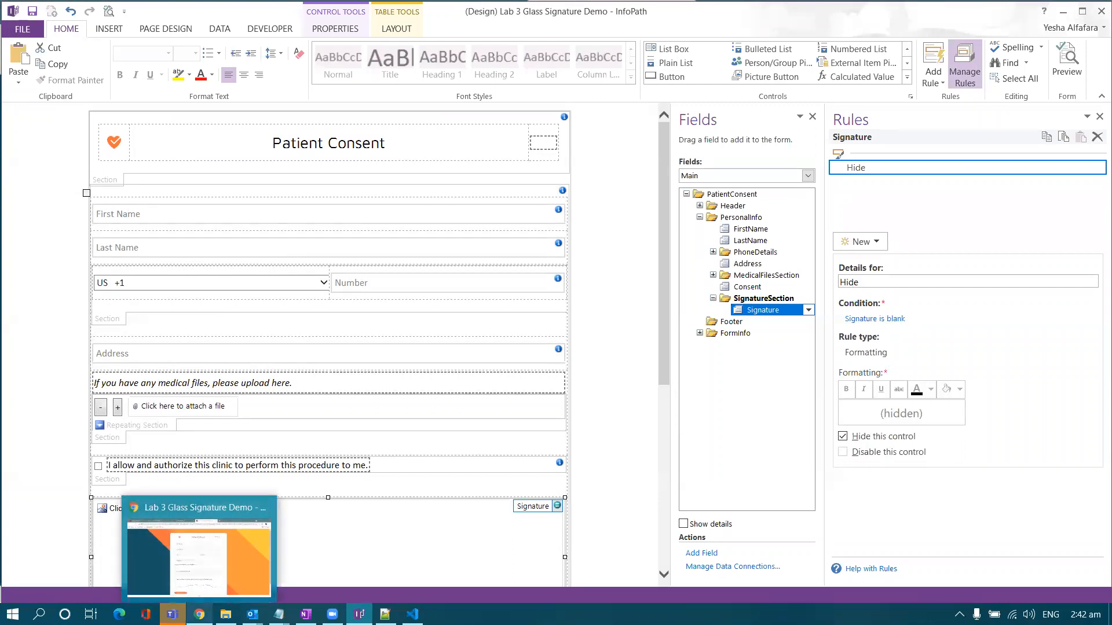
click(216, 529)
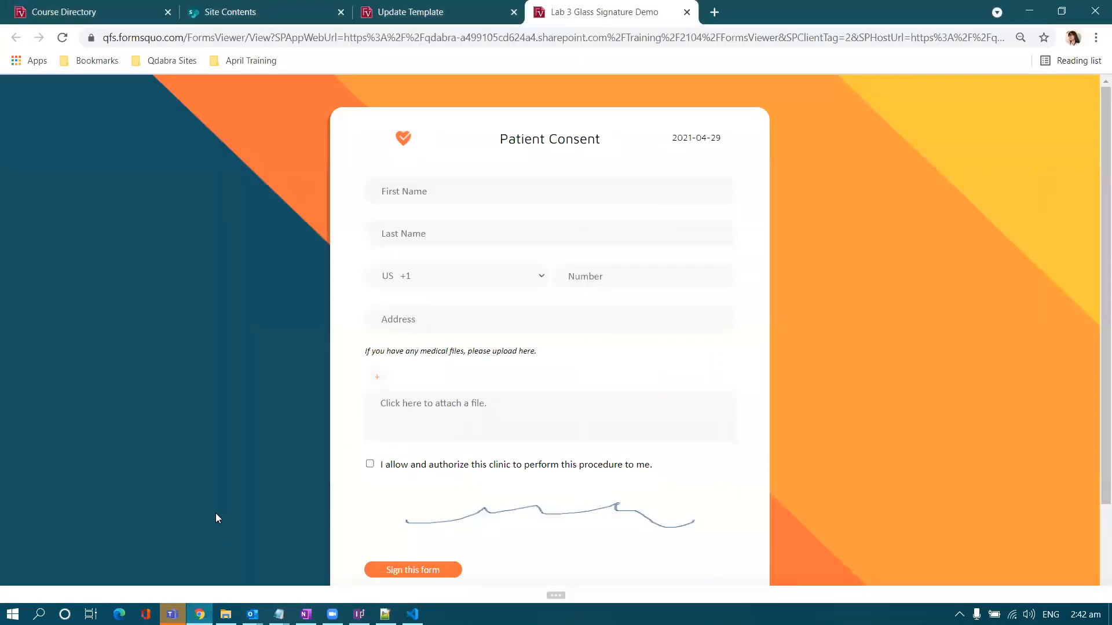